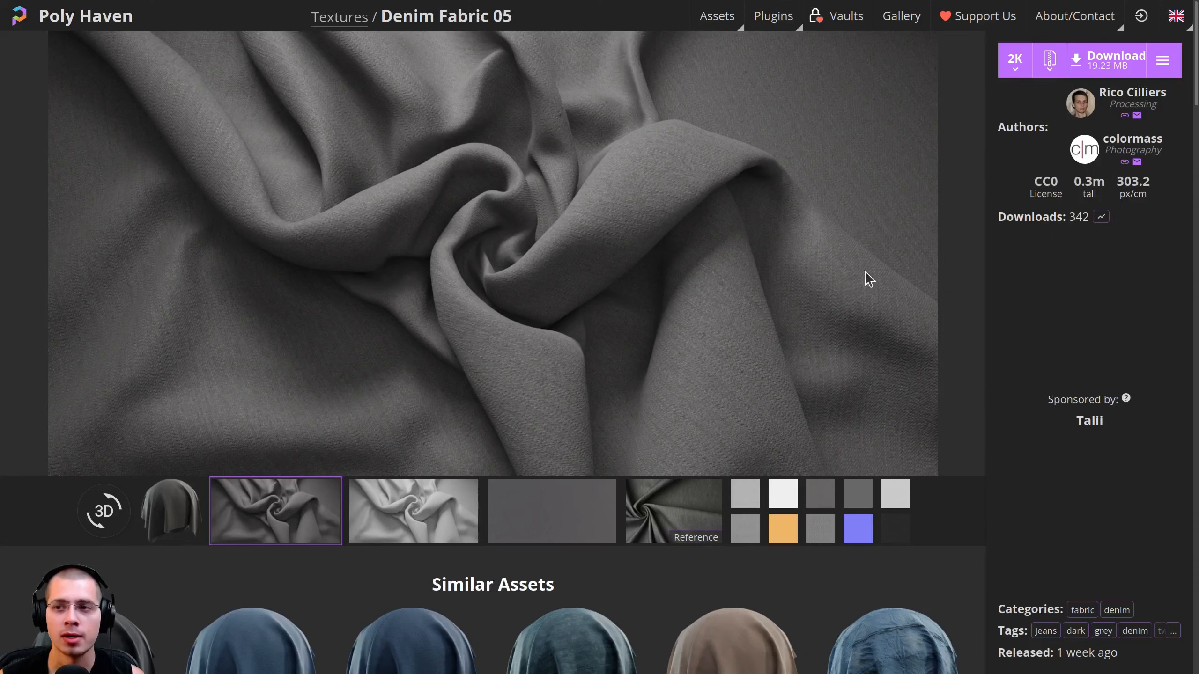
- Choose the download resolution for the Denim Fabric 05 texture
{"action": "left_click", "coordinate": [1015, 66]}
{"action": "left_click", "coordinate": [1032, 122]}
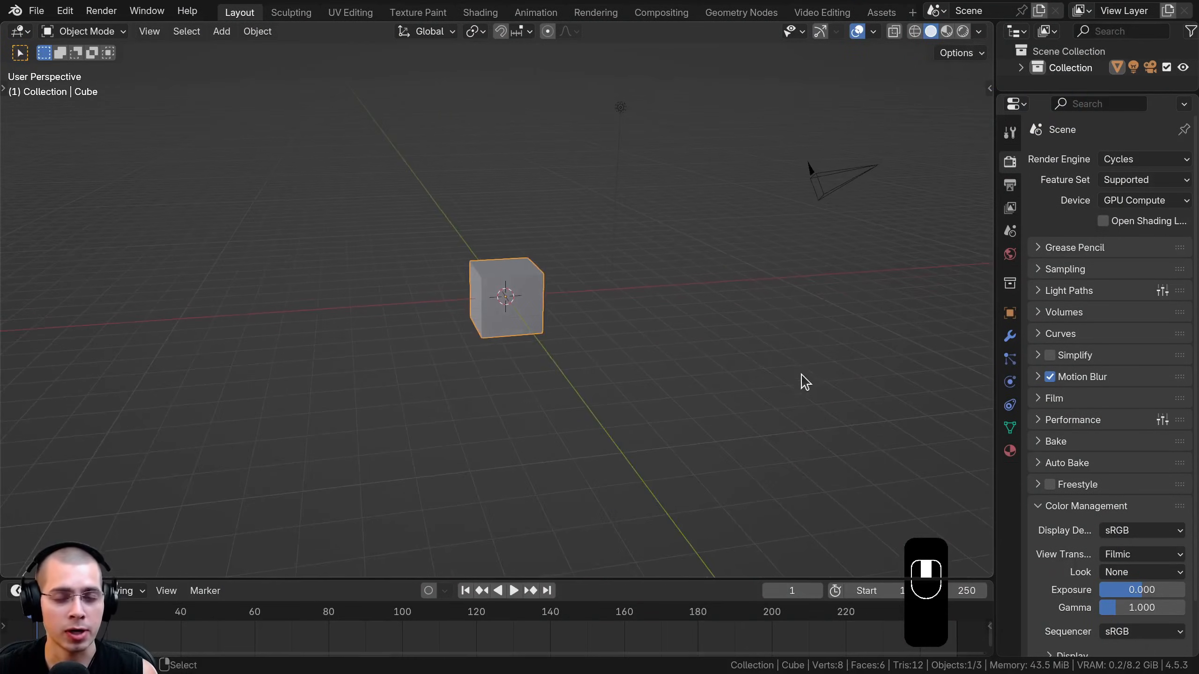
{"action": "middle_click_drag", "start_coordinate": [803, 380], "coordinate": [739, 349]}
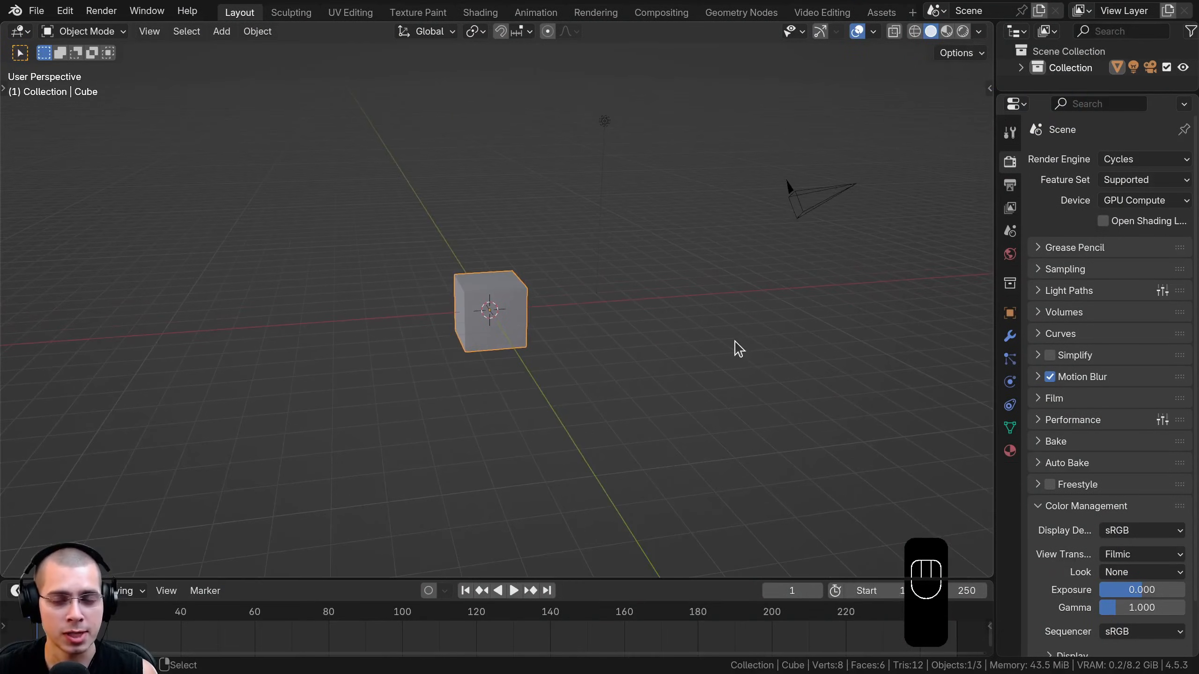
{"action": "key", "text": "g"}
{"action": "right_click", "coordinate": [784, 302]}
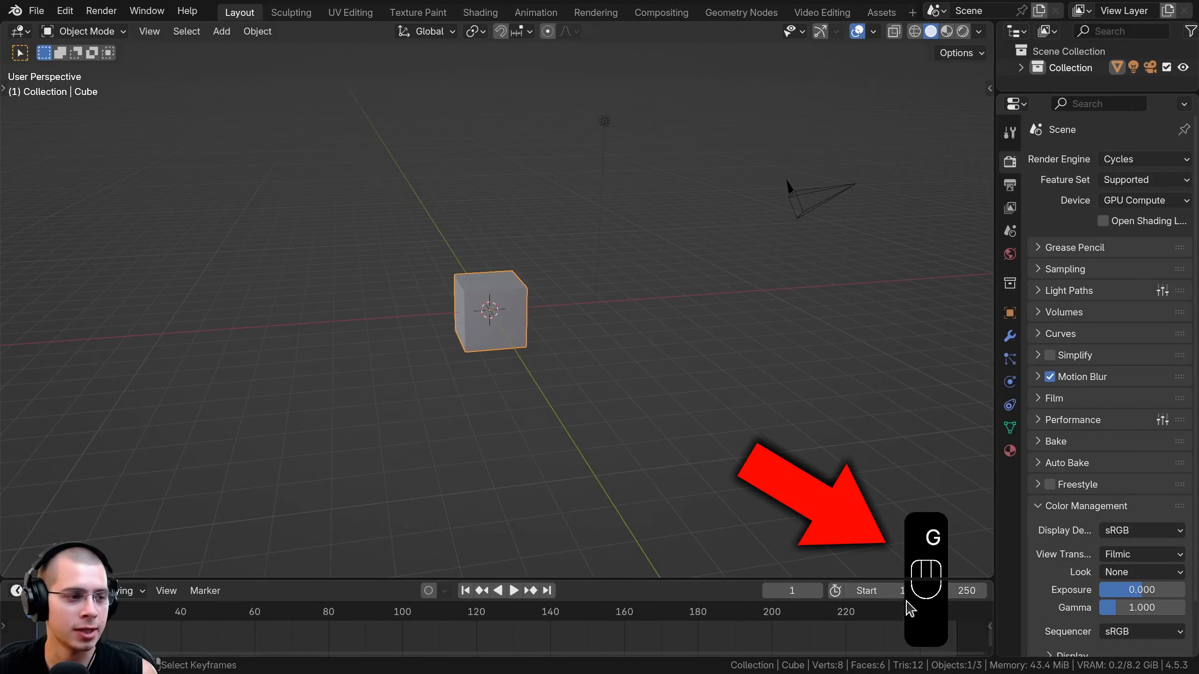
{"action": "middle_click_drag", "start_coordinate": [667, 364], "coordinate": [699, 331]}
{"action": "key", "text": "g"}
{"action": "key", "text": "g"}
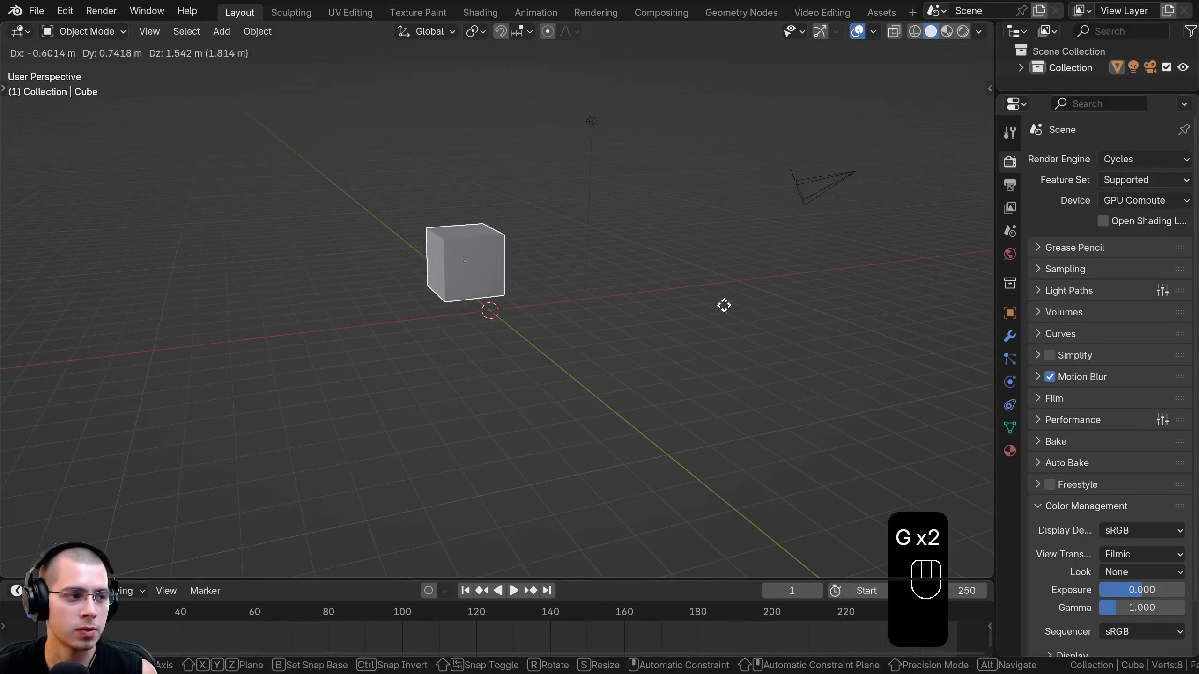
{"action": "right_click", "coordinate": [724, 305]}
- Collapse the timeline below the viewport and delete all the default objects from the scene
{"action": "left_click_drag", "start_coordinate": [988, 573], "coordinate": [987, 593]}
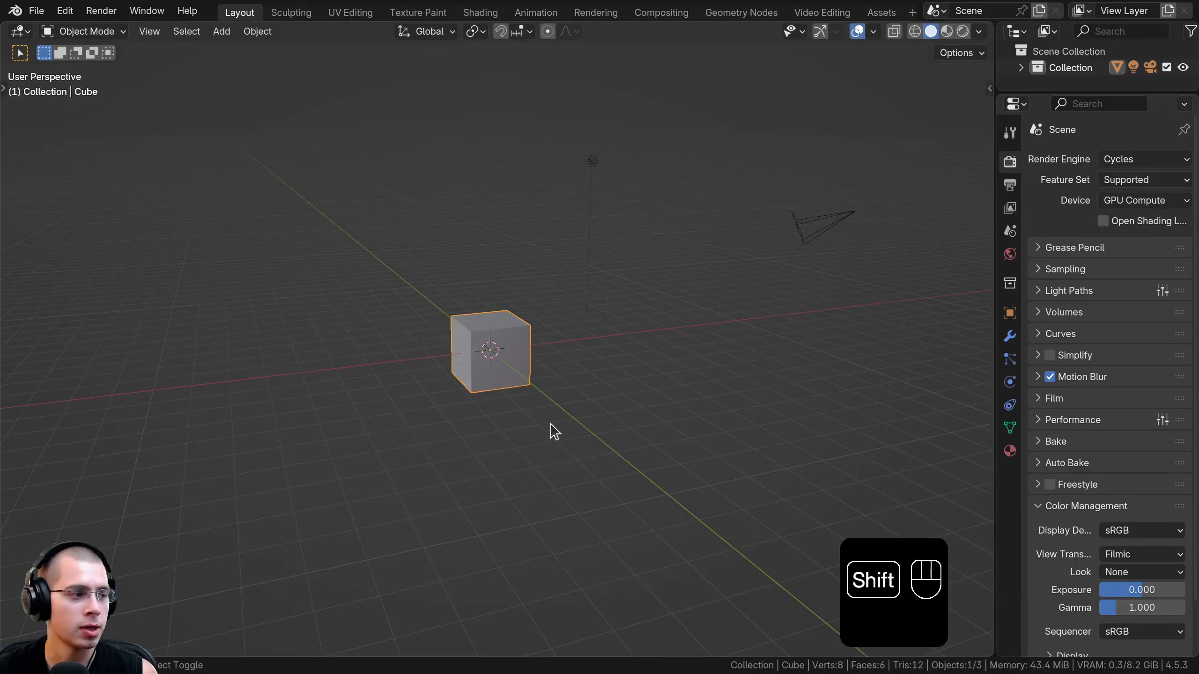
{"action": "scroll", "coordinate": [557, 426], "scroll_direction": "up", "scroll_amount": 5}
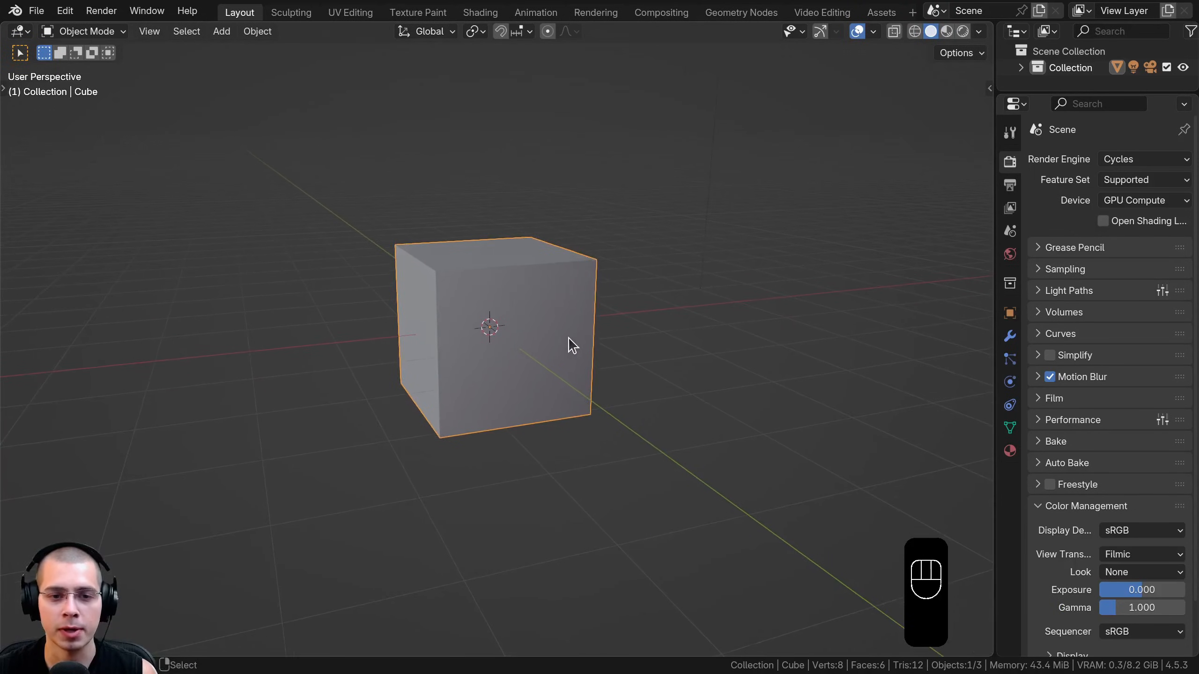
{"action": "key", "text": "a"}
{"action": "key", "text": "a"}
{"action": "key", "text": "x"}
{"action": "left_click", "coordinate": [561, 116]}
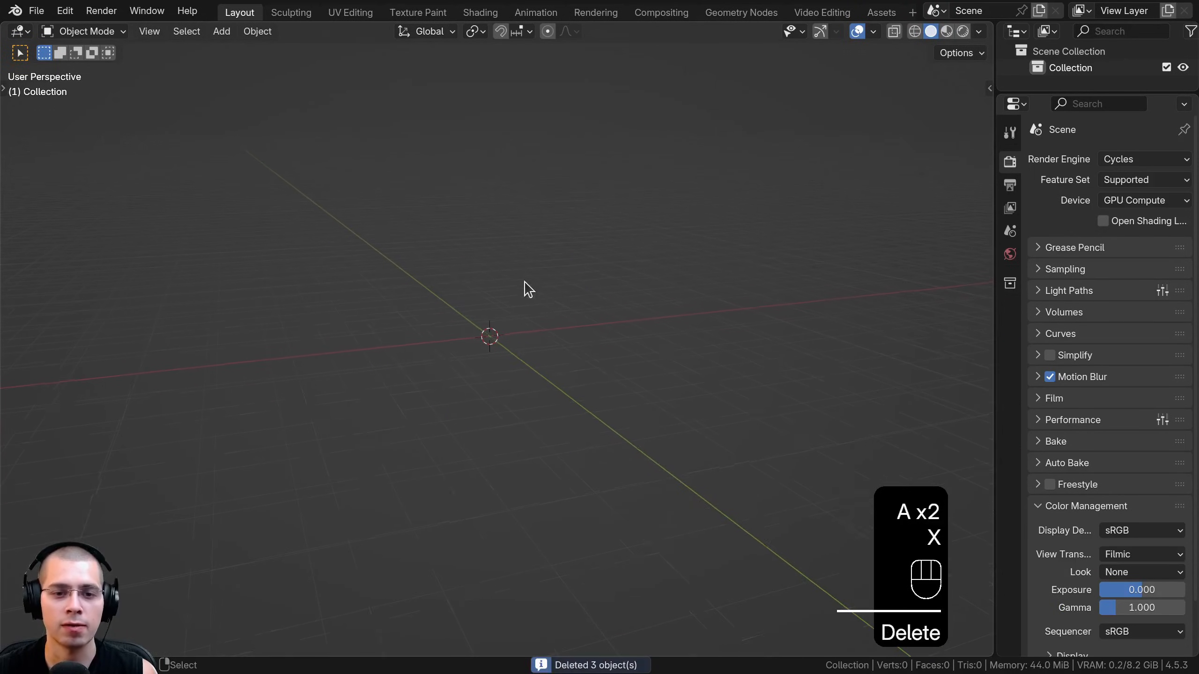
- In the front orthographic view, add the vehicle's front image as a reference and clear its location to the world origin
{"action": "scroll", "coordinate": [401, 382], "scroll_direction": "down", "scroll_amount": 1}
{"action": "key", "text": "KP_1"}
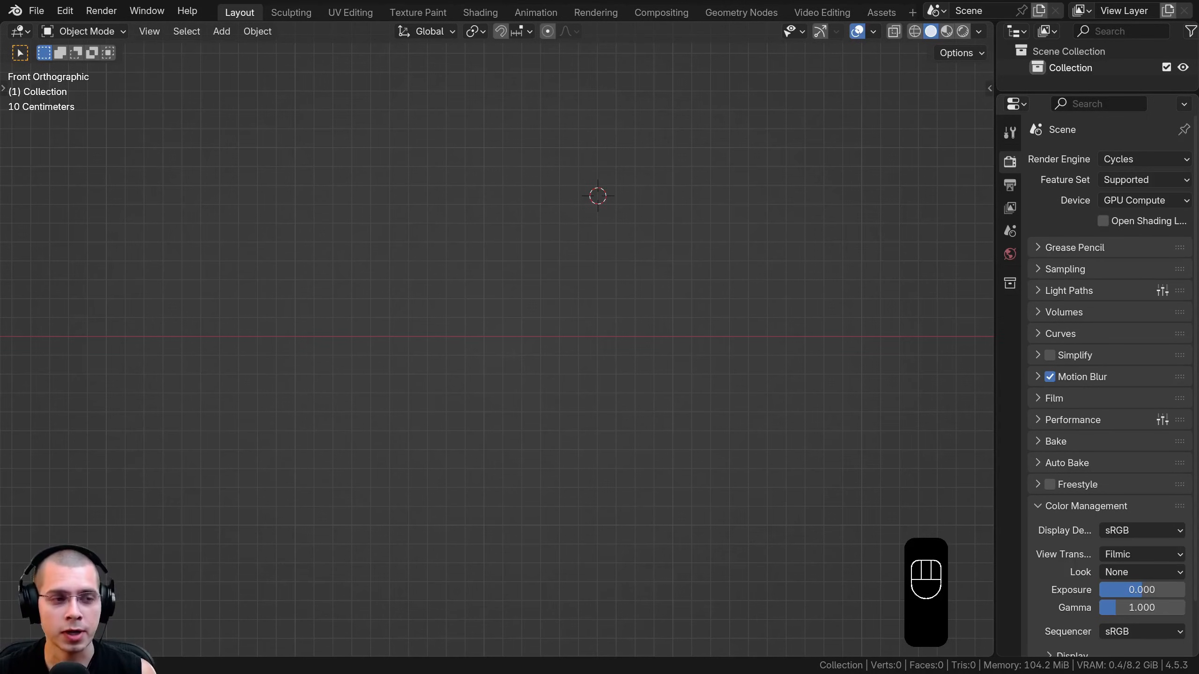
{"action": "left_click_drag", "start_coordinate": [0, 283], "coordinate": [572, 282]}
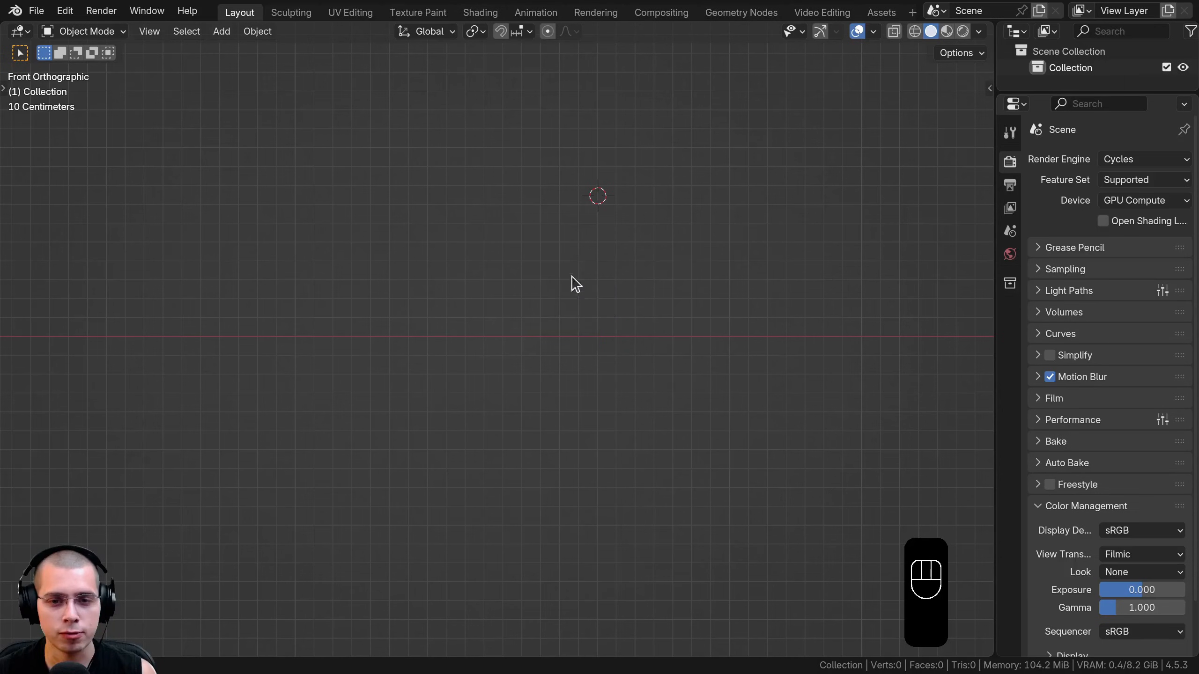
{"action": "scroll", "coordinate": [519, 257], "scroll_direction": "down", "scroll_amount": 2}
{"action": "middle_click_drag", "start_coordinate": [519, 257], "coordinate": [489, 321], "text": "shift"}
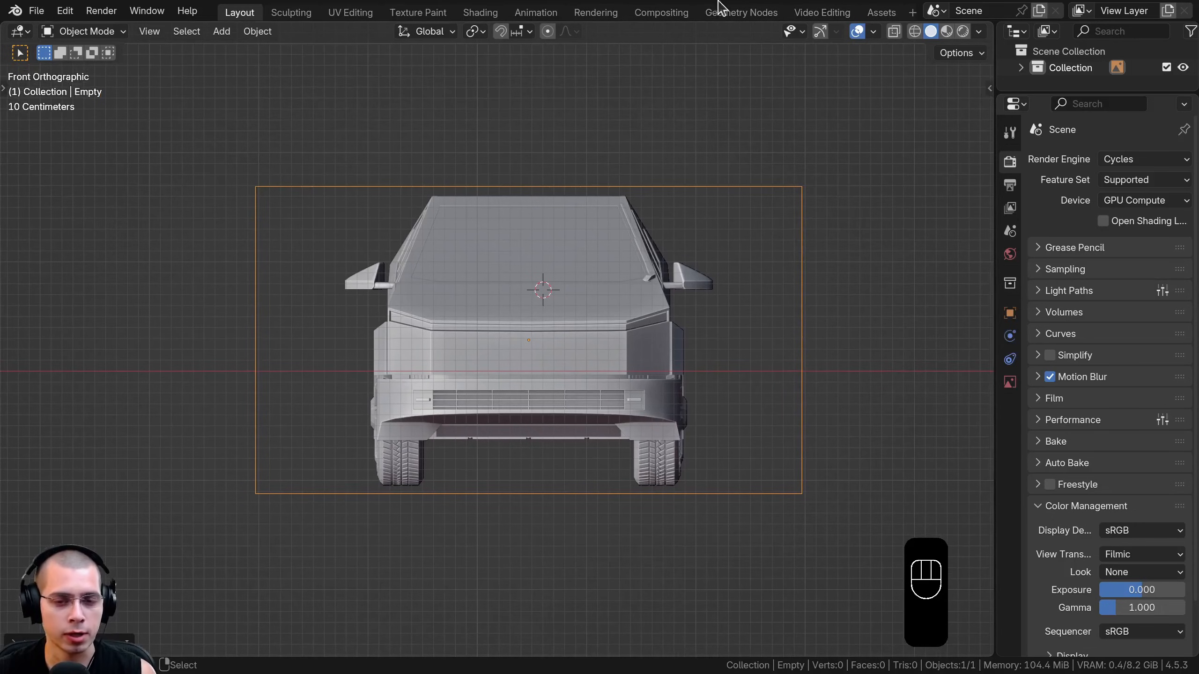
{"action": "scroll", "coordinate": [699, 255], "scroll_direction": "up", "scroll_amount": 2}
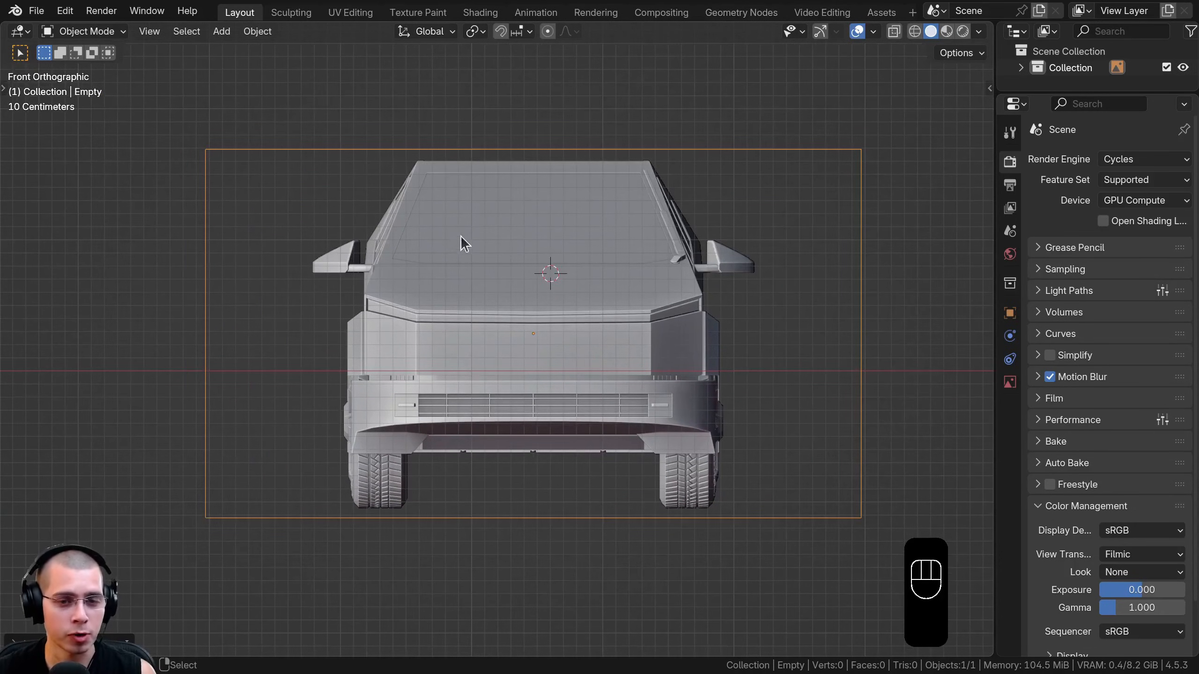
{"action": "middle_click_drag", "start_coordinate": [598, 276], "coordinate": [612, 271], "text": "shift"}
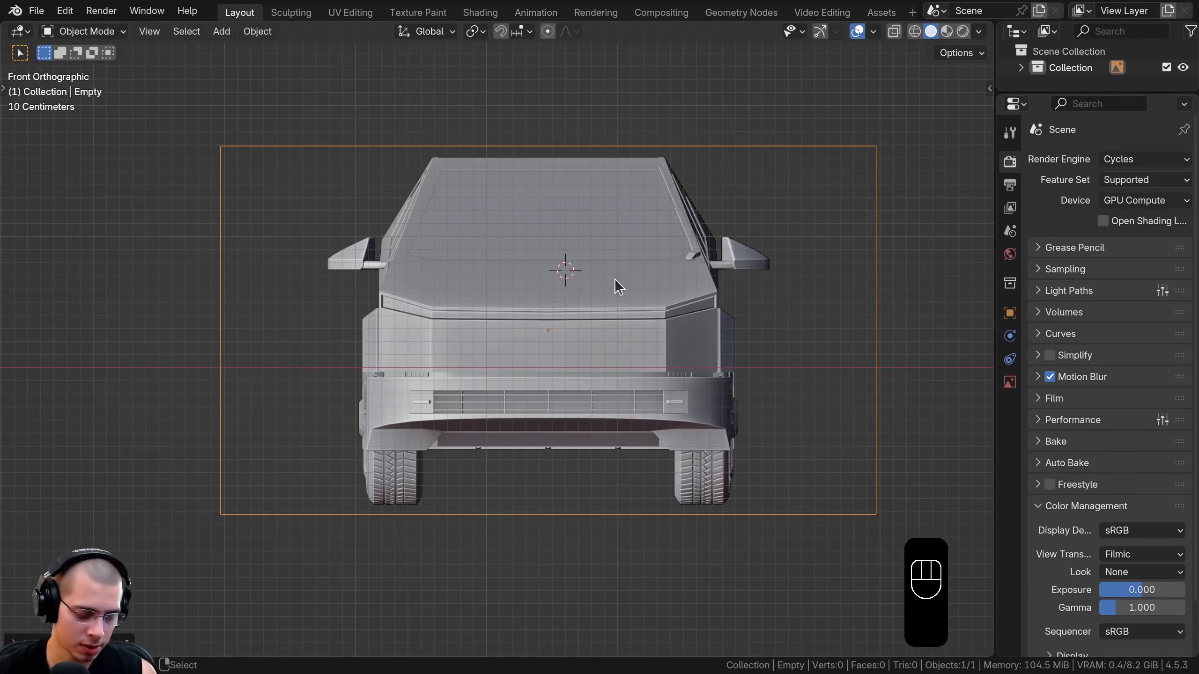
{"action": "key", "text": "alt+g"}
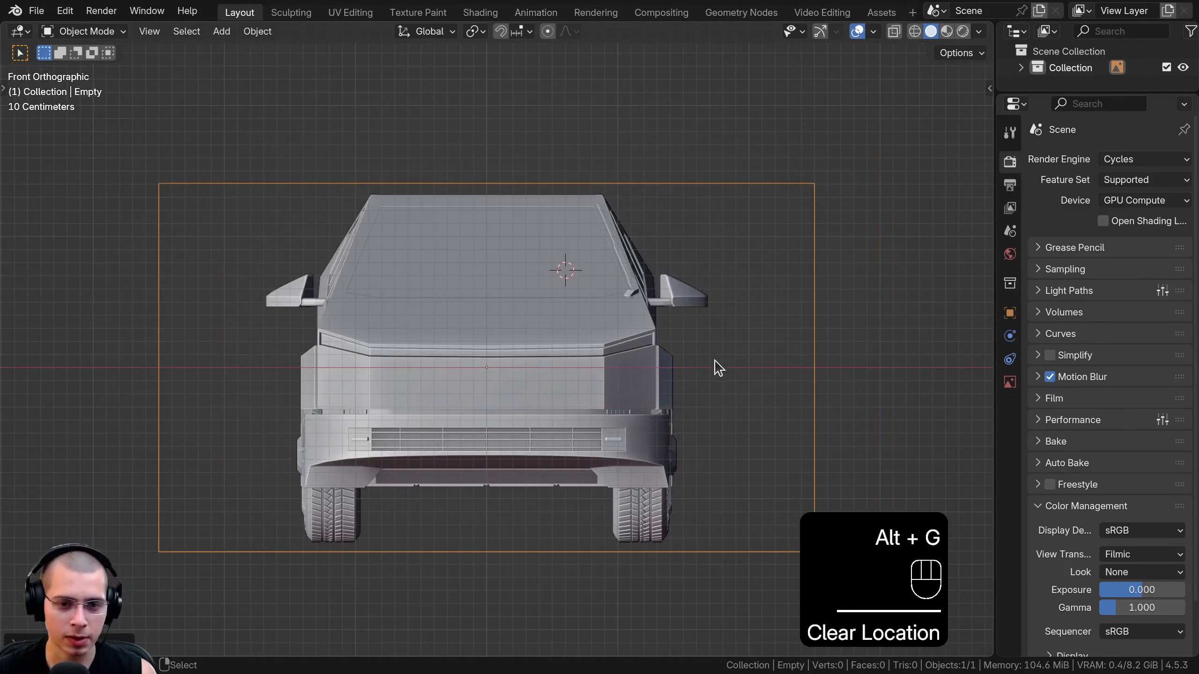
{"action": "middle_click_drag", "start_coordinate": [714, 334], "coordinate": [714, 322], "text": "shift"}
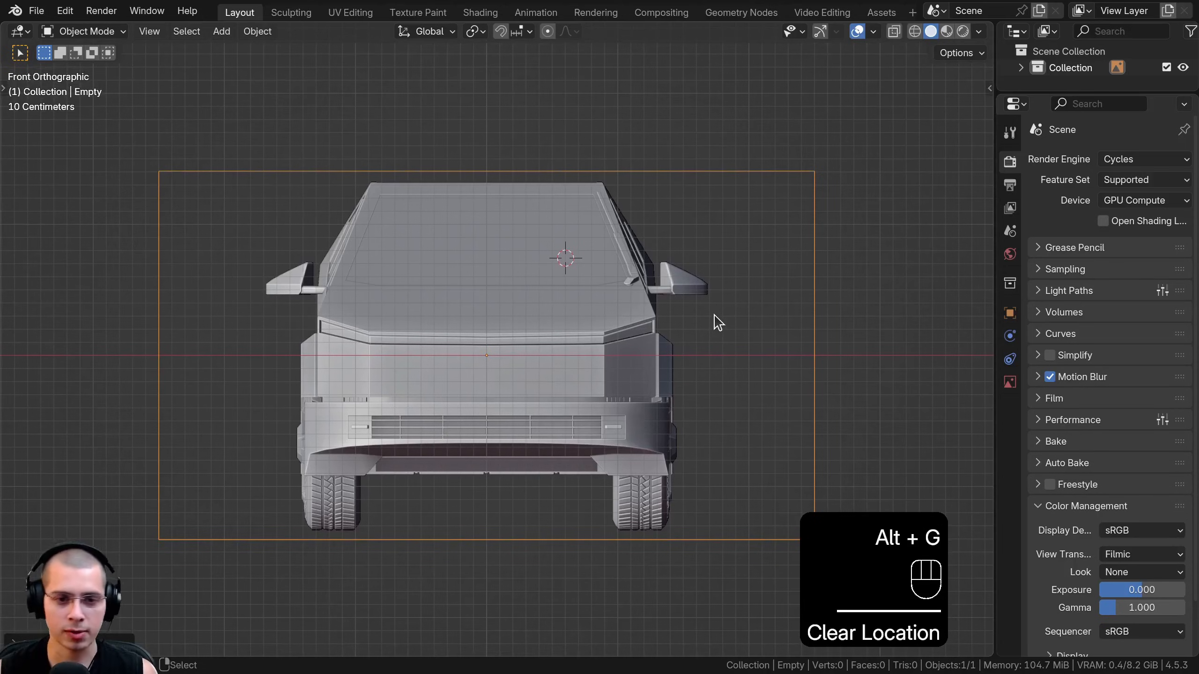
- In the right orthographic view, move the front reference image away from the origin along the negative Y axis
{"action": "key", "text": "KP_3"}
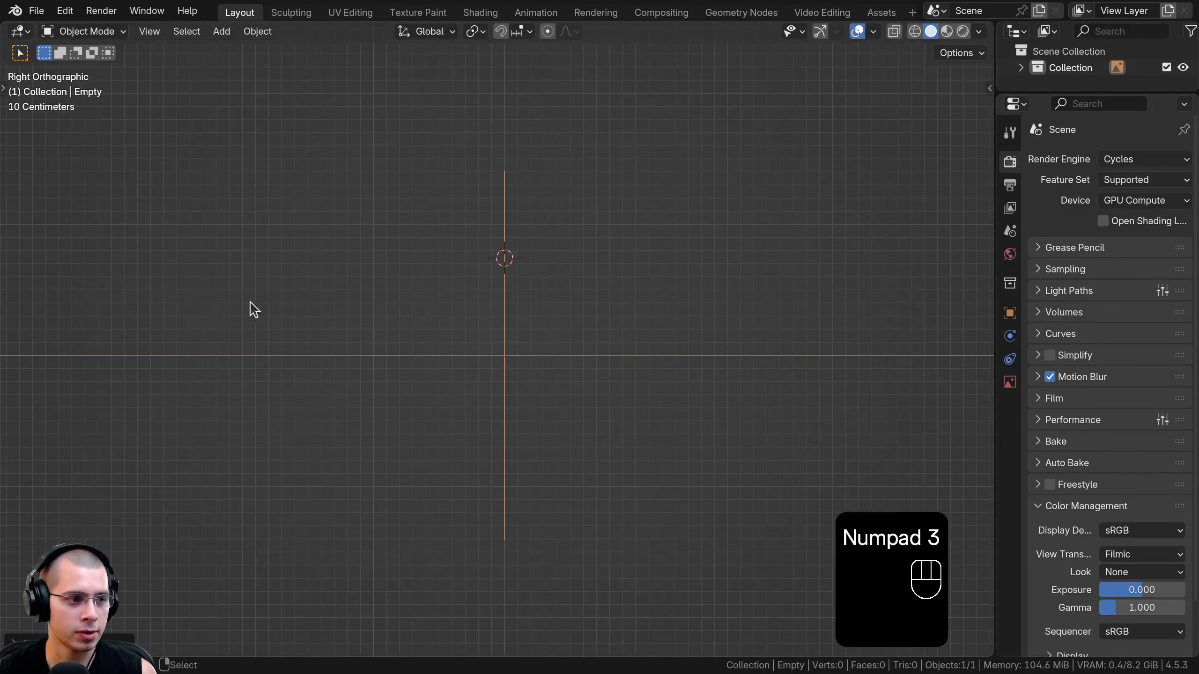
{"action": "key", "text": "g"}
{"action": "left_click", "coordinate": [336, 293]}
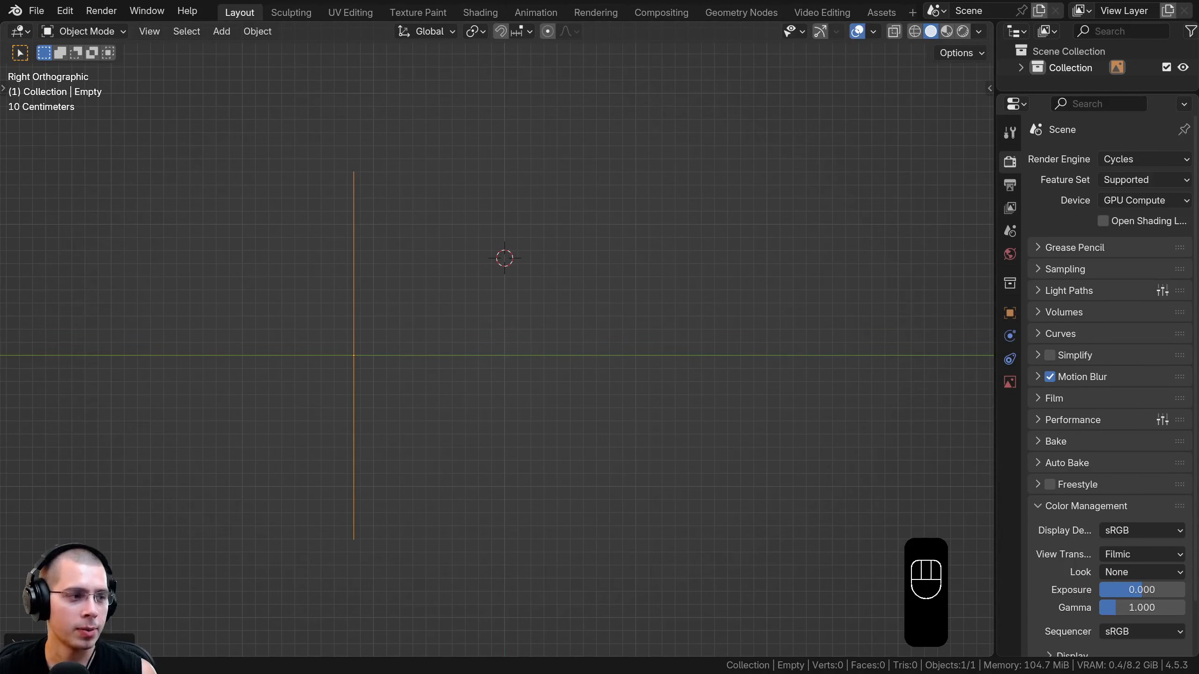
- Add the vehicle's side image as a reference in the right view and clear its location to the origin
{"action": "left_click_drag", "start_coordinate": [482, 671], "coordinate": [483, 330]}
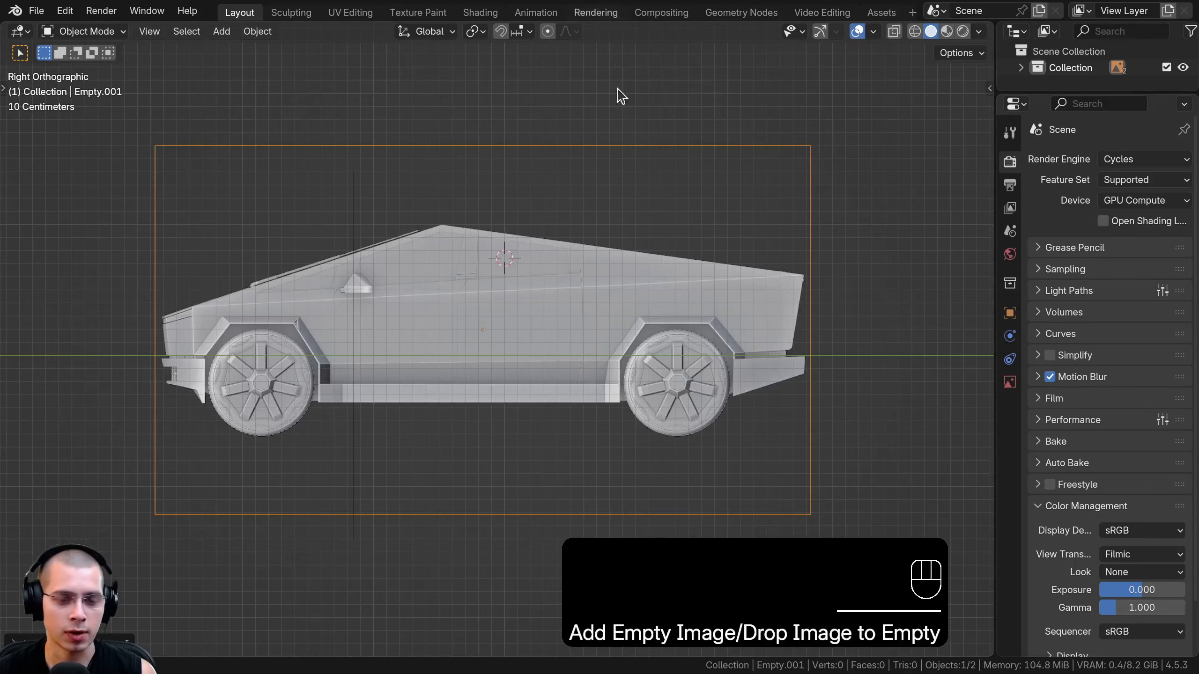
{"action": "key", "text": "alt+g"}
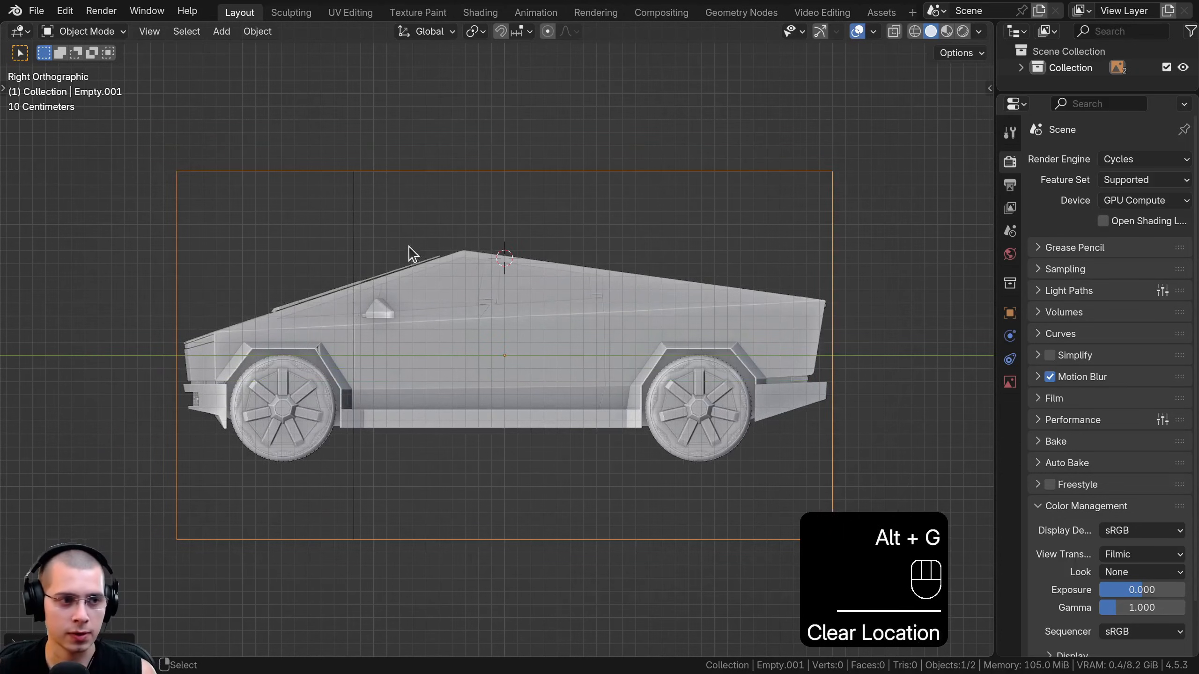
- In the top orthographic view, add the vehicle's top image as a reference, centre it at the origin and rotate it 90°
{"action": "key", "text": "KP_7"}
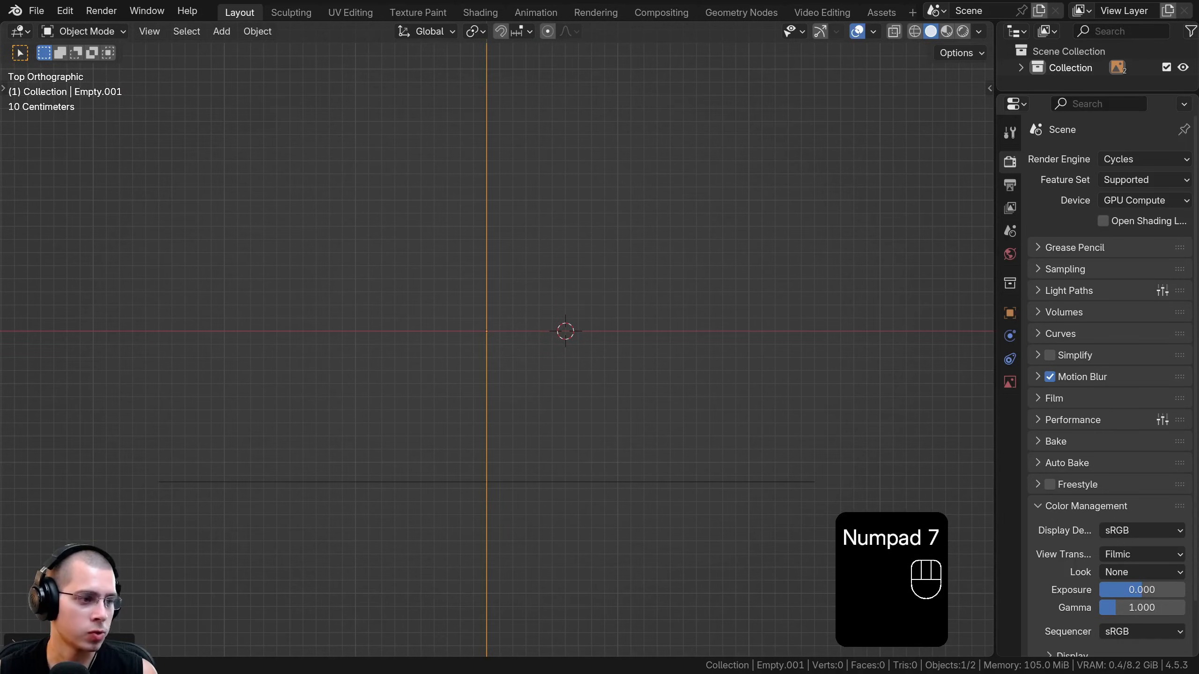
{"action": "left_click_drag", "start_coordinate": [718, 3], "coordinate": [721, 100]}
{"action": "scroll", "coordinate": [718, 236], "scroll_direction": "down", "scroll_amount": 4}
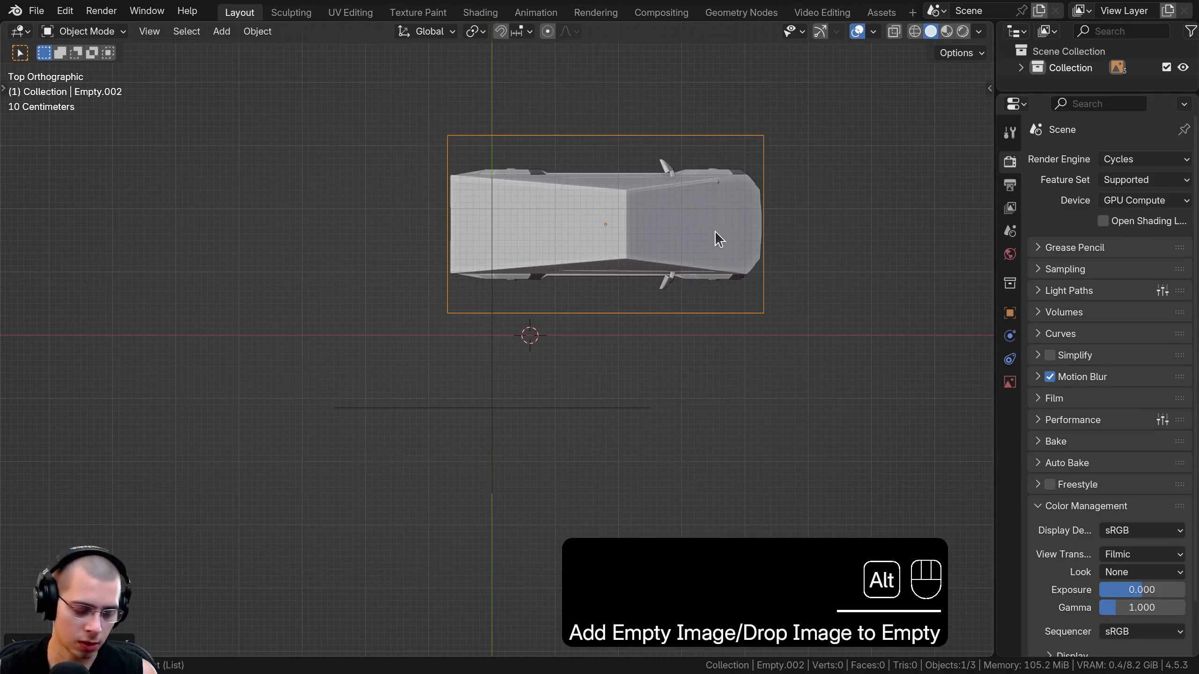
{"action": "key", "text": "alt+g"}
{"action": "scroll", "coordinate": [664, 212], "scroll_direction": "up", "scroll_amount": 3}
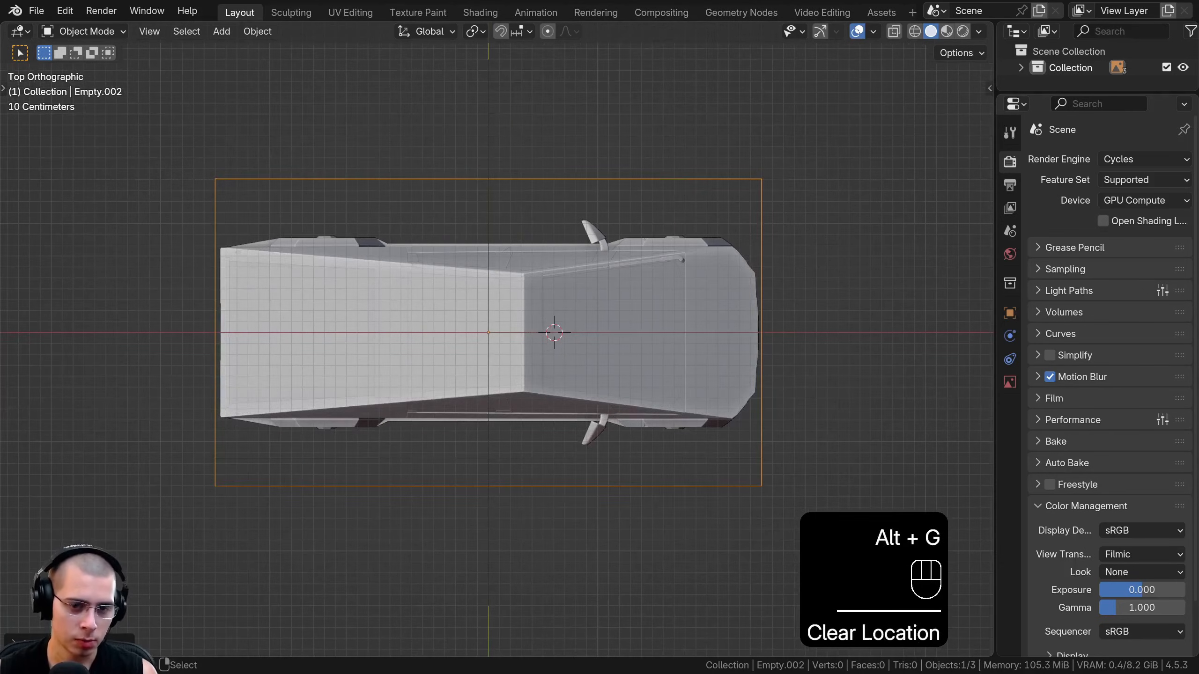
{"action": "type", "text": "r90"}
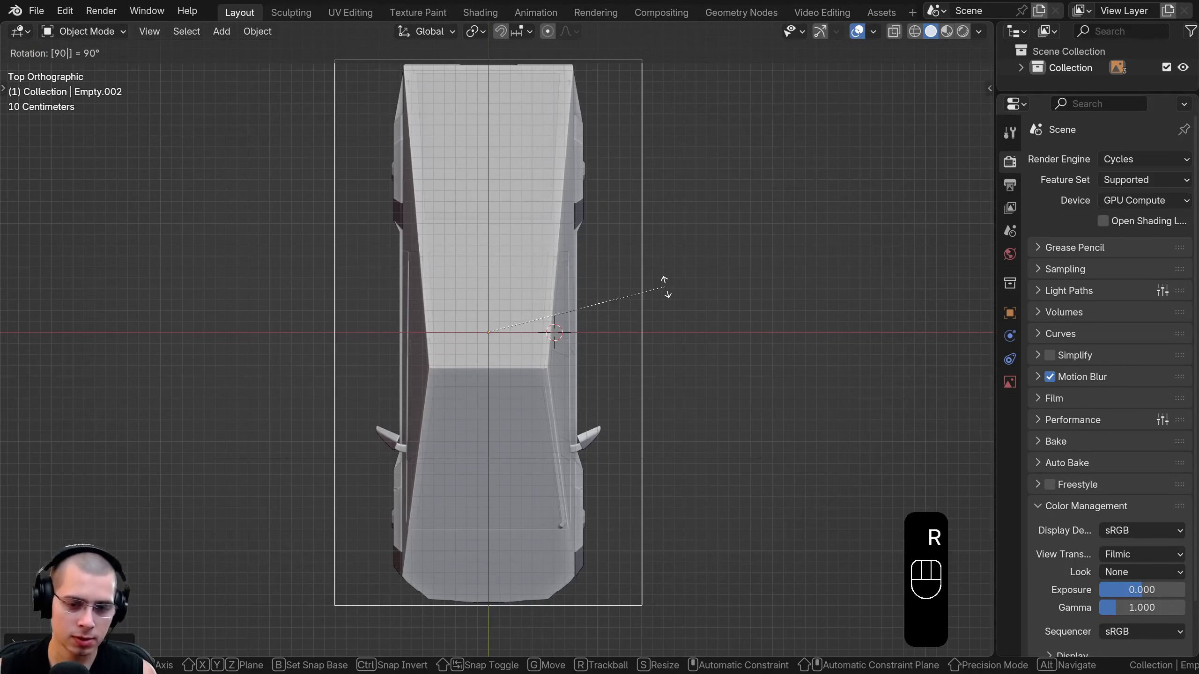
{"action": "left_click", "coordinate": [669, 288]}
- In the bottom orthographic view, add the vehicle's underside image as a reference, rotate it -90° and clear its location to the origin
{"action": "key", "text": "KP_3"}
{"action": "key", "text": "KP_7"}
{"action": "key", "text": "ctrl+KP_7"}
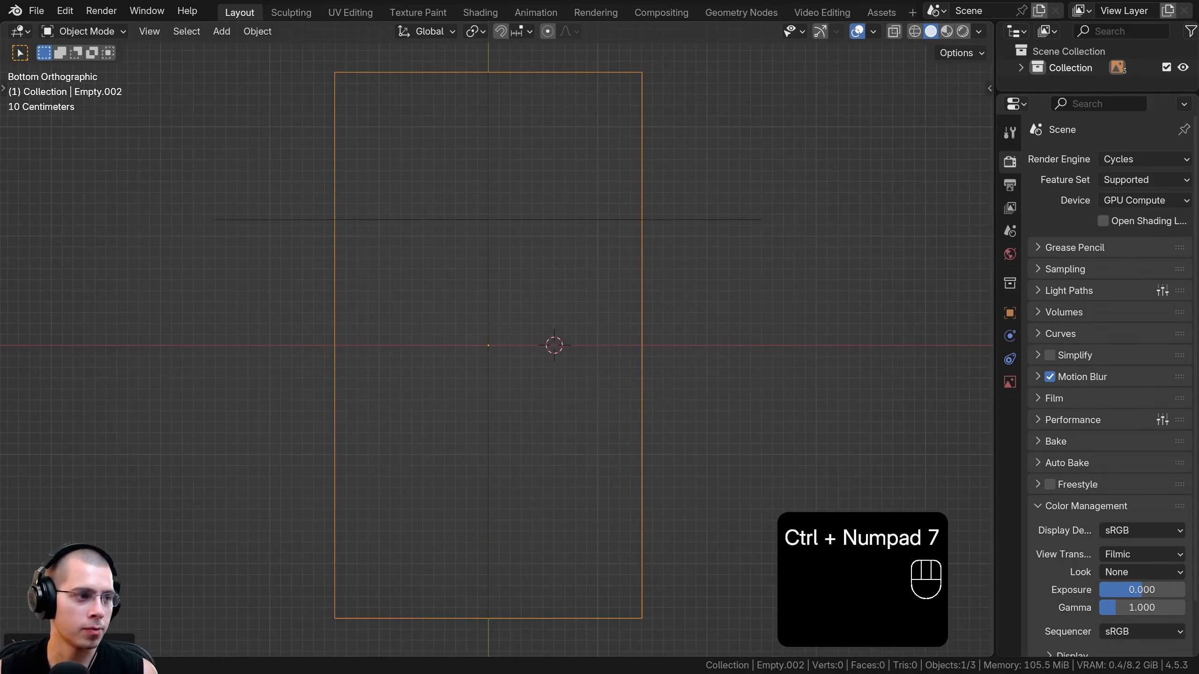
{"action": "middle_click_drag", "start_coordinate": [465, 234], "coordinate": [466, 356]}
{"action": "key", "text": "KP_7"}
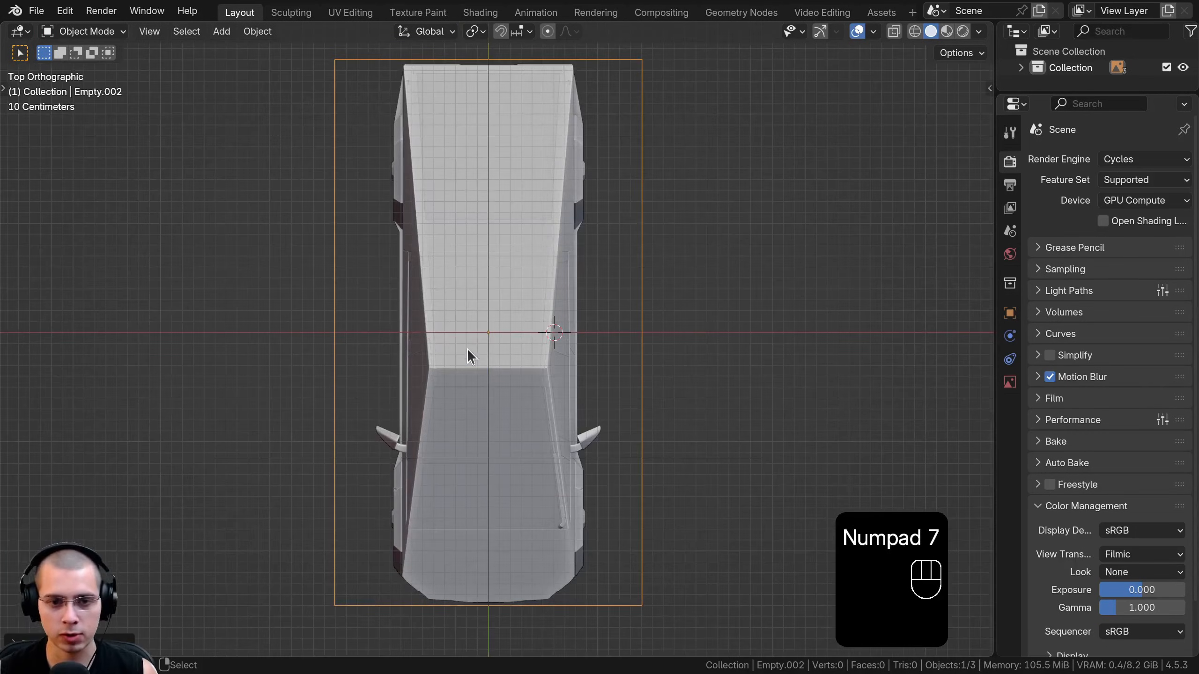
{"action": "key", "text": "ctrl+KP_7"}
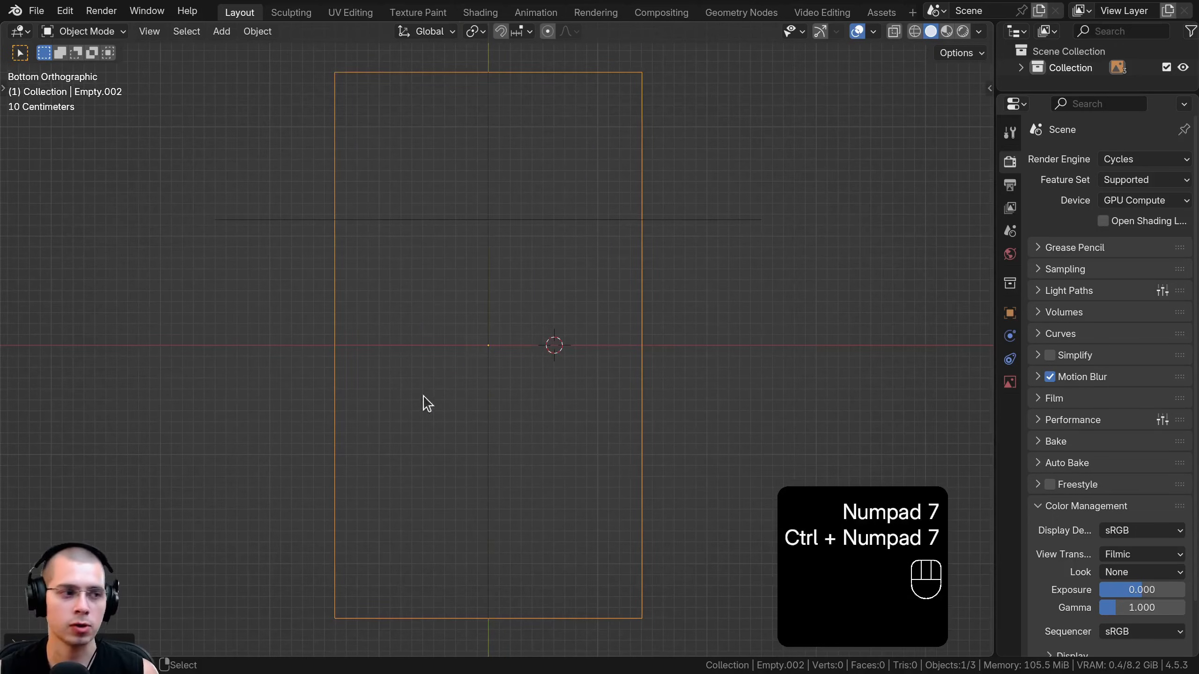
{"action": "left_click_drag", "start_coordinate": [798, 236], "coordinate": [793, 248]}
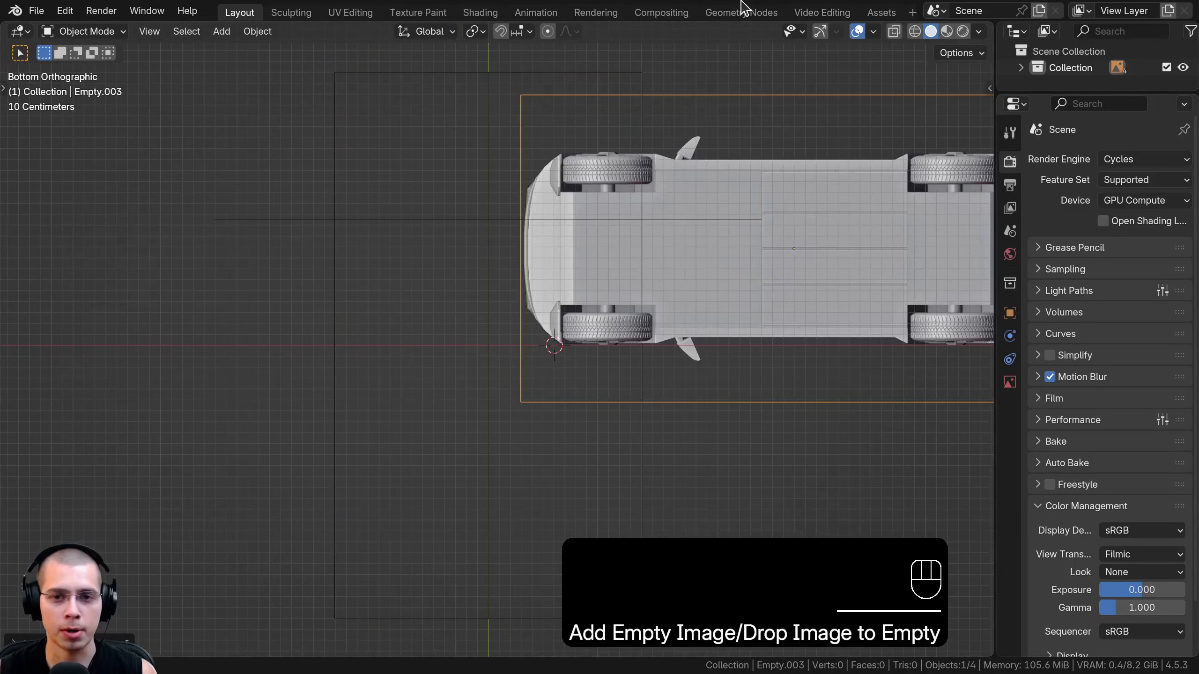
{"action": "type", "text": "r90"}
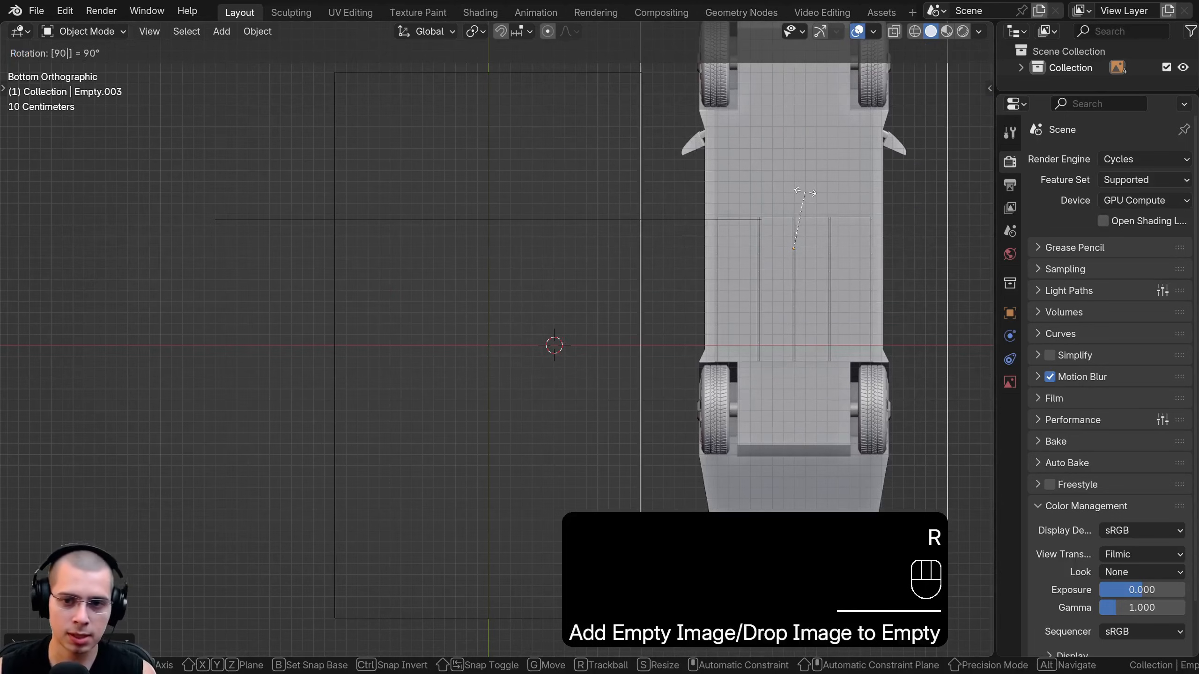
{"action": "key", "text": "minus"}
{"action": "left_click", "coordinate": [807, 199]}
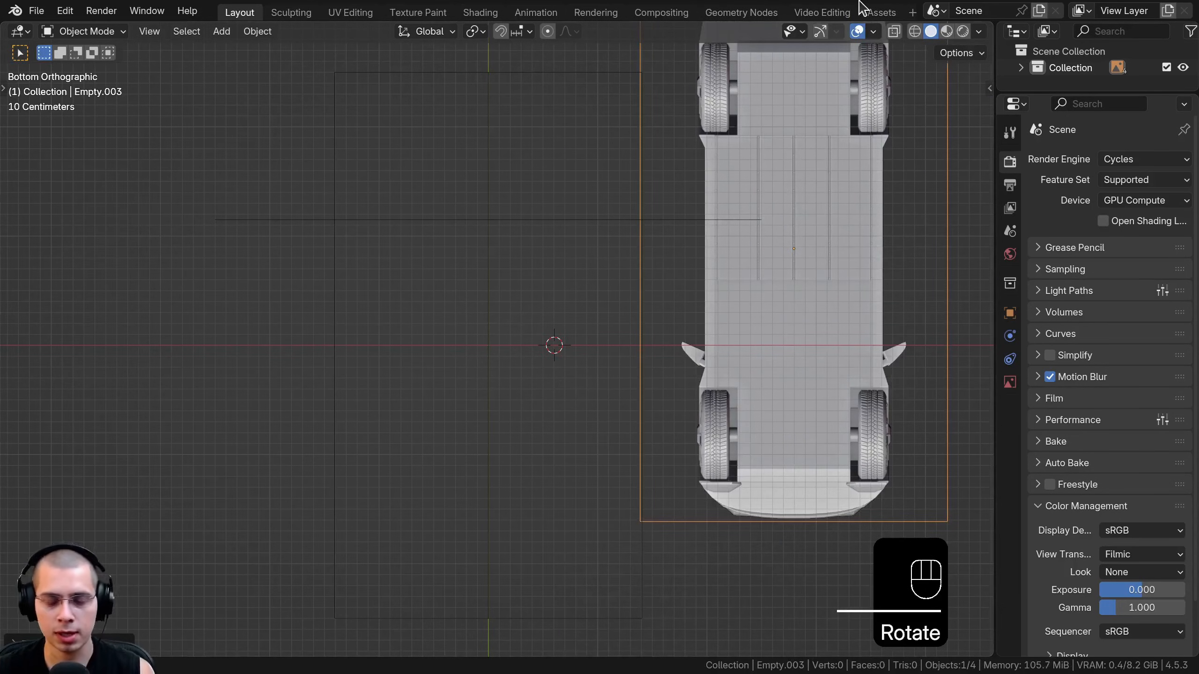
{"action": "key", "text": "alt+g"}
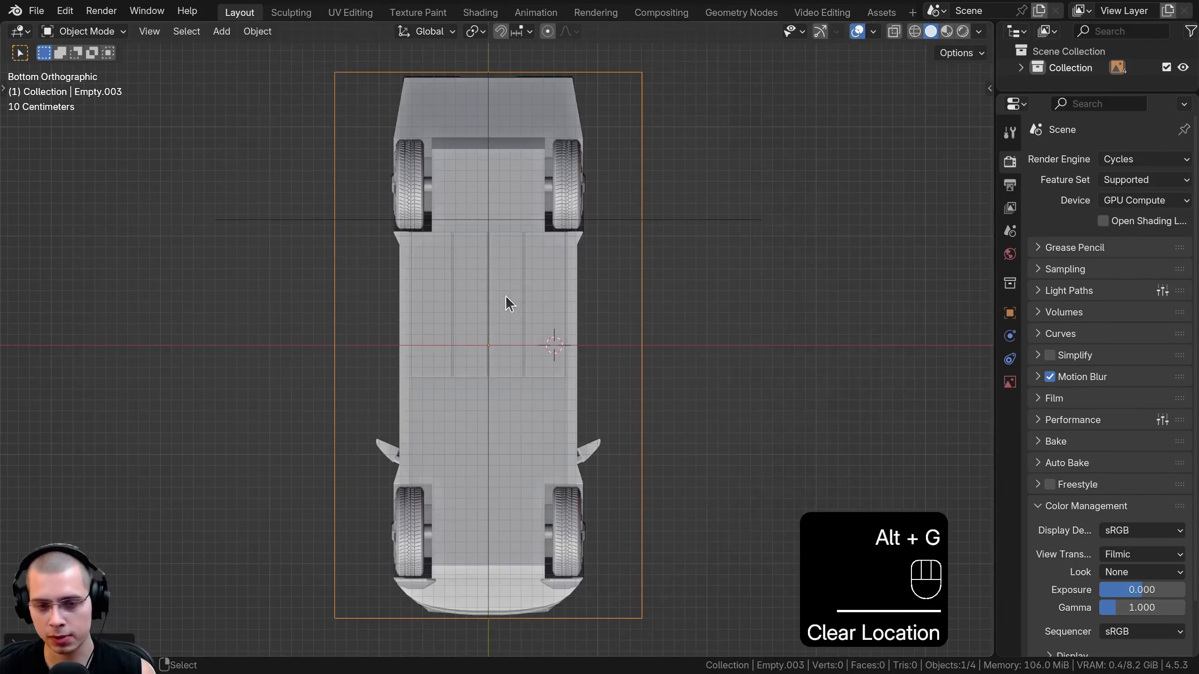
- Move the underside reference image down along the Z axis, below the world origin
{"action": "middle_click_drag", "start_coordinate": [507, 297], "coordinate": [589, 295]}
{"action": "key", "text": "g"}
{"action": "key", "text": "z"}
{"action": "left_click", "coordinate": [623, 316]}
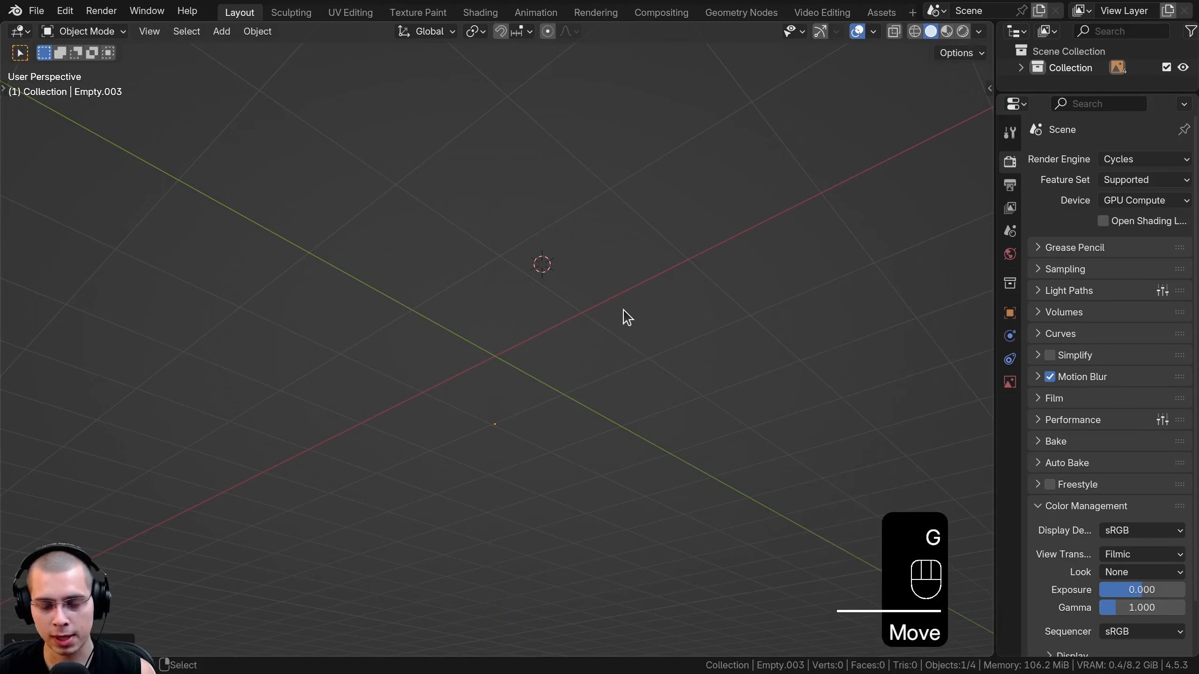
- In the back orthographic view, add the vehicle's rear image as a reference and clear its location to the origin
{"action": "key", "text": "ctrl+KP_7"}
{"action": "key", "text": "KP_1"}
{"action": "key", "text": "KP_3"}
{"action": "key", "text": "KP_1"}
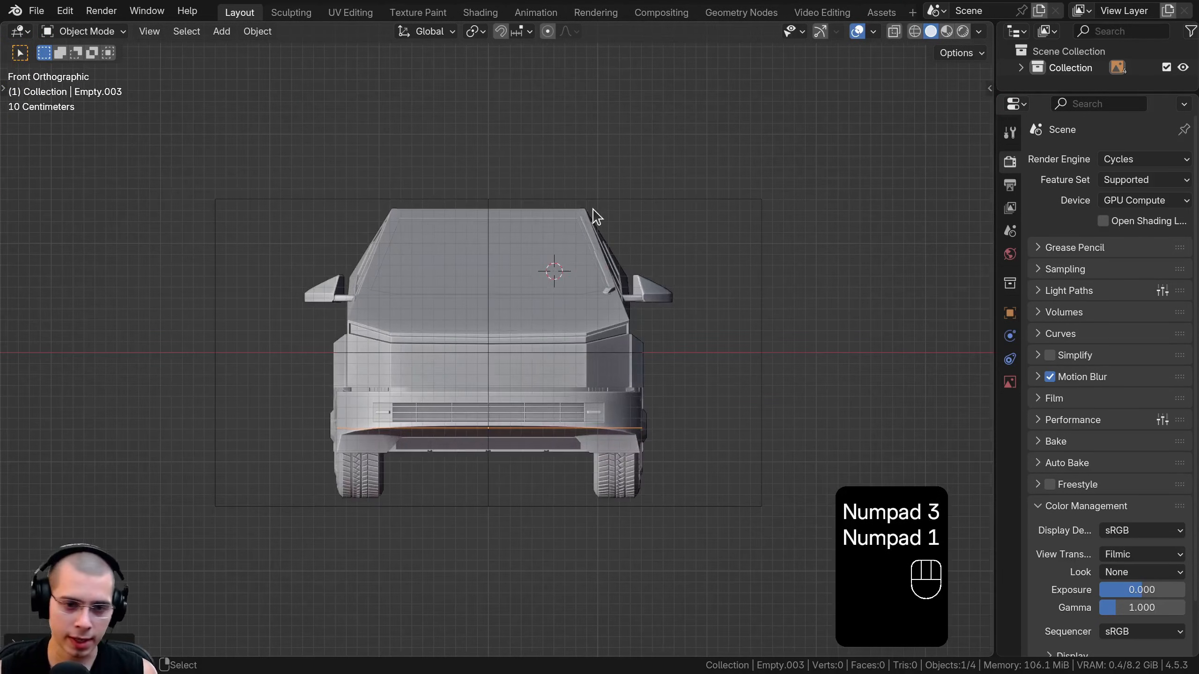
{"action": "key", "text": "ctrl+KP_1"}
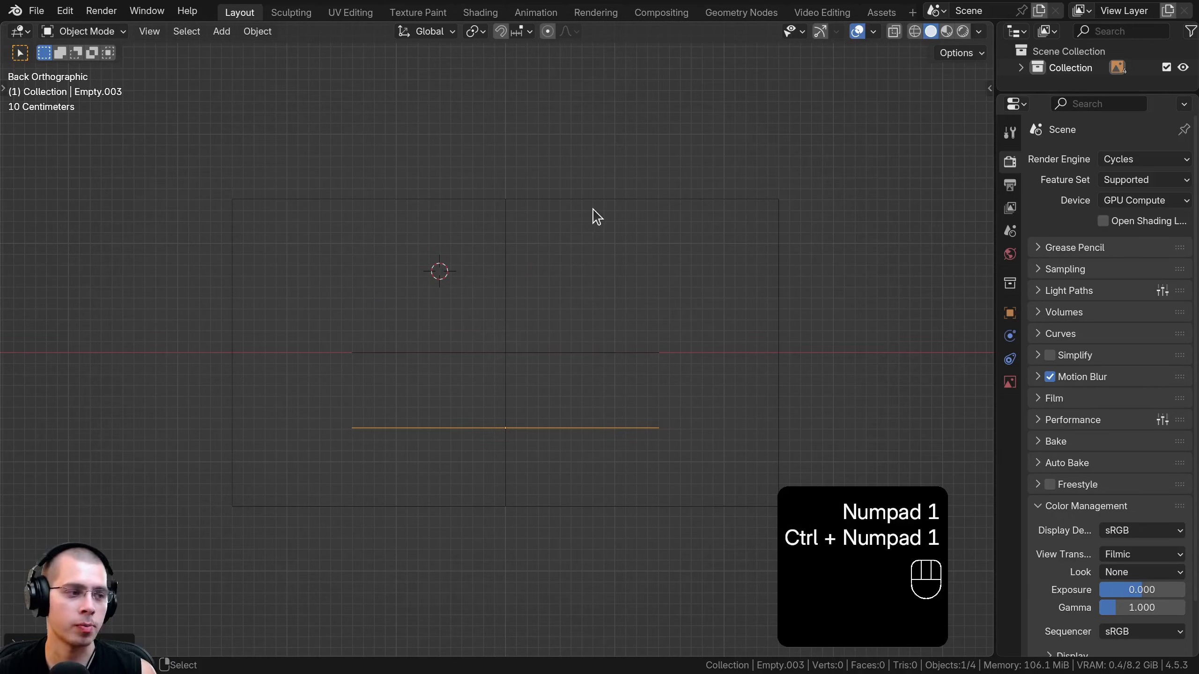
{"action": "left_click_drag", "start_coordinate": [501, 53], "coordinate": [853, 240]}
{"action": "key", "text": "alt+g"}
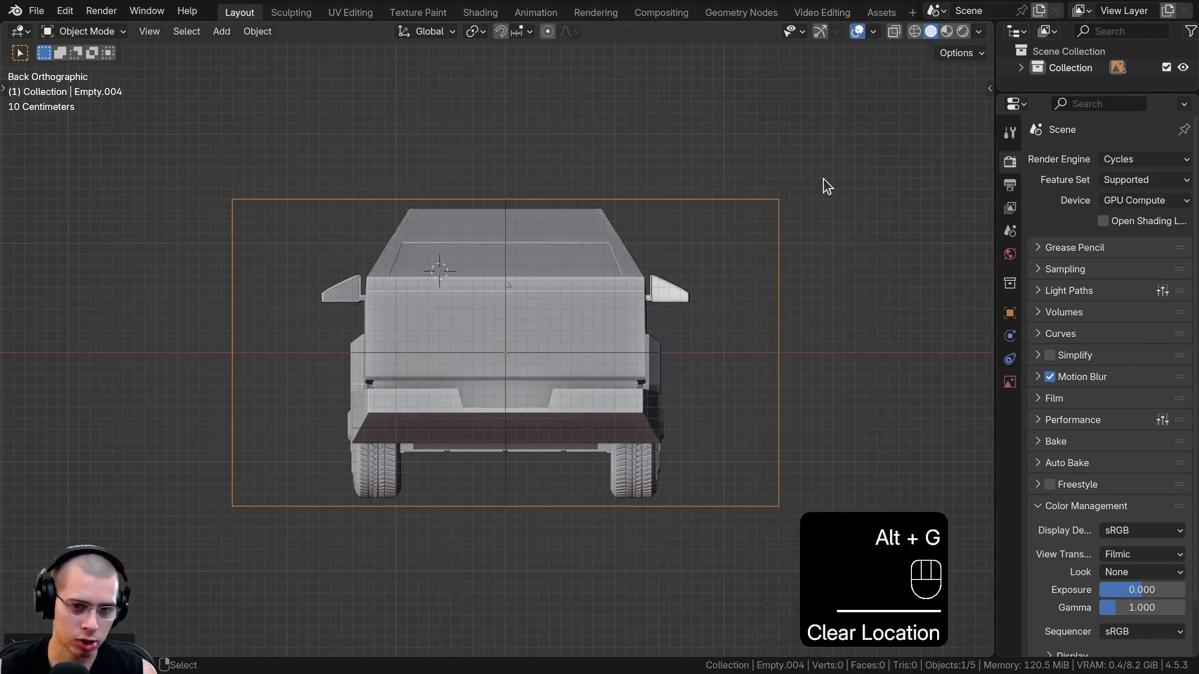
- In the right orthographic view, move the rear reference image away from the origin along the positive Y axis
{"action": "key", "text": "KP_1"}
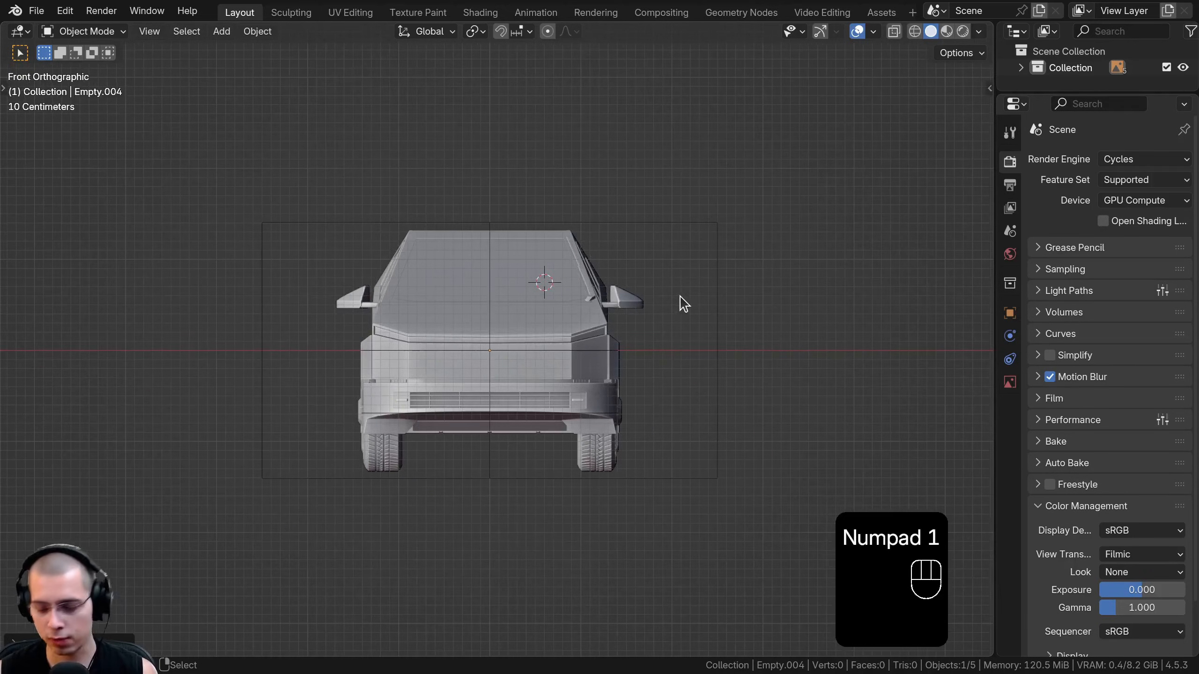
{"action": "key", "text": "KP_3"}
{"action": "key", "text": "g"}
{"action": "left_click", "coordinate": [765, 289]}
{"action": "middle_click_drag", "start_coordinate": [765, 289], "coordinate": [500, 327]}
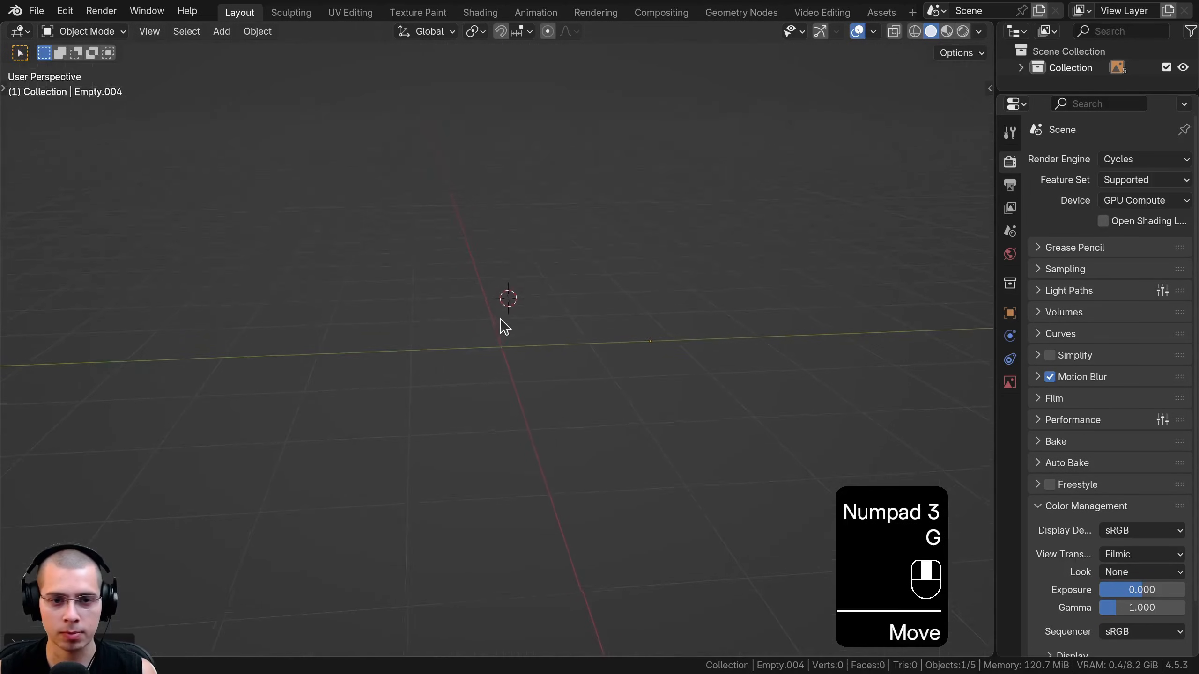
- Inspect the placed reference images from the right and front orthographic views to check how the side and front of the truck line up
{"action": "key", "text": "KP_5"}
{"action": "key", "text": "KP_5"}
{"action": "key", "text": "KP_5"}
{"action": "middle_click_drag", "start_coordinate": [793, 280], "coordinate": [723, 263]}
{"action": "key", "text": "ctrl+KP_7"}
{"action": "key", "text": "KP_3"}
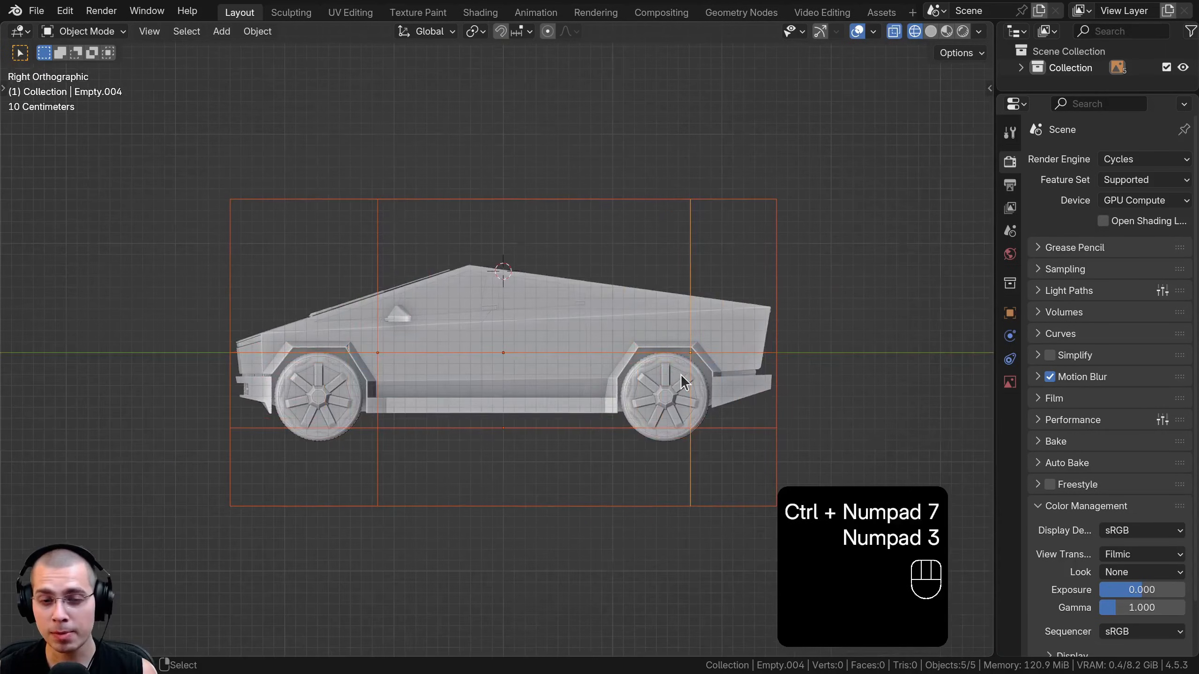
{"action": "key", "text": "KP_1"}
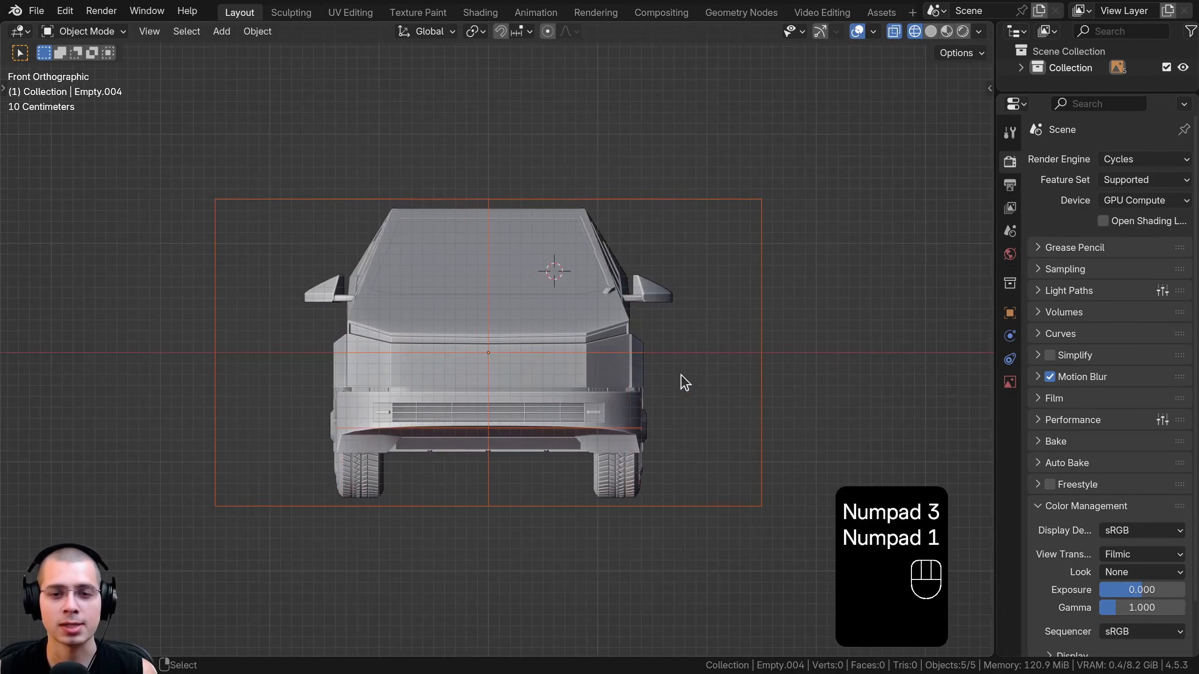
{"action": "key", "text": "KP_3"}
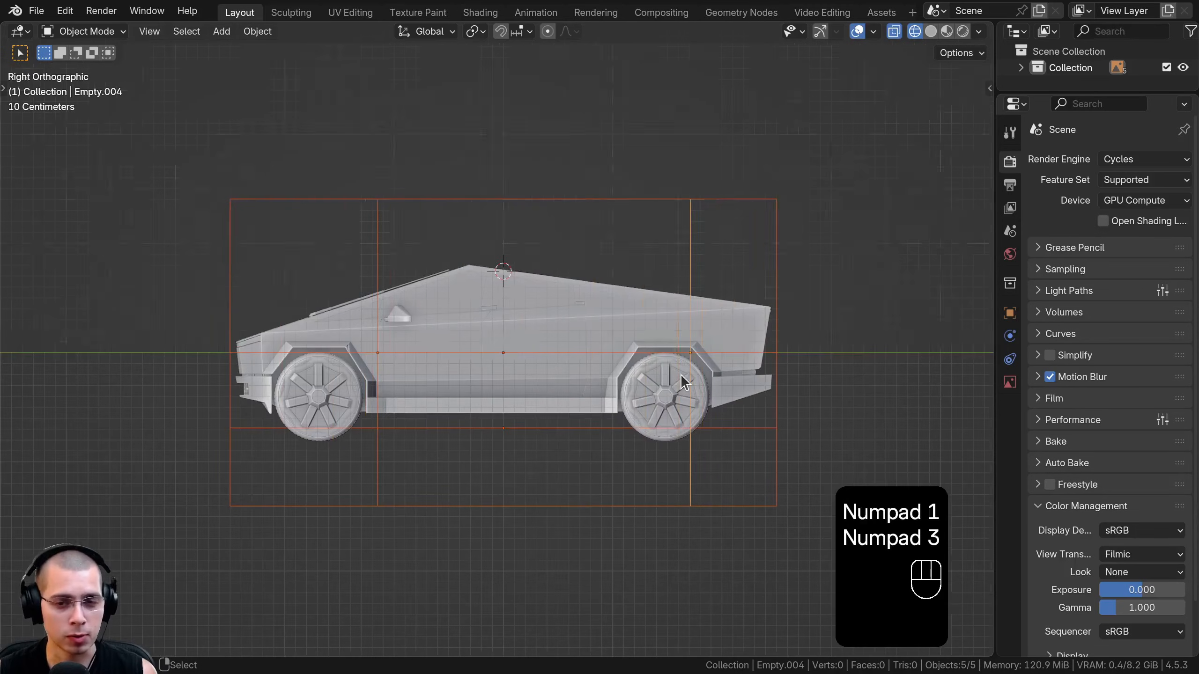
{"action": "scroll", "coordinate": [680, 374], "scroll_direction": "up", "scroll_amount": 3}
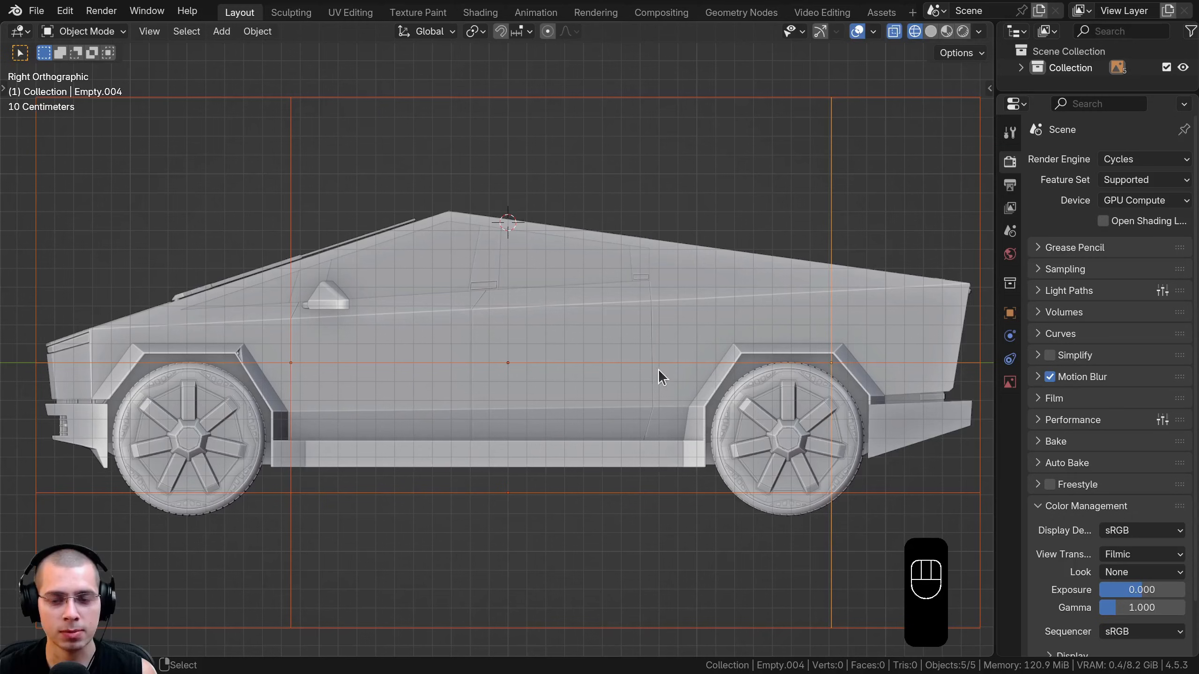
{"action": "scroll", "coordinate": [600, 368], "scroll_direction": "down", "scroll_amount": 1}
{"action": "key", "text": "KP_1"}
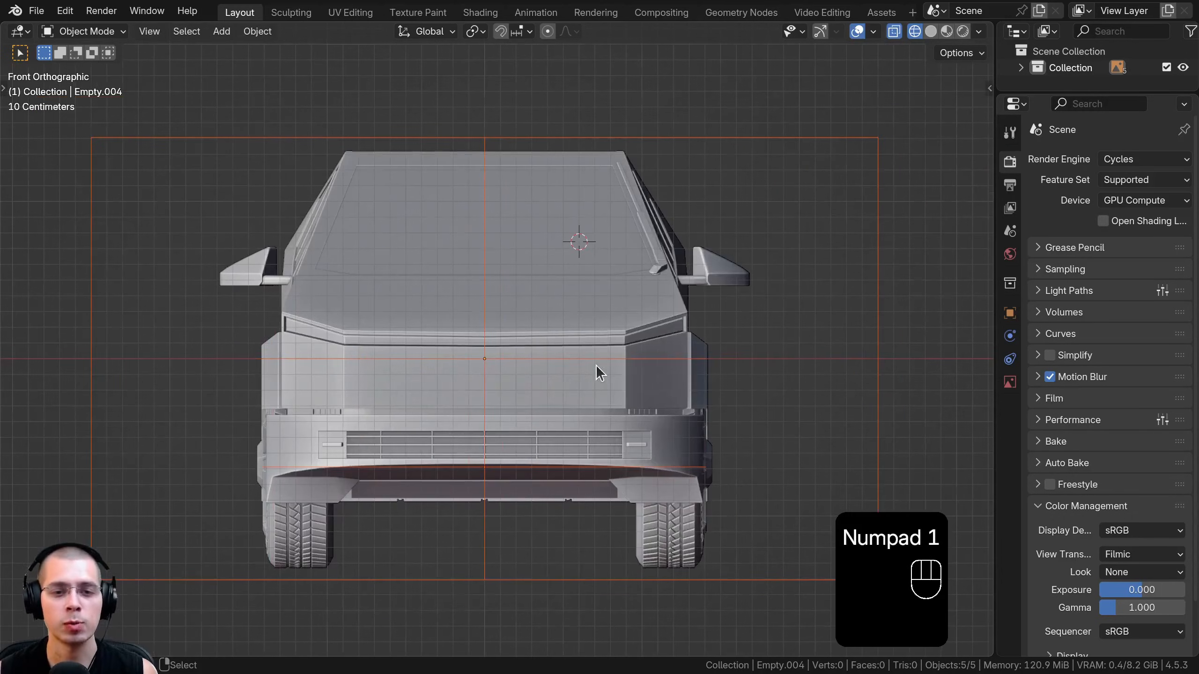
{"action": "key", "text": "KP_3"}
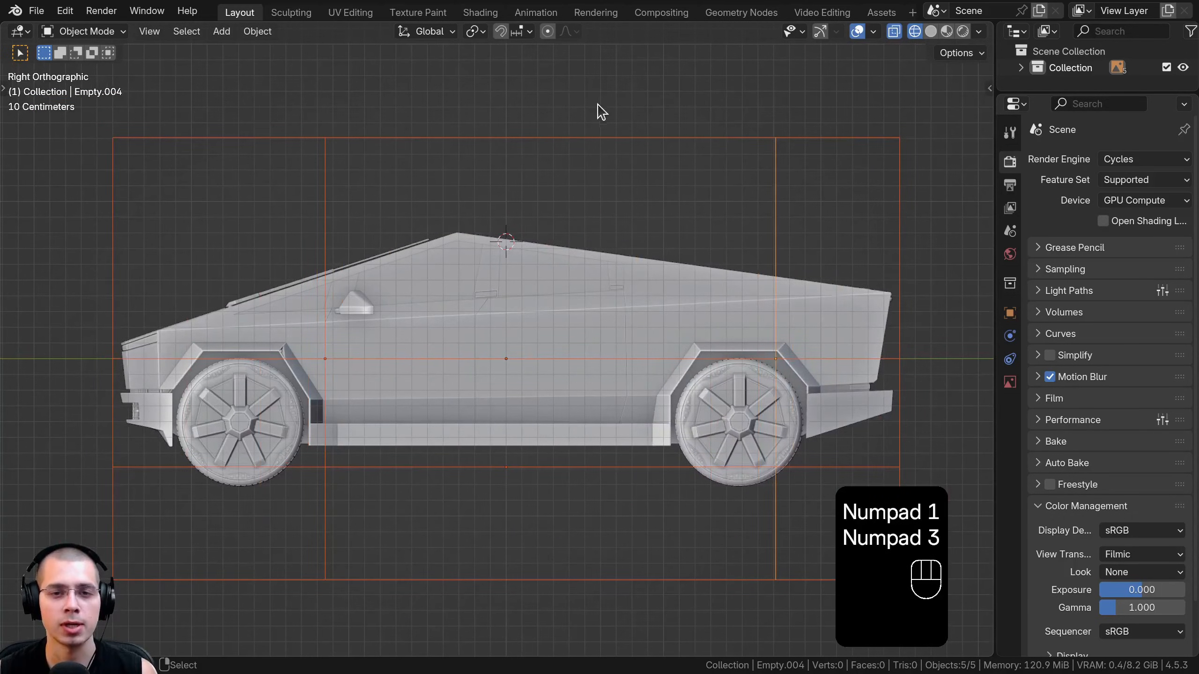
{"action": "right_click", "coordinate": [599, 137]}
{"action": "key", "text": "g"}
{"action": "right_click", "coordinate": [761, 132]}
{"action": "key", "text": "s"}
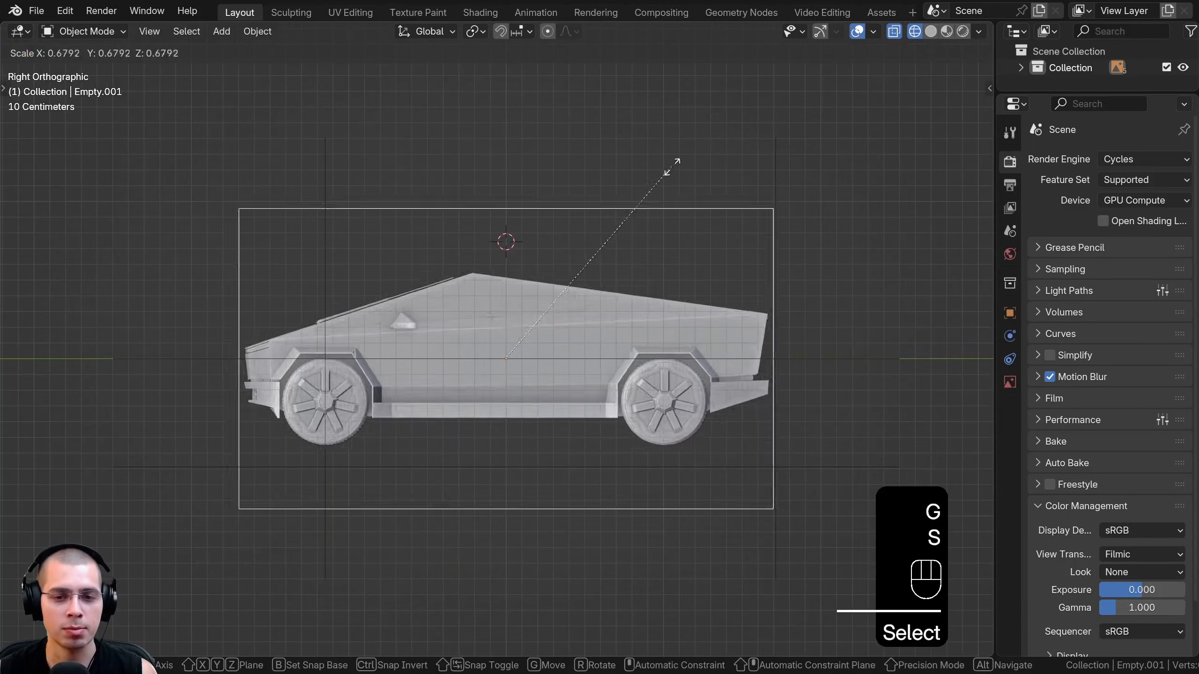
{"action": "right_click", "coordinate": [675, 175]}
{"action": "middle_click_drag", "start_coordinate": [722, 251], "coordinate": [722, 241], "text": "shift"}
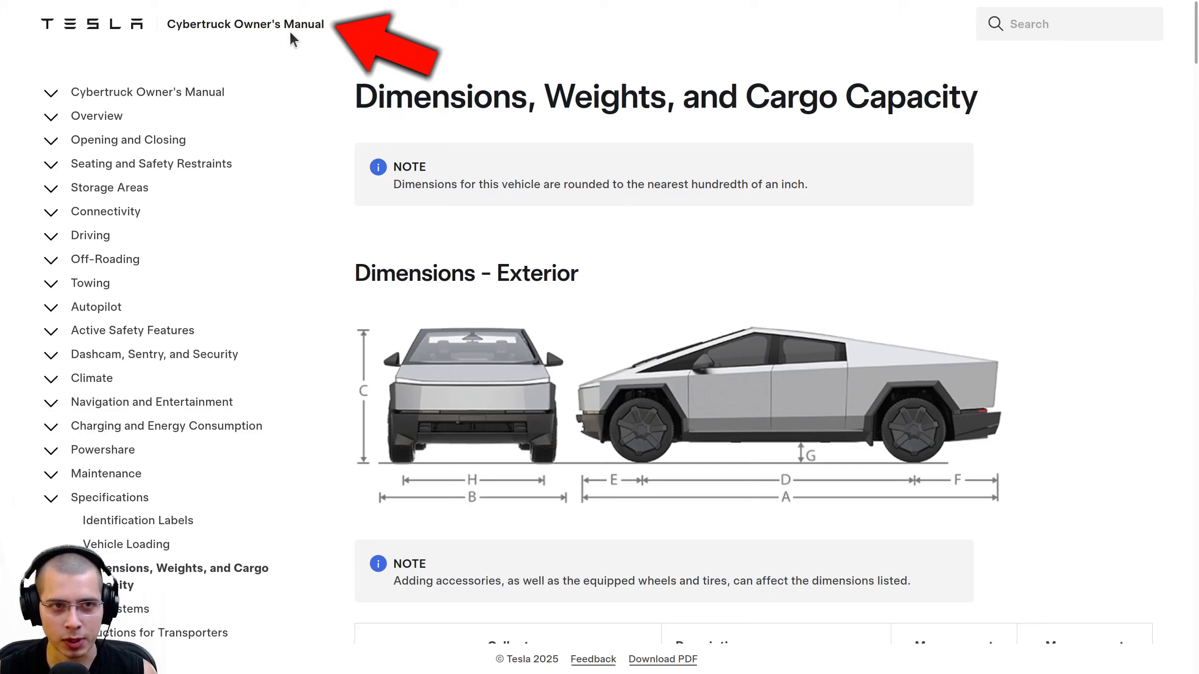
- Switch to the Cybertruck Owner's Manual web page and look up the overall length, callout A, in inches and millimetres
{"action": "scroll", "coordinate": [673, 126], "scroll_direction": "down", "scroll_amount": 7}
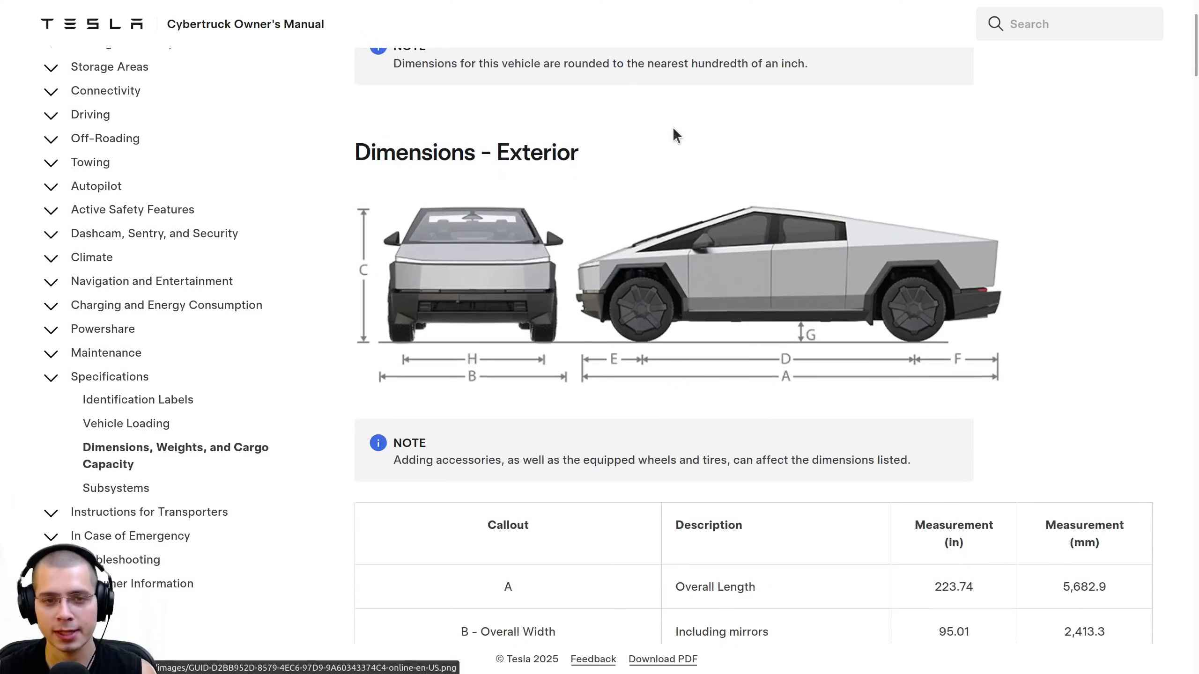
{"action": "scroll", "coordinate": [653, 146], "scroll_direction": "up", "scroll_amount": 2}
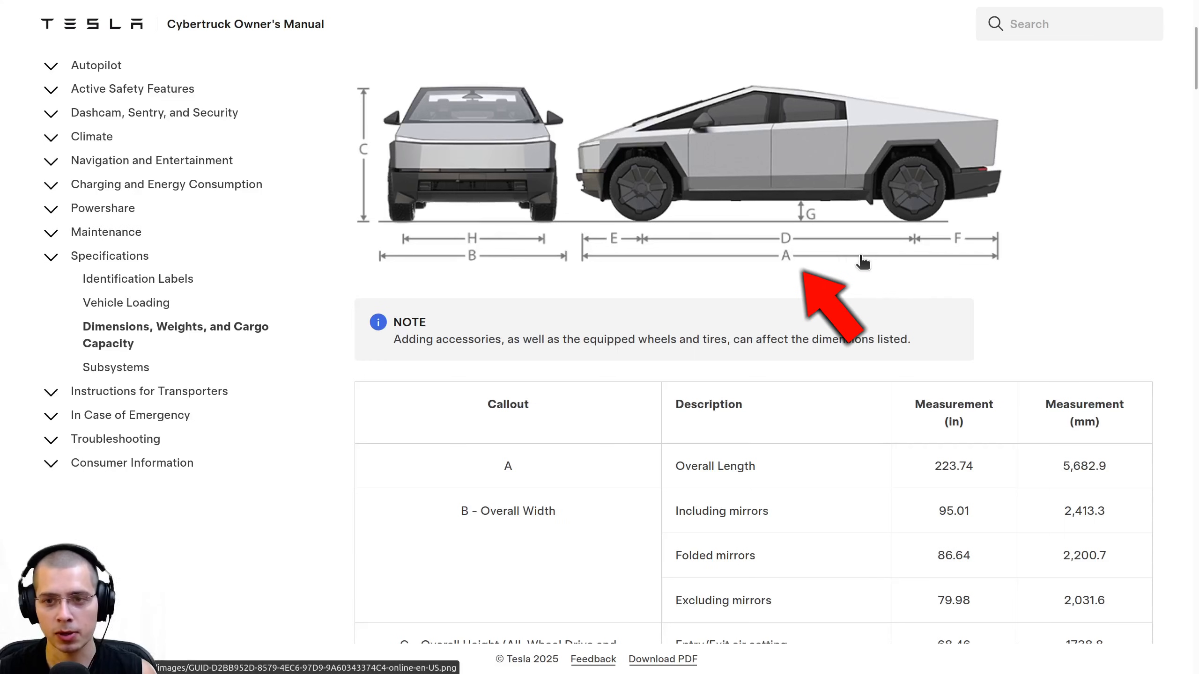
{"action": "scroll", "coordinate": [553, 350], "scroll_direction": "down", "scroll_amount": 3}
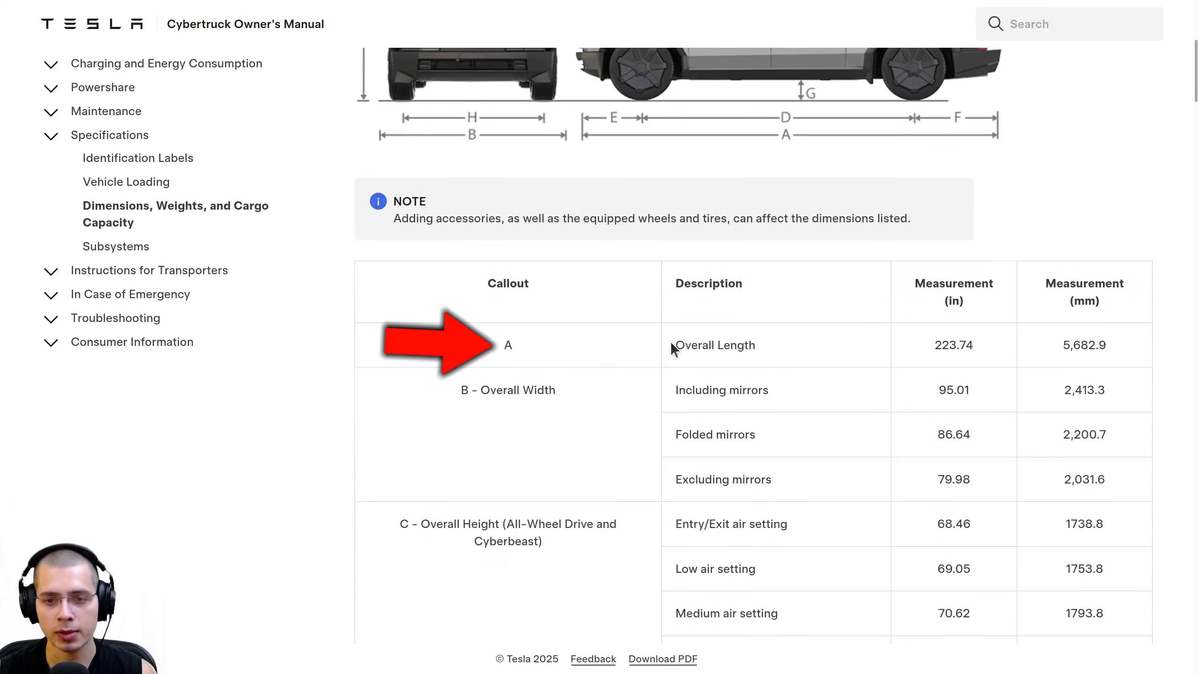
{"action": "left_click", "coordinate": [936, 344]}
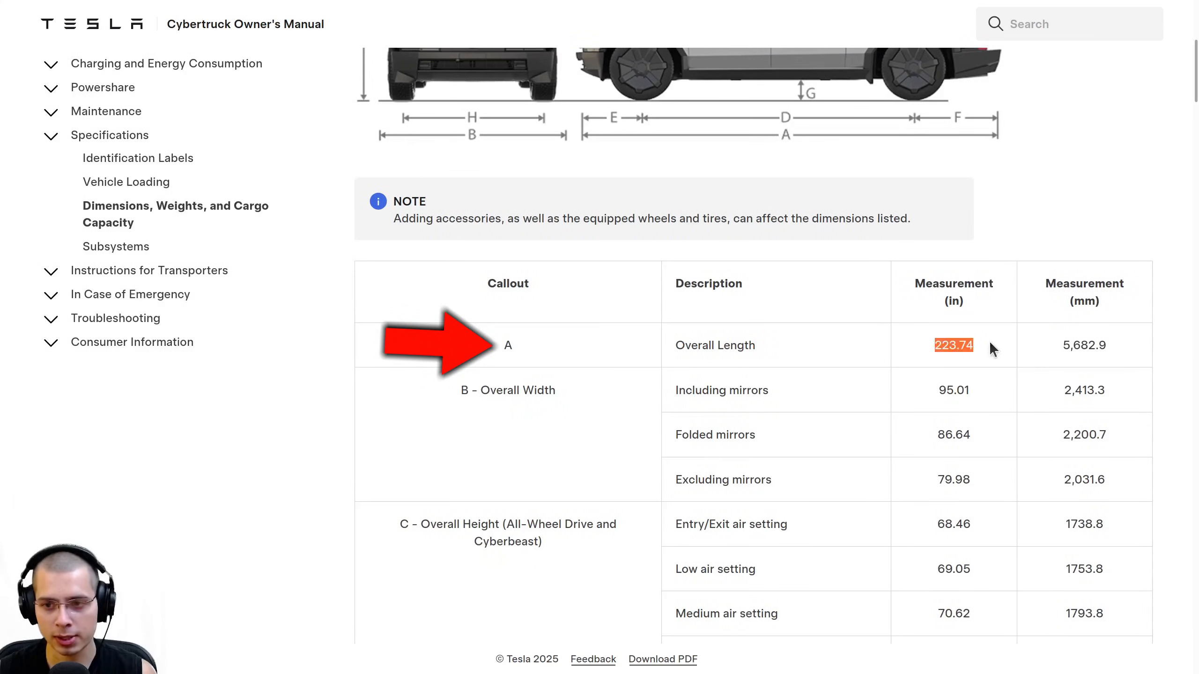
{"action": "left_click", "coordinate": [1072, 342]}
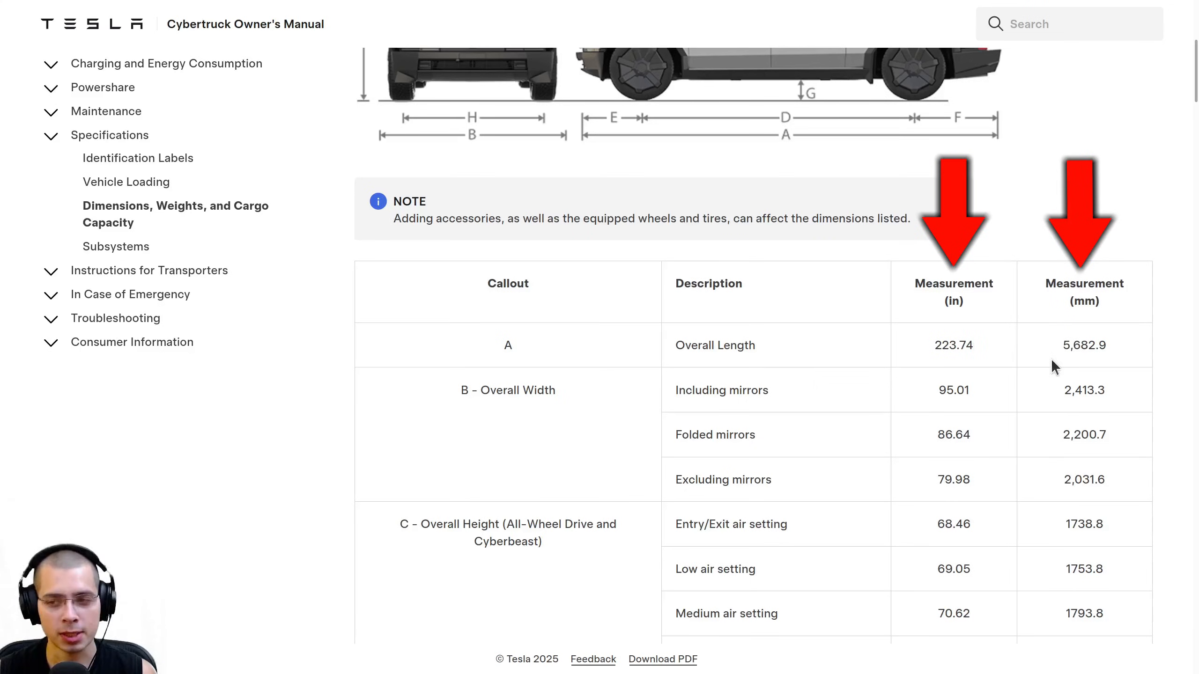
{"action": "left_click_drag", "start_coordinate": [1058, 347], "coordinate": [1107, 349]}
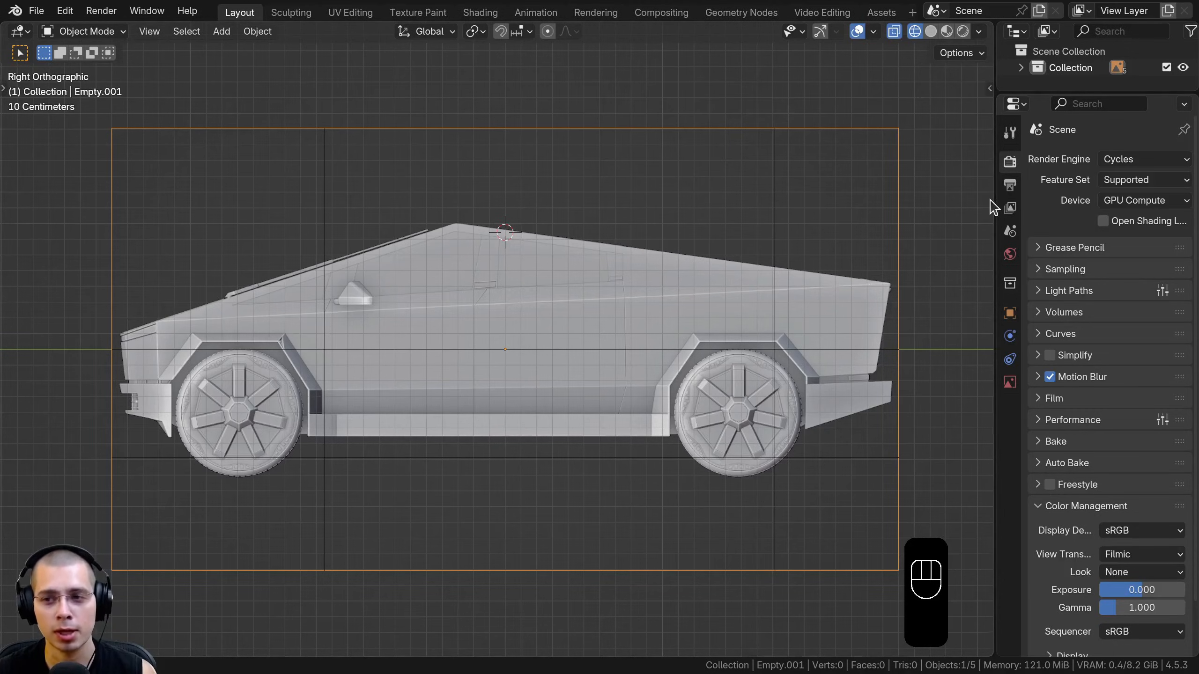
- Back in Blender, widen the properties area and set the scene units to the Metric system with length in Millimeters
{"action": "left_click_drag", "start_coordinate": [995, 208], "coordinate": [905, 233]}
{"action": "left_click", "coordinate": [935, 231]}
{"action": "left_click", "coordinate": [963, 178]}
{"action": "left_click", "coordinate": [1094, 203]}
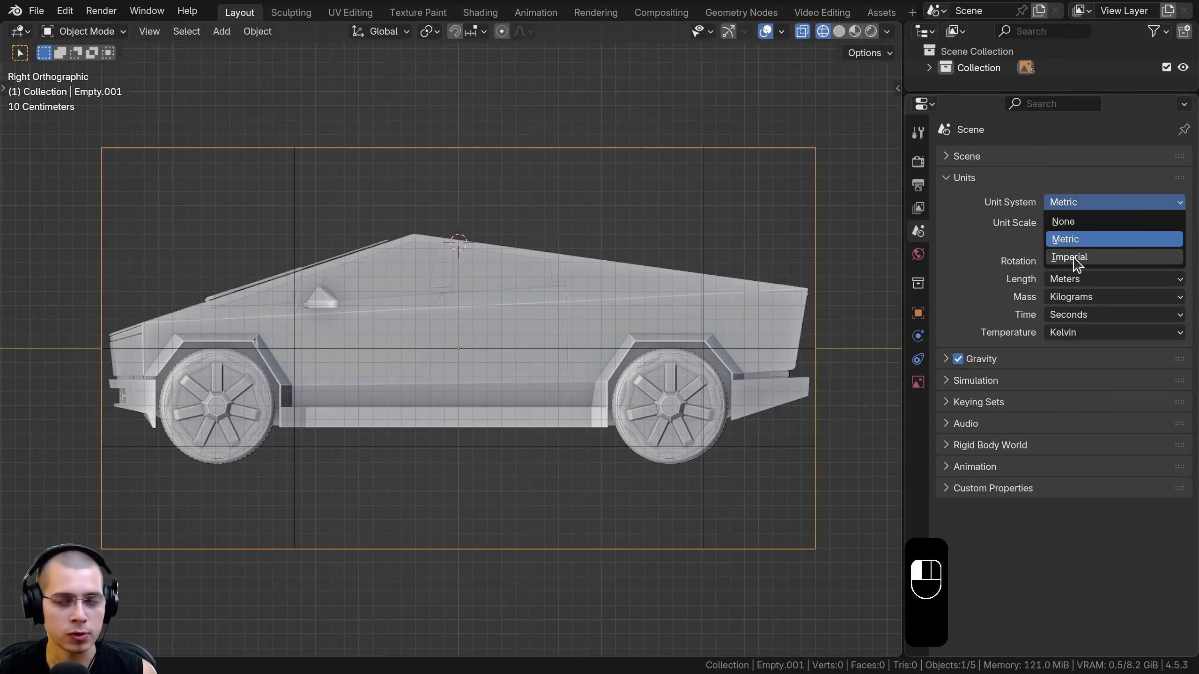
{"action": "left_click", "coordinate": [1074, 243]}
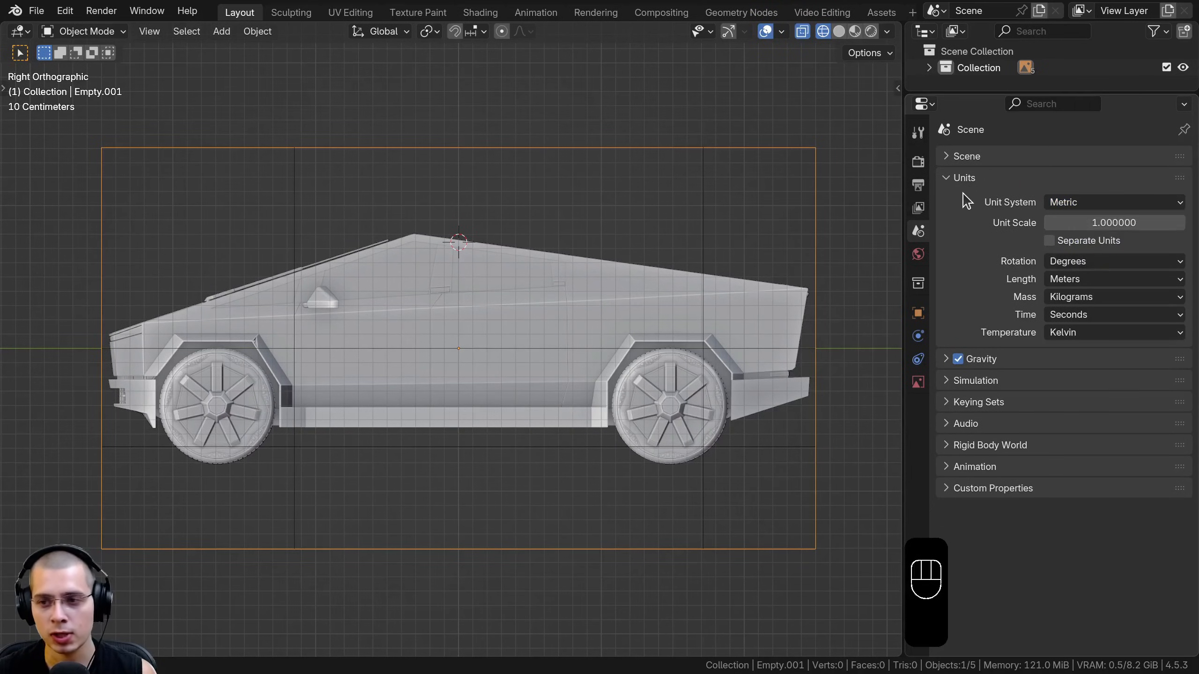
{"action": "left_click", "coordinate": [1077, 280]}
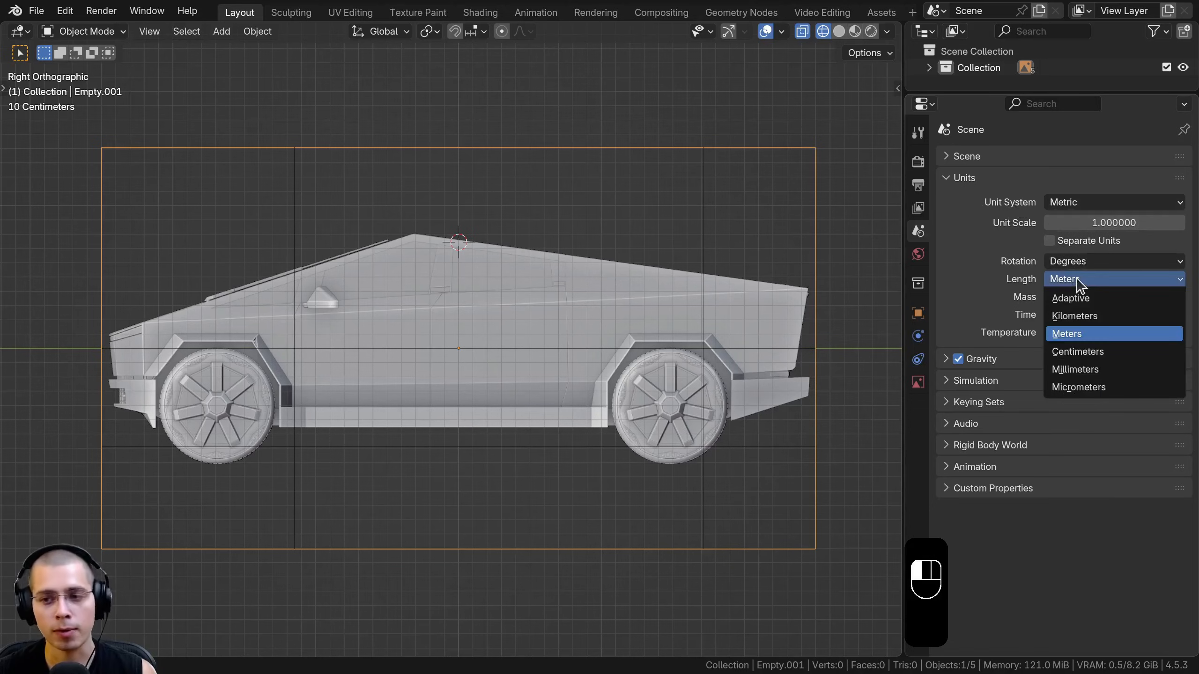
{"action": "left_click", "coordinate": [1081, 369]}
{"action": "left_click", "coordinate": [1099, 282]}
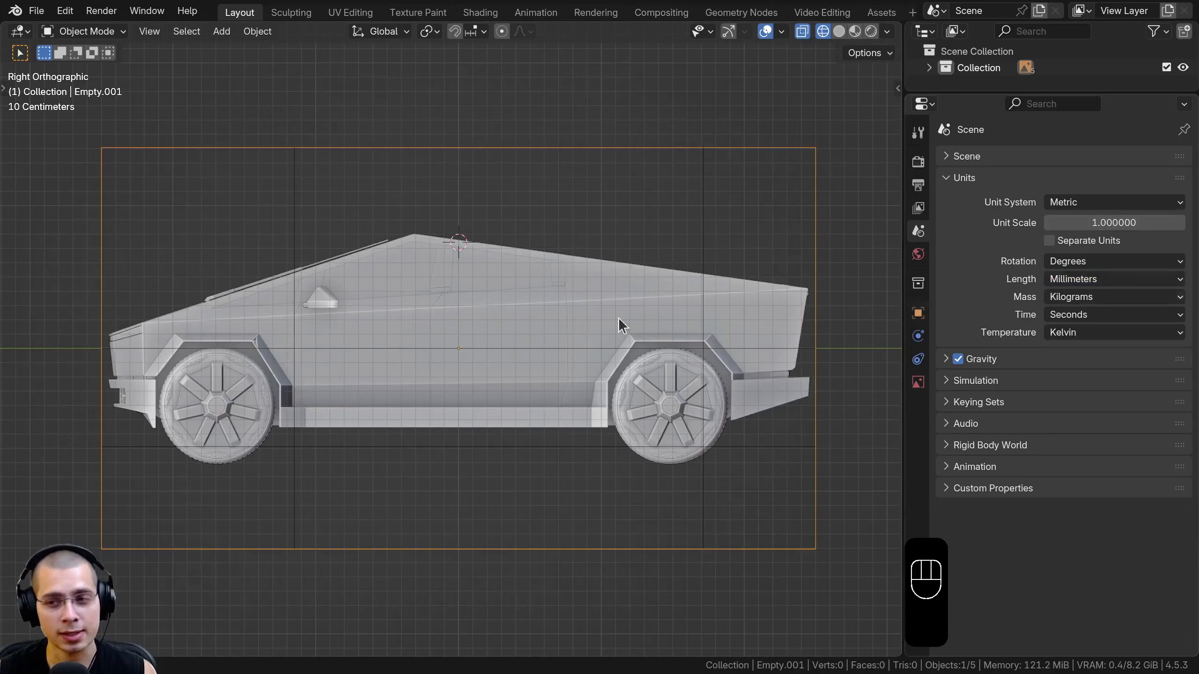
- Add a mesh plane and rotate it around the global Y axis so it stands upright, facing the right view
{"action": "key", "text": "shift+a"}
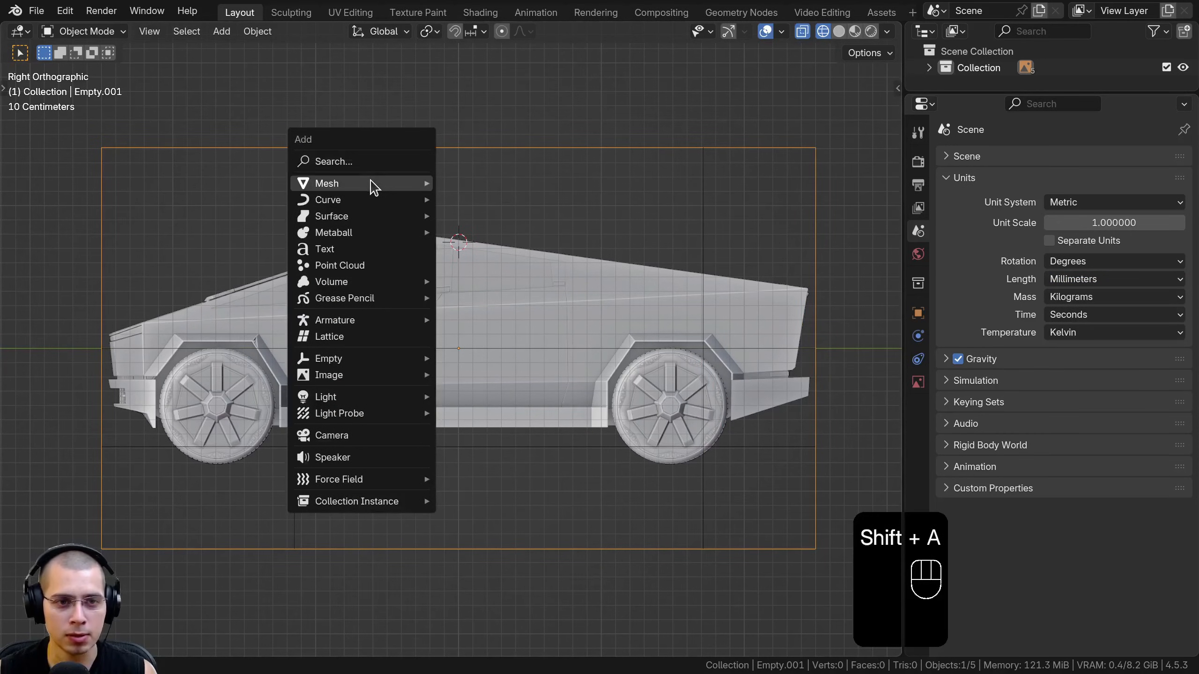
{"action": "mouse_move", "coordinate": [425, 183]}
{"action": "left_click", "coordinate": [481, 184]}
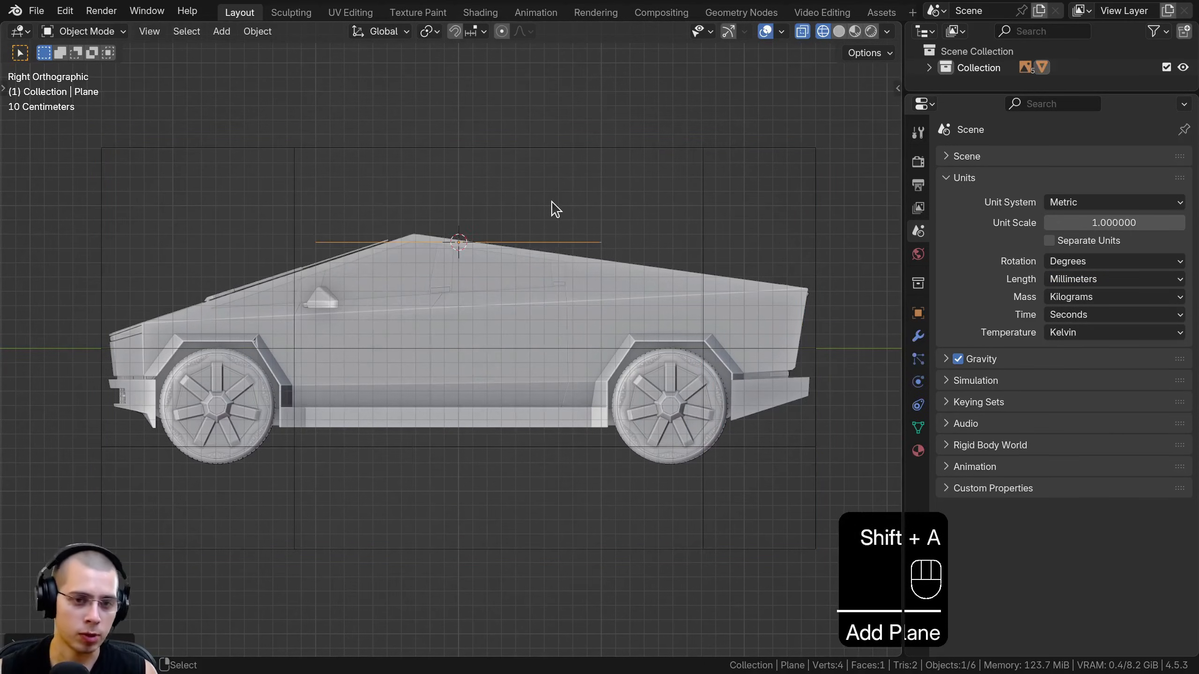
{"action": "key", "text": "r"}
{"action": "key", "text": "y"}
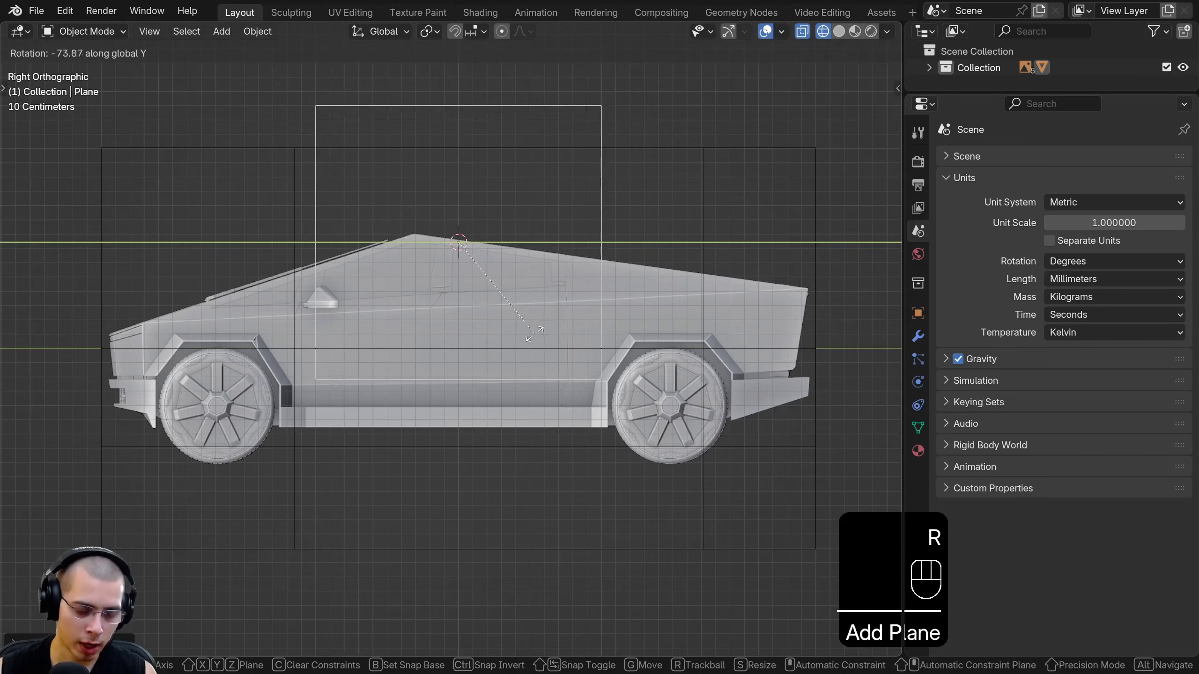
{"action": "left_click", "coordinate": [531, 329]}
- In Edit Mode, scale the plane along Y to the truck's length, about 4921 mm, and along Z to a strip about 187 mm high
{"action": "scroll", "coordinate": [569, 273], "scroll_direction": "down", "scroll_amount": 3}
{"action": "key", "text": "Tab"}
{"action": "middle_click_drag", "start_coordinate": [569, 273], "coordinate": [616, 298]}
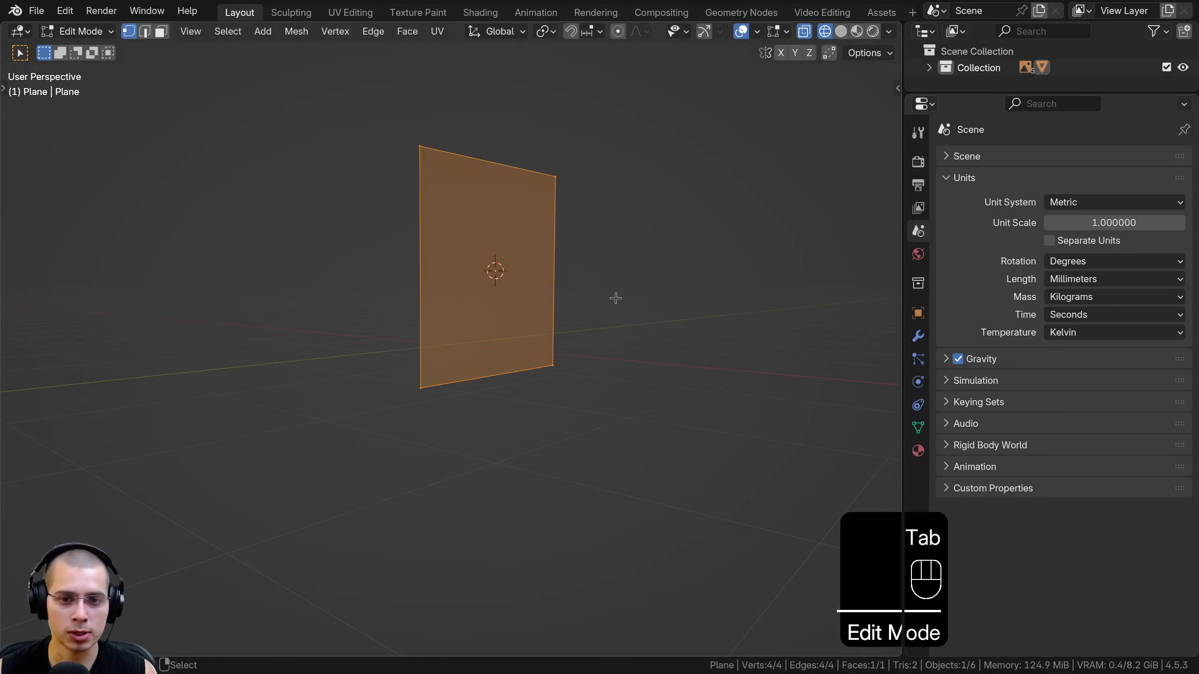
{"action": "key", "text": "KP_3"}
{"action": "key", "text": "s"}
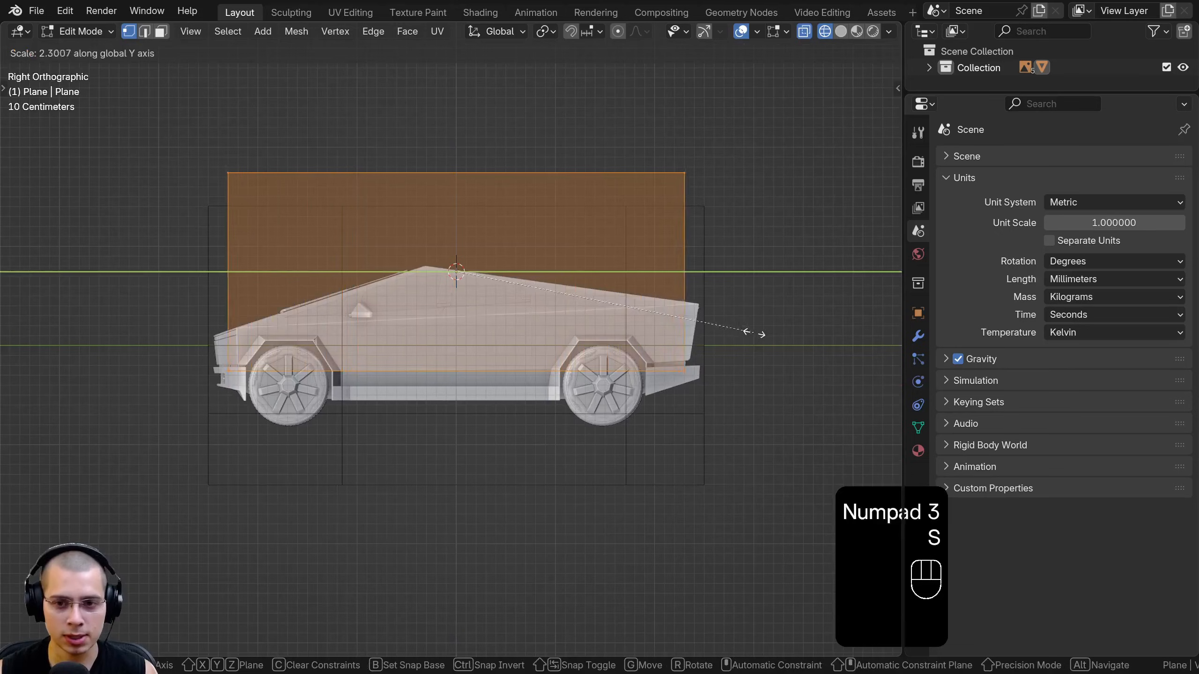
{"action": "left_click", "coordinate": [774, 340]}
{"action": "key", "text": "s"}
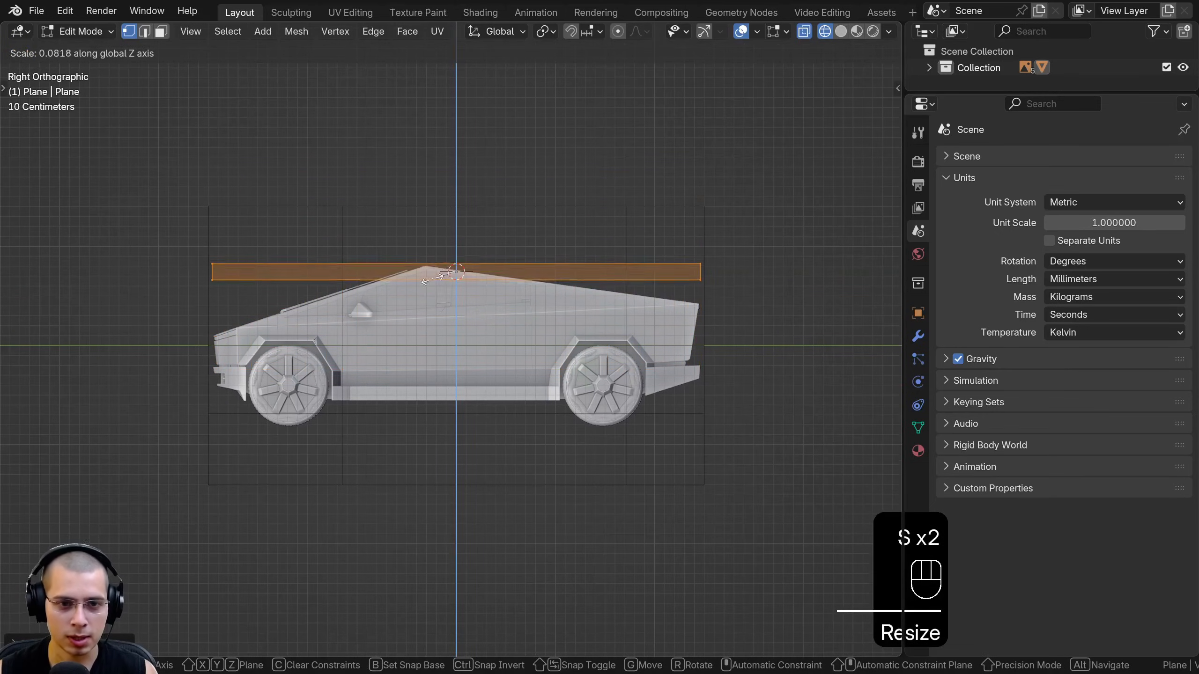
{"action": "left_click", "coordinate": [430, 262]}
{"action": "scroll", "coordinate": [431, 261], "scroll_direction": "up", "scroll_amount": 1}
{"action": "key", "text": "Tab"}
- In Object Mode, move the strip down in the right view so it overlaps the truck's lower body at bumper height
{"action": "middle_click_drag", "start_coordinate": [430, 261], "coordinate": [415, 292]}
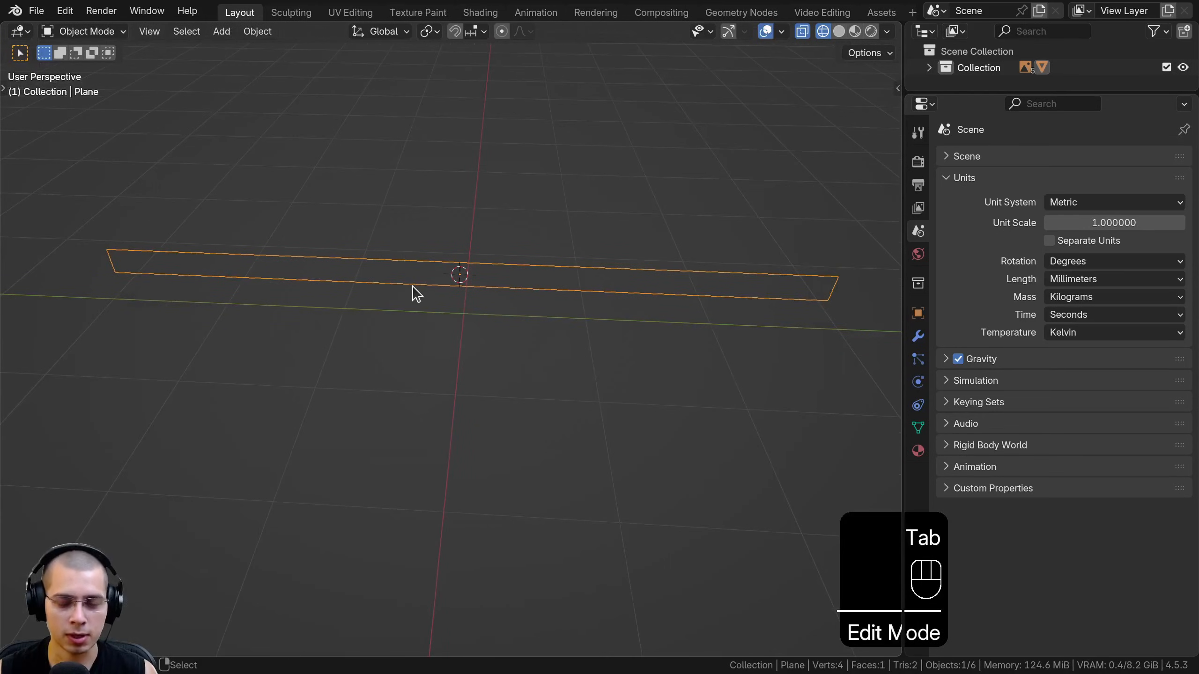
{"action": "key", "text": "KP_3"}
{"action": "key", "text": "g"}
{"action": "left_click", "coordinate": [460, 367]}
{"action": "middle_click_drag", "start_coordinate": [460, 366], "coordinate": [463, 345], "text": "shift"}
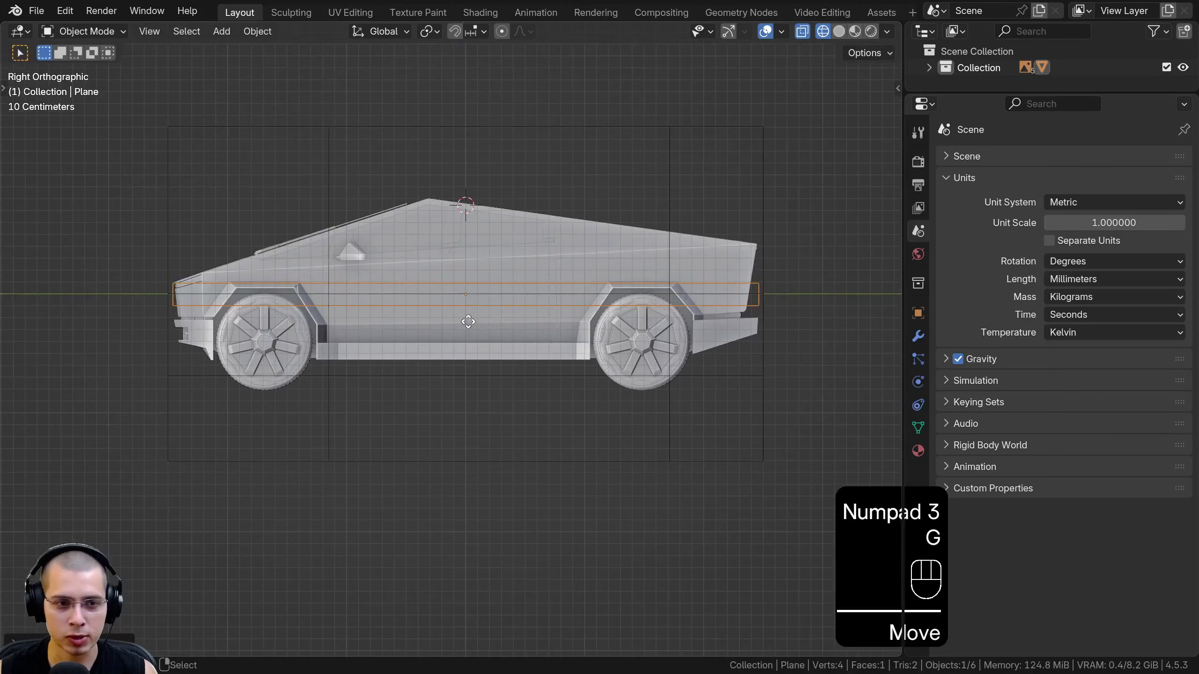
{"action": "key", "text": "g"}
{"action": "left_click", "coordinate": [466, 349]}
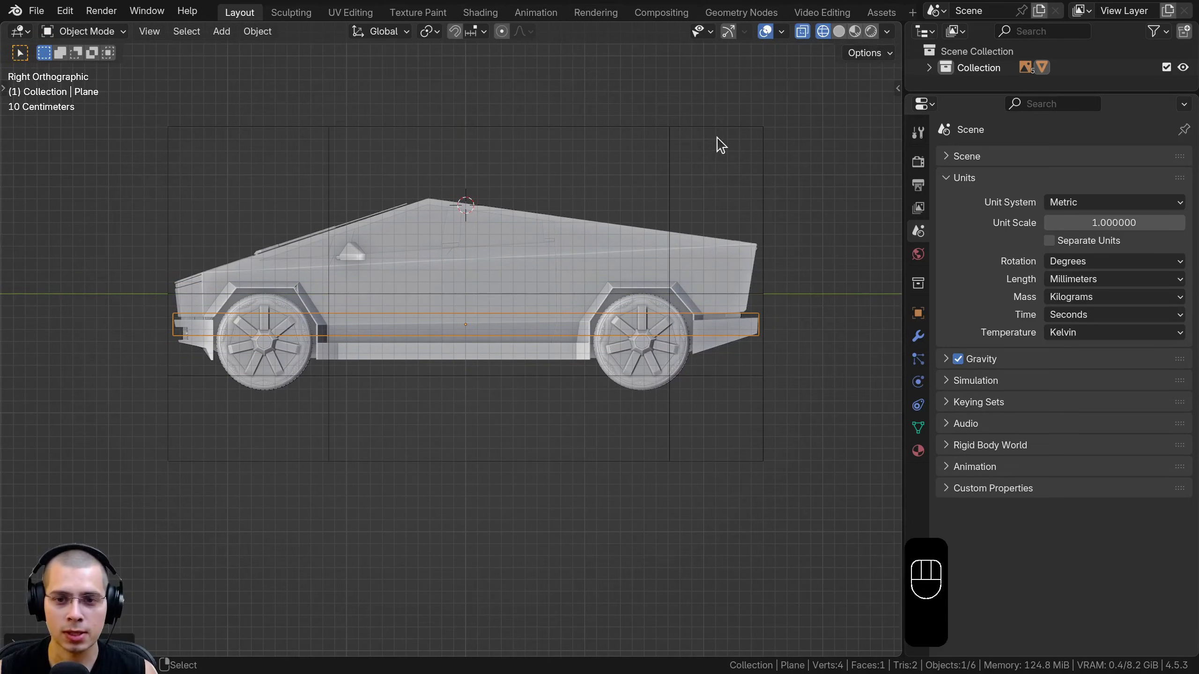
- Enter Edit Mode on the strip and turn on the Edge Length measurement overlay
{"action": "key", "text": "Tab"}
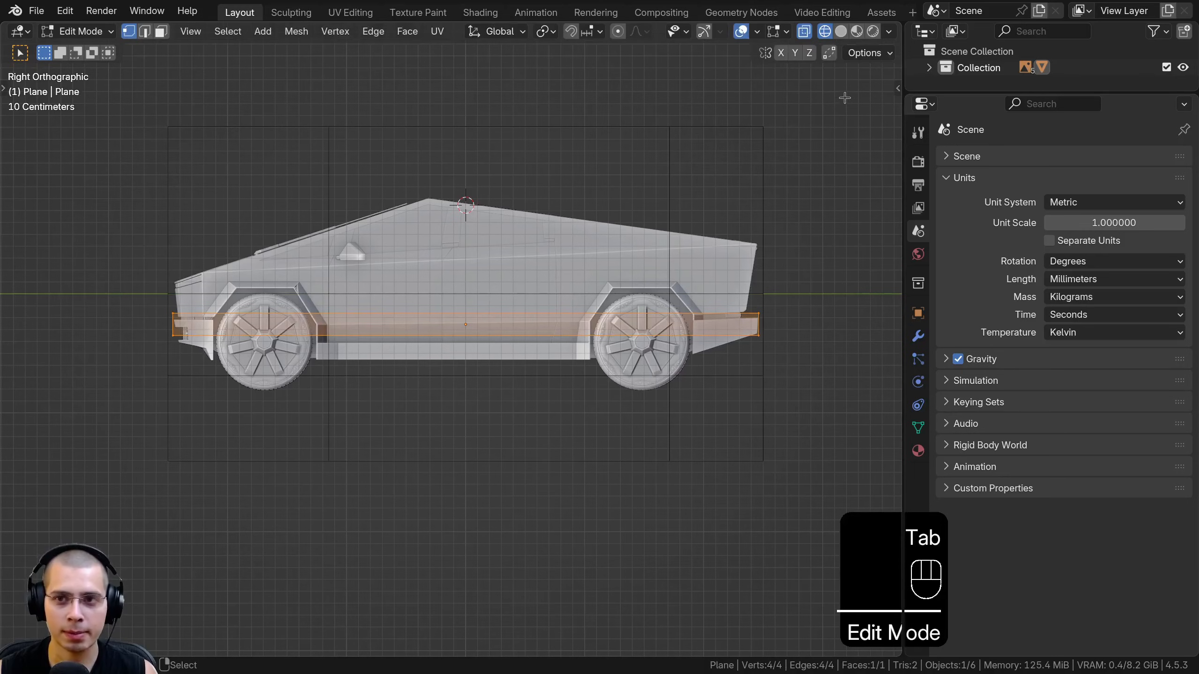
{"action": "left_click", "coordinate": [781, 32]}
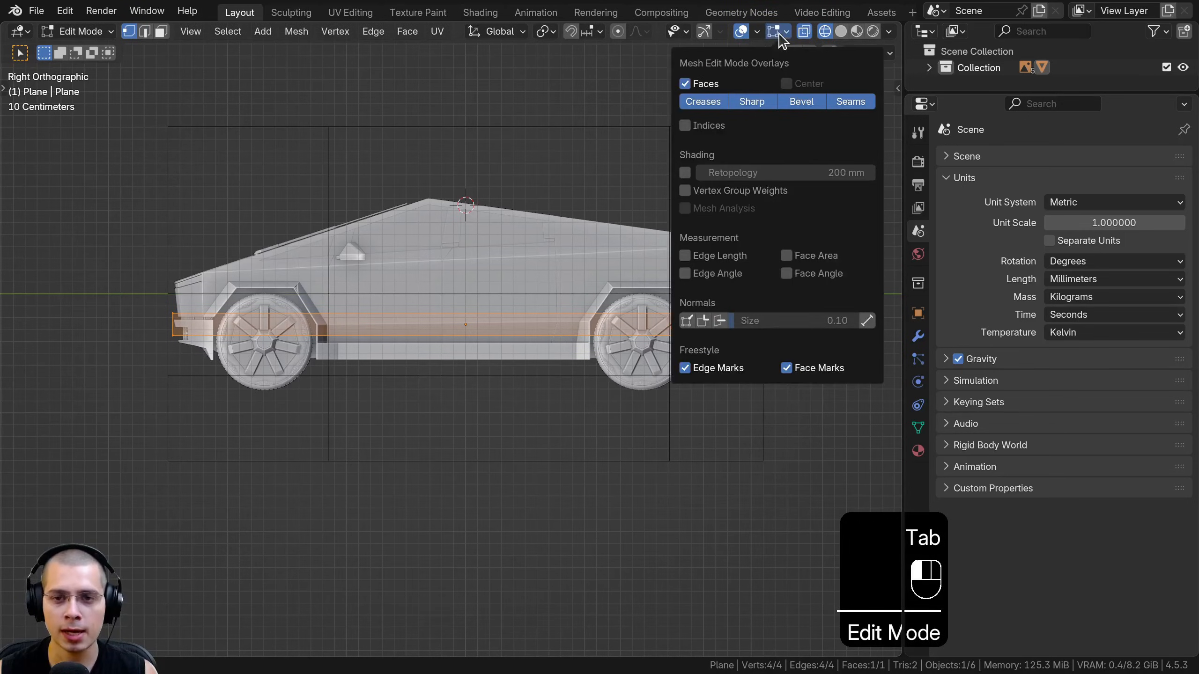
{"action": "left_click", "coordinate": [684, 255]}
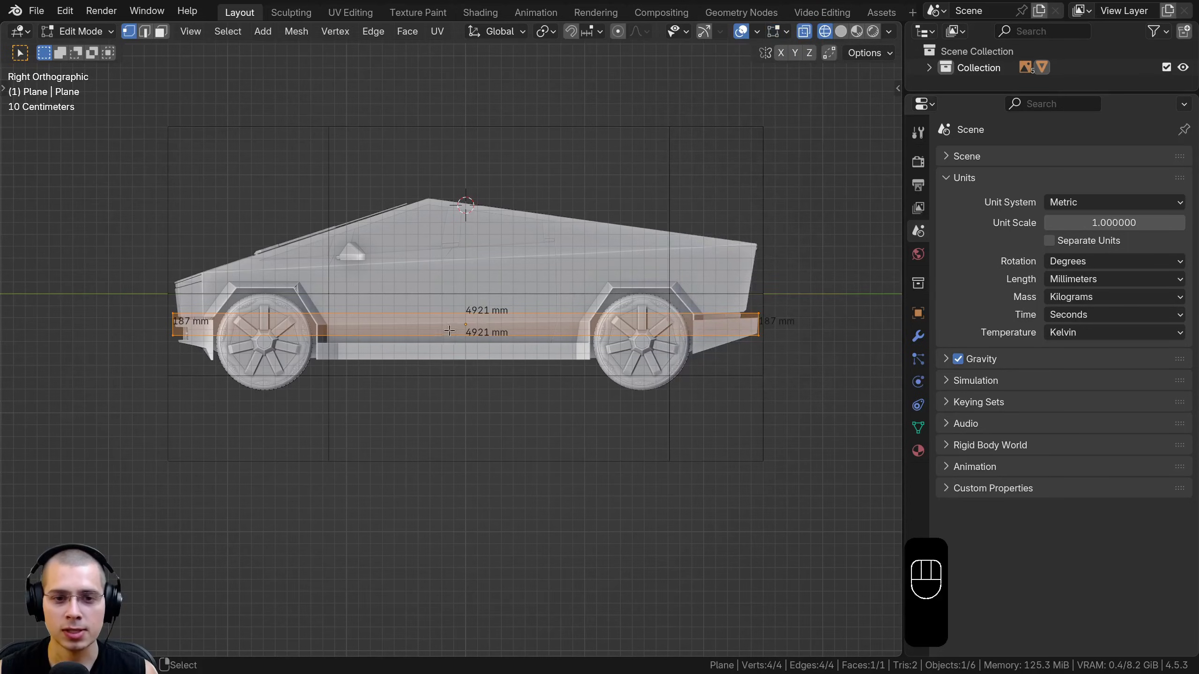
- Scale the strip along the Y axis until its long edges measure 5682 mm, matching the manual's overall length
{"action": "scroll", "coordinate": [478, 317], "scroll_direction": "up", "scroll_amount": 2}
{"action": "middle_click_drag", "start_coordinate": [479, 316], "coordinate": [461, 317], "text": "shift"}
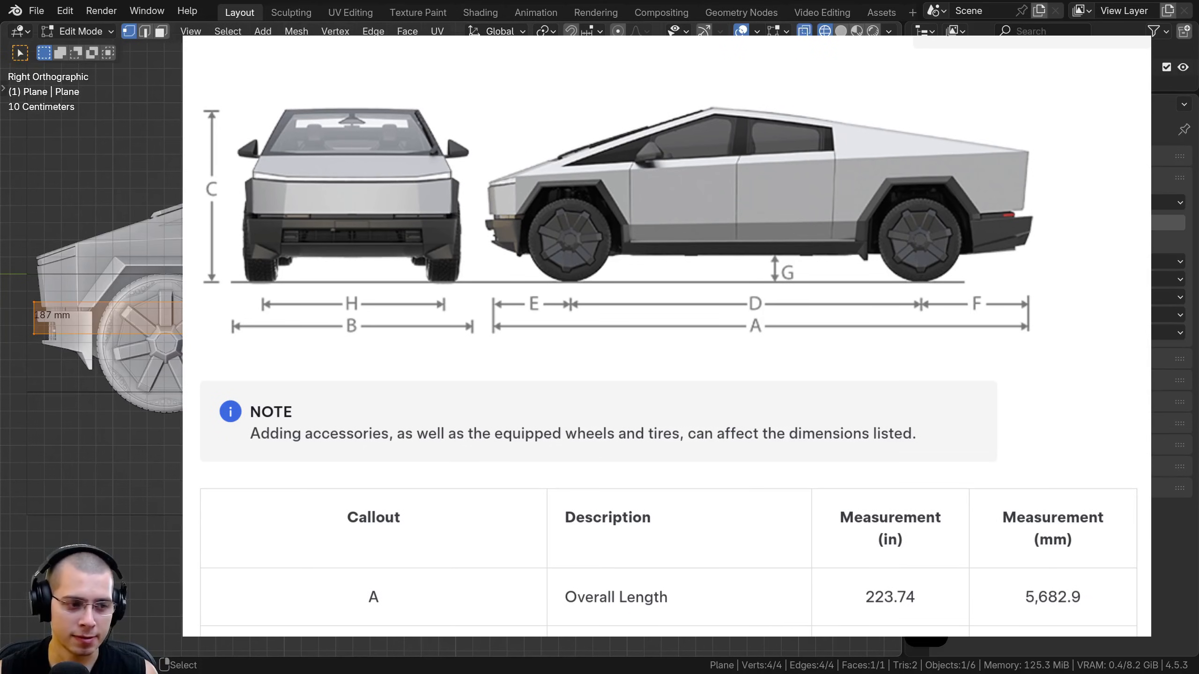
{"action": "scroll", "coordinate": [729, 353], "scroll_direction": "down", "scroll_amount": 2}
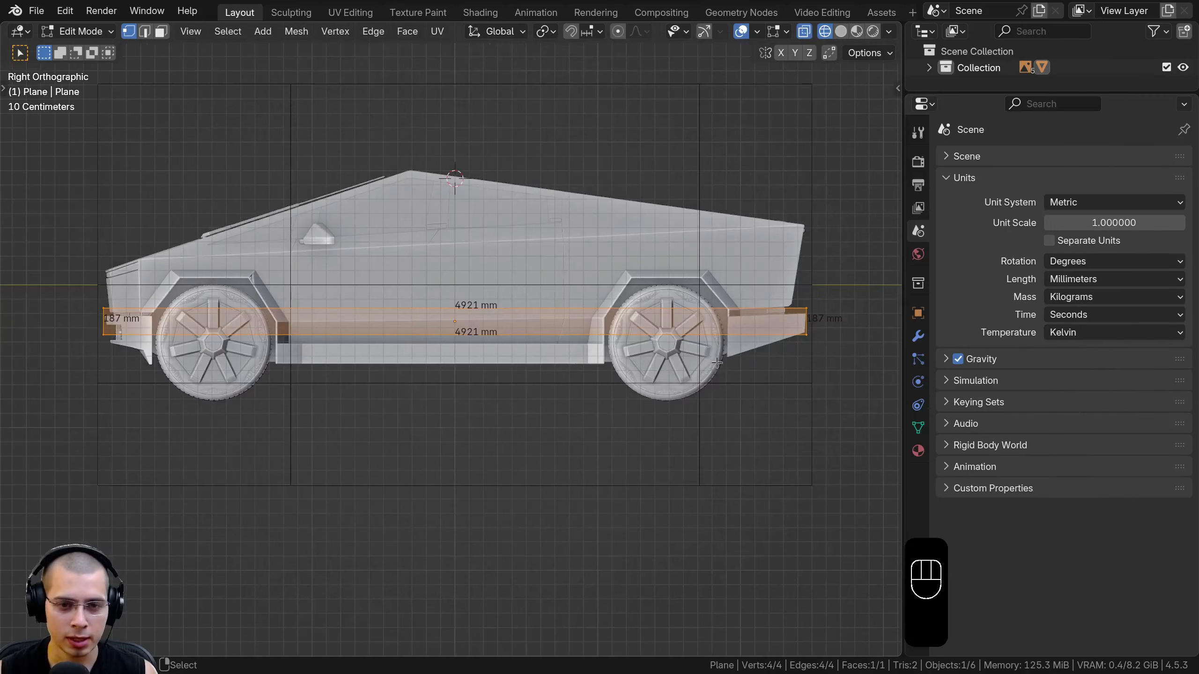
{"action": "key", "text": "s"}
{"action": "key", "text": "y"}
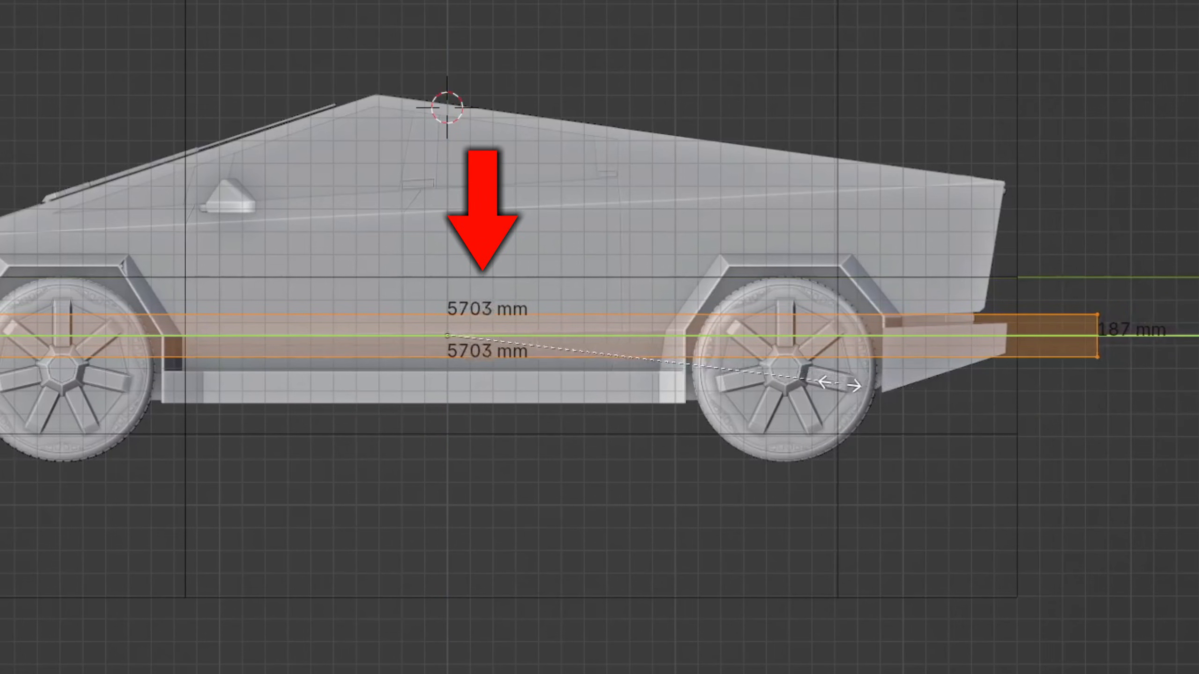
{"action": "left_click", "coordinate": [883, 387]}
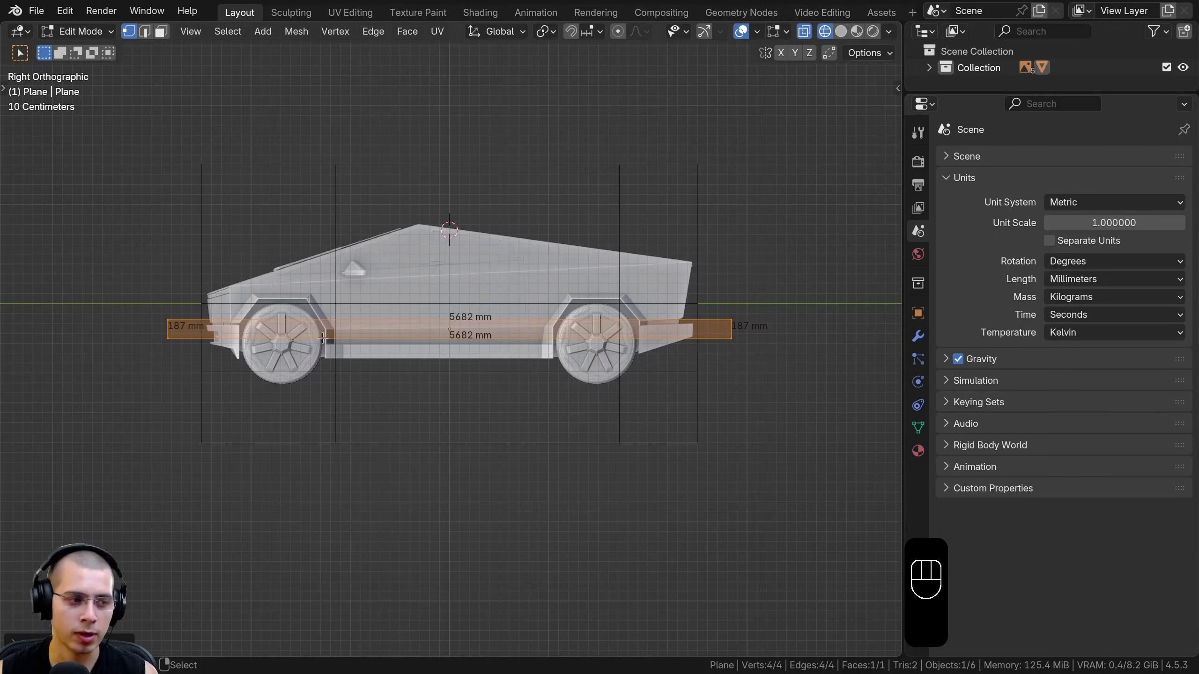
{"action": "middle_click_drag", "start_coordinate": [459, 339], "coordinate": [477, 357], "text": "shift"}
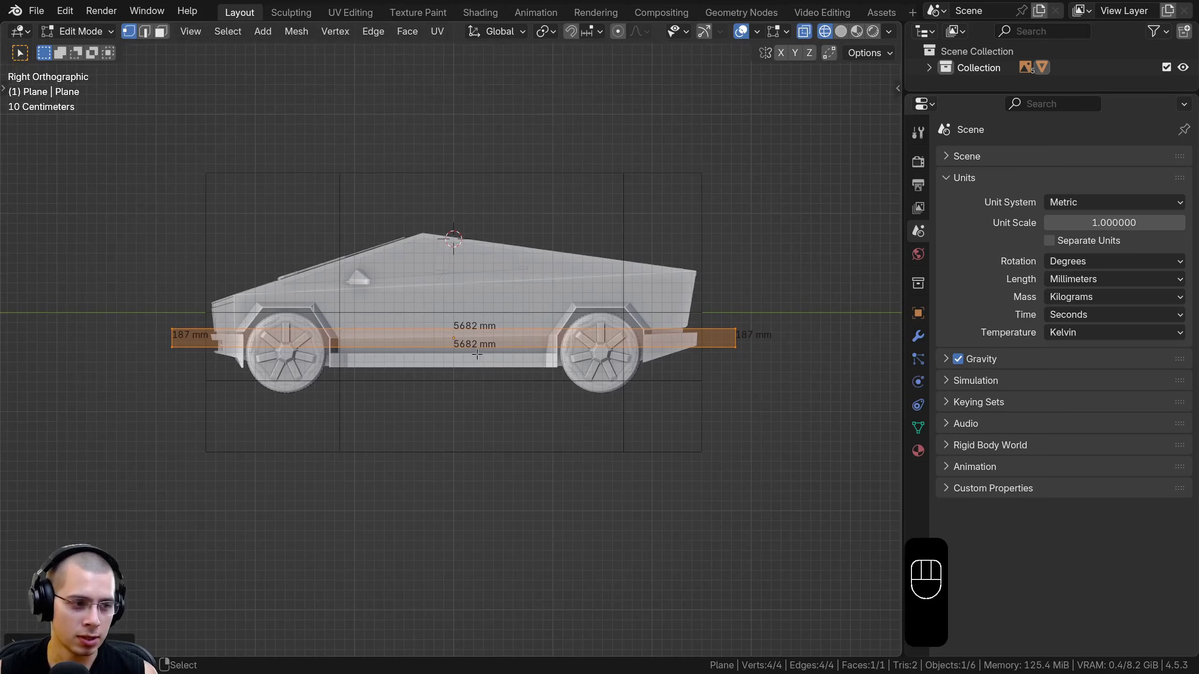
- Scale the side reference image in Object Mode until the truck spans the 5682 mm strip, and check the fit in Edit Mode
{"action": "middle_click_drag", "start_coordinate": [647, 255], "coordinate": [643, 272], "text": "shift"}
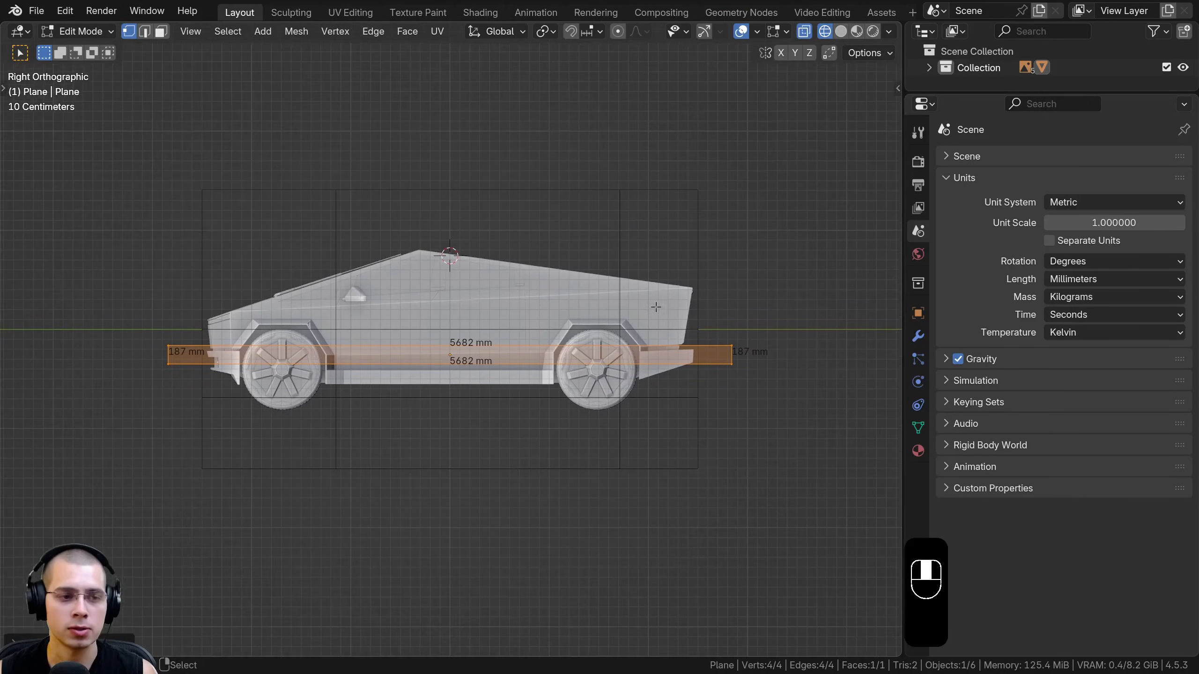
{"action": "key", "text": "Tab"}
{"action": "left_click", "coordinate": [479, 191]}
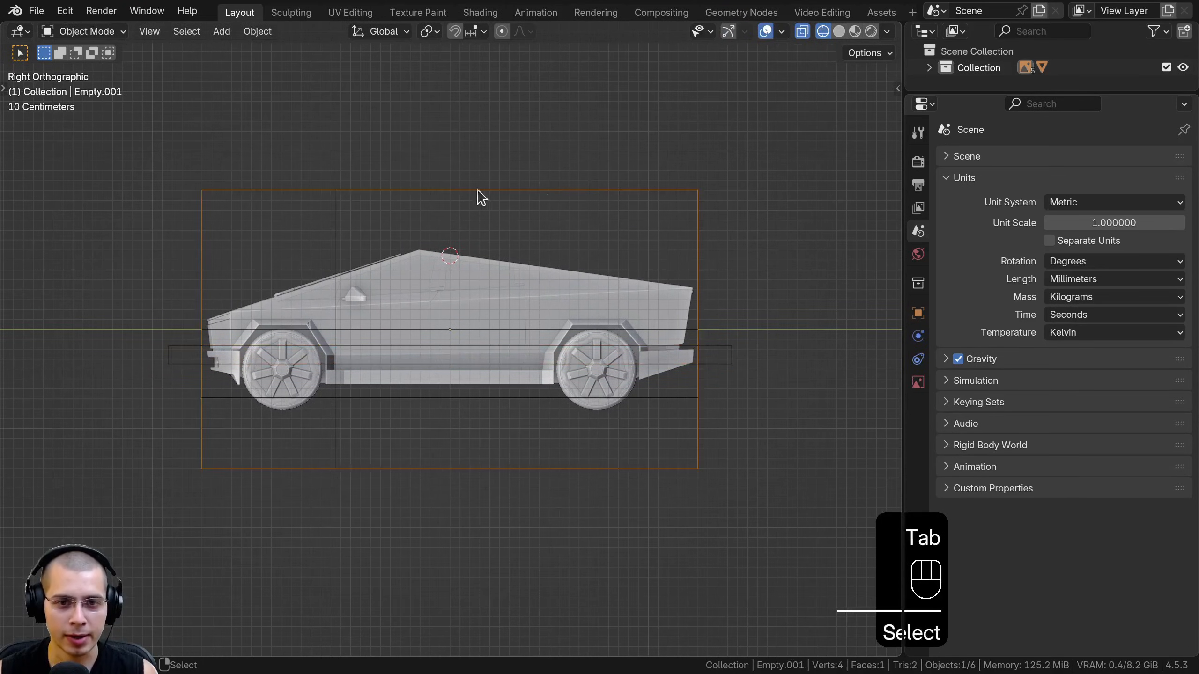
{"action": "key", "text": "g"}
{"action": "right_click", "coordinate": [660, 367]}
{"action": "key", "text": "s"}
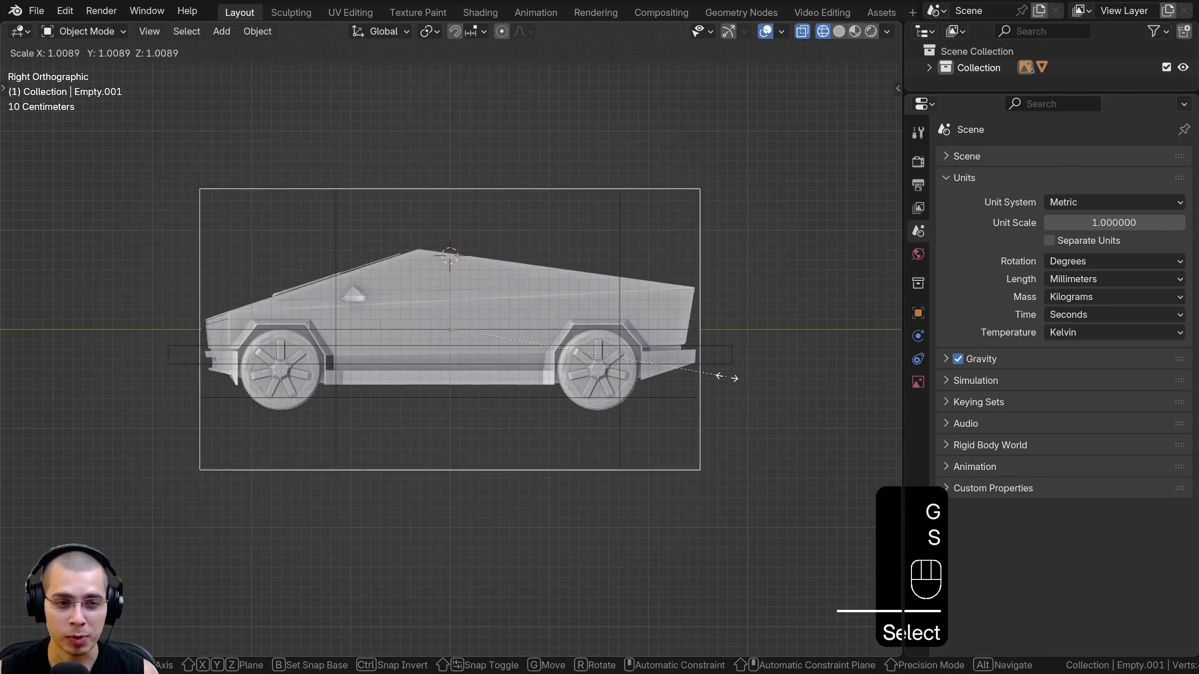
{"action": "left_click", "coordinate": [765, 392]}
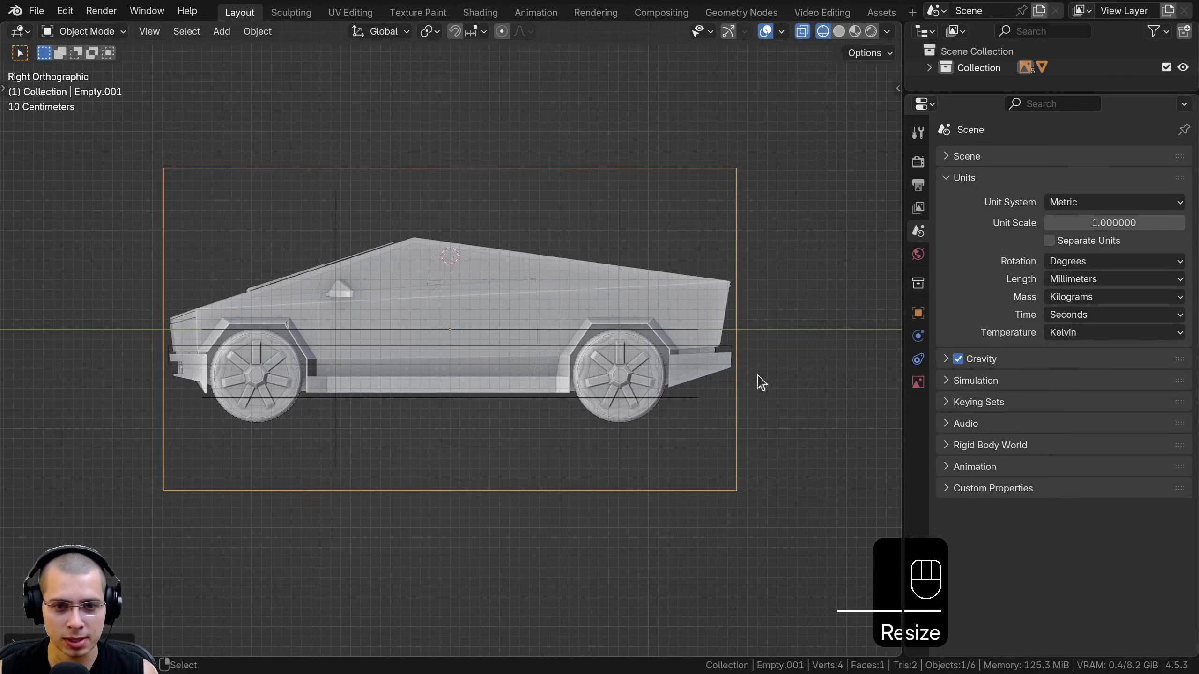
{"action": "left_click", "coordinate": [730, 355]}
{"action": "key", "text": "Tab"}
{"action": "scroll", "coordinate": [461, 336], "scroll_direction": "up", "scroll_amount": 2}
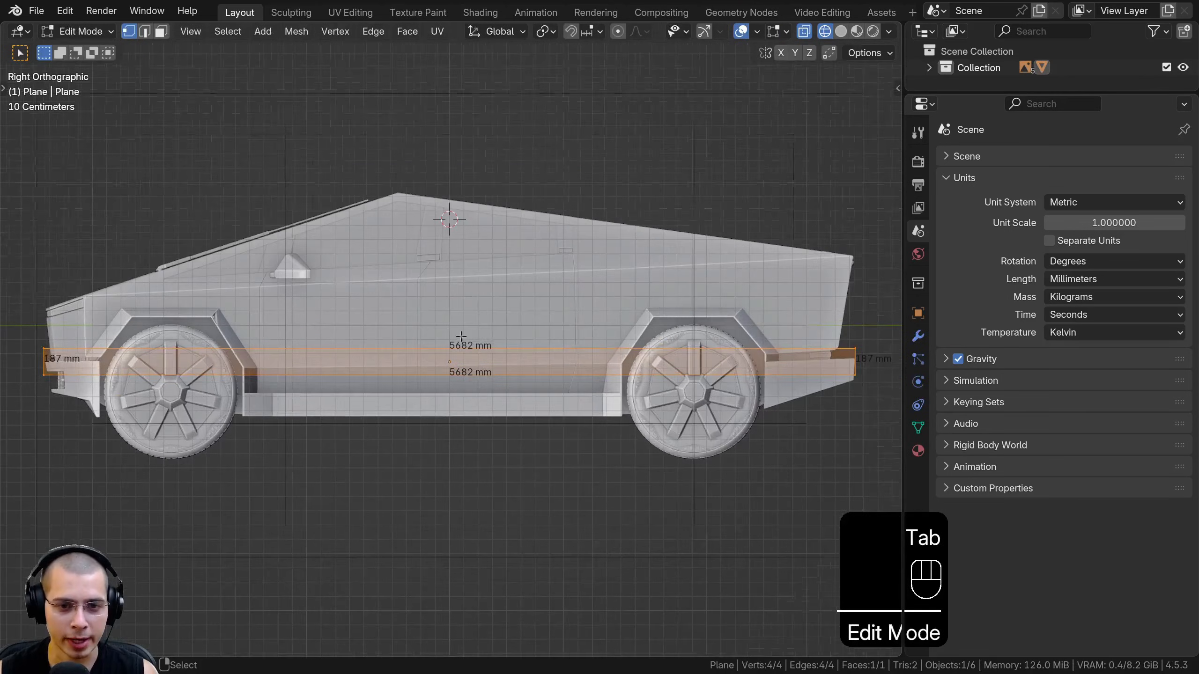
{"action": "scroll", "coordinate": [429, 328], "scroll_direction": "down", "scroll_amount": 2}
{"action": "key", "text": "Tab"}
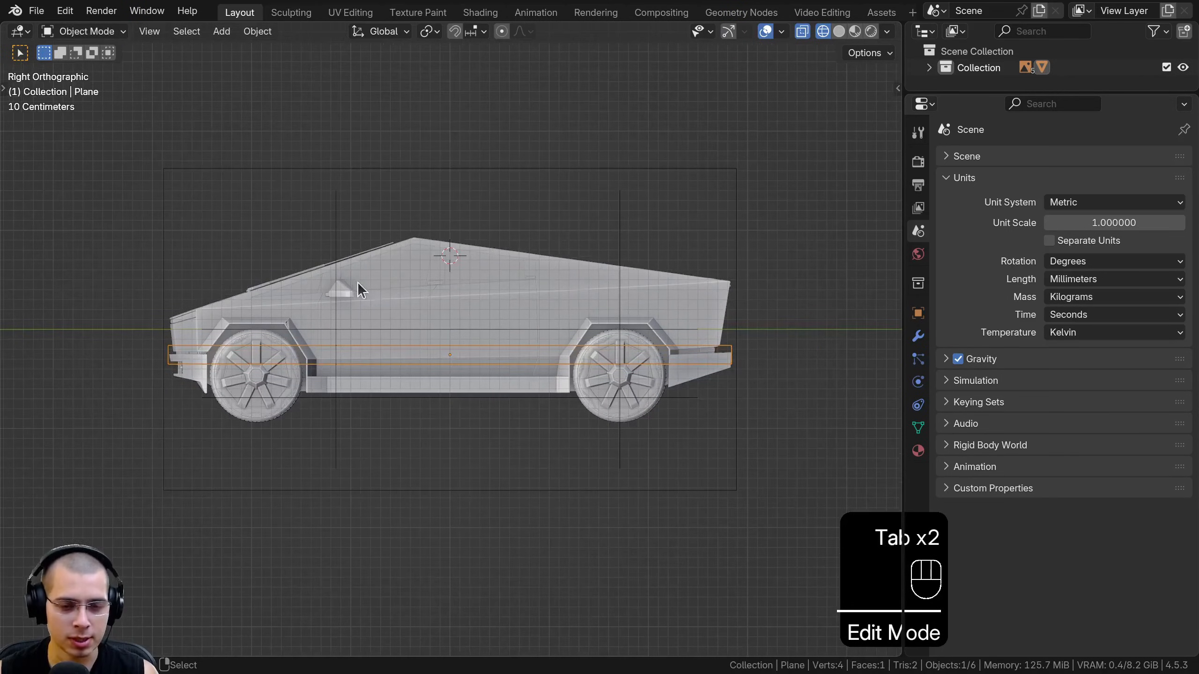
- Move the measuring strip into a new collection named Backup
{"action": "key", "text": "g"}
{"action": "right_click", "coordinate": [407, 187]}
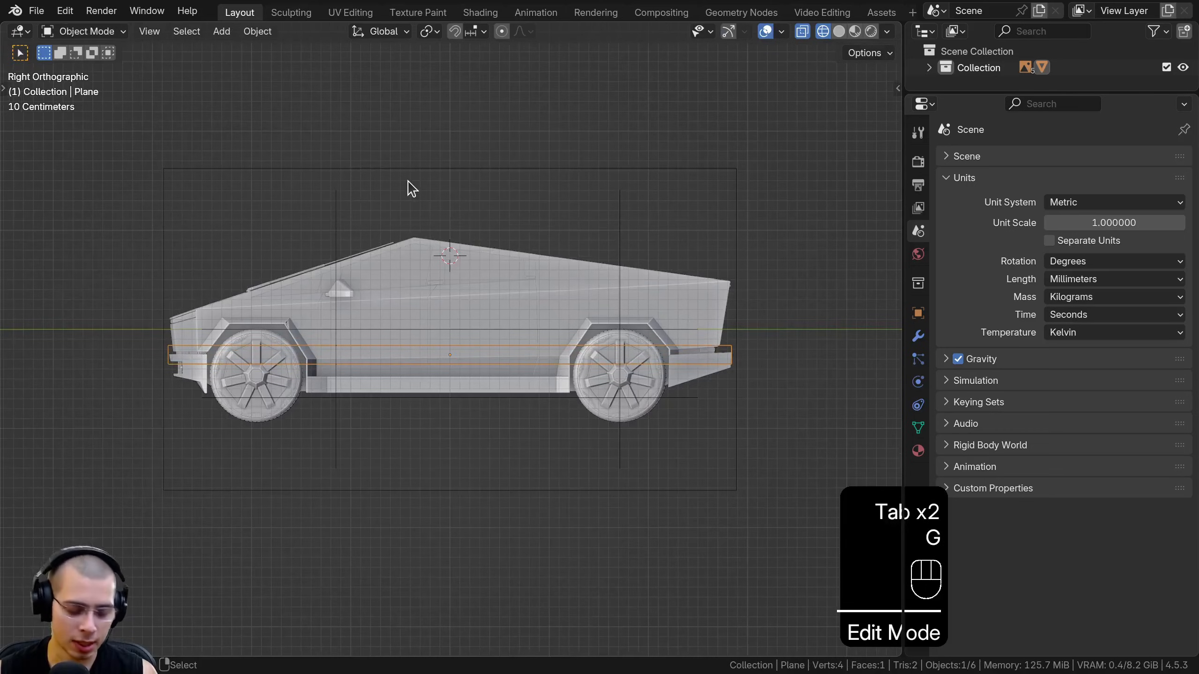
{"action": "key", "text": "m"}
{"action": "left_click", "coordinate": [380, 159]}
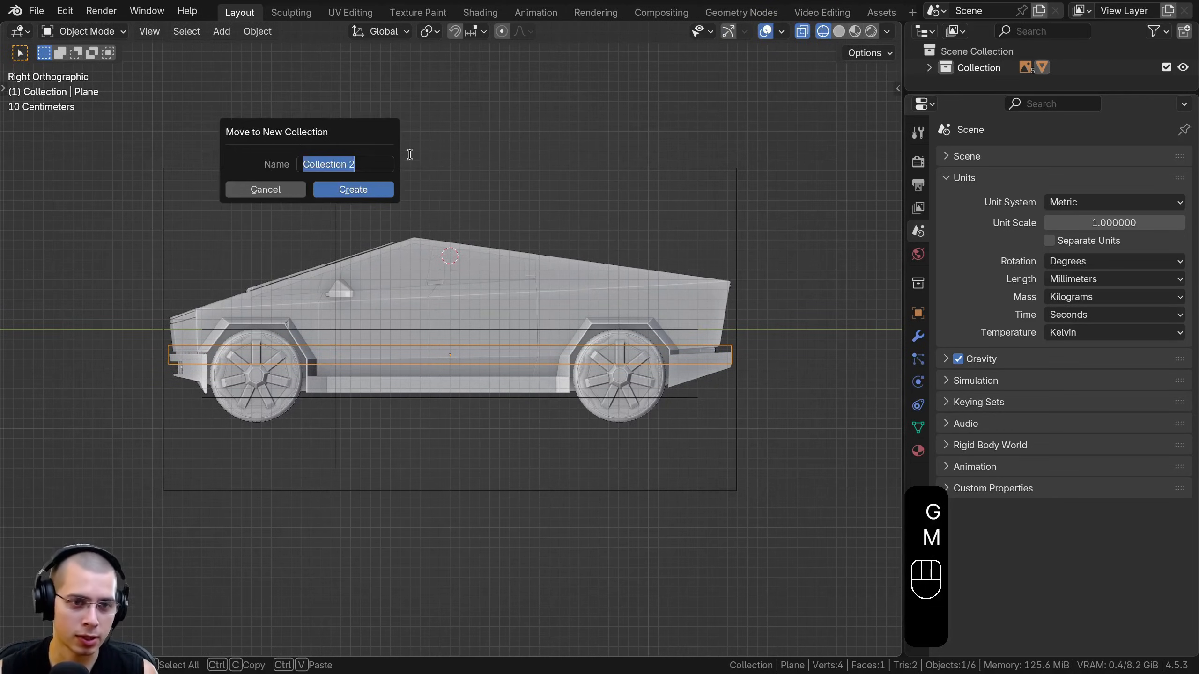
{"action": "type", "text": "Backu"}
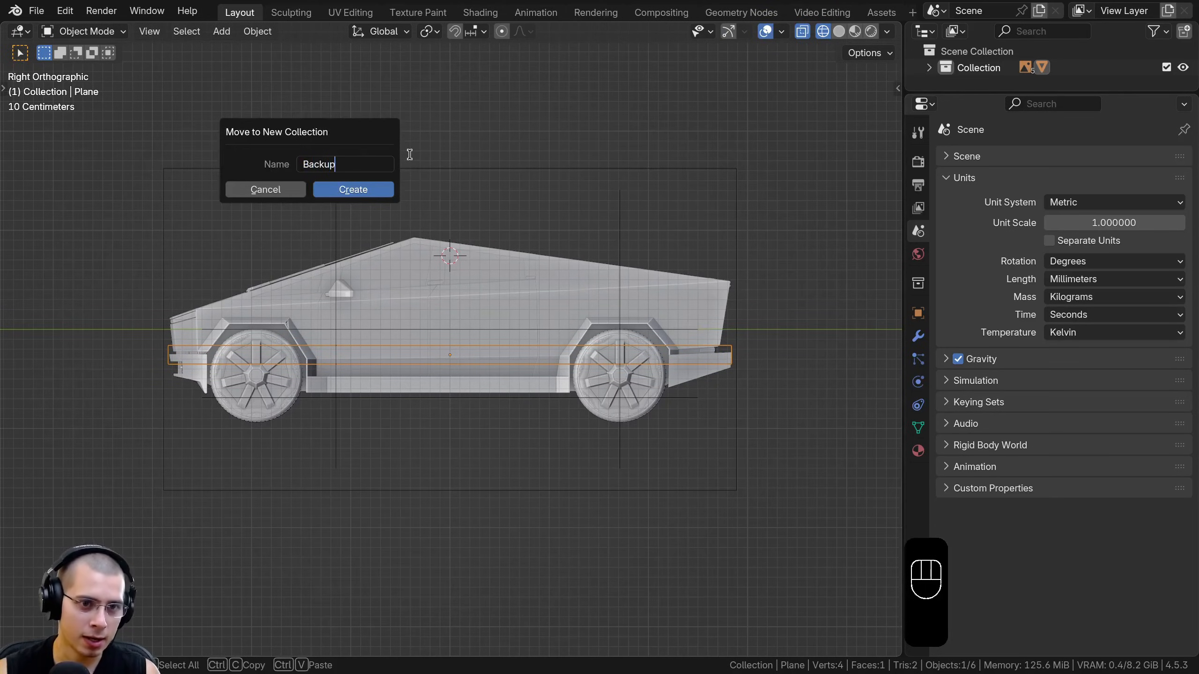
{"action": "type", "text": "p"}
{"action": "left_click", "coordinate": [357, 188]}
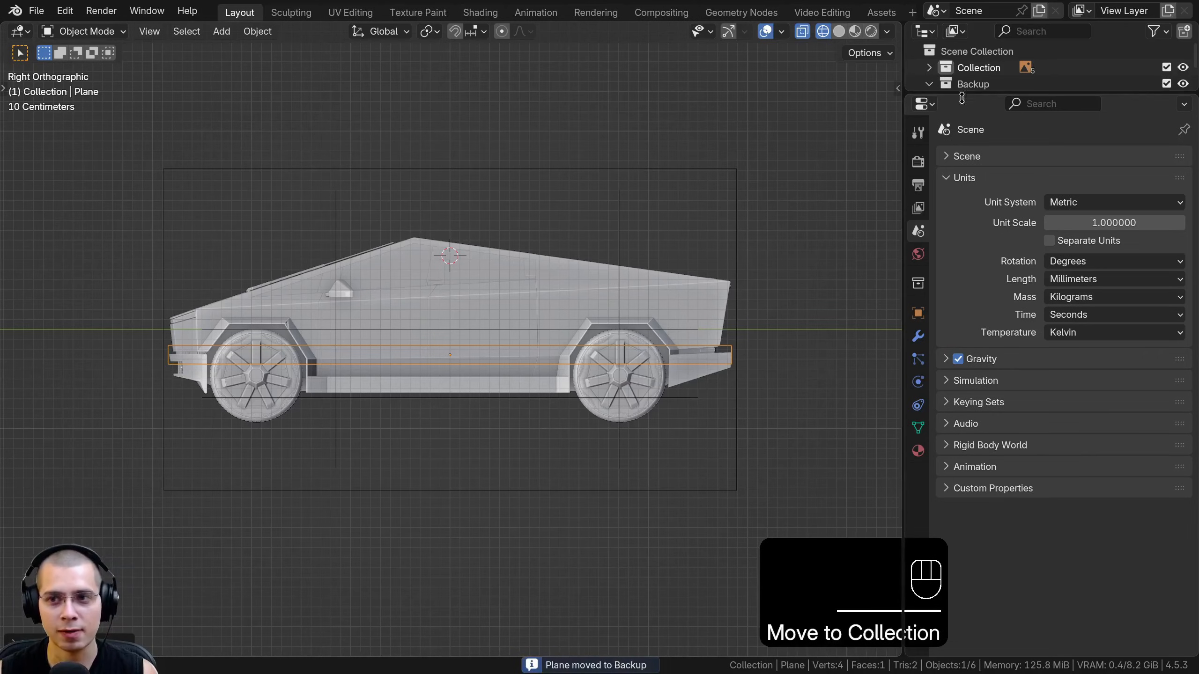
- Enlarge the outliner, give the collapsed Backup collection a red color tag, and exclude it from the view layer
{"action": "left_click_drag", "start_coordinate": [962, 91], "coordinate": [961, 129]}
{"action": "left_click", "coordinate": [929, 84]}
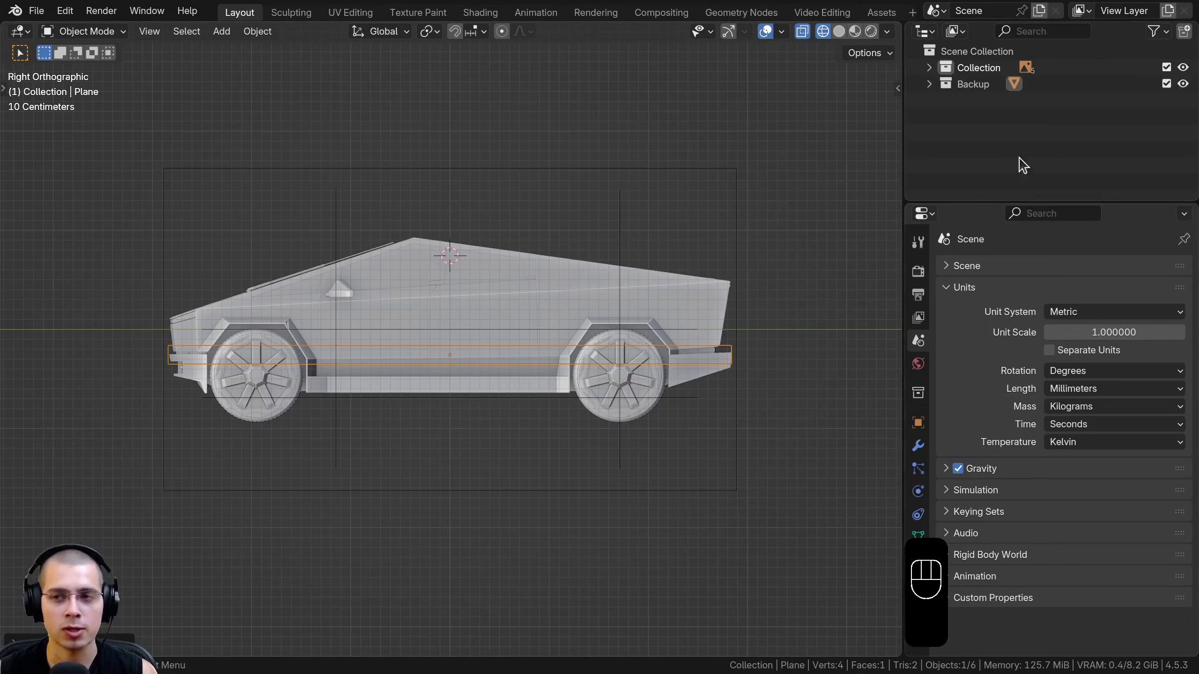
{"action": "right_click", "coordinate": [948, 86]}
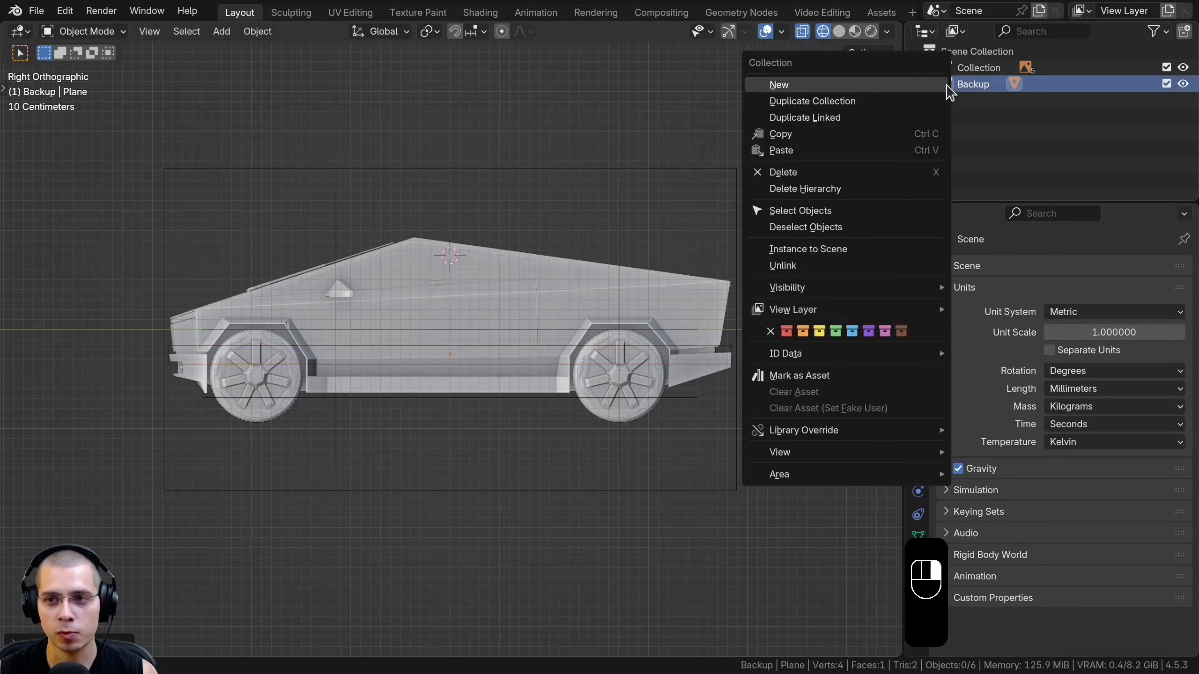
{"action": "left_click", "coordinate": [786, 332]}
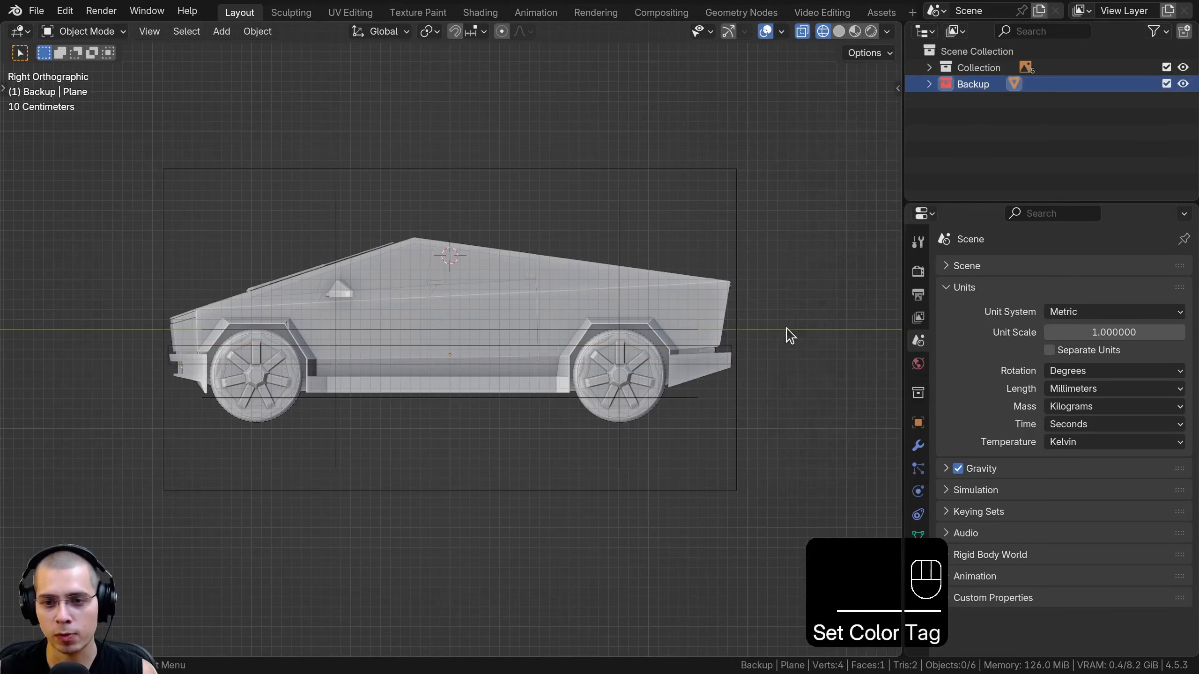
{"action": "left_click", "coordinate": [1165, 83]}
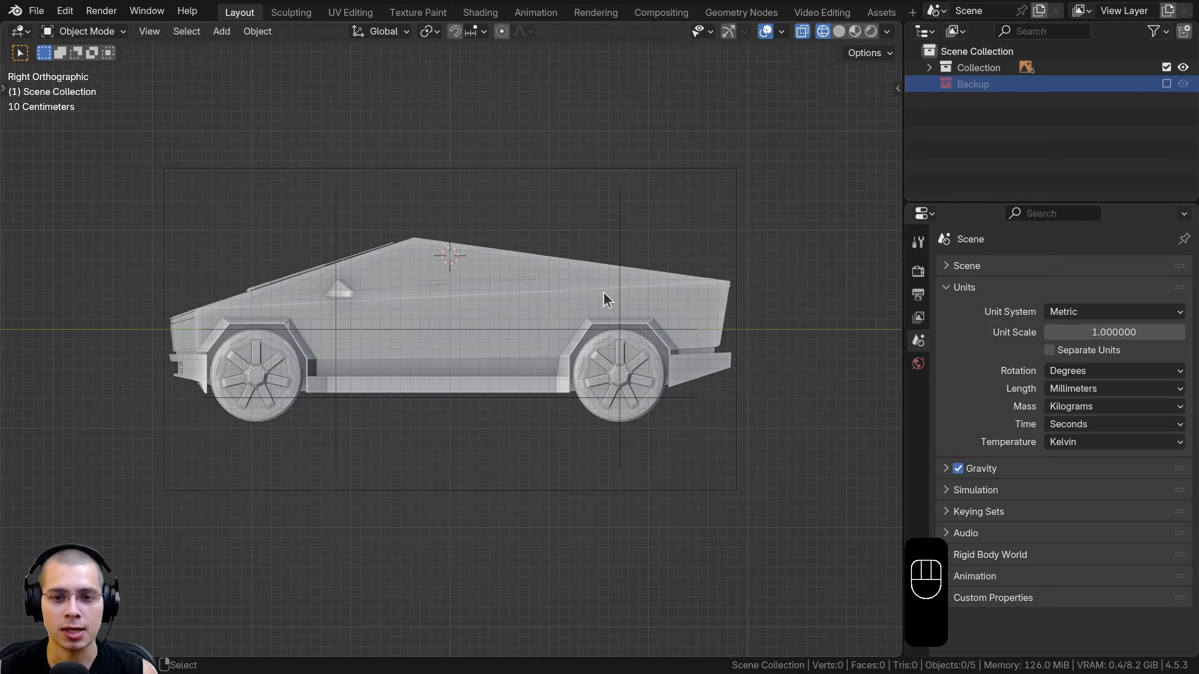
{"action": "left_click", "coordinate": [459, 171]}
{"action": "key", "text": "g"}
{"action": "key", "text": "Escape"}
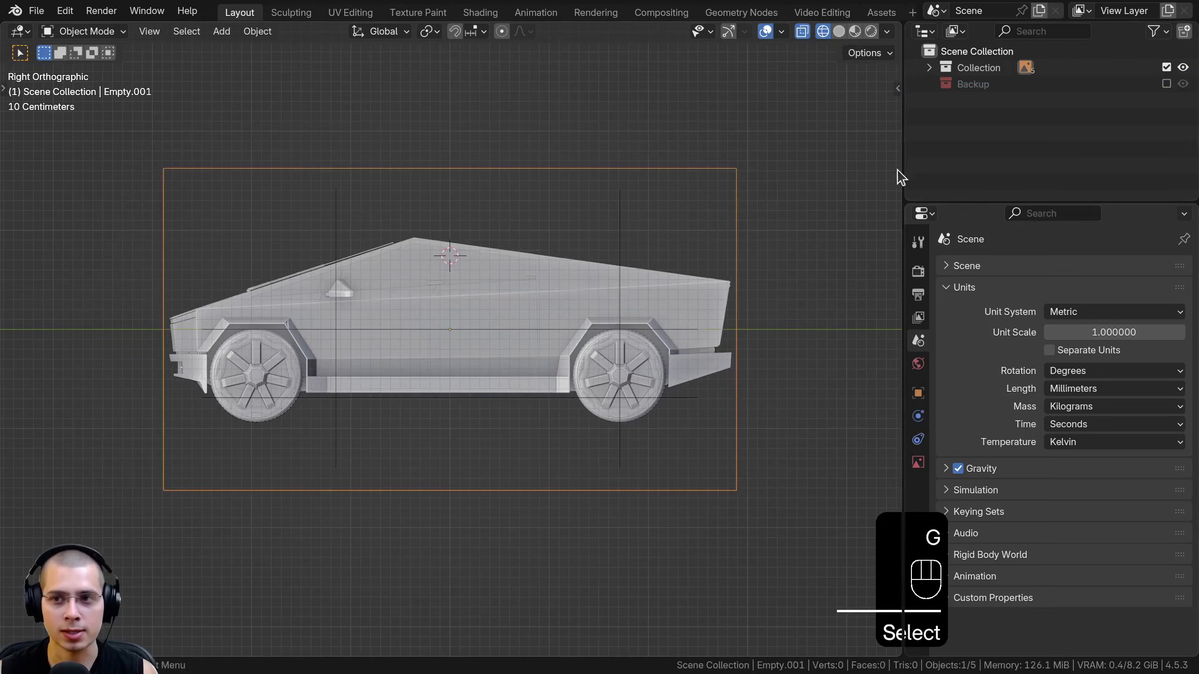
- Move all five reference images together into a new collection named References
{"action": "left_click_drag", "start_coordinate": [811, 88], "coordinate": [73, 470]}
{"action": "key", "text": "m"}
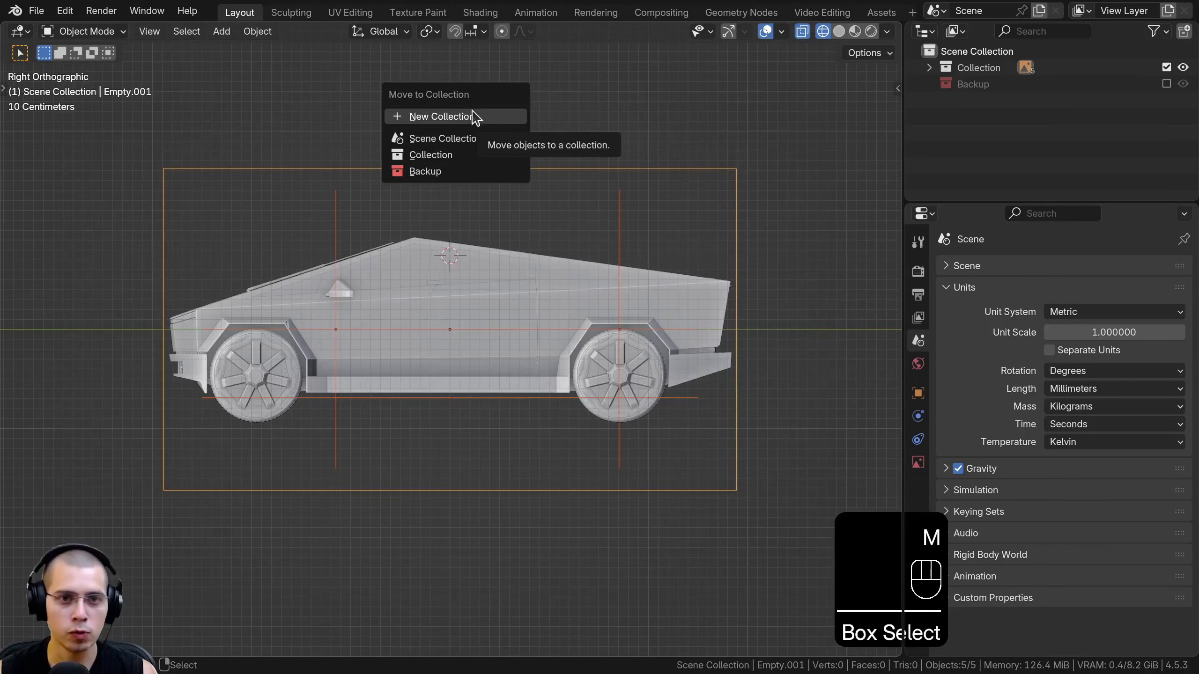
{"action": "left_click", "coordinate": [456, 118]}
{"action": "key", "text": "BackSpace"}
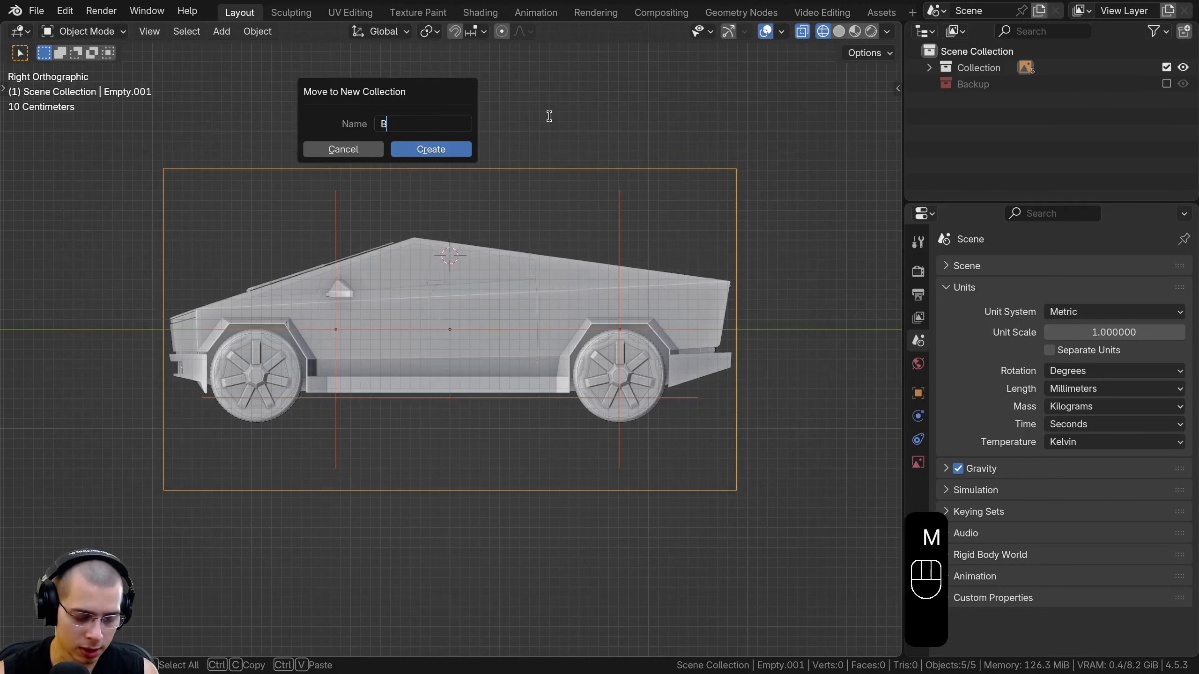
{"action": "type", "text": "Reference"}
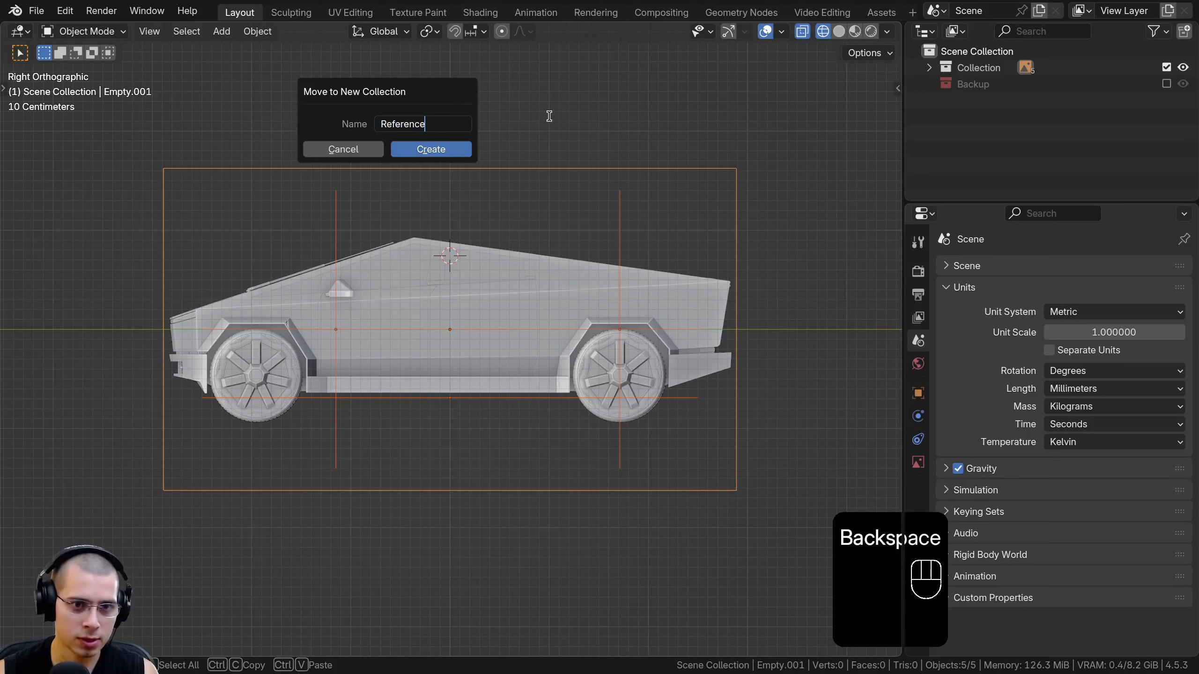
{"action": "type", "text": "s"}
{"action": "key", "text": "Return"}
{"action": "left_click", "coordinate": [407, 152]}
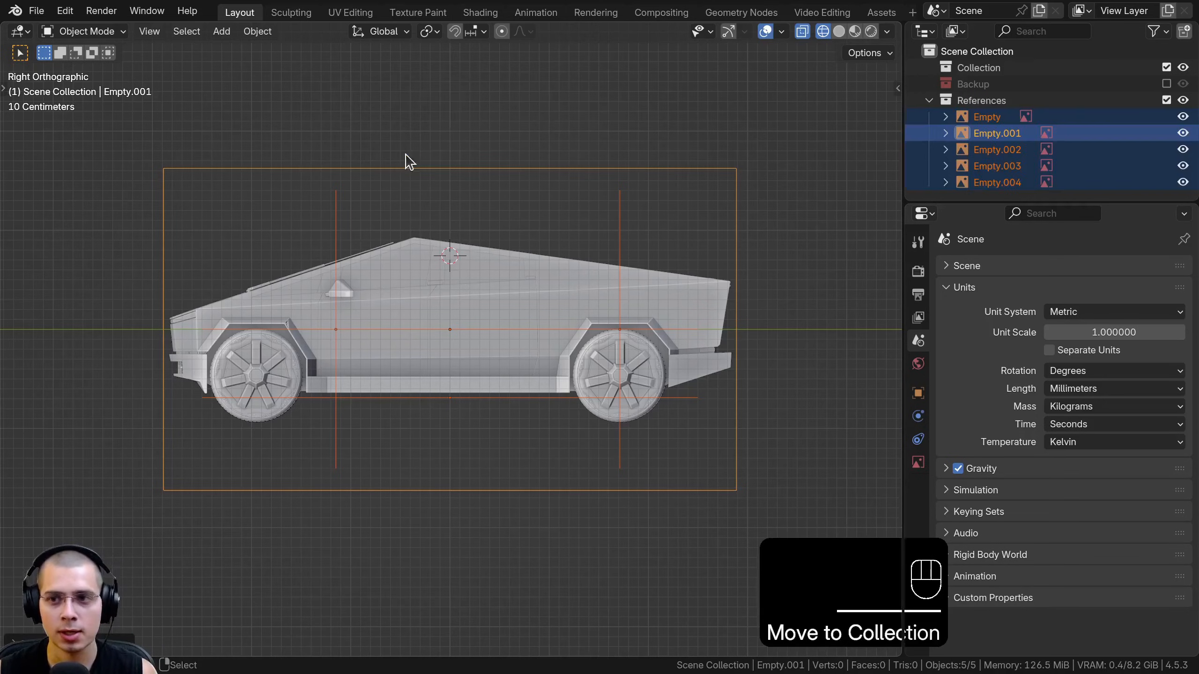
- Collapse the References collection and reorder it above Backup in the outliner
{"action": "left_click", "coordinate": [928, 100]}
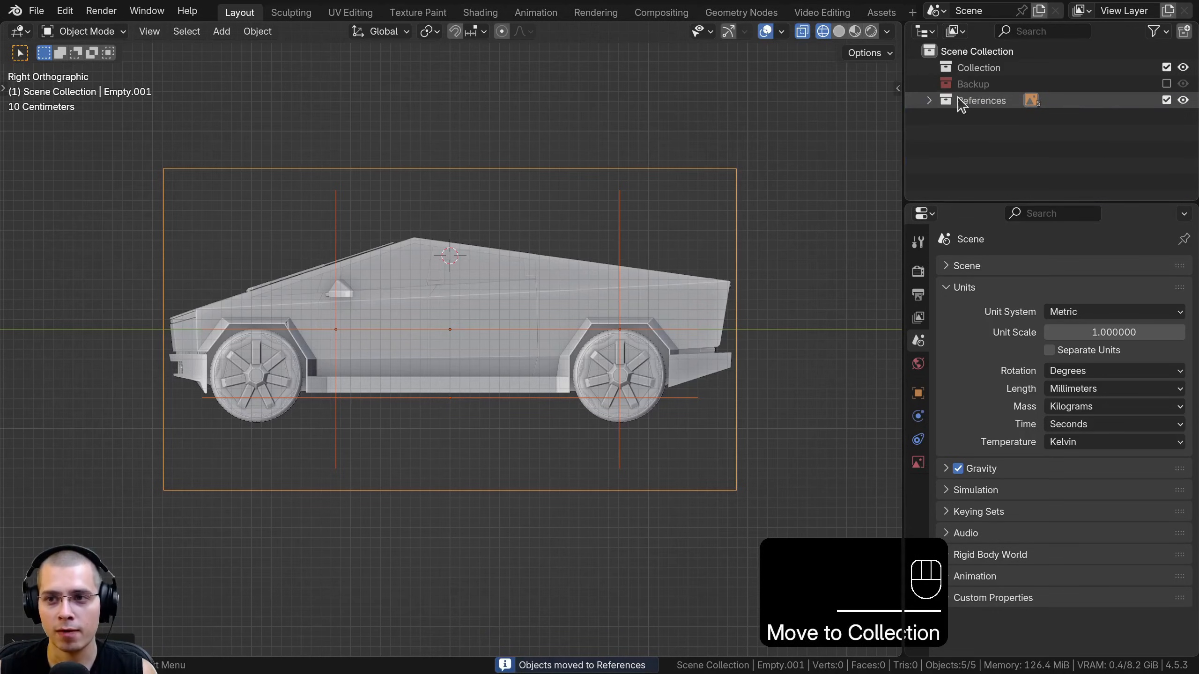
{"action": "left_click_drag", "start_coordinate": [959, 101], "coordinate": [978, 83]}
{"action": "left_click", "coordinate": [436, 222]}
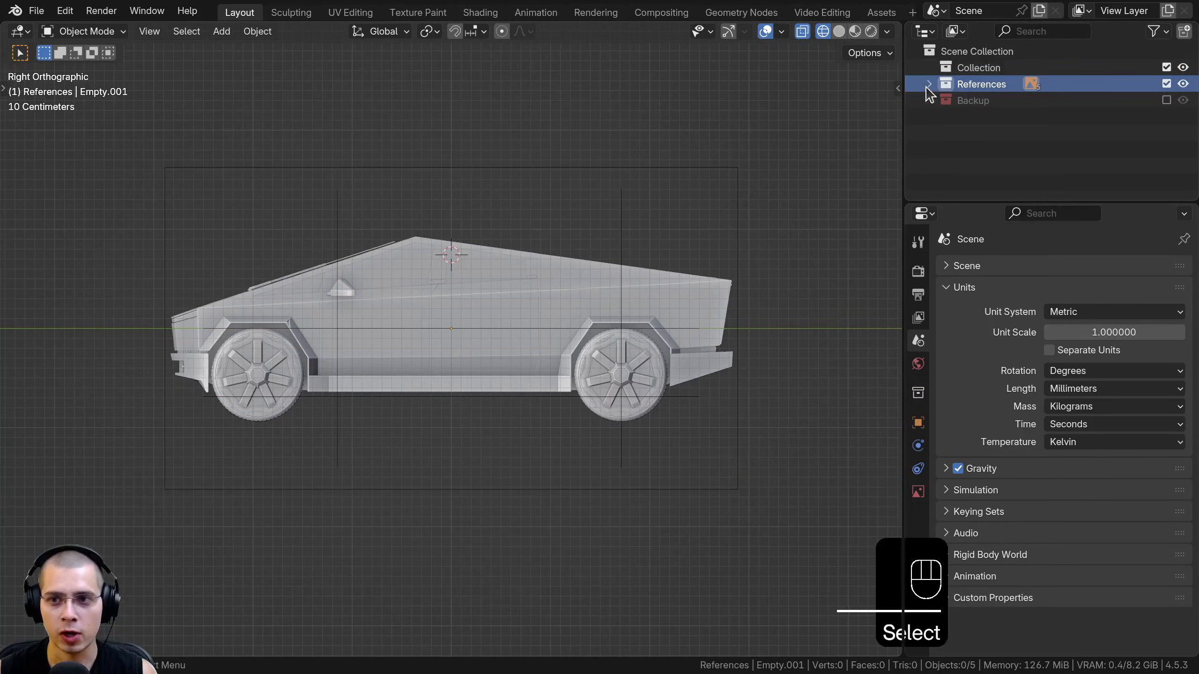
{"action": "left_click", "coordinate": [447, 177]}
{"action": "key", "text": "g"}
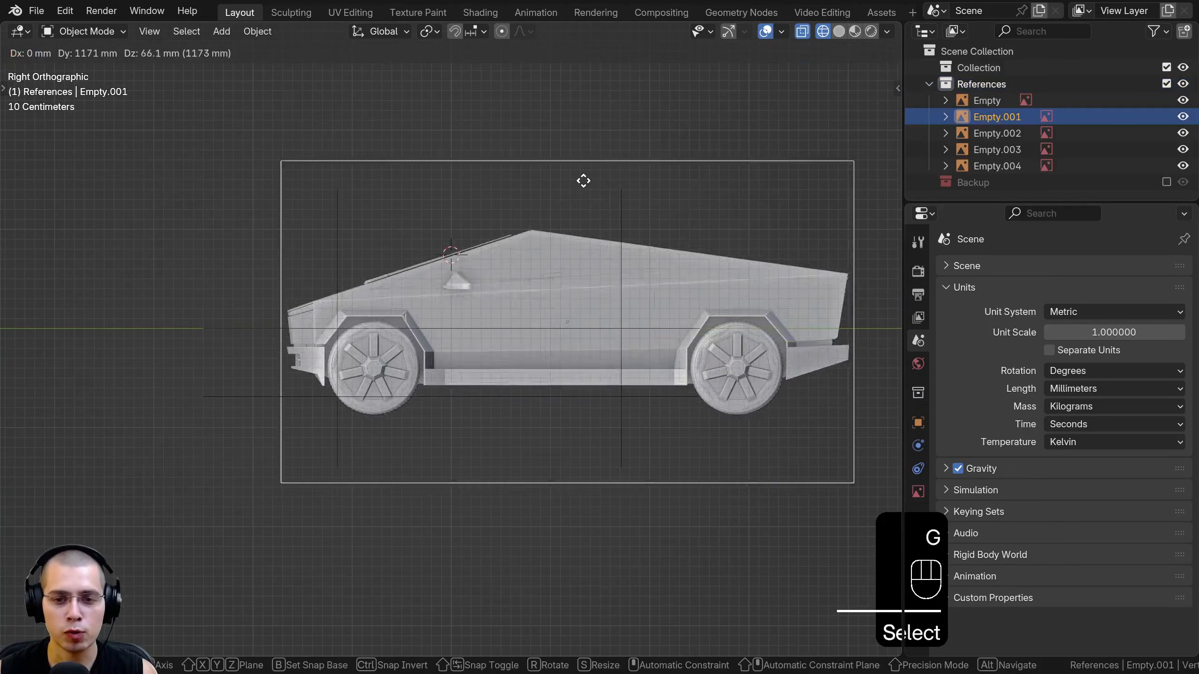
{"action": "right_click", "coordinate": [746, 270]}
{"action": "key", "text": "g"}
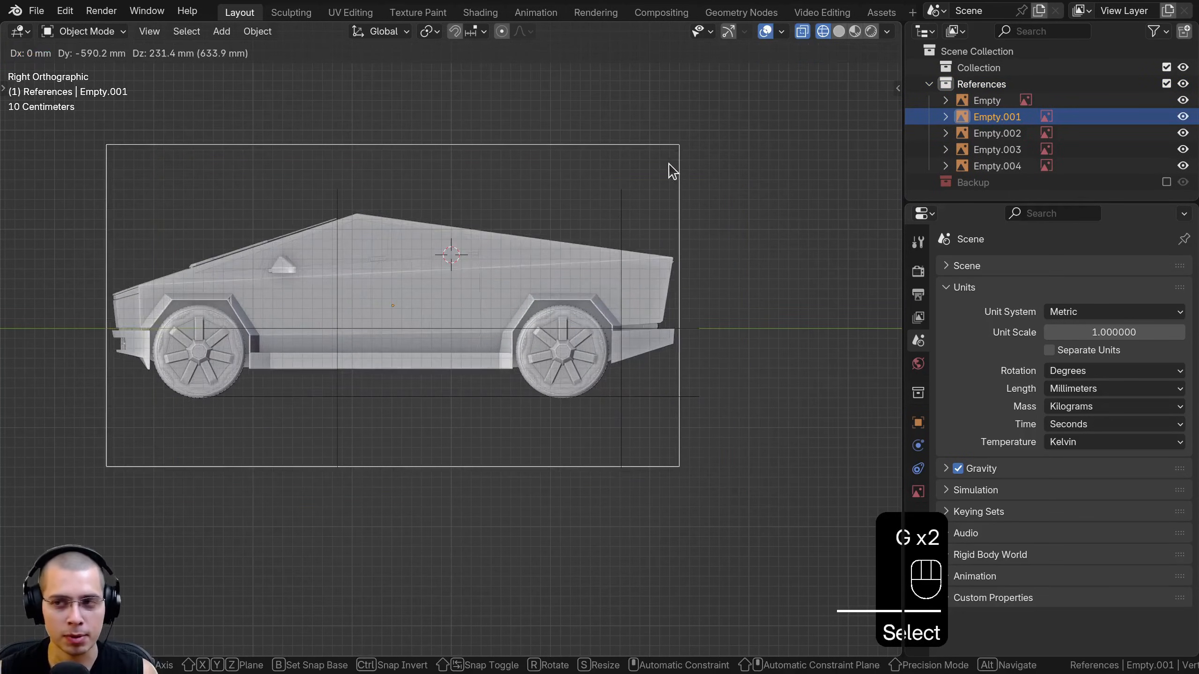
{"action": "right_click", "coordinate": [701, 175]}
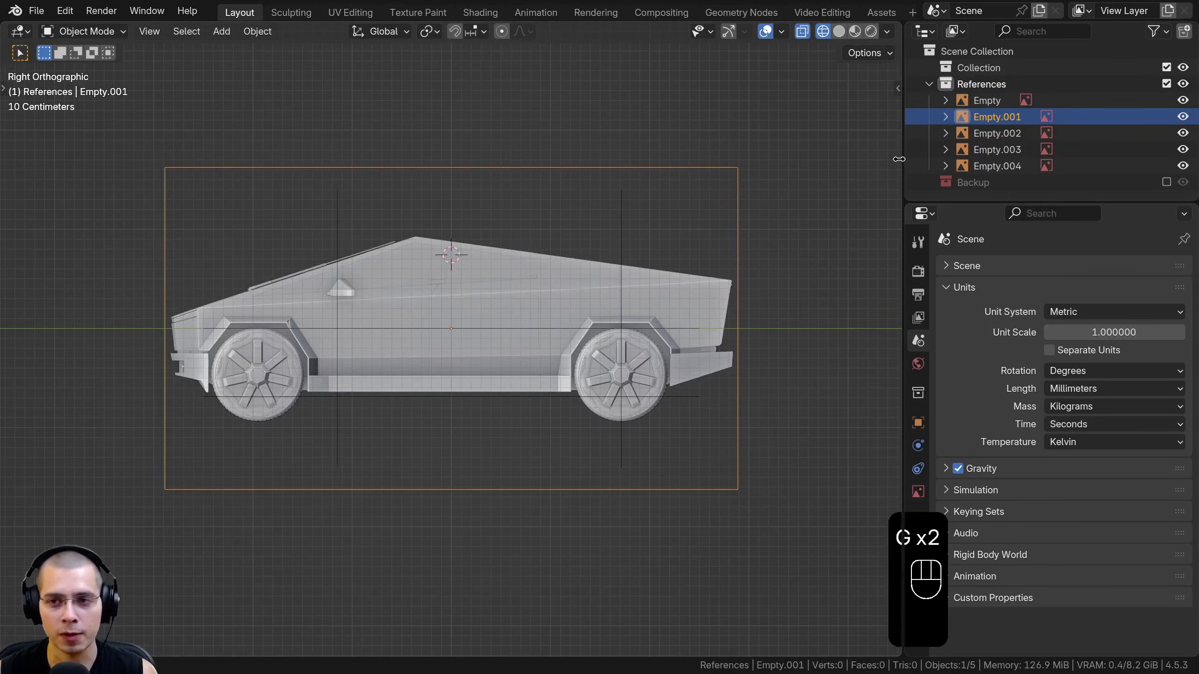
- Widen the outliner, show its selectability toggles, and make the side image Empty.001 unselectable
{"action": "left_click_drag", "start_coordinate": [899, 160], "coordinate": [872, 159]}
{"action": "left_click", "coordinate": [1158, 32]}
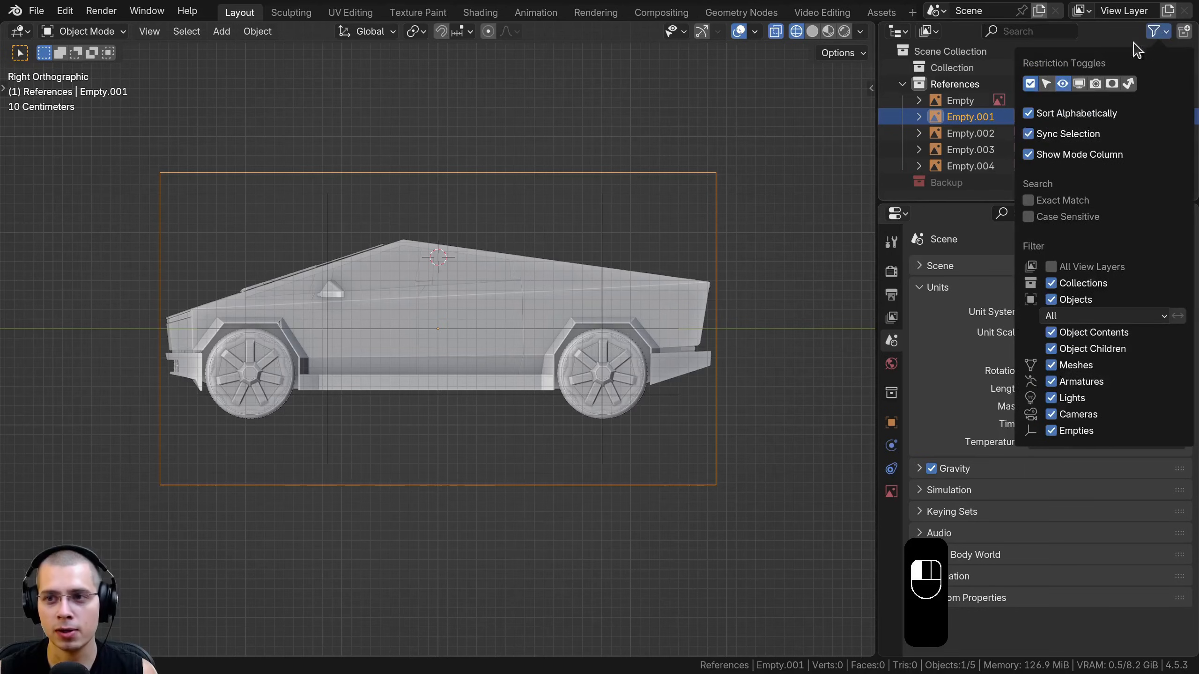
{"action": "left_click", "coordinate": [1046, 83]}
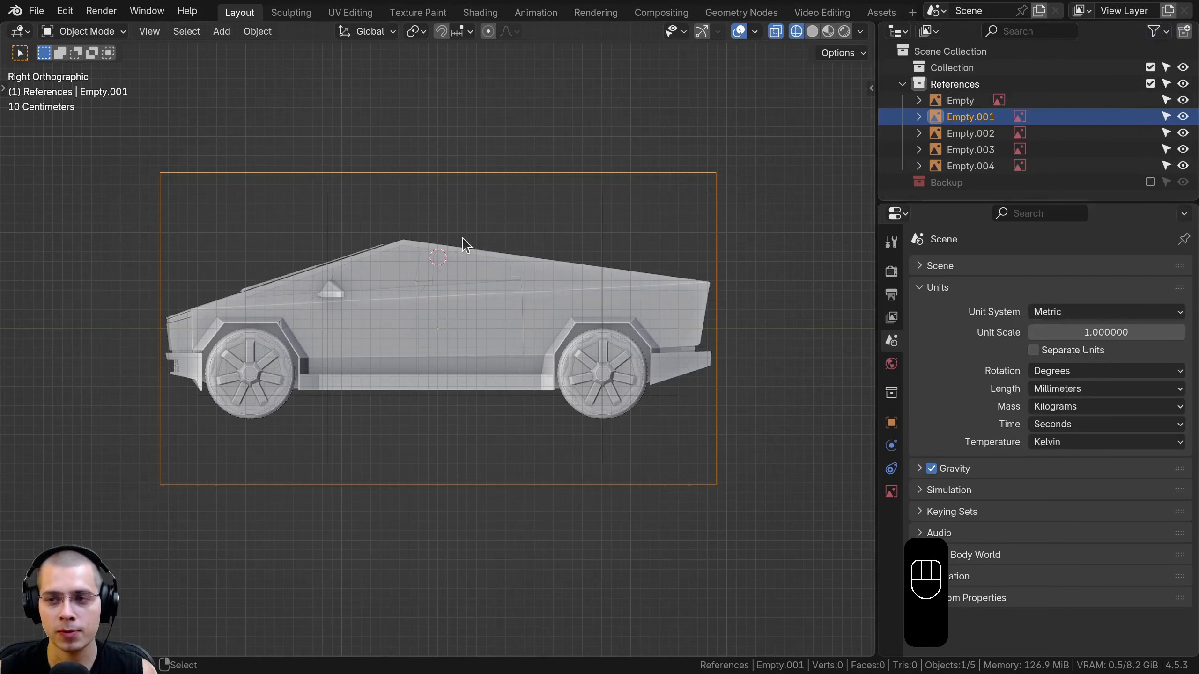
{"action": "left_click", "coordinate": [1167, 116]}
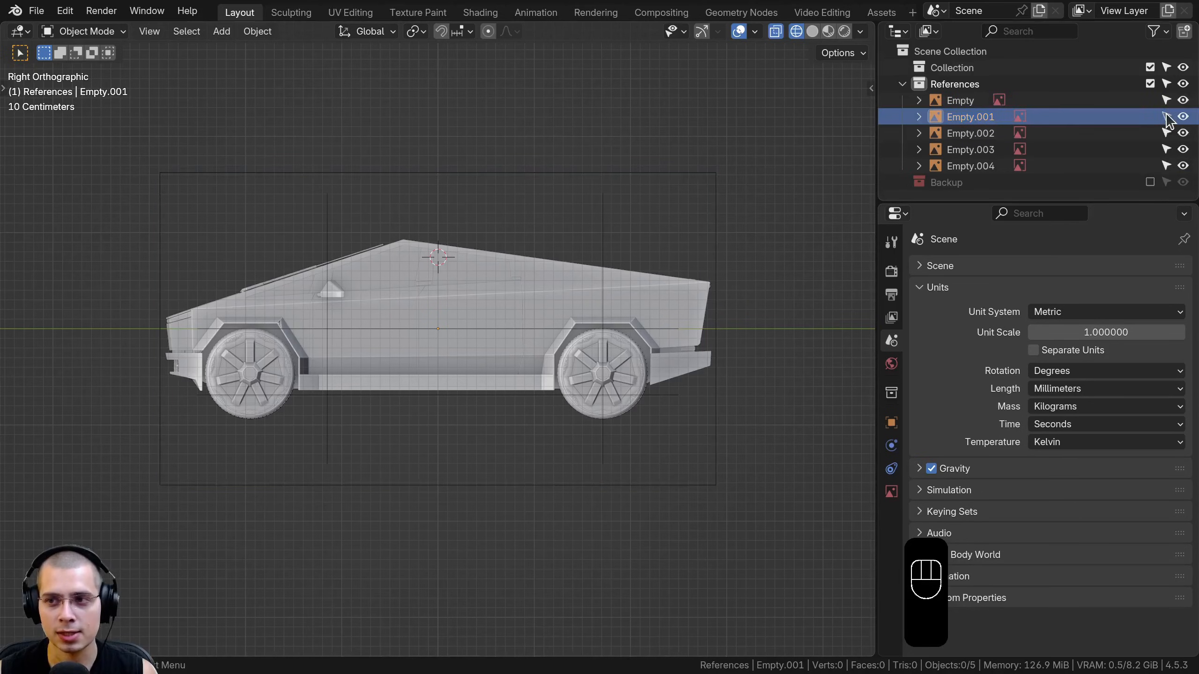
- Select all objects and try moving them to test the side image's selection lock, cancelling each move
{"action": "key", "text": "a"}
{"action": "key", "text": "g"}
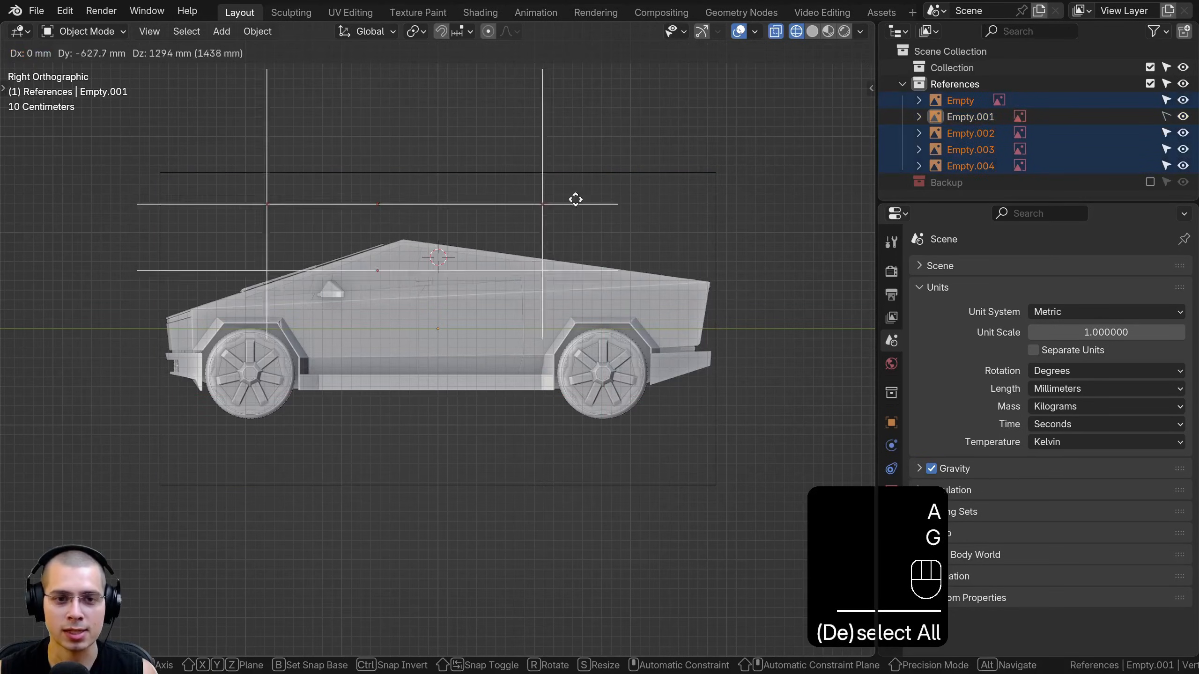
{"action": "right_click", "coordinate": [567, 160]}
{"action": "key", "text": "g"}
{"action": "right_click", "coordinate": [401, 172]}
- Rename the side reference image Empty.001 as Side
{"action": "left_click", "coordinate": [958, 117]}
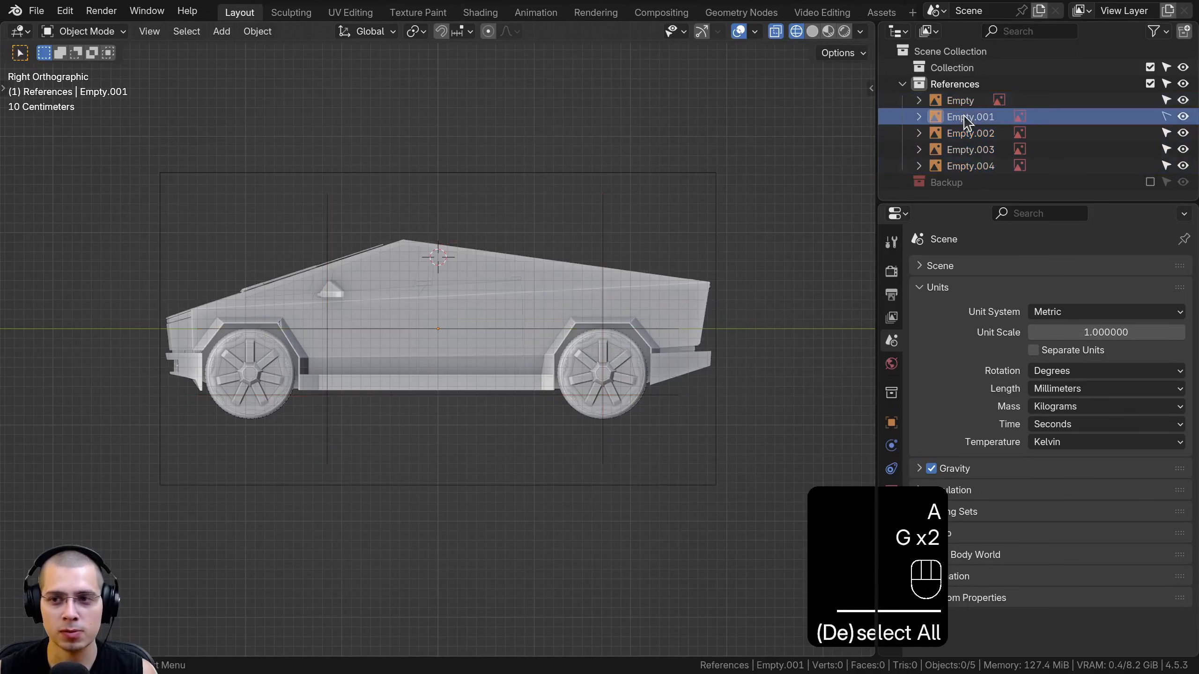
{"action": "double_click", "coordinate": [984, 117]}
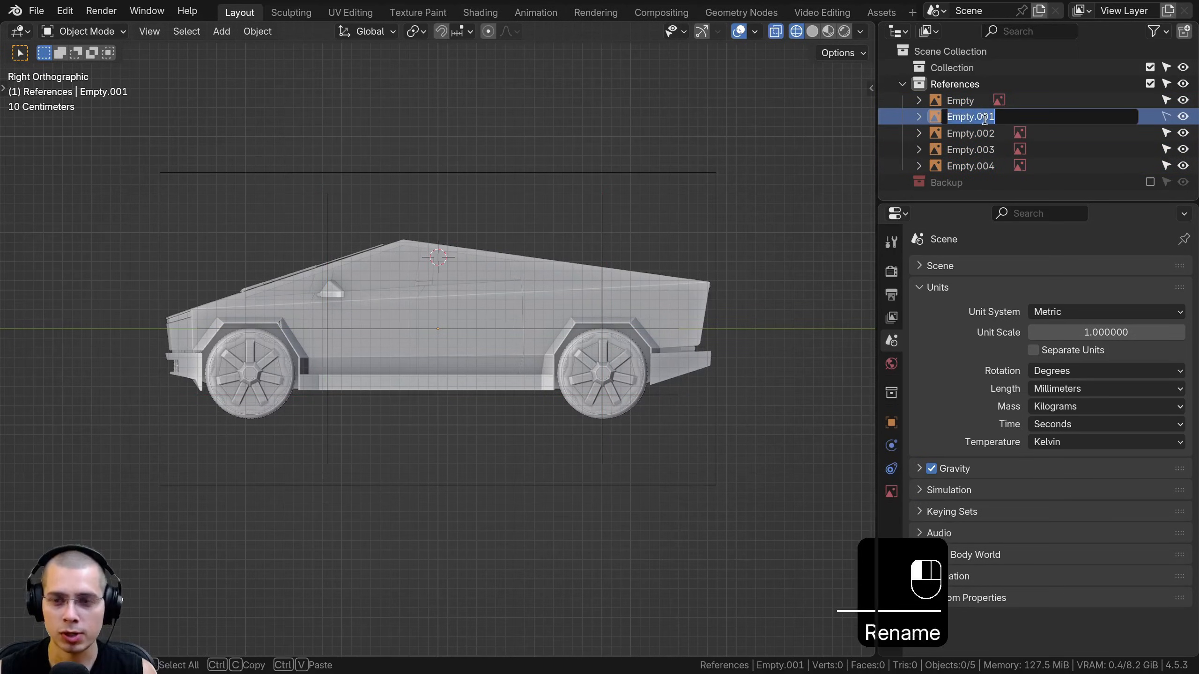
{"action": "type", "text": "Side"}
{"action": "key", "text": "Return"}
- Select the front reference image in the front view and compare its truck size with the side image in the right view
{"action": "middle_click_drag", "start_coordinate": [532, 243], "coordinate": [533, 234], "text": "shift"}
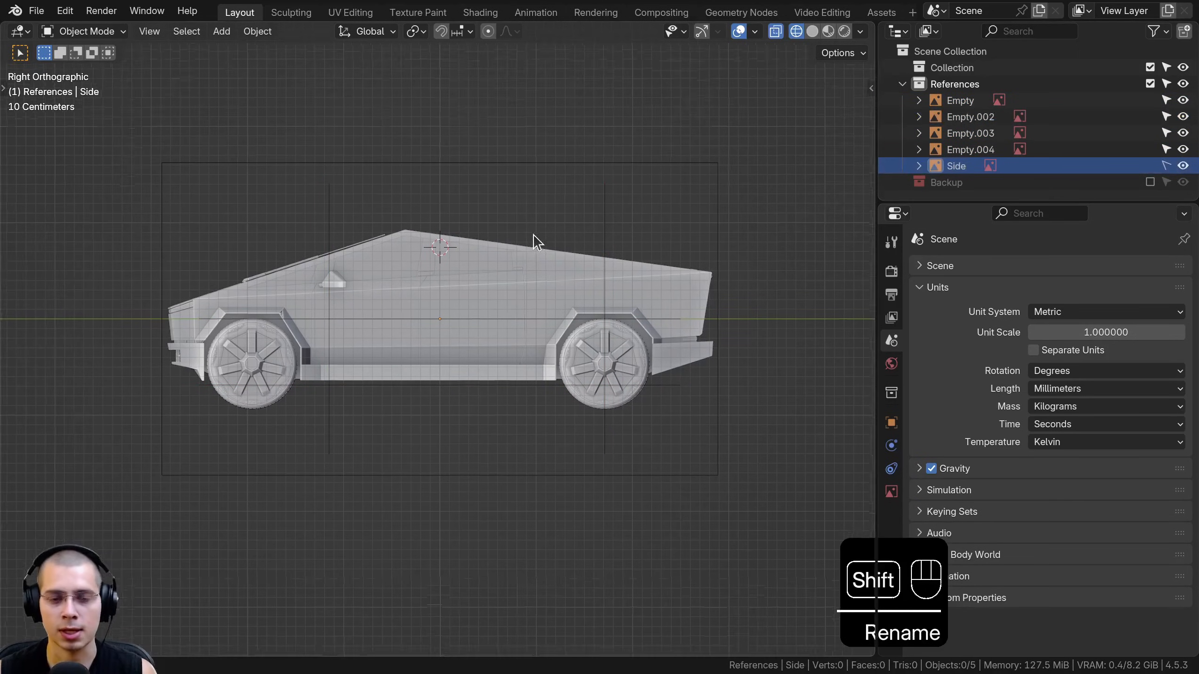
{"action": "key", "text": "KP_1"}
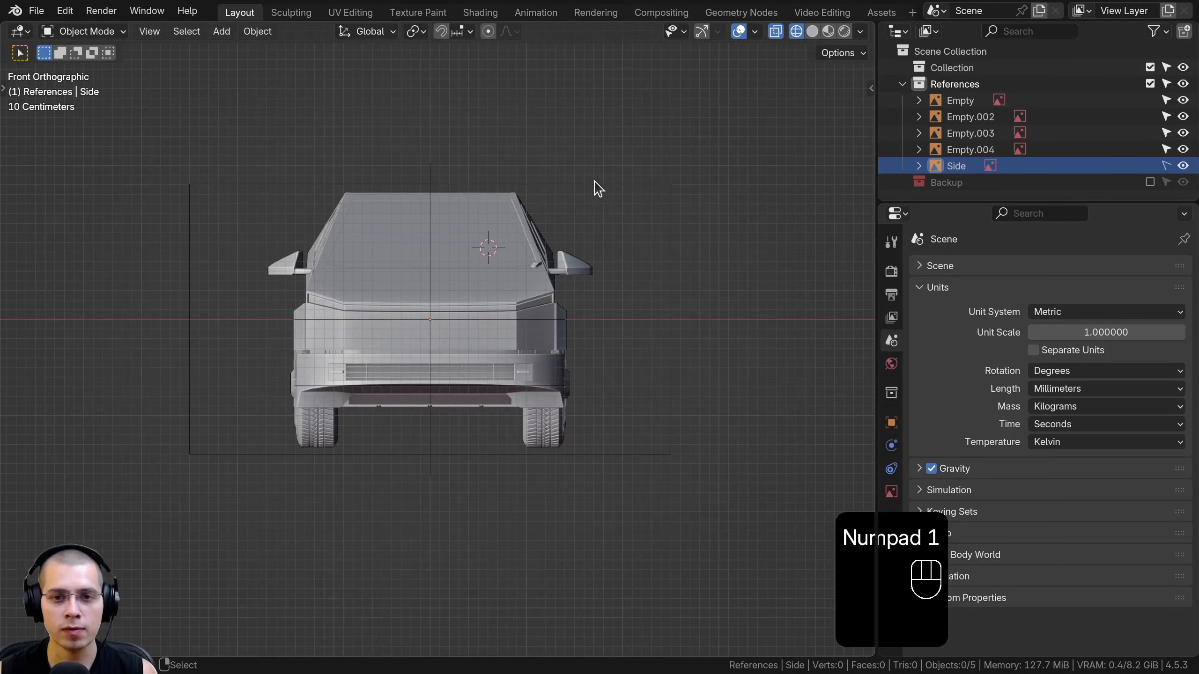
{"action": "left_click", "coordinate": [594, 188]}
{"action": "key", "text": "s"}
{"action": "right_click", "coordinate": [609, 264]}
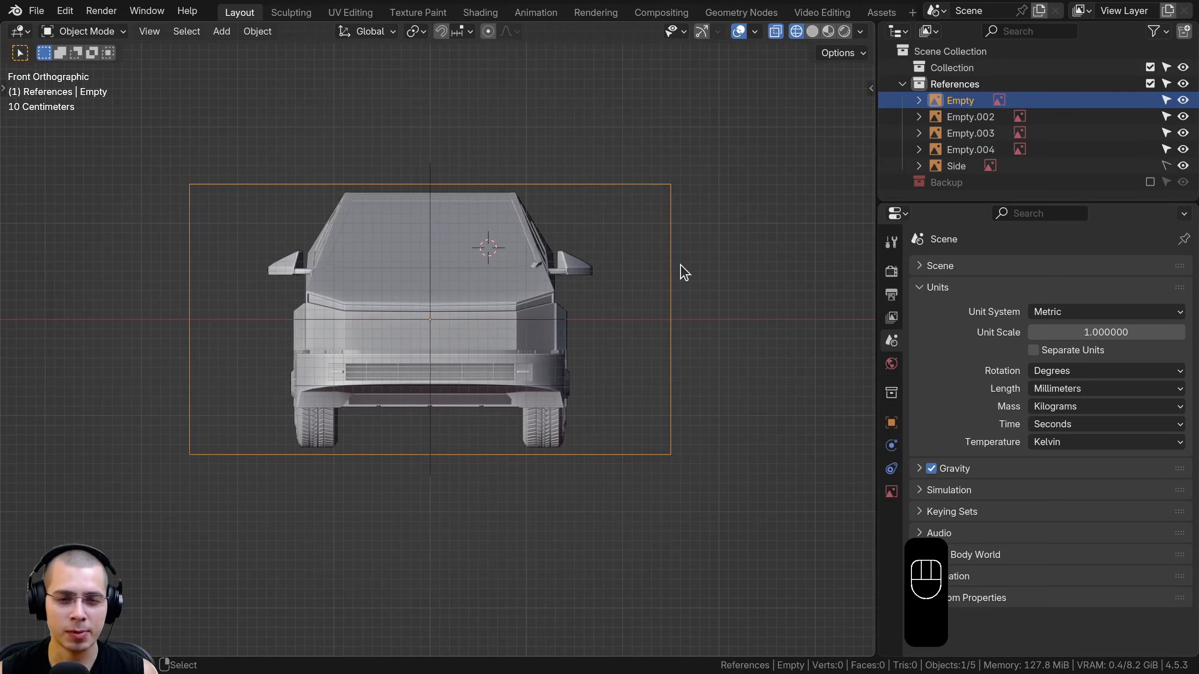
{"action": "key", "text": "KP_3"}
{"action": "key", "text": "KP_1"}
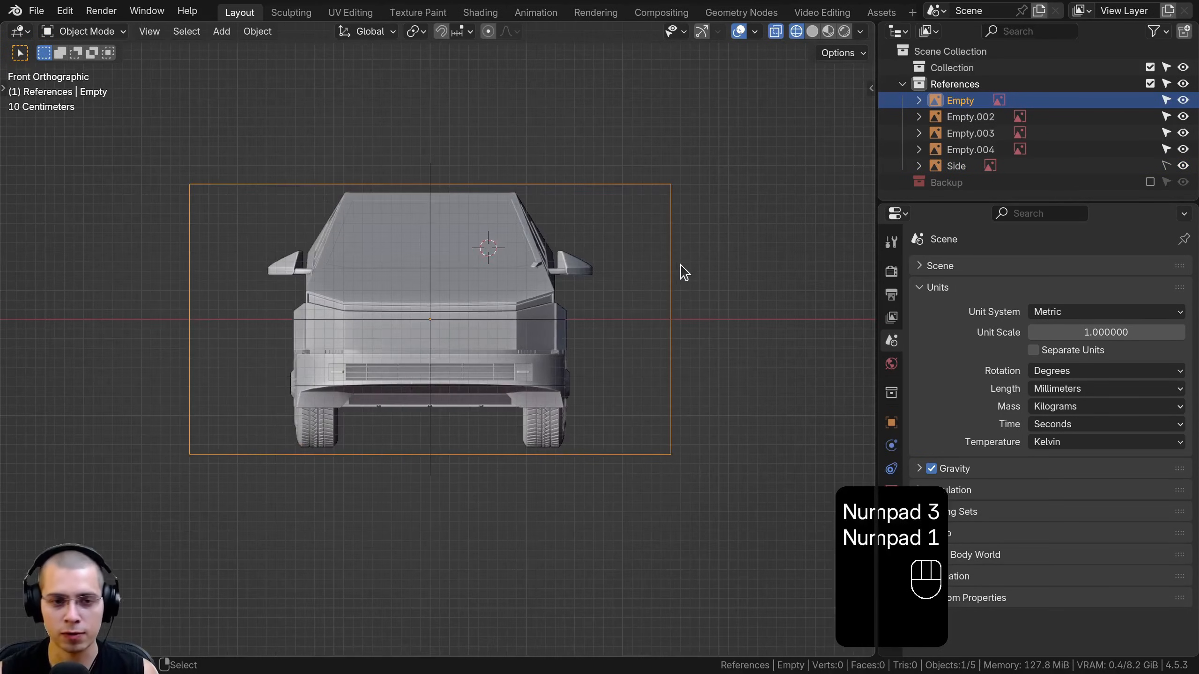
{"action": "key", "text": "KP_3"}
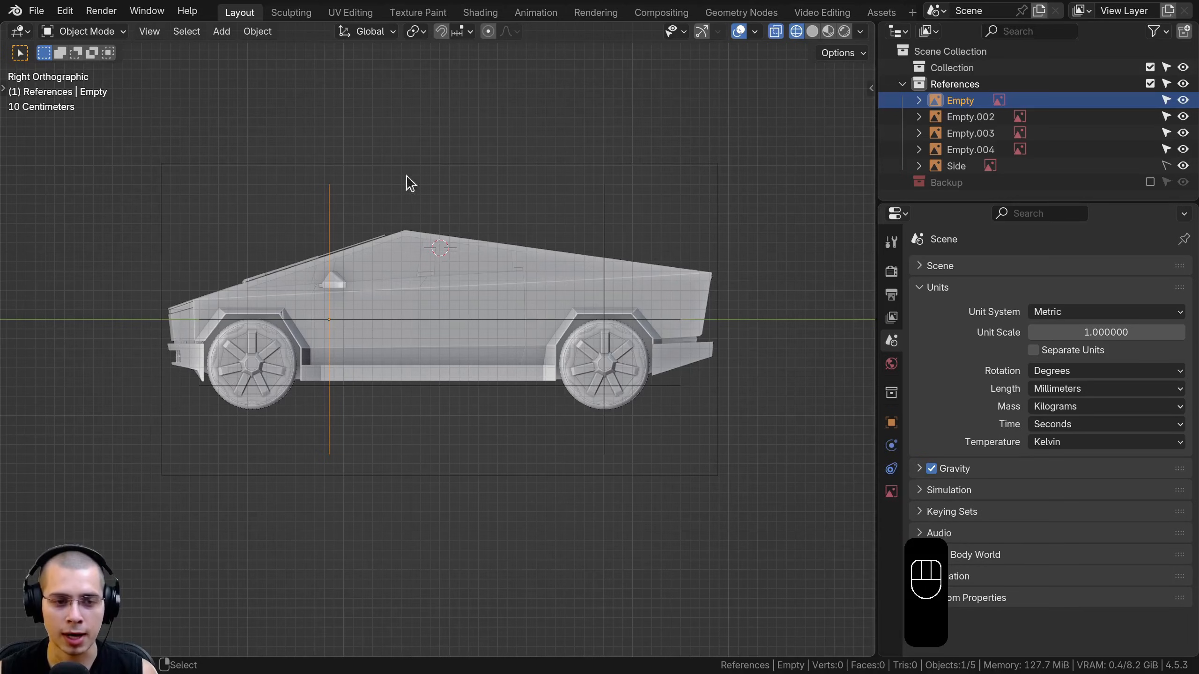
- Add a cube in the right view and place it over the middle of the truck's side image
{"action": "scroll", "coordinate": [342, 410], "scroll_direction": "up", "scroll_amount": 1}
{"action": "key", "text": "KP_1"}
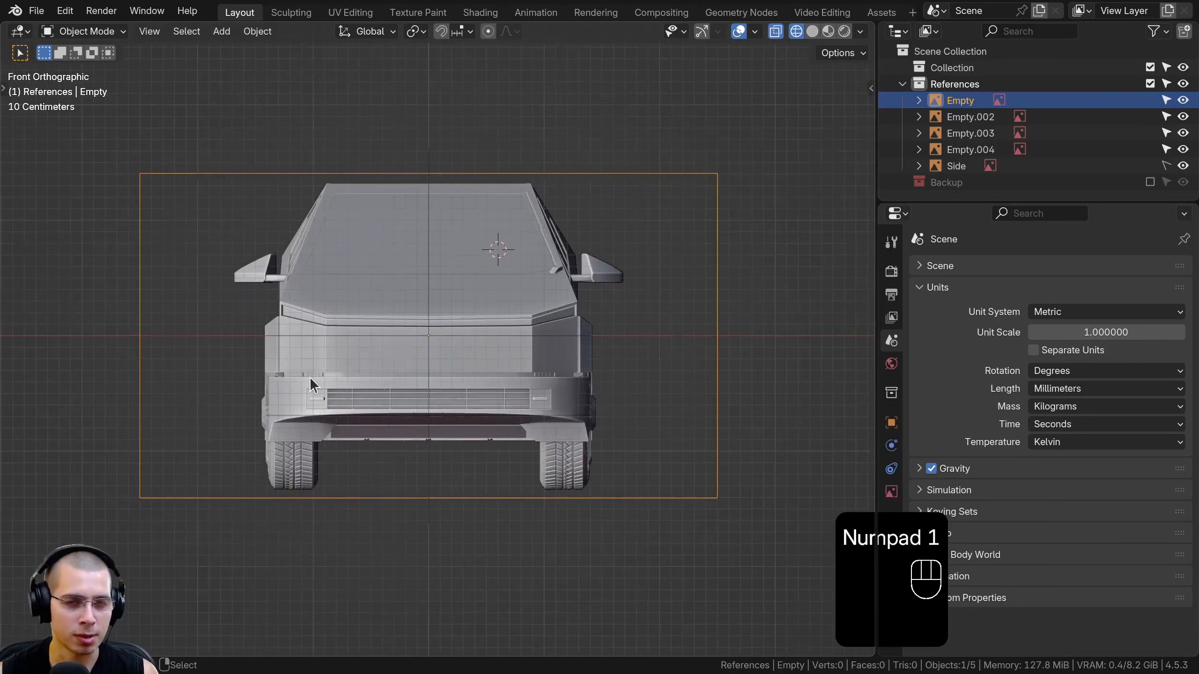
{"action": "key", "text": "KP_3"}
{"action": "key", "text": "shift+a"}
{"action": "mouse_move", "coordinate": [473, 150]}
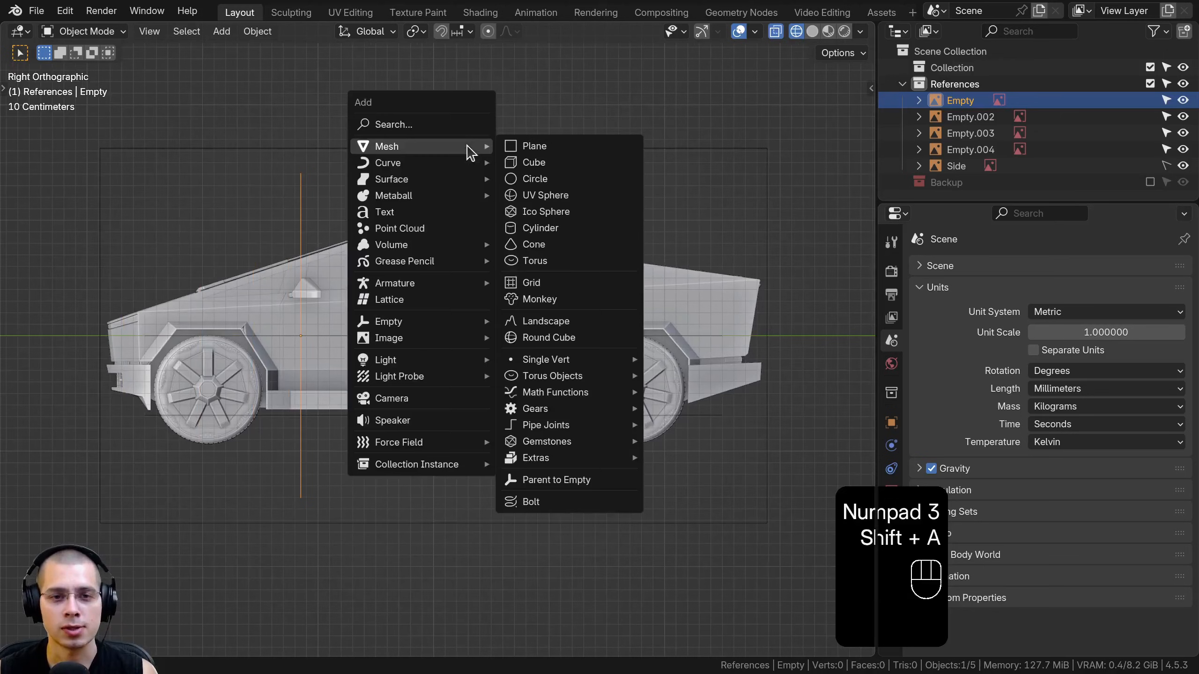
{"action": "left_click", "coordinate": [549, 170]}
{"action": "key", "text": "g"}
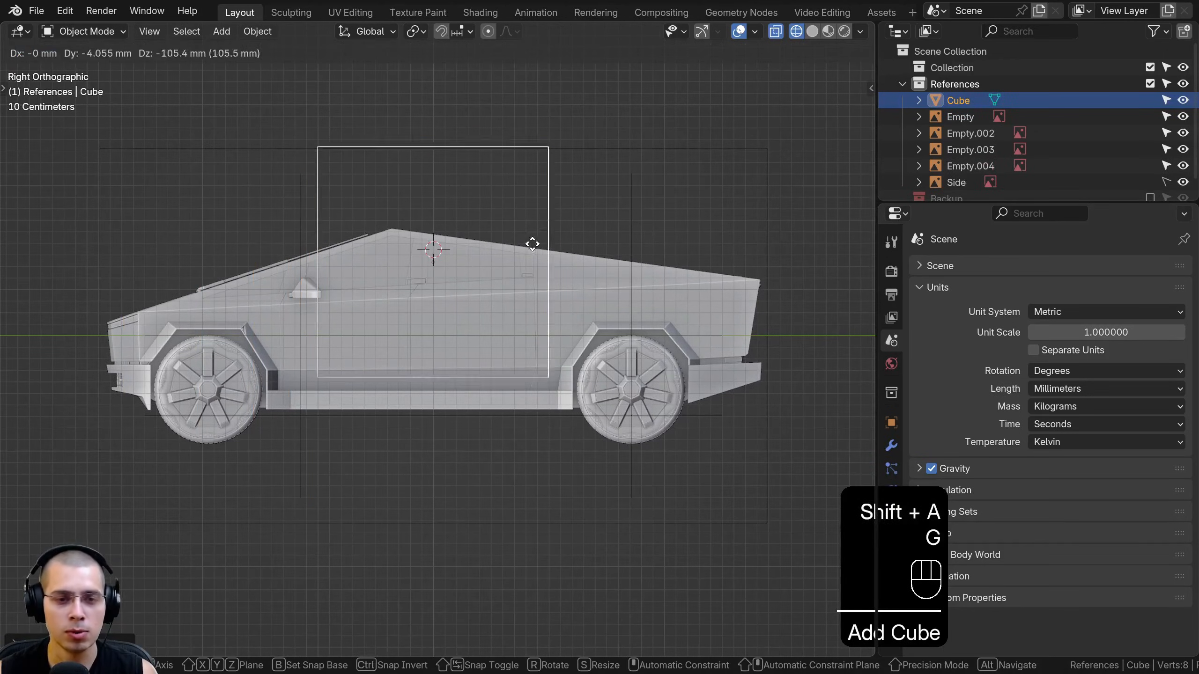
{"action": "left_click", "coordinate": [533, 268]}
- Hide the cube's edge length labels in Edit Mode and add a vertical loop cut aligned with the roof peak
{"action": "key", "text": "Tab"}
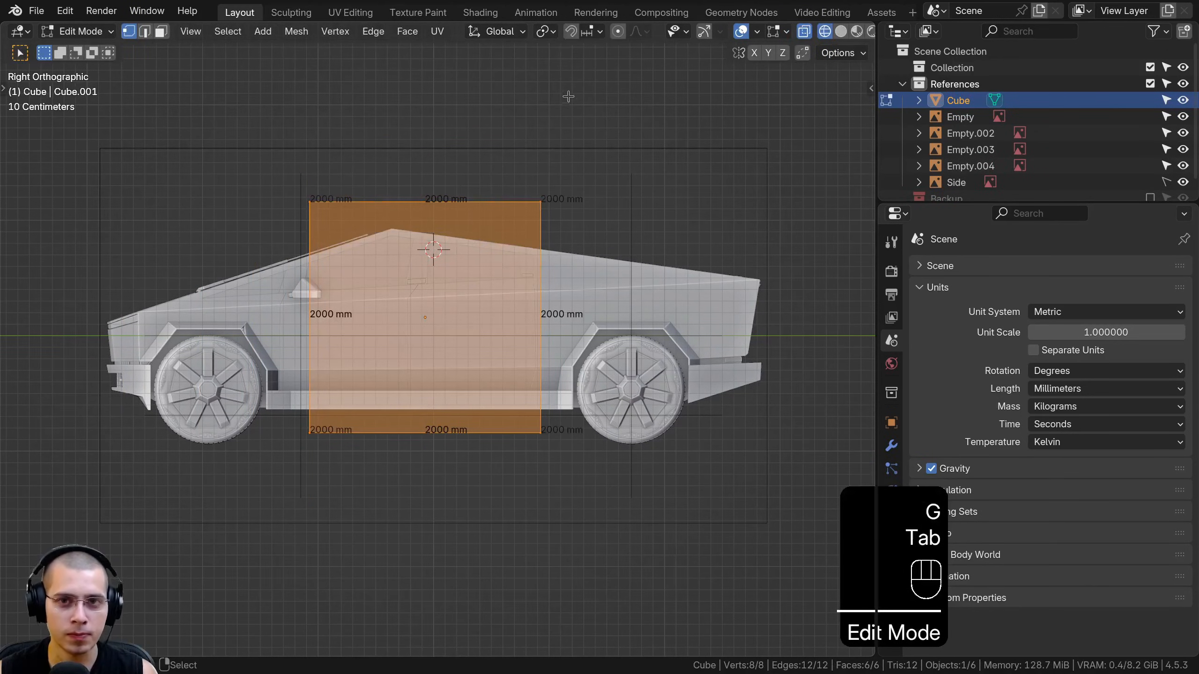
{"action": "left_click", "coordinate": [785, 33]}
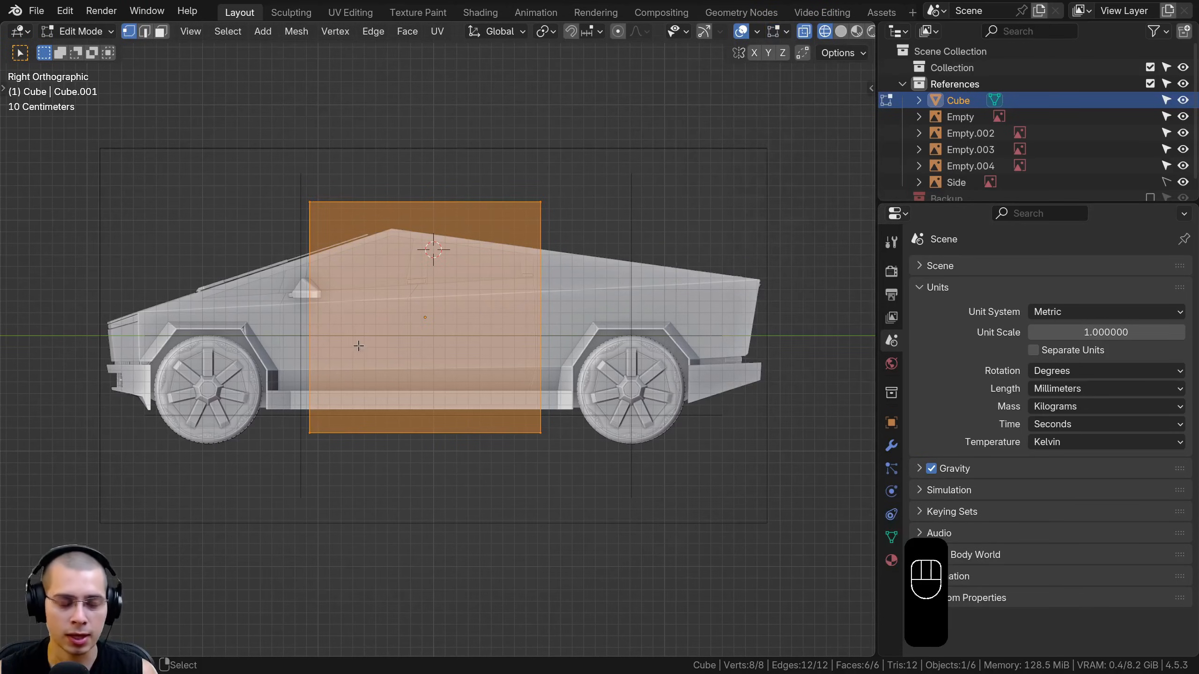
{"action": "key", "text": "ctrl+r"}
{"action": "left_click", "coordinate": [417, 201]}
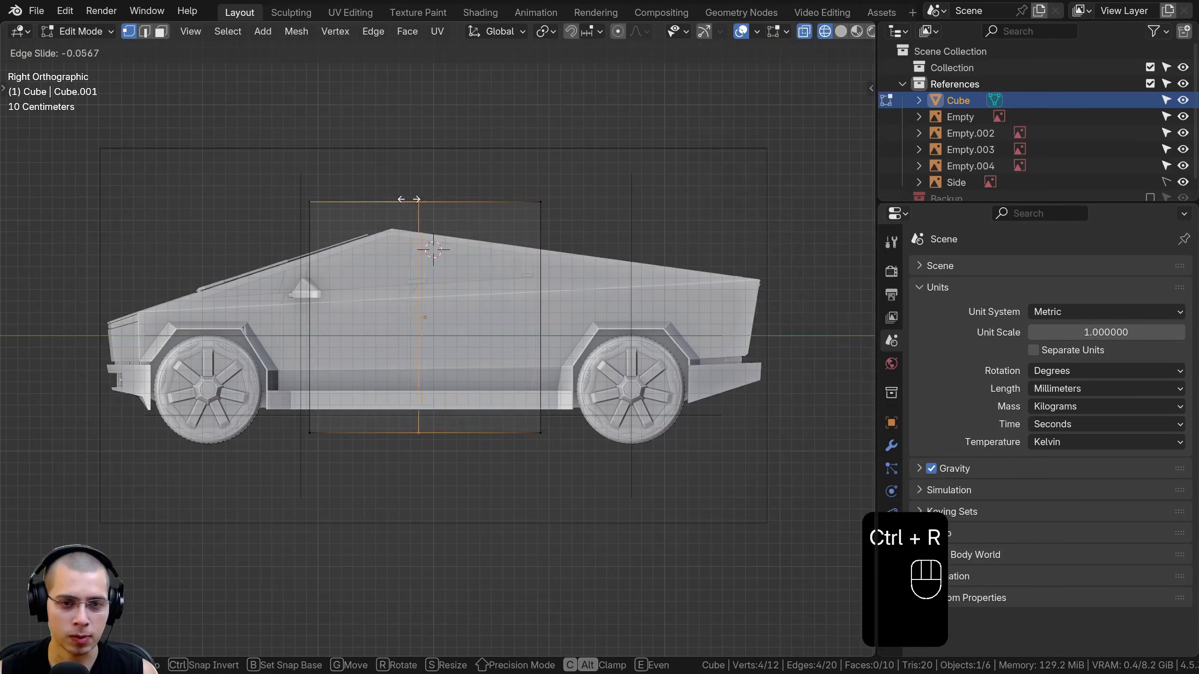
{"action": "left_click", "coordinate": [384, 195]}
- Move the cube's bottom vertices to the body's underside and its top vertices to the height of the roof peak
{"action": "key", "text": "a"}
{"action": "left_click_drag", "start_coordinate": [195, 407], "coordinate": [663, 488]}
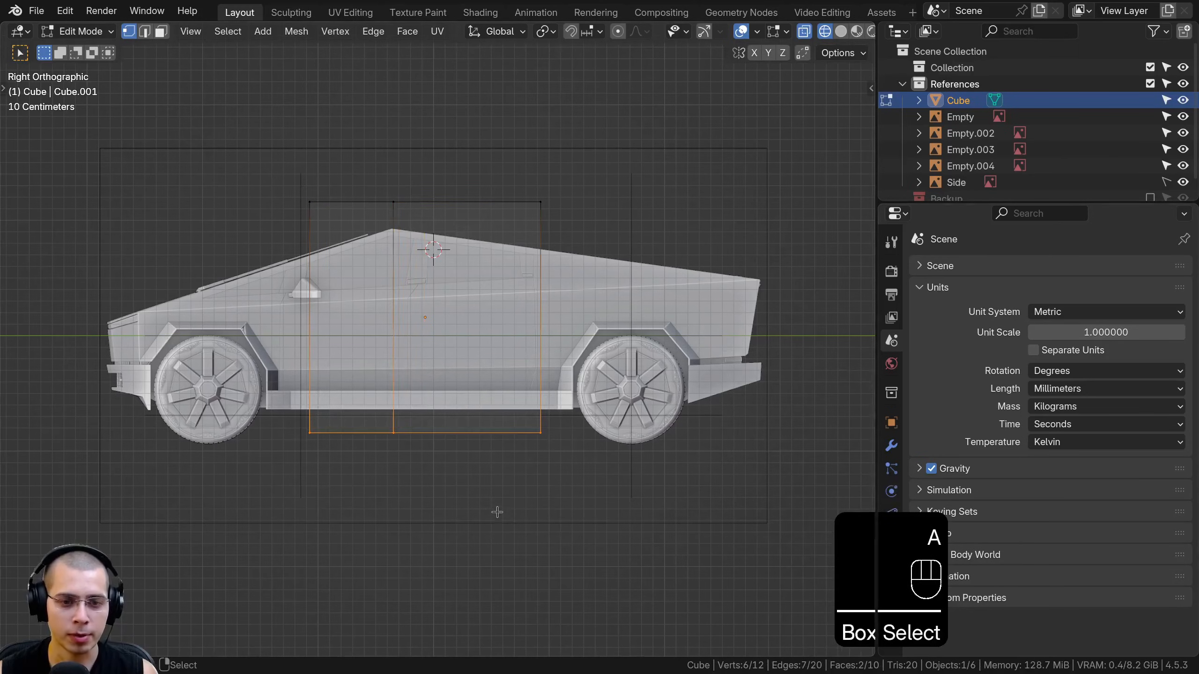
{"action": "key", "text": "g"}
{"action": "left_click", "coordinate": [492, 455]}
{"action": "left_click_drag", "start_coordinate": [233, 131], "coordinate": [630, 240]}
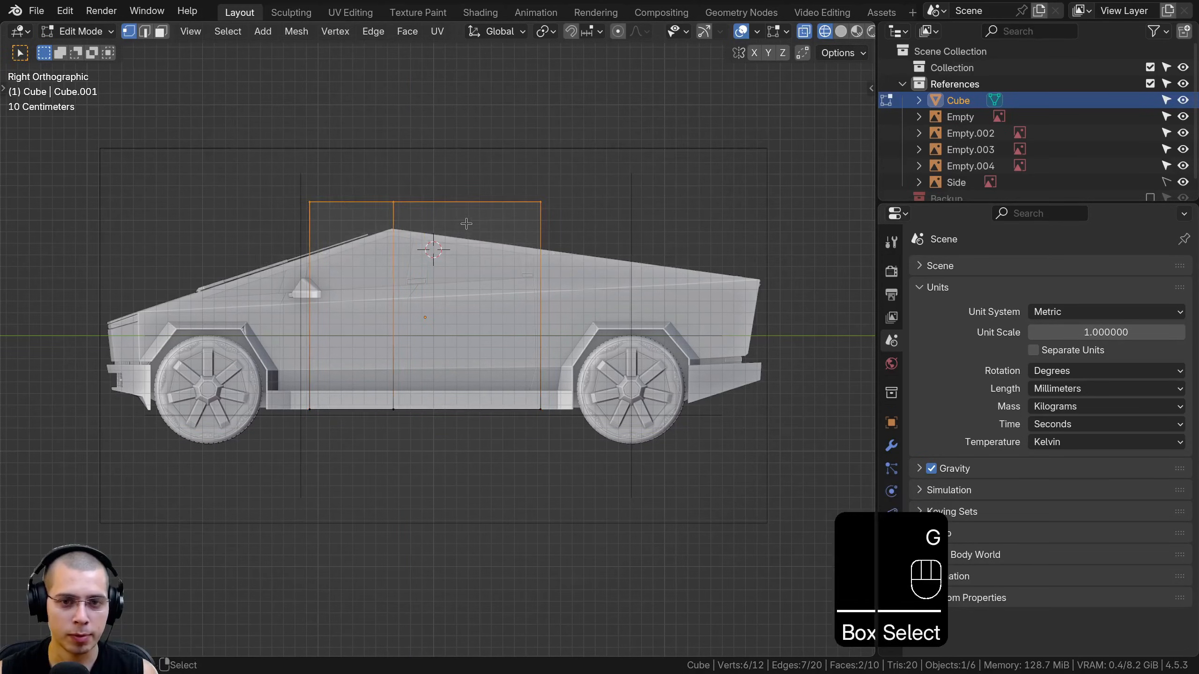
{"action": "key", "text": "g"}
{"action": "left_click", "coordinate": [439, 275]}
- Extend the mesh's front vertices along Y to the nose and lower the upper front vertices along Z to the hood edge
{"action": "middle_click_drag", "start_coordinate": [438, 275], "coordinate": [617, 291], "text": "shift"}
{"action": "left_click_drag", "start_coordinate": [359, 178], "coordinate": [508, 544]}
{"action": "key", "text": "g"}
{"action": "middle_click_drag", "start_coordinate": [432, 385], "coordinate": [271, 391]}
{"action": "left_click", "coordinate": [245, 390]}
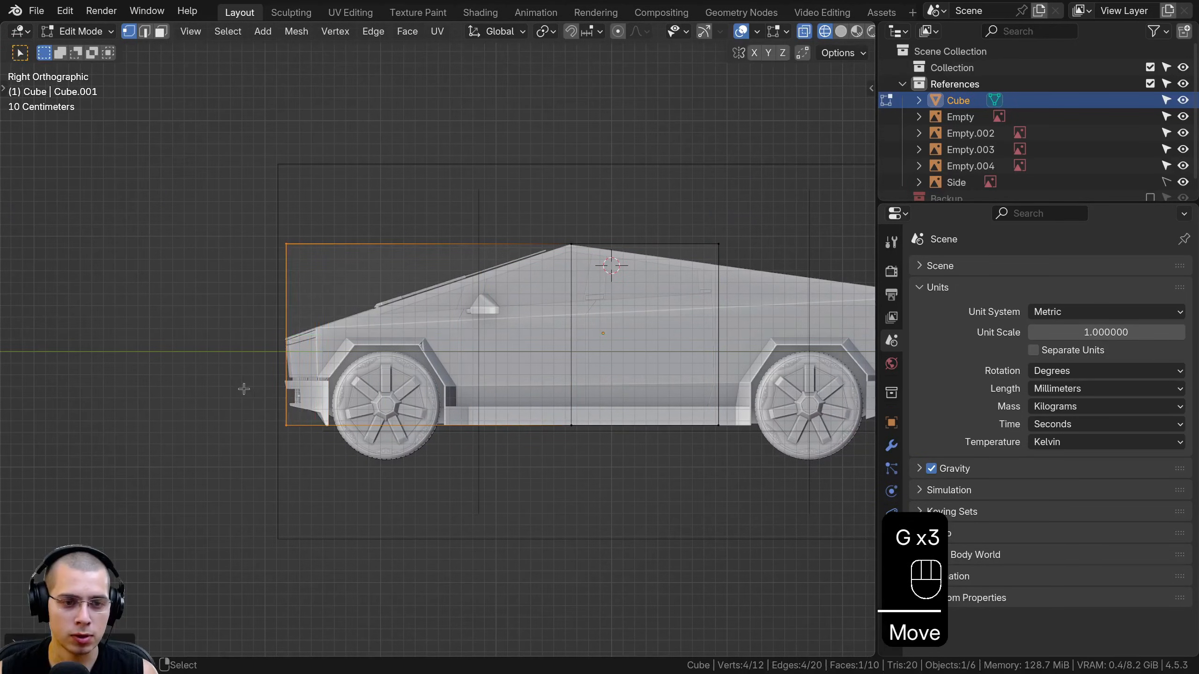
{"action": "left_click_drag", "start_coordinate": [221, 166], "coordinate": [330, 273]}
{"action": "key", "text": "g"}
{"action": "middle_click_drag", "start_coordinate": [285, 246], "coordinate": [288, 326]}
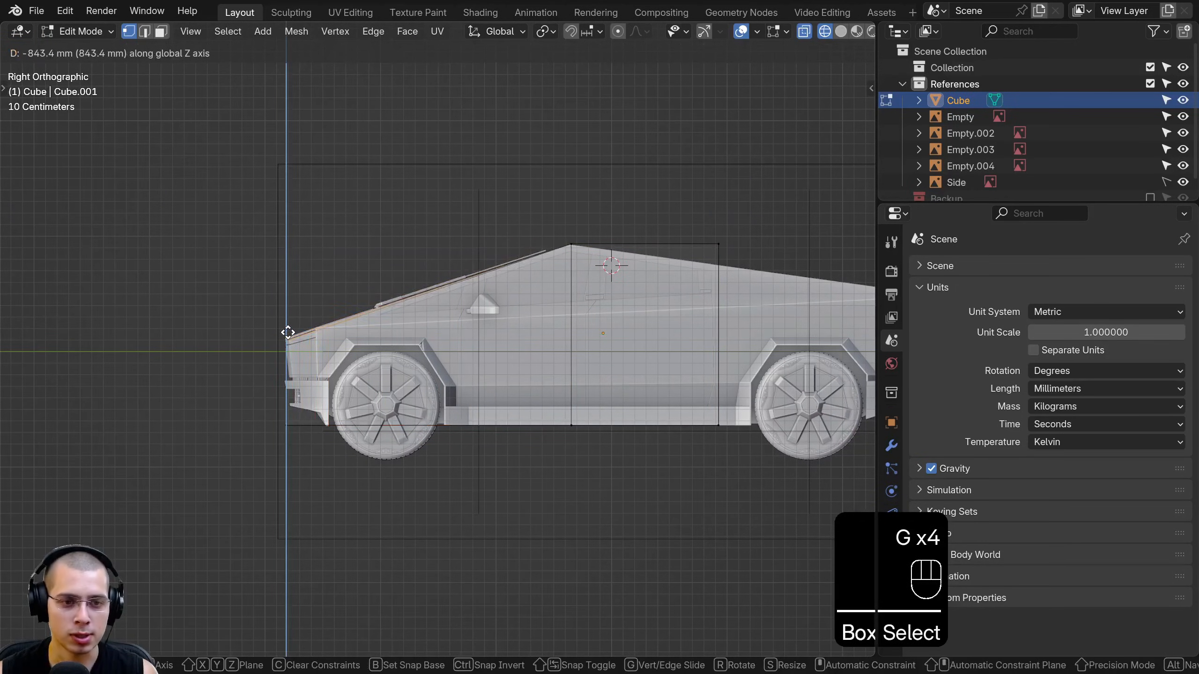
{"action": "left_click", "coordinate": [288, 328]}
- Extend the mesh's rear vertices along Y to the tail and lower the upper rear vertices along Z to the tailgate's top edge
{"action": "middle_click_drag", "start_coordinate": [666, 274], "coordinate": [385, 266], "text": "shift"}
{"action": "left_click_drag", "start_coordinate": [393, 160], "coordinate": [620, 555]}
{"action": "key", "text": "g"}
{"action": "middle_click_drag", "start_coordinate": [578, 450], "coordinate": [738, 431]}
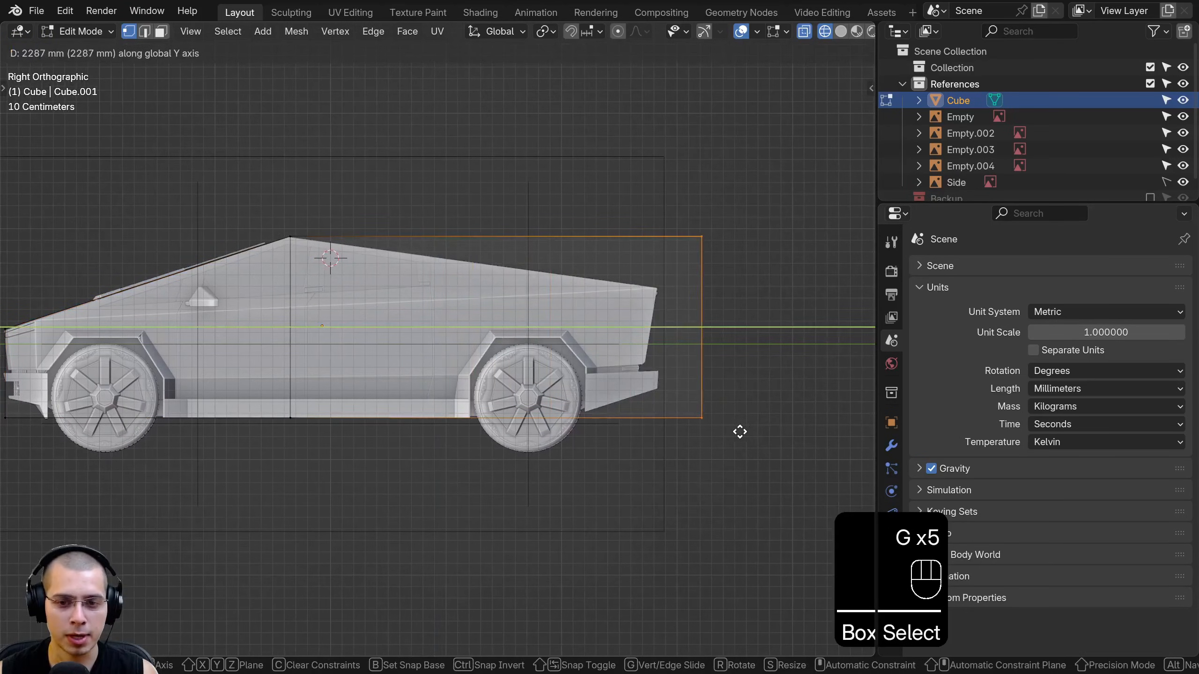
{"action": "left_click", "coordinate": [703, 431]}
{"action": "left_click_drag", "start_coordinate": [600, 203], "coordinate": [709, 281]}
{"action": "key", "text": "g"}
{"action": "middle_click_drag", "start_coordinate": [710, 281], "coordinate": [708, 319]}
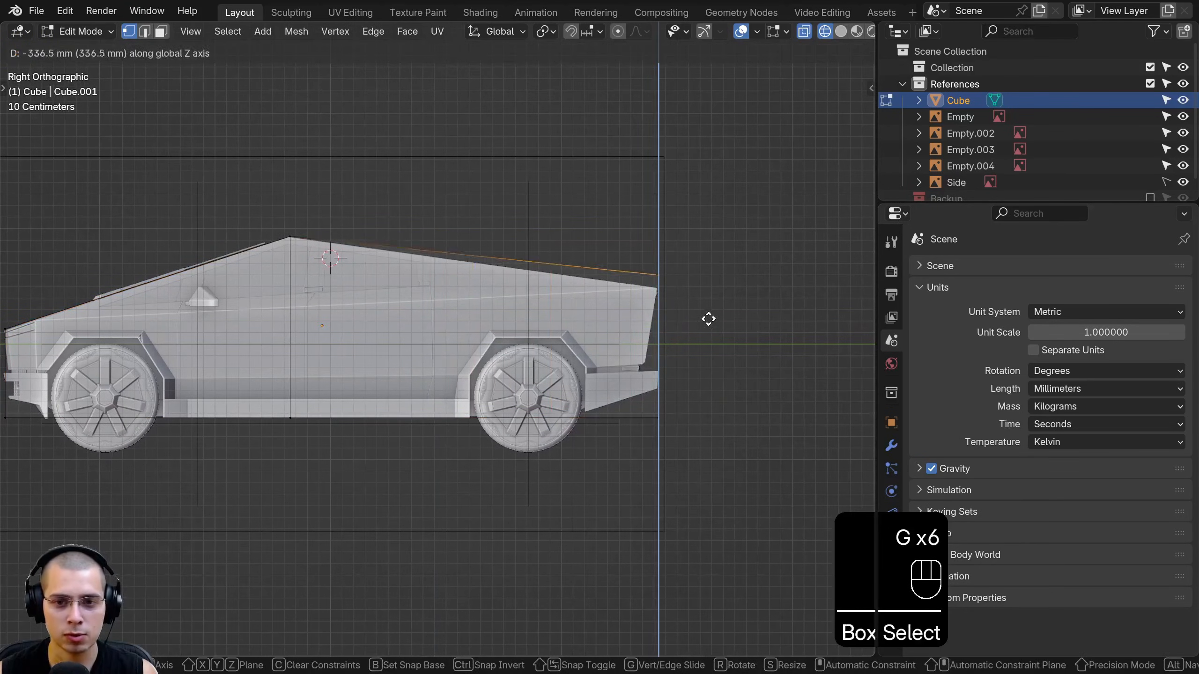
{"action": "left_click", "coordinate": [707, 322]}
- Add a horizontal loop cut through the body and move its rear vertices to the tailgate's lower corner
{"action": "key", "text": "ctrl+r"}
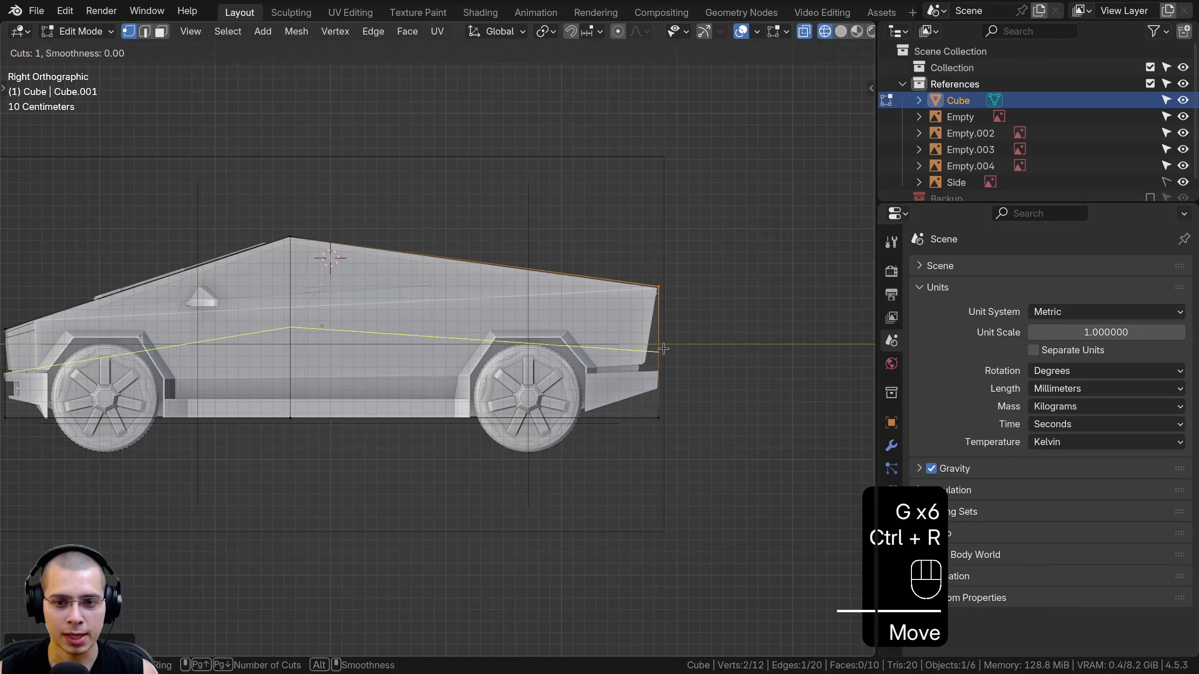
{"action": "left_click", "coordinate": [662, 355]}
{"action": "left_click", "coordinate": [662, 368]}
{"action": "middle_click_drag", "start_coordinate": [662, 368], "coordinate": [546, 379], "text": "shift"}
{"action": "scroll", "coordinate": [534, 374], "scroll_direction": "up", "scroll_amount": 4}
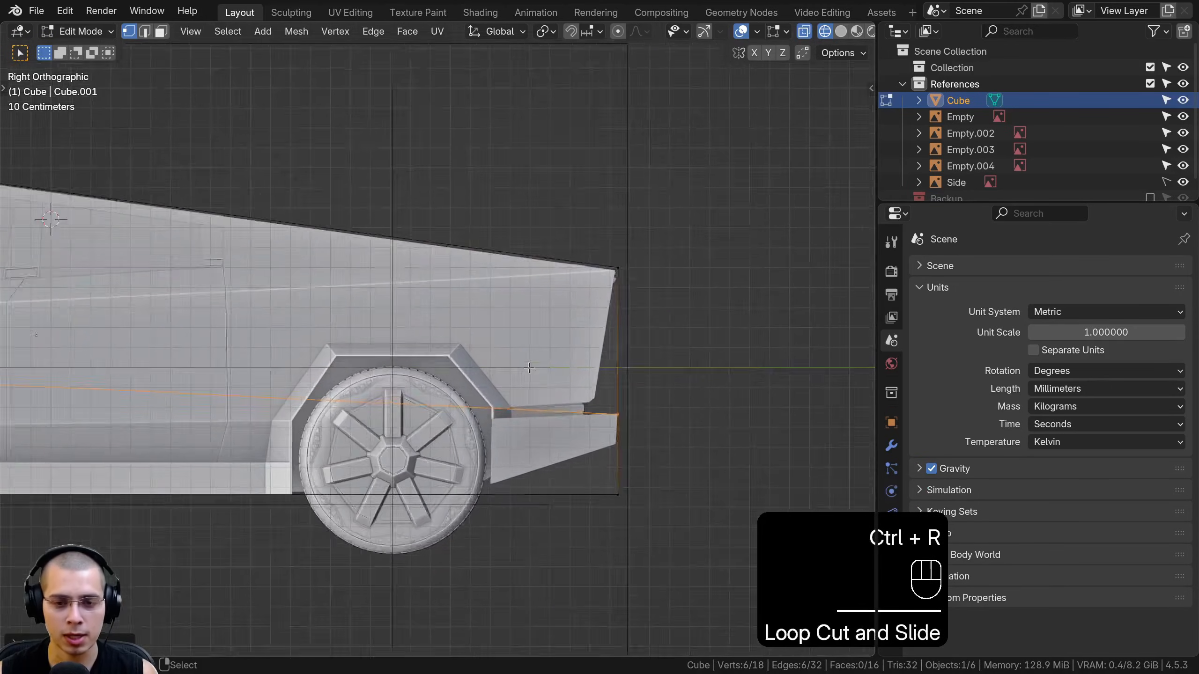
{"action": "left_click_drag", "start_coordinate": [609, 395], "coordinate": [739, 453]}
{"action": "key", "text": "g"}
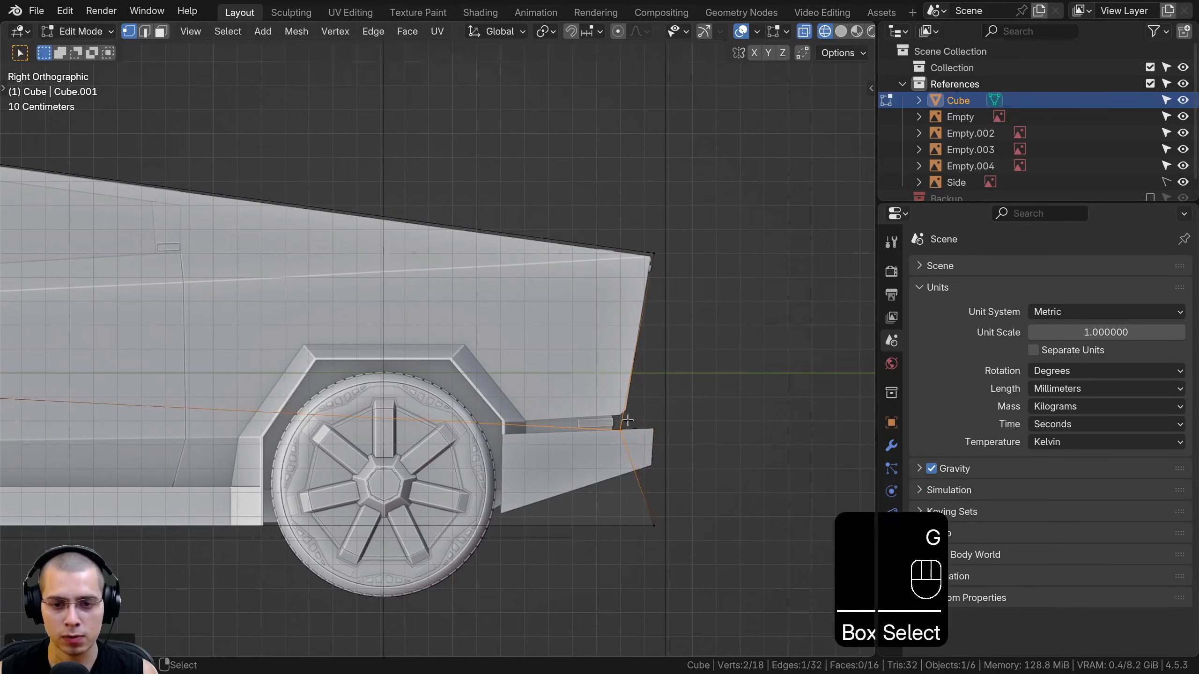
{"action": "left_click", "coordinate": [628, 420]}
- Add a second, lower horizontal loop cut and fit the rear vertices to the rear bumper's upper and lower corners
{"action": "key", "text": "ctrl+r"}
{"action": "left_click", "coordinate": [622, 460]}
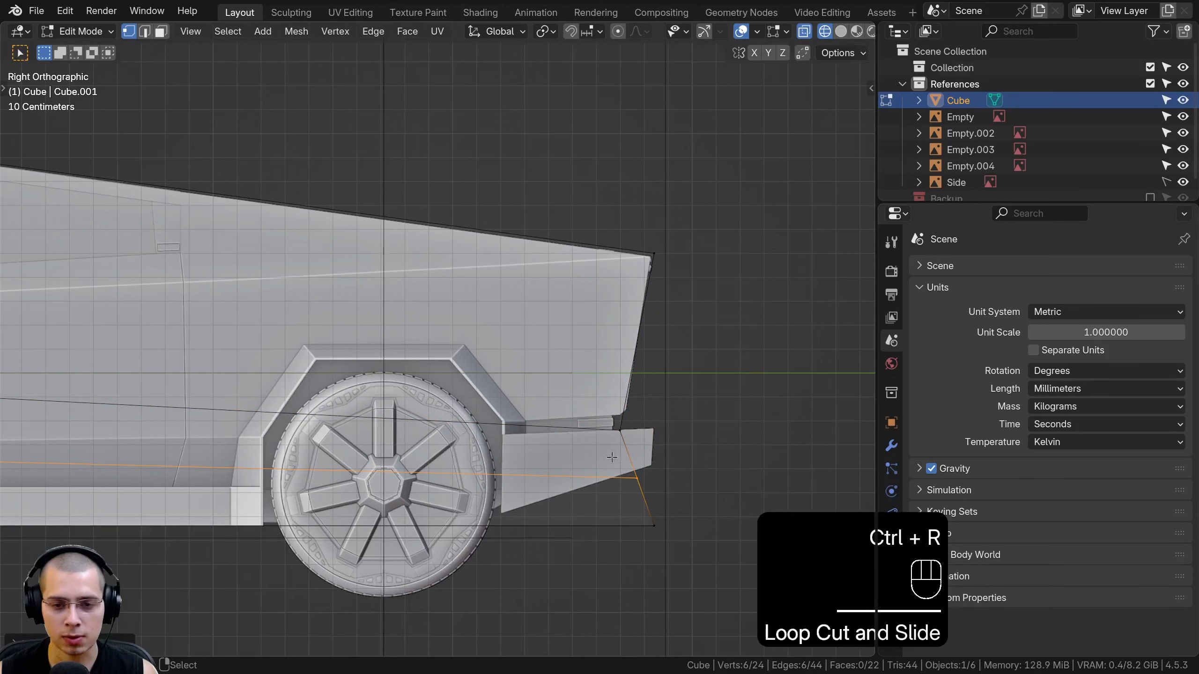
{"action": "key", "text": "g"}
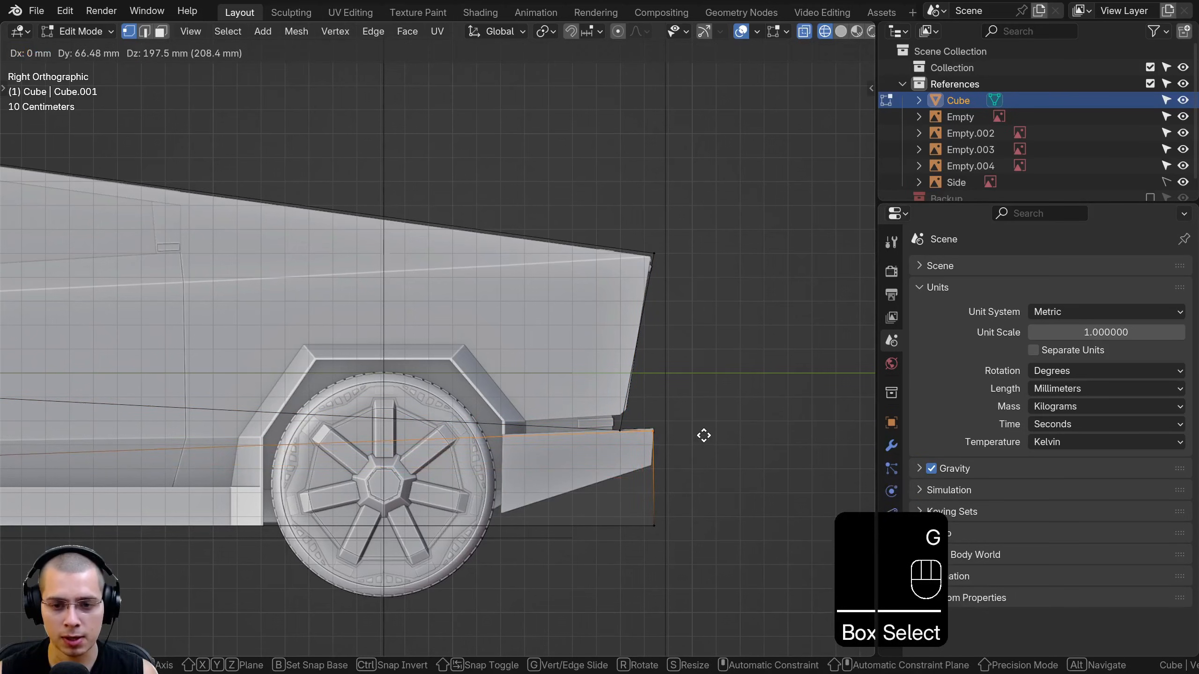
{"action": "key", "text": "g"}
{"action": "left_click", "coordinate": [682, 442]}
{"action": "key", "text": "g"}
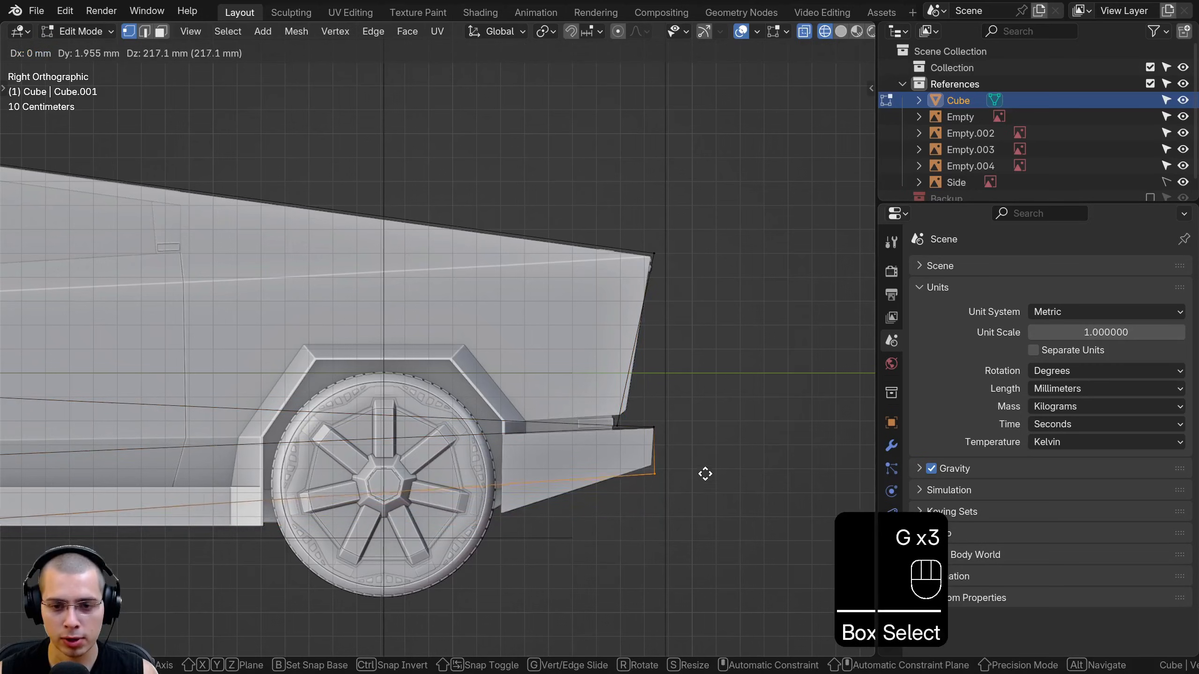
{"action": "left_click", "coordinate": [704, 471]}
- Add a vertical loop cut behind the rear wheel and move its lower vertices to the rear bumper's lower front corner
{"action": "key", "text": "ctrl+r"}
{"action": "left_click", "coordinate": [609, 241]}
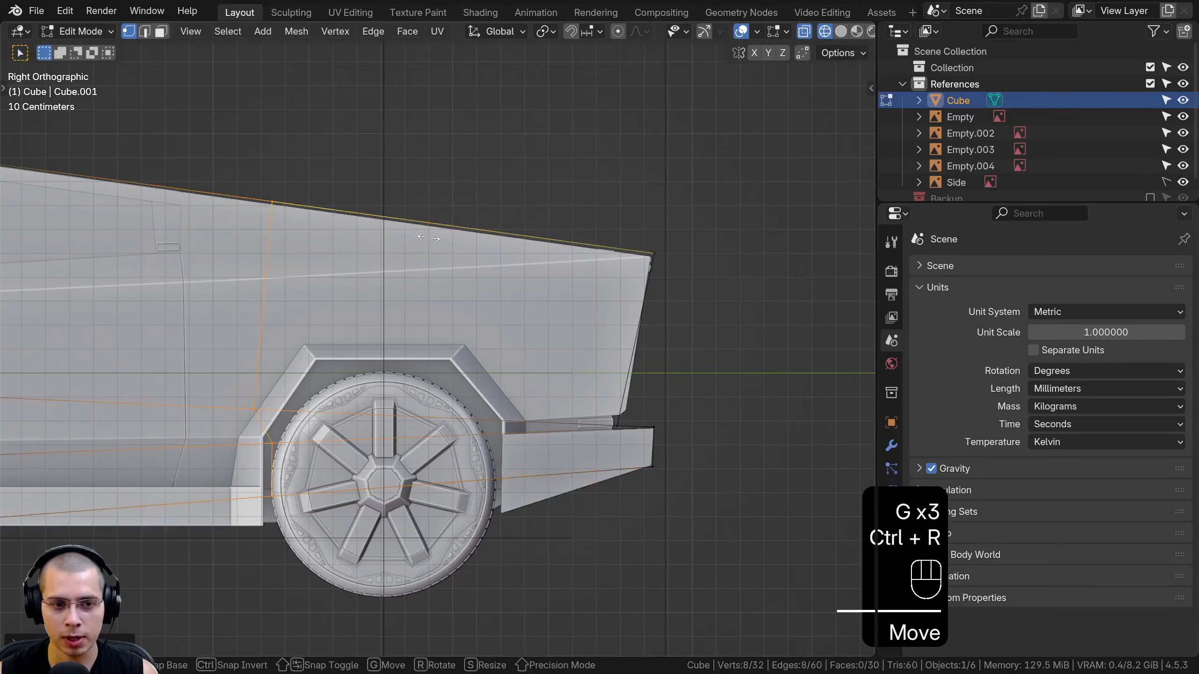
{"action": "left_click", "coordinate": [652, 247]}
{"action": "middle_click_drag", "start_coordinate": [652, 248], "coordinate": [649, 124], "text": "shift"}
{"action": "key", "text": "a"}
{"action": "key", "text": "b"}
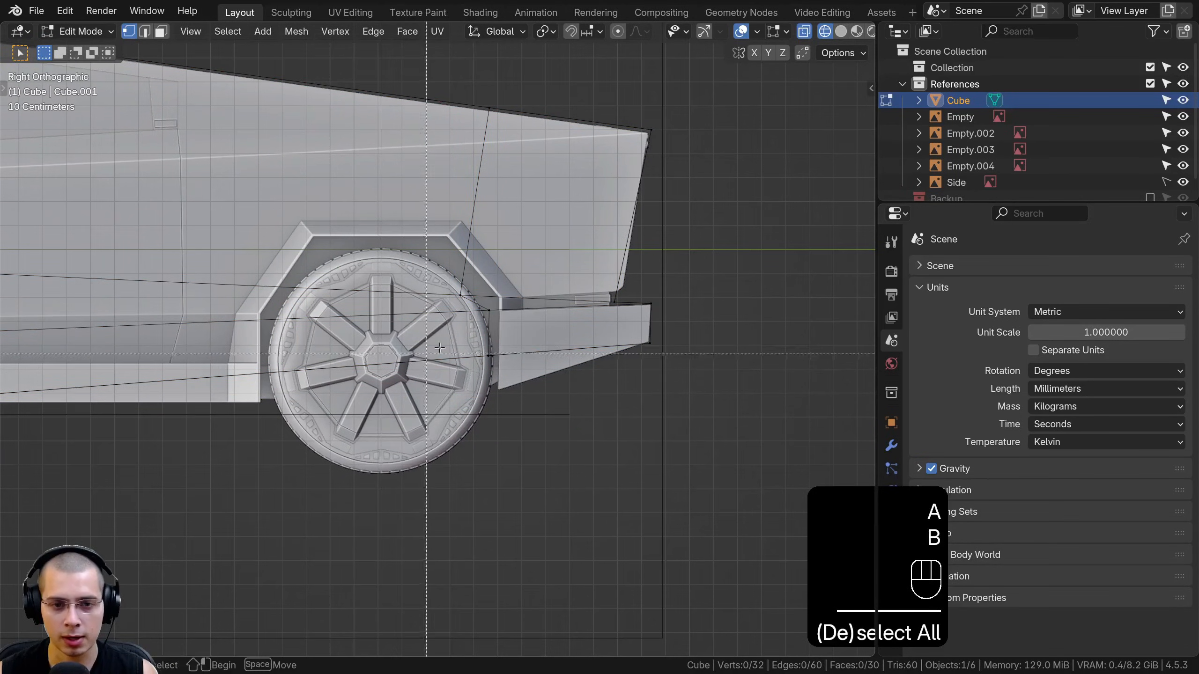
{"action": "left_click_drag", "start_coordinate": [474, 298], "coordinate": [498, 461]}
{"action": "key", "text": "g"}
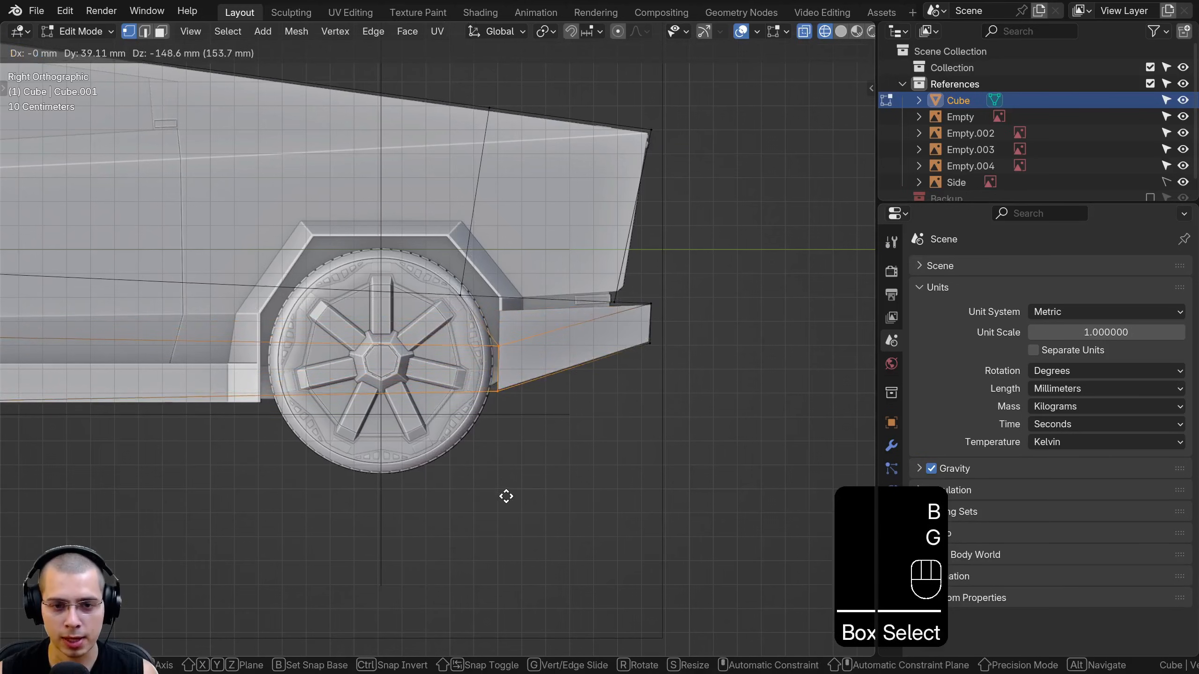
{"action": "left_click", "coordinate": [505, 497]}
- Add a vertical loop cut just ahead of the rear wheel and adjust the lower vertices between the wheels to the side sill
{"action": "middle_click_drag", "start_coordinate": [115, 495], "coordinate": [568, 443], "text": "shift"}
{"action": "key", "text": "ctrl+r"}
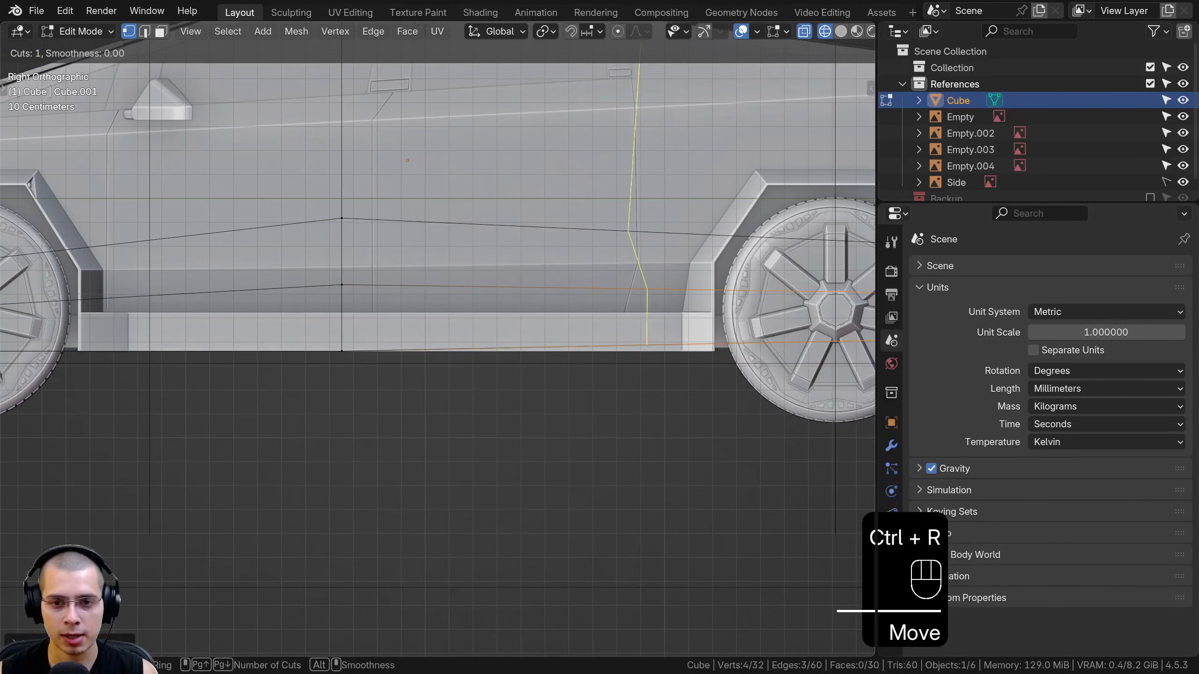
{"action": "left_click", "coordinate": [635, 230]}
{"action": "left_click", "coordinate": [639, 230]}
{"action": "key", "text": "a"}
{"action": "key", "text": "b"}
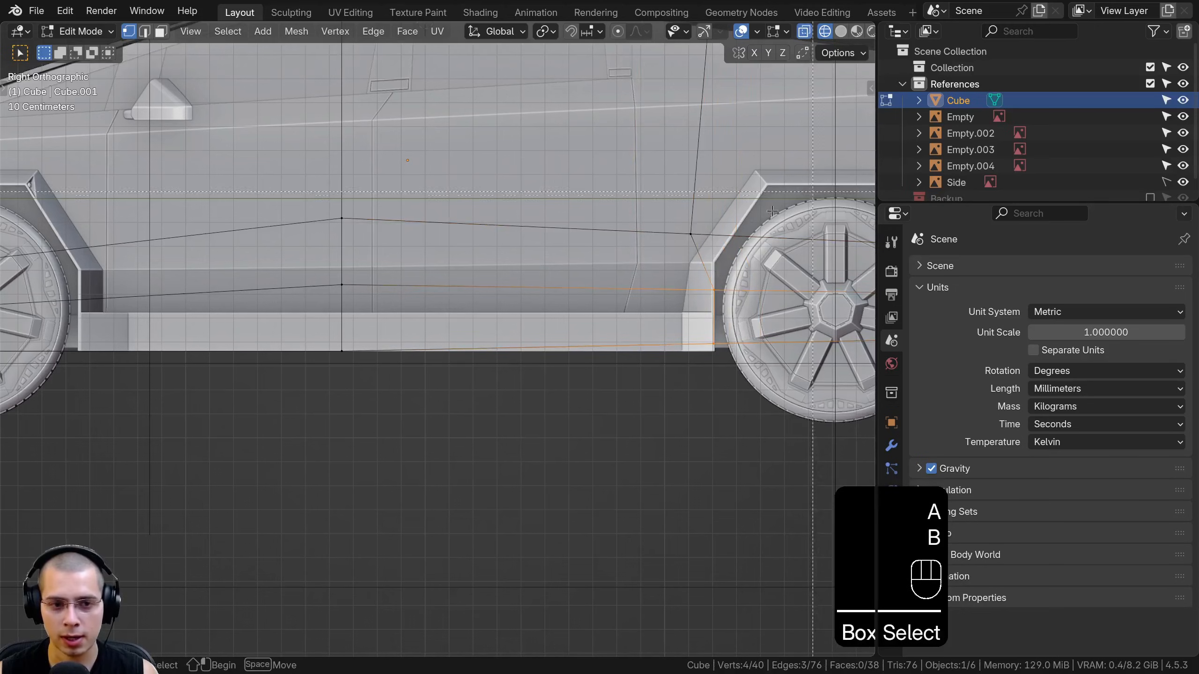
{"action": "left_click_drag", "start_coordinate": [774, 208], "coordinate": [191, 394]}
{"action": "key", "text": "g"}
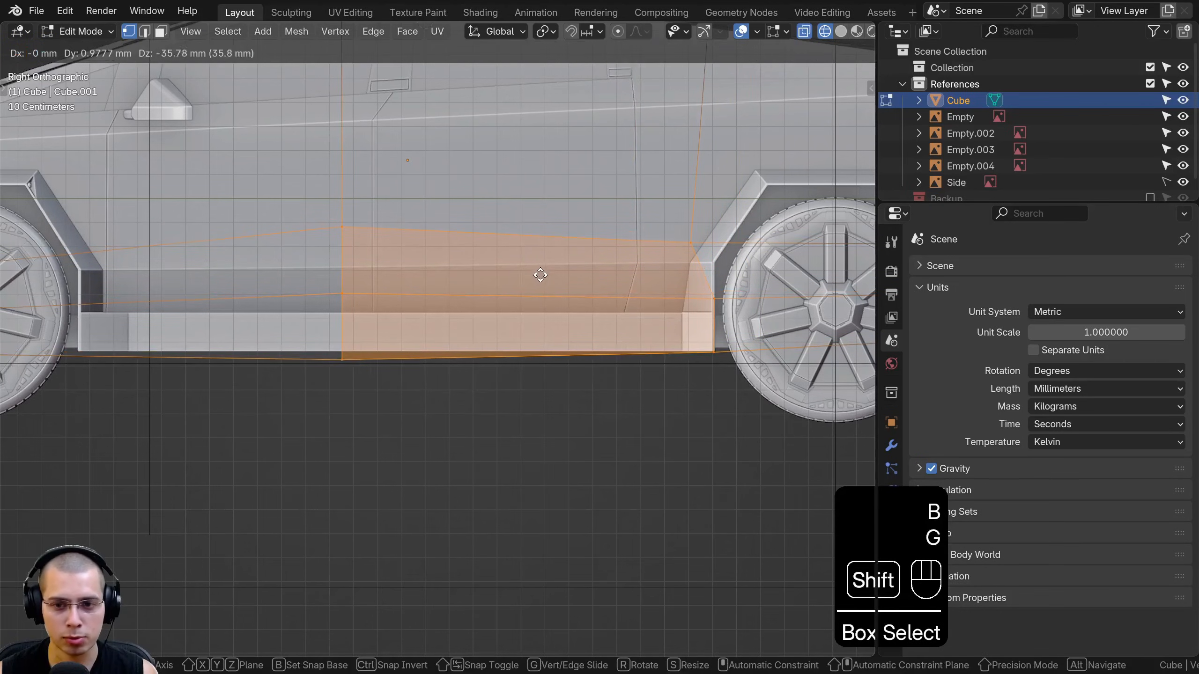
{"action": "left_click", "coordinate": [541, 273]}
{"action": "key", "text": "g"}
{"action": "middle_click_drag", "start_coordinate": [224, 262], "coordinate": [679, 262], "text": "shift"}
- Add a vertical loop cut just behind the front wheel, aligned with the rear edge of its wheel arch
{"action": "key", "text": "a"}
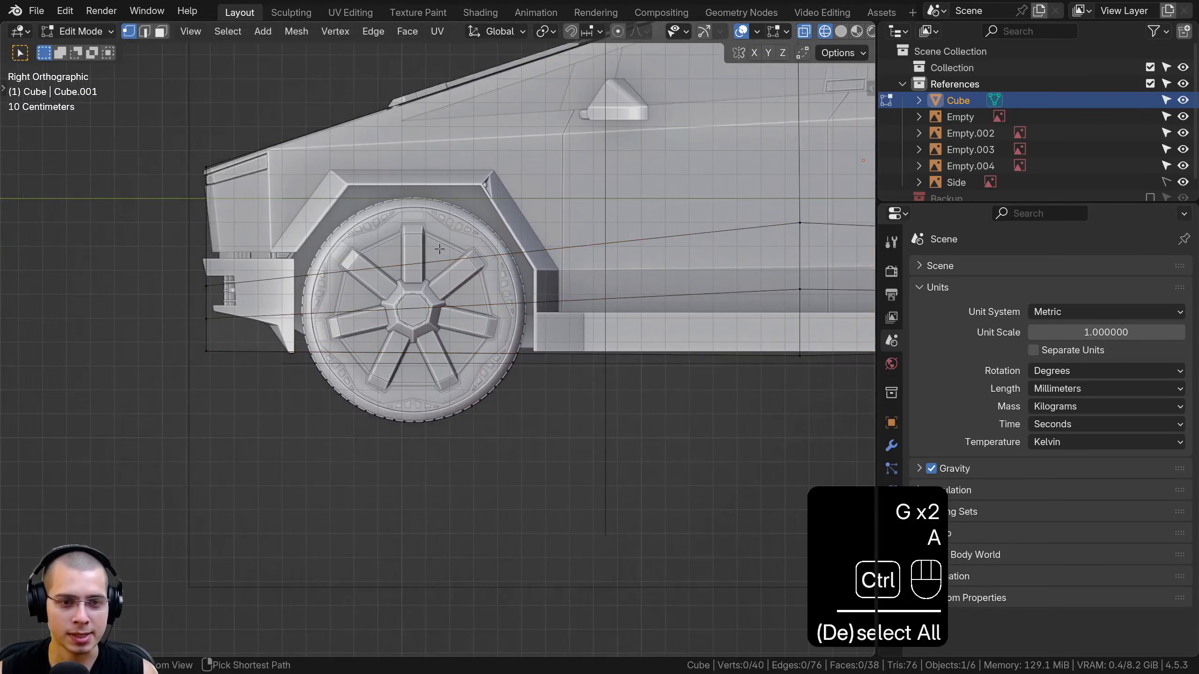
{"action": "key", "text": "ctrl+r"}
{"action": "left_click", "coordinate": [486, 250]}
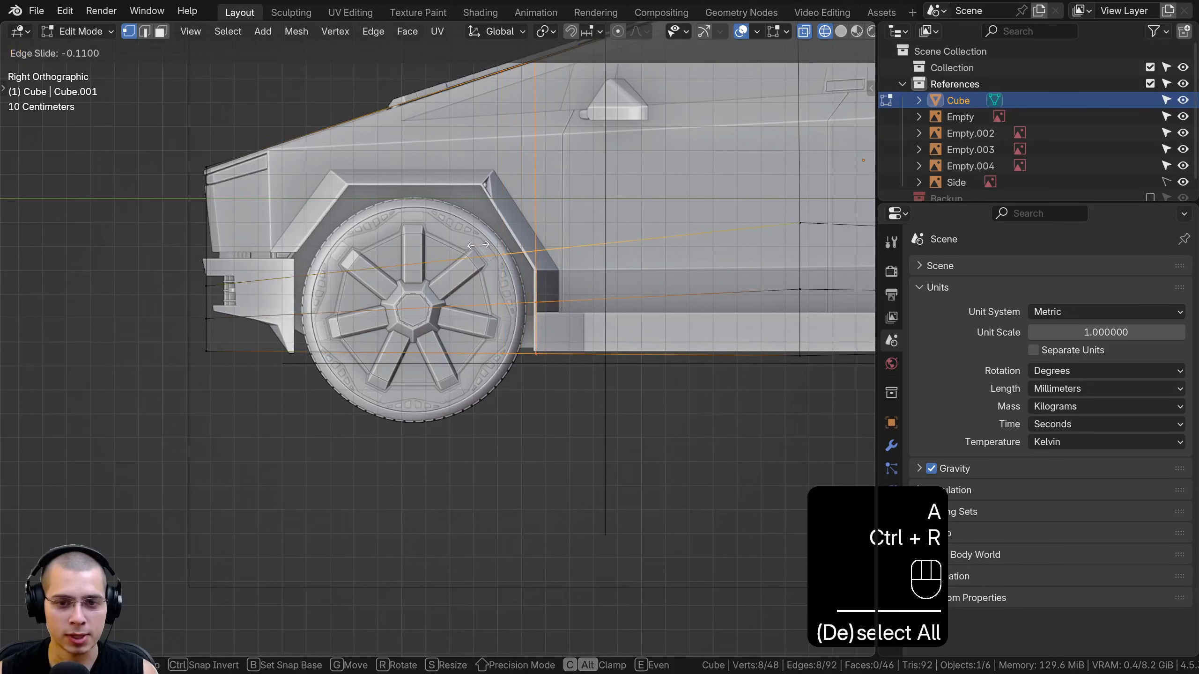
{"action": "left_click", "coordinate": [477, 245]}
- Move, rotate and scale the lower front vertices to fit the outline of the front bumper
{"action": "middle_click_drag", "start_coordinate": [182, 122], "coordinate": [216, 148], "text": "shift"}
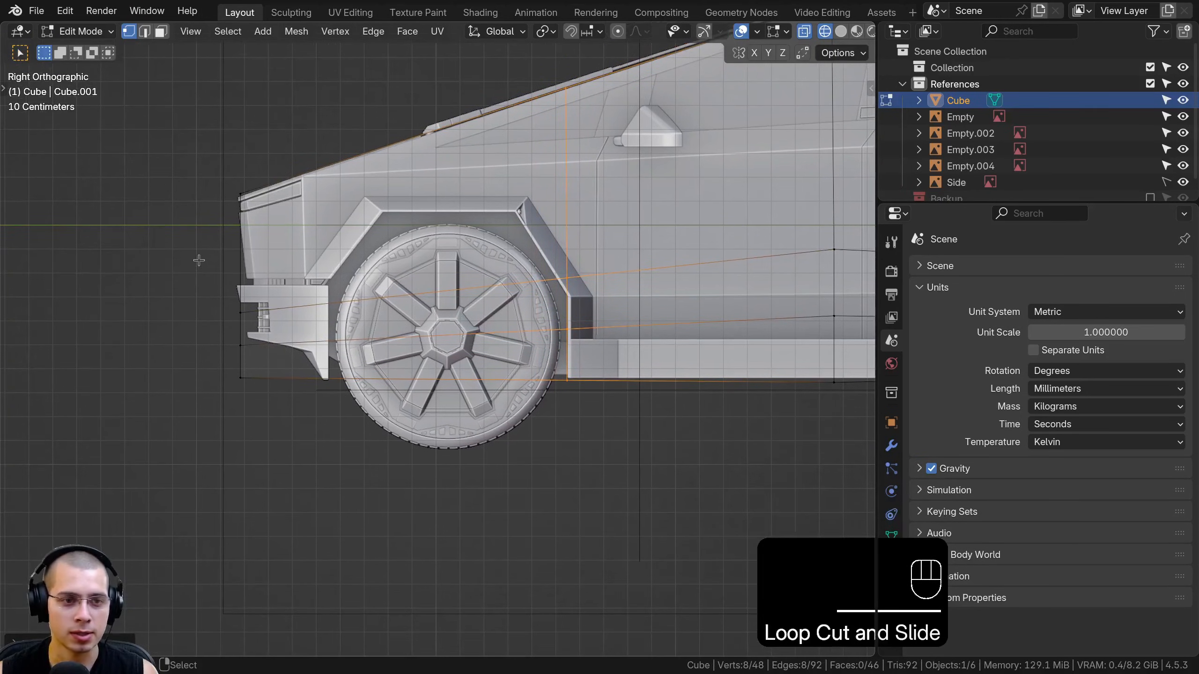
{"action": "left_click_drag", "start_coordinate": [199, 261], "coordinate": [257, 391]}
{"action": "key", "text": "g"}
{"action": "key", "text": "r"}
{"action": "key", "text": "s"}
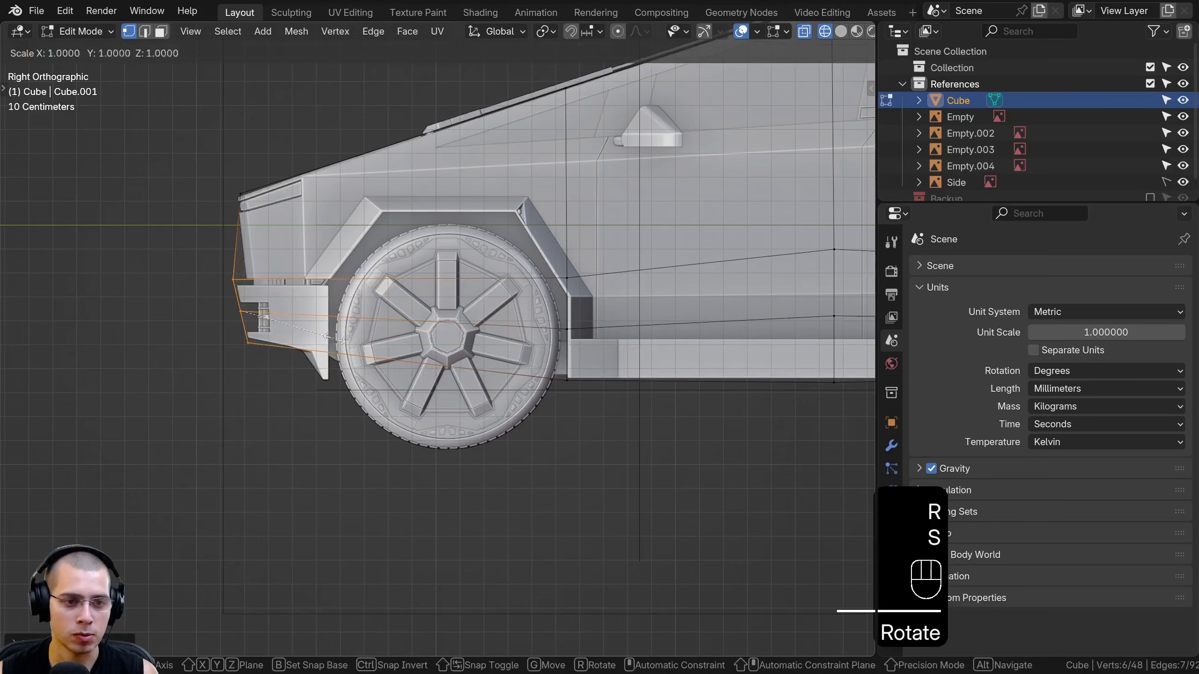
{"action": "left_click", "coordinate": [323, 339]}
{"action": "key", "text": "g"}
{"action": "left_click", "coordinate": [325, 339]}
{"action": "middle_click_drag", "start_coordinate": [531, 380], "coordinate": [436, 378], "text": "shift"}
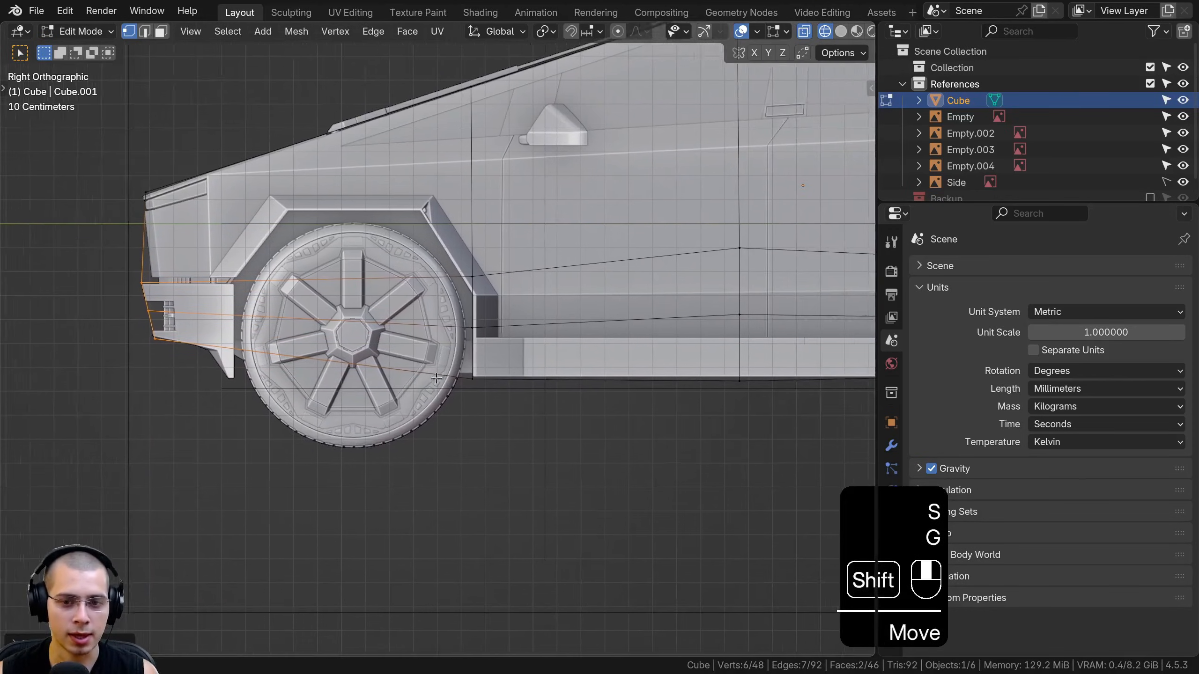
- Add a cylinder, move its mesh over the truck's front end in Edit Mode, and rotate it 90° about Y
{"action": "key", "text": "Tab"}
{"action": "scroll", "coordinate": [604, 153], "scroll_direction": "down", "scroll_amount": 6}
{"action": "key", "text": "shift+a"}
{"action": "mouse_move", "coordinate": [431, 104]}
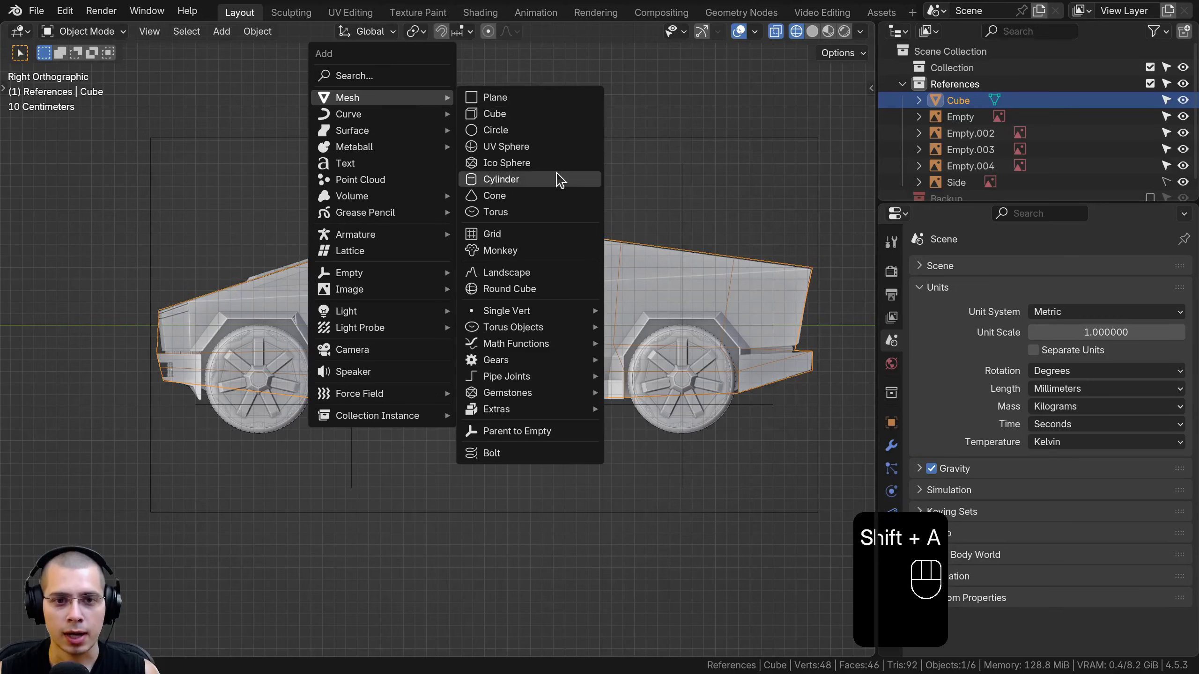
{"action": "left_click", "coordinate": [559, 179]}
{"action": "key", "text": "Tab"}
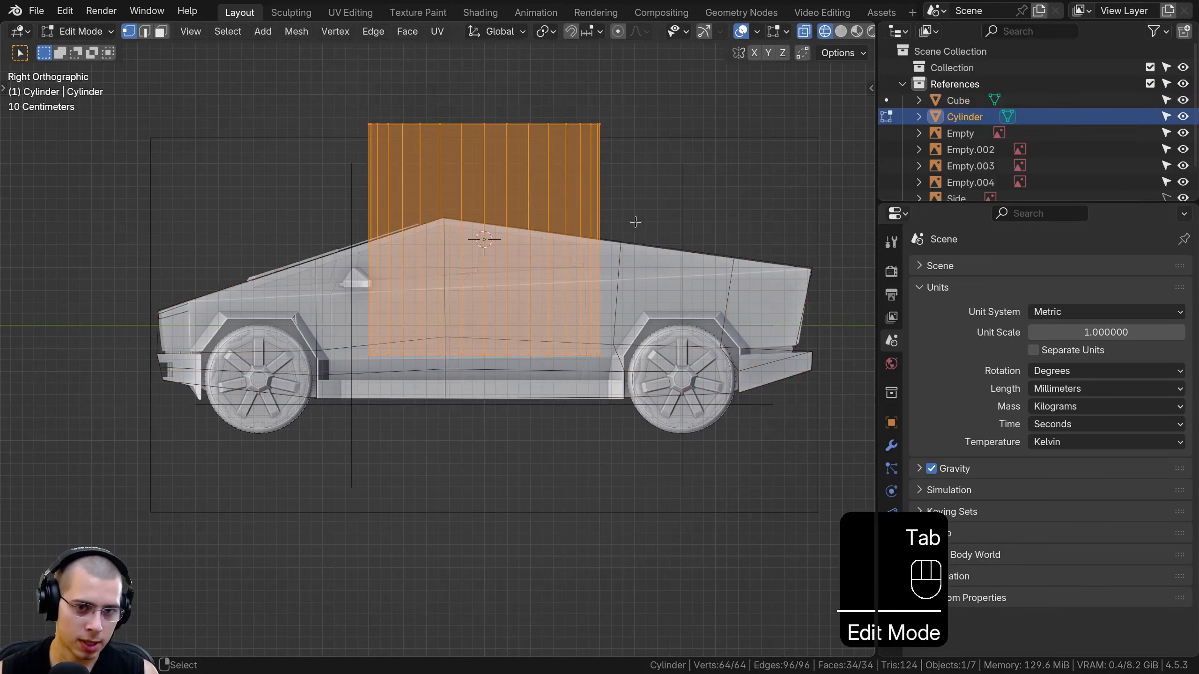
{"action": "key", "text": "g"}
{"action": "key", "text": "r"}
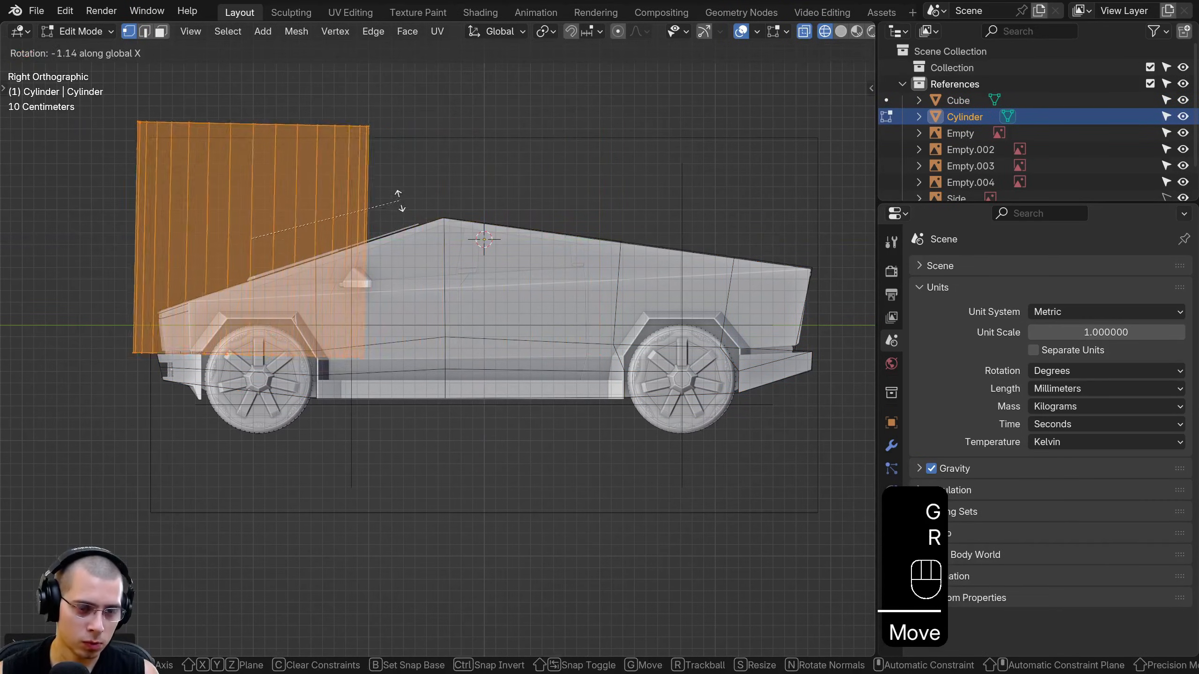
{"action": "type", "text": "y90"}
{"action": "left_click", "coordinate": [399, 191]}
- Scale the rotated cylinder down and move it over the front wheel in the side view
{"action": "key", "text": "s"}
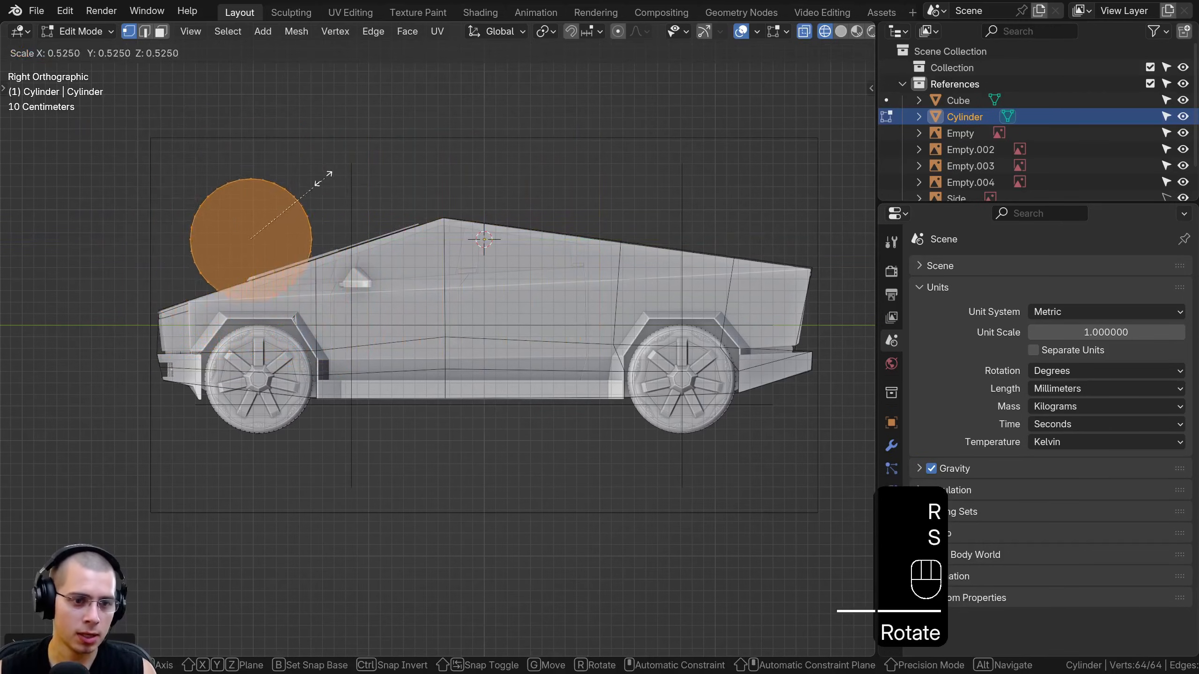
{"action": "left_click", "coordinate": [321, 178]}
{"action": "key", "text": "g"}
{"action": "left_click", "coordinate": [403, 267]}
{"action": "middle_click_drag", "start_coordinate": [403, 267], "coordinate": [412, 257], "text": "shift"}
{"action": "scroll", "coordinate": [249, 480], "scroll_direction": "up", "scroll_amount": 3}
- Fine-tune the cylinder's size and position until its outline matches the front tyre in the side reference
{"action": "key", "text": "s"}
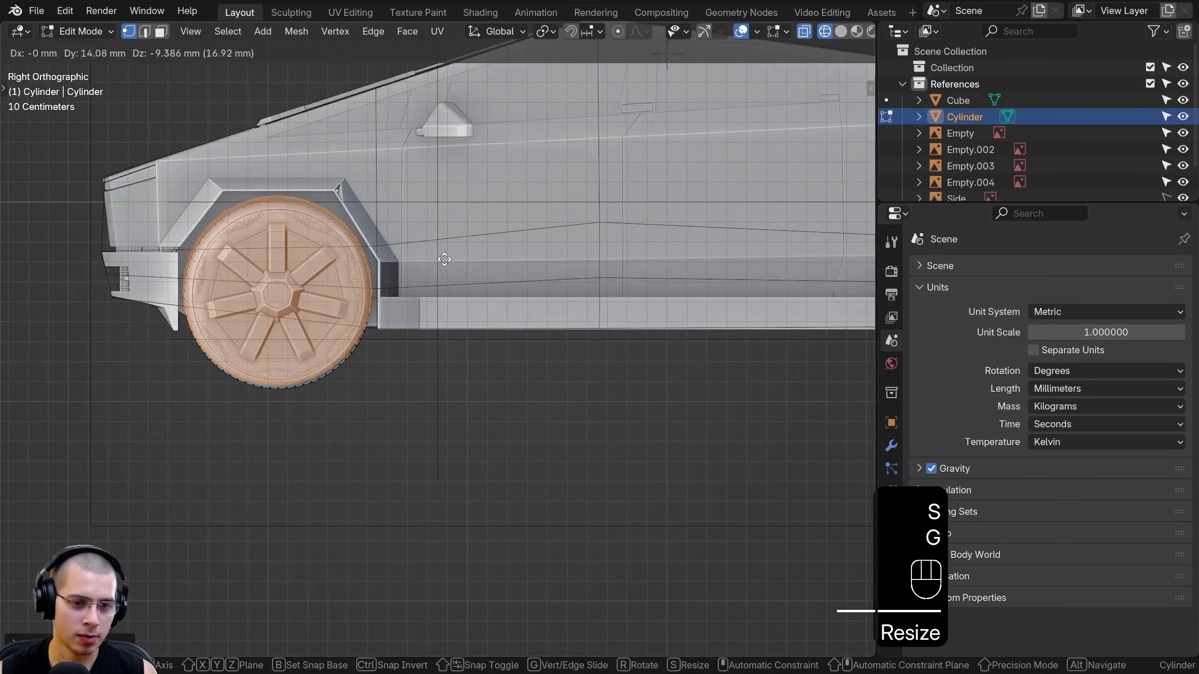
{"action": "left_click", "coordinate": [444, 281]}
{"action": "key", "text": "g"}
{"action": "left_click", "coordinate": [445, 282]}
{"action": "key", "text": "s"}
{"action": "left_click", "coordinate": [446, 280]}
{"action": "key", "text": "g"}
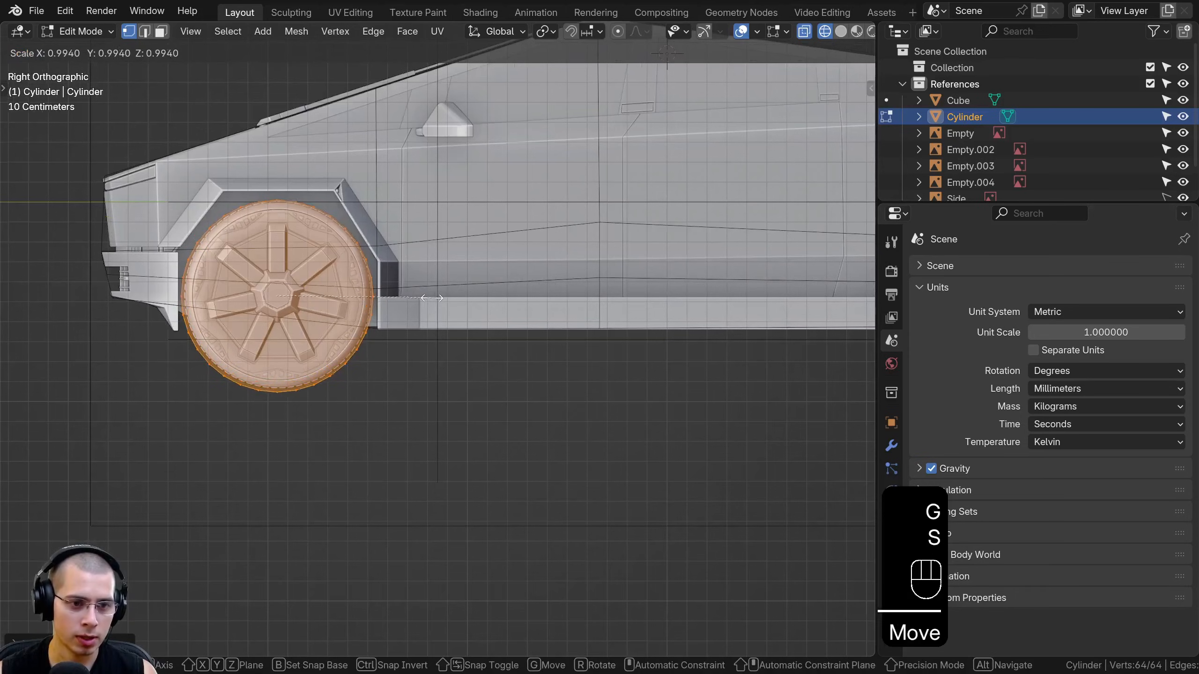
{"action": "left_click", "coordinate": [446, 278]}
{"action": "key", "text": "s"}
{"action": "left_click", "coordinate": [448, 275]}
- In the front view, narrow the cylinder along X to about the tyre's width and shift it above the tyre on the positive X side
{"action": "key", "text": "KP_1"}
{"action": "middle_click_drag", "start_coordinate": [447, 276], "coordinate": [472, 283], "text": "shift"}
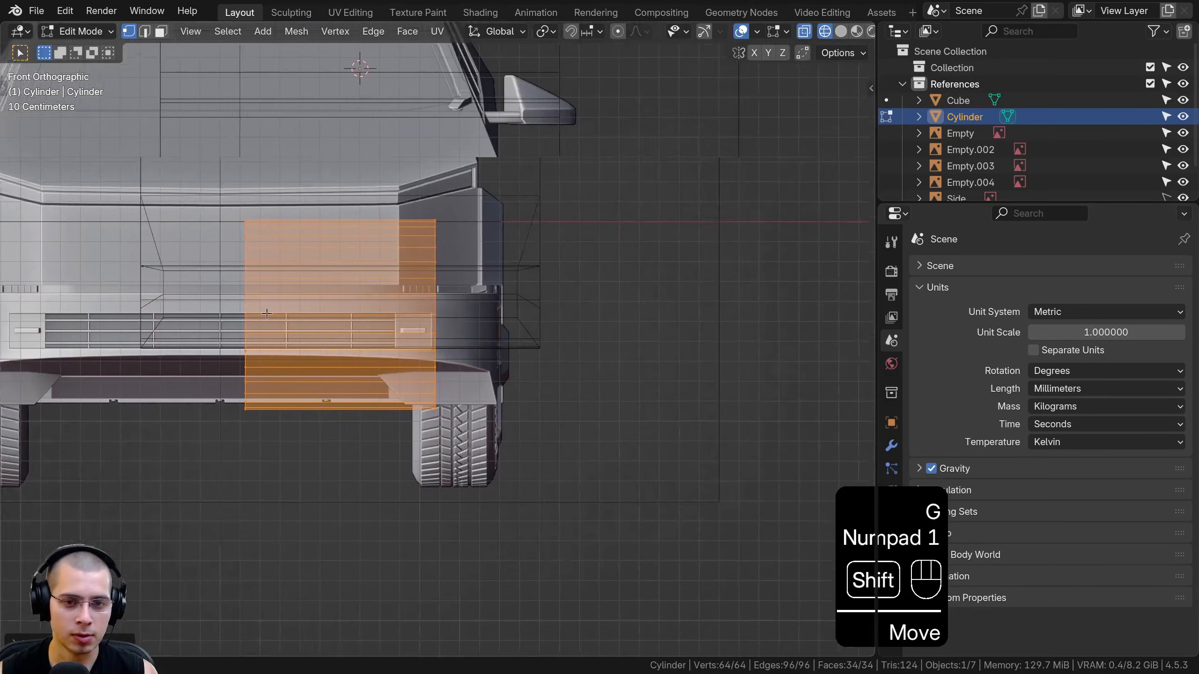
{"action": "scroll", "coordinate": [472, 284], "scroll_direction": "up", "scroll_amount": 2}
{"action": "key", "text": "s"}
{"action": "left_click", "coordinate": [402, 306]}
{"action": "key", "text": "g"}
{"action": "left_click", "coordinate": [530, 305]}
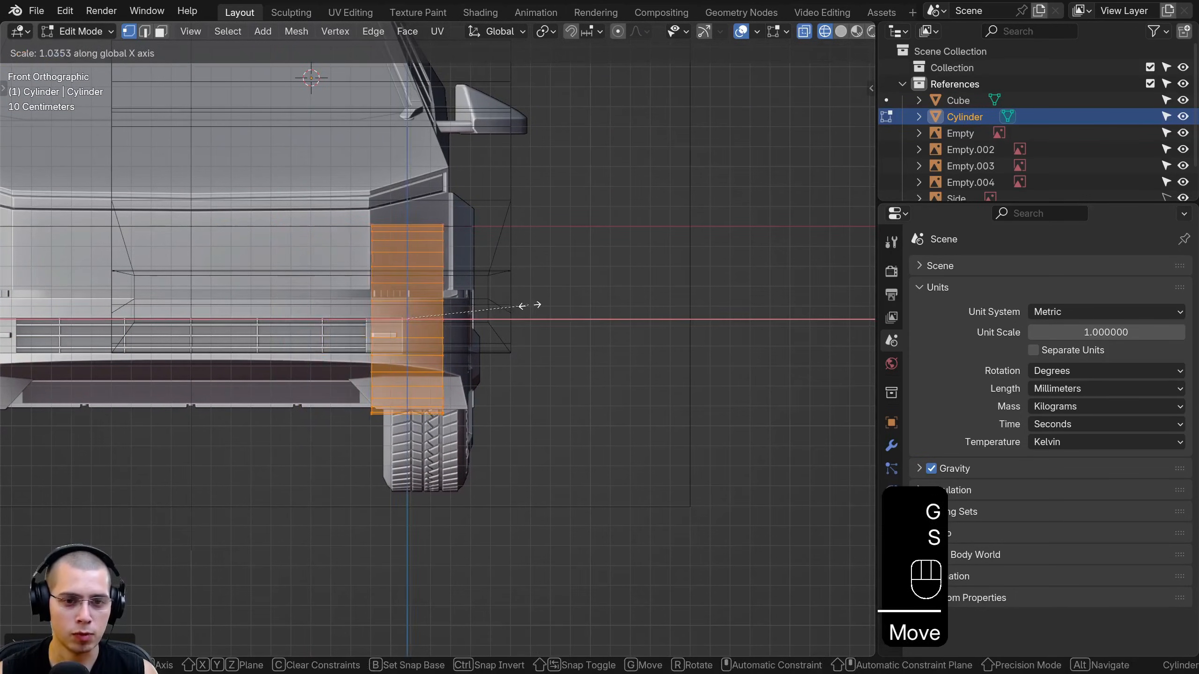
{"action": "key", "text": "s"}
{"action": "left_click", "coordinate": [554, 302]}
{"action": "key", "text": "g"}
{"action": "left_click", "coordinate": [566, 303]}
- Add a Mirror modifier on the X axis to the cylinder, adjust its mesh position over the tyre, and return to Object Mode
{"action": "left_click", "coordinate": [892, 446]}
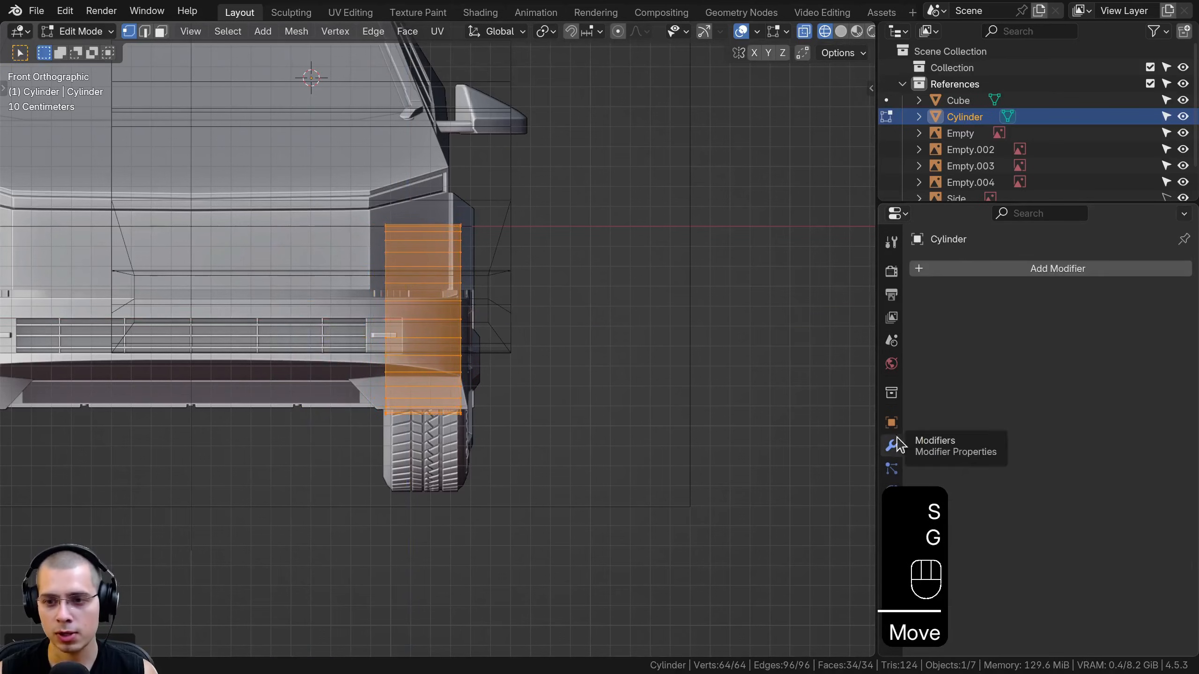
{"action": "left_click", "coordinate": [994, 268]}
{"action": "type", "text": "mir"}
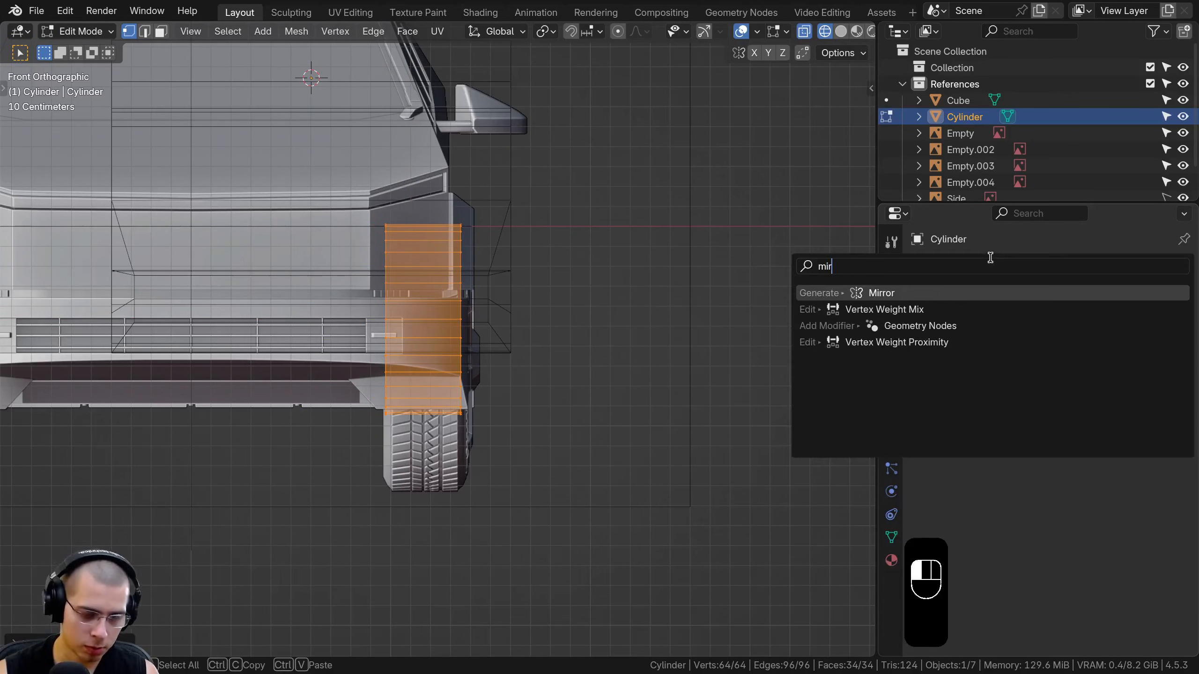
{"action": "left_click", "coordinate": [994, 267]}
{"action": "middle_click_drag", "start_coordinate": [520, 378], "coordinate": [508, 321], "text": "shift"}
{"action": "scroll", "coordinate": [559, 401], "scroll_direction": "down", "scroll_amount": 1}
{"action": "key", "text": "g"}
{"action": "left_click", "coordinate": [559, 401]}
{"action": "key", "text": "Tab"}
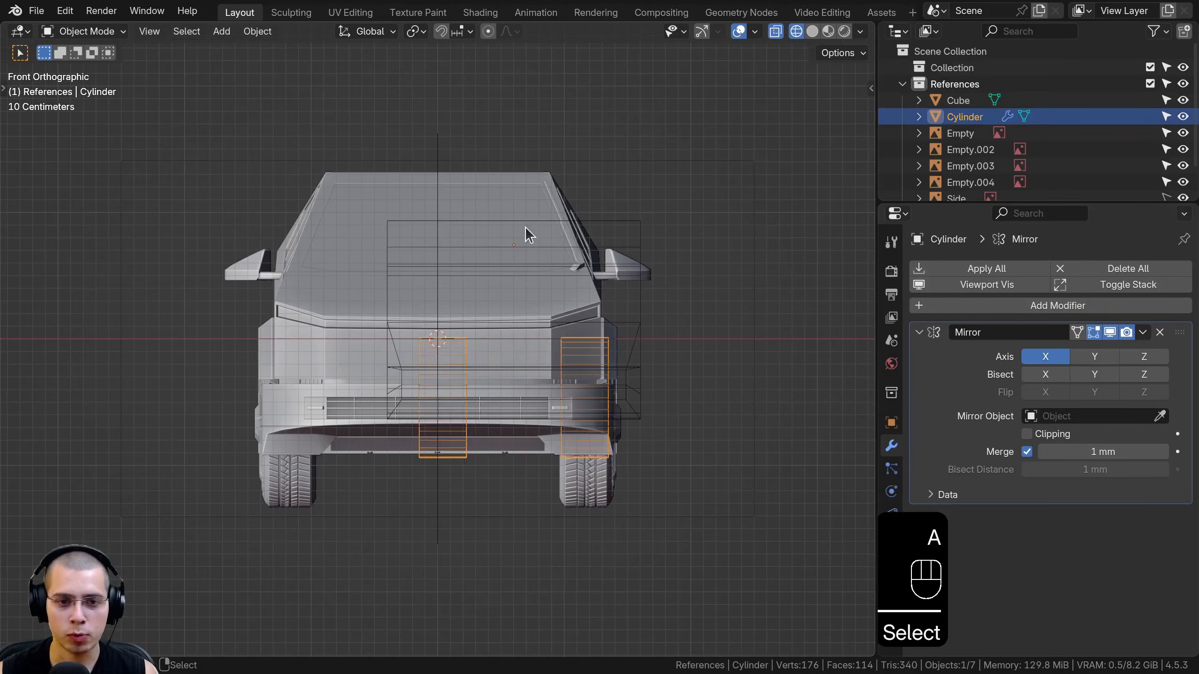
- Reset the 3D cursor to the world origin and set the cylinder's origin to the 3D cursor
{"action": "middle_click_drag", "start_coordinate": [528, 234], "coordinate": [532, 139]}
{"action": "key", "text": "shift+c"}
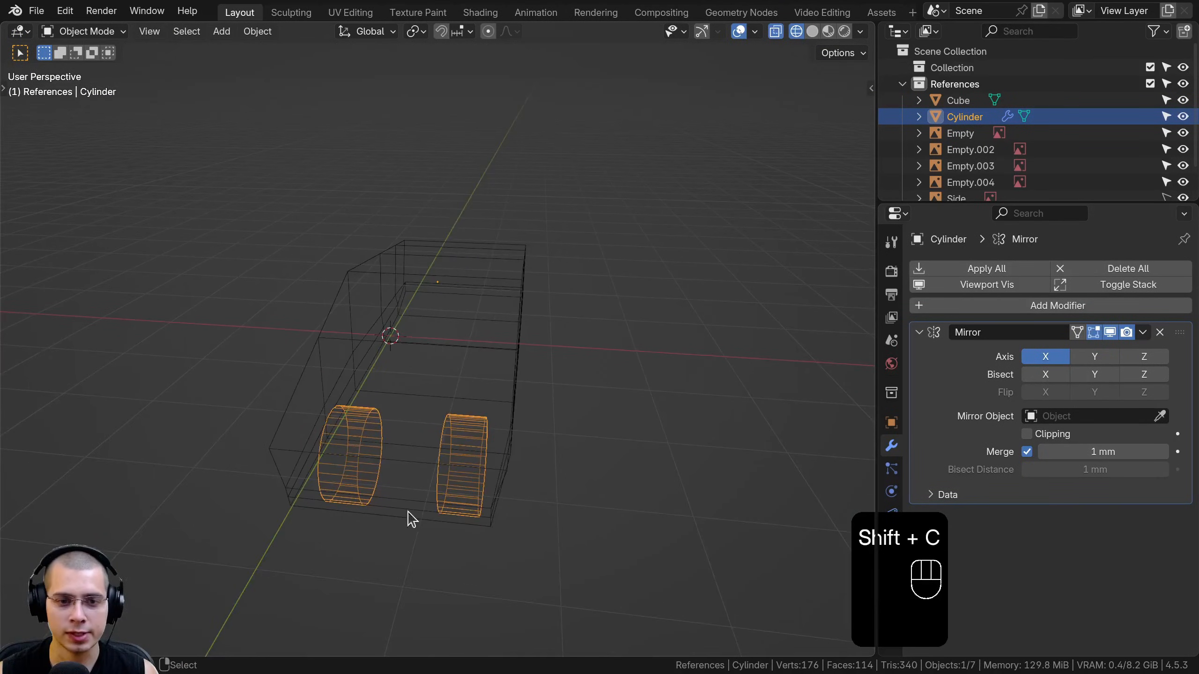
{"action": "key", "text": "shift+c"}
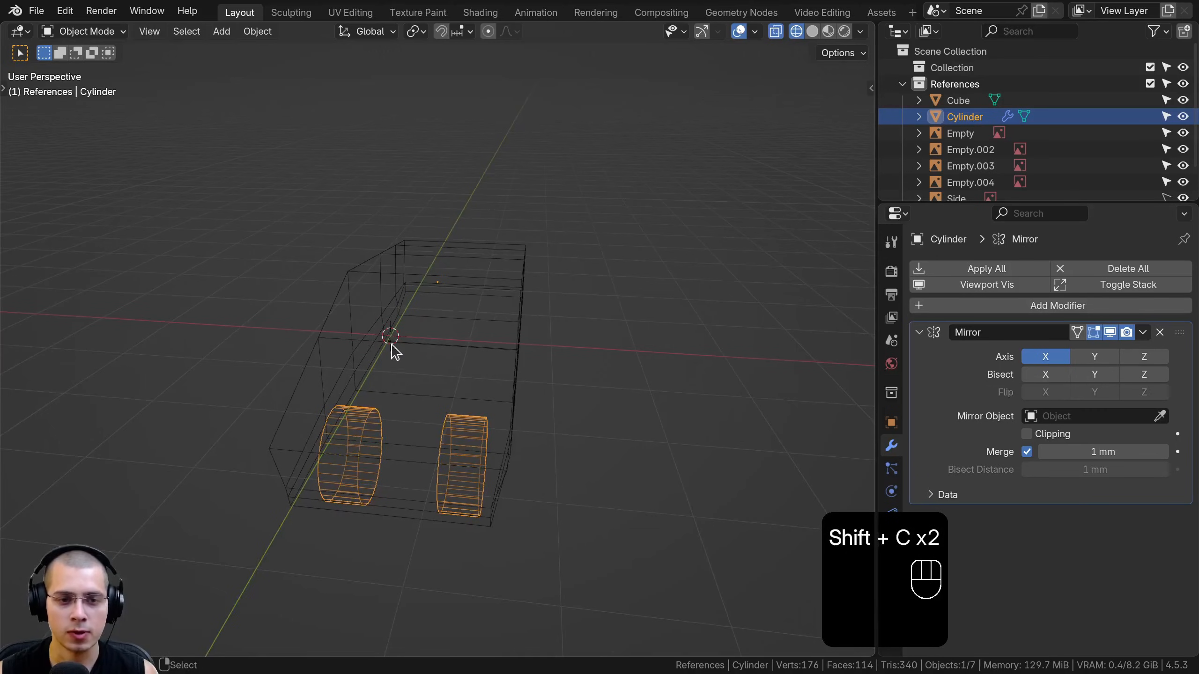
{"action": "middle_click_drag", "start_coordinate": [396, 352], "coordinate": [444, 390]}
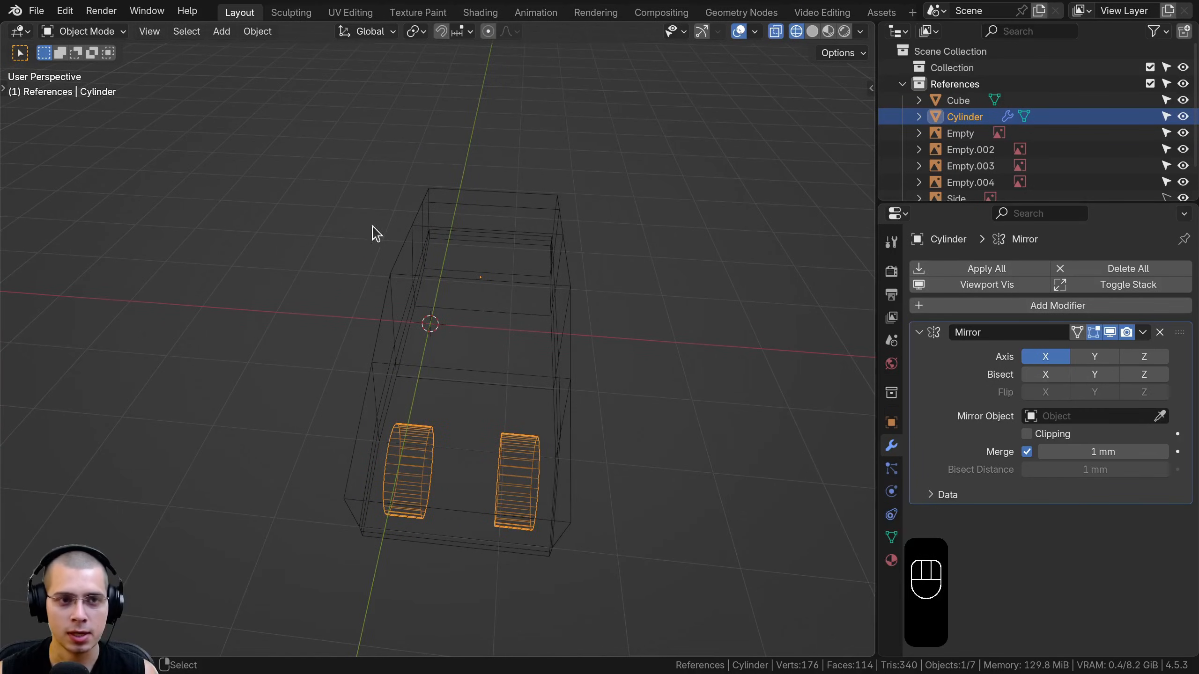
{"action": "left_click", "coordinate": [264, 33]}
{"action": "mouse_move", "coordinate": [298, 68]}
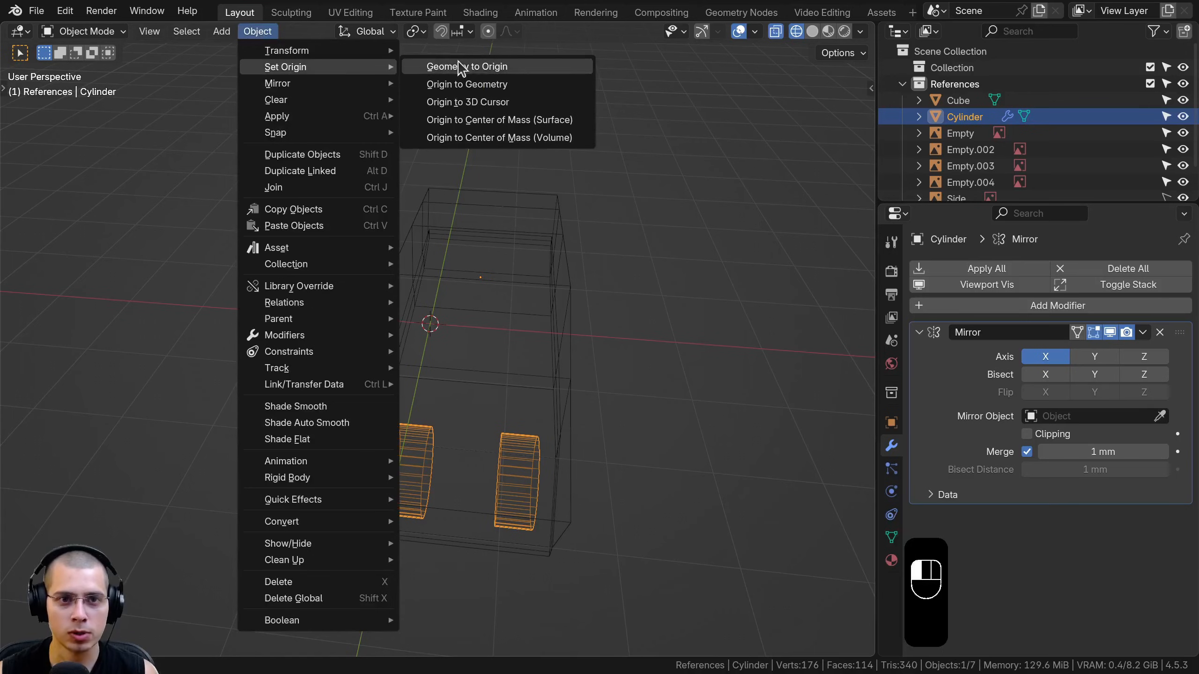
{"action": "left_click", "coordinate": [489, 103]}
{"action": "middle_click_drag", "start_coordinate": [405, 378], "coordinate": [396, 321], "text": "shift"}
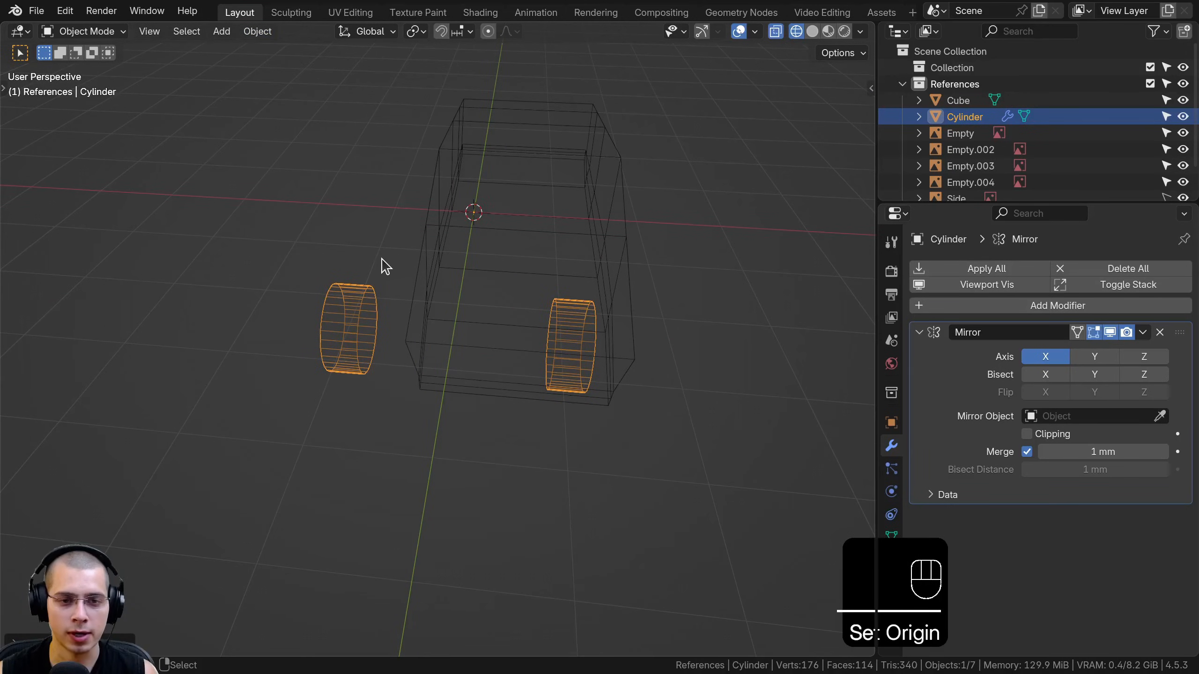
- Select the truck body mesh and clear its location so it is centred on the world origin
{"action": "key", "text": "KP_1"}
{"action": "middle_click_drag", "start_coordinate": [445, 249], "coordinate": [680, 205], "text": "shift"}
{"action": "left_click", "coordinate": [413, 311]}
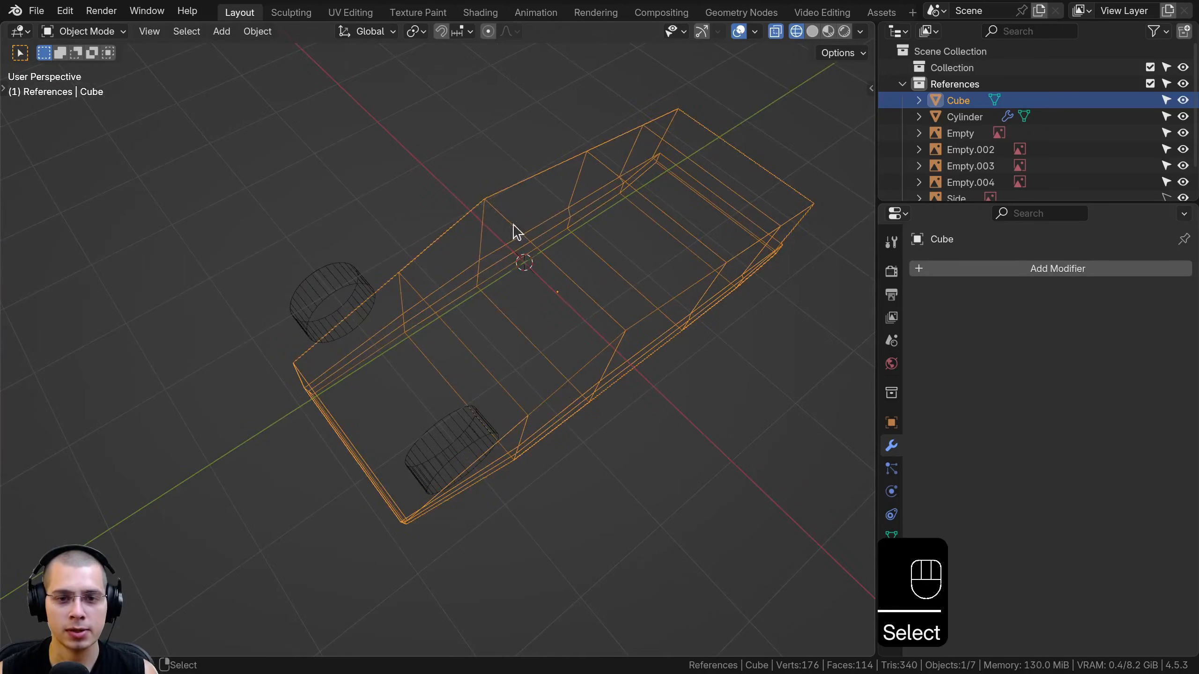
{"action": "middle_click_drag", "start_coordinate": [517, 232], "coordinate": [643, 265]}
{"action": "key", "text": "alt+g"}
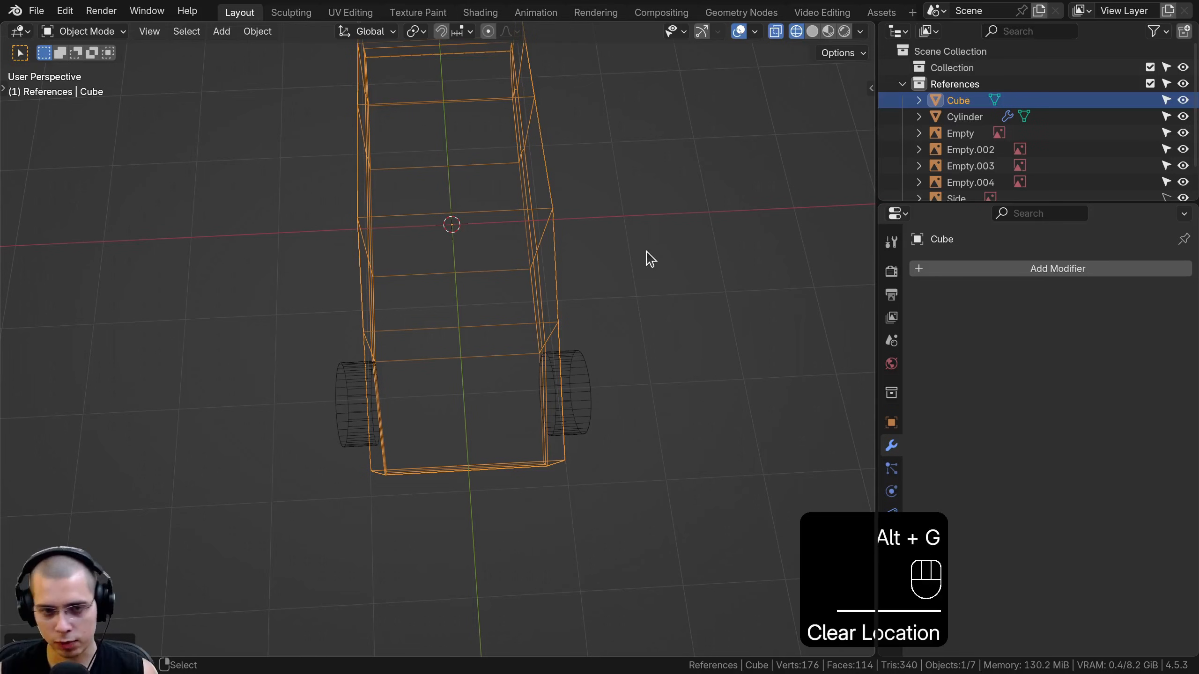
- Move the entire body mesh in Edit Mode to realign it with the truck in the side reference
{"action": "key", "text": "KP_3"}
{"action": "scroll", "coordinate": [644, 255], "scroll_direction": "up", "scroll_amount": 3}
{"action": "scroll", "coordinate": [610, 278], "scroll_direction": "down", "scroll_amount": 1}
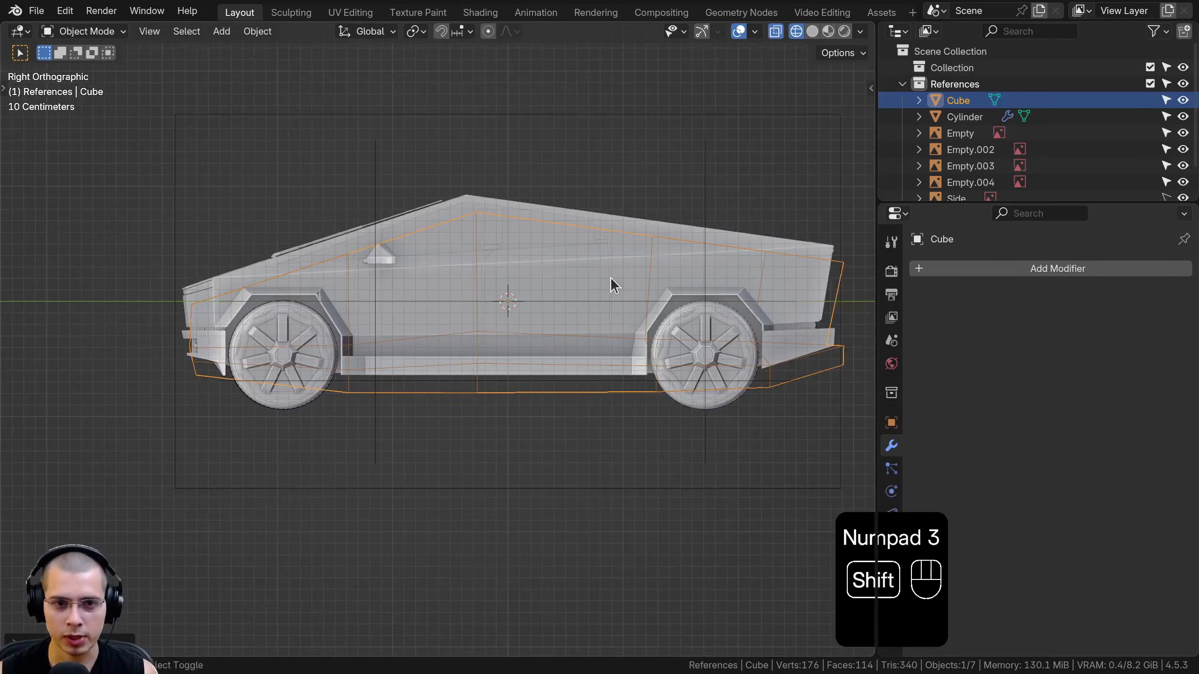
{"action": "middle_click_drag", "start_coordinate": [610, 277], "coordinate": [598, 276], "text": "shift"}
{"action": "key", "text": "Tab"}
{"action": "key", "text": "a"}
{"action": "key", "text": "a"}
{"action": "key", "text": "g"}
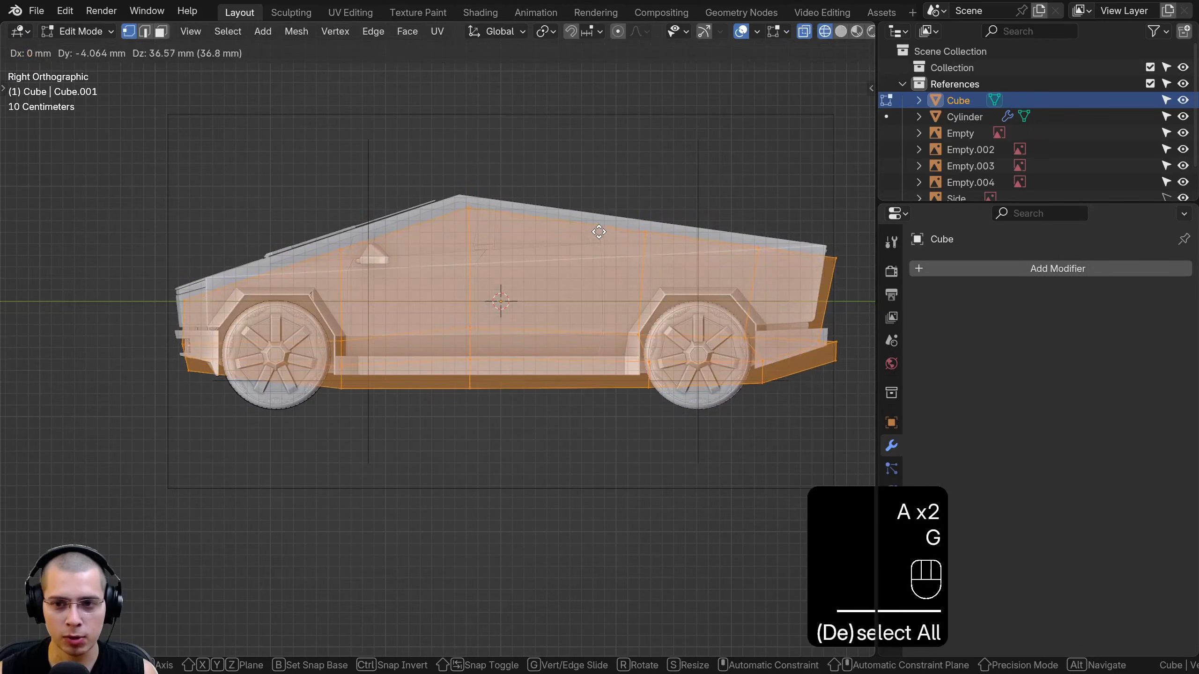
{"action": "left_click", "coordinate": [572, 236]}
- Move the body's front-end vertices to fit the nose outline in the side reference
{"action": "middle_click_drag", "start_coordinate": [85, 249], "coordinate": [333, 219], "text": "shift"}
{"action": "left_click_drag", "start_coordinate": [332, 220], "coordinate": [453, 352]}
{"action": "key", "text": "g"}
{"action": "key", "text": "z"}
{"action": "left_click", "coordinate": [451, 359]}
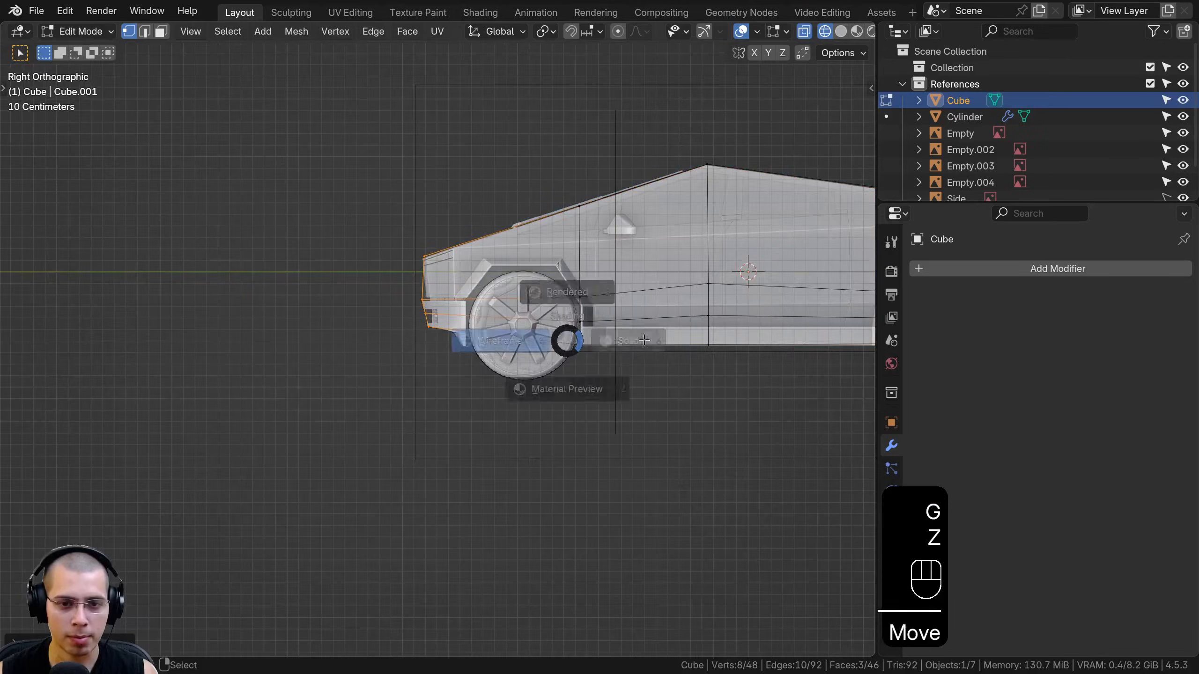
- In the front wireframe view, flatten the body's negative X side vertices along X into one vertical plane
{"action": "middle_click_drag", "start_coordinate": [451, 358], "coordinate": [645, 375]}
{"action": "key", "text": "KP_1"}
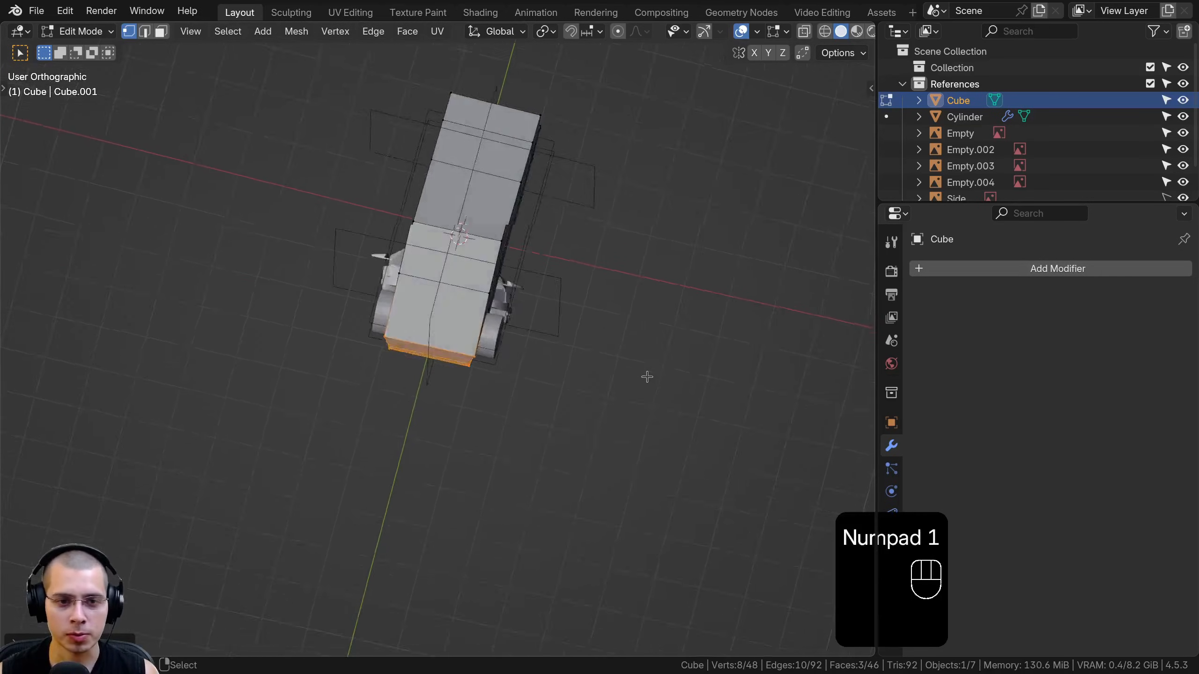
{"action": "key", "text": "z"}
{"action": "left_click", "coordinate": [639, 393]}
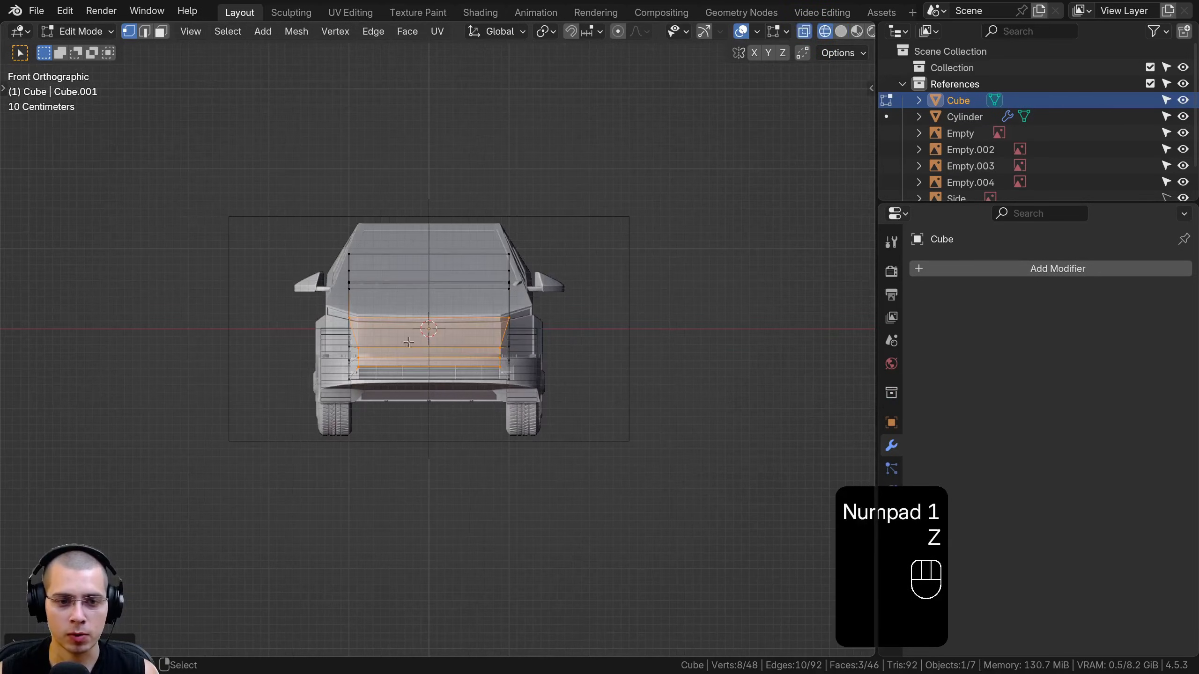
{"action": "key", "text": "a"}
{"action": "mouse_move", "coordinate": [407, 143]}
{"action": "left_mouse_down"}
{"action": "mouse_move", "coordinate": [151, 628]}
{"action": "mouse_move", "coordinate": [256, 420]}
{"action": "left_mouse_up"}
{"action": "scroll", "coordinate": [722, 321], "scroll_direction": "up", "scroll_amount": 3}
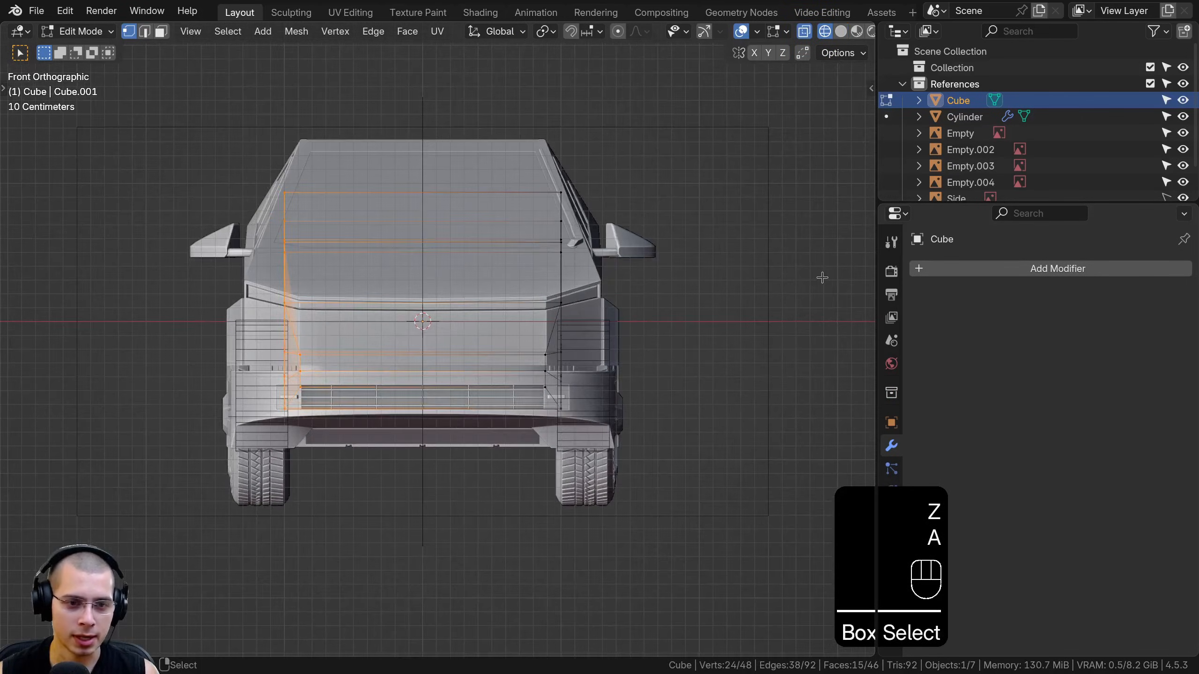
{"action": "key", "text": "s"}
{"action": "key", "text": "x"}
{"action": "left_click", "coordinate": [655, 294]}
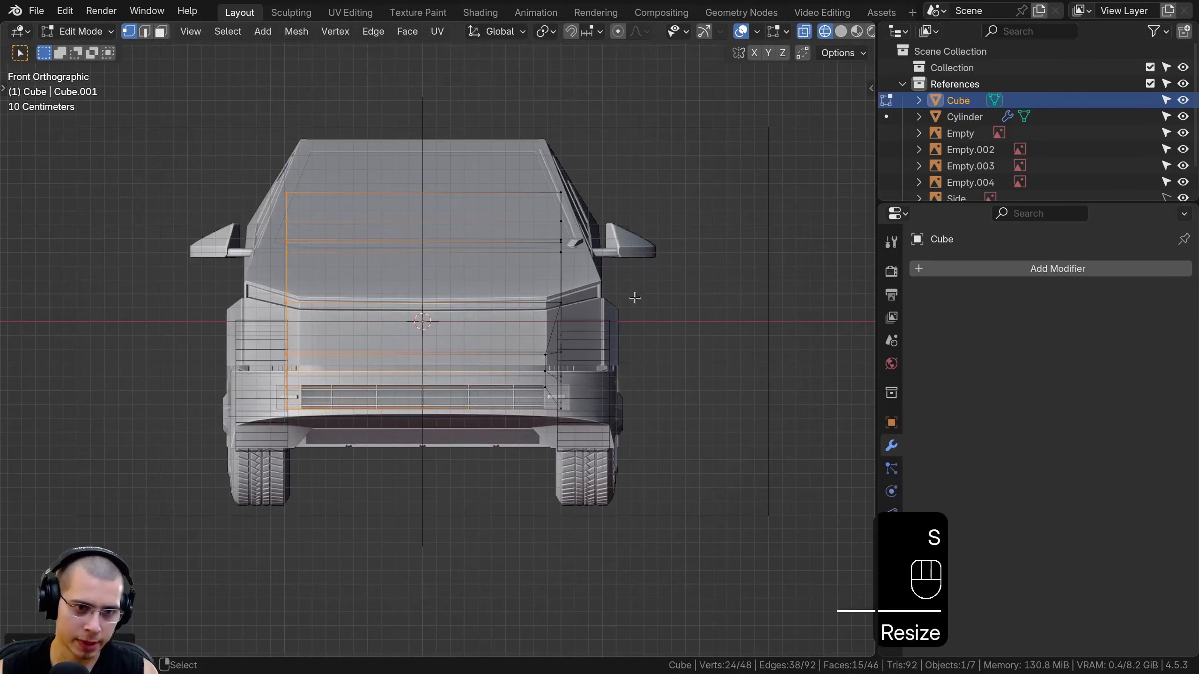
- Flatten the body's positive X side vertices along X into one vertical plane
{"action": "key", "text": "a"}
{"action": "left_click_drag", "start_coordinate": [613, 480], "coordinate": [614, 479]}
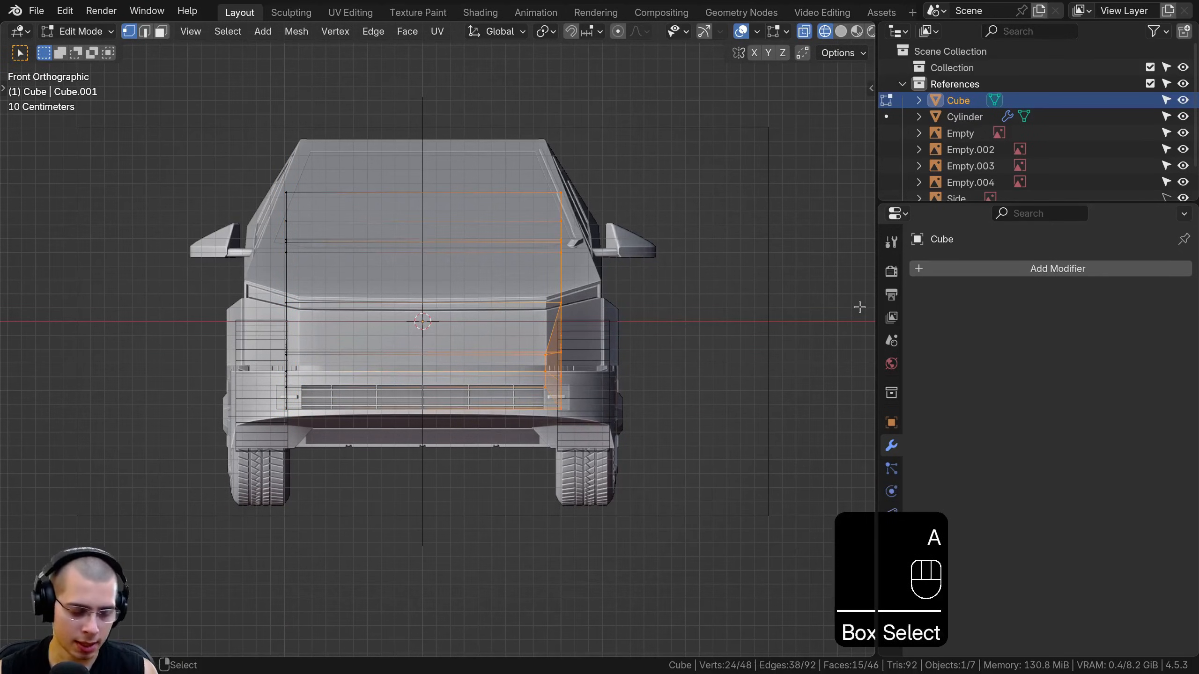
{"action": "key", "text": "s"}
{"action": "left_click", "coordinate": [819, 302]}
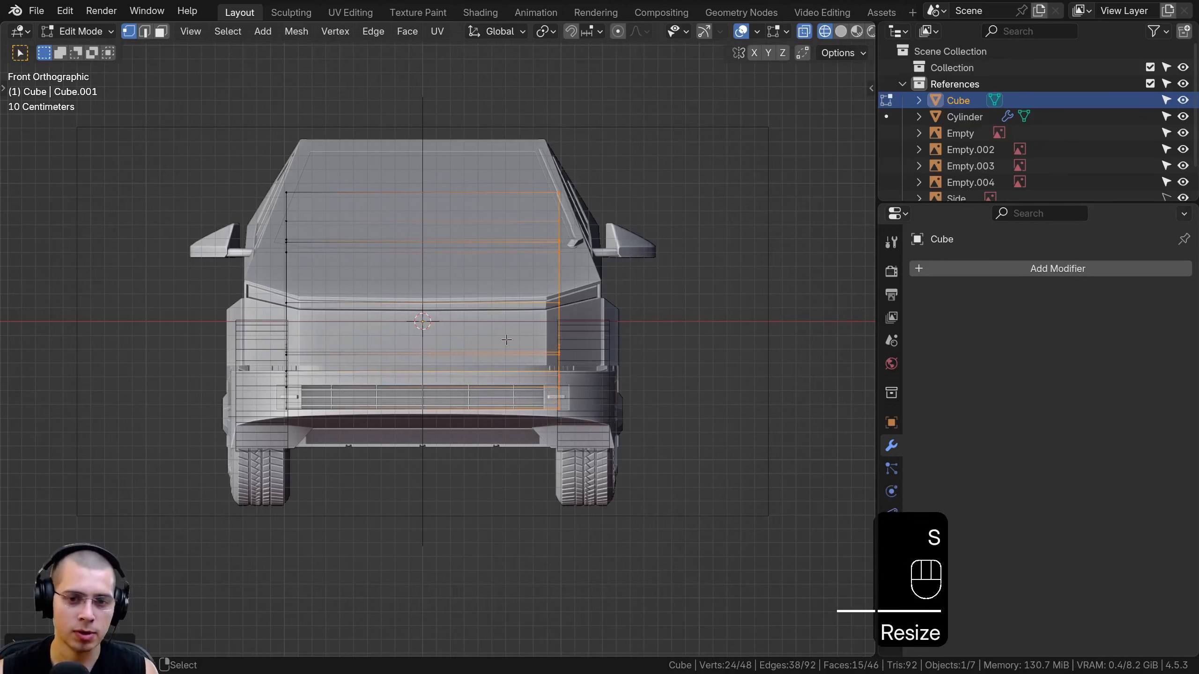
{"action": "key", "text": "z"}
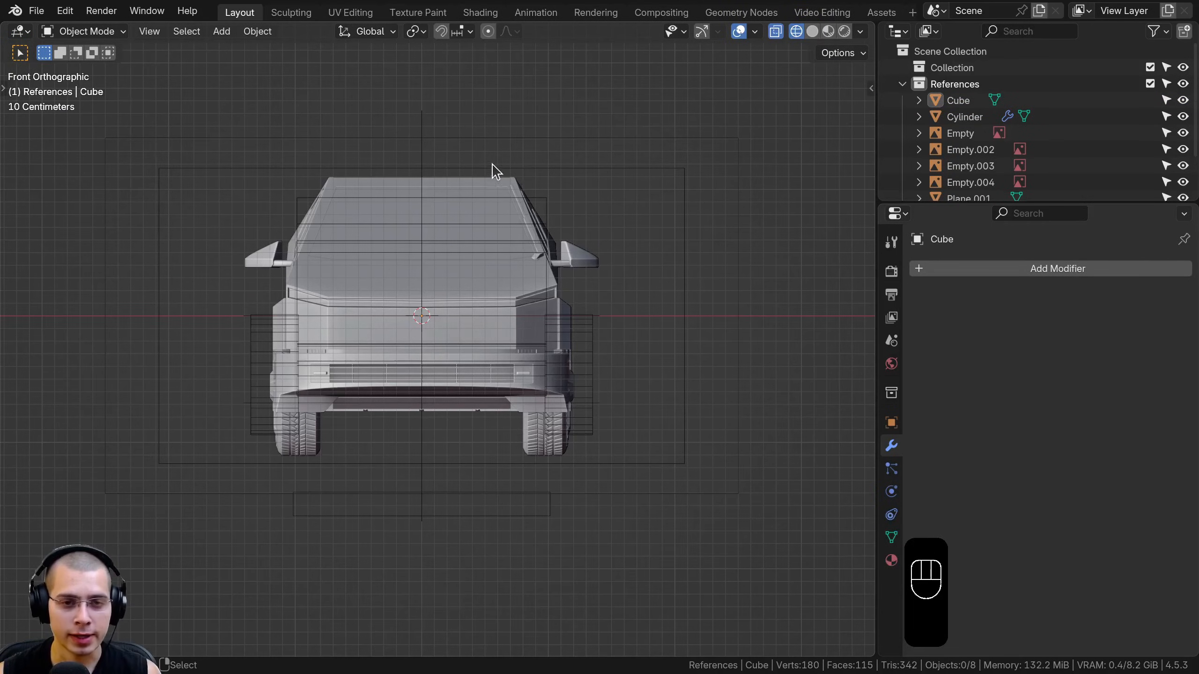
- Select the front reference image and scale it down towards the height of the body and wheel meshes
{"action": "left_click", "coordinate": [492, 164]}
{"action": "middle_click_drag", "start_coordinate": [269, 184], "coordinate": [272, 215], "text": "shift"}
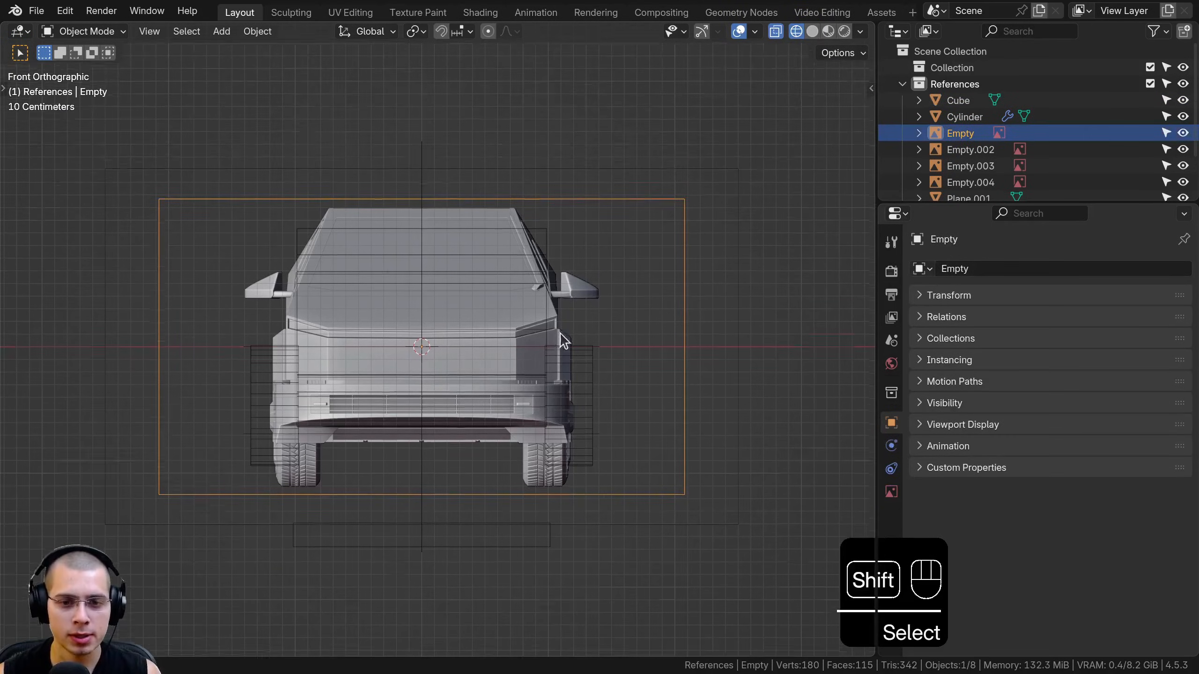
{"action": "scroll", "coordinate": [559, 321], "scroll_direction": "up", "scroll_amount": 2}
{"action": "middle_click_drag", "start_coordinate": [478, 307], "coordinate": [545, 357], "text": "shift"}
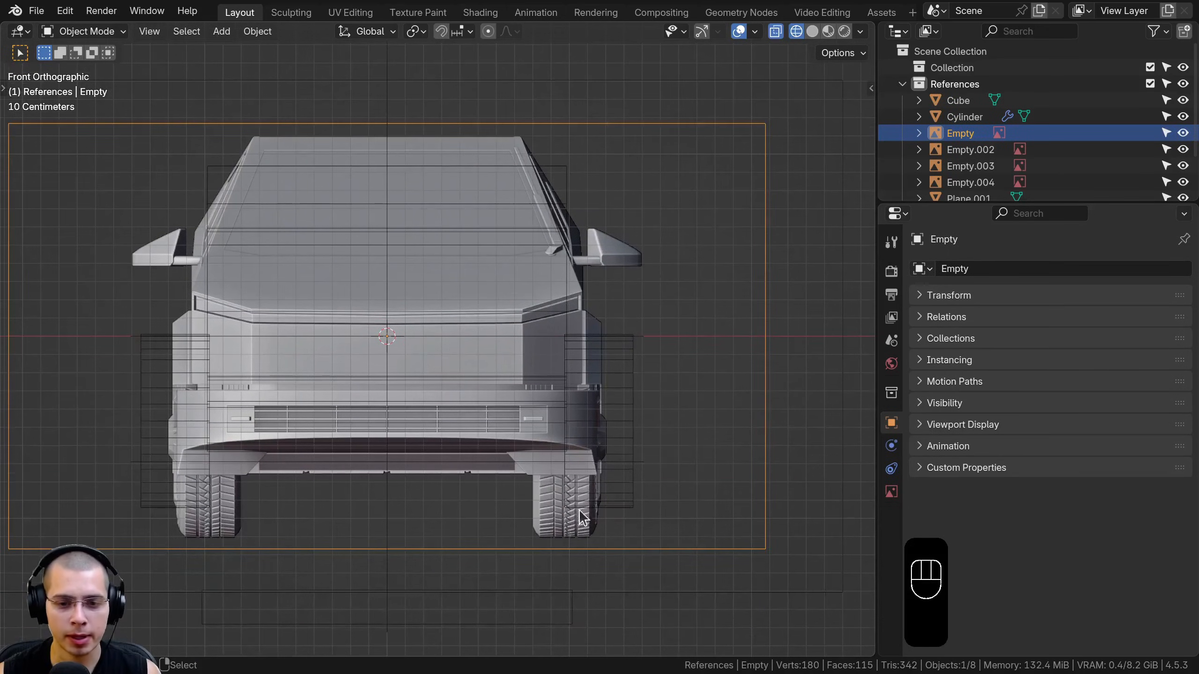
{"action": "key", "text": "KP_3"}
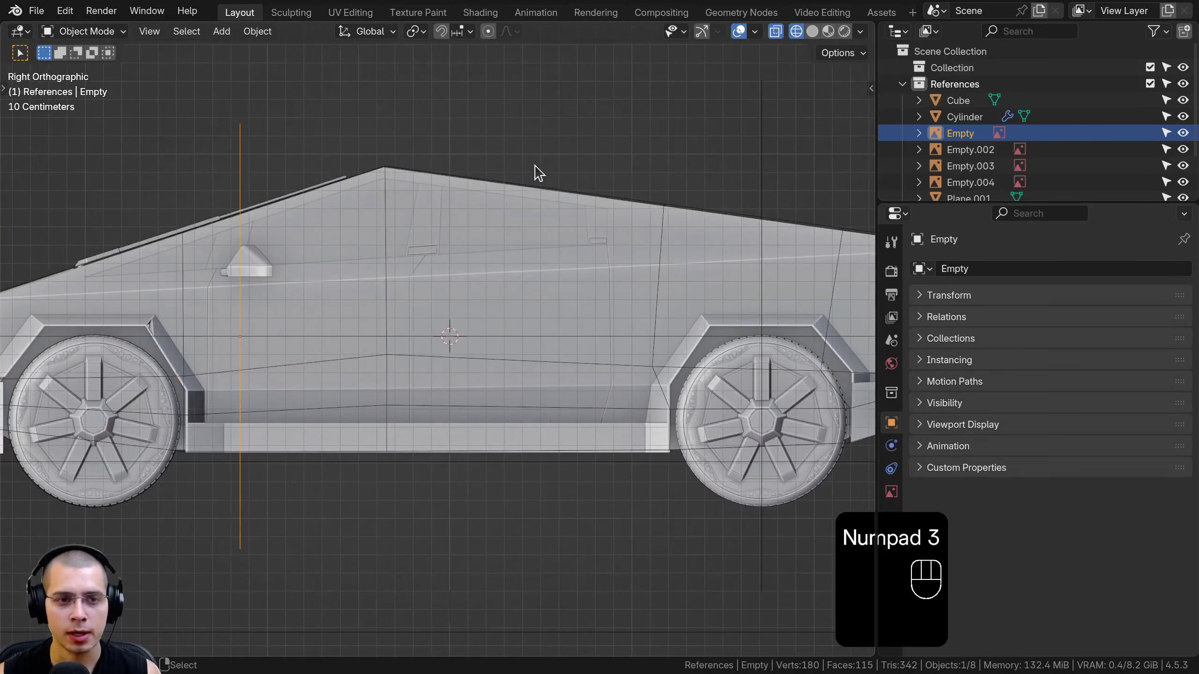
{"action": "key", "text": "KP_1"}
{"action": "key", "text": "s"}
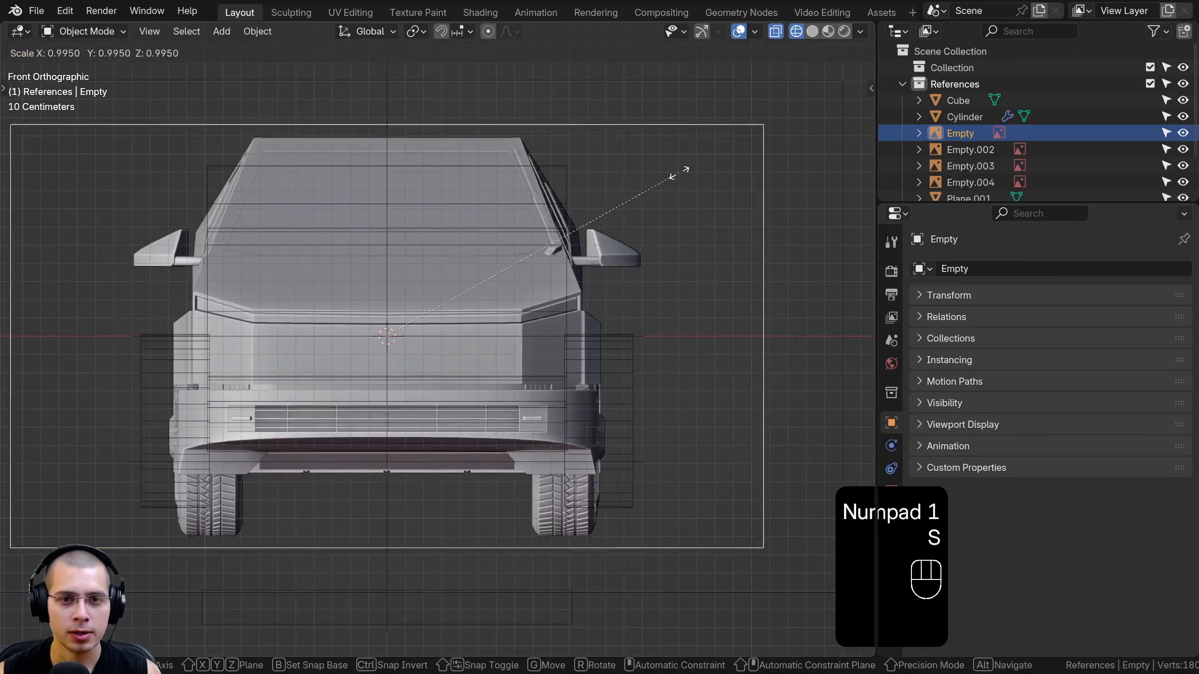
{"action": "left_click", "coordinate": [642, 184]}
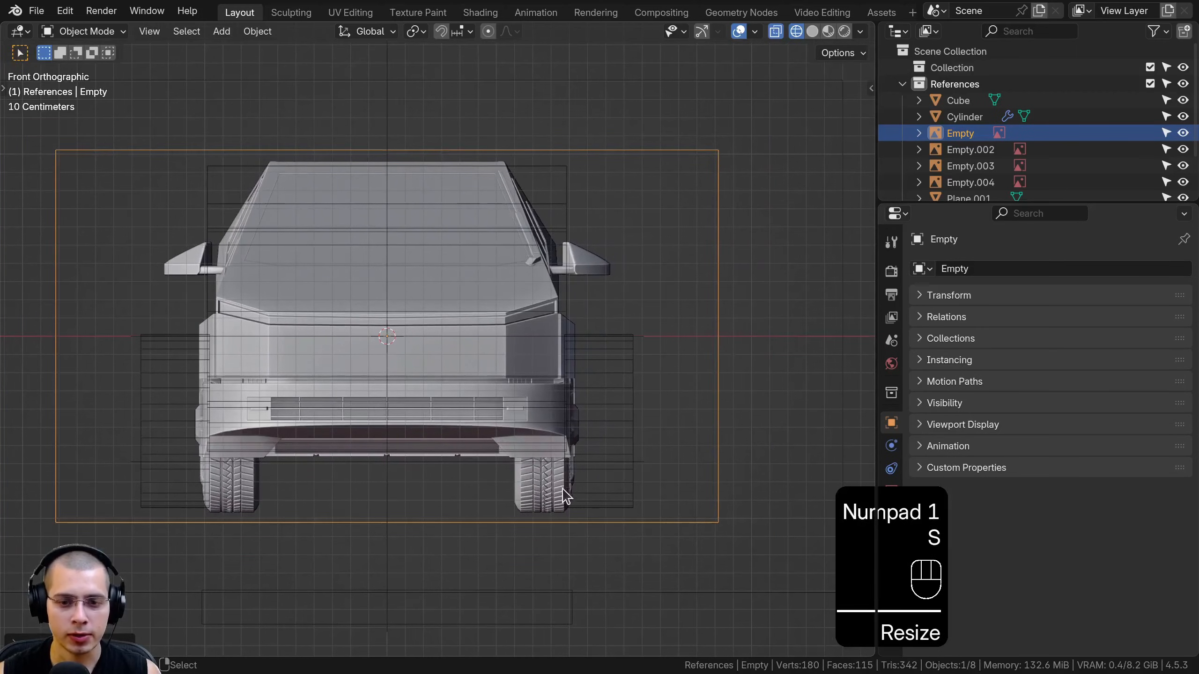
- Refine the front reference's scale and position to line up its roof and tyres with the meshes, then deselect everything and recentre the 3D cursor
{"action": "left_click", "coordinate": [605, 374]}
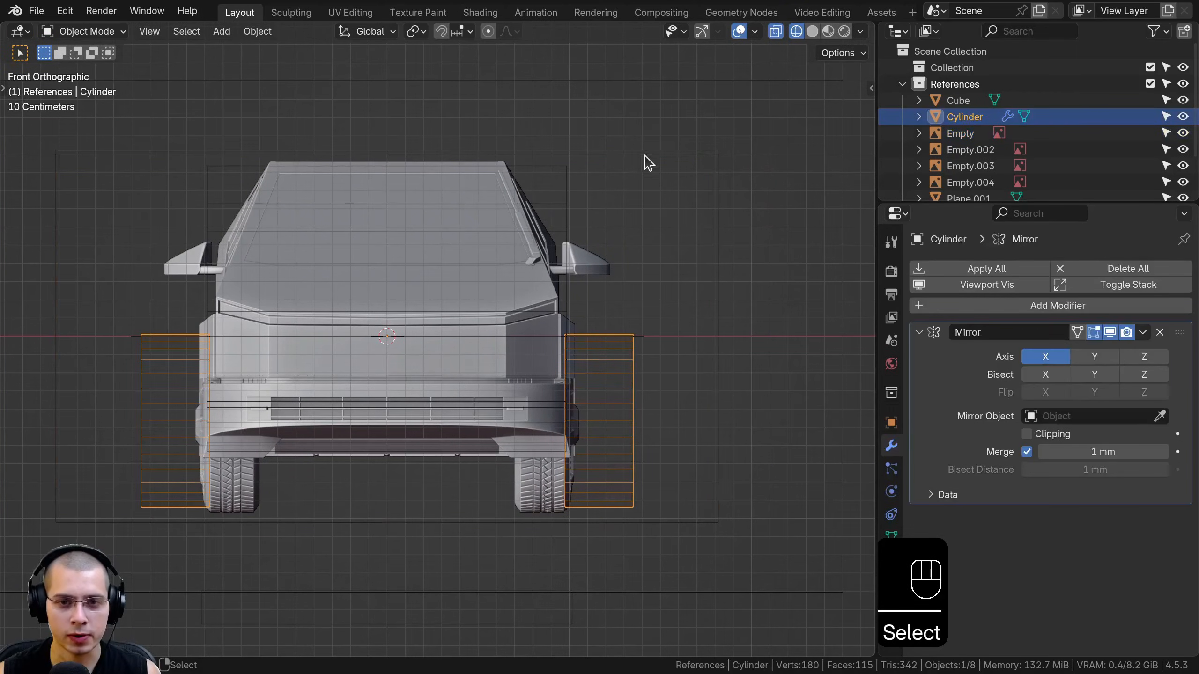
{"action": "left_click", "coordinate": [548, 156]}
{"action": "key", "text": "s"}
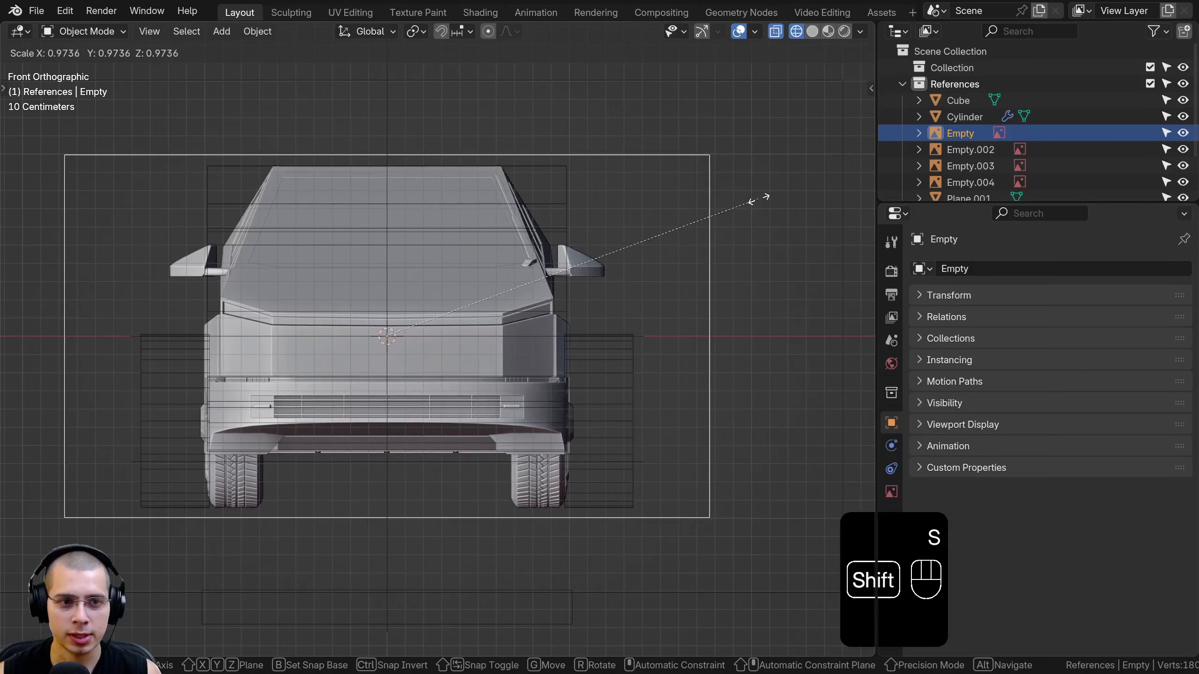
{"action": "left_click", "coordinate": [763, 193]}
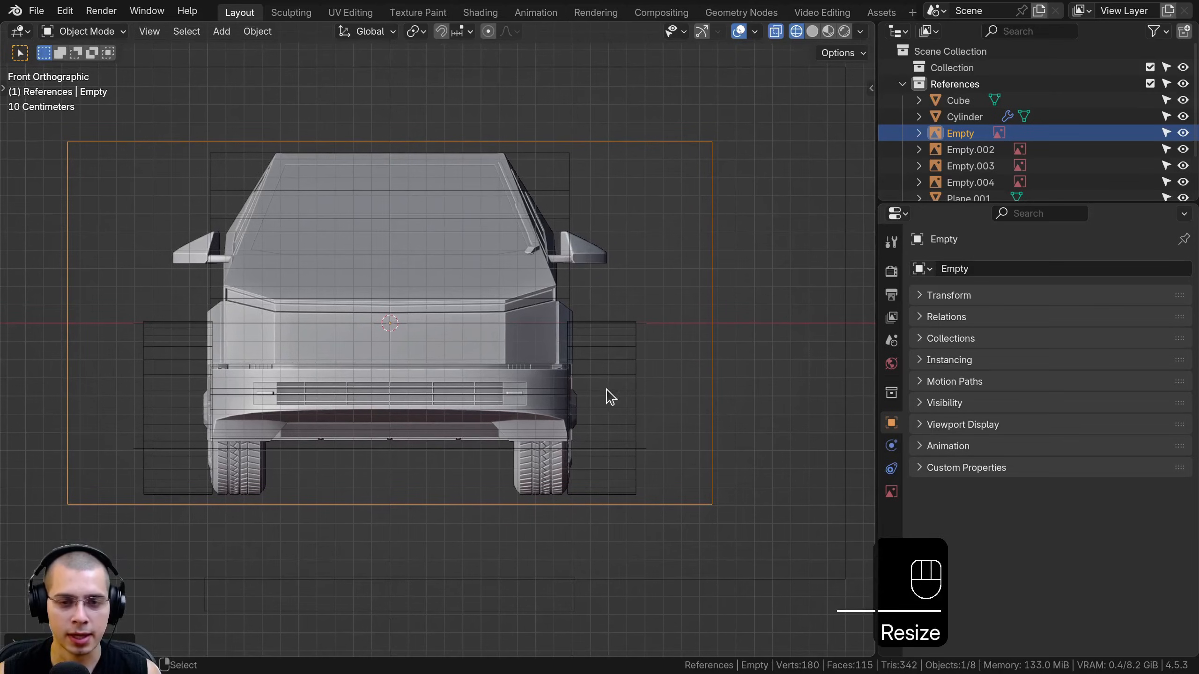
{"action": "key", "text": "g"}
{"action": "left_click", "coordinate": [494, 215]}
{"action": "middle_click_drag", "start_coordinate": [399, 285], "coordinate": [406, 284], "text": "shift"}
{"action": "key", "text": "a"}
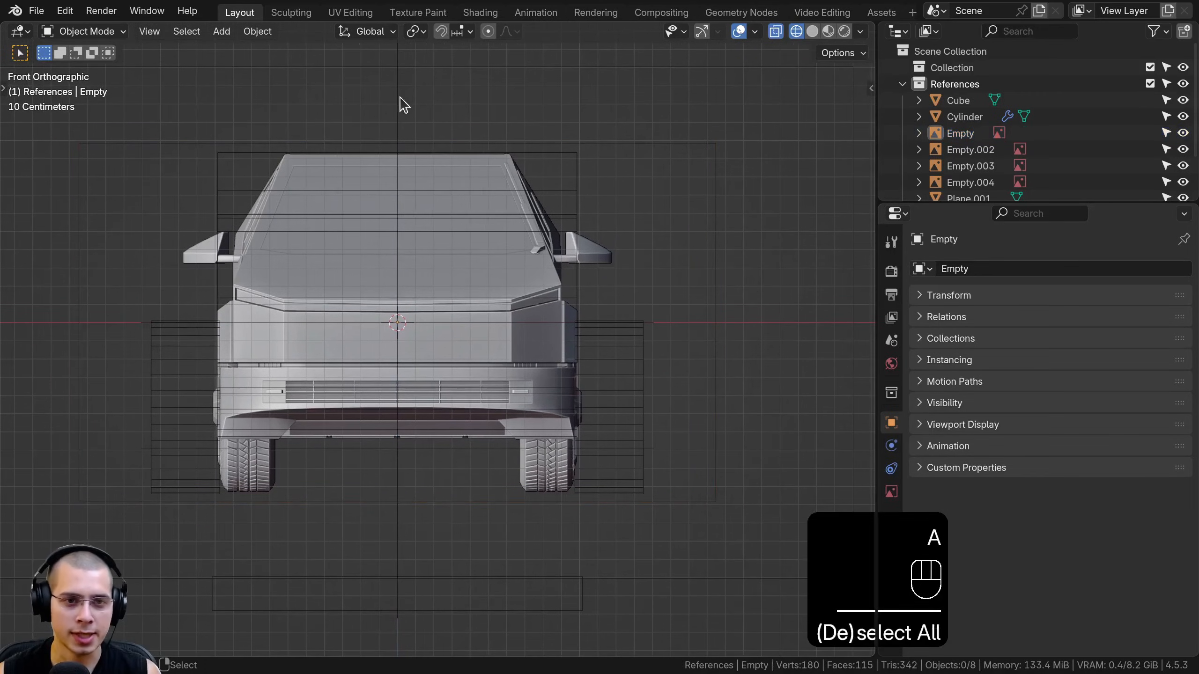
{"action": "key", "text": "shift+c"}
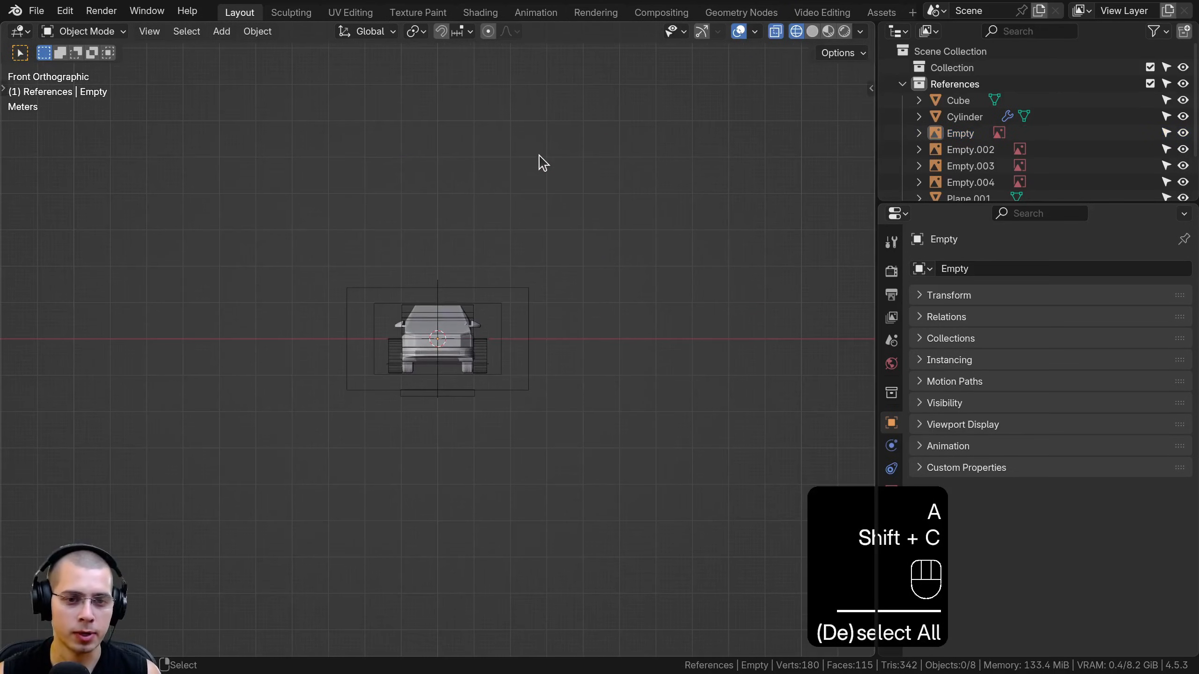
- Add a mesh plane at the origin and rotate its geometry 90° about X to face the front view
{"action": "key", "text": "shift+c"}
{"action": "scroll", "coordinate": [436, 184], "scroll_direction": "up", "scroll_amount": 6}
{"action": "scroll", "coordinate": [437, 184], "scroll_direction": "up", "scroll_amount": 2}
{"action": "key", "text": "shift+a"}
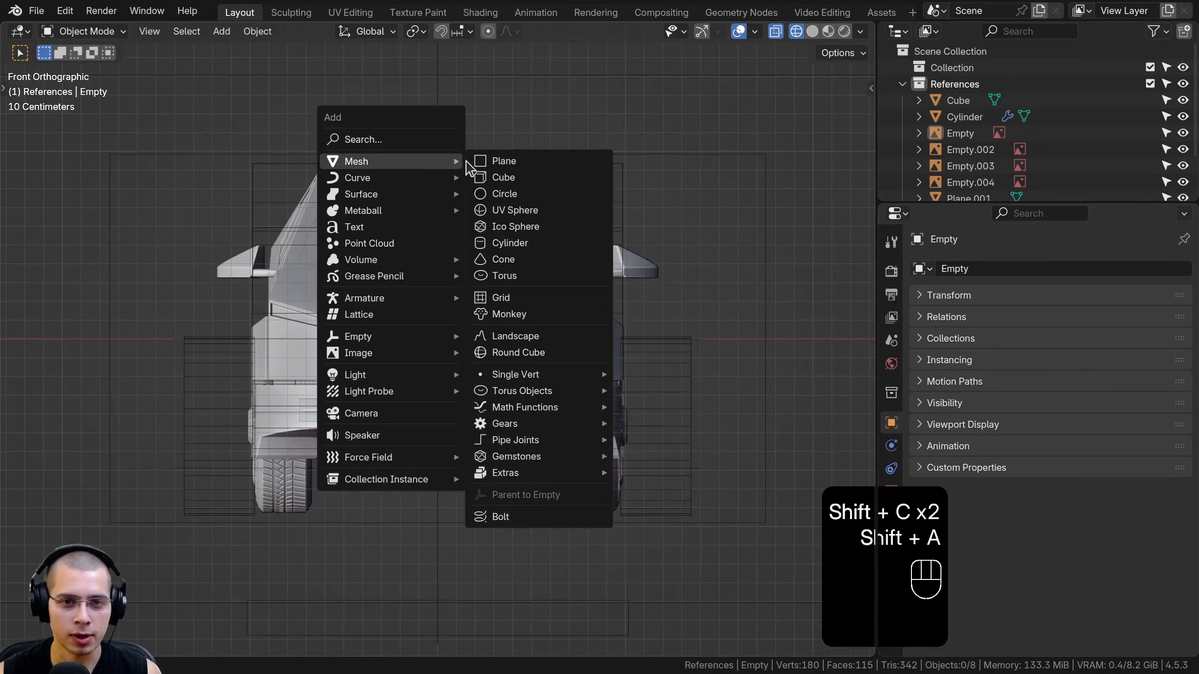
{"action": "left_click", "coordinate": [501, 161]}
{"action": "key", "text": "Tab"}
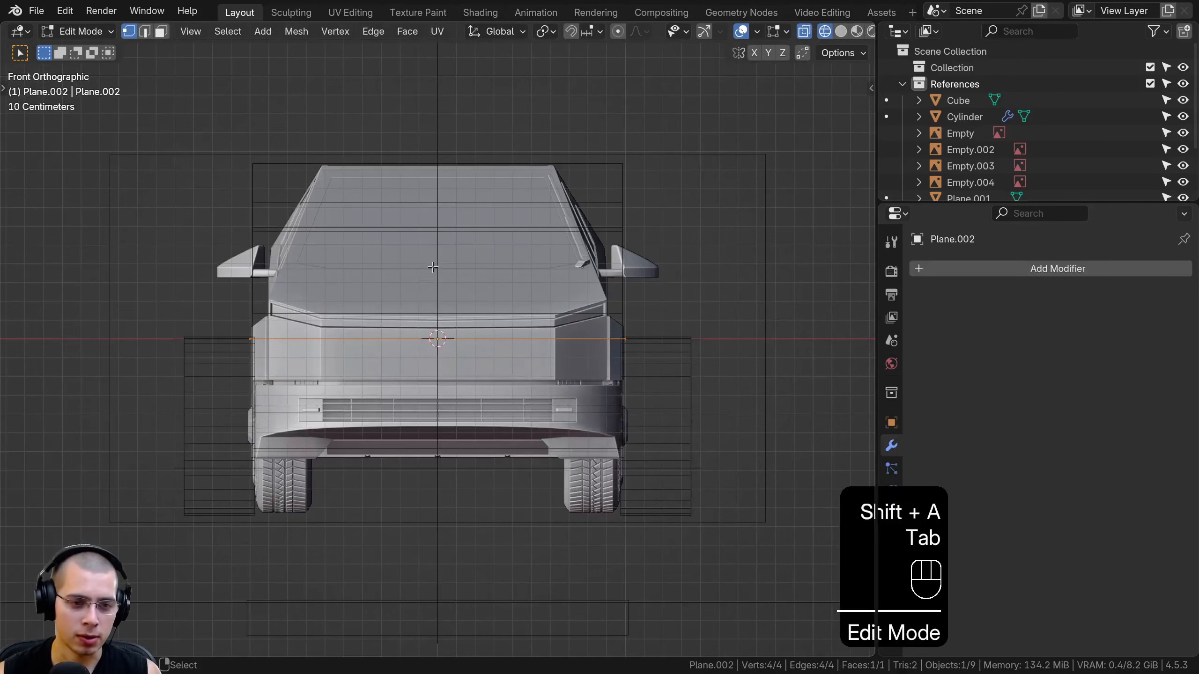
{"action": "type", "text": "rx90"}
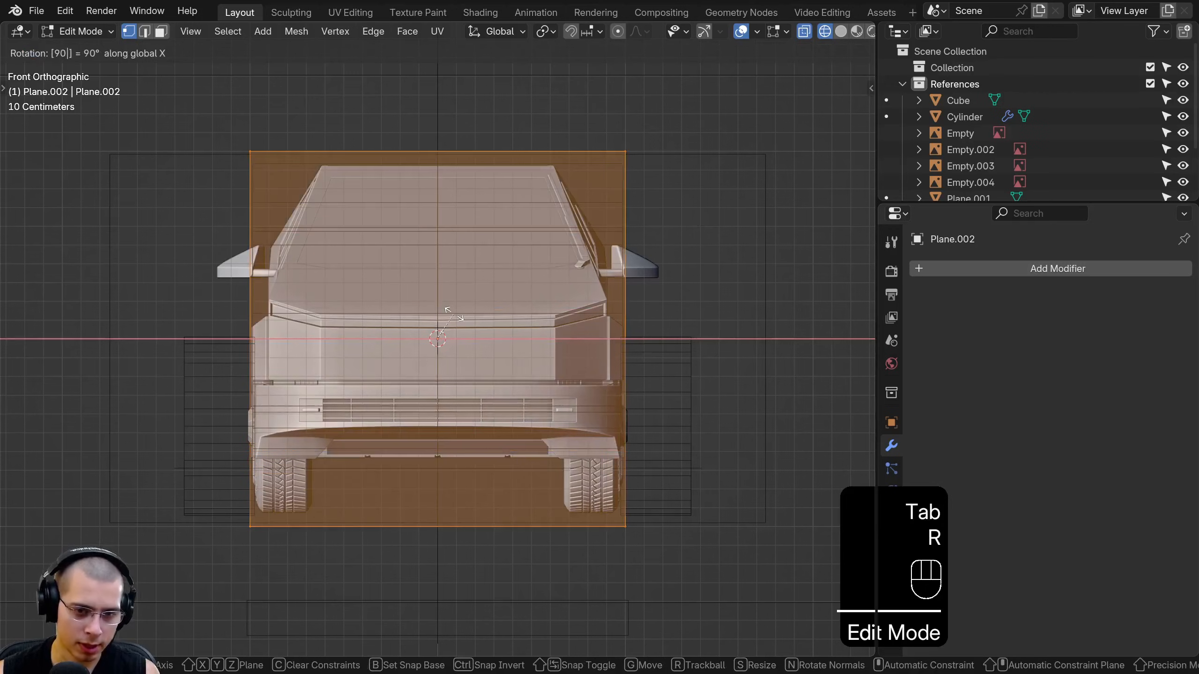
{"action": "left_click", "coordinate": [456, 239]}
- Flatten the plane along Z into a thin horizontal strip and scale it to roughly the truck body's width
{"action": "key", "text": "s"}
{"action": "key", "text": "z"}
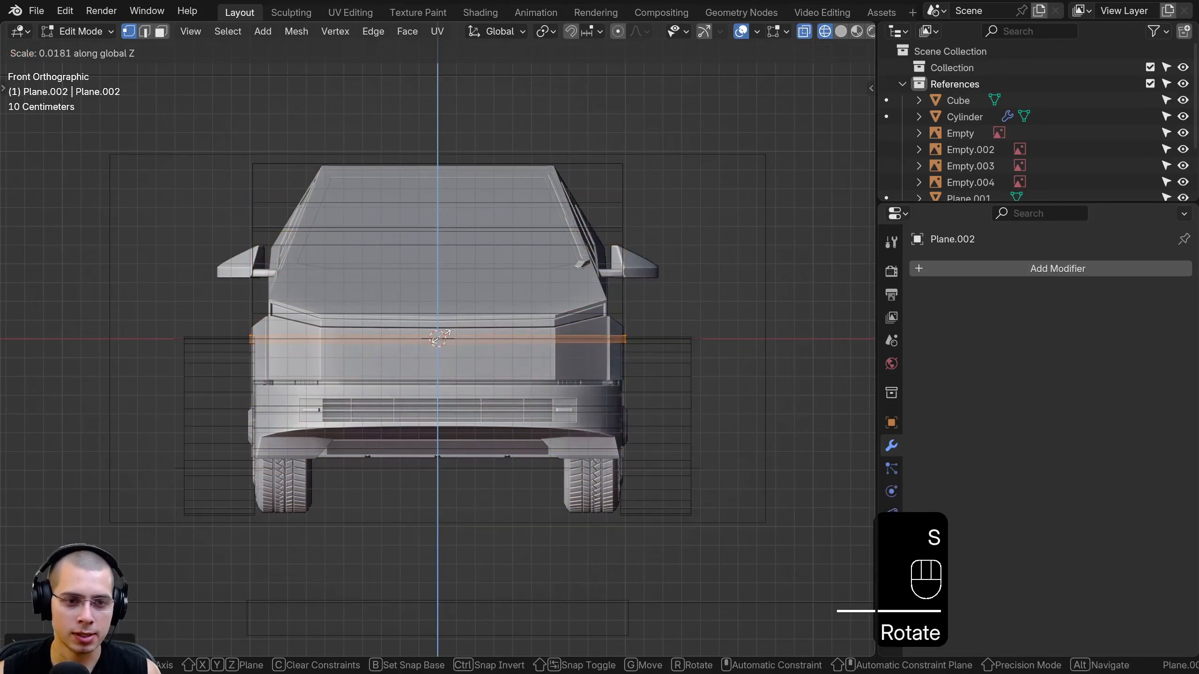
{"action": "left_click", "coordinate": [453, 326]}
{"action": "scroll", "coordinate": [814, 326], "scroll_direction": "up", "scroll_amount": 3}
{"action": "key", "text": "s"}
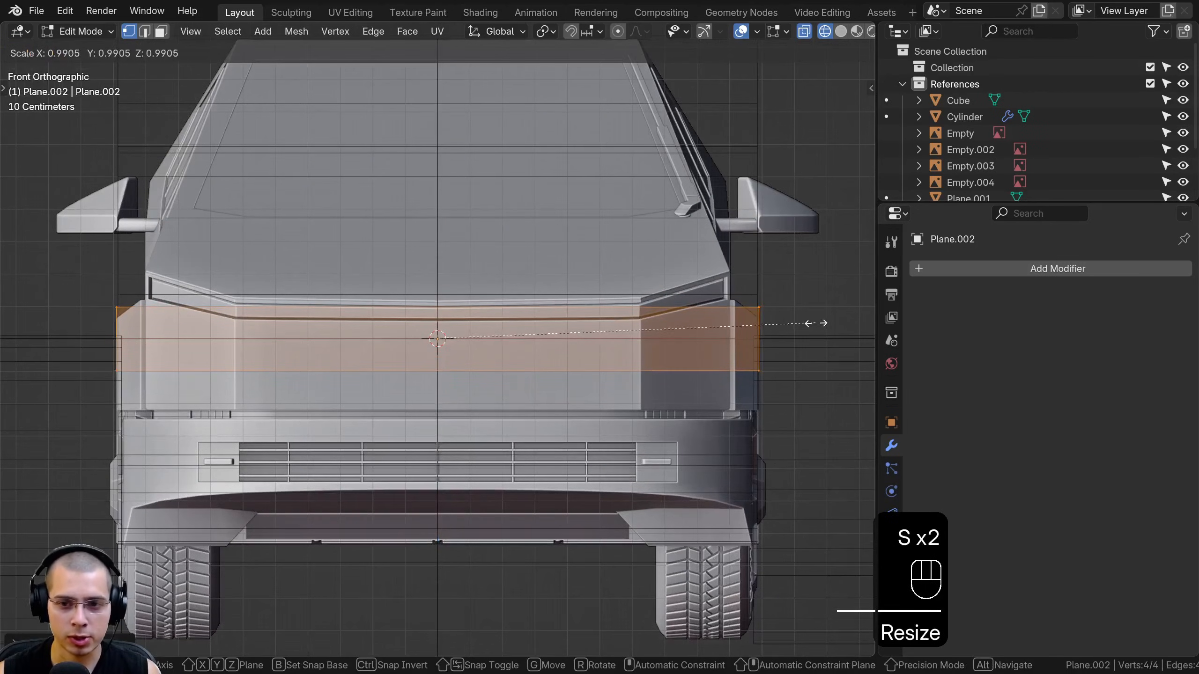
{"action": "key", "text": "s"}
{"action": "key", "text": "z"}
{"action": "left_click", "coordinate": [132, 316]}
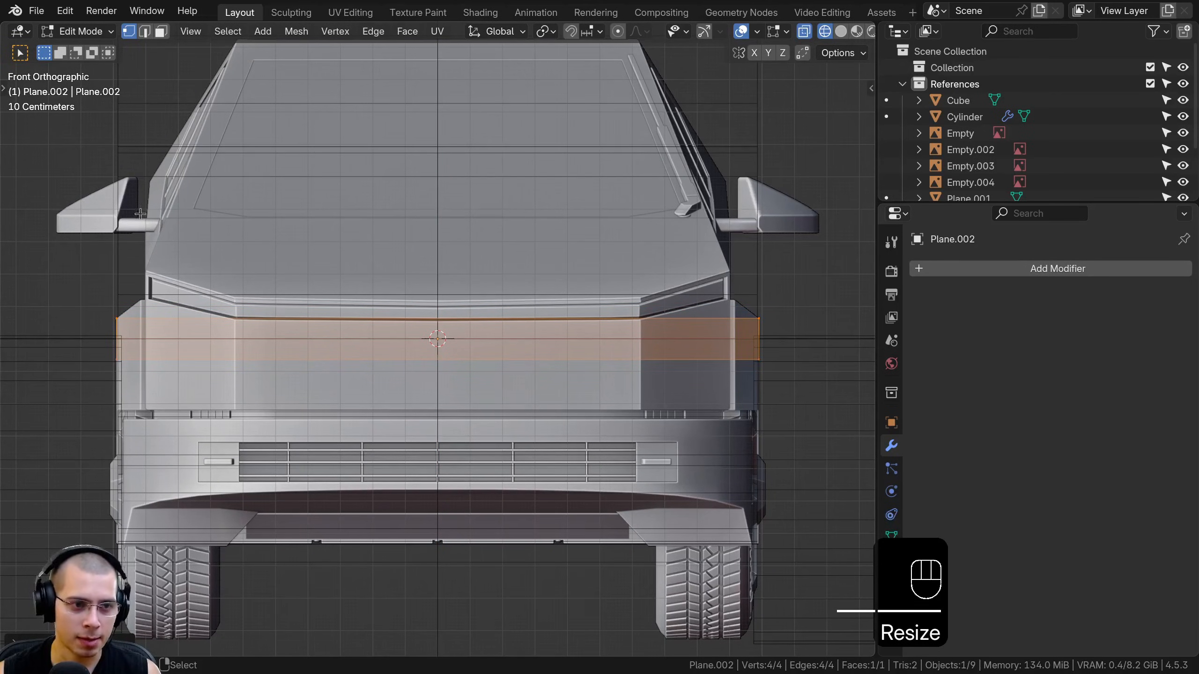
- Switch to the Cybertruck Owner's Manual and look up the overall width excluding mirrors in millimetres
{"action": "key", "text": "Tab"}
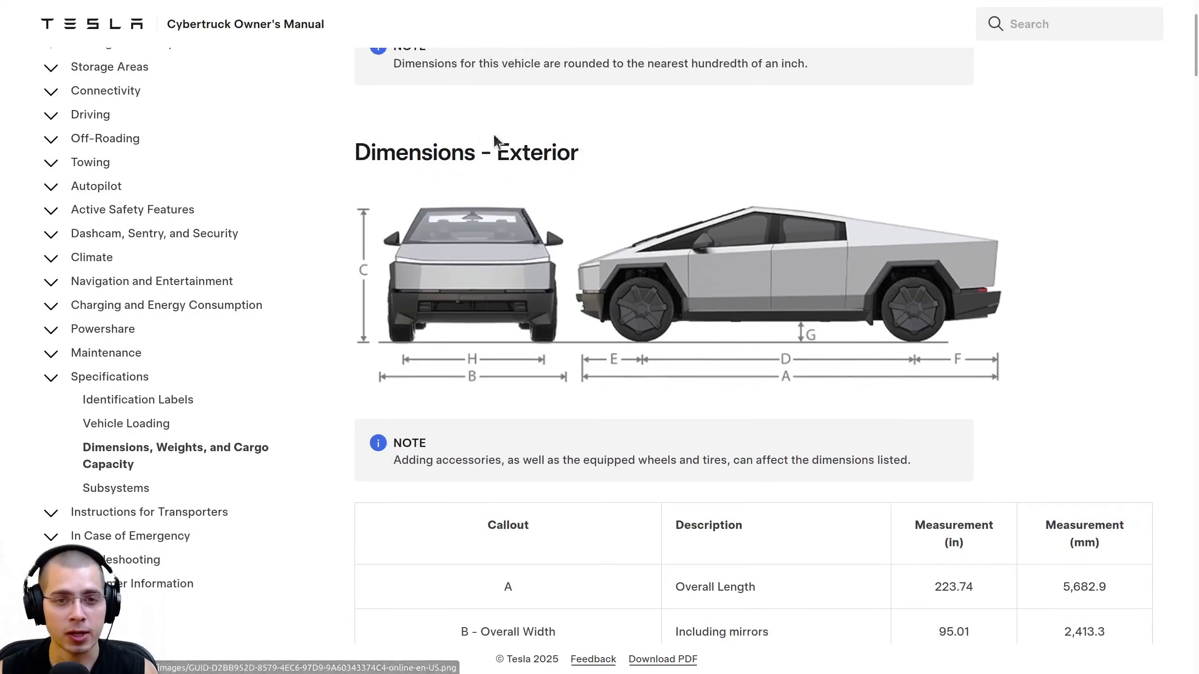
{"action": "scroll", "coordinate": [208, 61], "scroll_direction": "up", "scroll_amount": 3}
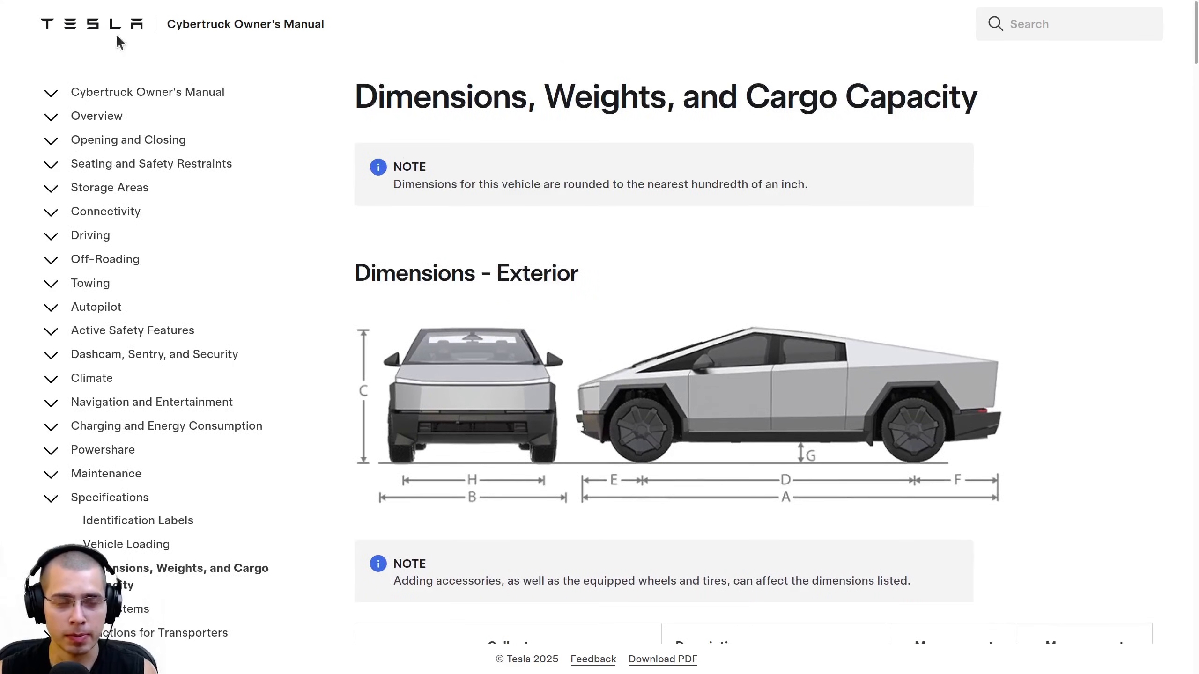
{"action": "scroll", "coordinate": [415, 262], "scroll_direction": "down", "scroll_amount": 2}
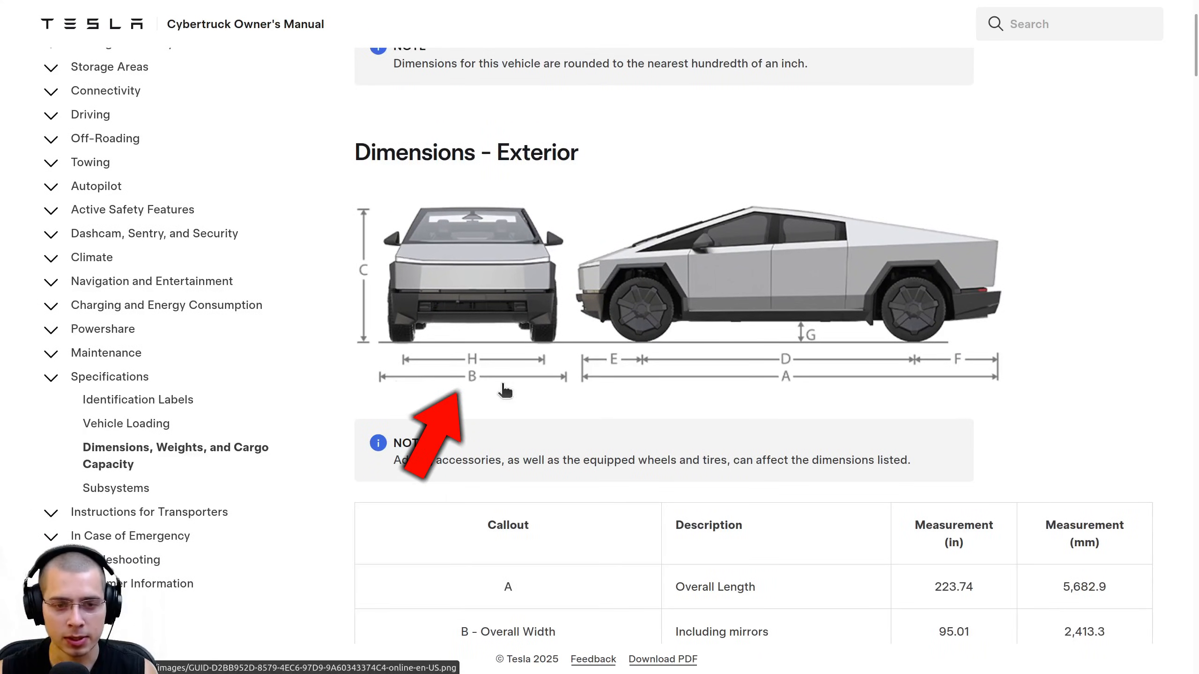
{"action": "scroll", "coordinate": [488, 387], "scroll_direction": "down", "scroll_amount": 6}
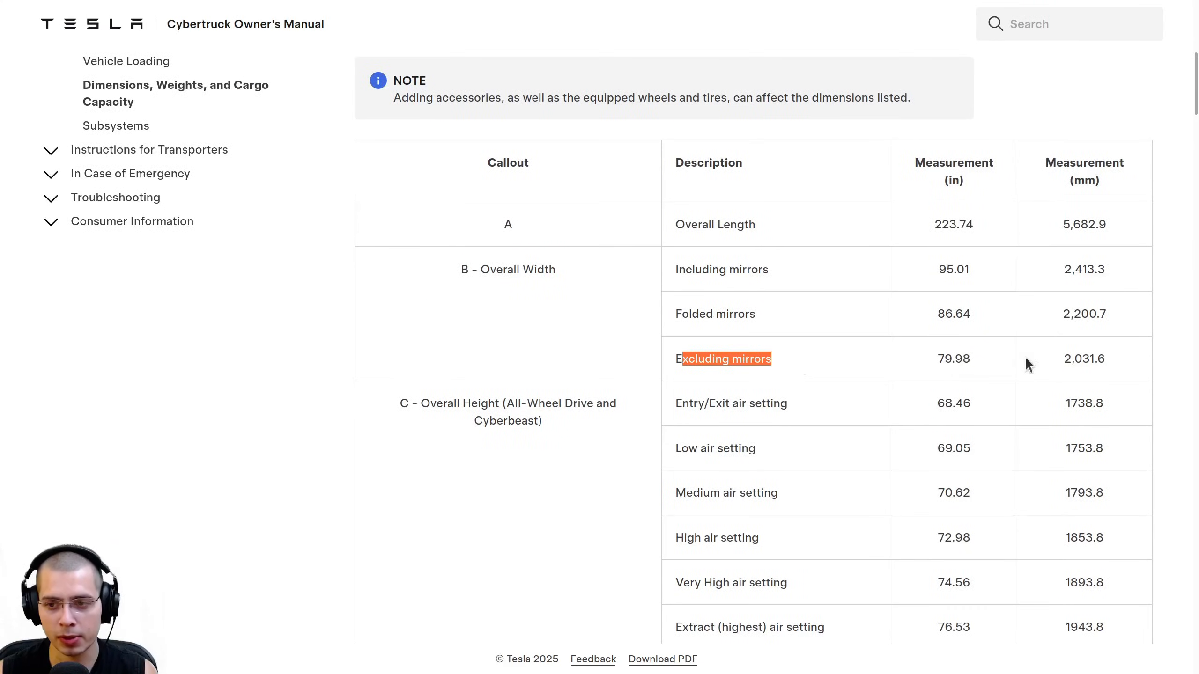
{"action": "left_click_drag", "start_coordinate": [1063, 359], "coordinate": [1103, 360]}
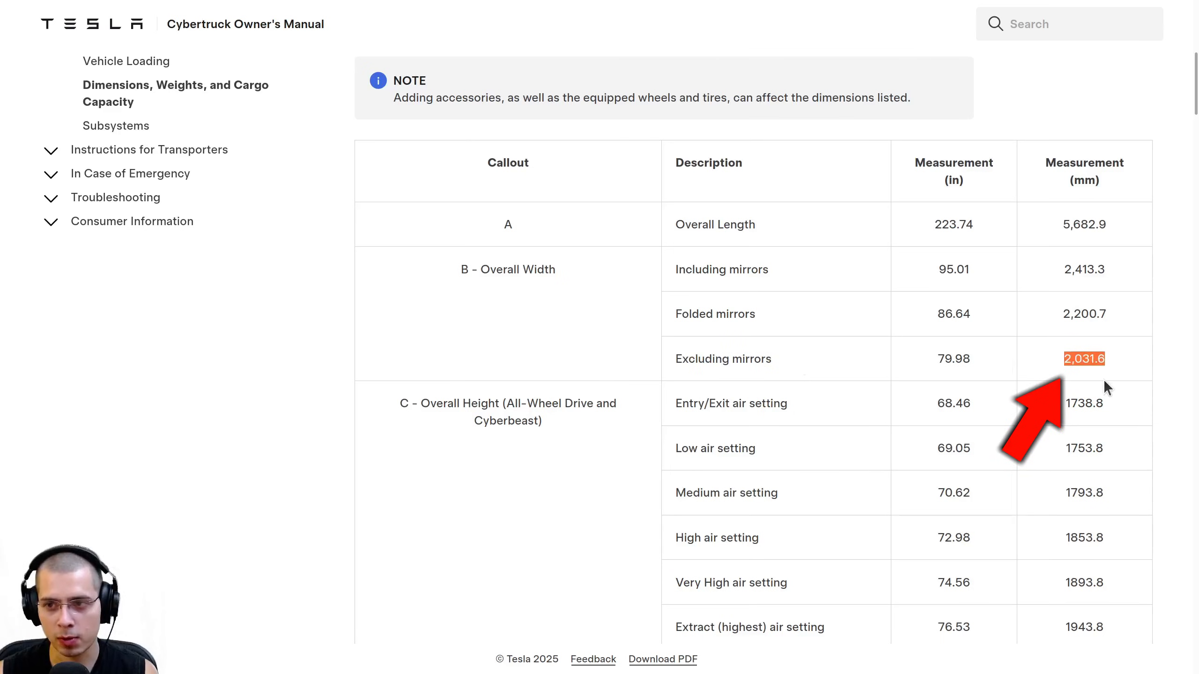
- Return to Blender and turn on the edge length overlay for the selected strip plane
{"action": "key", "text": "Tab"}
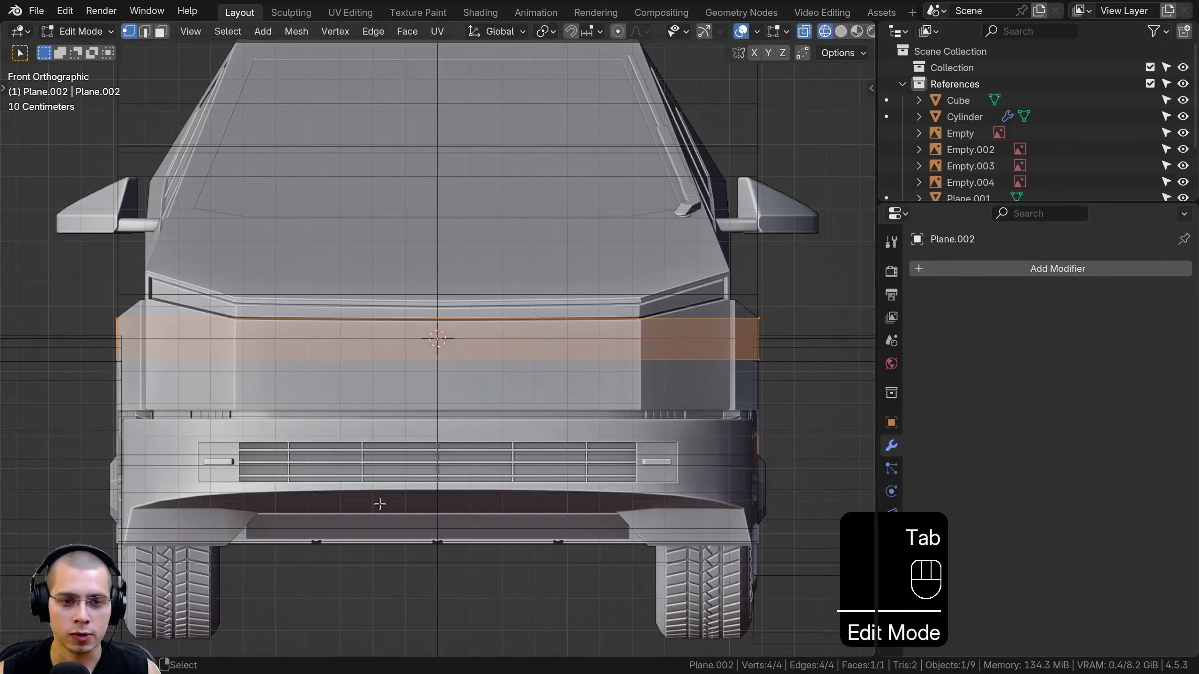
{"action": "key", "text": "a"}
{"action": "key", "text": "a"}
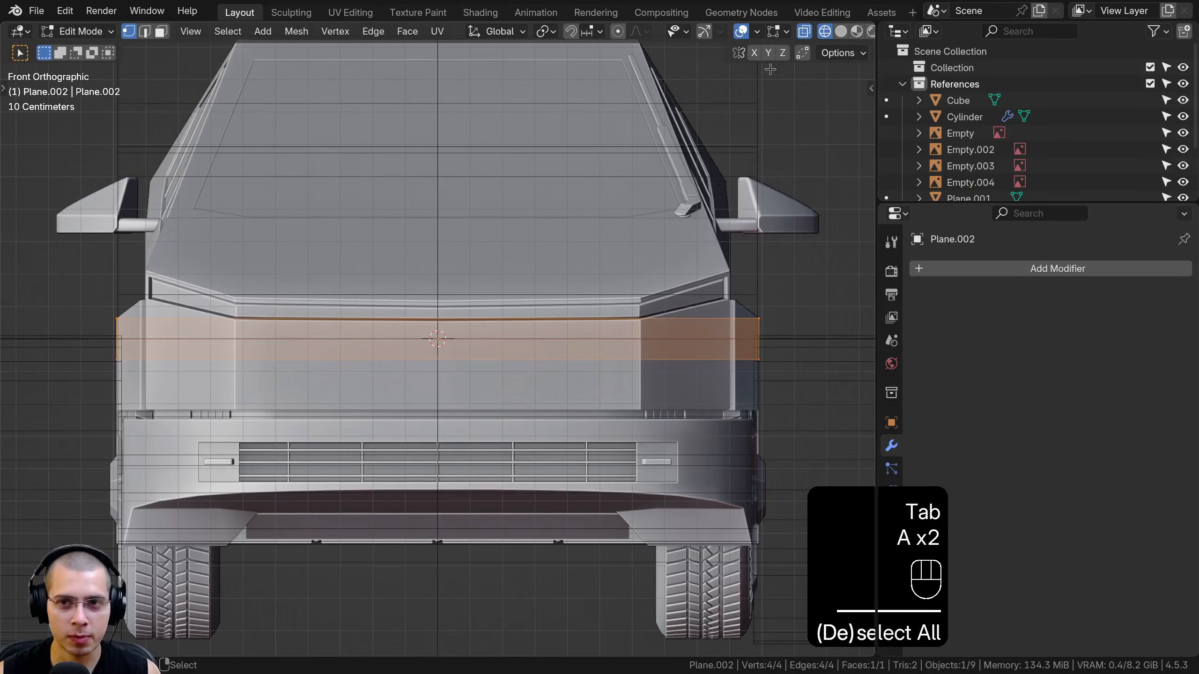
{"action": "left_click", "coordinate": [779, 33]}
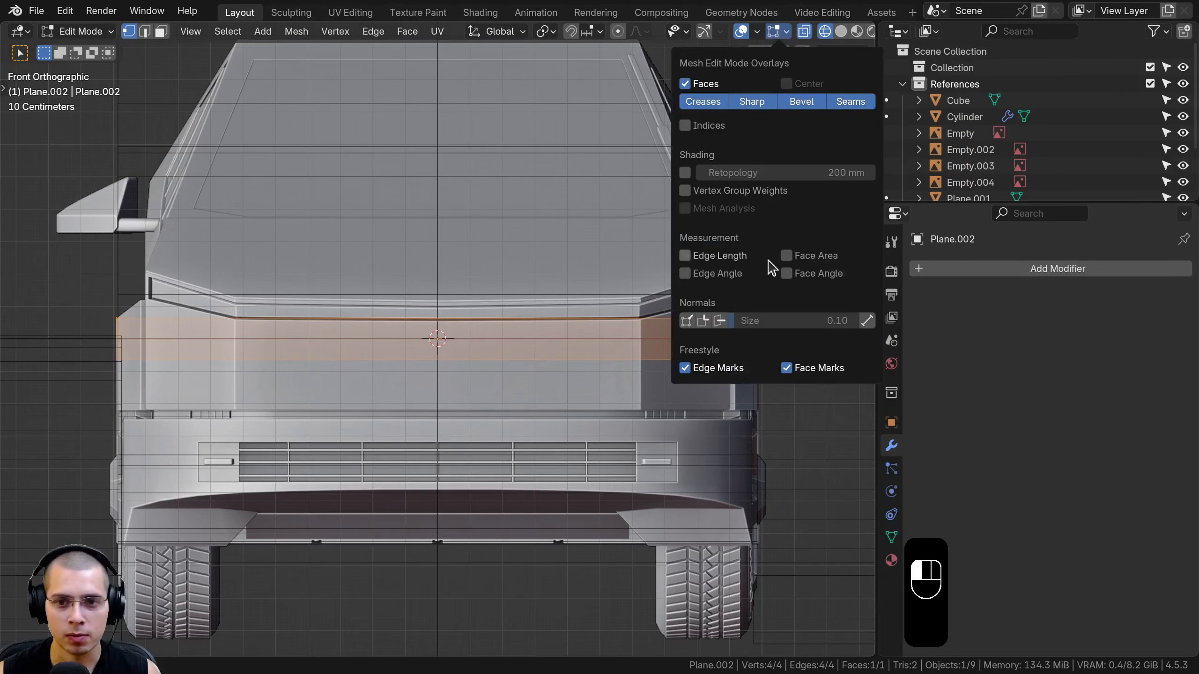
{"action": "left_click", "coordinate": [685, 256]}
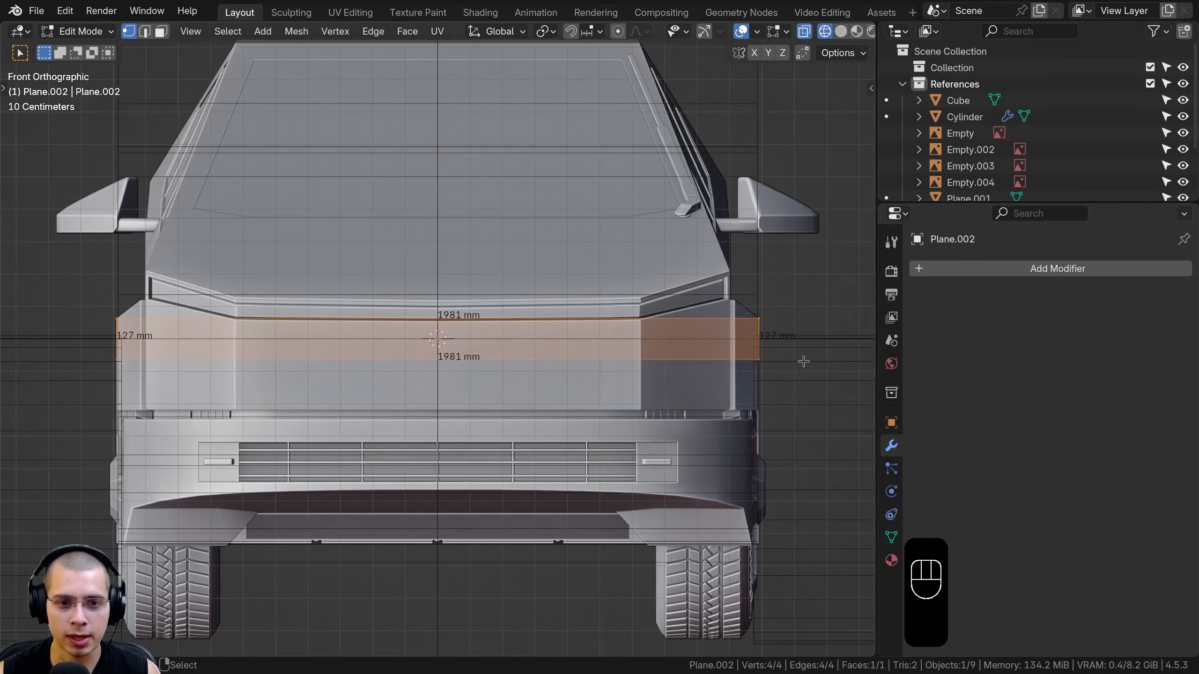
- Scale the strip plane along X to about 2031 mm wide and leave Edit Mode
{"action": "key", "text": "s"}
{"action": "key", "text": "x"}
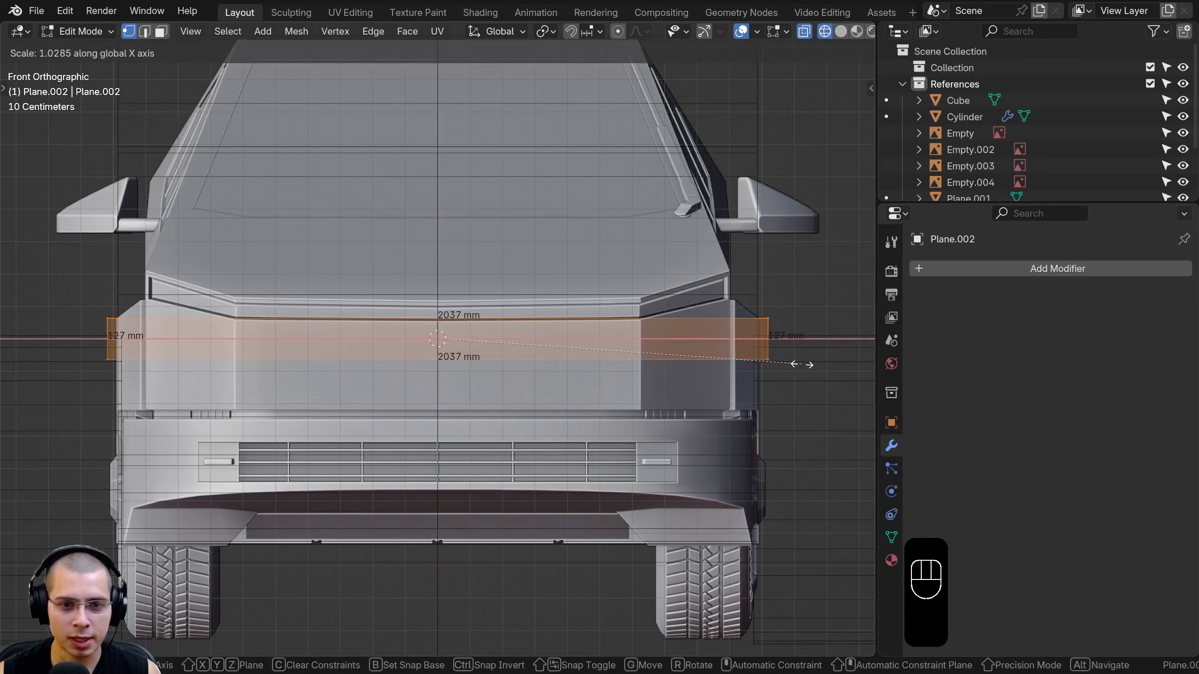
{"action": "key", "text": "shift"}
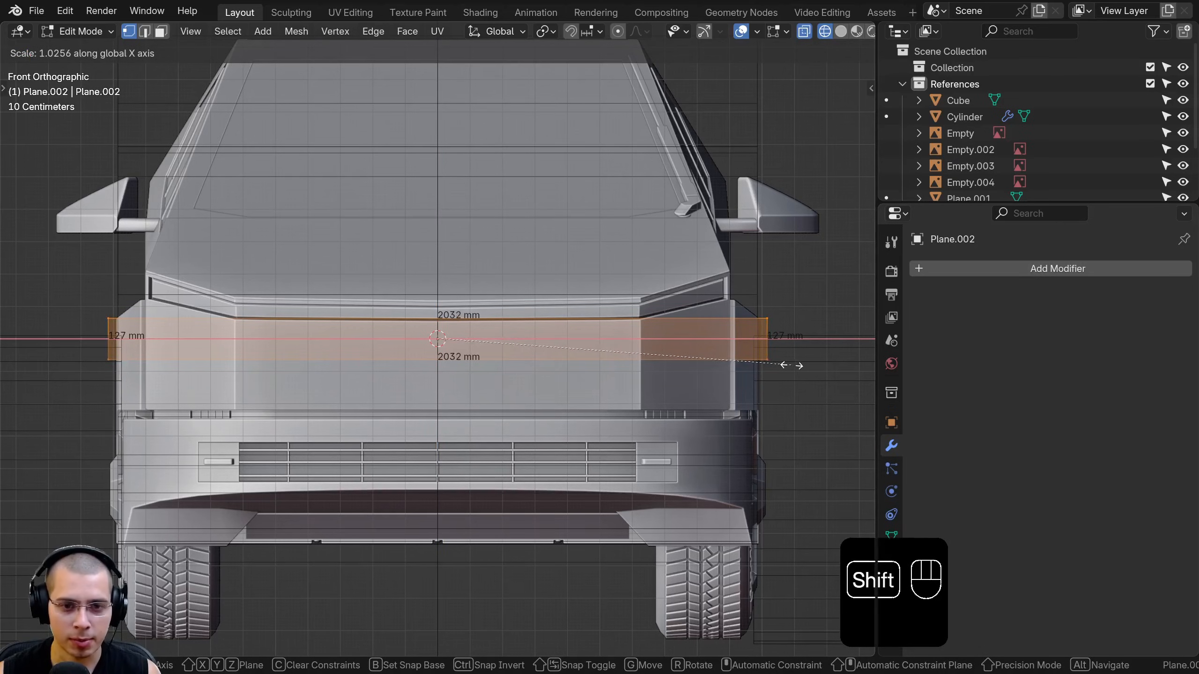
{"action": "left_click", "coordinate": [791, 365]}
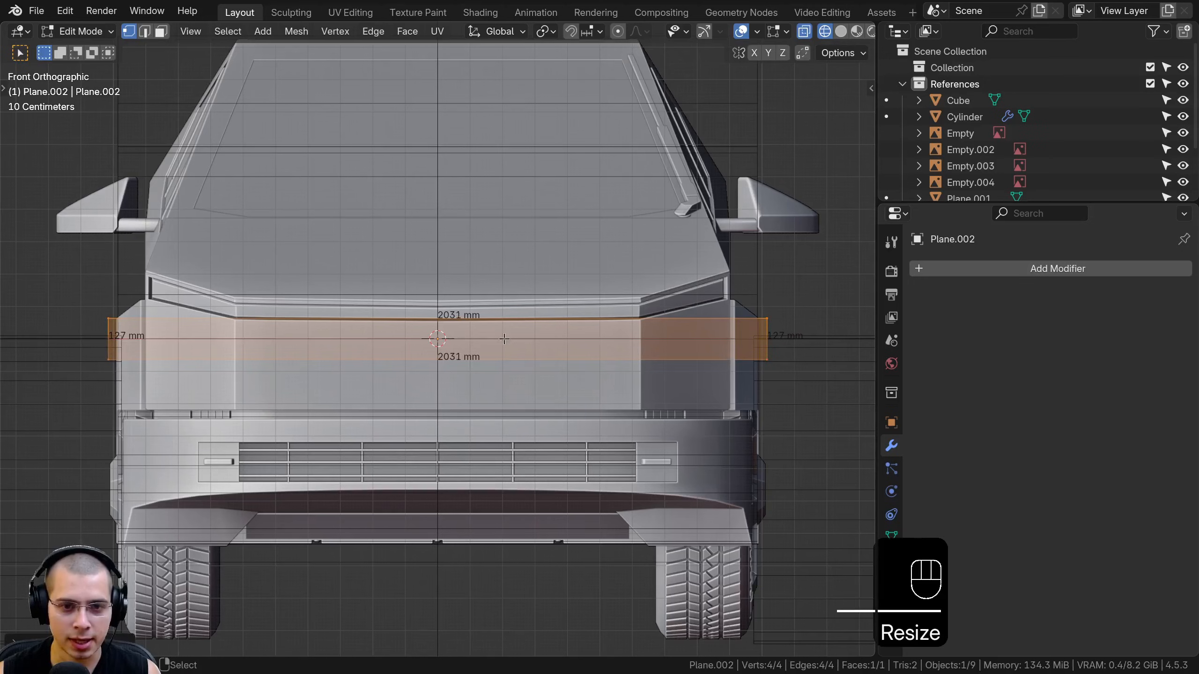
{"action": "scroll", "coordinate": [328, 326], "scroll_direction": "up", "scroll_amount": 1}
{"action": "scroll", "coordinate": [471, 325], "scroll_direction": "down", "scroll_amount": 4}
{"action": "key", "text": "Tab"}
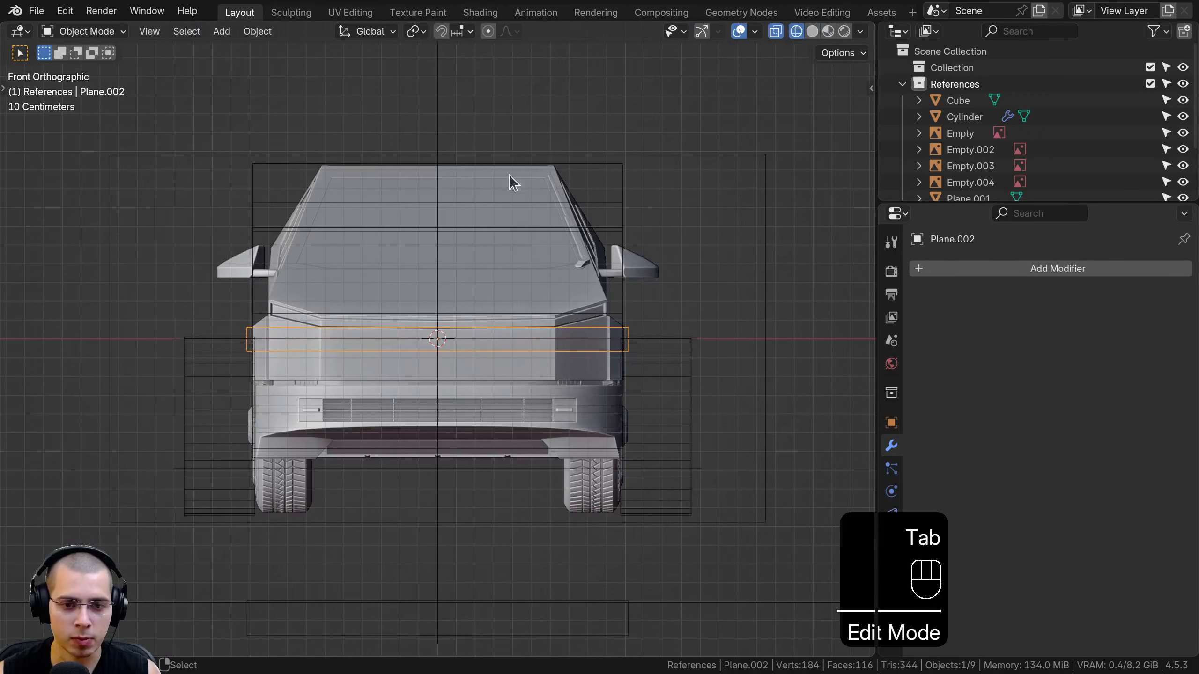
- Select the front reference image and scale it up slightly towards the width of the strip plane
{"action": "left_click", "coordinate": [518, 178]}
{"action": "key", "text": "s"}
{"action": "key", "text": "shift"}
{"action": "left_click", "coordinate": [703, 201]}
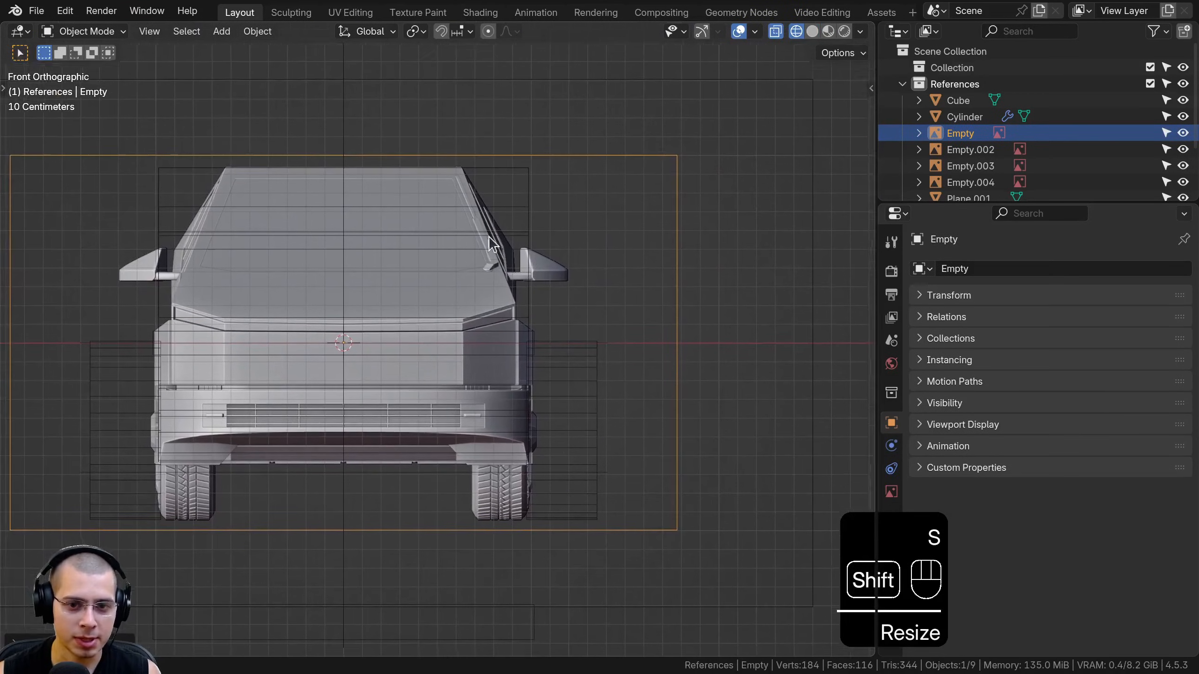
- Examine how the front reference's body edge, tyres and roof line up with the strip plane, wheel and body meshes
{"action": "scroll", "coordinate": [542, 337], "scroll_direction": "up", "scroll_amount": 6}
{"action": "scroll", "coordinate": [542, 337], "scroll_direction": "up", "scroll_amount": 2}
{"action": "left_click", "coordinate": [513, 275]}
{"action": "scroll", "coordinate": [468, 297], "scroll_direction": "up", "scroll_amount": 4}
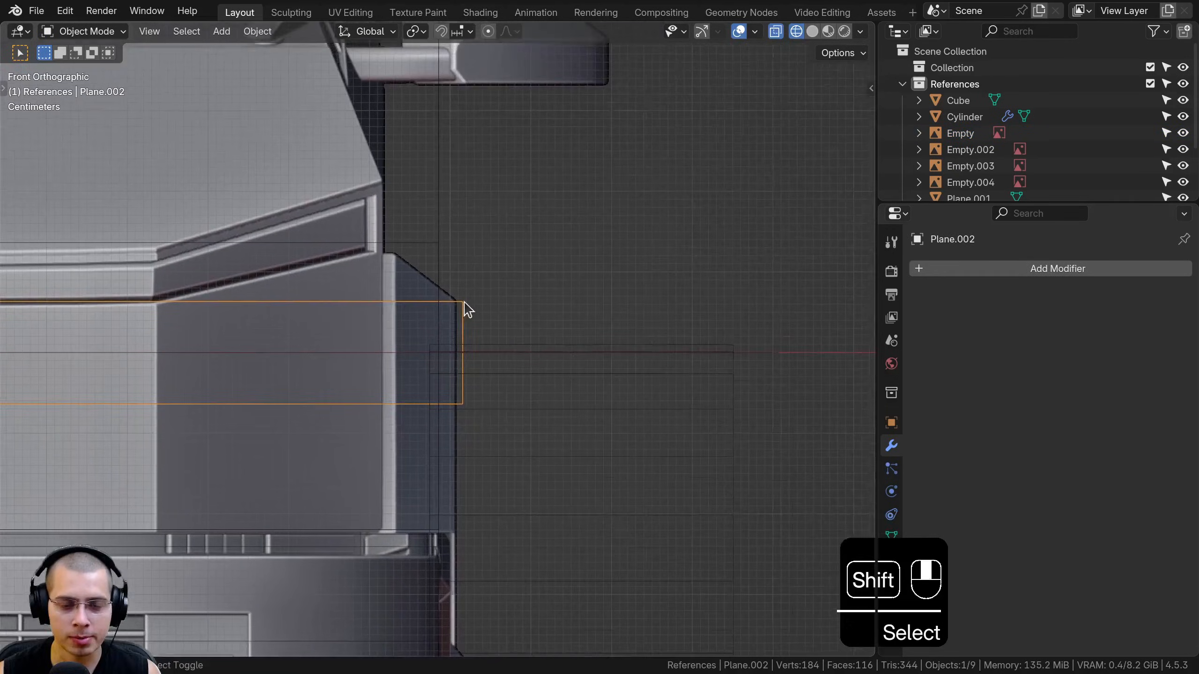
{"action": "scroll", "coordinate": [481, 283], "scroll_direction": "down", "scroll_amount": 5}
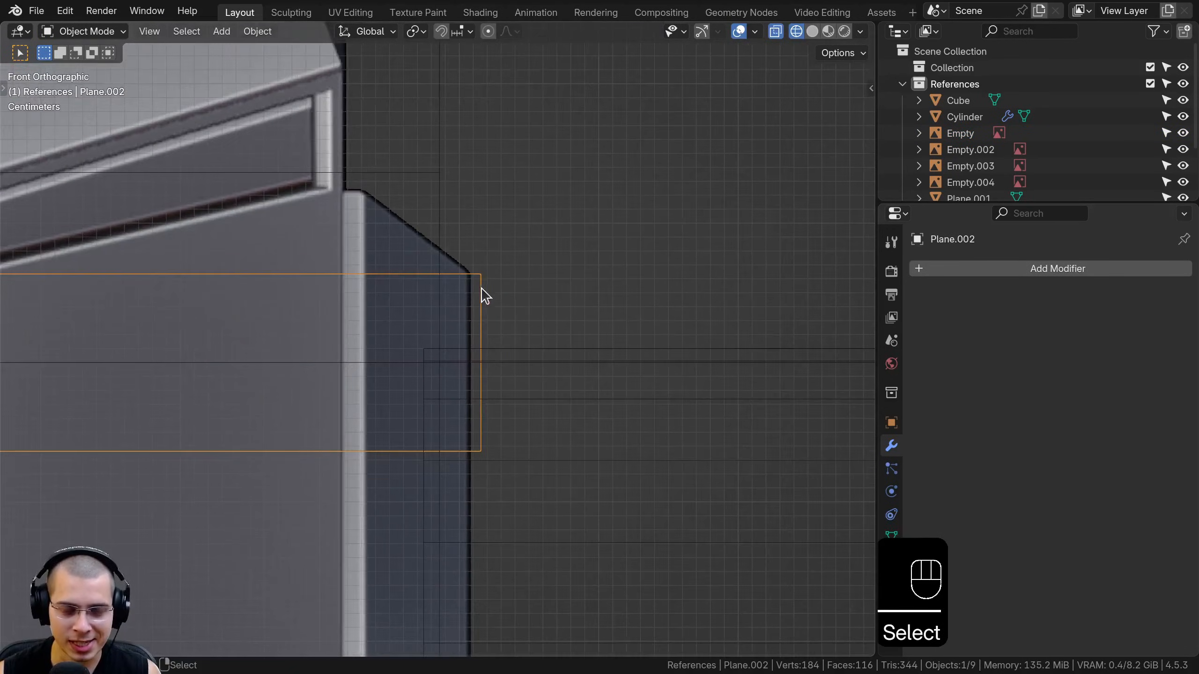
{"action": "middle_click_drag", "start_coordinate": [482, 294], "coordinate": [497, 452], "text": "shift"}
{"action": "left_click", "coordinate": [493, 446]}
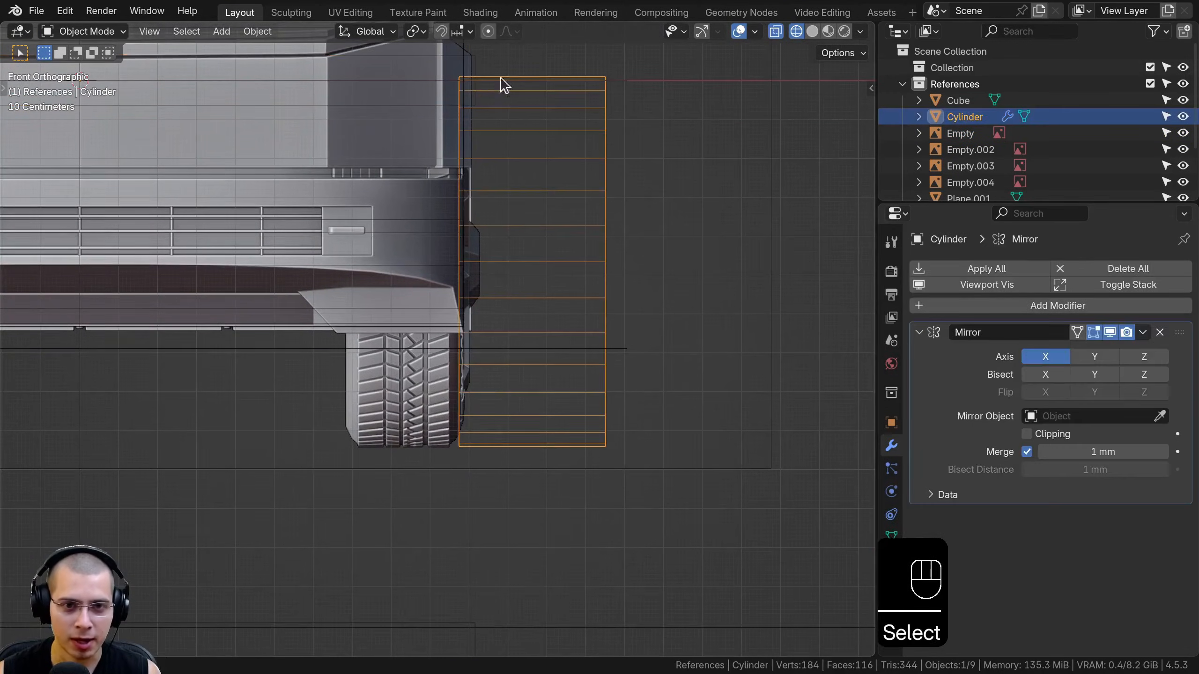
{"action": "scroll", "coordinate": [395, 434], "scroll_direction": "down", "scroll_amount": 4}
{"action": "middle_click_drag", "start_coordinate": [329, 104], "coordinate": [377, 313], "text": "shift"}
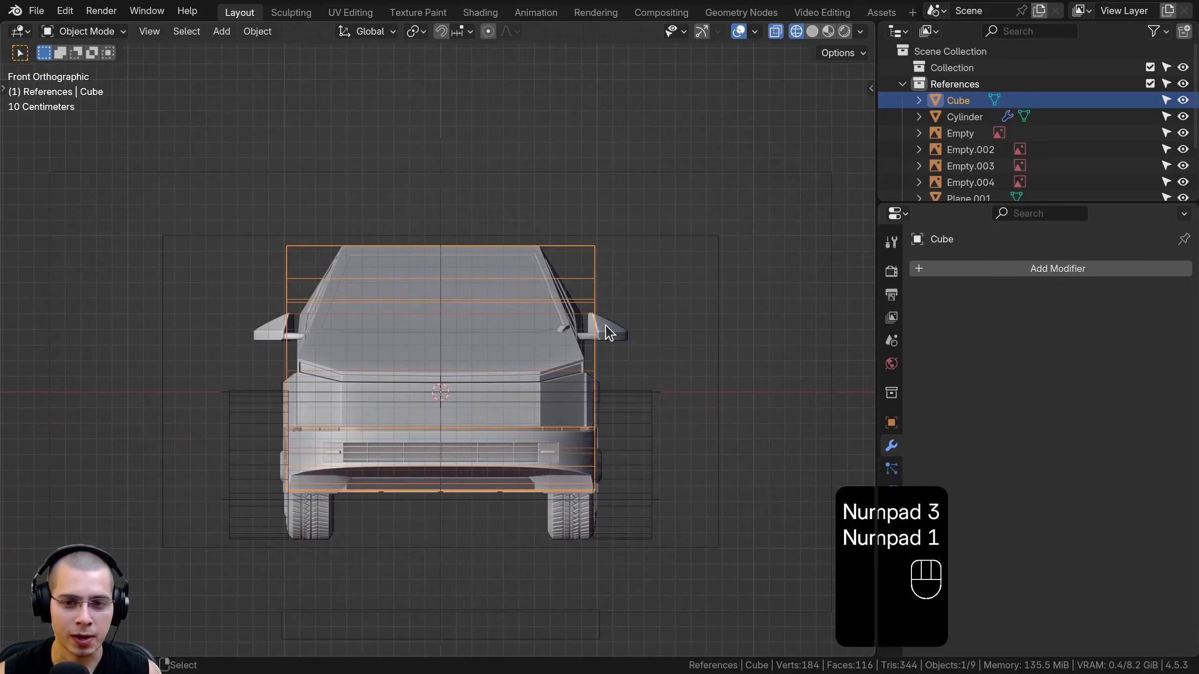
- Rename the front reference image as Front and make it unselectable in the viewport
{"action": "left_click", "coordinate": [627, 293]}
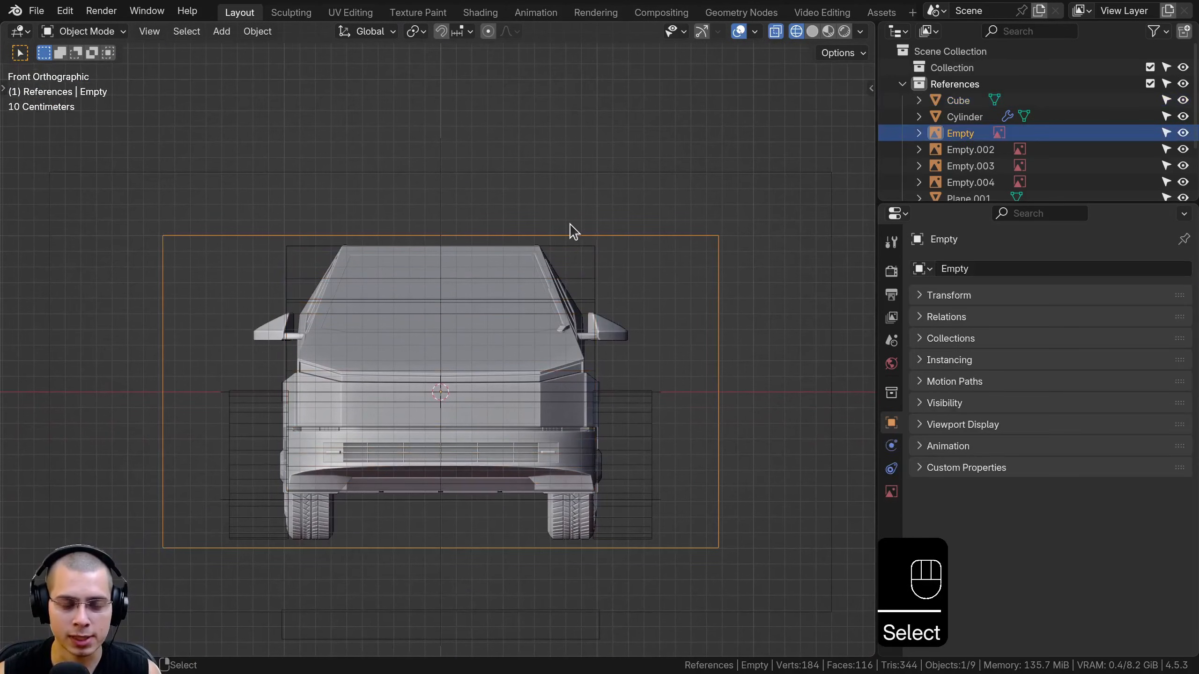
{"action": "double_click", "coordinate": [961, 135]}
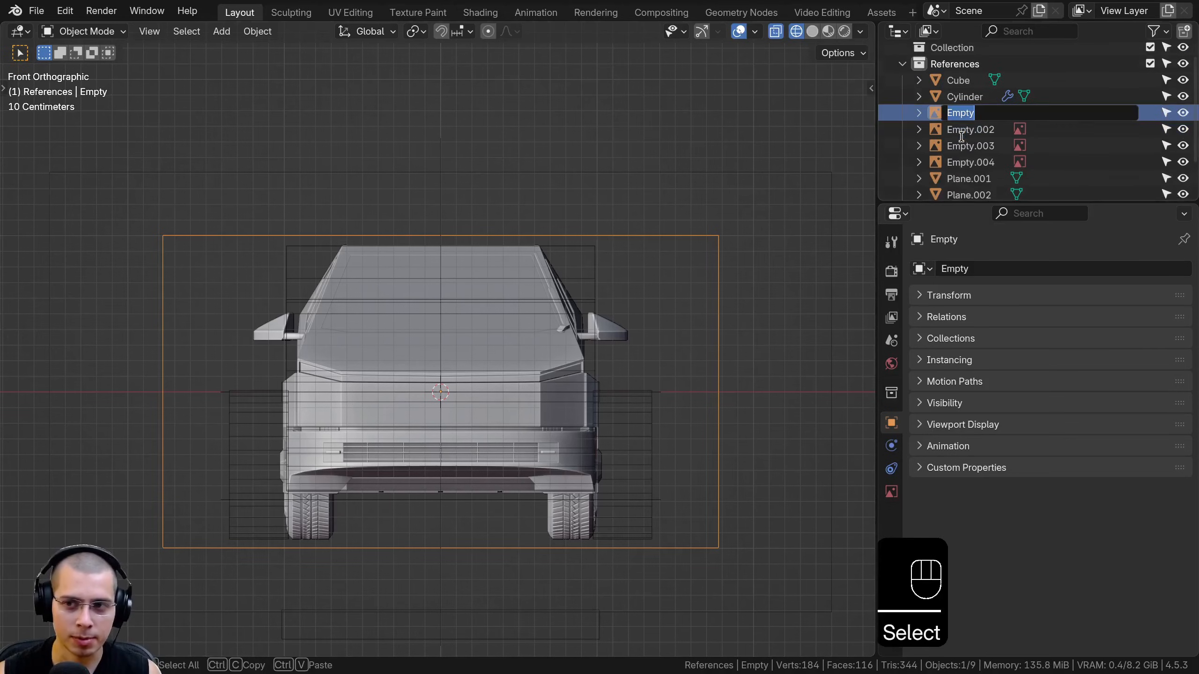
{"action": "type", "text": "Front"}
{"action": "key", "text": "Return"}
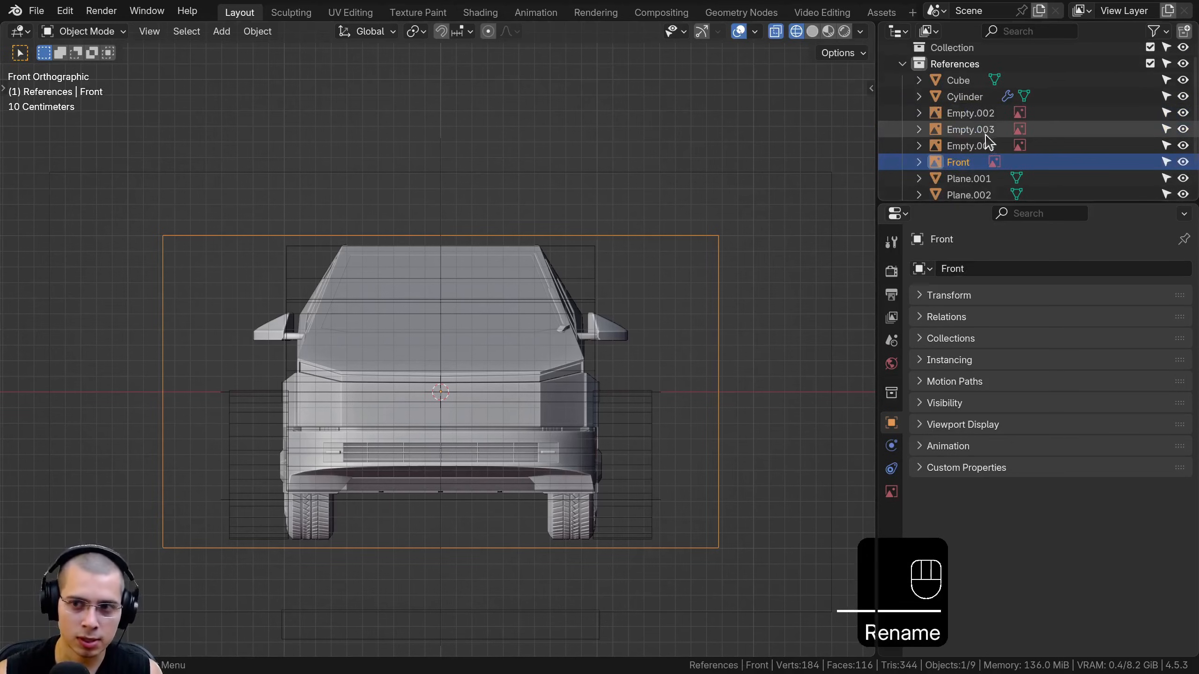
{"action": "left_click", "coordinate": [1166, 162]}
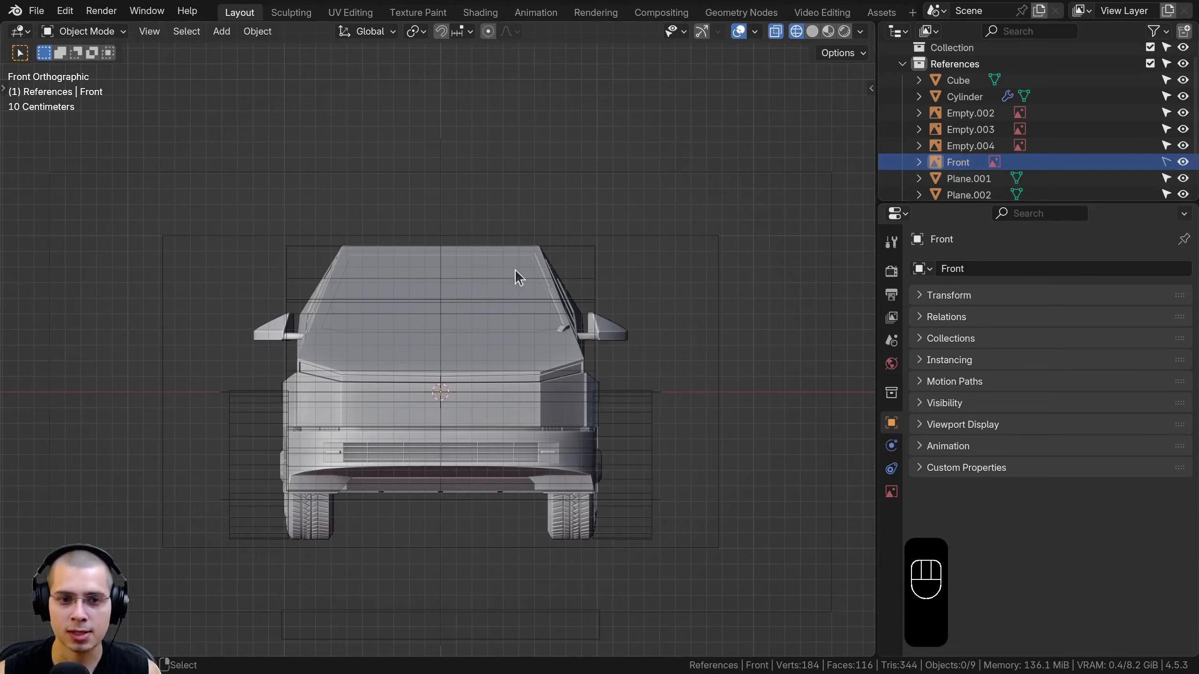
- Try moving all selectable objects to test the front reference's selection lock, cancelling the move and deselecting everything
{"action": "key", "text": "a"}
{"action": "key", "text": "g"}
{"action": "right_click", "coordinate": [658, 168]}
{"action": "key", "text": "a"}
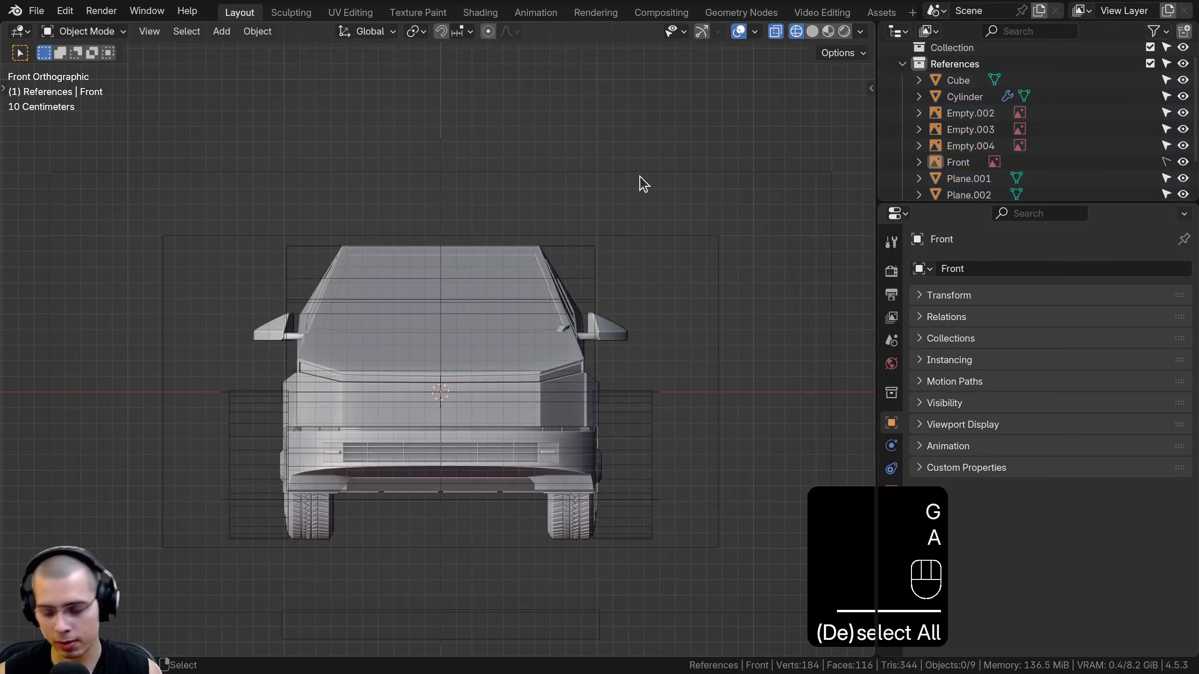
- In the top view, select the top reference image and scale it up to fit the body mesh's outline
{"action": "key", "text": "KP_7"}
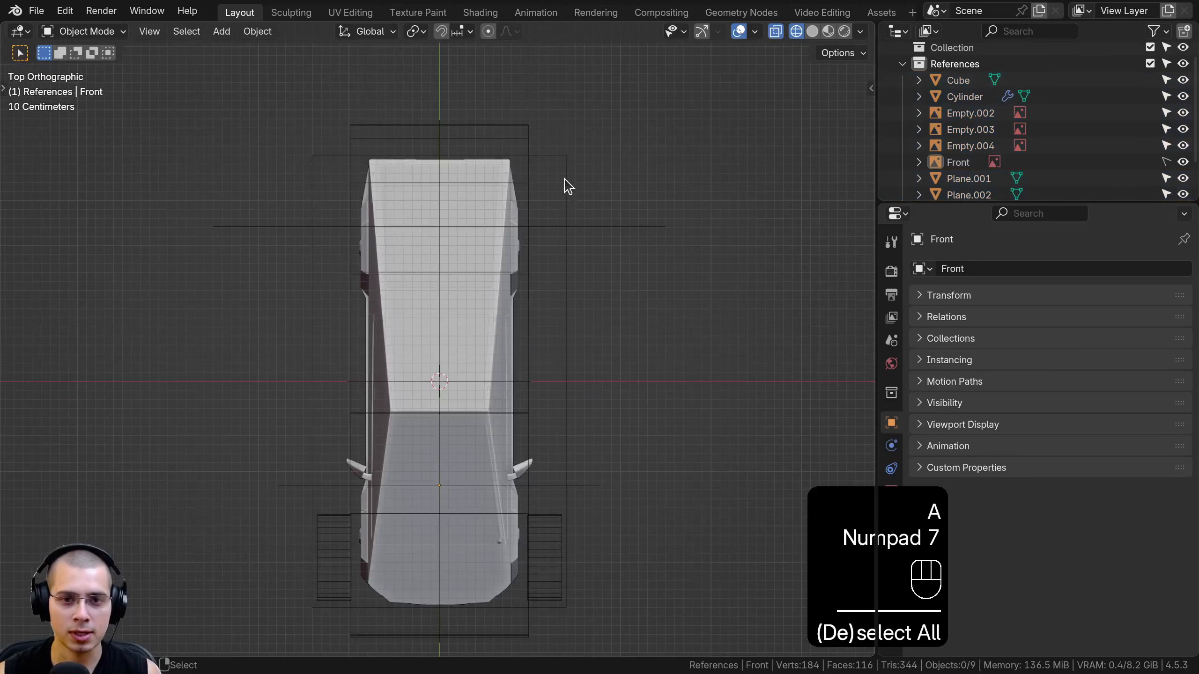
{"action": "right_click", "coordinate": [564, 166]}
{"action": "right_click", "coordinate": [564, 121]}
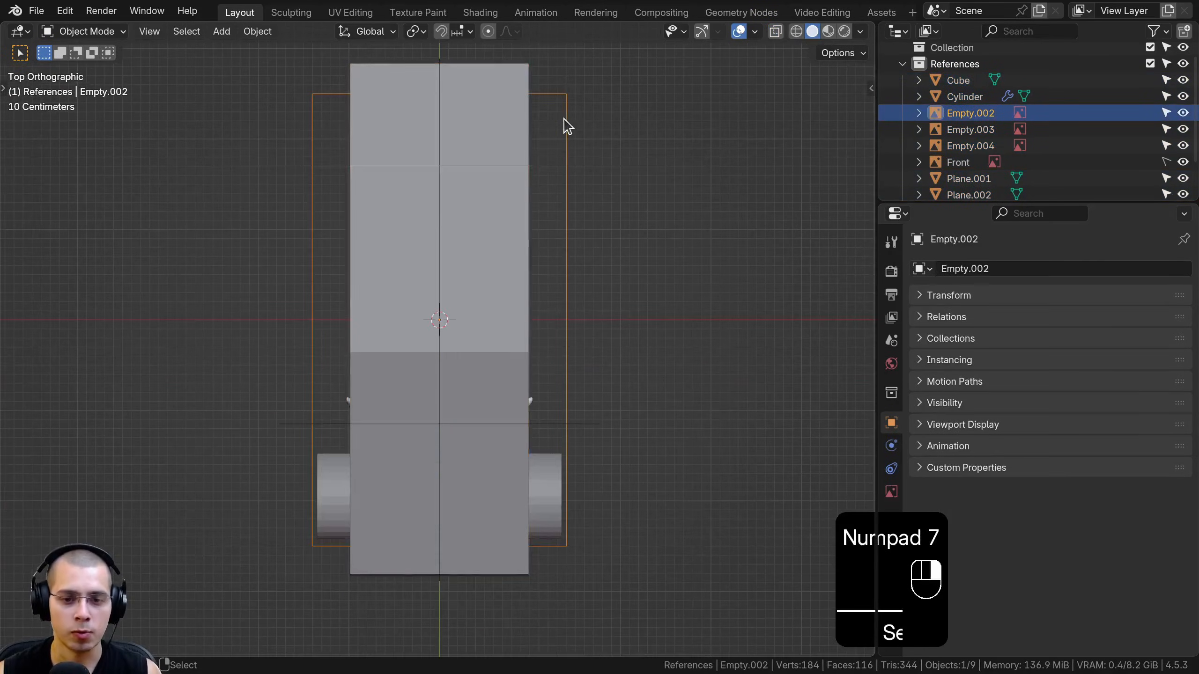
{"action": "scroll", "coordinate": [579, 213], "scroll_direction": "down", "scroll_amount": 2}
{"action": "key", "text": "s"}
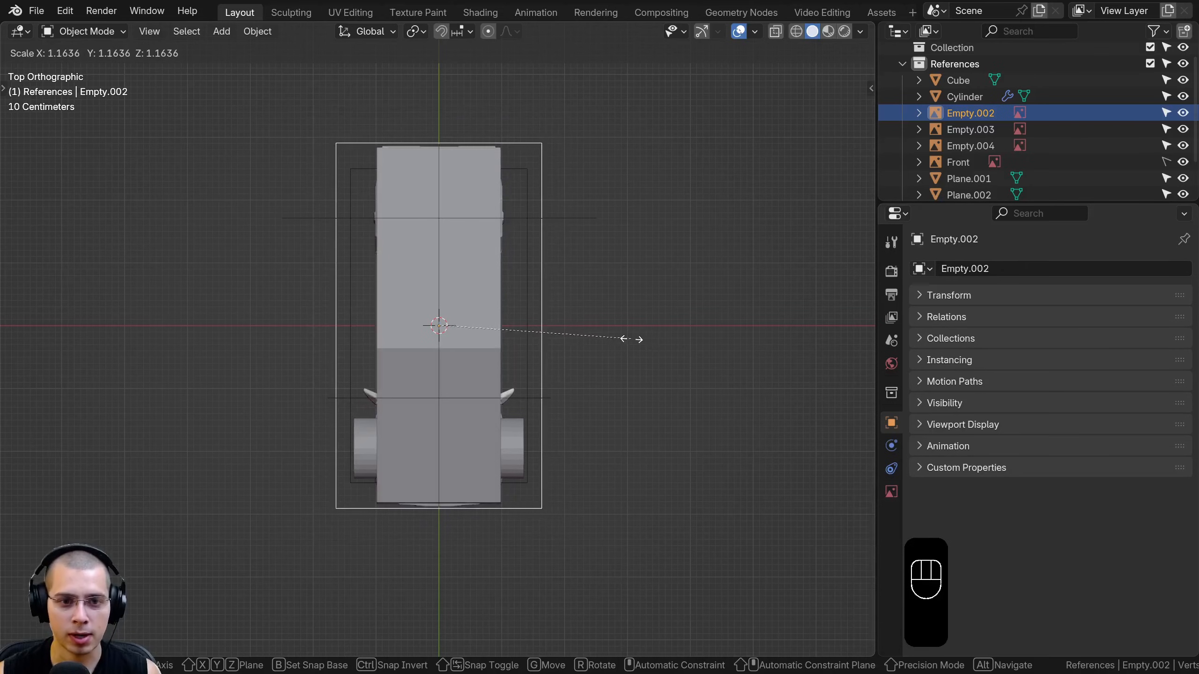
{"action": "left_click", "coordinate": [627, 343]}
{"action": "key", "text": "z"}
{"action": "key", "text": "s"}
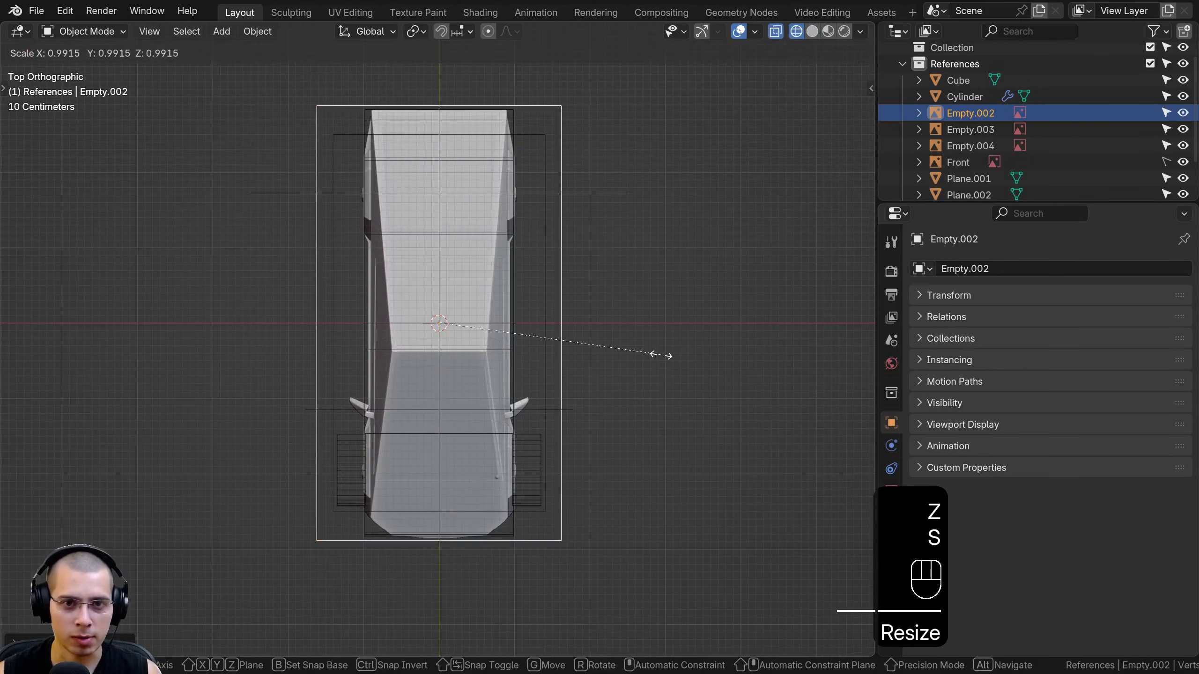
{"action": "left_click", "coordinate": [660, 355]}
- Fine-tune the top reference image's uniform scale so the car's sides and rear end meet the body mesh's outline
{"action": "middle_click_drag", "start_coordinate": [544, 287], "coordinate": [507, 401], "text": "shift"}
{"action": "scroll", "coordinate": [637, 260], "scroll_direction": "up", "scroll_amount": 9}
{"action": "key", "text": "s"}
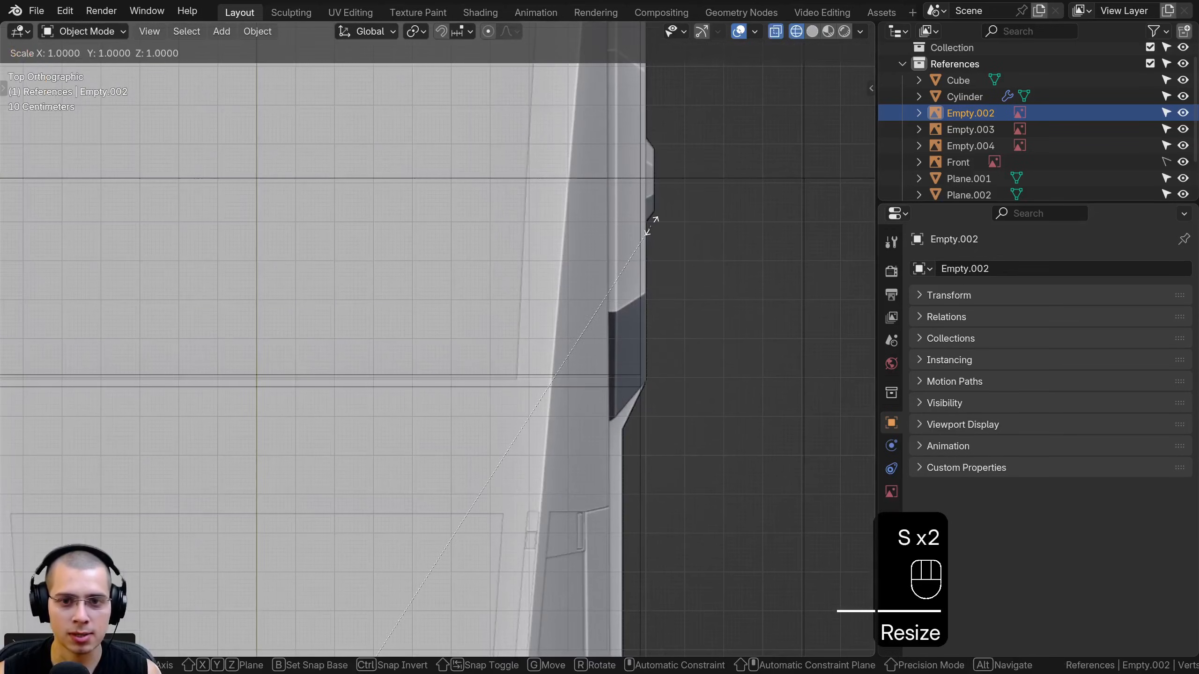
{"action": "left_click", "coordinate": [649, 227]}
{"action": "scroll", "coordinate": [584, 268], "scroll_direction": "down", "scroll_amount": 8}
{"action": "key", "text": "s"}
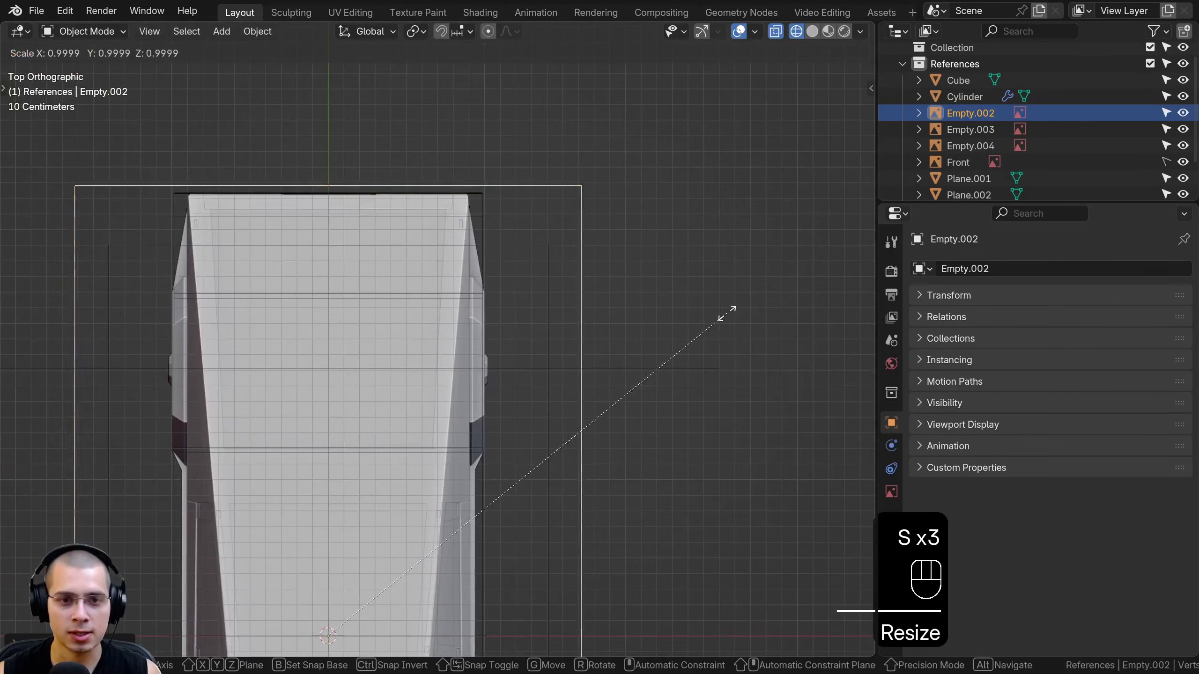
{"action": "left_click", "coordinate": [727, 314]}
- Examine how the front bumper and overall outline of the top reference line up with the body mesh
{"action": "middle_click_drag", "start_coordinate": [417, 630], "coordinate": [455, 280], "text": "shift"}
{"action": "scroll", "coordinate": [454, 264], "scroll_direction": "up", "scroll_amount": 2}
{"action": "middle_click_drag", "start_coordinate": [449, 216], "coordinate": [420, 370], "text": "shift"}
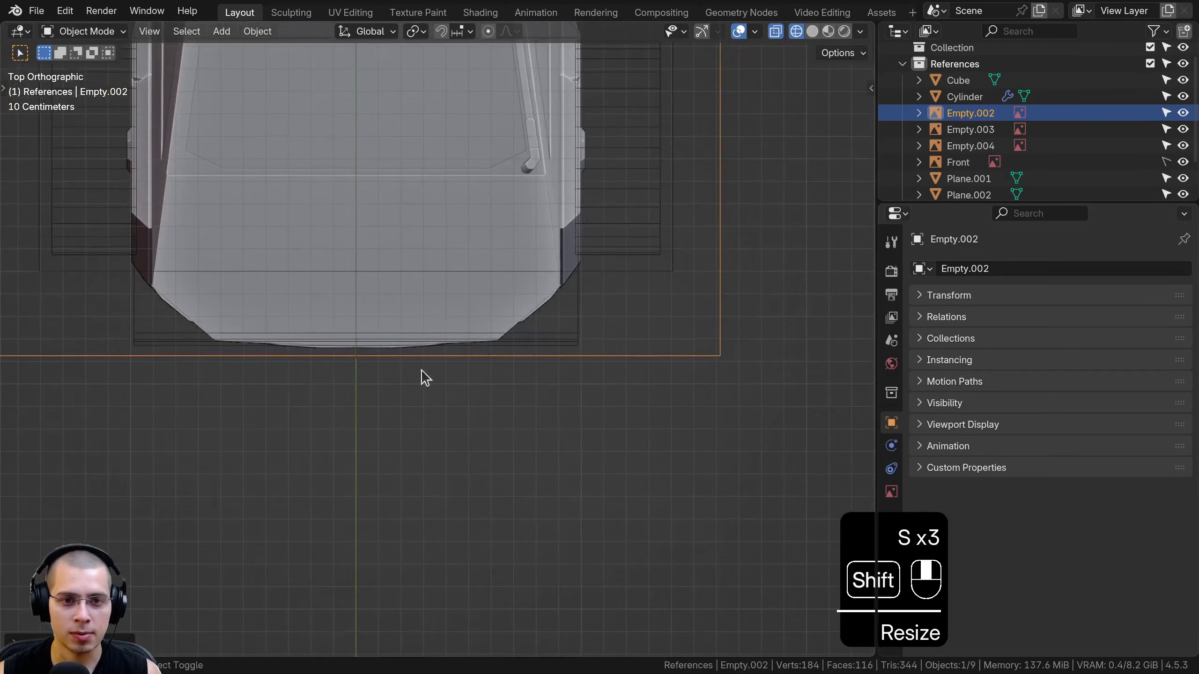
{"action": "scroll", "coordinate": [340, 369], "scroll_direction": "up", "scroll_amount": 3}
{"action": "scroll", "coordinate": [360, 351], "scroll_direction": "down", "scroll_amount": 9}
{"action": "middle_click_drag", "start_coordinate": [391, 436], "coordinate": [362, 603], "text": "shift"}
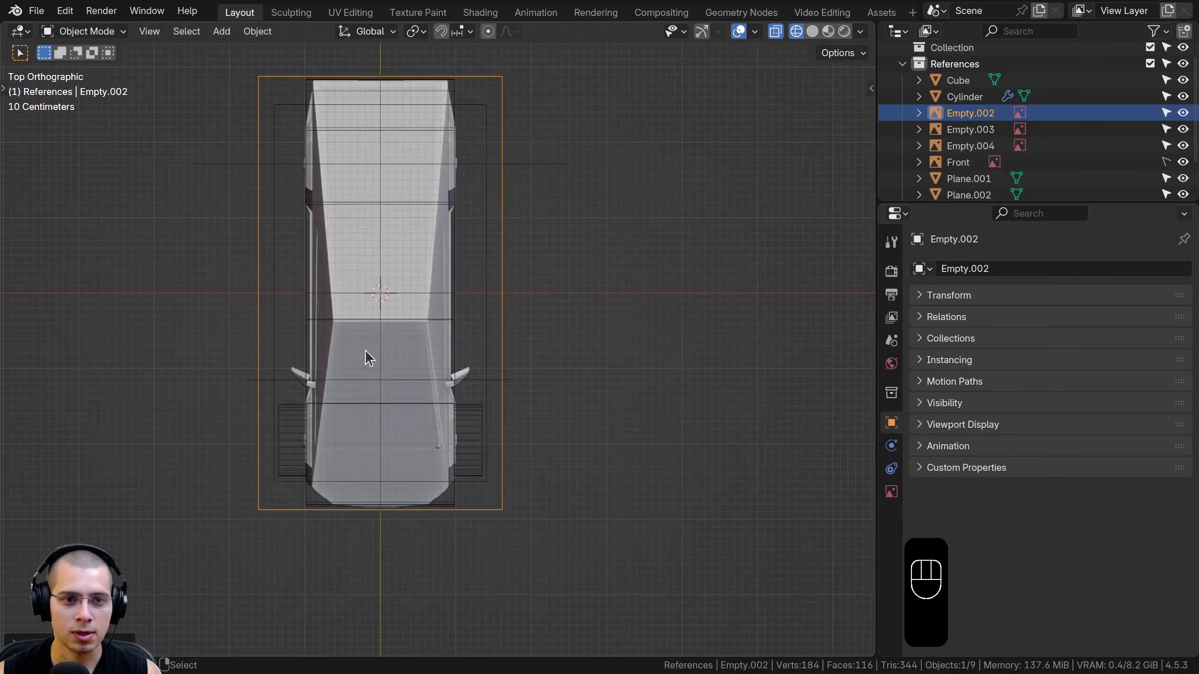
{"action": "middle_click_drag", "start_coordinate": [304, 308], "coordinate": [308, 294], "text": "shift"}
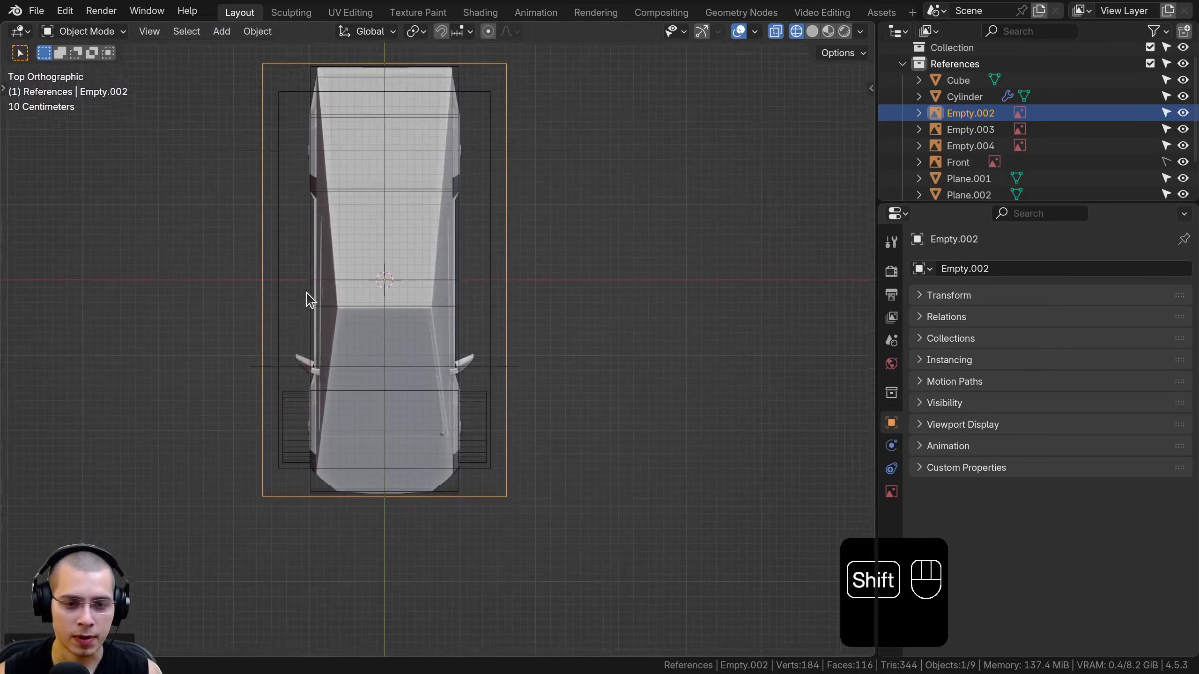
- Open the wheel cylinder's mesh for editing in the front view and turn off the Edge Length measurement overlay
{"action": "scroll", "coordinate": [554, 195], "scroll_direction": "up", "scroll_amount": 4}
{"action": "scroll", "coordinate": [474, 405], "scroll_direction": "up", "scroll_amount": 2}
{"action": "left_click", "coordinate": [478, 363]}
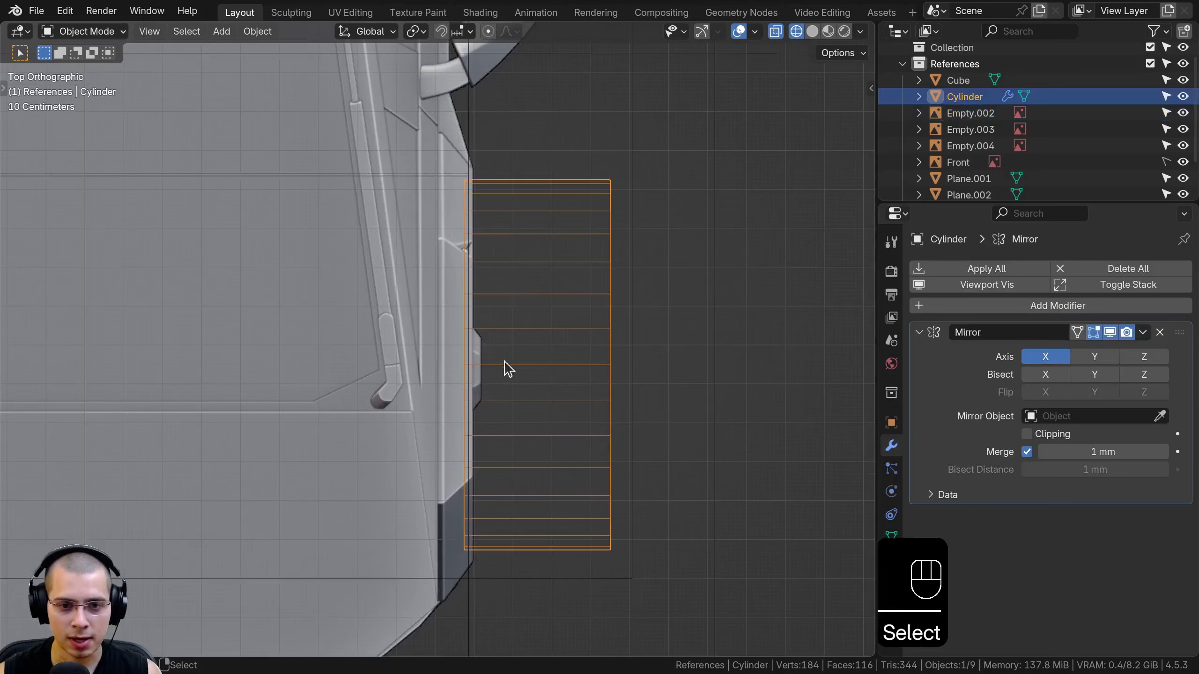
{"action": "scroll", "coordinate": [656, 371], "scroll_direction": "up", "scroll_amount": 2}
{"action": "scroll", "coordinate": [603, 402], "scroll_direction": "down", "scroll_amount": 7}
{"action": "middle_click_drag", "start_coordinate": [513, 429], "coordinate": [543, 424], "text": "shift"}
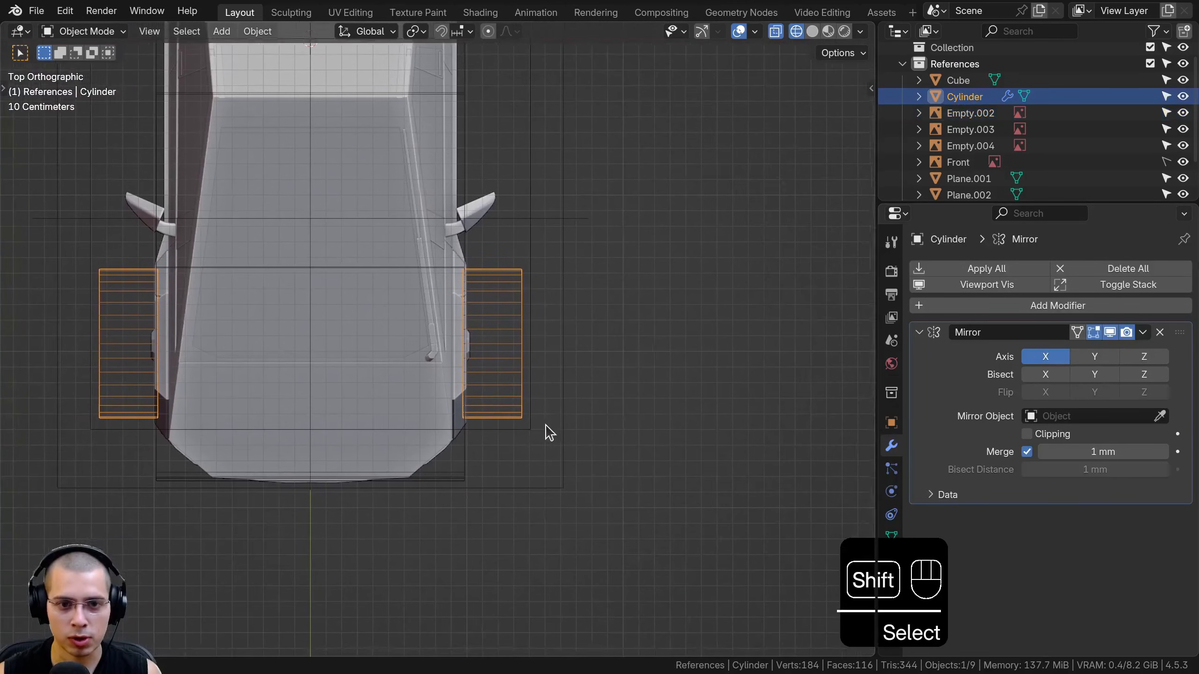
{"action": "key", "text": "KP_1"}
{"action": "scroll", "coordinate": [500, 397], "scroll_direction": "up", "scroll_amount": 1}
{"action": "middle_click_drag", "start_coordinate": [447, 293], "coordinate": [518, 204], "text": "shift"}
{"action": "key", "text": "Tab"}
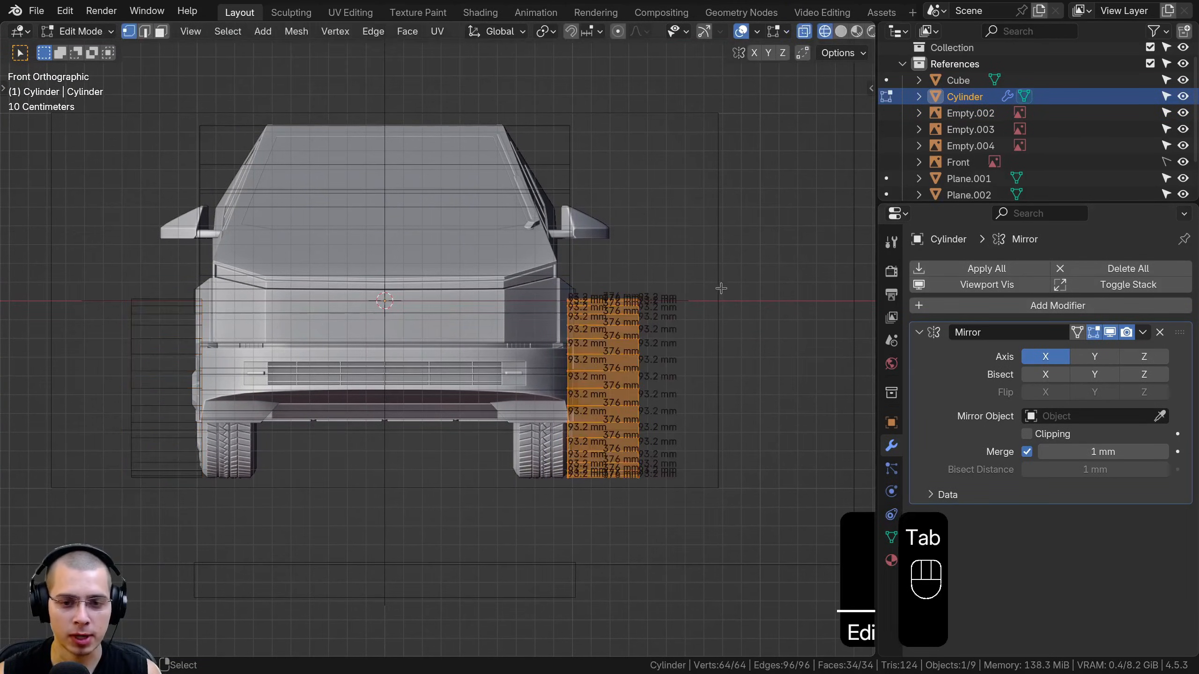
{"action": "left_click", "coordinate": [780, 34]}
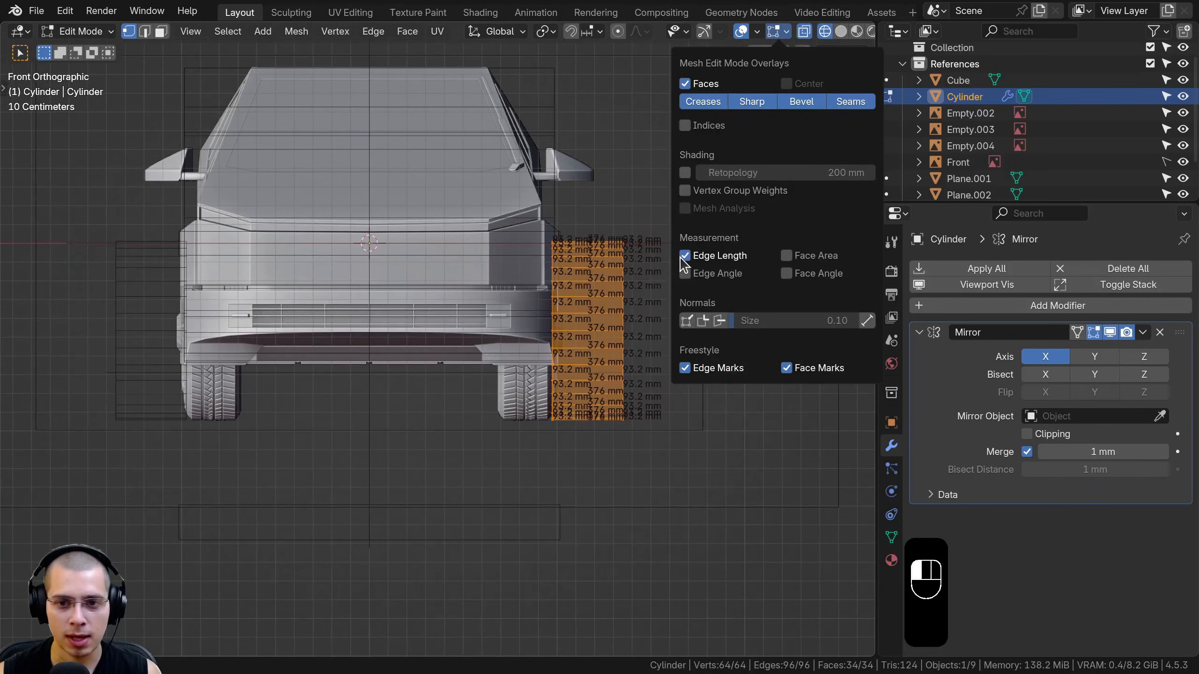
{"action": "left_click", "coordinate": [685, 256]}
- Move the wheel mesh inward along X and narrow it along X to match the front reference's tyre, finishing in Object Mode
{"action": "middle_click_drag", "start_coordinate": [371, 397], "coordinate": [252, 367], "text": "shift"}
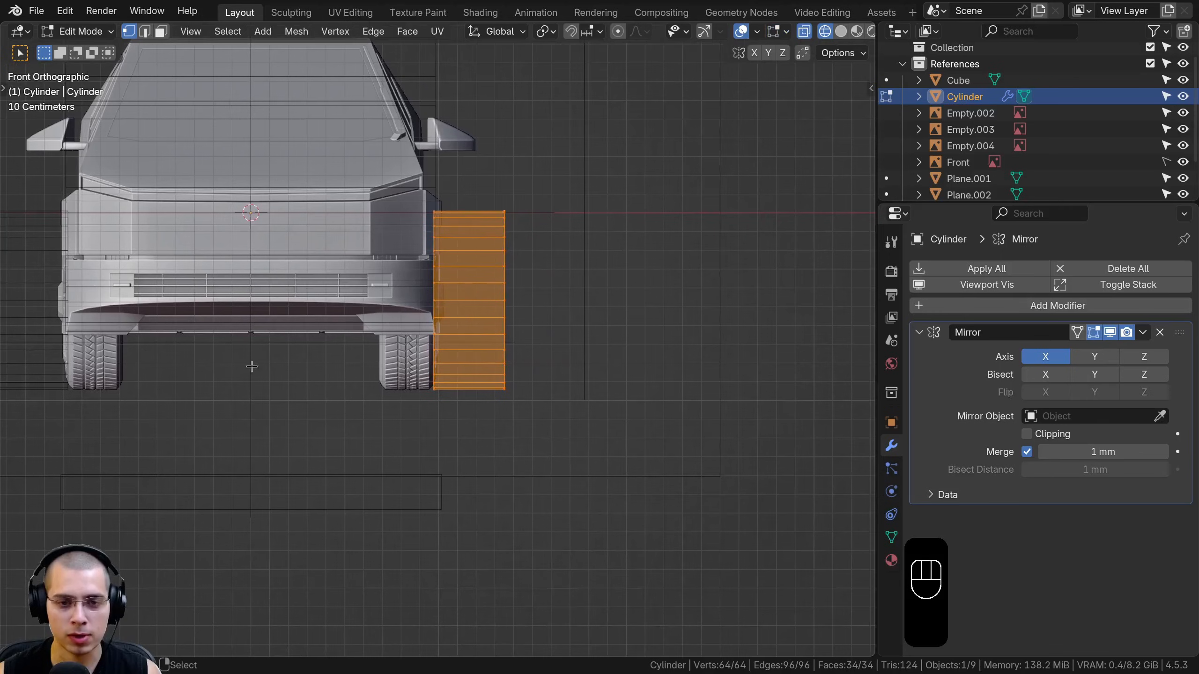
{"action": "scroll", "coordinate": [560, 207], "scroll_direction": "up", "scroll_amount": 2}
{"action": "key", "text": "g"}
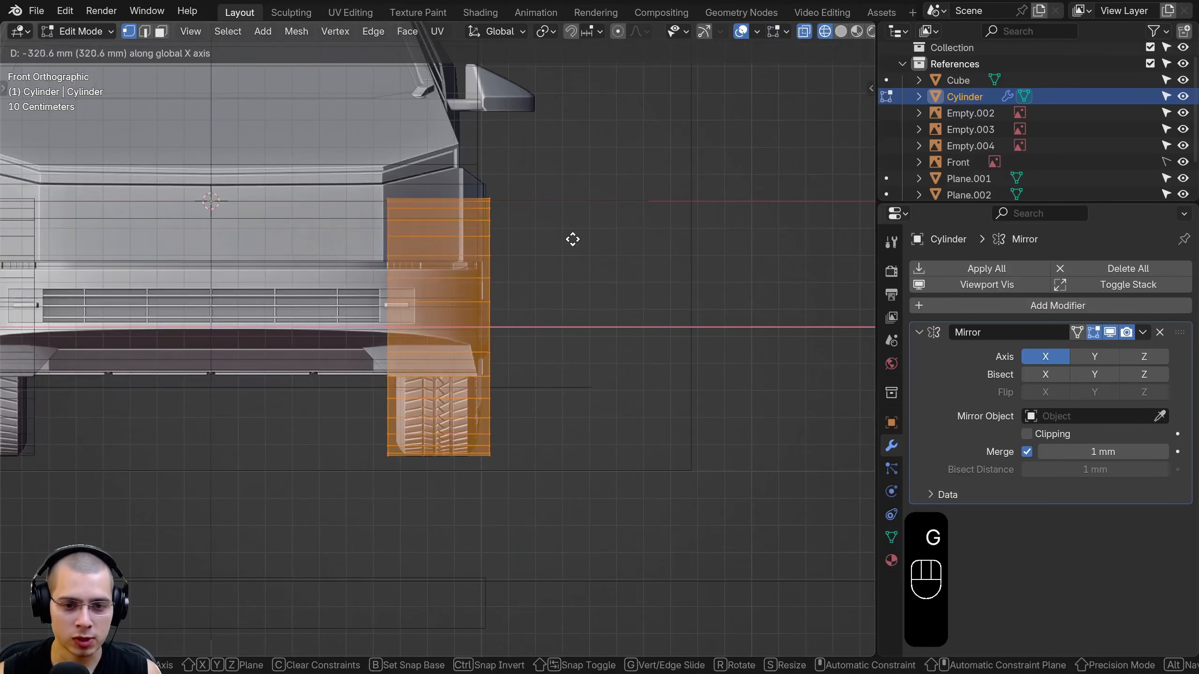
{"action": "left_click", "coordinate": [569, 239]}
{"action": "key", "text": "s"}
{"action": "key", "text": "x"}
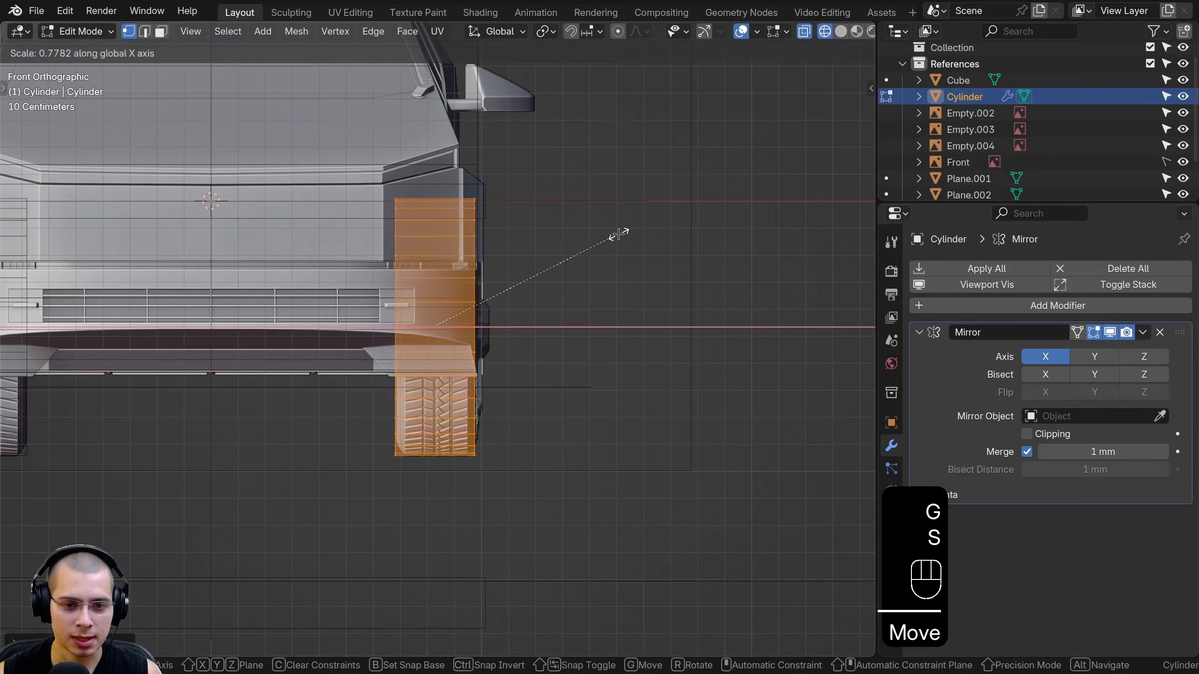
{"action": "key", "text": "g"}
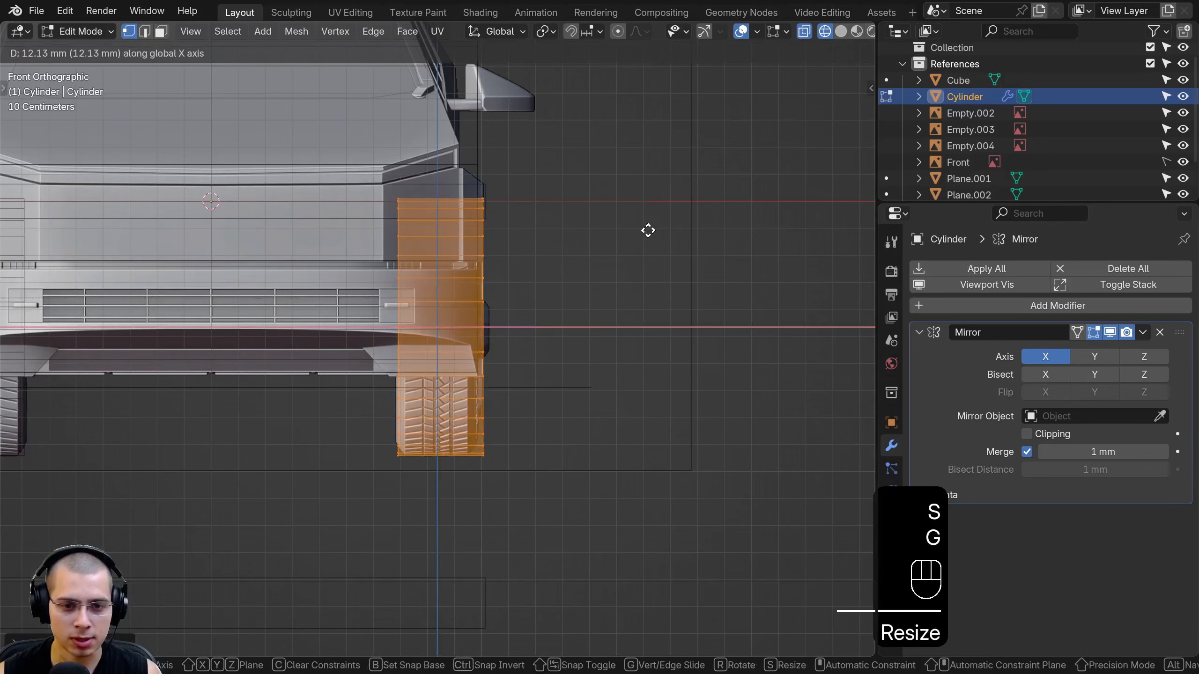
{"action": "key", "text": "s"}
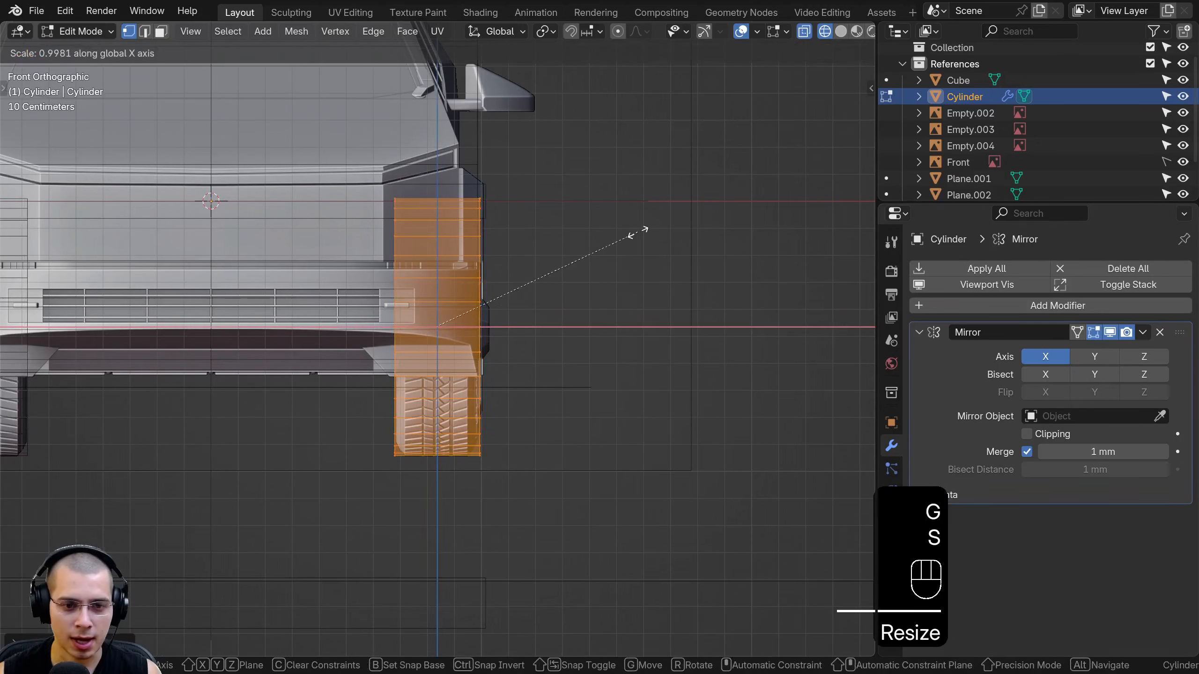
{"action": "key", "text": "g"}
{"action": "key", "text": "Tab"}
{"action": "middle_click_drag", "start_coordinate": [425, 363], "coordinate": [530, 326], "text": "shift"}
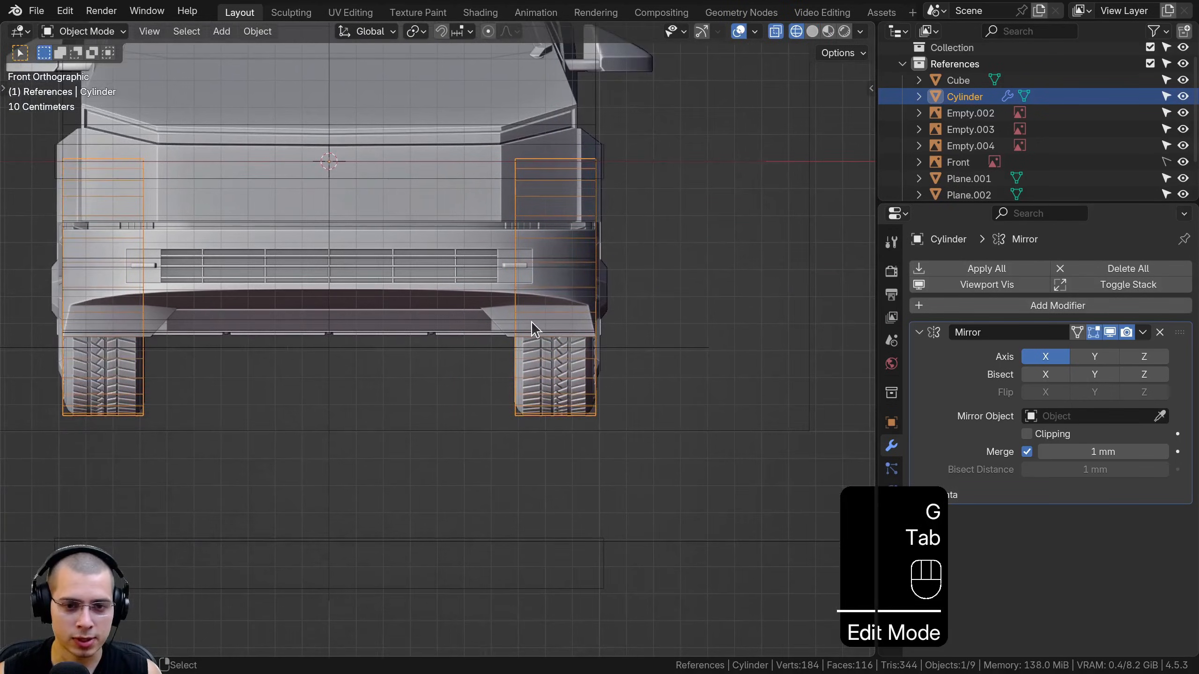
- Check the narrowed front wheels' position against the body sides in the top view
{"action": "key", "text": "KP_3"}
{"action": "key", "text": "KP_7"}
{"action": "scroll", "coordinate": [533, 312], "scroll_direction": "up", "scroll_amount": 5}
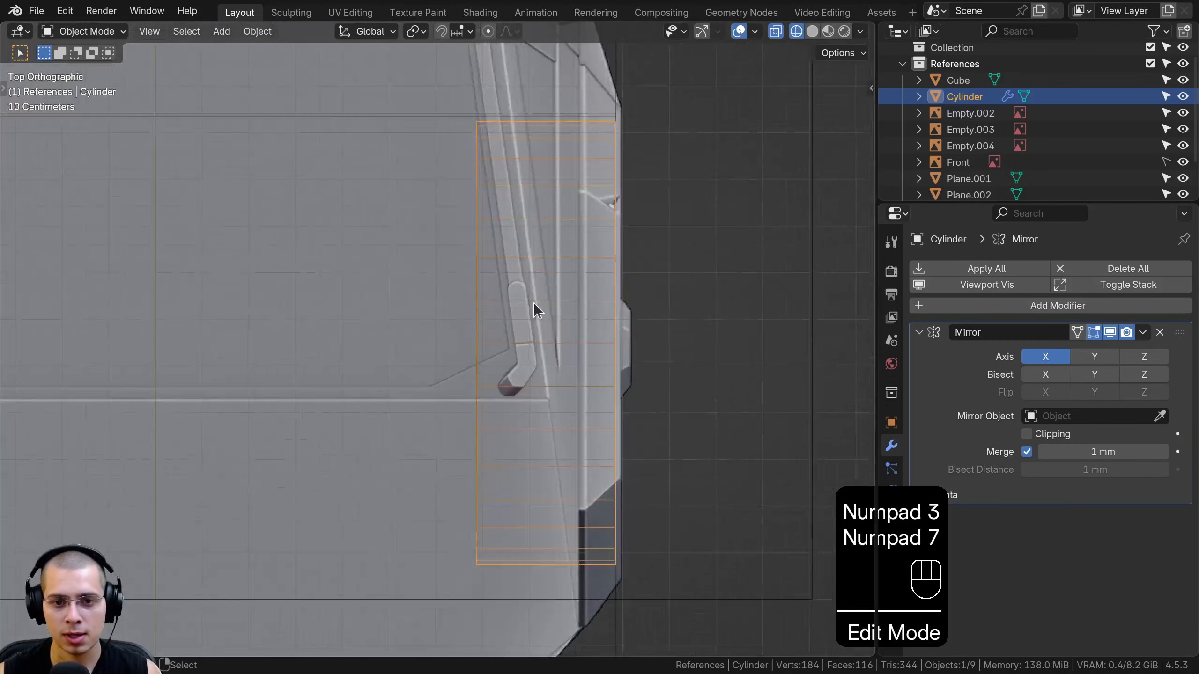
{"action": "scroll", "coordinate": [633, 324], "scroll_direction": "down", "scroll_amount": 6}
{"action": "middle_click_drag", "start_coordinate": [533, 422], "coordinate": [652, 465], "text": "shift"}
{"action": "scroll", "coordinate": [519, 454], "scroll_direction": "down", "scroll_amount": 3}
{"action": "middle_click_drag", "start_coordinate": [446, 439], "coordinate": [418, 458], "text": "shift"}
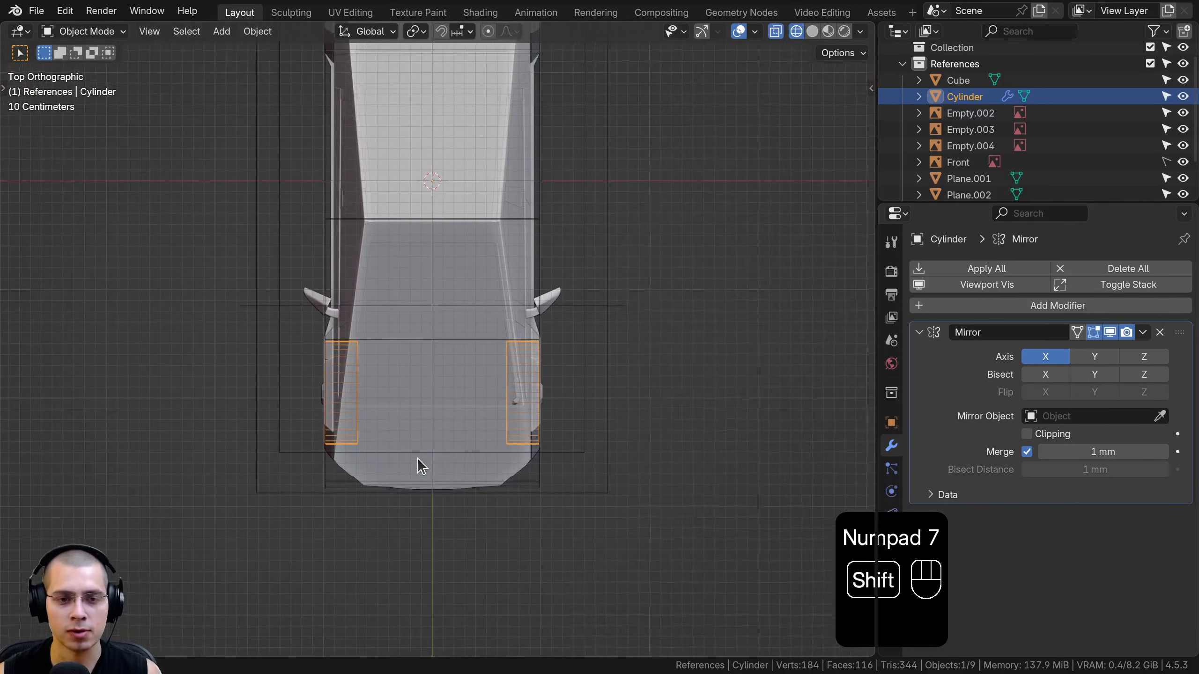
- Duplicate the front wheel cylinder in the right view and move the copy along Y onto the side reference's rear wheel
{"action": "key", "text": "KP_3"}
{"action": "middle_click_drag", "start_coordinate": [398, 389], "coordinate": [324, 387], "text": "shift"}
{"action": "key", "text": "shift+d"}
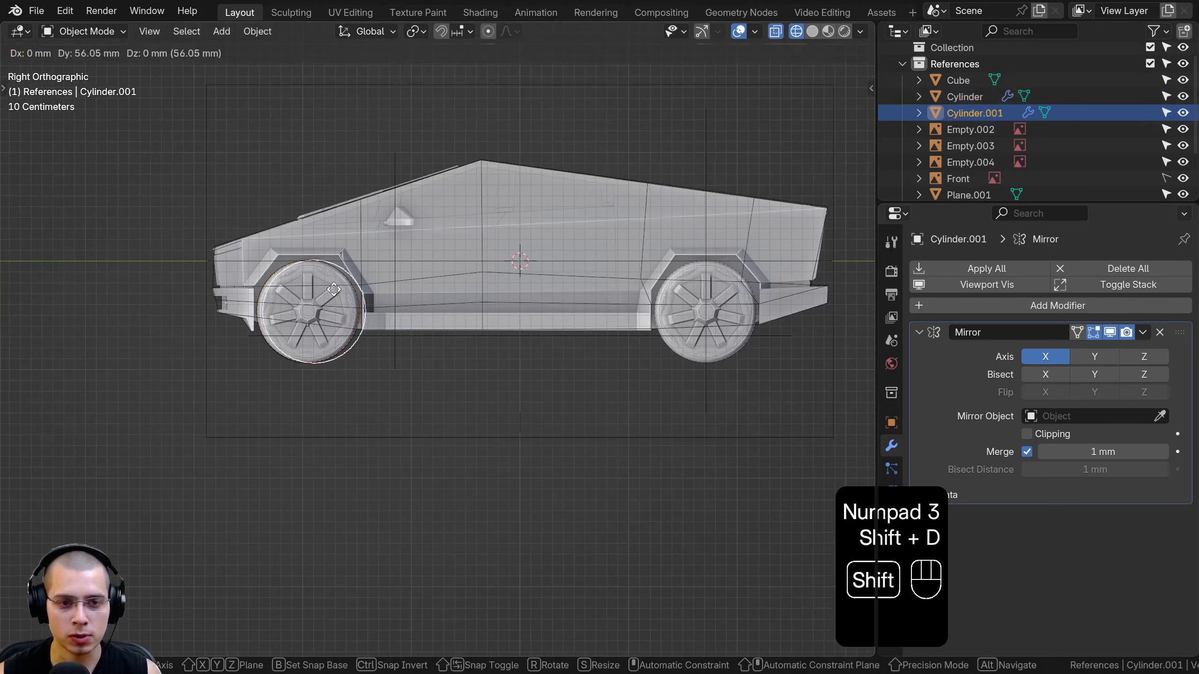
{"action": "left_click", "coordinate": [502, 336]}
{"action": "scroll", "coordinate": [502, 336], "scroll_direction": "up", "scroll_amount": 5}
{"action": "key", "text": "g"}
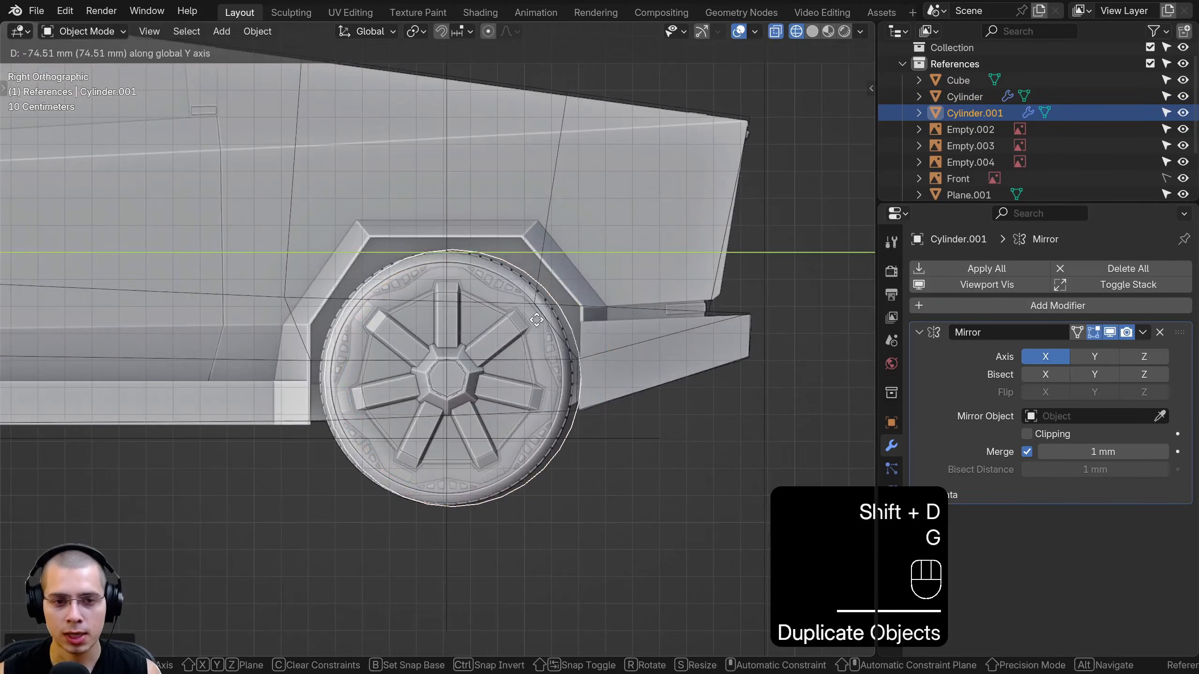
{"action": "left_click", "coordinate": [486, 318]}
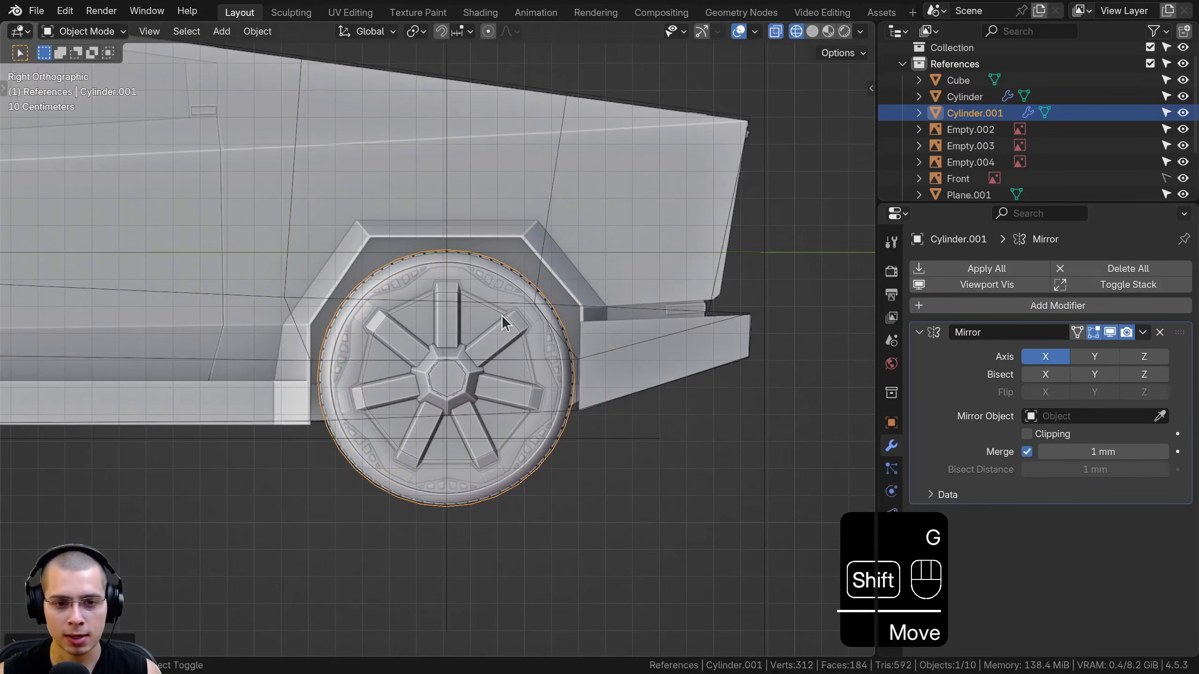
{"action": "key", "text": "KP_7"}
{"action": "scroll", "coordinate": [565, 278], "scroll_direction": "down", "scroll_amount": 4}
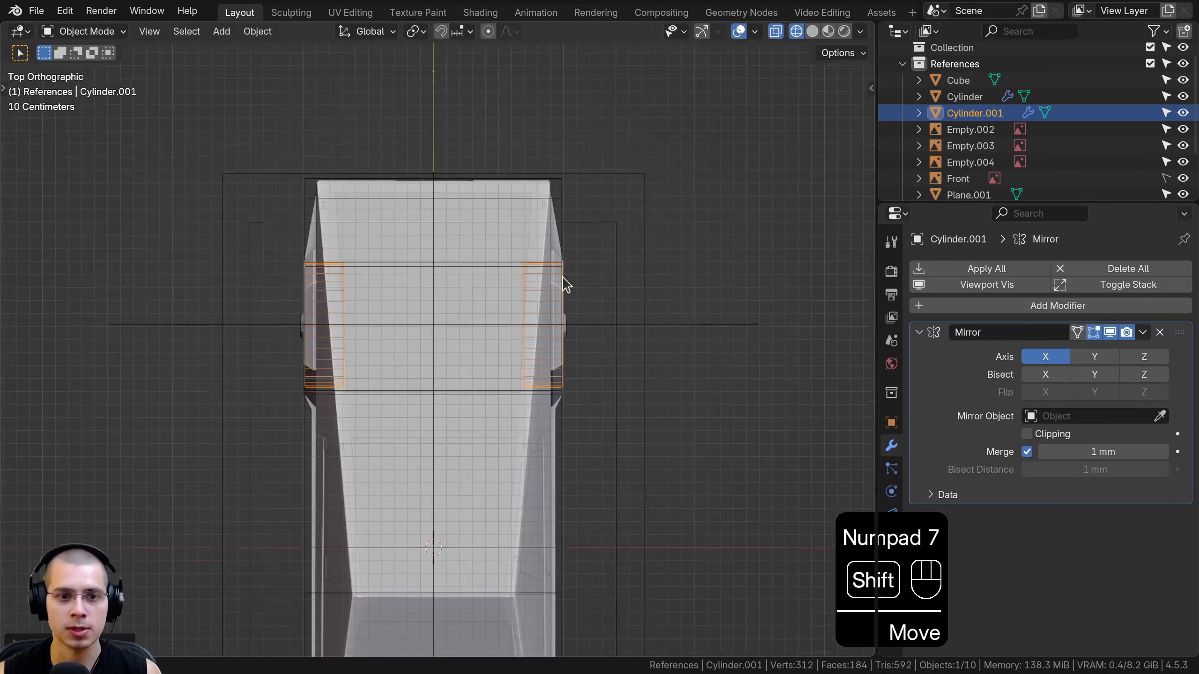
- Select the top reference image, rename it as Top and make it unselectable in the viewport
{"action": "left_click", "coordinate": [592, 311]}
{"action": "key", "text": "g"}
{"action": "left_click", "coordinate": [568, 193]}
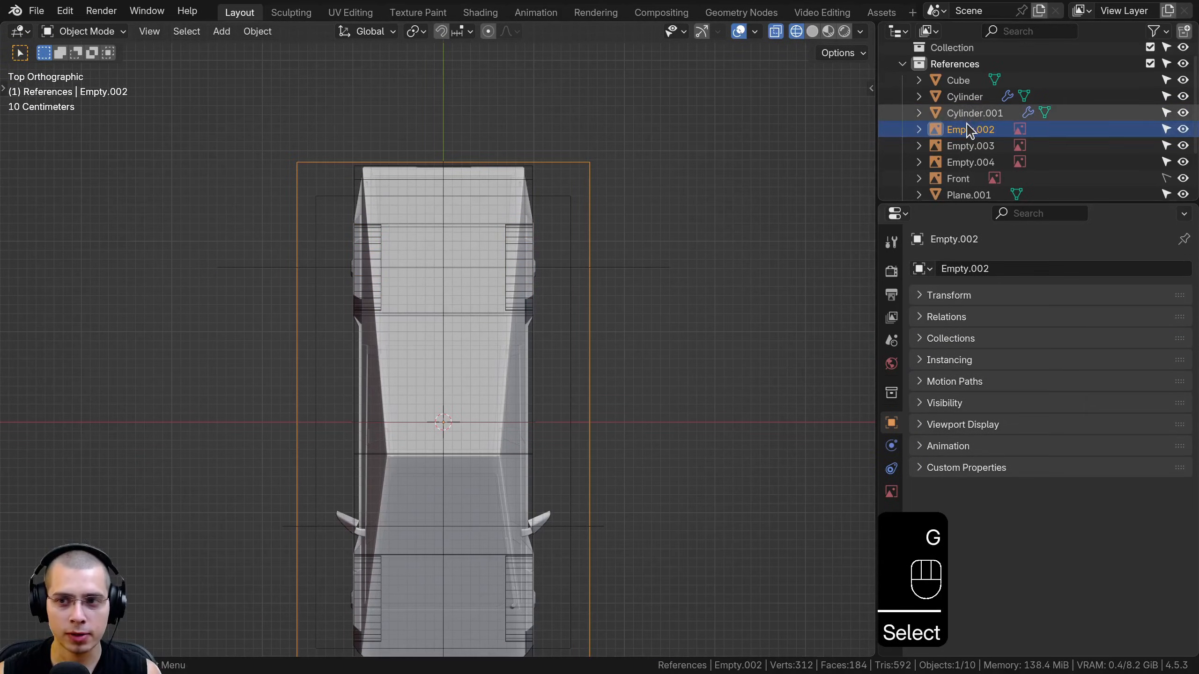
{"action": "scroll", "coordinate": [968, 127], "scroll_direction": "down", "scroll_amount": 1}
{"action": "double_click", "coordinate": [968, 113]}
{"action": "type", "text": "Top"}
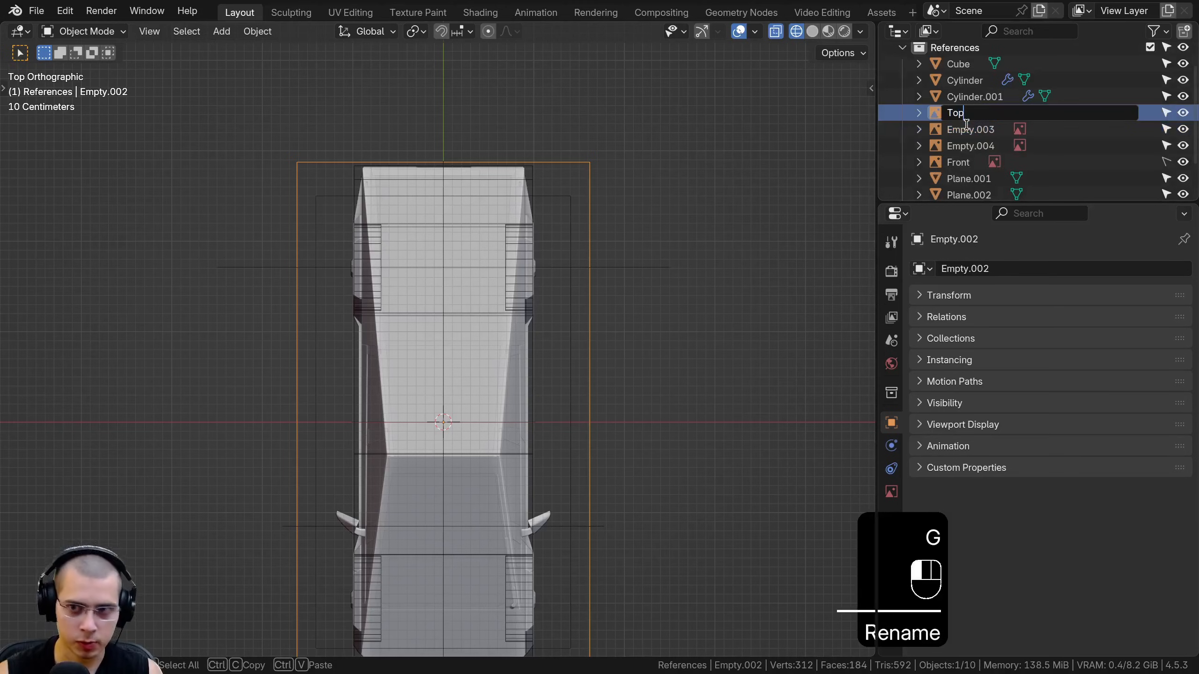
{"action": "key", "text": "Return"}
{"action": "scroll", "coordinate": [973, 132], "scroll_direction": "down", "scroll_amount": 3}
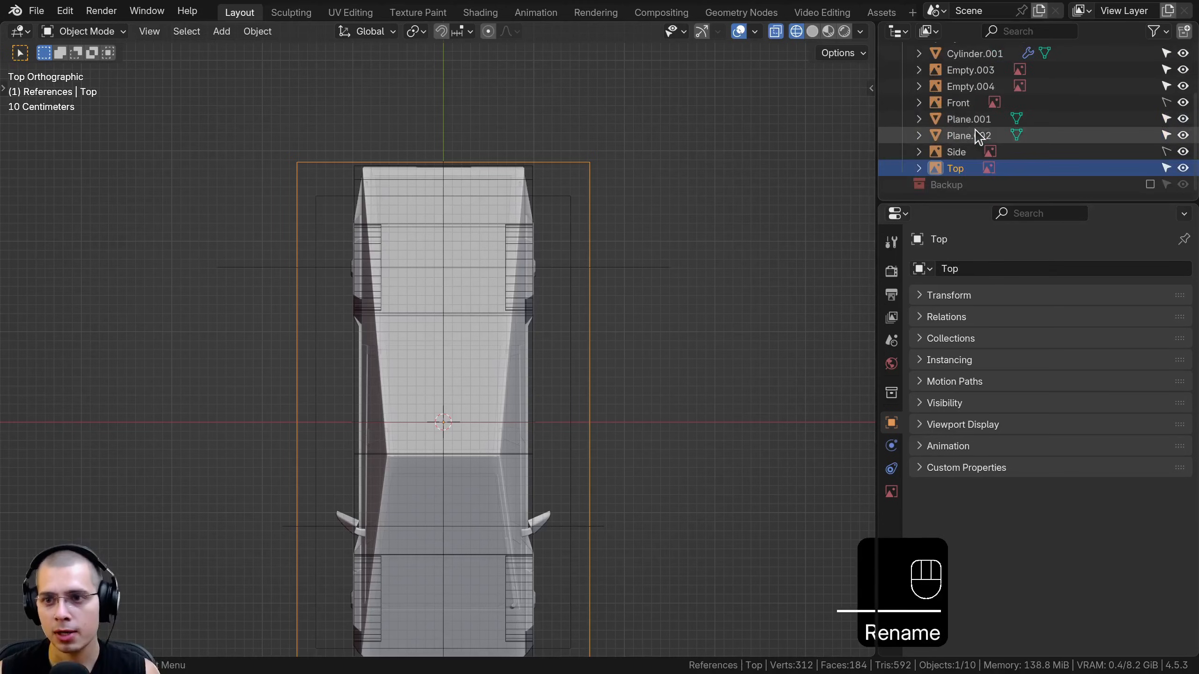
{"action": "left_click", "coordinate": [1166, 168]}
- In the bottom view, rotate the underside reference image by 180 degrees and compare its front direction with the right view
{"action": "scroll", "coordinate": [589, 287], "scroll_direction": "down", "scroll_amount": 1}
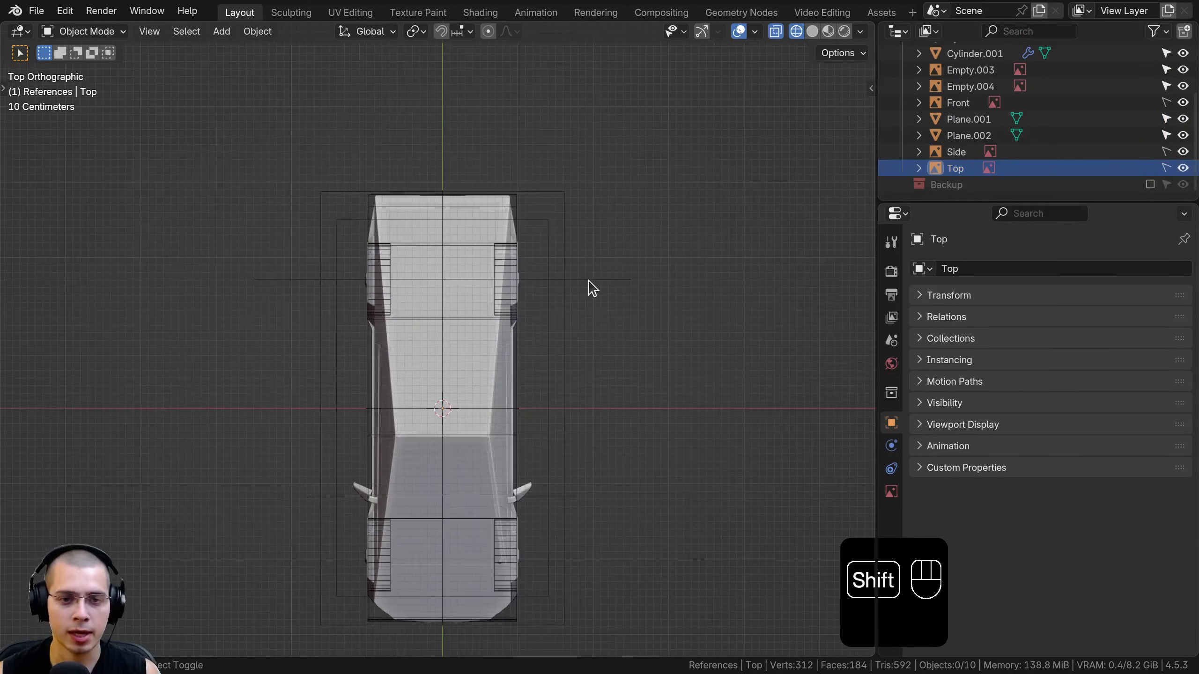
{"action": "middle_click_drag", "start_coordinate": [589, 287], "coordinate": [600, 267], "text": "shift"}
{"action": "key", "text": "ctrl+KP_7"}
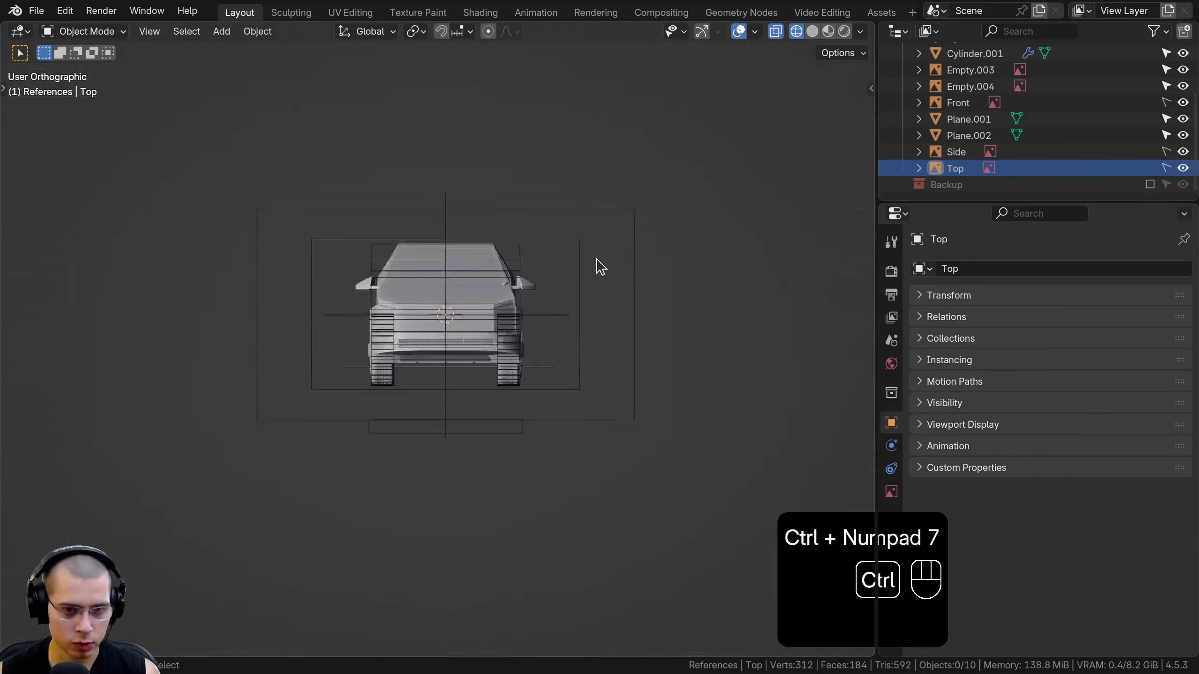
{"action": "middle_click_drag", "start_coordinate": [515, 182], "coordinate": [489, 186], "text": "shift"}
{"action": "left_click", "coordinate": [551, 137]}
{"action": "key", "text": "g"}
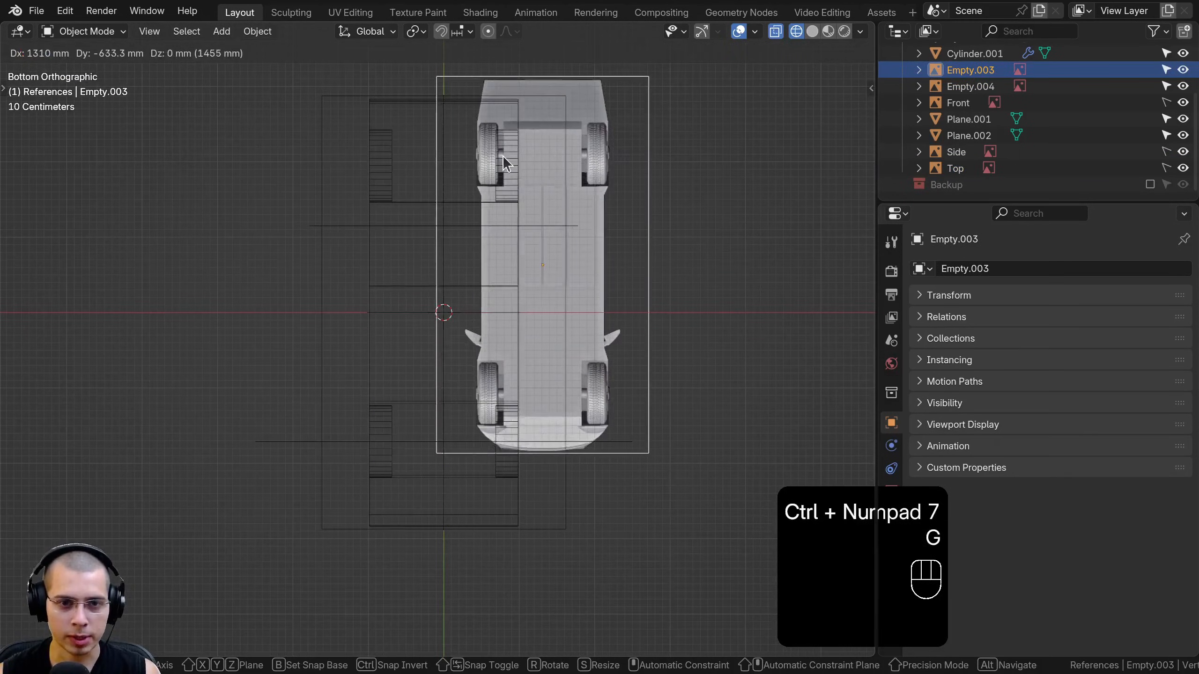
{"action": "right_click", "coordinate": [502, 147]}
{"action": "type", "text": "r"}
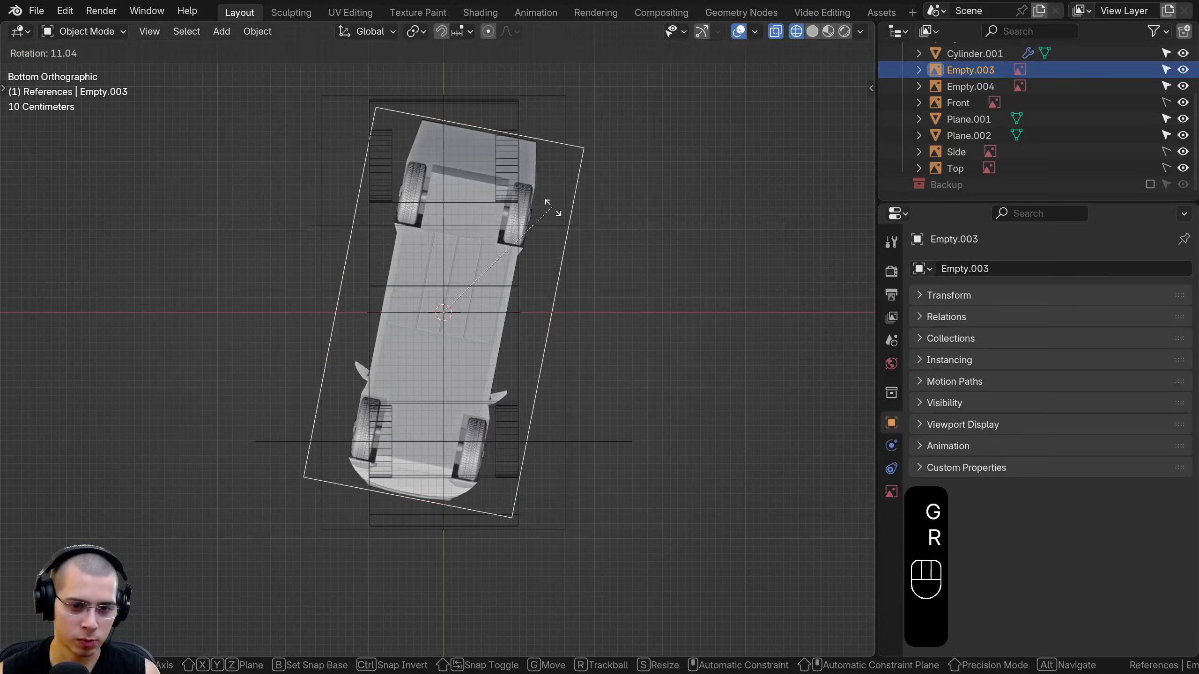
{"action": "type", "text": "180"}
{"action": "left_click", "coordinate": [555, 215]}
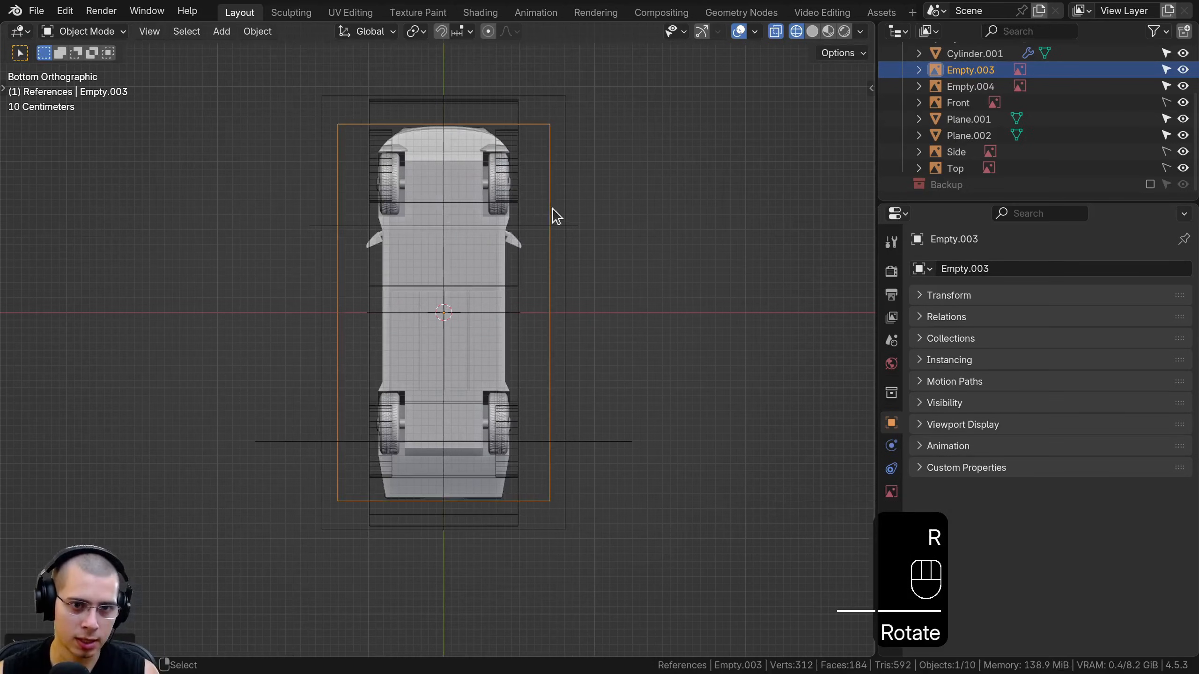
{"action": "key", "text": "KP_3"}
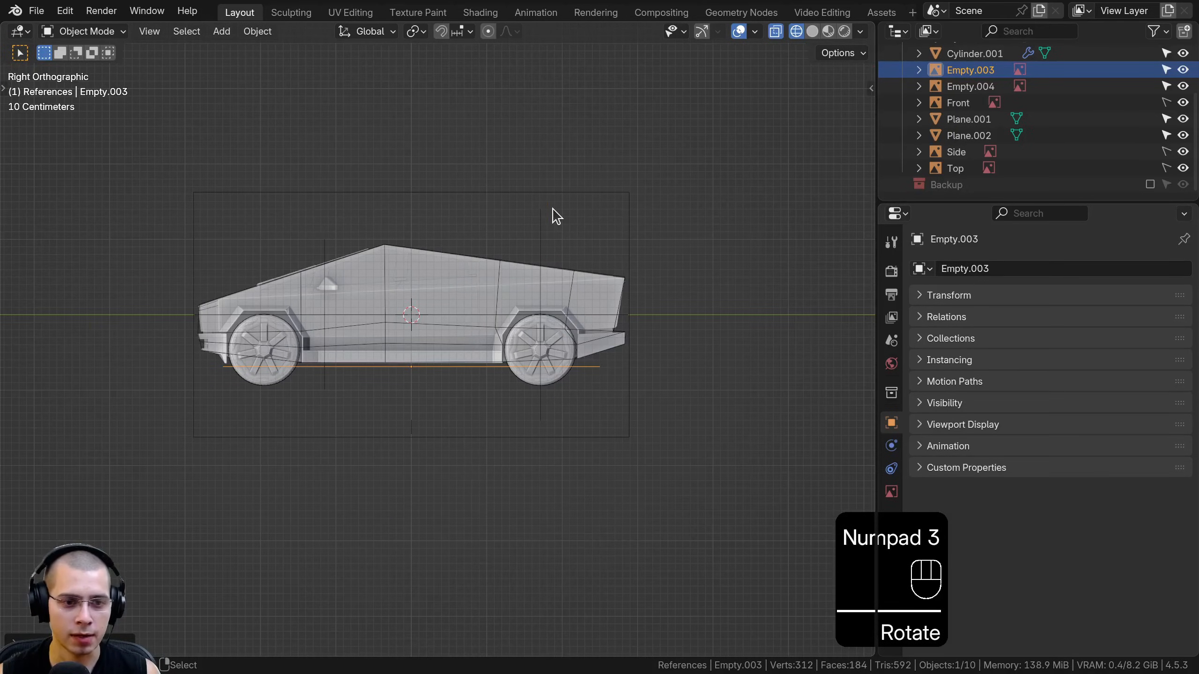
{"action": "key", "text": "ctrl+KP_7"}
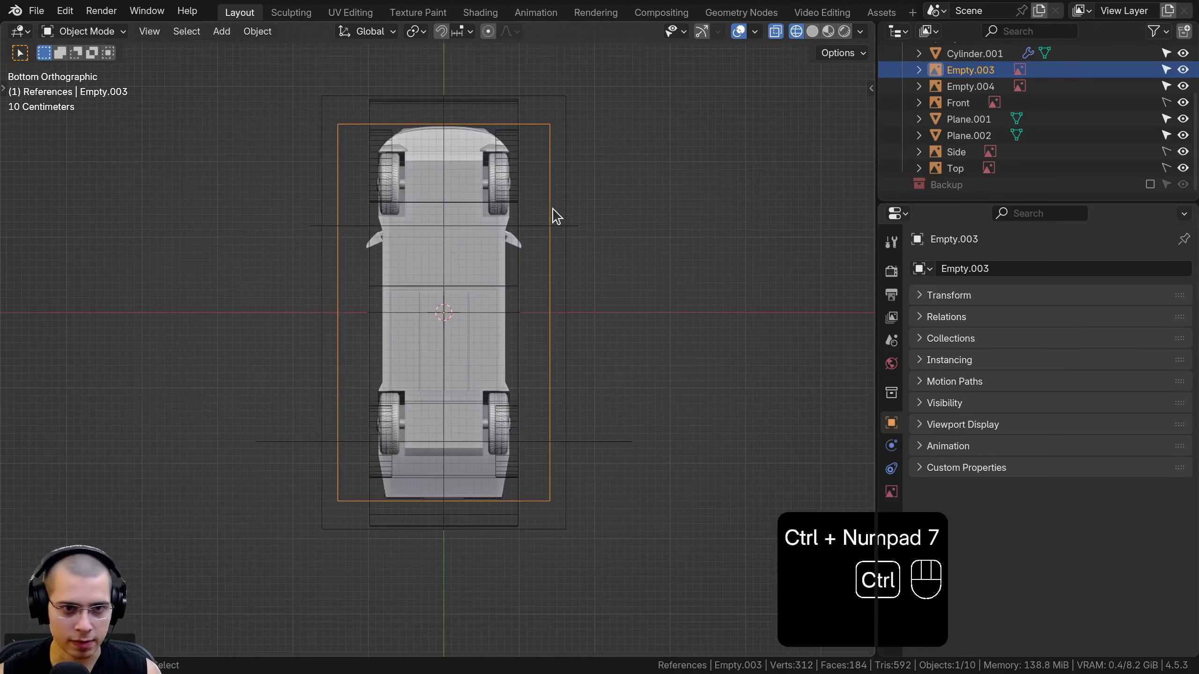
{"action": "key", "text": "KP_3"}
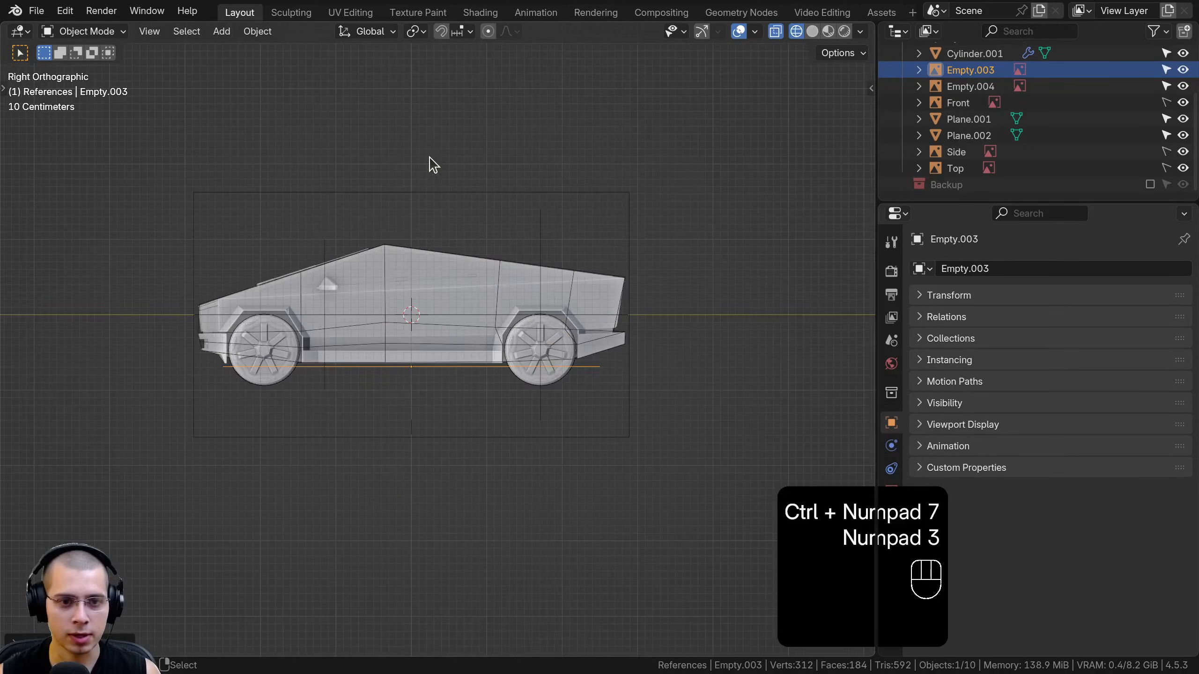
- In the top view, add a cube at the world origin and move it along Y to the side mirrors' position
{"action": "key", "text": "KP_7"}
{"action": "key", "text": "shift+c"}
{"action": "scroll", "coordinate": [460, 394], "scroll_direction": "up", "scroll_amount": 4}
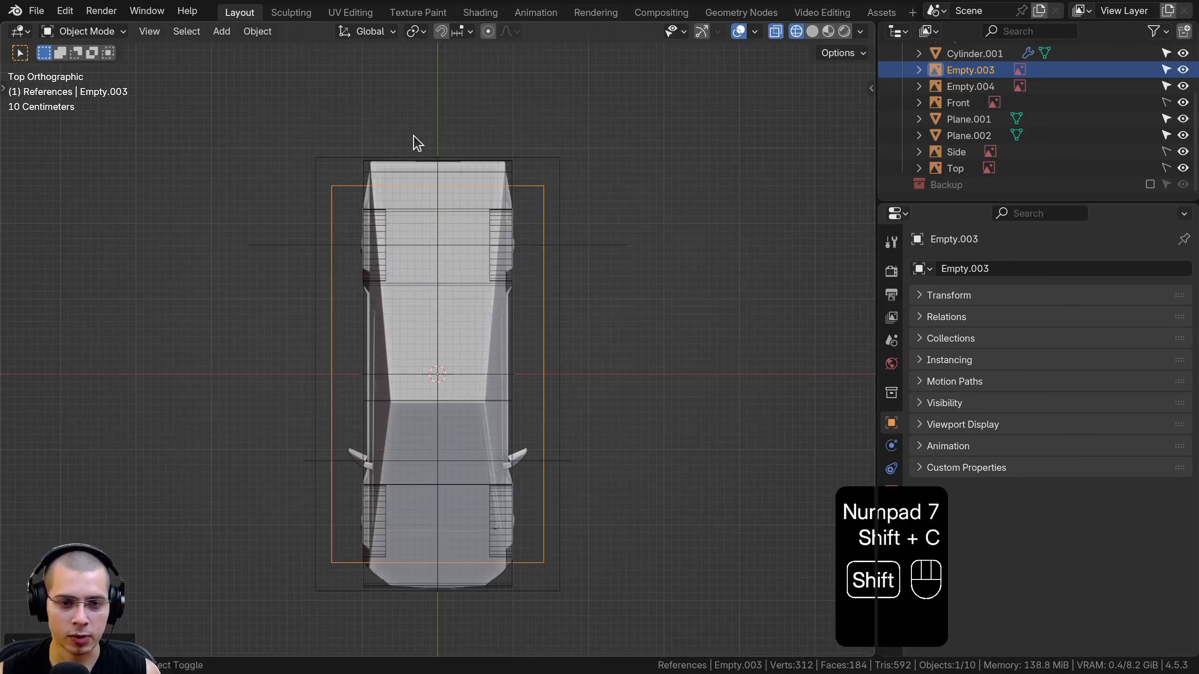
{"action": "key", "text": "shift+a"}
{"action": "mouse_move", "coordinate": [416, 136]}
{"action": "left_click", "coordinate": [473, 153]}
{"action": "key", "text": "g"}
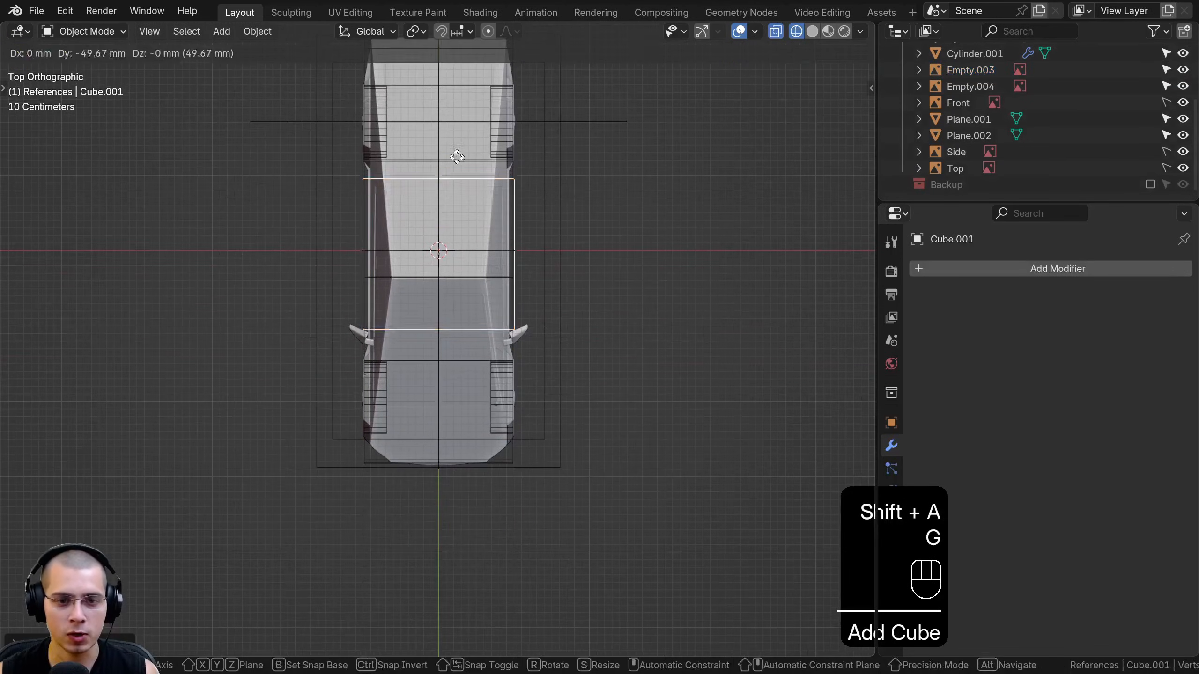
{"action": "left_click", "coordinate": [454, 221]}
- In Edit Mode, scale the cube's mesh down to a small block and move it about 850 mm along X to the side mirror
{"action": "scroll", "coordinate": [797, 201], "scroll_direction": "up", "scroll_amount": 4}
{"action": "key", "text": "Tab"}
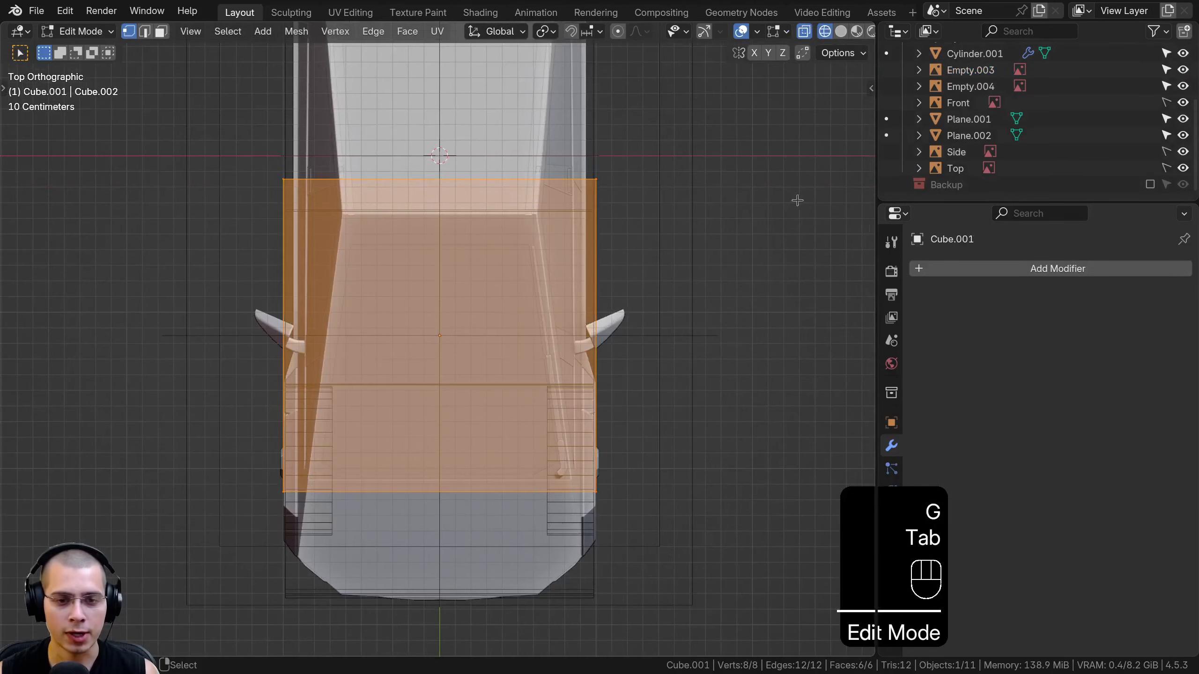
{"action": "key", "text": "s"}
{"action": "left_click", "coordinate": [508, 345]}
{"action": "key", "text": "g"}
{"action": "middle_click", "coordinate": [586, 342]}
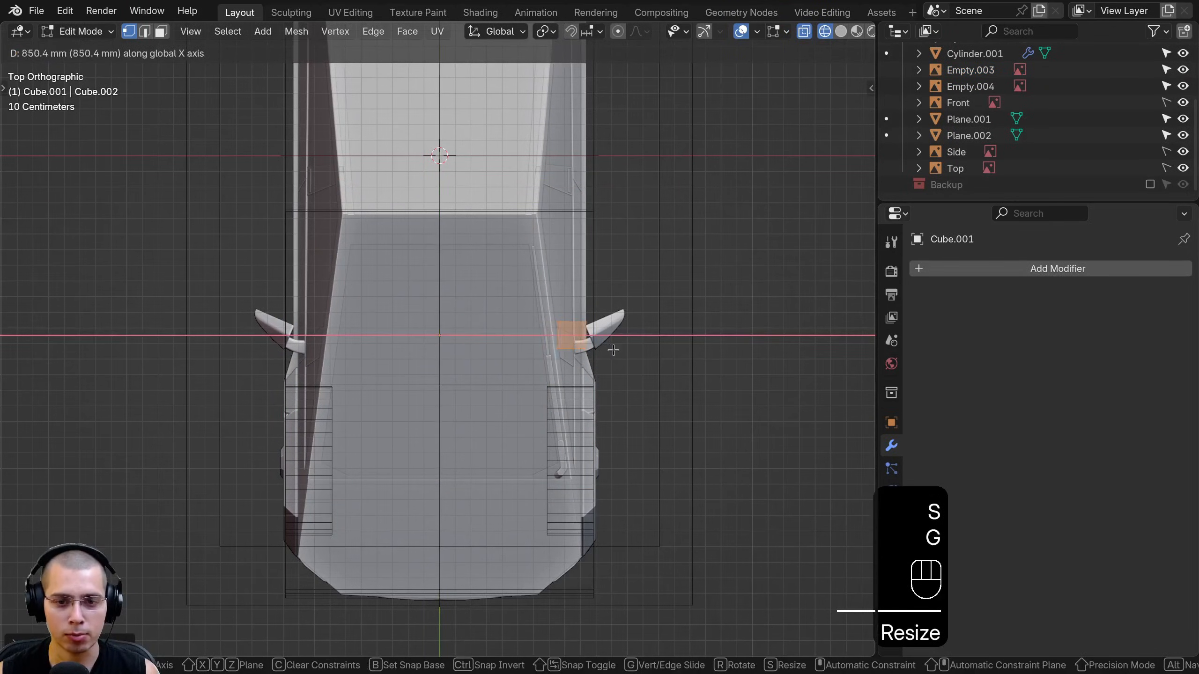
{"action": "left_click", "coordinate": [611, 343]}
- Scale, rotate and move the small block to fit the inner part of the side mirror's arm in the top reference
{"action": "middle_click_drag", "start_coordinate": [610, 343], "coordinate": [503, 319], "text": "shift"}
{"action": "scroll", "coordinate": [503, 319], "scroll_direction": "up", "scroll_amount": 5}
{"action": "key", "text": "s"}
{"action": "left_click", "coordinate": [465, 267]}
{"action": "key", "text": "r"}
{"action": "left_click", "coordinate": [468, 276]}
{"action": "key", "text": "g"}
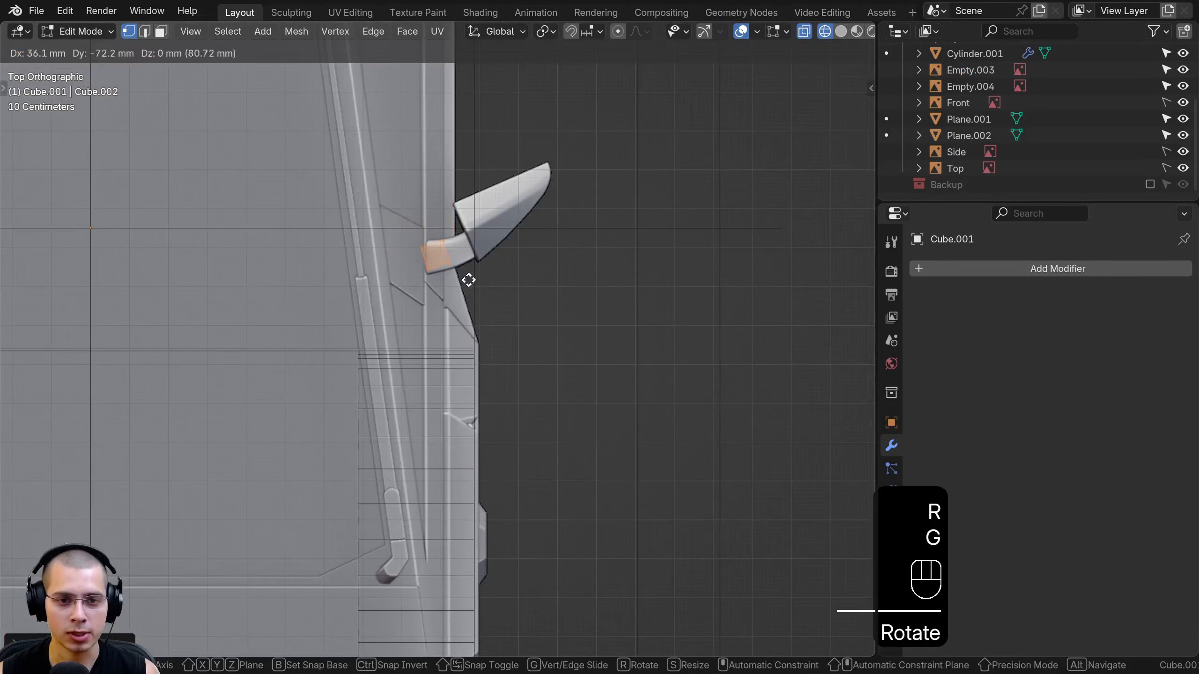
{"action": "left_click", "coordinate": [469, 283]}
{"action": "key", "text": "r"}
{"action": "left_click", "coordinate": [468, 297]}
{"action": "key", "text": "s"}
{"action": "left_click", "coordinate": [482, 300]}
- Extrude the block's outer end along the mirror arm, rotating and moving it to meet the mirror housing
{"action": "key", "text": "alt+a"}
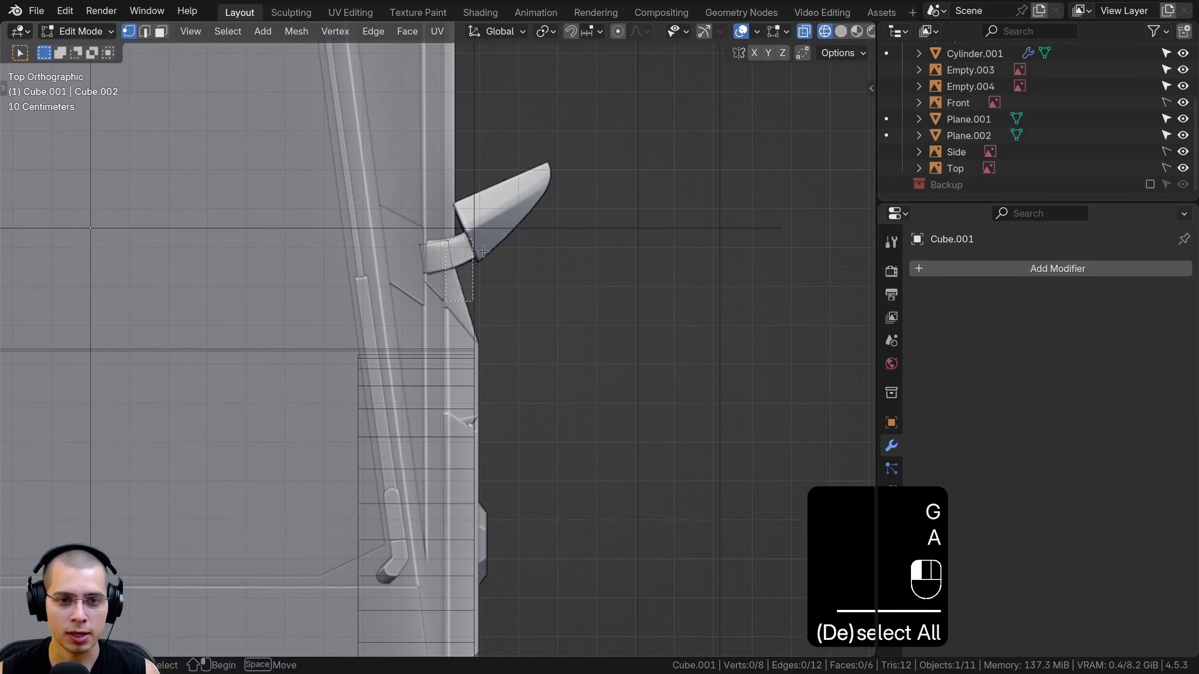
{"action": "left_click_drag", "start_coordinate": [483, 251], "coordinate": [490, 241]}
{"action": "scroll", "coordinate": [491, 240], "scroll_direction": "up", "scroll_amount": 2}
{"action": "middle_click_drag", "start_coordinate": [491, 241], "coordinate": [473, 329], "text": "shift"}
{"action": "key", "text": "e"}
{"action": "left_click", "coordinate": [503, 329]}
{"action": "key", "text": "r"}
{"action": "left_click", "coordinate": [508, 313]}
{"action": "key", "text": "g"}
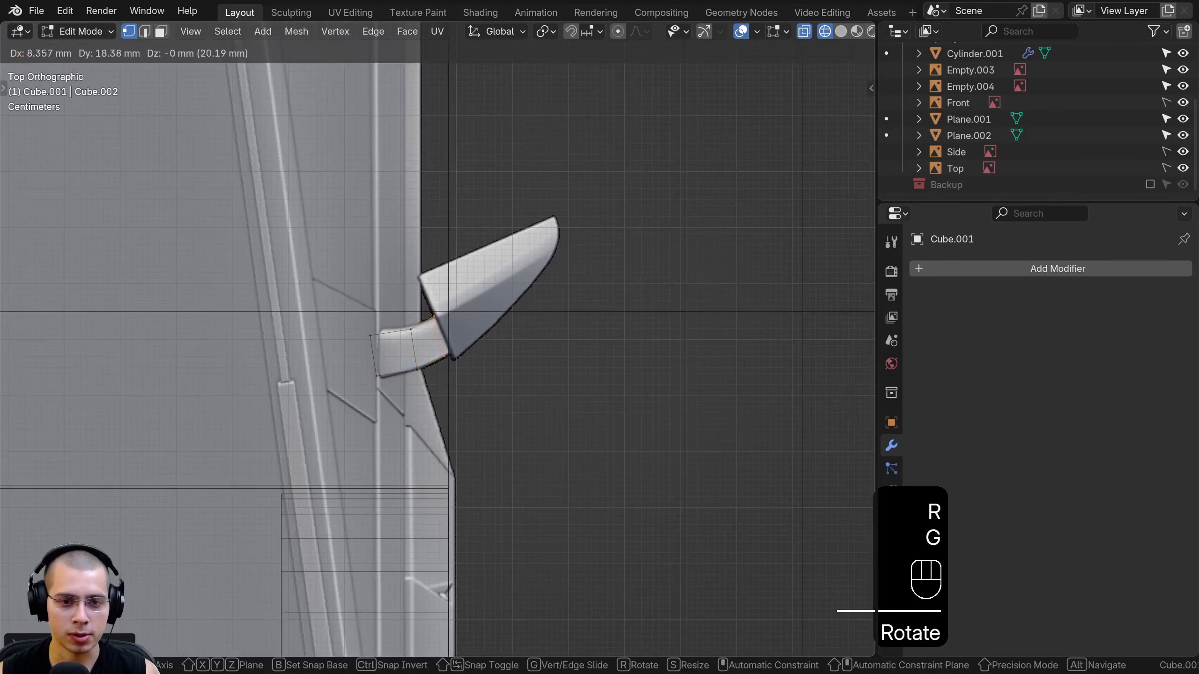
{"action": "left_click", "coordinate": [495, 317]}
{"action": "key", "text": "r"}
{"action": "left_click", "coordinate": [495, 316]}
- Extrude the arm's end again, scale it up about 2.24 times and position it on the base of the mirror housing
{"action": "key", "text": "e"}
{"action": "left_click", "coordinate": [505, 318]}
{"action": "key", "text": "s"}
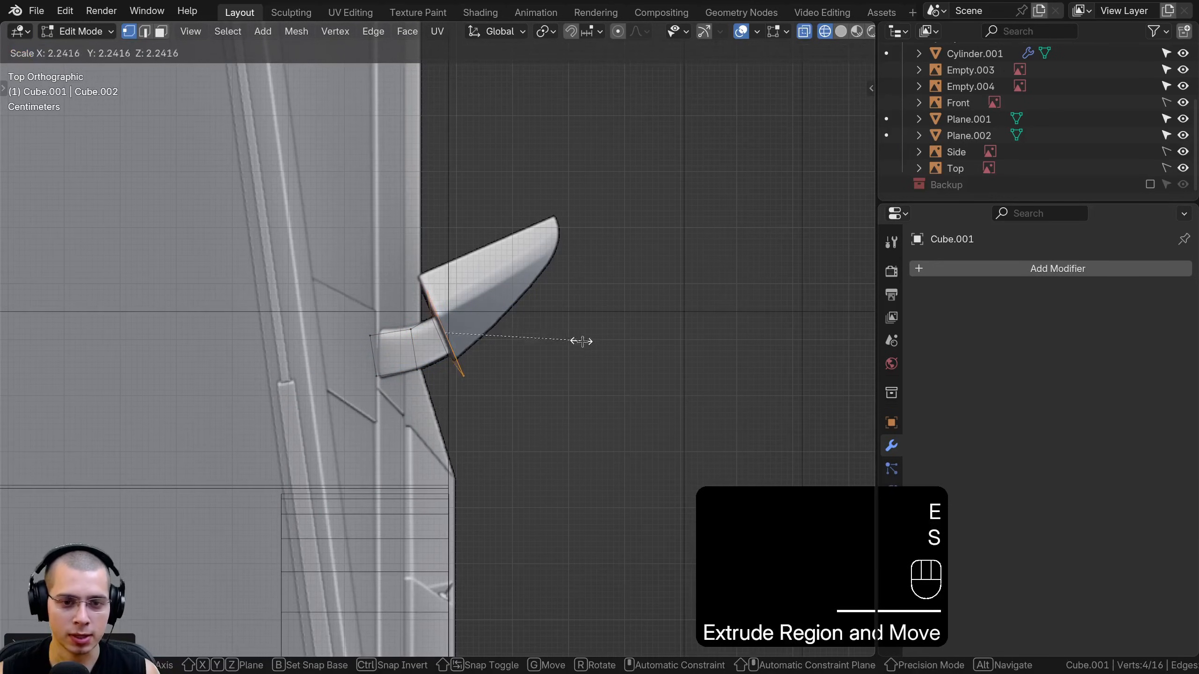
{"action": "left_click", "coordinate": [582, 341]}
{"action": "key", "text": "g"}
{"action": "left_click", "coordinate": [573, 322]}
- Extrude the housing base outward, then shrink and position the new face to match the mirror housing's taper
{"action": "key", "text": "e"}
{"action": "left_click", "coordinate": [586, 248]}
{"action": "key", "text": "s"}
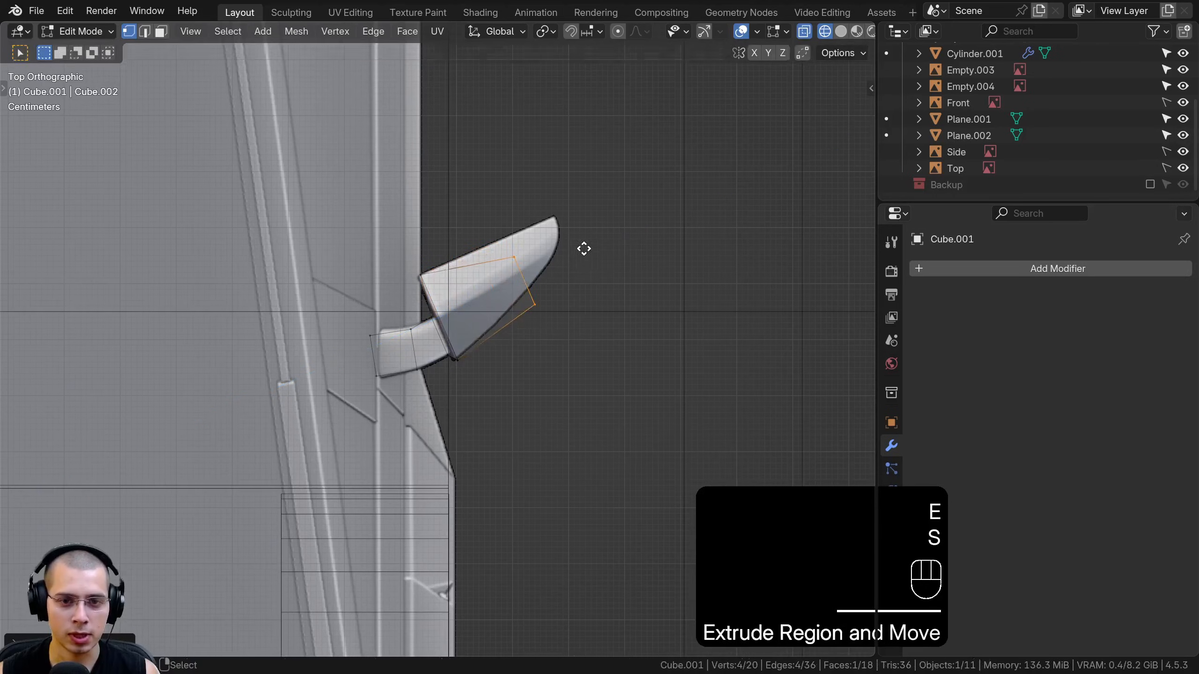
{"action": "left_click", "coordinate": [581, 231]}
{"action": "key", "text": "g"}
{"action": "left_click", "coordinate": [647, 249]}
- Extrude, shrink and position one last section at the outer tip of the mirror housing
{"action": "key", "text": "e"}
{"action": "left_click", "coordinate": [614, 231]}
{"action": "key", "text": "s"}
{"action": "left_click", "coordinate": [602, 231]}
{"action": "key", "text": "g"}
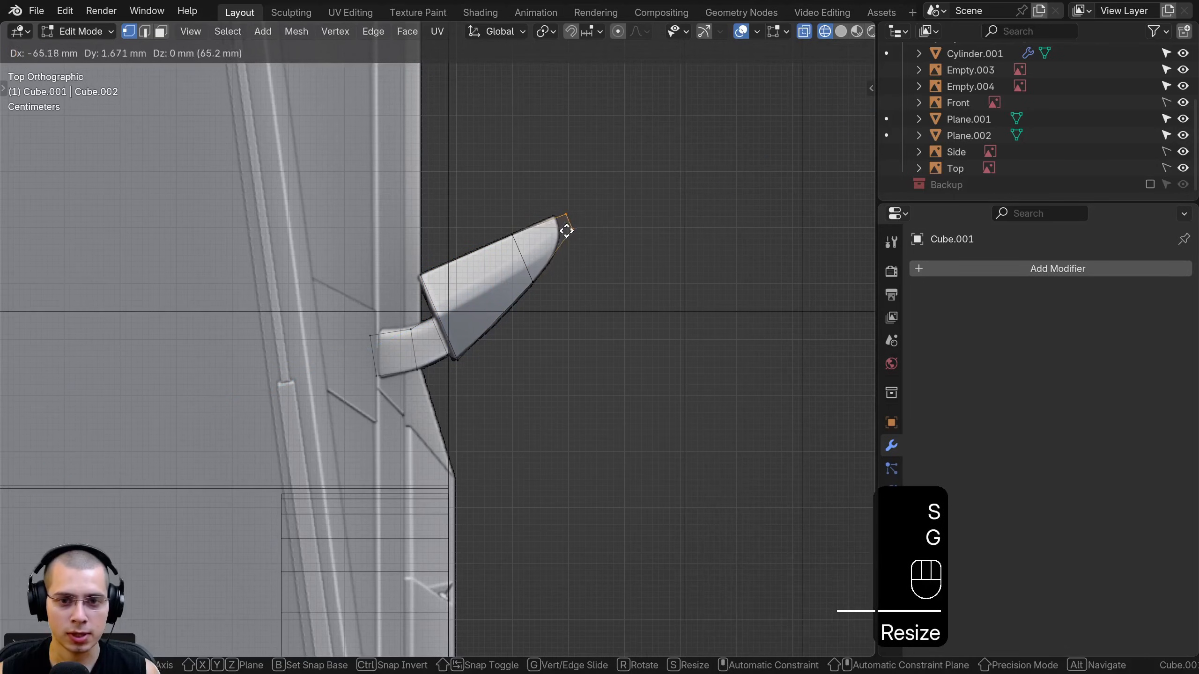
{"action": "left_click", "coordinate": [557, 231]}
- In the front view, select the whole mirror mesh and move it up about 380 mm along Z onto the mirror reference
{"action": "key", "text": "KP_1"}
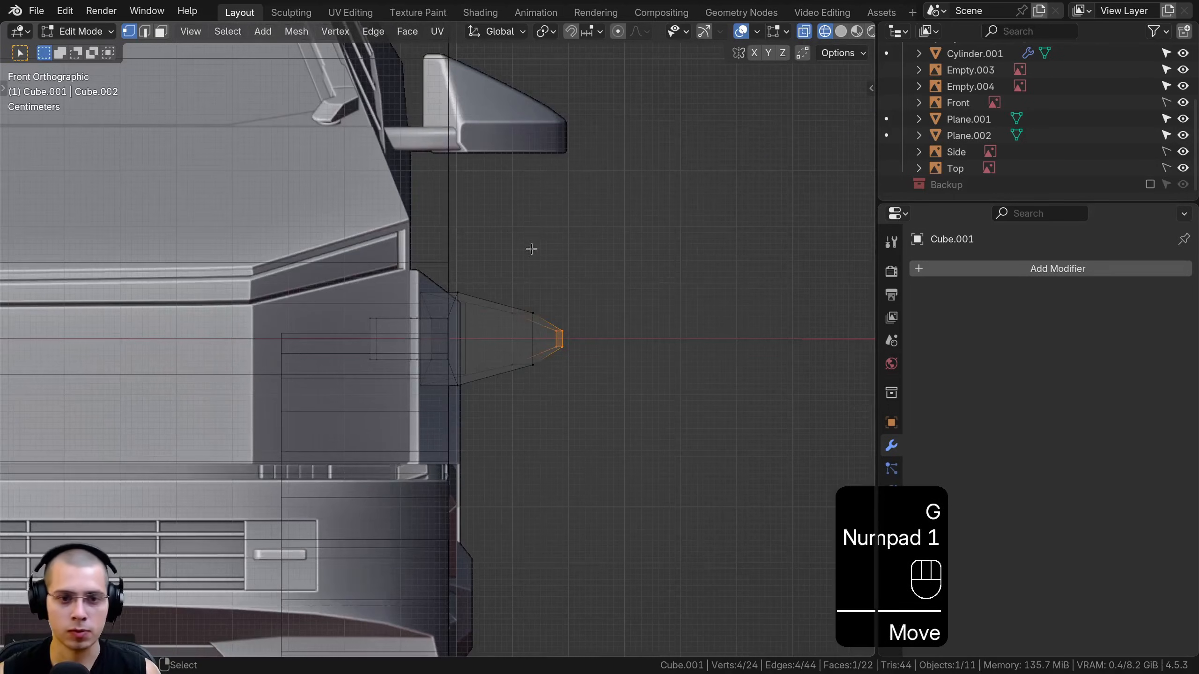
{"action": "key", "text": "a"}
{"action": "key", "text": "a"}
{"action": "middle_click_drag", "start_coordinate": [532, 249], "coordinate": [534, 330], "text": "shift"}
{"action": "key", "text": "g"}
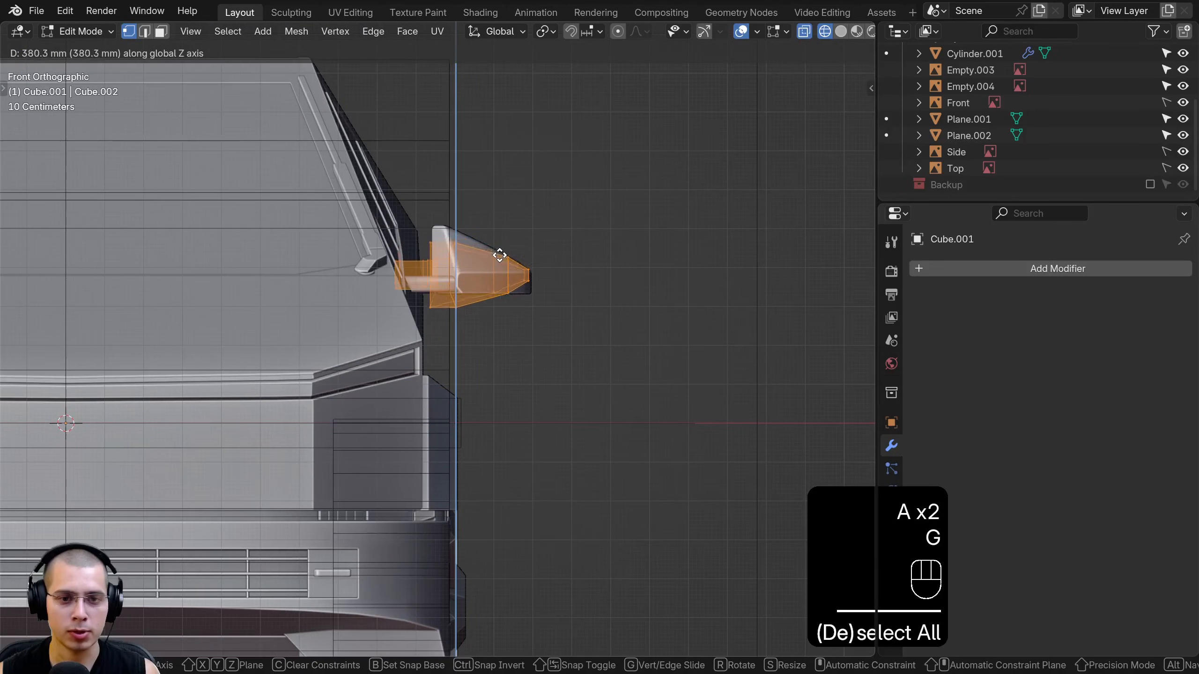
{"action": "left_click", "coordinate": [500, 255]}
- Select the mirror mesh's lower vertices, flatten them along Z and align them with the reference mirror's bottom edge
{"action": "scroll", "coordinate": [500, 256], "scroll_direction": "up", "scroll_amount": 4}
{"action": "key", "text": "a"}
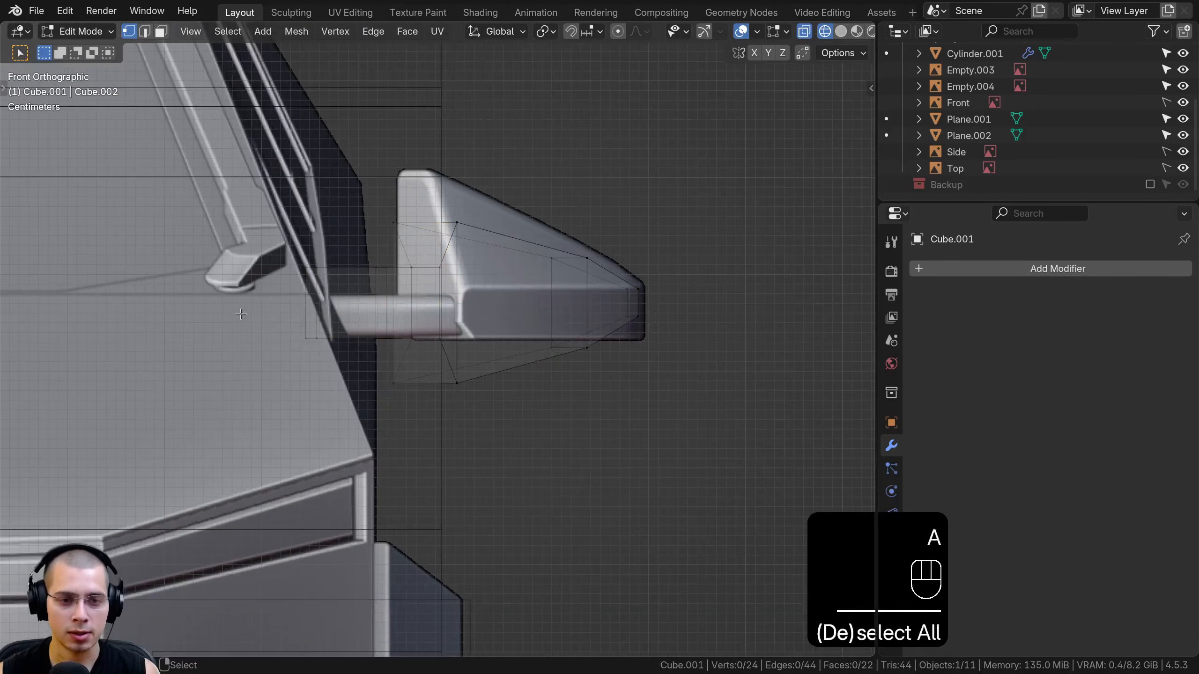
{"action": "key", "text": "b"}
{"action": "left_click_drag", "start_coordinate": [277, 319], "coordinate": [997, 433]}
{"action": "key", "text": "b"}
{"action": "left_click_drag", "start_coordinate": [549, 307], "coordinate": [682, 348]}
{"action": "key", "text": "s"}
{"action": "key", "text": "z"}
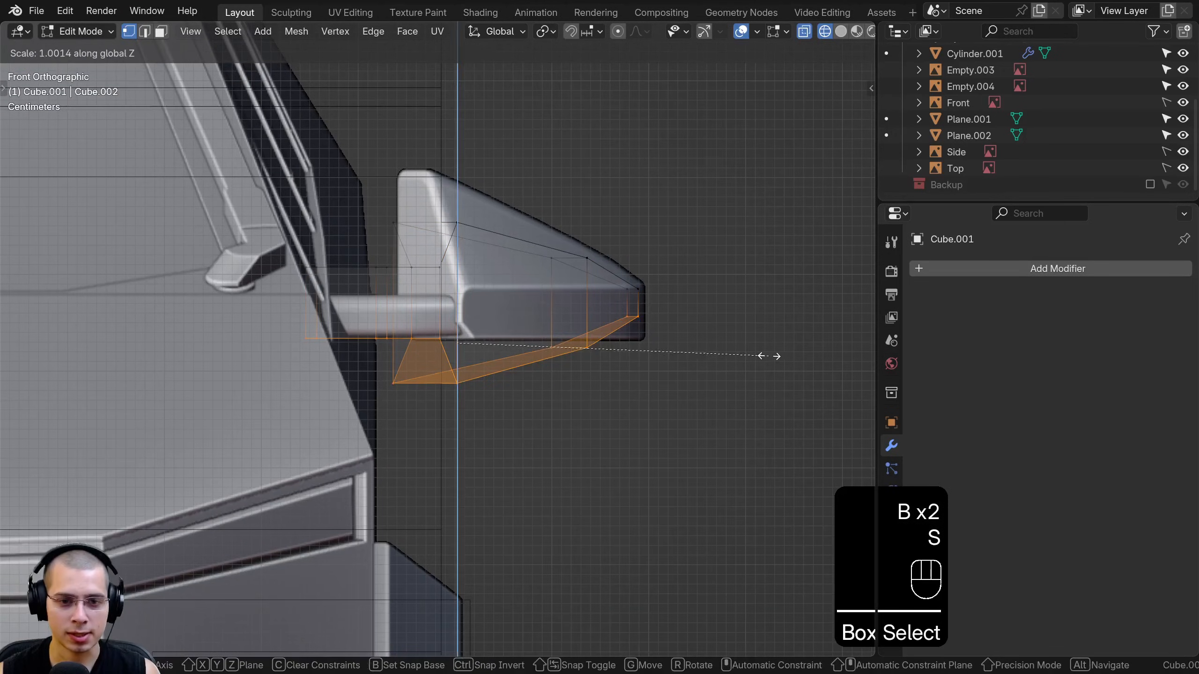
{"action": "left_click", "coordinate": [454, 340]}
{"action": "key", "text": "g"}
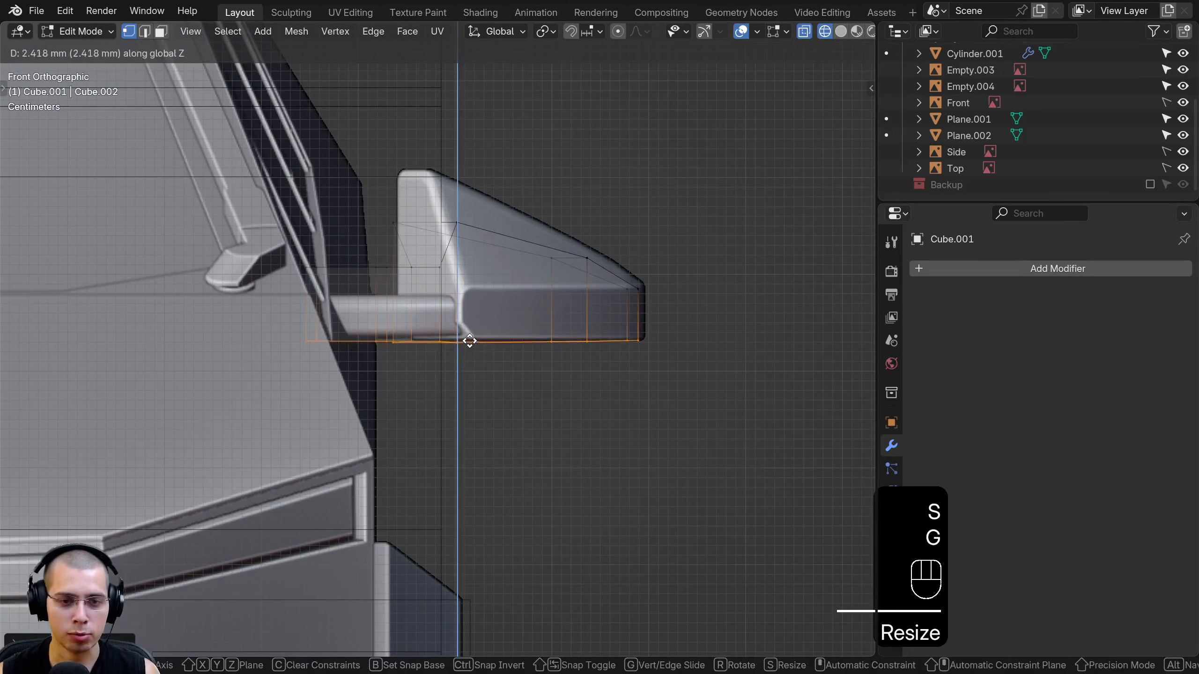
{"action": "left_click", "coordinate": [465, 336]}
- Move the mirror housing's upper vertices up along Z to follow the sloped top of the mirror in the front reference
{"action": "key", "text": "a"}
{"action": "left_click_drag", "start_coordinate": [456, 237], "coordinate": [613, 283]}
{"action": "key", "text": "g"}
{"action": "left_click", "coordinate": [489, 165]}
{"action": "key", "text": "g"}
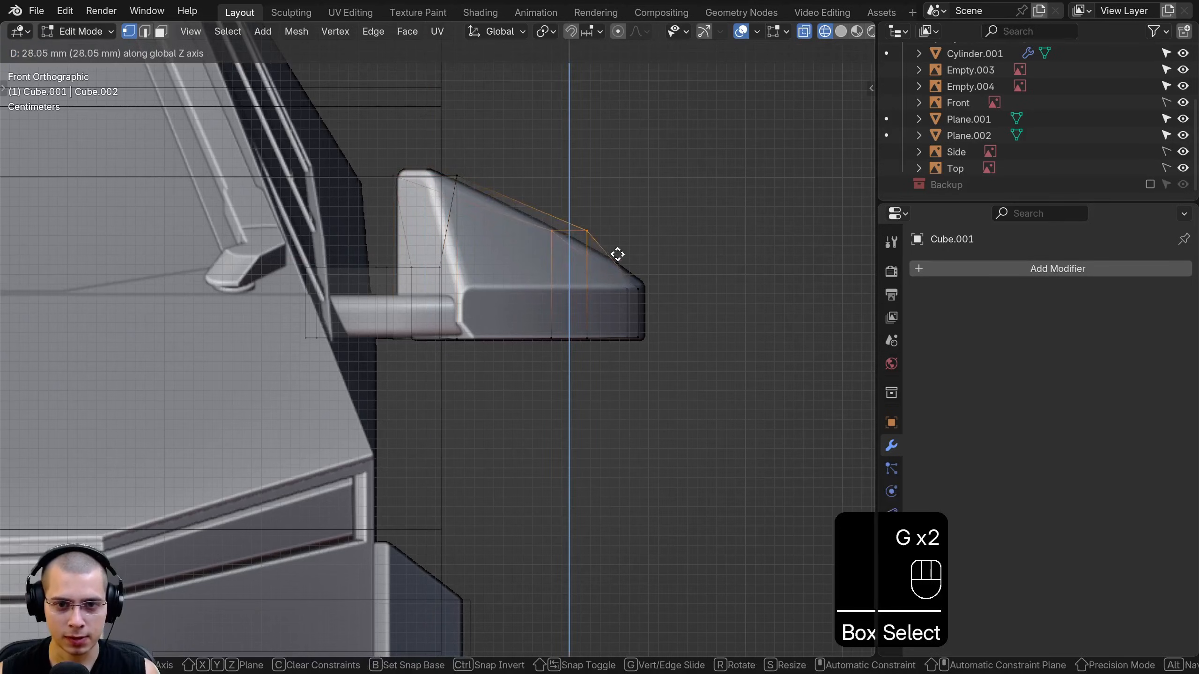
{"action": "left_click", "coordinate": [617, 259]}
- Check the mirror block-out in solid shading and against the side reference in wireframe
{"action": "key", "text": "z"}
{"action": "left_click", "coordinate": [743, 314]}
{"action": "scroll", "coordinate": [744, 314], "scroll_direction": "down", "scroll_amount": 5}
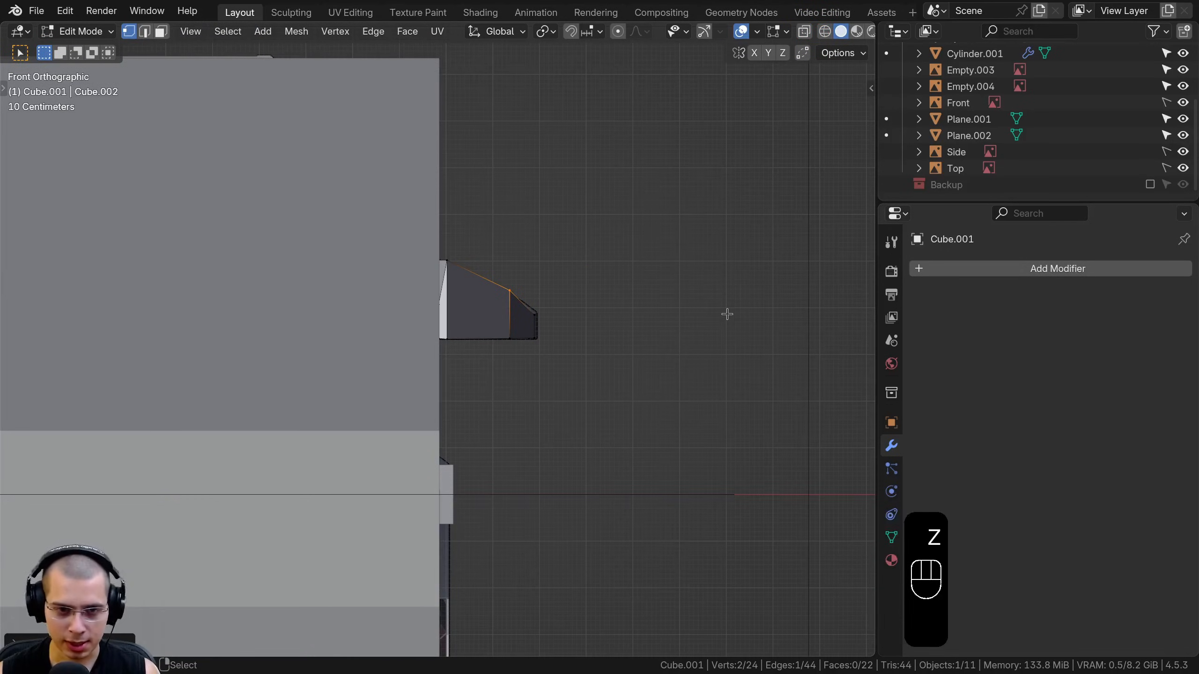
{"action": "key", "text": "KP_3"}
{"action": "key", "text": "z"}
{"action": "left_click", "coordinate": [460, 332]}
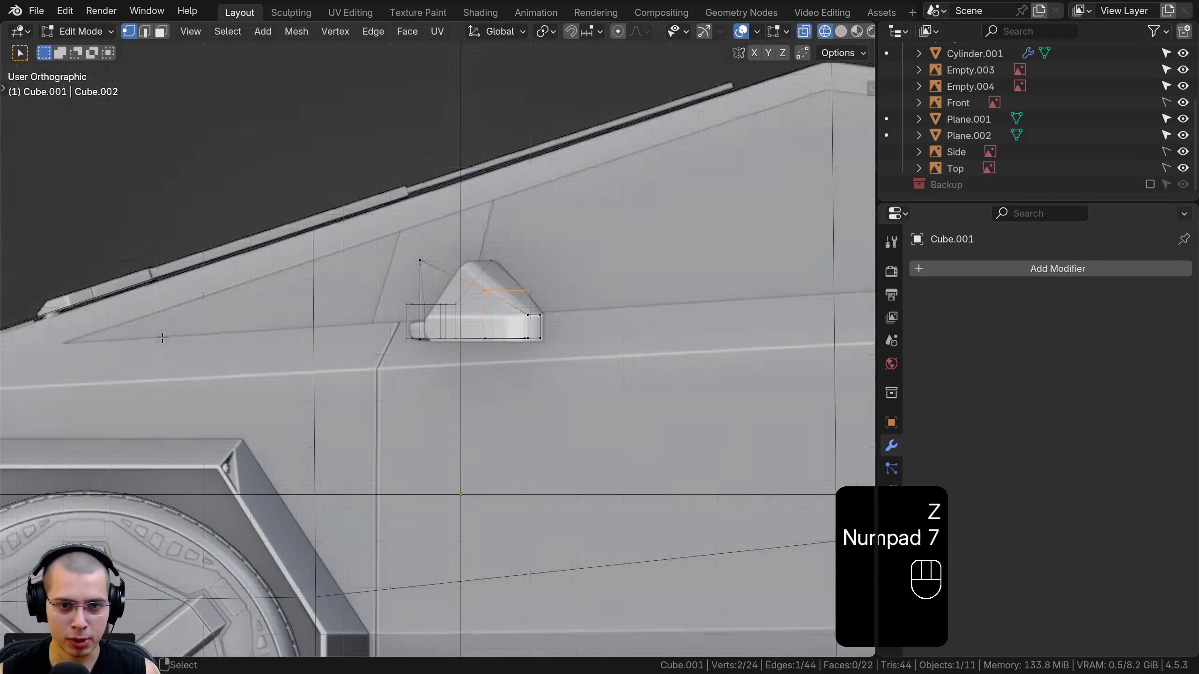
- Leave Edit Mode and add an X-axis Mirror modifier to the side mirror block-out, checking it in the bottom view
{"action": "key", "text": "Tab"}
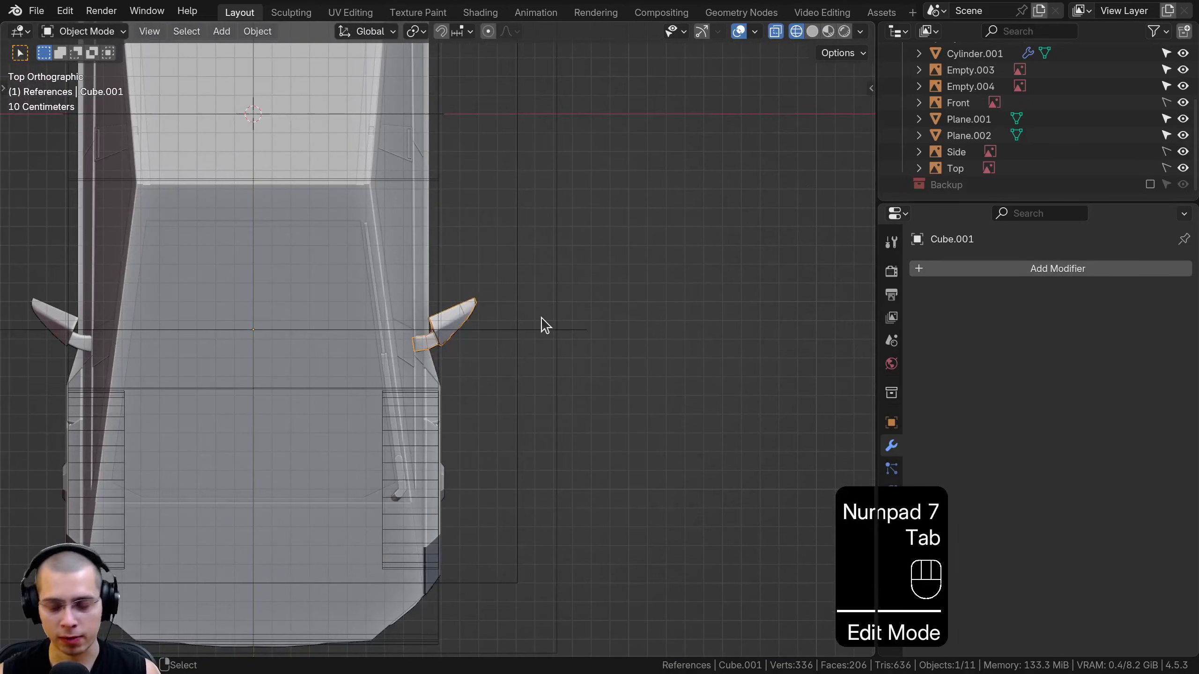
{"action": "key", "text": "ctrl+KP_7"}
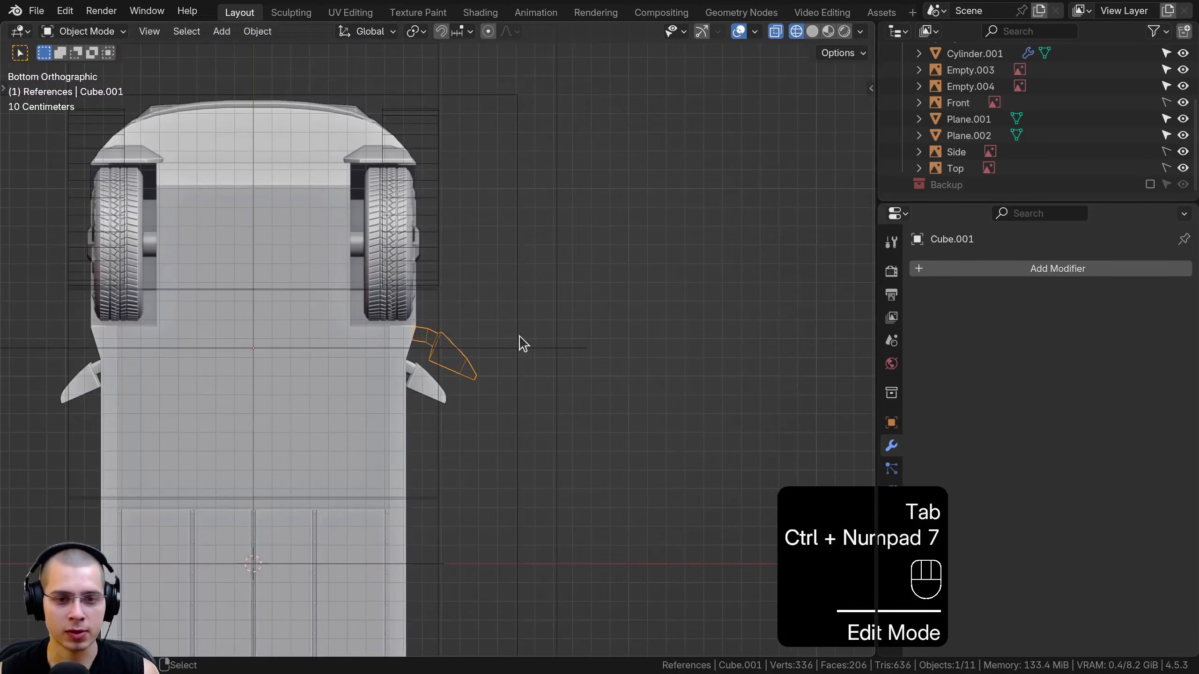
{"action": "scroll", "coordinate": [523, 343], "scroll_direction": "down", "scroll_amount": 3}
{"action": "scroll", "coordinate": [479, 380], "scroll_direction": "down", "scroll_amount": 3, "text": "shift"}
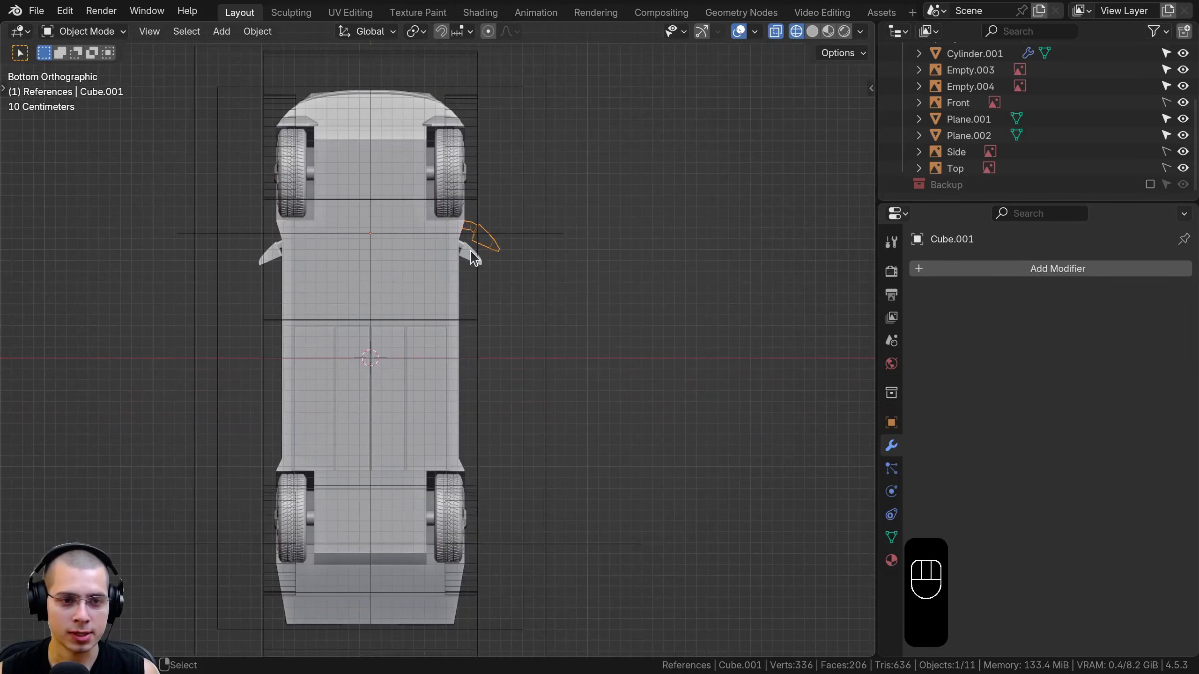
{"action": "middle_click_drag", "start_coordinate": [477, 283], "coordinate": [488, 286], "text": "shift"}
{"action": "left_click", "coordinate": [993, 268]}
{"action": "type", "text": "mir"}
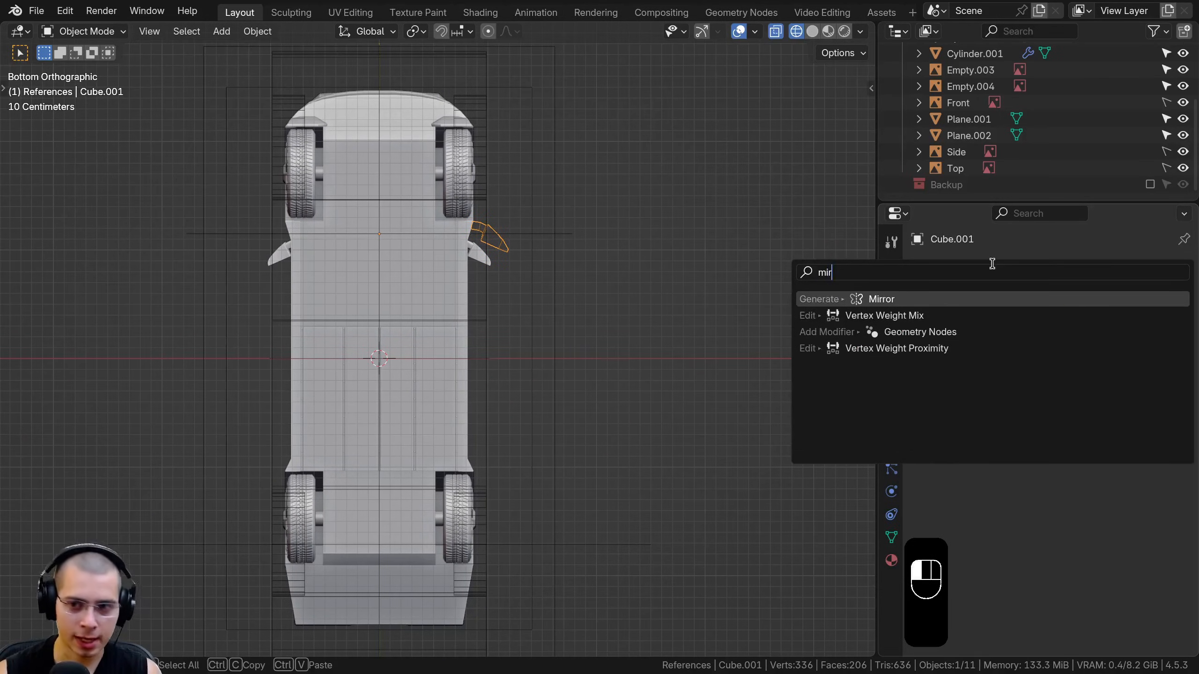
{"action": "left_click", "coordinate": [866, 299]}
{"action": "key", "text": "g"}
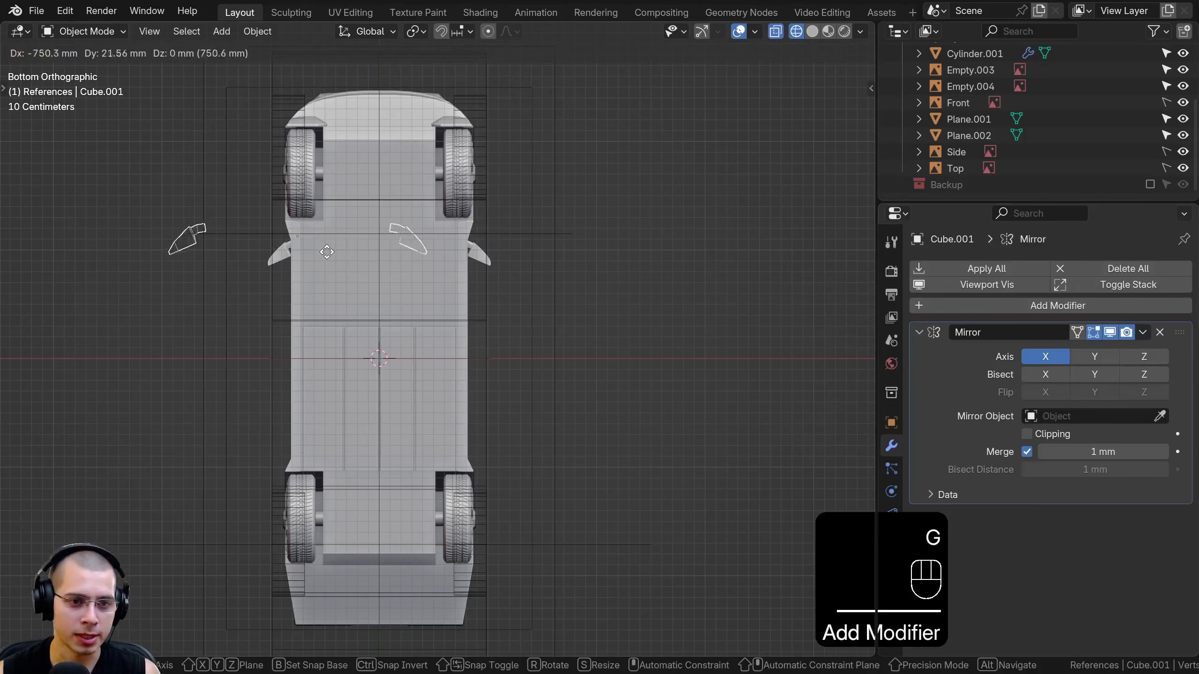
{"action": "right_click", "coordinate": [519, 203]}
- Select the underside reference image and scale it up by about 1.136 to match the body and mirror block-outs
{"action": "scroll", "coordinate": [515, 188], "scroll_direction": "down", "scroll_amount": 2}
{"action": "left_click", "coordinate": [511, 176]}
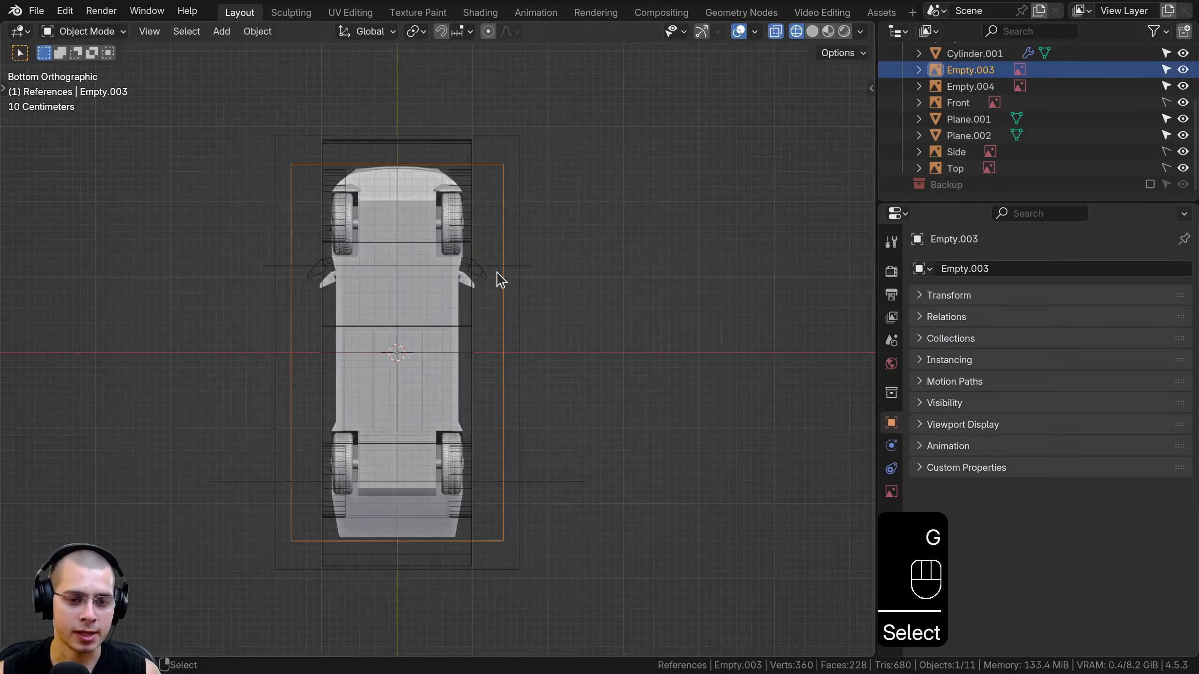
{"action": "middle_click_drag", "start_coordinate": [565, 377], "coordinate": [609, 354], "text": "shift"}
{"action": "key", "text": "s"}
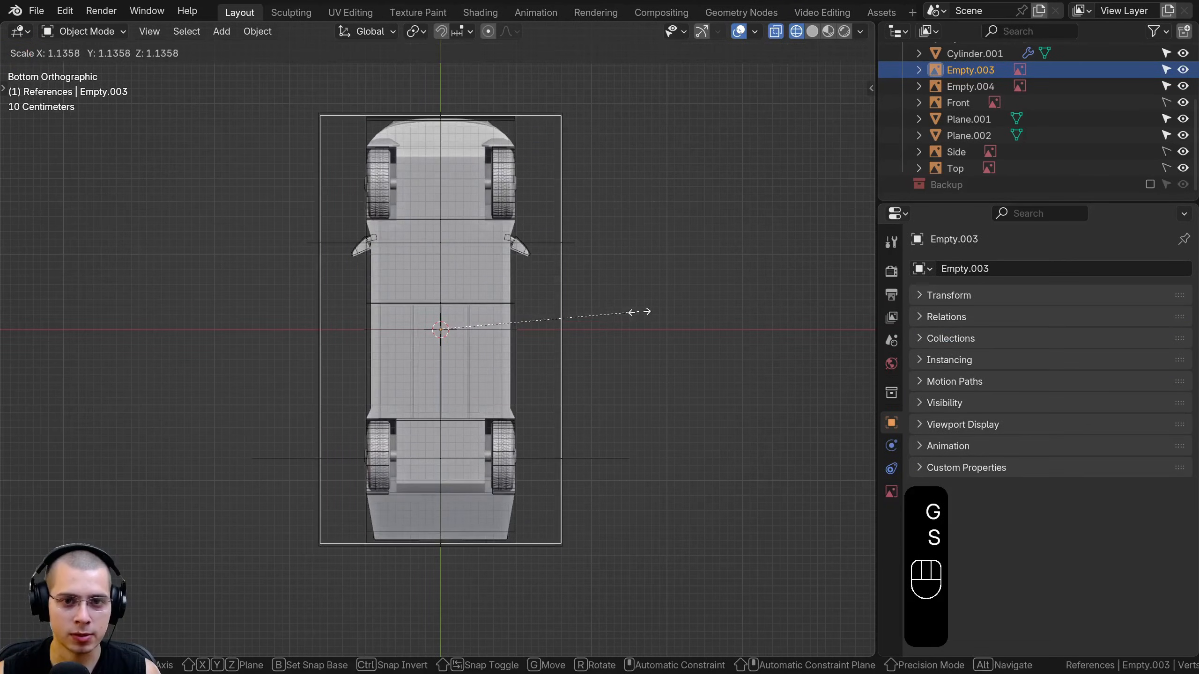
{"action": "left_click", "coordinate": [638, 313]}
{"action": "key", "text": "g"}
{"action": "right_click", "coordinate": [640, 313]}
- Nudge the underside reference image to line its side mirrors up with the mirror block-outs
{"action": "middle_click_drag", "start_coordinate": [640, 313], "coordinate": [635, 399], "text": "shift"}
{"action": "scroll", "coordinate": [614, 363], "scroll_direction": "up", "scroll_amount": 4}
{"action": "key", "text": "g"}
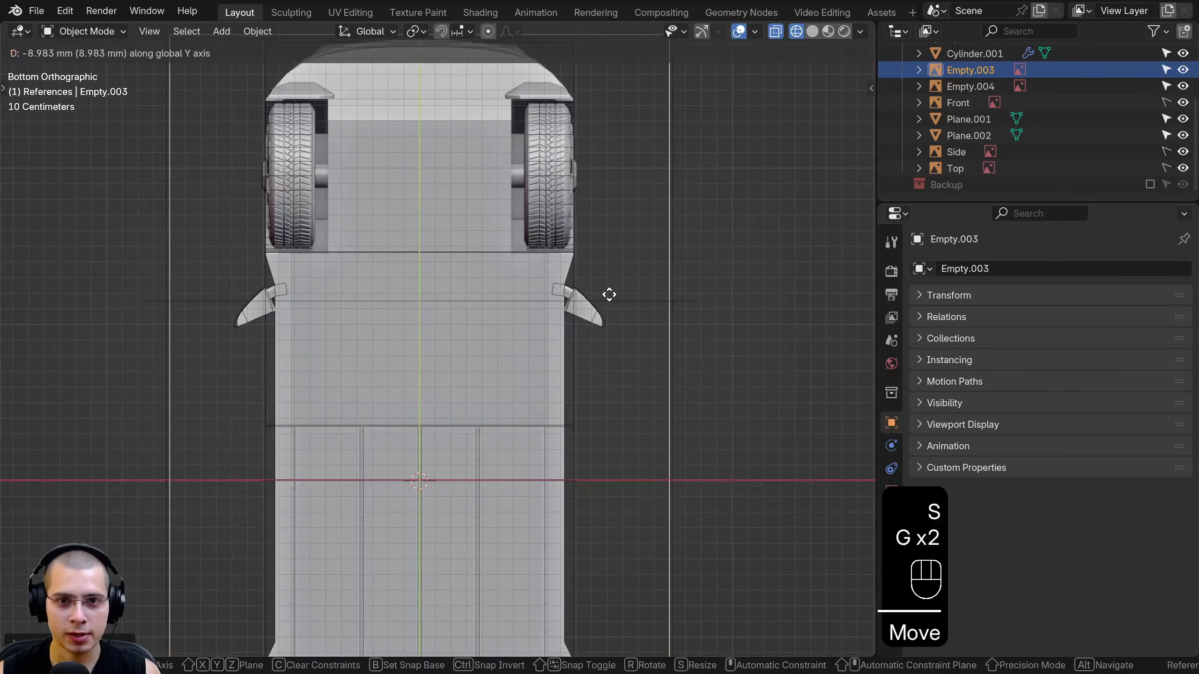
{"action": "right_click", "coordinate": [598, 323]}
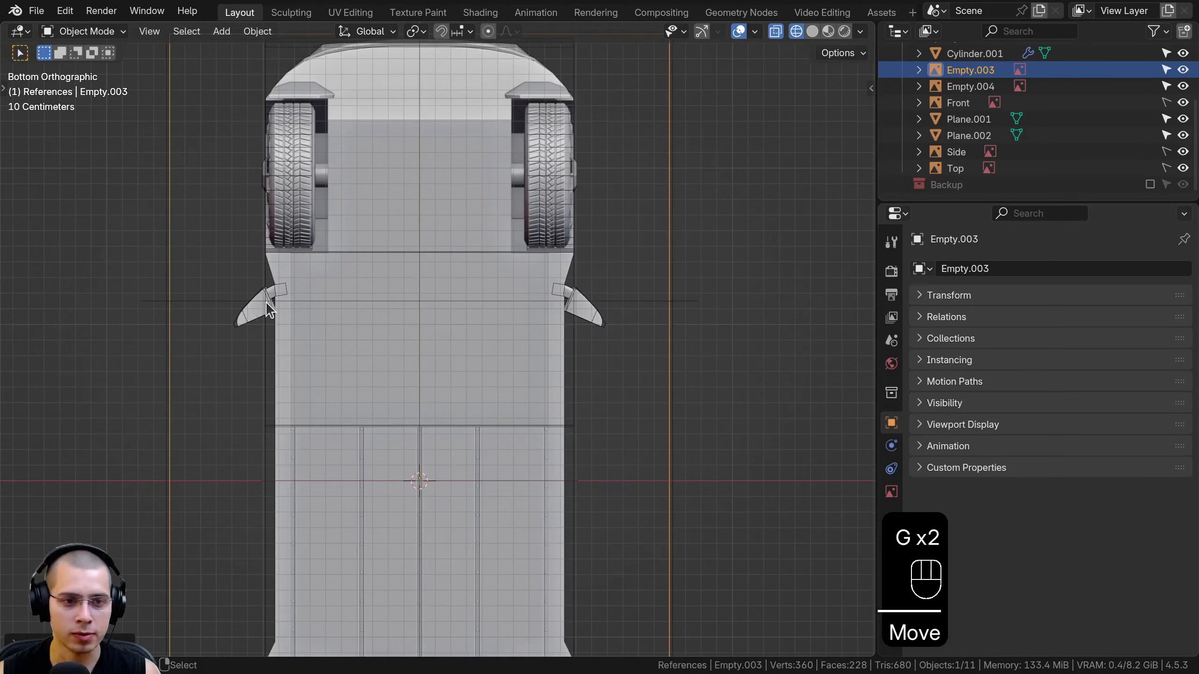
{"action": "middle_click_drag", "start_coordinate": [279, 175], "coordinate": [292, 241], "text": "shift"}
{"action": "key", "text": "g"}
{"action": "left_click", "coordinate": [430, 279]}
- Compare the rear end of the underside reference with the block-out in solid and wireframe shading
{"action": "scroll", "coordinate": [430, 279], "scroll_direction": "down", "scroll_amount": 10, "text": "shift"}
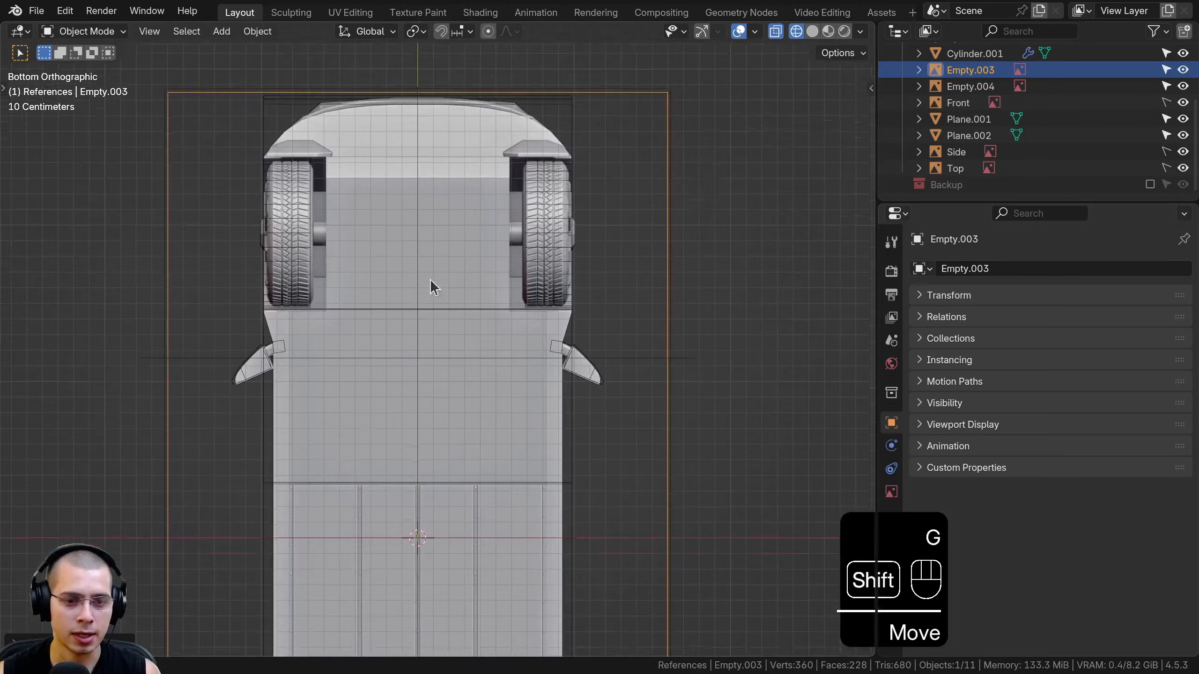
{"action": "scroll", "coordinate": [460, 380], "scroll_direction": "up", "scroll_amount": 4}
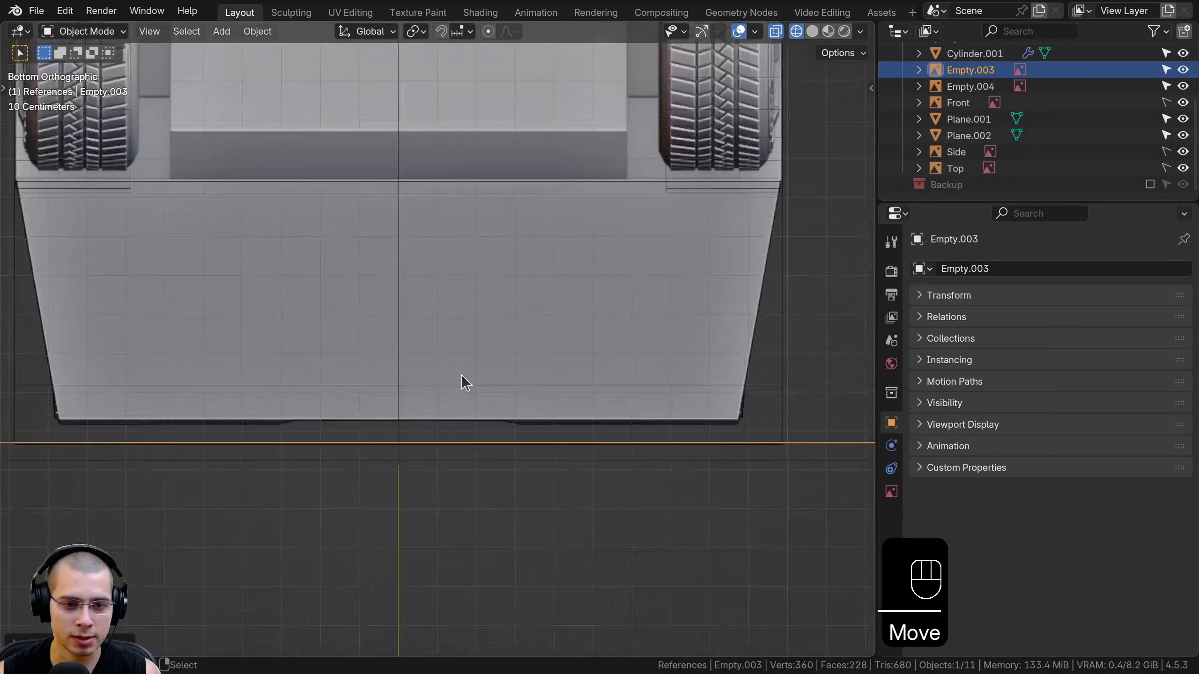
{"action": "left_click", "coordinate": [811, 407]}
{"action": "key", "text": "z"}
{"action": "left_click", "coordinate": [831, 411]}
{"action": "scroll", "coordinate": [656, 395], "scroll_direction": "down", "scroll_amount": 4}
{"action": "left_click", "coordinate": [672, 386]}
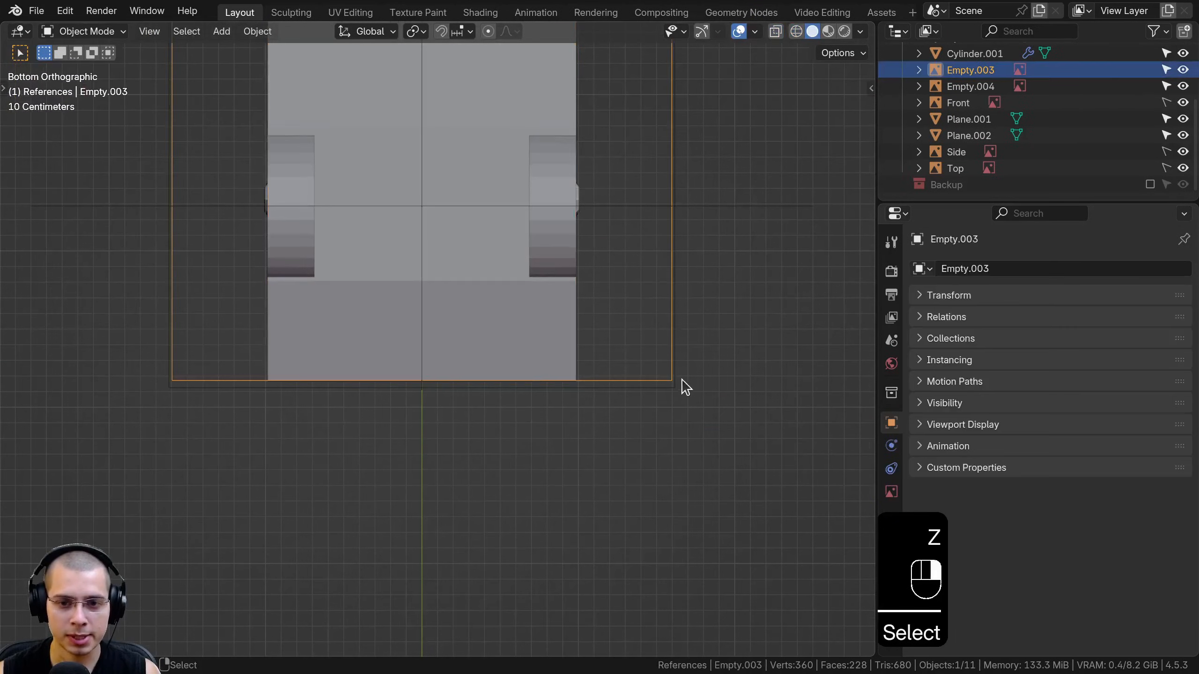
{"action": "key", "text": "z"}
{"action": "left_click", "coordinate": [613, 378]}
- Scale the underside reference image up by about 1.008 and move it about 31 mm along Y to fit the rear end
{"action": "key", "text": "s"}
{"action": "middle_click_drag", "start_coordinate": [667, 397], "coordinate": [660, 407], "text": "shift"}
{"action": "key", "text": "s"}
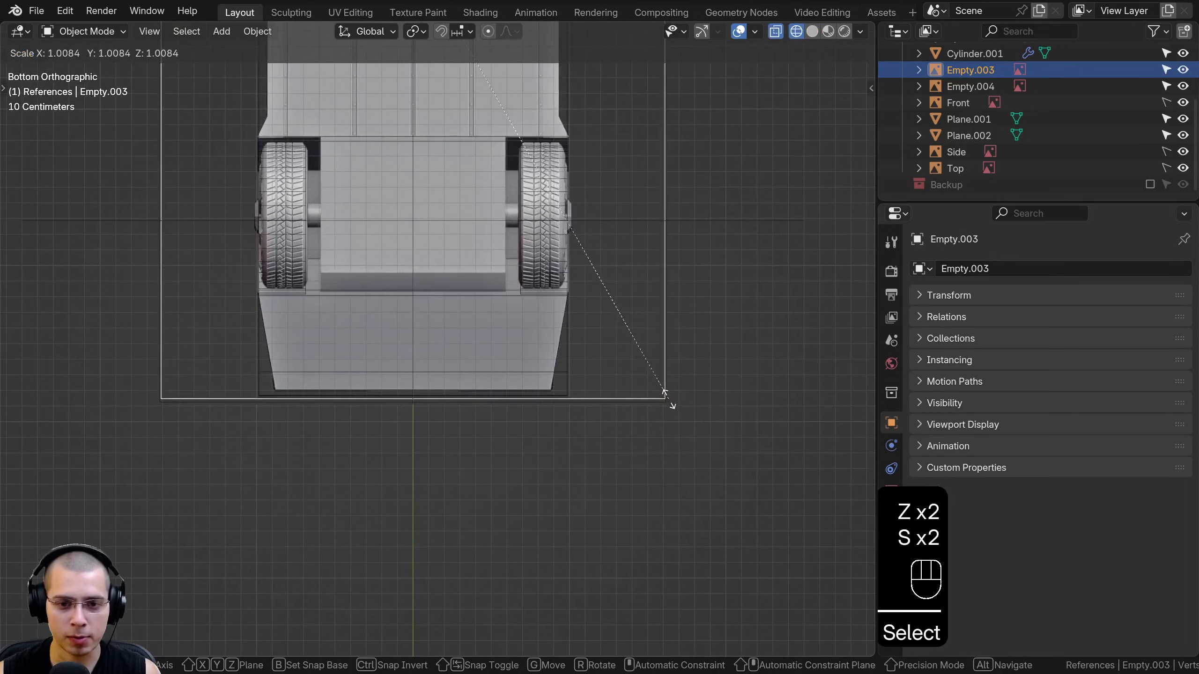
{"action": "right_click", "coordinate": [669, 402]}
{"action": "scroll", "coordinate": [669, 403], "scroll_direction": "up", "scroll_amount": 6, "text": "shift"}
{"action": "key", "text": "g"}
{"action": "middle_click", "coordinate": [669, 397]}
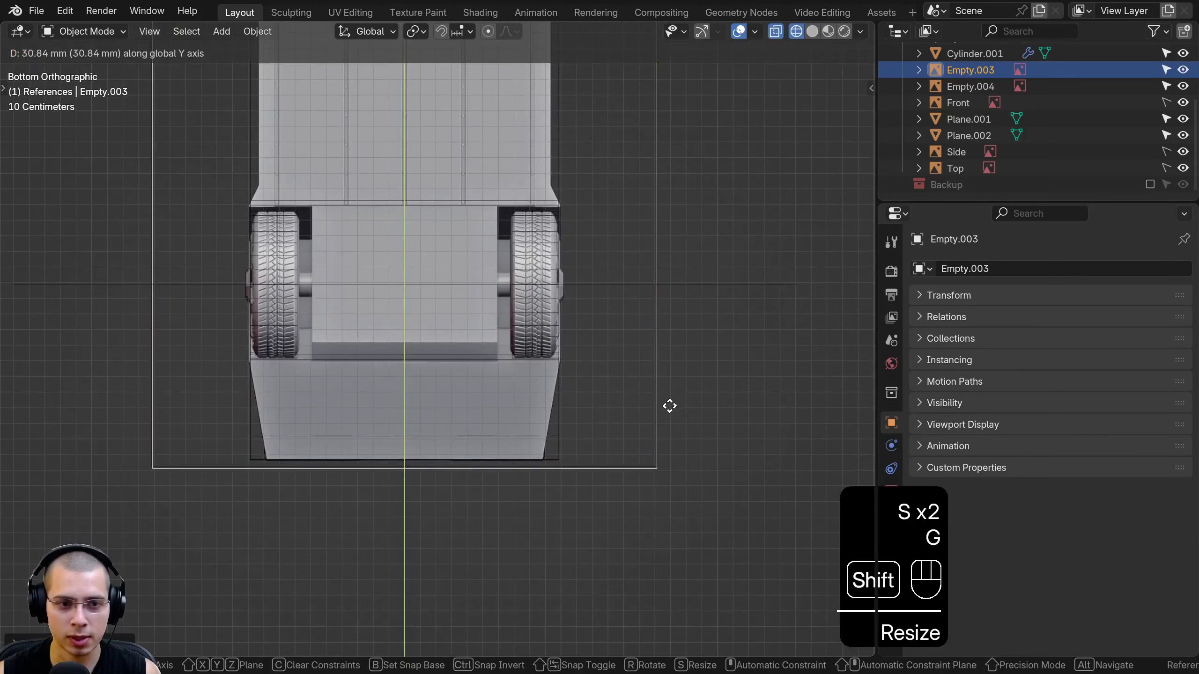
{"action": "left_click", "coordinate": [670, 409]}
- Check the underside reference's rear and front ends against the block-out in solid and wireframe shading
{"action": "key", "text": "z"}
{"action": "left_click", "coordinate": [436, 415]}
{"action": "scroll", "coordinate": [694, 268], "scroll_direction": "up", "scroll_amount": 8}
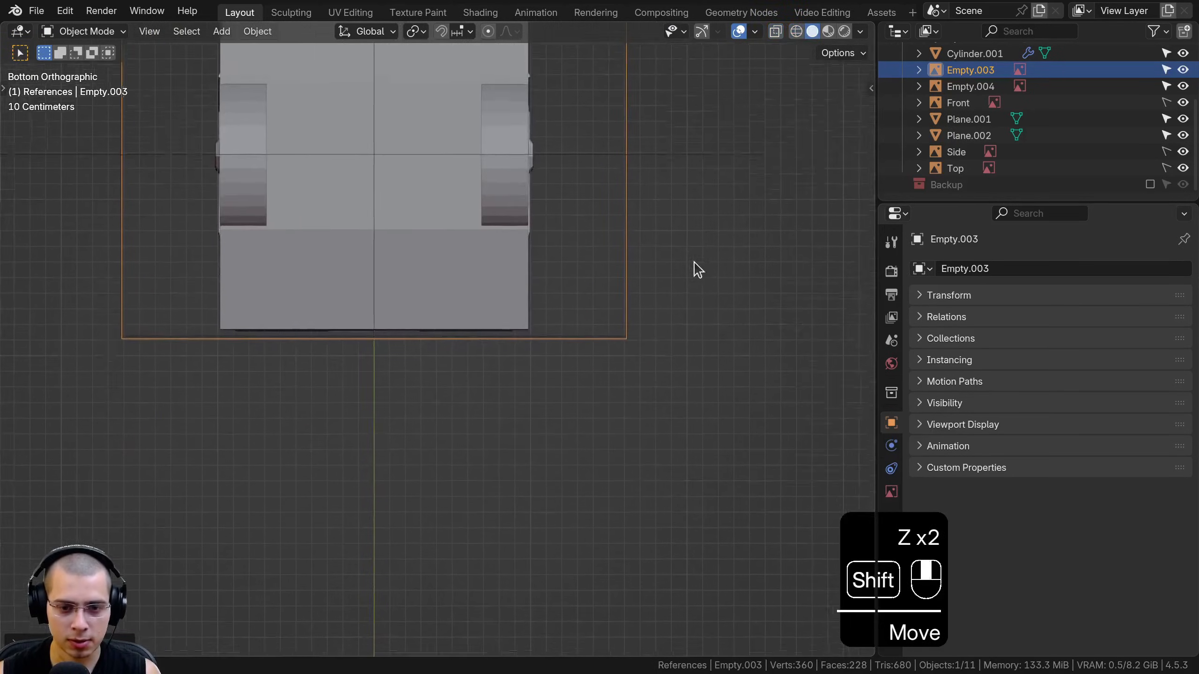
{"action": "scroll", "coordinate": [711, 280], "scroll_direction": "down", "scroll_amount": 7}
{"action": "middle_click_drag", "start_coordinate": [540, 125], "coordinate": [544, 452], "text": "shift"}
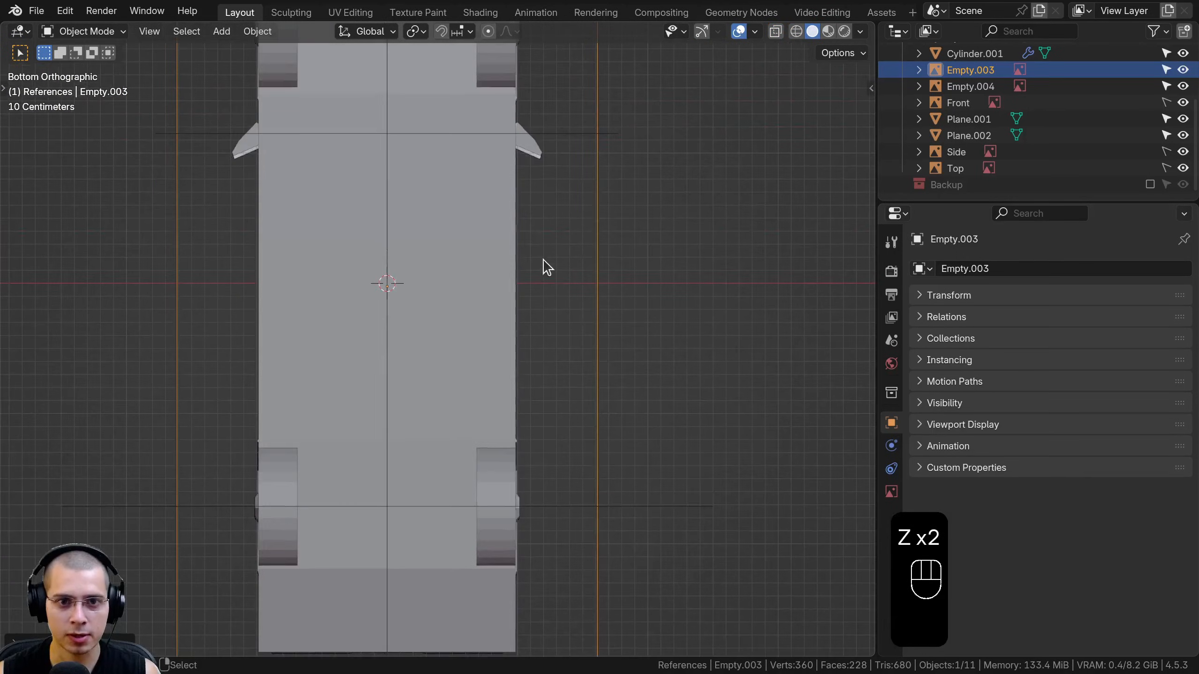
{"action": "middle_click_drag", "start_coordinate": [525, 215], "coordinate": [488, 588], "text": "shift"}
{"action": "scroll", "coordinate": [659, 345], "scroll_direction": "up", "scroll_amount": 5}
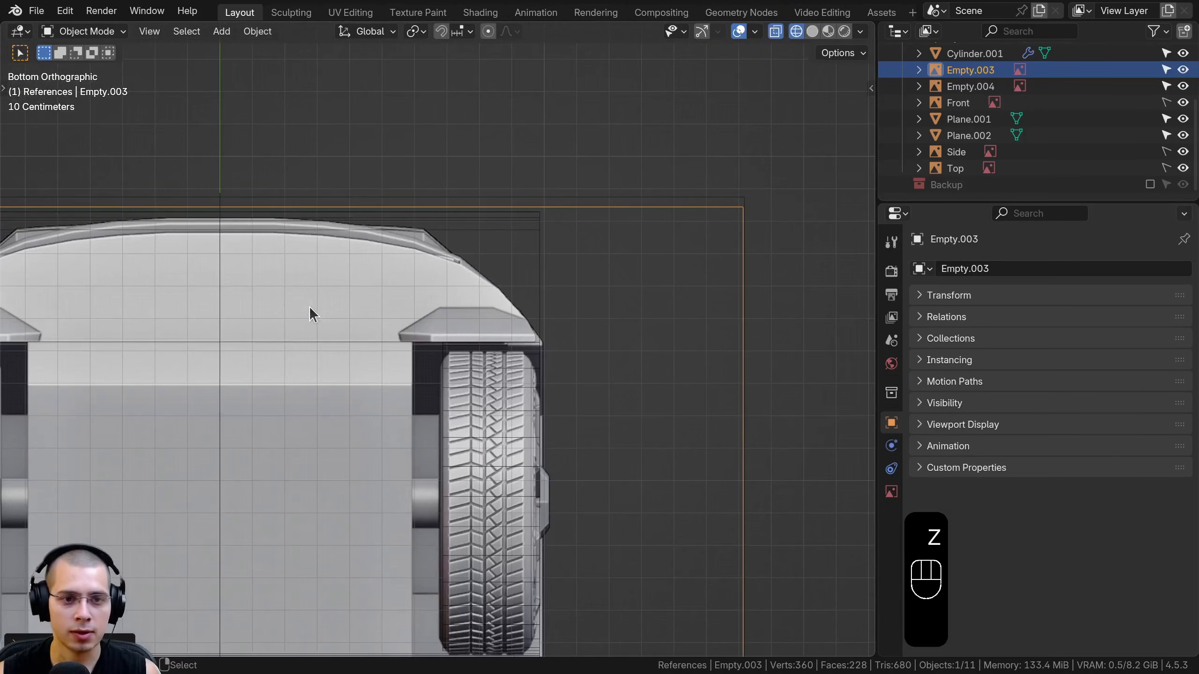
- Scale the underside reference image up by about 1.002 and nudge it to fit the block-out's front end
{"action": "key", "text": "g"}
{"action": "key", "text": "s"}
{"action": "key", "text": "shift"}
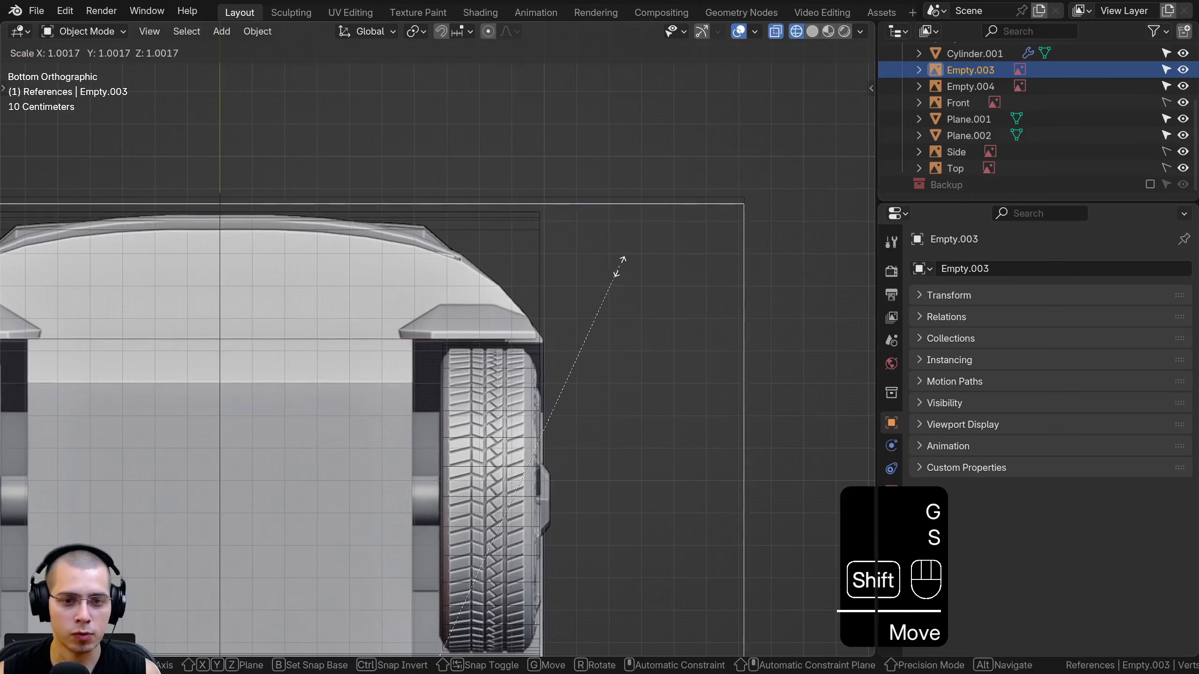
{"action": "key", "text": "g"}
{"action": "key", "text": "g"}
{"action": "left_click", "coordinate": [525, 395]}
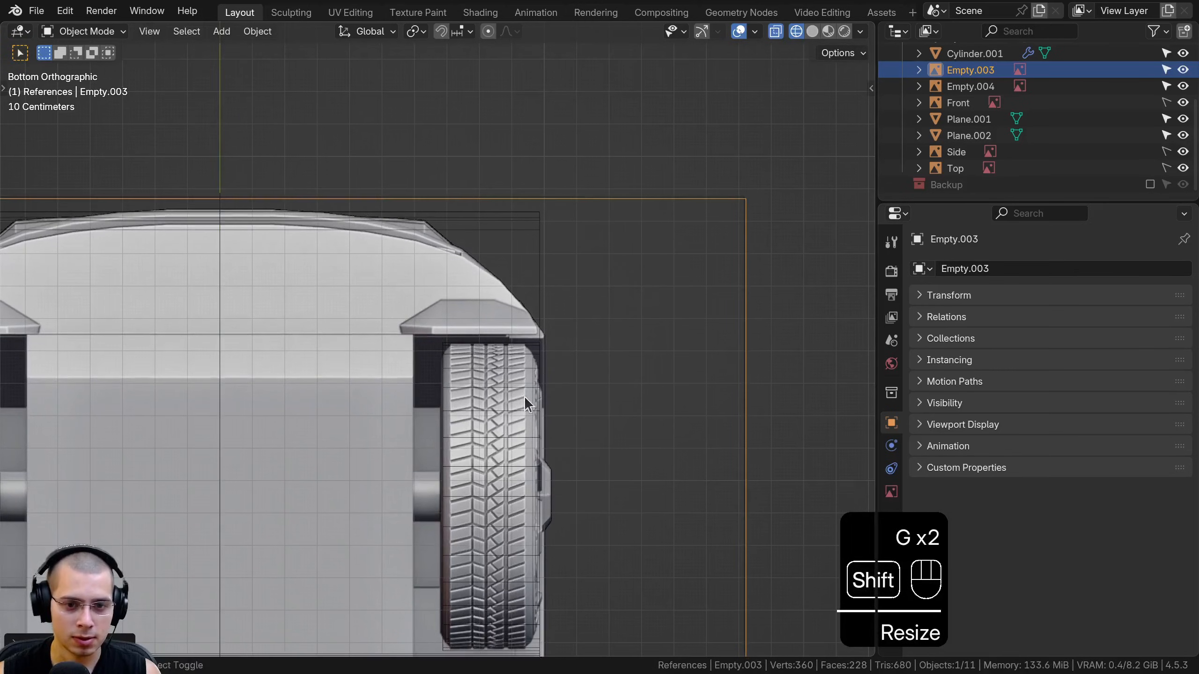
- Compare the underside reference's front and rear ends with the block-out outlines, toggling the selection highlight on all objects
{"action": "scroll", "coordinate": [510, 352], "scroll_direction": "down", "scroll_amount": 2}
{"action": "key", "text": "a"}
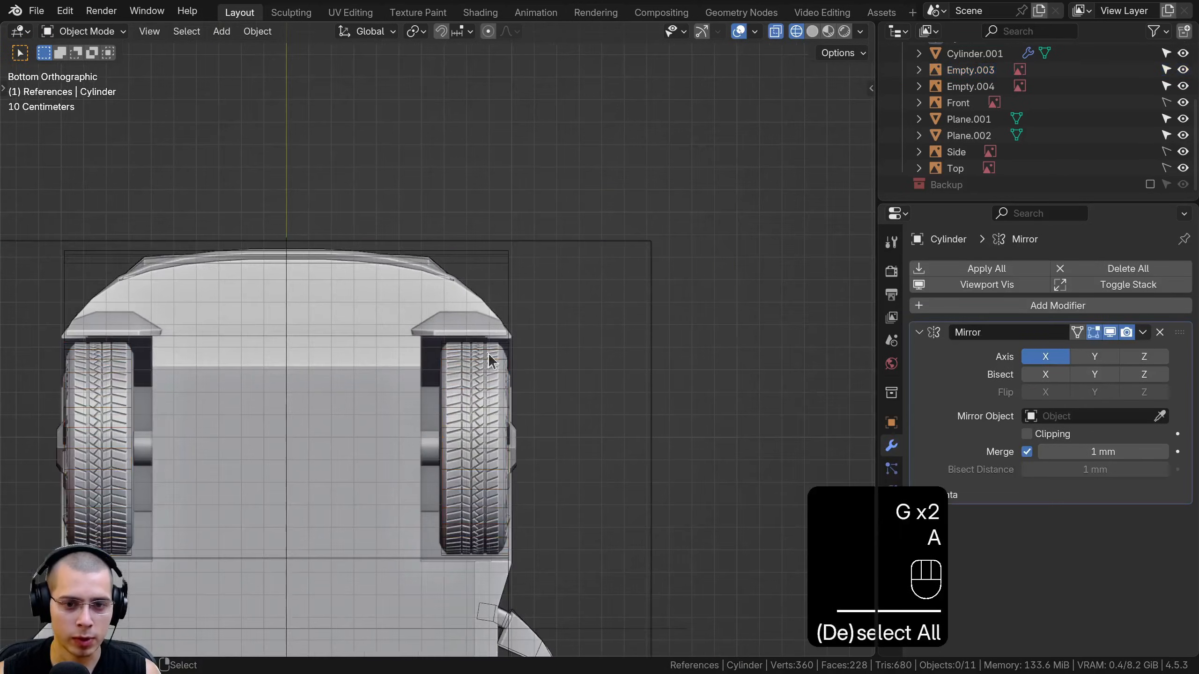
{"action": "key", "text": "a"}
{"action": "left_click", "coordinate": [506, 317]}
{"action": "key", "text": "a"}
{"action": "key", "text": "a"}
{"action": "middle_click_drag", "start_coordinate": [535, 476], "coordinate": [385, 434], "text": "shift"}
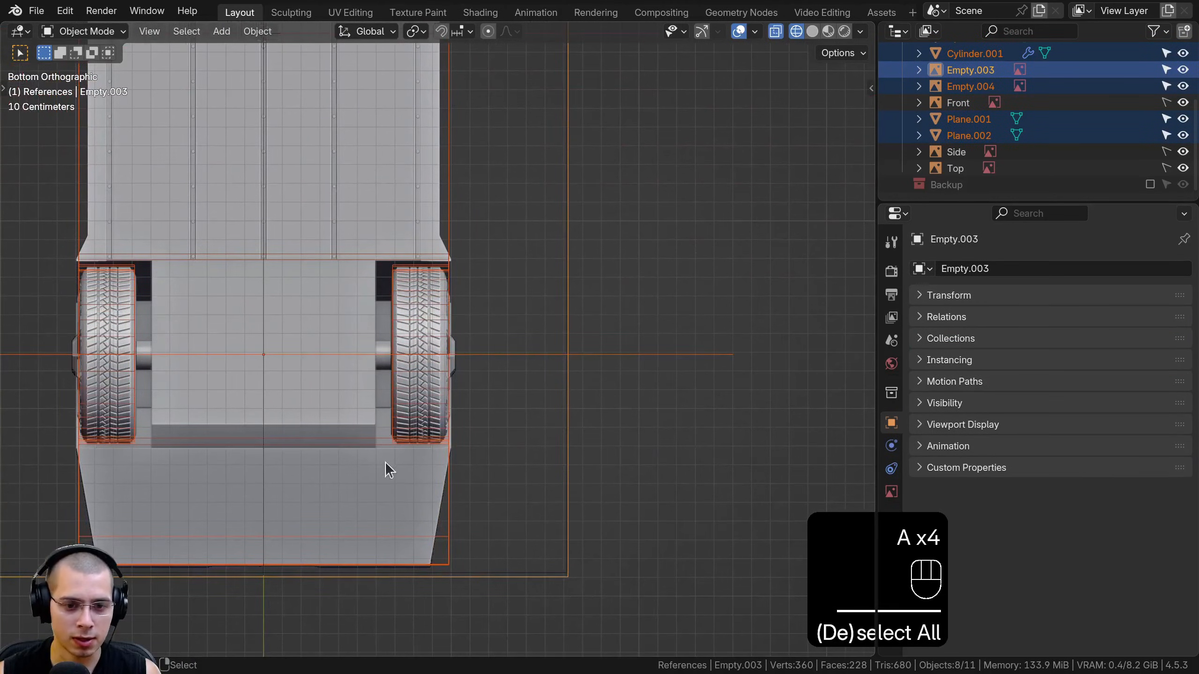
{"action": "scroll", "coordinate": [385, 462], "scroll_direction": "down", "scroll_amount": 5}
{"action": "key", "text": "a"}
- Rename the underside reference image to Bottom and make it unselectable in the viewport
{"action": "left_click", "coordinate": [498, 337]}
{"action": "scroll", "coordinate": [498, 337], "scroll_direction": "up", "scroll_amount": 5, "text": "shift"}
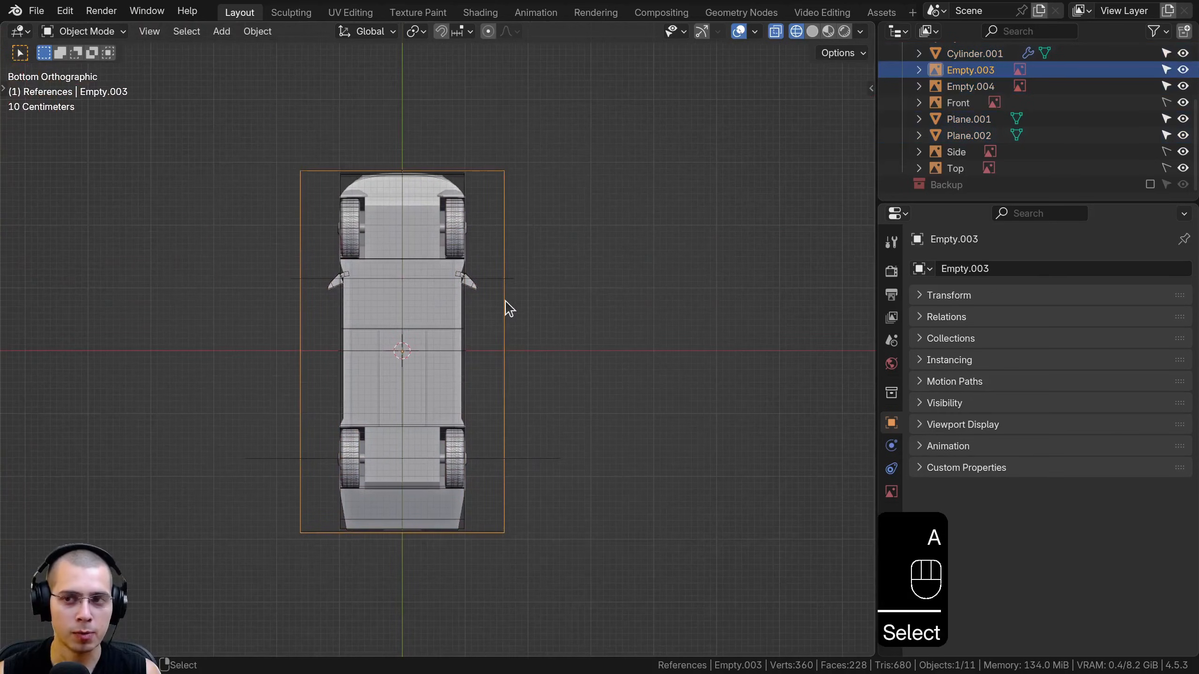
{"action": "scroll", "coordinate": [509, 310], "scroll_direction": "up", "scroll_amount": 3}
{"action": "scroll", "coordinate": [969, 119], "scroll_direction": "up", "scroll_amount": 3}
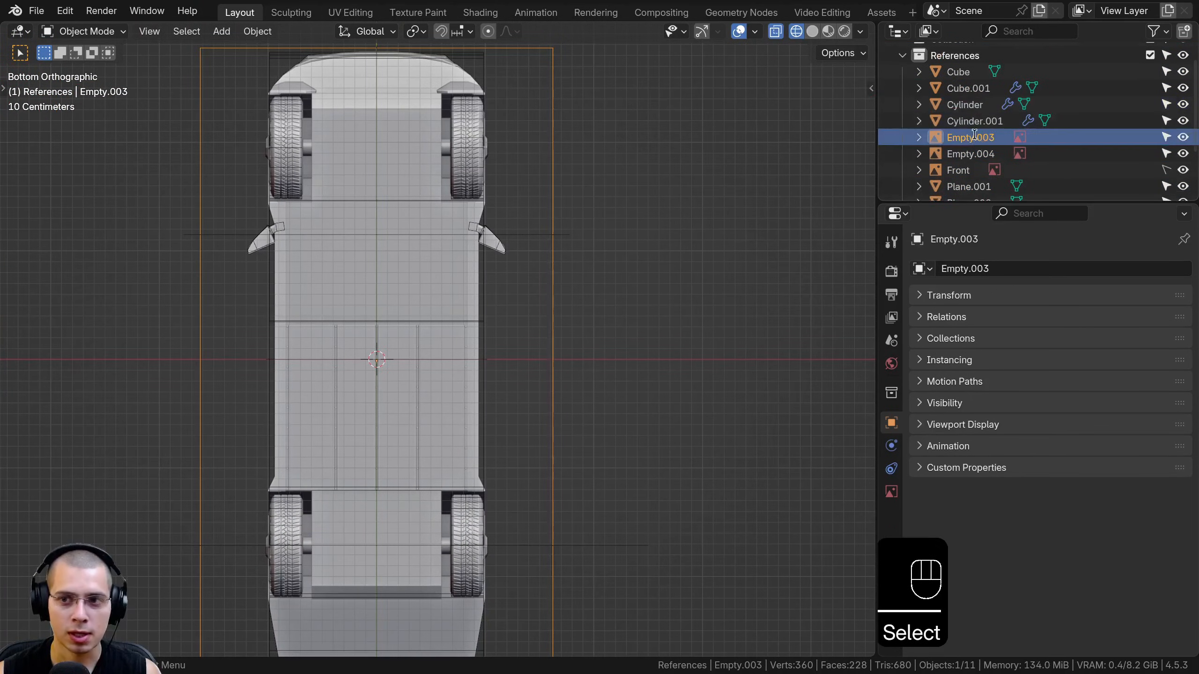
{"action": "double_click", "coordinate": [973, 136]}
{"action": "scroll", "coordinate": [971, 132], "scroll_direction": "down", "scroll_amount": 1}
{"action": "type", "text": "Bott"}
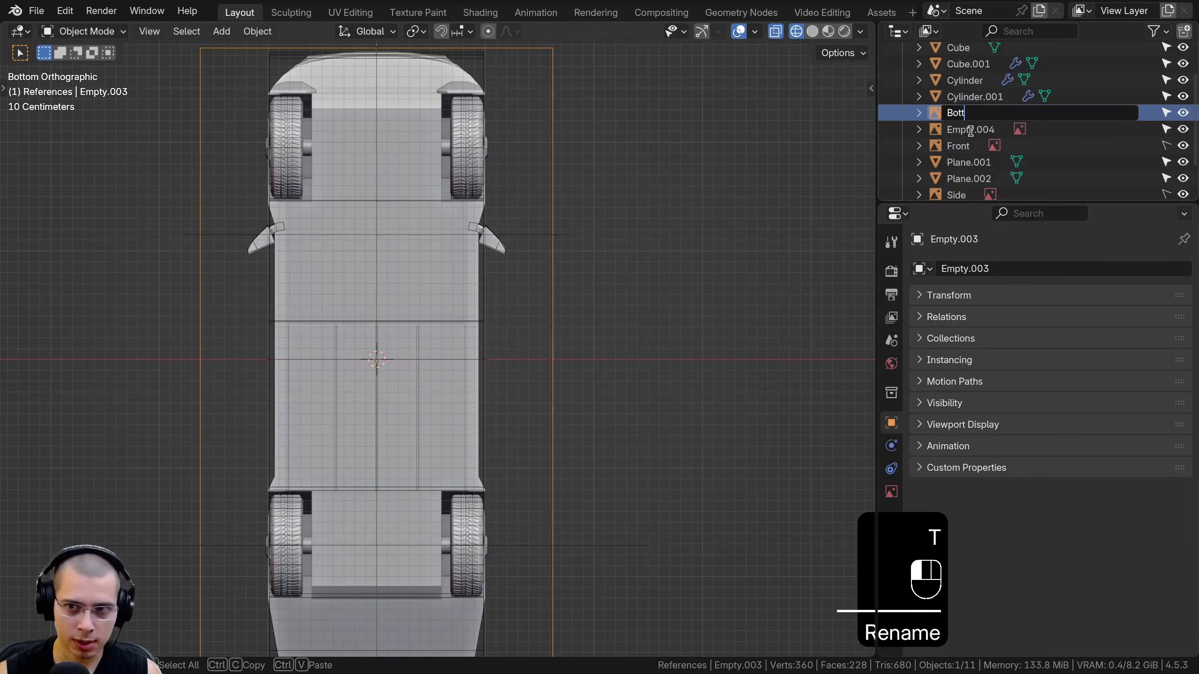
{"action": "type", "text": "om"}
{"action": "key", "text": "Return"}
{"action": "scroll", "coordinate": [975, 126], "scroll_direction": "up", "scroll_amount": 3}
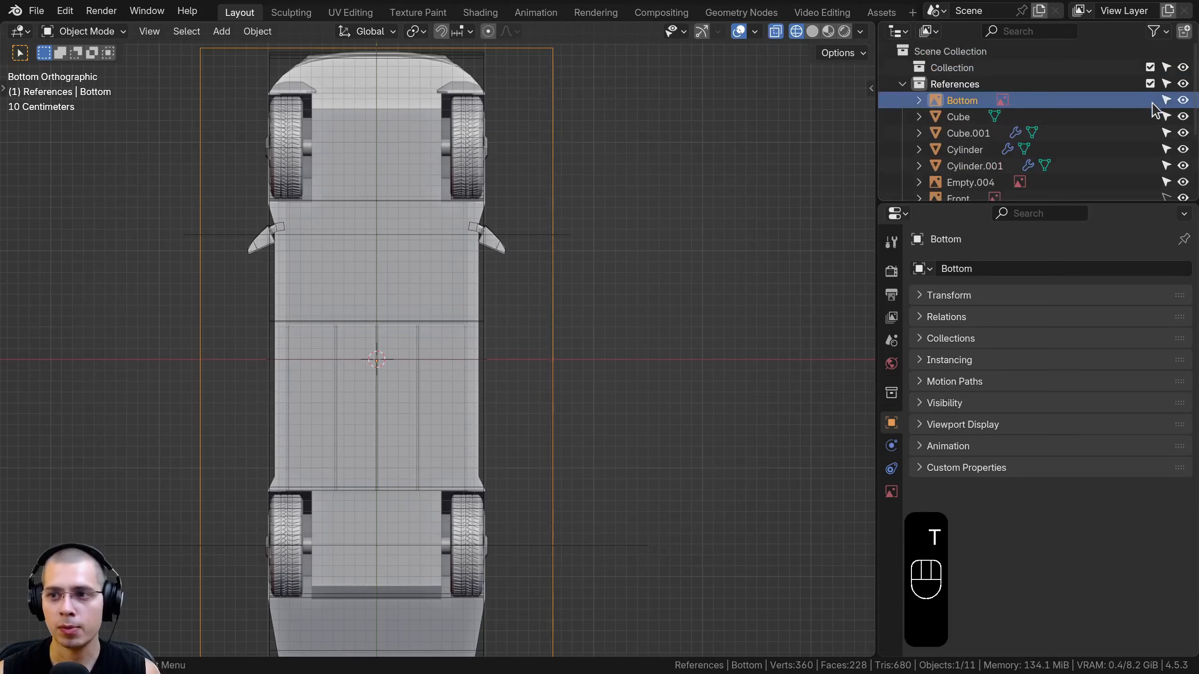
{"action": "left_click", "coordinate": [1166, 100]}
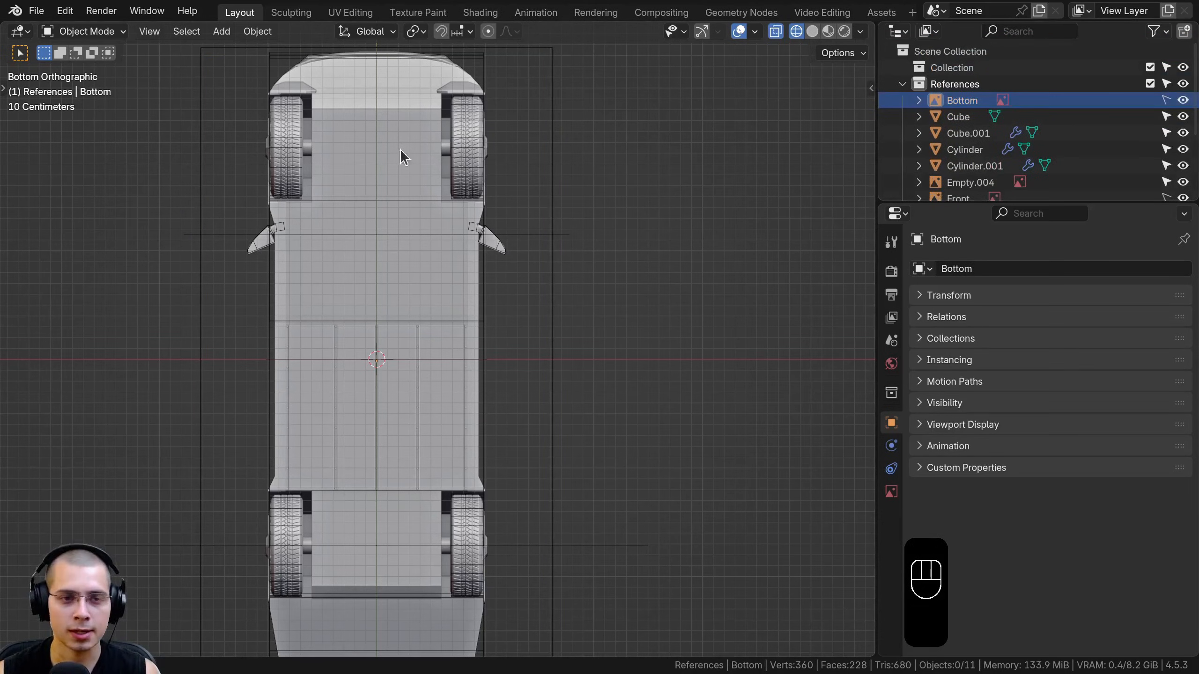
- Save the Blender file as Cybertruck Tutorial 1.blend in the Cybertruck/V3 folder
{"action": "left_click", "coordinate": [38, 12]}
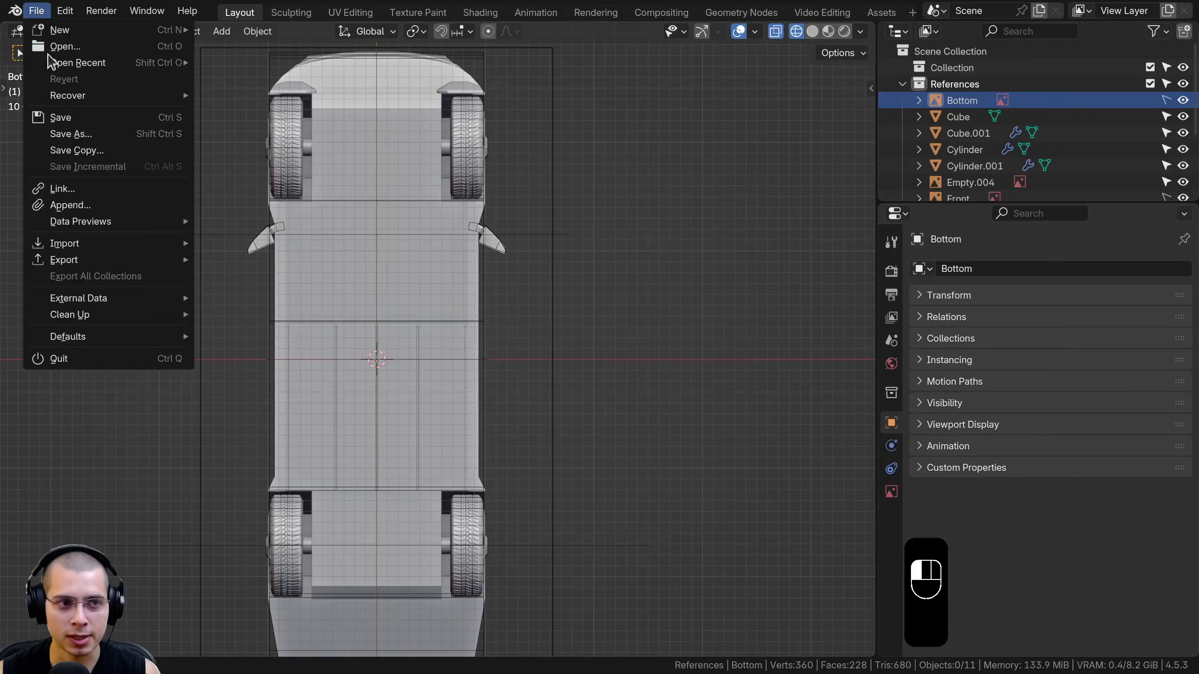
{"action": "left_click", "coordinate": [97, 119]}
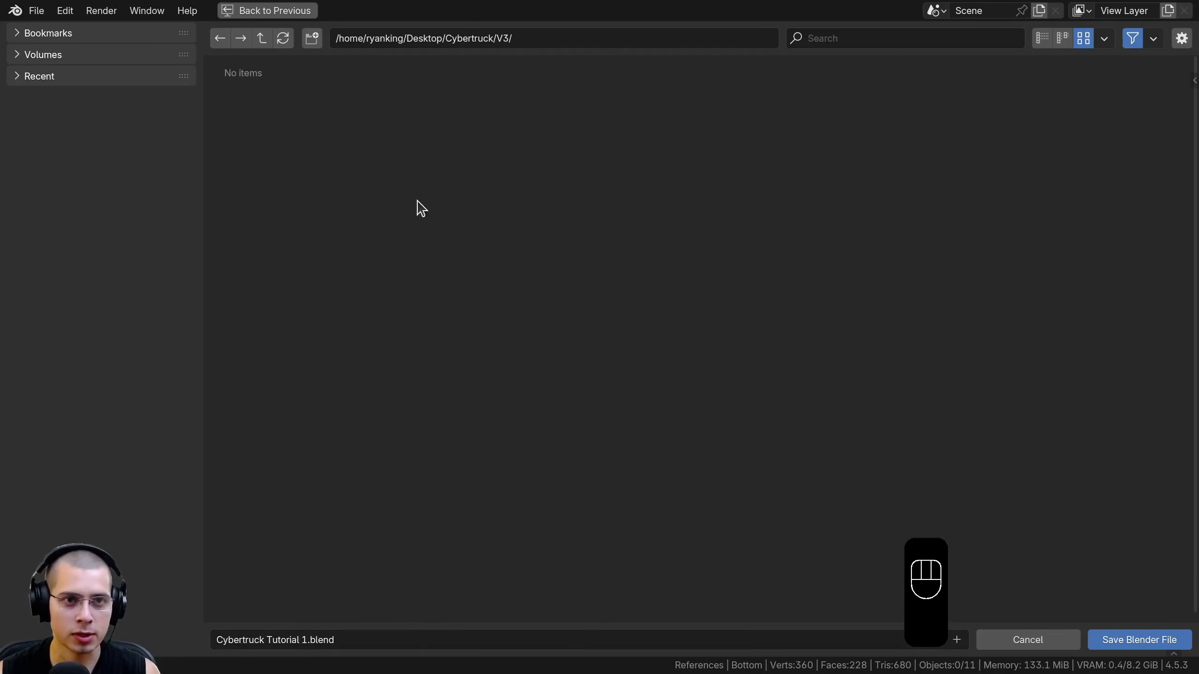
{"action": "left_click", "coordinate": [1133, 641]}
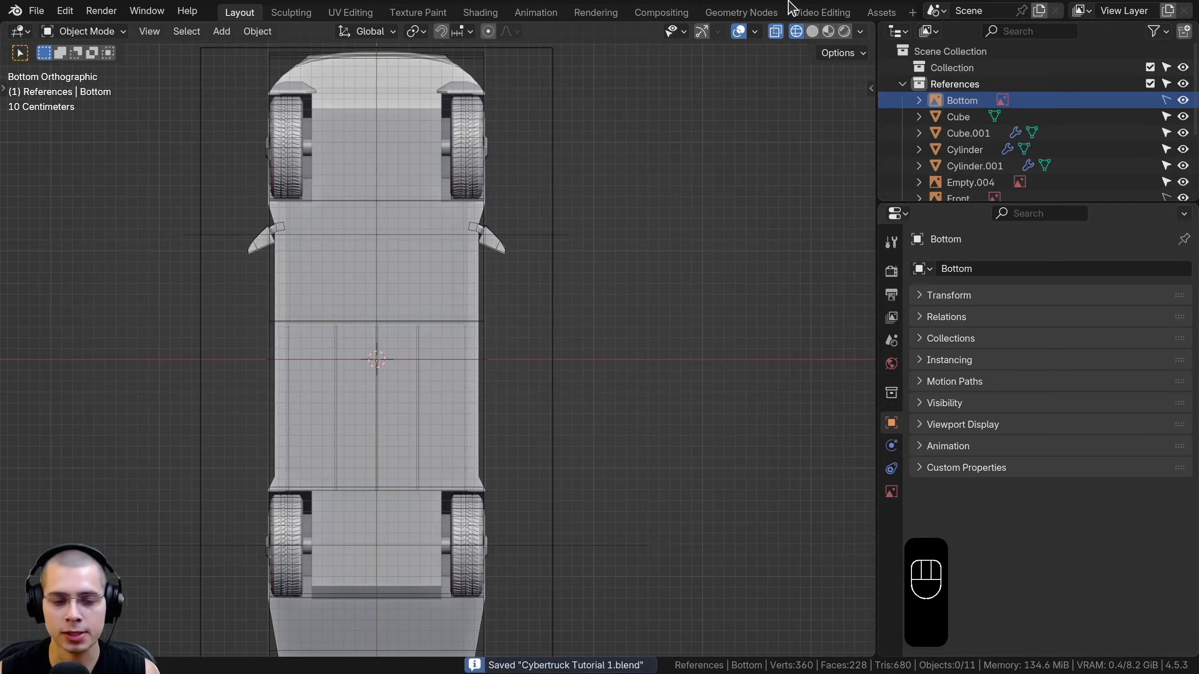
{"action": "middle_click_drag", "start_coordinate": [547, 352], "coordinate": [597, 329], "text": "shift"}
{"action": "key", "text": "ctrl+s"}
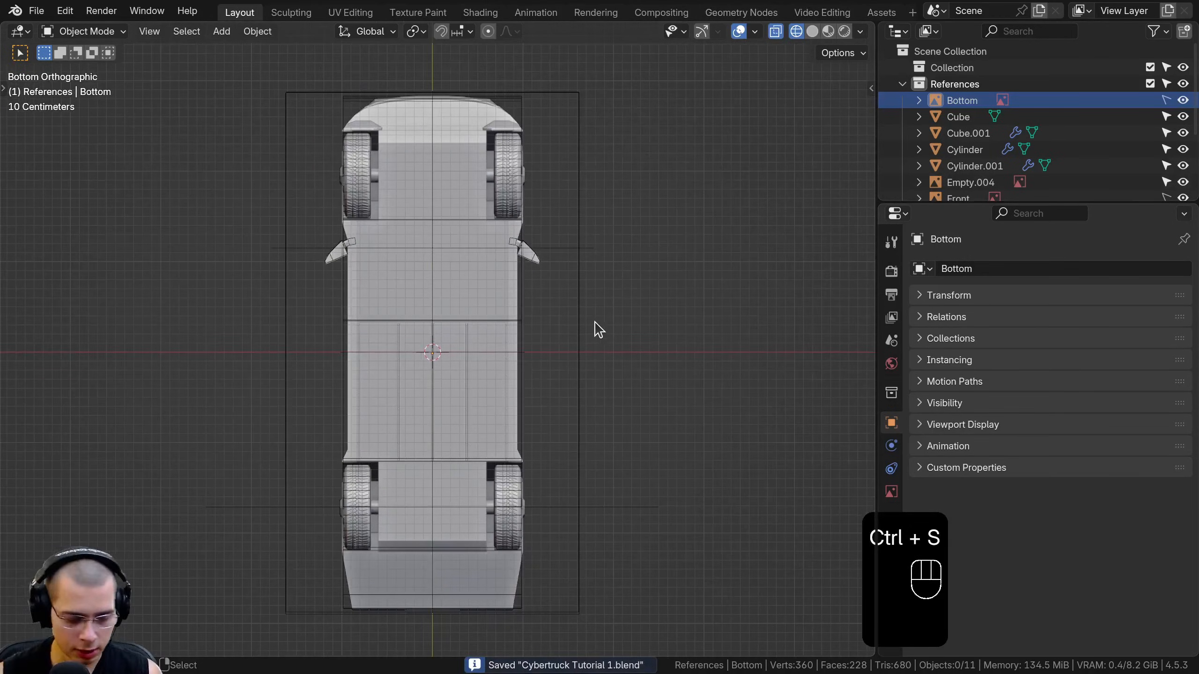
- In the back view, scale the rear reference image down in two passes, the second about 0.938, to match the block-out
{"action": "key", "text": "ctrl+KP_1"}
{"action": "left_click", "coordinate": [611, 240]}
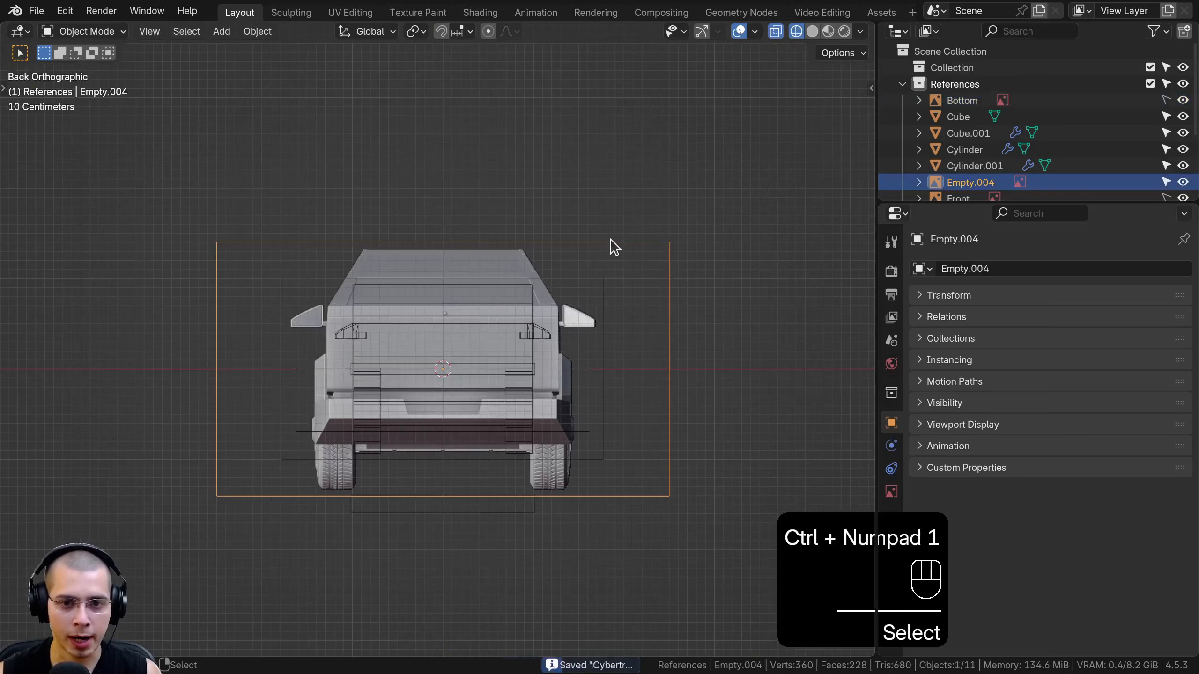
{"action": "scroll", "coordinate": [790, 343], "scroll_direction": "up", "scroll_amount": 3}
{"action": "key", "text": "s"}
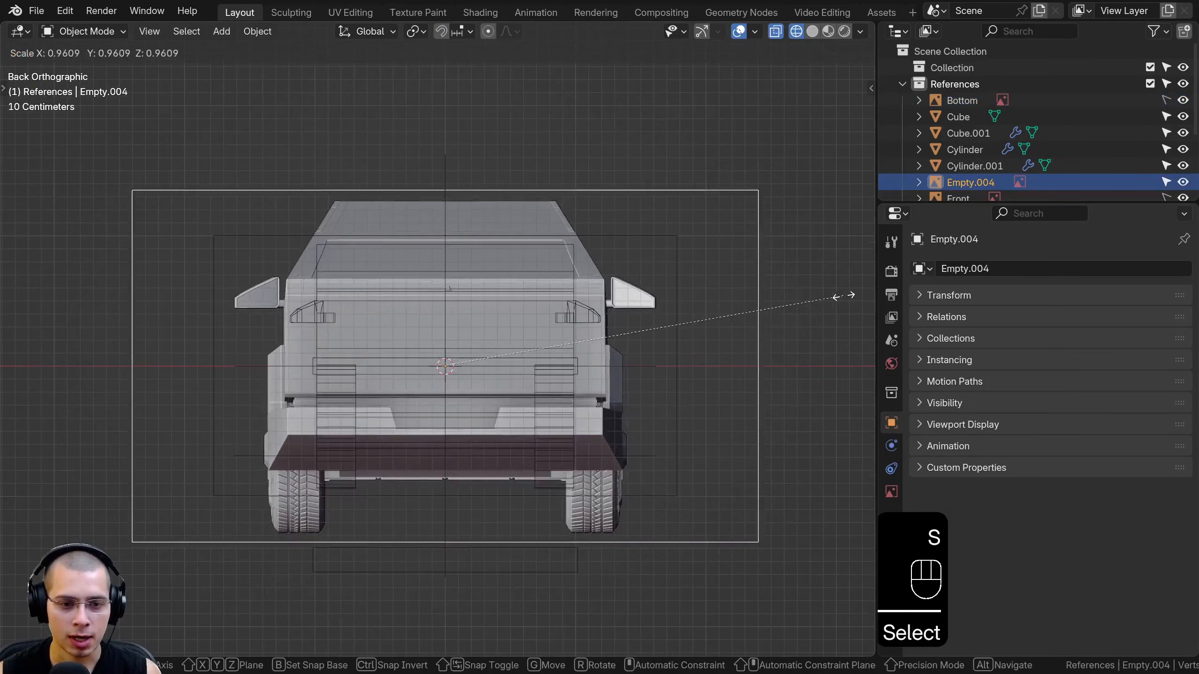
{"action": "left_click", "coordinate": [779, 303]}
{"action": "middle_click_drag", "start_coordinate": [570, 415], "coordinate": [515, 367], "text": "shift"}
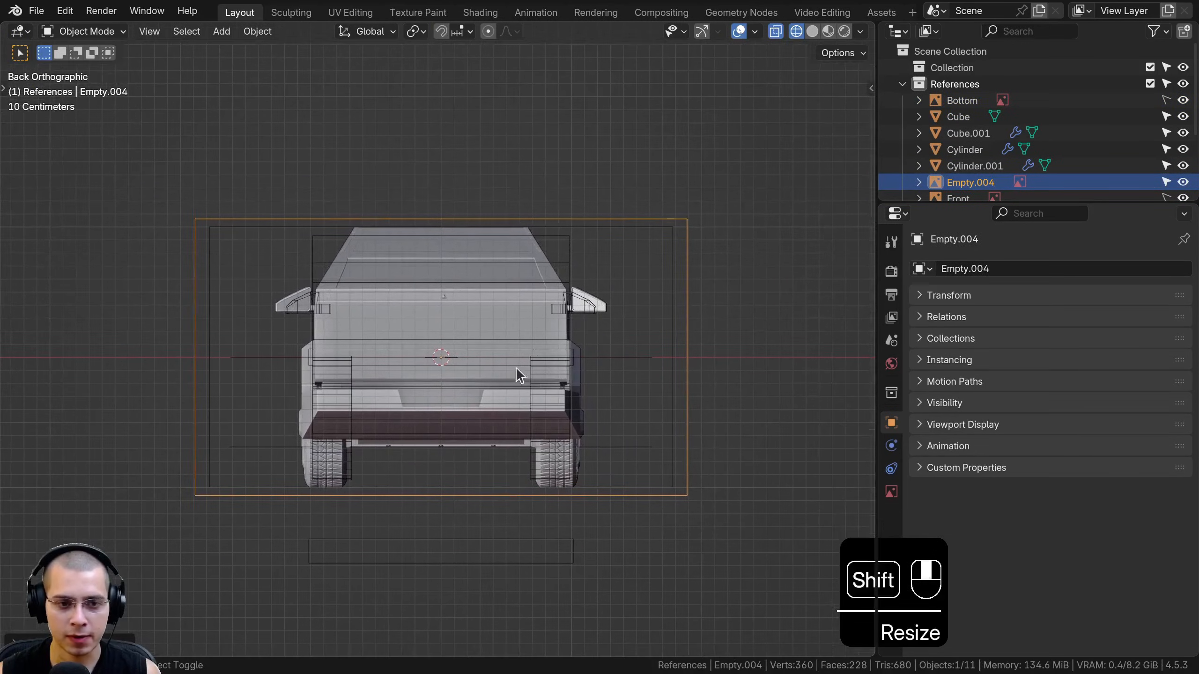
{"action": "scroll", "coordinate": [516, 367], "scroll_direction": "up", "scroll_amount": 3}
{"action": "key", "text": "s"}
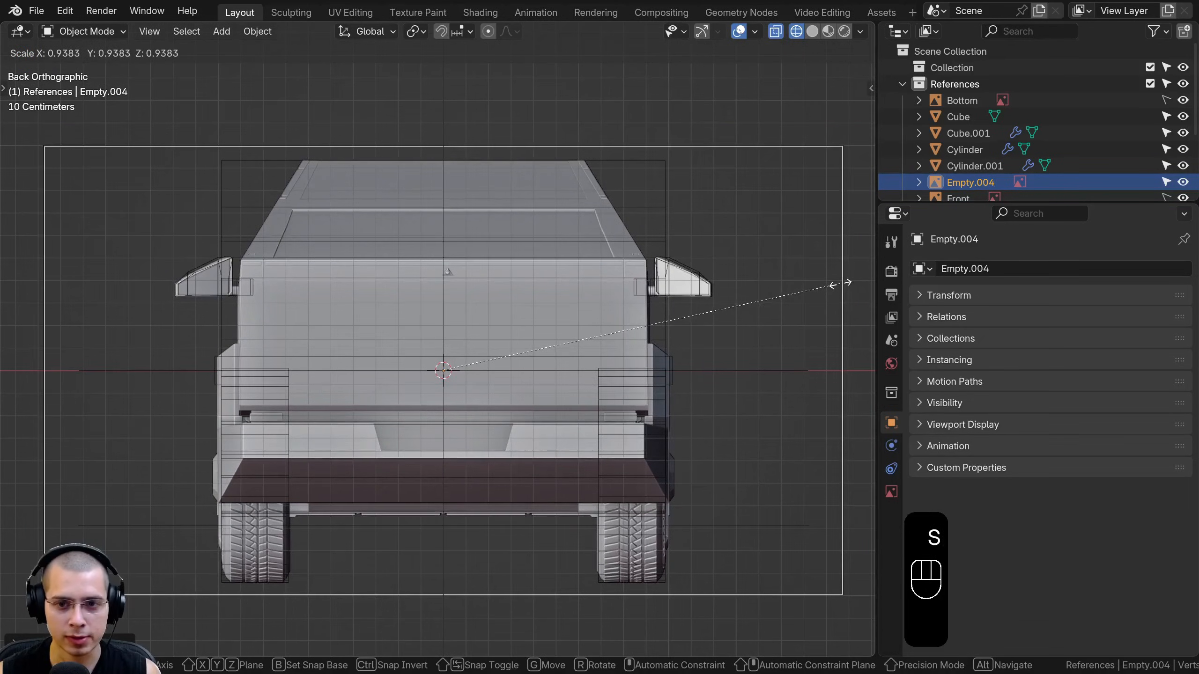
{"action": "left_click", "coordinate": [845, 281]}
- Scale the rear reference image up by about 1.004 and raise it about 6 mm along Z
{"action": "key", "text": "g"}
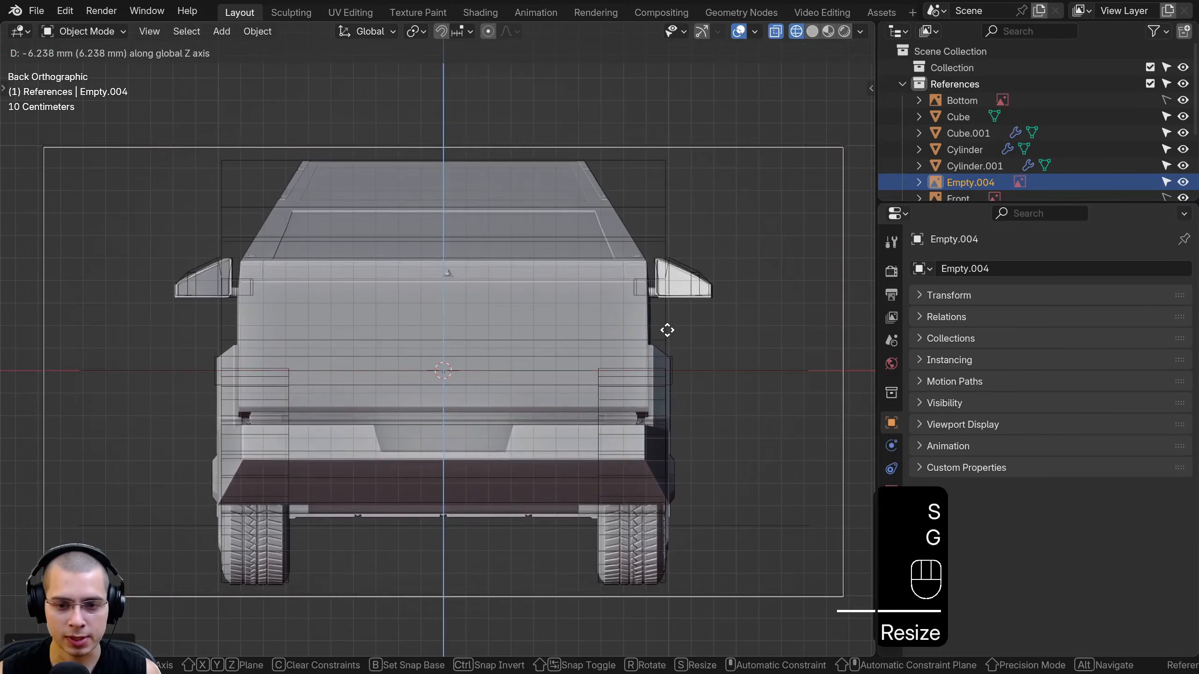
{"action": "right_click", "coordinate": [663, 324]}
{"action": "key", "text": "s"}
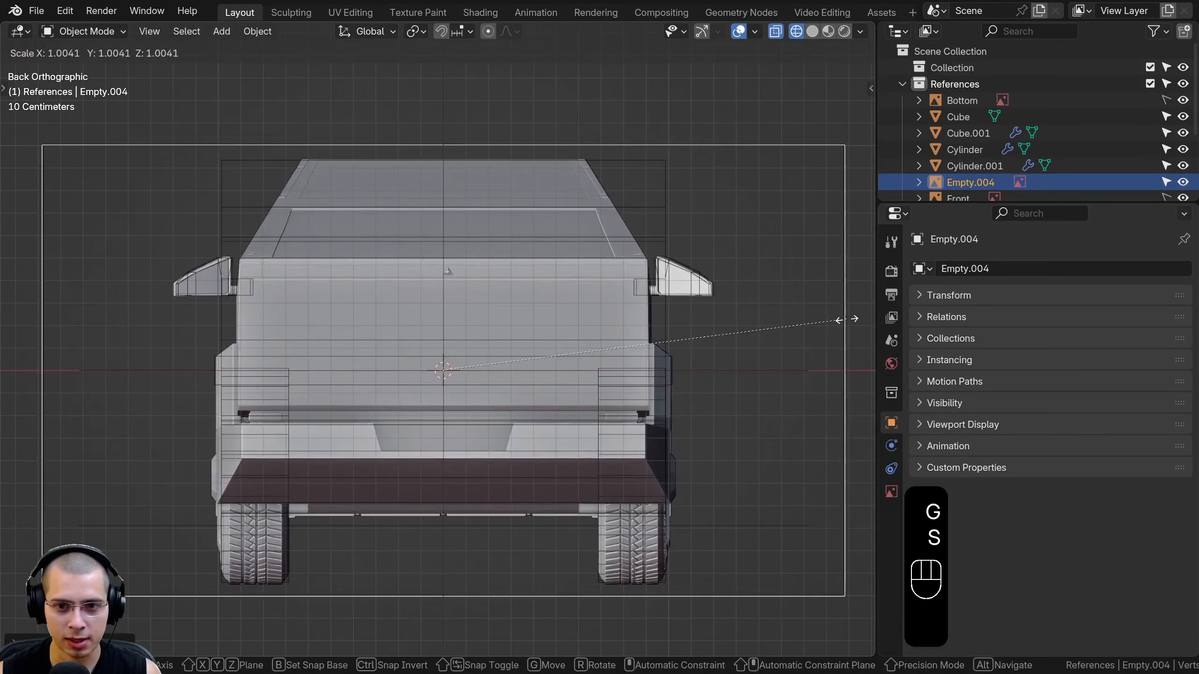
{"action": "left_click", "coordinate": [846, 319]}
{"action": "key", "text": "g"}
{"action": "middle_click", "coordinate": [847, 316]}
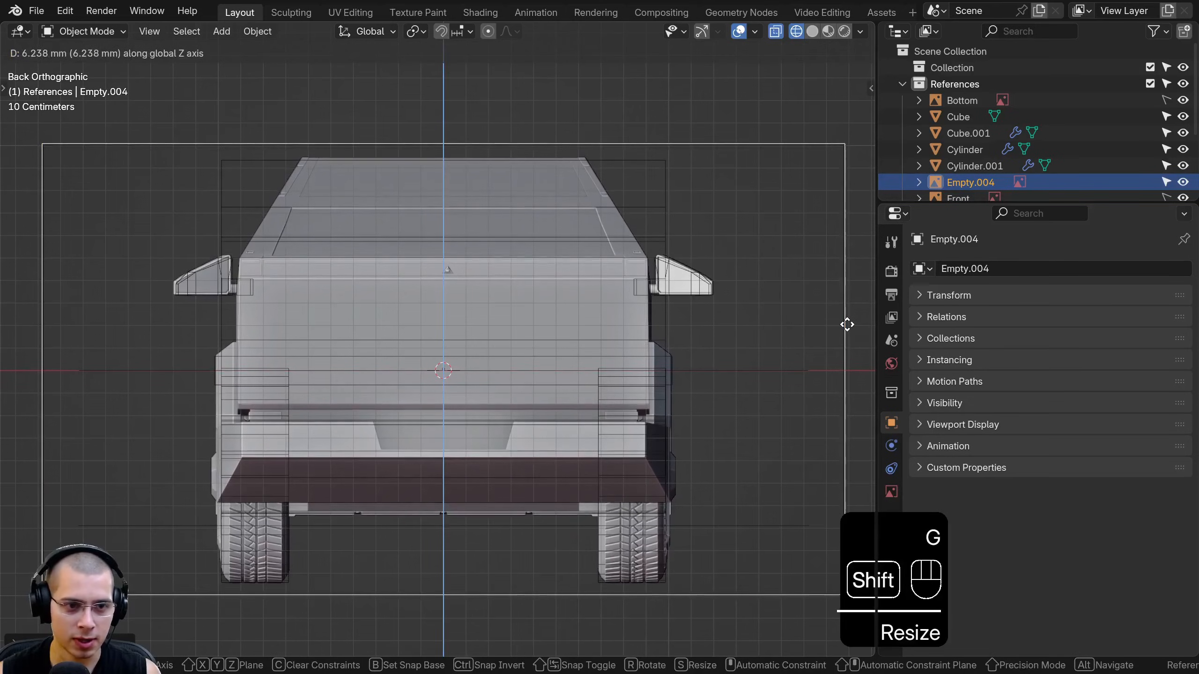
{"action": "left_click", "coordinate": [849, 323]}
{"action": "key", "text": "s"}
{"action": "left_click", "coordinate": [851, 321]}
- Check the rear reference in solid shading, then scale it down by about 0.989 and nudge it onto the block-out
{"action": "key", "text": "z"}
{"action": "left_click", "coordinate": [1018, 322]}
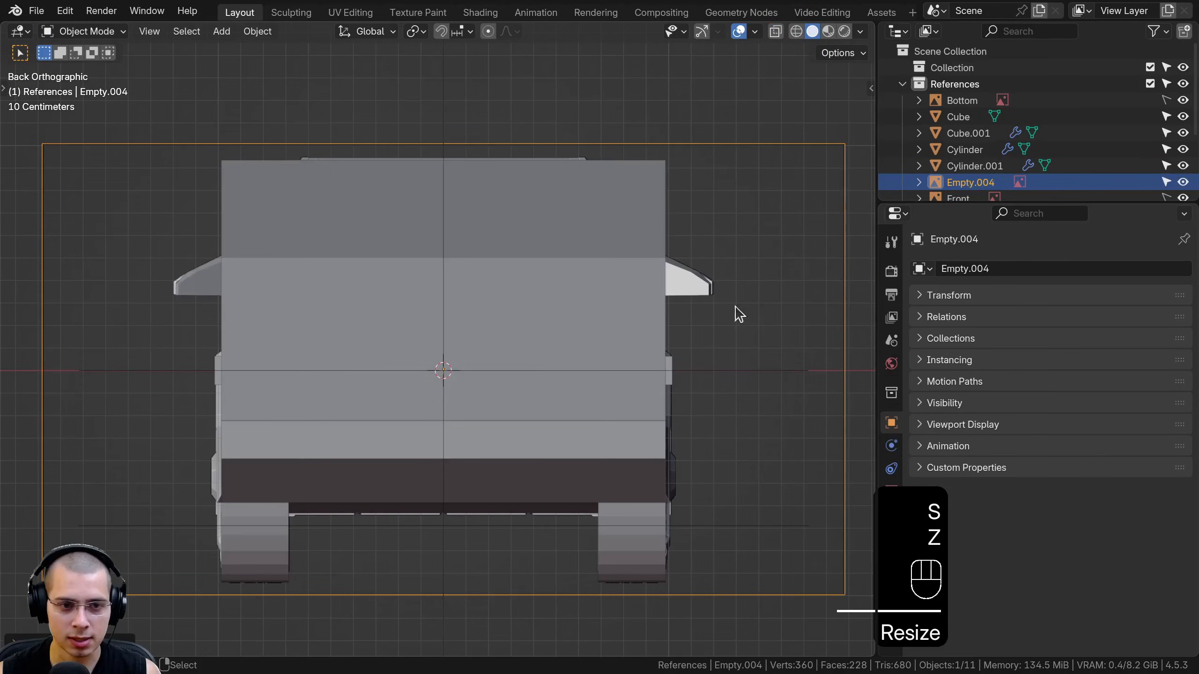
{"action": "key", "text": "z"}
{"action": "key", "text": "z"}
{"action": "key", "text": "s"}
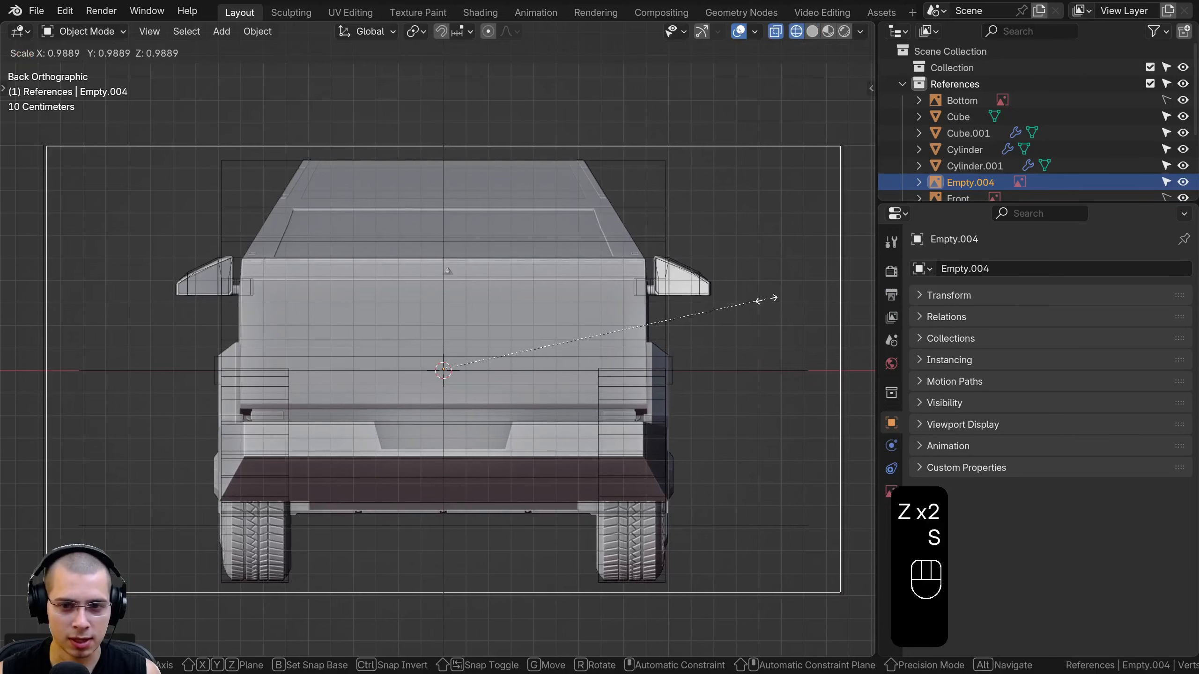
{"action": "left_click", "coordinate": [766, 298]}
{"action": "key", "text": "g"}
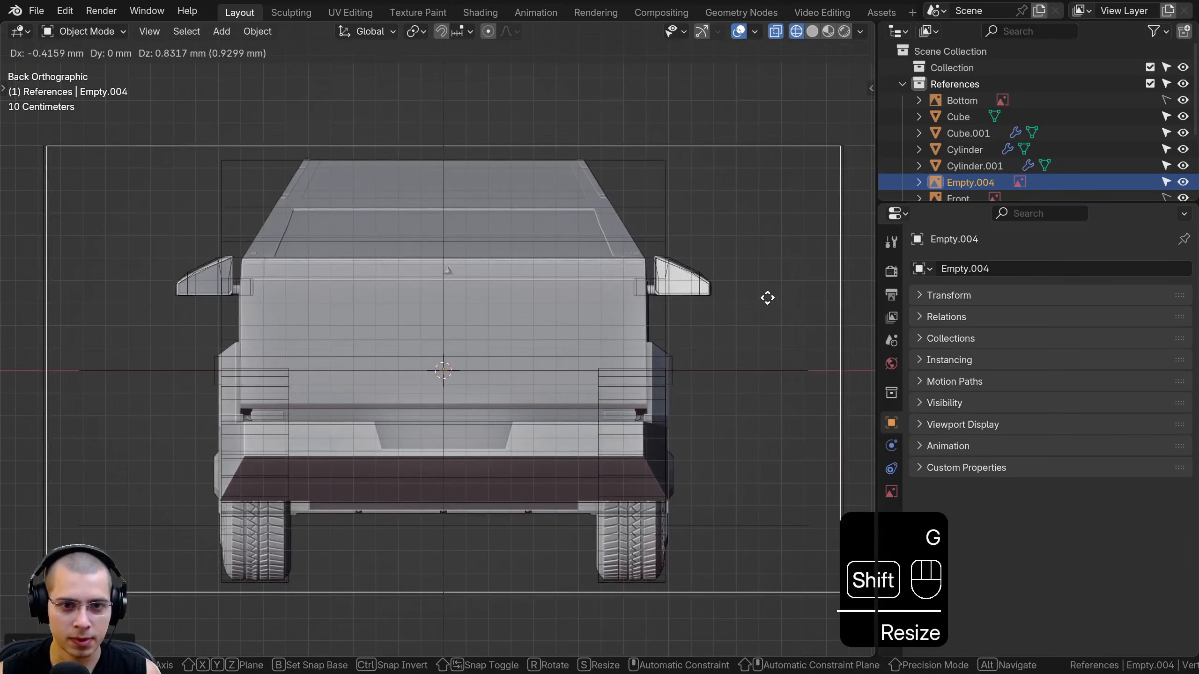
{"action": "left_click", "coordinate": [770, 297]}
- Rename the rear reference image to Back and make it unselectable in the viewport
{"action": "scroll", "coordinate": [602, 314], "scroll_direction": "down", "scroll_amount": 1}
{"action": "scroll", "coordinate": [1010, 123], "scroll_direction": "down", "scroll_amount": 3}
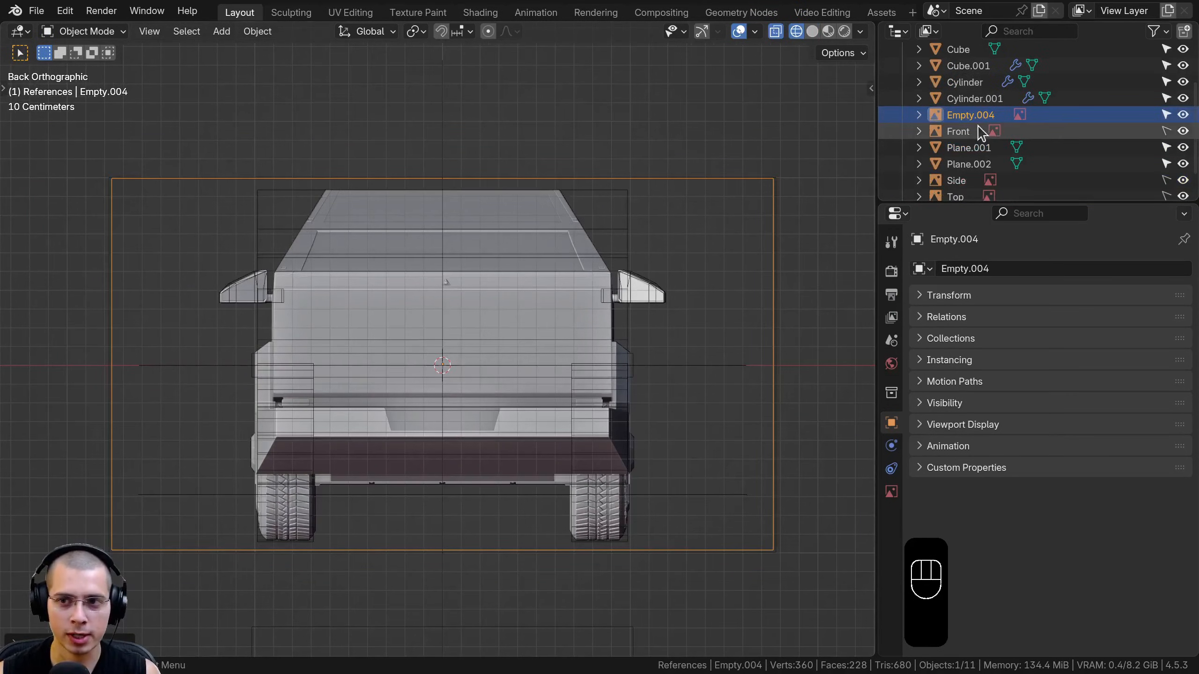
{"action": "double_click", "coordinate": [974, 114]}
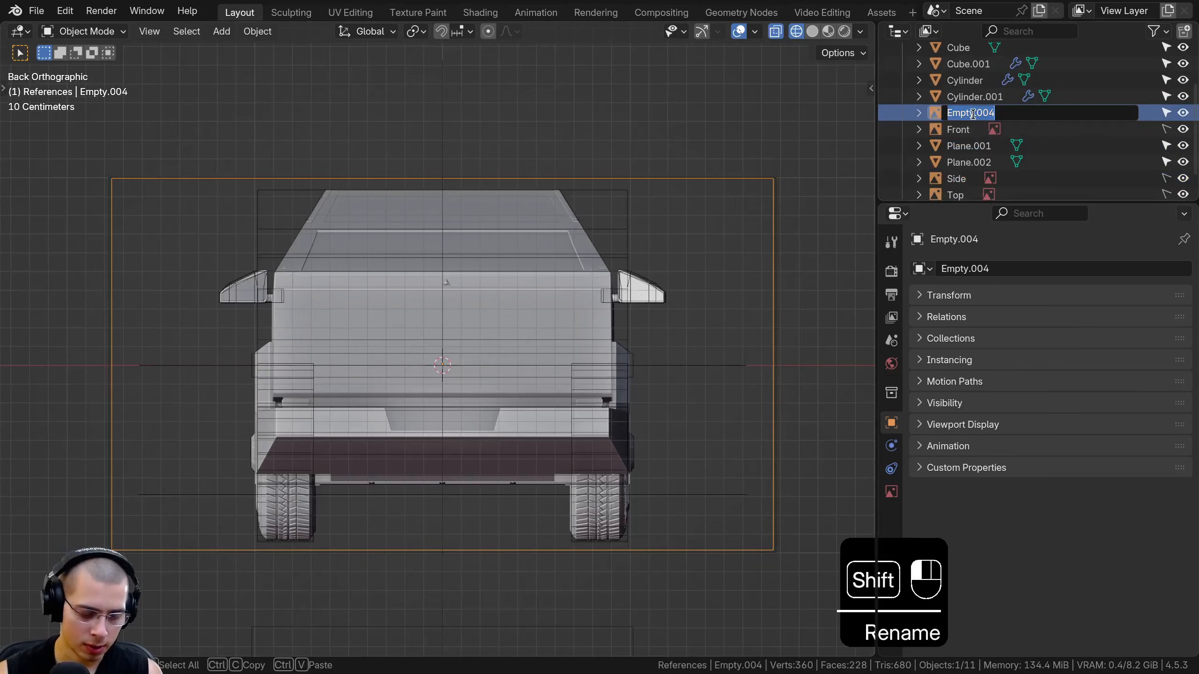
{"action": "type", "text": "Back"}
{"action": "key", "text": "Return"}
{"action": "scroll", "coordinate": [1038, 119], "scroll_direction": "up", "scroll_amount": 4}
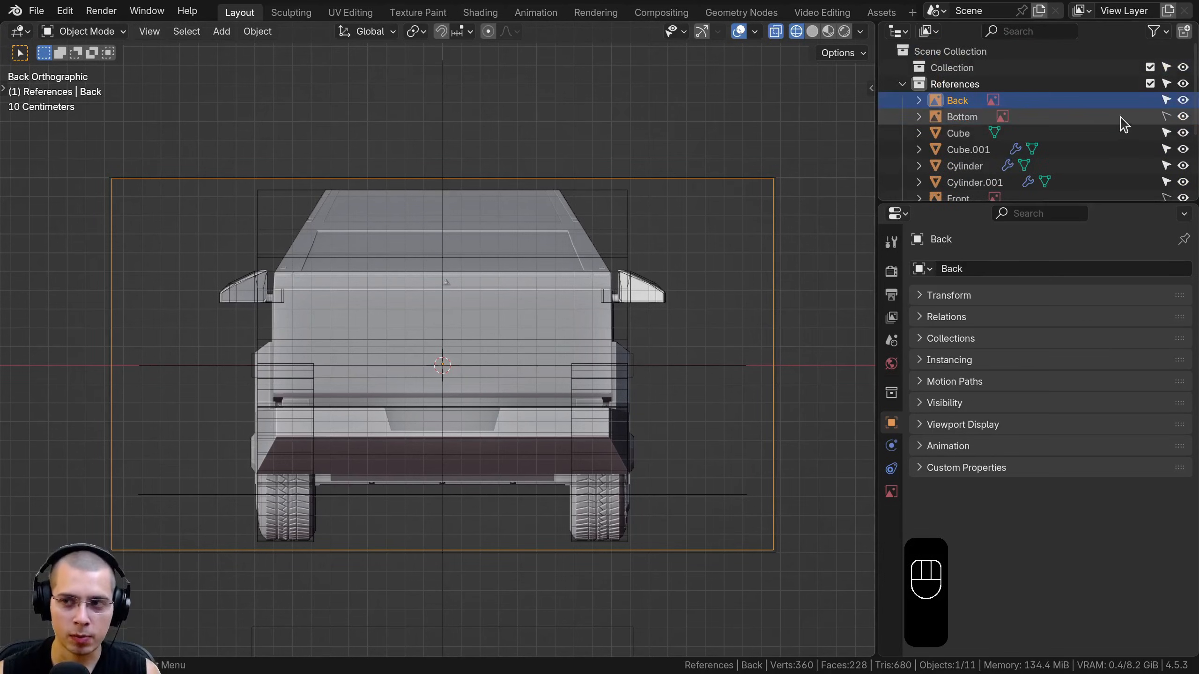
- Examine the block-out against the reference images in wireframe from the front, top, right, bottom and back views
{"action": "key", "text": "a"}
{"action": "key", "text": "a"}
{"action": "key", "text": "a"}
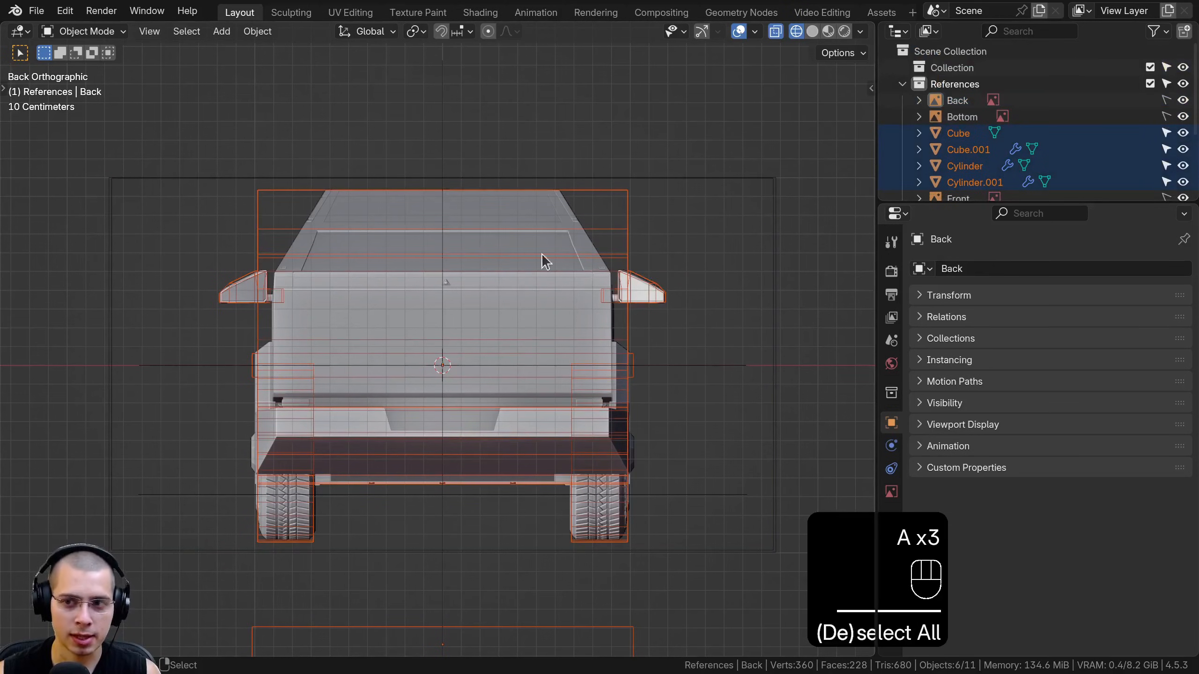
{"action": "key", "text": "a"}
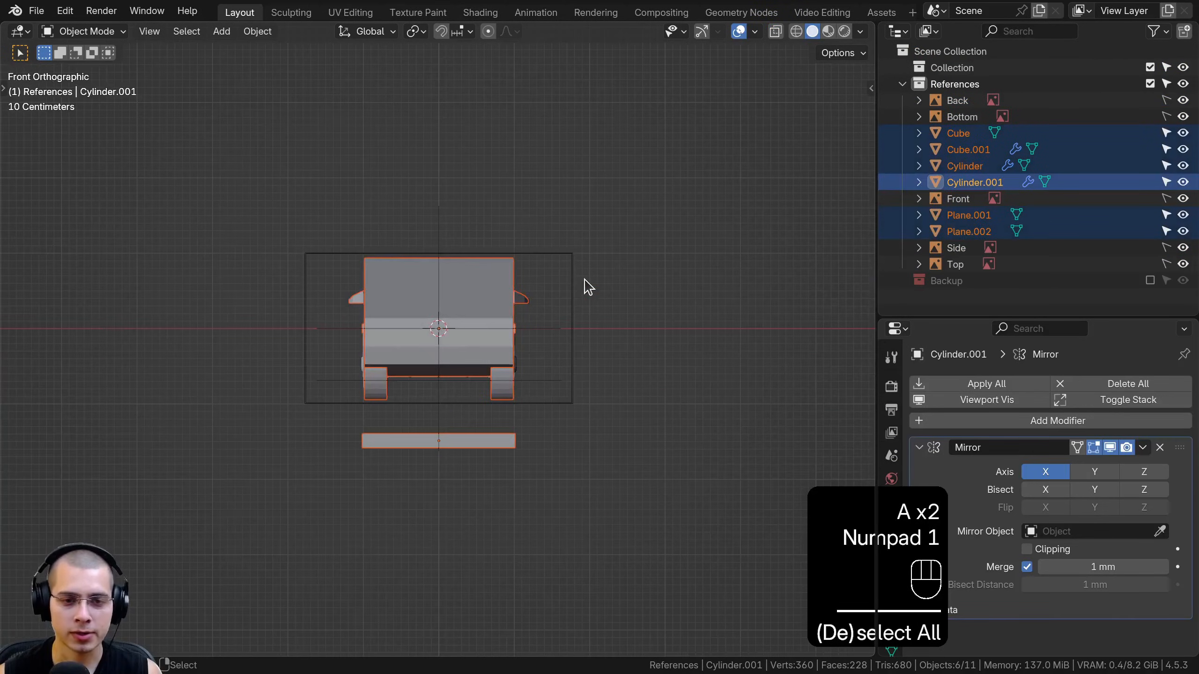
{"action": "key", "text": "z"}
{"action": "left_click", "coordinate": [153, 363]}
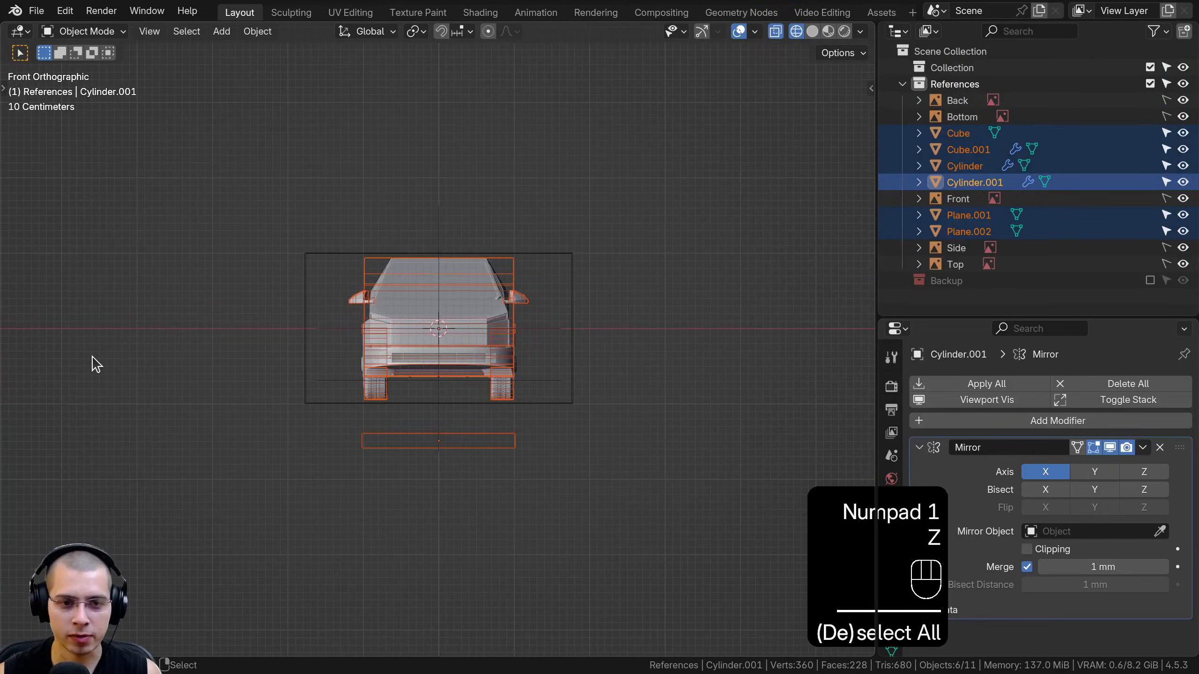
{"action": "key", "text": "KP_7"}
{"action": "key", "text": "KP_1"}
{"action": "key", "text": "KP_3"}
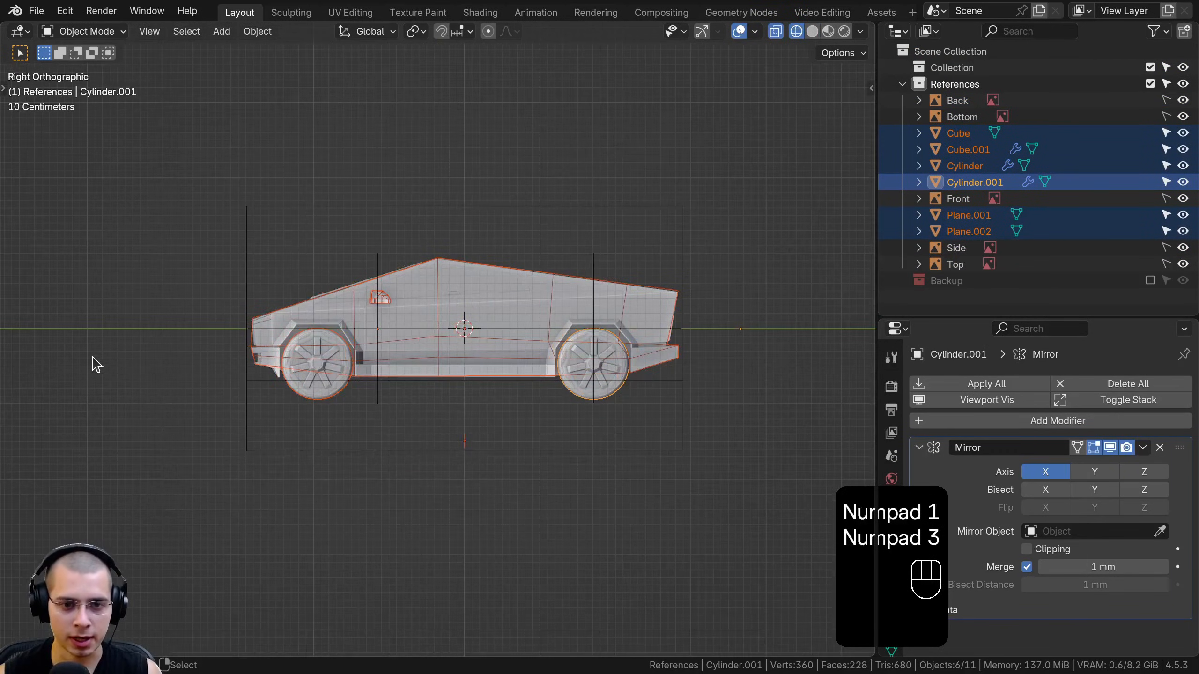
{"action": "key", "text": "KP_6"}
{"action": "key", "text": "ctrl+KP_7"}
{"action": "key", "text": "ctrl+KP_1"}
{"action": "middle_click_drag", "start_coordinate": [108, 341], "coordinate": [517, 356]}
{"action": "key", "text": "z"}
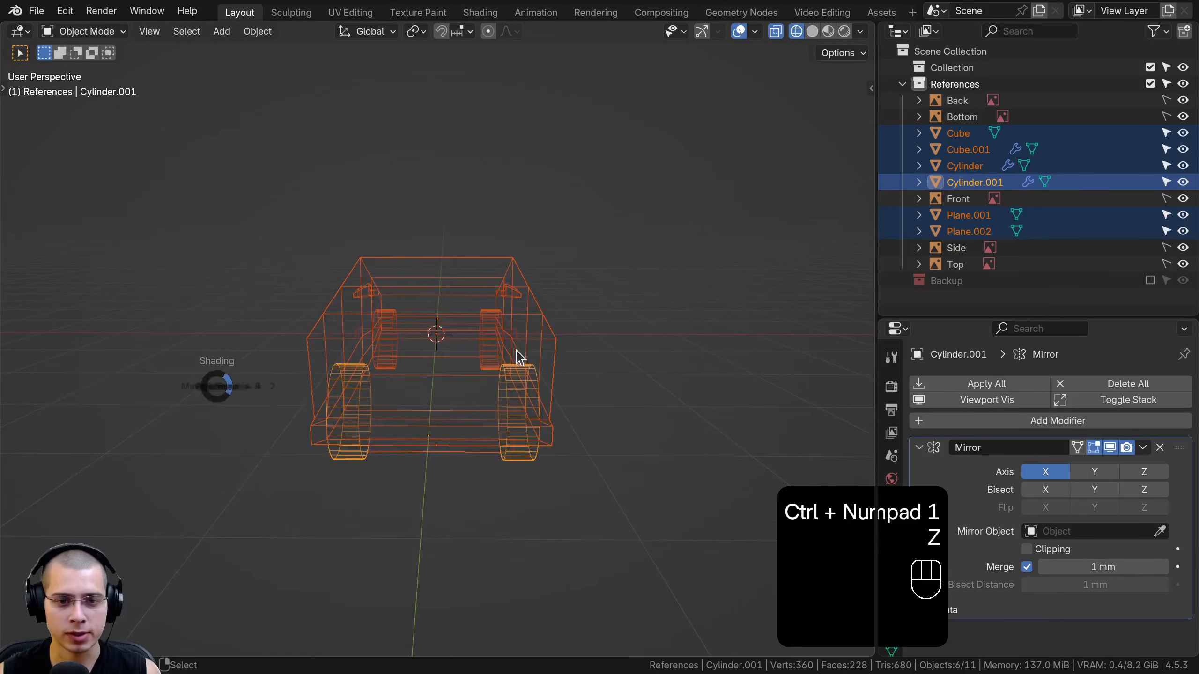
{"action": "left_click", "coordinate": [719, 393]}
{"action": "middle_click_drag", "start_coordinate": [717, 386], "coordinate": [305, 397]}
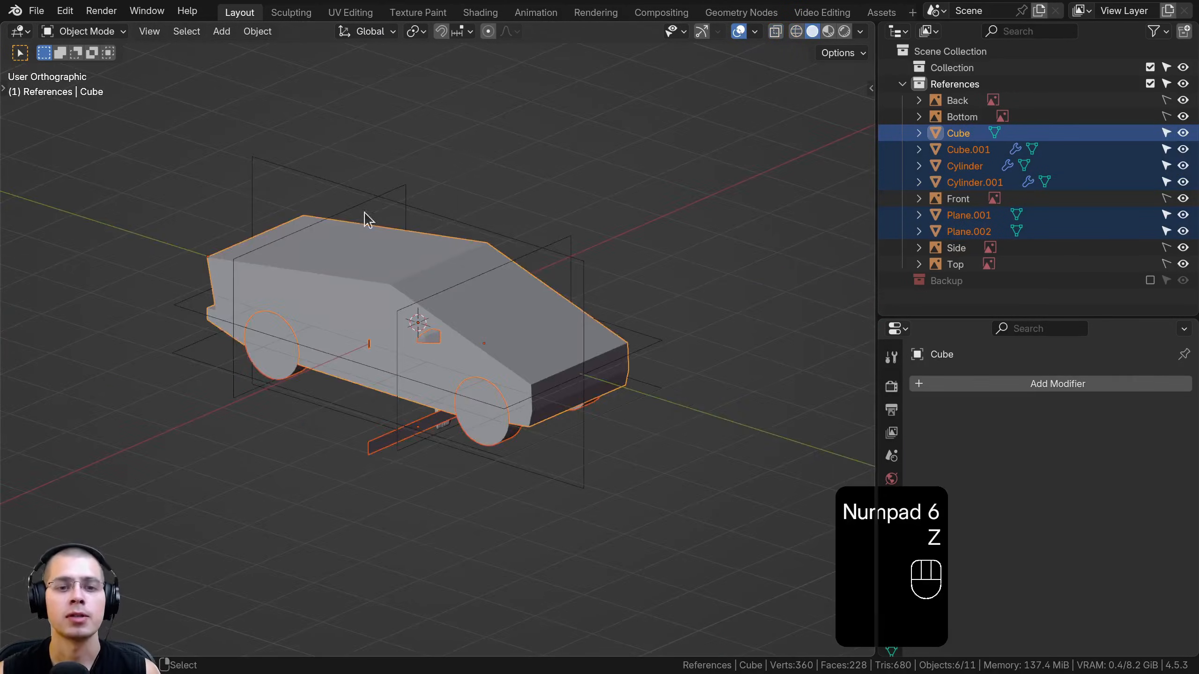
- Move the selected block-out objects into a new collection named Blockout
{"action": "middle_click_drag", "start_coordinate": [365, 212], "coordinate": [181, 228]}
{"action": "key", "text": "a"}
{"action": "key", "text": "a"}
{"action": "scroll", "coordinate": [500, 268], "scroll_direction": "up", "scroll_amount": 3}
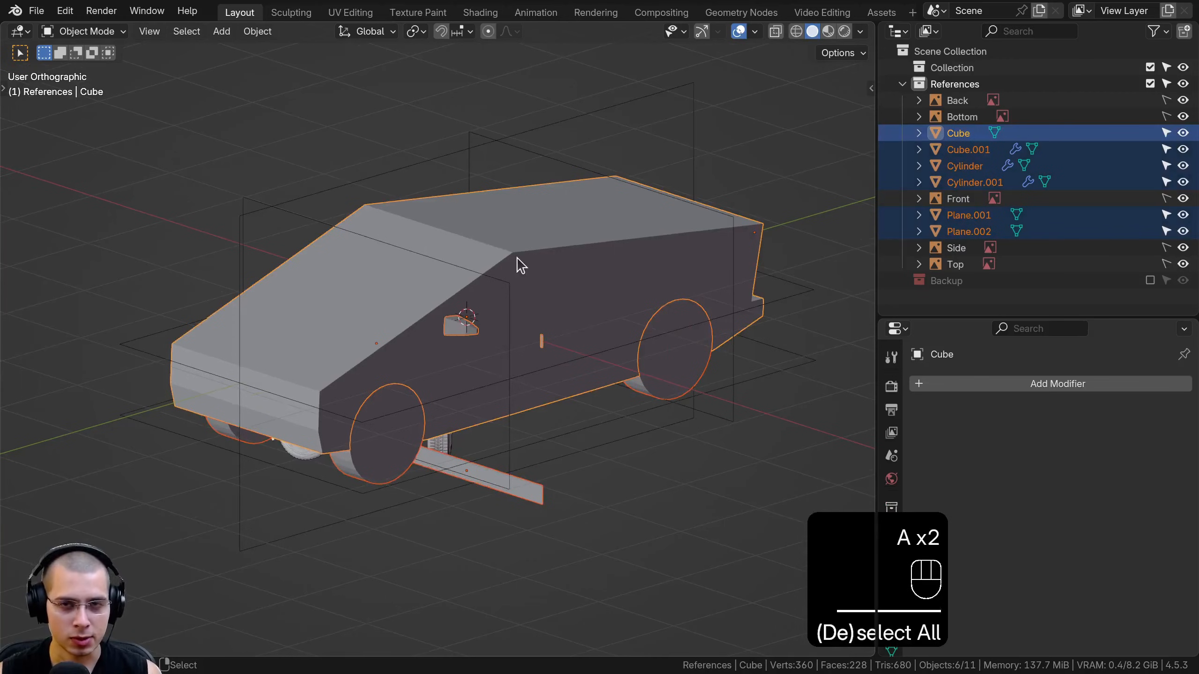
{"action": "middle_click_drag", "start_coordinate": [519, 265], "coordinate": [593, 269]}
{"action": "key", "text": "a"}
{"action": "key", "text": "a"}
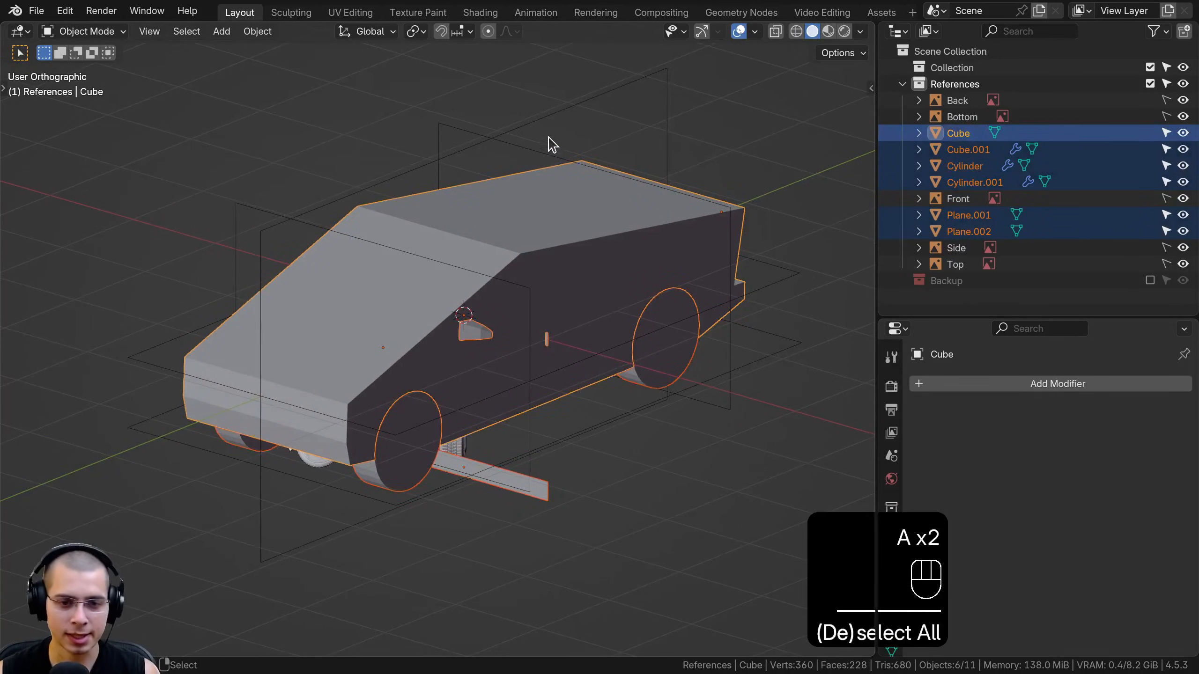
{"action": "key", "text": "m"}
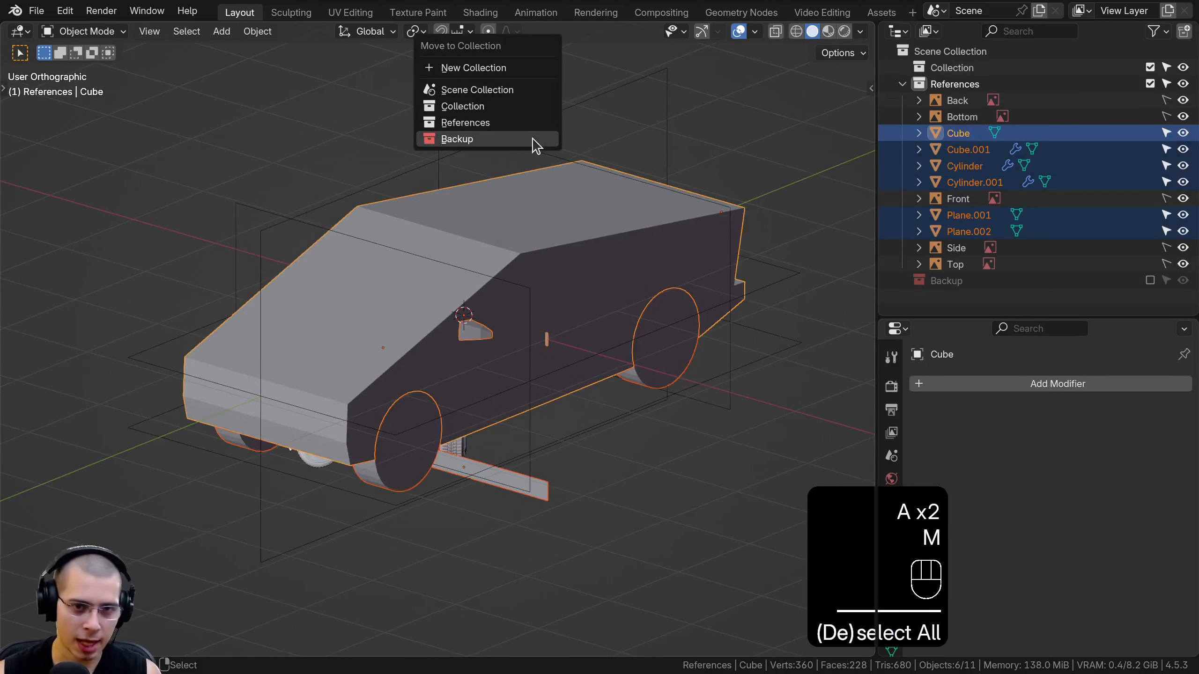
{"action": "left_click", "coordinate": [488, 69]}
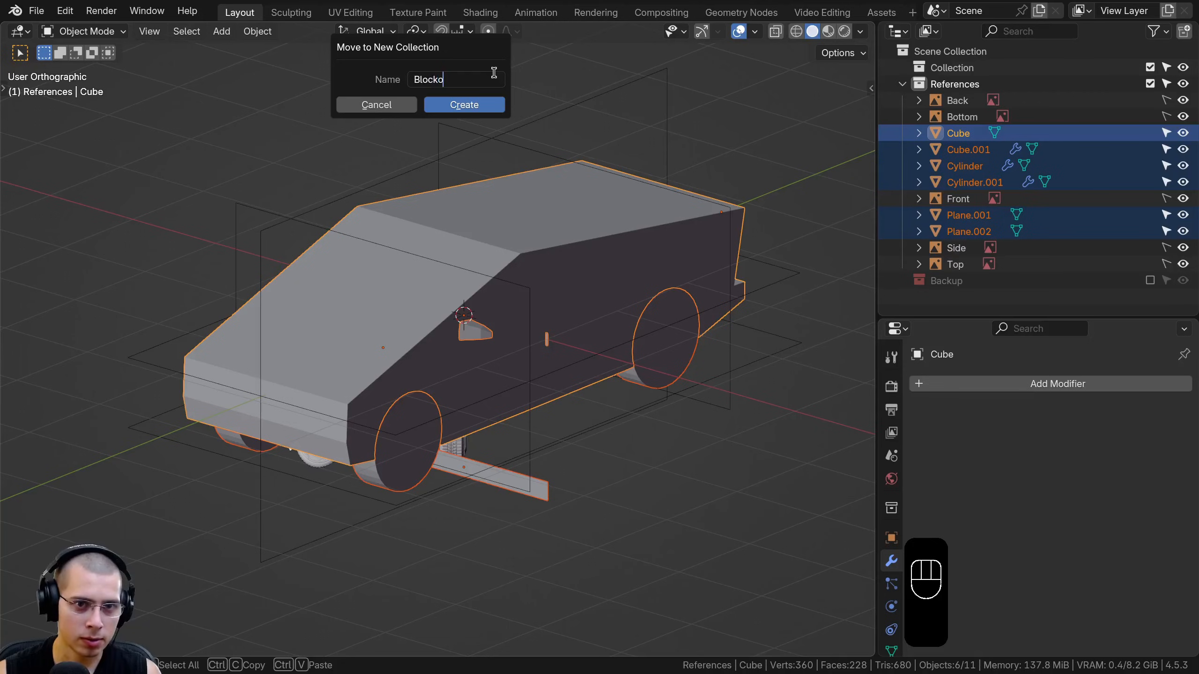
{"action": "left_click", "coordinate": [485, 106]}
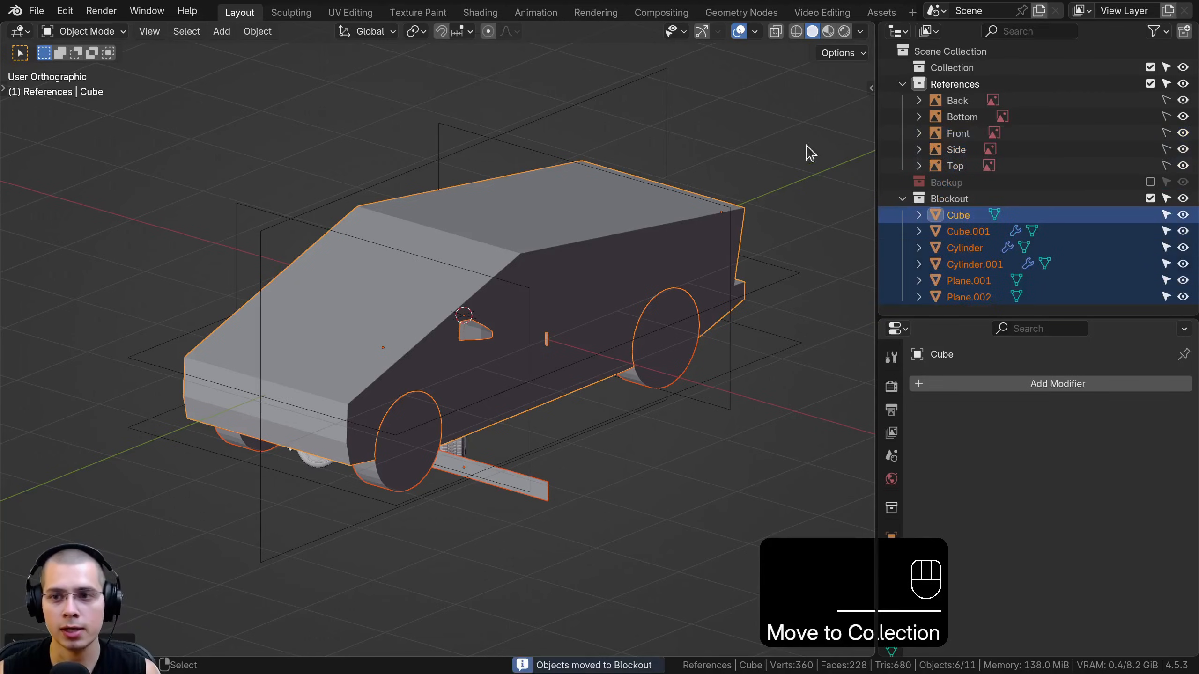
- Rename the car body mesh Blockout Body and the side mirrors object Blockout Mirrors
{"action": "left_click", "coordinate": [902, 198]}
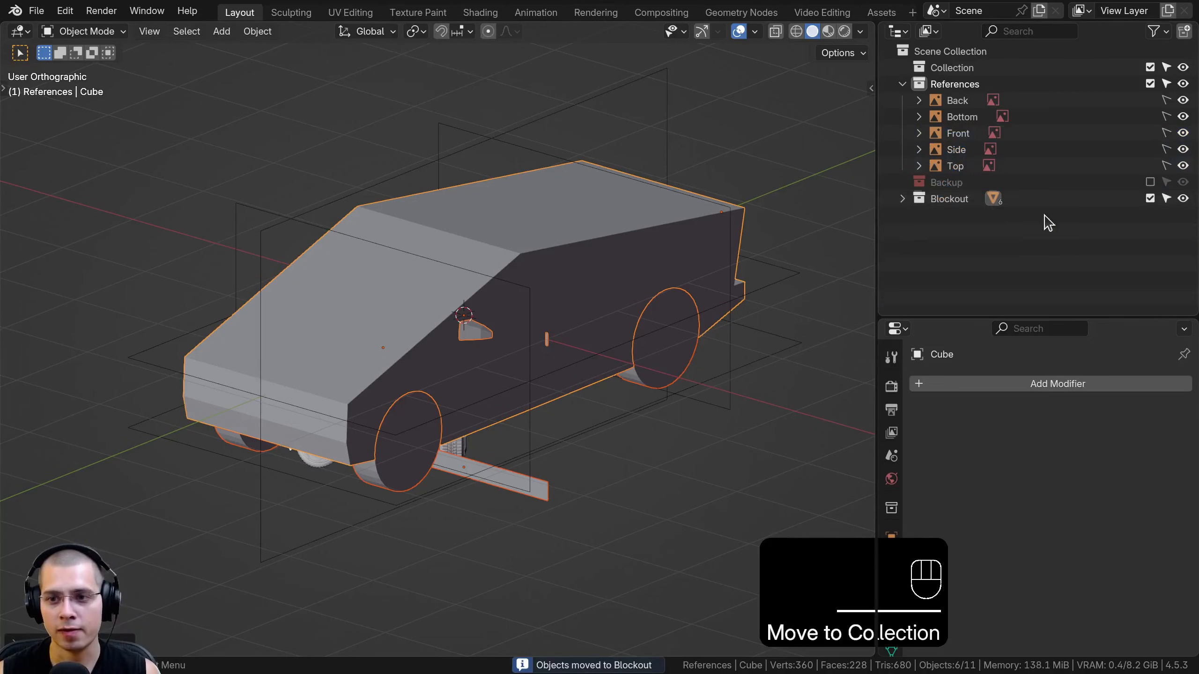
{"action": "left_click", "coordinate": [902, 198]}
{"action": "left_click", "coordinate": [578, 212]}
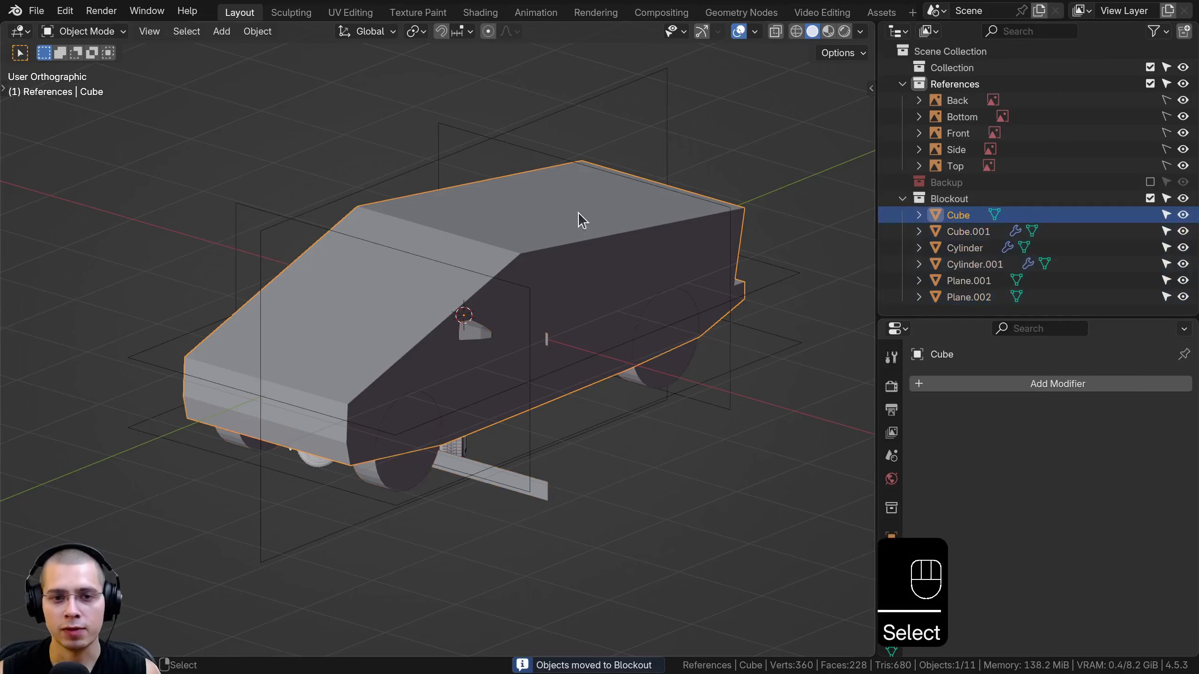
{"action": "double_click", "coordinate": [958, 216]}
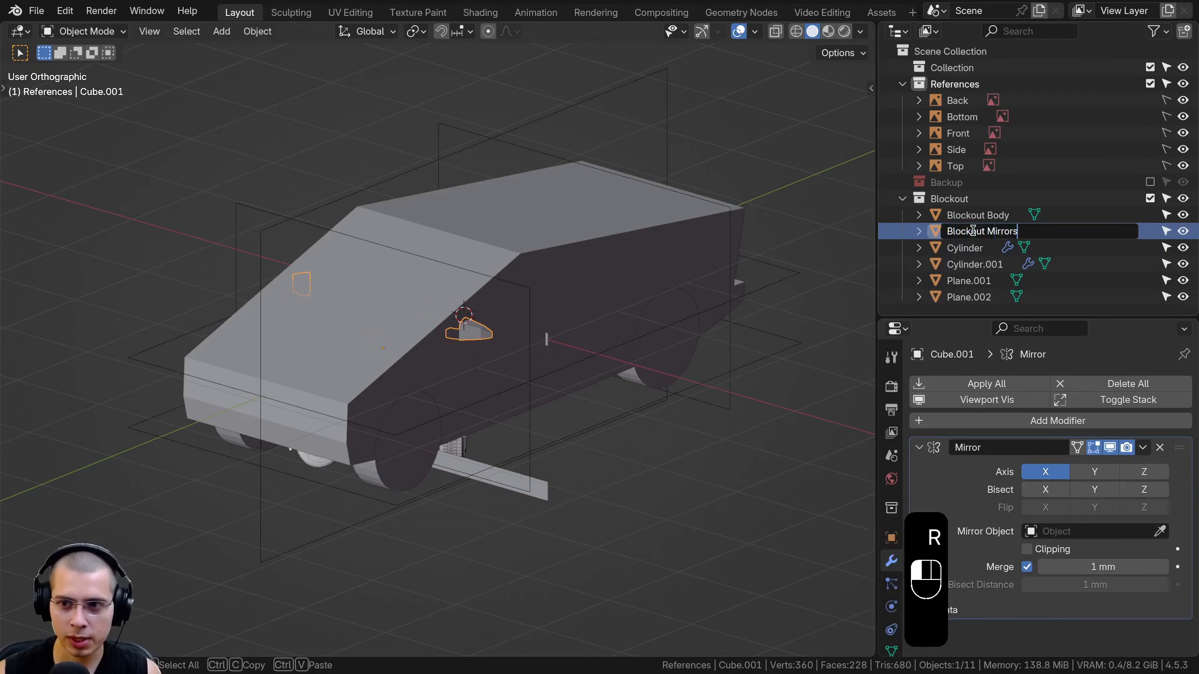
{"action": "key", "text": "Return"}
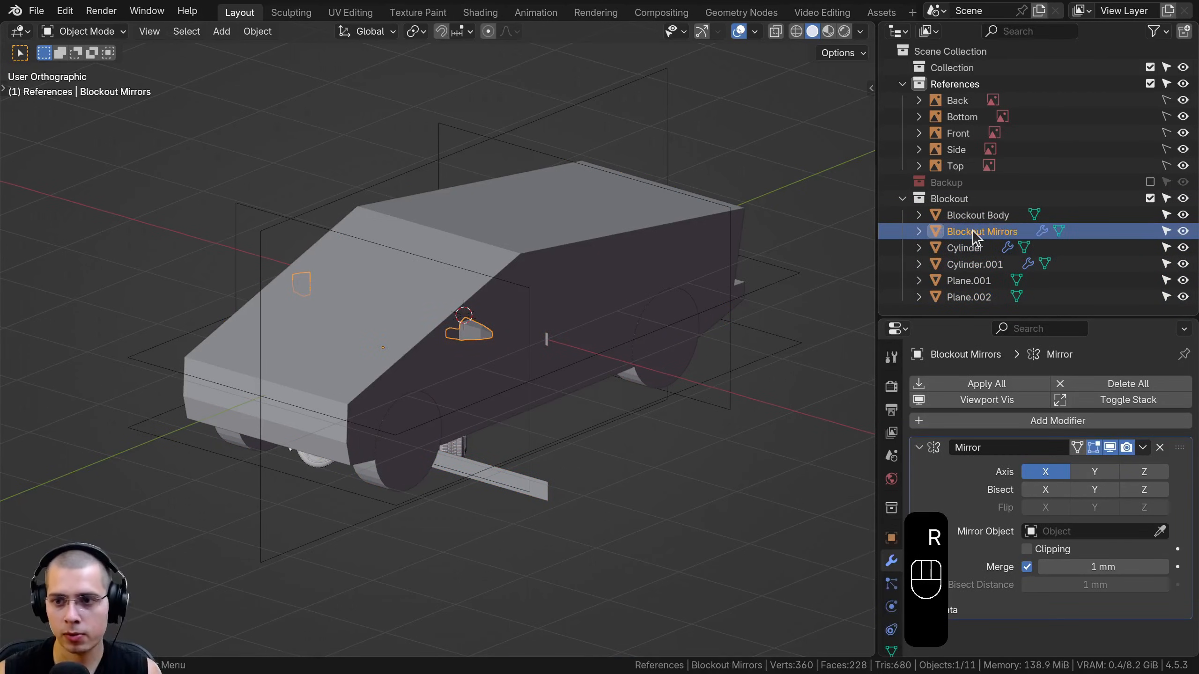
- Rename the wheel objects Blockout Front Tires and Blockout Back Tires and the two planes Ruler 1 and Ruler 2, then check the renamed objects
{"action": "double_click", "coordinate": [1000, 248]}
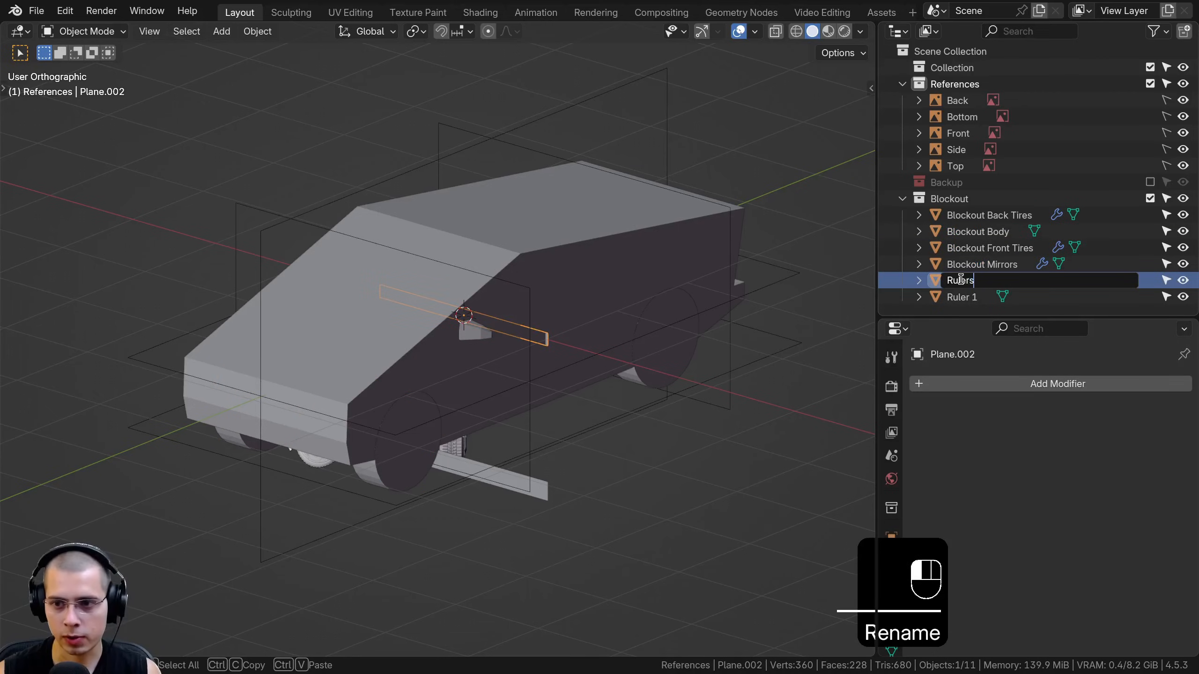
{"action": "type", "text": "2"}
{"action": "key", "text": "Return"}
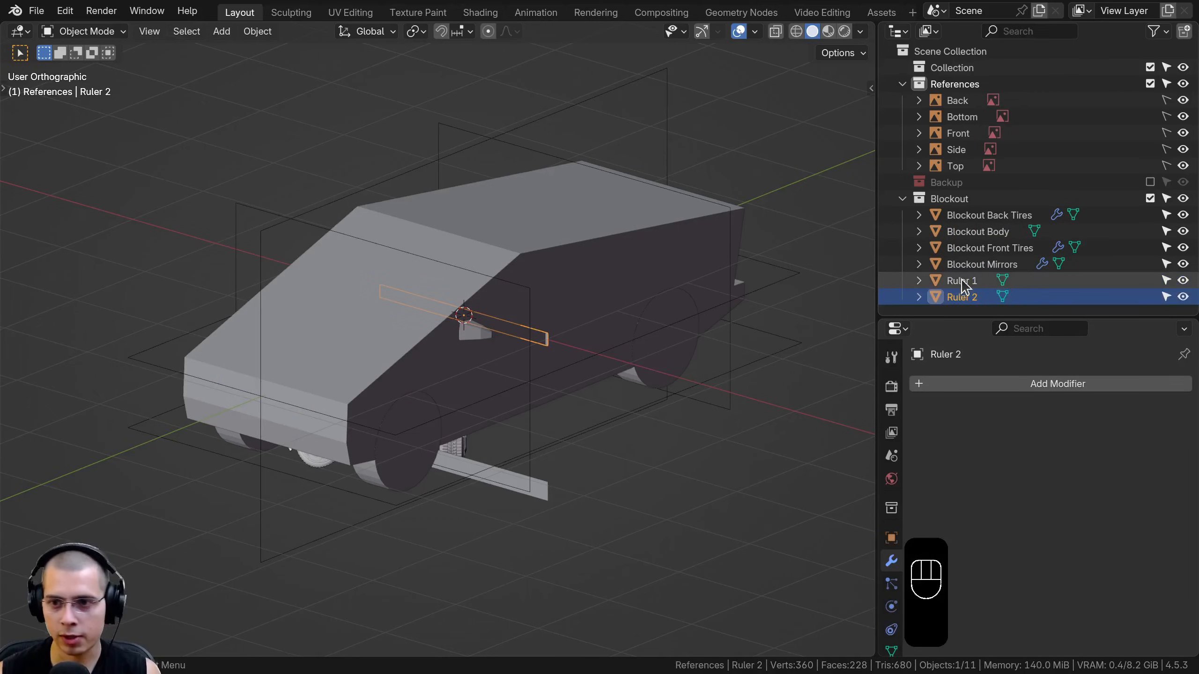
{"action": "left_click", "coordinate": [972, 217]}
{"action": "left_click", "coordinate": [977, 233]}
{"action": "left_click", "coordinate": [981, 265]}
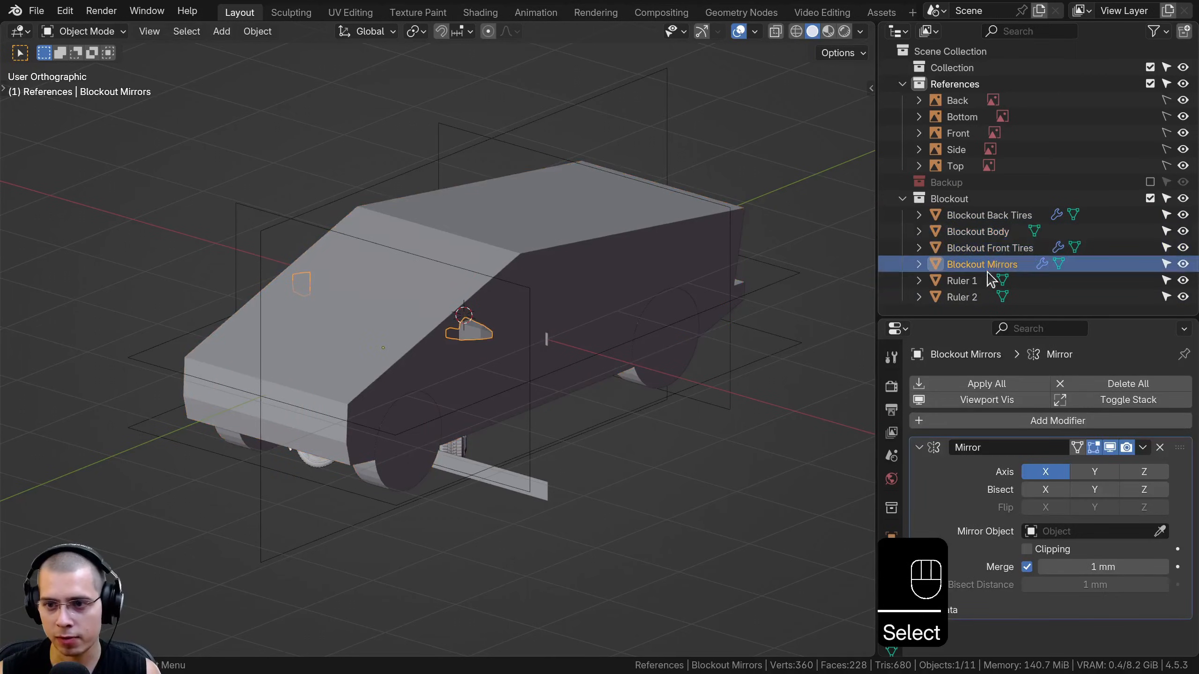
{"action": "left_click", "coordinate": [961, 281]}
{"action": "left_click", "coordinate": [962, 297]}
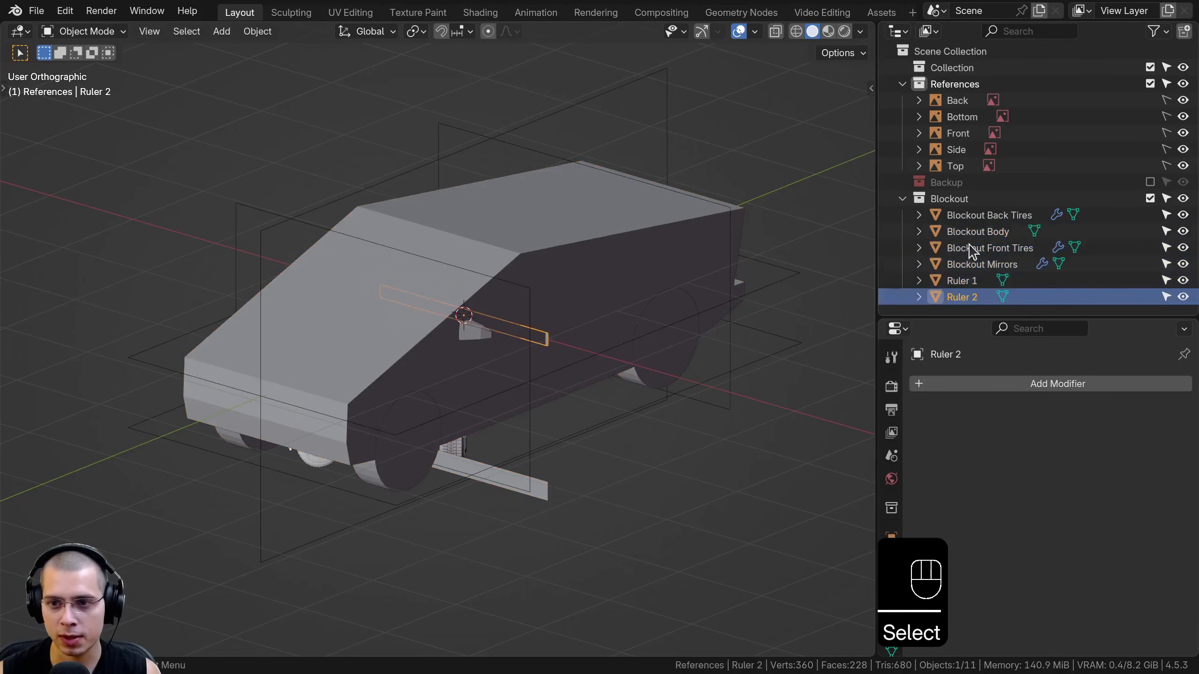
- Exclude the Blockout collection from the view layer and give the References collection a blue color tag
{"action": "left_click", "coordinate": [903, 199]}
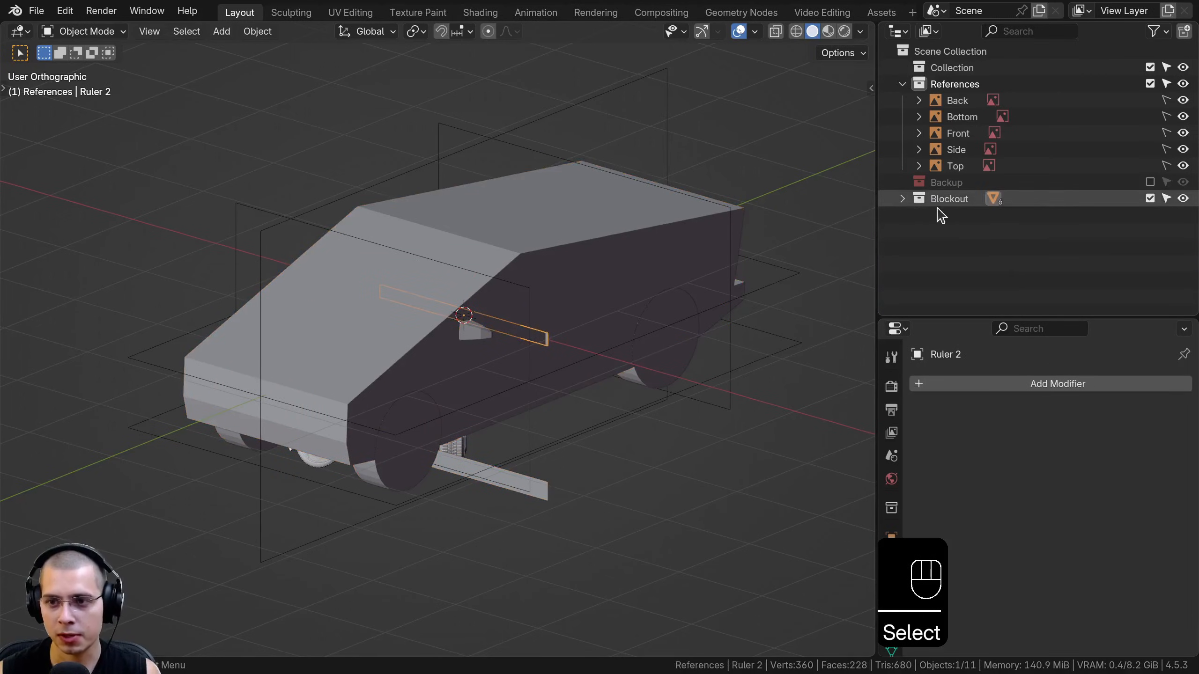
{"action": "left_click", "coordinate": [1152, 199]}
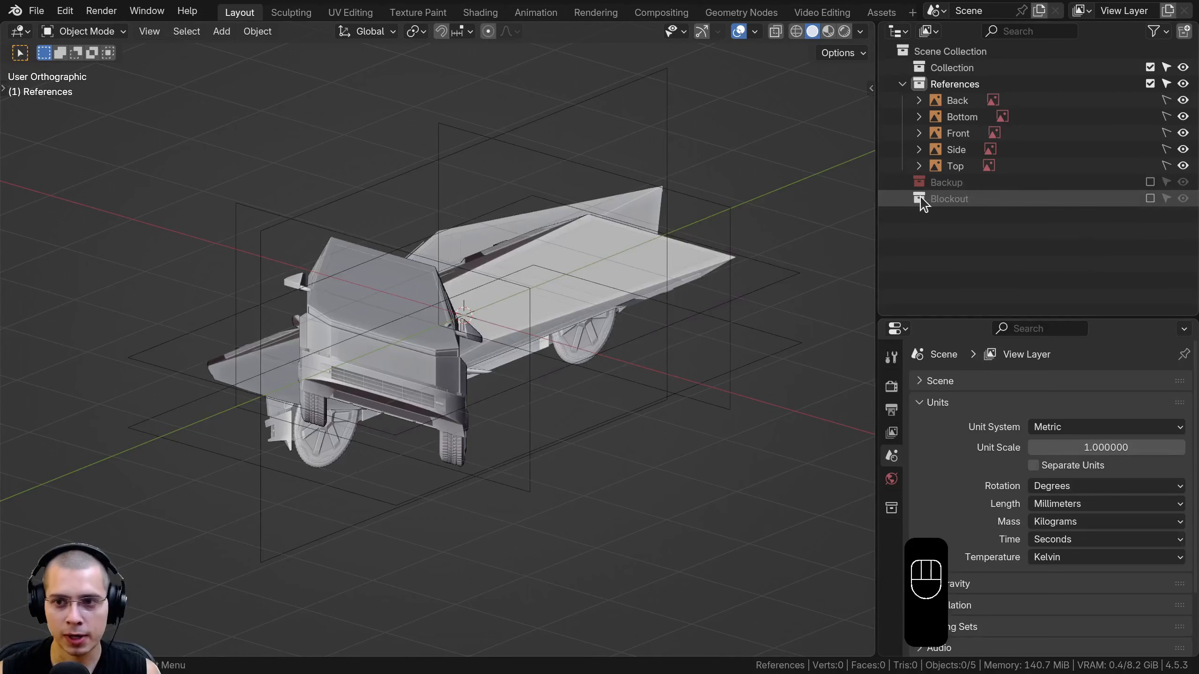
{"action": "left_click", "coordinate": [903, 84]}
{"action": "left_click", "coordinate": [955, 84]}
{"action": "key", "text": "KP_1"}
{"action": "scroll", "coordinate": [581, 274], "scroll_direction": "up", "scroll_amount": 4}
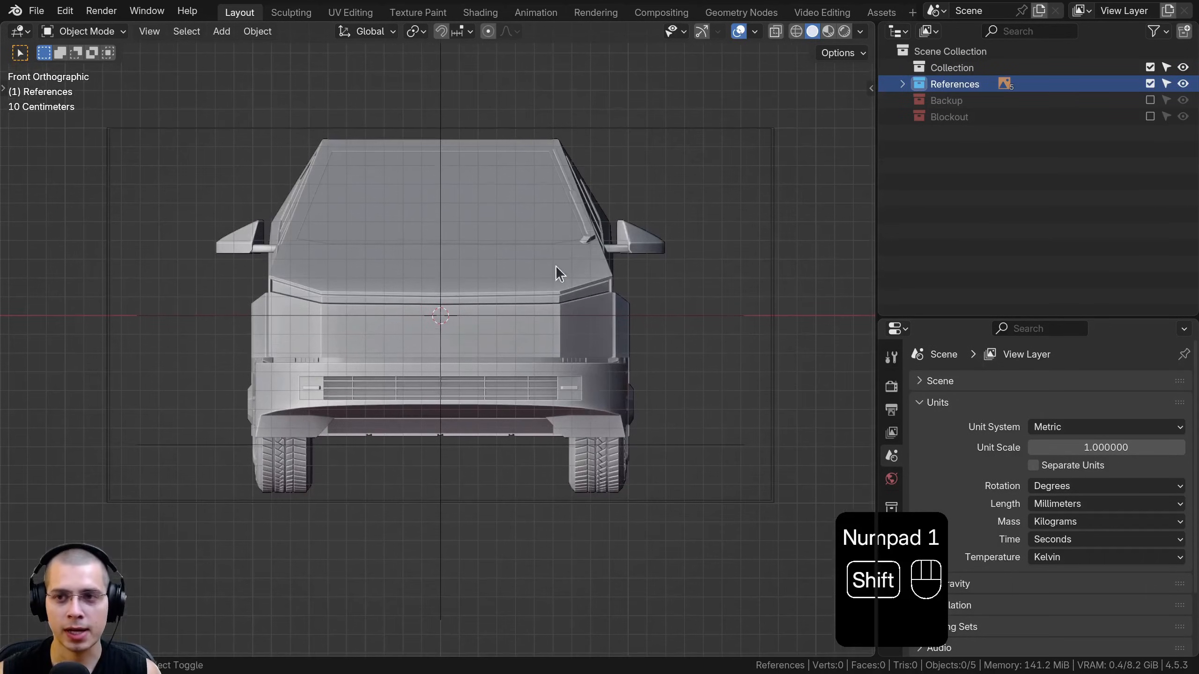
- Rename the empty default collection Cybertruck and save the file
{"action": "double_click", "coordinate": [946, 66]}
{"action": "type", "text": "C"}
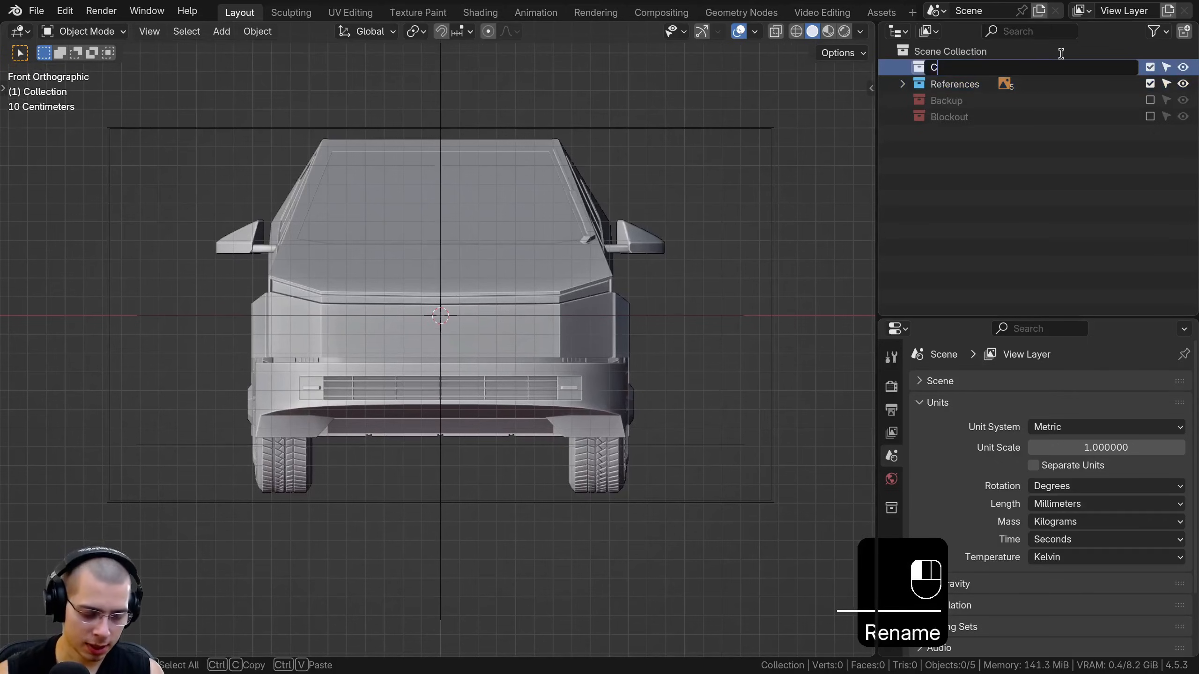
{"action": "type", "text": "ybertruck"}
{"action": "left_click", "coordinate": [1062, 56]}
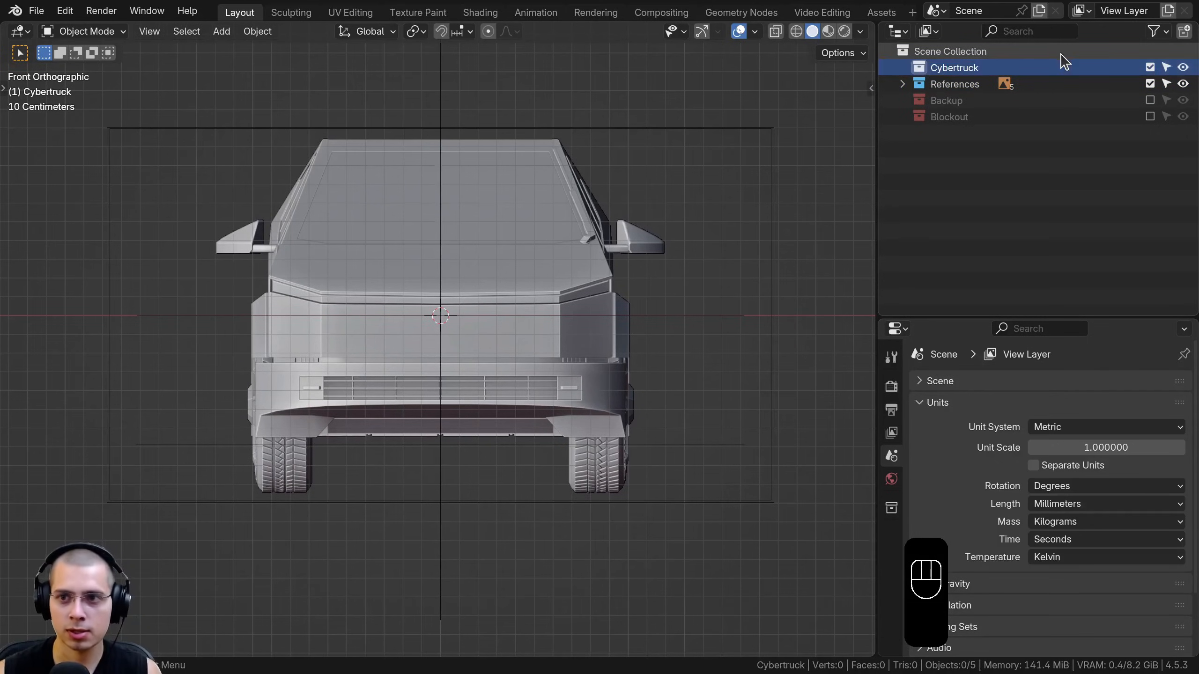
{"action": "middle_click_drag", "start_coordinate": [555, 264], "coordinate": [501, 300], "text": "shift"}
{"action": "scroll", "coordinate": [547, 286], "scroll_direction": "up", "scroll_amount": 2}
{"action": "key", "text": "ctrl+s"}
{"action": "key", "text": "shift+a"}
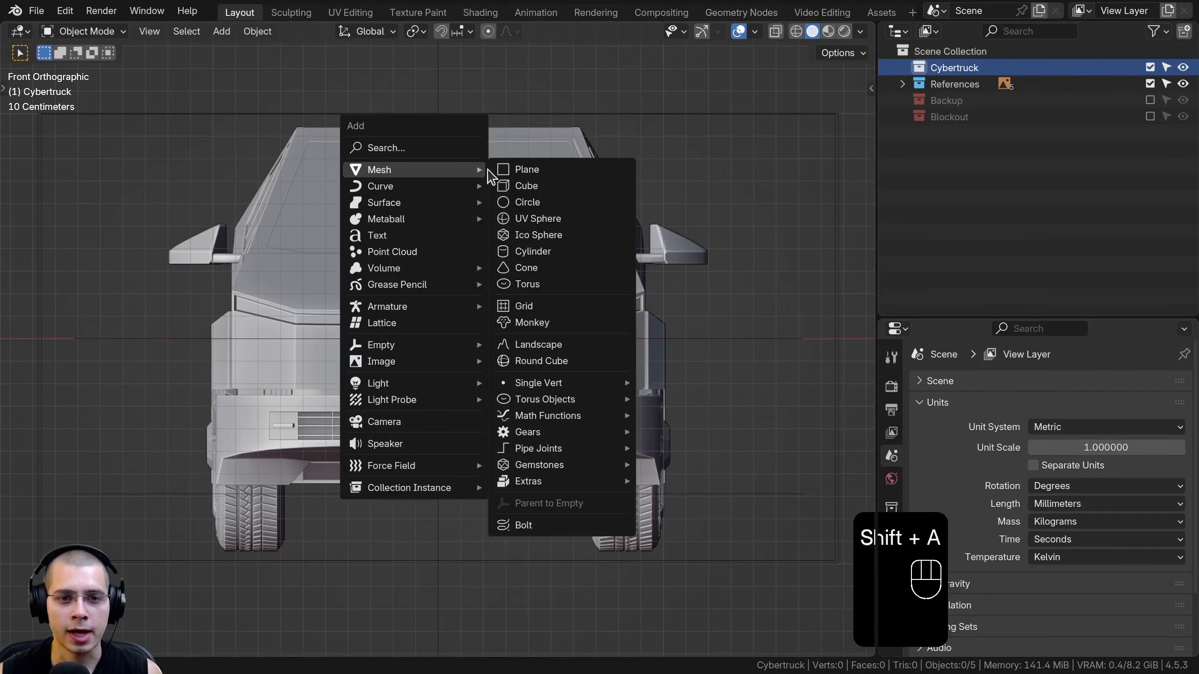
{"action": "left_click", "coordinate": [571, 189]}
{"action": "scroll", "coordinate": [570, 192], "scroll_direction": "down", "scroll_amount": 2}
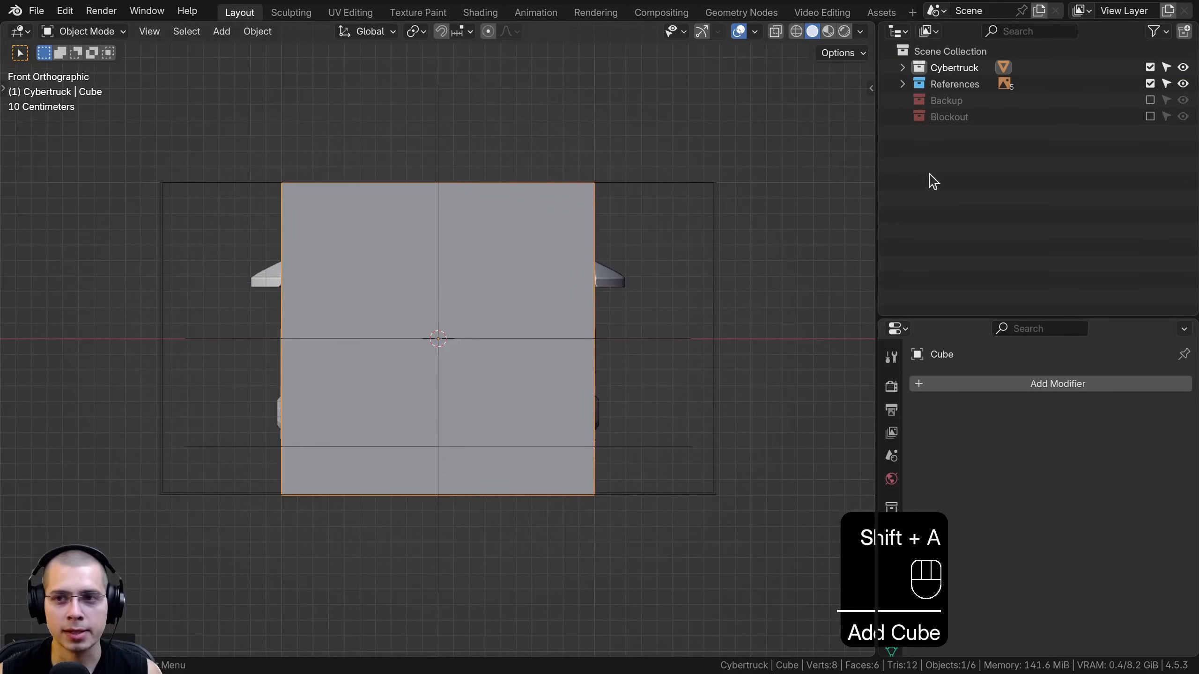
{"action": "key", "text": "F2"}
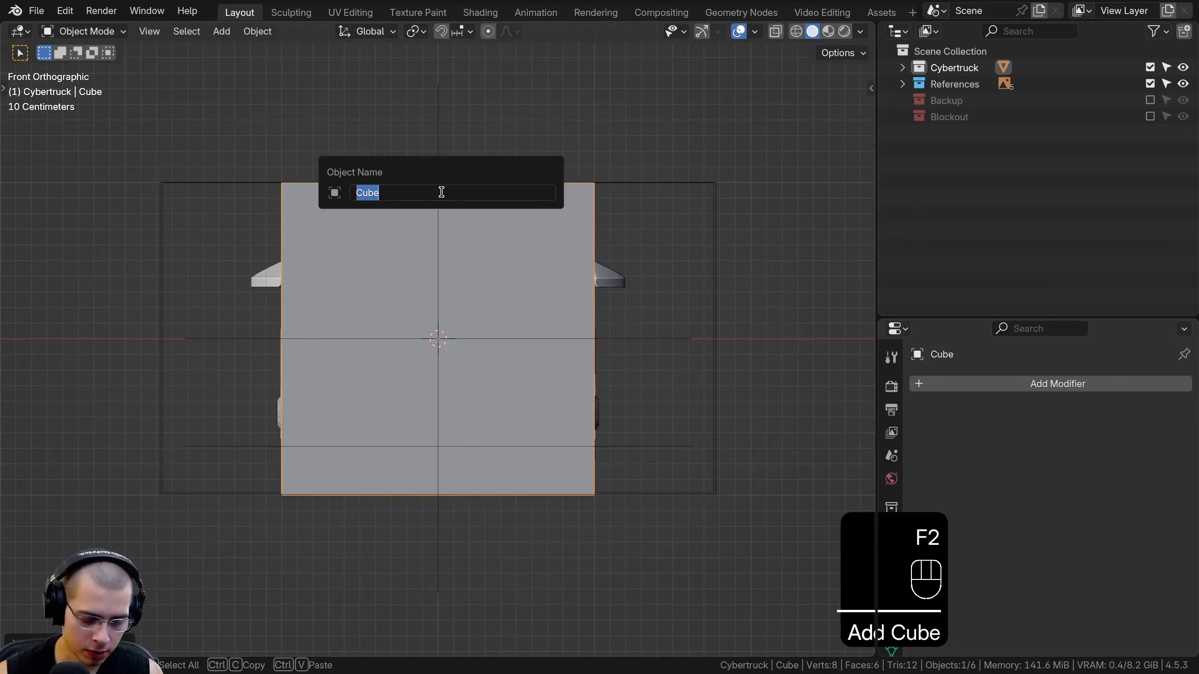
{"action": "type", "text": "Bdoy"}
{"action": "key", "text": "Return"}
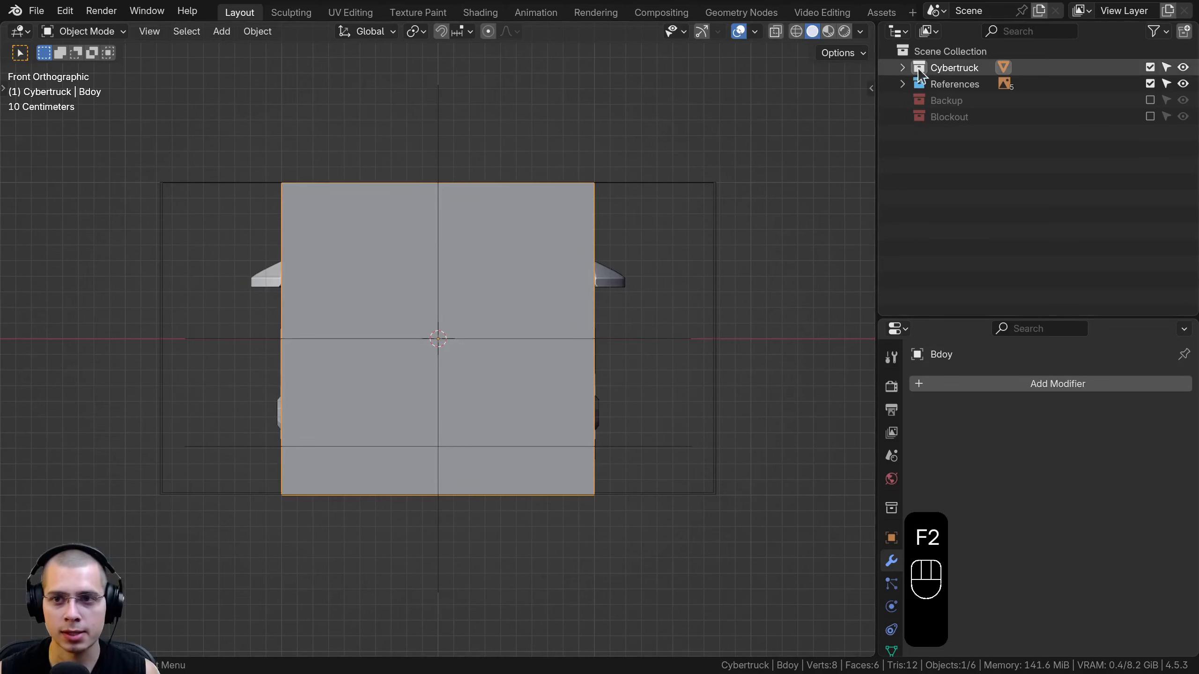
{"action": "scroll", "coordinate": [609, 214], "scroll_direction": "up", "scroll_amount": 1}
{"action": "key", "text": "x"}
- Add a cube to the Cybertruck collection and rename it Body
{"action": "key", "text": "shift+a"}
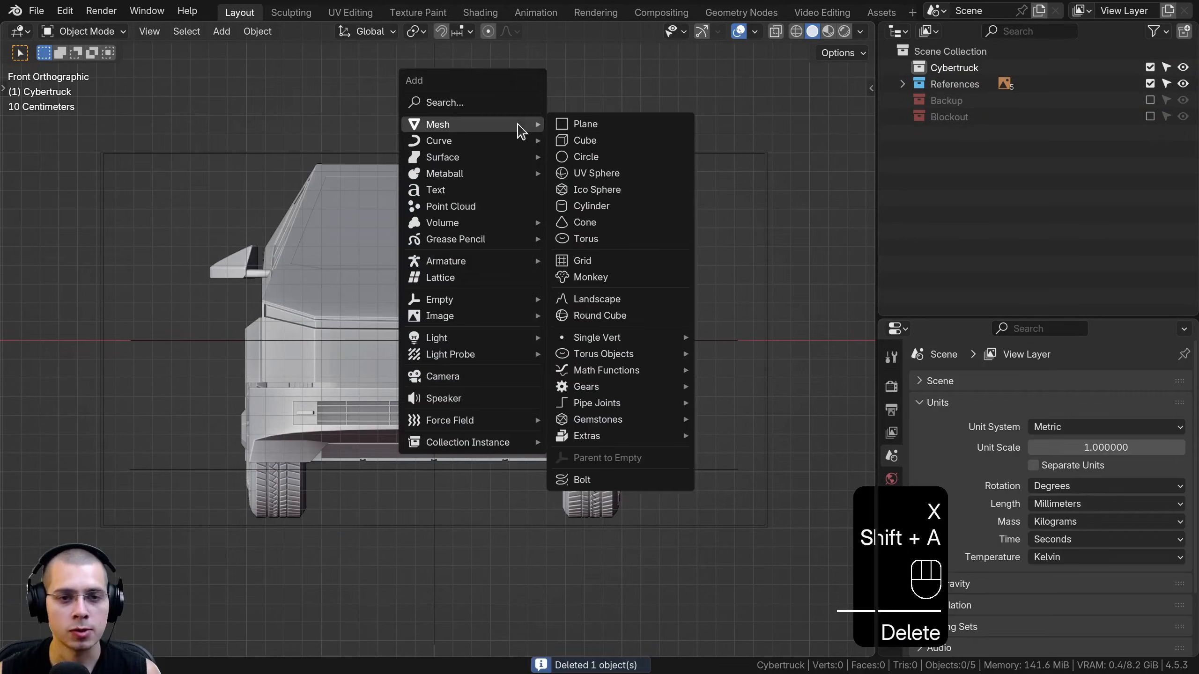
{"action": "left_click", "coordinate": [608, 141]}
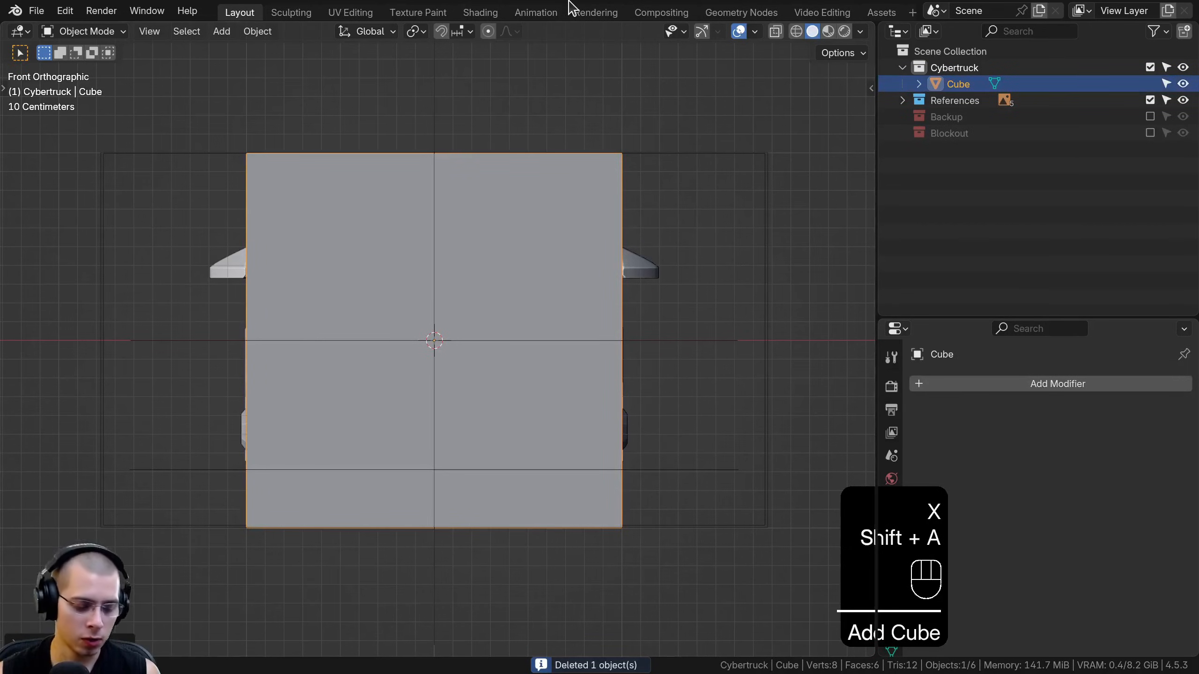
{"action": "double_click", "coordinate": [974, 88]}
{"action": "type", "text": "Body"}
{"action": "key", "text": "Return"}
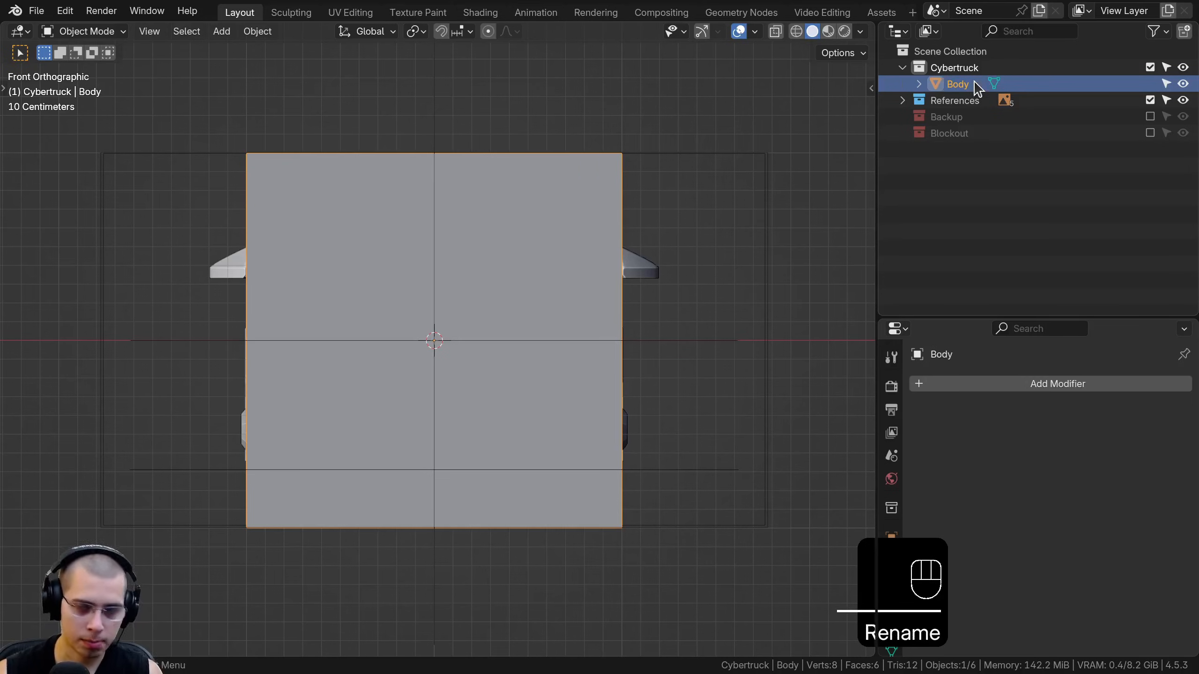
- Enable Cavity in the viewport shading and set its type to Both
{"action": "middle_click_drag", "start_coordinate": [759, 217], "coordinate": [451, 216]}
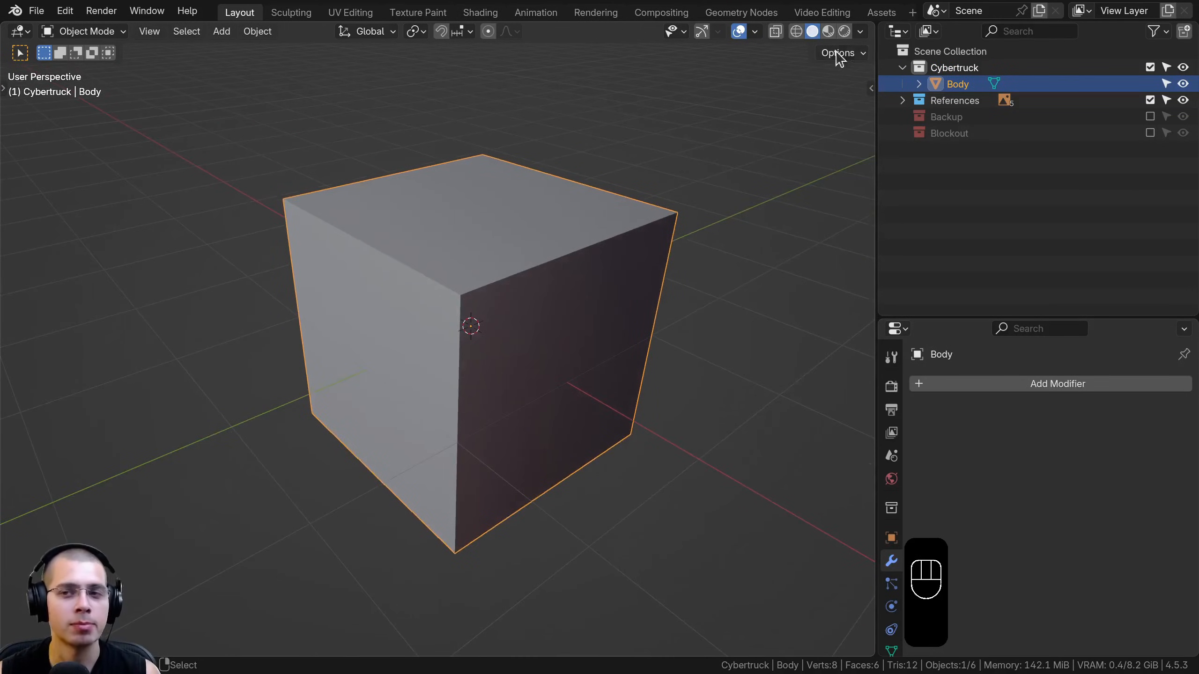
{"action": "left_click", "coordinate": [860, 32]}
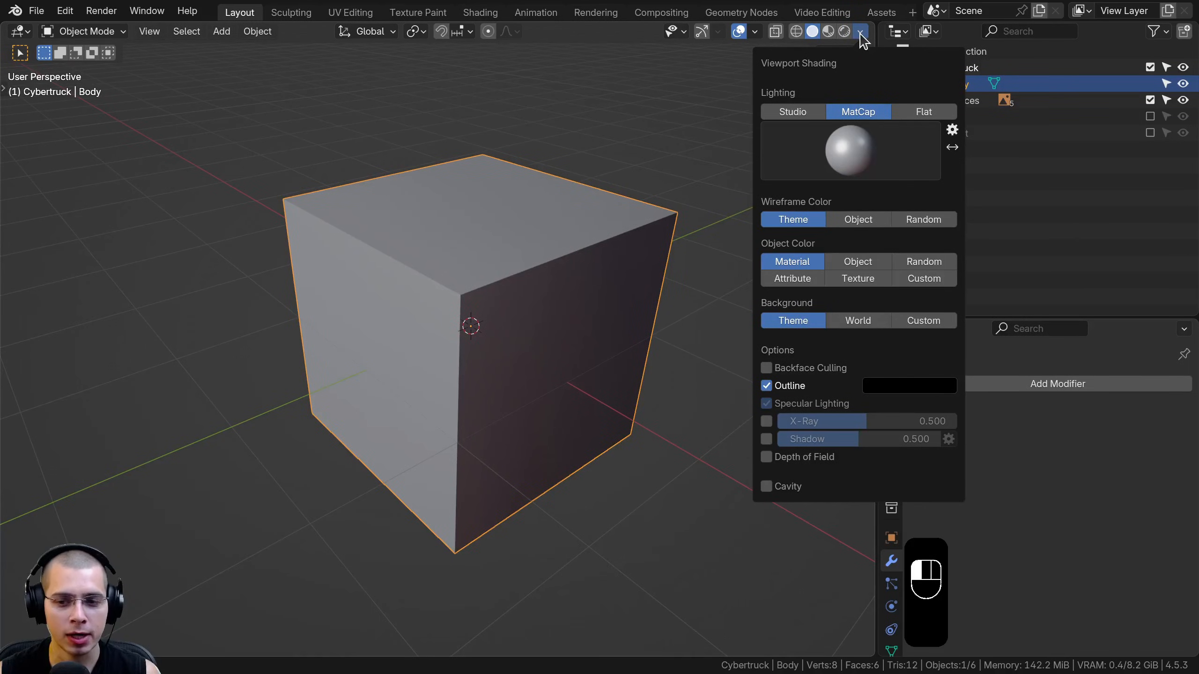
{"action": "left_click", "coordinate": [767, 487]}
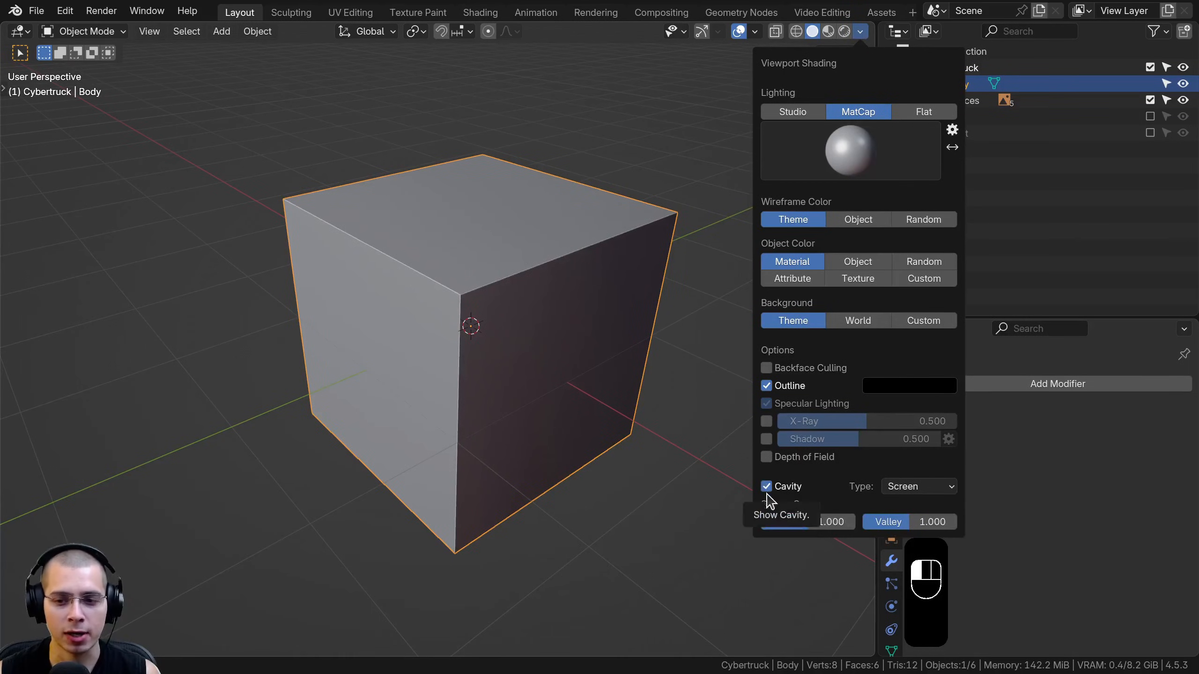
{"action": "left_click", "coordinate": [914, 489]}
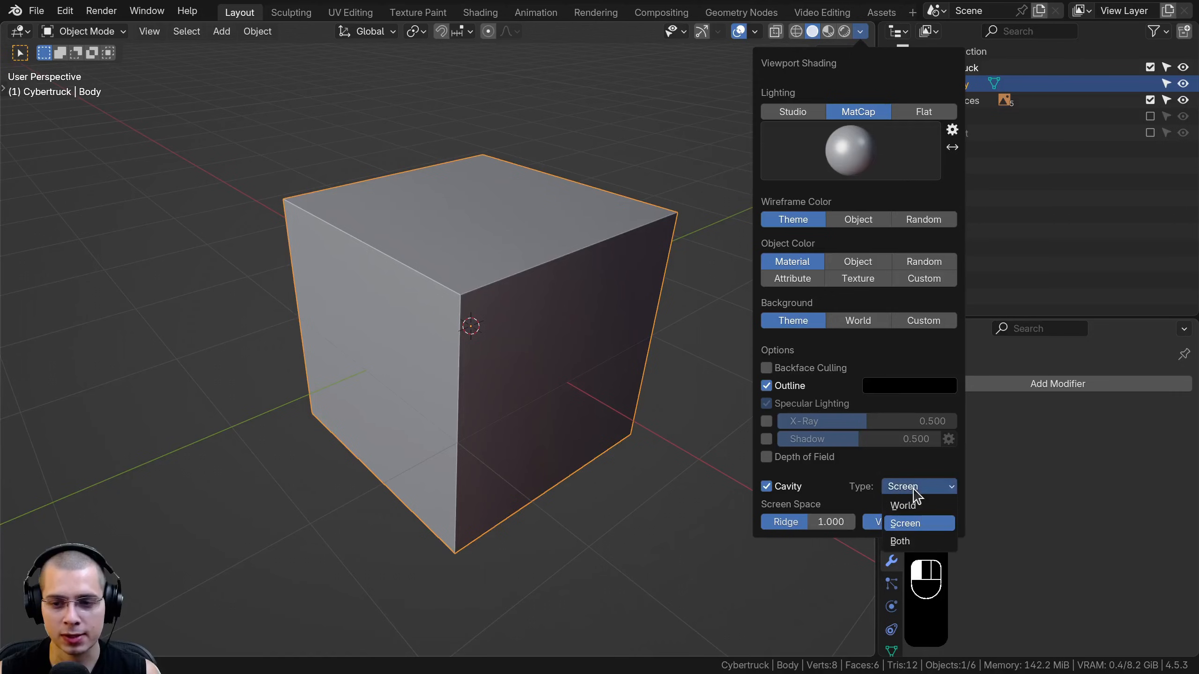
{"action": "left_click", "coordinate": [912, 544]}
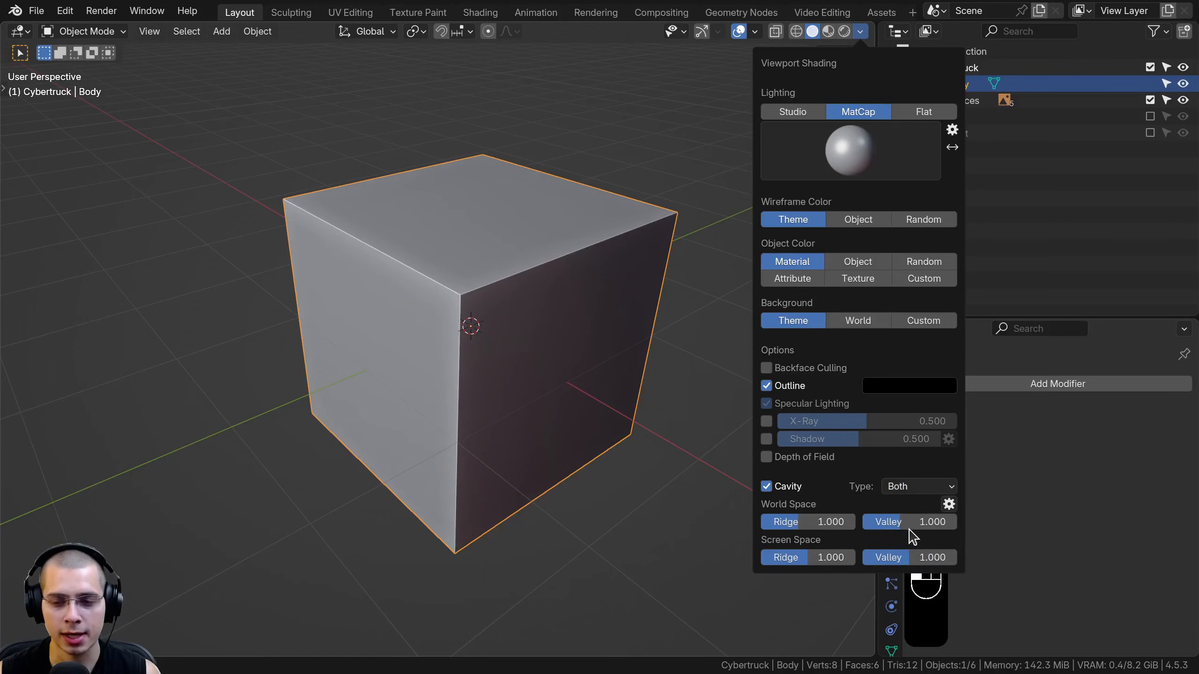
- Examine the cube's edge shading from several angles and compare it with Cavity off and on
{"action": "scroll", "coordinate": [401, 220], "scroll_direction": "up", "scroll_amount": 5}
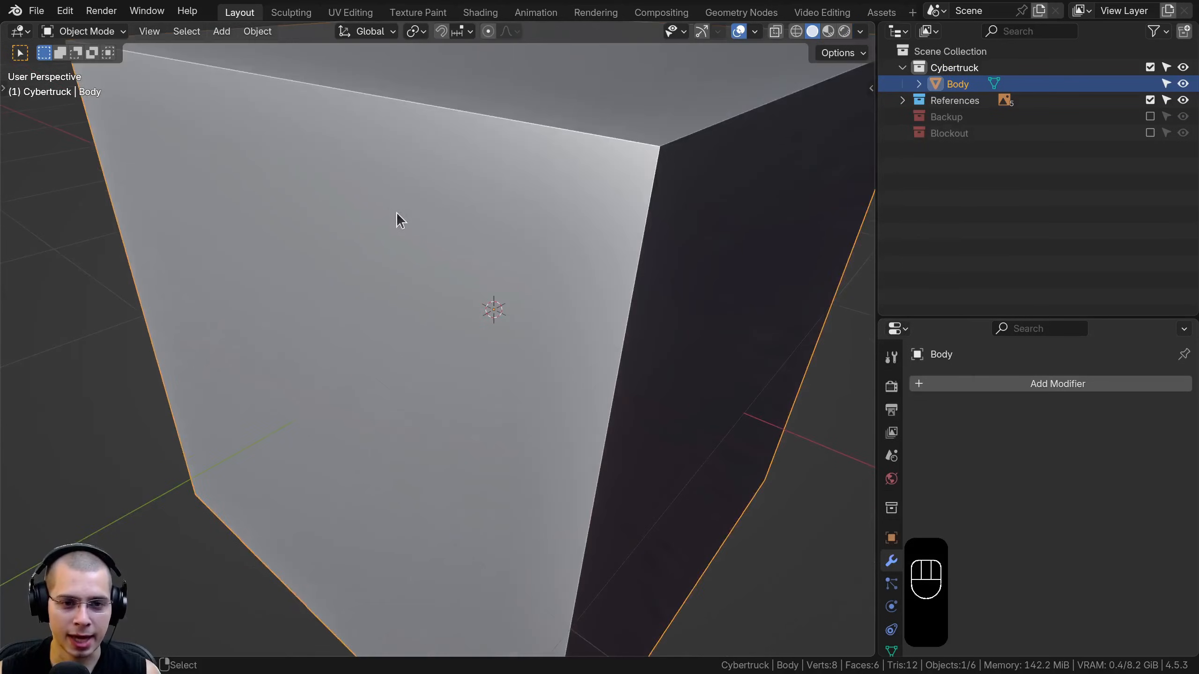
{"action": "middle_click_drag", "start_coordinate": [375, 137], "coordinate": [344, 209]}
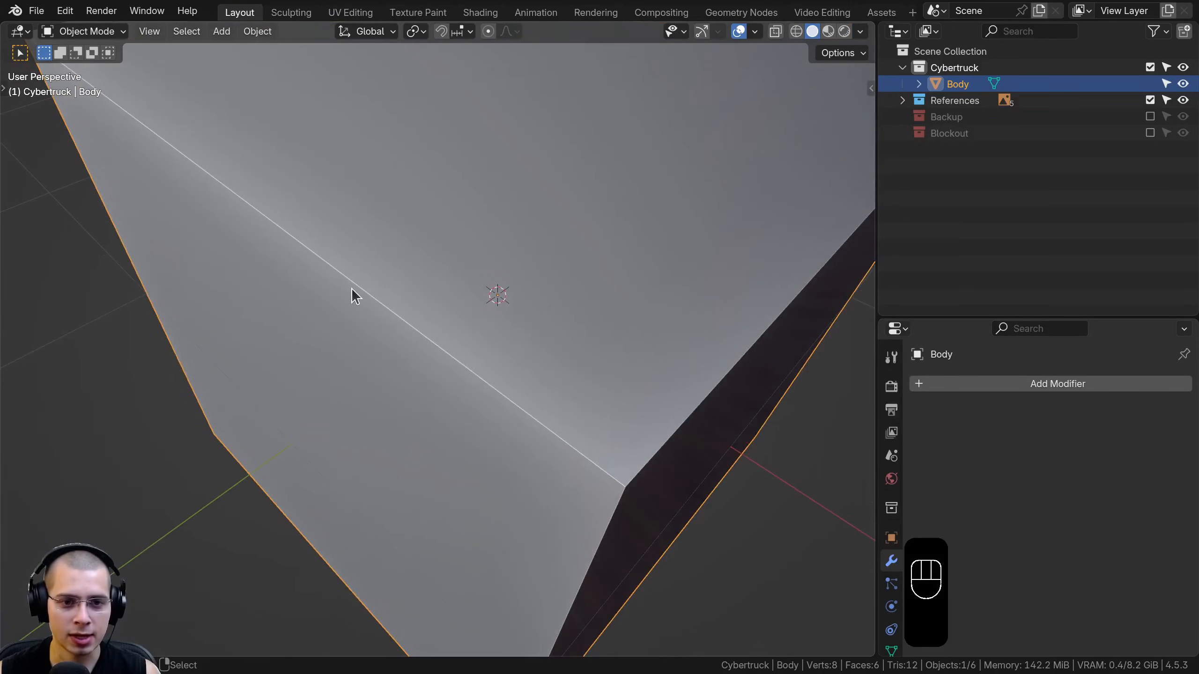
{"action": "scroll", "coordinate": [351, 288], "scroll_direction": "down", "scroll_amount": 5}
{"action": "middle_click_drag", "start_coordinate": [351, 288], "coordinate": [427, 179]}
{"action": "scroll", "coordinate": [447, 279], "scroll_direction": "down", "scroll_amount": 2}
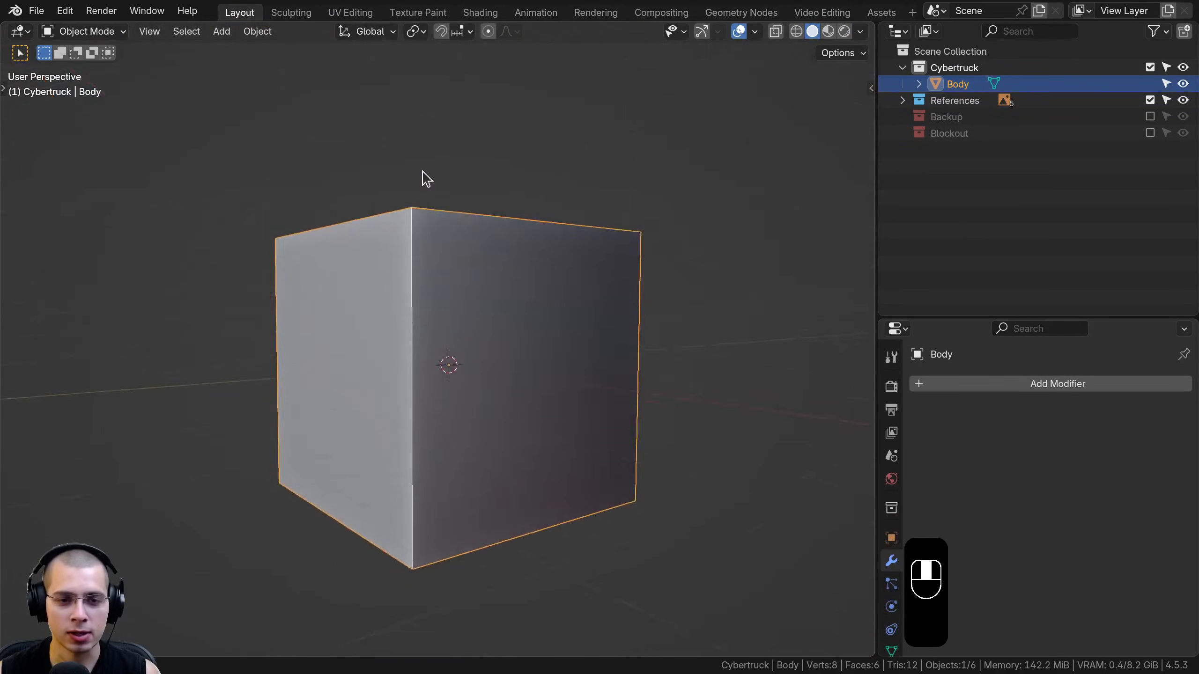
{"action": "mouse_move", "coordinate": [415, 412]}
{"action": "middle_mouse_down"}
{"action": "mouse_move", "coordinate": [503, 405]}
{"action": "mouse_move", "coordinate": [525, 433]}
{"action": "mouse_move", "coordinate": [503, 451]}
{"action": "mouse_move", "coordinate": [517, 446]}
{"action": "middle_mouse_up"}
{"action": "left_click", "coordinate": [859, 32]}
{"action": "left_click", "coordinate": [766, 487]}
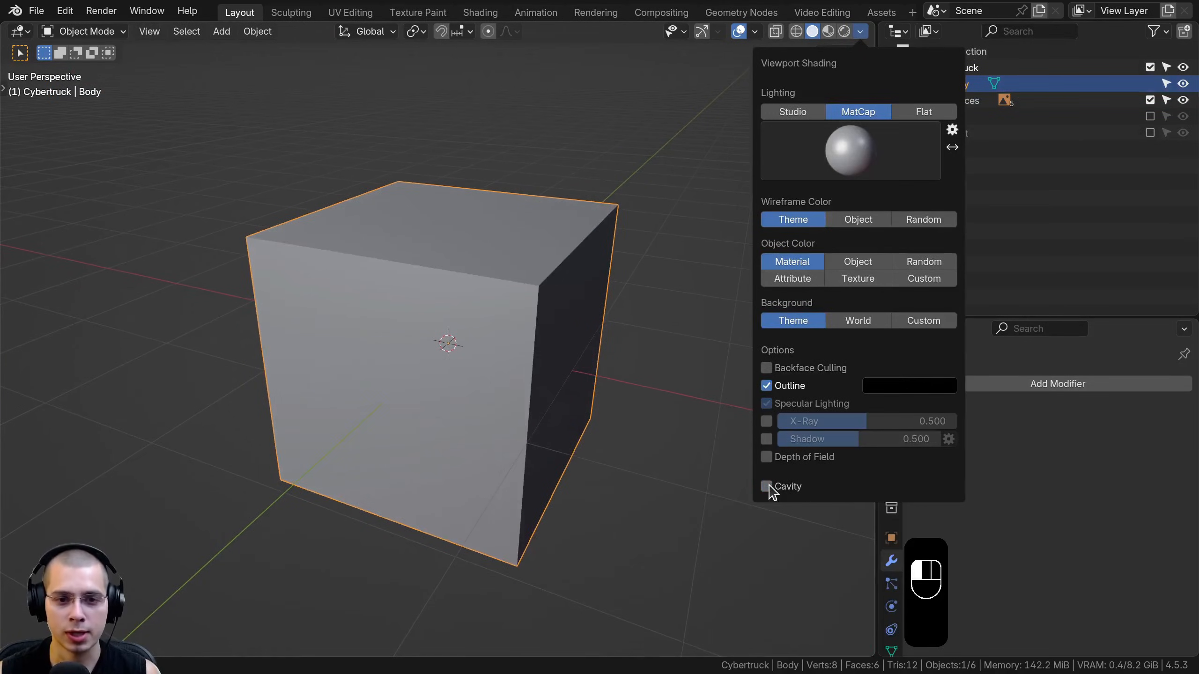
{"action": "left_click", "coordinate": [767, 487]}
{"action": "left_click", "coordinate": [766, 486]}
- Add a centered vertical loop cut that divides the Body cube into two halves
{"action": "middle_click_drag", "start_coordinate": [472, 445], "coordinate": [387, 264]}
{"action": "key", "text": "Tab"}
{"action": "key", "text": "ctrl+r"}
{"action": "left_click", "coordinate": [445, 273]}
{"action": "left_click", "coordinate": [446, 272]}
- Delete the outer vertices on the negative X side so only one half of the Body cube remains
{"action": "key", "text": "a"}
{"action": "key", "text": "b"}
{"action": "left_click_drag", "start_coordinate": [214, 588], "coordinate": [355, 136]}
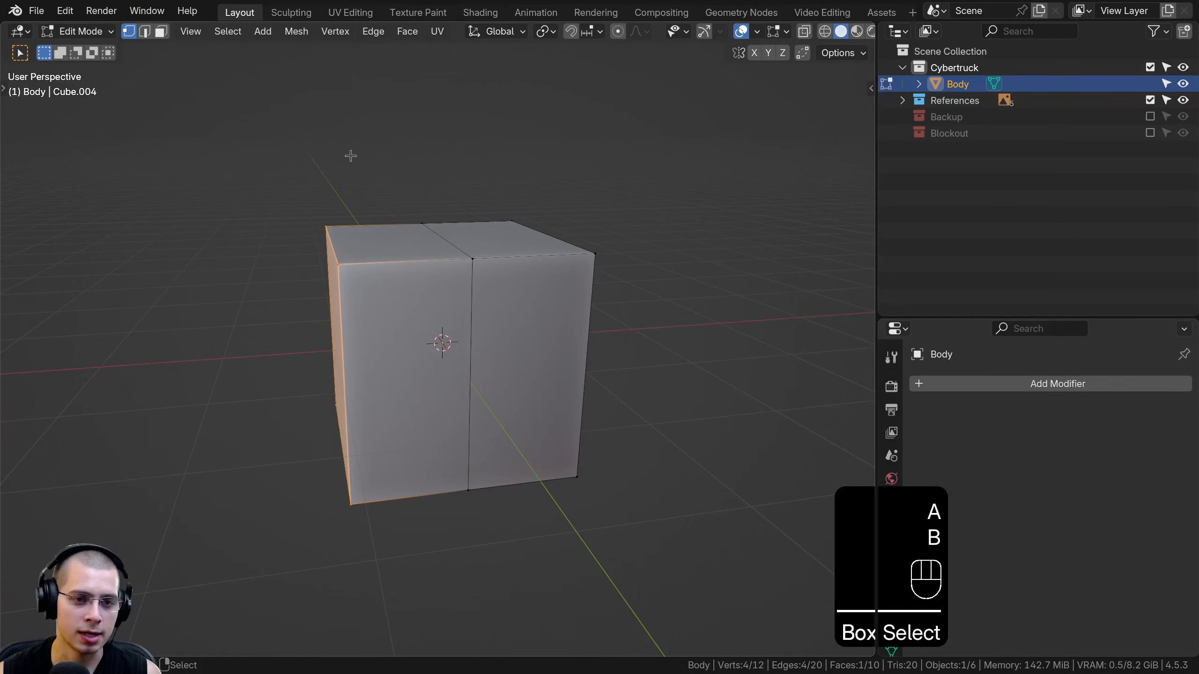
{"action": "key", "text": "KP_1"}
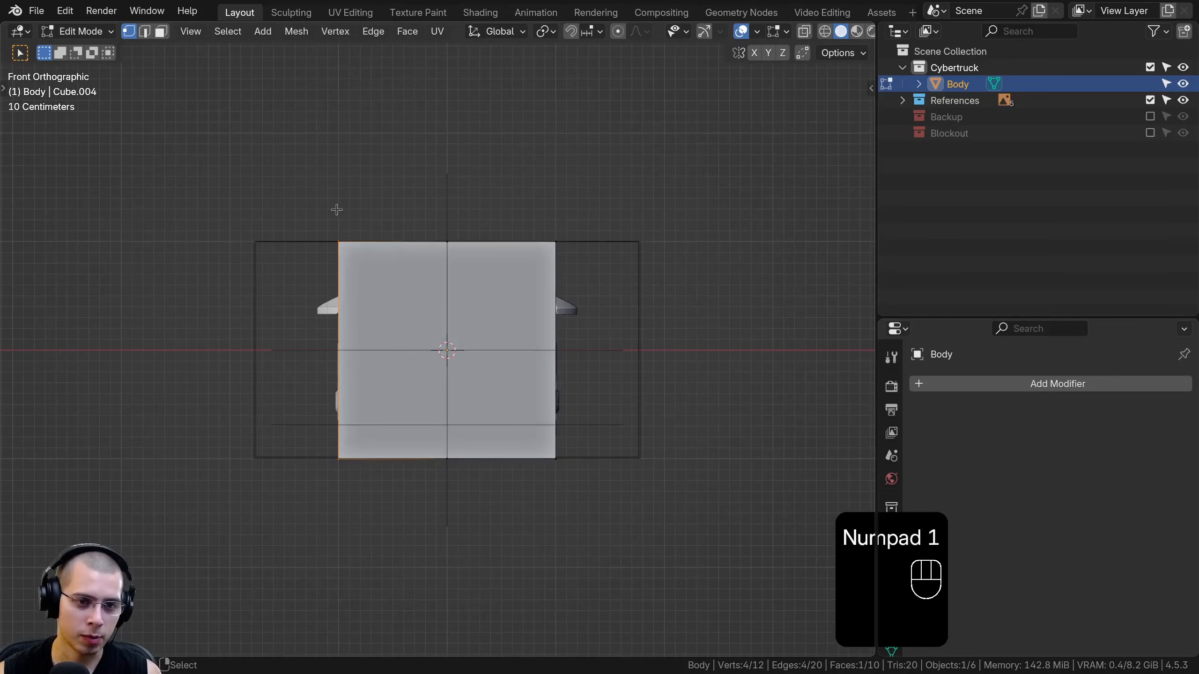
{"action": "middle_click_drag", "start_coordinate": [337, 210], "coordinate": [321, 96]}
{"action": "key", "text": "x"}
{"action": "left_click", "coordinate": [323, 98]}
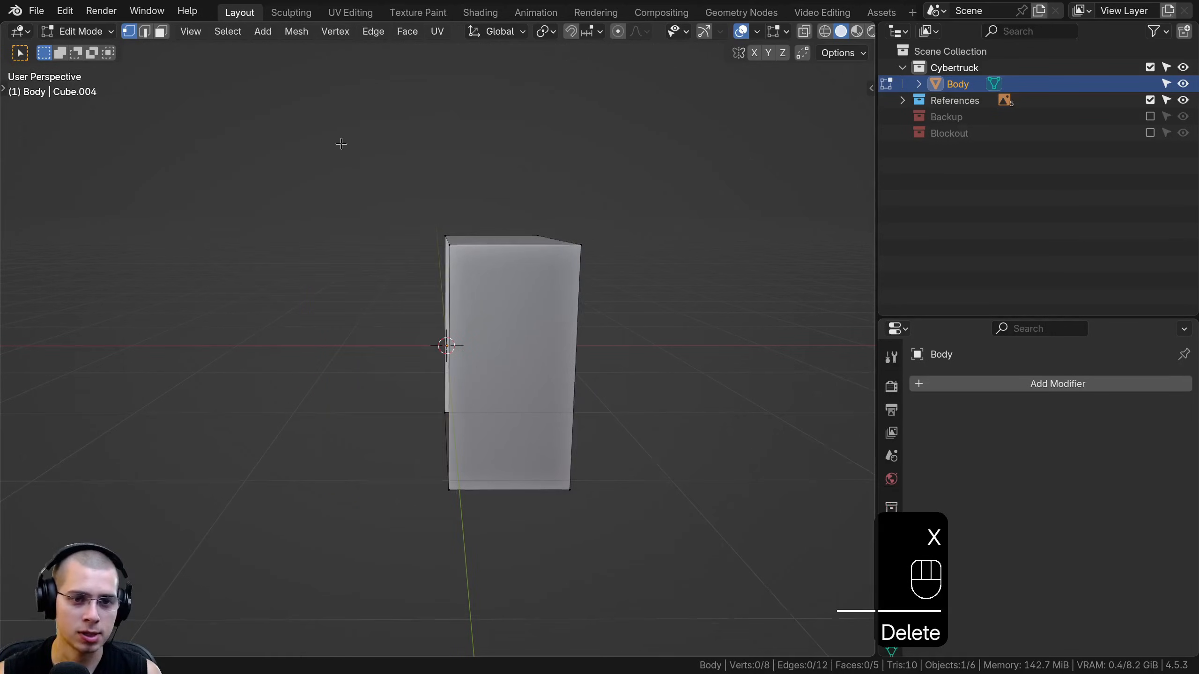
{"action": "middle_click_drag", "start_coordinate": [342, 144], "coordinate": [359, 156]}
- Add a Mirror modifier on the X axis to the Body and enable Clipping
{"action": "left_click_drag", "start_coordinate": [981, 323], "coordinate": [981, 160]}
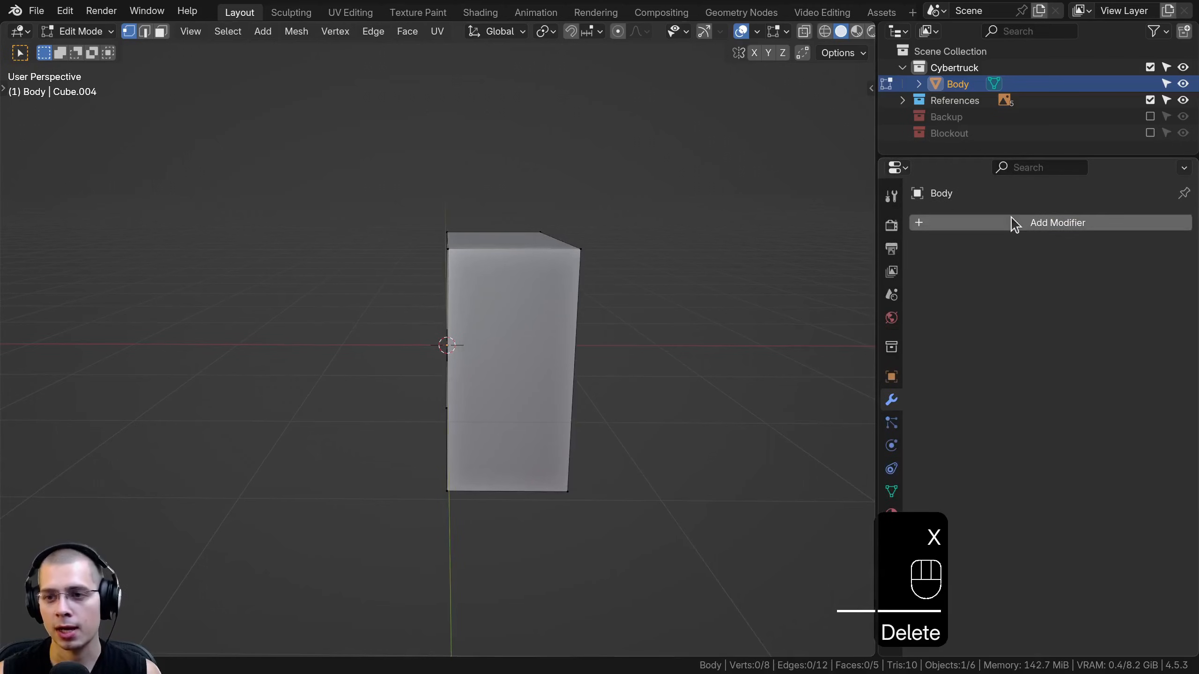
{"action": "left_click", "coordinate": [1011, 222]}
{"action": "type", "text": "mr"}
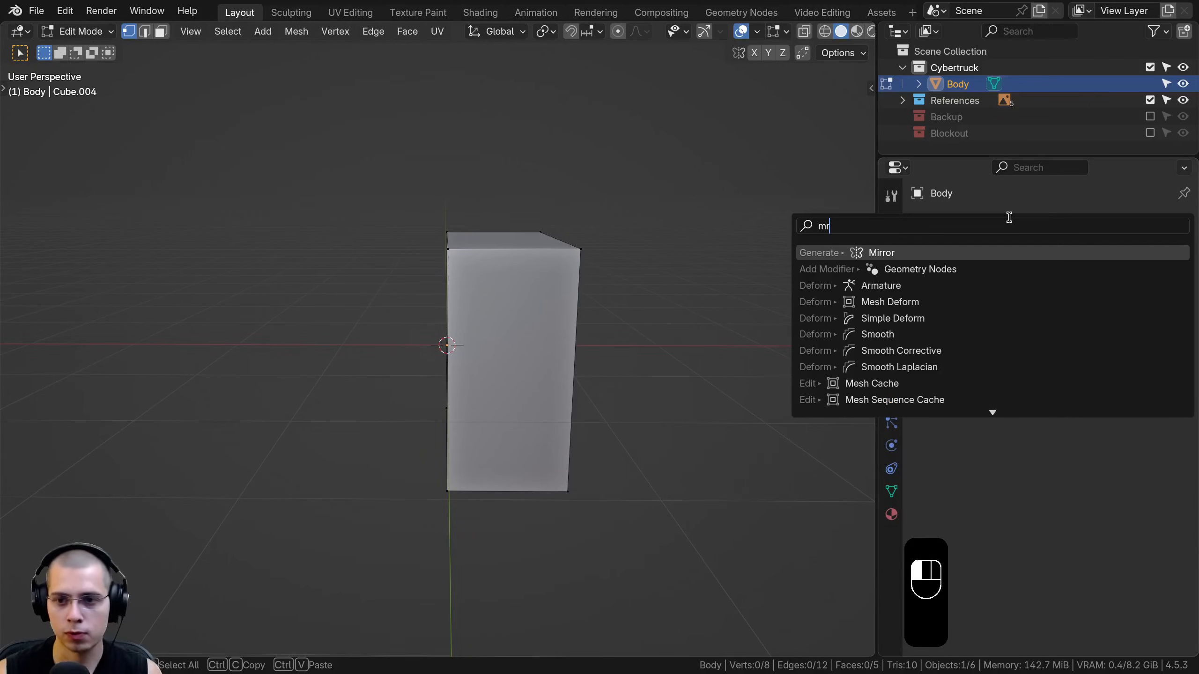
{"action": "key", "text": "Return"}
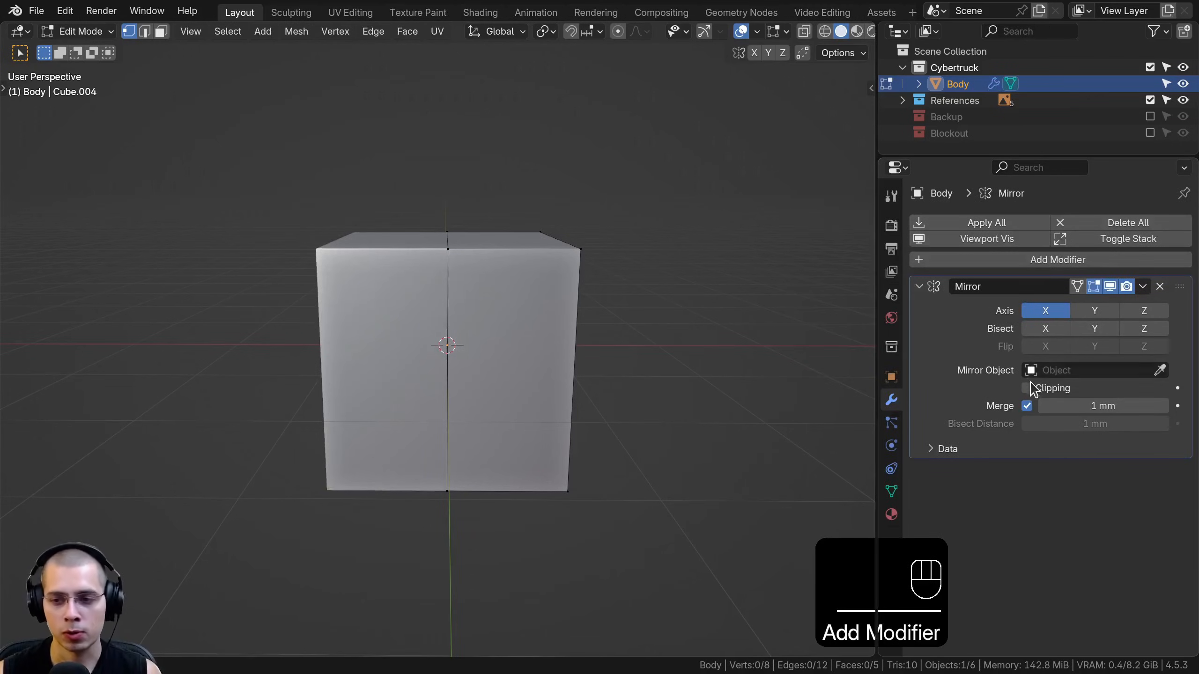
- Test the mirror clipping by moving the whole half cube toward the center line
{"action": "key", "text": "a"}
{"action": "key", "text": "g"}
{"action": "right_click", "coordinate": [521, 267]}
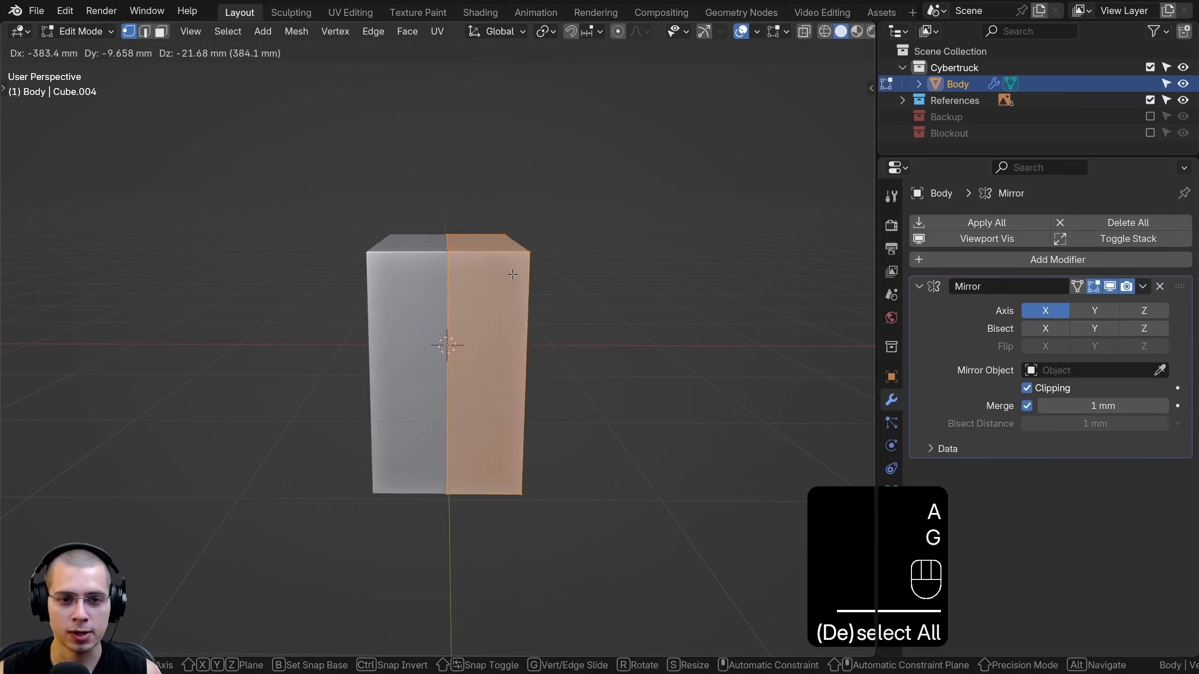
{"action": "middle_click_drag", "start_coordinate": [521, 267], "coordinate": [515, 263]}
- In front-view wireframe shading, move the half cube about 81 mm inward along X to match the reference truck's side
{"action": "key", "text": "KP_1"}
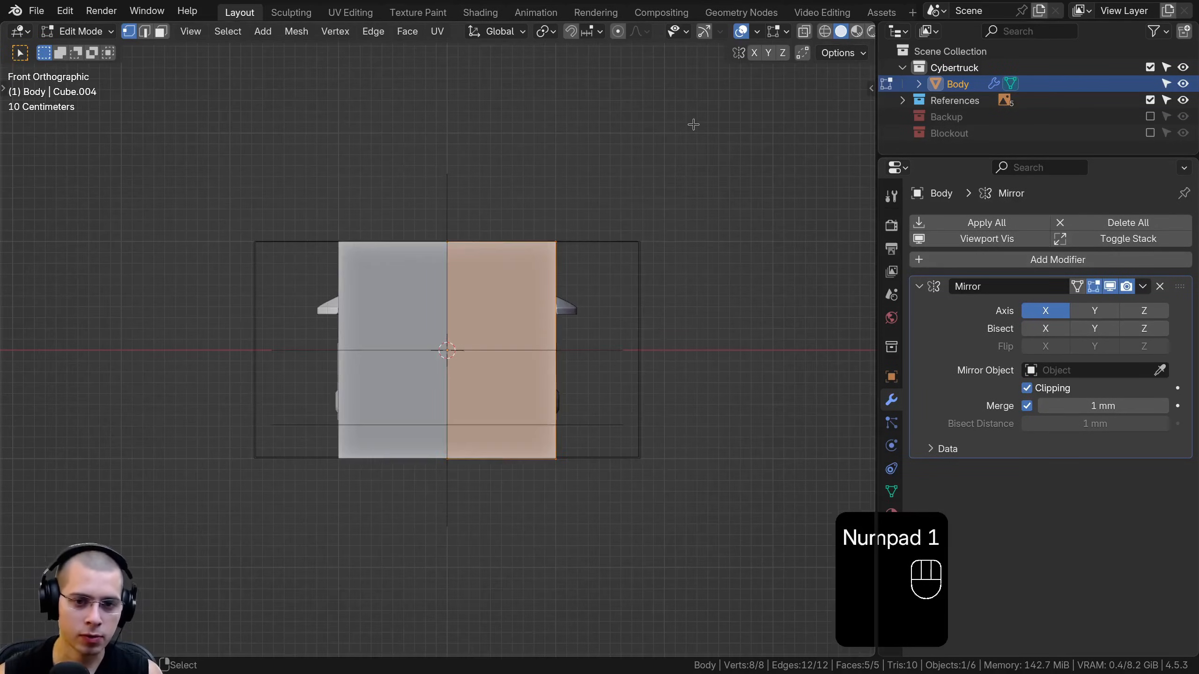
{"action": "key", "text": "z"}
{"action": "left_click", "coordinate": [627, 165]}
{"action": "scroll", "coordinate": [758, 318], "scroll_direction": "up", "scroll_amount": 3}
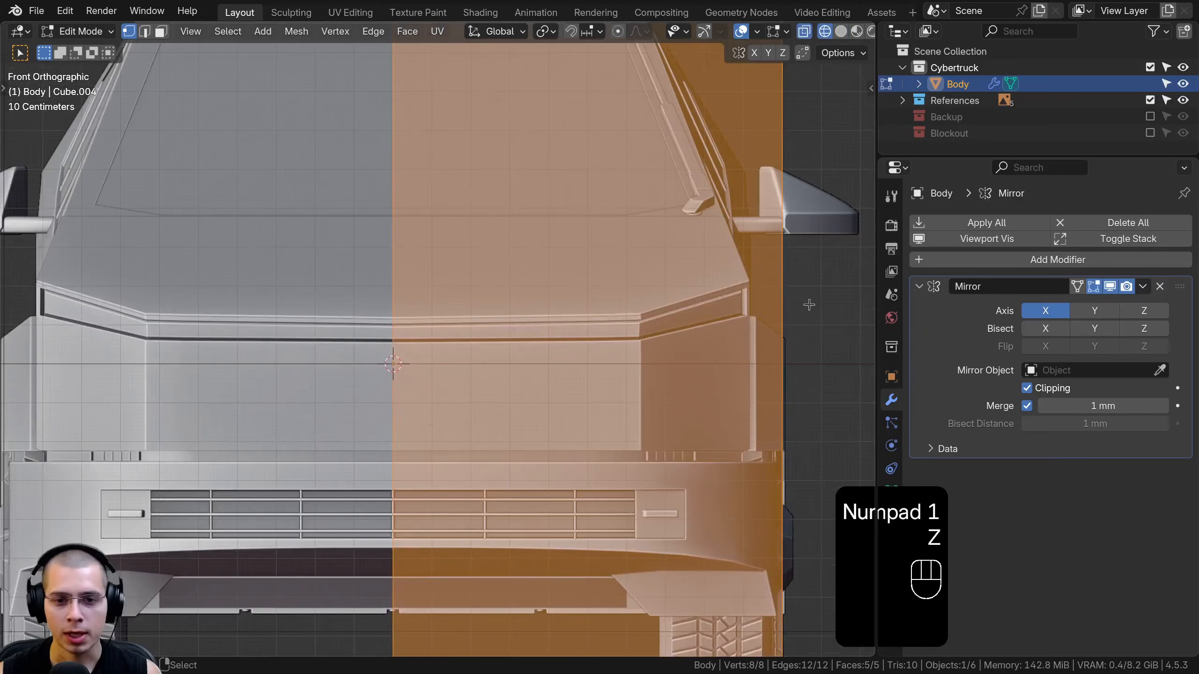
{"action": "key", "text": "g"}
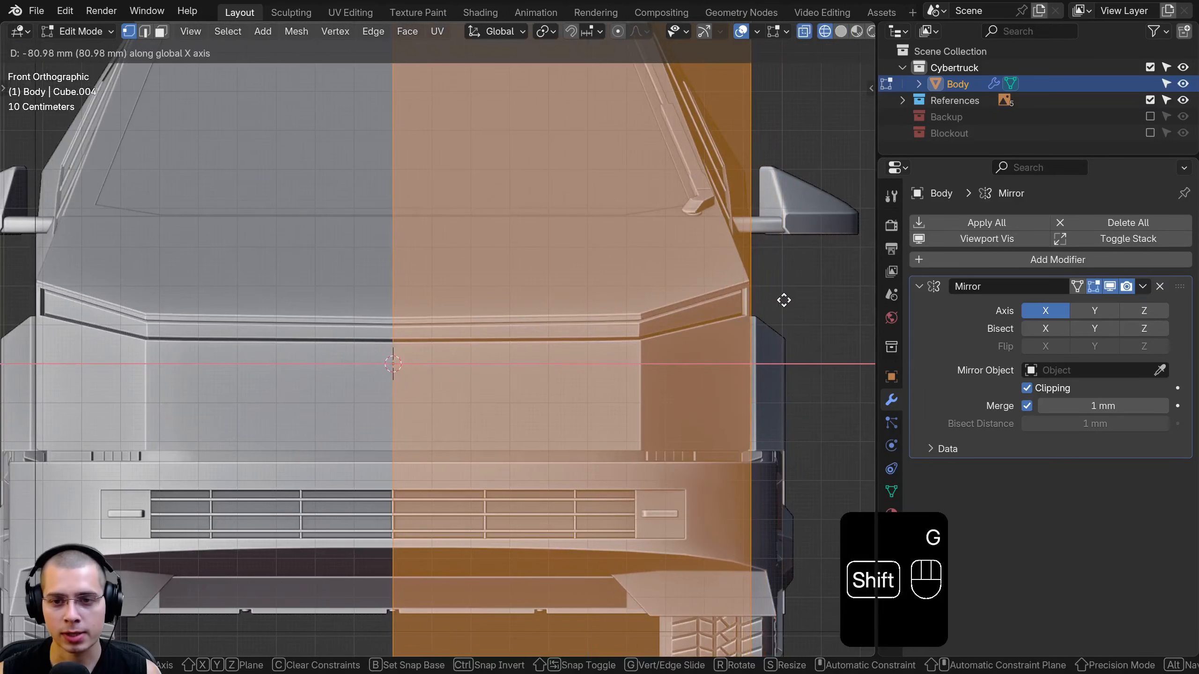
{"action": "left_click", "coordinate": [786, 300]}
{"action": "scroll", "coordinate": [424, 331], "scroll_direction": "down", "scroll_amount": 3}
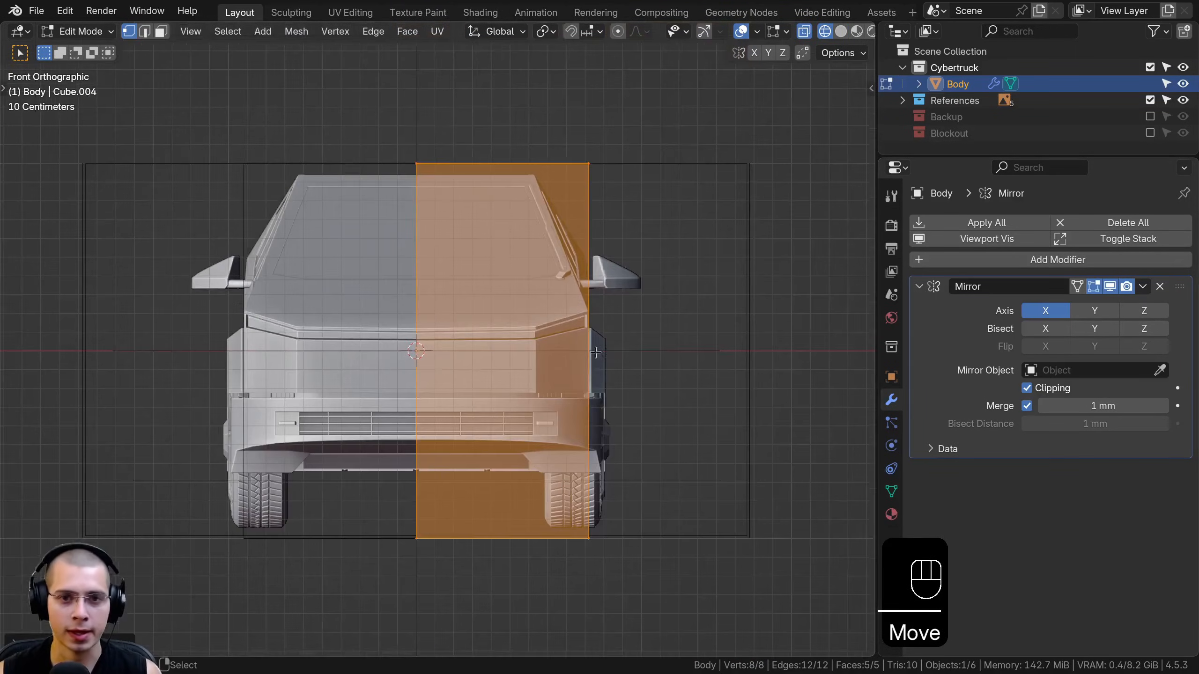
- Lower the cube's top vertices to the roof height of the reference in the front view
{"action": "key", "text": "a"}
{"action": "scroll", "coordinate": [302, 201], "scroll_direction": "up", "scroll_amount": 3}
{"action": "left_click_drag", "start_coordinate": [283, 170], "coordinate": [684, 213]}
{"action": "key", "text": "g"}
{"action": "left_click", "coordinate": [479, 179]}
{"action": "scroll", "coordinate": [470, 524], "scroll_direction": "down", "scroll_amount": 2}
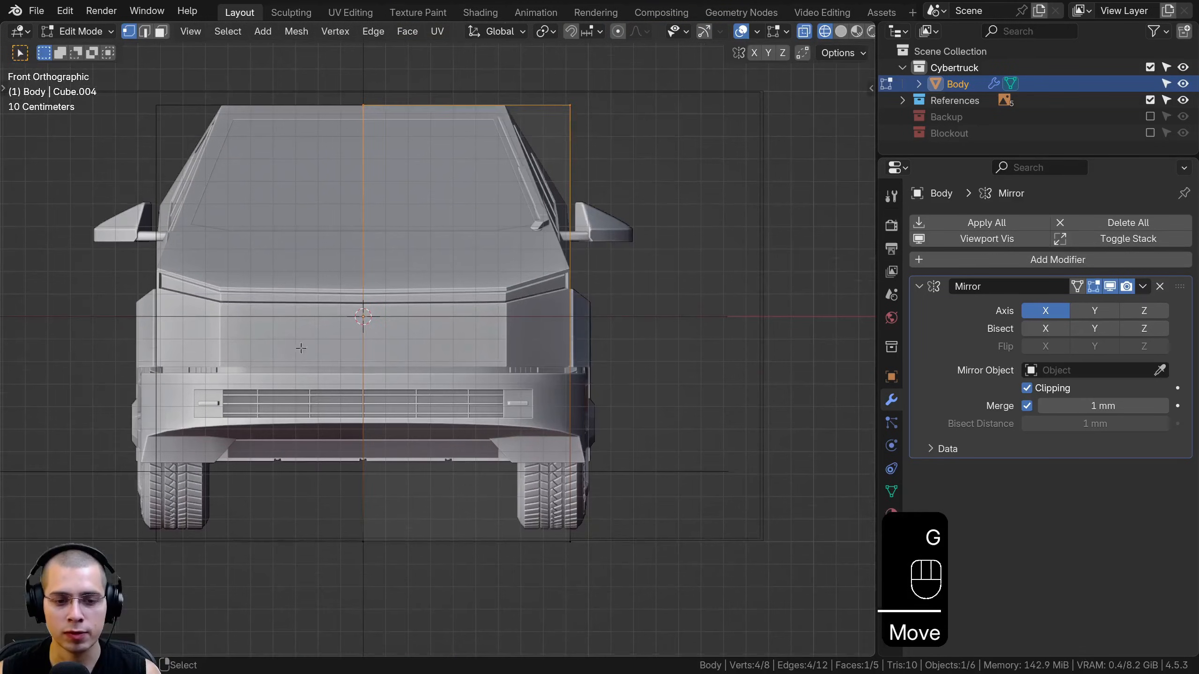
- Raise the cube's bottom vertices about 515 mm along Z to the upper edge of the side sill in the side view
{"action": "key", "text": "a"}
{"action": "left_click_drag", "start_coordinate": [424, 264], "coordinate": [740, 601]}
{"action": "key", "text": "KP_3"}
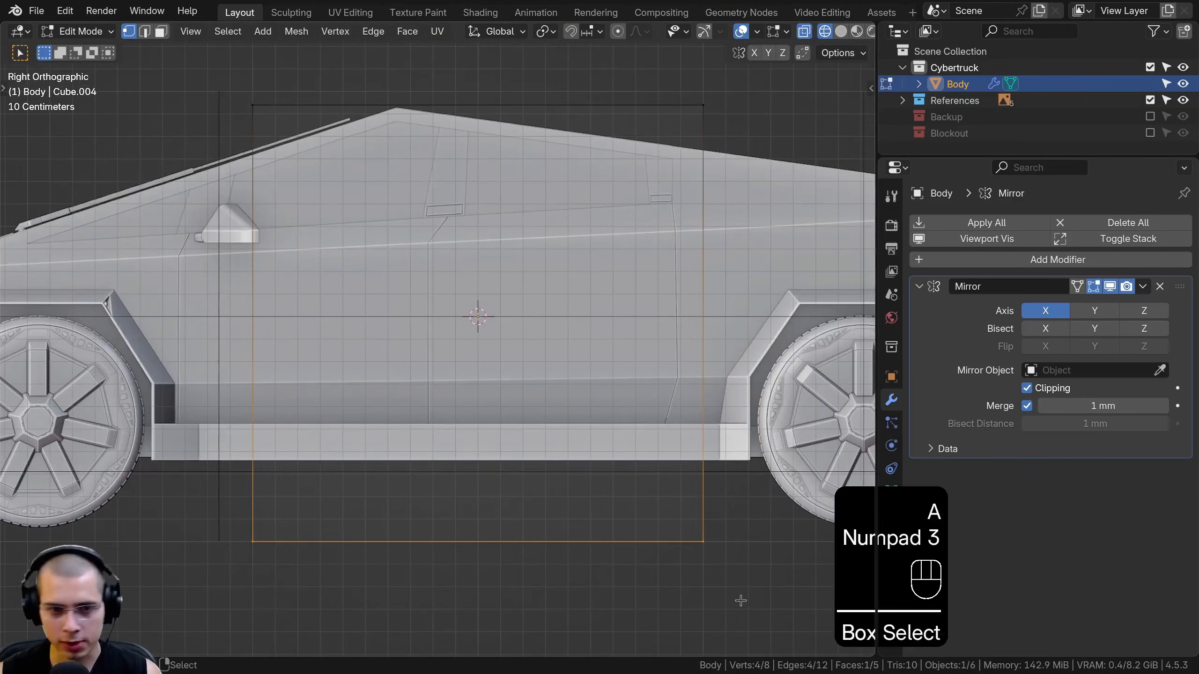
{"action": "key", "text": "g"}
{"action": "key", "text": "z"}
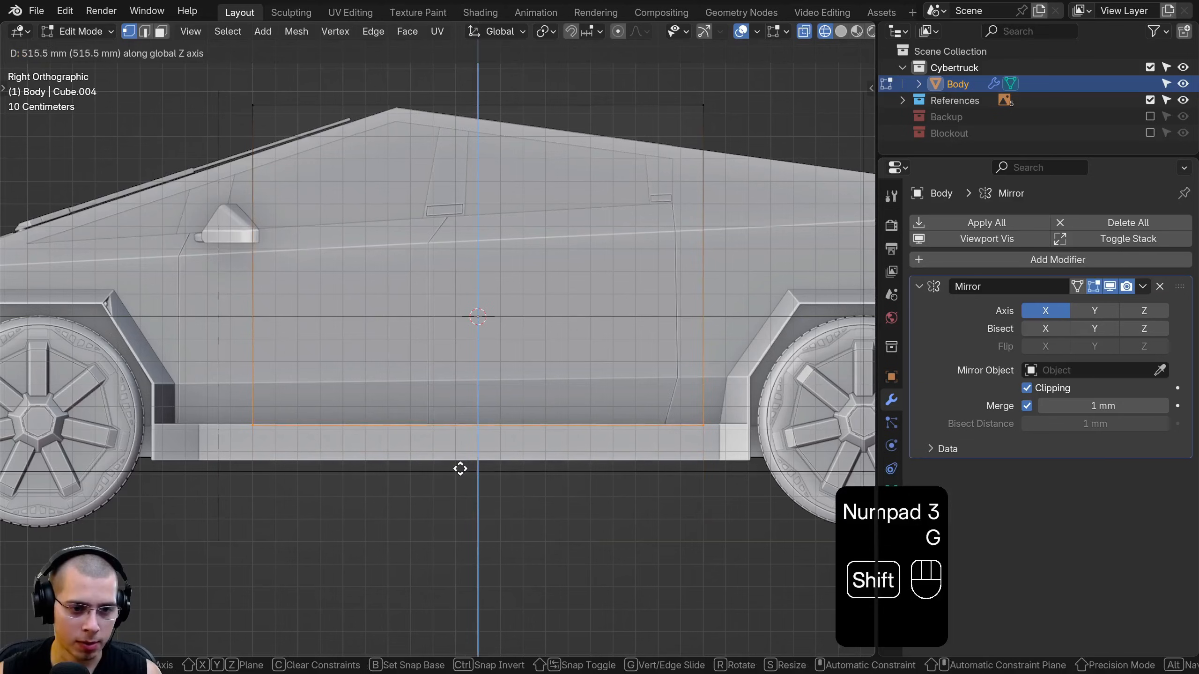
{"action": "left_click", "coordinate": [460, 468]}
{"action": "scroll", "coordinate": [496, 402], "scroll_direction": "down", "scroll_amount": 3}
- Move the cube's front vertices along Y to line up with the roof peak in the side reference
{"action": "key", "text": "a"}
{"action": "key", "text": "b"}
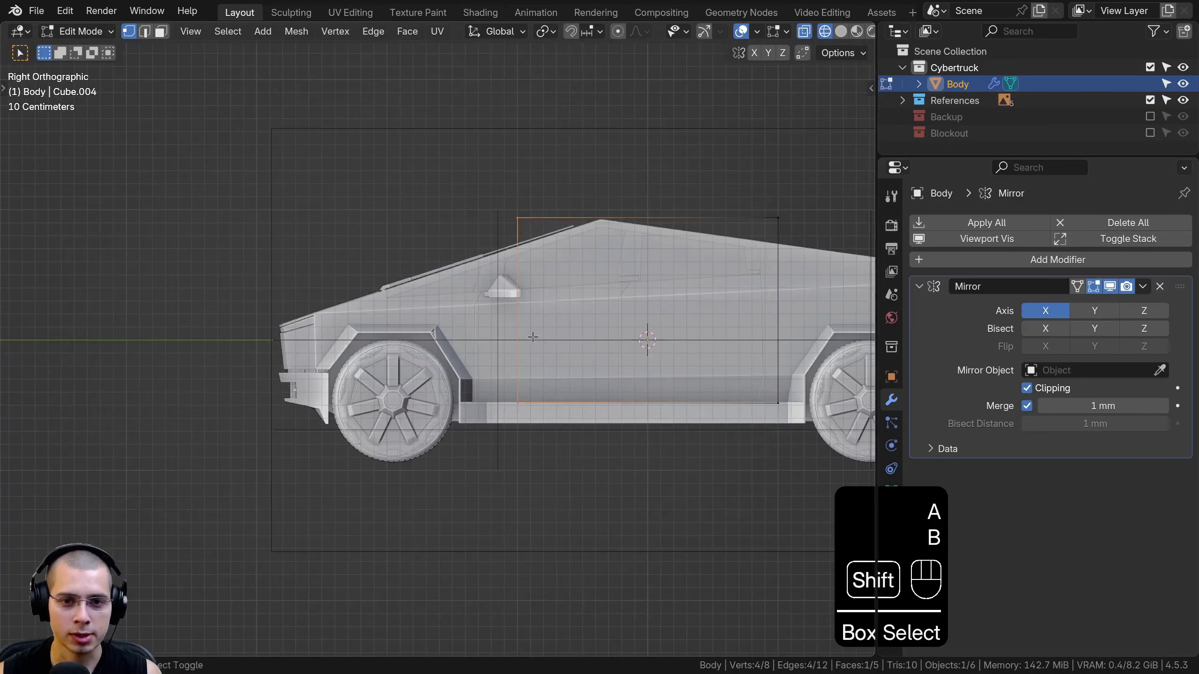
{"action": "key", "text": "g"}
{"action": "left_click", "coordinate": [601, 335]}
{"action": "scroll", "coordinate": [602, 335], "scroll_direction": "up", "scroll_amount": 2}
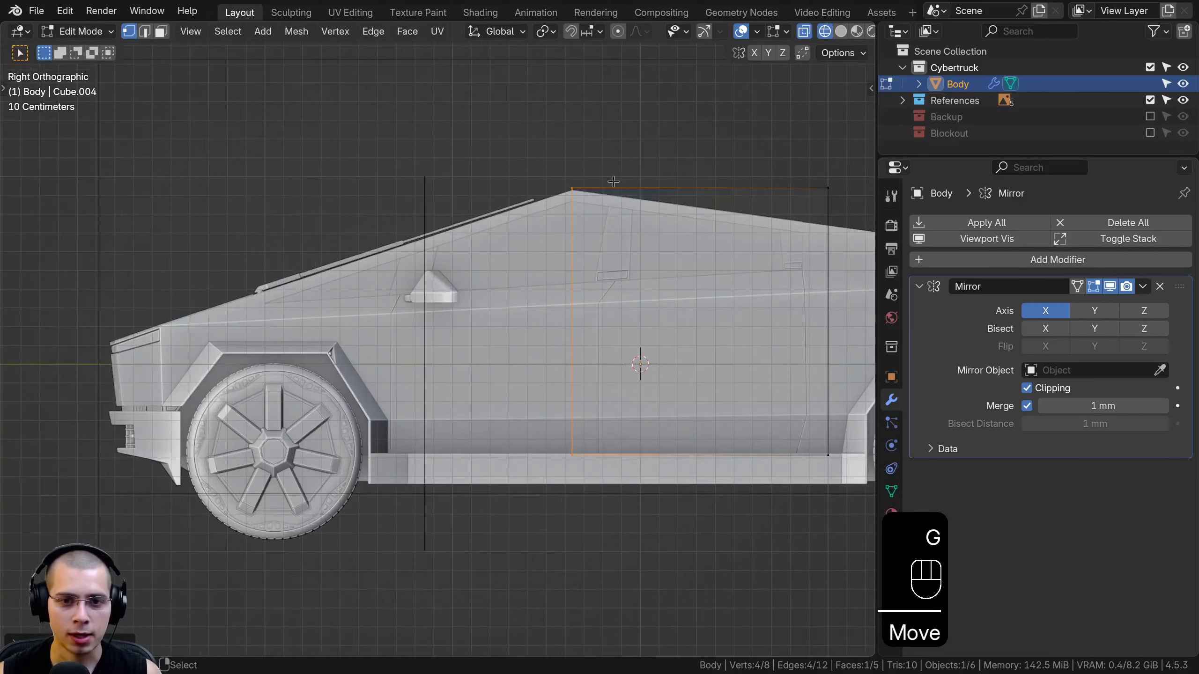
- Extrude the front face about 2200 mm forward along Y and lower its upper edge to the hood line
{"action": "key", "text": "e"}
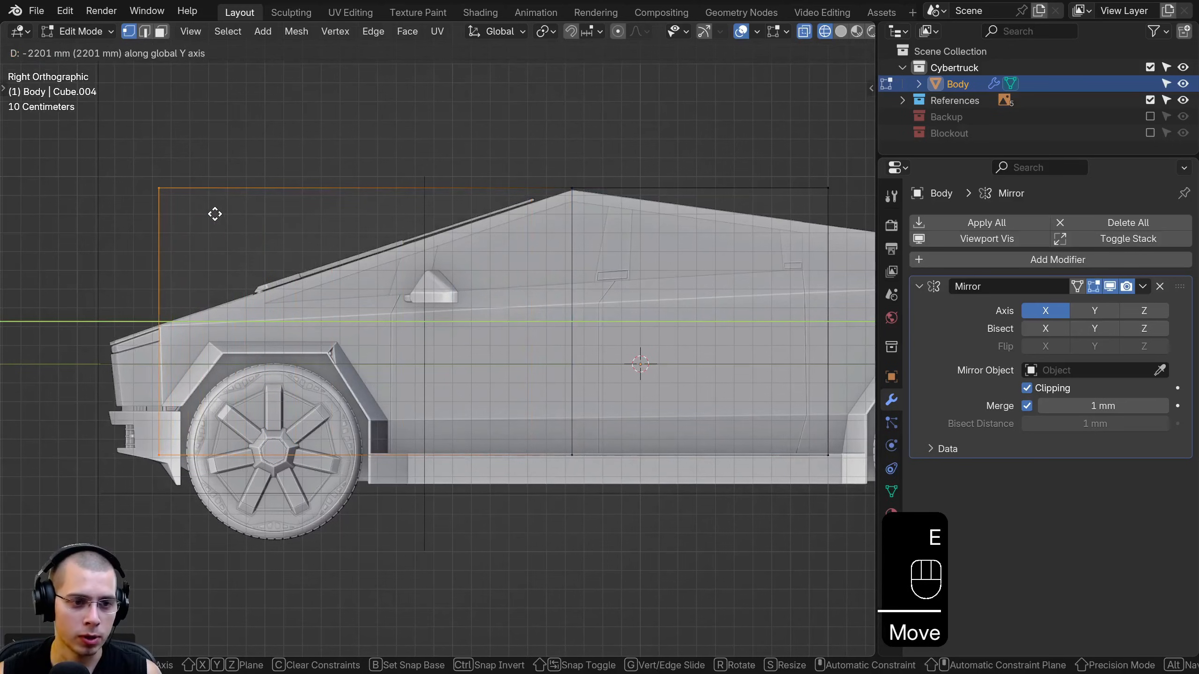
{"action": "left_click", "coordinate": [215, 214]}
{"action": "left_click_drag", "start_coordinate": [142, 161], "coordinate": [200, 192]}
{"action": "key", "text": "g"}
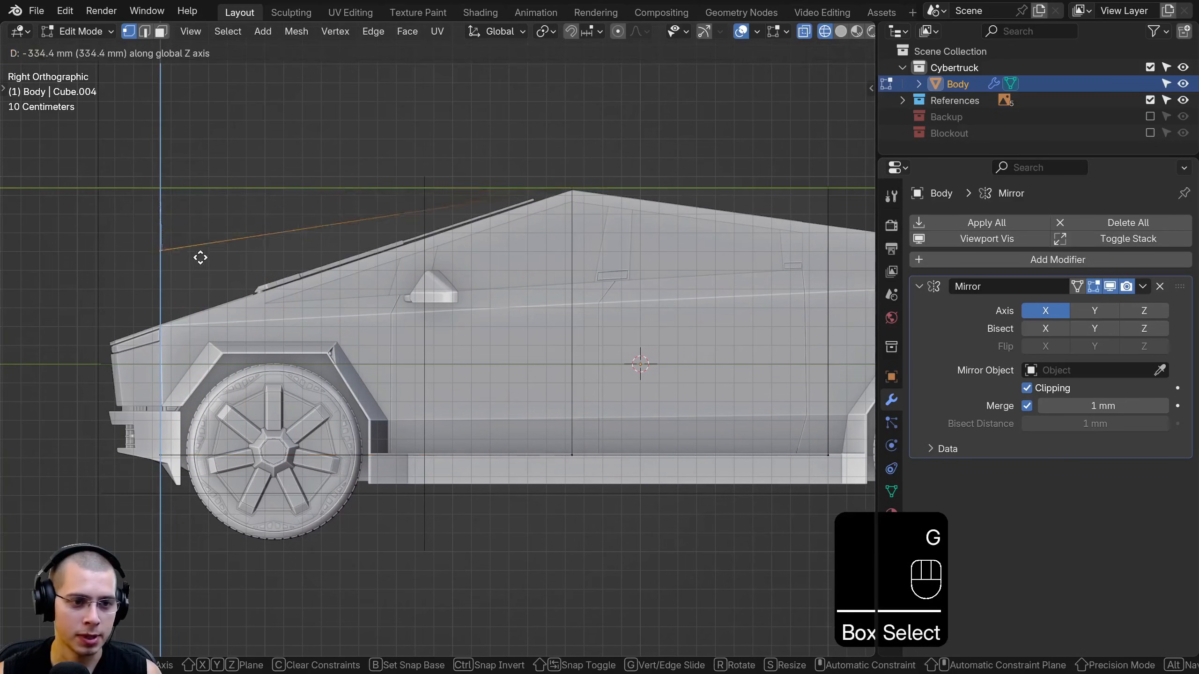
{"action": "left_click", "coordinate": [207, 321]}
- Fine-tune the extruded front end along Y and its upper edge along Z to match the hood's front corner
{"action": "scroll", "coordinate": [208, 321], "scroll_direction": "up", "scroll_amount": 3}
{"action": "key", "text": "g"}
{"action": "key", "text": "y"}
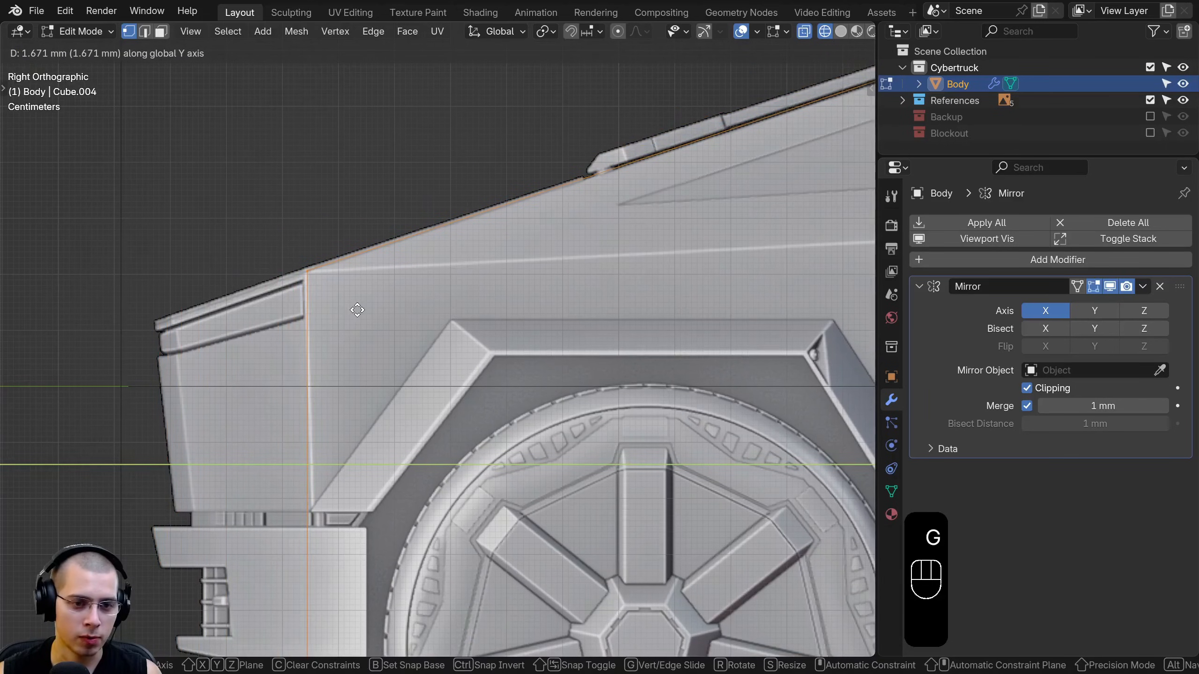
{"action": "key", "text": "z"}
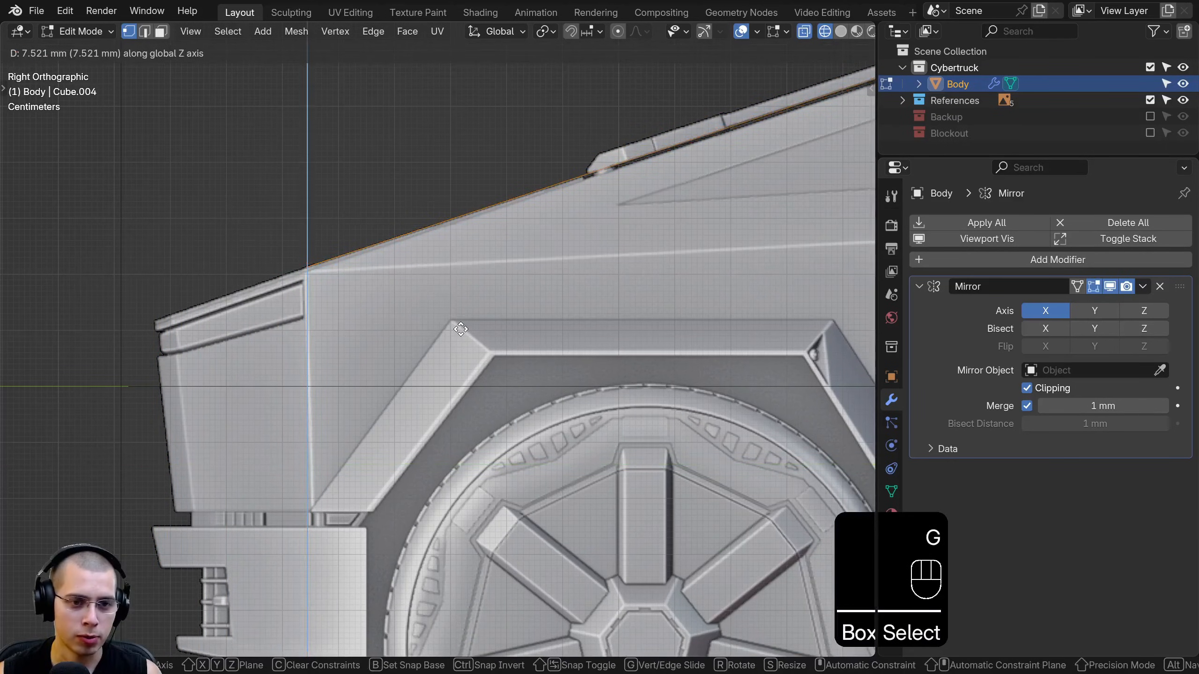
{"action": "left_click", "coordinate": [464, 333]}
{"action": "scroll", "coordinate": [464, 333], "scroll_direction": "down", "scroll_amount": 4}
- Move the body's rear vertices along Y to the front of the rear wheel opening
{"action": "middle_click_drag", "start_coordinate": [465, 332], "coordinate": [487, 332], "text": "shift"}
{"action": "key", "text": "a"}
{"action": "key", "text": "a"}
{"action": "key", "text": "a"}
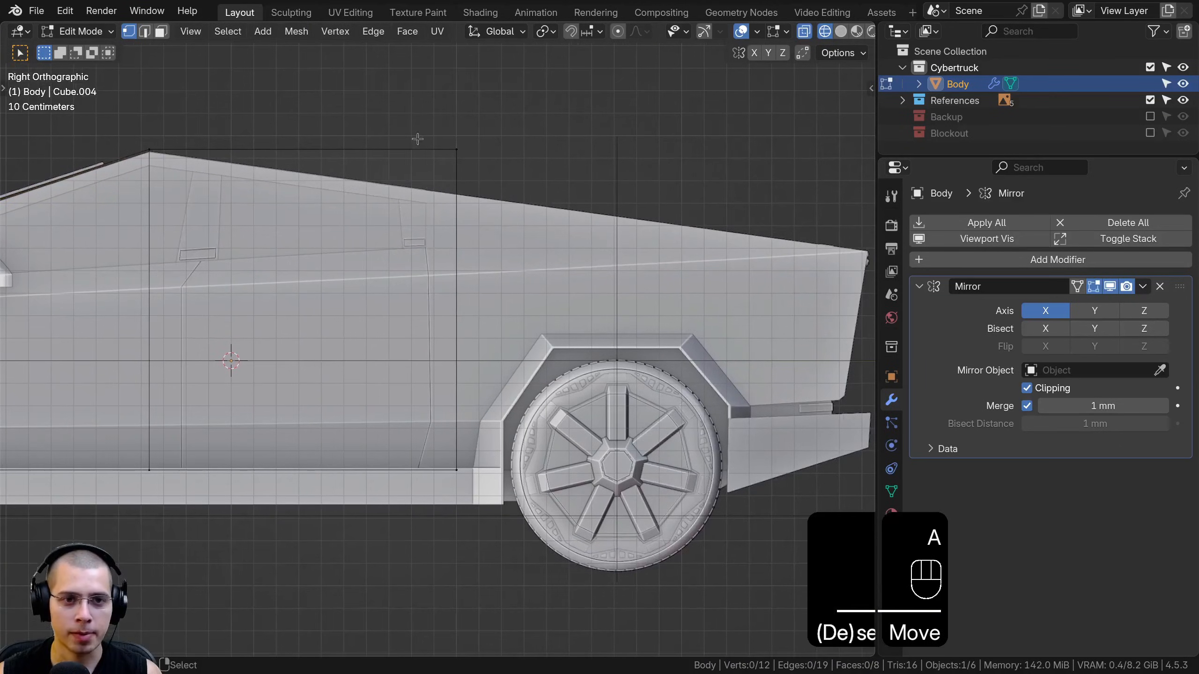
{"action": "left_click_drag", "start_coordinate": [395, 90], "coordinate": [474, 472]}
{"action": "key", "text": "g"}
{"action": "key", "text": "y"}
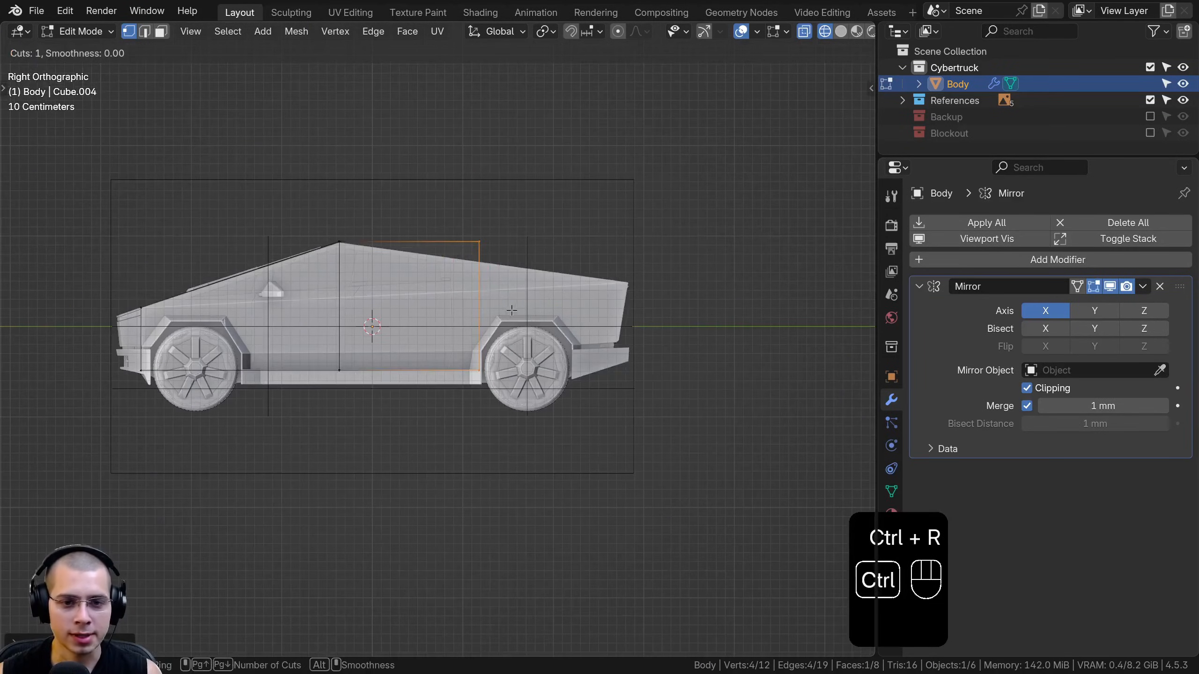
- Add a horizontal loop cut along the body side and raise it to the top of the rear wheel opening
{"action": "left_click", "coordinate": [478, 311]}
{"action": "left_click", "coordinate": [474, 333]}
{"action": "scroll", "coordinate": [525, 336], "scroll_direction": "up", "scroll_amount": 5}
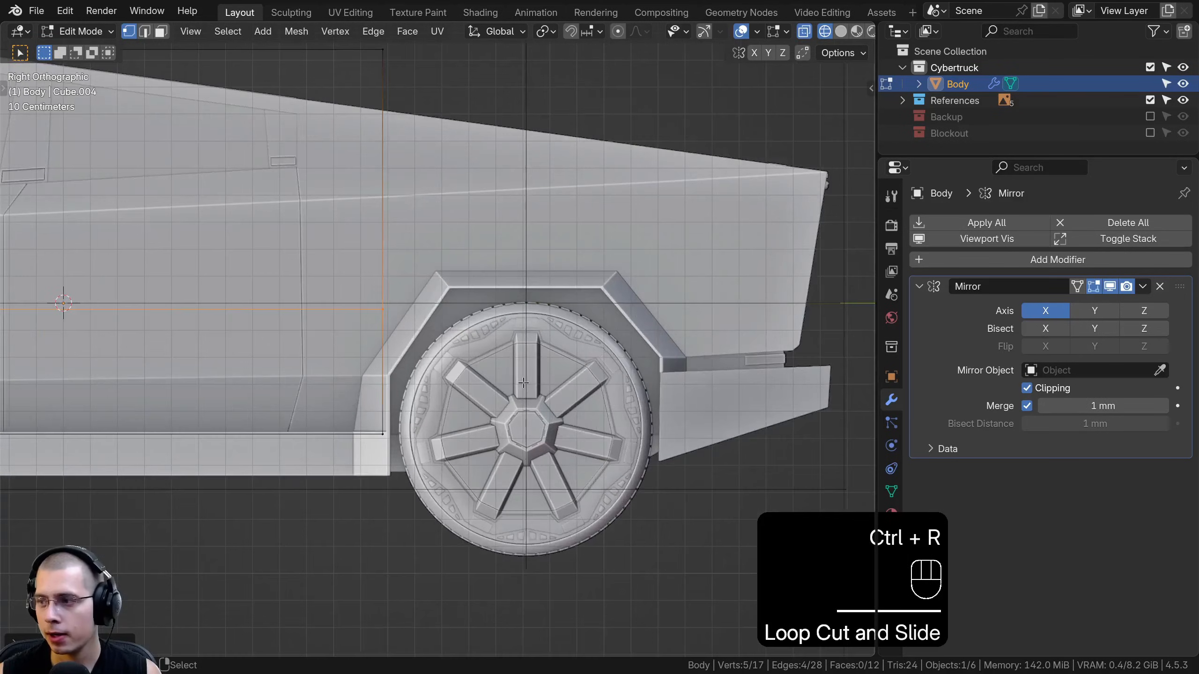
{"action": "key", "text": "g"}
{"action": "left_click", "coordinate": [441, 255]}
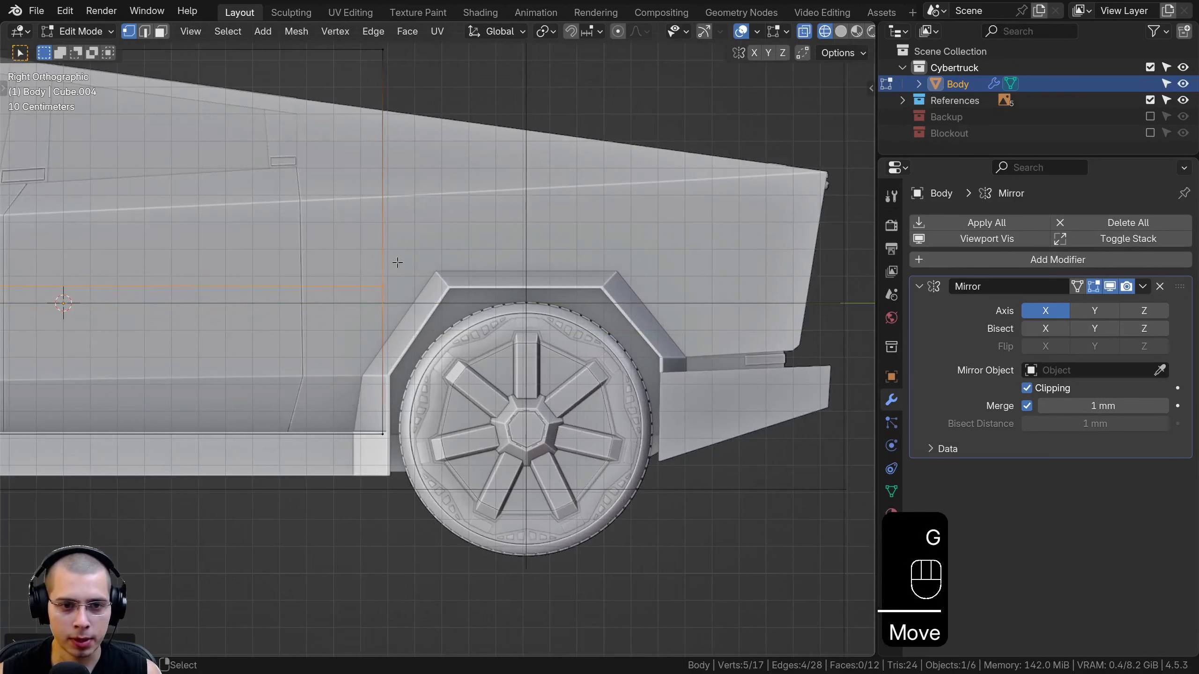
{"action": "scroll", "coordinate": [342, 245], "scroll_direction": "down", "scroll_amount": 2}
- Move the upper rear vertices back along Y to the upper front corner of the rear wheel opening
{"action": "left_click_drag", "start_coordinate": [446, 131], "coordinate": [370, 187]}
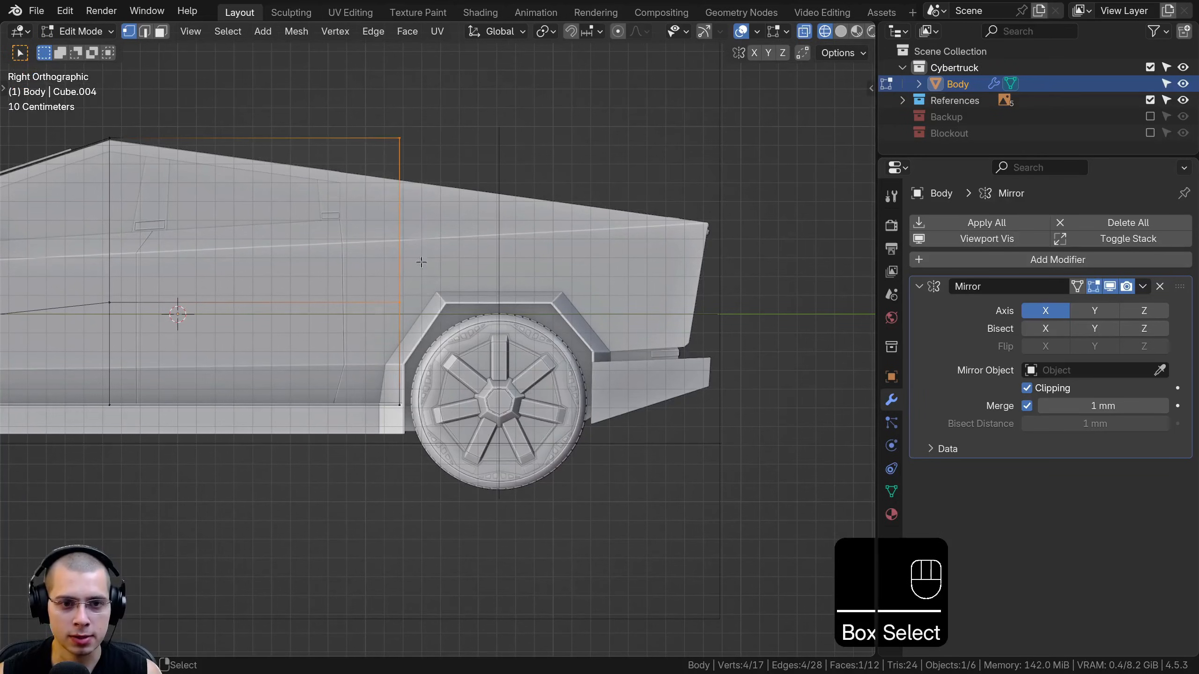
{"action": "scroll", "coordinate": [410, 210], "scroll_direction": "up", "scroll_amount": 2}
{"action": "key", "text": "g"}
{"action": "key", "text": "y"}
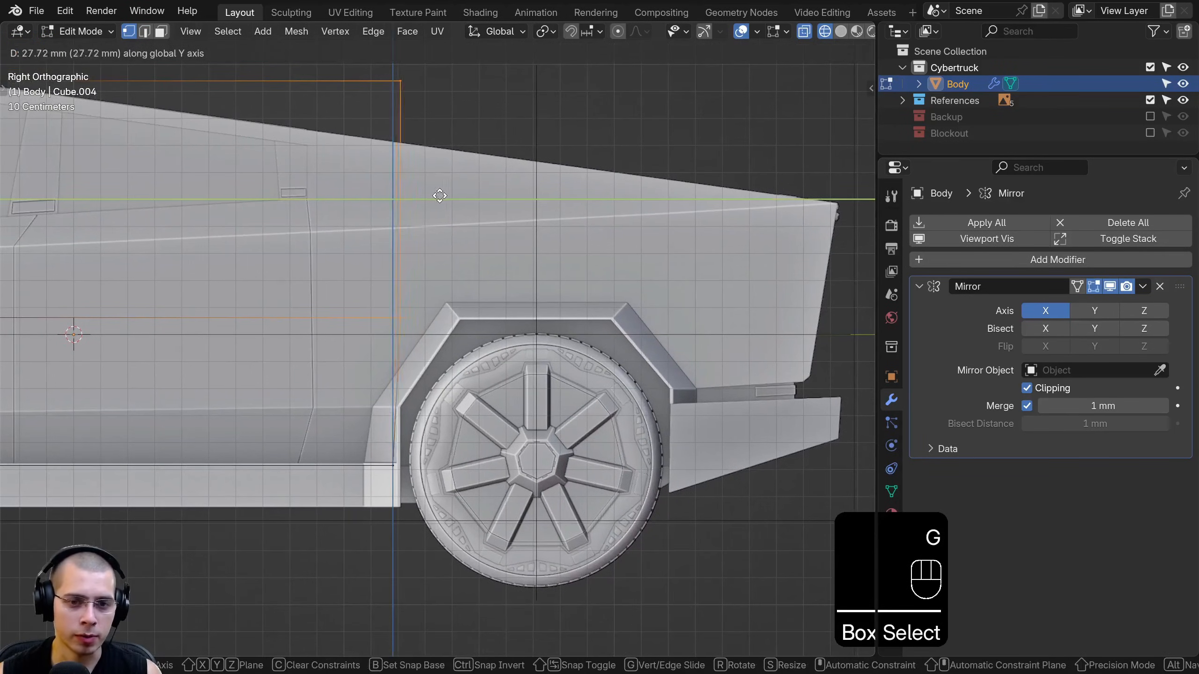
{"action": "left_click", "coordinate": [484, 193]}
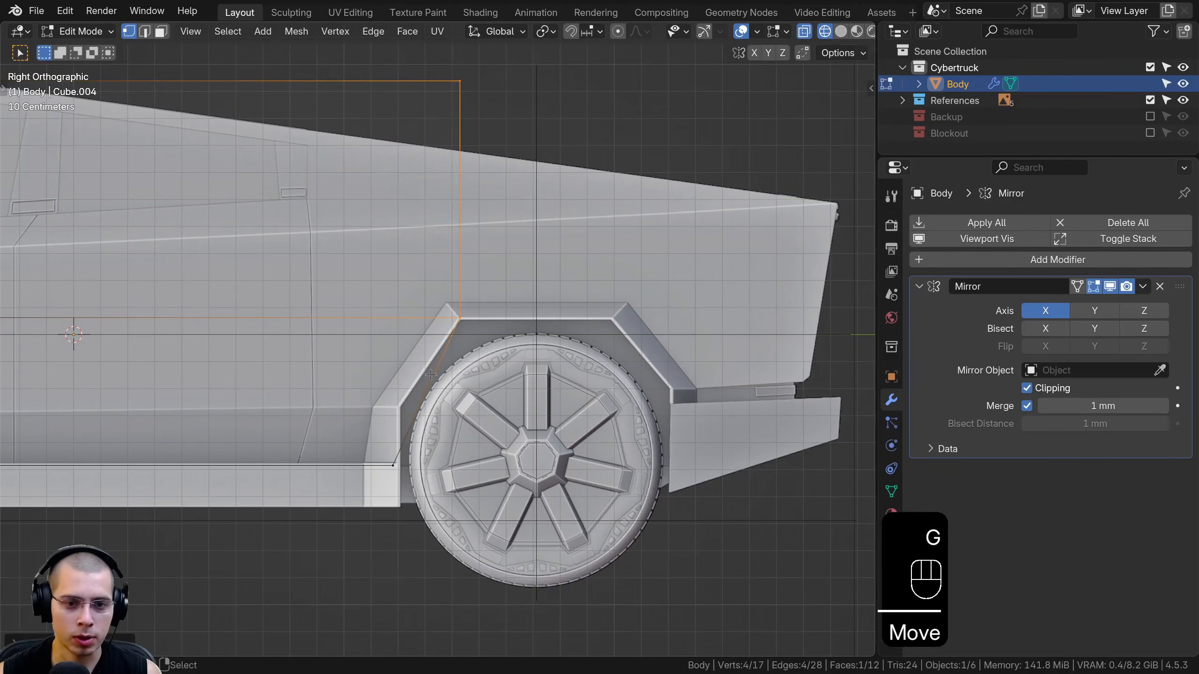
- Add a horizontal loop cut in the lower body side and move its rear vertices forward along Y toward the wheel arch's lower corner
{"action": "key", "text": "ctrl+r"}
{"action": "left_click_drag", "start_coordinate": [476, 425], "coordinate": [473, 425]}
{"action": "key", "text": "g"}
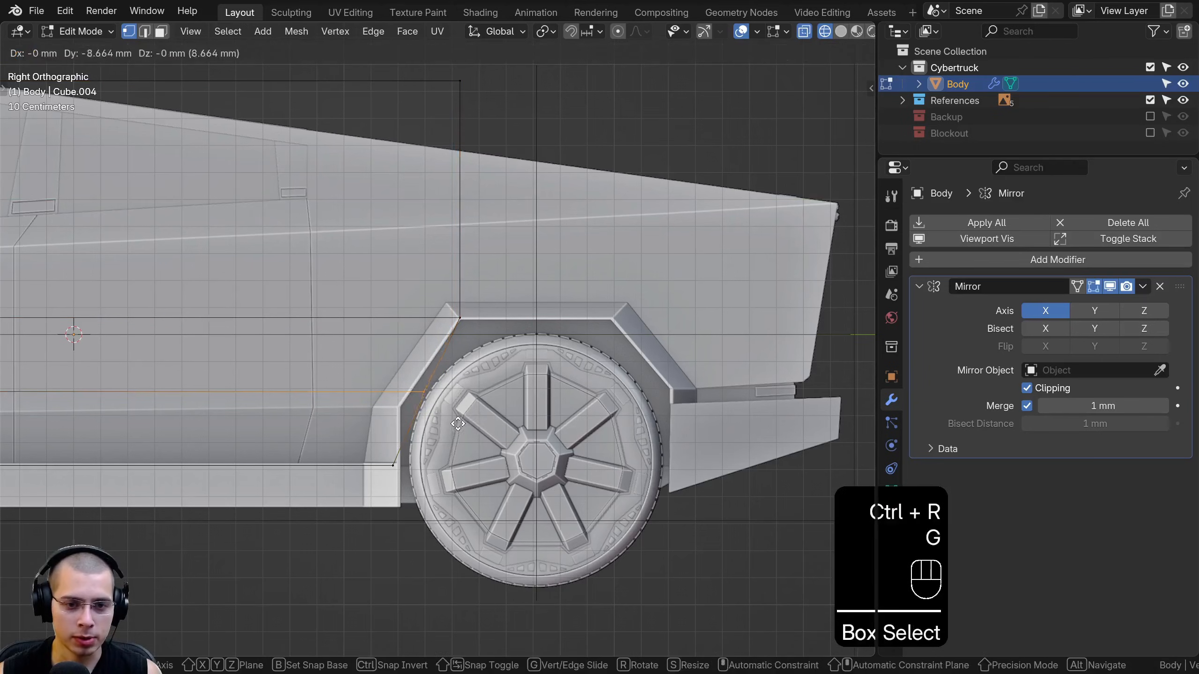
{"action": "key", "text": "y"}
{"action": "left_click", "coordinate": [442, 417]}
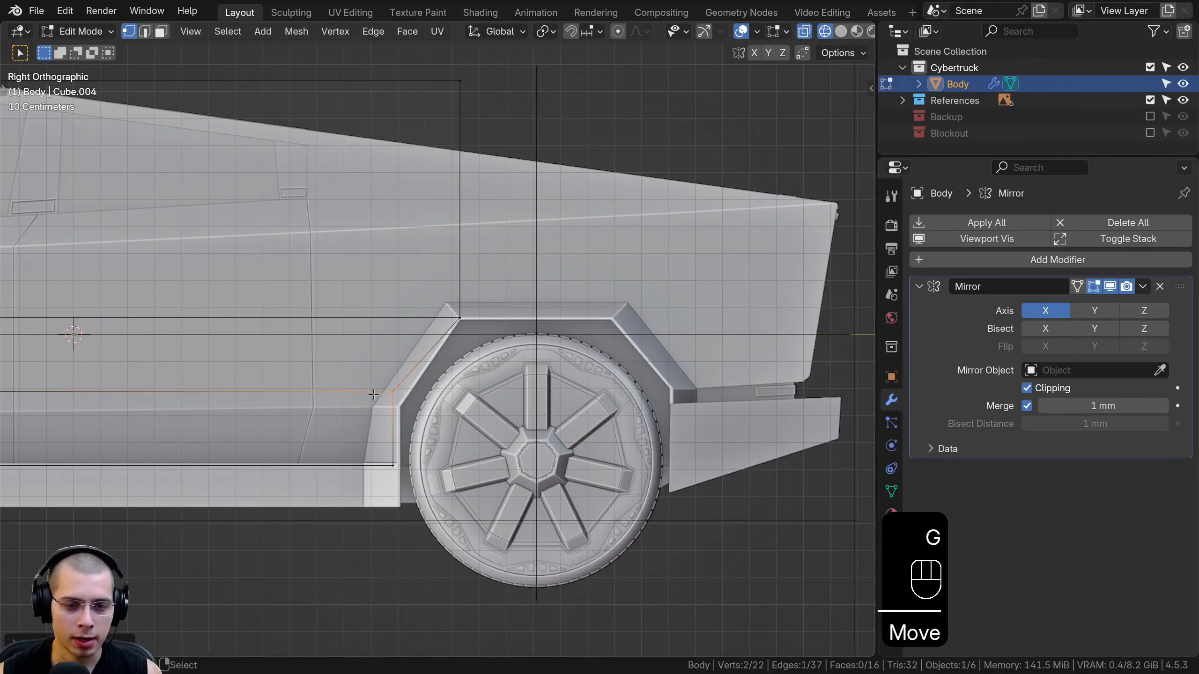
- Flatten the lower rear vertices by scaling to 0 along Y, and move them back to the wheel opening's front edge
{"action": "scroll", "coordinate": [422, 296], "scroll_direction": "up", "scroll_amount": 3}
{"action": "left_click_drag", "start_coordinate": [415, 288], "coordinate": [443, 320]}
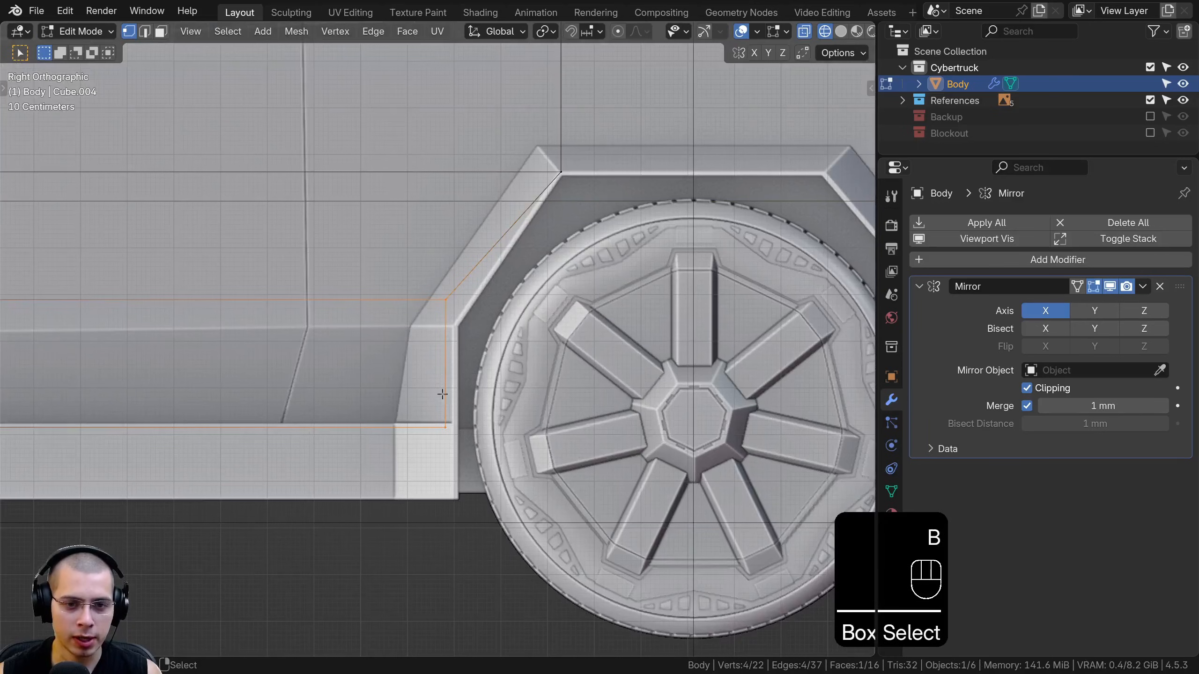
{"action": "key", "text": "s"}
{"action": "key", "text": "y"}
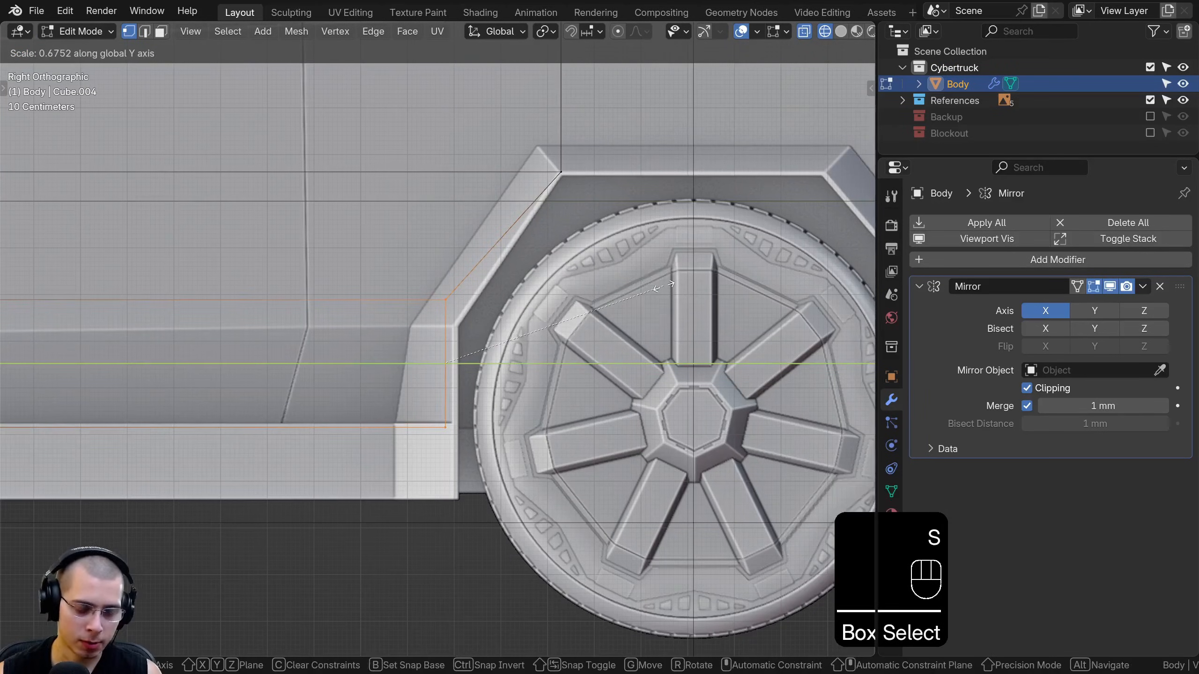
{"action": "key", "text": "0"}
{"action": "left_click", "coordinate": [663, 286]}
{"action": "key", "text": "g"}
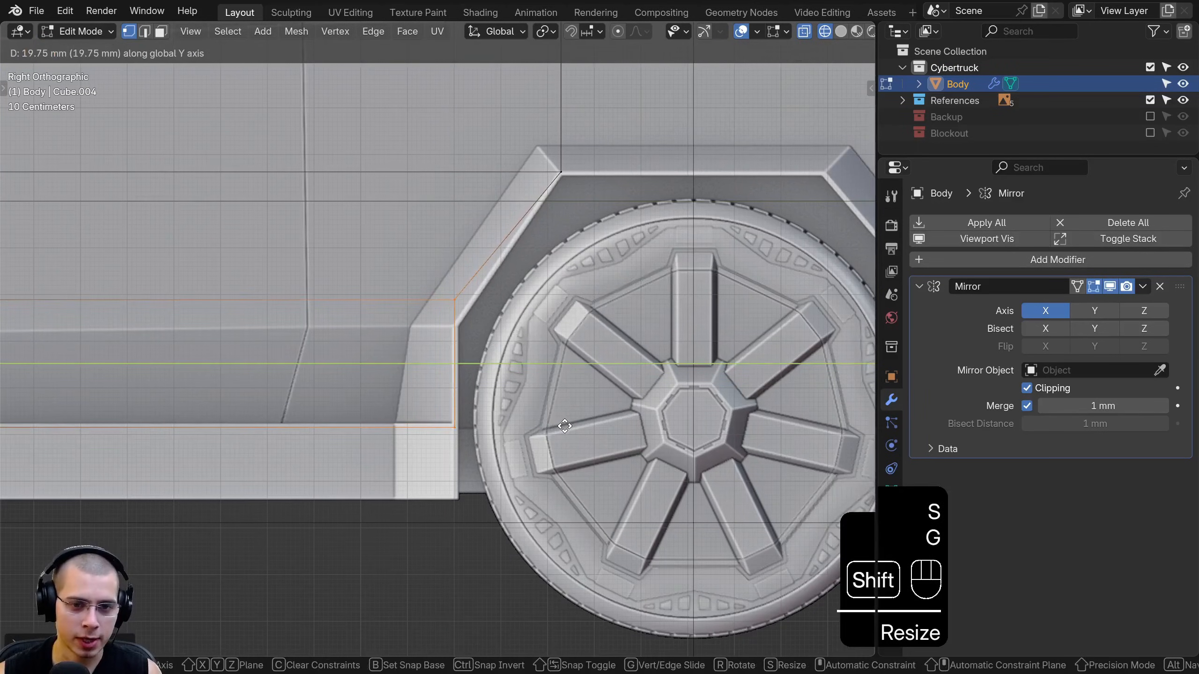
{"action": "left_click", "coordinate": [411, 287]}
- Lower the bottom loop cut along Z to the lower front corner of the rear wheel opening
{"action": "key", "text": "alt+a"}
{"action": "scroll", "coordinate": [411, 287], "scroll_direction": "down", "scroll_amount": 7}
{"action": "scroll", "coordinate": [583, 321], "scroll_direction": "up", "scroll_amount": 4}
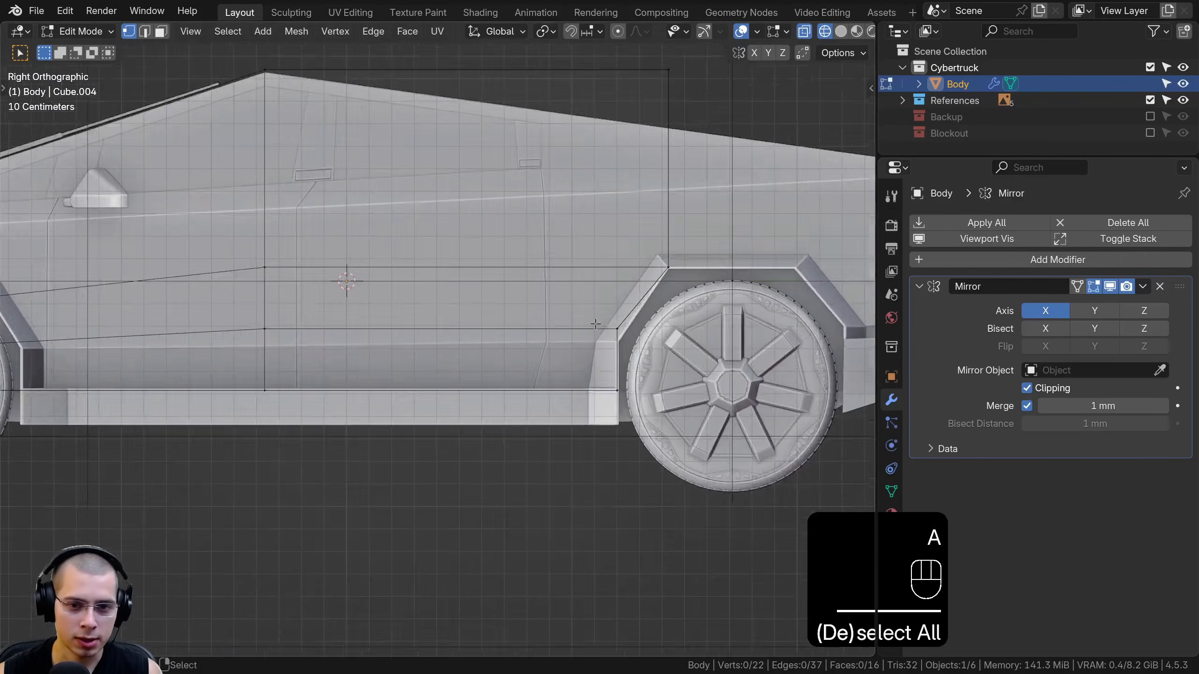
{"action": "left_click", "coordinate": [586, 327], "text": "alt"}
{"action": "middle_click_drag", "start_coordinate": [693, 293], "coordinate": [531, 272], "text": "shift"}
{"action": "scroll", "coordinate": [530, 272], "scroll_direction": "up", "scroll_amount": 2}
{"action": "key", "text": "g"}
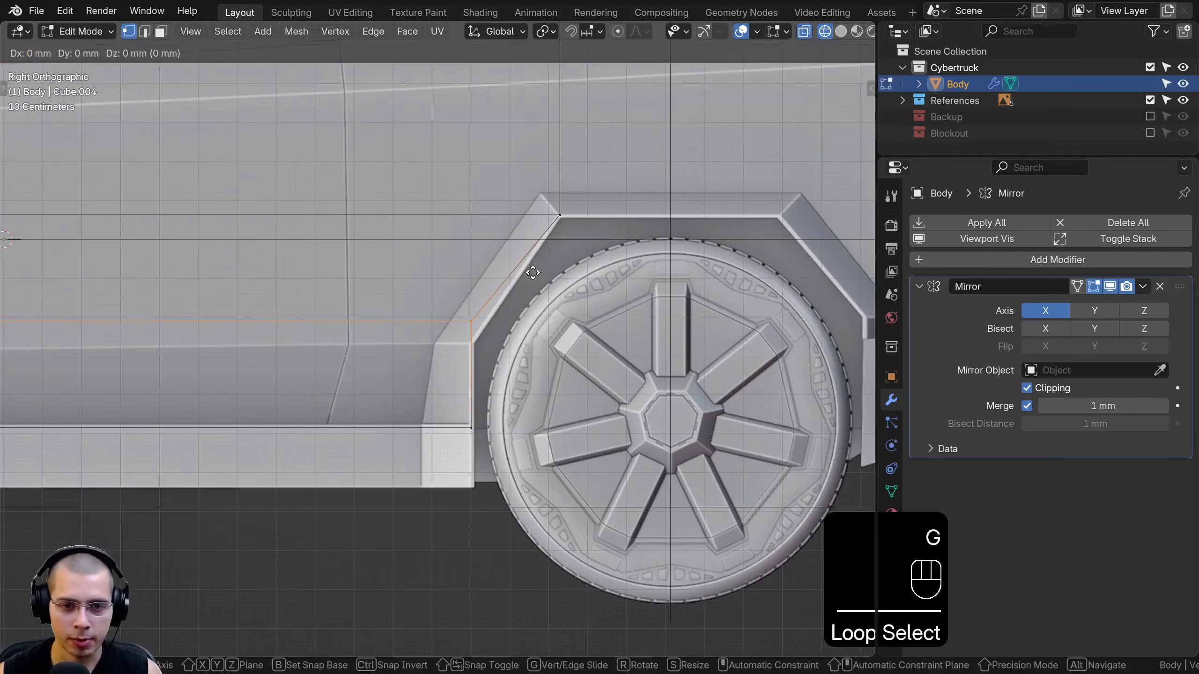
{"action": "key", "text": "z"}
{"action": "left_click", "coordinate": [530, 292]}
{"action": "scroll", "coordinate": [531, 293], "scroll_direction": "down", "scroll_amount": 3}
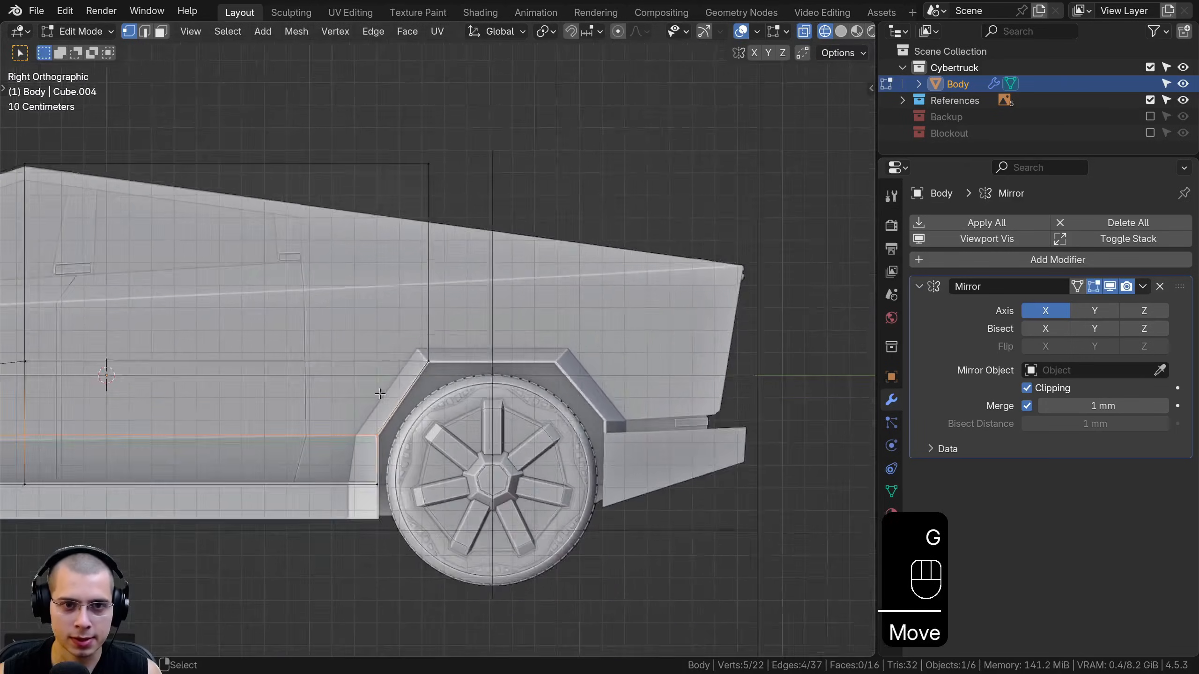
- Extrude the rear face above the wheel opening about 1334 mm back along Y to the tail
{"action": "key", "text": "alt+a"}
{"action": "left_click_drag", "start_coordinate": [397, 152], "coordinate": [508, 268]}
{"action": "scroll", "coordinate": [508, 268], "scroll_direction": "up", "scroll_amount": 2}
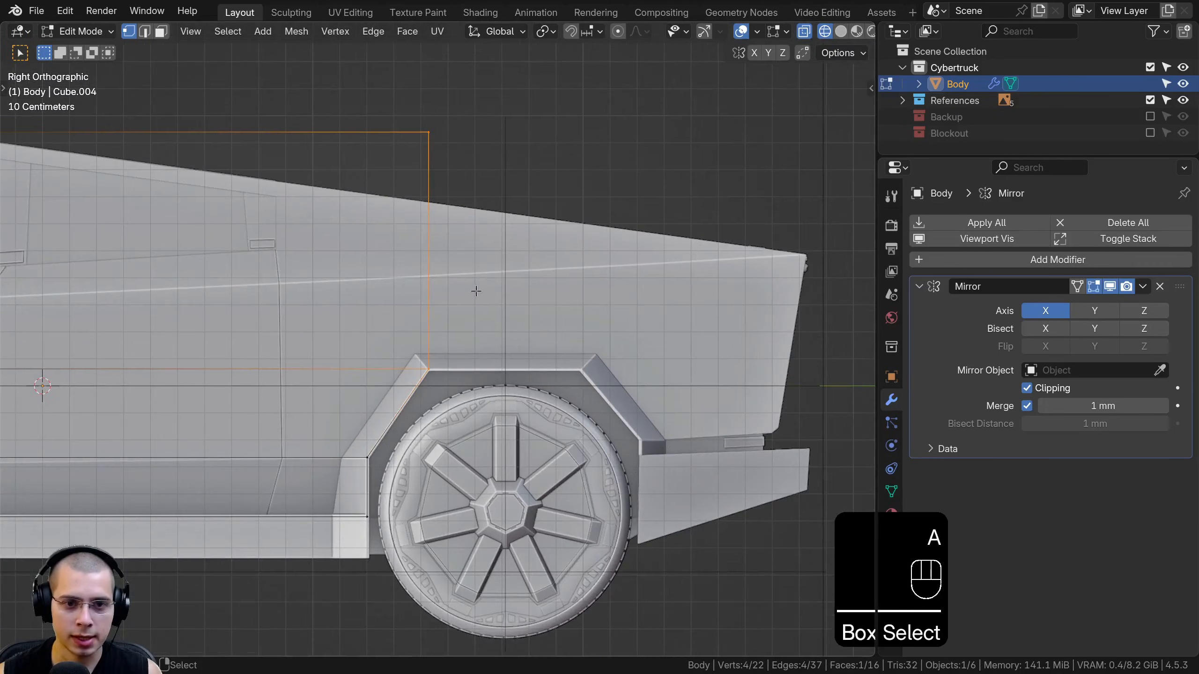
{"action": "key", "text": "e"}
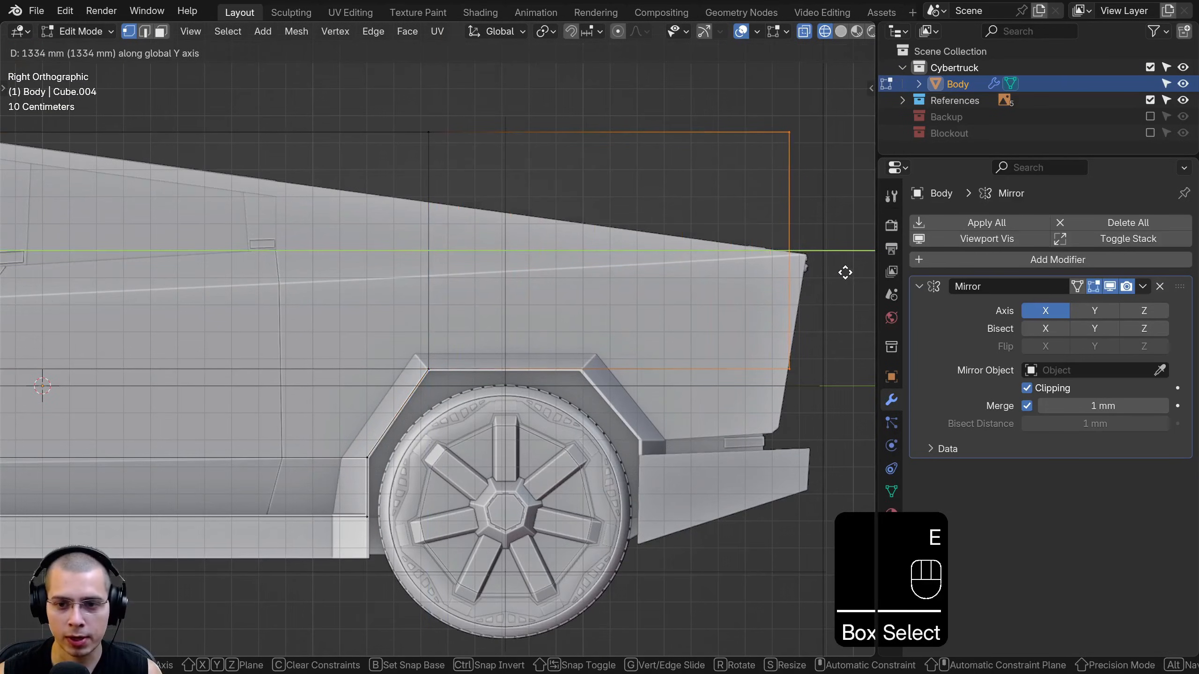
{"action": "left_click", "coordinate": [844, 272]}
{"action": "middle_click_drag", "start_coordinate": [822, 268], "coordinate": [799, 272], "text": "shift"}
- Lower the top vertices of the extruded rear section until the one above the wheel opening's front meets the roofline
{"action": "key", "text": "a"}
{"action": "left_click_drag", "start_coordinate": [334, 96], "coordinate": [810, 161]}
{"action": "key", "text": "g"}
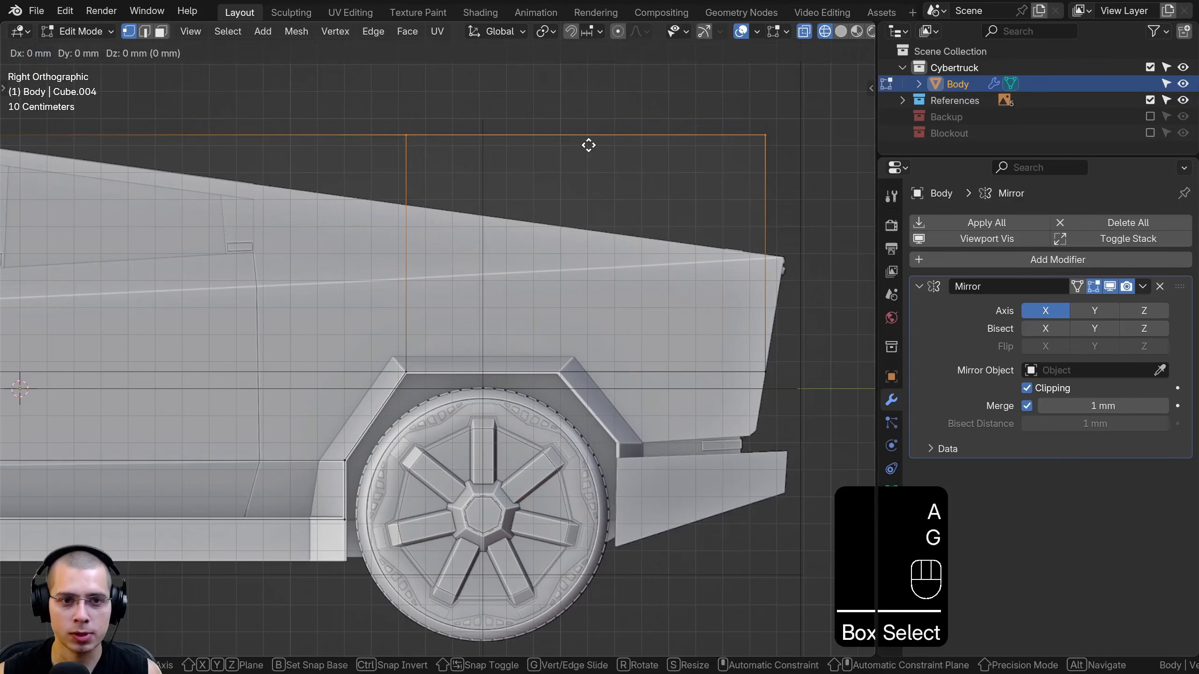
{"action": "left_click", "coordinate": [597, 222]}
- Move the top rear vertices down along Z and back along Y to the tail's upper corner
{"action": "middle_click_drag", "start_coordinate": [596, 222], "coordinate": [316, 269], "text": "shift"}
{"action": "key", "text": "a"}
{"action": "left_click_drag", "start_coordinate": [392, 172], "coordinate": [532, 312]}
{"action": "scroll", "coordinate": [516, 84], "scroll_direction": "up", "scroll_amount": 4}
{"action": "key", "text": "g"}
{"action": "middle_click", "coordinate": [518, 158]}
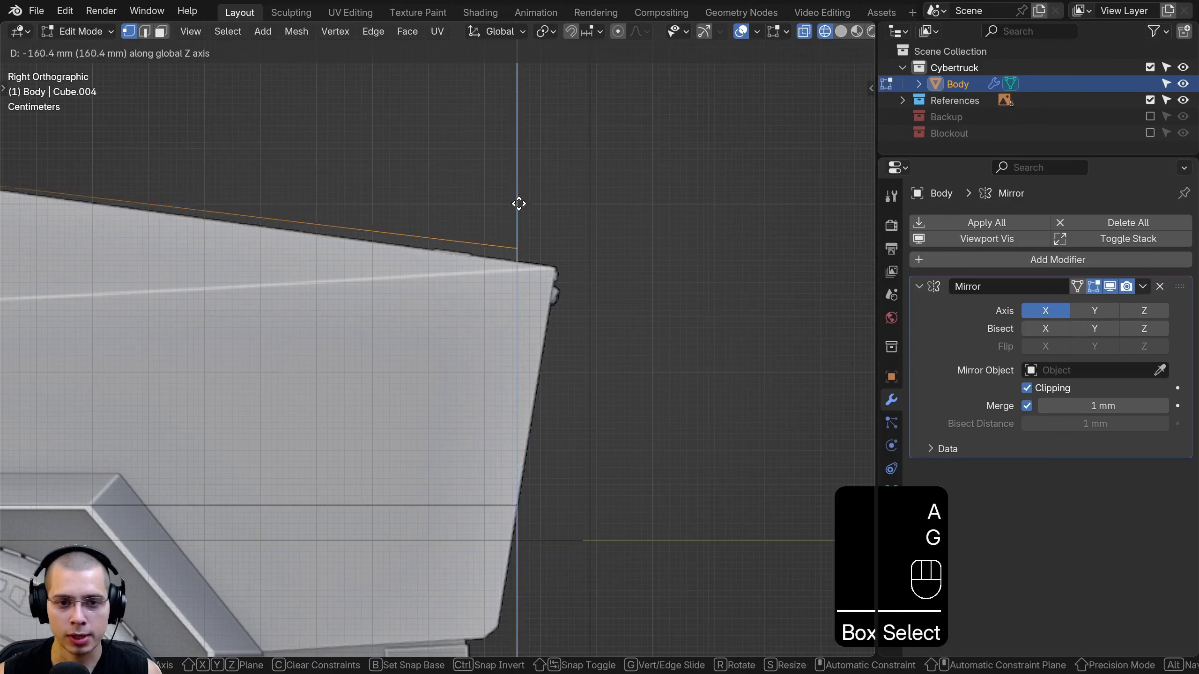
{"action": "left_click", "coordinate": [517, 219]}
{"action": "key", "text": "g"}
{"action": "middle_click", "coordinate": [538, 217]}
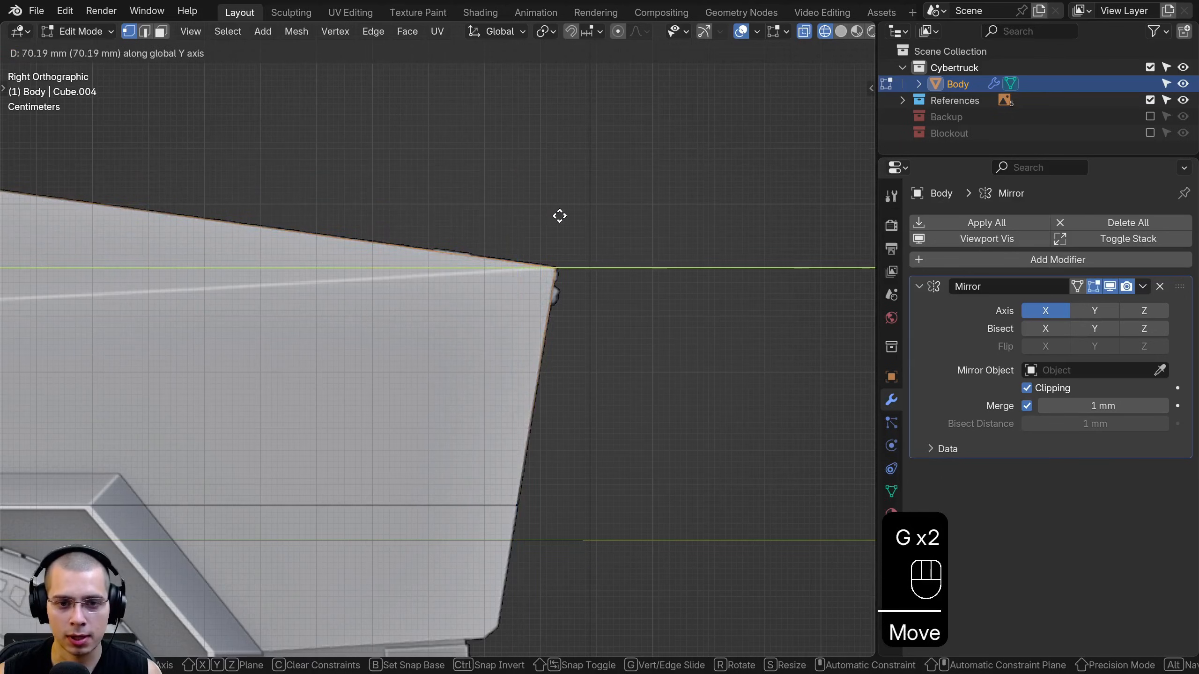
{"action": "left_click", "coordinate": [560, 216]}
{"action": "key", "text": "g"}
{"action": "left_click", "coordinate": [559, 214]}
- Add a vertical loop cut through the rear section and slide it to the wheel opening's upper rear corner
{"action": "scroll", "coordinate": [430, 281], "scroll_direction": "down", "scroll_amount": 4}
{"action": "middle_click_drag", "start_coordinate": [430, 281], "coordinate": [571, 199], "text": "shift"}
{"action": "key", "text": "a"}
{"action": "key", "text": "a"}
{"action": "key", "text": "ctrl+r"}
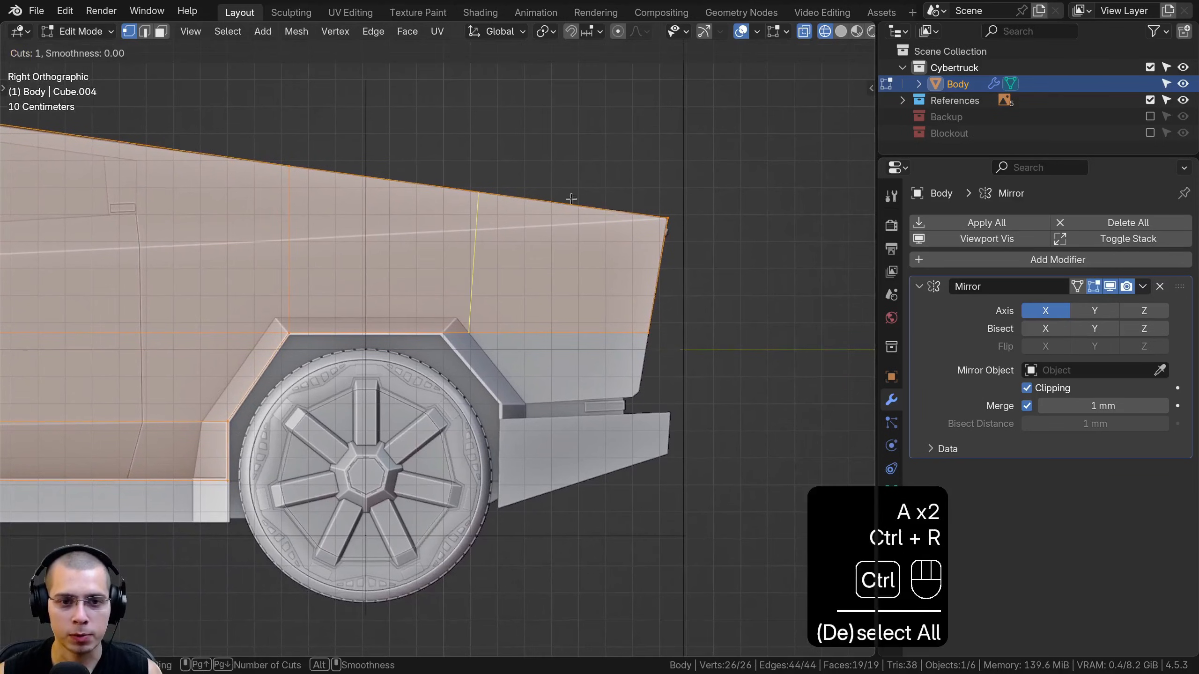
{"action": "left_click", "coordinate": [479, 202]}
{"action": "left_click", "coordinate": [458, 206]}
{"action": "scroll", "coordinate": [425, 245], "scroll_direction": "up", "scroll_amount": 2}
{"action": "key", "text": "a"}
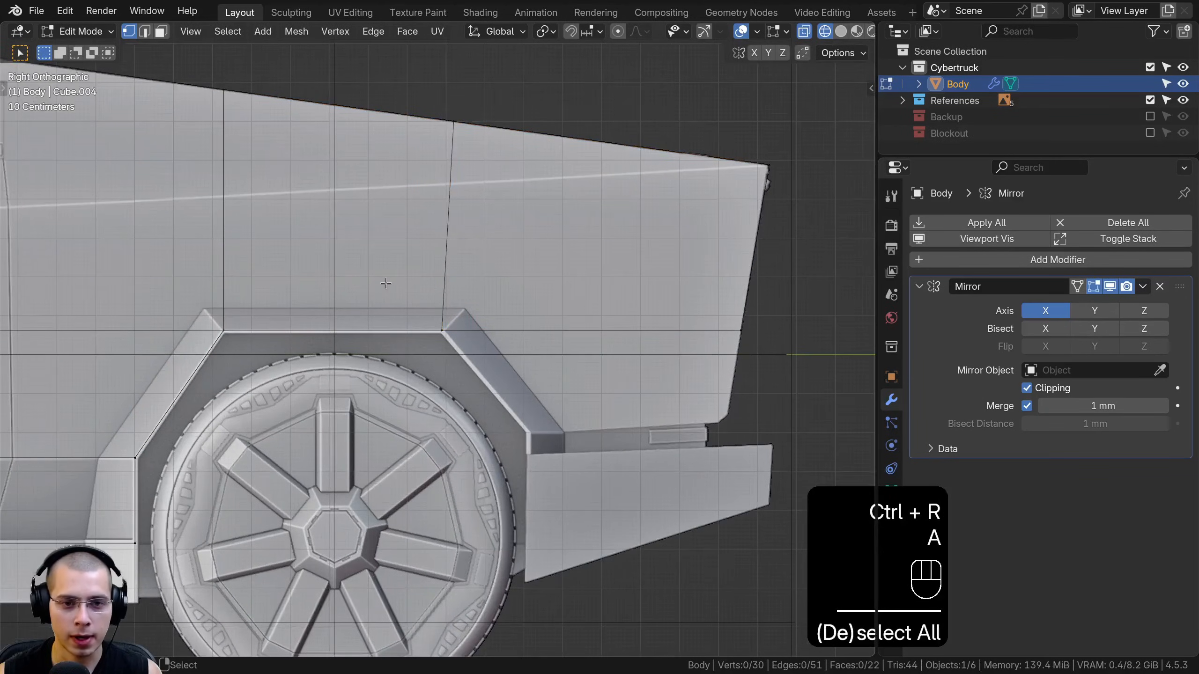
- Extrude the underside behind the wheel opening downward and align its rear vertices with the tail's lower corner
{"action": "left_click_drag", "start_coordinate": [779, 354], "coordinate": [389, 282]}
{"action": "middle_click_drag", "start_coordinate": [431, 289], "coordinate": [421, 261], "text": "shift"}
{"action": "key", "text": "e"}
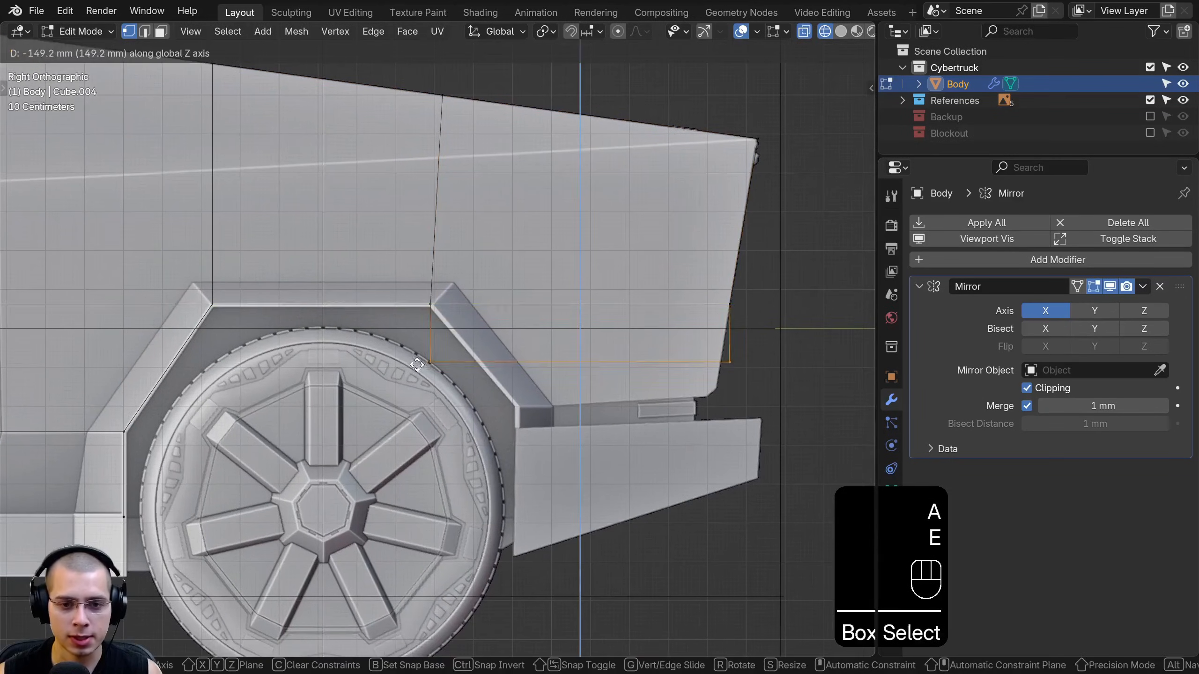
{"action": "left_click", "coordinate": [414, 391]}
{"action": "key", "text": "g"}
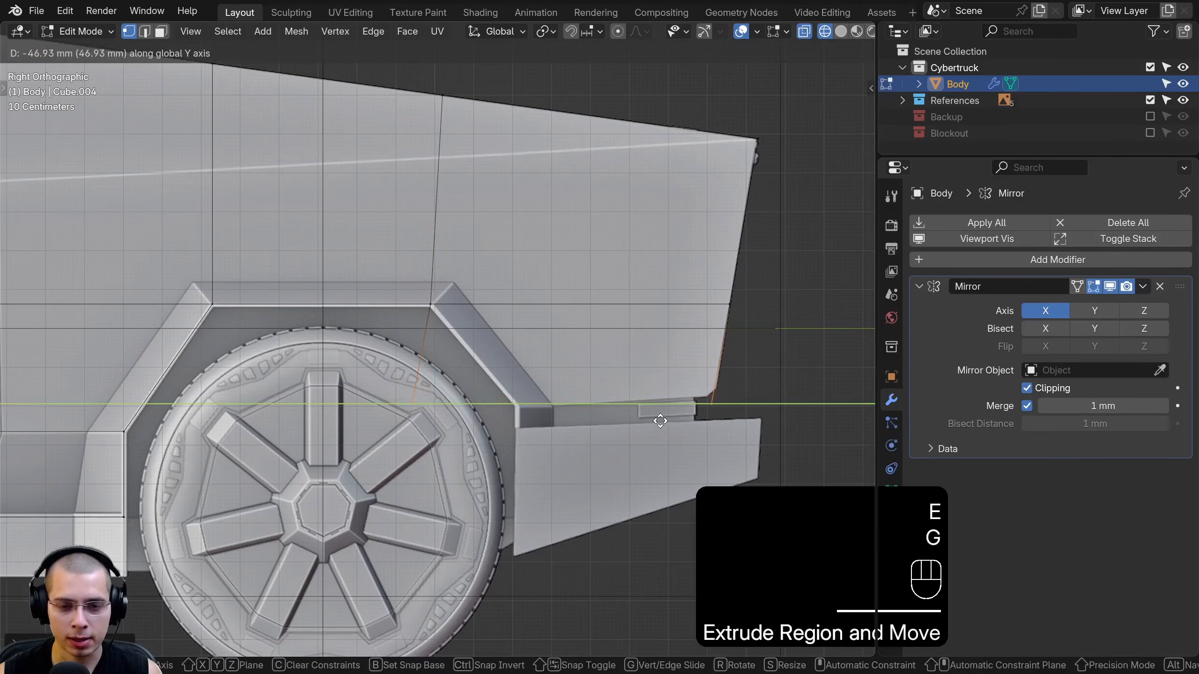
{"action": "right_click", "coordinate": [660, 421]}
{"action": "key", "text": "g"}
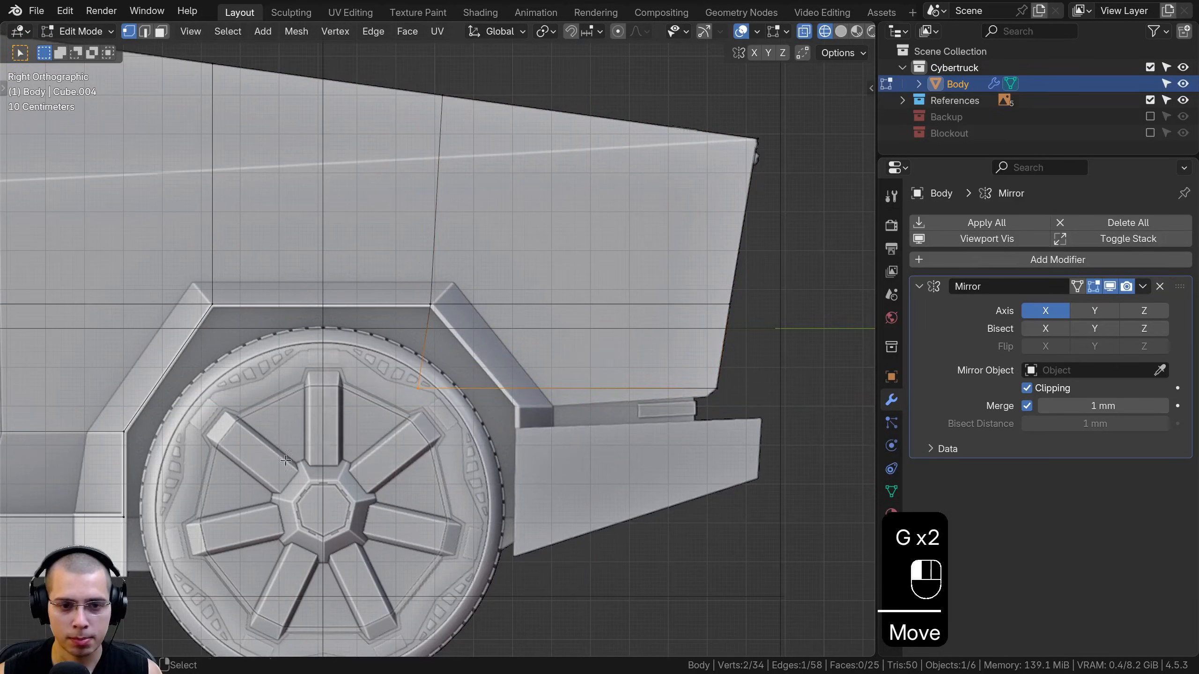
- Move the front vertices of the lower rear section to the lower rear corner of the wheel opening
{"action": "scroll", "coordinate": [509, 408], "scroll_direction": "up", "scroll_amount": 2}
{"action": "key", "text": "g"}
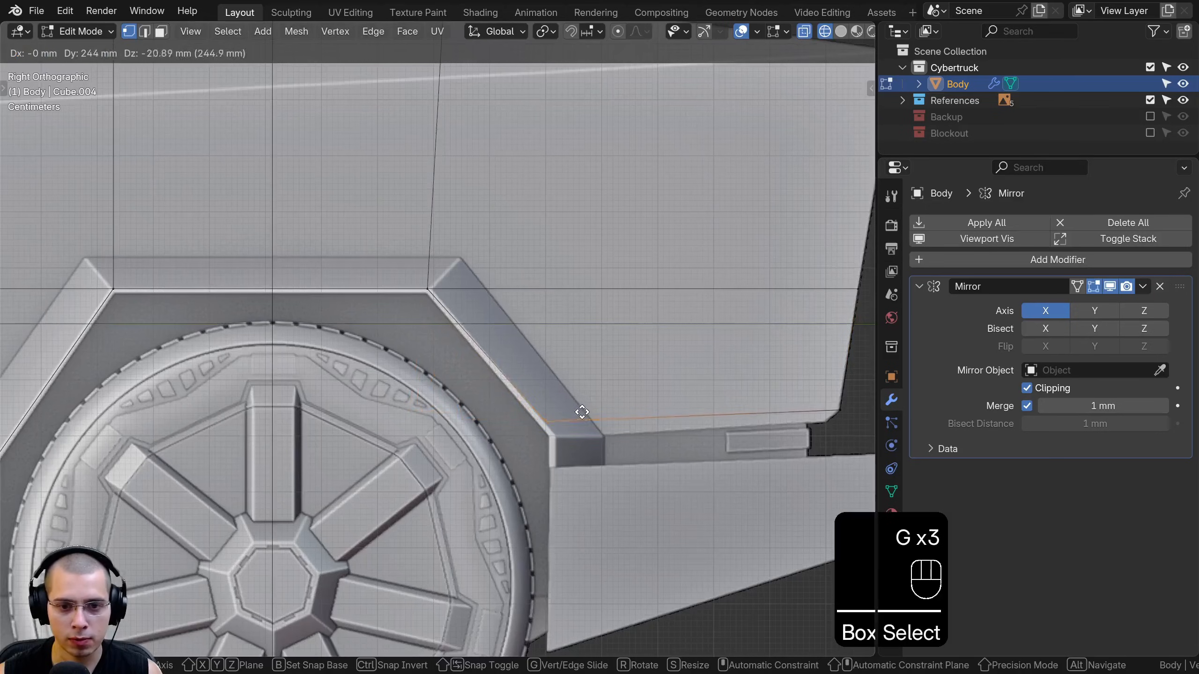
{"action": "left_click", "coordinate": [581, 412]}
- Add a horizontal loop cut across the lower rear section behind the wheel opening
{"action": "scroll", "coordinate": [582, 412], "scroll_direction": "down", "scroll_amount": 3}
{"action": "middle_click_drag", "start_coordinate": [582, 412], "coordinate": [330, 387], "text": "shift"}
{"action": "scroll", "coordinate": [262, 382], "scroll_direction": "up", "scroll_amount": 3}
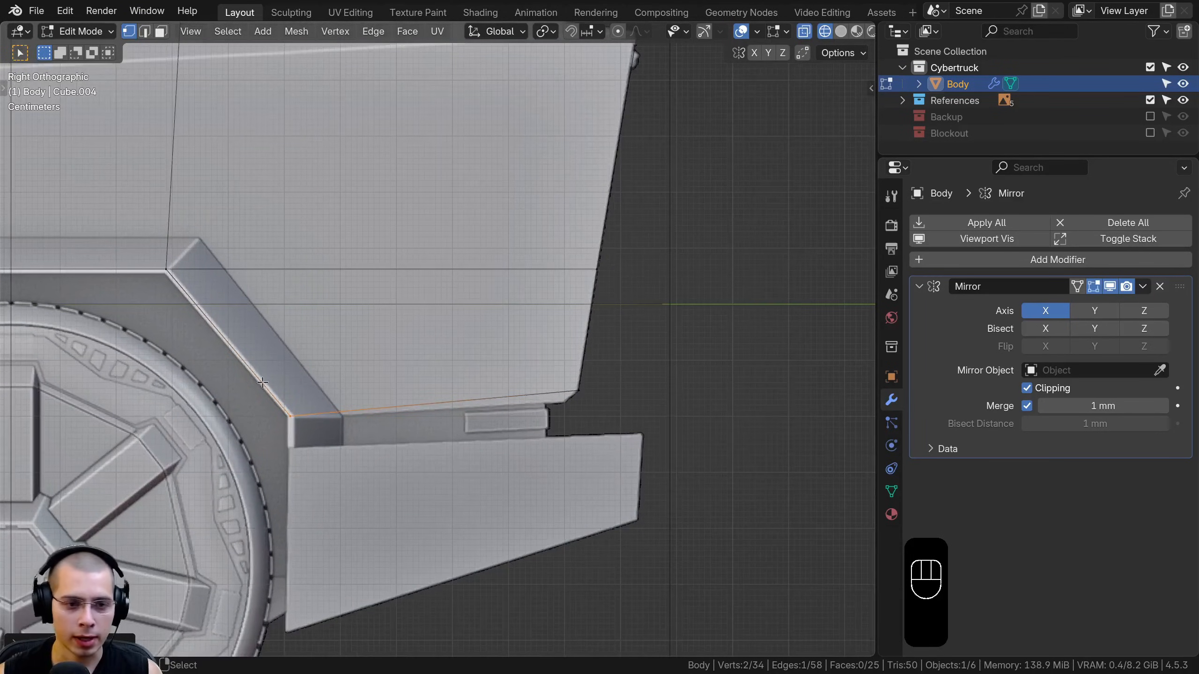
{"action": "key", "text": "ctrl+r"}
{"action": "left_click", "coordinate": [243, 339]}
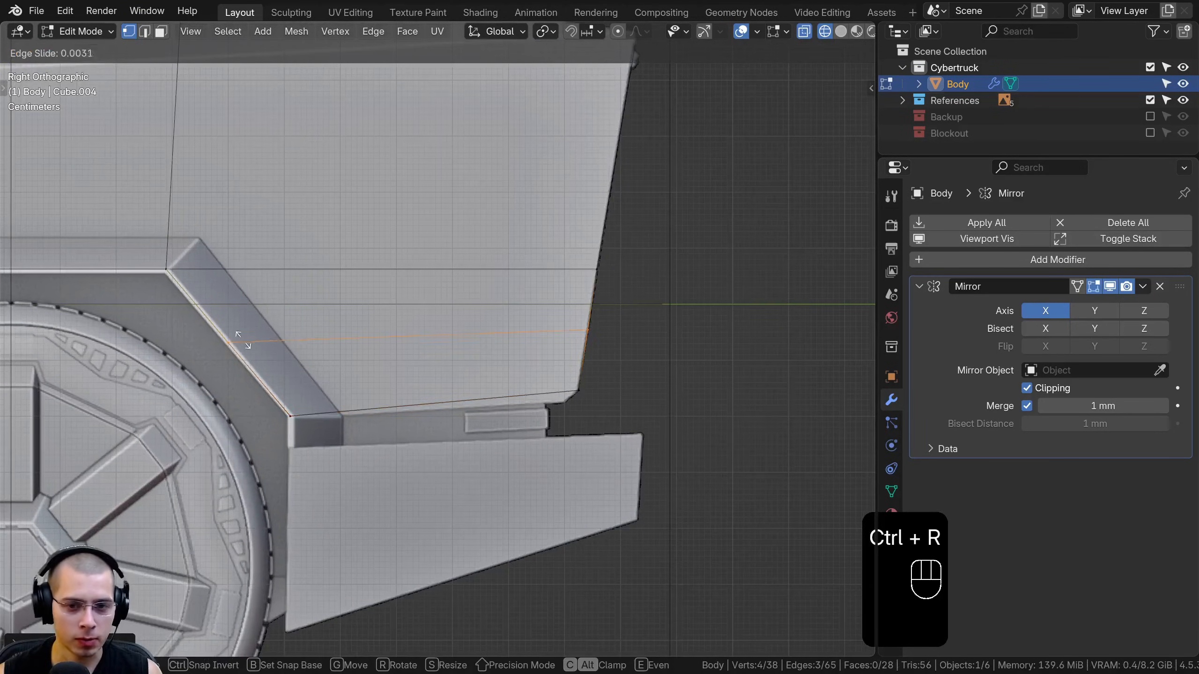
- Place the edge loop across the lower rear body side and move the bottom rear corner vertices to the reference chamfer's lower point
{"action": "left_click", "coordinate": [266, 402]}
{"action": "scroll", "coordinate": [266, 403], "scroll_direction": "up", "scroll_amount": 2}
{"action": "key", "text": "g"}
{"action": "key", "text": "a"}
{"action": "key", "text": "g"}
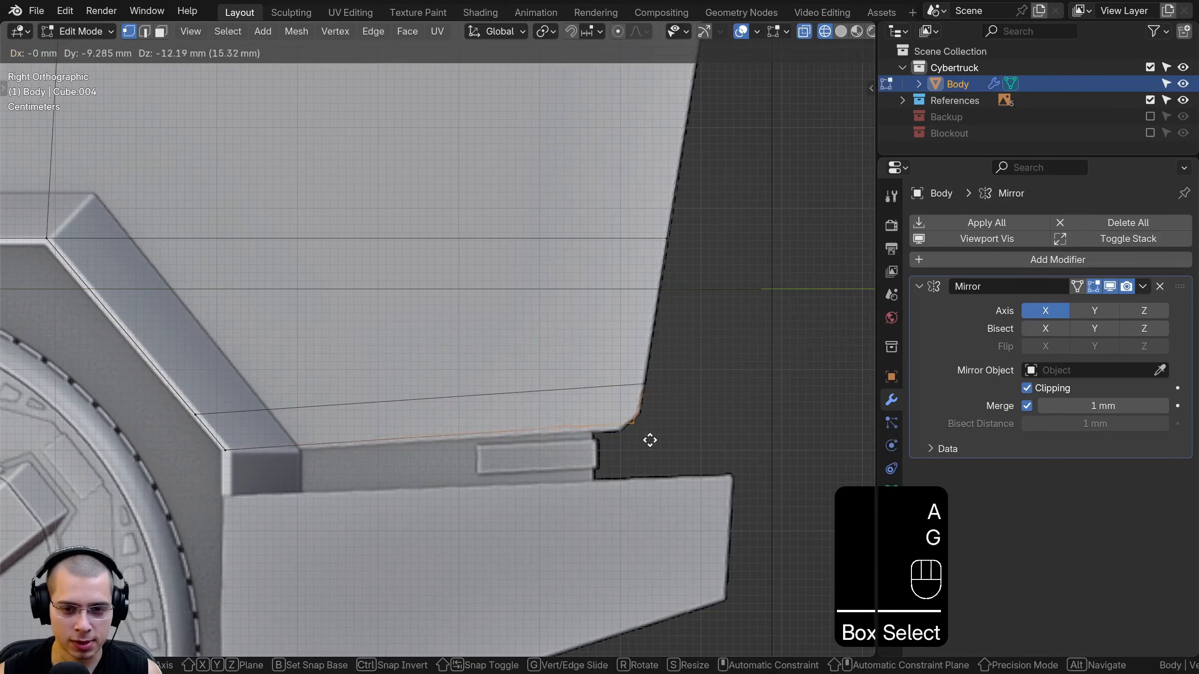
{"action": "left_click", "coordinate": [641, 444]}
- Move the new edge loop's rear vertices onto the upper point of the chamfered rear corner in the reference
{"action": "left_click", "coordinate": [647, 381]}
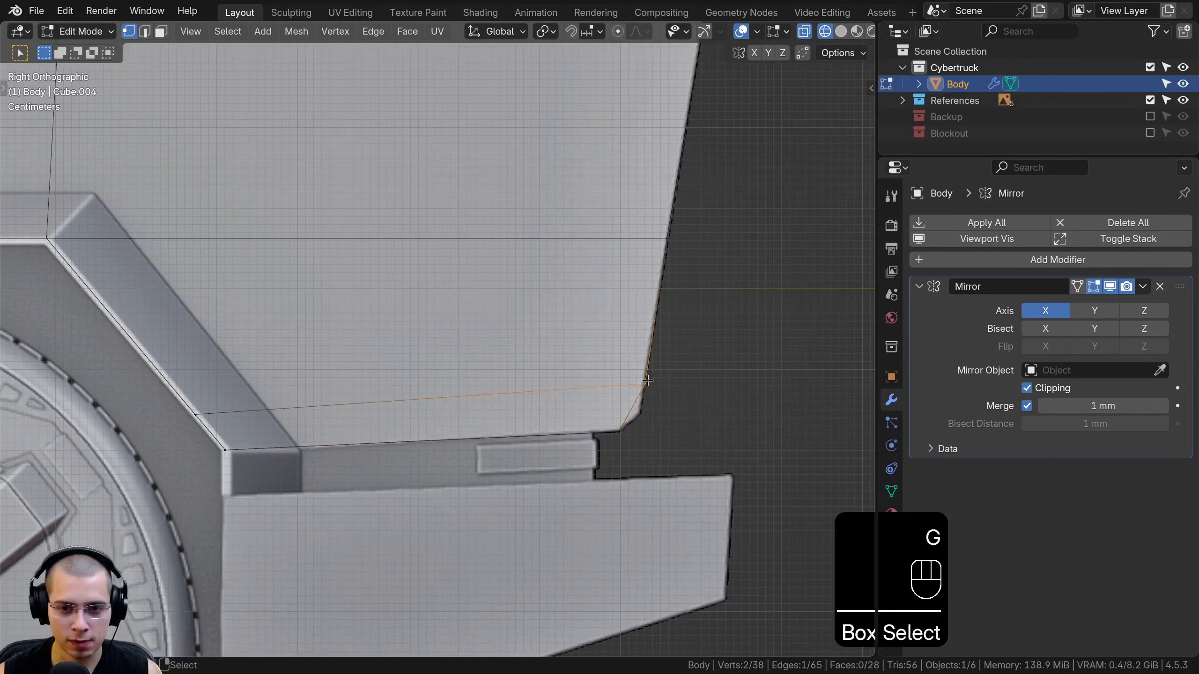
{"action": "key", "text": "g"}
{"action": "left_click", "coordinate": [643, 411]}
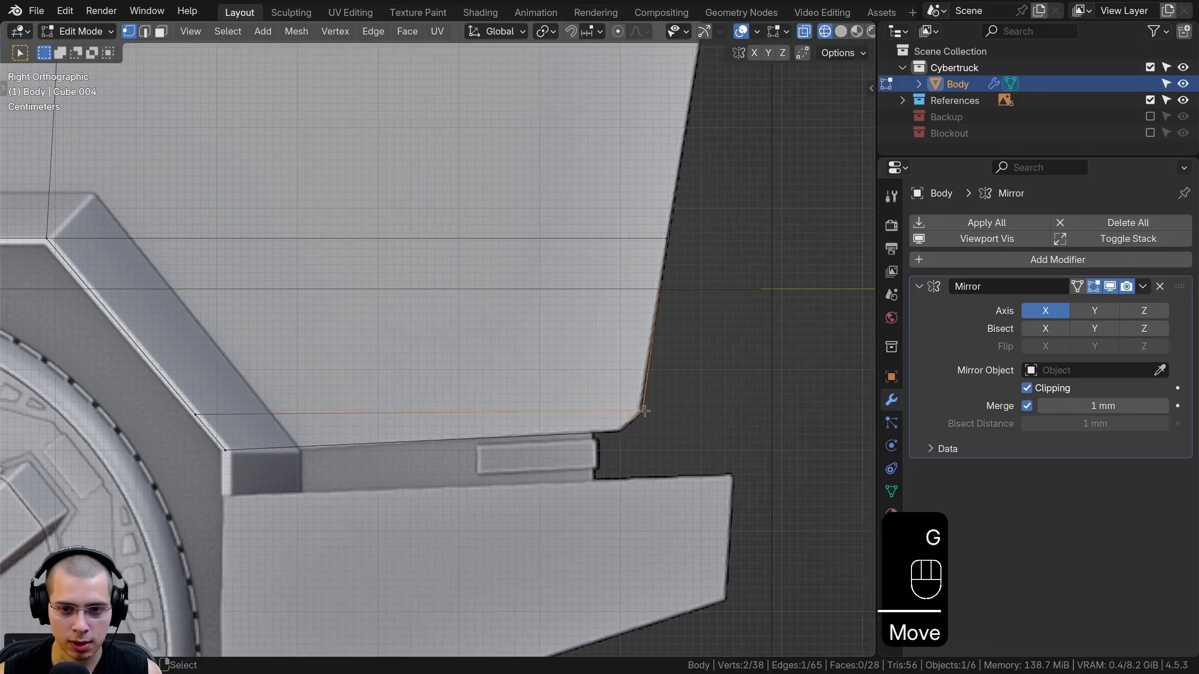
{"action": "middle_click_drag", "start_coordinate": [643, 411], "coordinate": [420, 319], "text": "shift"}
{"action": "scroll", "coordinate": [289, 334], "scroll_direction": "up", "scroll_amount": 3}
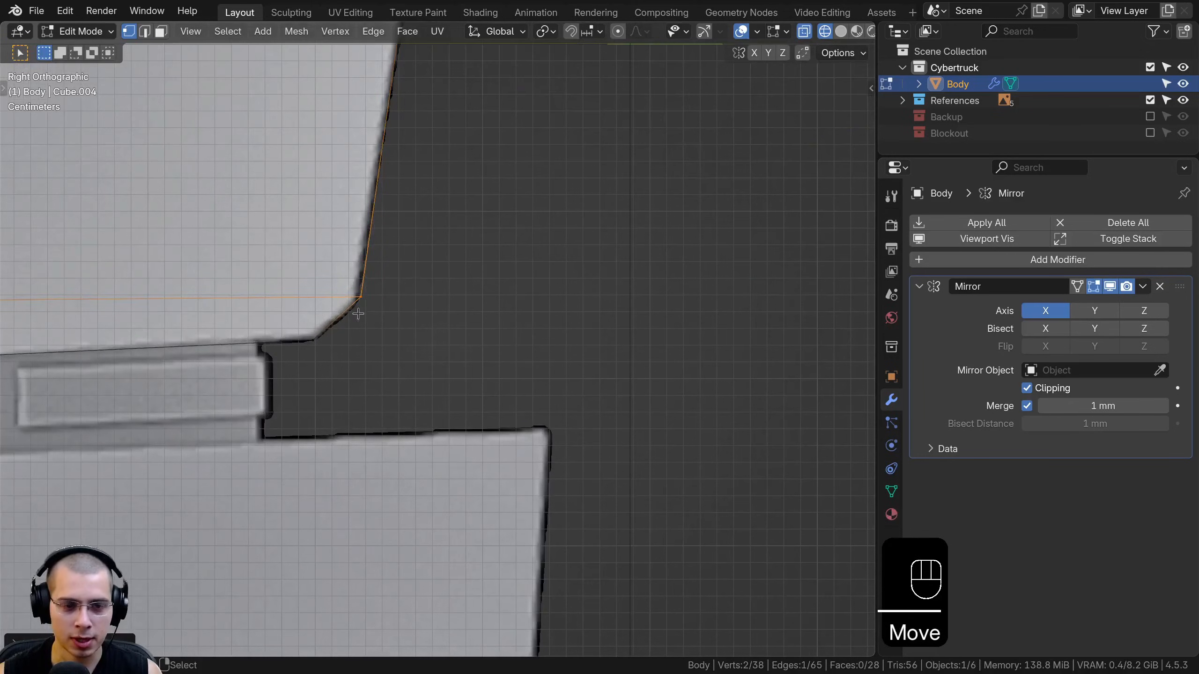
{"action": "key", "text": "g"}
{"action": "left_click", "coordinate": [351, 329]}
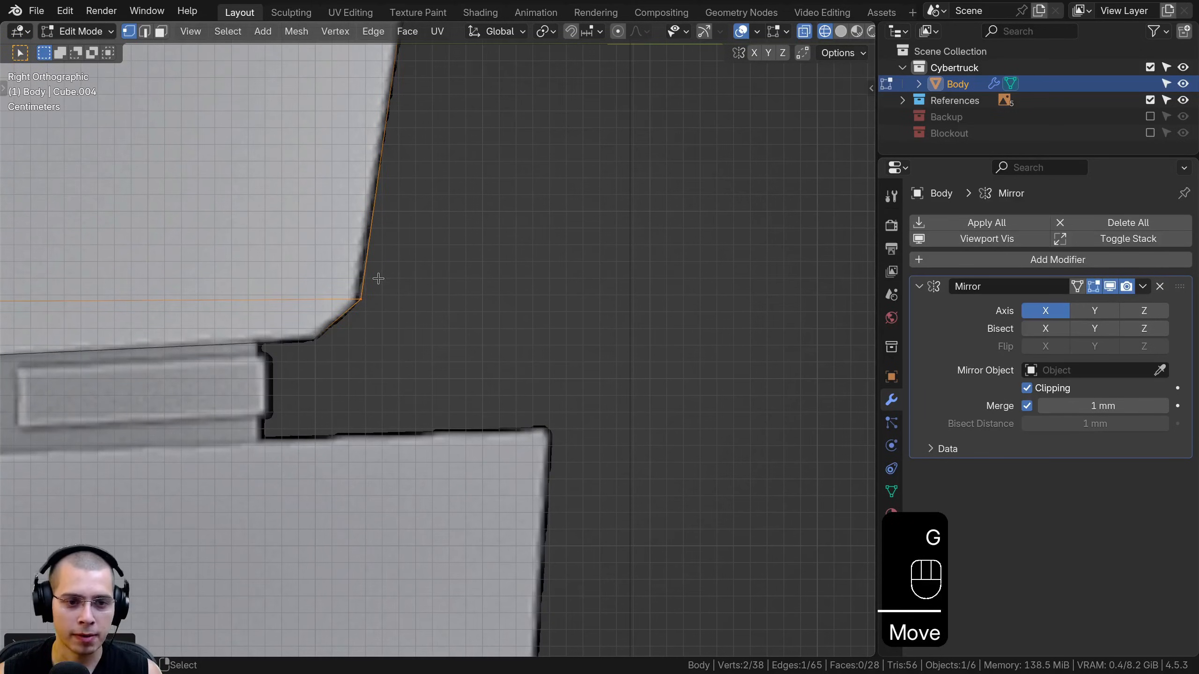
{"action": "key", "text": "g"}
{"action": "left_click", "coordinate": [375, 284]}
{"action": "scroll", "coordinate": [375, 285], "scroll_direction": "down", "scroll_amount": 5}
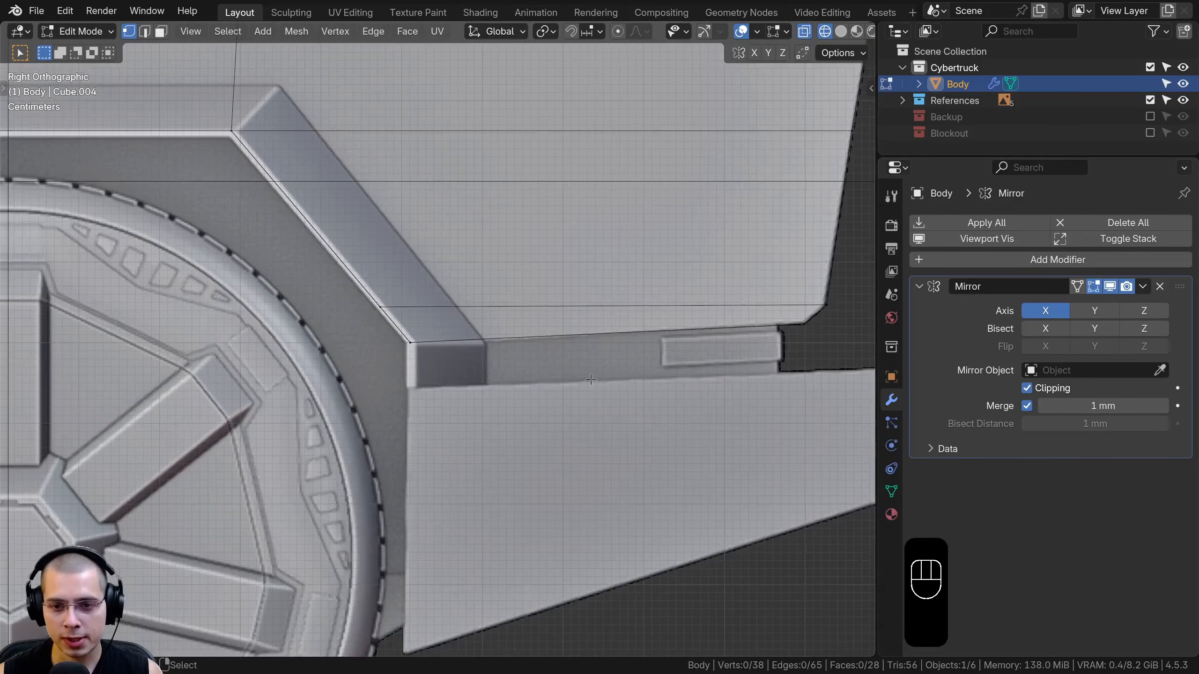
- Knife a vertical cut from the rear wheel arch's front lower corner up to the sloping roof edge
{"action": "middle_click_drag", "start_coordinate": [636, 320], "coordinate": [444, 322], "text": "shift"}
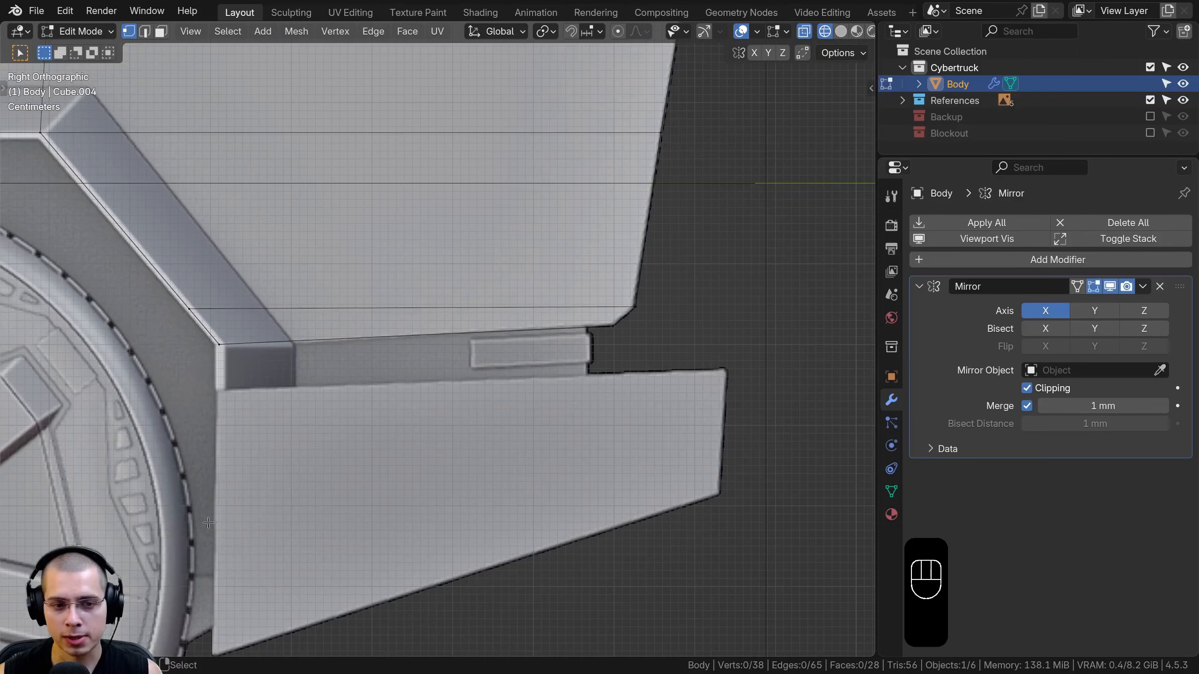
{"action": "scroll", "coordinate": [390, 350], "scroll_direction": "down", "scroll_amount": 6}
{"action": "key", "text": "alt+a"}
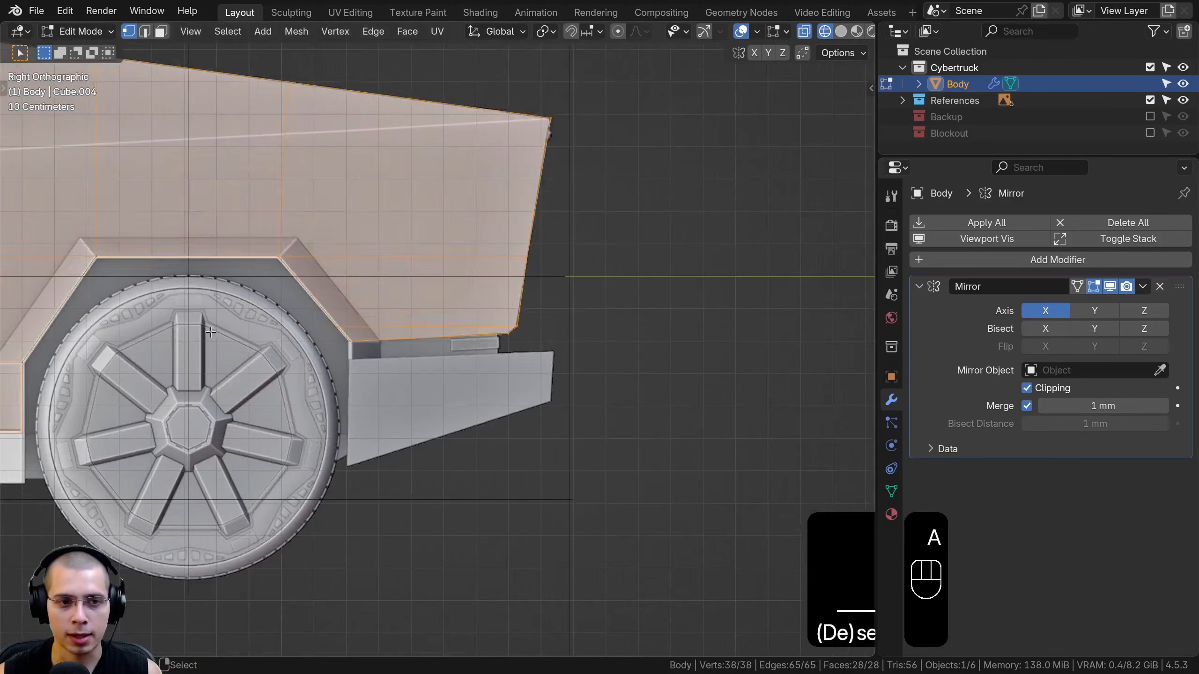
{"action": "scroll", "coordinate": [409, 433], "scroll_direction": "up", "scroll_amount": 4}
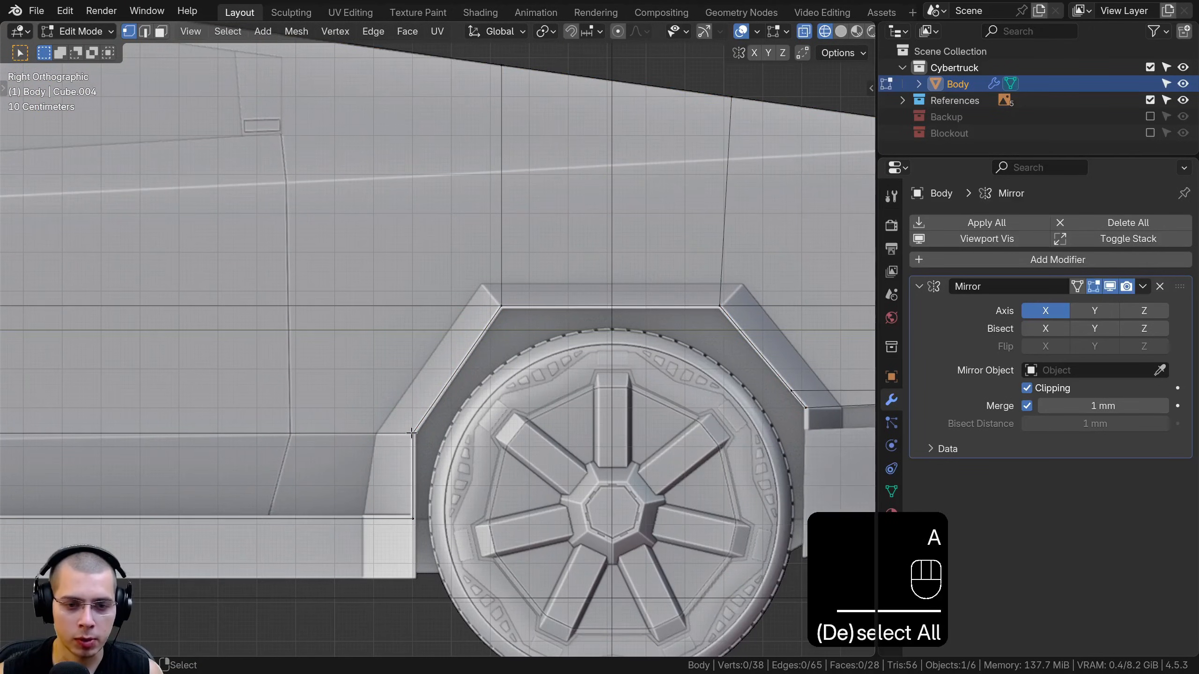
{"action": "left_click", "coordinate": [413, 432]}
{"action": "scroll", "coordinate": [412, 428], "scroll_direction": "down", "scroll_amount": 2}
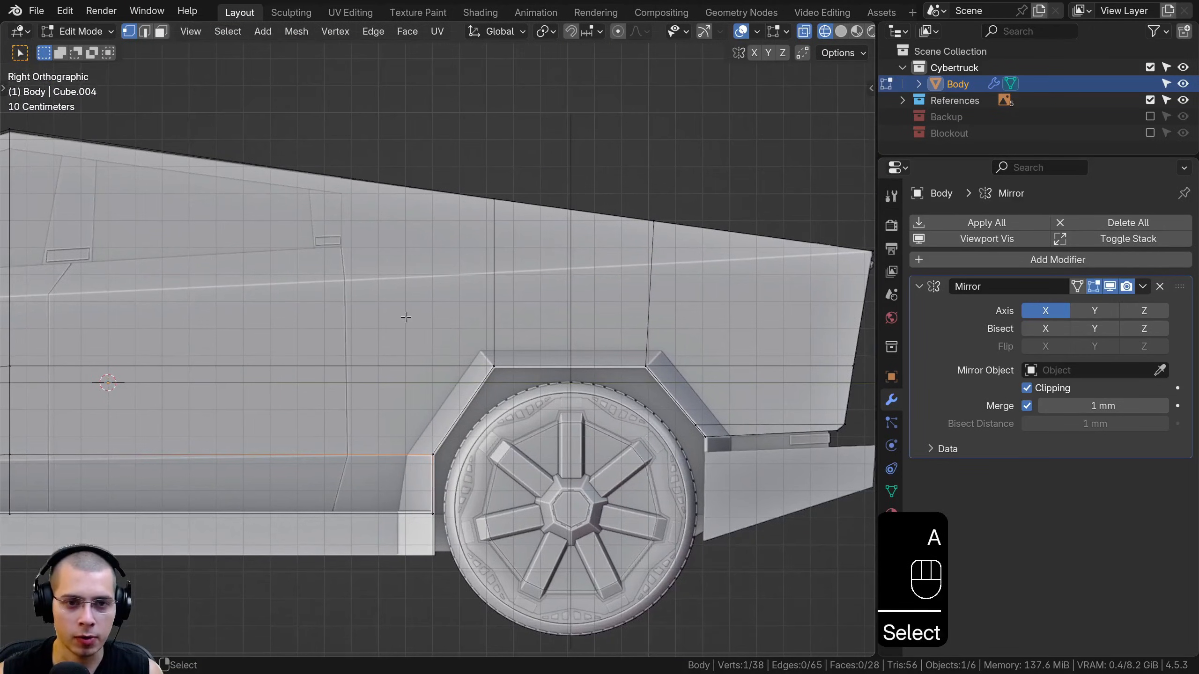
{"action": "scroll", "coordinate": [406, 318], "scroll_direction": "up", "scroll_amount": 2}
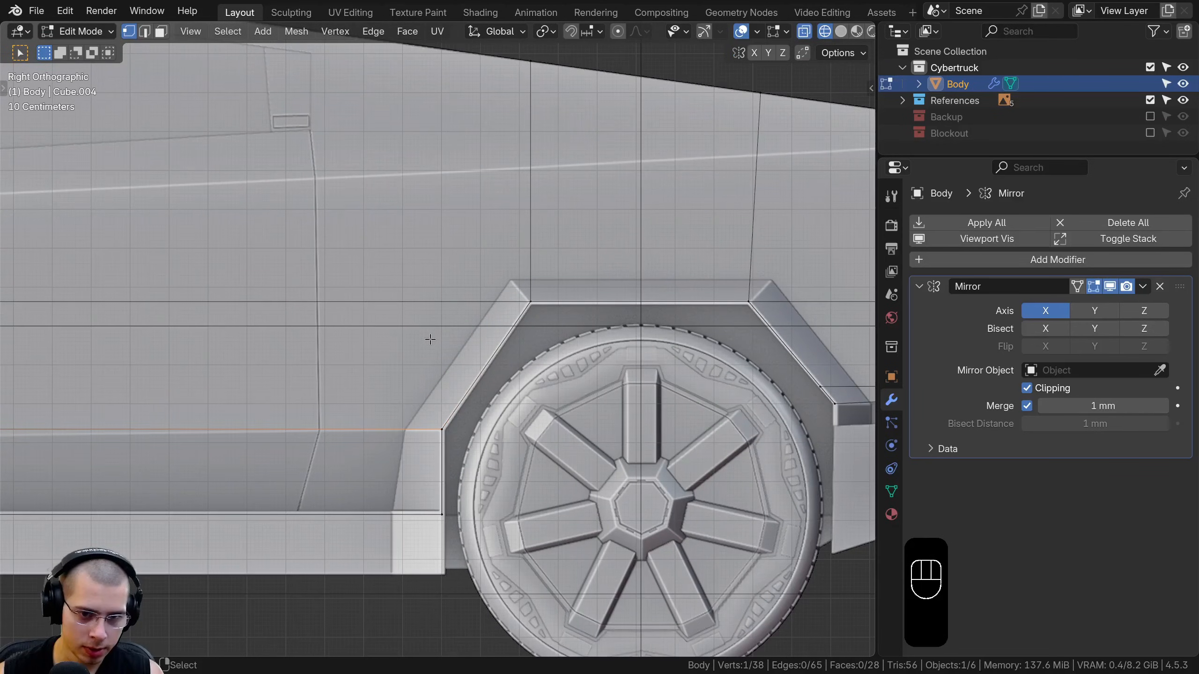
{"action": "key", "text": "k"}
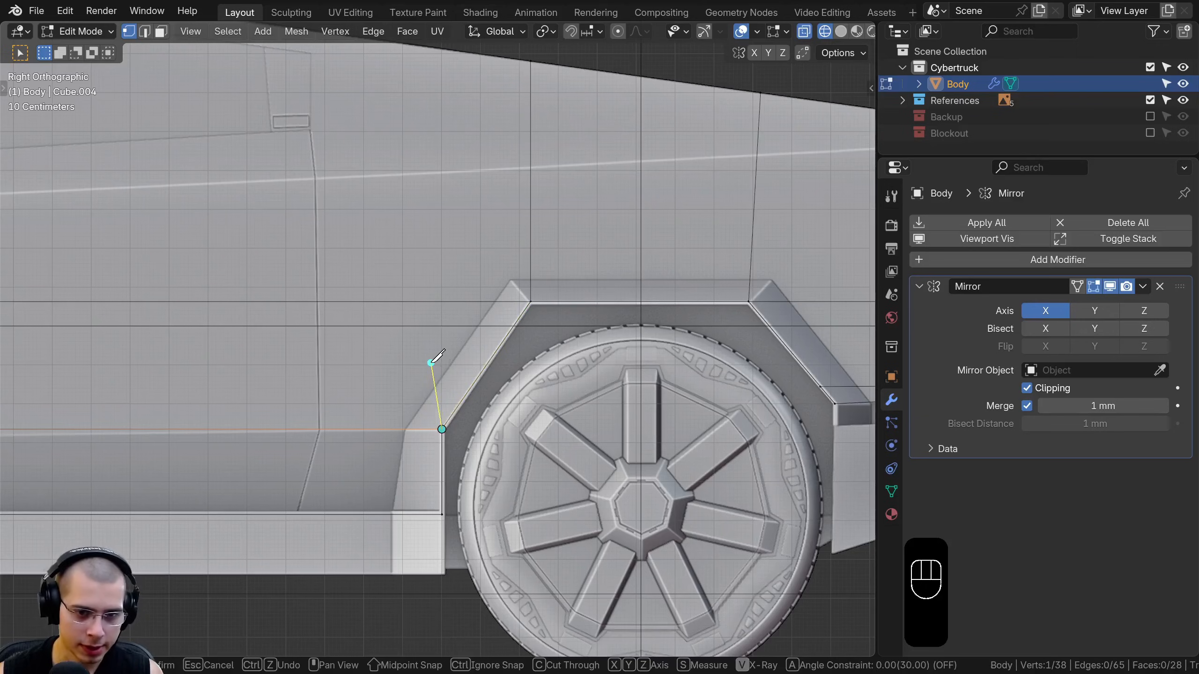
{"action": "scroll", "coordinate": [439, 131], "scroll_direction": "down", "scroll_amount": 1}
{"action": "middle_click_drag", "start_coordinate": [438, 131], "coordinate": [438, 216], "text": "shift"}
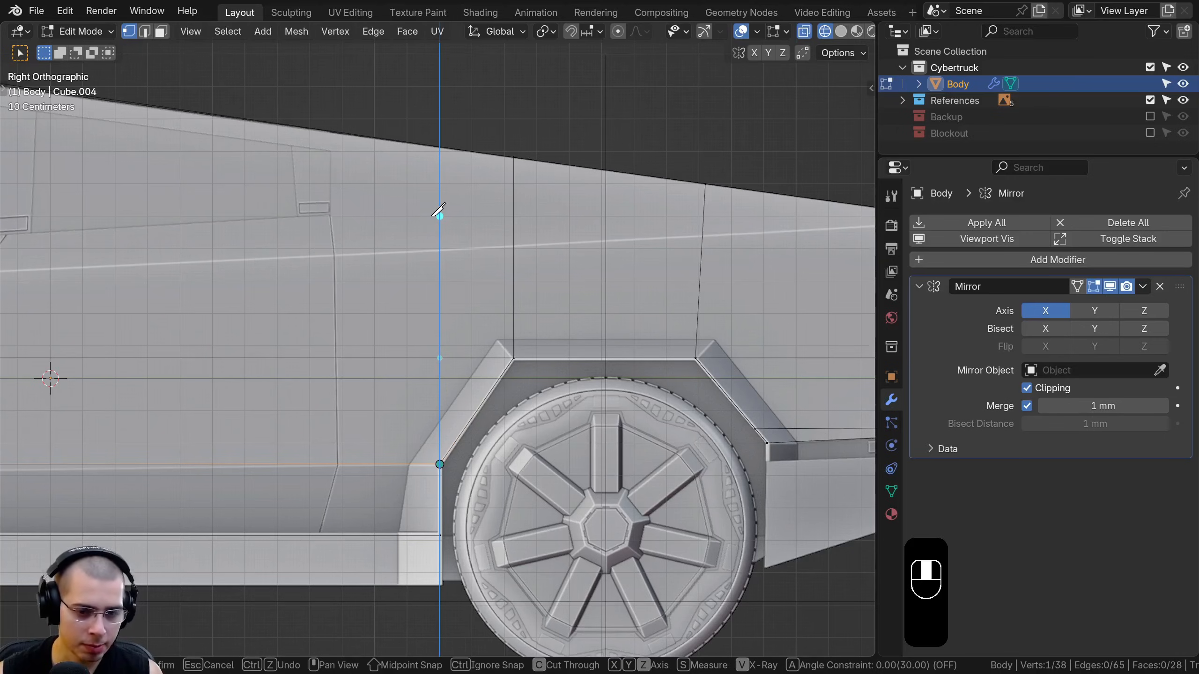
{"action": "double_click", "coordinate": [440, 146]}
- Examine the body mesh in solid shading from perspective and side views
{"action": "mouse_move", "coordinate": [439, 146]}
{"action": "middle_mouse_down"}
{"action": "mouse_move", "coordinate": [490, 231]}
{"action": "mouse_move", "coordinate": [331, 307]}
{"action": "mouse_move", "coordinate": [379, 326]}
{"action": "middle_mouse_up"}
{"action": "key", "text": "z"}
{"action": "middle_click_drag", "start_coordinate": [368, 261], "coordinate": [432, 219]}
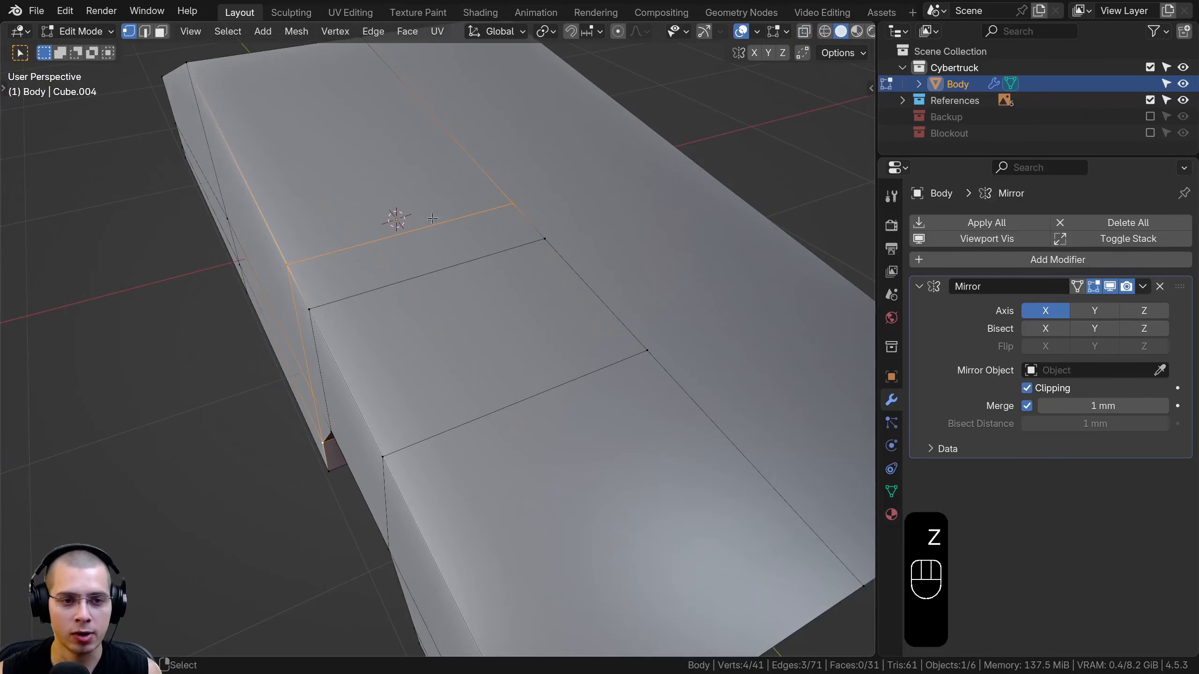
{"action": "middle_click_drag", "start_coordinate": [311, 278], "coordinate": [278, 356]}
{"action": "key", "text": "a"}
{"action": "scroll", "coordinate": [663, 265], "scroll_direction": "down", "scroll_amount": 2}
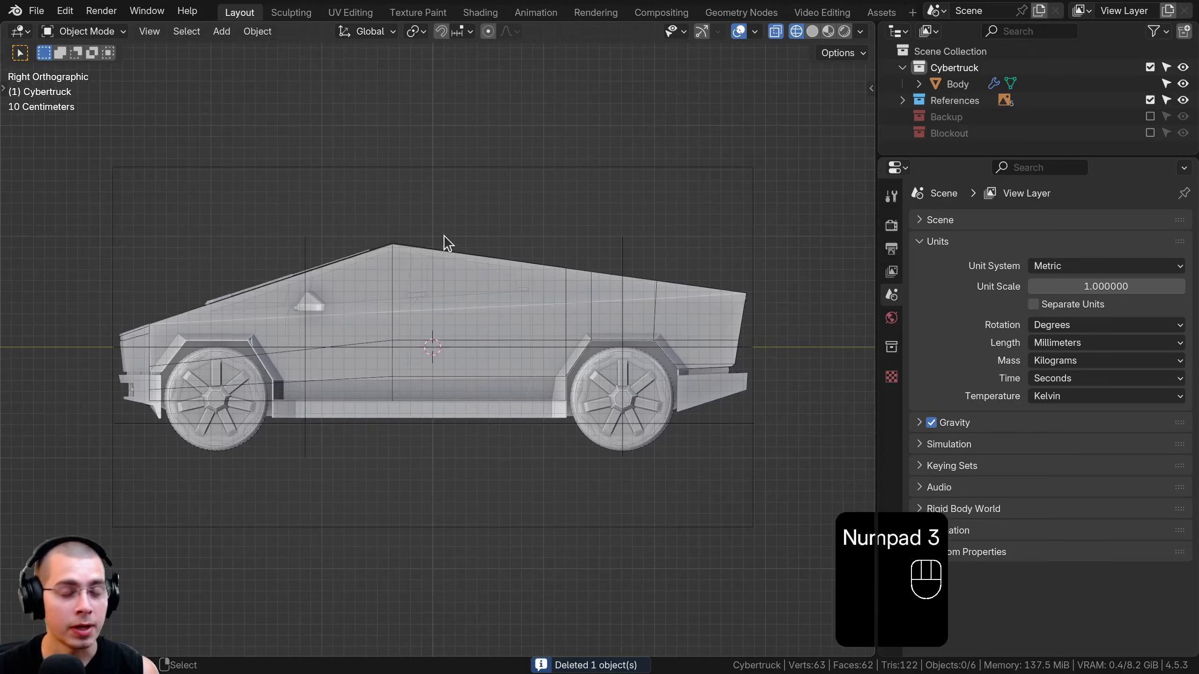
{"action": "scroll", "coordinate": [437, 349], "scroll_direction": "up", "scroll_amount": 2}
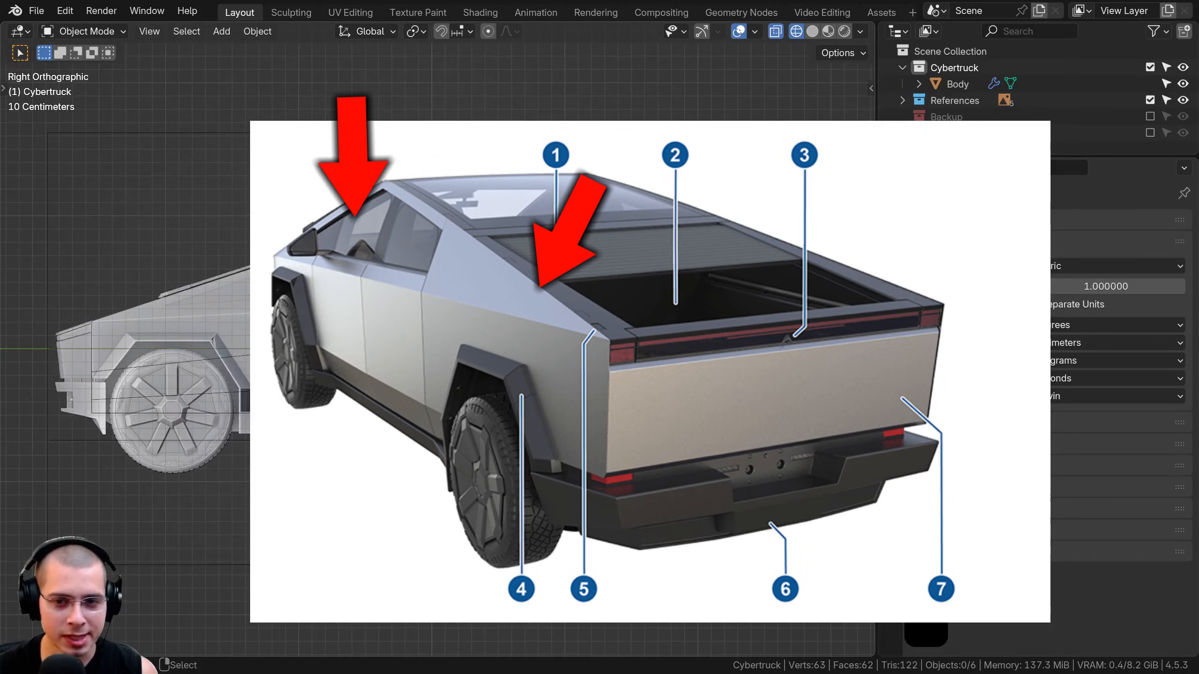
{"action": "mouse_move", "coordinate": [437, 350]}
{"action": "middle_mouse_down"}
{"action": "mouse_move", "coordinate": [477, 340]}
{"action": "mouse_move", "coordinate": [615, 246]}
{"action": "mouse_move", "coordinate": [526, 201]}
{"action": "middle_mouse_up"}
{"action": "key", "text": "shift+z"}
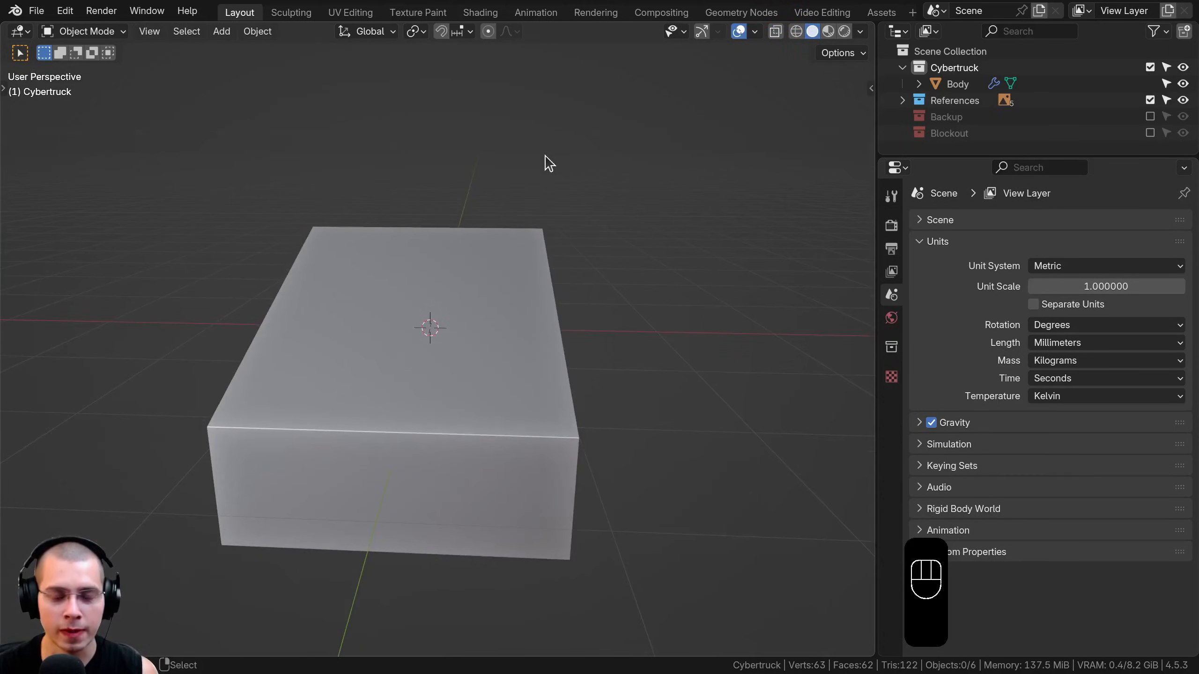
{"action": "scroll", "coordinate": [567, 207], "scroll_direction": "down", "scroll_amount": 6}
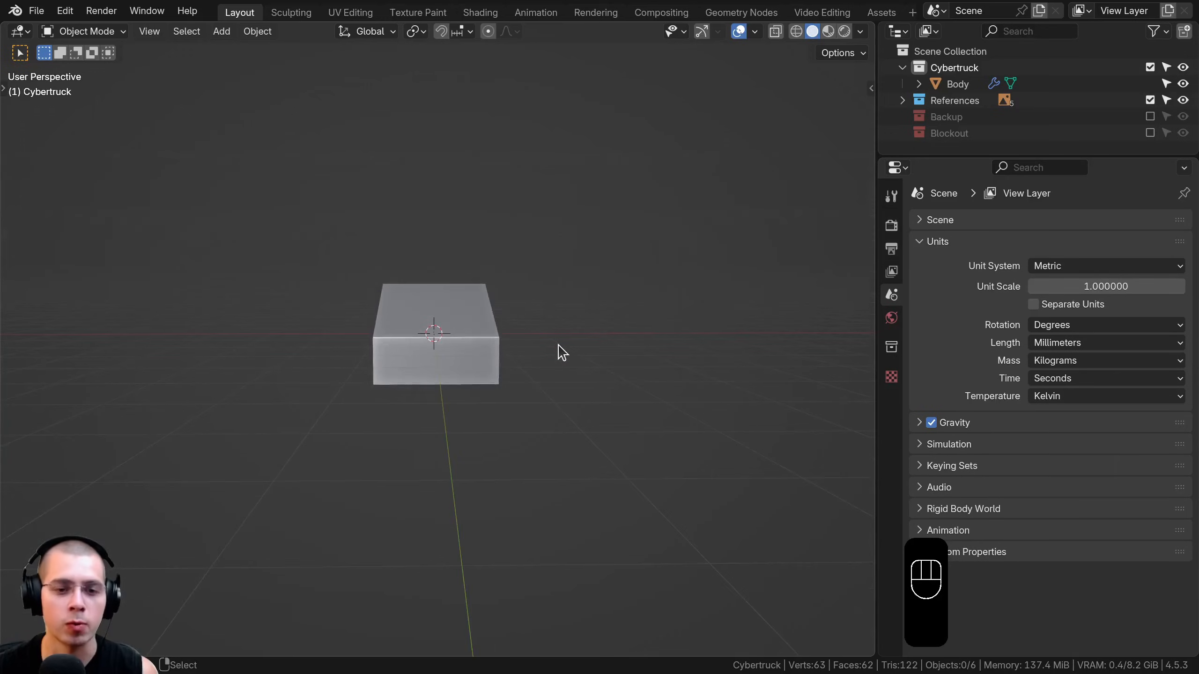
- Add a cube mesh at the 3D cursor and open it for editing in the front view
{"action": "key", "text": "shift+c"}
{"action": "key", "text": "shift+c"}
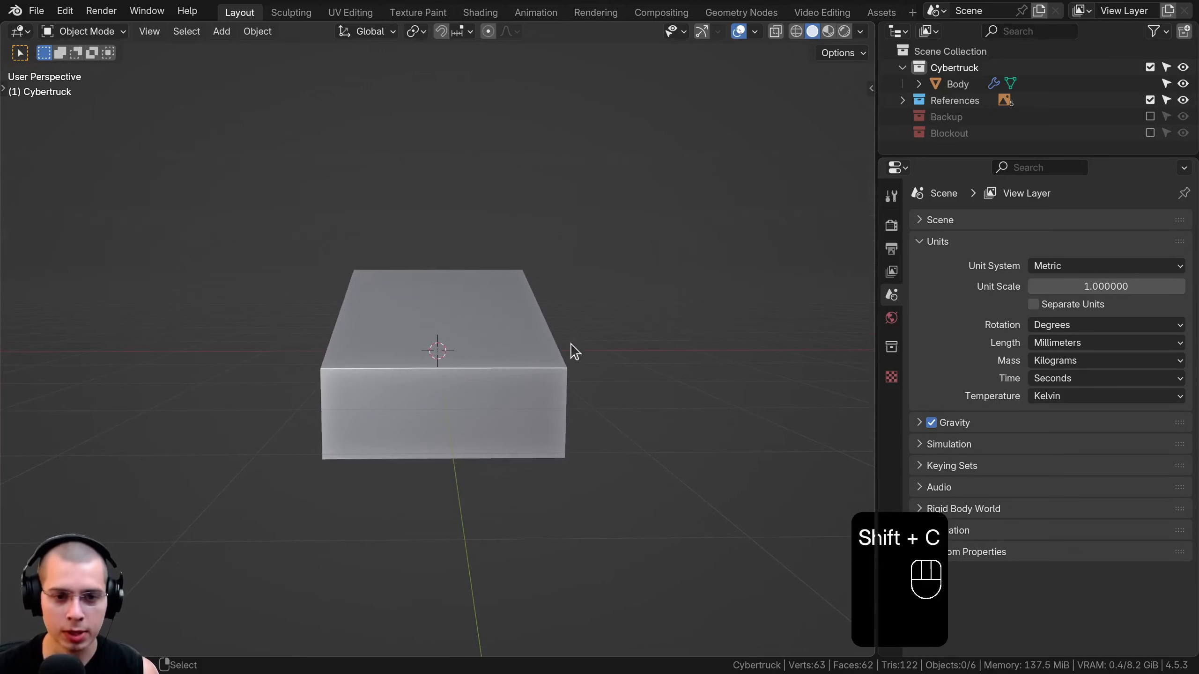
{"action": "key", "text": "shift+a"}
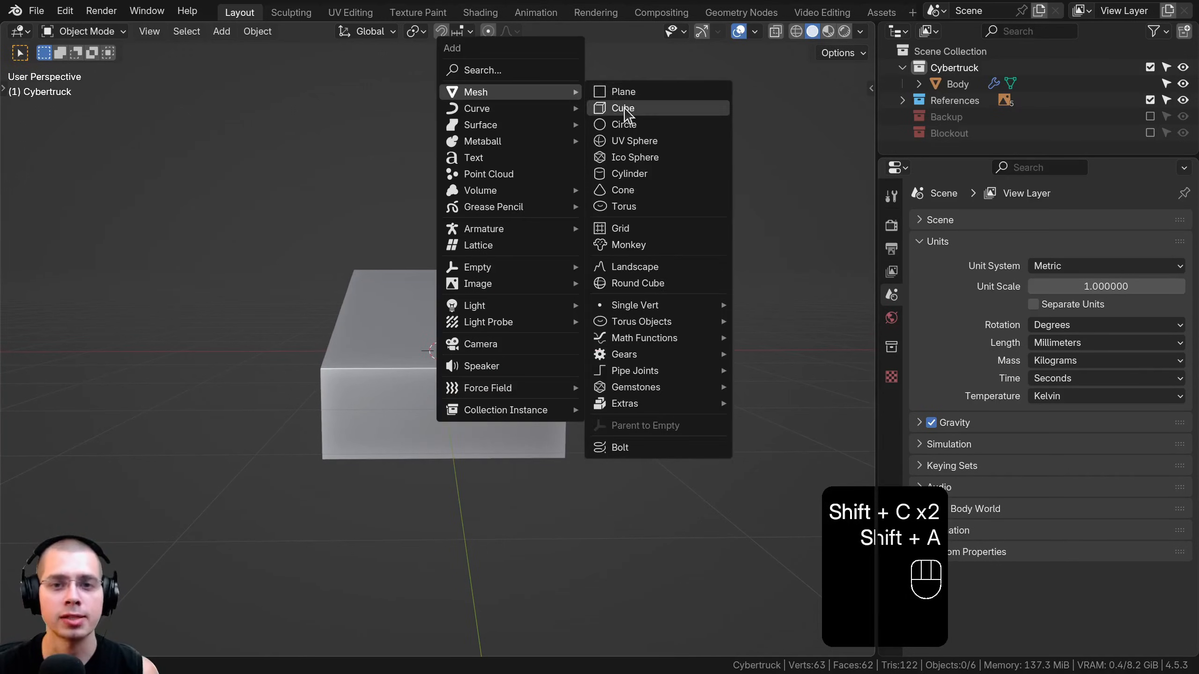
{"action": "left_click", "coordinate": [628, 113]}
{"action": "key", "text": "KP_1"}
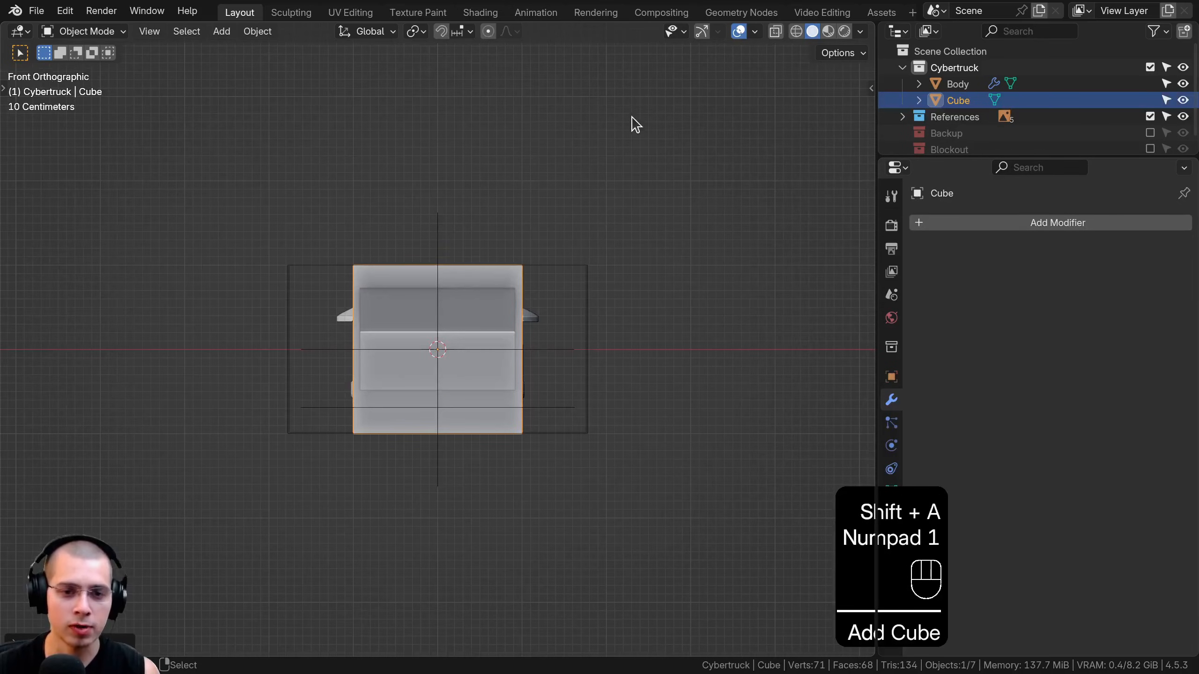
{"action": "key", "text": "Tab"}
{"action": "scroll", "coordinate": [620, 289], "scroll_direction": "up", "scroll_amount": 3}
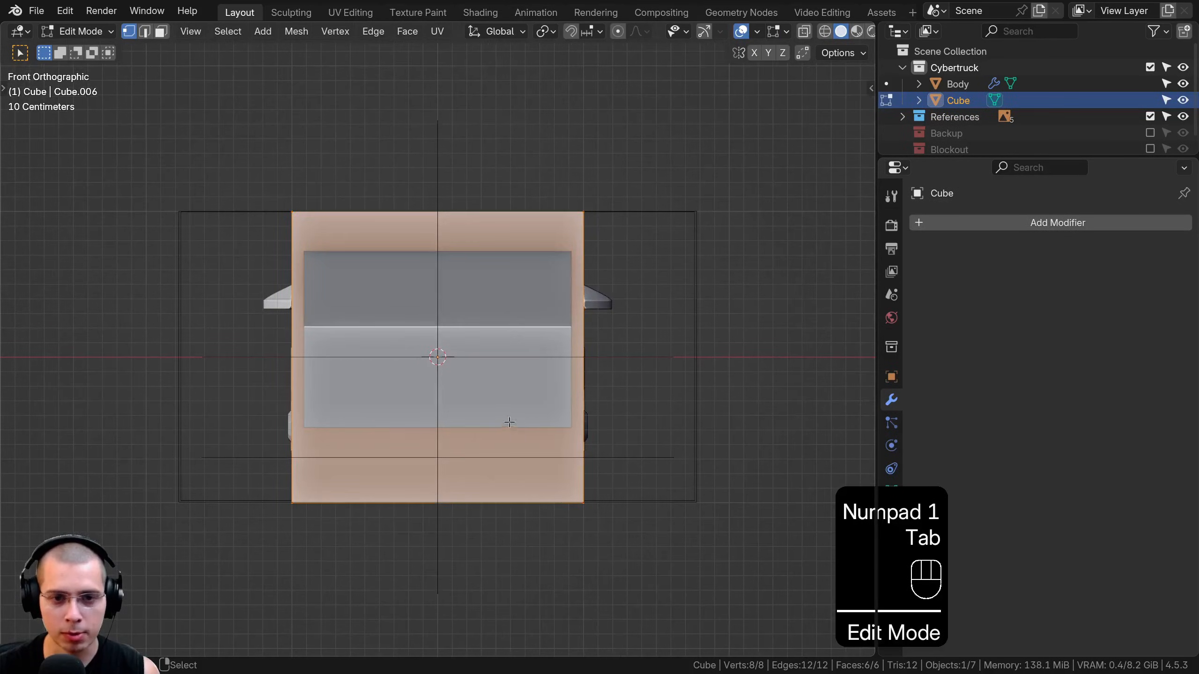
- Scale the cube down, move it beside the cabin's upper corner, and display the scene as wireframe
{"action": "key", "text": "g"}
{"action": "key", "text": "s"}
{"action": "left_click", "coordinate": [706, 239]}
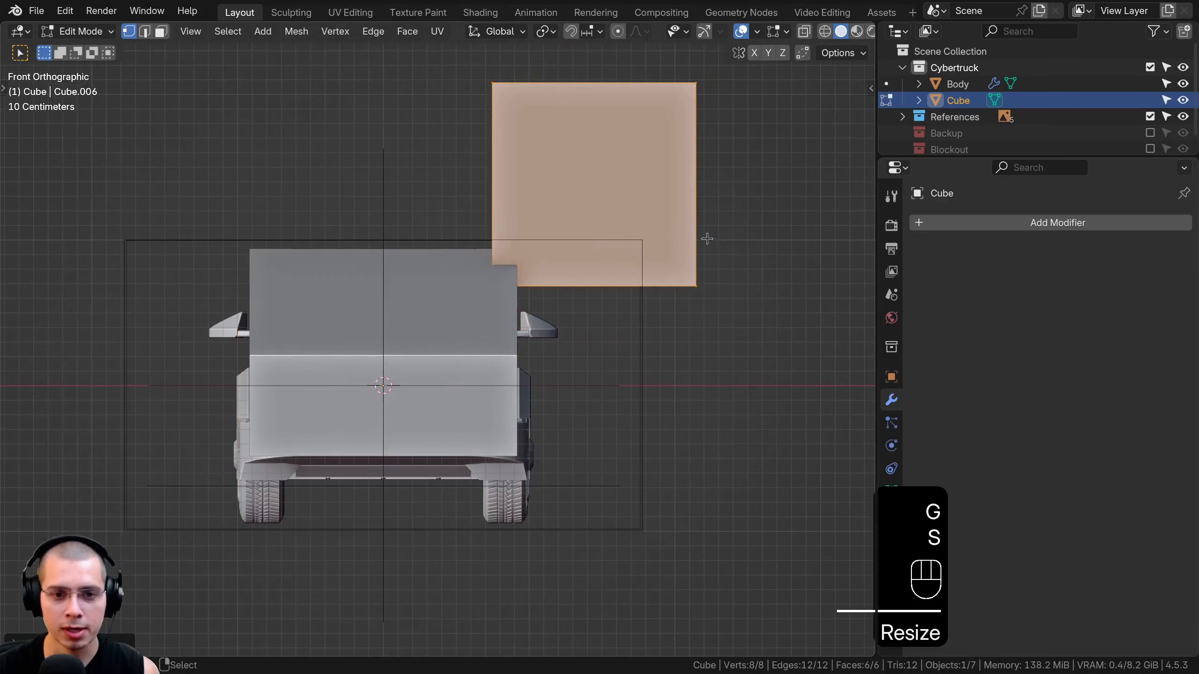
{"action": "key", "text": "z"}
{"action": "left_click", "coordinate": [670, 258]}
- Rotate and move the cube until its lower inner side follows the slanted cabin side in the front reference
{"action": "key", "text": "r"}
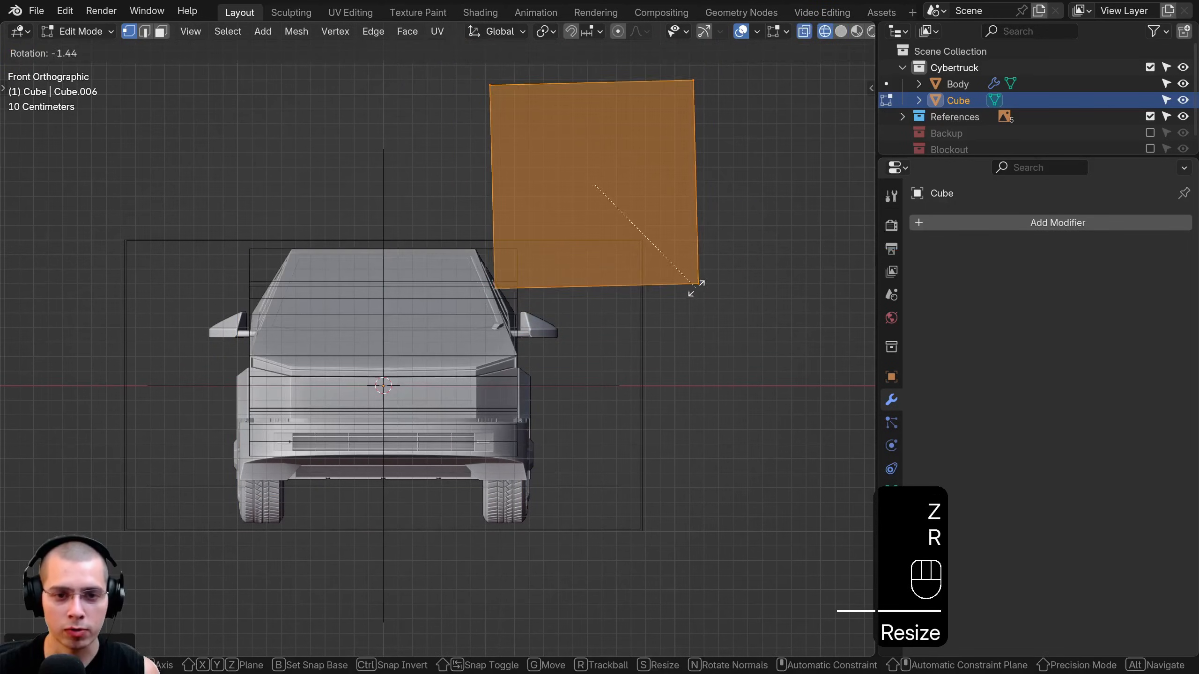
{"action": "left_click", "coordinate": [722, 246]}
{"action": "key", "text": "g"}
{"action": "left_click", "coordinate": [712, 265]}
{"action": "scroll", "coordinate": [712, 265], "scroll_direction": "up", "scroll_amount": 2}
{"action": "key", "text": "r"}
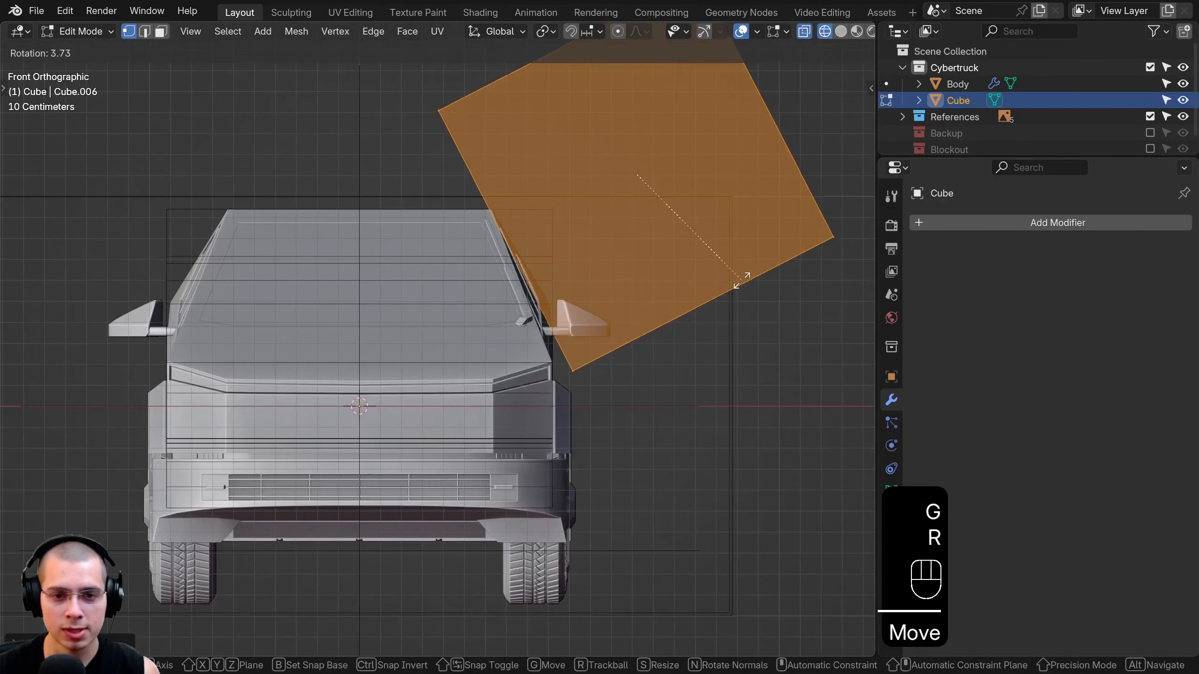
{"action": "left_click", "coordinate": [738, 283]}
{"action": "key", "text": "g"}
{"action": "key", "text": "r"}
{"action": "key", "text": "g"}
{"action": "key", "text": "r"}
{"action": "left_click", "coordinate": [748, 326]}
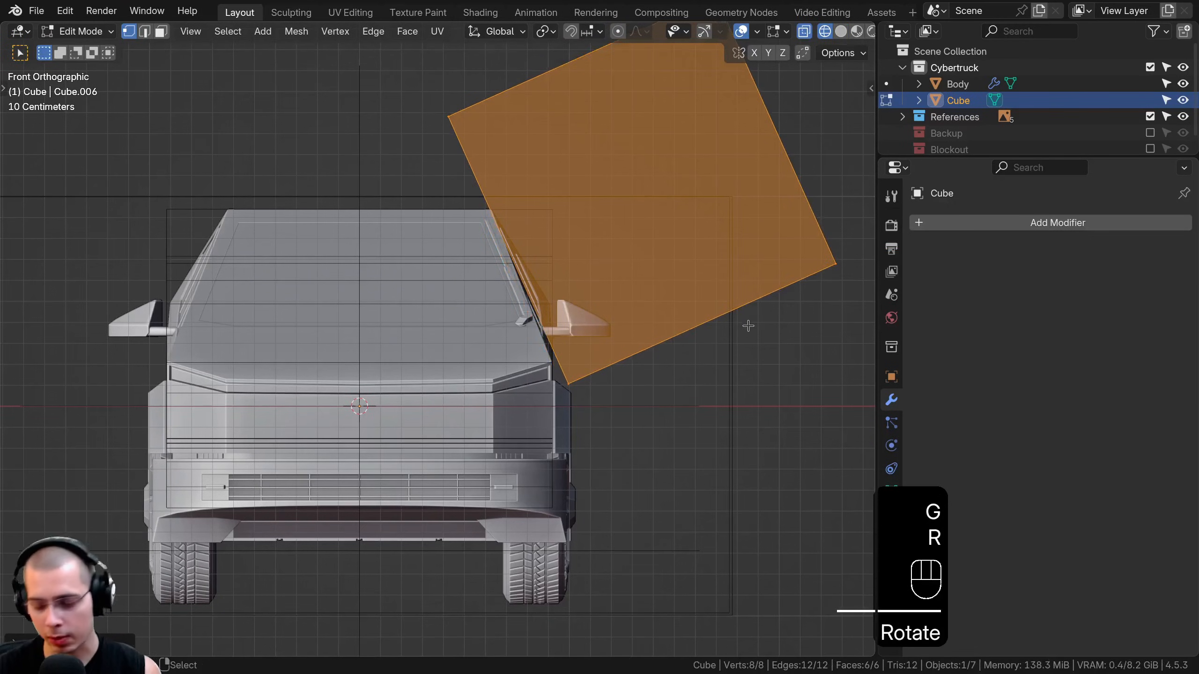
- Stretch the cube along Y by about 4.08 in the top view to span the truck's length
{"action": "key", "text": "KP_7"}
{"action": "scroll", "coordinate": [532, 271], "scroll_direction": "down", "scroll_amount": 4}
{"action": "key", "text": "s"}
{"action": "key", "text": "y"}
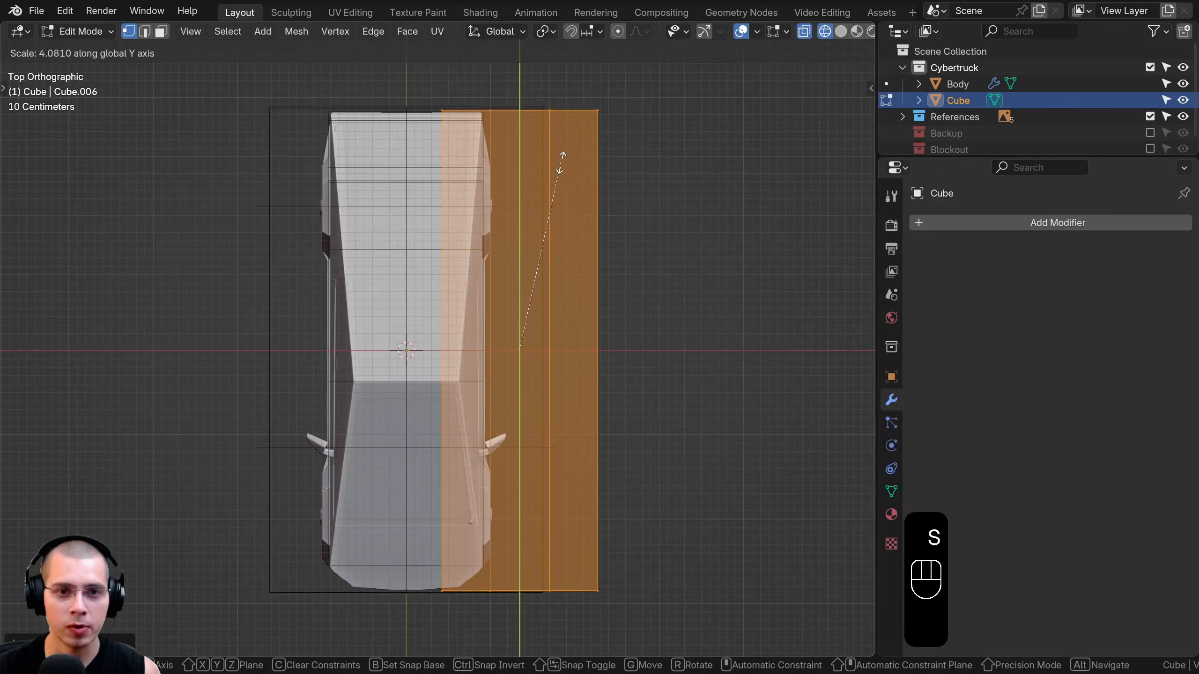
{"action": "left_click", "coordinate": [561, 161]}
- Move the cube's rear end vertices along Y to the truck's rear edge
{"action": "left_click_drag", "start_coordinate": [377, 48], "coordinate": [706, 131]}
{"action": "key", "text": "g"}
{"action": "key", "text": "y"}
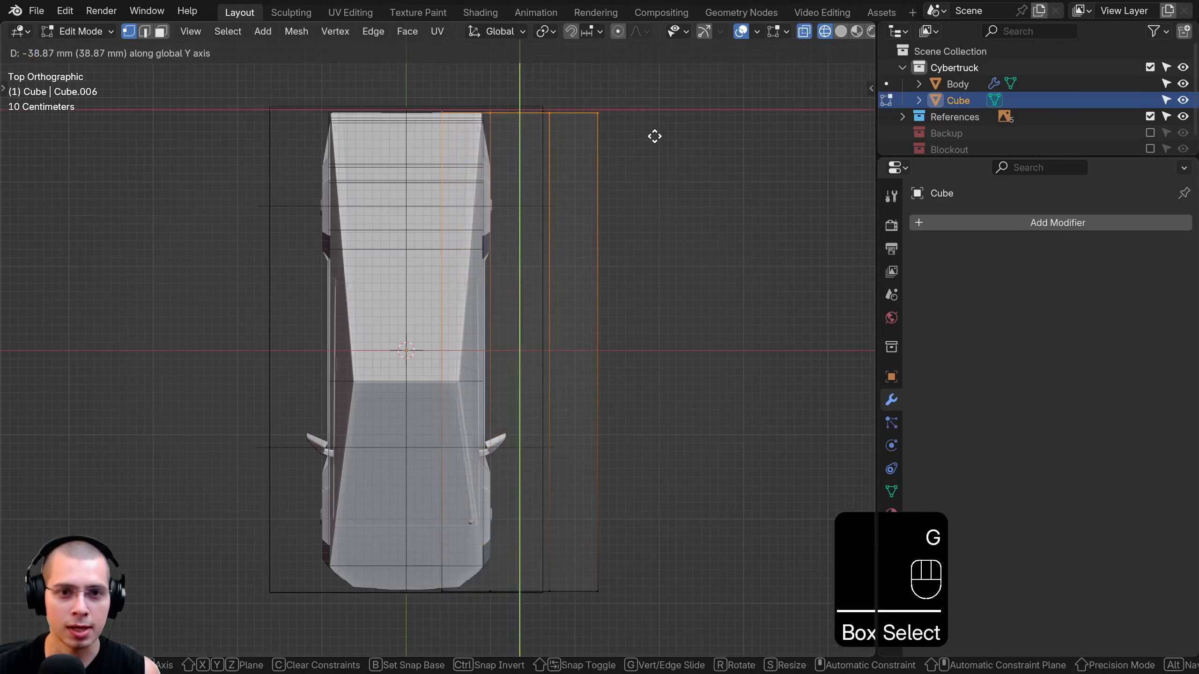
{"action": "left_click", "coordinate": [655, 131]}
- Move the cube's front end vertices about 280 mm along Y to the body's front side corner
{"action": "scroll", "coordinate": [655, 130], "scroll_direction": "up", "scroll_amount": 1}
{"action": "middle_click_drag", "start_coordinate": [330, 378], "coordinate": [274, 286], "text": "shift"}
{"action": "left_click_drag", "start_coordinate": [282, 287], "coordinate": [1049, 520]}
{"action": "middle_click_drag", "start_coordinate": [640, 483], "coordinate": [592, 391], "text": "shift"}
{"action": "scroll", "coordinate": [593, 391], "scroll_direction": "up", "scroll_amount": 5}
{"action": "key", "text": "g"}
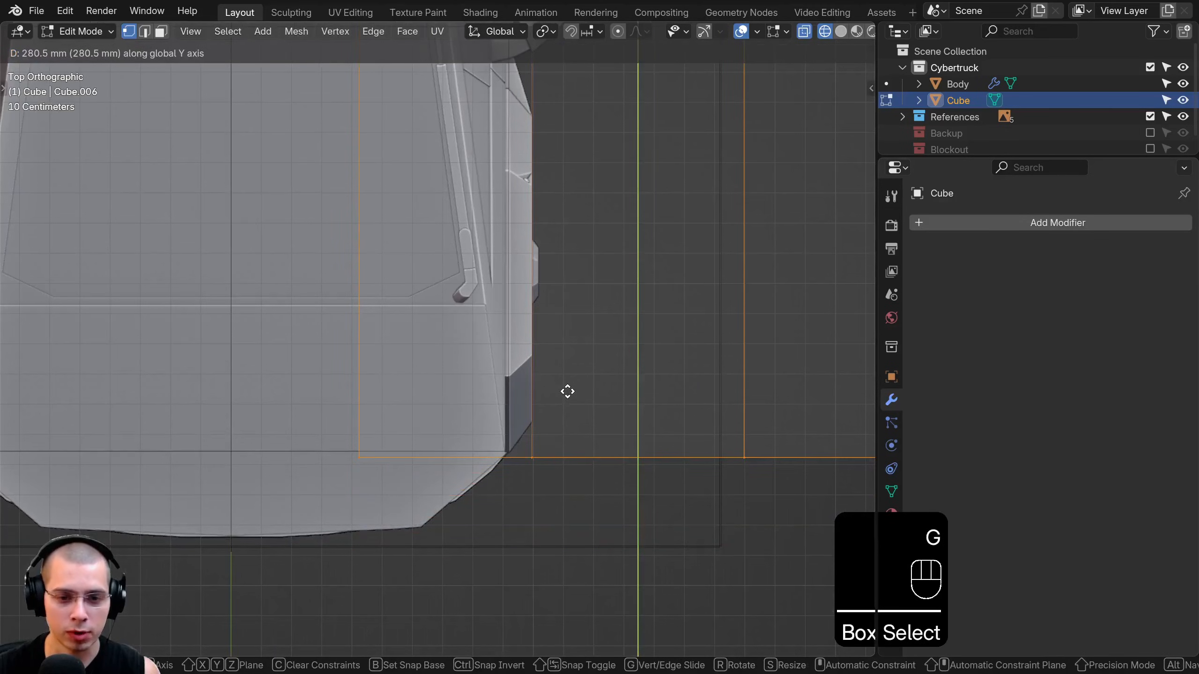
{"action": "left_click", "coordinate": [504, 438]}
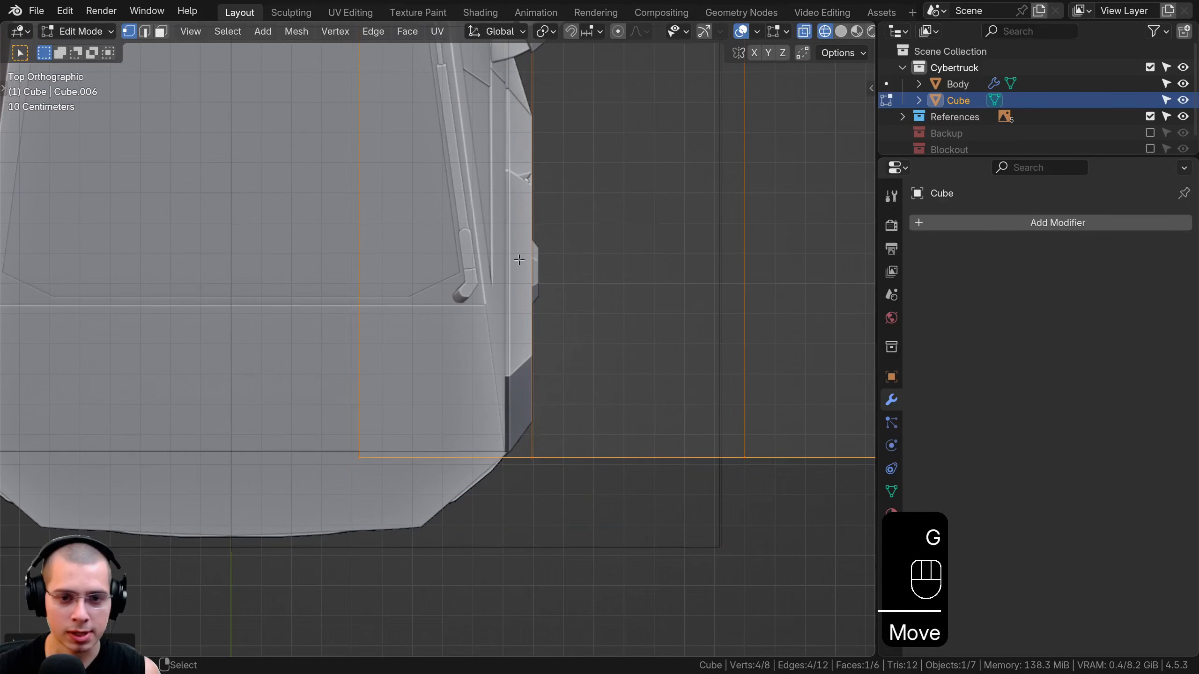
- Switch to face selection and solid shading, and select the cube's front end face
{"action": "scroll", "coordinate": [486, 336], "scroll_direction": "down", "scroll_amount": 5}
{"action": "middle_click_drag", "start_coordinate": [473, 358], "coordinate": [471, 368], "text": "shift"}
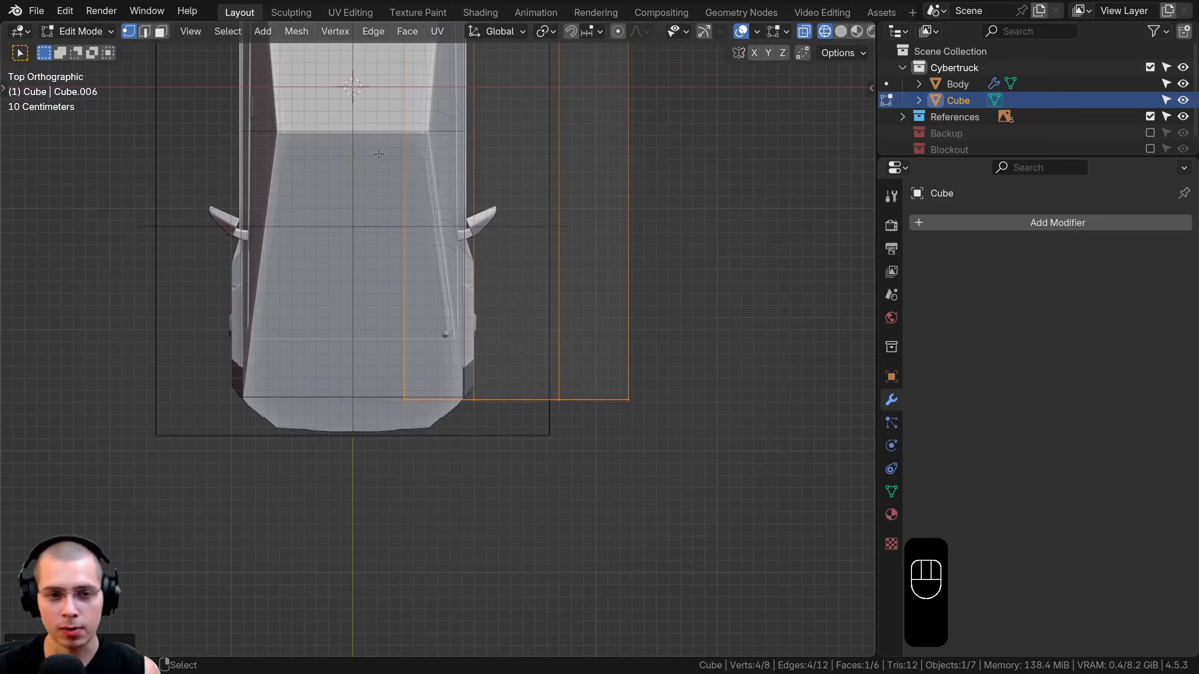
{"action": "left_click", "coordinate": [162, 32]}
{"action": "middle_click_drag", "start_coordinate": [331, 236], "coordinate": [407, 281]}
{"action": "left_click", "coordinate": [491, 258]}
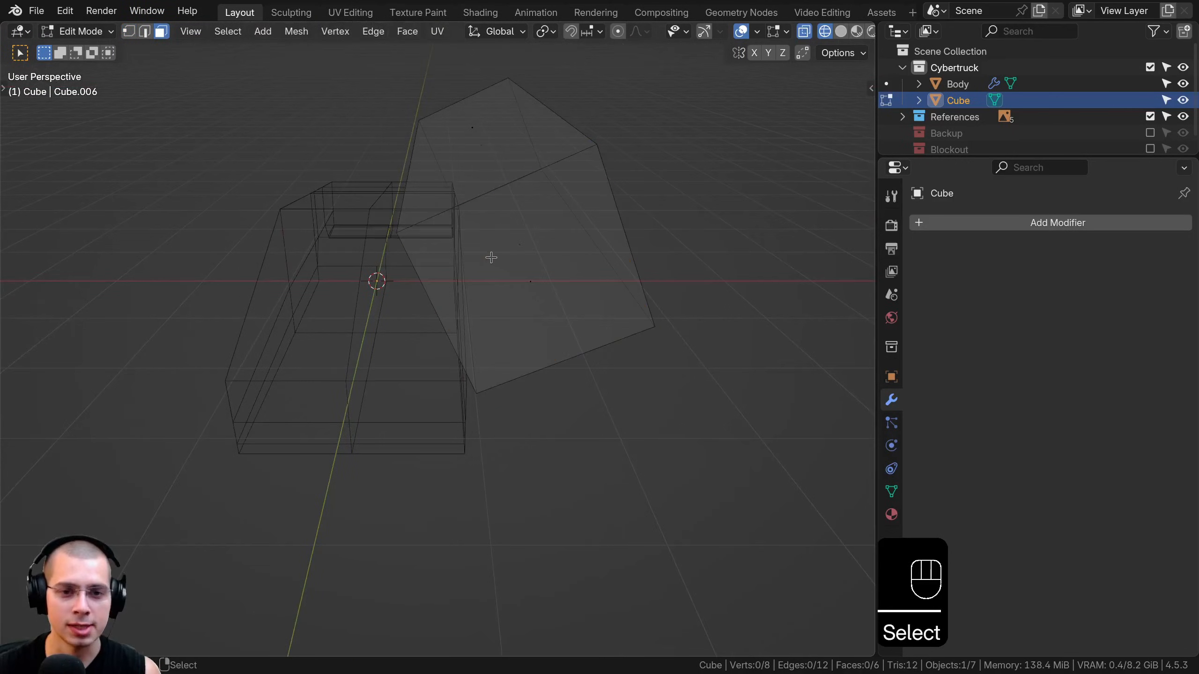
{"action": "left_click", "coordinate": [526, 267]}
{"action": "key", "text": "z"}
{"action": "left_click", "coordinate": [659, 273]}
{"action": "scroll", "coordinate": [659, 272], "scroll_direction": "up", "scroll_amount": 3}
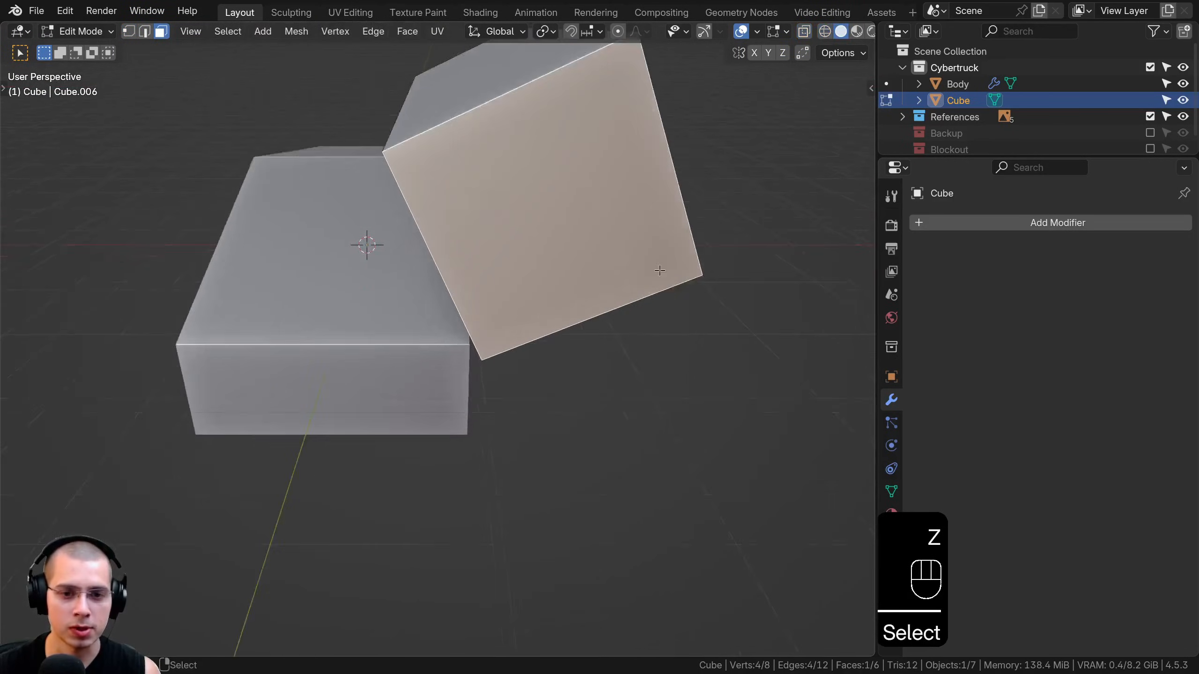
- Move the cube's front end face about -31 mm along X so it meets the body's front side corner
{"action": "key", "text": "g"}
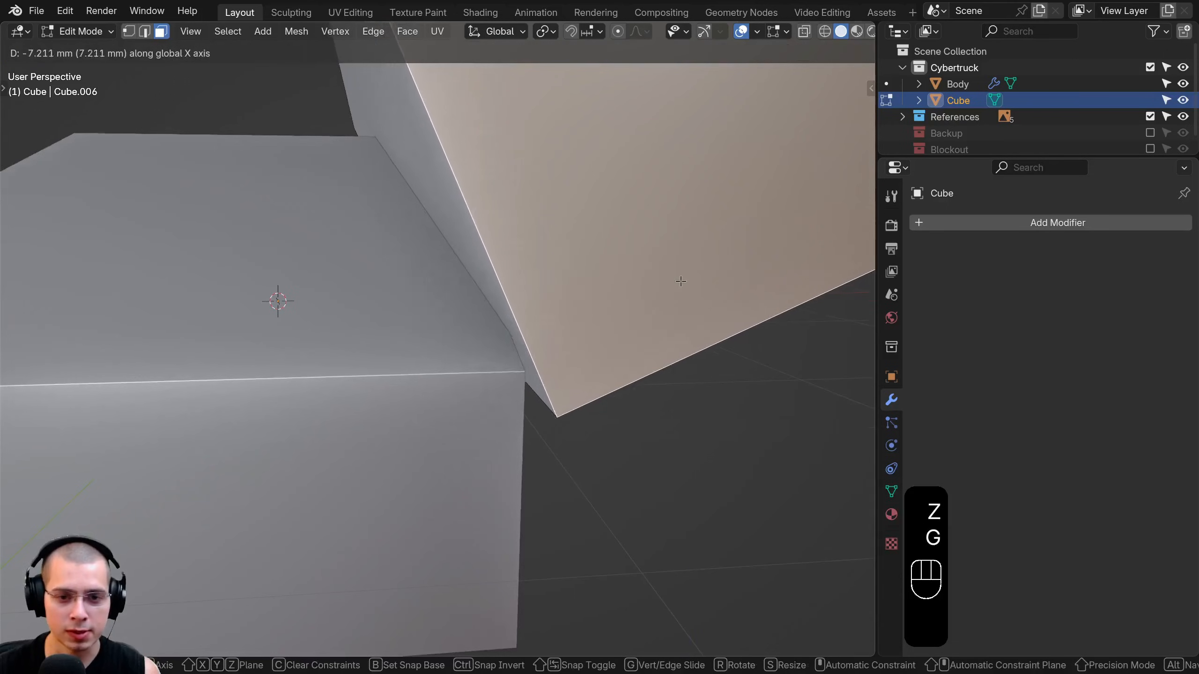
{"action": "scroll", "coordinate": [701, 281], "scroll_direction": "down", "scroll_amount": 3}
{"action": "left_click", "coordinate": [704, 284]}
{"action": "scroll", "coordinate": [720, 289], "scroll_direction": "up", "scroll_amount": 5}
{"action": "key", "text": "g"}
{"action": "key", "text": "x"}
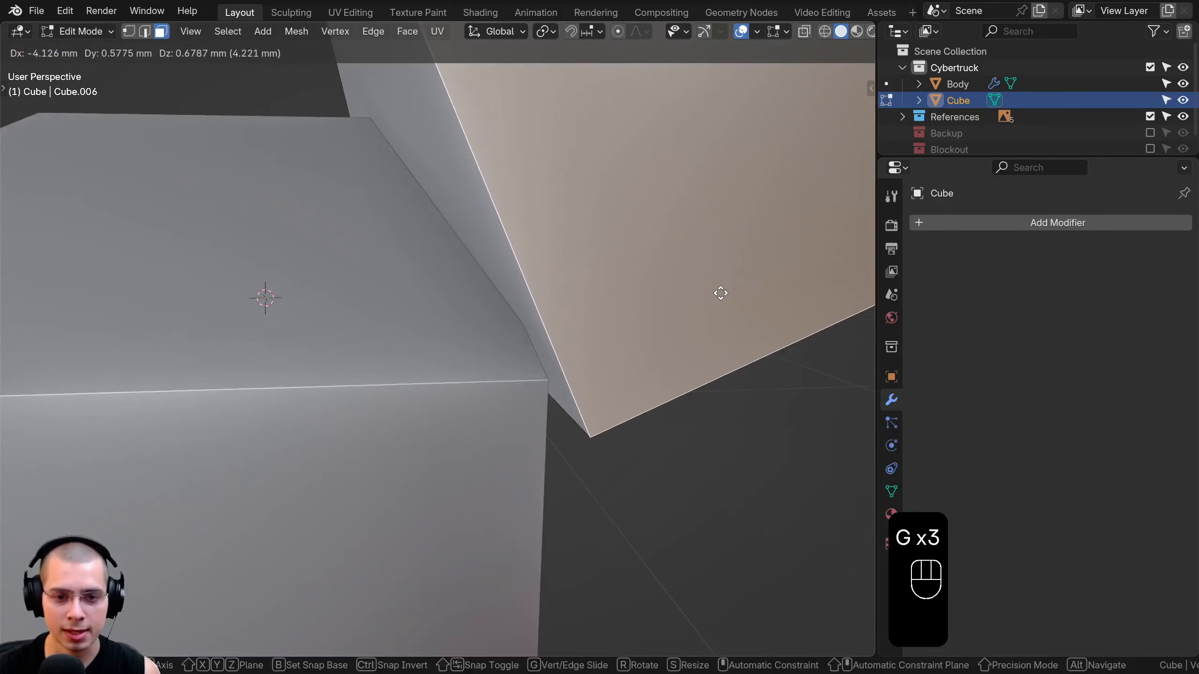
{"action": "key", "text": "shift"}
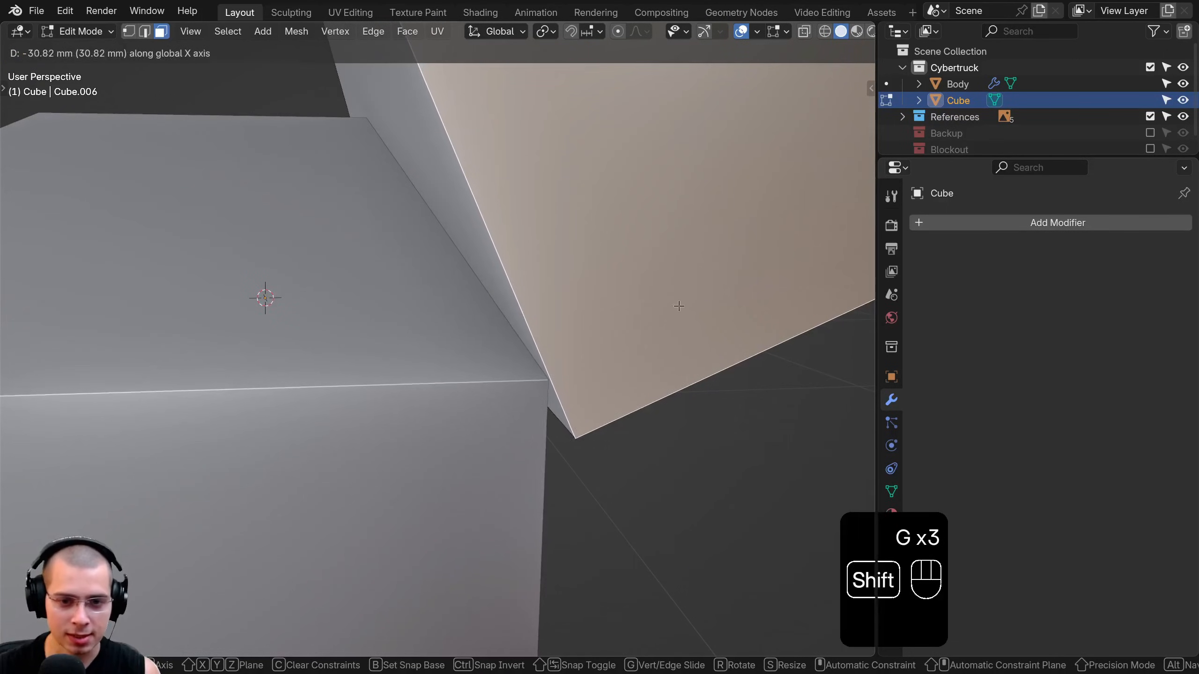
{"action": "left_click", "coordinate": [679, 306]}
{"action": "scroll", "coordinate": [582, 391], "scroll_direction": "up", "scroll_amount": 1}
{"action": "scroll", "coordinate": [609, 374], "scroll_direction": "down", "scroll_amount": 6}
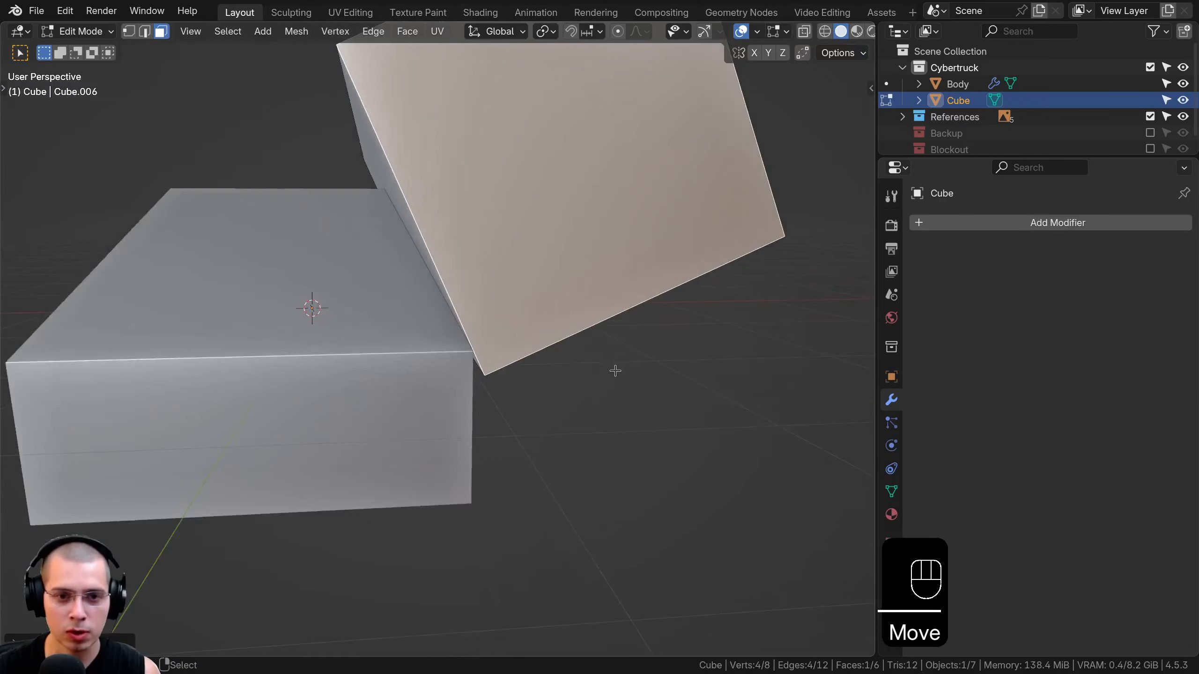
- Select the cube's rear end face and adjust it along X to meet the body's rear side corner
{"action": "middle_click_drag", "start_coordinate": [604, 373], "coordinate": [406, 330]}
{"action": "middle_click_drag", "start_coordinate": [515, 369], "coordinate": [378, 364], "text": "shift"}
{"action": "middle_click_drag", "start_coordinate": [472, 352], "coordinate": [543, 383]}
{"action": "left_click", "coordinate": [543, 383]}
{"action": "middle_click_drag", "start_coordinate": [465, 294], "coordinate": [476, 310], "text": "shift"}
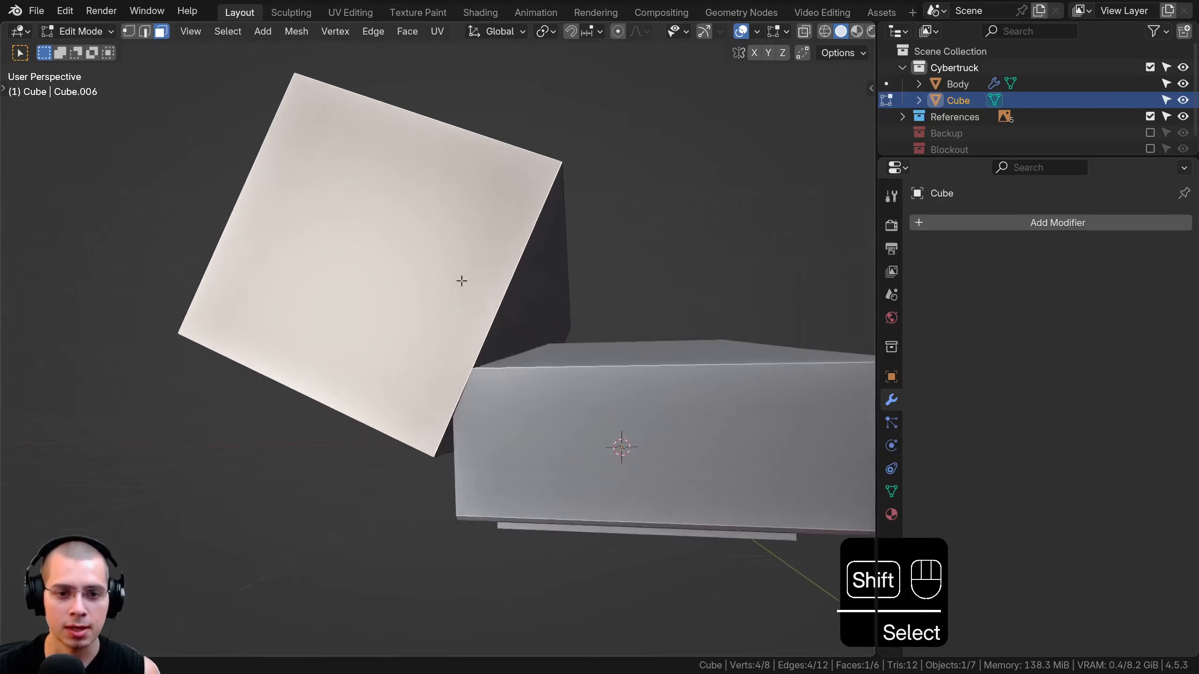
{"action": "scroll", "coordinate": [476, 309], "scroll_direction": "up", "scroll_amount": 3}
{"action": "key", "text": "g"}
{"action": "key", "text": "x"}
{"action": "left_click", "coordinate": [560, 348]}
{"action": "scroll", "coordinate": [560, 348], "scroll_direction": "down", "scroll_amount": 2}
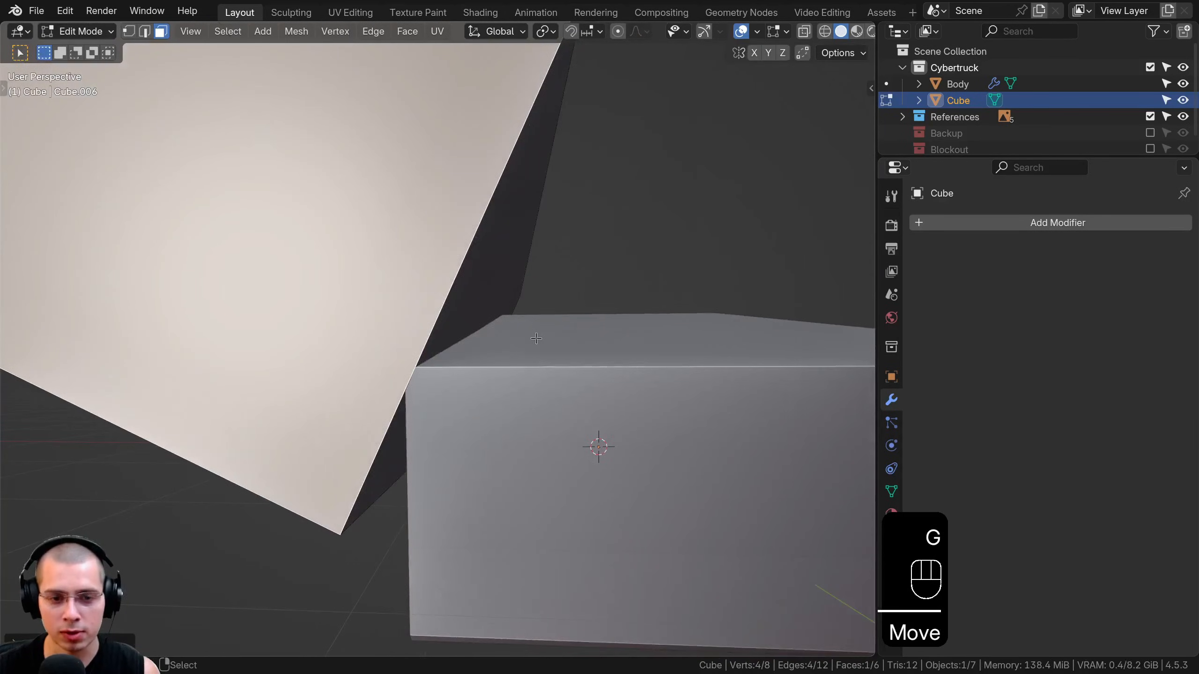
{"action": "key", "text": "g"}
{"action": "key", "text": "x"}
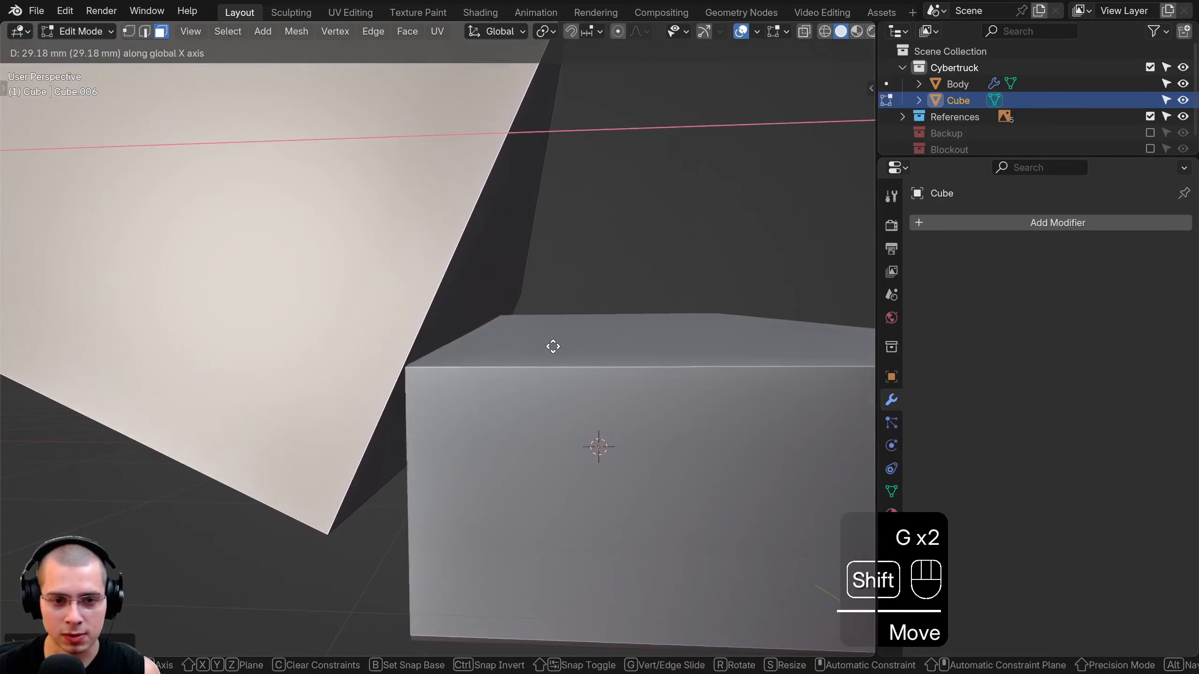
{"action": "left_click", "coordinate": [557, 347]}
- Examine the whole cube's alignment with the reference truck in front and right wireframe views
{"action": "middle_click_drag", "start_coordinate": [557, 347], "coordinate": [338, 260]}
{"action": "key", "text": "KP_1"}
{"action": "key", "text": "z"}
{"action": "scroll", "coordinate": [280, 370], "scroll_direction": "up", "scroll_amount": 3}
{"action": "key", "text": "a"}
{"action": "key", "text": "a"}
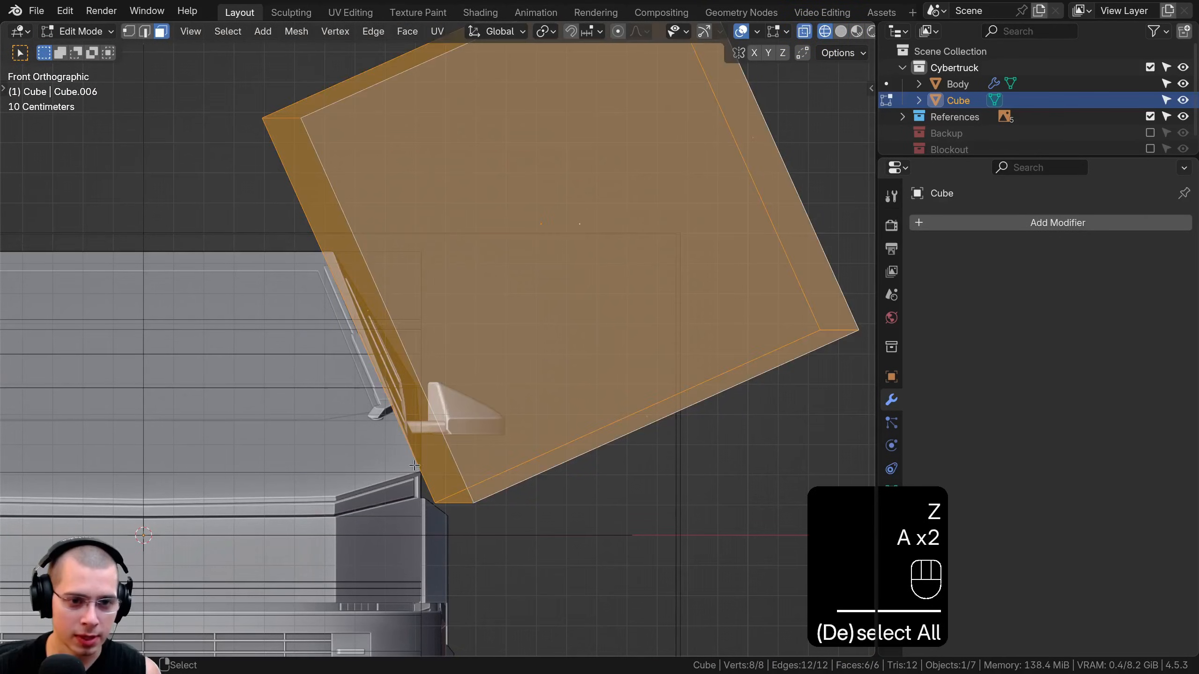
{"action": "key", "text": "KP_3"}
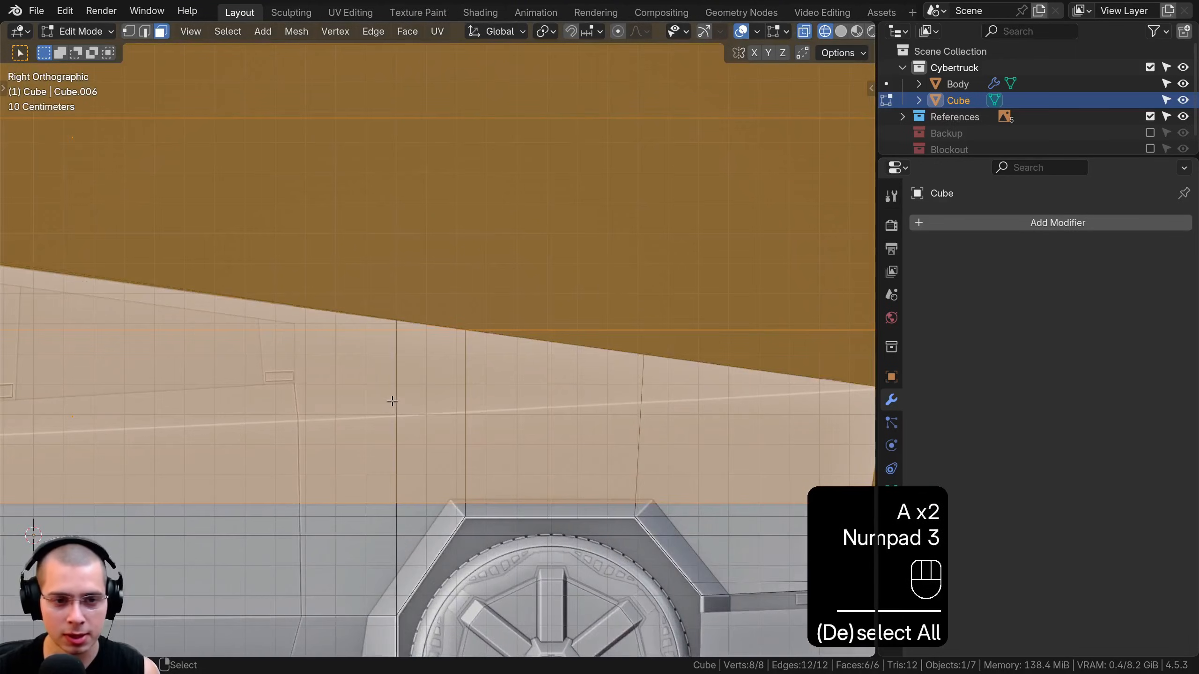
{"action": "scroll", "coordinate": [435, 348], "scroll_direction": "down", "scroll_amount": 5}
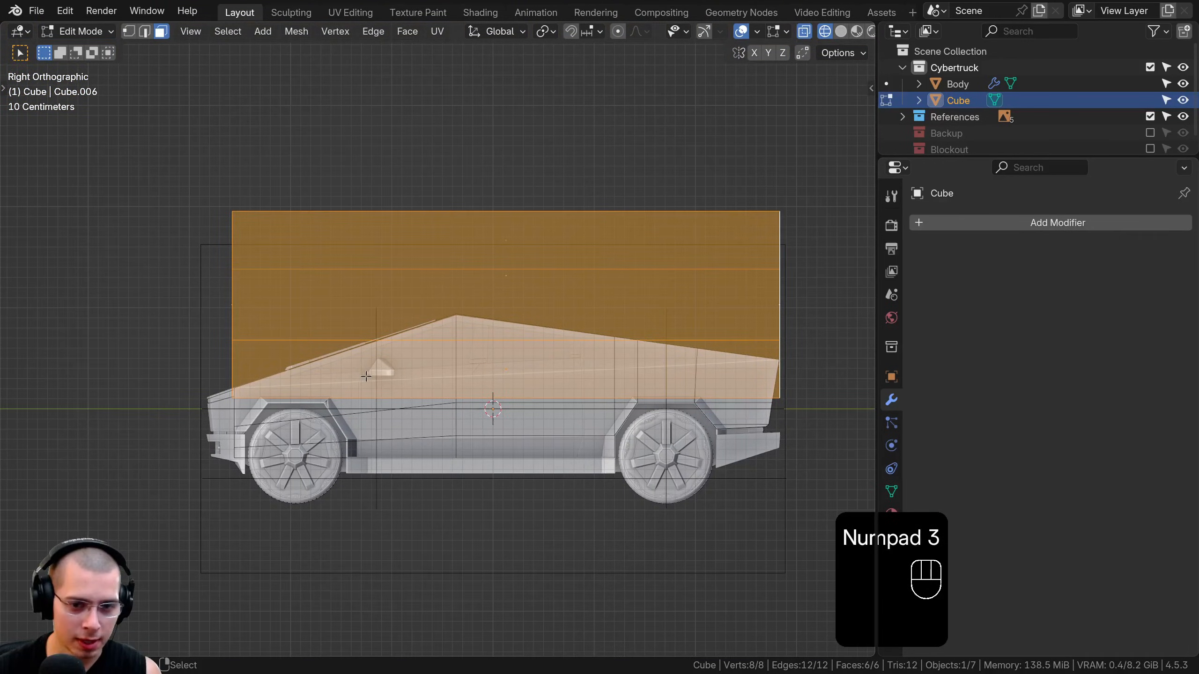
{"action": "key", "text": "z"}
{"action": "middle_click_drag", "start_coordinate": [576, 381], "coordinate": [610, 367]}
- Return to Object Mode and add a Boolean Difference modifier to the body with the cube as its object
{"action": "key", "text": "Tab"}
{"action": "scroll", "coordinate": [461, 327], "scroll_direction": "down", "scroll_amount": 3}
{"action": "scroll", "coordinate": [543, 339], "scroll_direction": "down", "scroll_amount": 2}
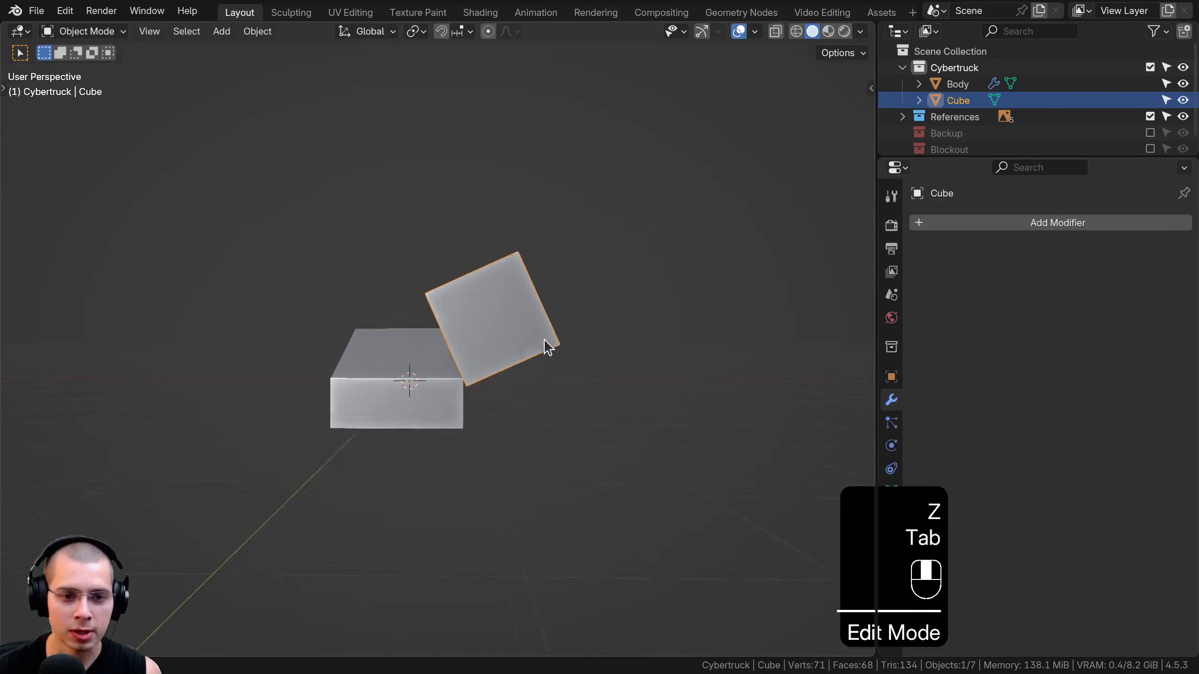
{"action": "middle_click_drag", "start_coordinate": [543, 339], "coordinate": [460, 396]}
{"action": "scroll", "coordinate": [410, 313], "scroll_direction": "up", "scroll_amount": 2}
{"action": "left_click", "coordinate": [423, 276]}
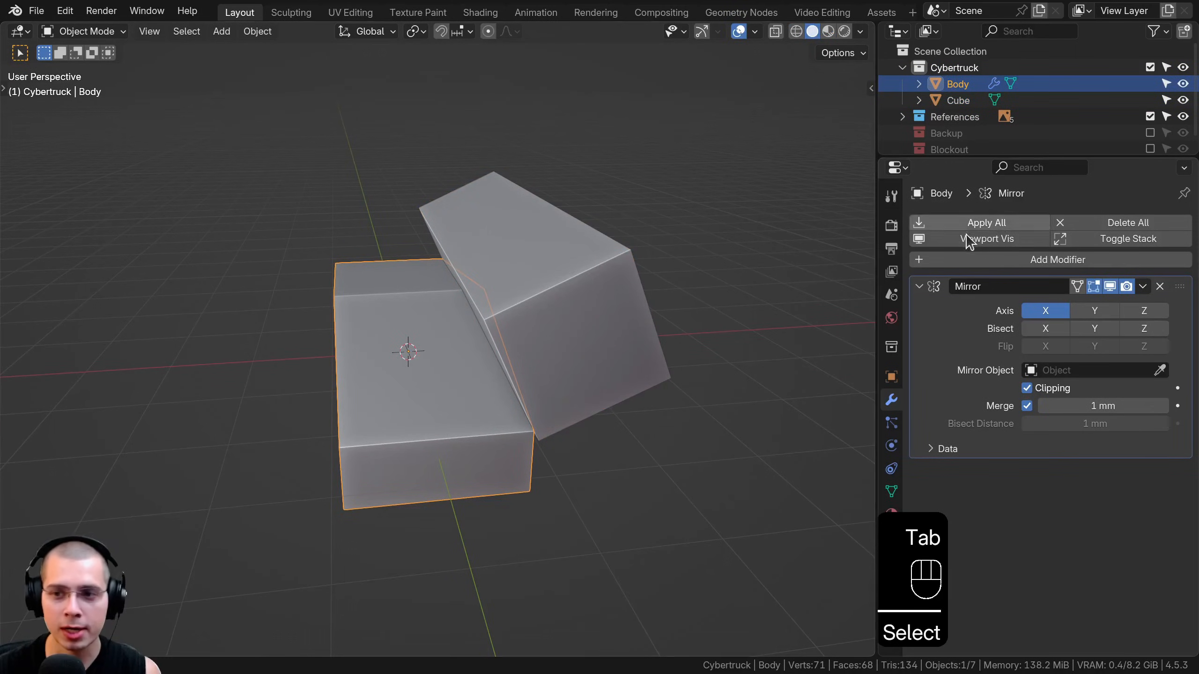
{"action": "left_click", "coordinate": [972, 260]}
{"action": "type", "text": "bo"}
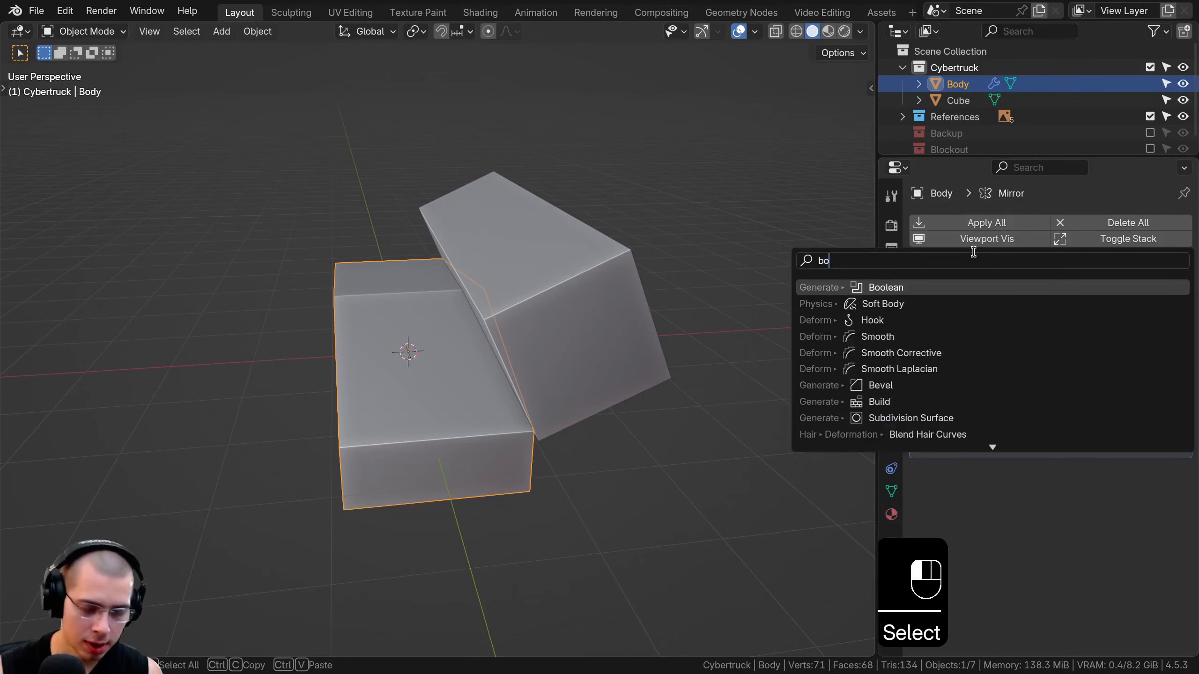
{"action": "type", "text": "o"}
{"action": "key", "text": "Return"}
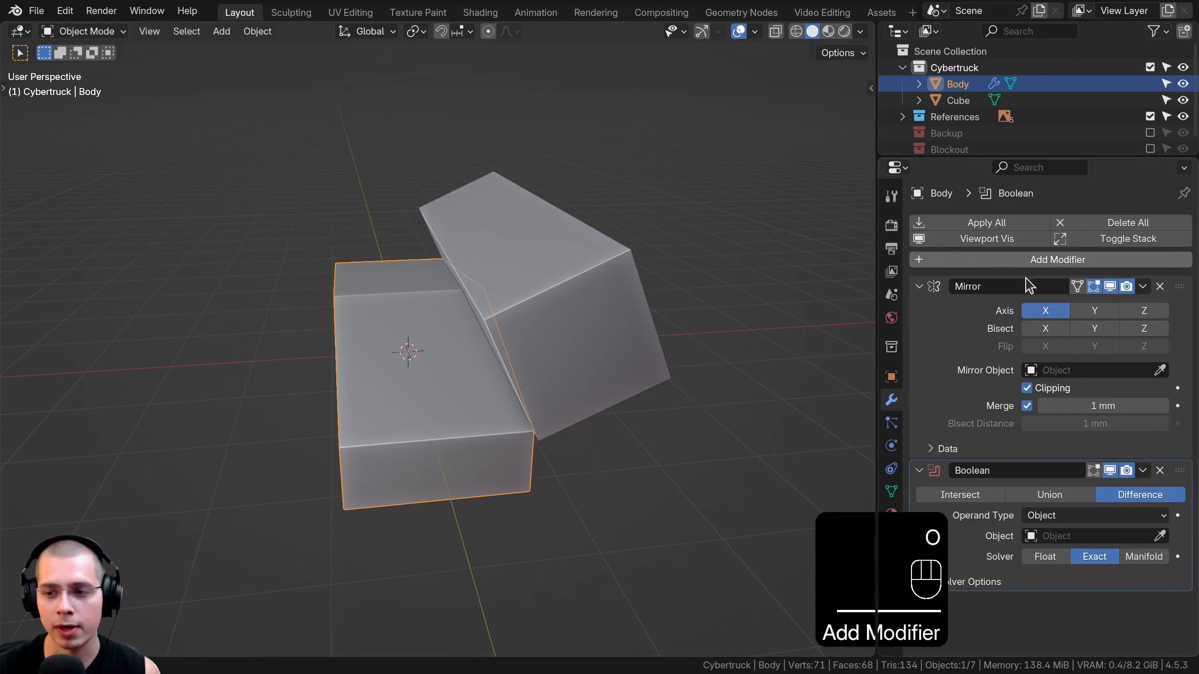
{"action": "left_click", "coordinate": [1160, 536]}
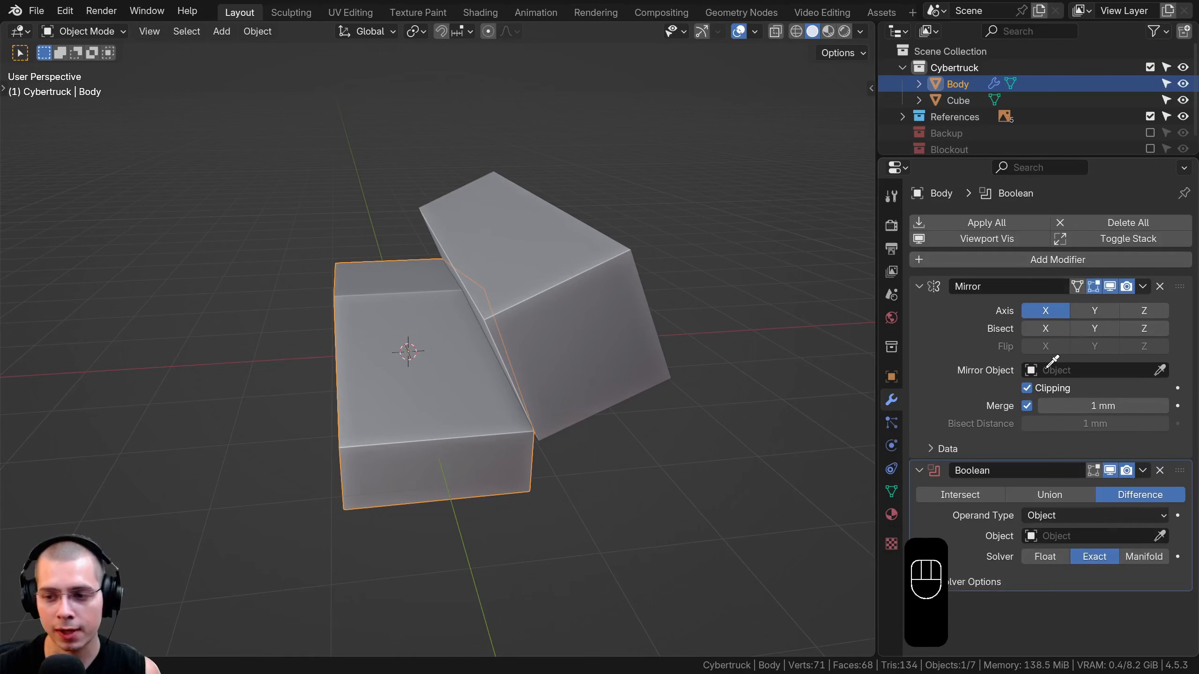
{"action": "left_click", "coordinate": [592, 239]}
- Hide the cube and examine the Boolean cut along the body's upper side from several angles
{"action": "left_click", "coordinate": [555, 291]}
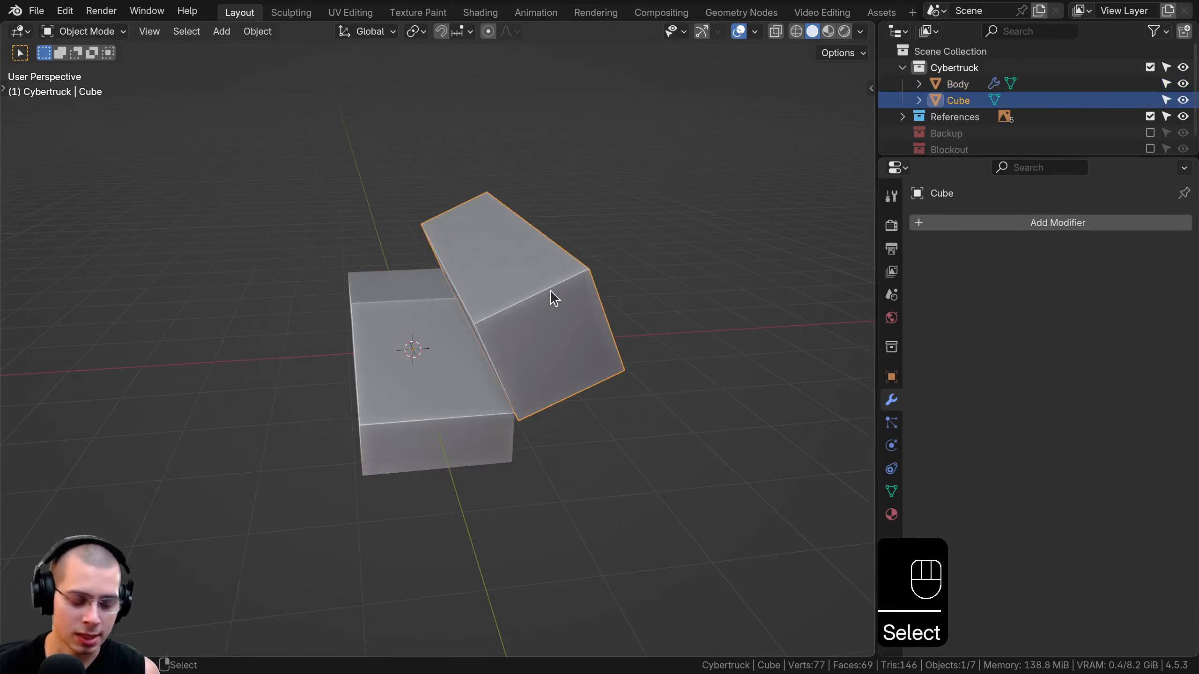
{"action": "middle_click_drag", "start_coordinate": [550, 290], "coordinate": [516, 424]}
{"action": "key", "text": "h"}
{"action": "scroll", "coordinate": [421, 316], "scroll_direction": "up", "scroll_amount": 4}
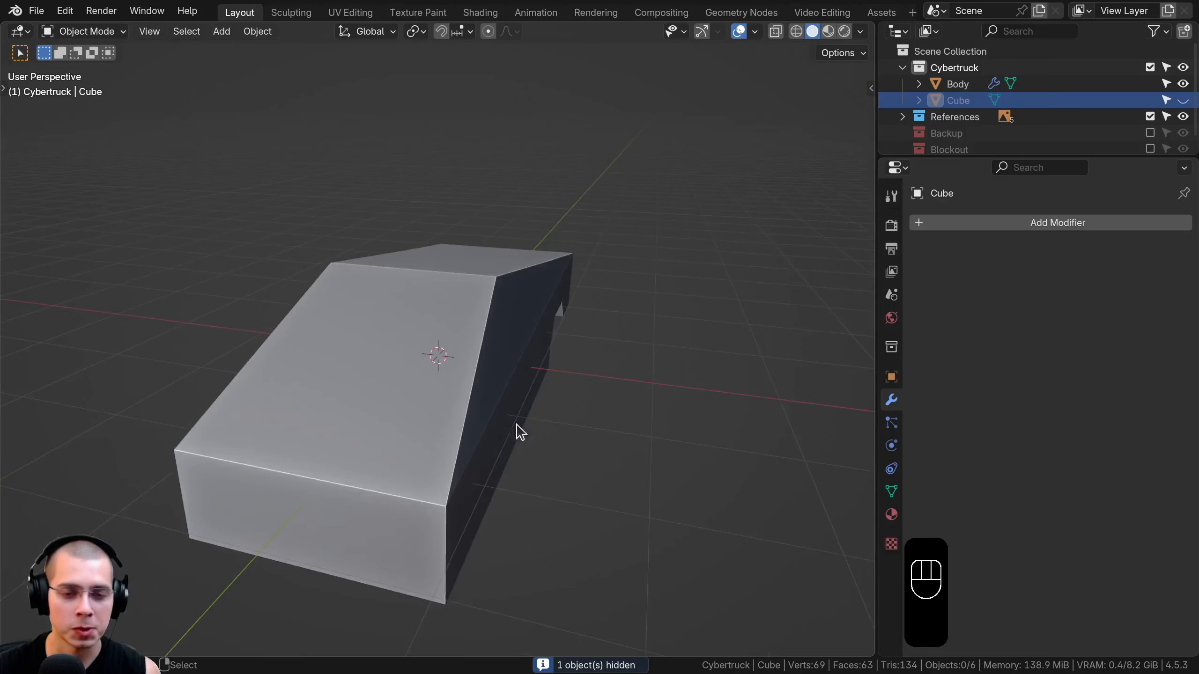
{"action": "left_click", "coordinate": [449, 377]}
{"action": "middle_click_drag", "start_coordinate": [450, 442], "coordinate": [487, 316]}
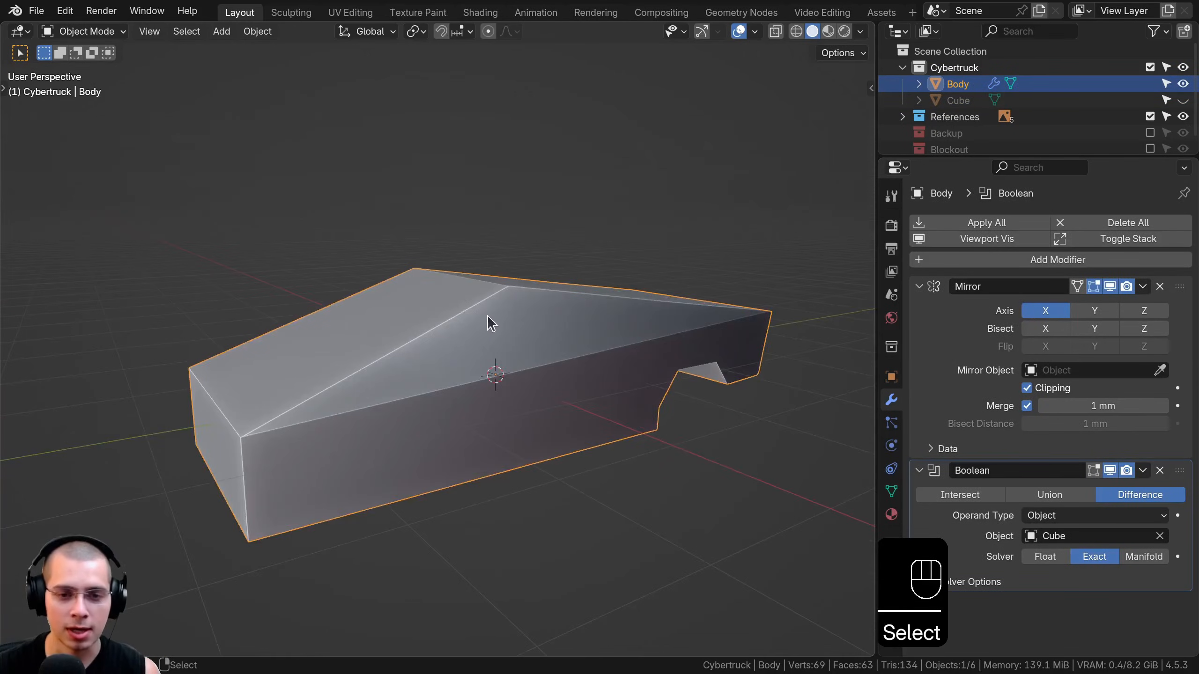
{"action": "middle_click_drag", "start_coordinate": [377, 409], "coordinate": [529, 298]}
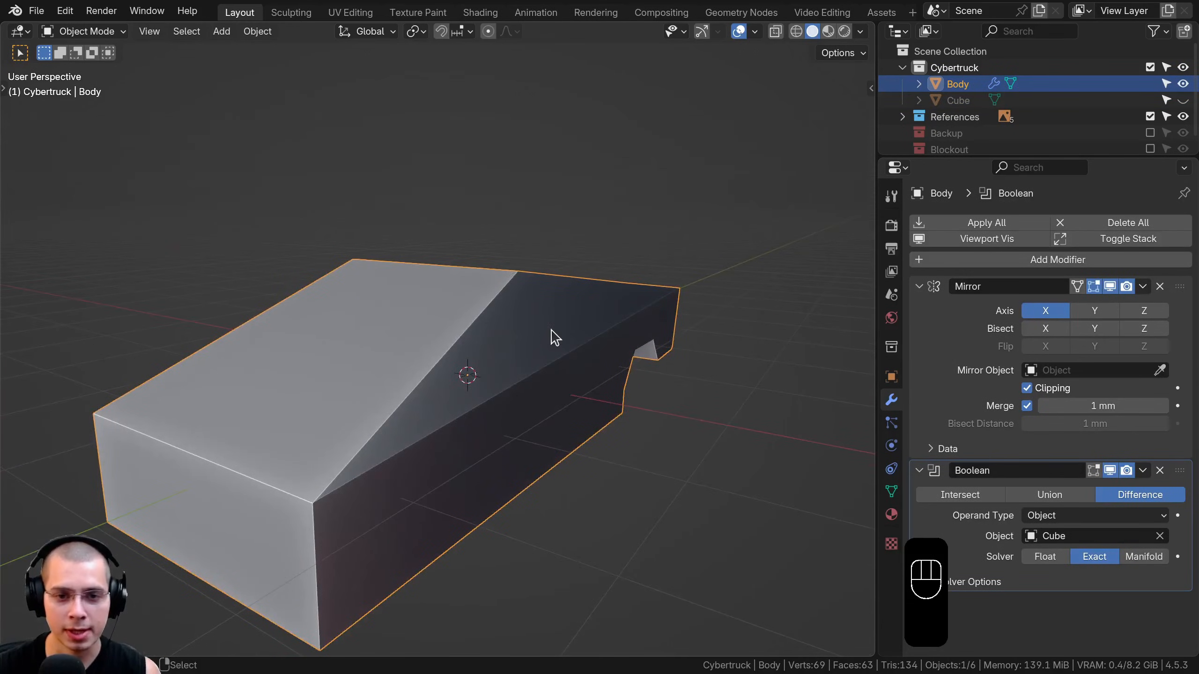
{"action": "middle_click_drag", "start_coordinate": [555, 338], "coordinate": [679, 150]}
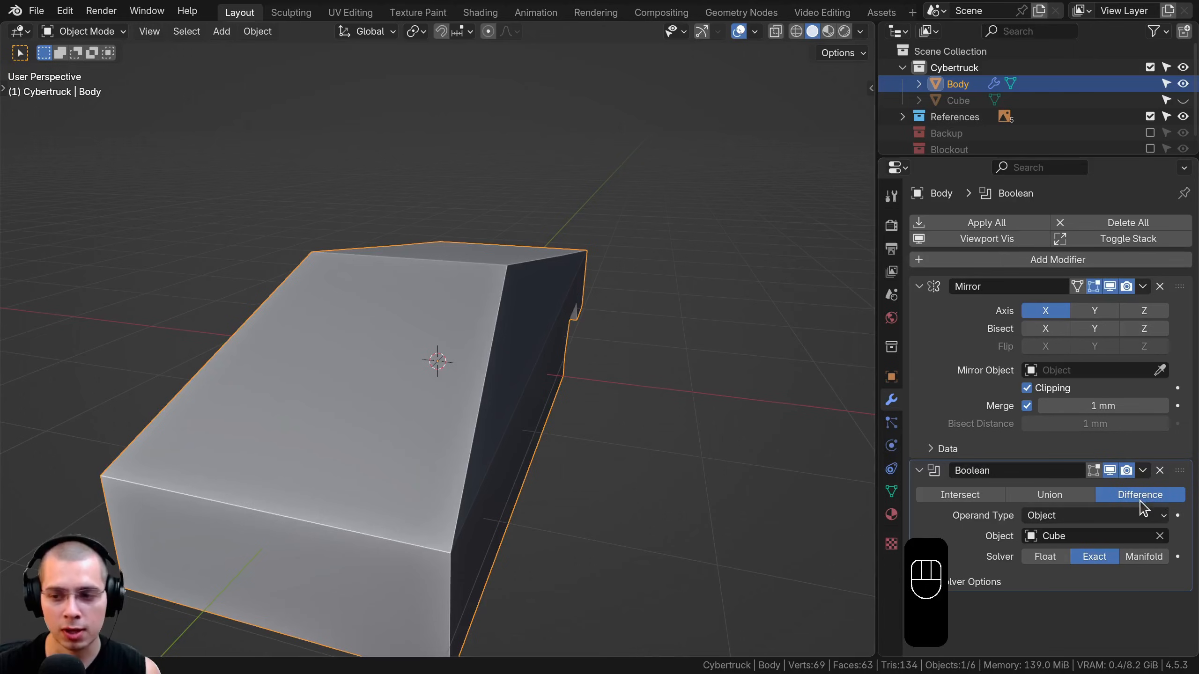
{"action": "middle_click_drag", "start_coordinate": [570, 315], "coordinate": [483, 298]}
- Unhide the cube, then duplicate the body and cube in place and move the copies to the Backup collection
{"action": "key", "text": "alt+h"}
{"action": "key", "text": "a"}
{"action": "left_click", "coordinate": [503, 257]}
{"action": "left_click", "coordinate": [500, 260], "text": "shift"}
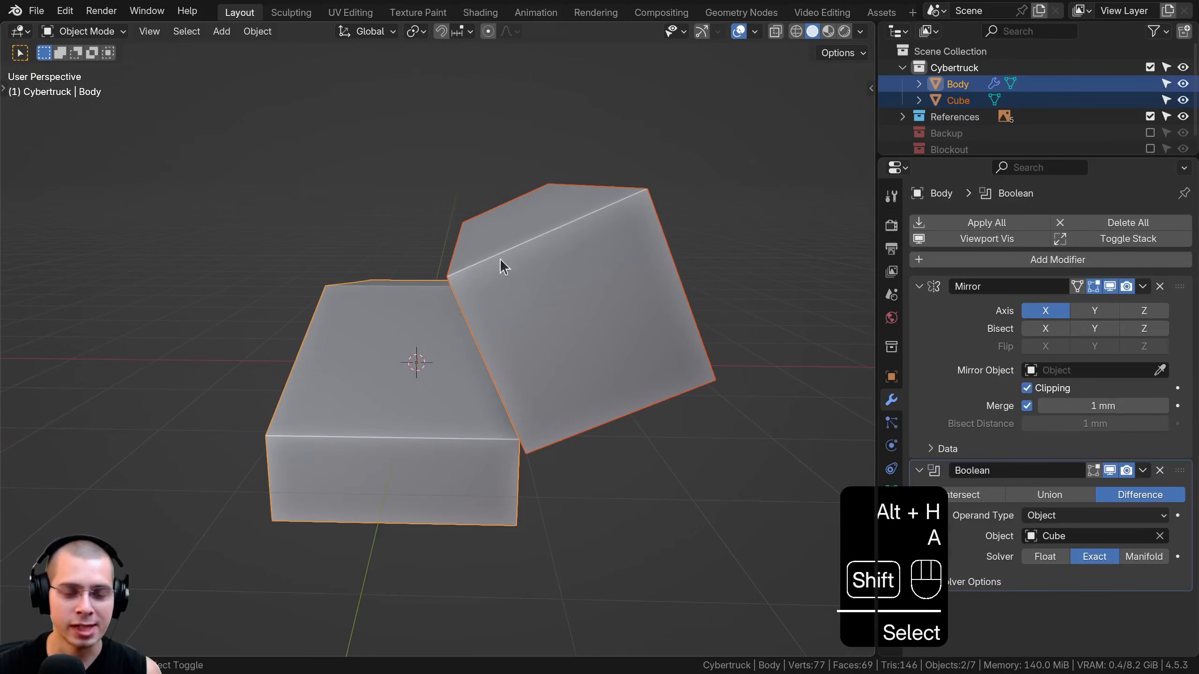
{"action": "middle_click_drag", "start_coordinate": [457, 234], "coordinate": [479, 269]}
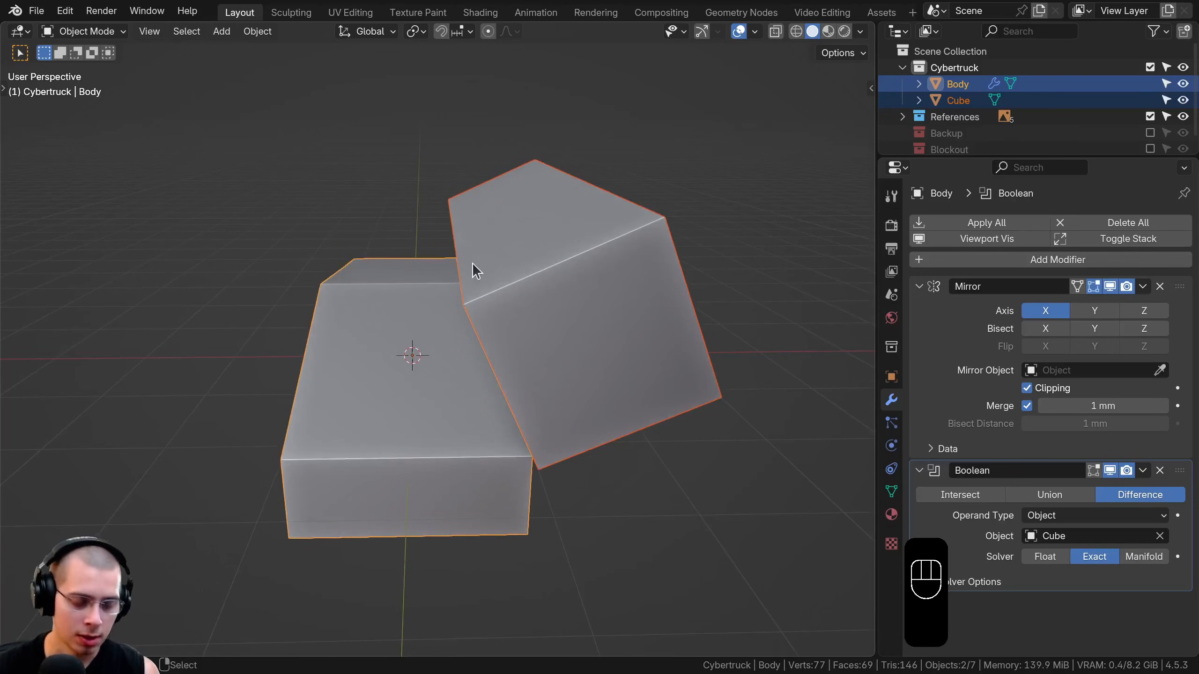
{"action": "middle_click_drag", "start_coordinate": [472, 263], "coordinate": [524, 232]}
{"action": "key", "text": "shift+d"}
{"action": "right_click", "coordinate": [479, 215]}
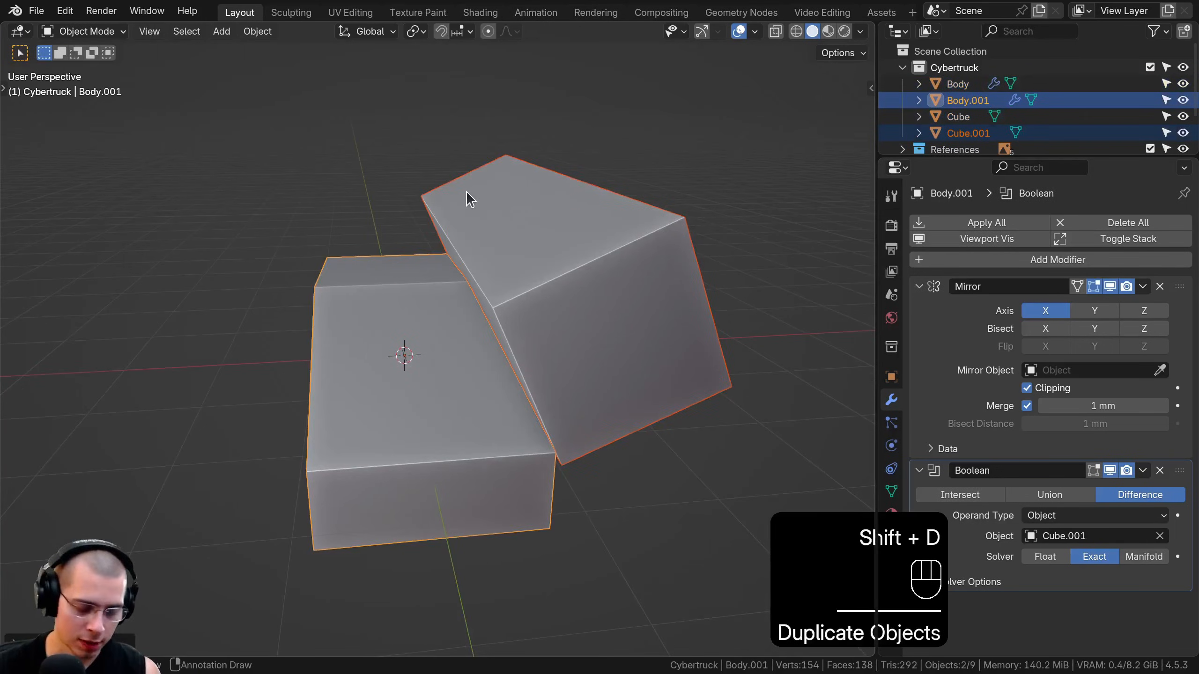
{"action": "key", "text": "m"}
{"action": "left_click", "coordinate": [420, 200]}
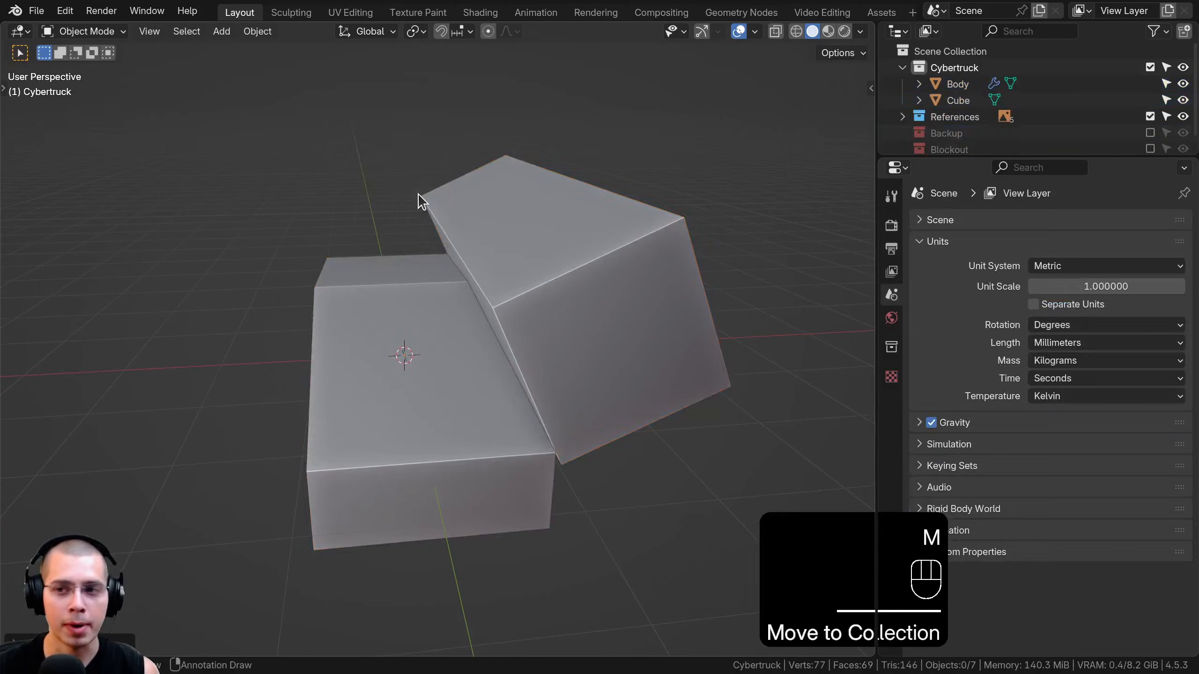
- Apply the body's Boolean modifier and delete the cube
{"action": "left_click", "coordinate": [371, 299]}
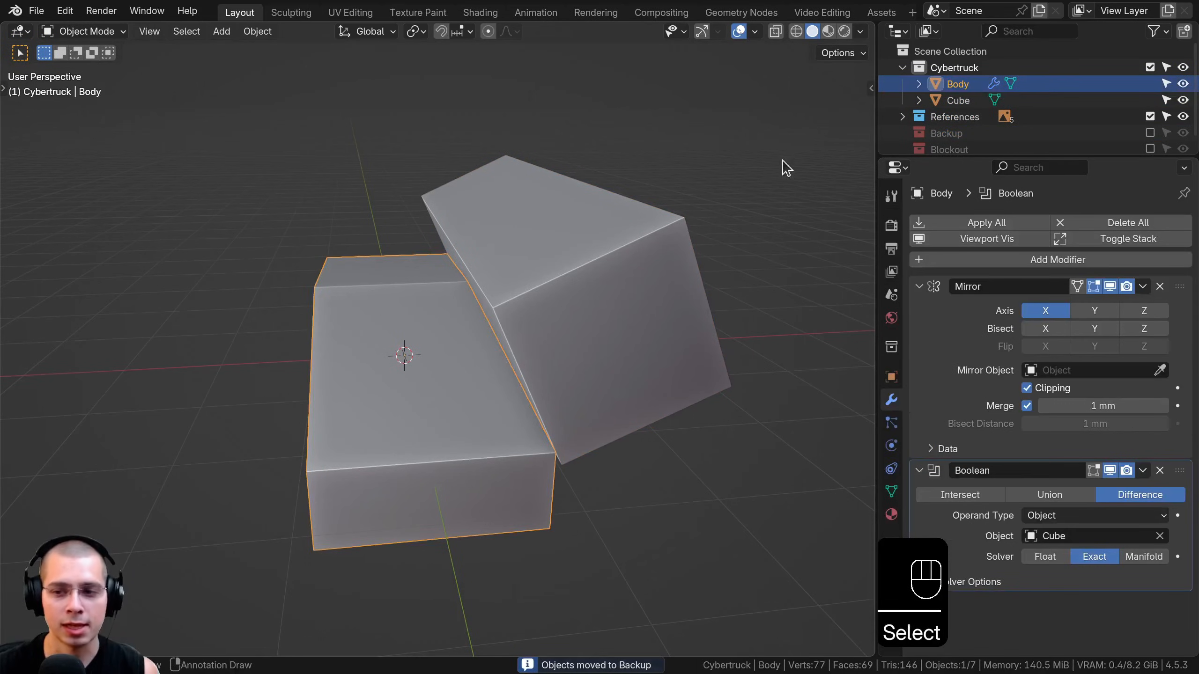
{"action": "left_click", "coordinate": [1143, 471]}
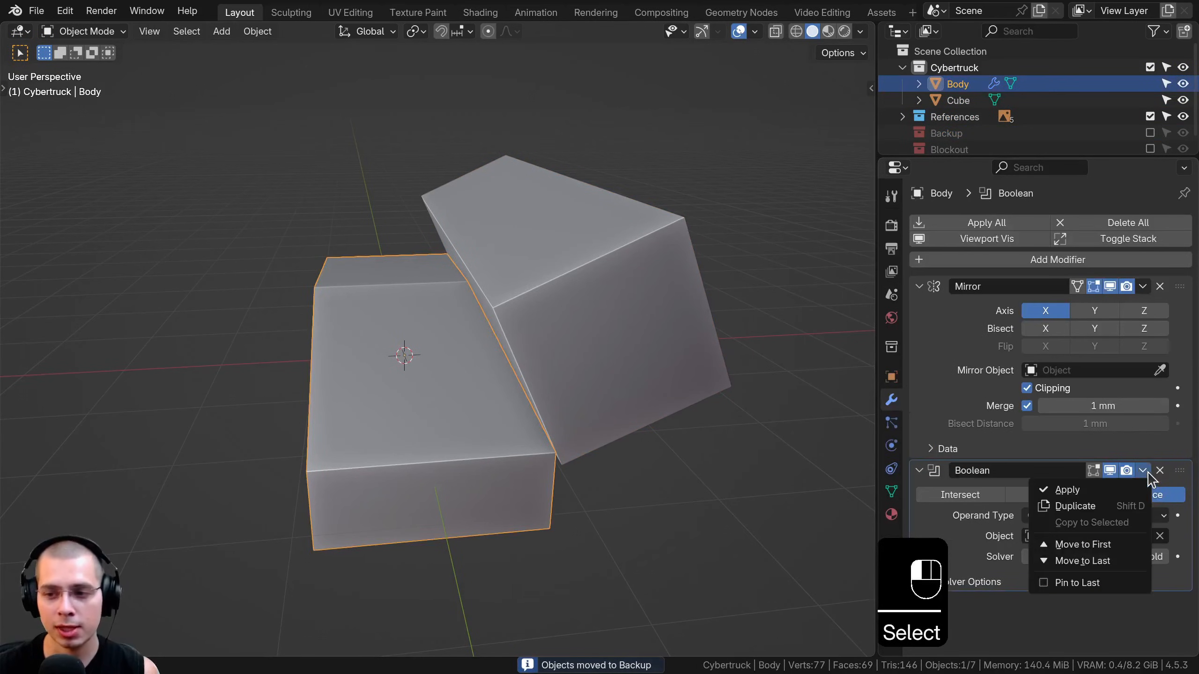
{"action": "left_click", "coordinate": [1085, 491]}
{"action": "left_click", "coordinate": [546, 209]}
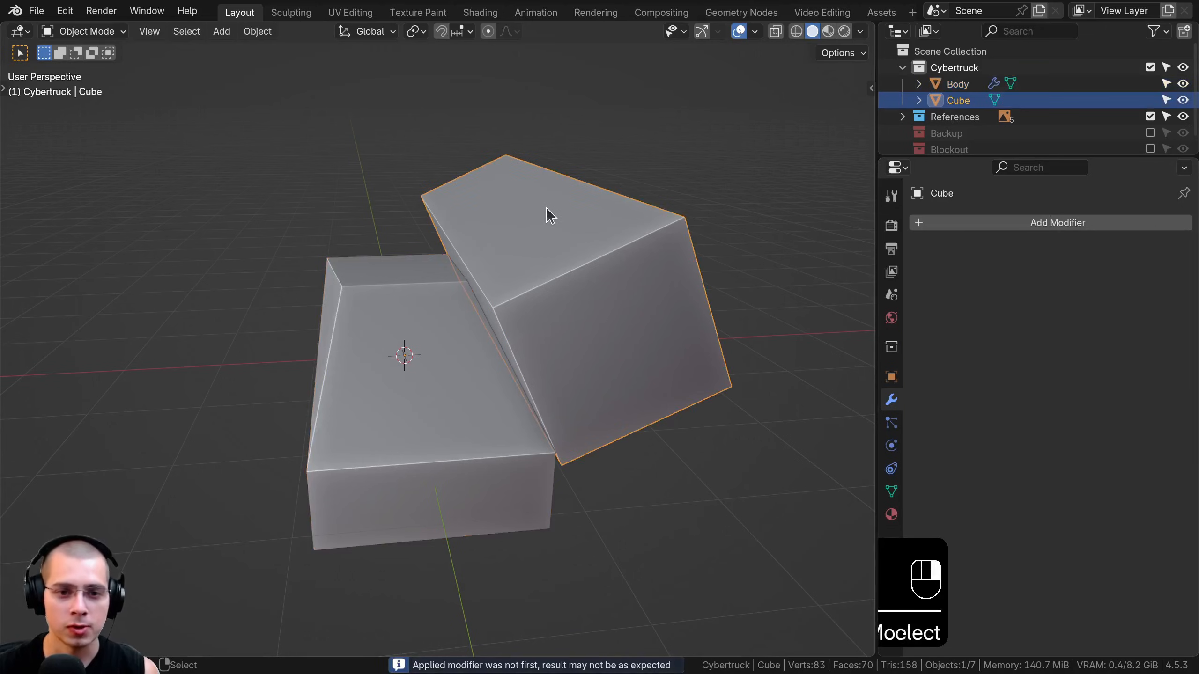
{"action": "key", "text": "x"}
{"action": "left_click", "coordinate": [546, 209]}
- Compare the cut body with the reference truck in front and side wireframe views
{"action": "left_click", "coordinate": [406, 296]}
{"action": "middle_click_drag", "start_coordinate": [444, 304], "coordinate": [474, 320]}
{"action": "key", "text": "KP_1"}
{"action": "scroll", "coordinate": [552, 313], "scroll_direction": "up", "scroll_amount": 6}
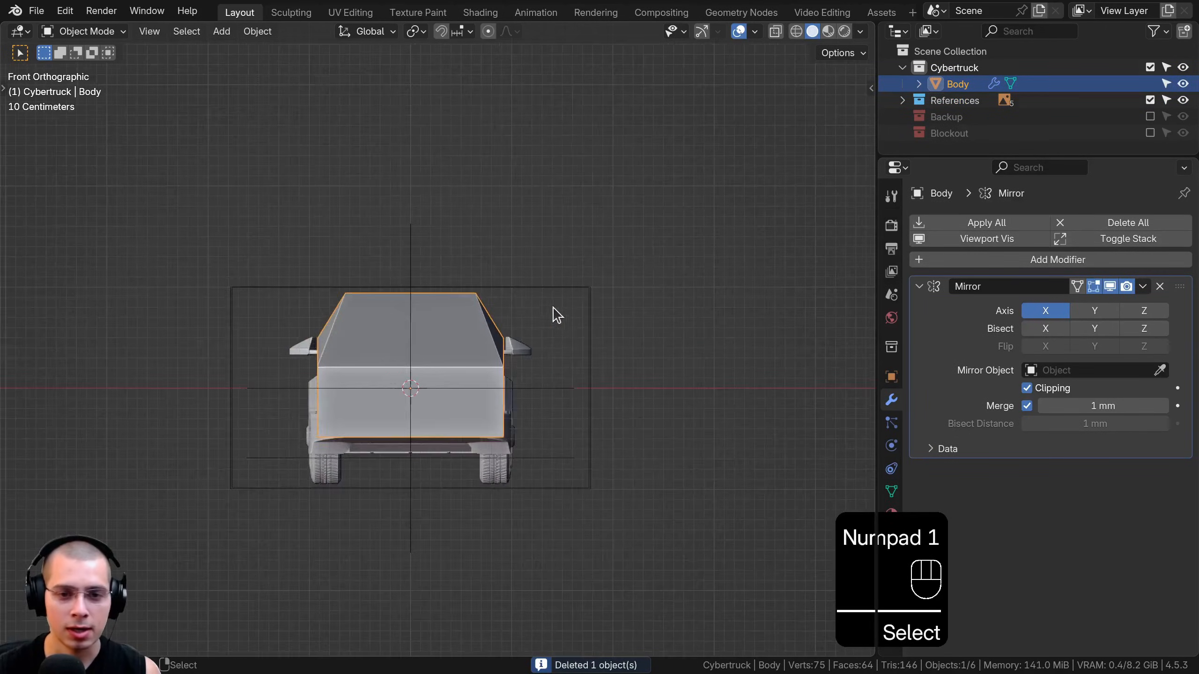
{"action": "key", "text": "z"}
{"action": "left_click", "coordinate": [561, 281]}
{"action": "scroll", "coordinate": [562, 281], "scroll_direction": "up", "scroll_amount": 3}
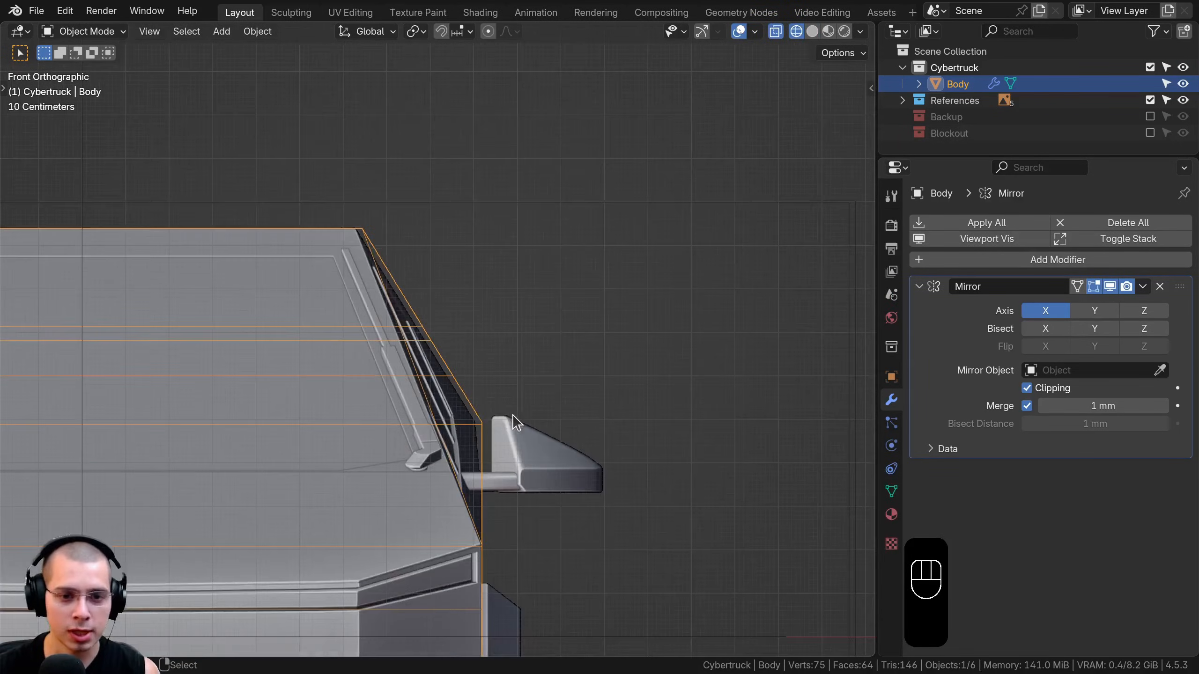
{"action": "key", "text": "KP_3"}
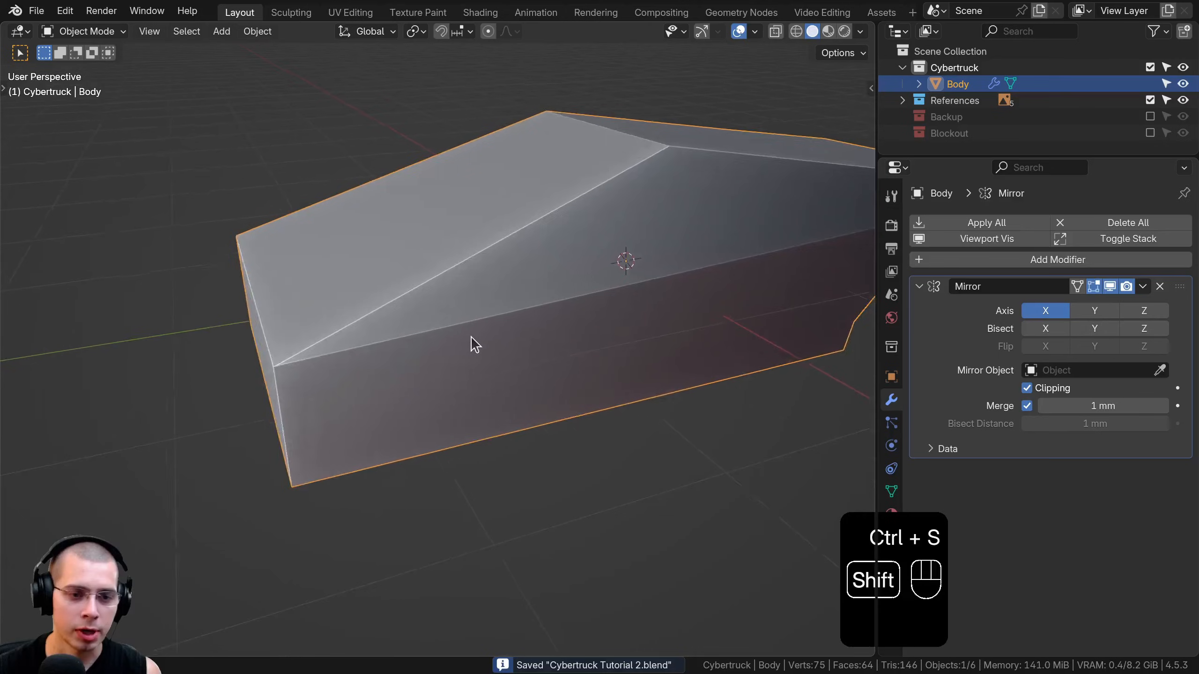
- In Edit Mode, vertex-slide the cut's front end vertex along its edge onto the body's front upper corner
{"action": "middle_click_drag", "start_coordinate": [472, 340], "coordinate": [503, 323]}
{"action": "key", "text": "Tab"}
{"action": "scroll", "coordinate": [503, 323], "scroll_direction": "up", "scroll_amount": 1}
{"action": "middle_click_drag", "start_coordinate": [411, 383], "coordinate": [420, 349], "text": "shift"}
{"action": "middle_click_drag", "start_coordinate": [421, 349], "coordinate": [439, 334]}
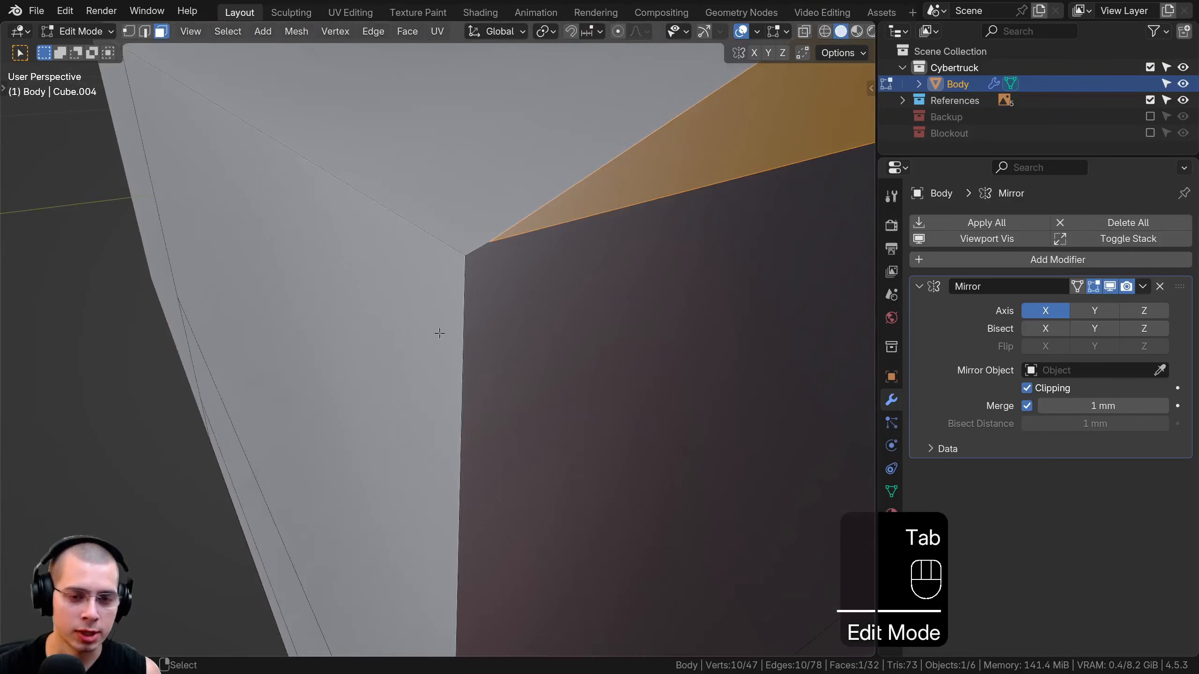
{"action": "key", "text": "1"}
{"action": "left_click", "coordinate": [488, 243]}
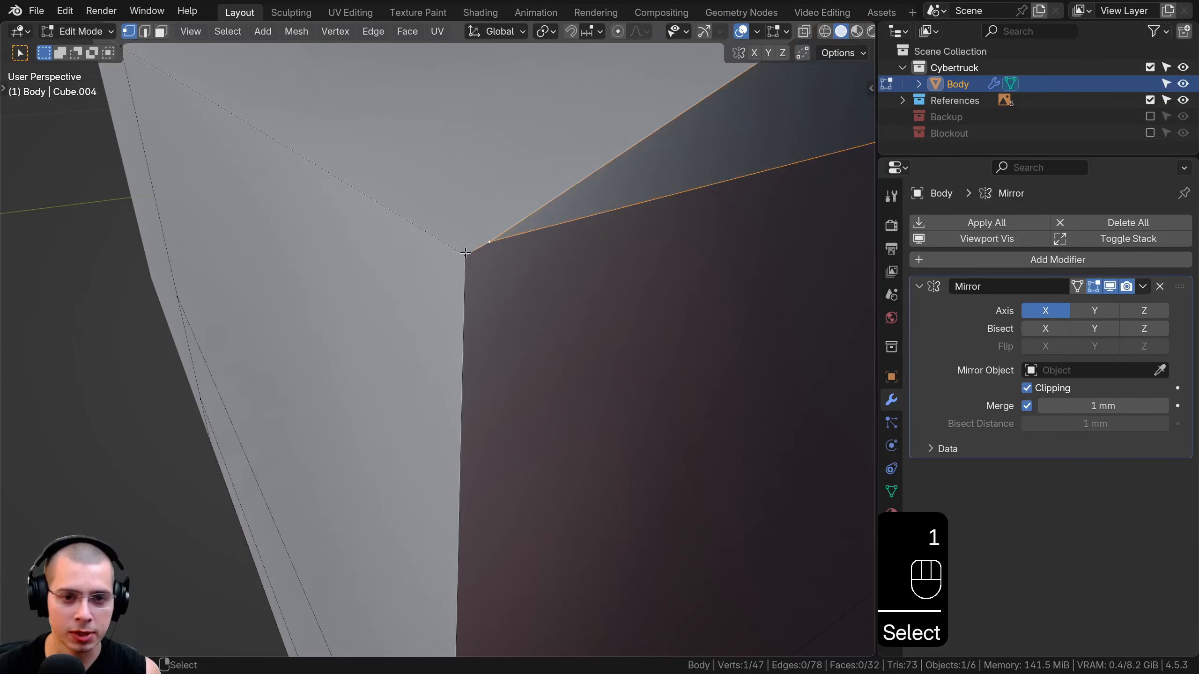
{"action": "left_click", "coordinate": [488, 242]}
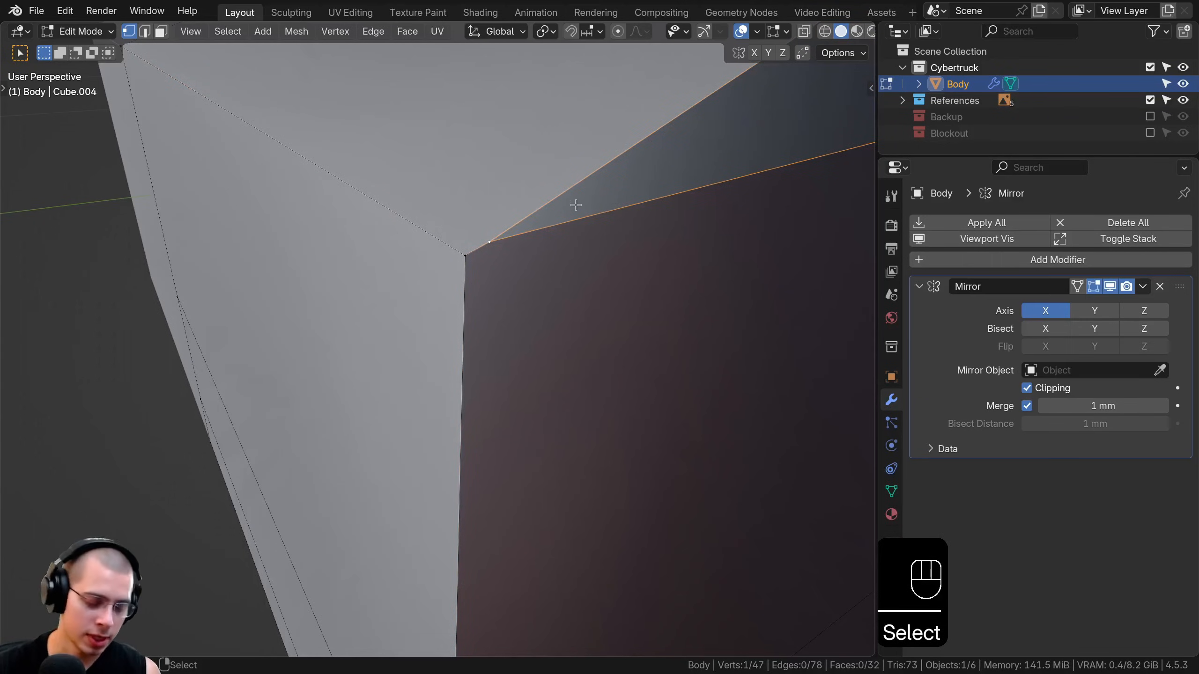
{"action": "key", "text": "g"}
{"action": "key", "text": "g"}
{"action": "left_click", "coordinate": [437, 265]}
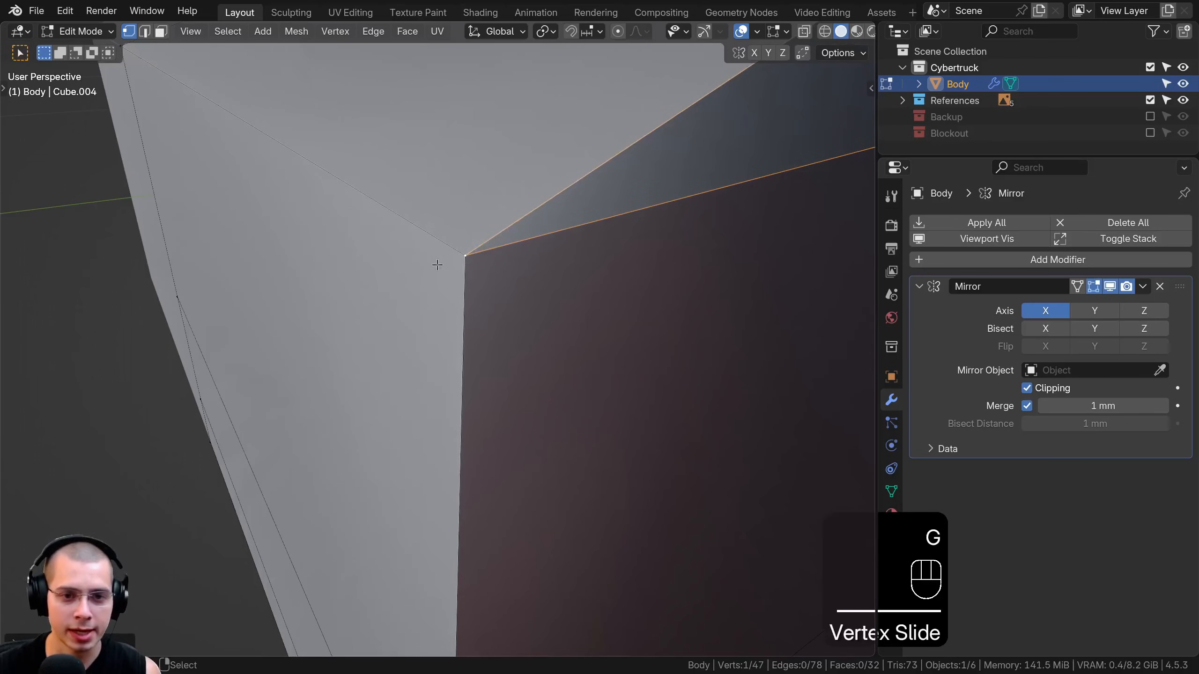
- Test-move the roof-peak vertex and the mid-side vertex below it to check their connected geometry, cancelling each move
{"action": "scroll", "coordinate": [446, 260], "scroll_direction": "down", "scroll_amount": 8}
{"action": "middle_click_drag", "start_coordinate": [455, 278], "coordinate": [705, 312]}
{"action": "scroll", "coordinate": [600, 274], "scroll_direction": "up", "scroll_amount": 4}
{"action": "left_click", "coordinate": [599, 296]}
{"action": "key", "text": "g"}
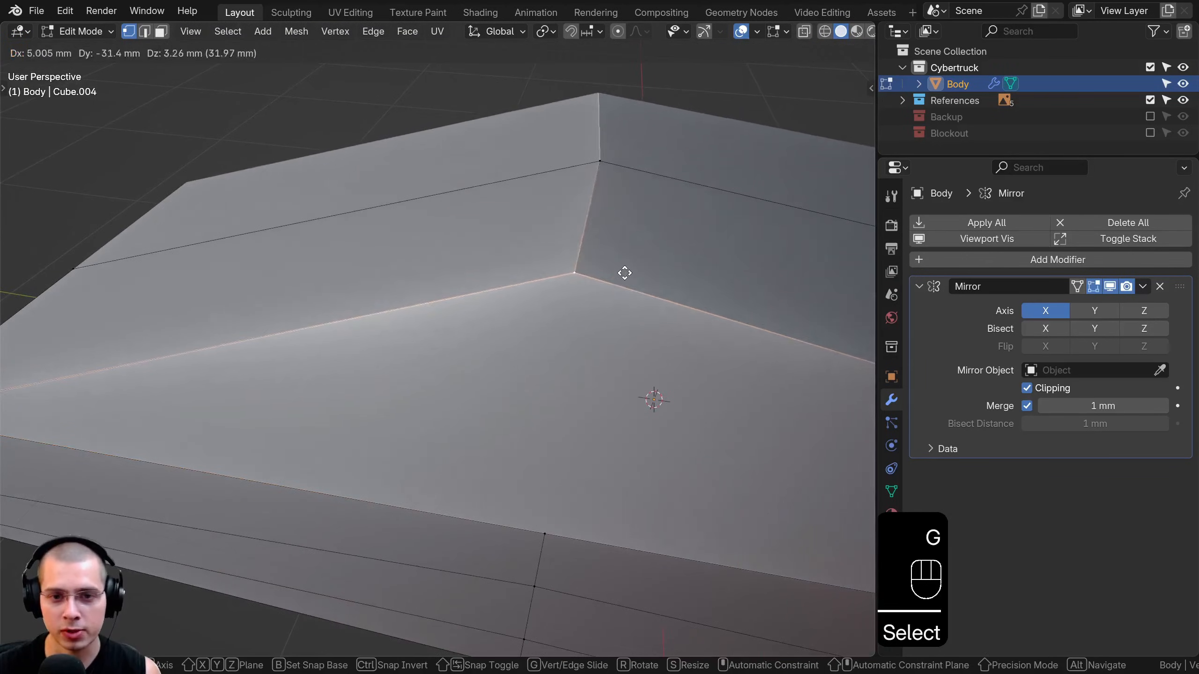
{"action": "right_click", "coordinate": [622, 274]}
{"action": "middle_click_drag", "start_coordinate": [544, 427], "coordinate": [493, 277], "text": "shift"}
{"action": "left_click", "coordinate": [484, 274]}
{"action": "key", "text": "g"}
{"action": "right_click", "coordinate": [478, 351]}
{"action": "scroll", "coordinate": [500, 354], "scroll_direction": "down", "scroll_amount": 7}
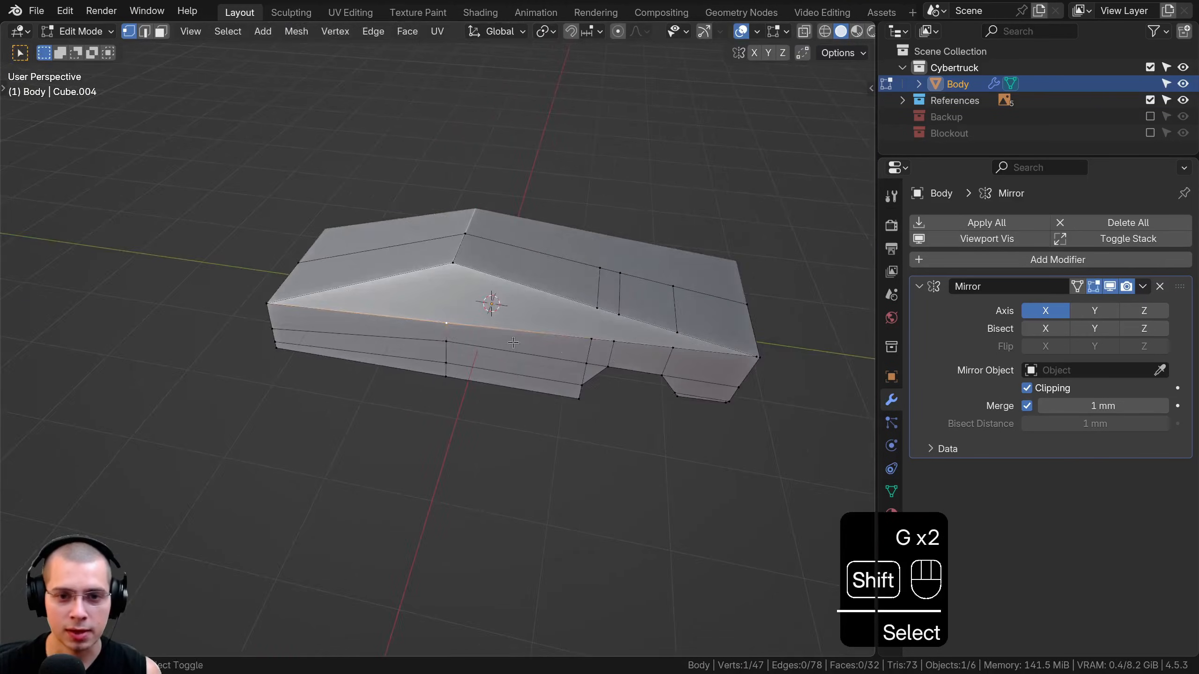
- Vertex-slide the cut's rear end vertex along its edge onto the body's rear upper corner
{"action": "scroll", "coordinate": [381, 339], "scroll_direction": "up", "scroll_amount": 5}
{"action": "middle_click_drag", "start_coordinate": [711, 372], "coordinate": [388, 327], "text": "shift"}
{"action": "scroll", "coordinate": [388, 327], "scroll_direction": "up", "scroll_amount": 5}
{"action": "middle_click_drag", "start_coordinate": [283, 378], "coordinate": [453, 340], "text": "shift"}
{"action": "left_click", "coordinate": [254, 257]}
{"action": "key", "text": "g"}
{"action": "key", "text": "g"}
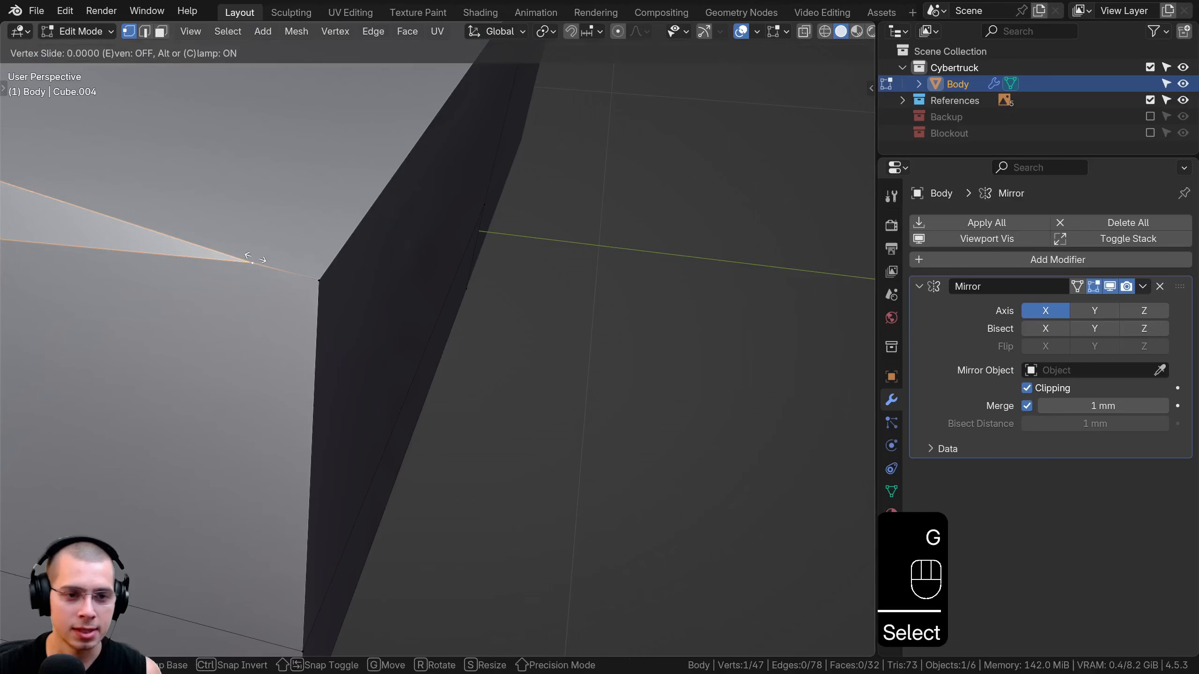
{"action": "left_click", "coordinate": [429, 278]}
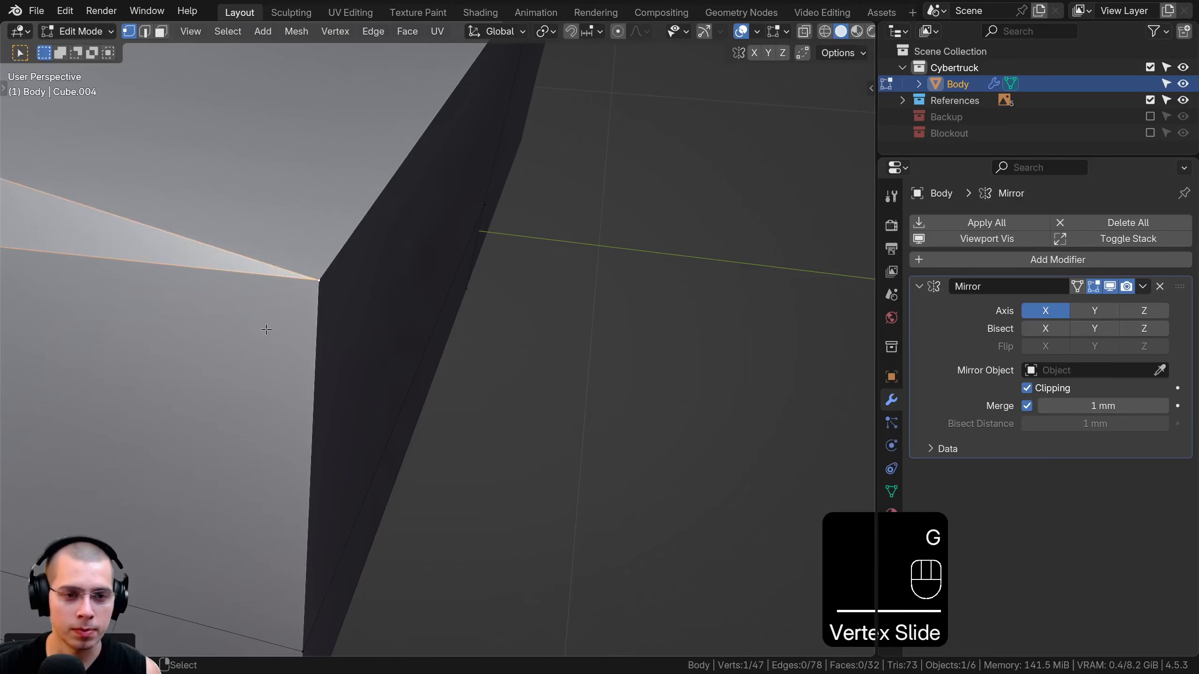
- Select the whole body mesh and merge its overlapping vertices by distance
{"action": "key", "text": "a"}
{"action": "middle_click_drag", "start_coordinate": [317, 242], "coordinate": [412, 243], "text": "shift"}
{"action": "scroll", "coordinate": [413, 244], "scroll_direction": "down", "scroll_amount": 6}
{"action": "key", "text": "a"}
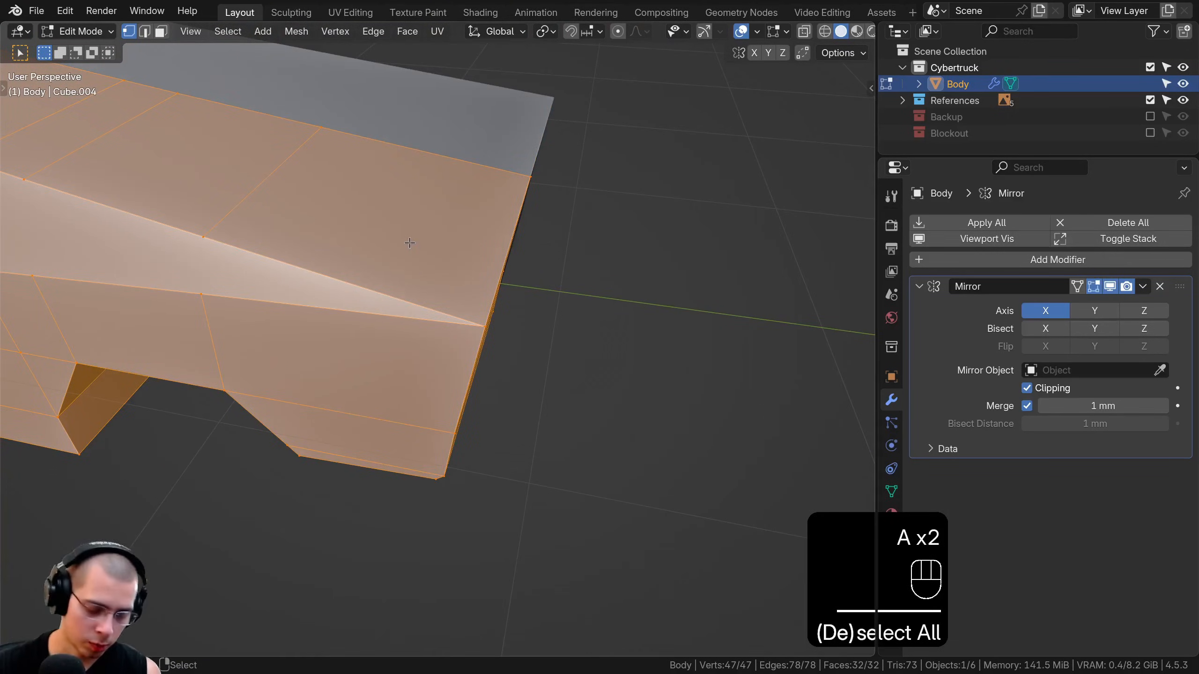
{"action": "key", "text": "m"}
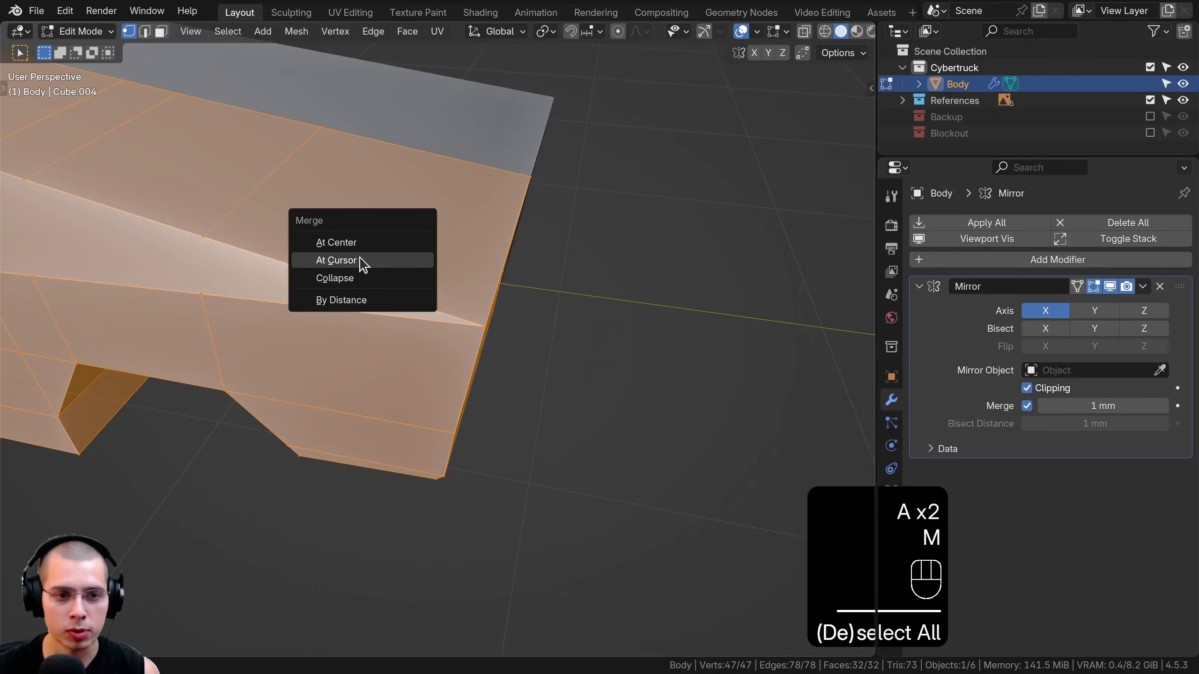
{"action": "left_click", "coordinate": [350, 301]}
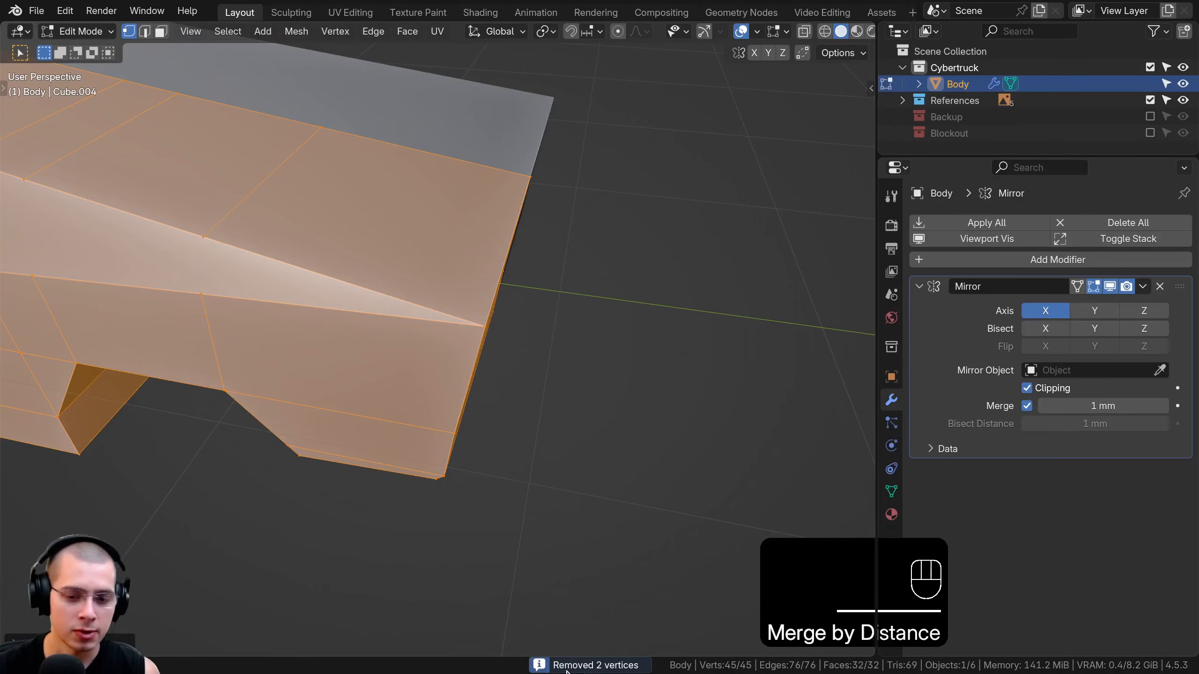
- Examine the body's rear upper corner up close in orthographic view for leftover duplicate vertices, test-moving the corner vertex without keeping the change
{"action": "scroll", "coordinate": [405, 466], "scroll_direction": "up", "scroll_amount": 5}
{"action": "middle_click_drag", "start_coordinate": [420, 368], "coordinate": [492, 281], "text": "shift"}
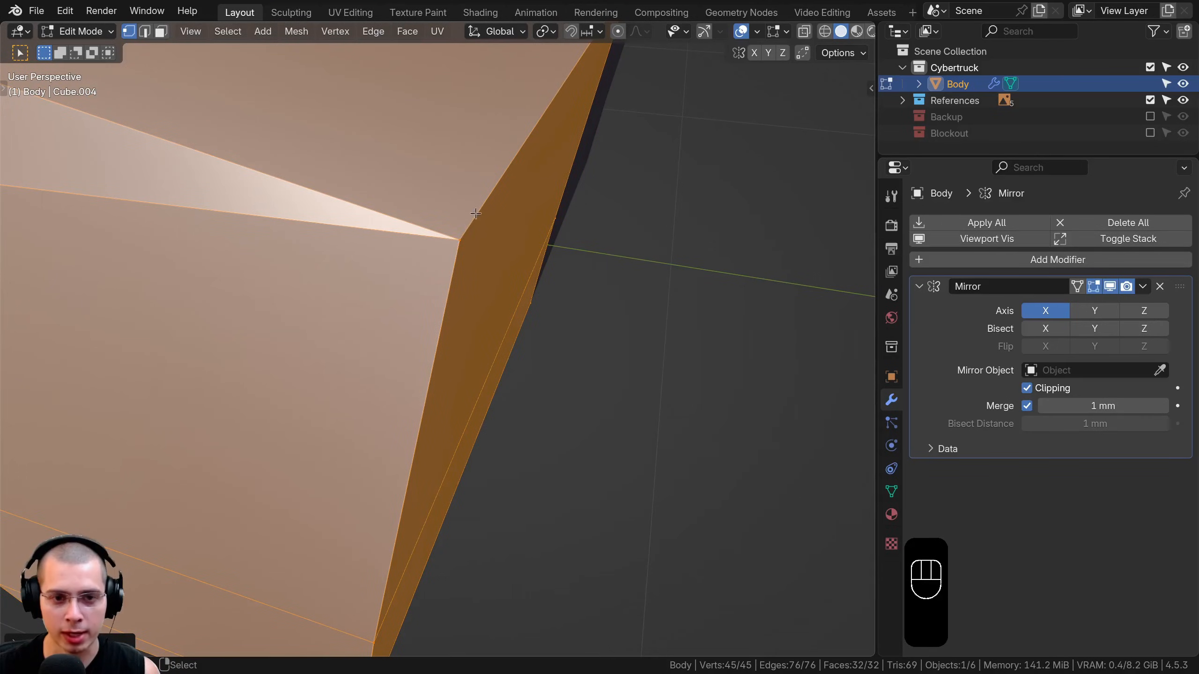
{"action": "key", "text": "alt+a"}
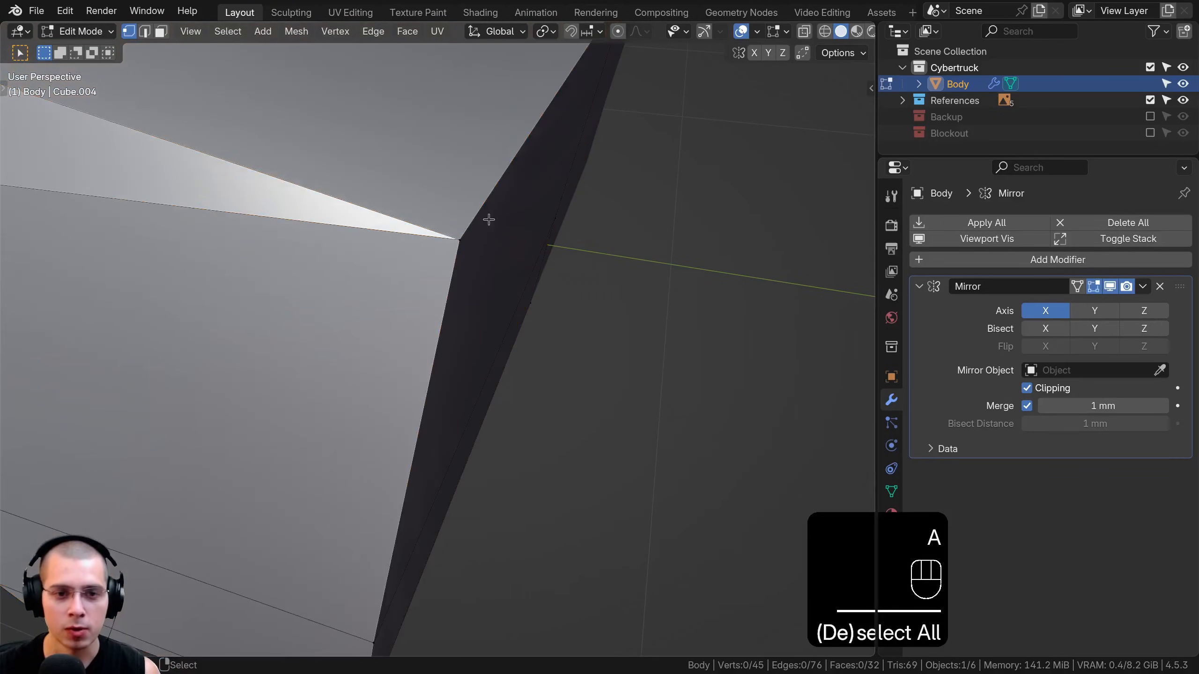
{"action": "right_click", "coordinate": [464, 235]}
{"action": "middle_click_drag", "start_coordinate": [466, 235], "coordinate": [484, 257], "text": "shift"}
{"action": "mouse_move", "coordinate": [482, 256]}
{"action": "middle_mouse_down", "text": "ctrl"}
{"action": "mouse_move", "coordinate": [474, 232]}
{"action": "mouse_move", "coordinate": [467, 254]}
{"action": "middle_mouse_up", "text": "ctrl"}
{"action": "key", "text": "KP_5"}
{"action": "scroll", "coordinate": [500, 255], "scroll_direction": "up", "scroll_amount": 6}
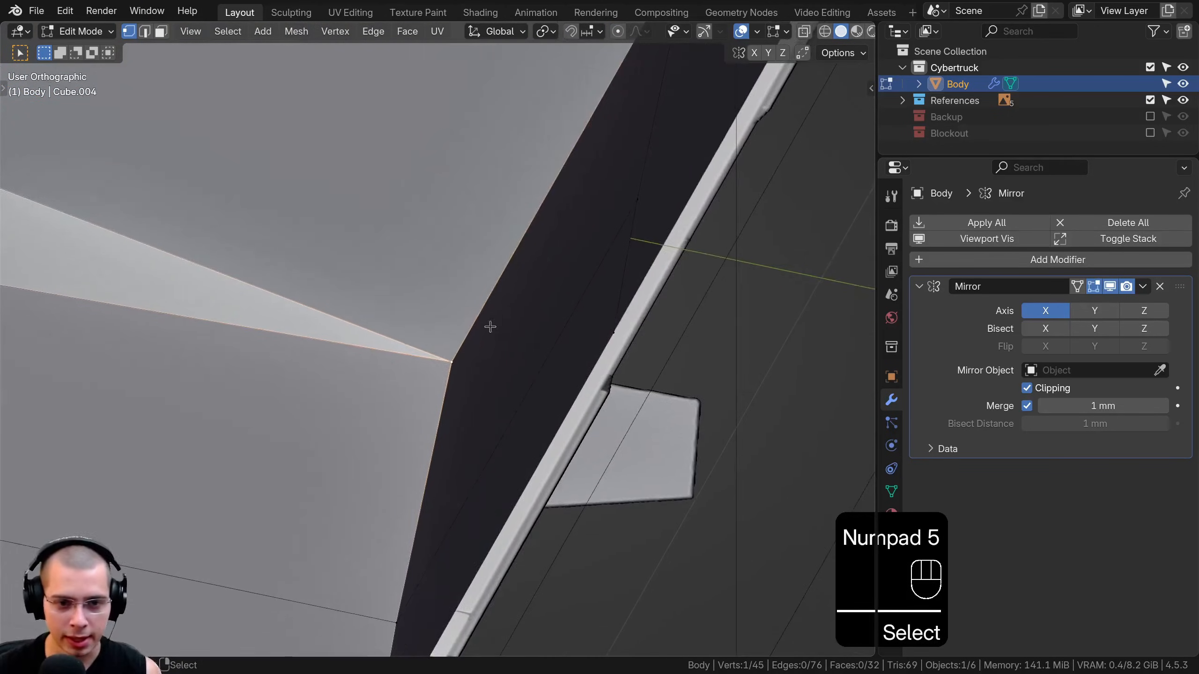
{"action": "middle_click_drag", "start_coordinate": [431, 448], "coordinate": [452, 240], "text": "shift"}
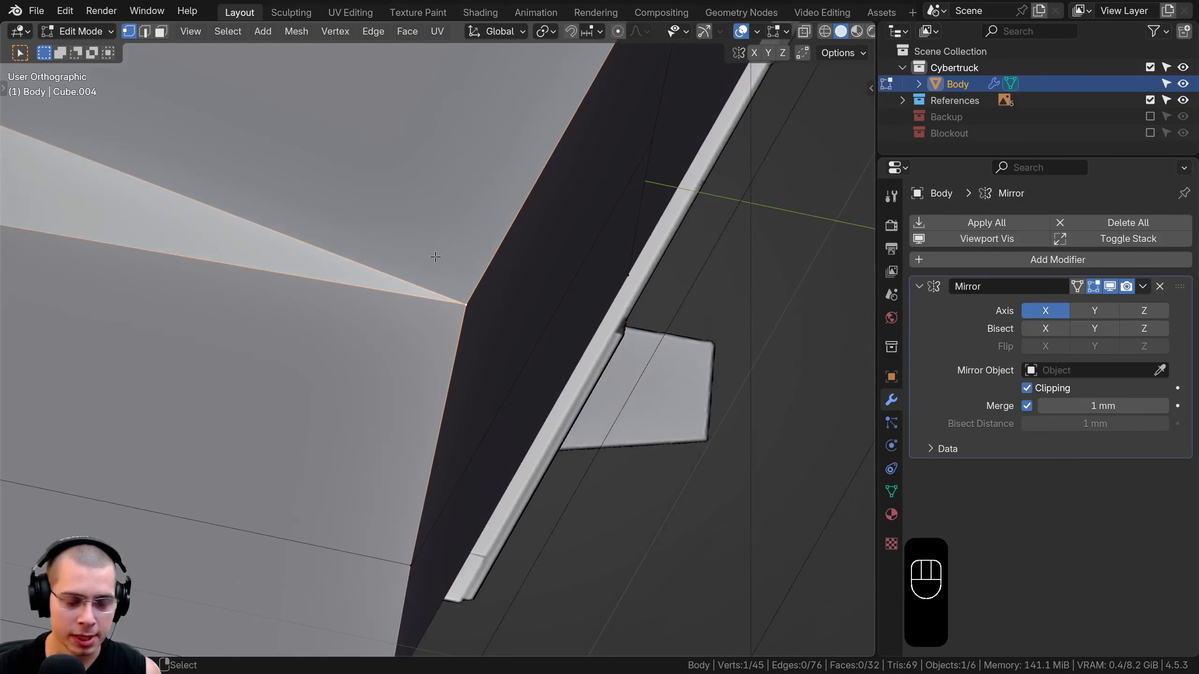
{"action": "key", "text": "m"}
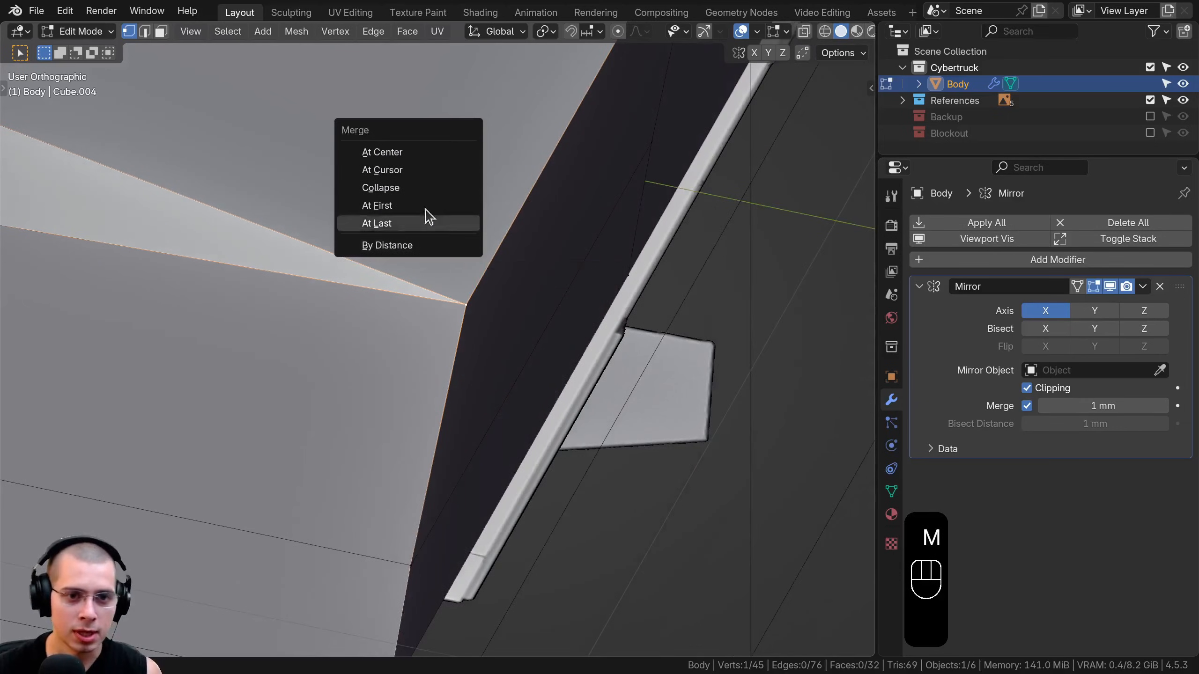
{"action": "scroll", "coordinate": [500, 322], "scroll_direction": "down", "scroll_amount": 1}
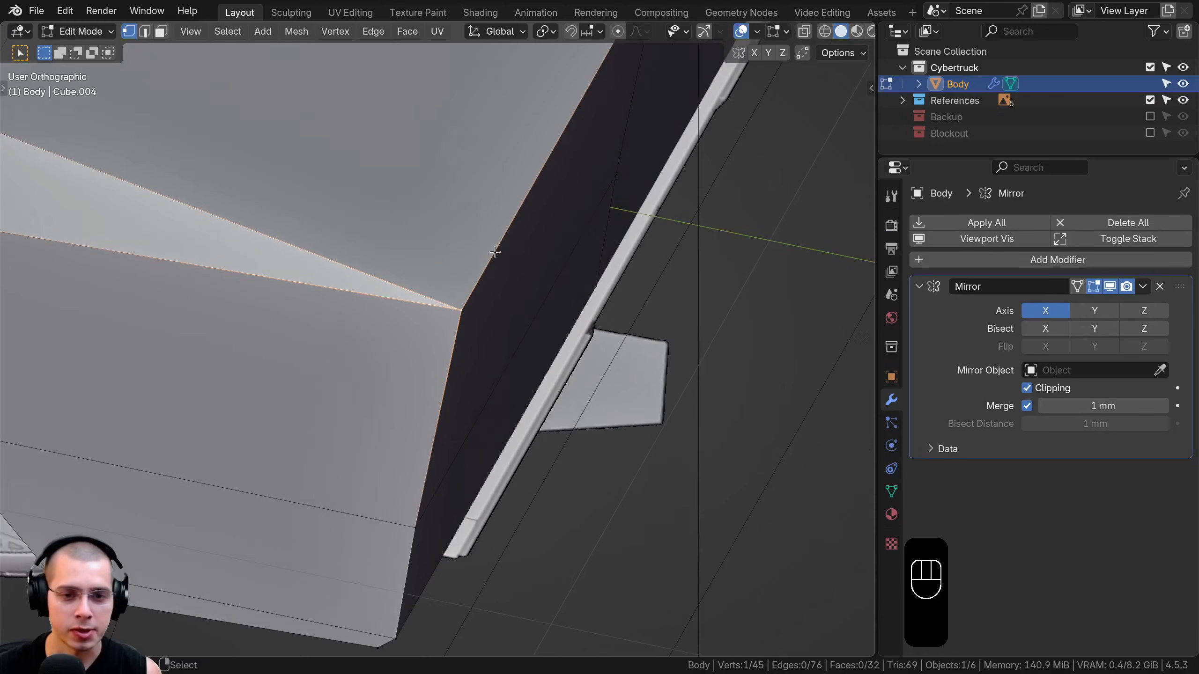
{"action": "key", "text": "g"}
{"action": "right_click", "coordinate": [411, 267]}
{"action": "scroll", "coordinate": [283, 308], "scroll_direction": "down", "scroll_amount": 5}
{"action": "middle_click_drag", "start_coordinate": [283, 308], "coordinate": [402, 310], "text": "shift"}
{"action": "key", "text": "a"}
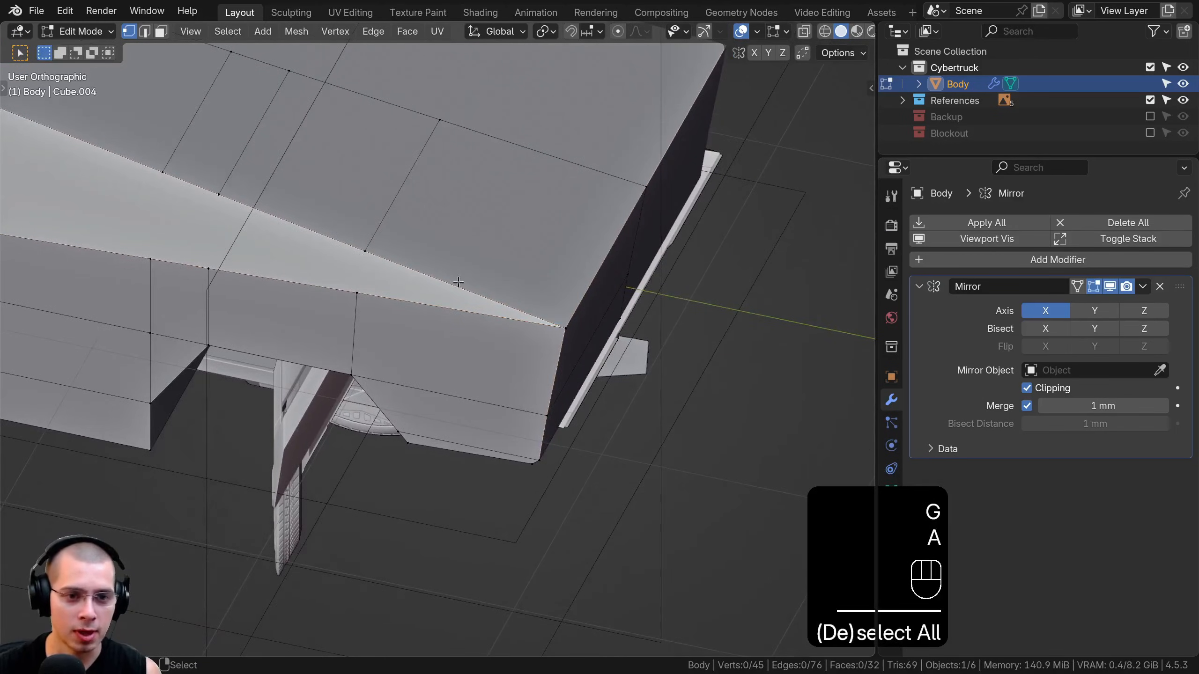
{"action": "scroll", "coordinate": [595, 223], "scroll_direction": "up", "scroll_amount": 5}
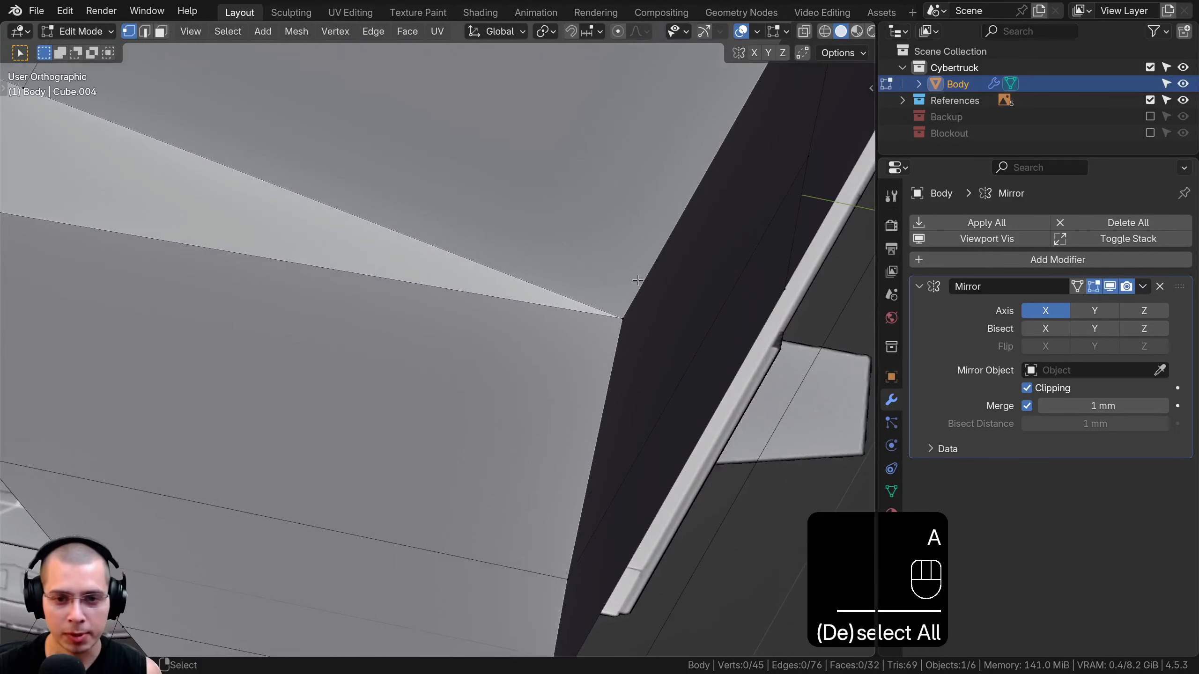
{"action": "scroll", "coordinate": [587, 339], "scroll_direction": "down", "scroll_amount": 1}
{"action": "right_click", "coordinate": [590, 326]}
- Examine the body's front upper corner up close for leftover duplicate vertices
{"action": "scroll", "coordinate": [566, 335], "scroll_direction": "down", "scroll_amount": 1}
{"action": "middle_click_drag", "start_coordinate": [420, 361], "coordinate": [802, 378], "text": "shift"}
{"action": "middle_click_drag", "start_coordinate": [406, 371], "coordinate": [494, 368]}
{"action": "middle_click_drag", "start_coordinate": [493, 367], "coordinate": [463, 350], "text": "shift"}
{"action": "scroll", "coordinate": [454, 340], "scroll_direction": "up", "scroll_amount": 4}
{"action": "scroll", "coordinate": [425, 307], "scroll_direction": "up", "scroll_amount": 2}
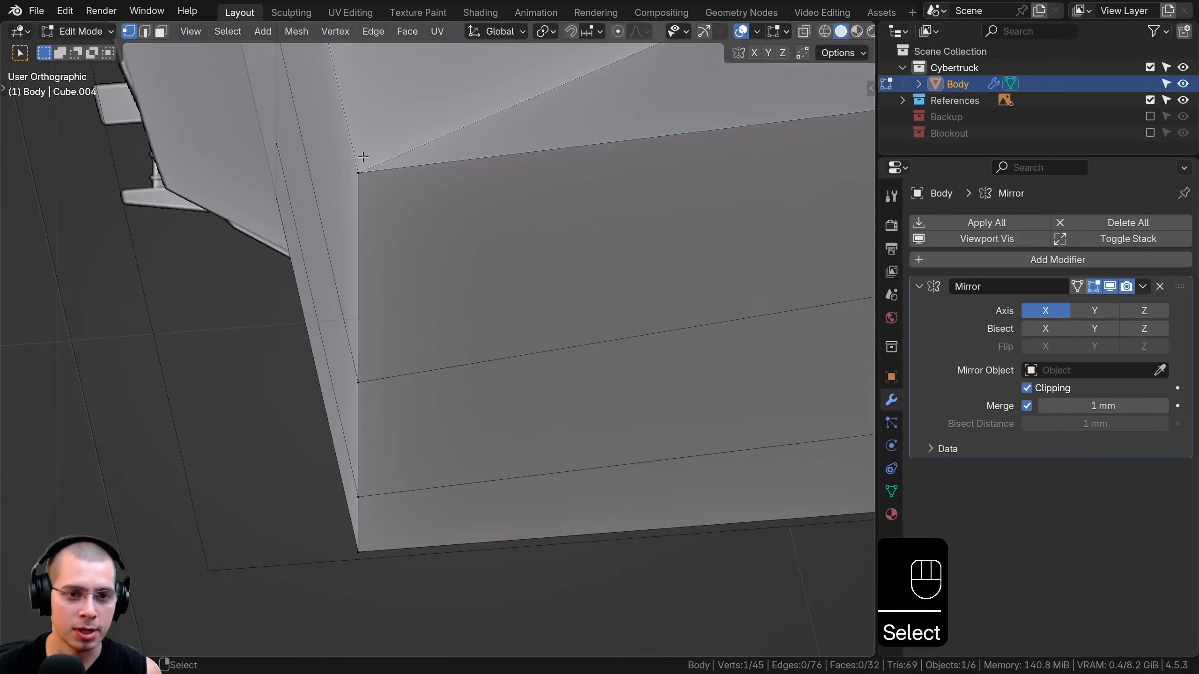
{"action": "right_click", "coordinate": [362, 159]}
- Knife-cut a vertical edge across the slanted side face, joining its upper and lower vertices at the rear wheel arch's front end
{"action": "scroll", "coordinate": [449, 231], "scroll_direction": "down", "scroll_amount": 8}
{"action": "scroll", "coordinate": [496, 242], "scroll_direction": "down", "scroll_amount": 2}
{"action": "middle_click_drag", "start_coordinate": [756, 227], "coordinate": [387, 321], "text": "shift"}
{"action": "scroll", "coordinate": [514, 305], "scroll_direction": "up", "scroll_amount": 5}
{"action": "middle_click_drag", "start_coordinate": [515, 319], "coordinate": [495, 302]}
{"action": "scroll", "coordinate": [495, 302], "scroll_direction": "up", "scroll_amount": 1}
{"action": "key", "text": "k"}
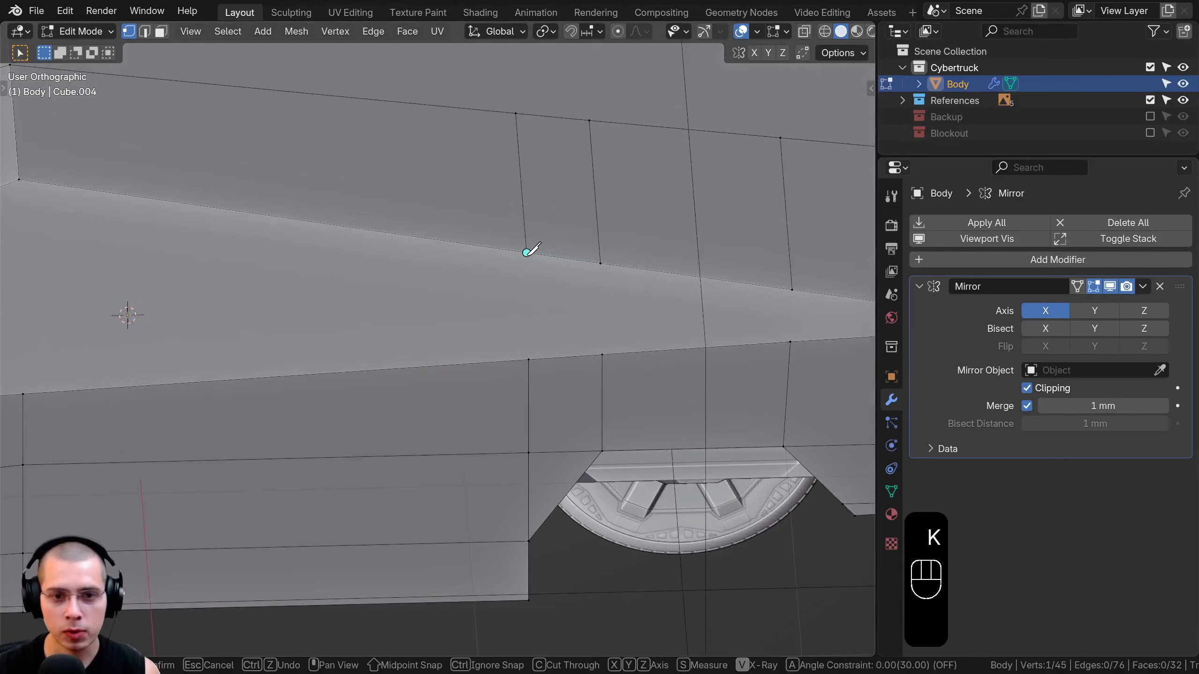
{"action": "left_click", "coordinate": [529, 360]}
{"action": "key", "text": "Return"}
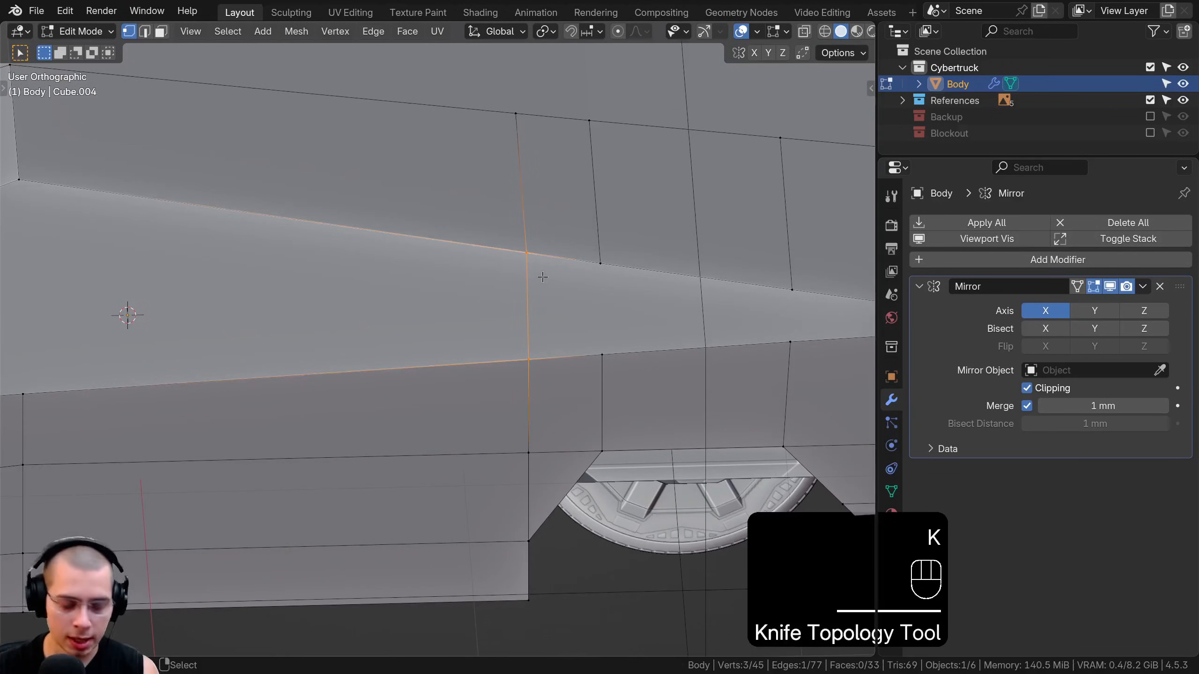
- Knife-cut two more edges across the slanted side face, joining the vertex pairs above the rear wheel arch's two upper corners
{"action": "key", "text": "k"}
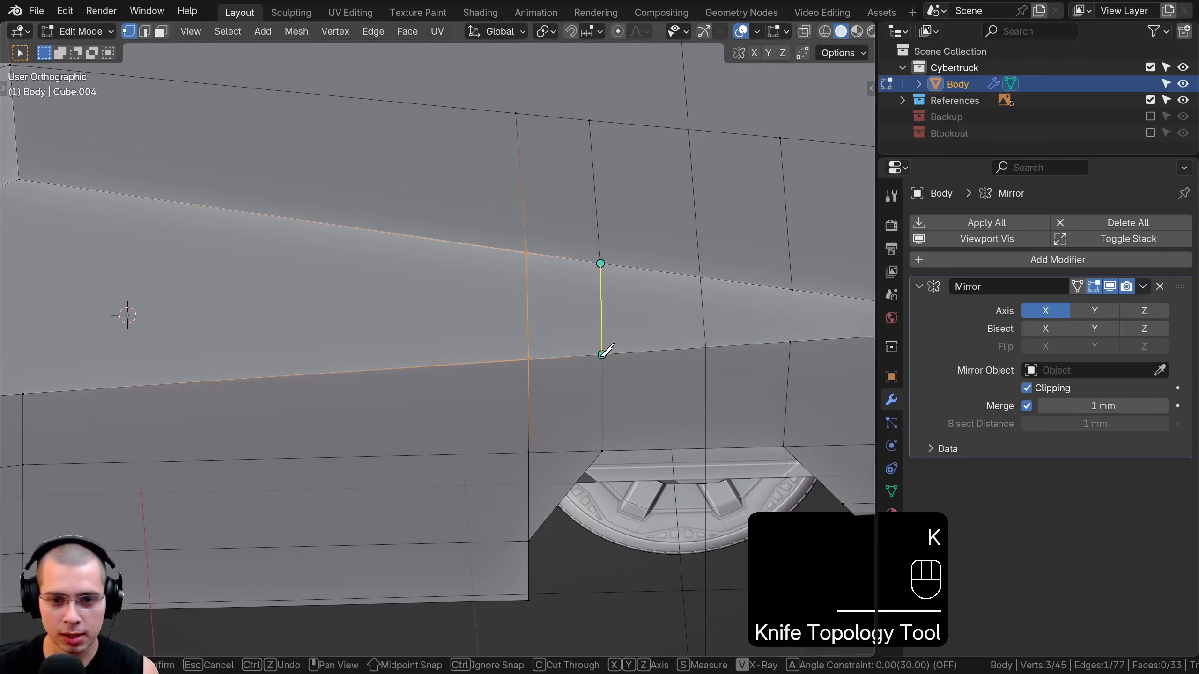
{"action": "left_click", "coordinate": [601, 354]}
{"action": "key", "text": "Return"}
{"action": "middle_click_drag", "start_coordinate": [705, 344], "coordinate": [605, 323], "text": "shift"}
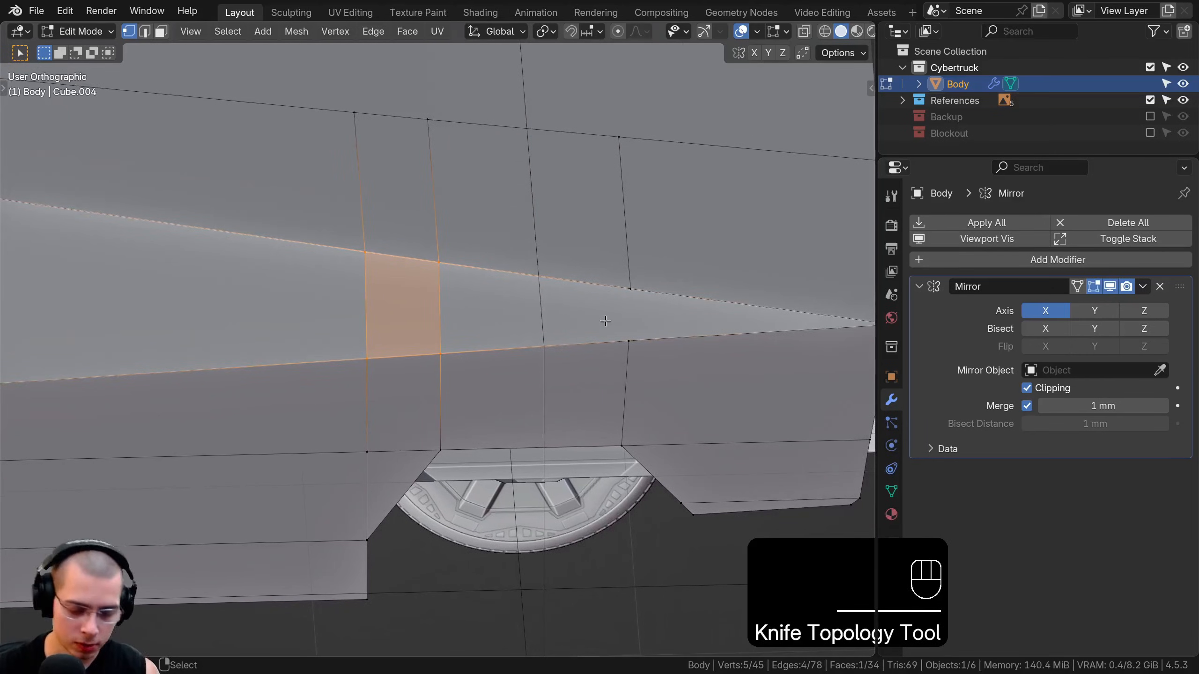
{"action": "key", "text": "k"}
{"action": "left_click", "coordinate": [630, 340]}
{"action": "key", "text": "Return"}
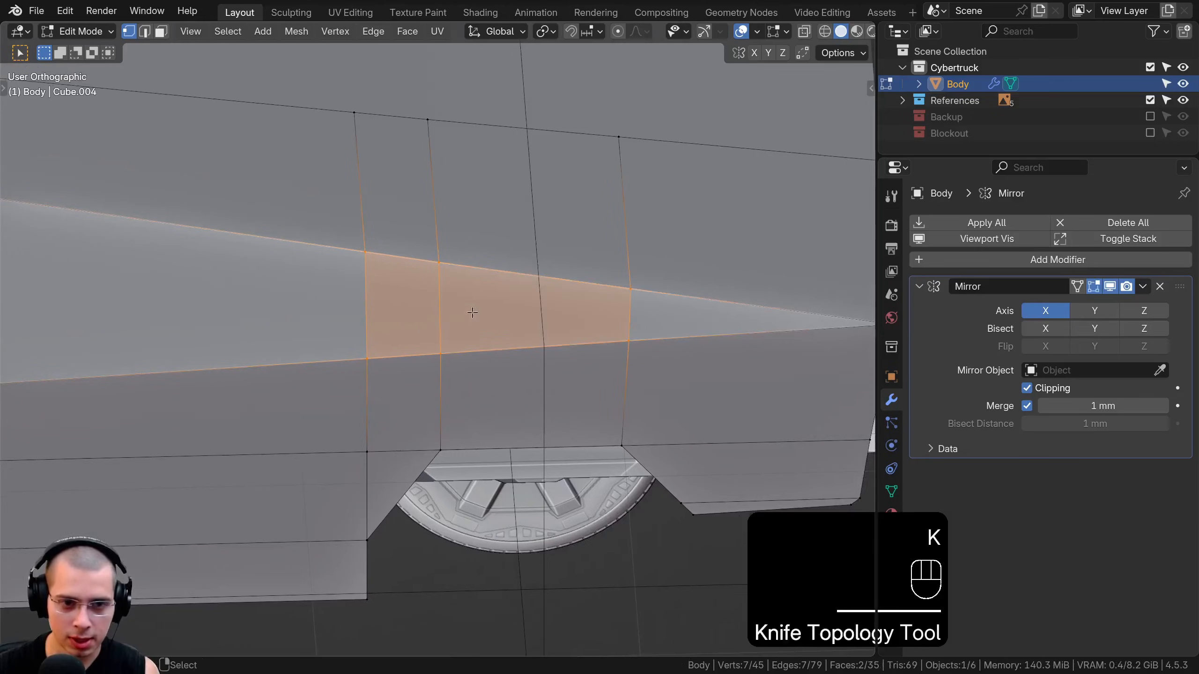
- Knife-cut an edge from the roof-peak vertex down to the mid-side vertex on the slanted face's lower border
{"action": "scroll", "coordinate": [471, 311], "scroll_direction": "down", "scroll_amount": 4}
{"action": "key", "text": "k"}
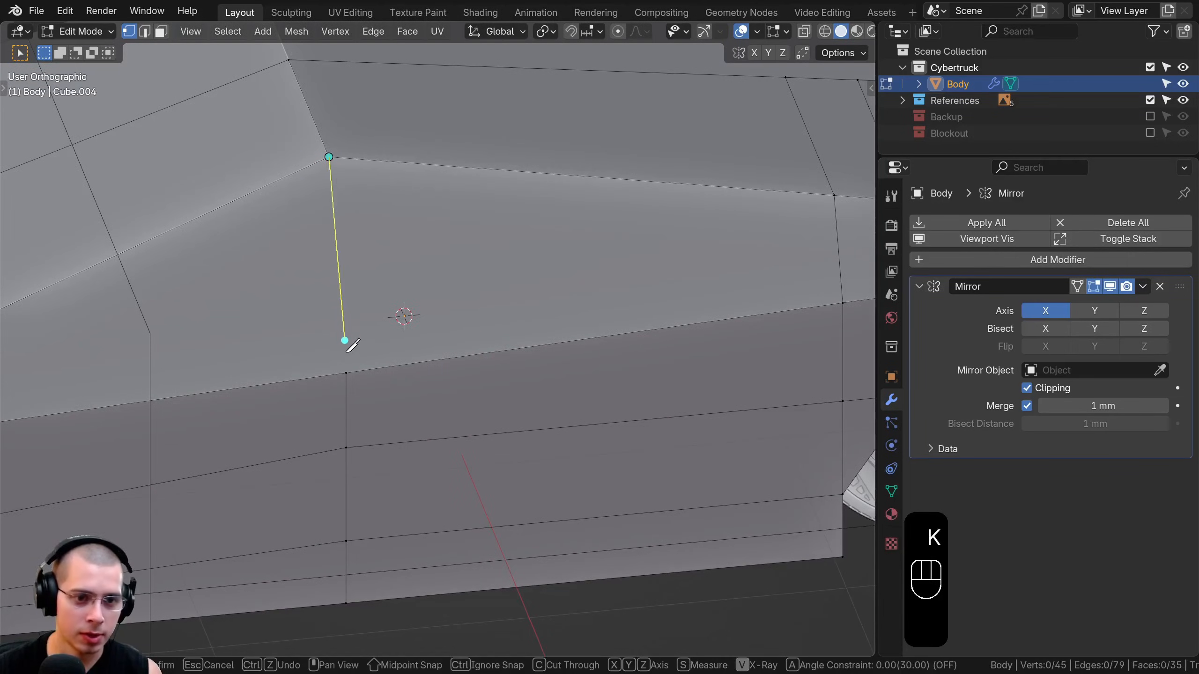
{"action": "left_click", "coordinate": [346, 373]}
{"action": "key", "text": "Return"}
- Compare the body's roofline and rear side edges with the reference truck in right orthographic wireframe view
{"action": "scroll", "coordinate": [346, 372], "scroll_direction": "down", "scroll_amount": 5}
{"action": "middle_click_drag", "start_coordinate": [342, 359], "coordinate": [347, 289]}
{"action": "middle_click_drag", "start_coordinate": [347, 289], "coordinate": [250, 274]}
{"action": "key", "text": "KP_1"}
{"action": "key", "text": "KP_3"}
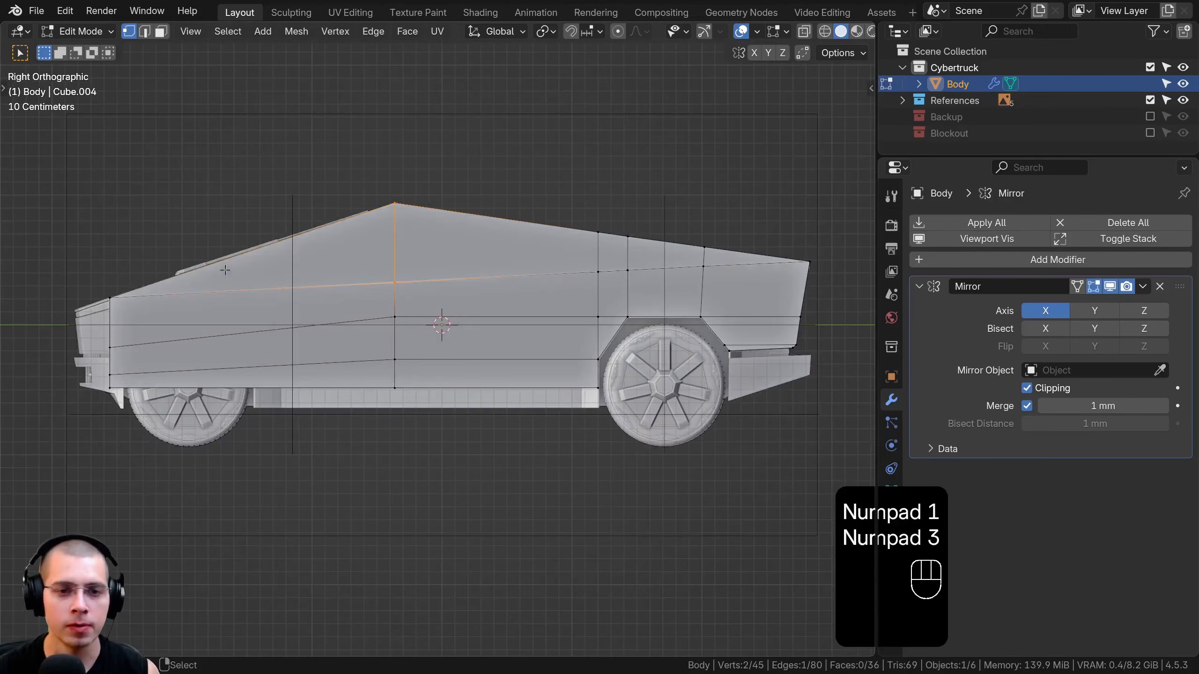
{"action": "key", "text": "z"}
{"action": "middle_click_drag", "start_coordinate": [321, 203], "coordinate": [293, 180], "text": "shift"}
{"action": "scroll", "coordinate": [160, 331], "scroll_direction": "up", "scroll_amount": 6}
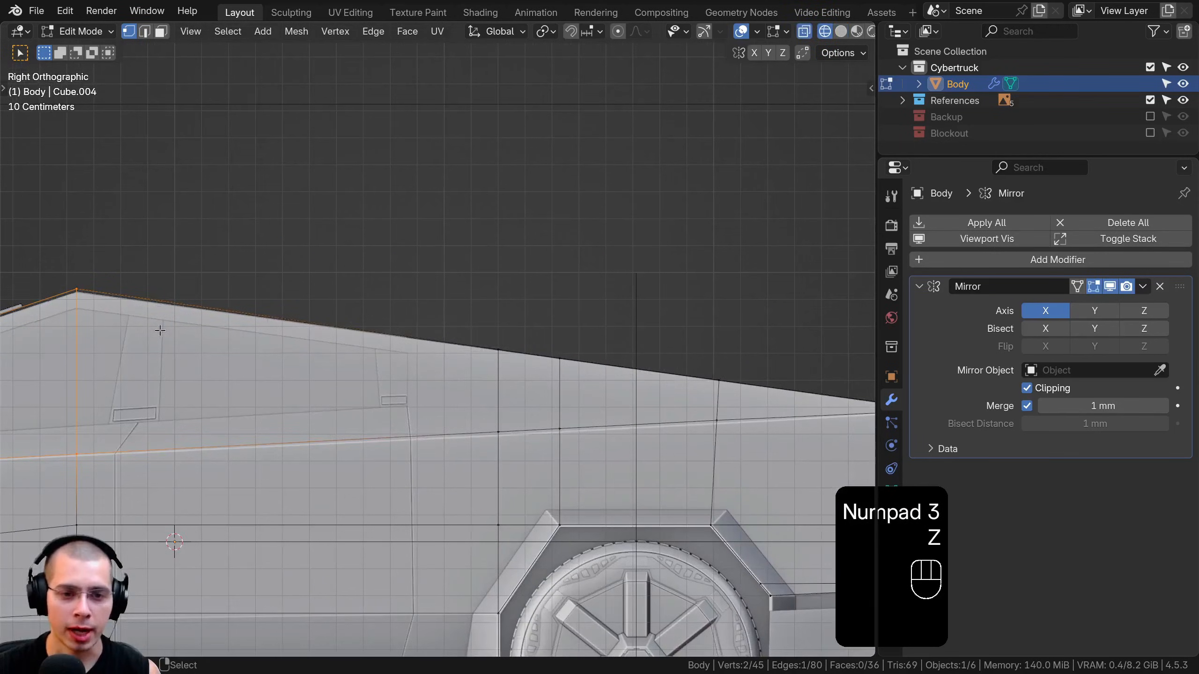
{"action": "middle_click_drag", "start_coordinate": [160, 330], "coordinate": [166, 256], "text": "shift"}
{"action": "scroll", "coordinate": [442, 249], "scroll_direction": "up", "scroll_amount": 2}
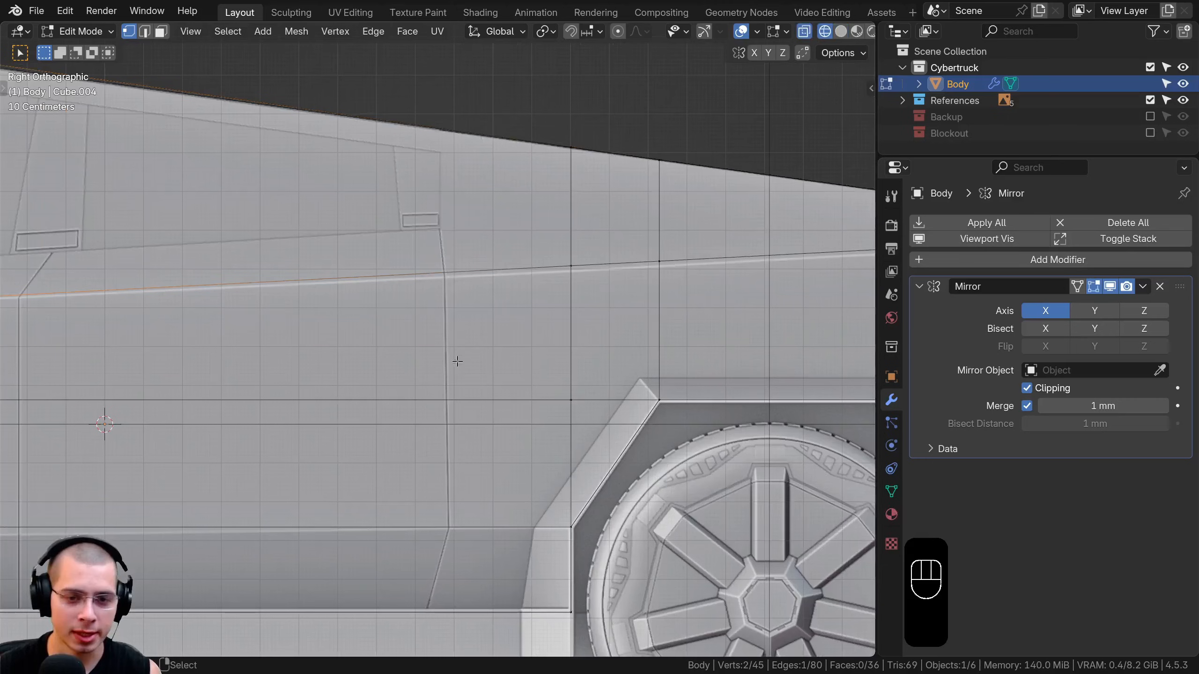
{"action": "middle_click_drag", "start_coordinate": [435, 231], "coordinate": [426, 273], "text": "shift"}
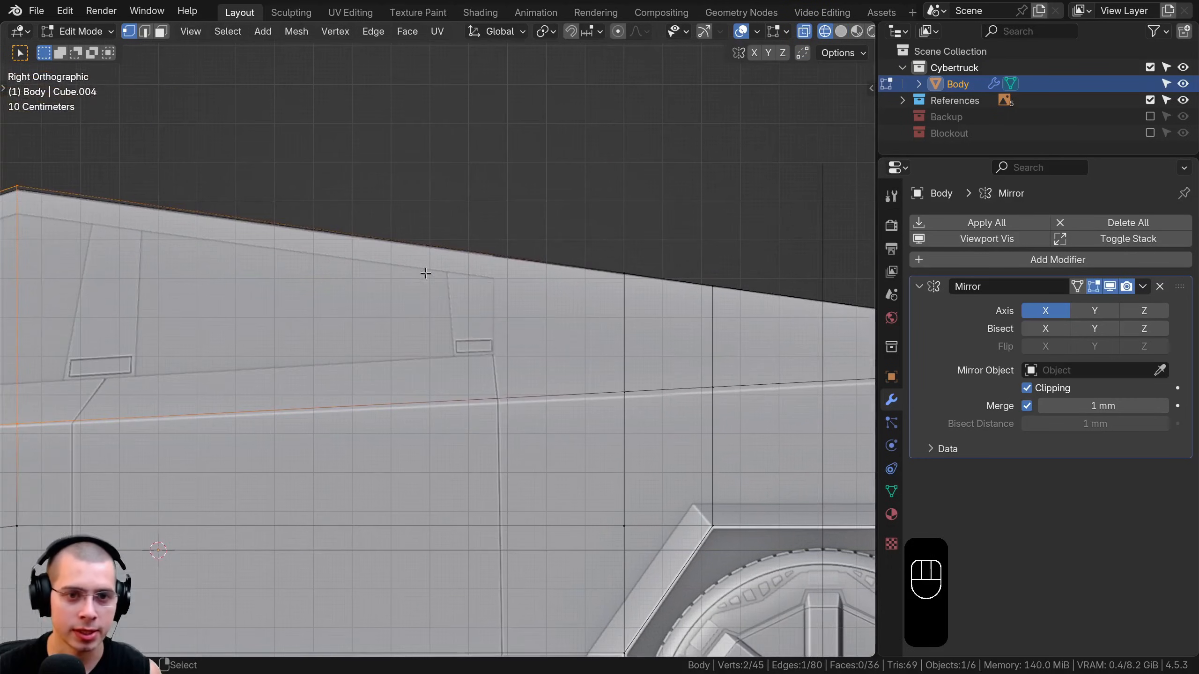
{"action": "scroll", "coordinate": [505, 335], "scroll_direction": "up", "scroll_amount": 2}
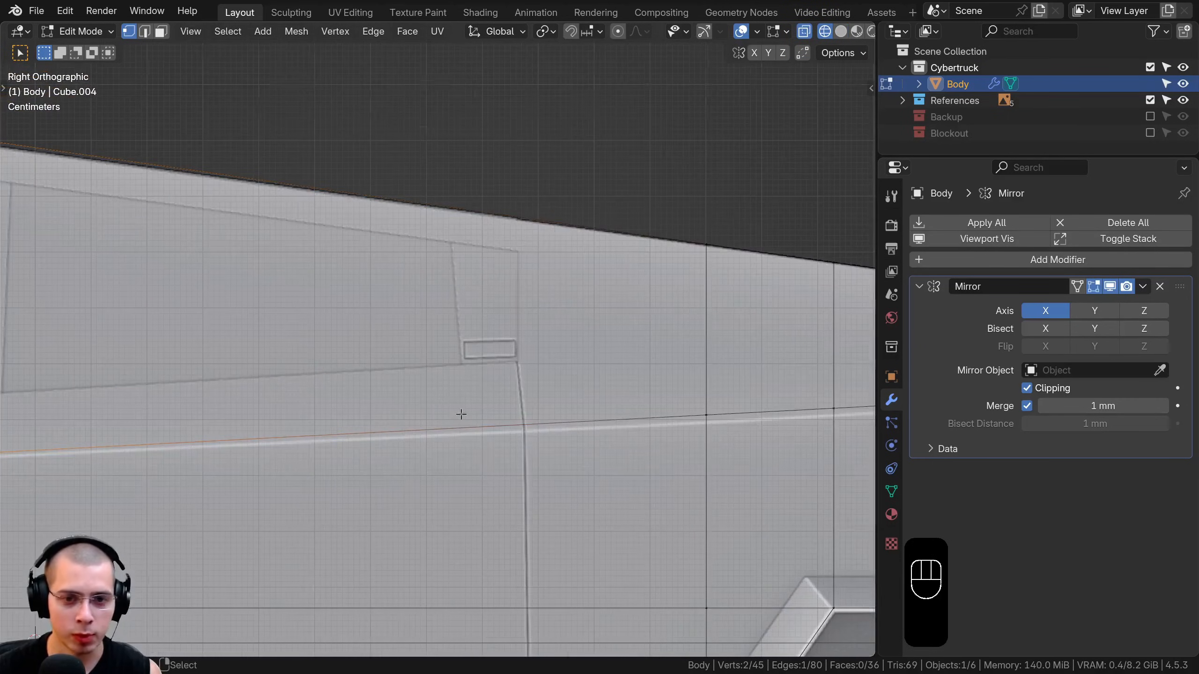
- With the whole body selected in side view, Knife-cut vertically from its lower border up to the front wheel arch's lower rear corner
{"action": "scroll", "coordinate": [461, 414], "scroll_direction": "down", "scroll_amount": 2}
{"action": "middle_click_drag", "start_coordinate": [510, 388], "coordinate": [505, 228], "text": "shift"}
{"action": "scroll", "coordinate": [393, 448], "scroll_direction": "down", "scroll_amount": 2}
{"action": "middle_click_drag", "start_coordinate": [212, 385], "coordinate": [510, 385], "text": "shift"}
{"action": "scroll", "coordinate": [510, 385], "scroll_direction": "up", "scroll_amount": 3}
{"action": "key", "text": "a"}
{"action": "middle_click_drag", "start_coordinate": [583, 391], "coordinate": [560, 330], "text": "shift"}
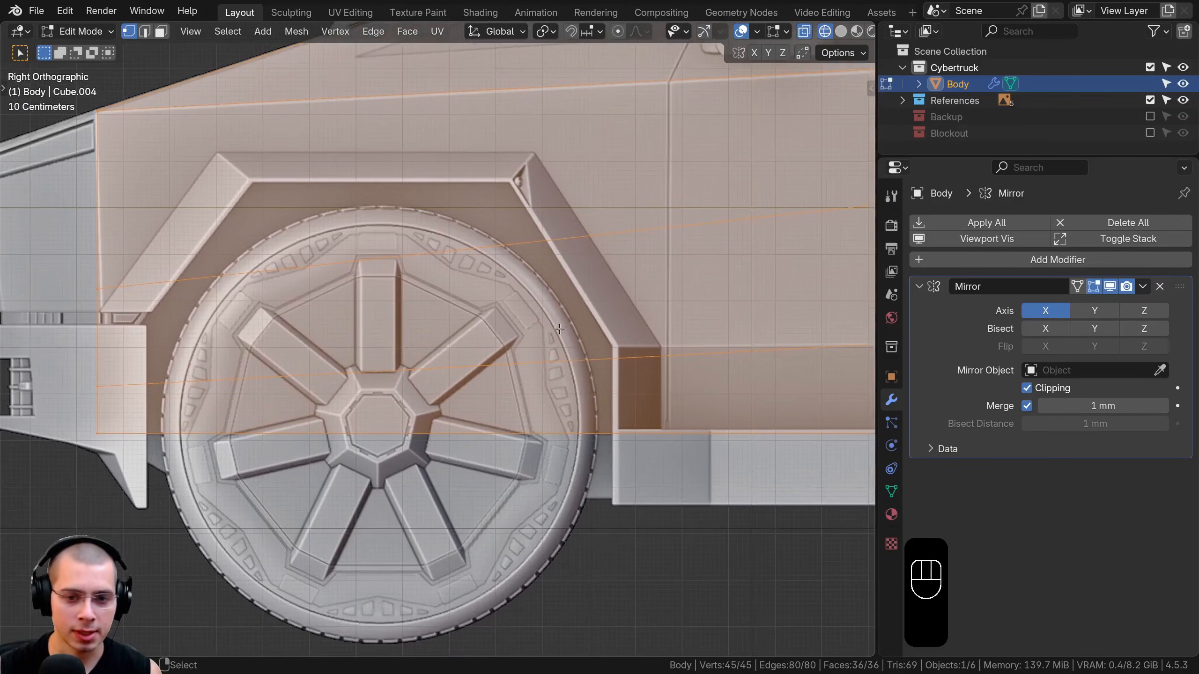
{"action": "key", "text": "k"}
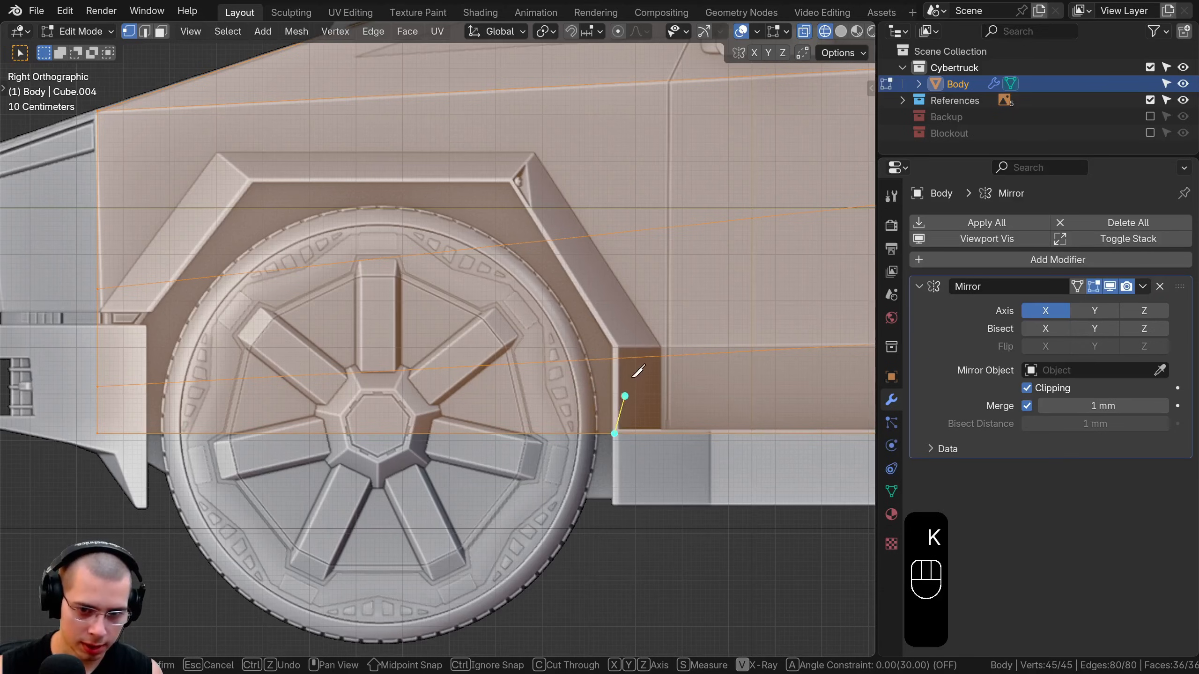
{"action": "key", "text": "z"}
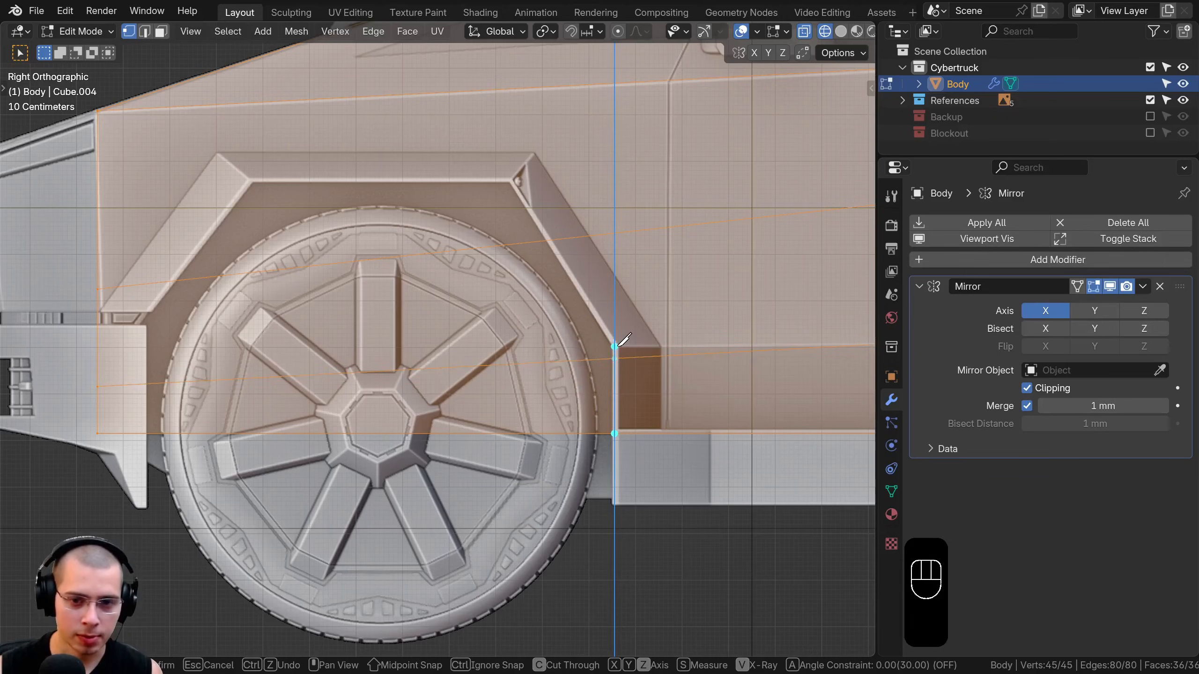
{"action": "left_click", "coordinate": [615, 346]}
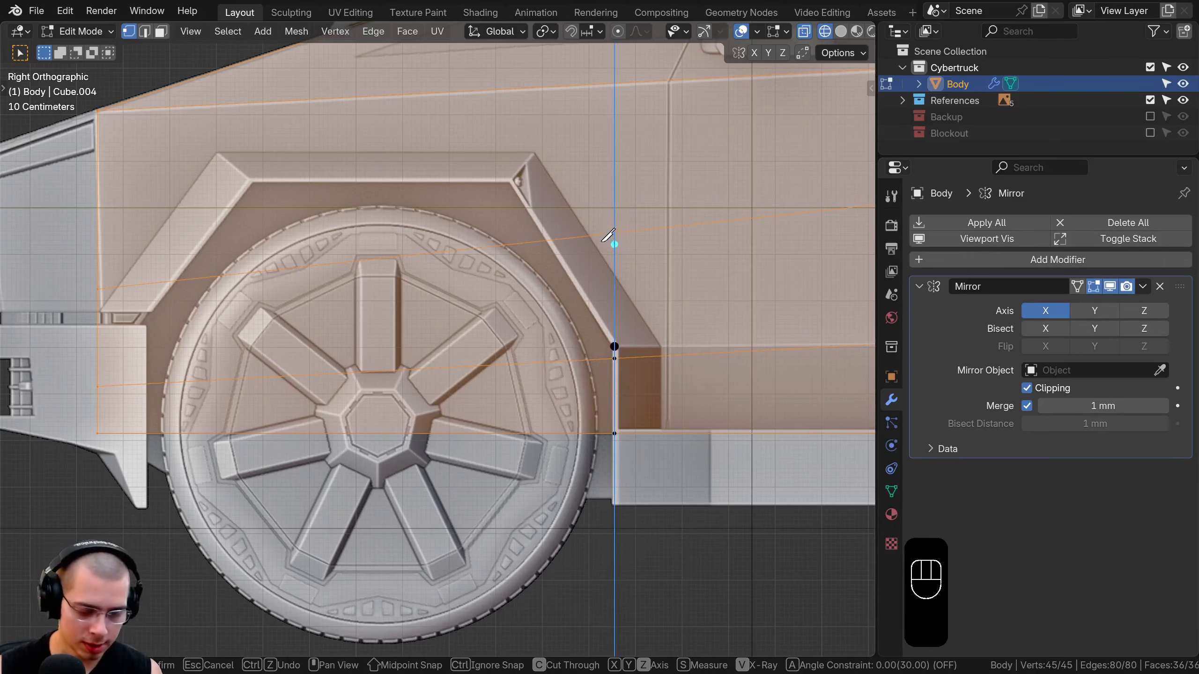
- Extend the Knife cut up the front wheel arch's slanted rear edge and straight across its horizontal top edge to the front upper corner
{"action": "key", "text": "z"}
{"action": "key", "text": "z"}
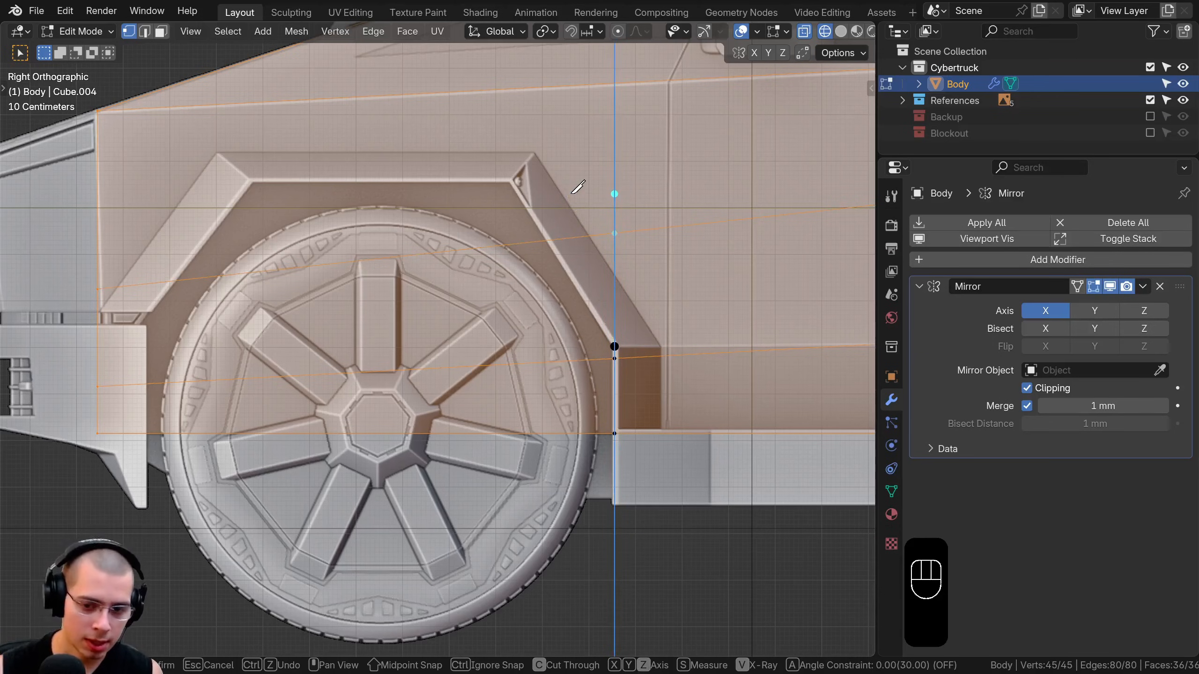
{"action": "key", "text": "z"}
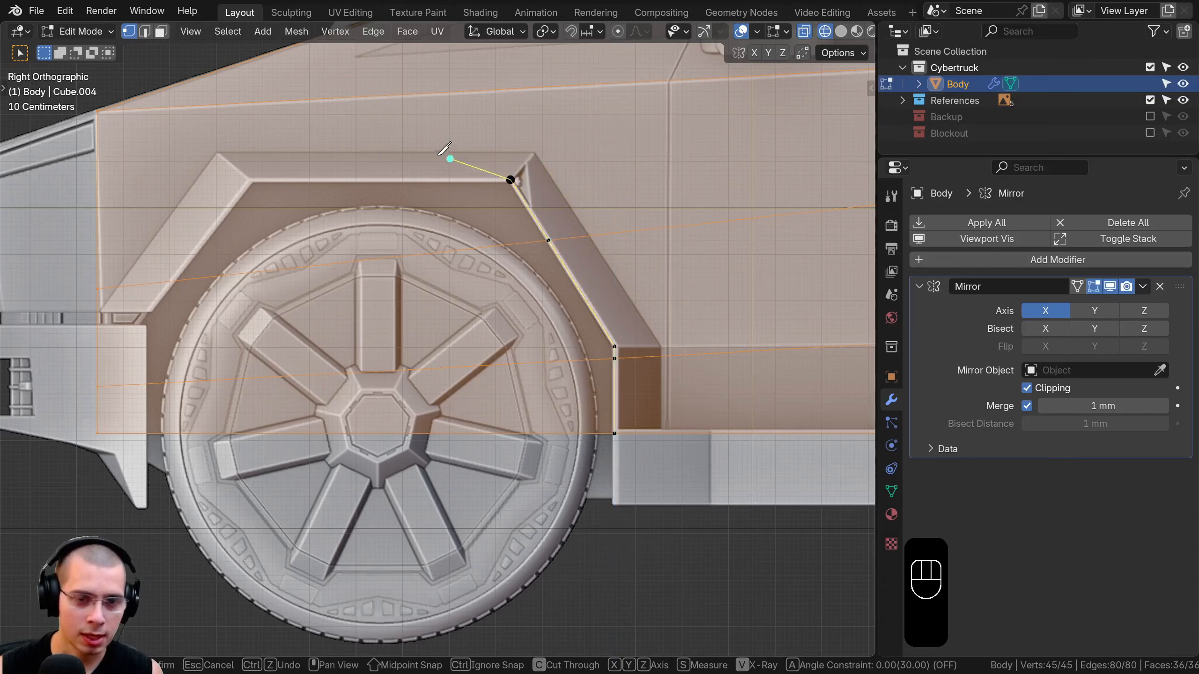
{"action": "key", "text": "y"}
{"action": "key", "text": "y"}
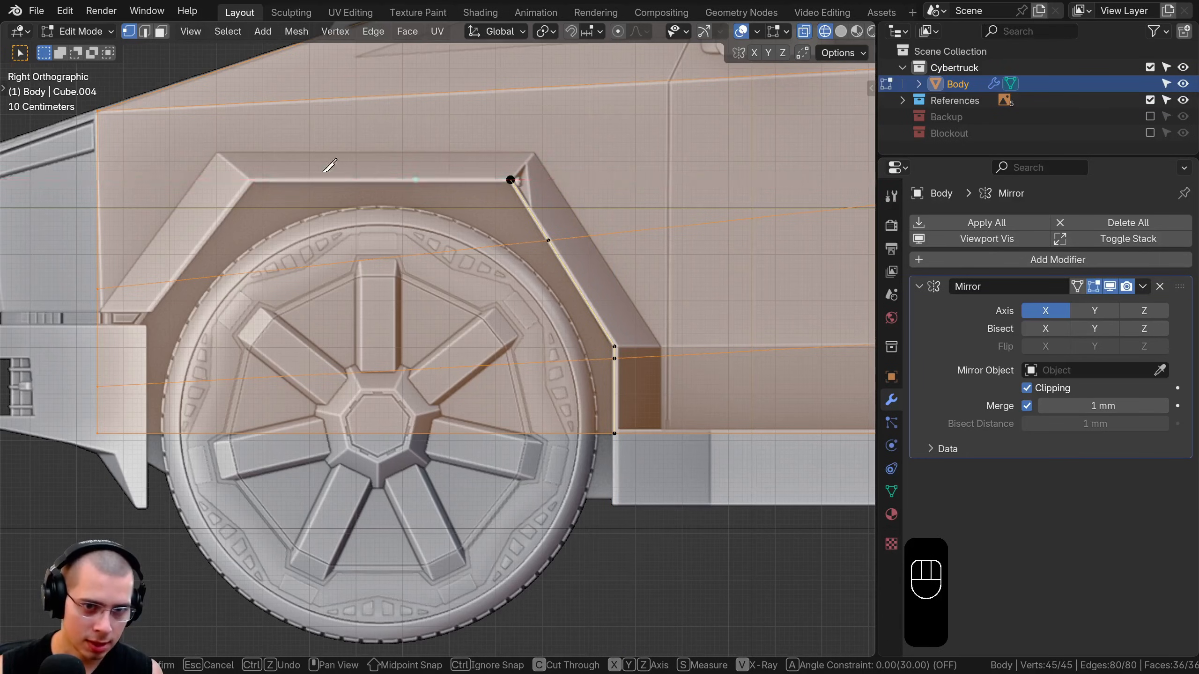
{"action": "key", "text": "x"}
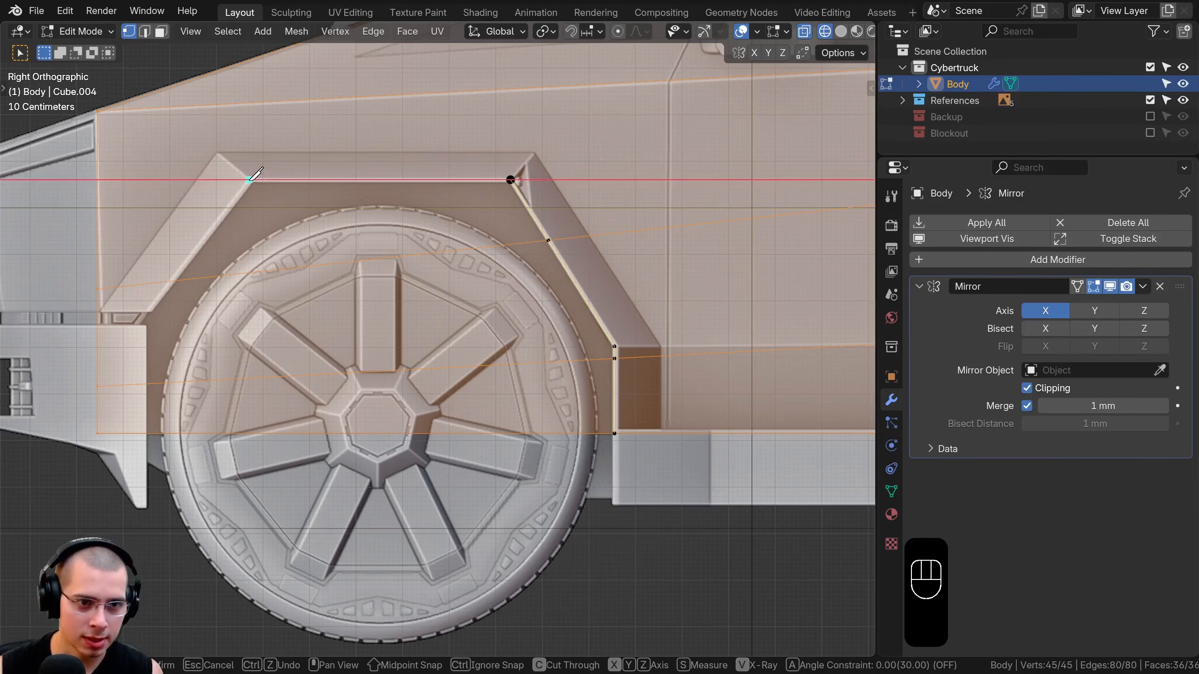
{"action": "left_click", "coordinate": [249, 179]}
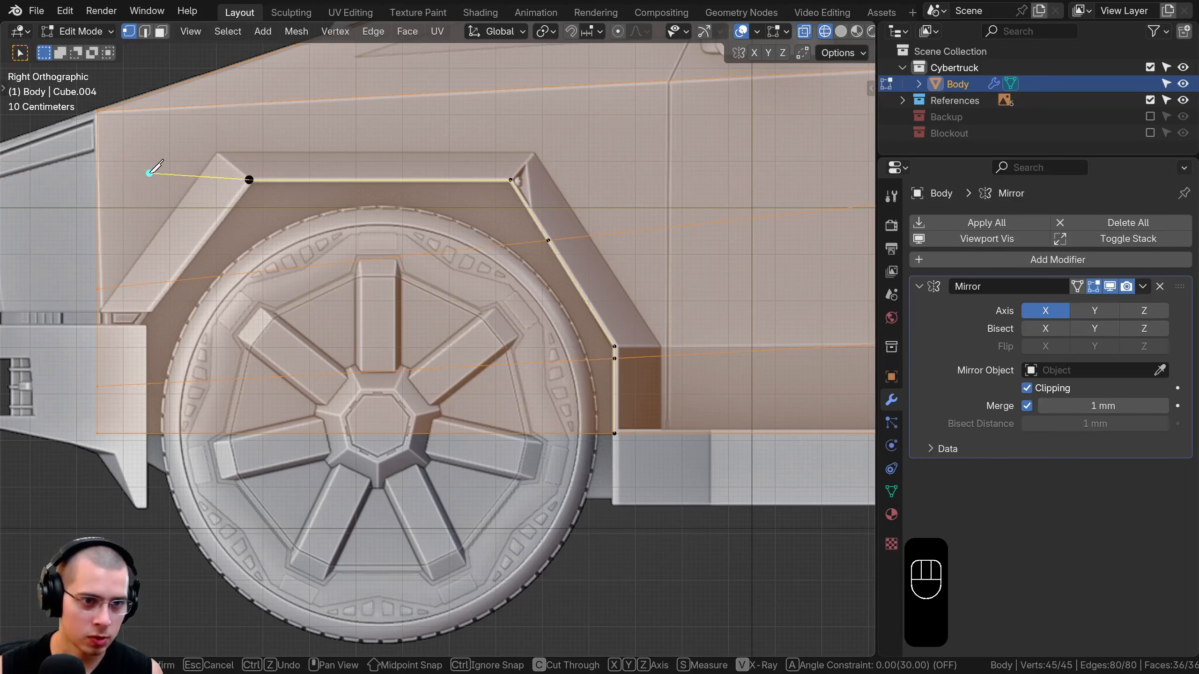
- Finish the Knife cut down the arch's slanted front edge and across to the body's front edge, and return to solid shading
{"action": "middle_click_drag", "start_coordinate": [150, 173], "coordinate": [195, 188], "text": "shift"}
{"action": "scroll", "coordinate": [420, 179], "scroll_direction": "up", "scroll_amount": 4}
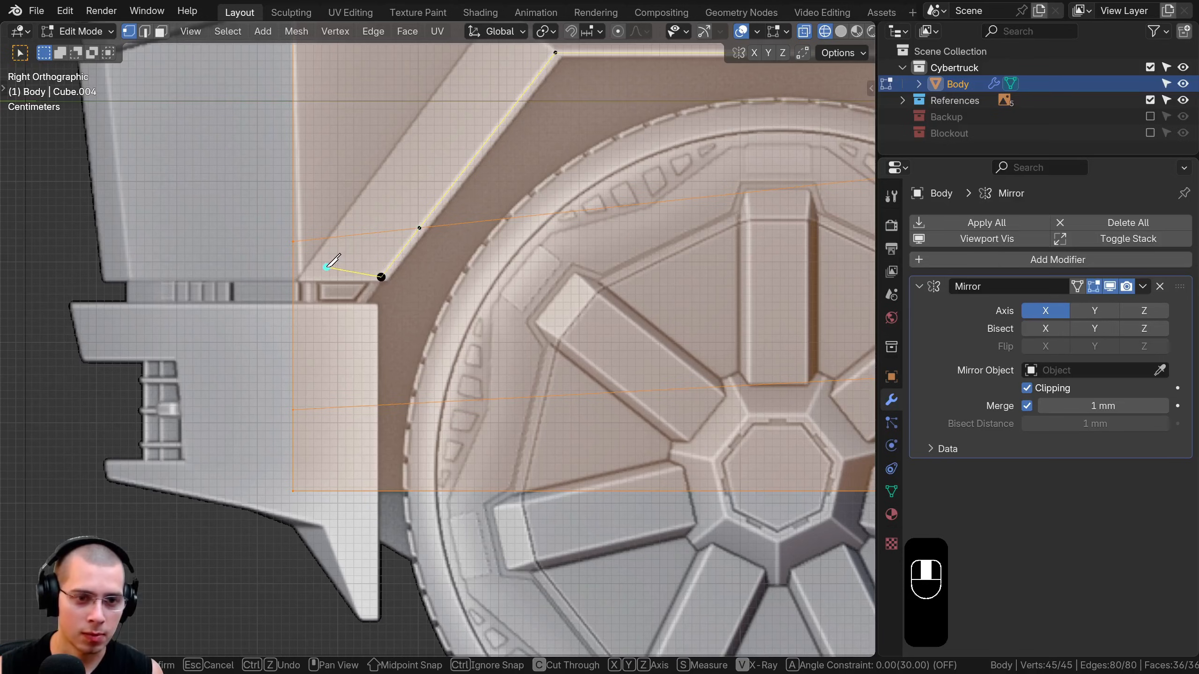
{"action": "left_click", "coordinate": [293, 277]}
{"action": "scroll", "coordinate": [420, 295], "scroll_direction": "down", "scroll_amount": 4}
{"action": "scroll", "coordinate": [419, 272], "scroll_direction": "up", "scroll_amount": 2}
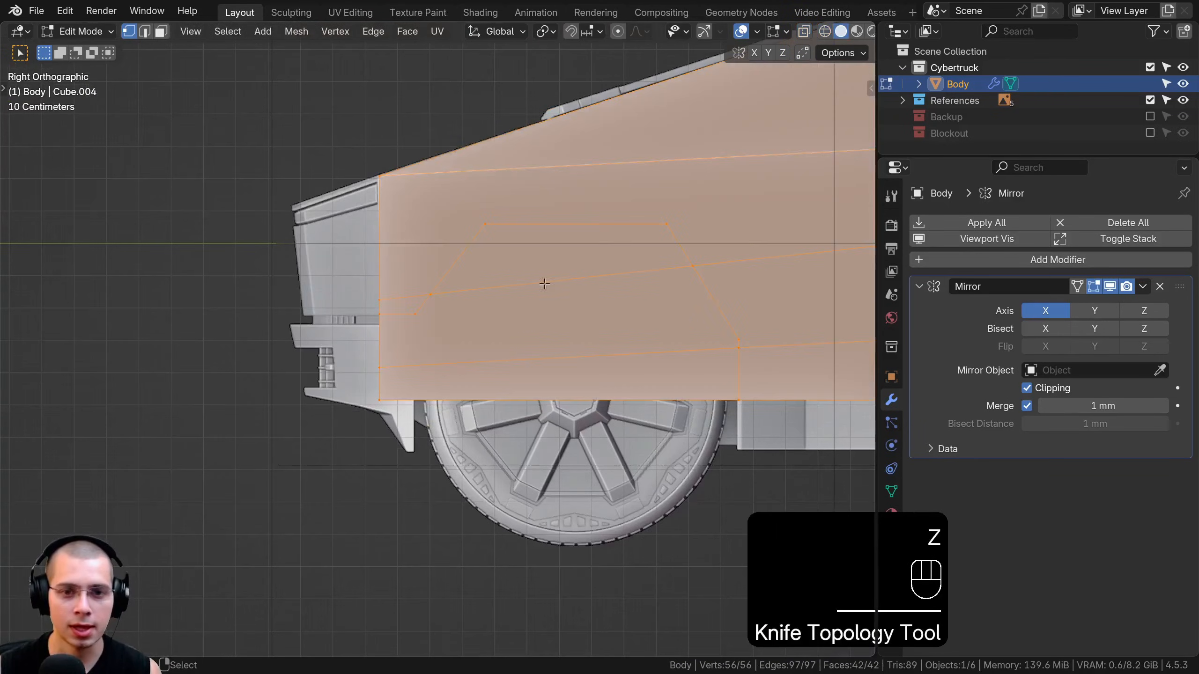
- Delete the three side faces enclosed by the front wheel arch outline
{"action": "scroll", "coordinate": [419, 270], "scroll_direction": "down", "scroll_amount": 1}
{"action": "key", "text": "2"}
{"action": "key", "text": "3"}
{"action": "left_click", "coordinate": [424, 257]}
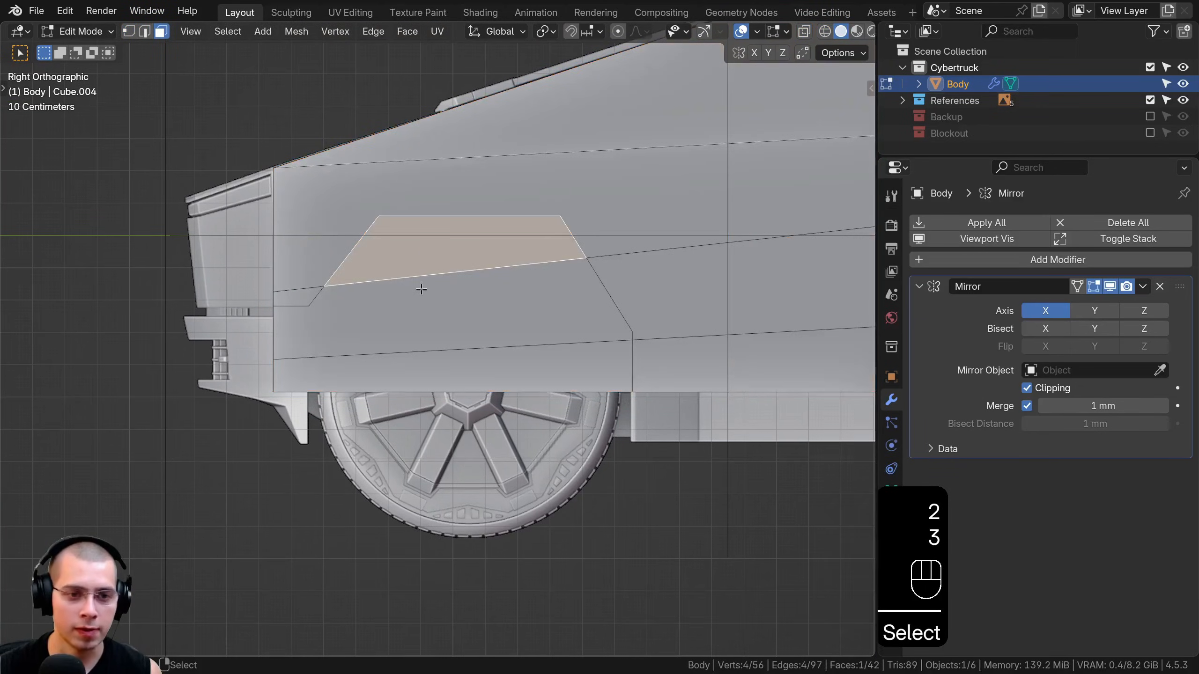
{"action": "left_click", "coordinate": [424, 307], "text": "shift"}
{"action": "left_click", "coordinate": [425, 356], "text": "shift"}
{"action": "key", "text": "x"}
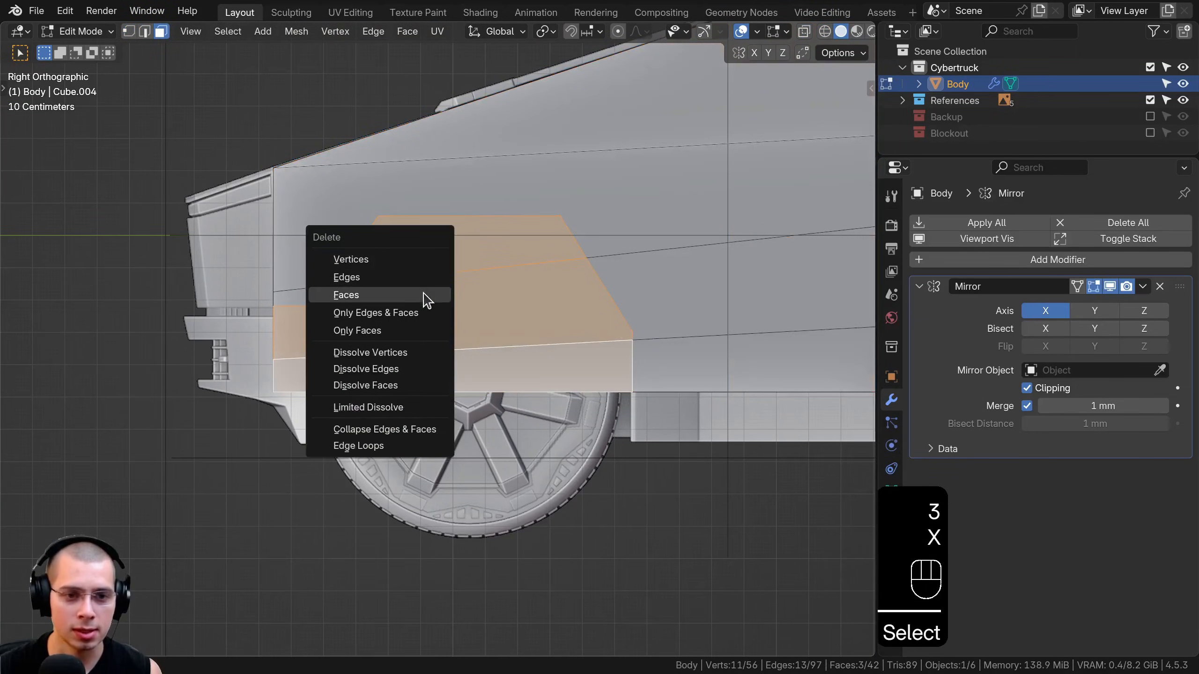
{"action": "left_click", "coordinate": [423, 295]}
- Delete the leftover underside and lower front faces around the front wheel arch opening
{"action": "scroll", "coordinate": [460, 367], "scroll_direction": "up", "scroll_amount": 5}
{"action": "middle_click_drag", "start_coordinate": [425, 330], "coordinate": [527, 200]}
{"action": "left_click", "coordinate": [455, 384]}
{"action": "key", "text": "x"}
{"action": "left_click", "coordinate": [454, 387]}
{"action": "left_click", "coordinate": [415, 343]}
{"action": "left_click", "coordinate": [411, 380], "text": "shift"}
{"action": "key", "text": "x"}
{"action": "left_click", "coordinate": [415, 348]}
{"action": "scroll", "coordinate": [530, 247], "scroll_direction": "up", "scroll_amount": 1}
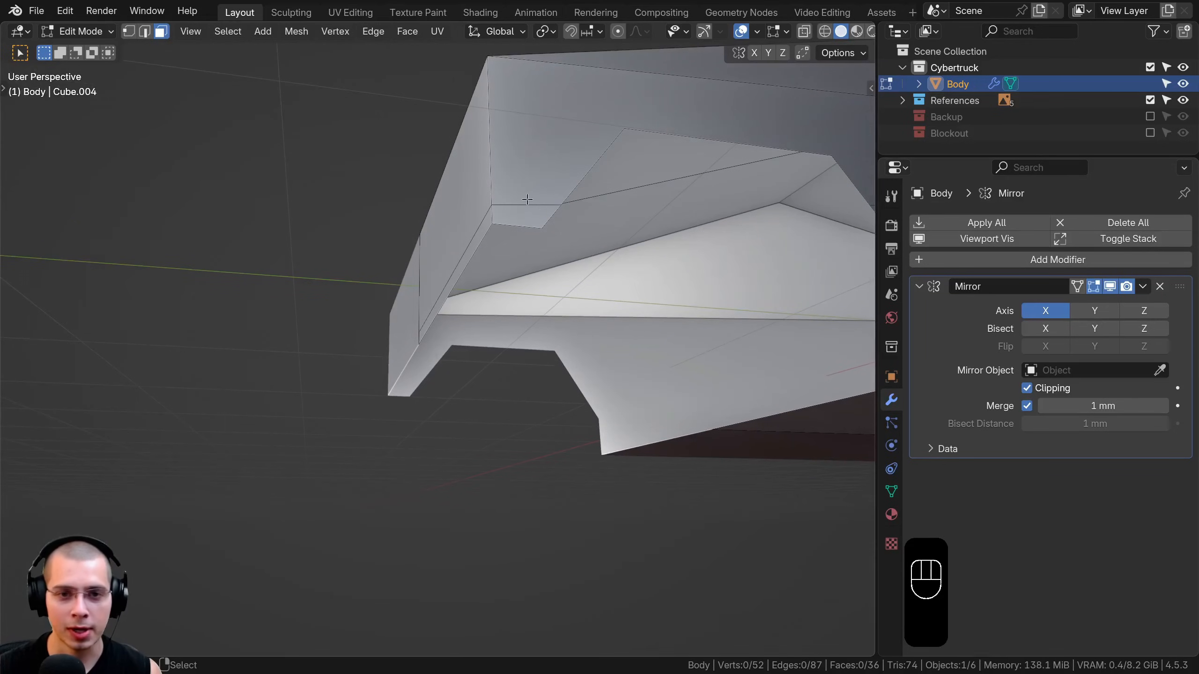
- Dissolve the leftover horizontal edges running around the body's front corner just above the lower border
{"action": "left_click", "coordinate": [128, 31]}
{"action": "middle_click_drag", "start_coordinate": [424, 245], "coordinate": [457, 281]}
{"action": "left_click", "coordinate": [475, 240], "text": "alt"}
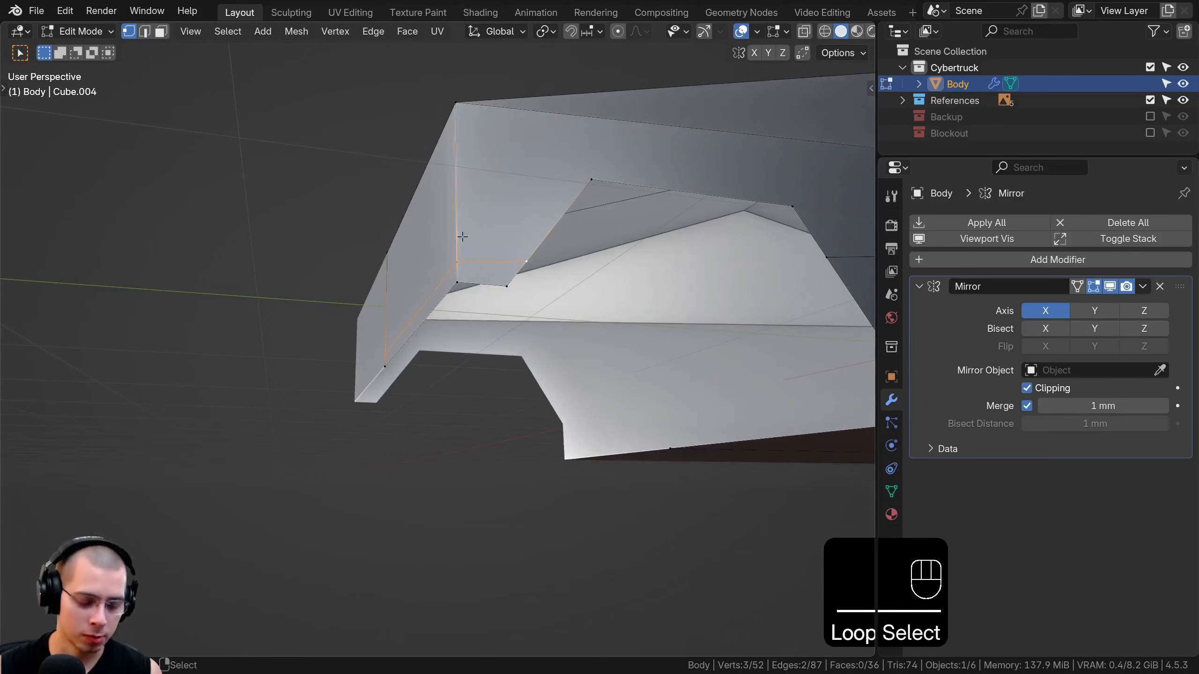
{"action": "key", "text": "x"}
{"action": "left_click", "coordinate": [460, 279]}
{"action": "key", "text": "ctrl+z"}
{"action": "key", "text": "x"}
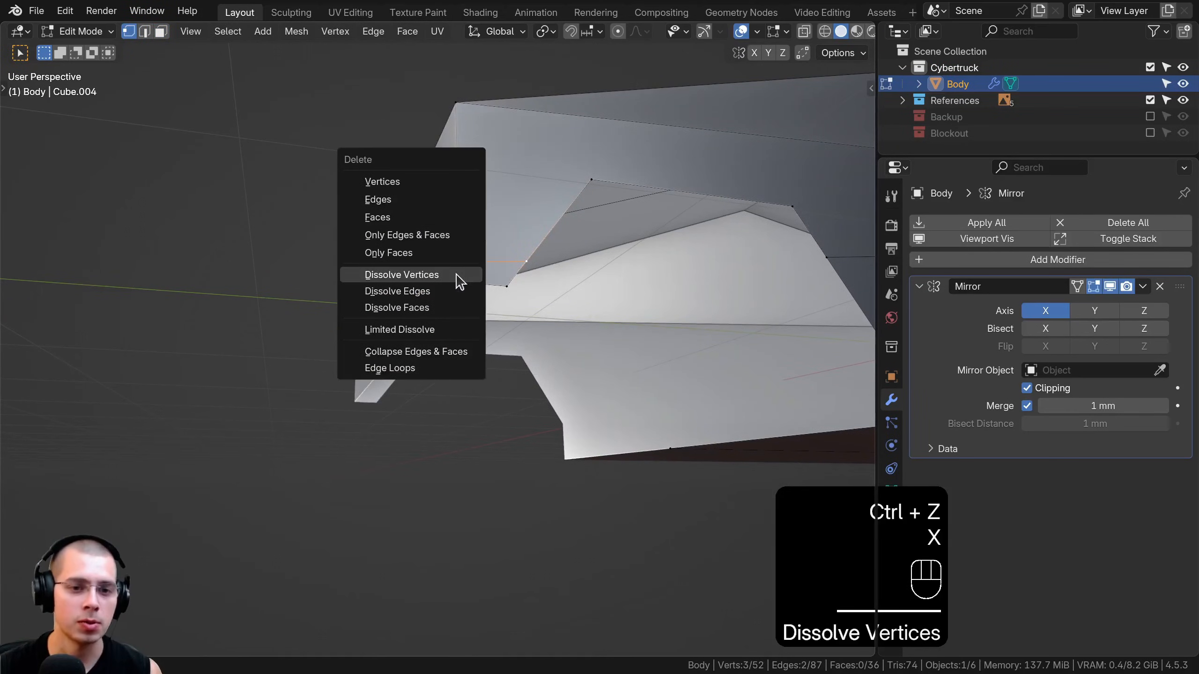
{"action": "left_click", "coordinate": [453, 289]}
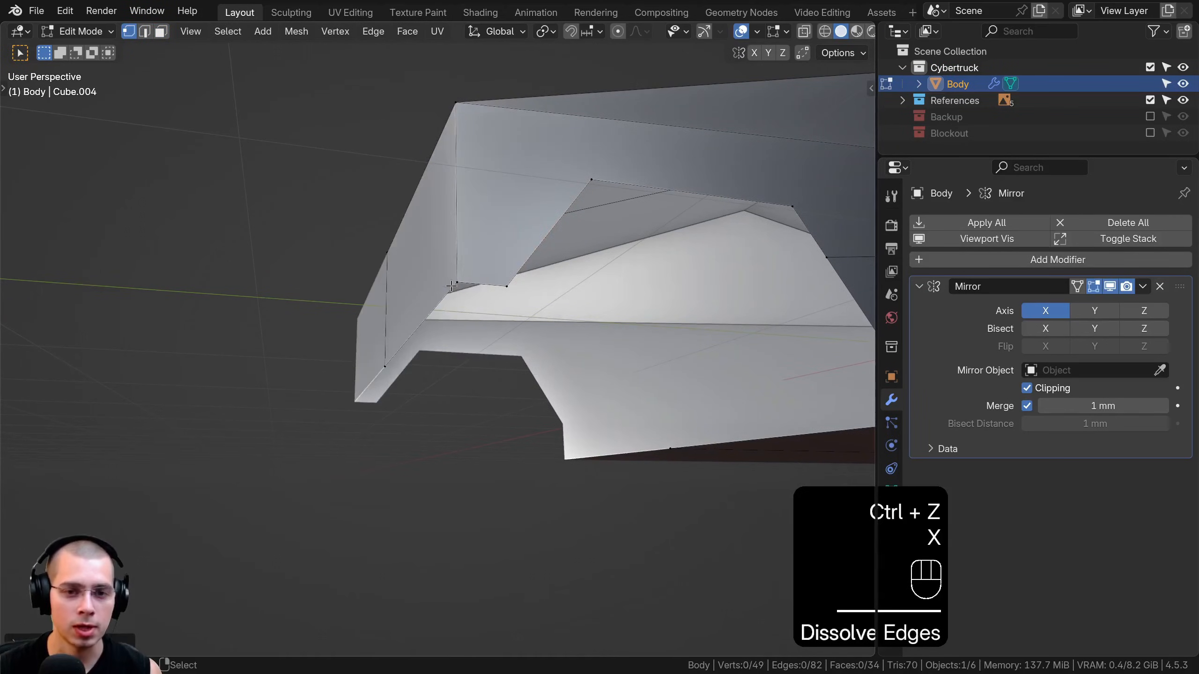
- Extrude the front wheel arch's lower front vertex along X to the body's centre line
{"action": "middle_click_drag", "start_coordinate": [452, 285], "coordinate": [443, 130]}
{"action": "left_click", "coordinate": [445, 126]}
{"action": "key", "text": "e"}
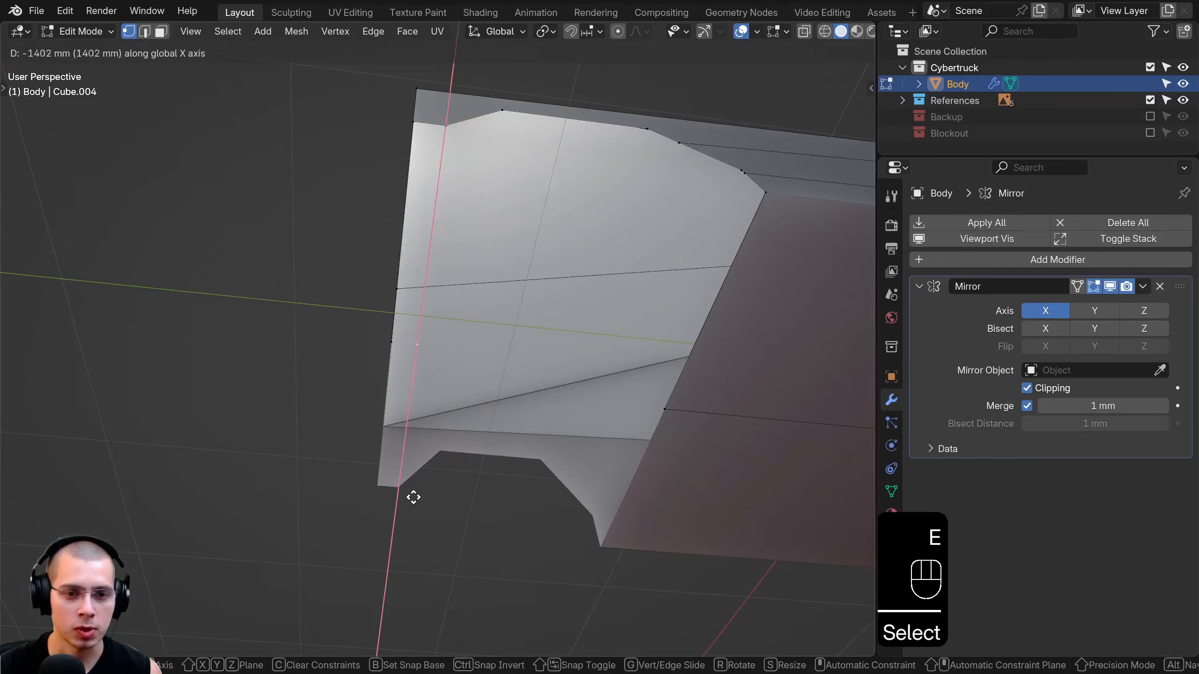
{"action": "left_click", "coordinate": [402, 294]}
- Fill the underside strip between the body's lower front edge and the newly extruded edge with a face
{"action": "mouse_move", "coordinate": [401, 295]}
{"action": "middle_mouse_down"}
{"action": "mouse_move", "coordinate": [522, 325]}
{"action": "mouse_move", "coordinate": [389, 293]}
{"action": "middle_mouse_up"}
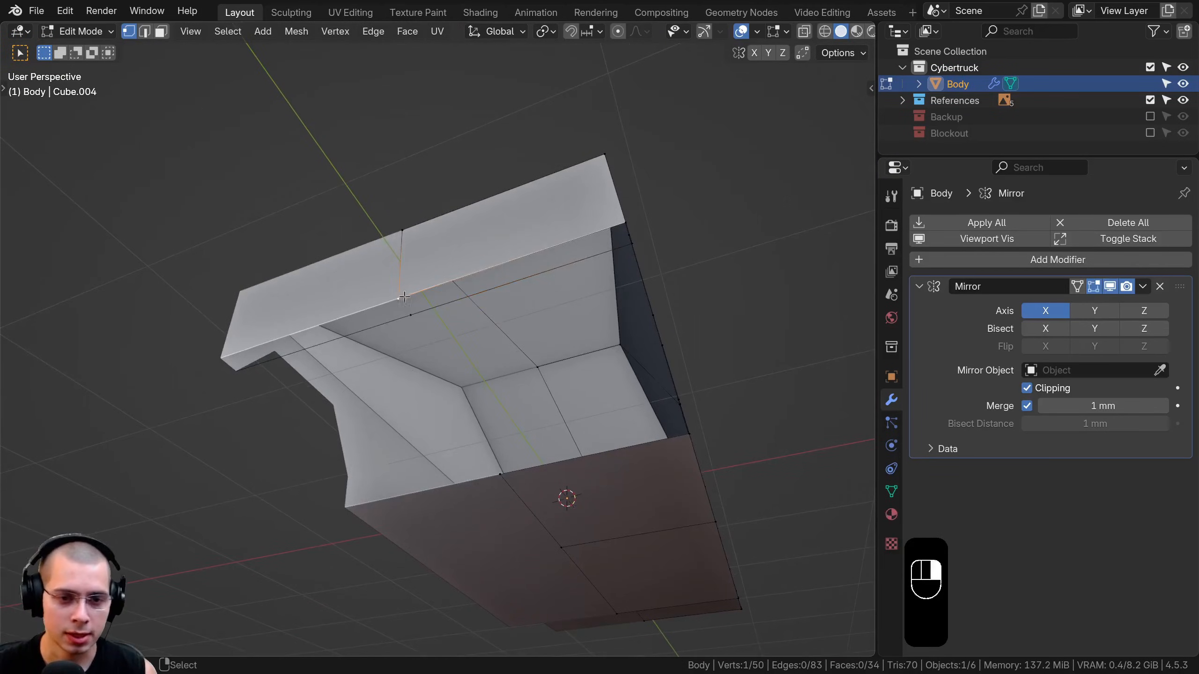
{"action": "left_click", "coordinate": [533, 267], "text": "shift"}
{"action": "left_click", "coordinate": [632, 239], "text": "shift"}
{"action": "left_click", "coordinate": [625, 223], "text": "shift"}
{"action": "middle_click_drag", "start_coordinate": [625, 223], "coordinate": [471, 199]}
{"action": "key", "text": "f"}
- Extrude the front wheel arch's top edge along X to the body's centre line to form the wheel well's ceiling
{"action": "left_click", "coordinate": [496, 131]}
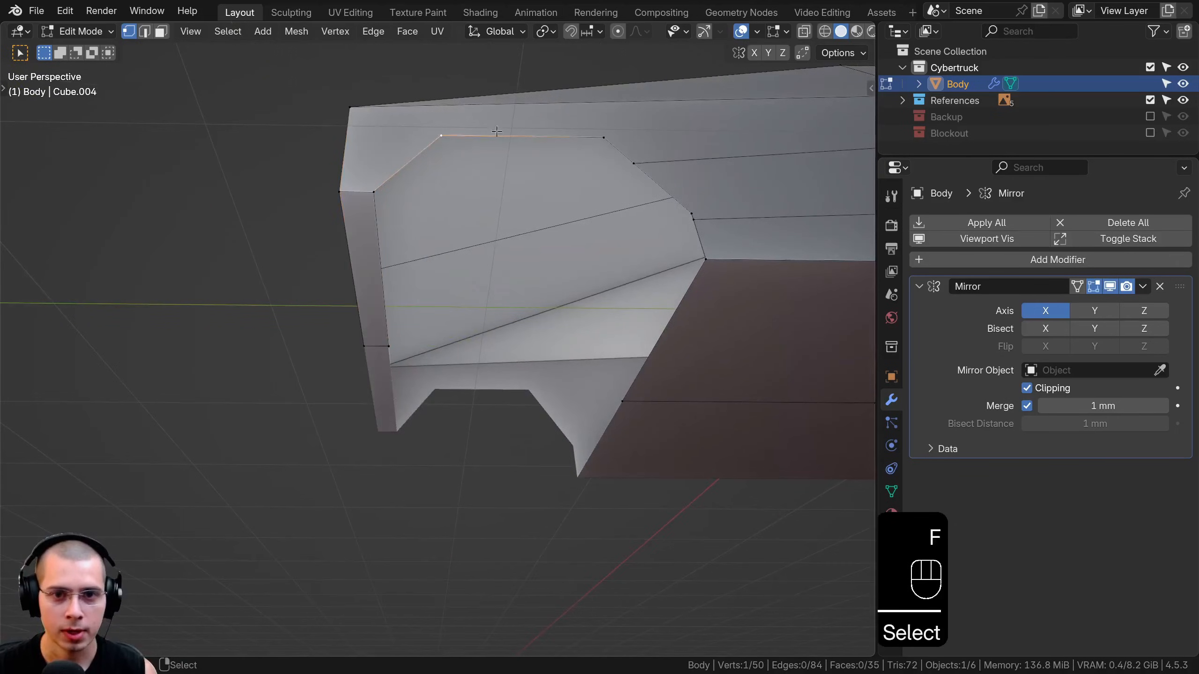
{"action": "left_click", "coordinate": [603, 137], "text": "shift"}
{"action": "middle_click_drag", "start_coordinate": [603, 137], "coordinate": [591, 152]}
{"action": "key", "text": "e"}
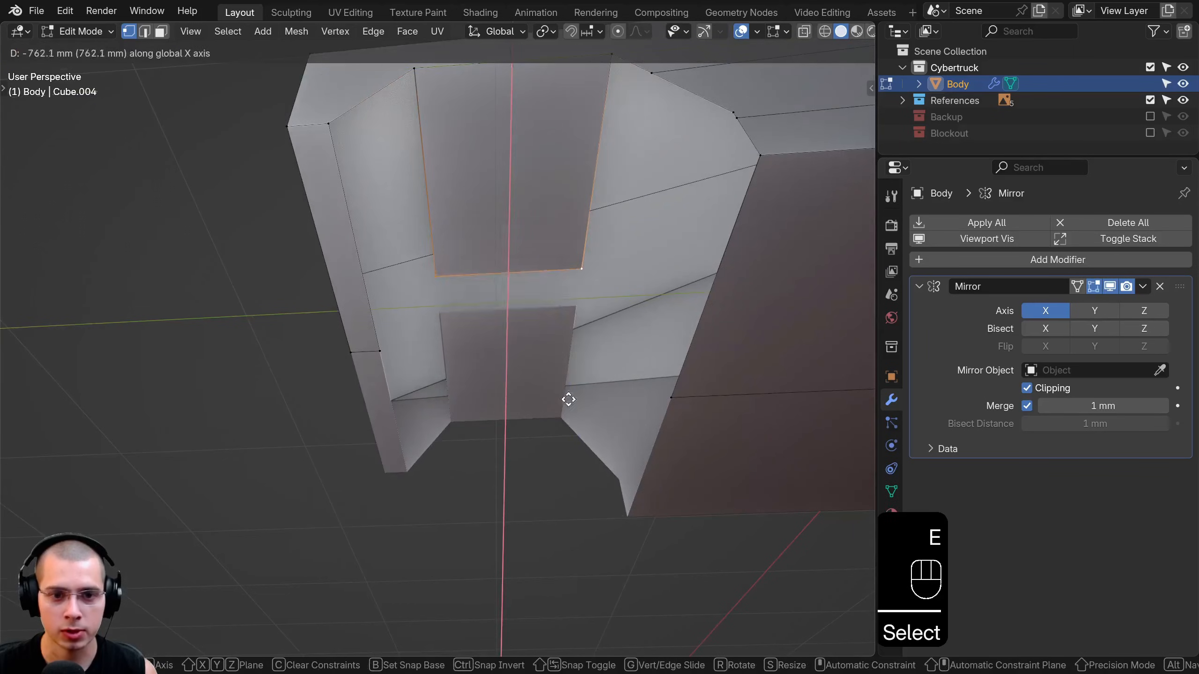
{"action": "left_click", "coordinate": [569, 400]}
- Fill the wheel well's slanted front face between the front underside strip and the ceiling
{"action": "middle_click_drag", "start_coordinate": [513, 434], "coordinate": [412, 302]}
{"action": "left_click", "coordinate": [373, 360]}
{"action": "left_click", "coordinate": [441, 287], "text": "shift"}
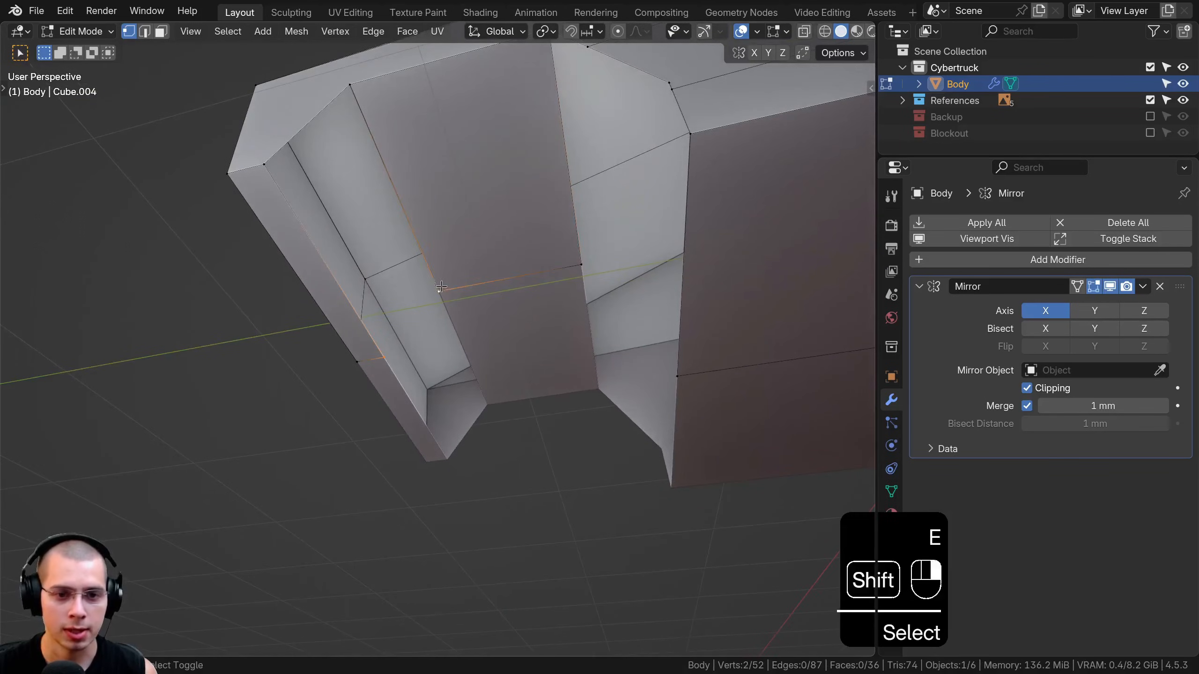
{"action": "left_click", "coordinate": [262, 167], "text": "shift"}
{"action": "key", "text": "f"}
- Edge-slide the mid-side horizontal edge row between the wheel arches down onto the row below and merge all vertices by distance
{"action": "middle_click_drag", "start_coordinate": [262, 168], "coordinate": [458, 302]}
{"action": "left_click", "coordinate": [458, 303], "text": "shift"}
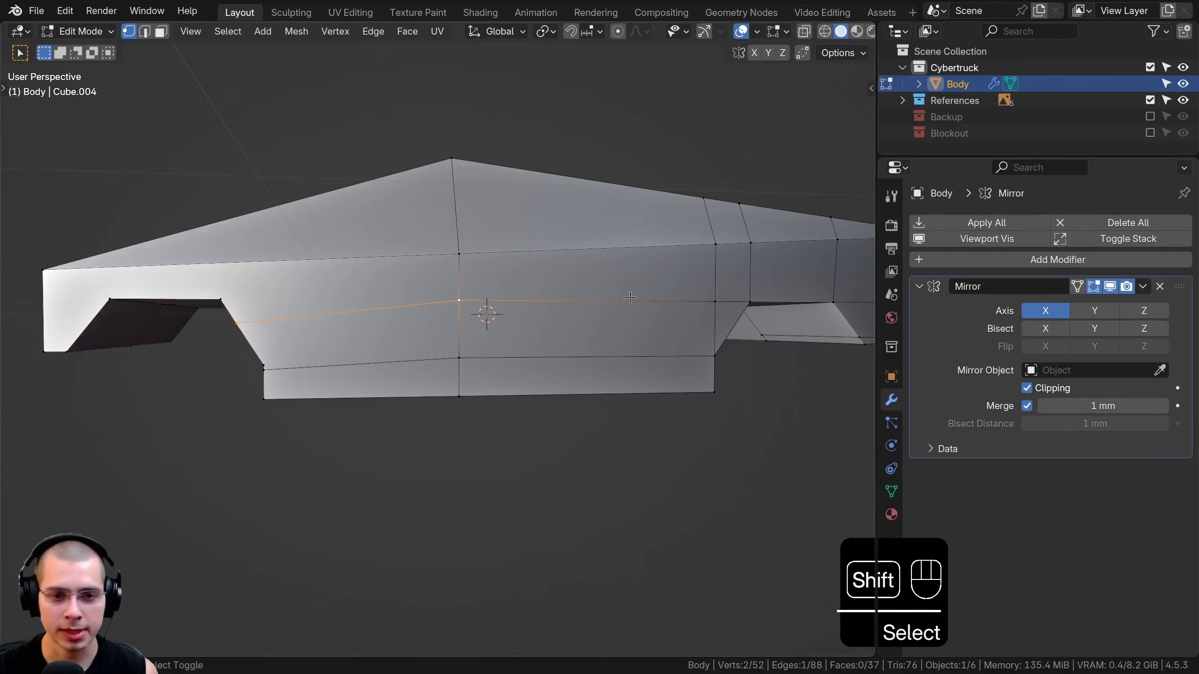
{"action": "left_click", "coordinate": [708, 300], "text": "shift"}
{"action": "middle_click_drag", "start_coordinate": [708, 301], "coordinate": [484, 237]}
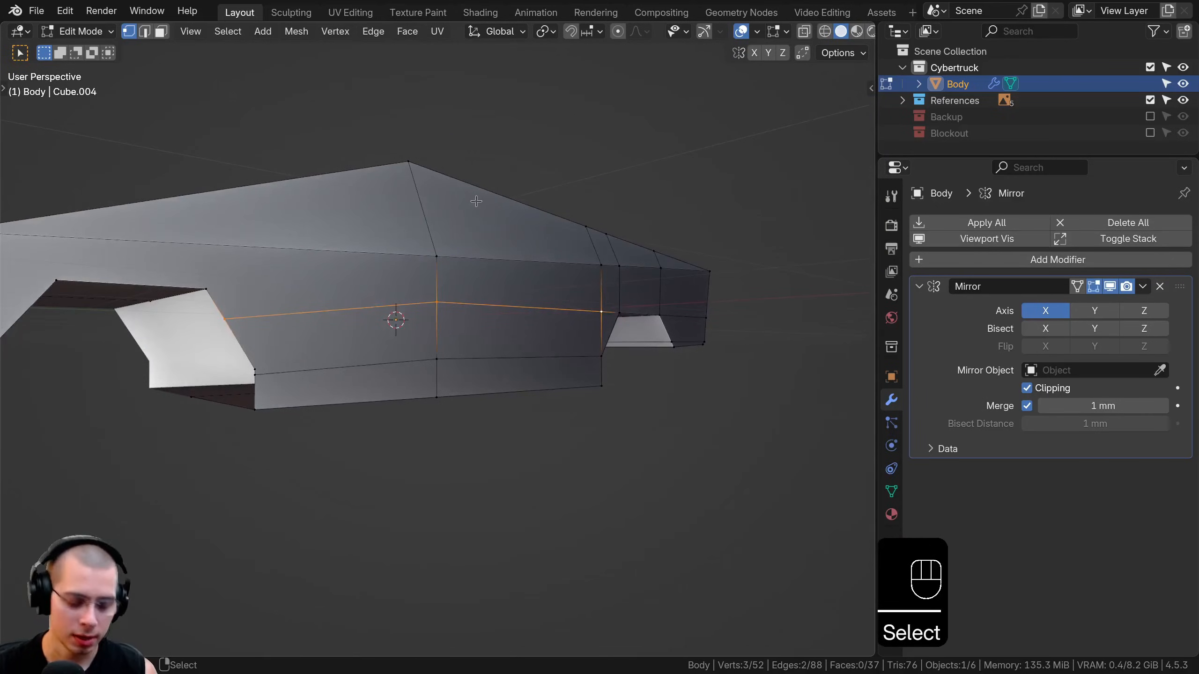
{"action": "key", "text": "g"}
{"action": "key", "text": "g"}
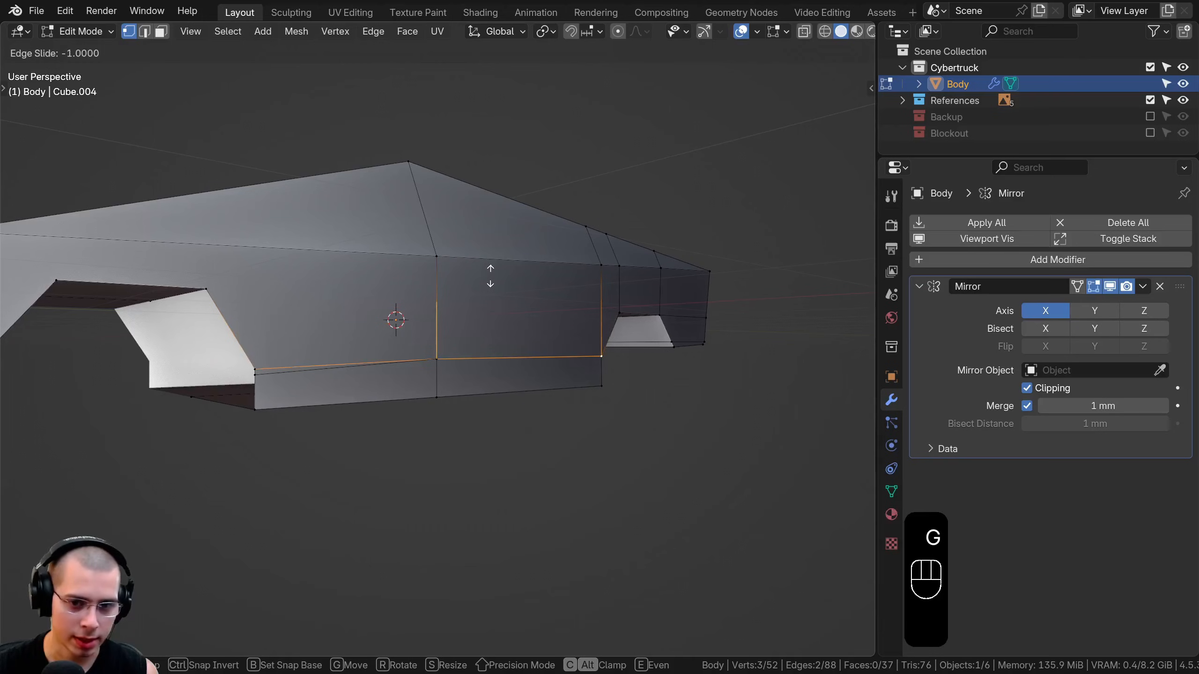
{"action": "left_click", "coordinate": [490, 276]}
{"action": "key", "text": "a"}
{"action": "key", "text": "a"}
{"action": "key", "text": "m"}
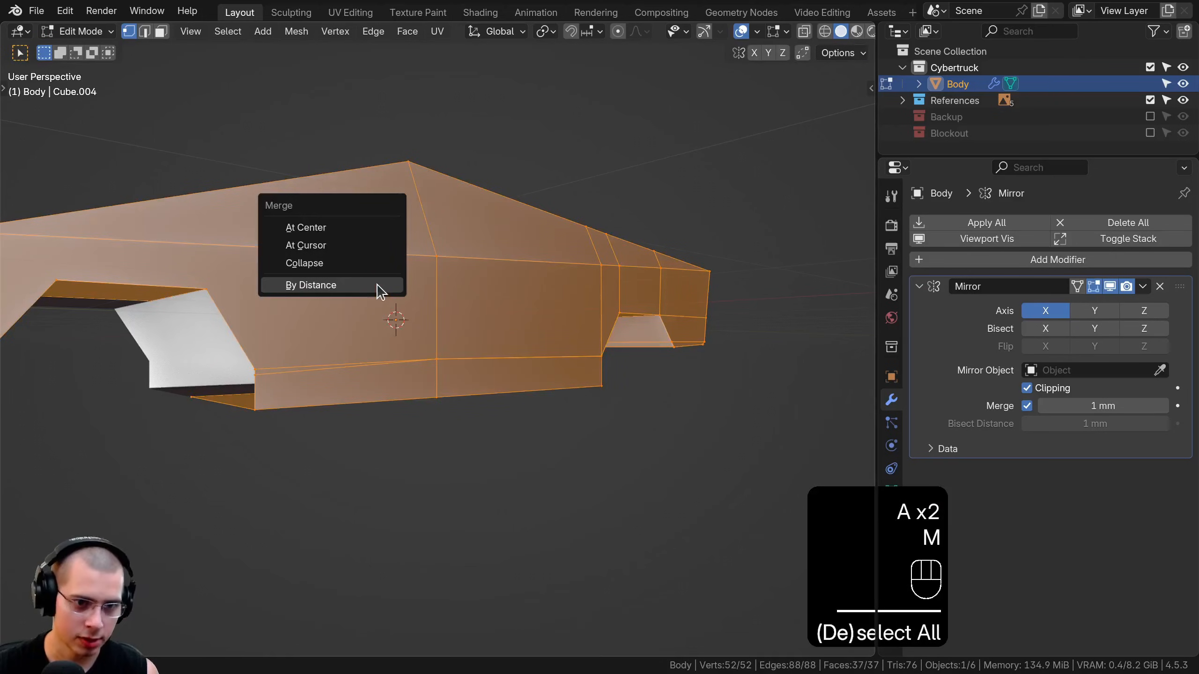
{"action": "left_click", "coordinate": [310, 285]}
- Slide the stray vertex below the front arch's lower rear corner up onto that corner and merge all vertices by distance
{"action": "middle_click_drag", "start_coordinate": [248, 385], "coordinate": [368, 341], "text": "shift"}
{"action": "left_click", "coordinate": [378, 335]}
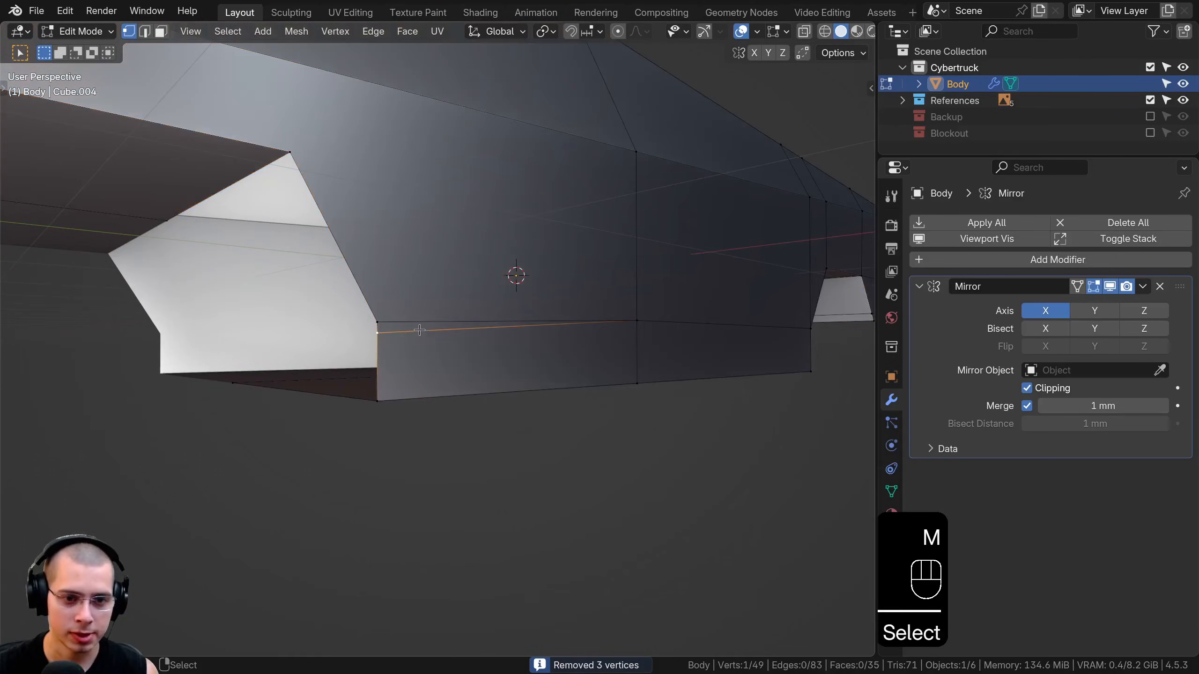
{"action": "key", "text": "g"}
{"action": "key", "text": "g"}
{"action": "left_click", "coordinate": [392, 251]}
{"action": "key", "text": "a"}
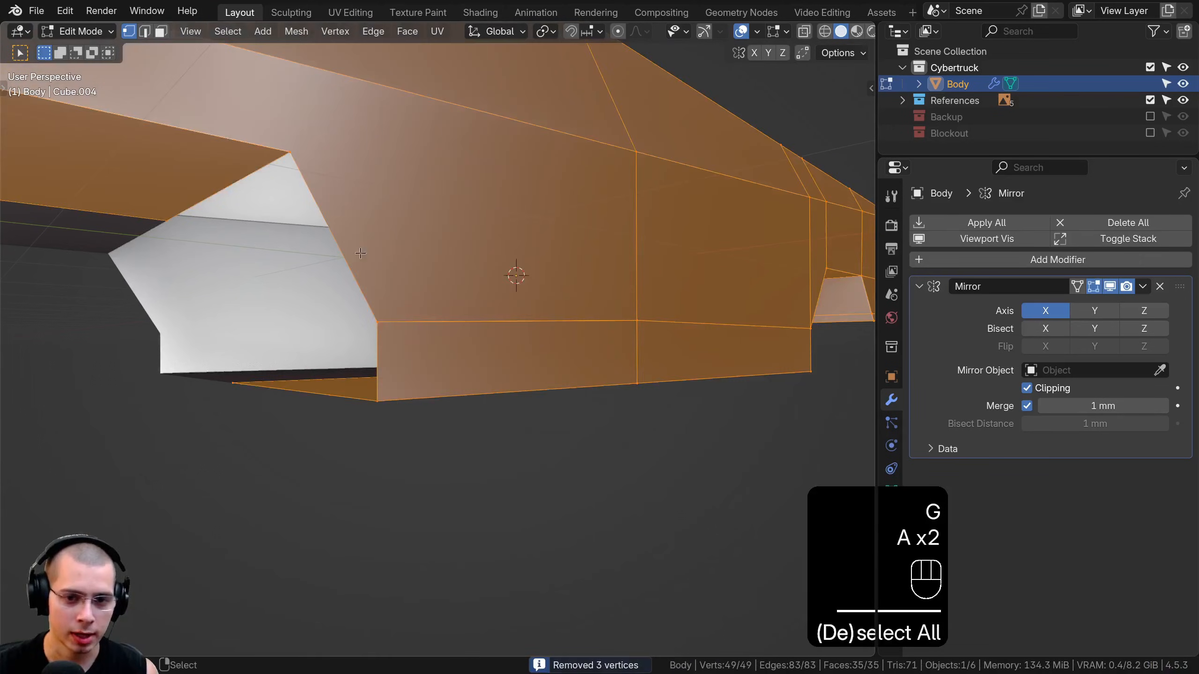
{"action": "key", "text": "m"}
{"action": "left_click", "coordinate": [425, 287]}
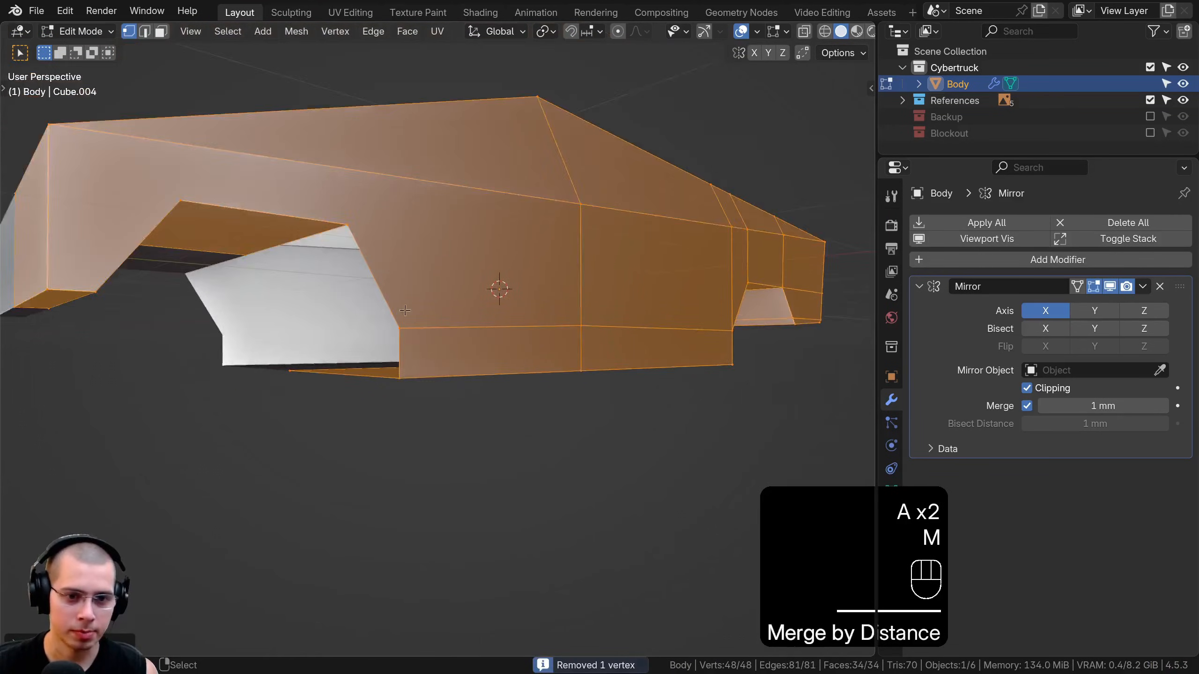
- Flatten the lower horizontal edge row between the wheel arches by scaling its three vertices to zero along Z
{"action": "middle_click_drag", "start_coordinate": [425, 287], "coordinate": [378, 316]}
{"action": "key", "text": "KP_3"}
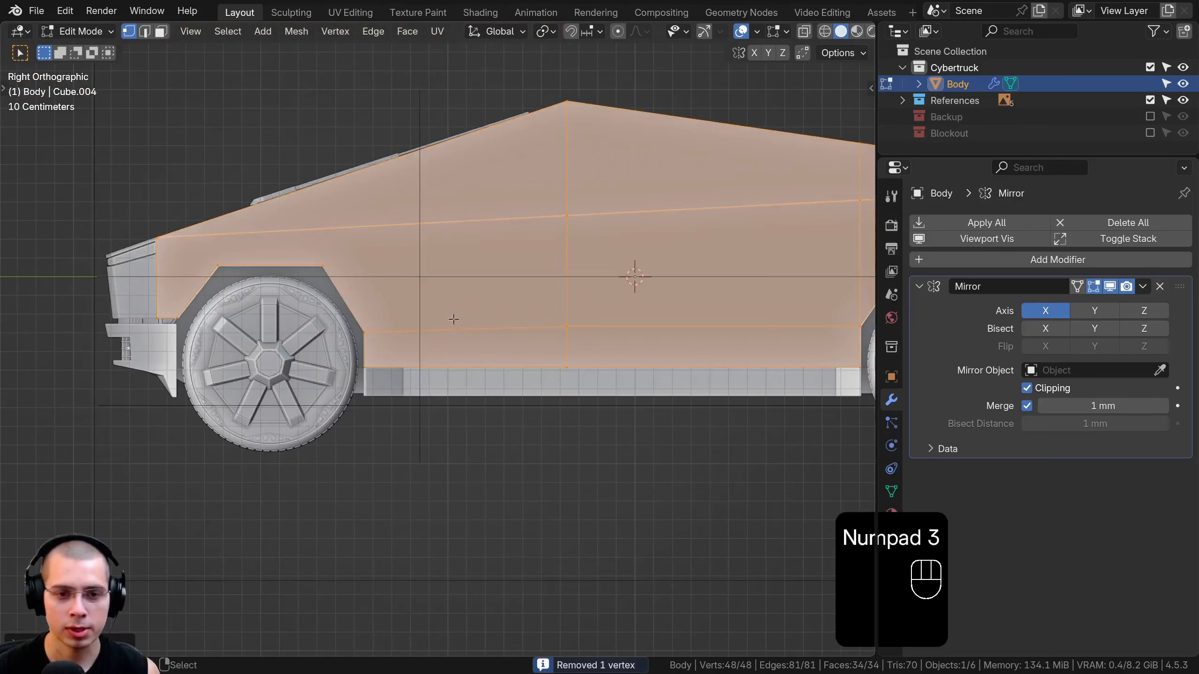
{"action": "middle_click_drag", "start_coordinate": [453, 320], "coordinate": [277, 319], "text": "shift"}
{"action": "key", "text": "a"}
{"action": "key", "text": "b"}
{"action": "left_click_drag", "start_coordinate": [723, 315], "coordinate": [108, 337]}
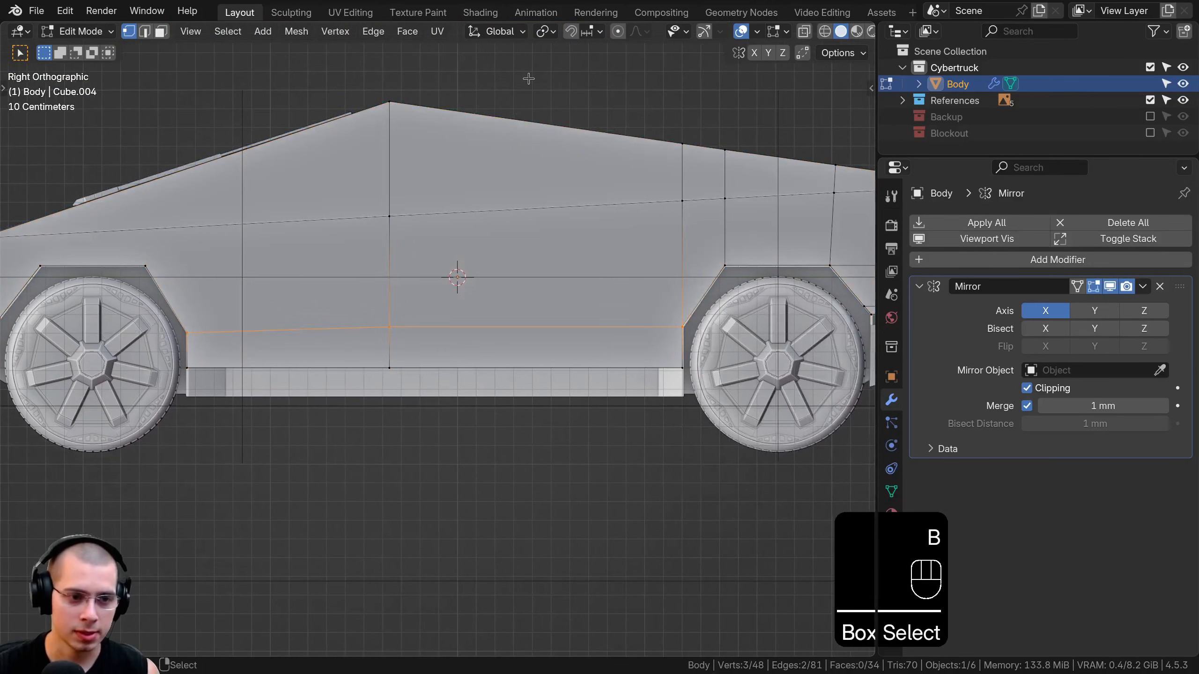
{"action": "key", "text": "s"}
{"action": "key", "text": "z"}
- Move the flattened edge row along Z to line up with the reference rear wheel arch's lower front corner
{"action": "scroll", "coordinate": [820, 352], "scroll_direction": "up", "scroll_amount": 6}
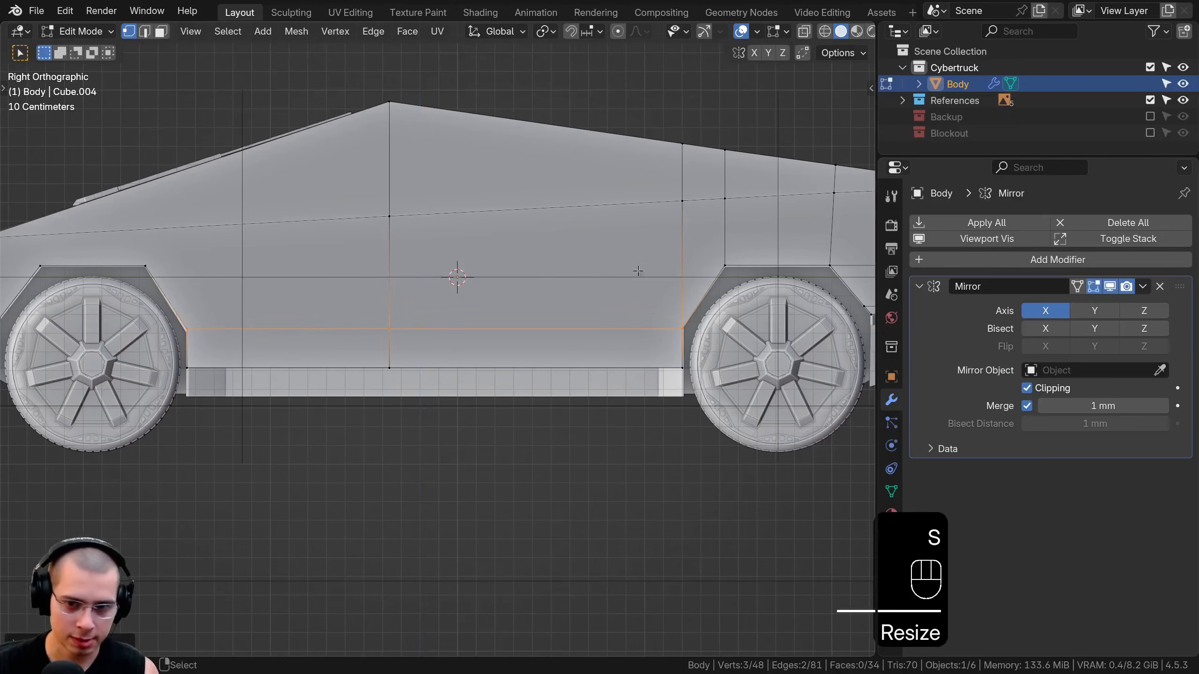
{"action": "key", "text": "g"}
{"action": "key", "text": "shift"}
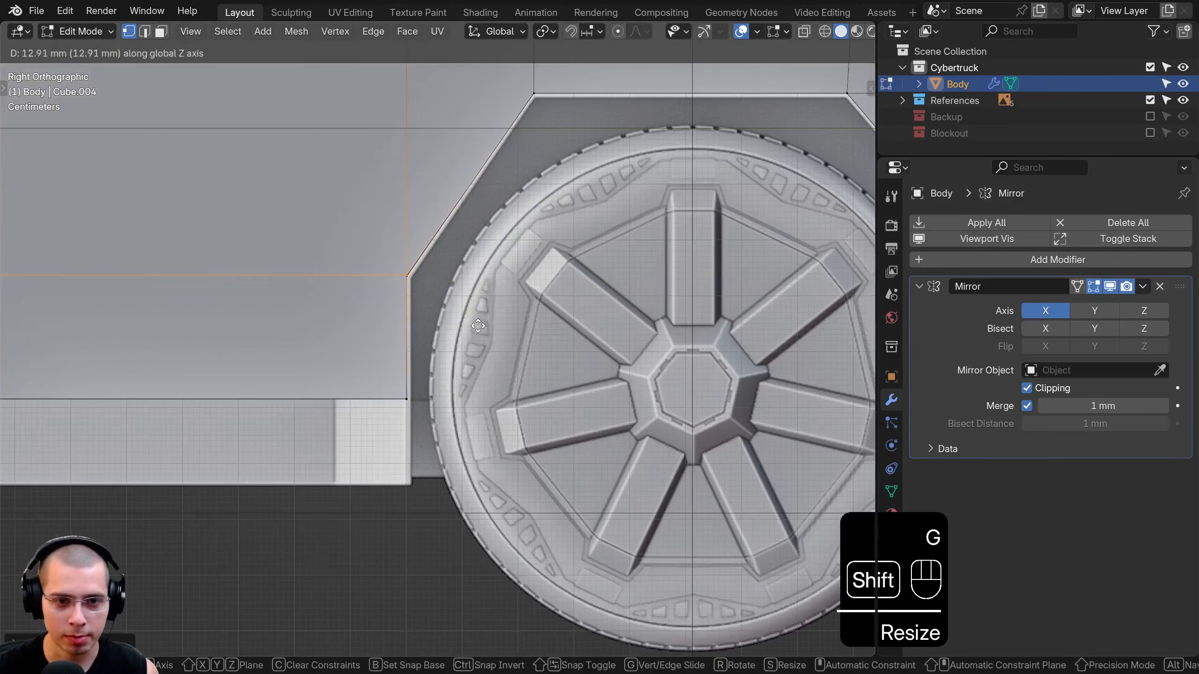
{"action": "left_click", "coordinate": [481, 340]}
- Add the rear wheel well's centre-line vertex to the lower side edge row's selection and scale the four vertices along Z
{"action": "middle_click_drag", "start_coordinate": [481, 339], "coordinate": [303, 298]}
{"action": "key", "text": "KP_3"}
{"action": "left_click", "coordinate": [461, 301], "text": "shift"}
{"action": "middle_click_drag", "start_coordinate": [532, 315], "coordinate": [660, 317], "text": "shift"}
{"action": "middle_click_drag", "start_coordinate": [661, 318], "coordinate": [694, 321]}
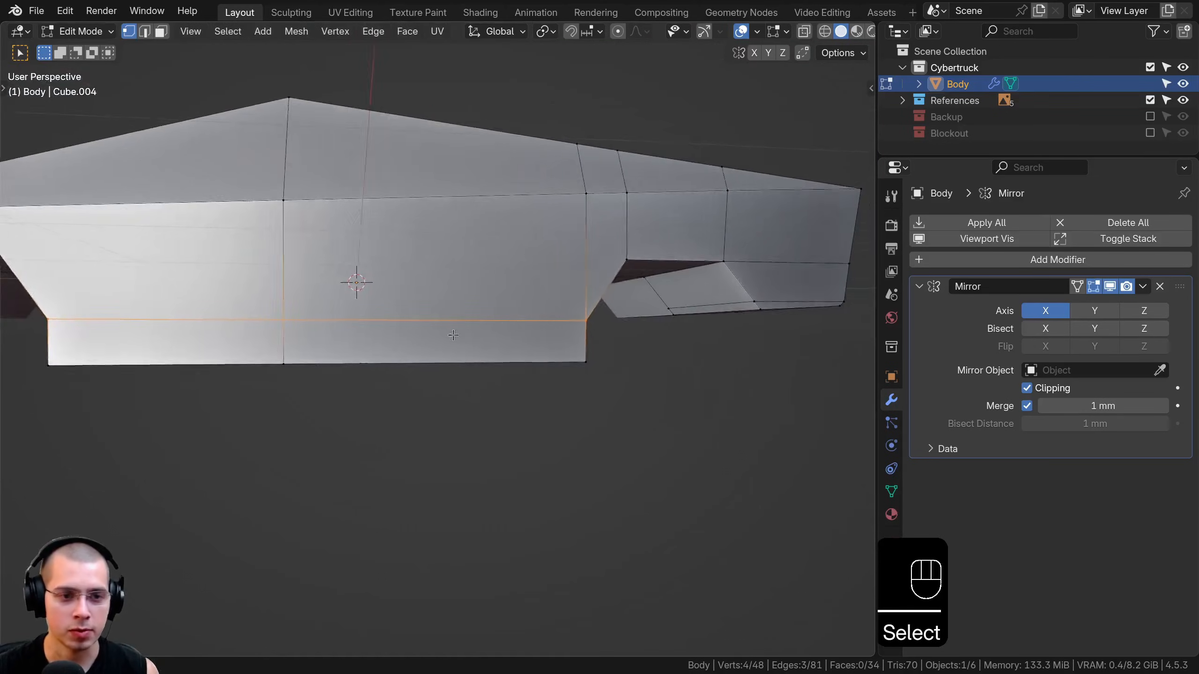
{"action": "middle_click_drag", "start_coordinate": [571, 326], "coordinate": [698, 330], "text": "shift"}
{"action": "middle_click_drag", "start_coordinate": [699, 330], "coordinate": [830, 296]}
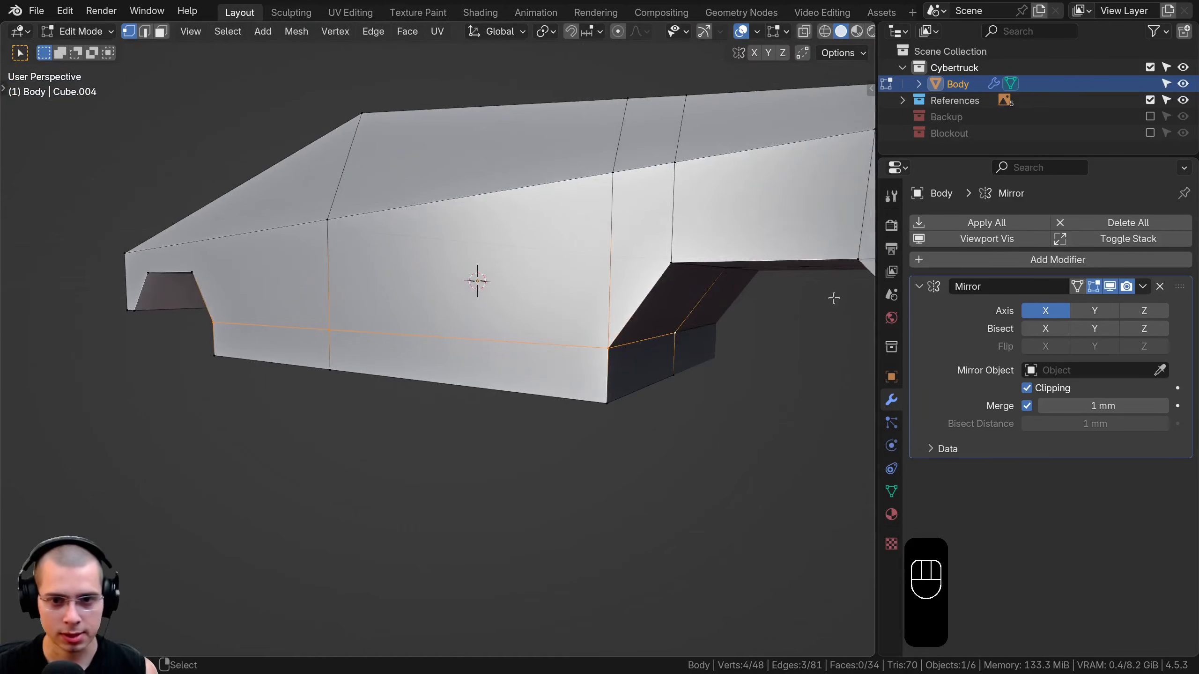
{"action": "key", "text": "s"}
{"action": "key", "text": "z"}
{"action": "right_click", "coordinate": [826, 297]}
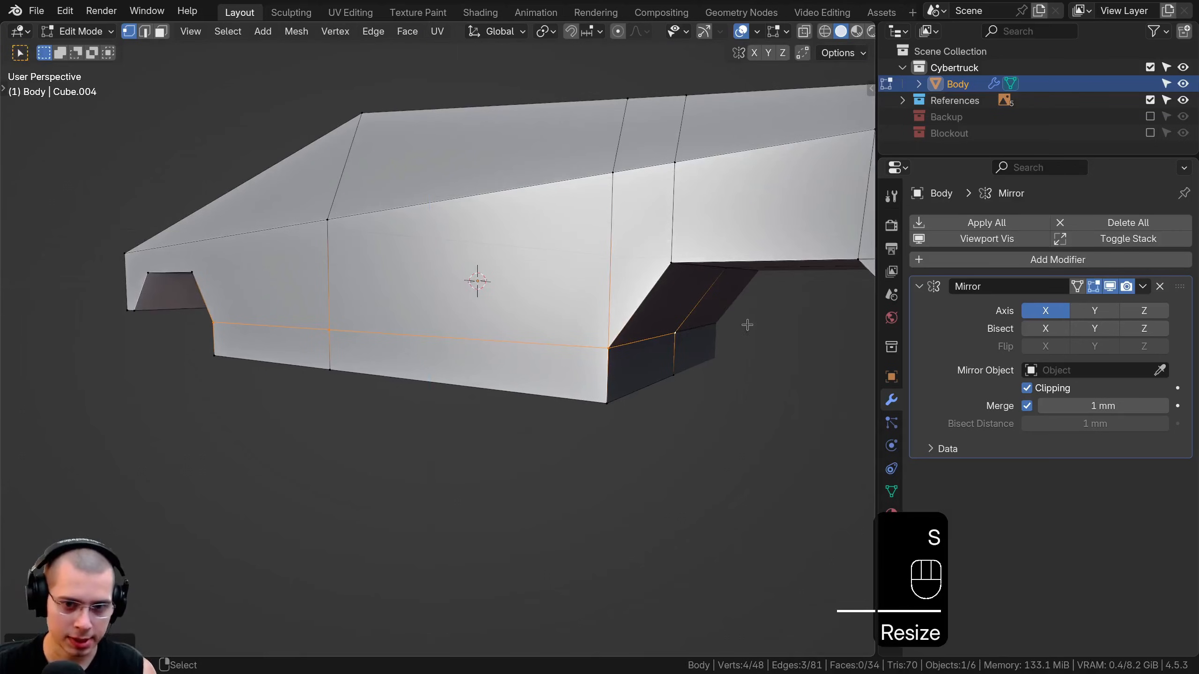
- Extrude the front wheel arch's lower rear corner vertex inward to the mirror centre line
{"action": "middle_click_drag", "start_coordinate": [746, 324], "coordinate": [522, 305]}
{"action": "key", "text": "a"}
{"action": "left_click", "coordinate": [540, 276]}
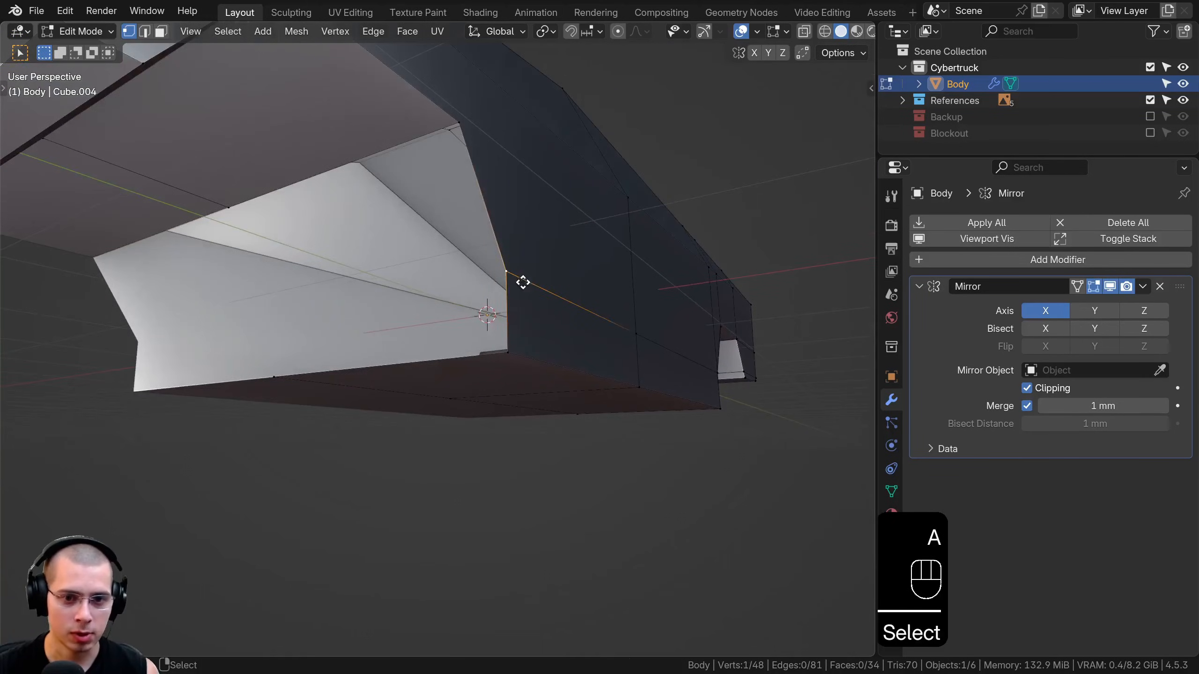
{"action": "key", "text": "e"}
{"action": "left_click", "coordinate": [271, 320]}
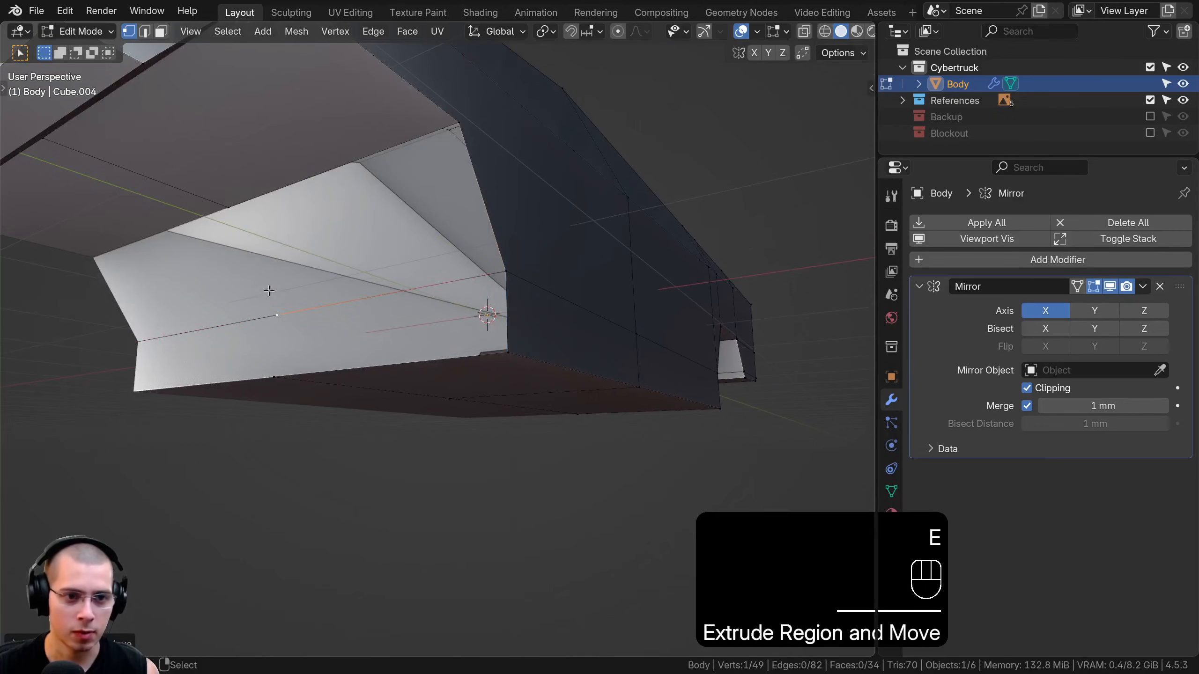
- Fill the upper, sloped face of the front wheel well's rear wall above the newly extruded edge
{"action": "middle_click_drag", "start_coordinate": [268, 290], "coordinate": [293, 265]}
{"action": "left_click", "coordinate": [457, 133], "text": "shift"}
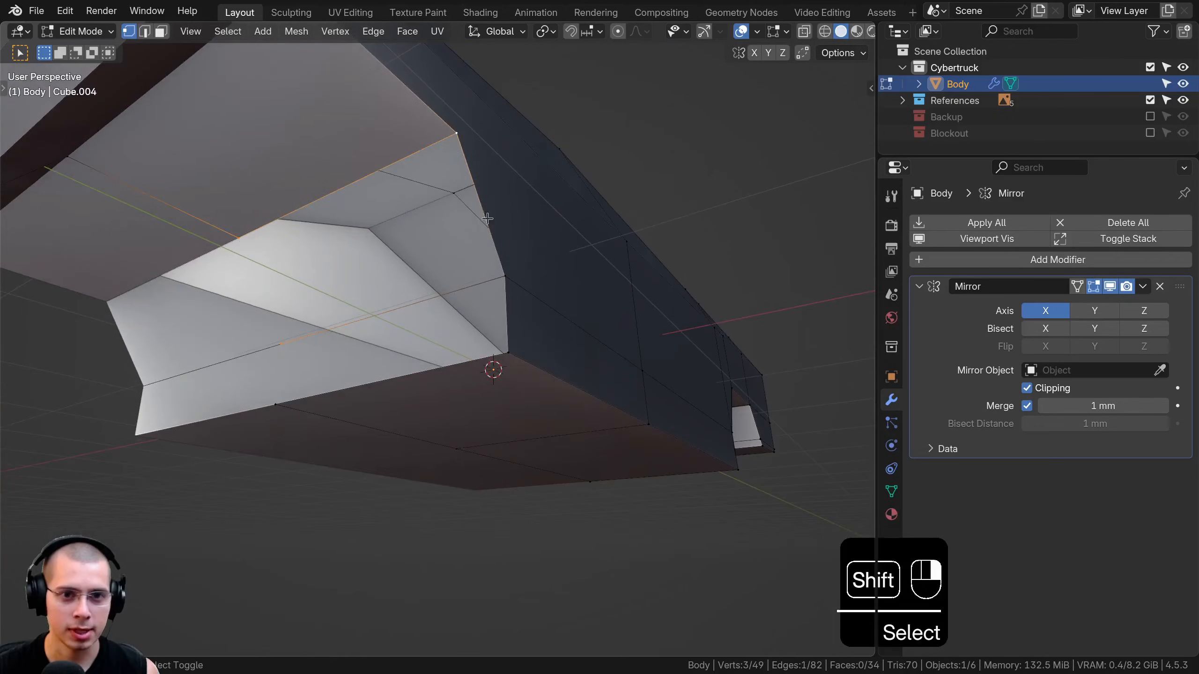
{"action": "left_click", "coordinate": [505, 276], "text": "shift"}
{"action": "key", "text": "f"}
{"action": "middle_click_drag", "start_coordinate": [508, 272], "coordinate": [508, 268]}
- Fill the lower face of the front wheel well's rear wall between the extruded edge and the underside edge
{"action": "left_click", "coordinate": [507, 268]}
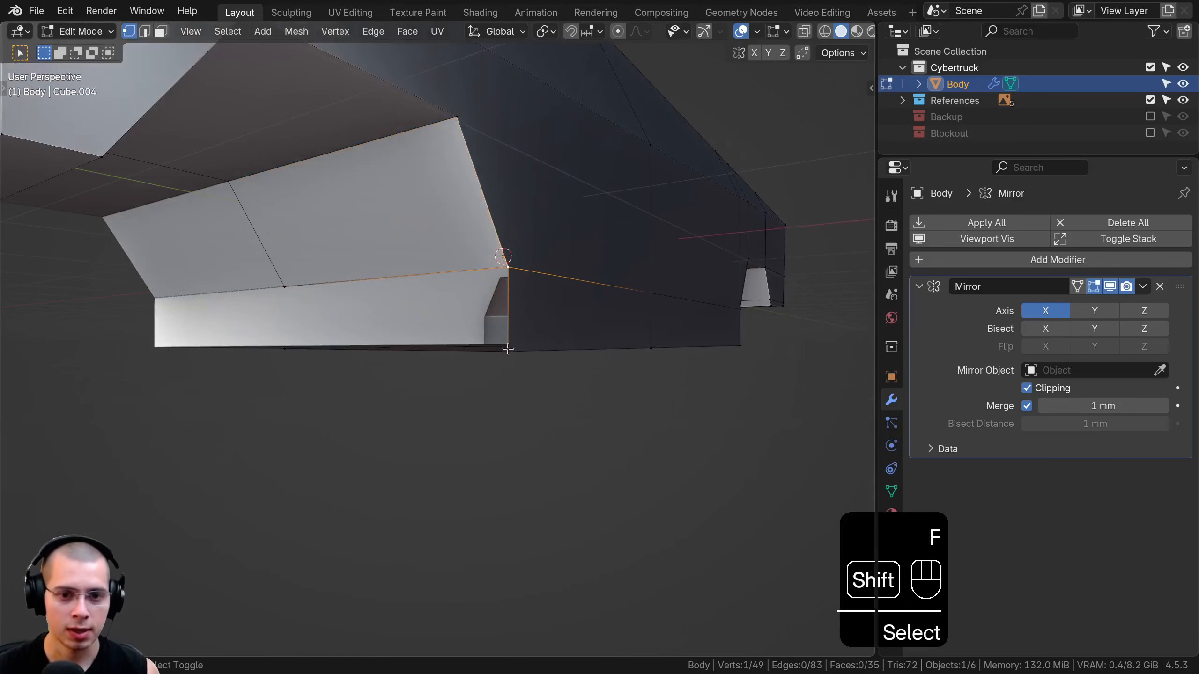
{"action": "middle_click_drag", "start_coordinate": [507, 349], "coordinate": [323, 291]}
{"action": "left_click", "coordinate": [322, 291], "text": "shift"}
{"action": "left_click", "coordinate": [409, 270], "text": "shift"}
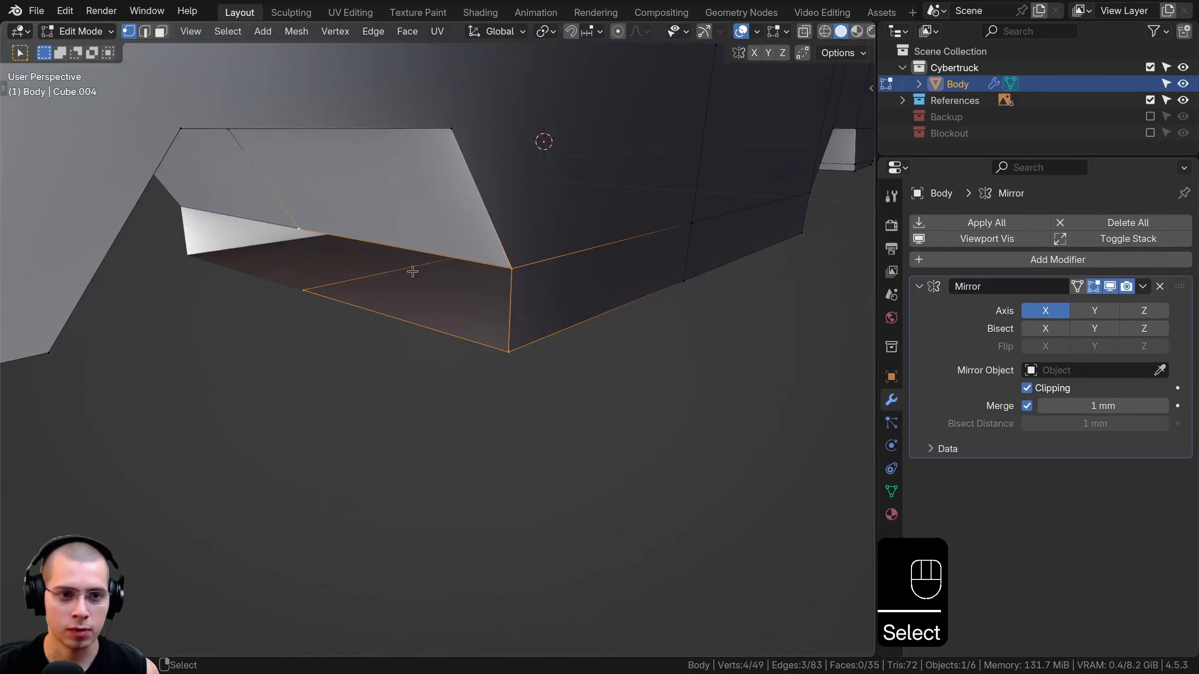
{"action": "key", "text": "f"}
{"action": "middle_click_drag", "start_coordinate": [409, 270], "coordinate": [359, 349]}
{"action": "key", "text": "a"}
{"action": "key", "text": "Tab"}
{"action": "key", "text": "Tab"}
- Extrude the body's front end face forward along Y towards the reference's front bumper
{"action": "middle_click_drag", "start_coordinate": [394, 407], "coordinate": [661, 190]}
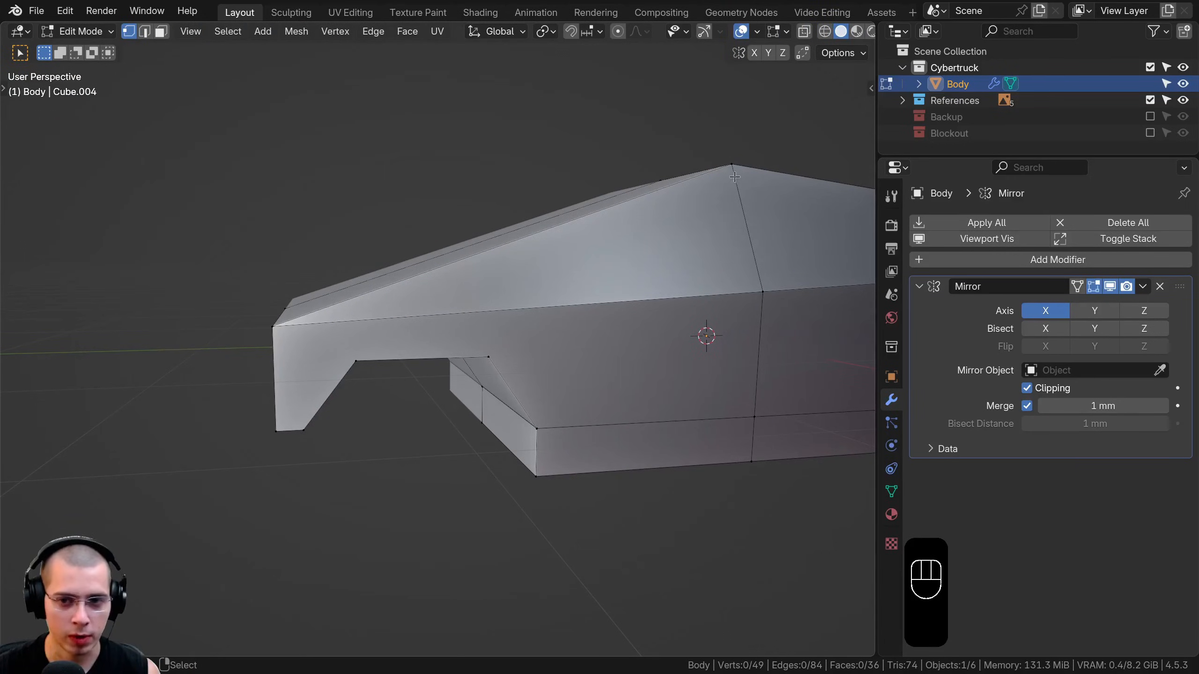
{"action": "middle_click_drag", "start_coordinate": [735, 177], "coordinate": [298, 279], "text": "shift"}
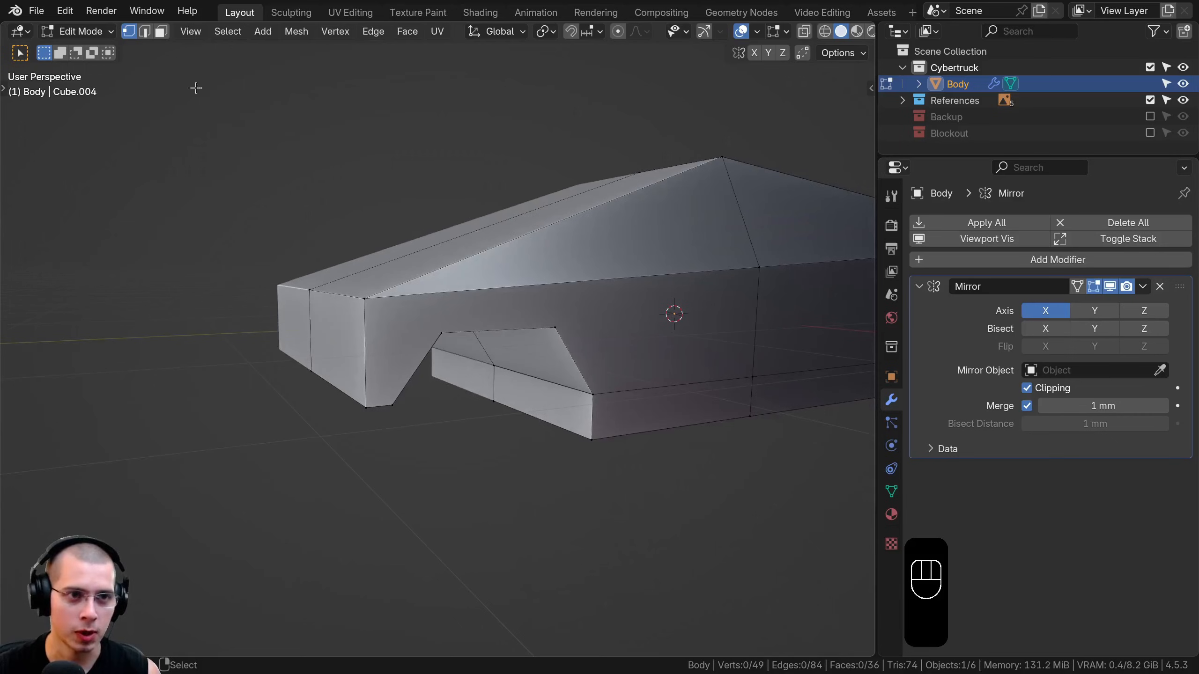
{"action": "left_click", "coordinate": [162, 31]}
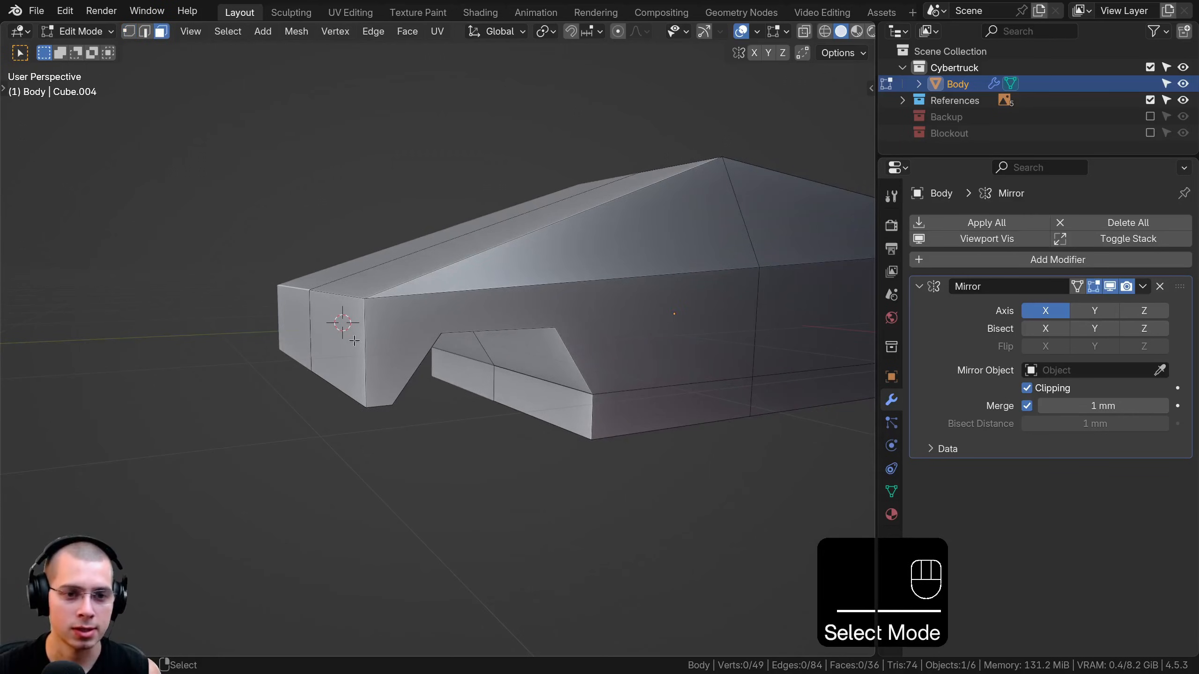
{"action": "left_click", "coordinate": [344, 326]}
{"action": "key", "text": "KP_1"}
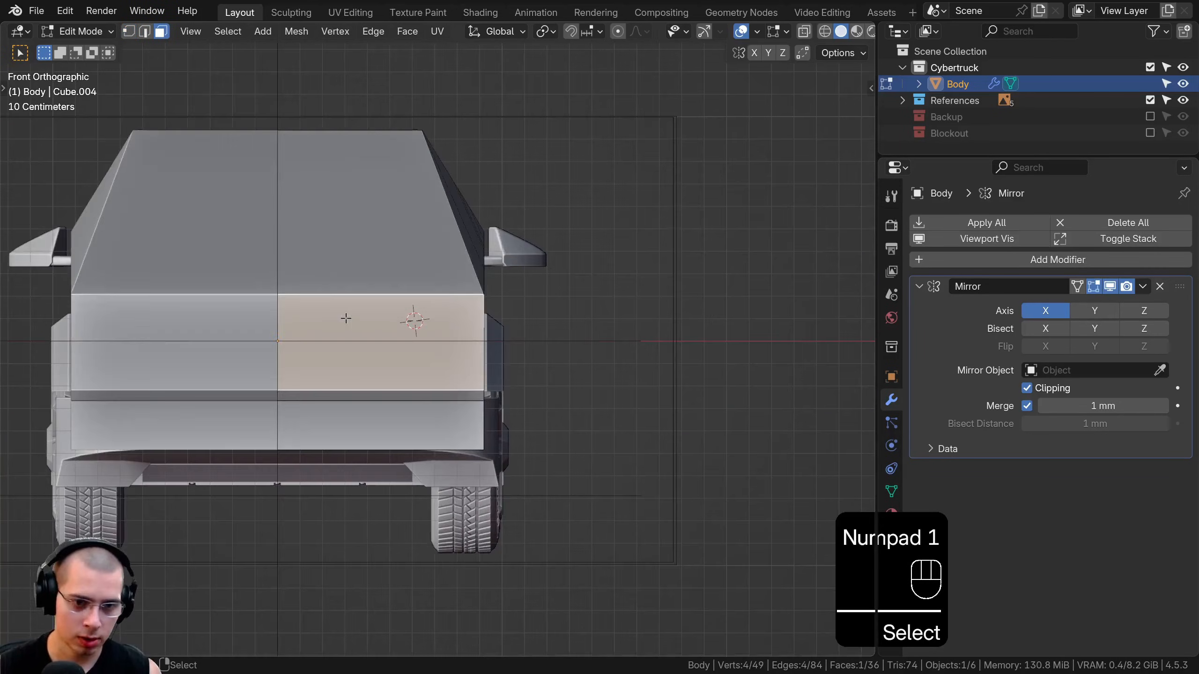
{"action": "key", "text": "KP_3"}
{"action": "middle_click_drag", "start_coordinate": [252, 317], "coordinate": [260, 319], "text": "shift"}
{"action": "scroll", "coordinate": [260, 319], "scroll_direction": "up", "scroll_amount": 5}
{"action": "key", "text": "e"}
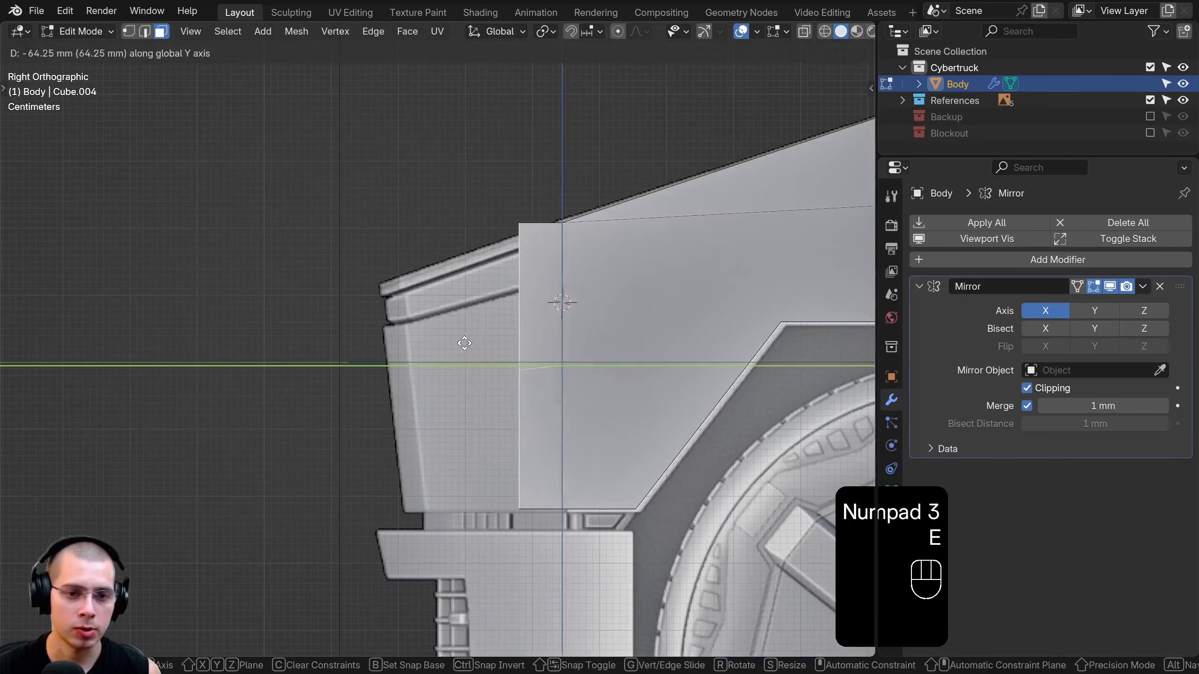
{"action": "left_click", "coordinate": [436, 396]}
- Narrow and reposition the extruded front face in wireframe so its outer end meets the reference's front corner from above
{"action": "key", "text": "KP_7"}
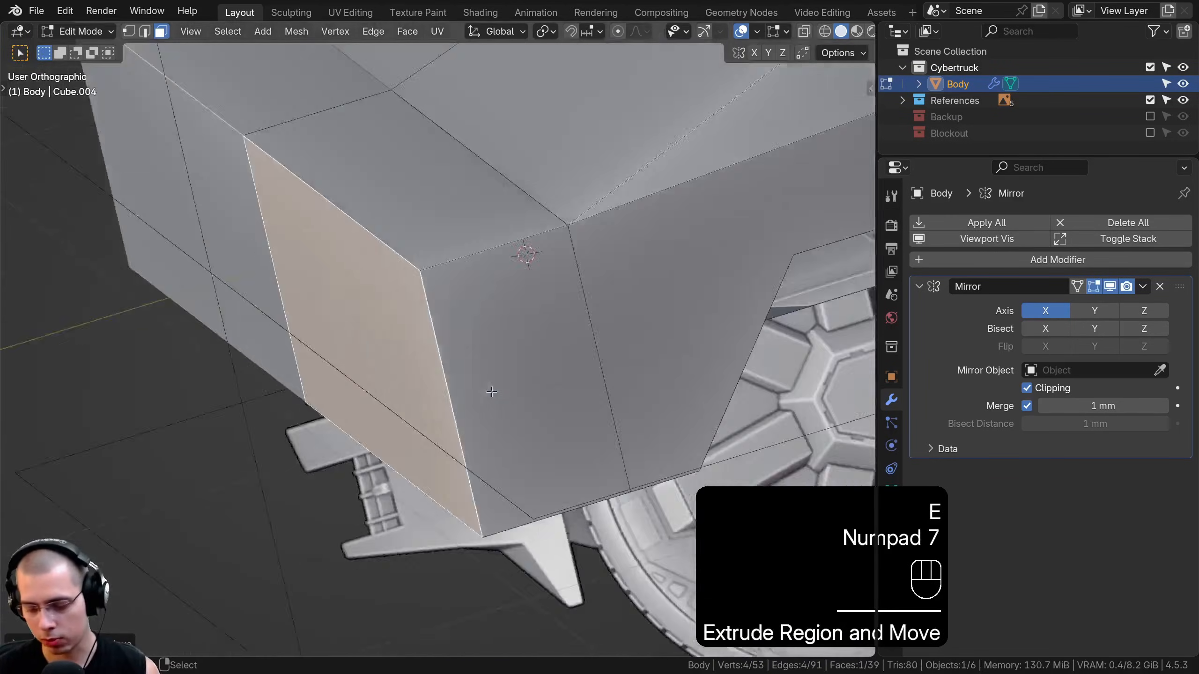
{"action": "key", "text": "z"}
{"action": "middle_click_drag", "start_coordinate": [589, 407], "coordinate": [702, 423], "text": "shift"}
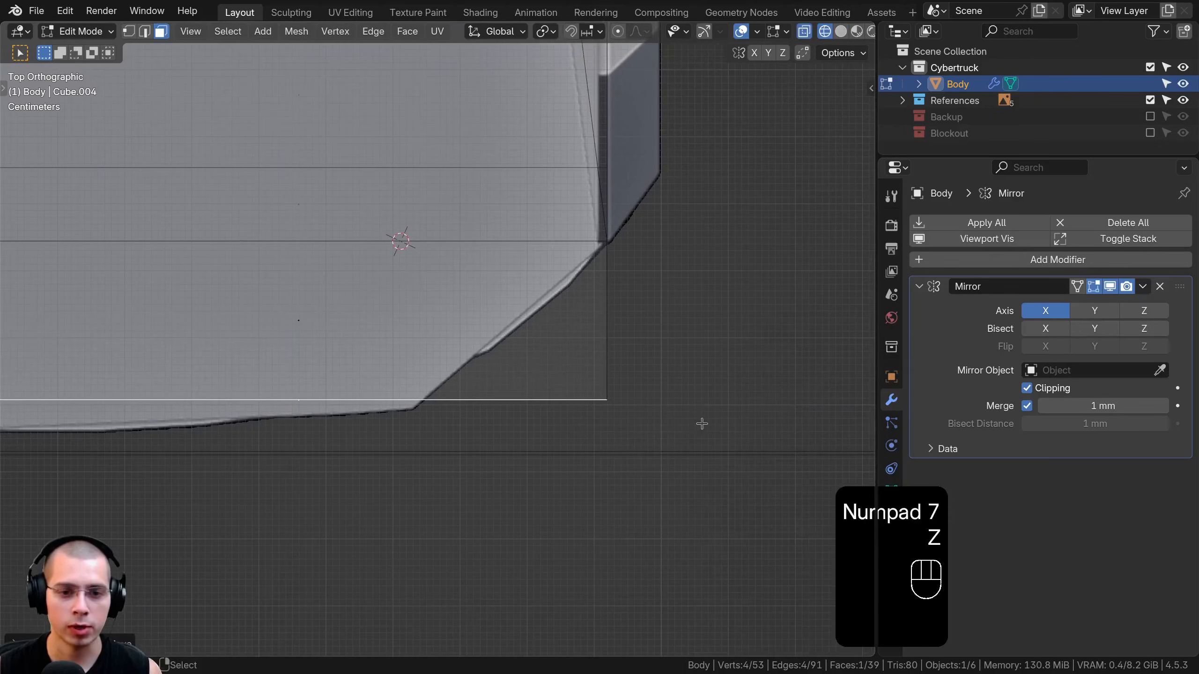
{"action": "key", "text": "g"}
{"action": "middle_click", "coordinate": [442, 436]}
{"action": "left_click", "coordinate": [514, 436]}
{"action": "middle_click_drag", "start_coordinate": [513, 436], "coordinate": [656, 386], "text": "shift"}
{"action": "key", "text": "g"}
{"action": "left_click", "coordinate": [578, 414]}
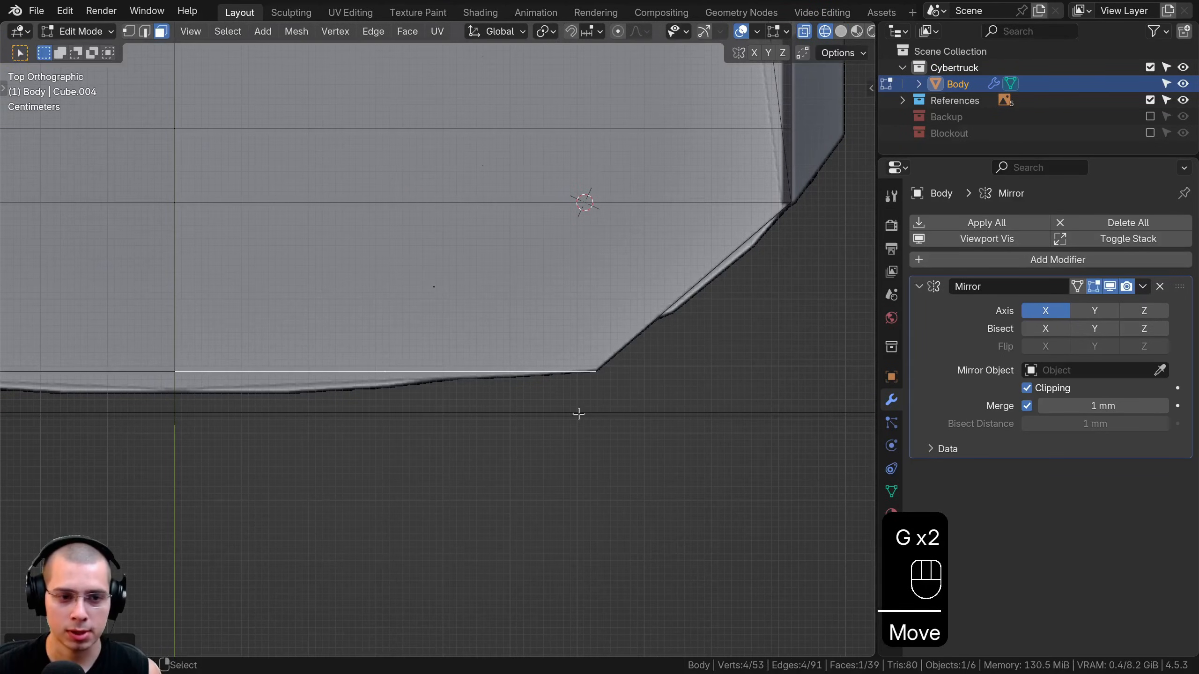
- Tilt the front face to match the reference nose's slant in side view and shift it along Y onto the outline
{"action": "key", "text": "KP_3"}
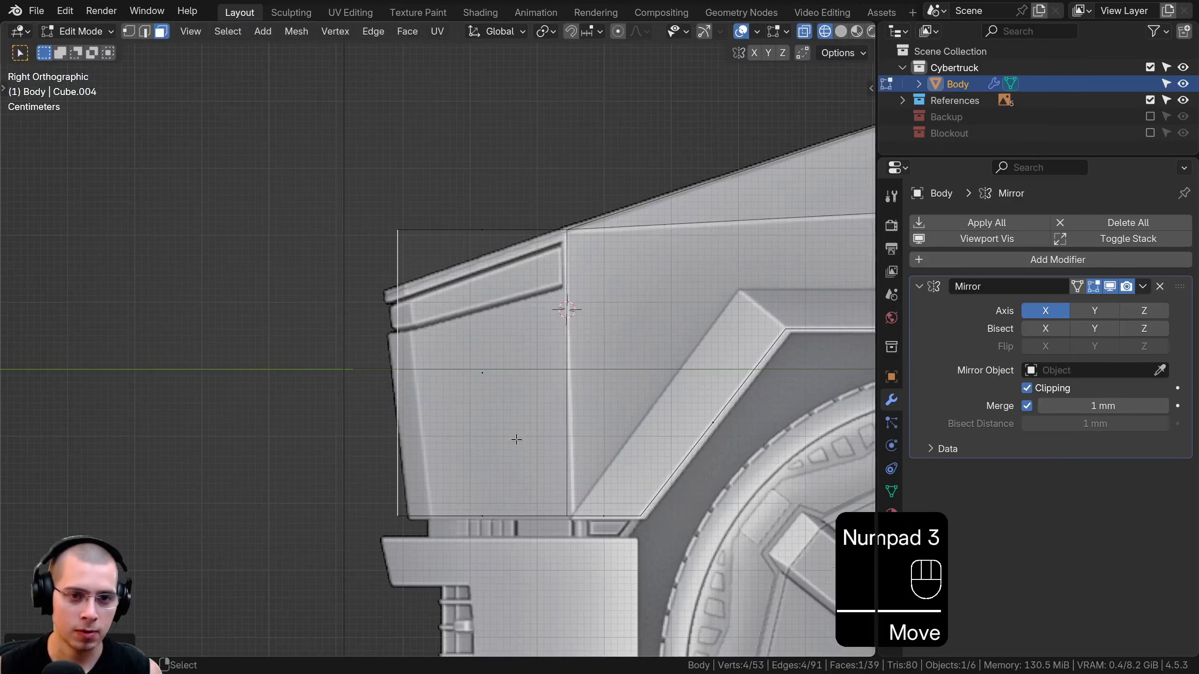
{"action": "key", "text": "r"}
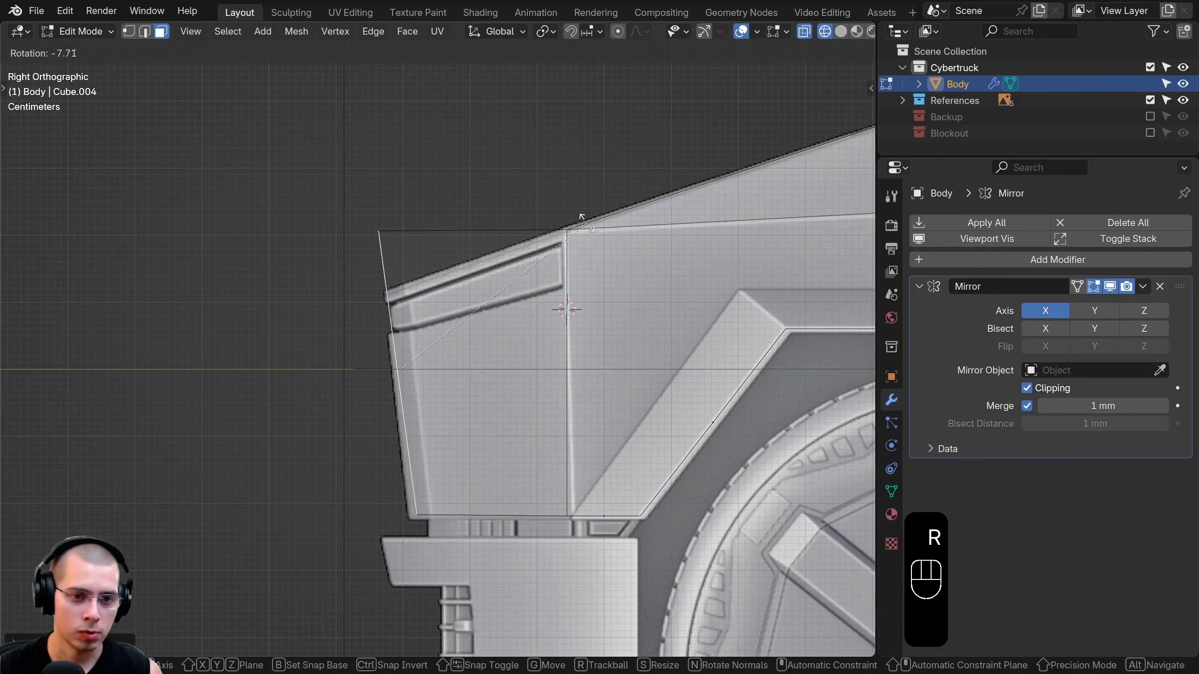
{"action": "key", "text": "g"}
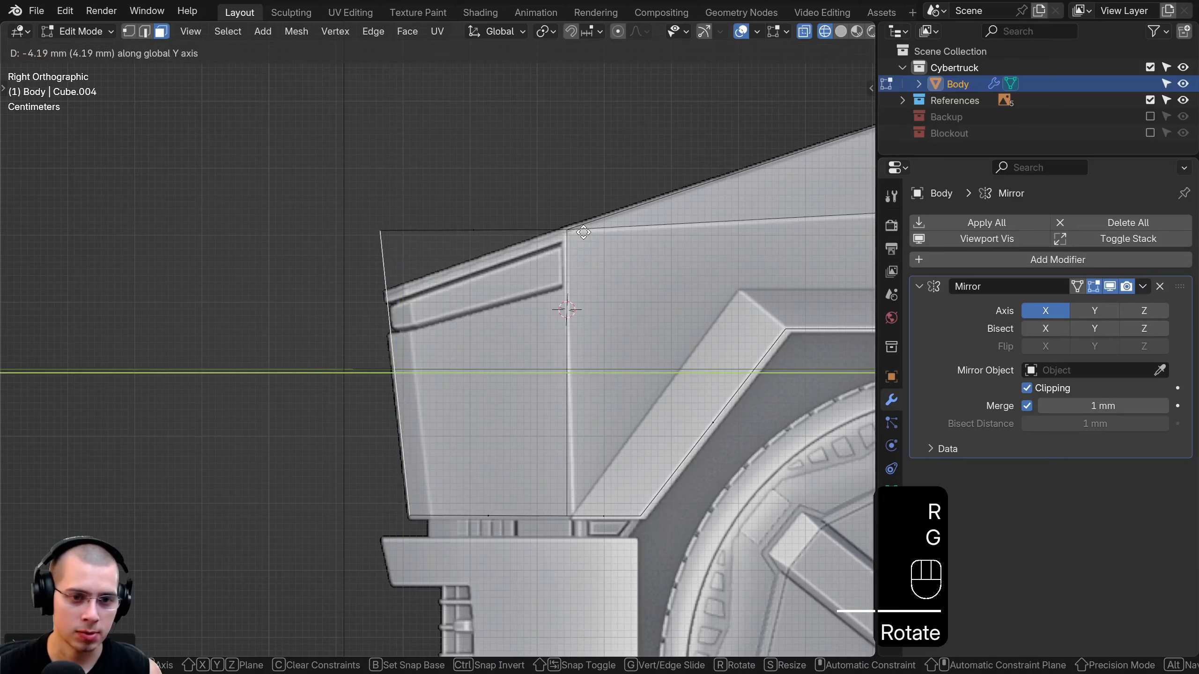
{"action": "left_click", "coordinate": [585, 232]}
- Move the front face's upper vertices down to the reference nose's upper tip
{"action": "left_click", "coordinate": [129, 32]}
{"action": "key", "text": "a"}
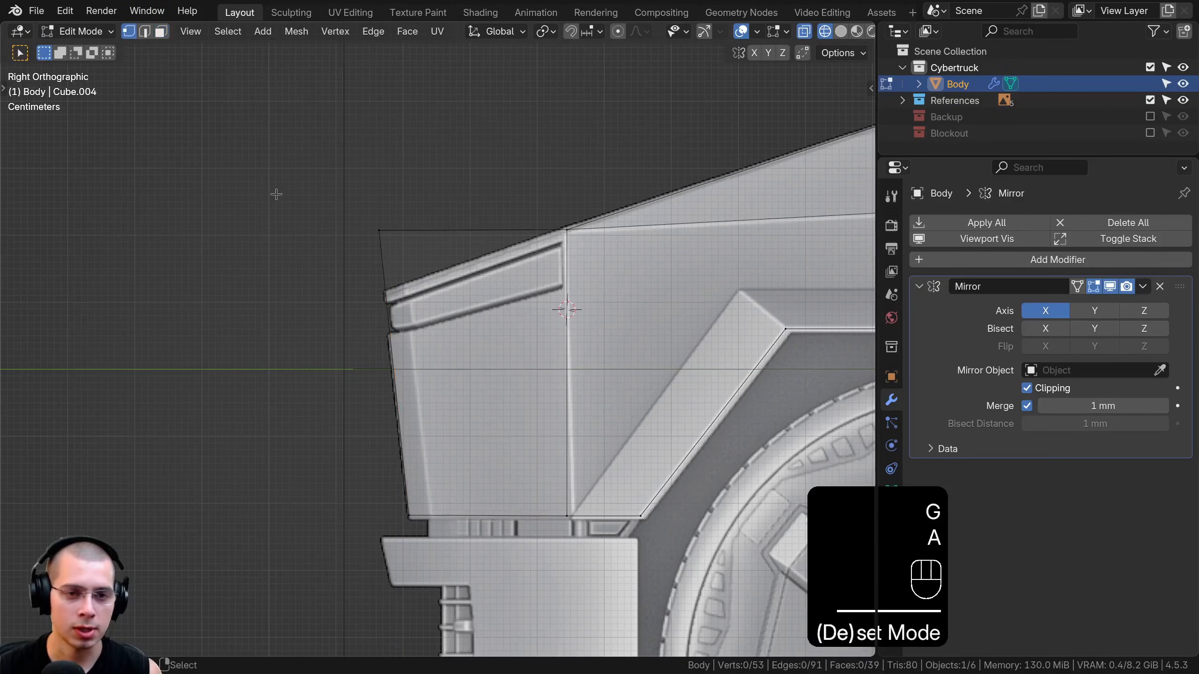
{"action": "key", "text": "b"}
{"action": "left_click_drag", "start_coordinate": [298, 137], "coordinate": [386, 247]}
{"action": "key", "text": "g"}
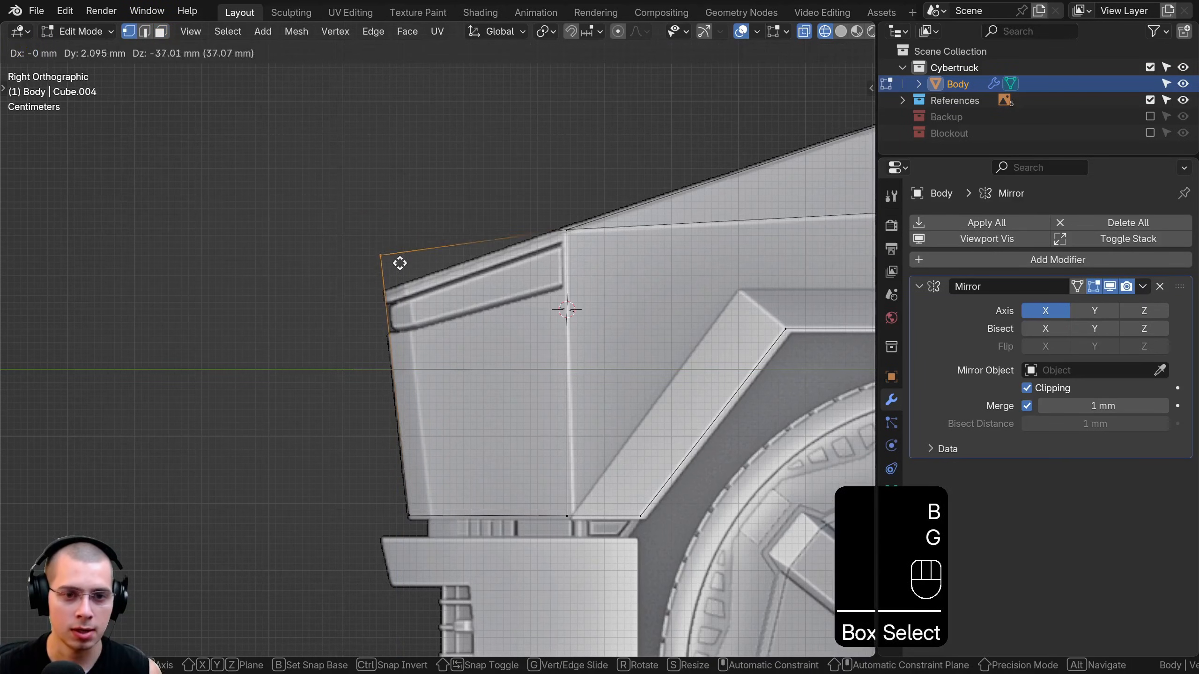
{"action": "left_click", "coordinate": [402, 290]}
{"action": "scroll", "coordinate": [402, 302], "scroll_direction": "down", "scroll_amount": 4}
{"action": "mouse_move", "coordinate": [400, 414]}
{"action": "middle_mouse_down", "text": "shift"}
{"action": "mouse_move", "coordinate": [372, 410]}
{"action": "mouse_move", "coordinate": [491, 330]}
{"action": "mouse_move", "coordinate": [638, 360]}
{"action": "mouse_move", "coordinate": [621, 394]}
{"action": "middle_mouse_up", "text": "shift"}
{"action": "key", "text": "a"}
{"action": "key", "text": "a"}
{"action": "key", "text": "a"}
- Knife a vertical cut from the windshield edge past the side window's front corner down to the front arch's upper edge
{"action": "key", "text": "KP_3"}
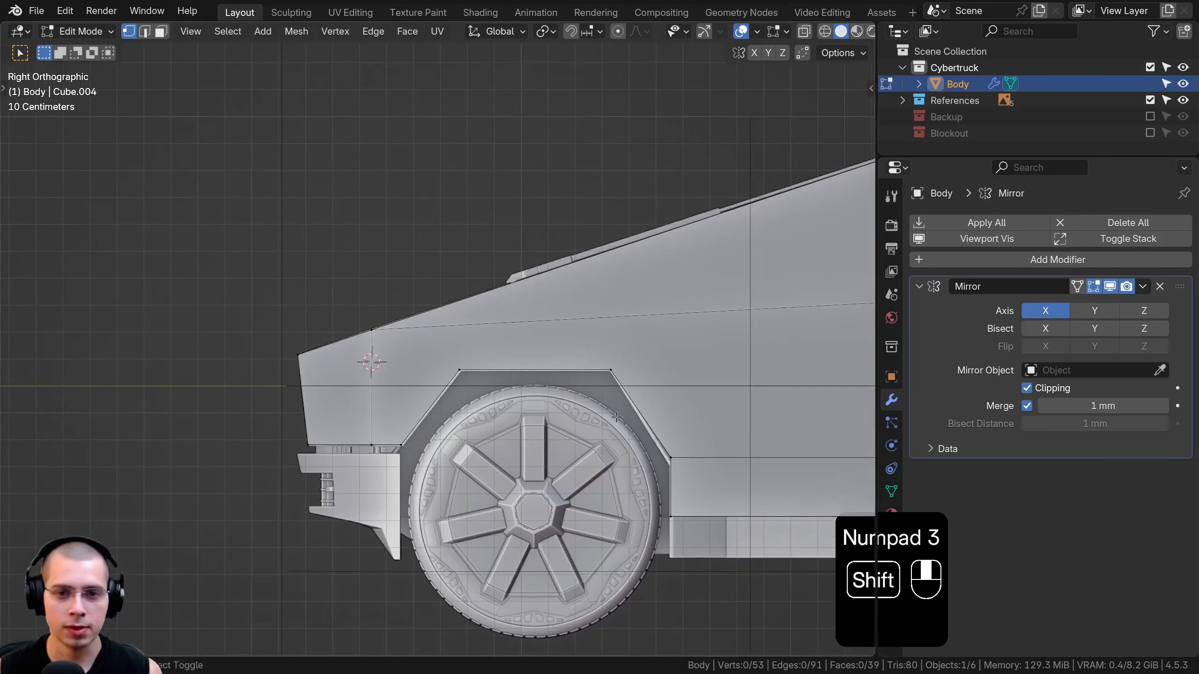
{"action": "key", "text": "z"}
{"action": "left_click", "coordinate": [403, 401]}
{"action": "scroll", "coordinate": [516, 270], "scroll_direction": "up", "scroll_amount": 4}
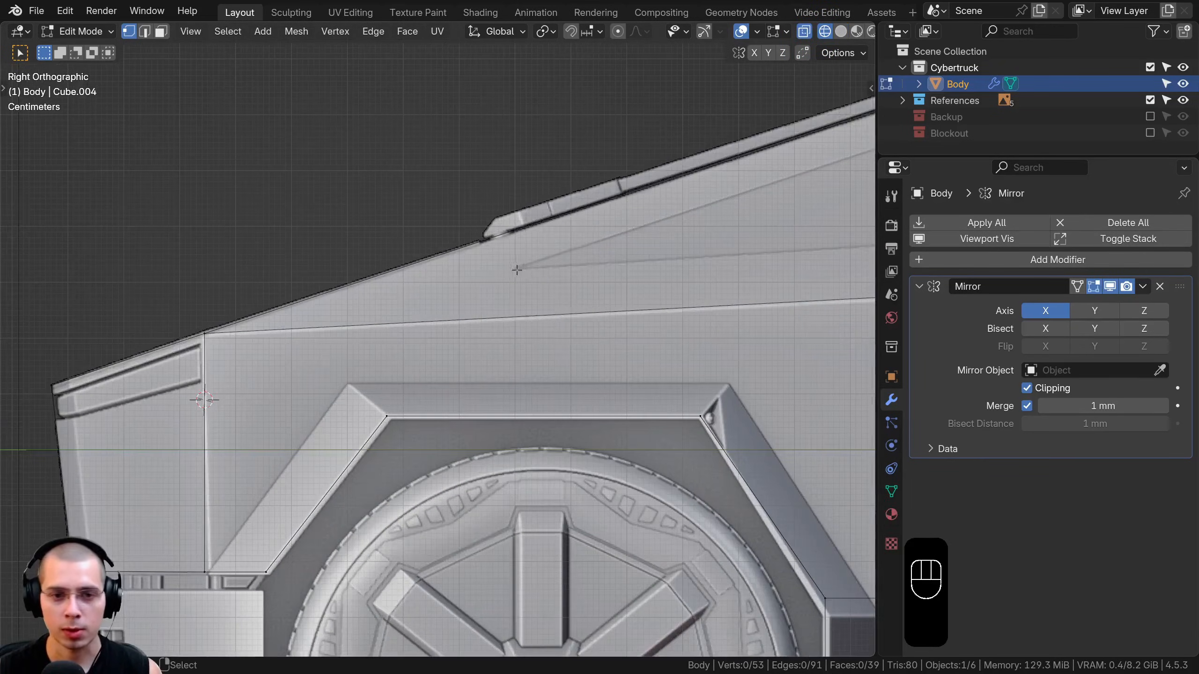
{"action": "middle_click_drag", "start_coordinate": [534, 261], "coordinate": [498, 256], "text": "shift"}
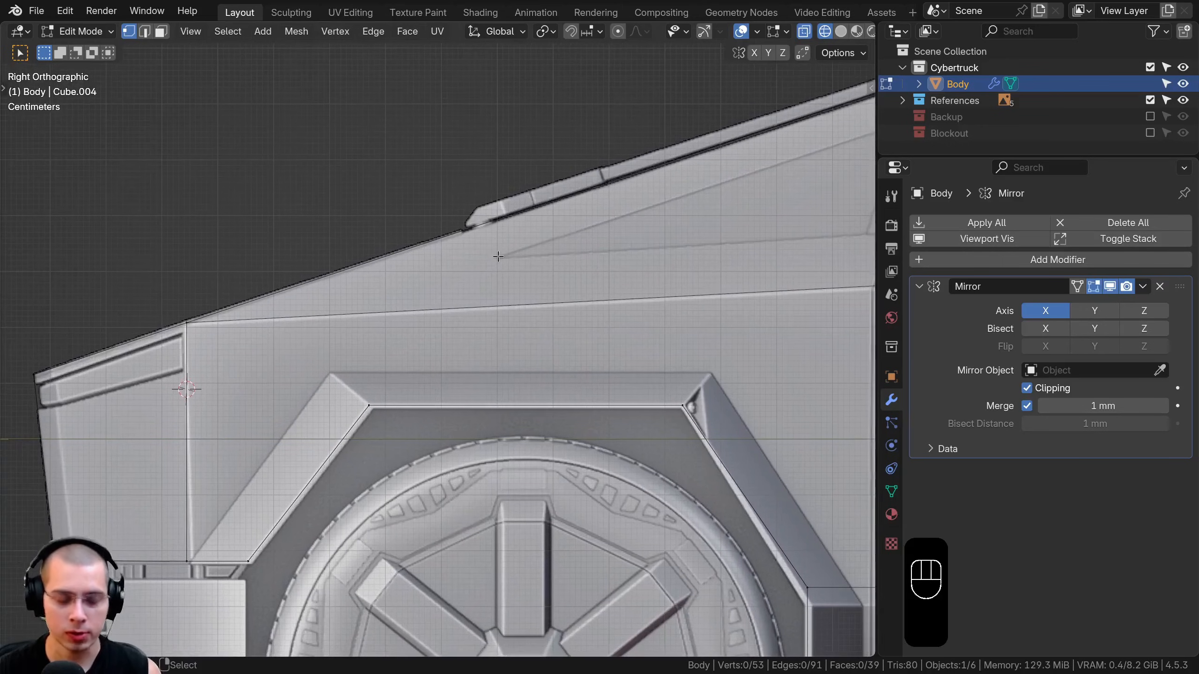
{"action": "key", "text": "k"}
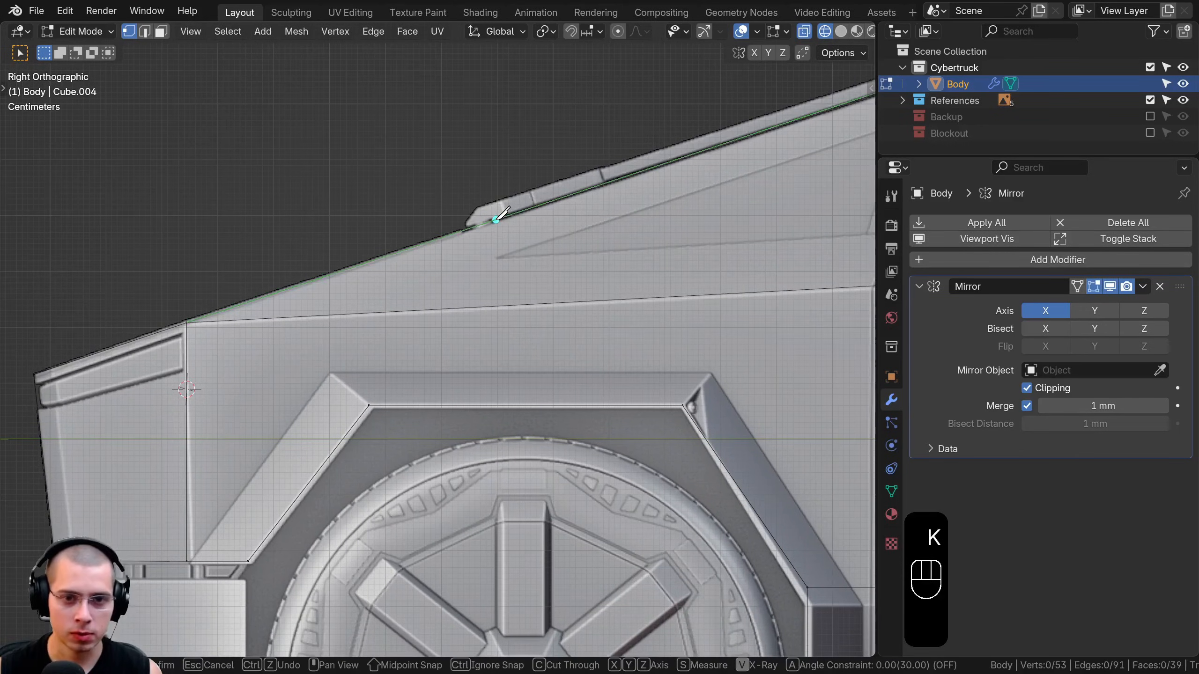
{"action": "left_click", "coordinate": [496, 219]}
{"action": "left_click", "coordinate": [513, 368]}
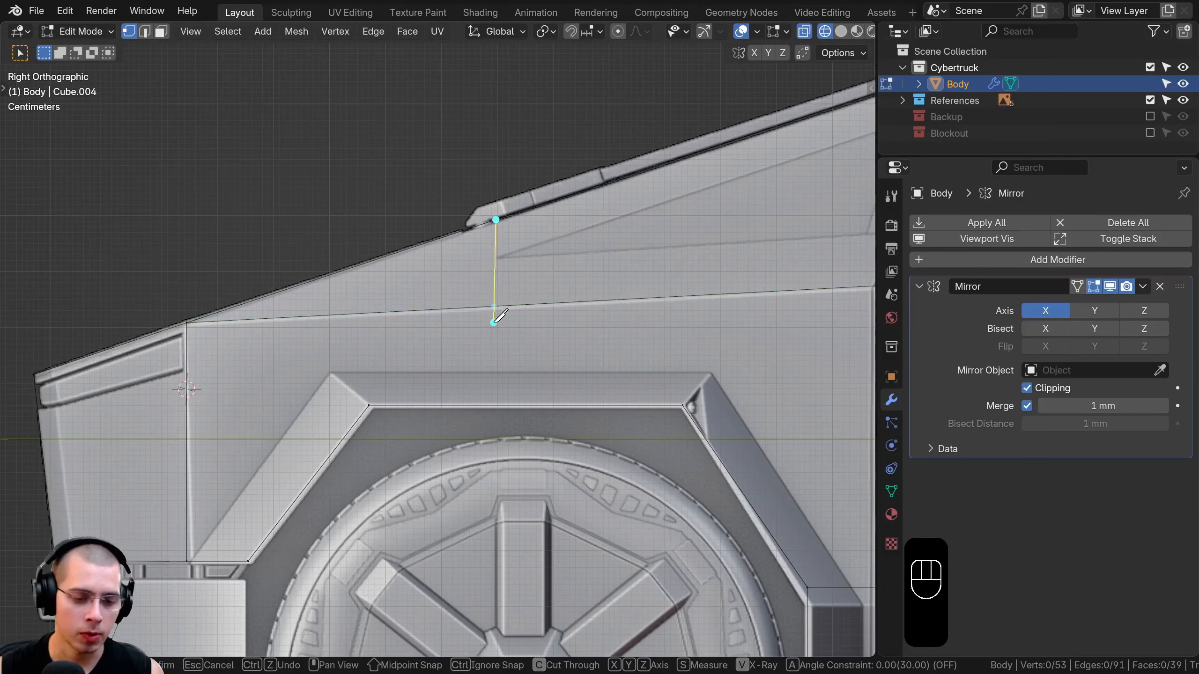
{"action": "key", "text": "z"}
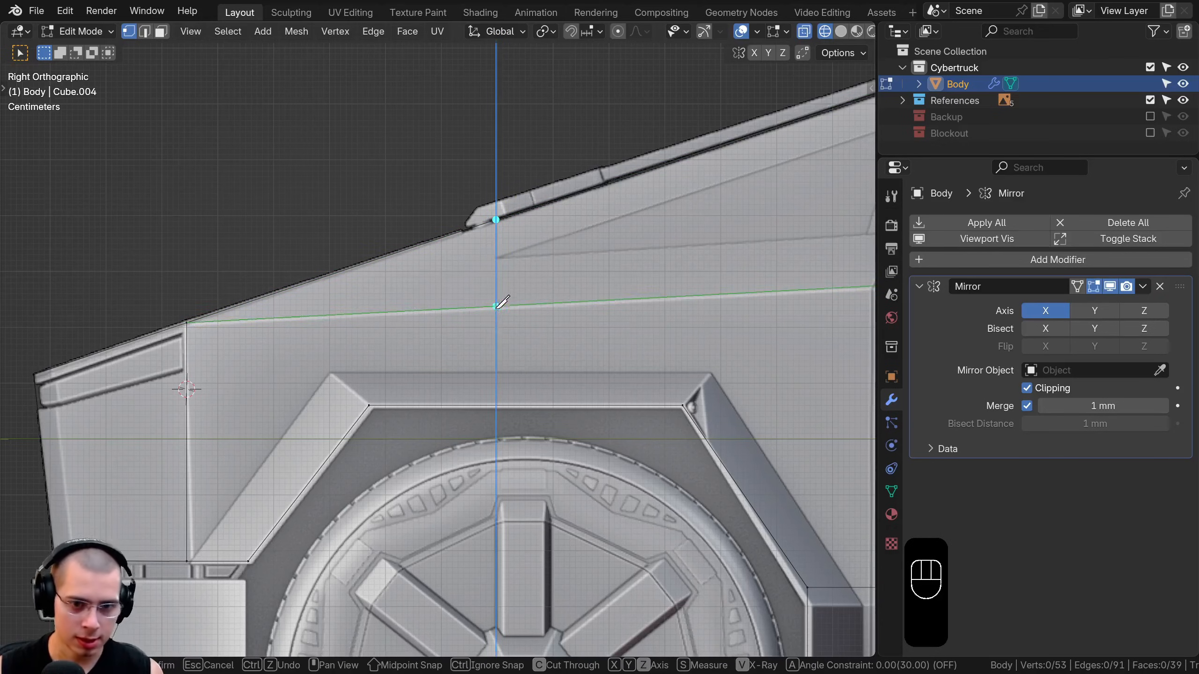
{"action": "left_click", "coordinate": [495, 405]}
{"action": "key", "text": "Return"}
- Knife a cut from the hood's front side corner through the side window's front tip to the vertical edge beneath the roof peak
{"action": "scroll", "coordinate": [496, 331], "scroll_direction": "down", "scroll_amount": 2}
{"action": "middle_click_drag", "start_coordinate": [495, 331], "coordinate": [476, 322], "text": "shift"}
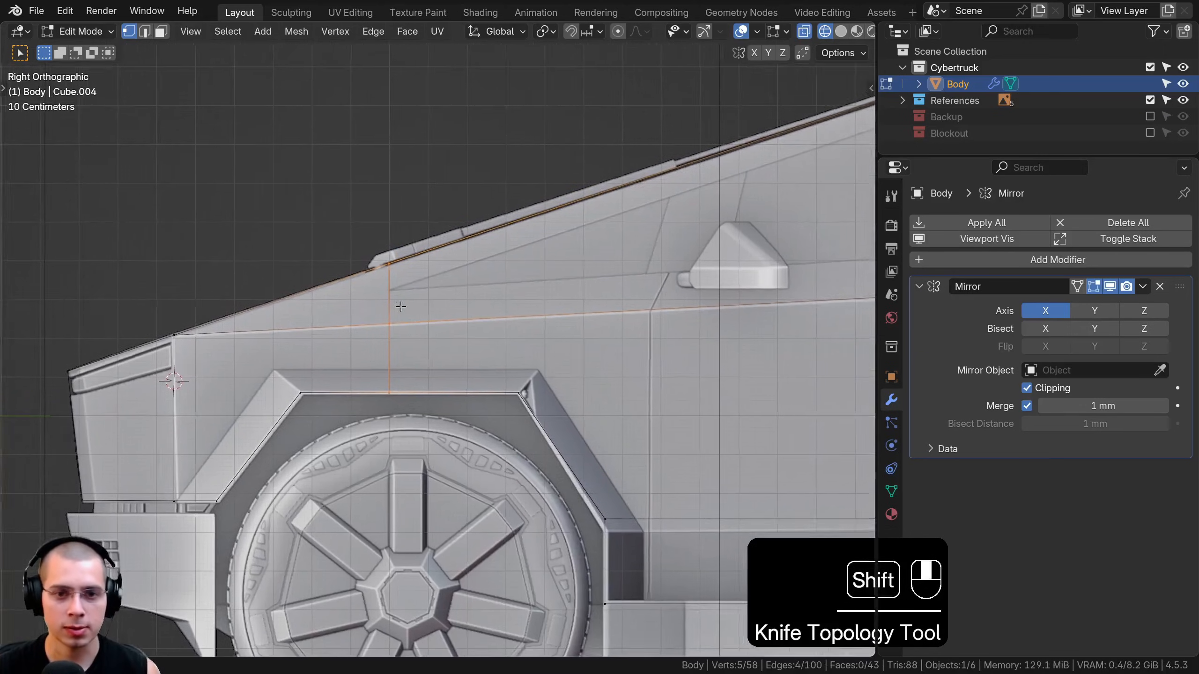
{"action": "scroll", "coordinate": [477, 323], "scroll_direction": "up", "scroll_amount": 1}
{"action": "scroll", "coordinate": [143, 318], "scroll_direction": "up", "scroll_amount": 1}
{"action": "key", "text": "k"}
{"action": "middle_click_drag", "start_coordinate": [144, 318], "coordinate": [186, 348], "text": "shift"}
{"action": "scroll", "coordinate": [451, 302], "scroll_direction": "up", "scroll_amount": 1}
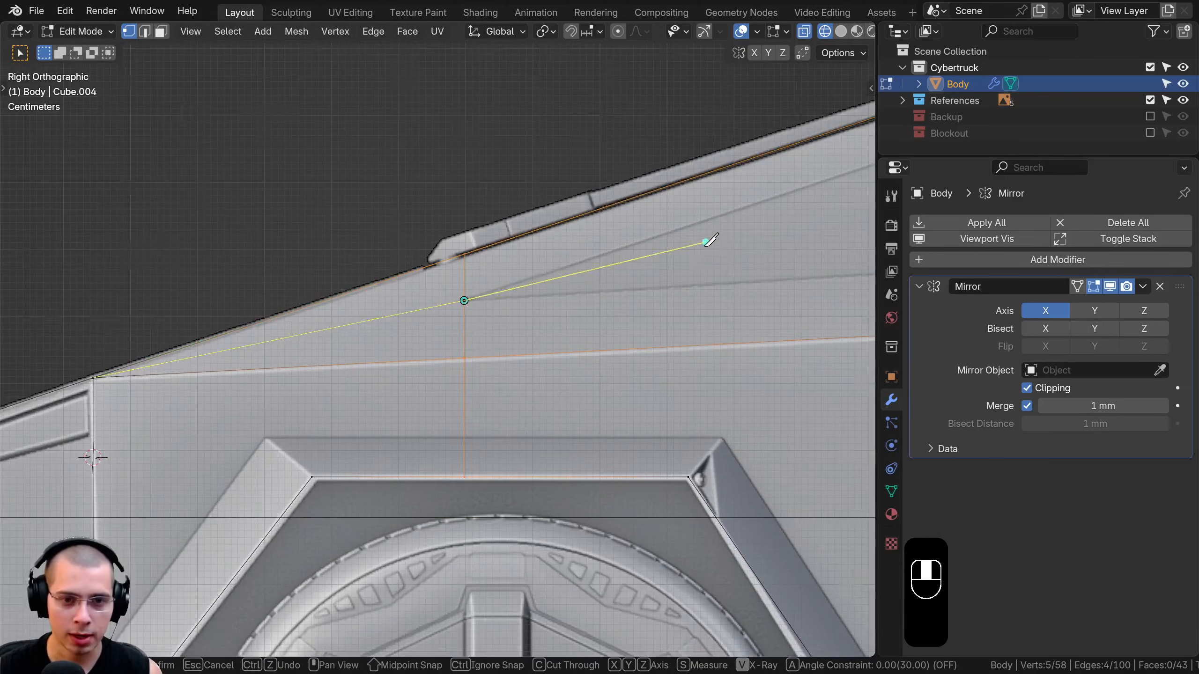
{"action": "middle_click_drag", "start_coordinate": [711, 240], "coordinate": [509, 207], "text": "shift"}
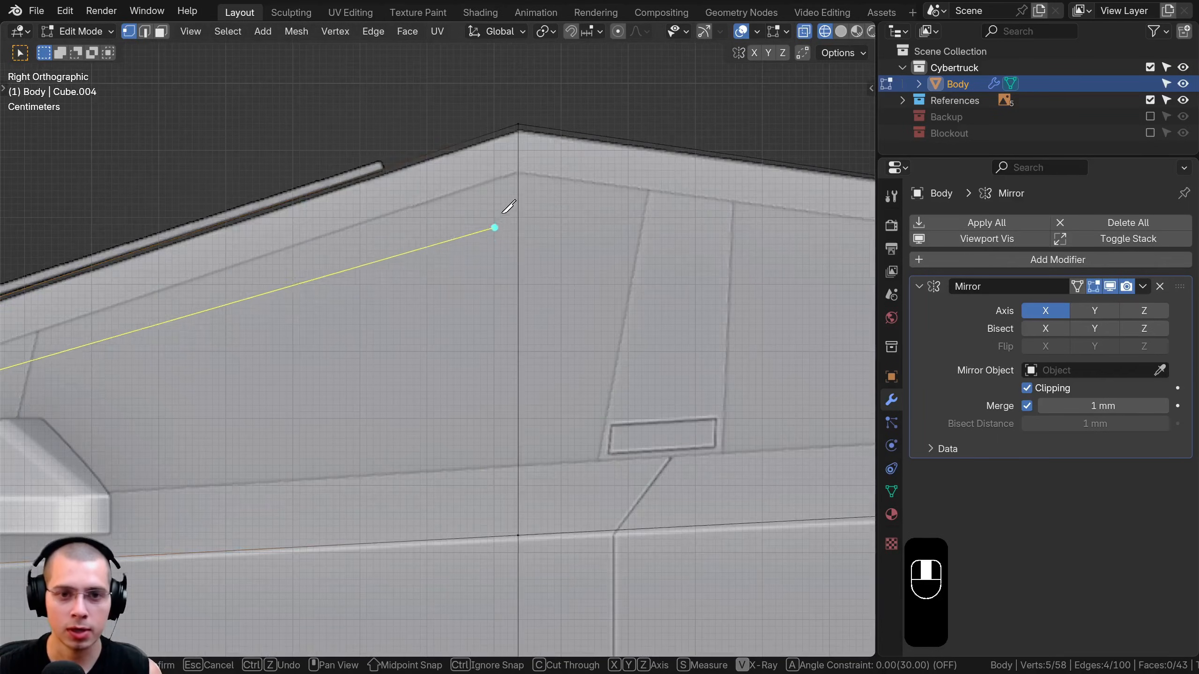
{"action": "left_click", "coordinate": [519, 177]}
{"action": "middle_click_drag", "start_coordinate": [458, 161], "coordinate": [190, 172], "text": "shift"}
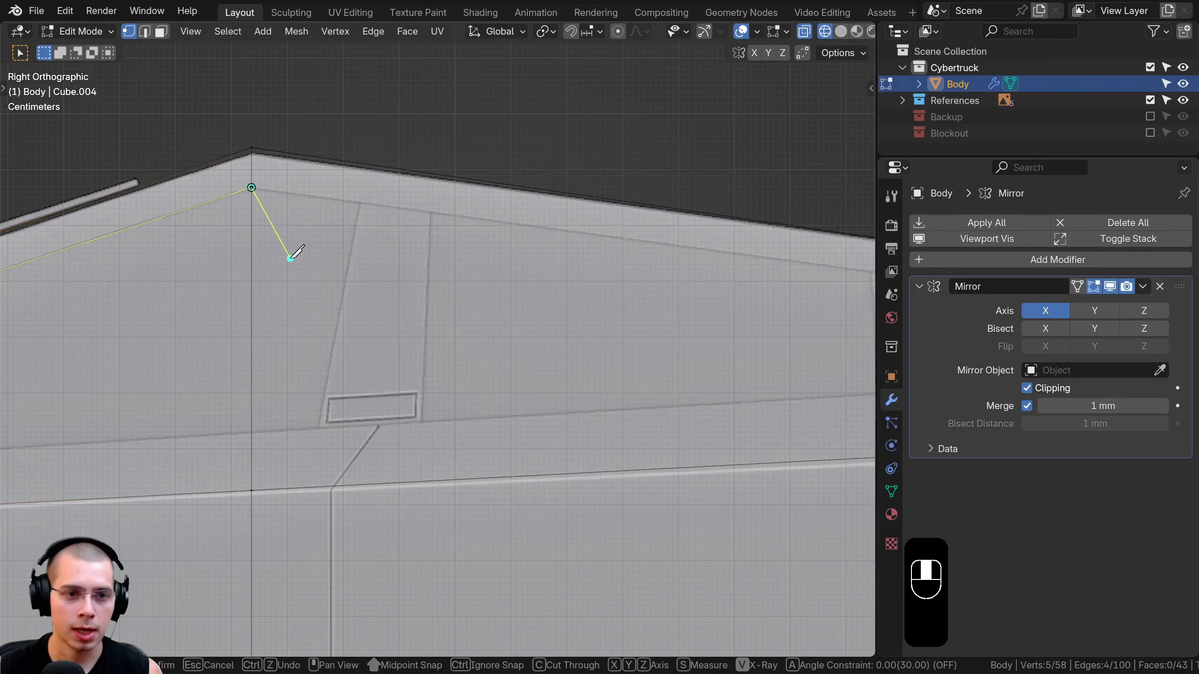
{"action": "key", "text": "Return"}
{"action": "scroll", "coordinate": [420, 260], "scroll_direction": "down", "scroll_amount": 2}
{"action": "middle_click_drag", "start_coordinate": [421, 260], "coordinate": [239, 219], "text": "shift"}
{"action": "key", "text": "ctrl+r"}
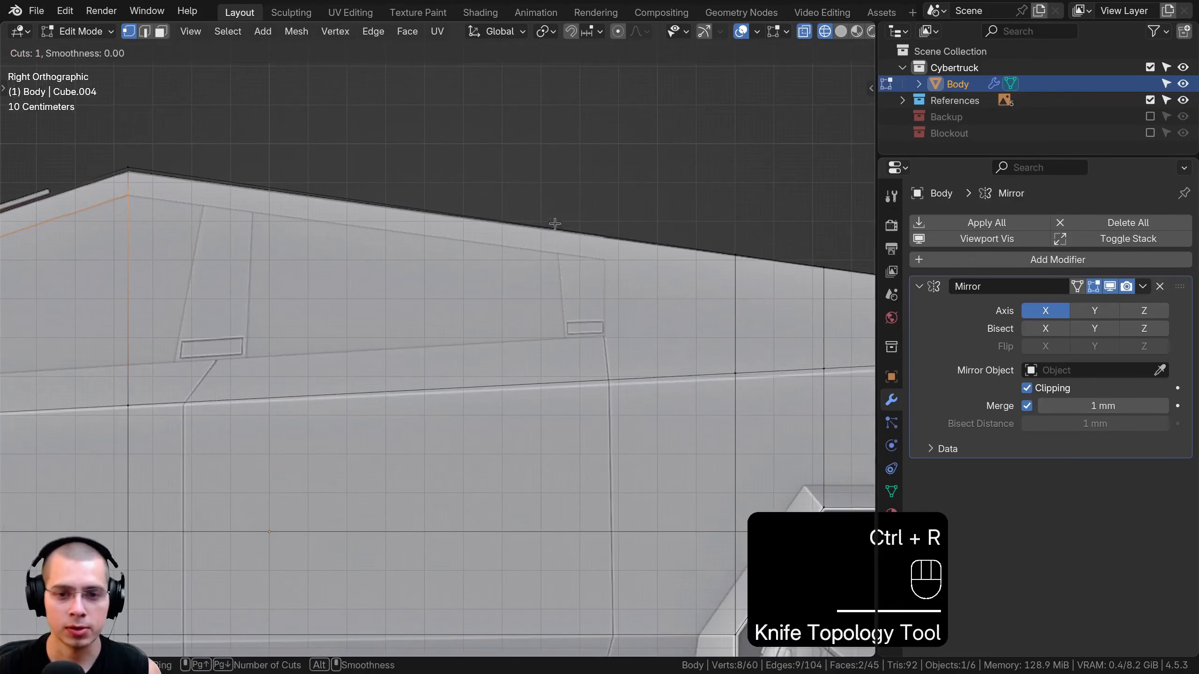
{"action": "key", "text": "Escape"}
{"action": "key", "text": "ctrl+r"}
{"action": "scroll", "coordinate": [555, 224], "scroll_direction": "down", "scroll_amount": 3}
{"action": "key", "text": "Escape"}
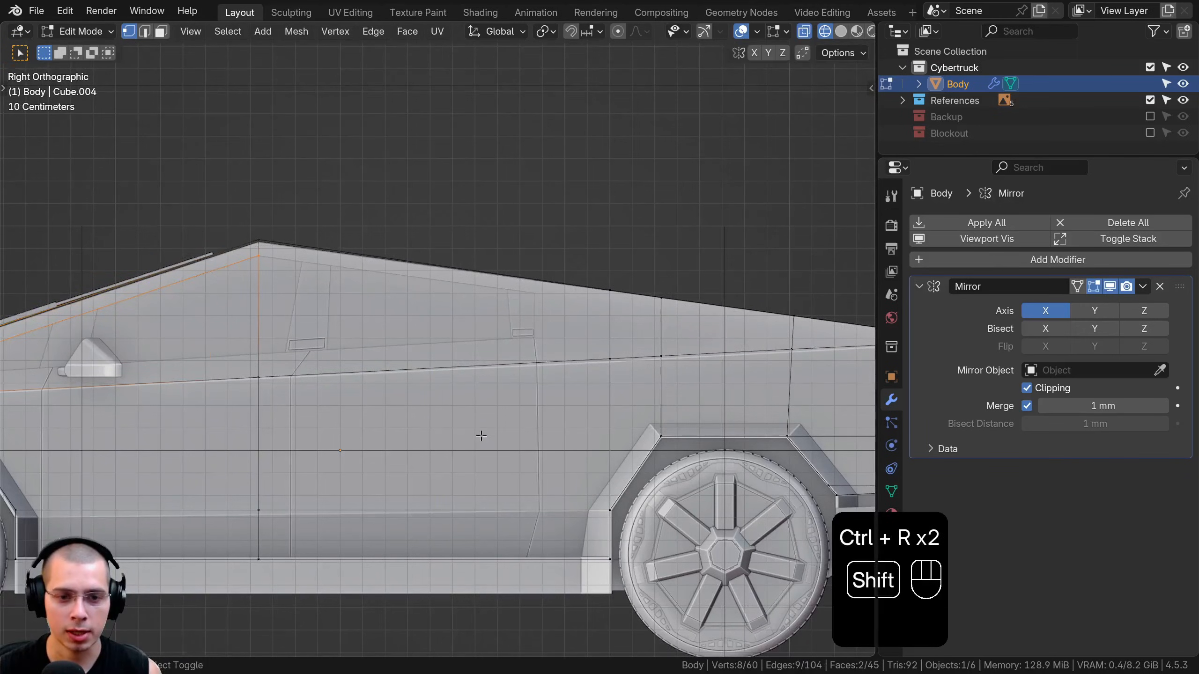
- Try to add a vertical loop cut through the lower body side between the roof peak's vertical edge and the rear arch
{"action": "middle_click_drag", "start_coordinate": [481, 436], "coordinate": [419, 406], "text": "shift"}
{"action": "key", "text": "ctrl+r"}
{"action": "left_click", "coordinate": [406, 339]}
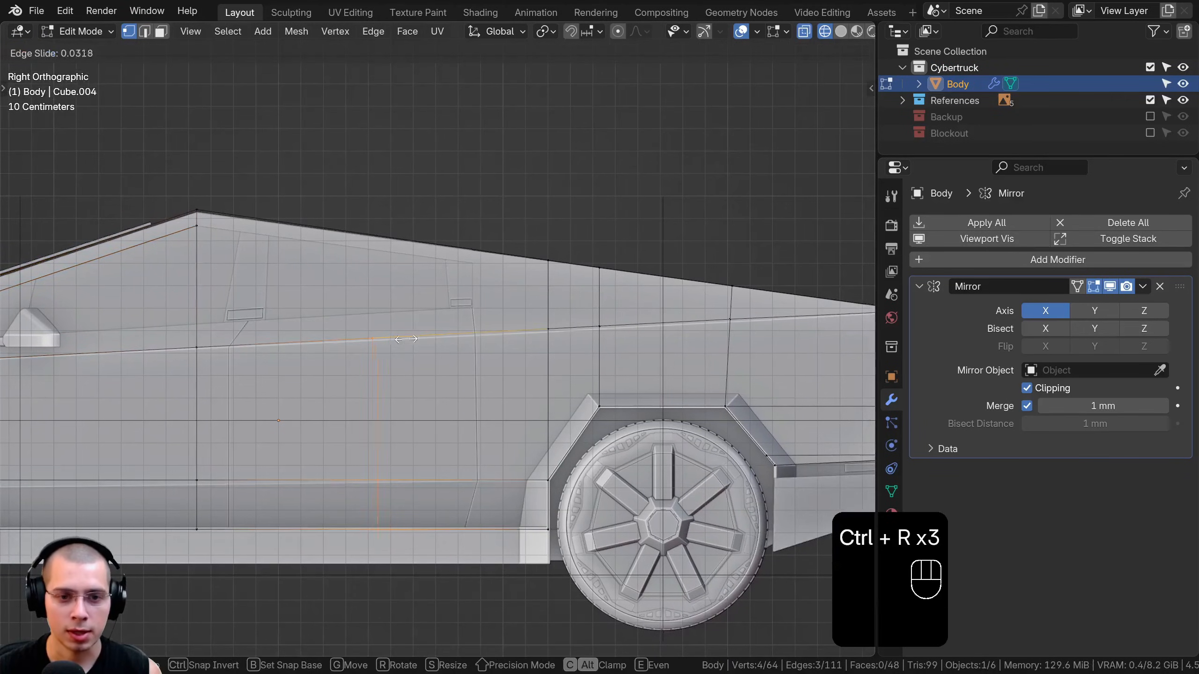
{"action": "left_click", "coordinate": [499, 339]}
{"action": "middle_click_drag", "start_coordinate": [455, 338], "coordinate": [472, 339], "text": "shift"}
{"action": "scroll", "coordinate": [535, 332], "scroll_direction": "up", "scroll_amount": 5}
{"action": "key", "text": "a"}
{"action": "key", "text": "a"}
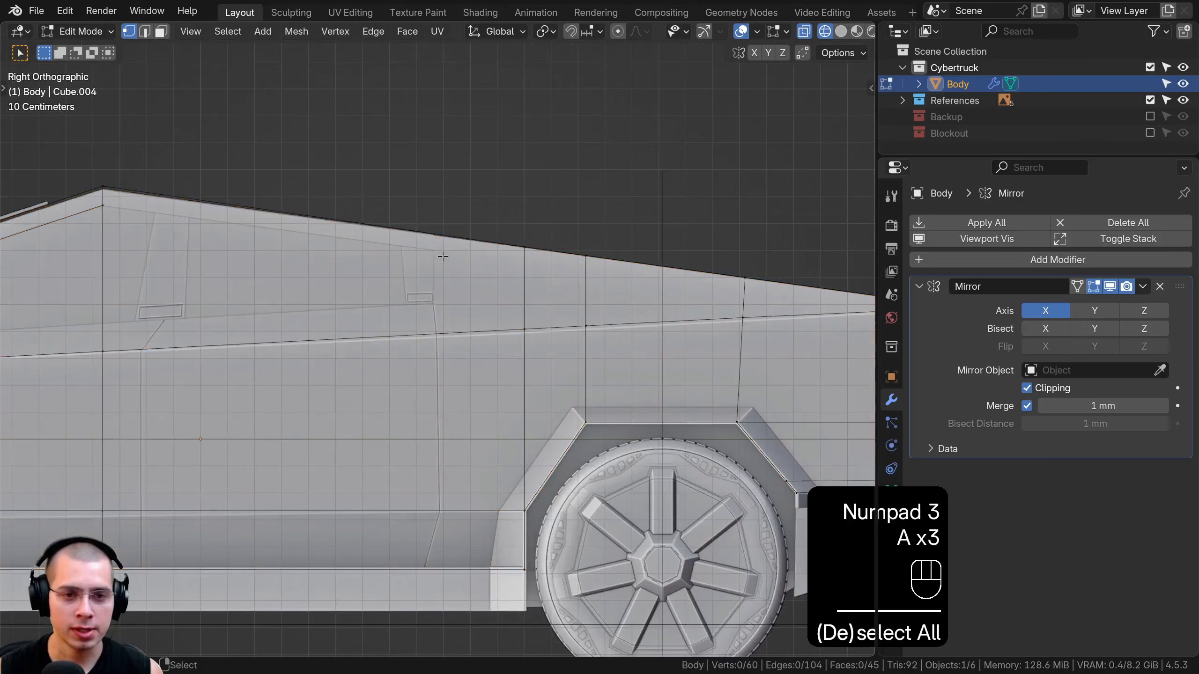
- Knife a vertical cut at the side window's rear edge from the roofline down to the lower body edge
{"action": "scroll", "coordinate": [443, 257], "scroll_direction": "up", "scroll_amount": 3}
{"action": "scroll", "coordinate": [501, 143], "scroll_direction": "down", "scroll_amount": 2}
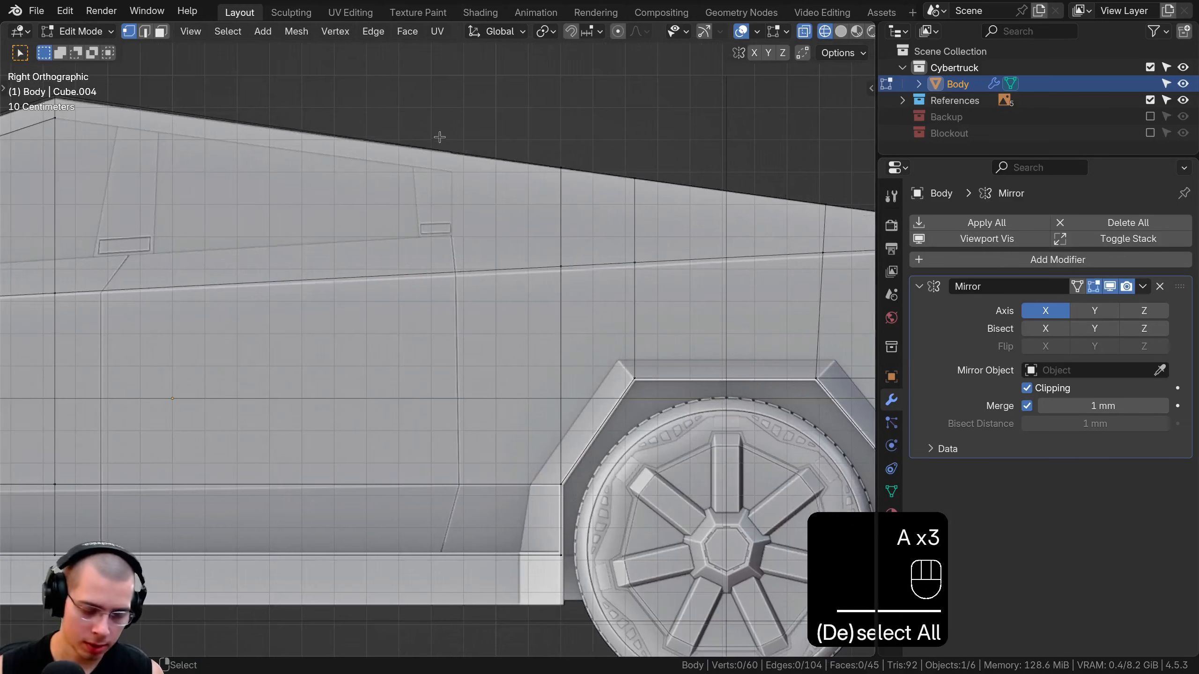
{"action": "key", "text": "k"}
{"action": "left_click", "coordinate": [452, 152]}
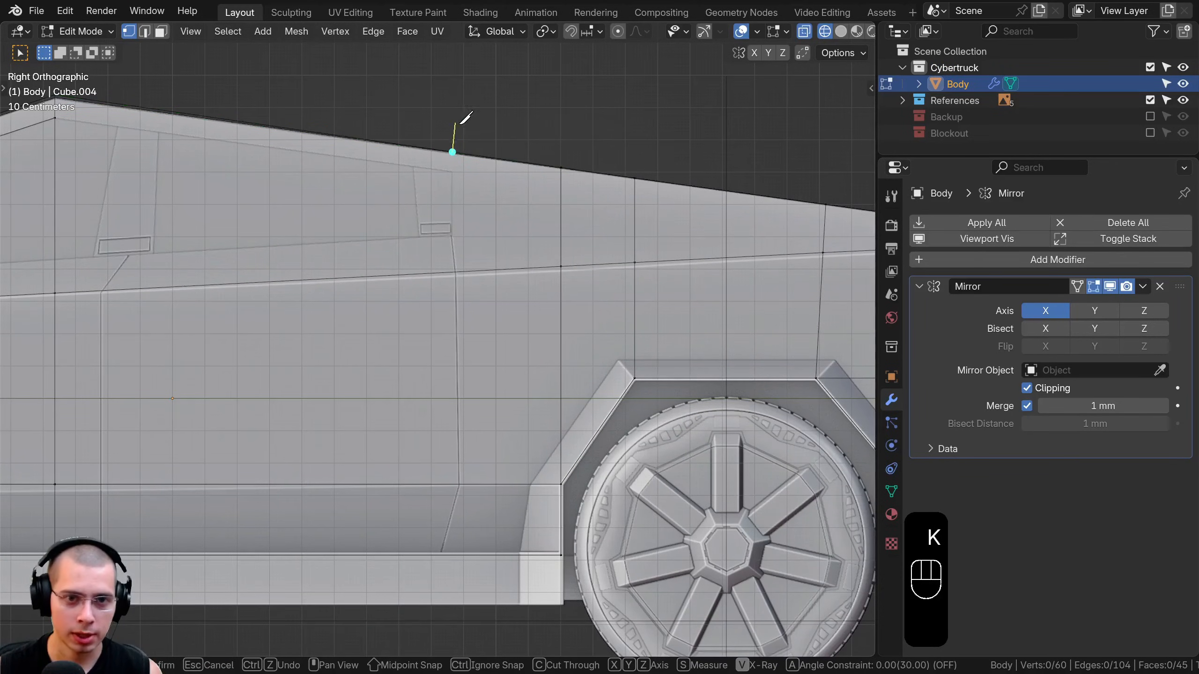
{"action": "key", "text": "z"}
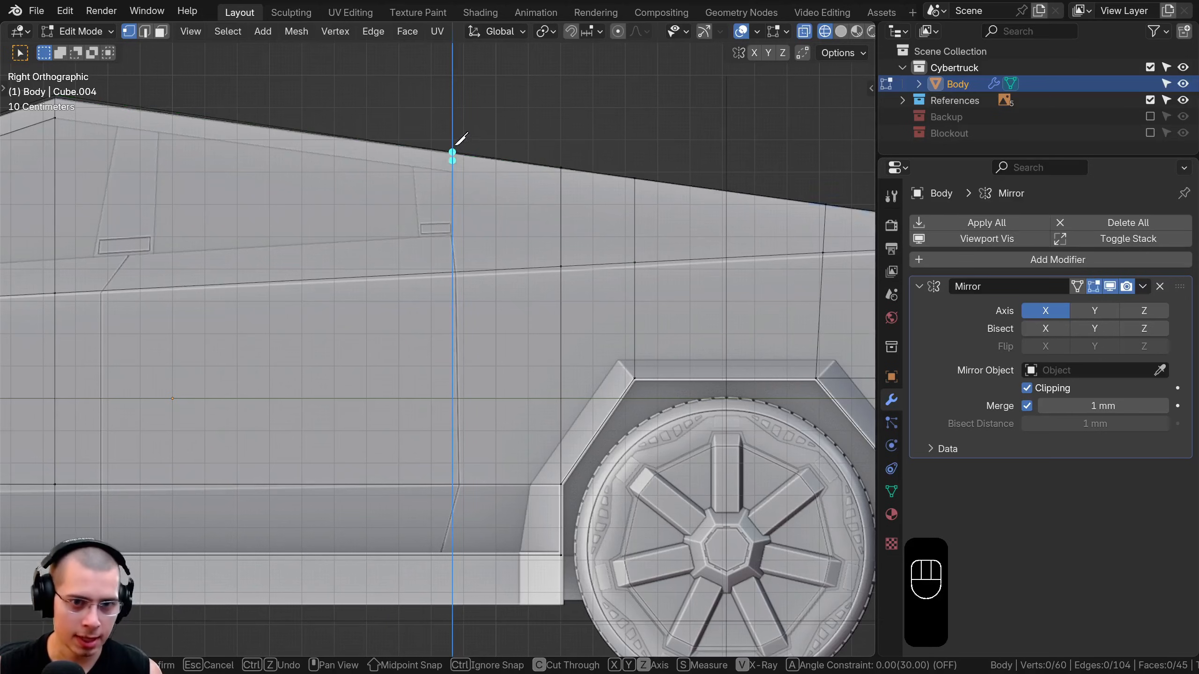
{"action": "left_click", "coordinate": [454, 555]}
{"action": "key", "text": "Return"}
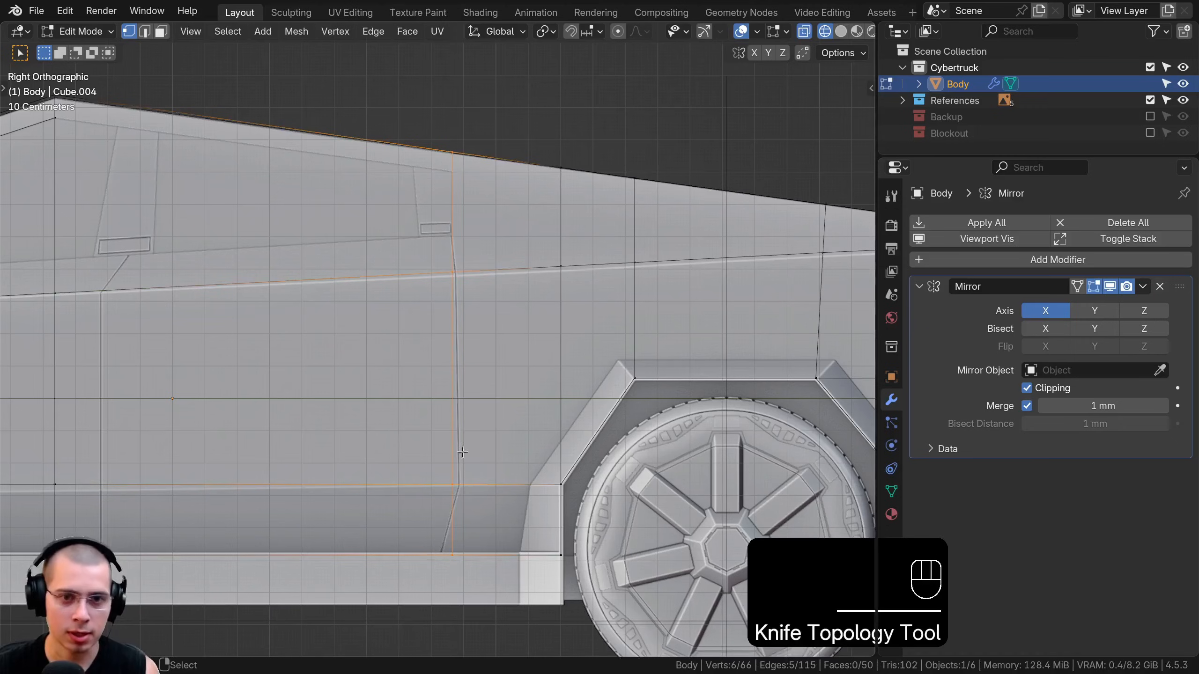
- Knife the window's upper rear edge from the vertex beneath the roof peak to the new vertical cut
{"action": "middle_click_drag", "start_coordinate": [108, 152], "coordinate": [151, 204], "text": "shift"}
{"action": "key", "text": "k"}
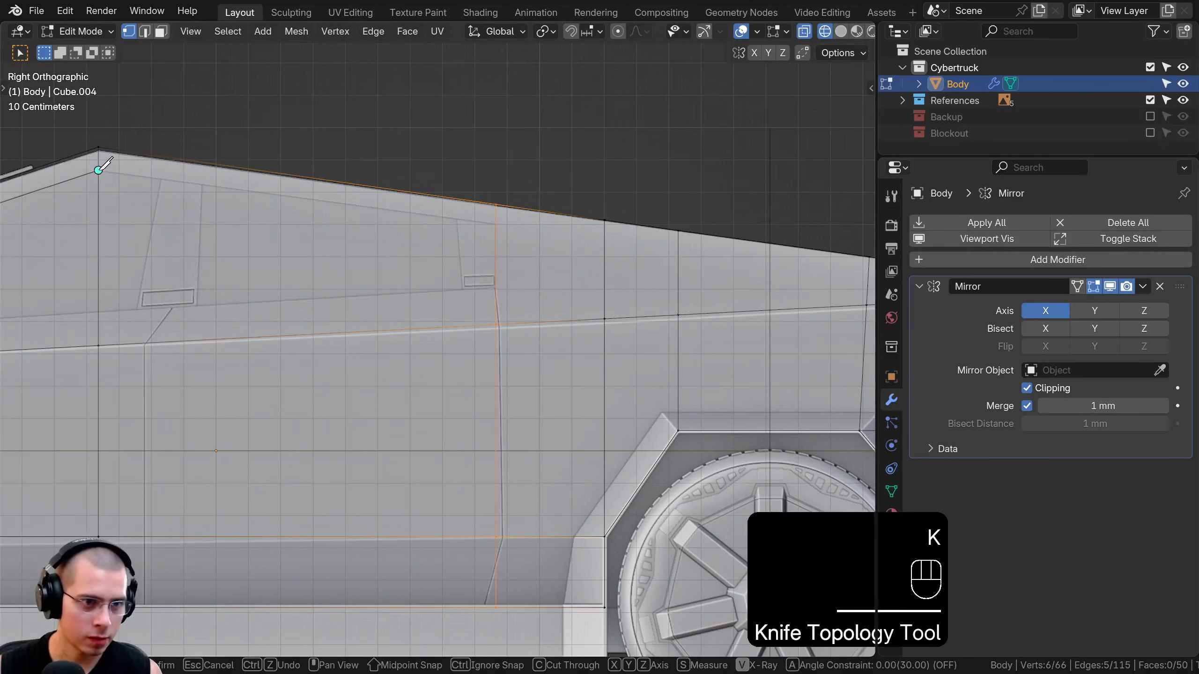
{"action": "left_click", "coordinate": [495, 225]}
{"action": "key", "text": "Return"}
- Knife the window's lower edge from its front part through the roof peak's vertical edge to the window's lower rear corner
{"action": "middle_click_drag", "start_coordinate": [441, 276], "coordinate": [348, 305], "text": "shift"}
{"action": "key", "text": "k"}
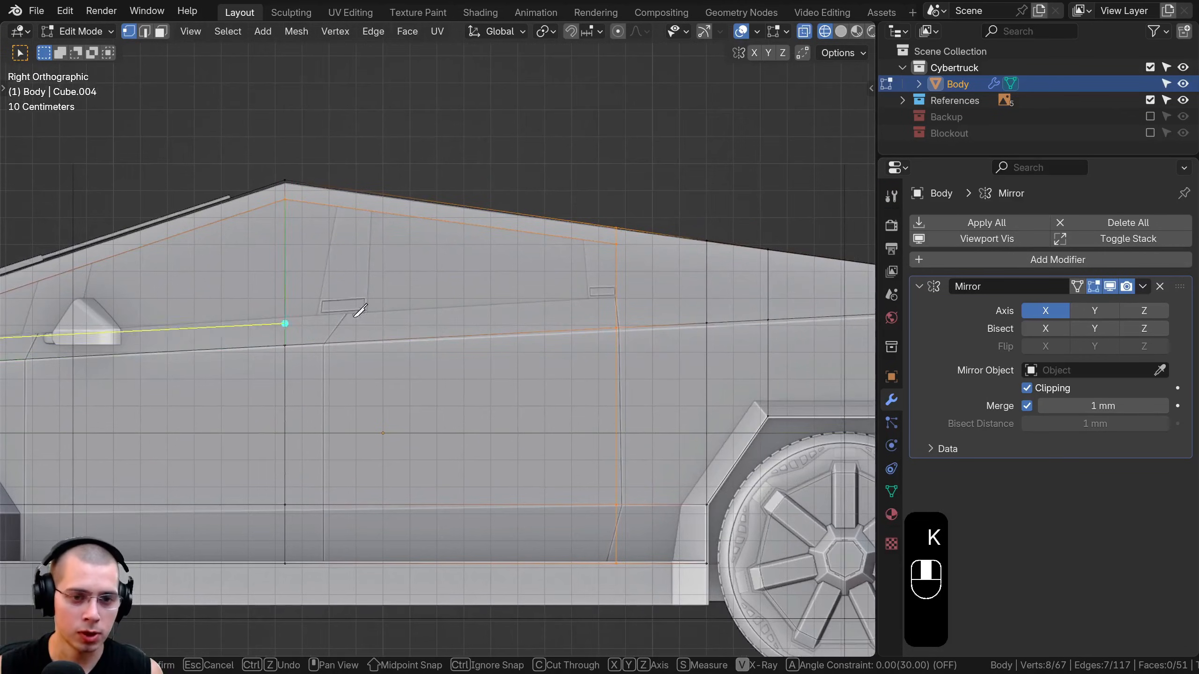
{"action": "middle_click_drag", "start_coordinate": [562, 316], "coordinate": [520, 302], "text": "shift"}
{"action": "left_click", "coordinate": [520, 302]}
{"action": "scroll", "coordinate": [447, 332], "scroll_direction": "up", "scroll_amount": 5}
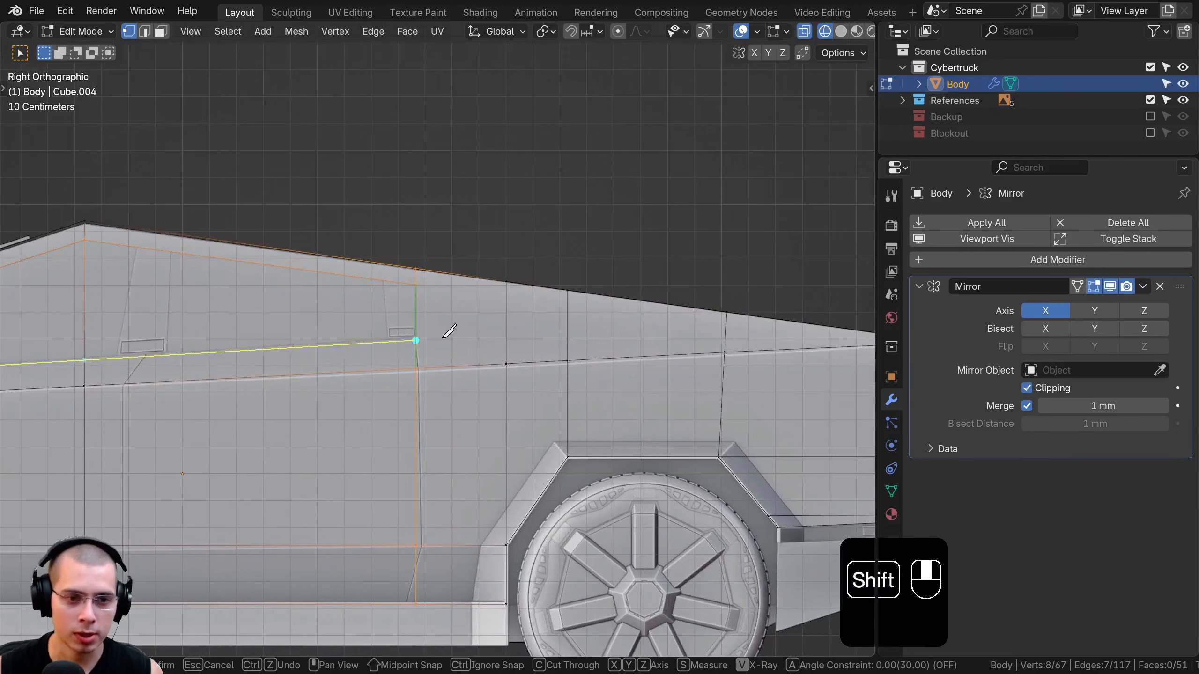
{"action": "left_click", "coordinate": [382, 337]}
{"action": "key", "text": "Return"}
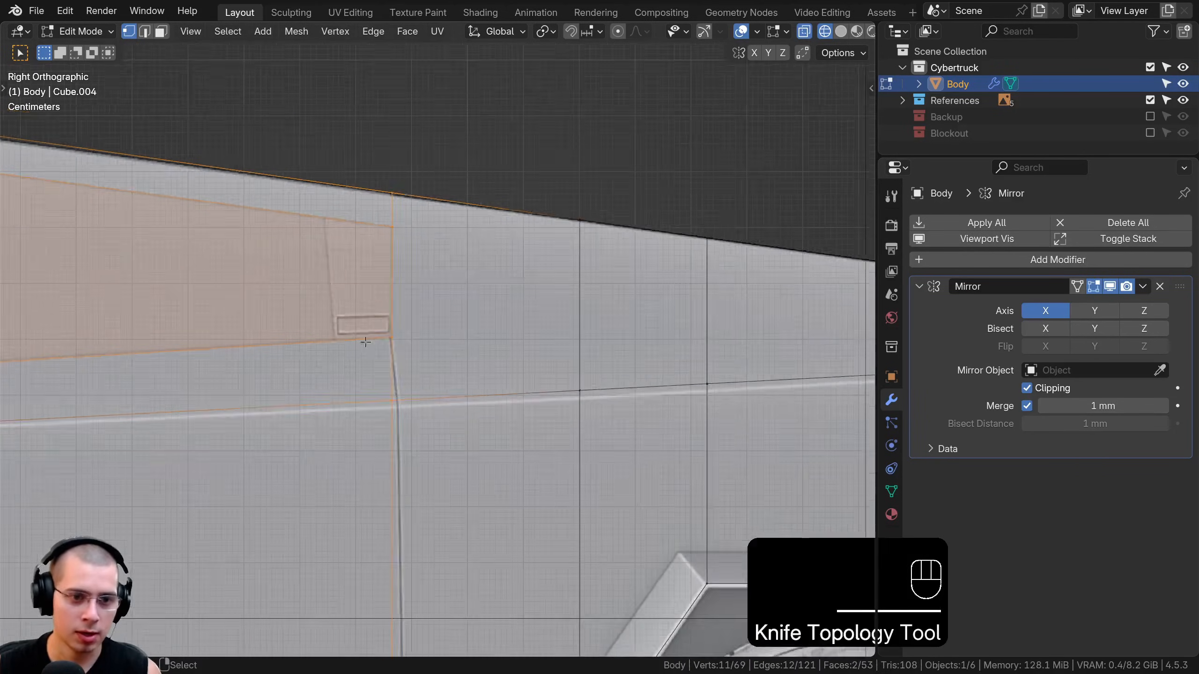
- Delete the two faces that fill the side window outline
{"action": "scroll", "coordinate": [425, 330], "scroll_direction": "down", "scroll_amount": 4}
{"action": "middle_click_drag", "start_coordinate": [425, 331], "coordinate": [481, 334], "text": "shift"}
{"action": "scroll", "coordinate": [480, 334], "scroll_direction": "up", "scroll_amount": 3}
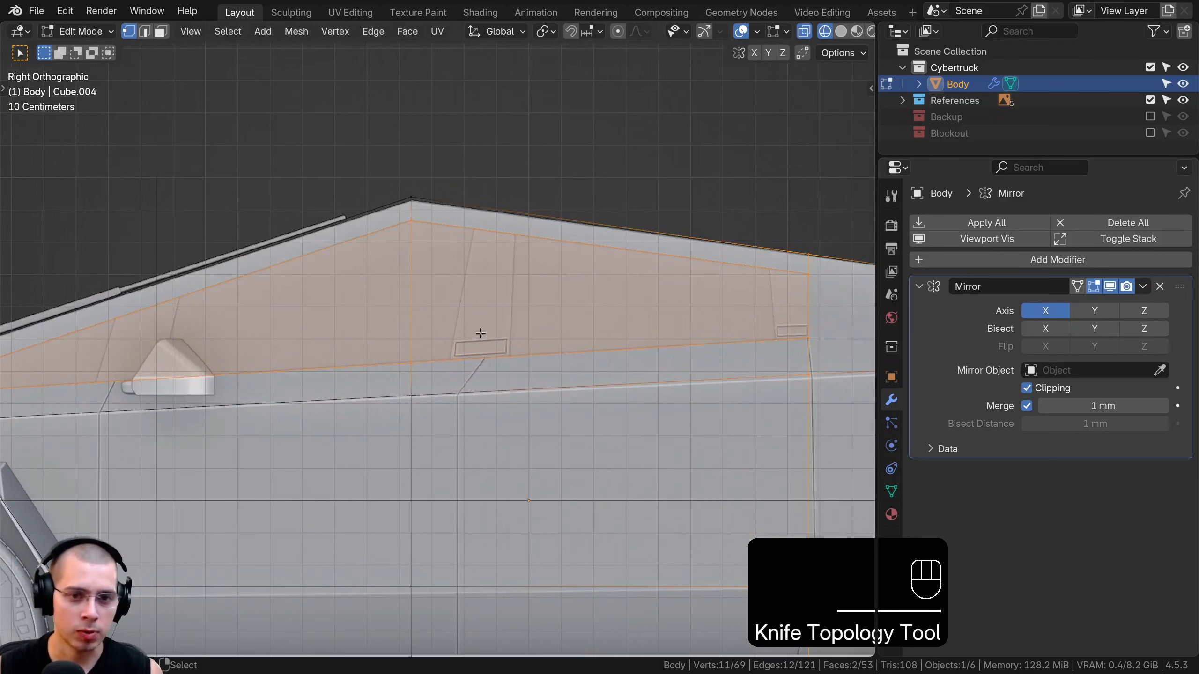
{"action": "scroll", "coordinate": [397, 335], "scroll_direction": "down", "scroll_amount": 2}
{"action": "key", "text": "3"}
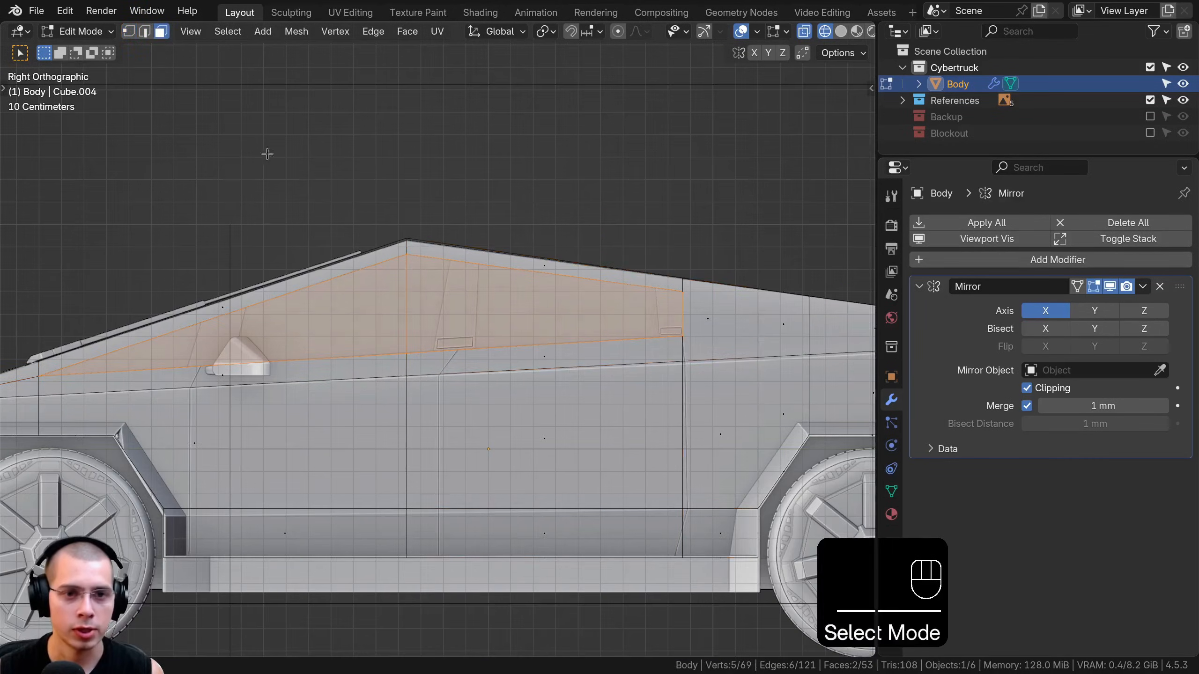
{"action": "middle_click_drag", "start_coordinate": [267, 154], "coordinate": [559, 319]}
{"action": "key", "text": "z"}
{"action": "left_click", "coordinate": [559, 319]}
{"action": "key", "text": "shift+z"}
{"action": "key", "text": "z"}
{"action": "left_click", "coordinate": [480, 339]}
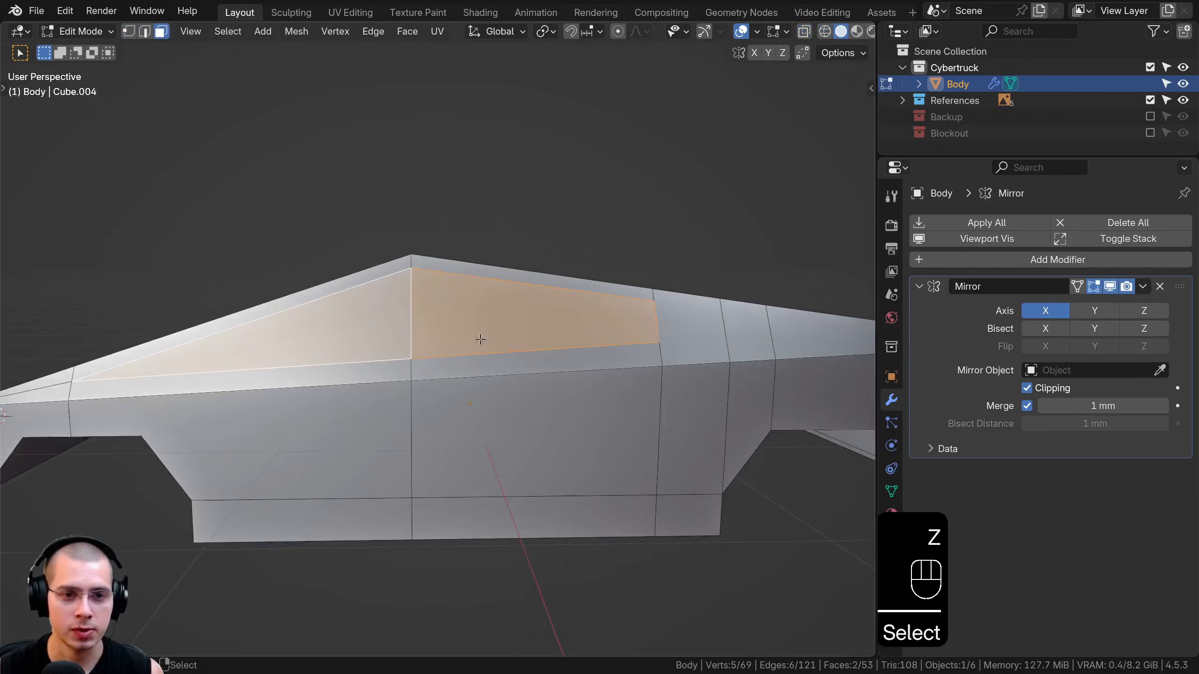
{"action": "scroll", "coordinate": [481, 339], "scroll_direction": "down", "scroll_amount": 3}
{"action": "middle_click_drag", "start_coordinate": [480, 339], "coordinate": [509, 325]}
{"action": "key", "text": "x"}
{"action": "left_click", "coordinate": [500, 216]}
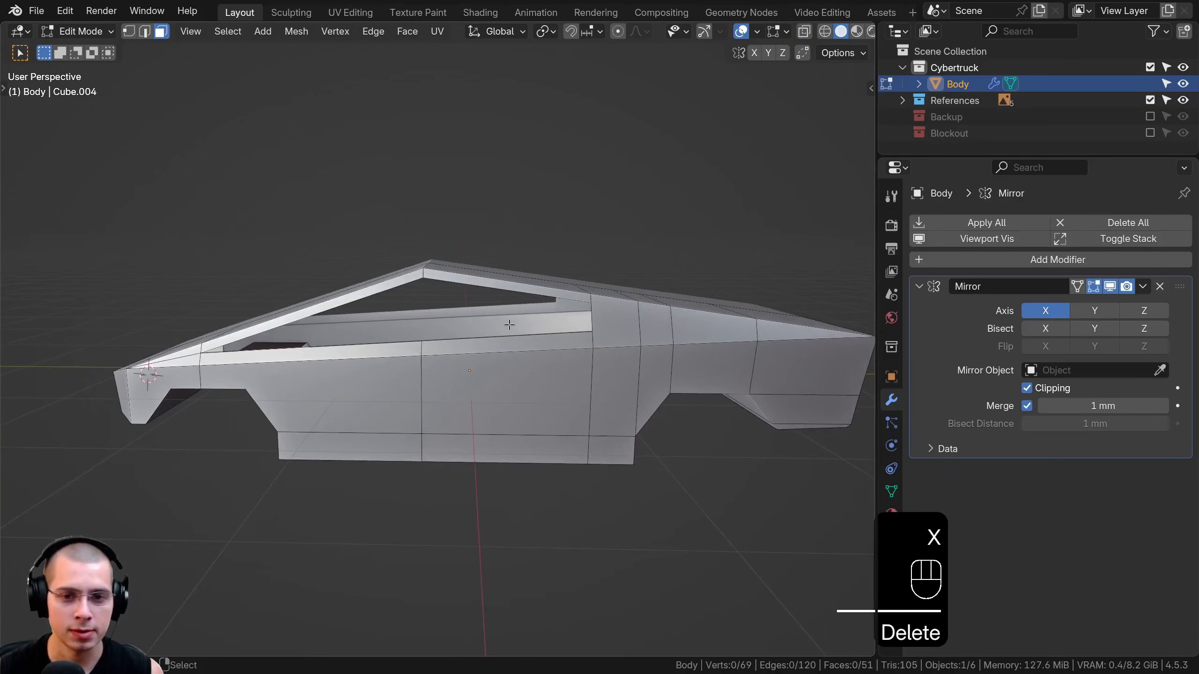
- Knife a vertical cut from the front arch's lower rear corner up to the side window's lower edge
{"action": "key", "text": "KP_3"}
{"action": "key", "text": "shift+z"}
{"action": "key", "text": "a"}
{"action": "key", "text": "a"}
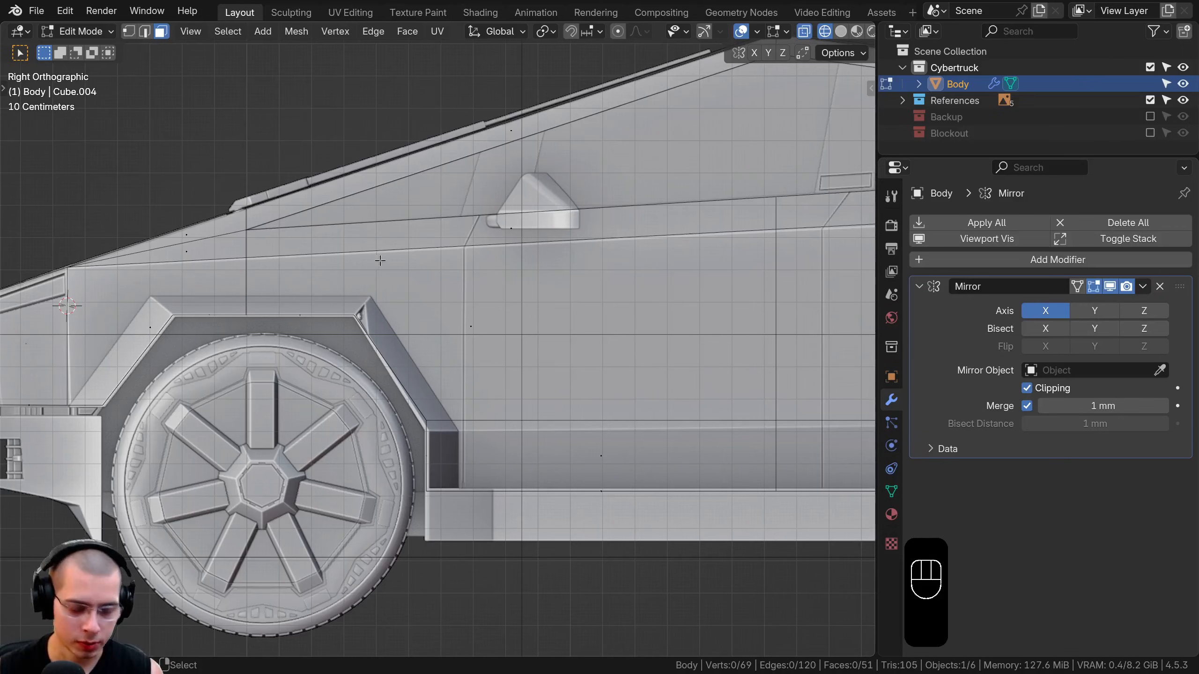
{"action": "key", "text": "k"}
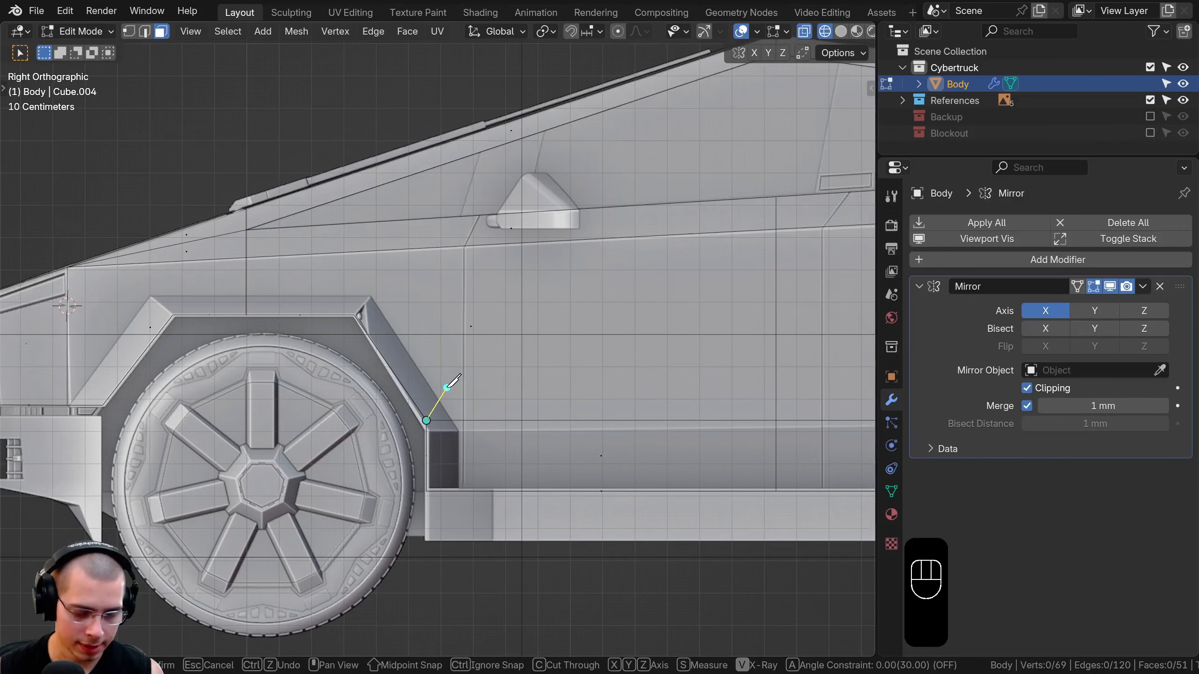
{"action": "key", "text": "z"}
{"action": "left_click", "coordinate": [426, 229]}
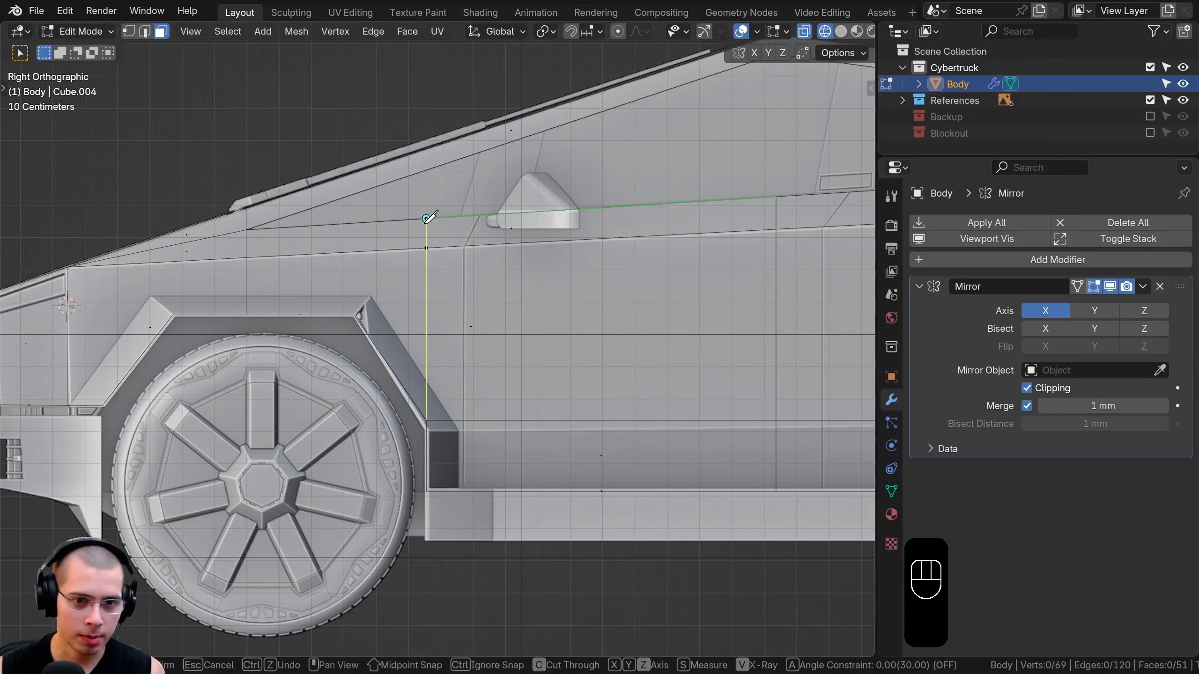
{"action": "key", "text": "Return"}
- Knife a vertical cut from the front arch's upper rear corner up to the side window's lower edge
{"action": "key", "text": "k"}
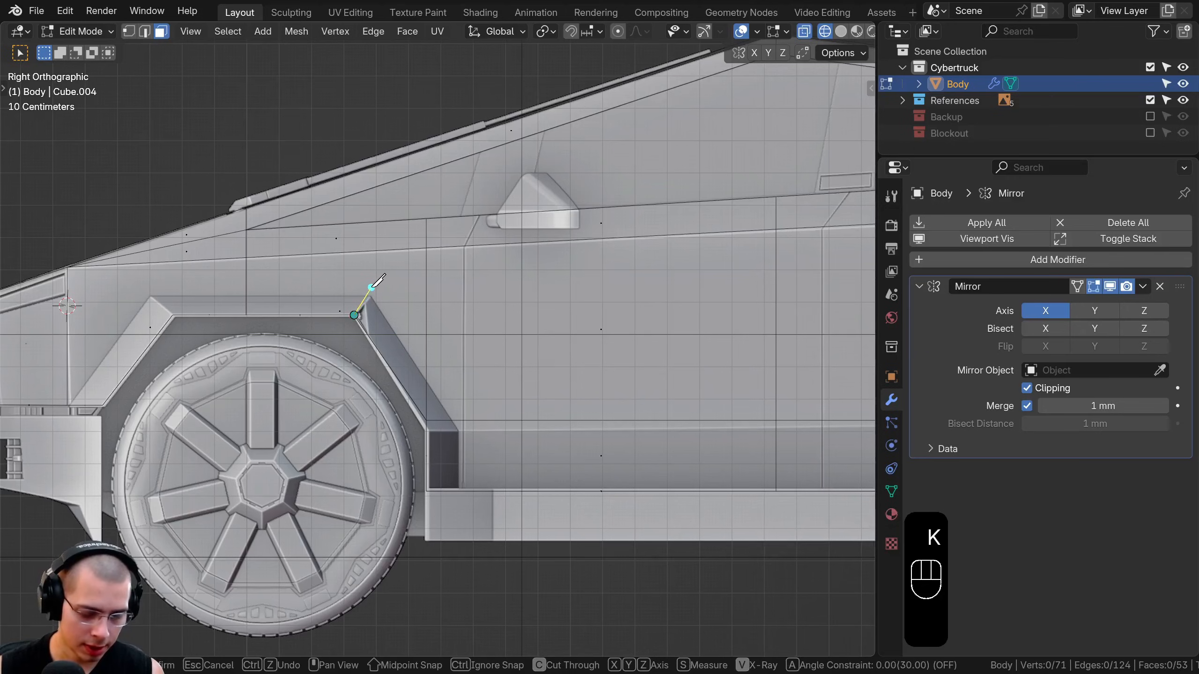
{"action": "key", "text": "z"}
{"action": "left_click", "coordinate": [354, 222]}
{"action": "key", "text": "Return"}
{"action": "scroll", "coordinate": [355, 222], "scroll_direction": "down", "scroll_amount": 5}
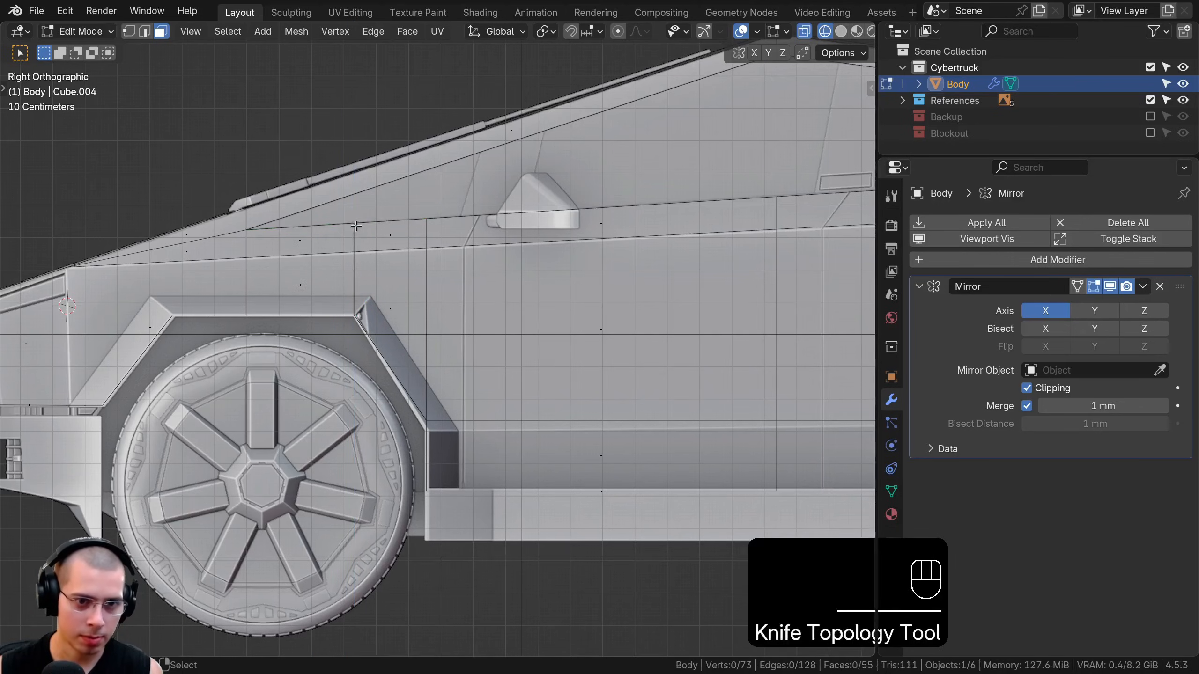
- Knife the front door's leading seam from the window's lower edge through the body crease down to the lower body edge
{"action": "middle_click_drag", "start_coordinate": [355, 222], "coordinate": [356, 396]}
{"action": "key", "text": "a"}
{"action": "key", "text": "a"}
{"action": "key", "text": "a"}
{"action": "key", "text": "KP_1"}
{"action": "key", "text": "KP_3"}
{"action": "key", "text": "shift+z"}
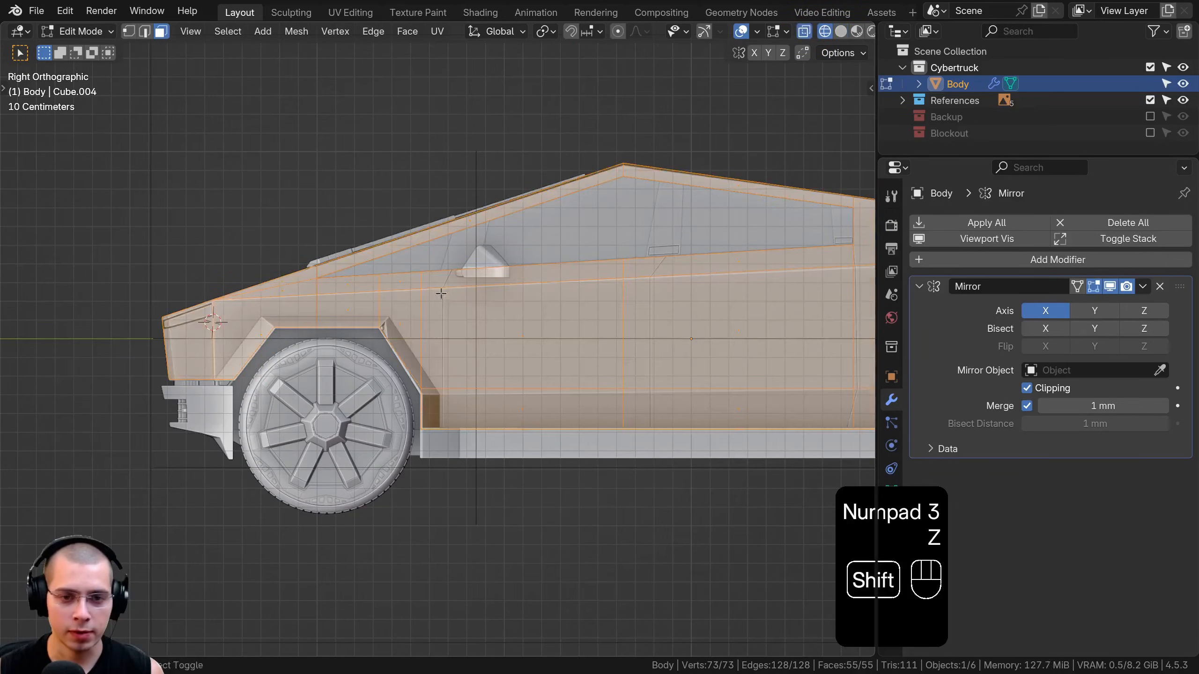
{"action": "scroll", "coordinate": [736, 328], "scroll_direction": "up", "scroll_amount": 4}
{"action": "middle_click_drag", "start_coordinate": [736, 329], "coordinate": [402, 169], "text": "shift"}
{"action": "key", "text": "a"}
{"action": "key", "text": "k"}
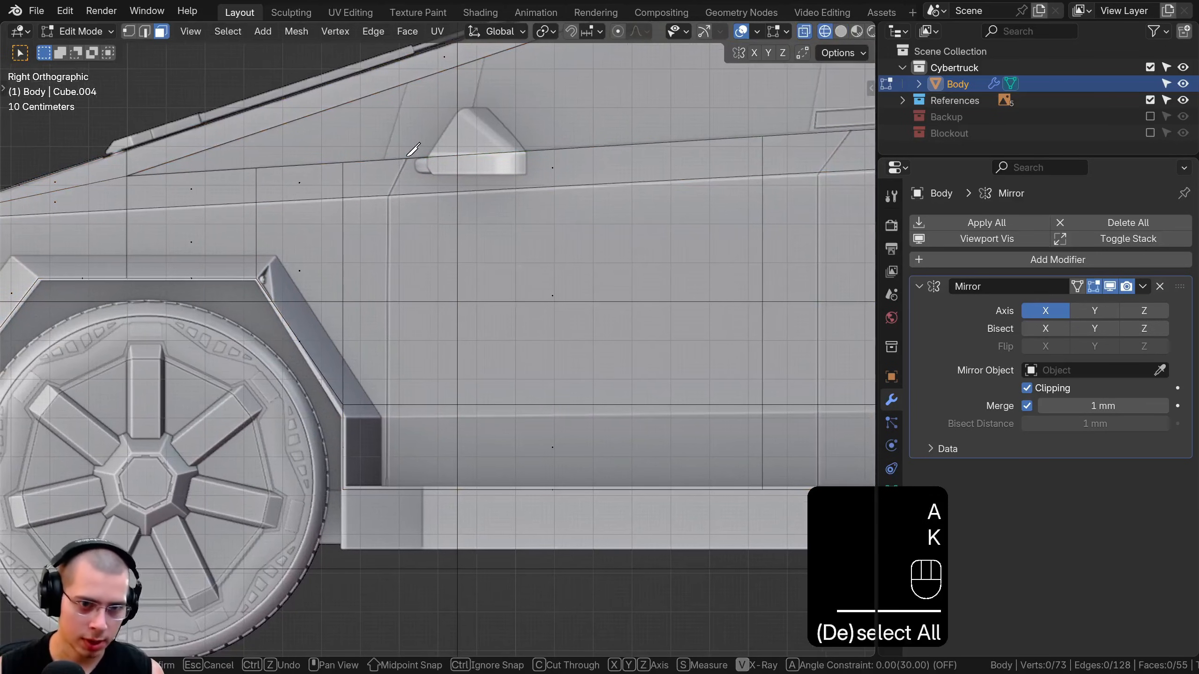
{"action": "left_click", "coordinate": [406, 161]}
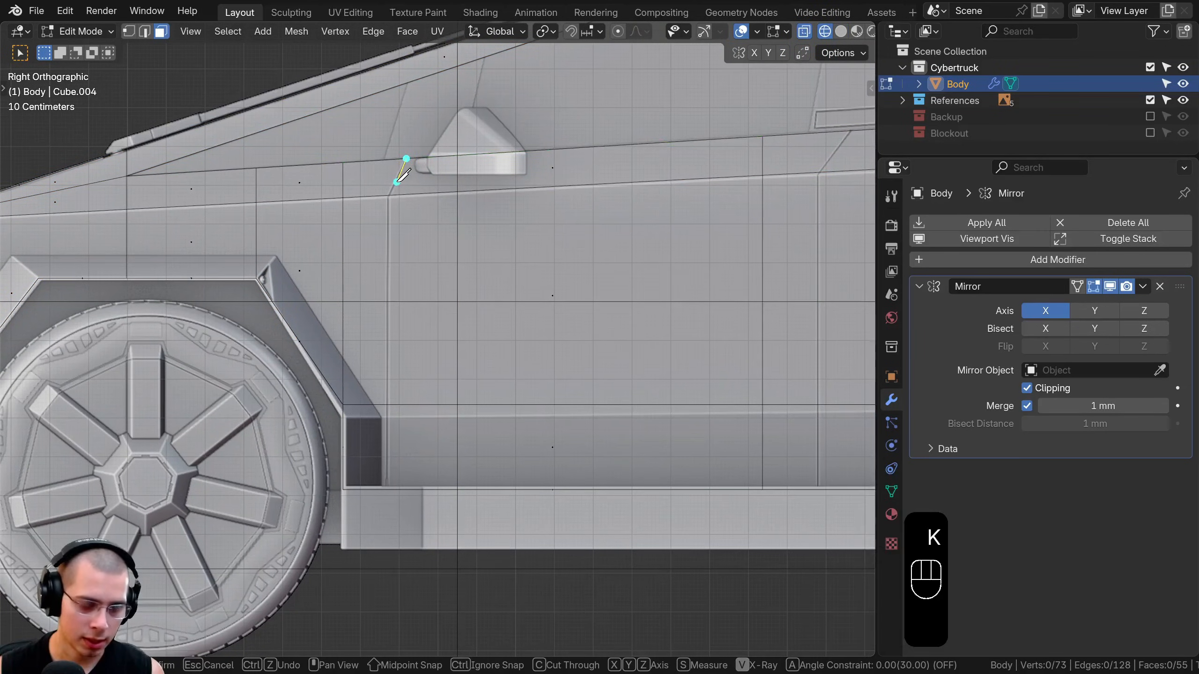
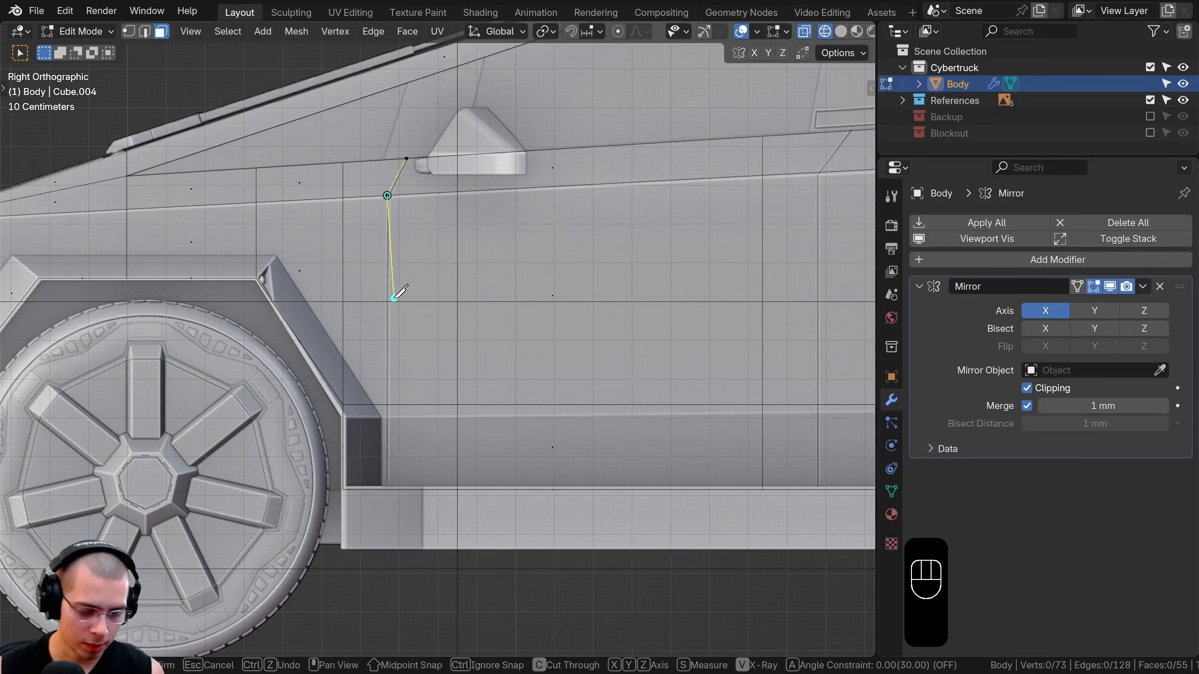
{"action": "left_click", "coordinate": [388, 490]}
{"action": "key", "text": "Return"}
- Knife the seam between the doors from the window's lower edge to the crease, then straight down to the lower body edge
{"action": "middle_click_drag", "start_coordinate": [696, 356], "coordinate": [328, 378], "text": "shift"}
{"action": "middle_click_drag", "start_coordinate": [510, 196], "coordinate": [535, 186], "text": "shift"}
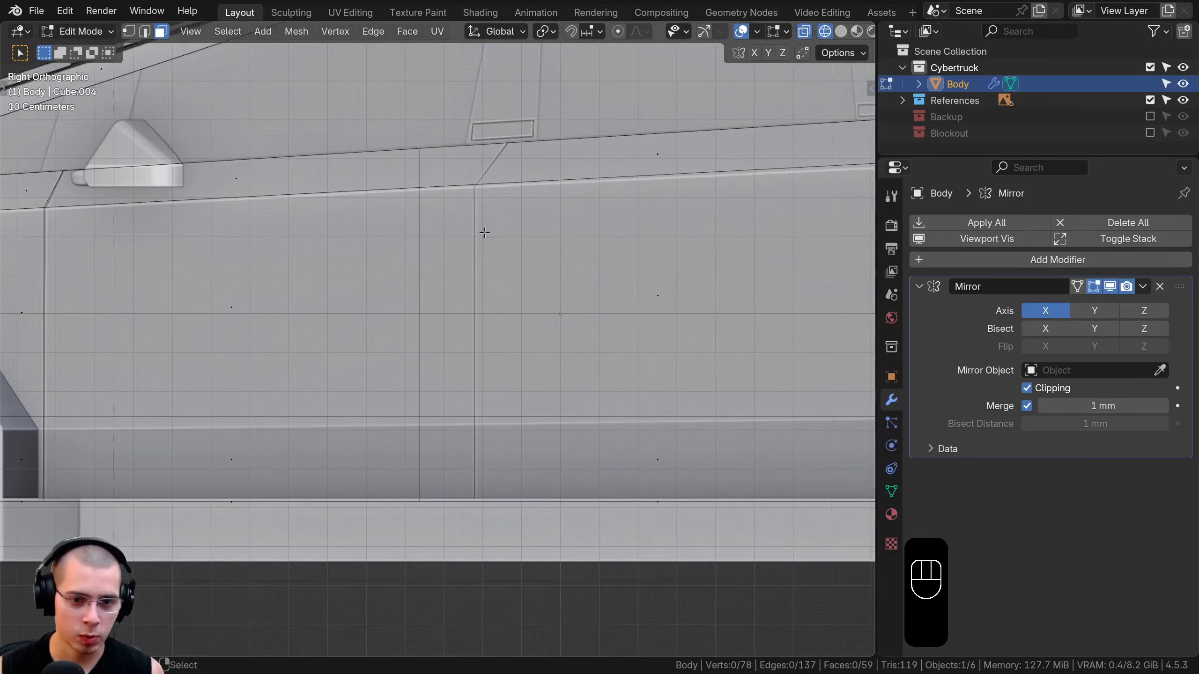
{"action": "key", "text": "k"}
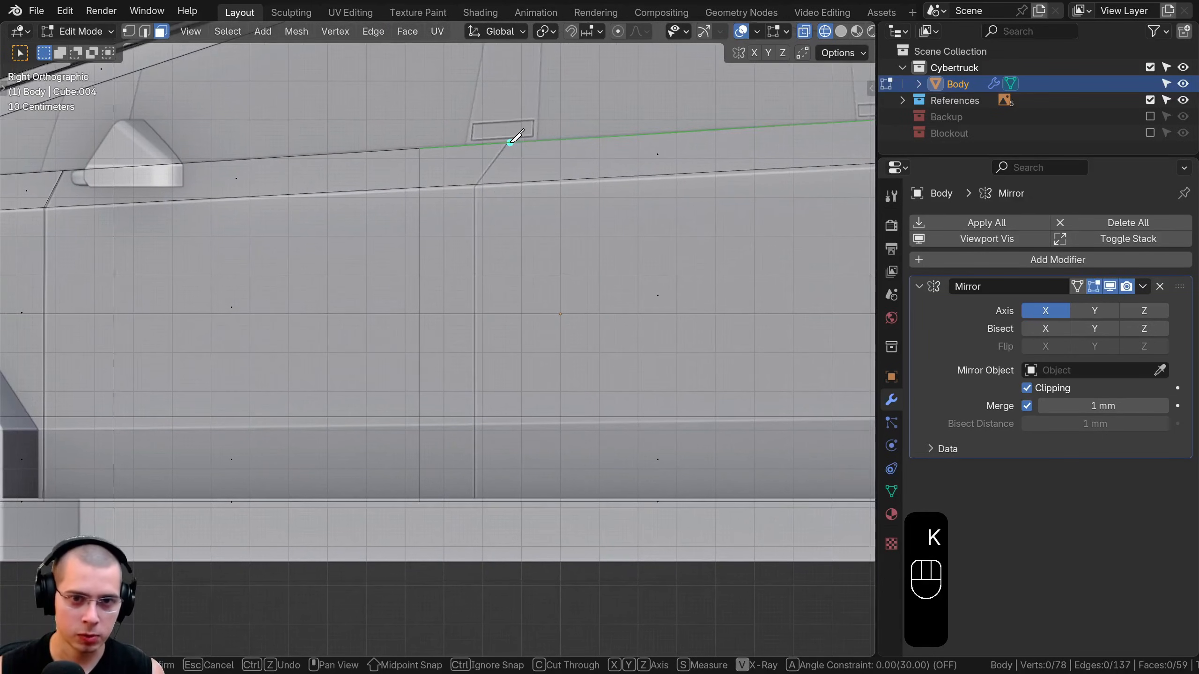
{"action": "left_click", "coordinate": [510, 143]}
{"action": "left_click", "coordinate": [475, 184]}
{"action": "middle_click_drag", "start_coordinate": [475, 246], "coordinate": [479, 182], "text": "shift"}
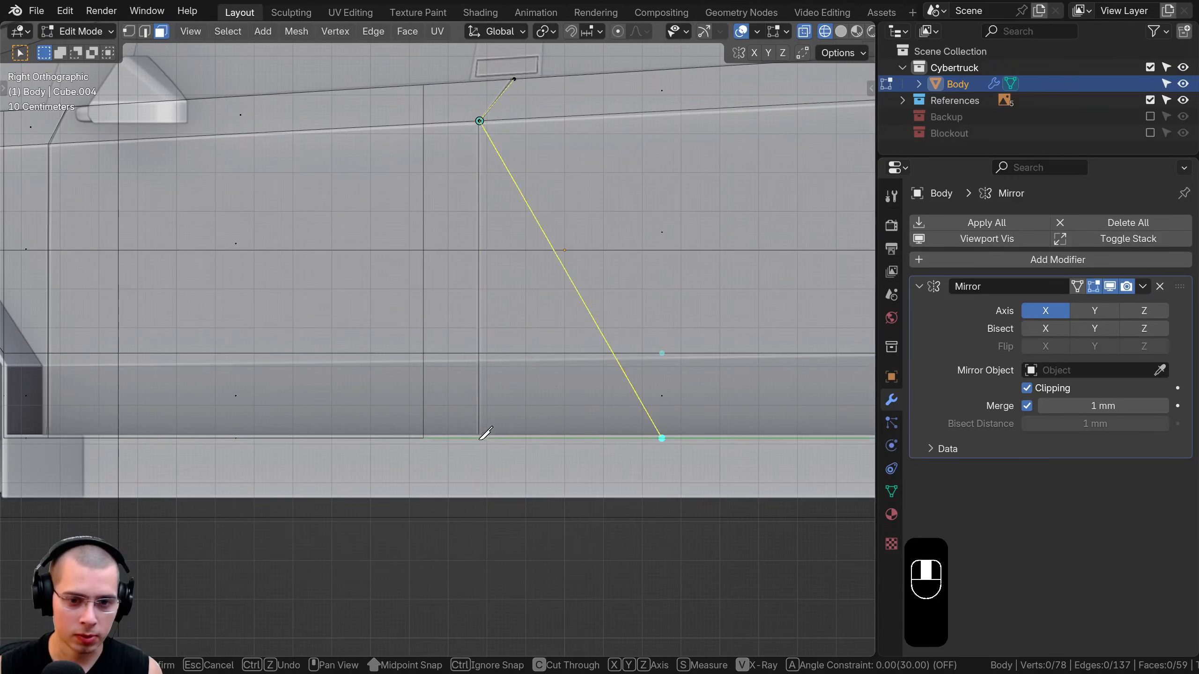
{"action": "key", "text": "z"}
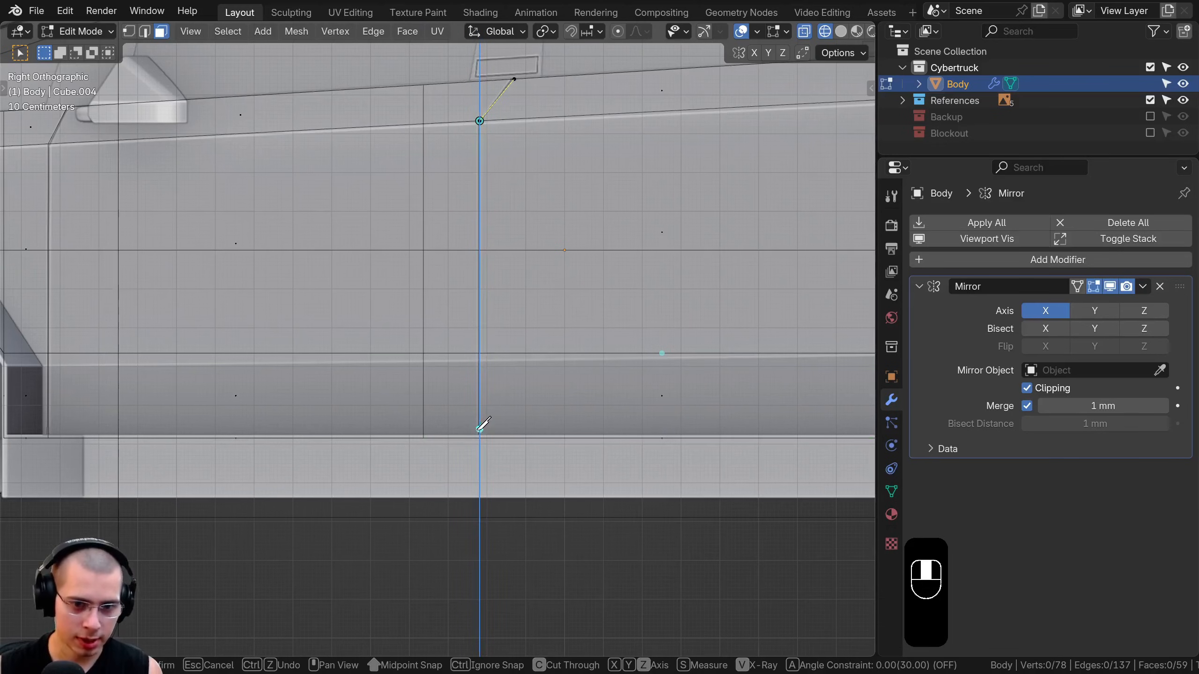
{"action": "scroll", "coordinate": [484, 426], "scroll_direction": "up", "scroll_amount": 6}
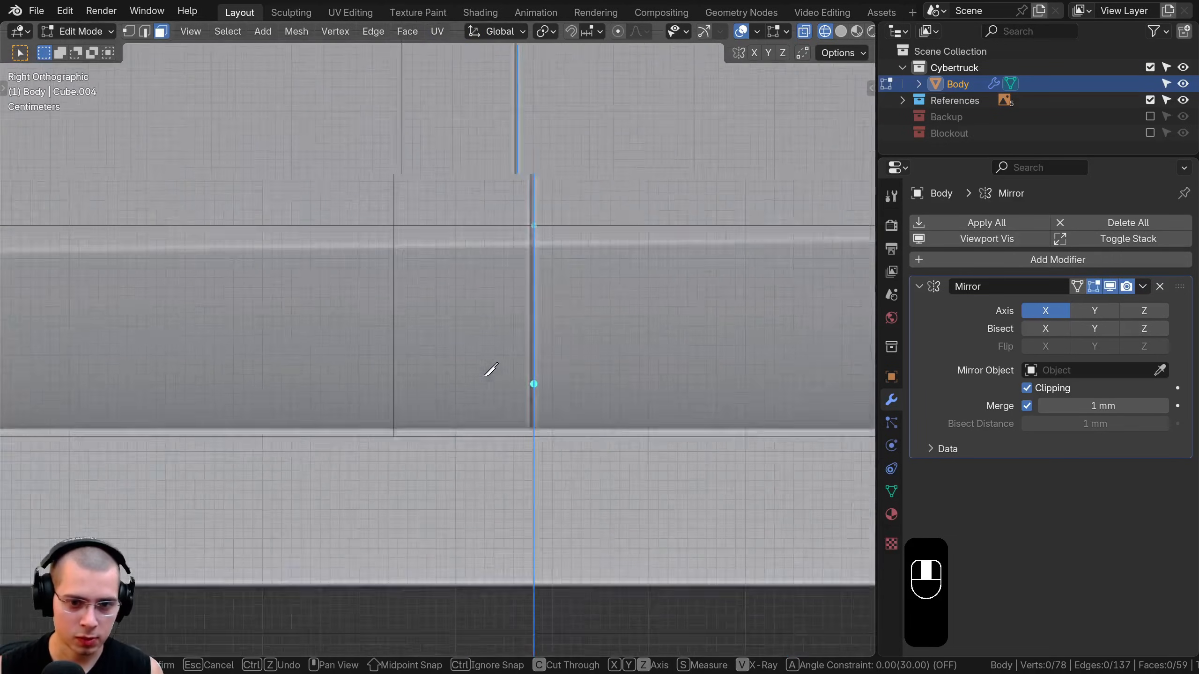
{"action": "left_click", "coordinate": [555, 454]}
{"action": "key", "text": "Return"}
- Slide the rear vertical cut's vertex on the upper body crease onto the reference's rear door seam
{"action": "scroll", "coordinate": [555, 454], "scroll_direction": "down", "scroll_amount": 4}
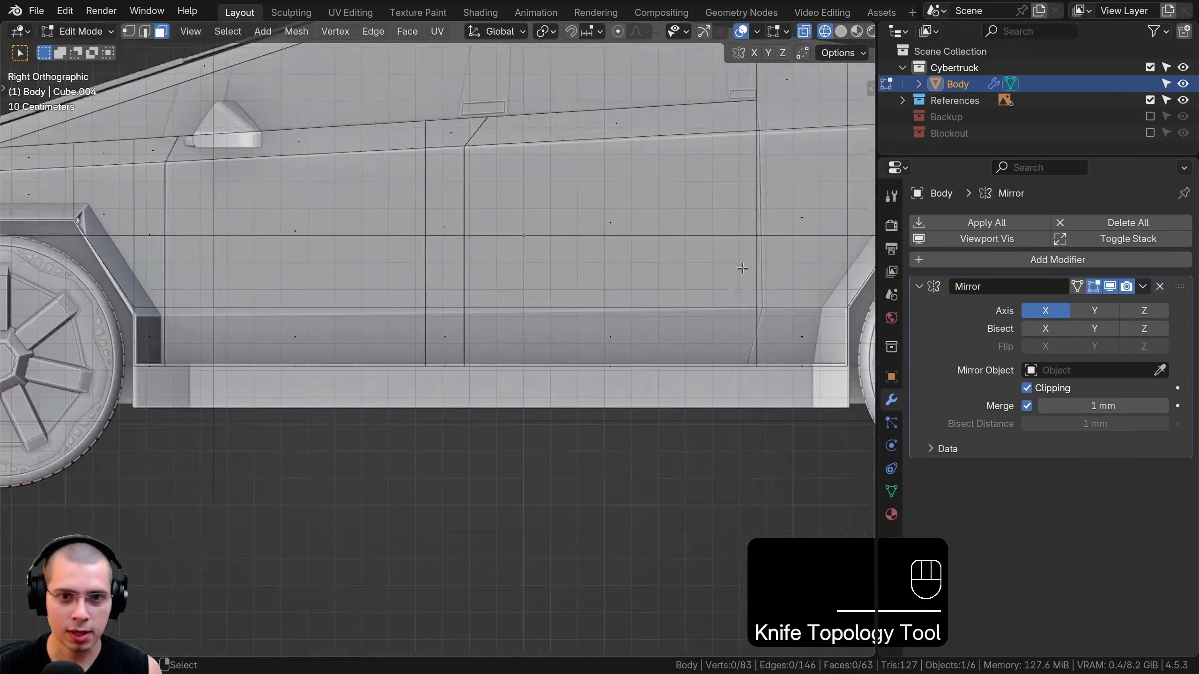
{"action": "middle_click_drag", "start_coordinate": [142, 212], "coordinate": [567, 189], "text": "shift"}
{"action": "scroll", "coordinate": [435, 149], "scroll_direction": "up", "scroll_amount": 2}
{"action": "scroll", "coordinate": [434, 149], "scroll_direction": "down", "scroll_amount": 1}
{"action": "key", "text": "a"}
{"action": "key", "text": "a"}
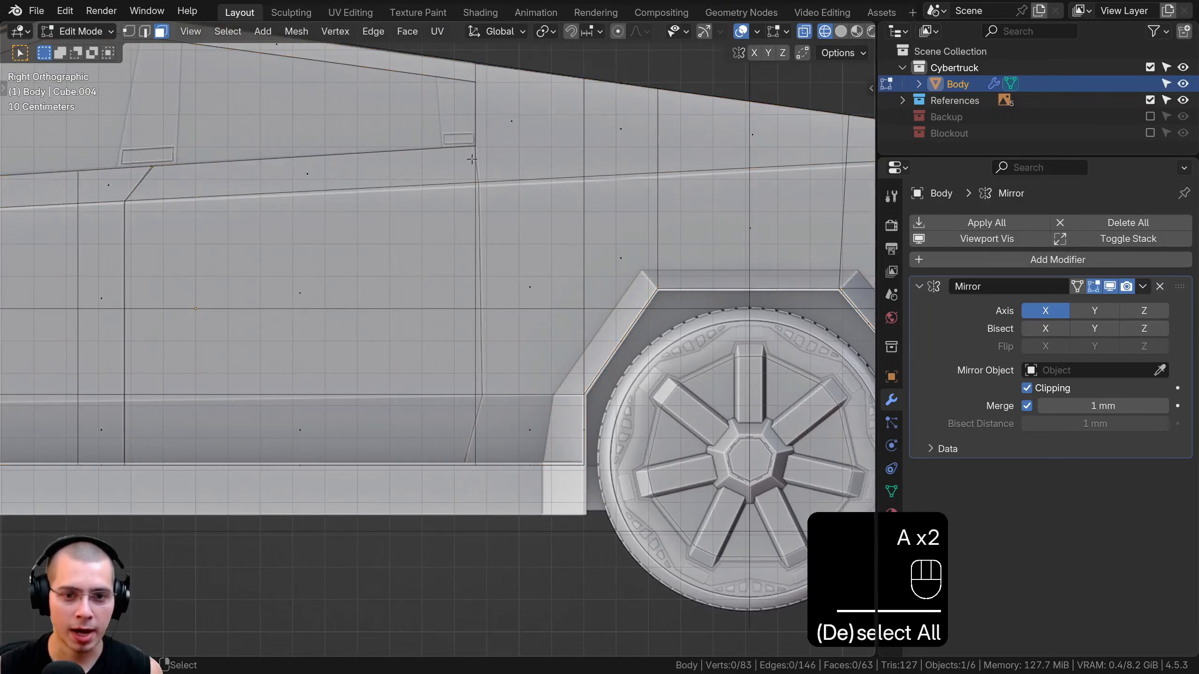
{"action": "scroll", "coordinate": [472, 142], "scroll_direction": "up", "scroll_amount": 2}
{"action": "key", "text": "1"}
{"action": "key", "text": "a"}
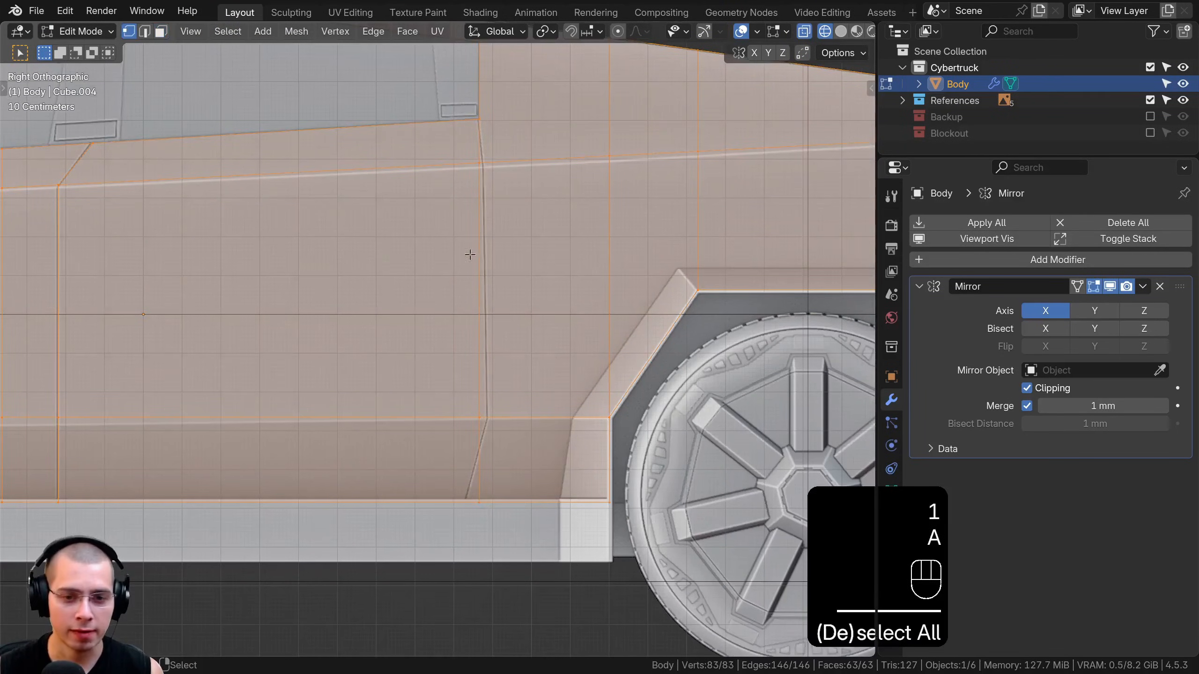
{"action": "key", "text": "a"}
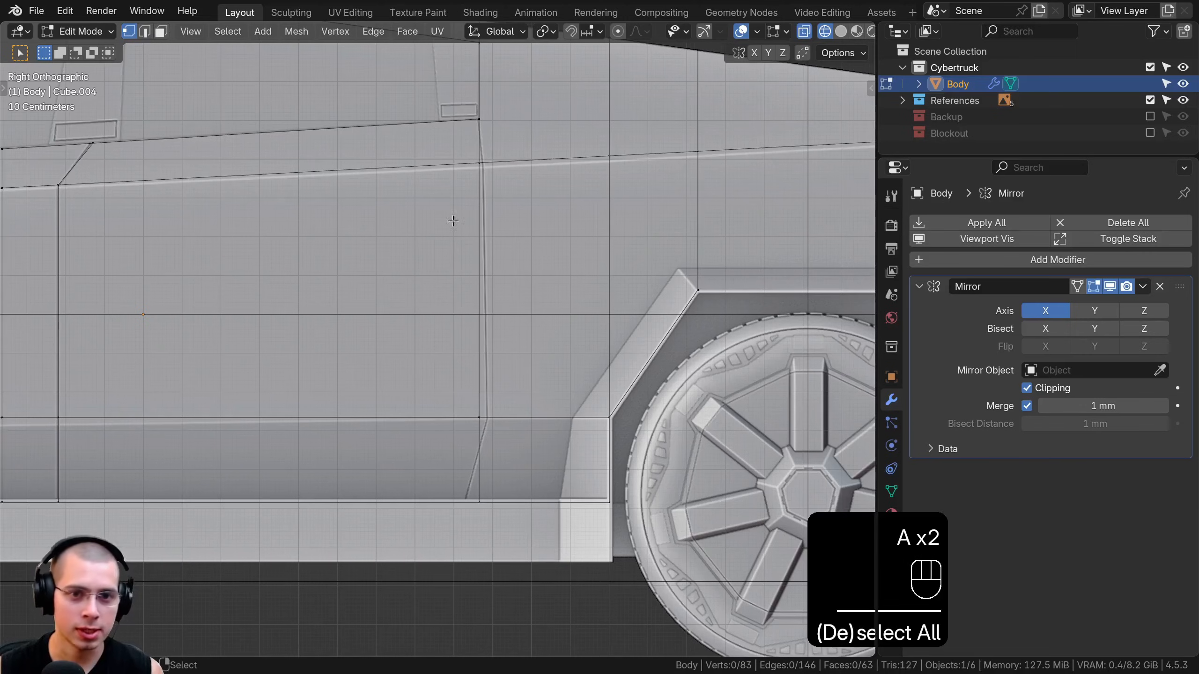
{"action": "key", "text": "b"}
{"action": "left_click_drag", "start_coordinate": [443, 147], "coordinate": [542, 187]}
{"action": "scroll", "coordinate": [474, 212], "scroll_direction": "up", "scroll_amount": 5}
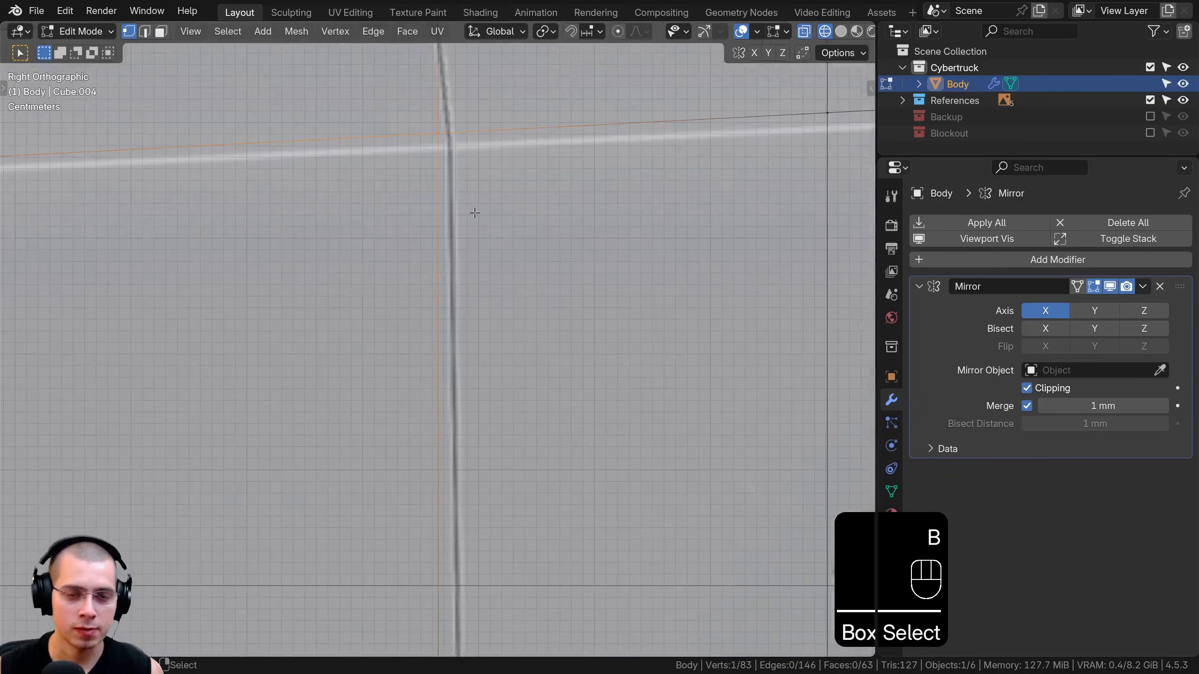
{"action": "key", "text": "g"}
{"action": "key", "text": "g"}
{"action": "left_click", "coordinate": [497, 158]}
- Slide the rear cut's vertex on the lower body crease onto the bend of the reference's rear door seam
{"action": "scroll", "coordinate": [464, 444], "scroll_direction": "down", "scroll_amount": 4}
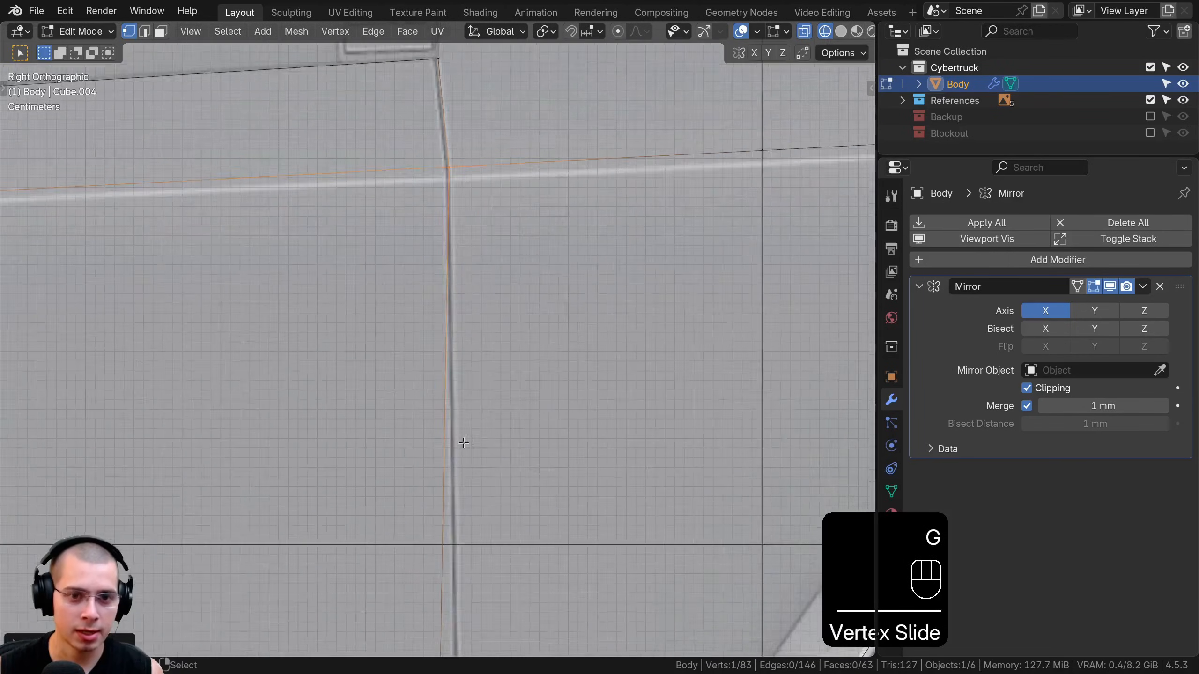
{"action": "scroll", "coordinate": [407, 201], "scroll_direction": "up", "scroll_amount": 2}
{"action": "key", "text": "a"}
{"action": "left_click_drag", "start_coordinate": [388, 195], "coordinate": [518, 321]}
{"action": "key", "text": "g"}
{"action": "key", "text": "g"}
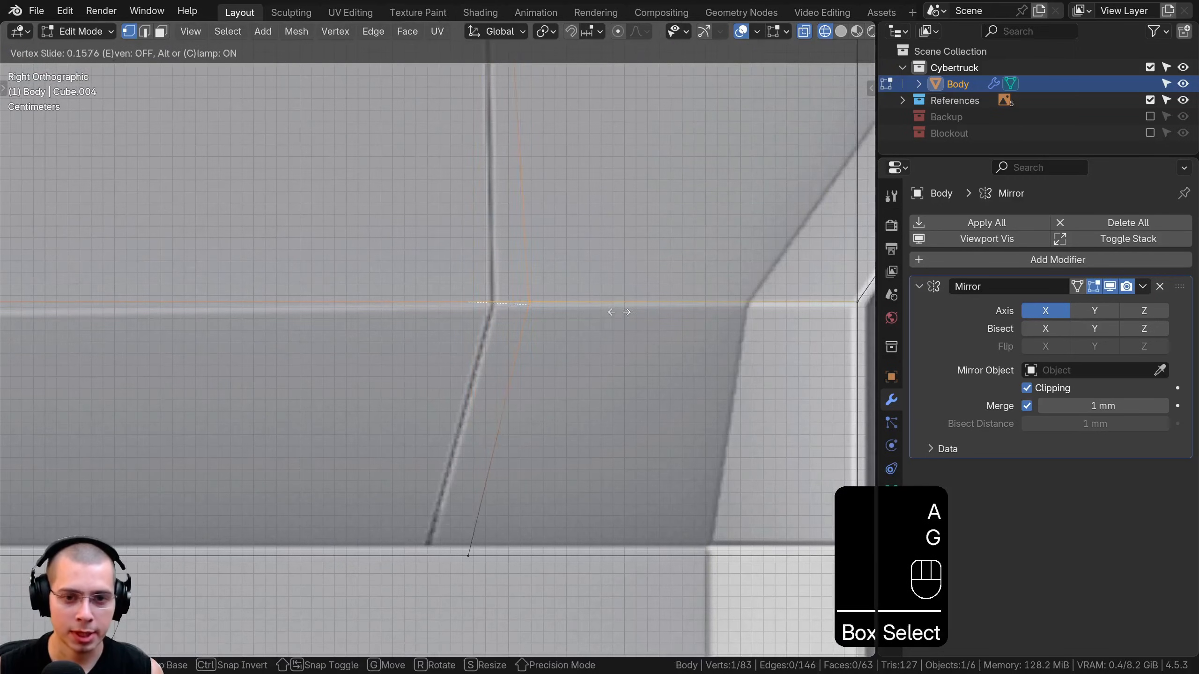
{"action": "left_click", "coordinate": [584, 311]}
- Slide the rear cut's bottom vertices along the lower body edge so the cut follows the slanted part of the reference's rear door seam
{"action": "middle_click_drag", "start_coordinate": [584, 311], "coordinate": [583, 163], "text": "shift"}
{"action": "left_click_drag", "start_coordinate": [9, 378], "coordinate": [491, 434]}
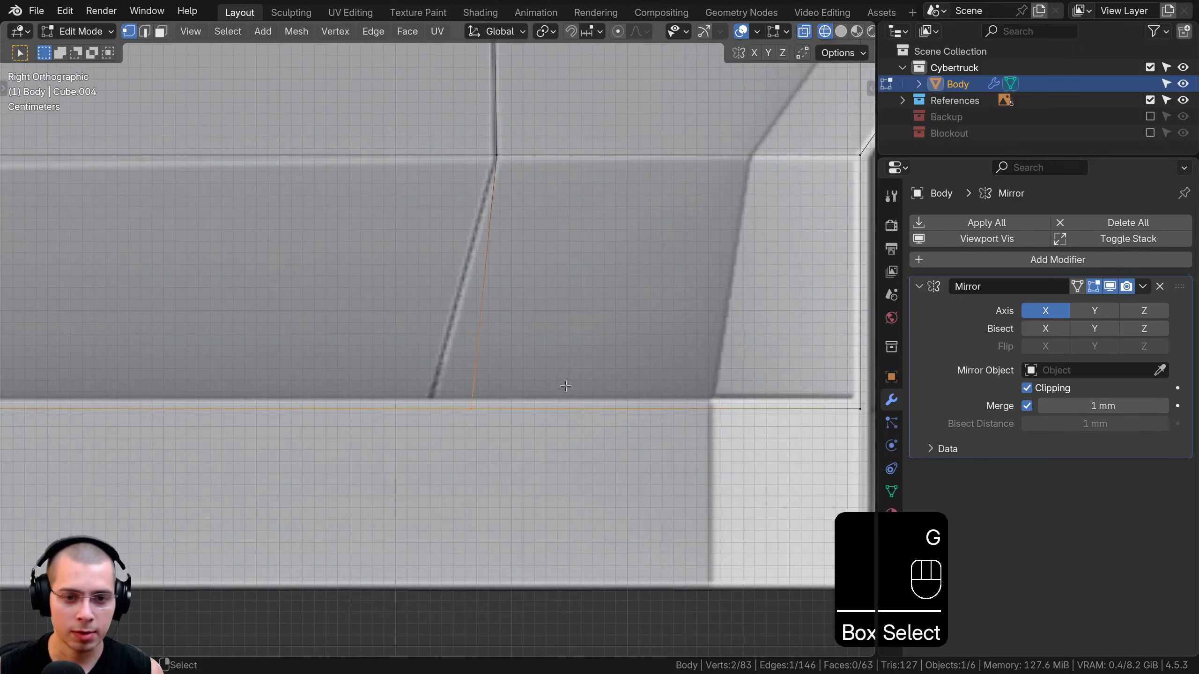
{"action": "key", "text": "g"}
{"action": "key", "text": "g"}
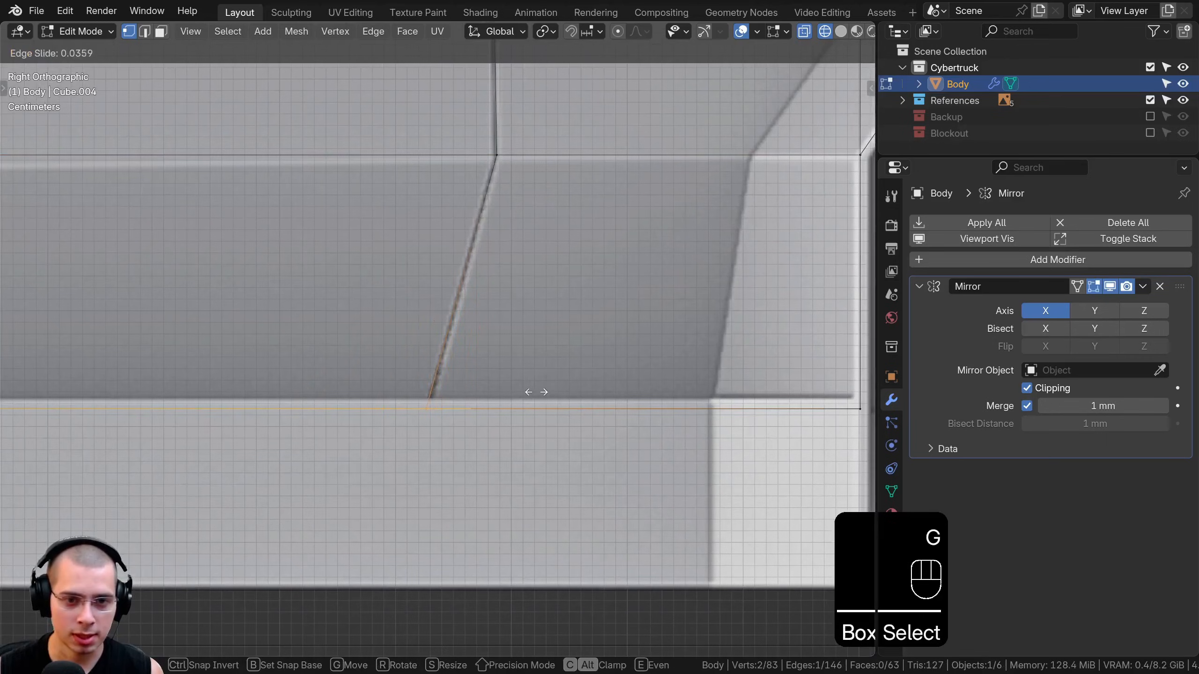
{"action": "left_click", "coordinate": [536, 392]}
- Check the three door seams on the shaded body by selecting their edge loops, and clear the selection
{"action": "scroll", "coordinate": [536, 392], "scroll_direction": "down", "scroll_amount": 6}
{"action": "key", "text": "alt+z"}
{"action": "middle_click_drag", "start_coordinate": [536, 392], "coordinate": [508, 490]}
{"action": "scroll", "coordinate": [566, 287], "scroll_direction": "up", "scroll_amount": 3}
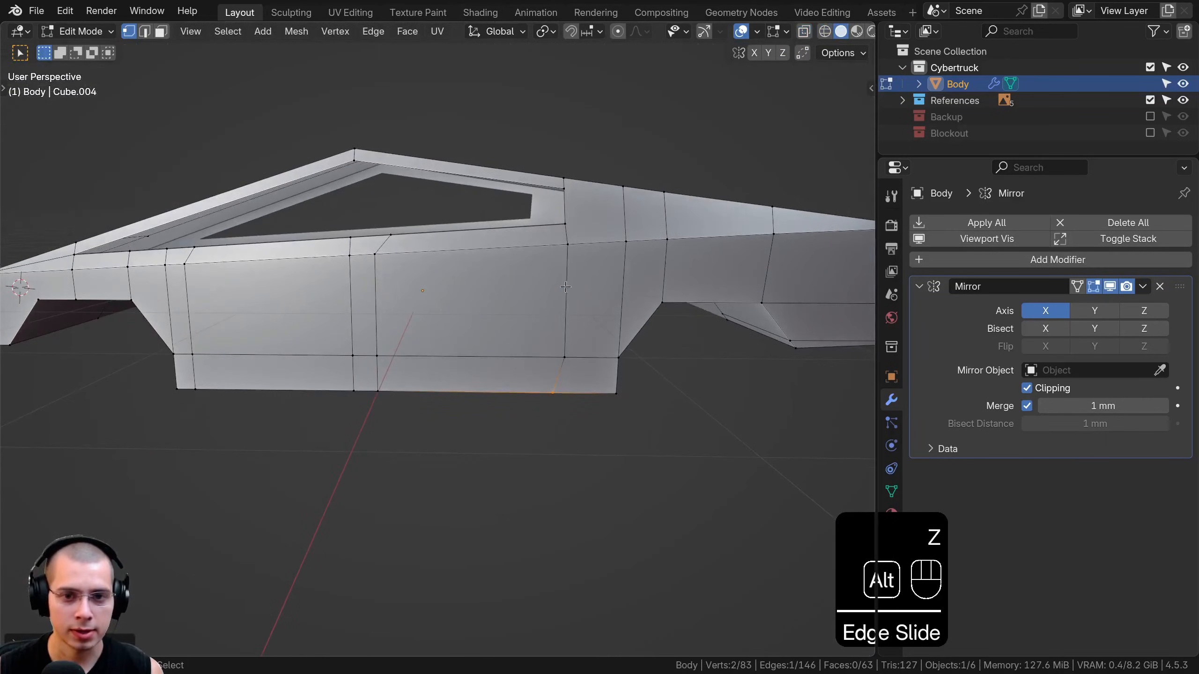
{"action": "left_click", "coordinate": [565, 287], "text": "alt"}
{"action": "left_click", "coordinate": [376, 302], "text": "alt+shift"}
{"action": "left_click", "coordinate": [175, 289], "text": "alt+shift"}
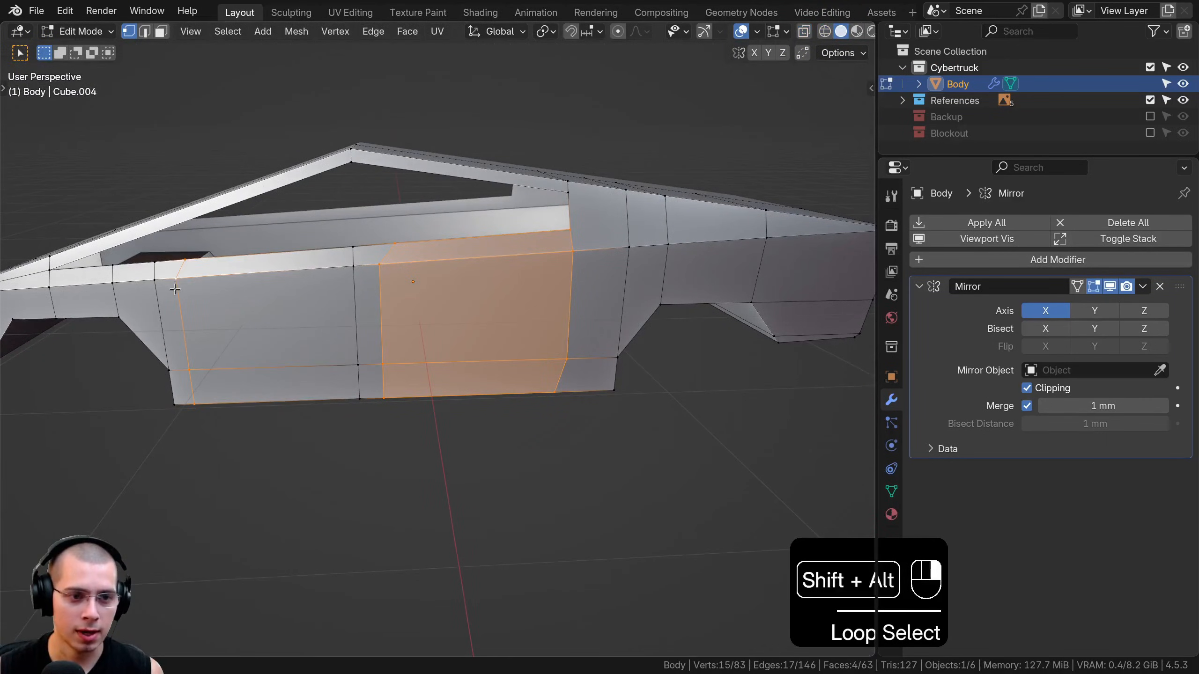
{"action": "scroll", "coordinate": [174, 289], "scroll_direction": "down", "scroll_amount": 4}
{"action": "key", "text": "alt+a"}
{"action": "scroll", "coordinate": [416, 397], "scroll_direction": "up", "scroll_amount": 4}
{"action": "middle_click_drag", "start_coordinate": [406, 406], "coordinate": [136, 262], "text": "shift"}
{"action": "scroll", "coordinate": [425, 386], "scroll_direction": "down", "scroll_amount": 3}
{"action": "key", "text": "alt+a"}
{"action": "key", "text": "alt+a"}
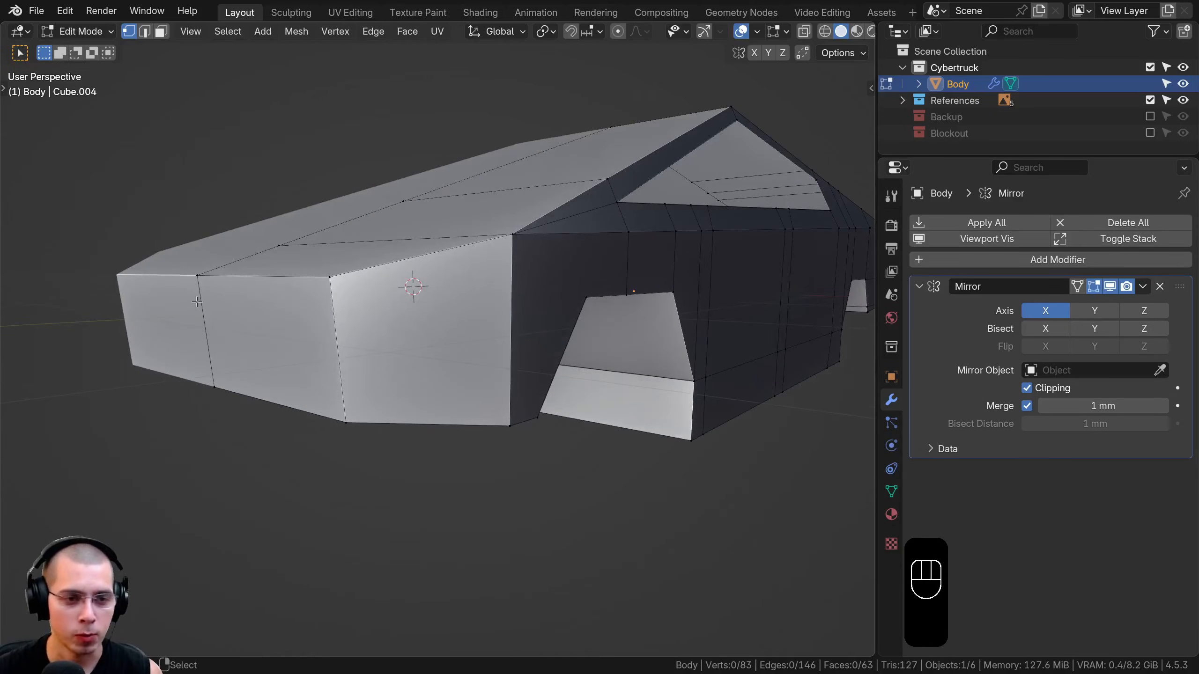
- Add a horizontal loop cut around the front face, just below its upper edge
{"action": "middle_click_drag", "start_coordinate": [372, 315], "coordinate": [313, 308]}
{"action": "key", "text": "ctrl+r"}
{"action": "key", "text": "ctrl+r"}
{"action": "key", "text": "ctrl+r"}
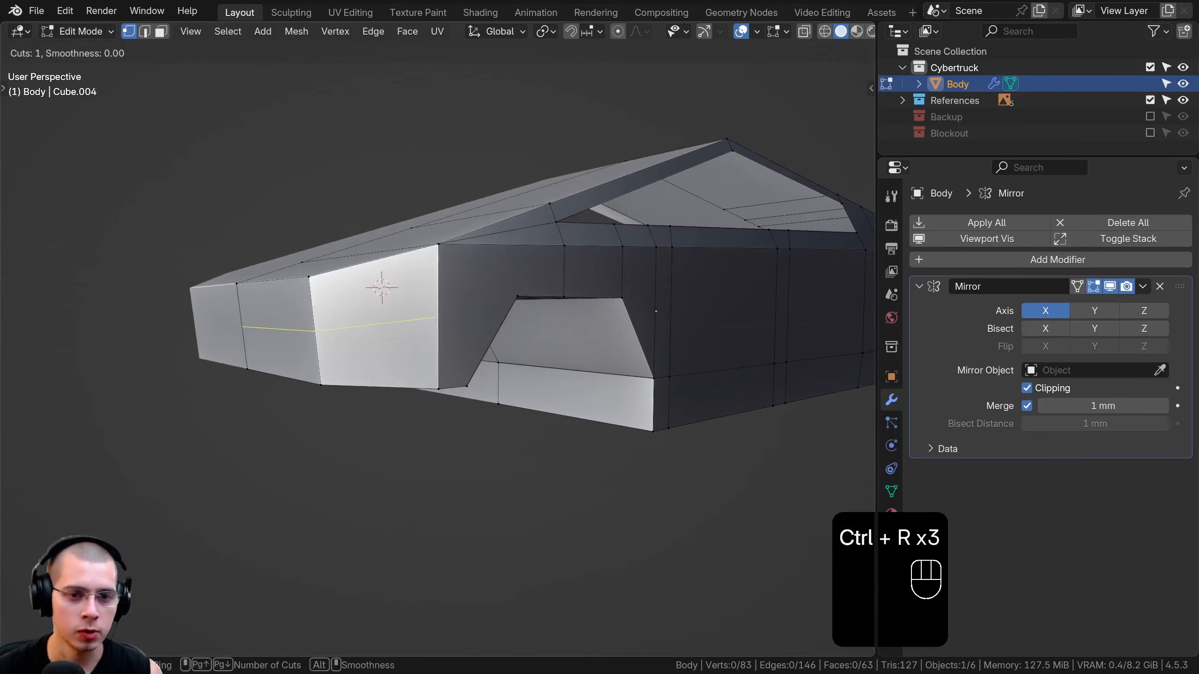
{"action": "left_click", "coordinate": [321, 277]}
{"action": "left_click", "coordinate": [324, 285]}
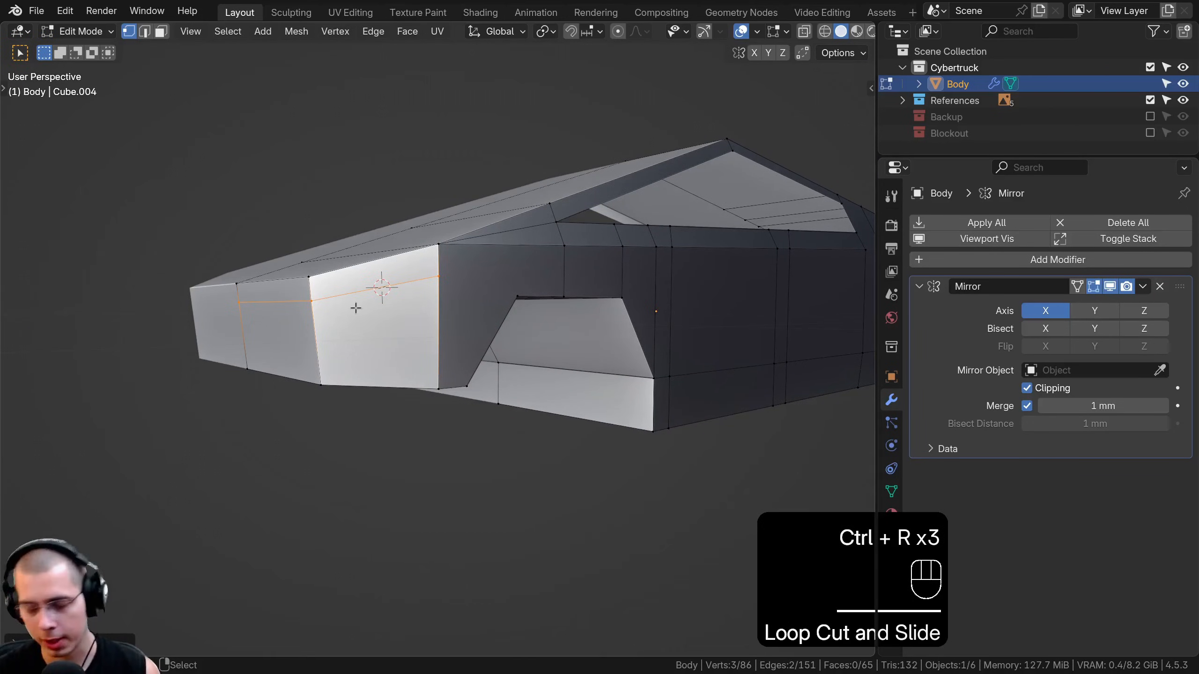
- Slide the new front loop in side view onto the lower edge of the reference's headlight strip
{"action": "key", "text": "KP_3"}
{"action": "middle_click_drag", "start_coordinate": [336, 298], "coordinate": [425, 317], "text": "shift"}
{"action": "scroll", "coordinate": [425, 317], "scroll_direction": "up", "scroll_amount": 4}
{"action": "key", "text": "z"}
{"action": "left_click", "coordinate": [488, 352]}
{"action": "middle_click_drag", "start_coordinate": [339, 320], "coordinate": [450, 368], "text": "shift"}
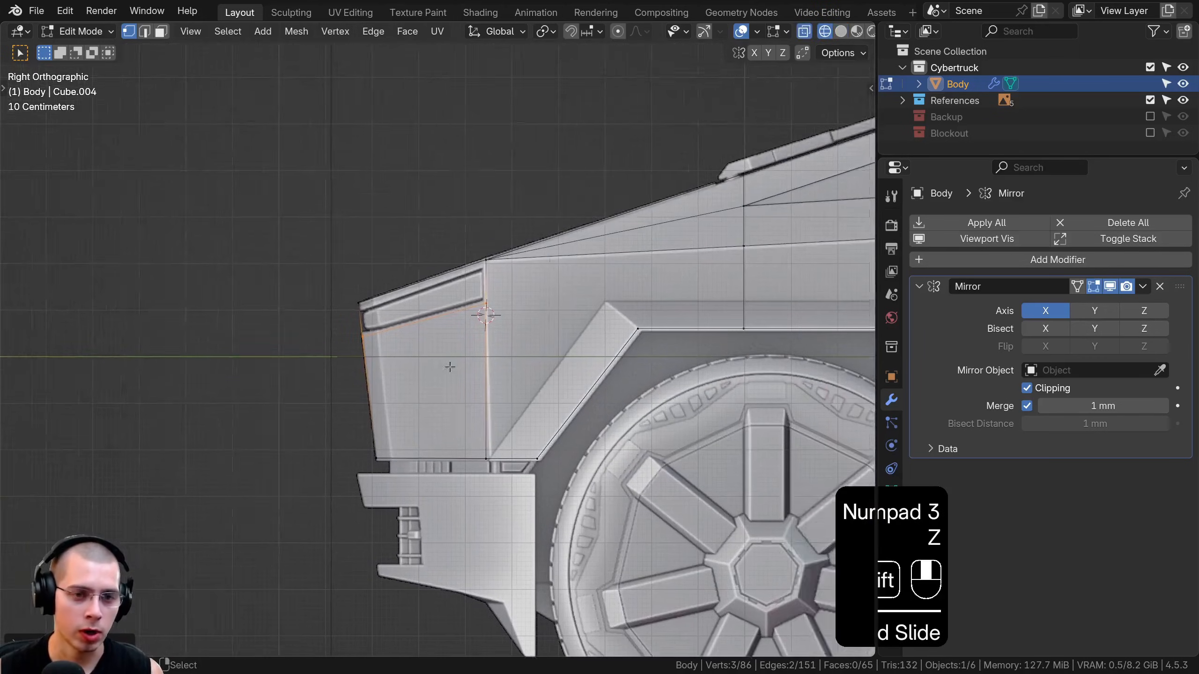
{"action": "scroll", "coordinate": [430, 340], "scroll_direction": "up", "scroll_amount": 3}
{"action": "key", "text": "g"}
{"action": "key", "text": "g"}
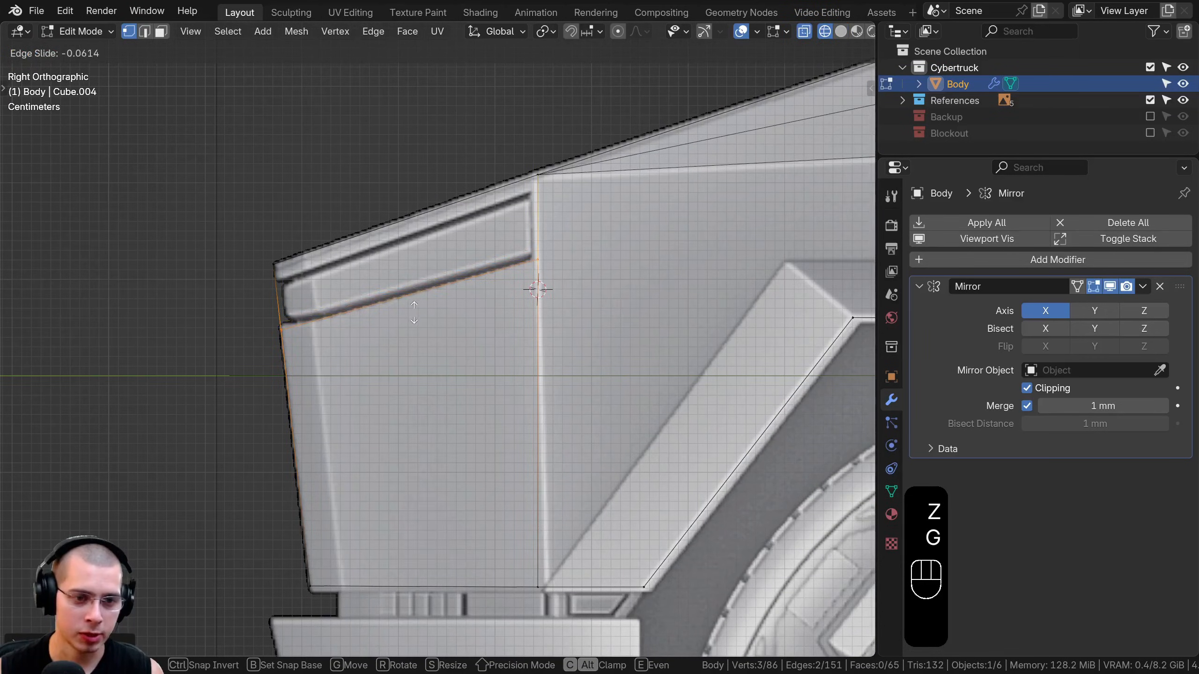
{"action": "left_click", "coordinate": [413, 313]}
{"action": "key", "text": "g"}
{"action": "key", "text": "g"}
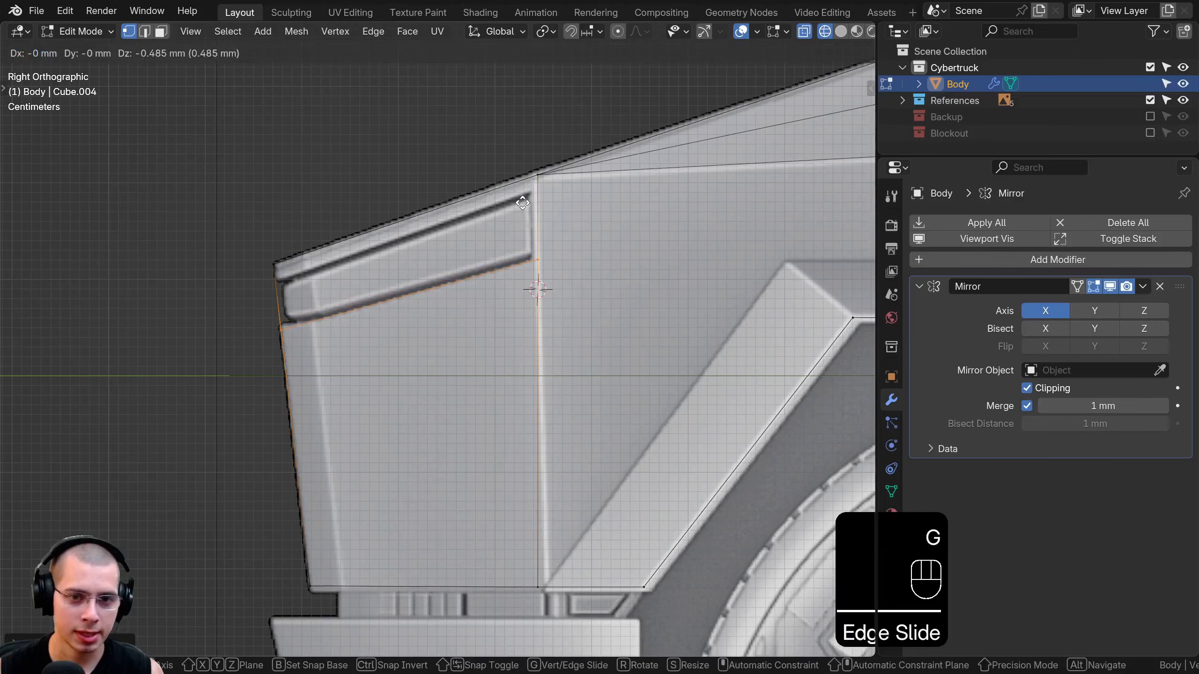
{"action": "left_click", "coordinate": [522, 201]}
- Knife an edge from the front wheel arch's upper front corner to the upper corner of the body's nose
{"action": "scroll", "coordinate": [394, 255], "scroll_direction": "down", "scroll_amount": 5}
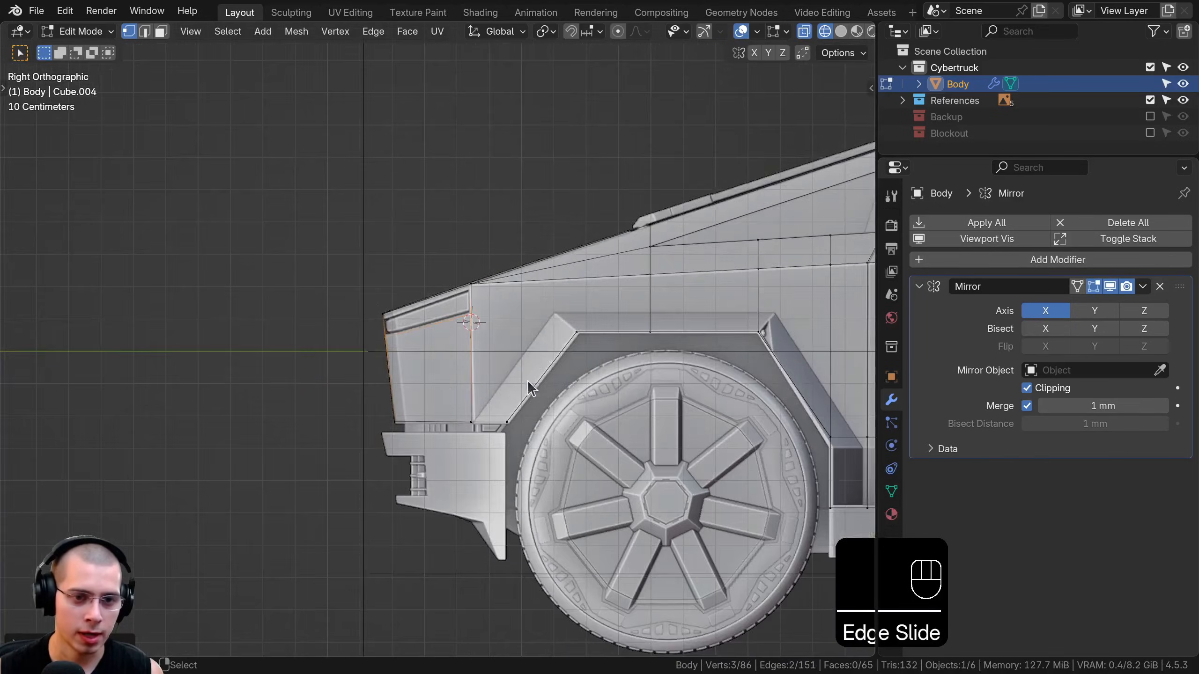
{"action": "key", "text": "shift+z"}
{"action": "mouse_move", "coordinate": [528, 381]}
{"action": "middle_mouse_down"}
{"action": "mouse_move", "coordinate": [438, 375]}
{"action": "mouse_move", "coordinate": [331, 325]}
{"action": "mouse_move", "coordinate": [447, 316]}
{"action": "middle_mouse_up"}
{"action": "scroll", "coordinate": [438, 375], "scroll_direction": "up", "scroll_amount": 5}
{"action": "scroll", "coordinate": [406, 322], "scroll_direction": "up", "scroll_amount": 1}
{"action": "key", "text": "k"}
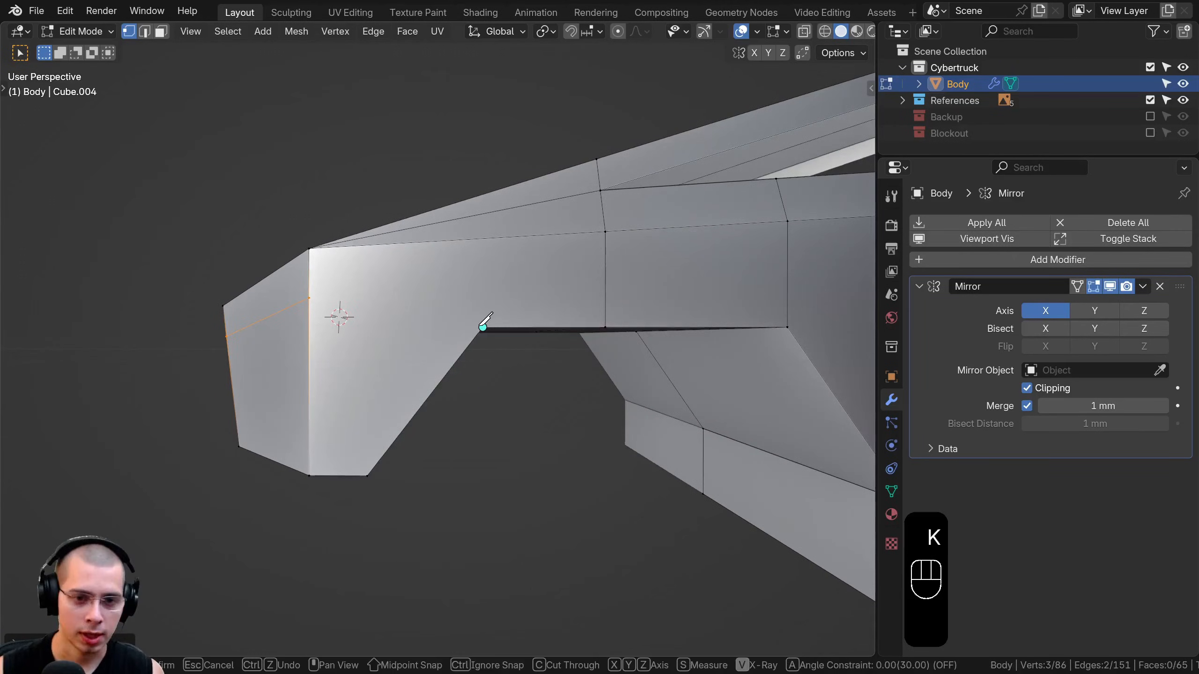
{"action": "left_click", "coordinate": [309, 248]}
{"action": "key", "text": "Return"}
- Knife an edge in side view from the headlight loop's end at the front corner to the front wheel arch's slanted edge
{"action": "mouse_move", "coordinate": [320, 243]}
{"action": "middle_mouse_down"}
{"action": "mouse_move", "coordinate": [335, 289]}
{"action": "mouse_move", "coordinate": [322, 262]}
{"action": "middle_mouse_up"}
{"action": "key", "text": "KP_1"}
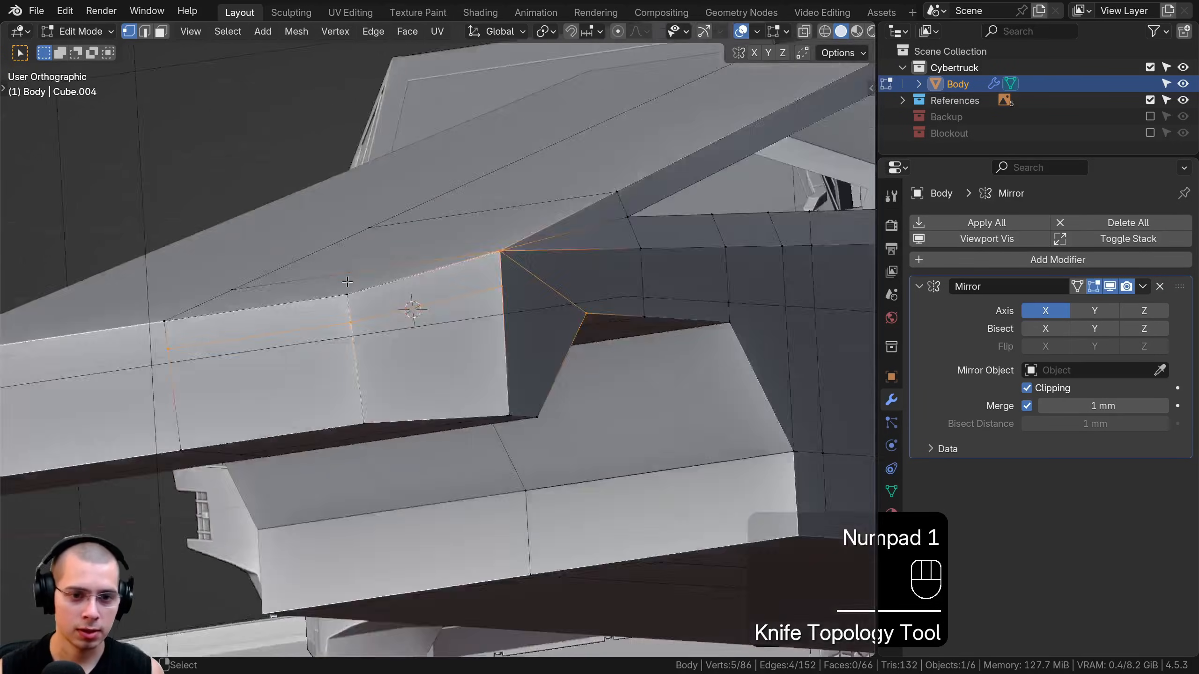
{"action": "key", "text": "KP_3"}
{"action": "key", "text": "z"}
{"action": "left_click", "coordinate": [335, 307]}
{"action": "middle_click_drag", "start_coordinate": [335, 307], "coordinate": [341, 279], "text": "shift"}
{"action": "scroll", "coordinate": [340, 272], "scroll_direction": "up", "scroll_amount": 3}
{"action": "key", "text": "a"}
{"action": "key", "text": "k"}
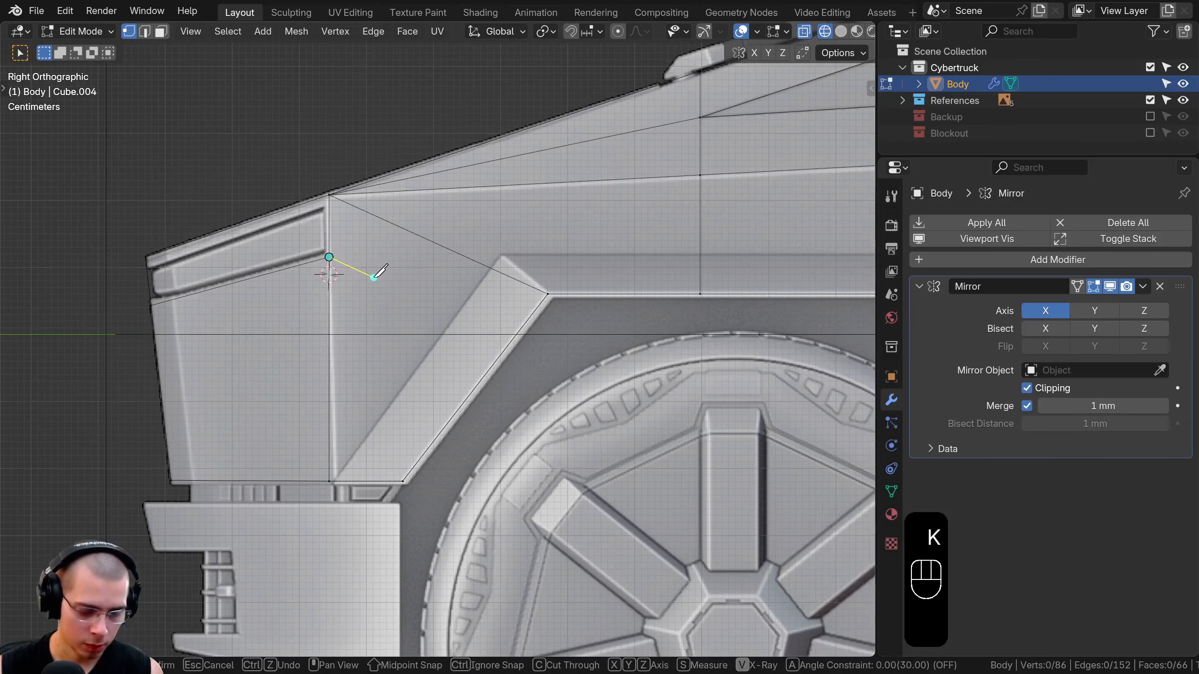
{"action": "left_click", "coordinate": [507, 345]}
{"action": "key", "text": "Return"}
- Knife from the rear wheel arch's upper rear corner to the body's rear edge just below its top, cutting through the rear face
{"action": "scroll", "coordinate": [507, 345], "scroll_direction": "down", "scroll_amount": 6}
{"action": "key", "text": "z"}
{"action": "middle_click_drag", "start_coordinate": [556, 339], "coordinate": [572, 340]}
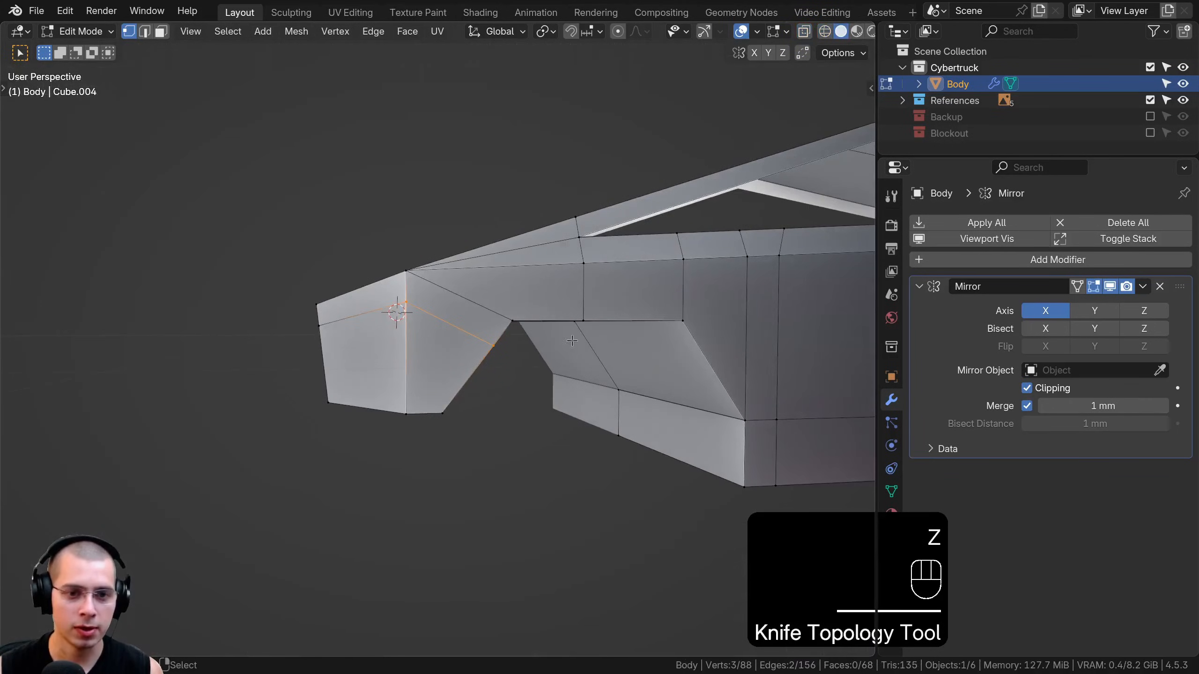
{"action": "mouse_move", "coordinate": [421, 336]}
{"action": "middle_mouse_down"}
{"action": "mouse_move", "coordinate": [473, 339]}
{"action": "mouse_move", "coordinate": [439, 331]}
{"action": "middle_mouse_up"}
{"action": "left_click", "coordinate": [439, 331]}
{"action": "middle_click_drag", "start_coordinate": [566, 326], "coordinate": [425, 321]}
{"action": "middle_click_drag", "start_coordinate": [473, 316], "coordinate": [550, 268], "text": "shift"}
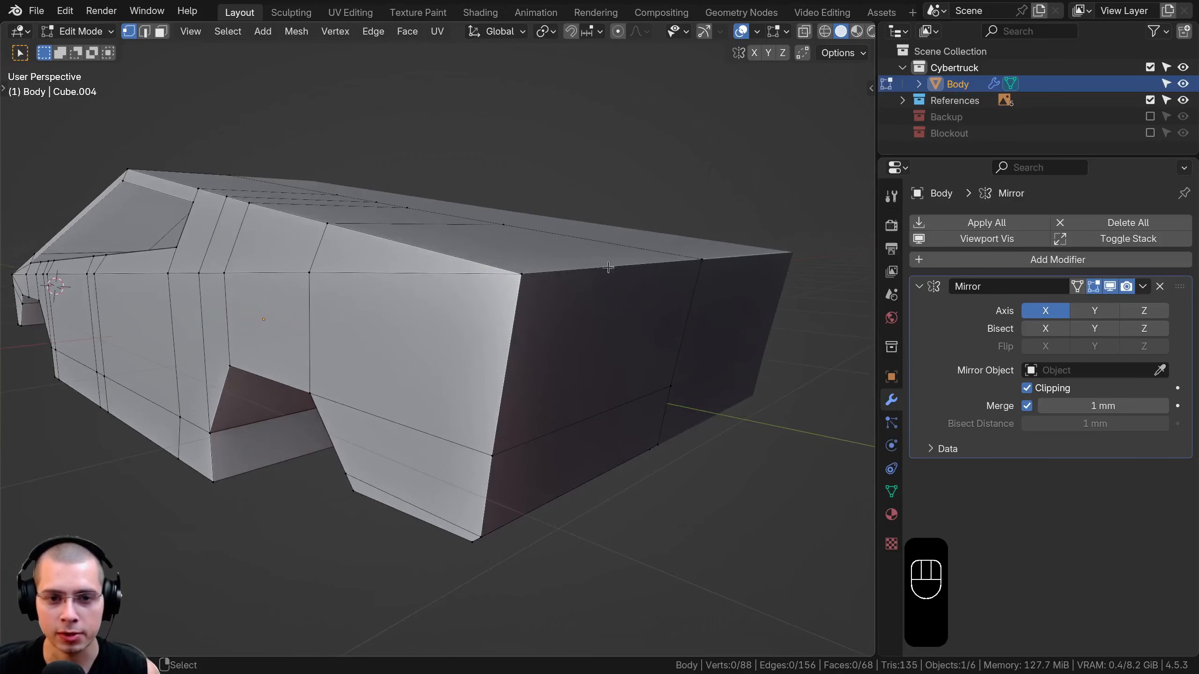
{"action": "middle_click_drag", "start_coordinate": [710, 337], "coordinate": [561, 292], "text": "shift"}
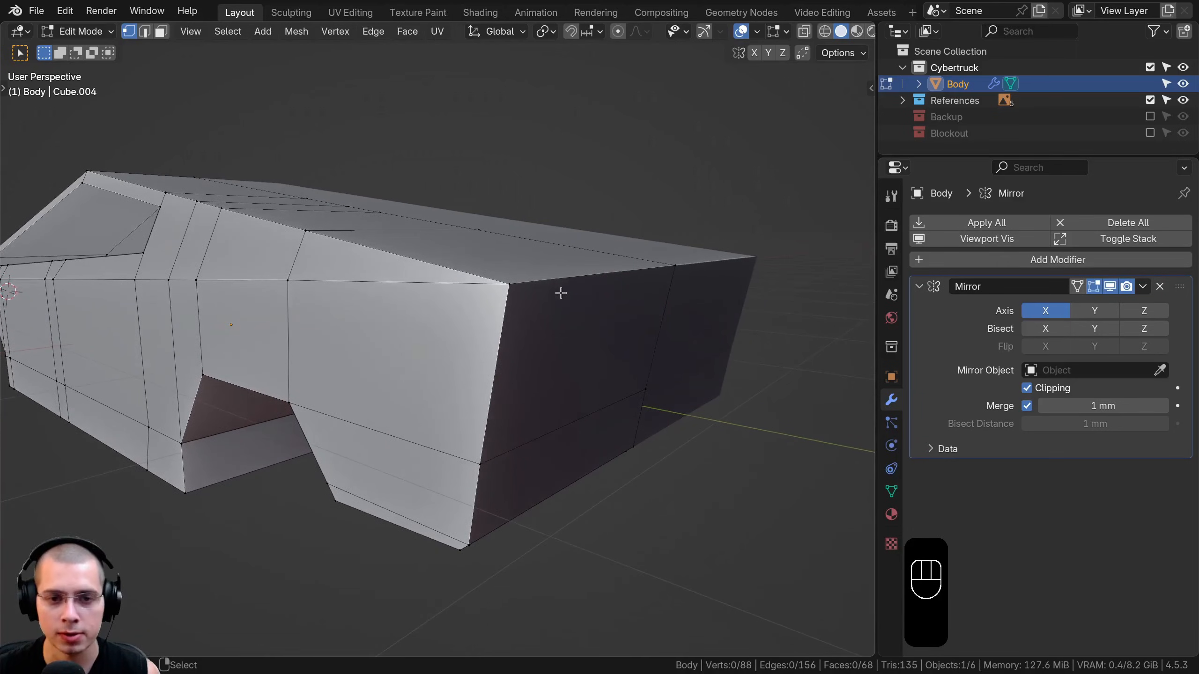
{"action": "middle_click_drag", "start_coordinate": [621, 353], "coordinate": [630, 346], "text": "shift"}
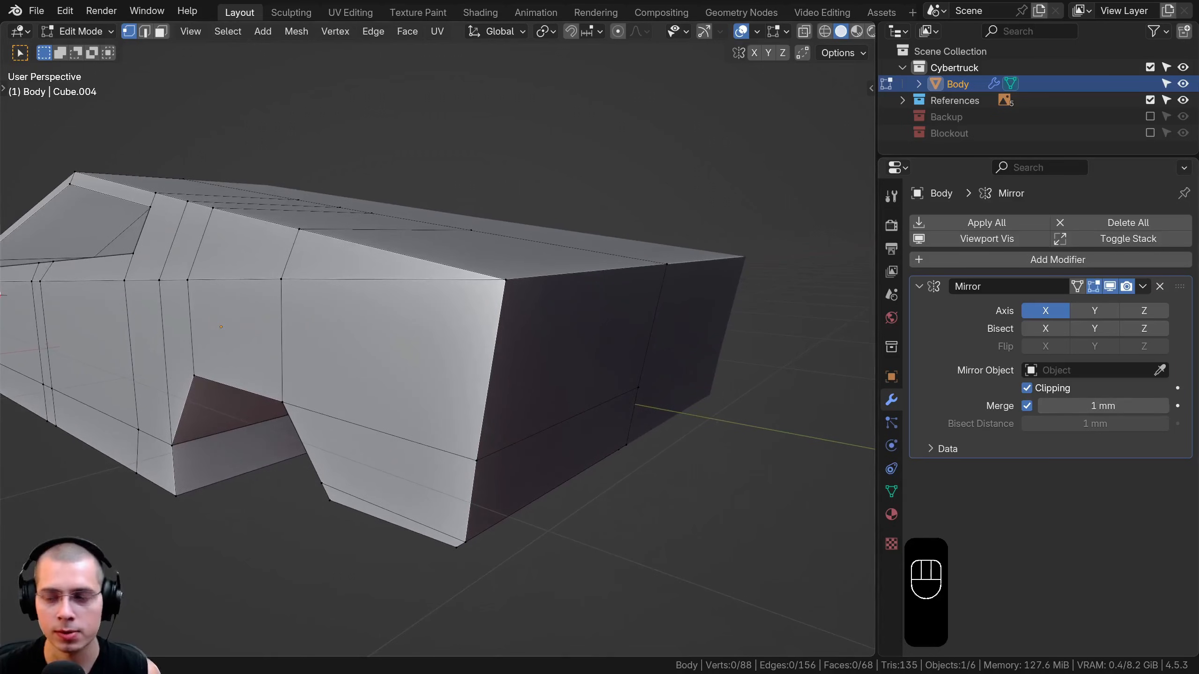
{"action": "key", "text": "KP_1"}
{"action": "key", "text": "KP_3"}
{"action": "key", "text": "k"}
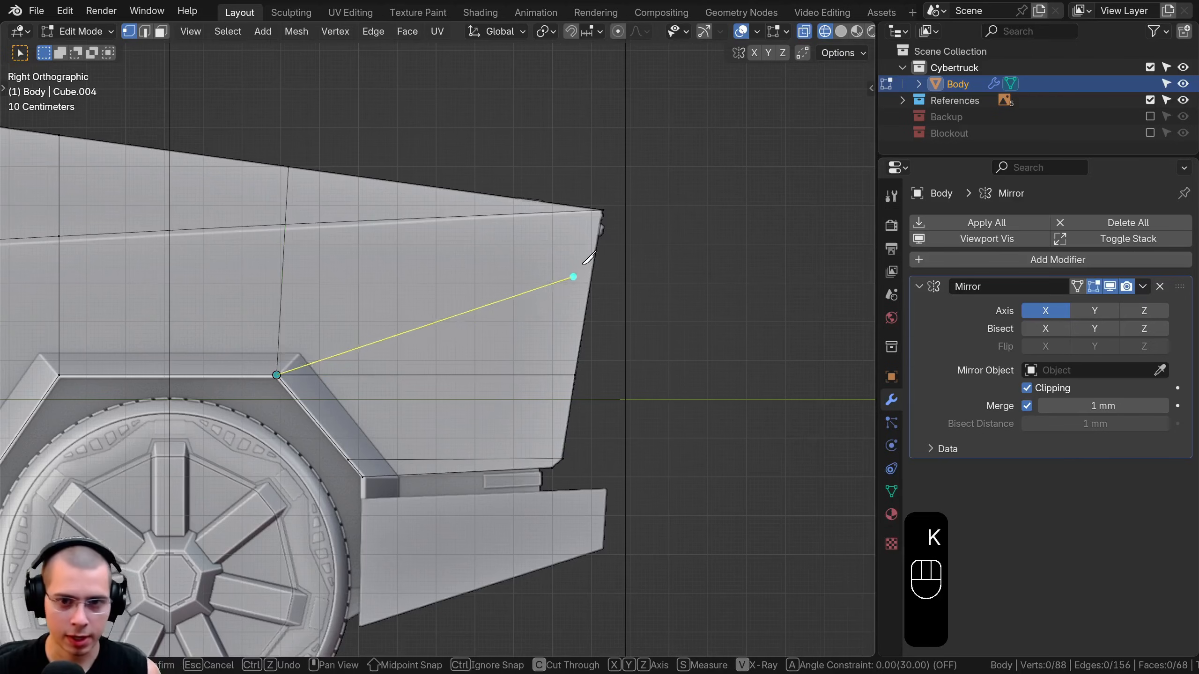
{"action": "left_click", "coordinate": [594, 245]}
{"action": "key", "text": "Return"}
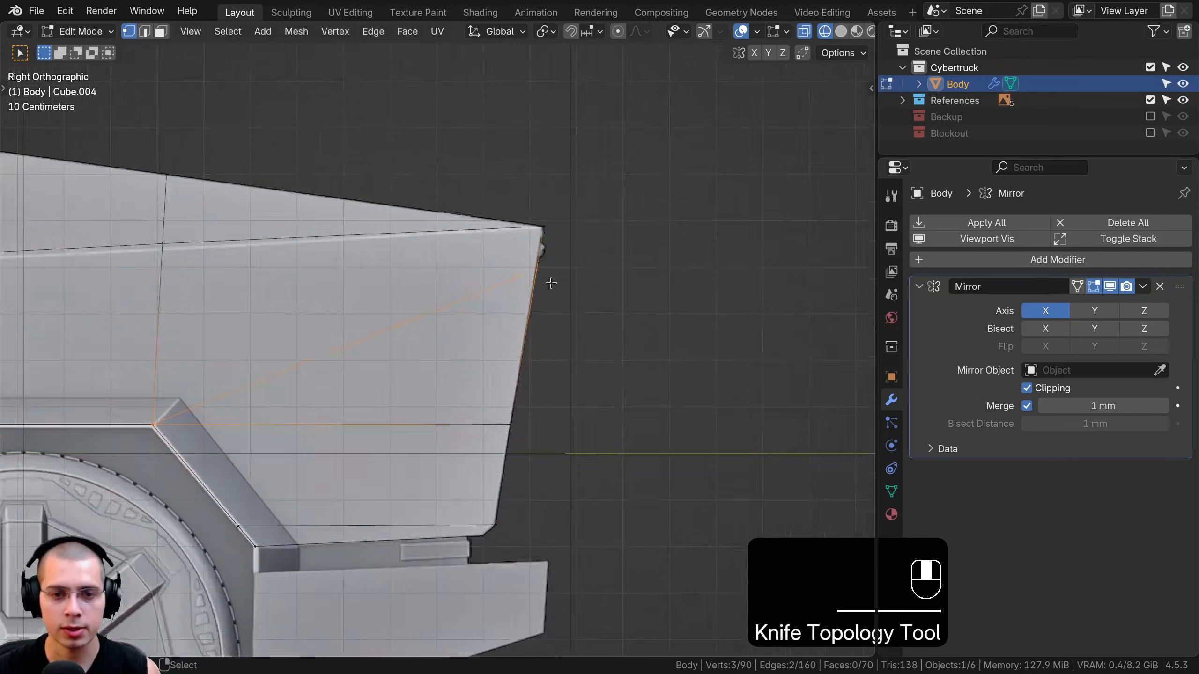
- Slide the new horizontal edge on the rear face up to the line below the tail light strip in the back view reference
{"action": "scroll", "coordinate": [541, 206], "scroll_direction": "up", "scroll_amount": 3}
{"action": "key", "text": "a"}
{"action": "key", "text": "b"}
{"action": "left_click_drag", "start_coordinate": [619, 231], "coordinate": [609, 206]}
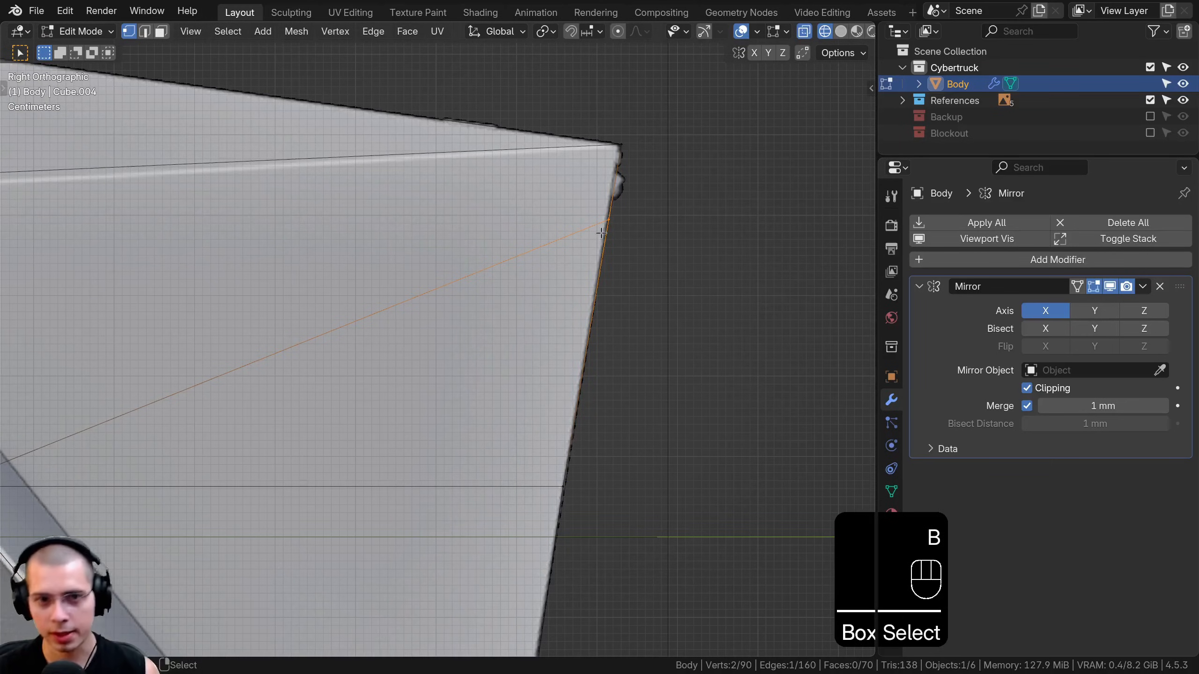
{"action": "key", "text": "ctrl+KP_1"}
{"action": "middle_click_drag", "start_coordinate": [485, 225], "coordinate": [480, 240], "text": "shift"}
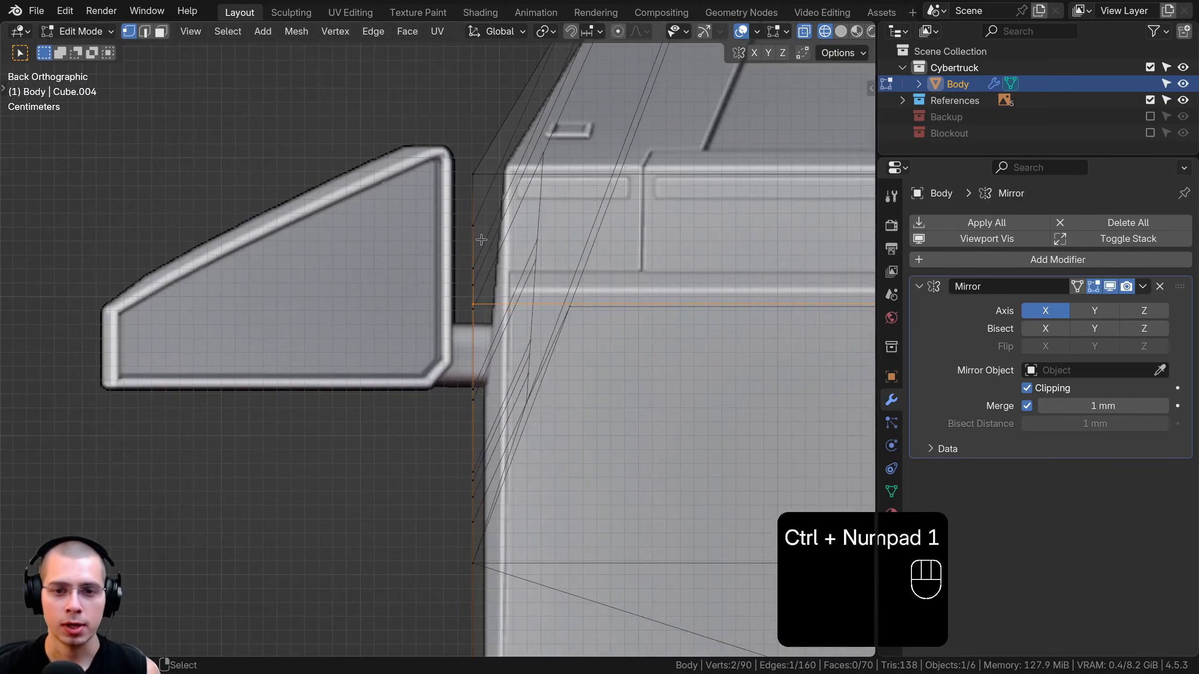
{"action": "key", "text": "g"}
{"action": "key", "text": "g"}
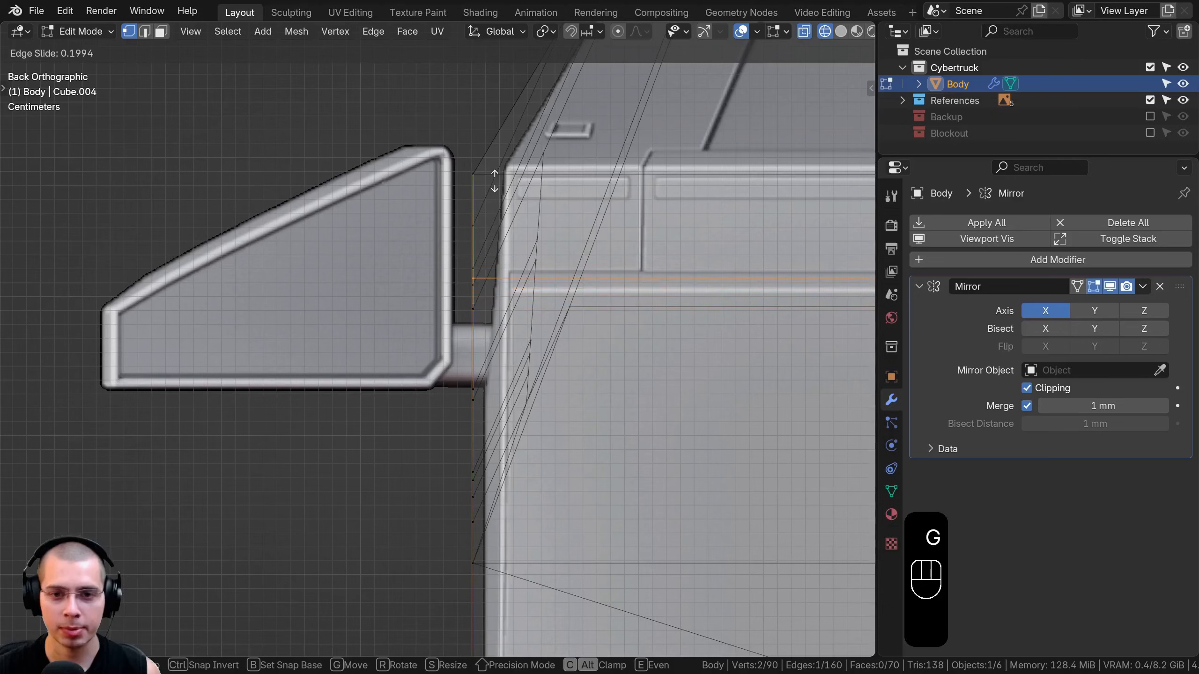
{"action": "left_click", "coordinate": [495, 171]}
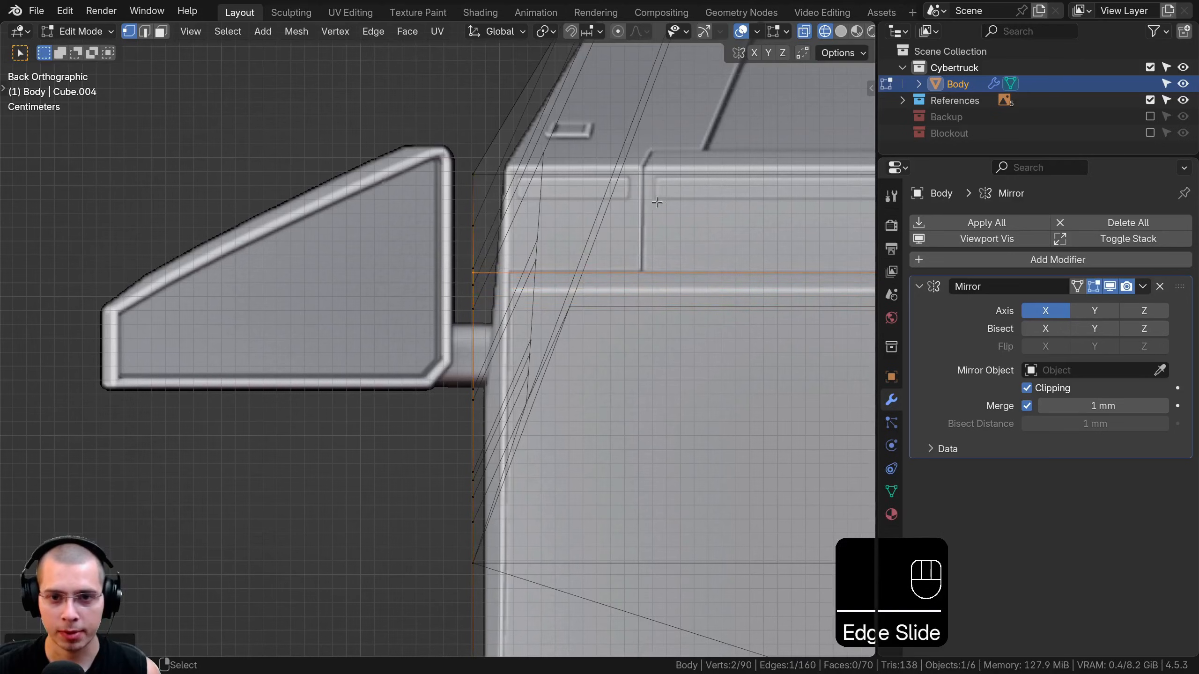
- Add a crosswise loop cut on the sloped bed cover near its rear edge, placed in top view
{"action": "scroll", "coordinate": [645, 196], "scroll_direction": "down", "scroll_amount": 3}
{"action": "middle_click_drag", "start_coordinate": [524, 291], "coordinate": [460, 313], "text": "shift"}
{"action": "key", "text": "z"}
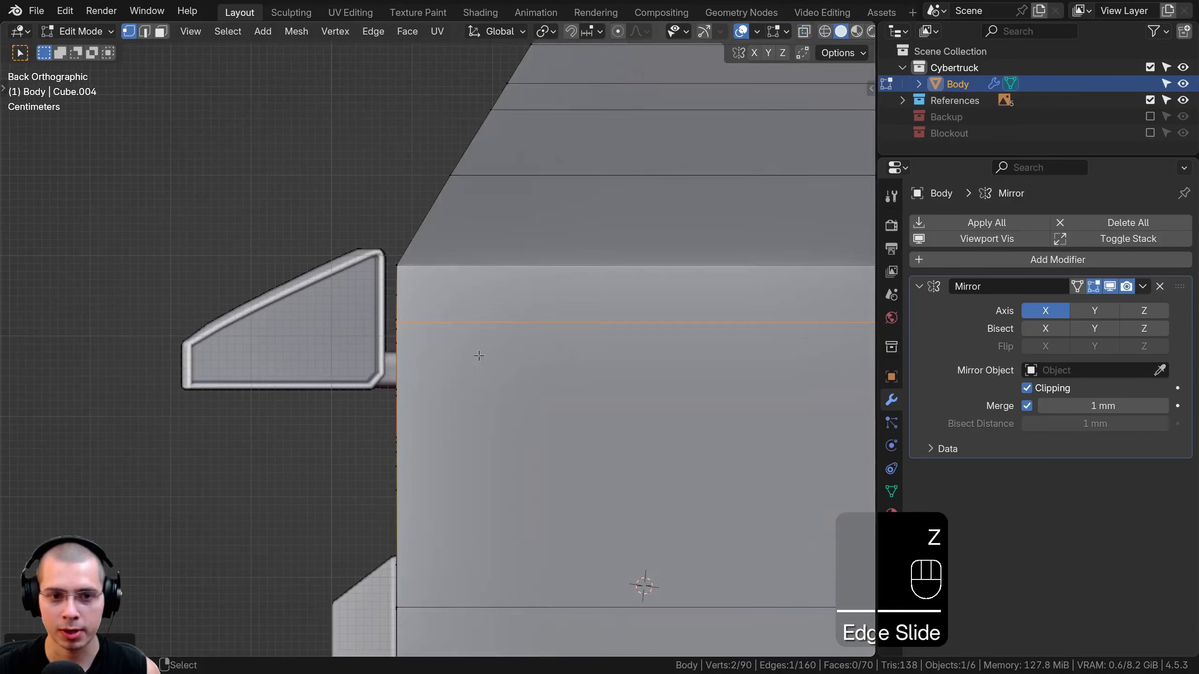
{"action": "mouse_move", "coordinate": [482, 353]}
{"action": "middle_mouse_down"}
{"action": "mouse_move", "coordinate": [494, 320]}
{"action": "mouse_move", "coordinate": [440, 348]}
{"action": "mouse_move", "coordinate": [412, 336]}
{"action": "middle_mouse_up"}
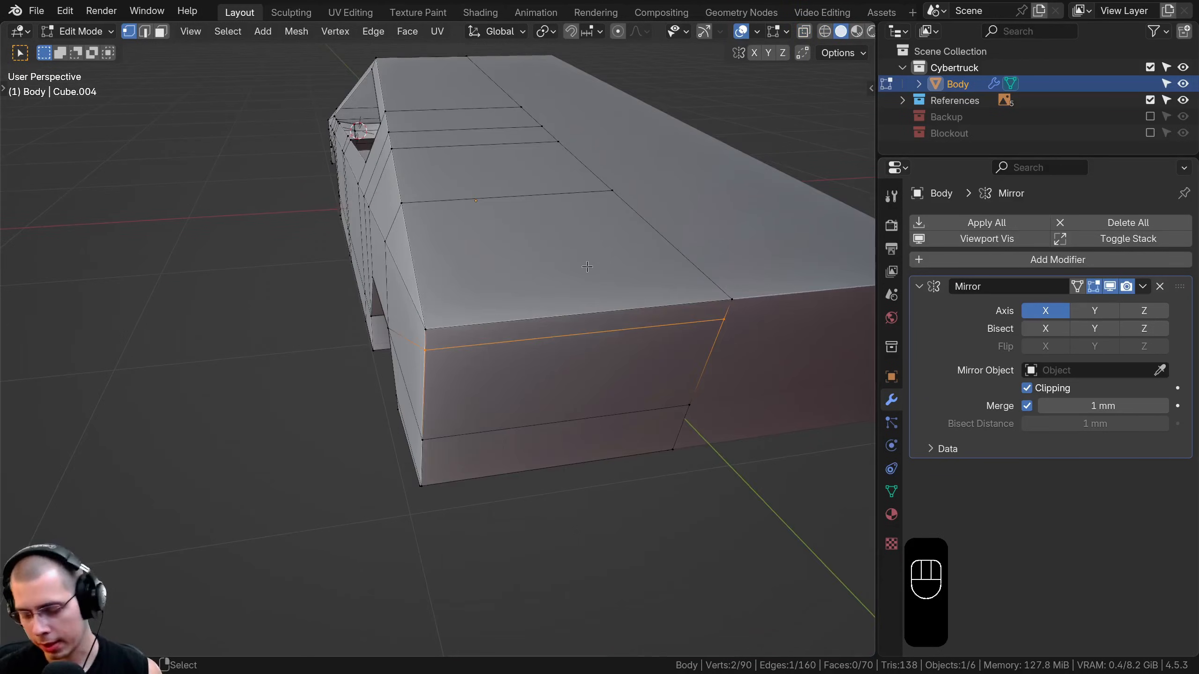
{"action": "key", "text": "KP_7"}
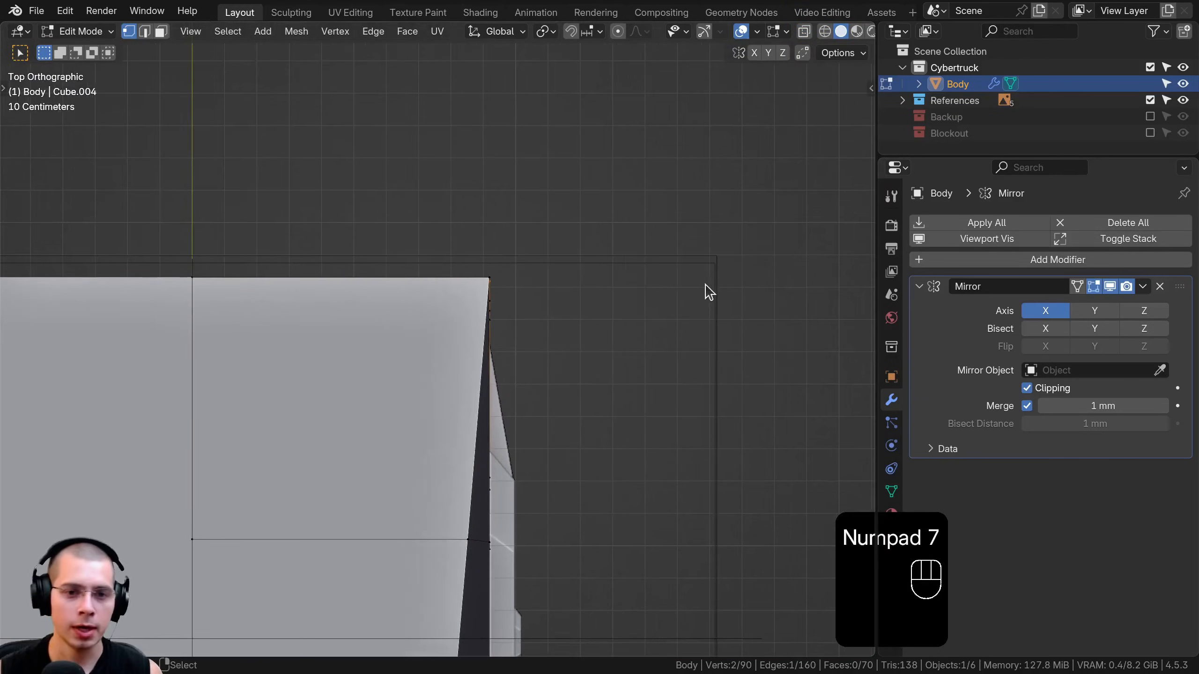
{"action": "key", "text": "z"}
{"action": "left_click", "coordinate": [436, 276]}
{"action": "middle_click_drag", "start_coordinate": [436, 276], "coordinate": [453, 301], "text": "shift"}
{"action": "scroll", "coordinate": [452, 301], "scroll_direction": "up", "scroll_amount": 2}
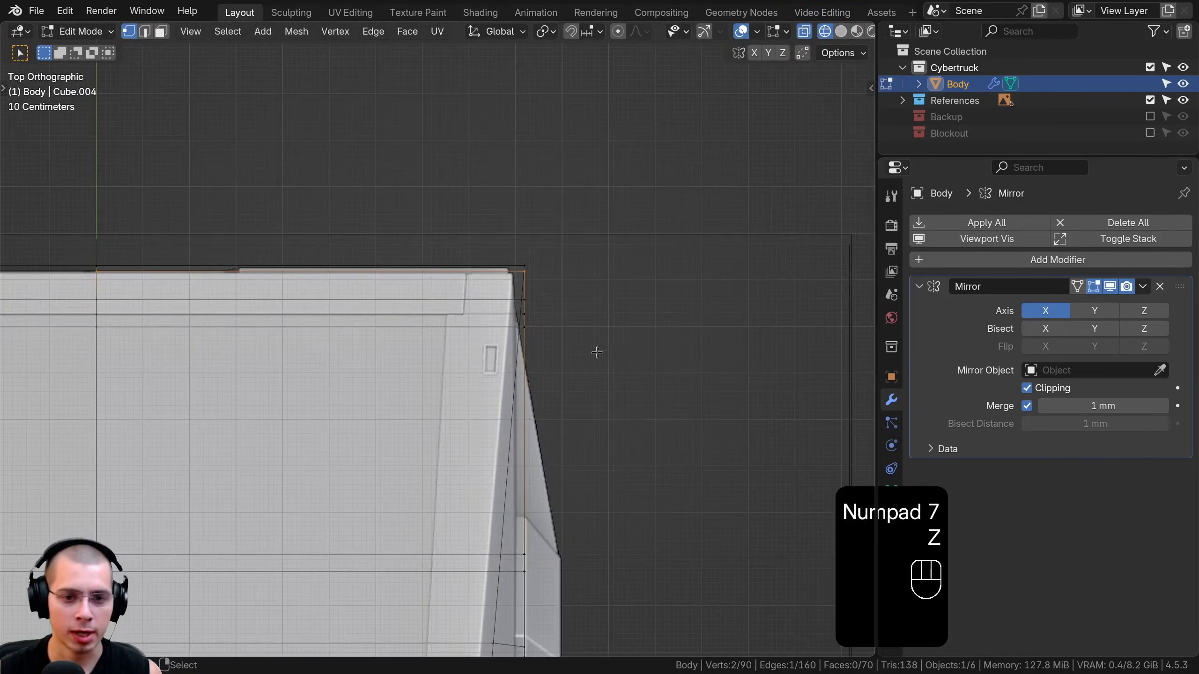
{"action": "scroll", "coordinate": [491, 425], "scroll_direction": "up", "scroll_amount": 1, "text": "shift"}
{"action": "key", "text": "ctrl+r"}
{"action": "left_click", "coordinate": [490, 439]}
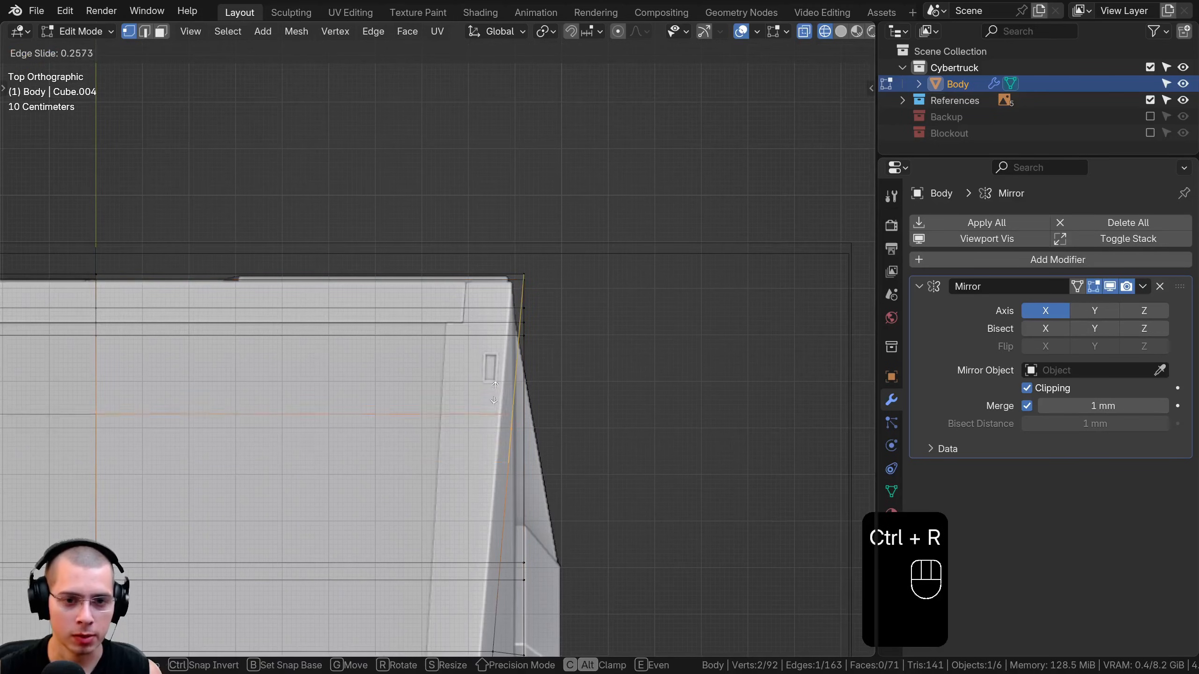
{"action": "left_click", "coordinate": [513, 297]}
- Slide the crosswise bed cover cut exactly onto the reference's seam in front of the tailgate's top
{"action": "scroll", "coordinate": [422, 273], "scroll_direction": "up", "scroll_amount": 4}
{"action": "key", "text": "g"}
{"action": "key", "text": "g"}
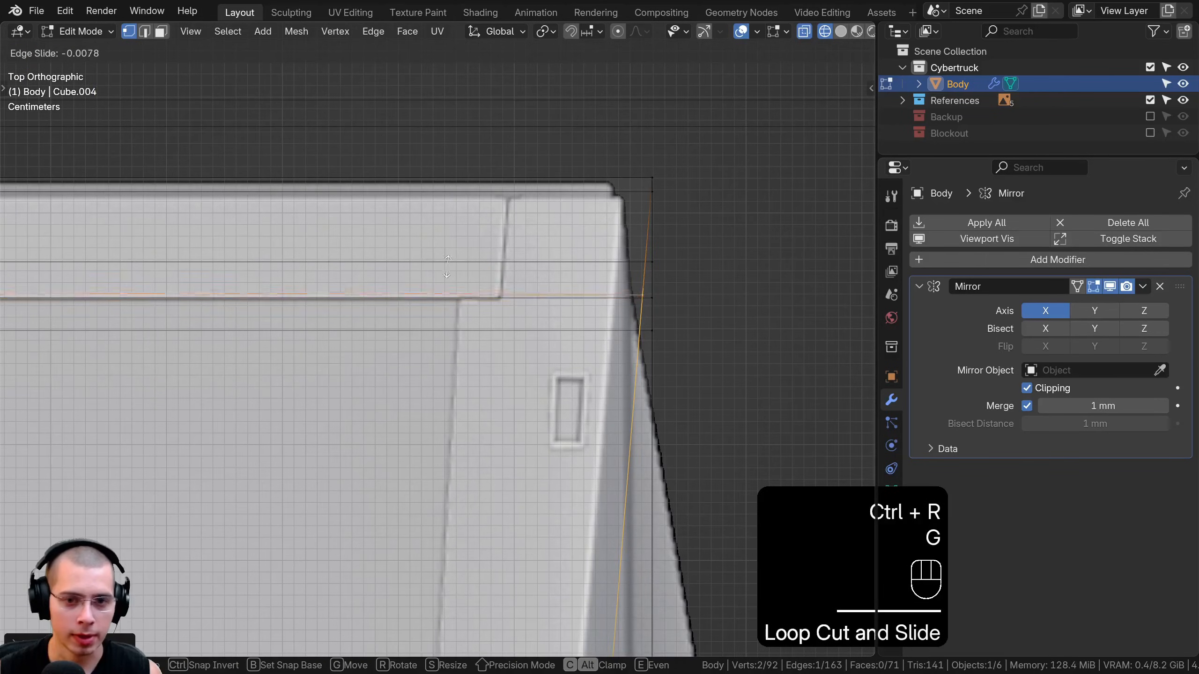
{"action": "left_click", "coordinate": [452, 259]}
- Add a lengthwise loop cut through the body and slide it onto the side seam of the reference's bed cover
{"action": "scroll", "coordinate": [585, 363], "scroll_direction": "down", "scroll_amount": 4}
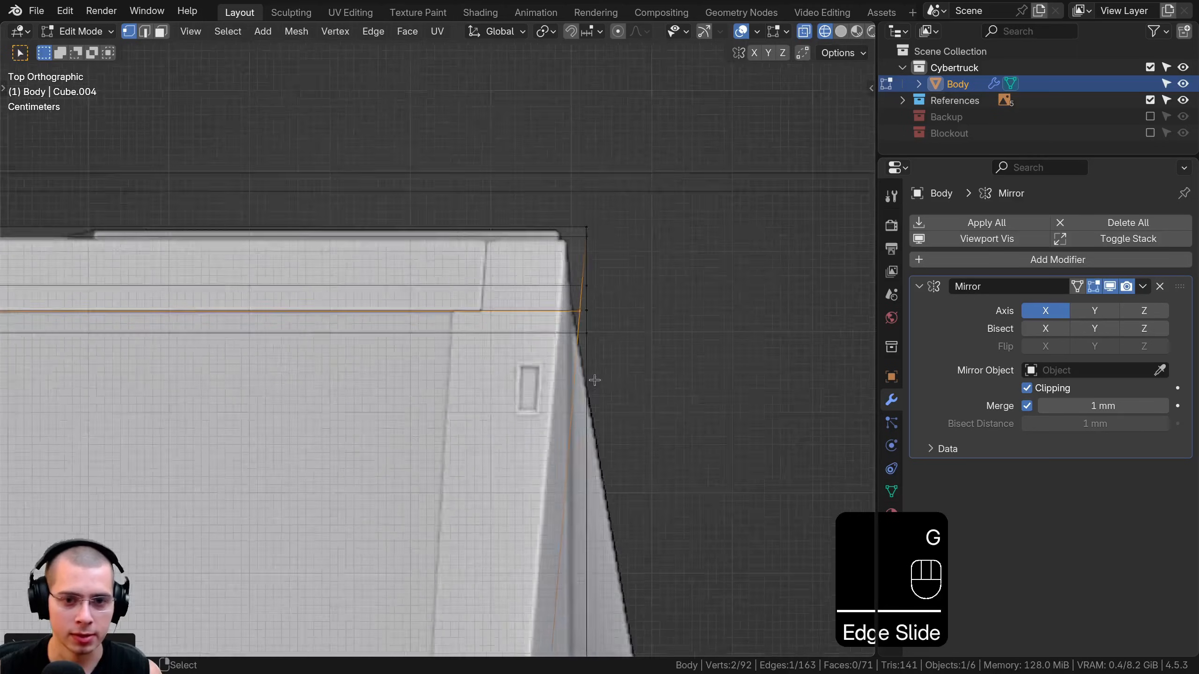
{"action": "key", "text": "z"}
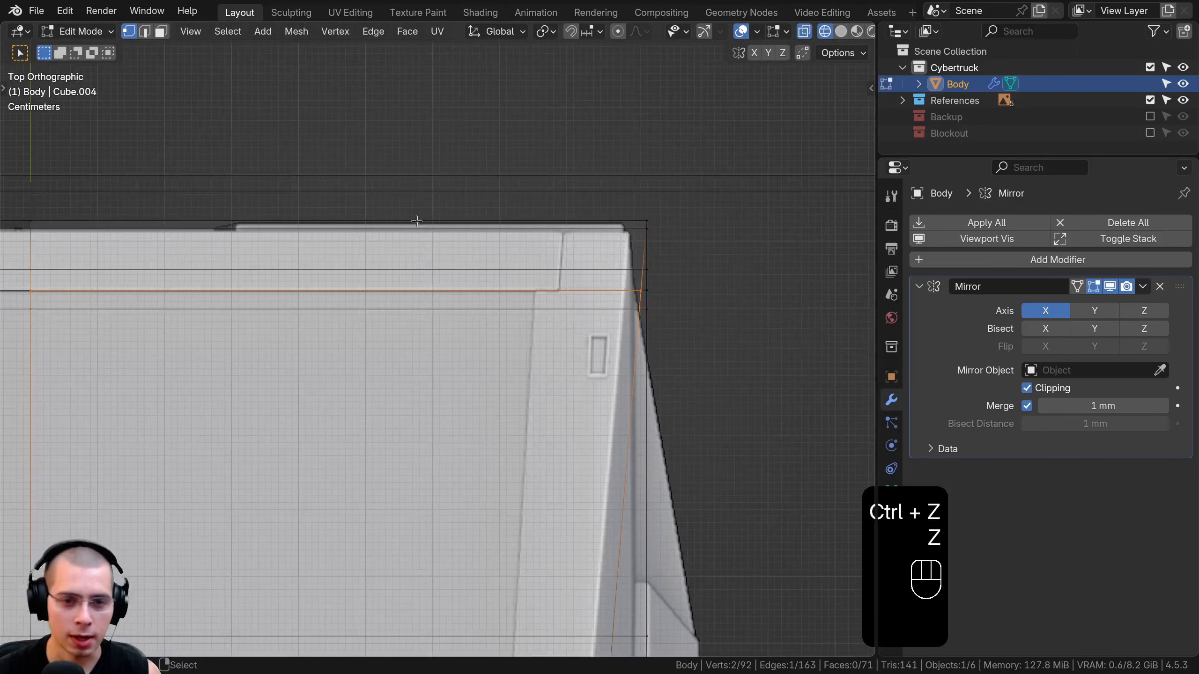
{"action": "key", "text": "ctrl+r"}
{"action": "left_click", "coordinate": [418, 228]}
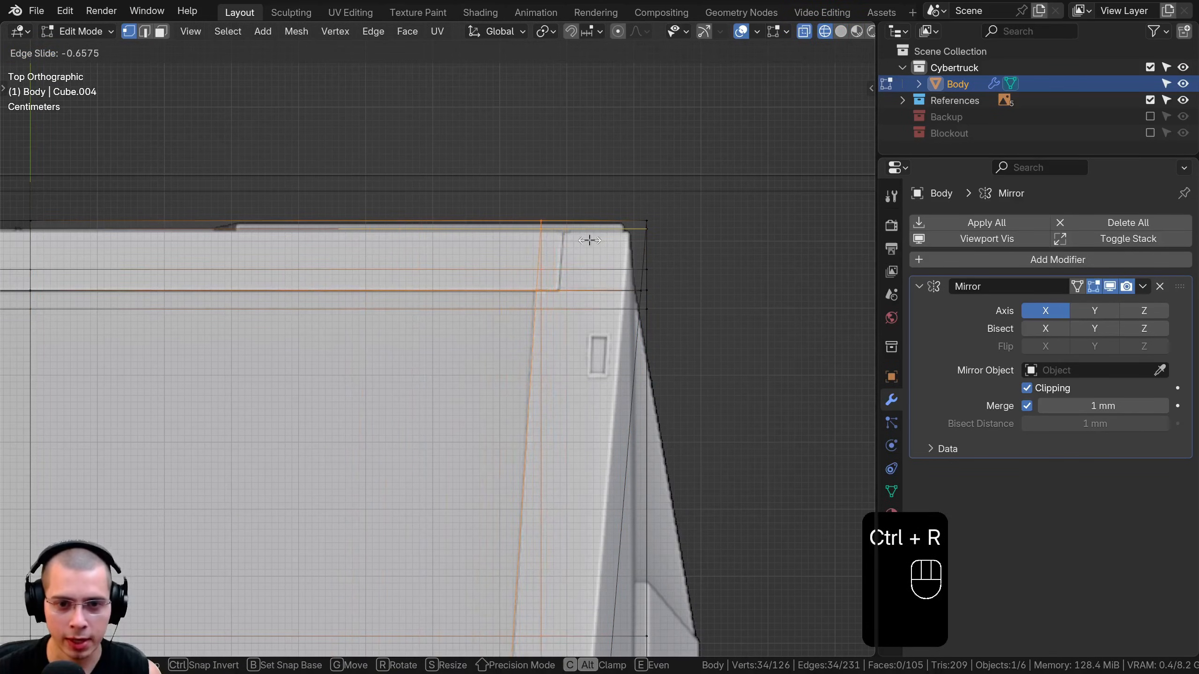
{"action": "left_click", "coordinate": [521, 260]}
{"action": "middle_click_drag", "start_coordinate": [521, 260], "coordinate": [479, 332], "text": "shift"}
{"action": "scroll", "coordinate": [244, 385], "scroll_direction": "down", "scroll_amount": 2}
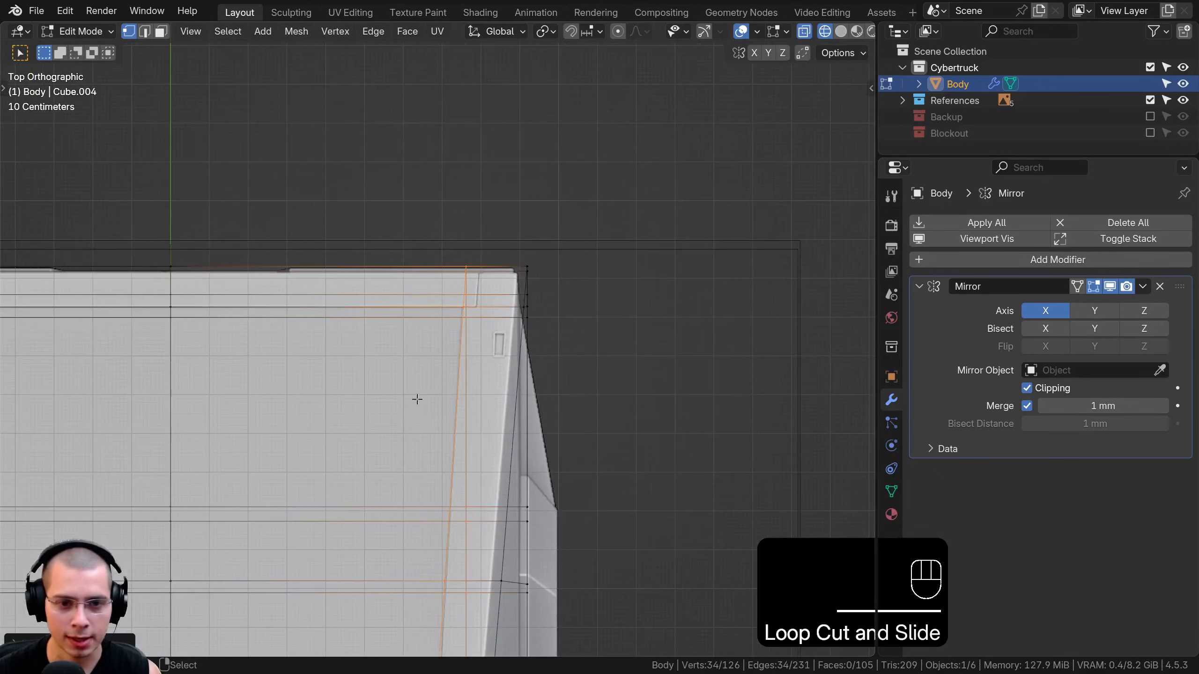
- Add a second lengthwise loop cut outside the first, aligned with the tailgate's outer seam in top view, and return to solid shading
{"action": "scroll", "coordinate": [417, 399], "scroll_direction": "up", "scroll_amount": 5}
{"action": "middle_click_drag", "start_coordinate": [417, 399], "coordinate": [452, 311], "text": "shift"}
{"action": "key", "text": "ctrl+r"}
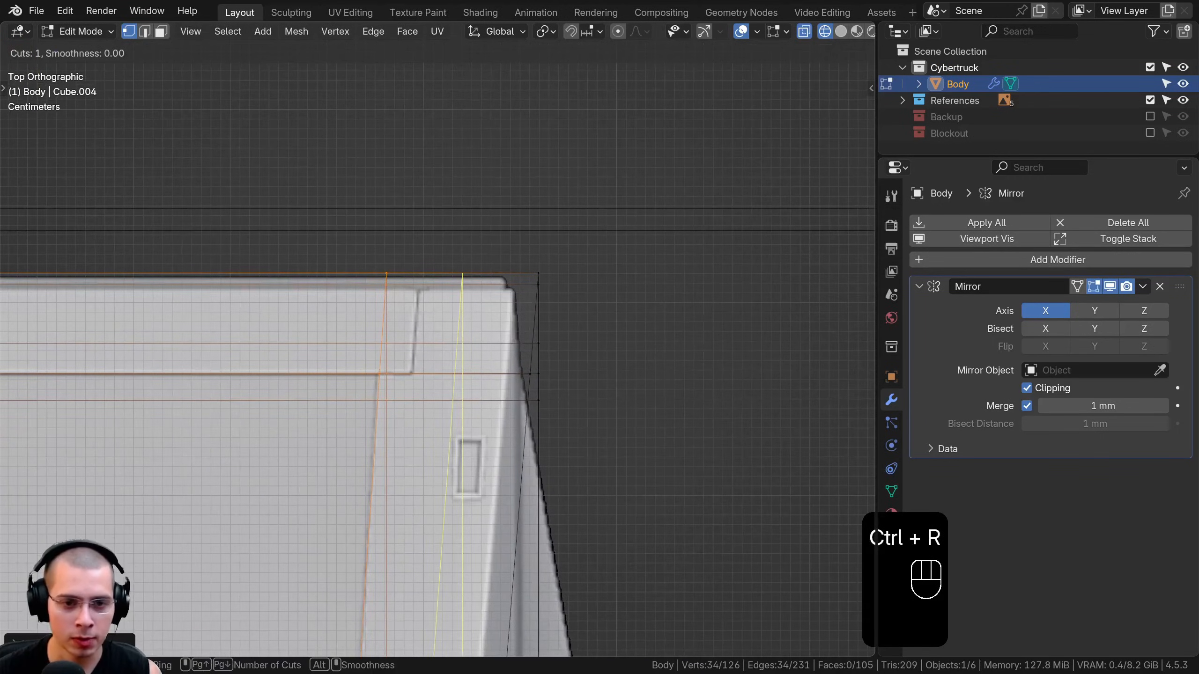
{"action": "left_click", "coordinate": [468, 268]}
{"action": "left_click", "coordinate": [456, 265]}
{"action": "key", "text": "z"}
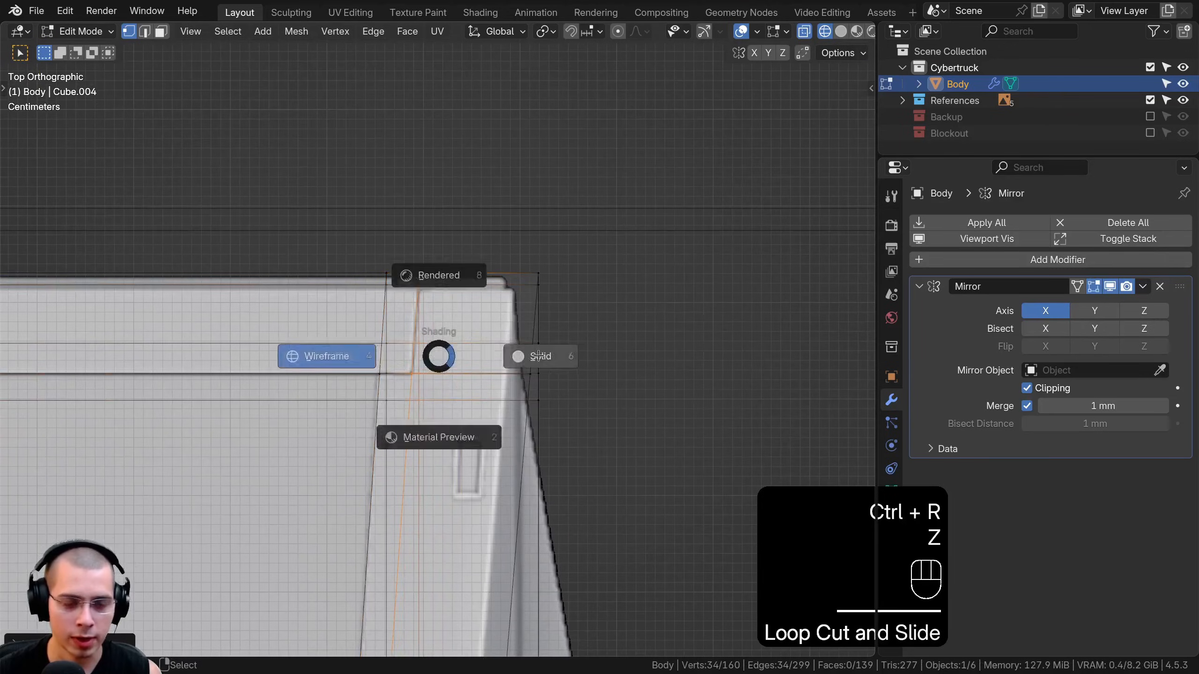
{"action": "left_click", "coordinate": [539, 356]}
- Knife-cut a diagonal edge from the bed cover's outer seam intersection to a point just inside the body's rear corner on the rear top edge
{"action": "scroll", "coordinate": [398, 320], "scroll_direction": "down", "scroll_amount": 2}
{"action": "middle_click_drag", "start_coordinate": [398, 320], "coordinate": [616, 204]}
{"action": "key", "text": "a"}
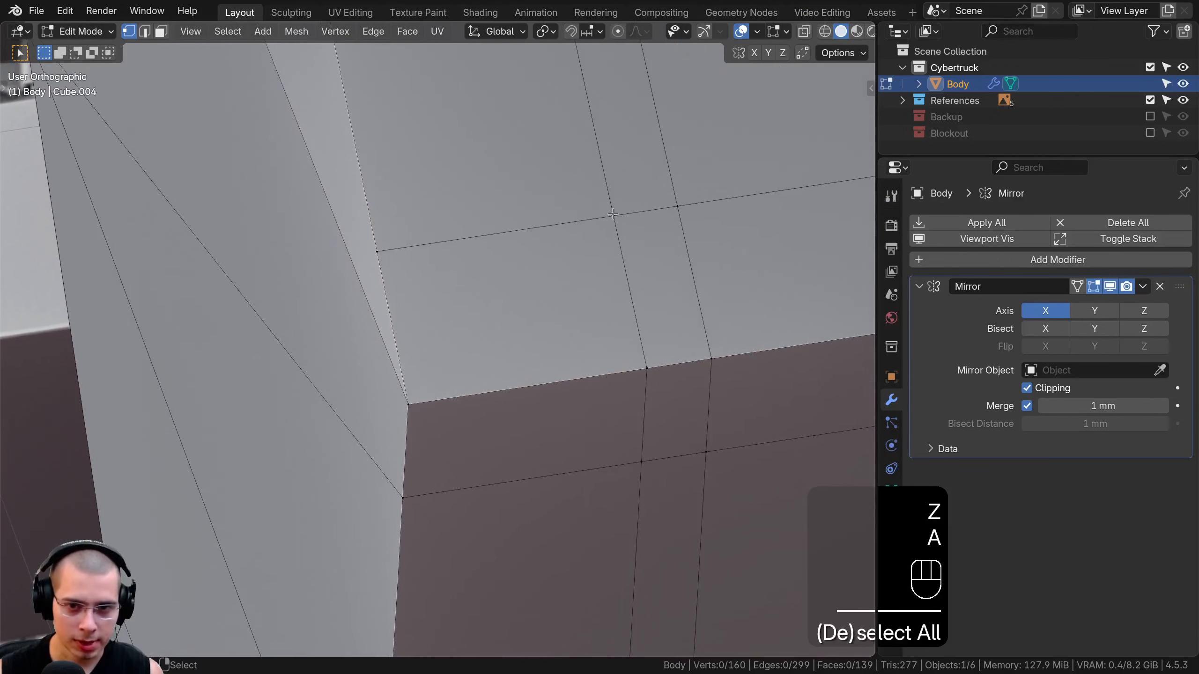
{"action": "left_click", "coordinate": [609, 218]}
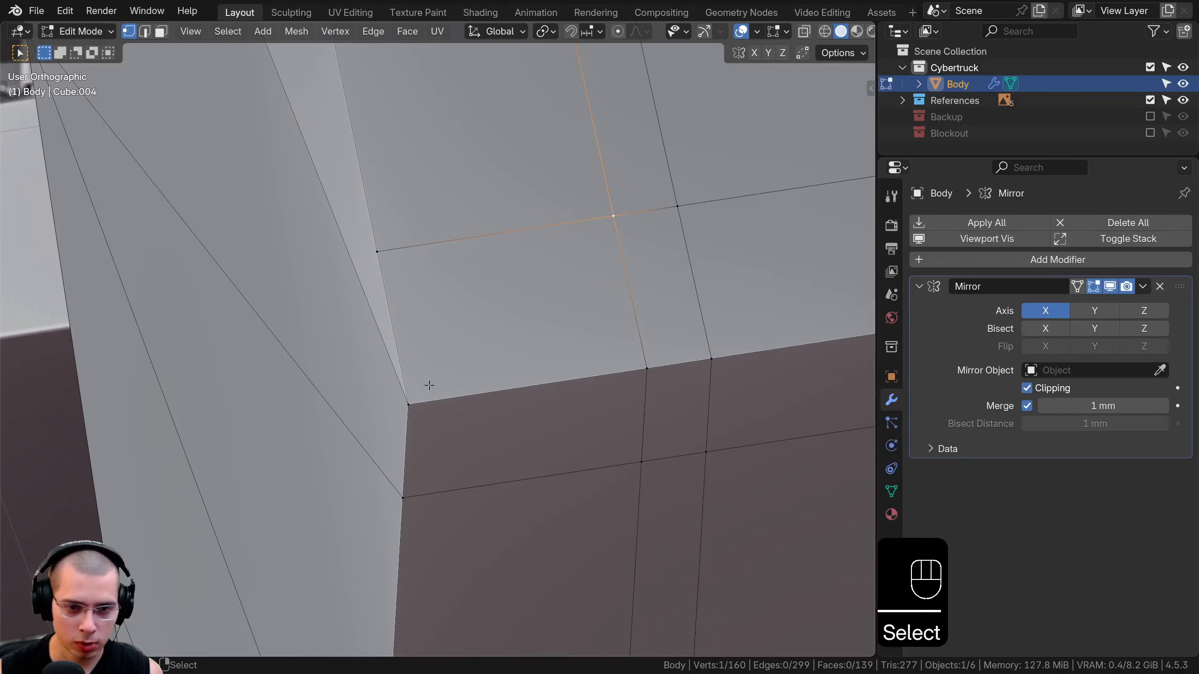
{"action": "scroll", "coordinate": [543, 330], "scroll_direction": "up", "scroll_amount": 2}
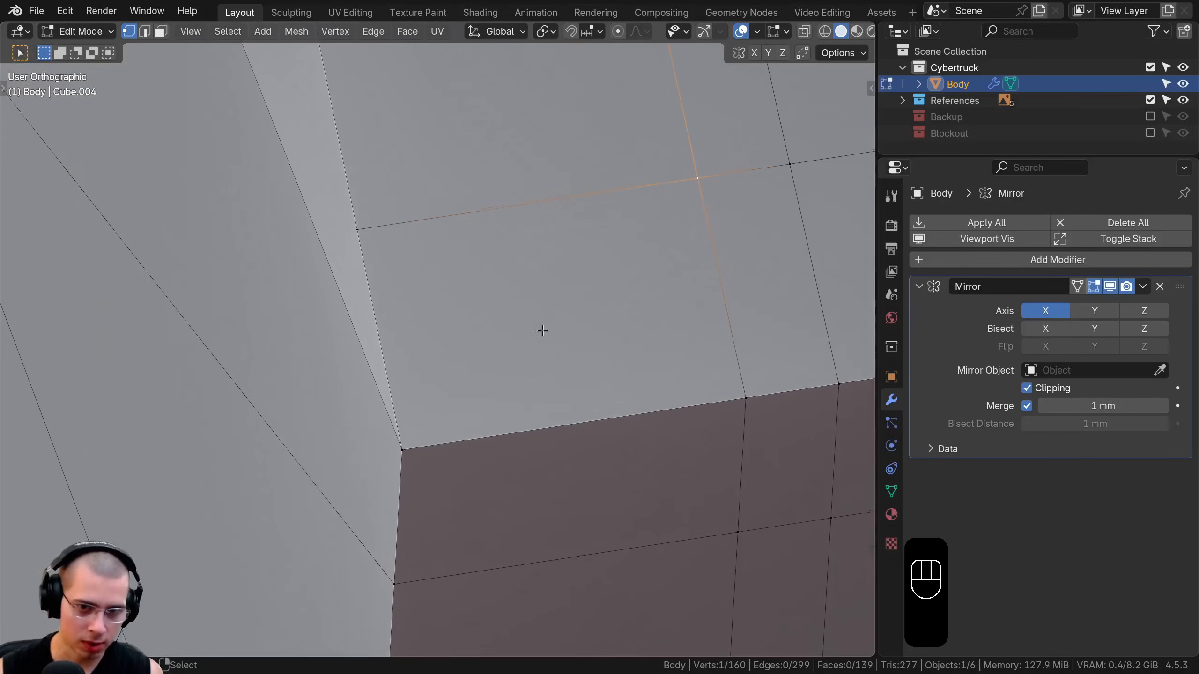
{"action": "key", "text": "KP_5"}
{"action": "key", "text": "KP_5"}
{"action": "middle_click_drag", "start_coordinate": [683, 314], "coordinate": [666, 333], "text": "shift"}
{"action": "scroll", "coordinate": [667, 333], "scroll_direction": "up", "scroll_amount": 2}
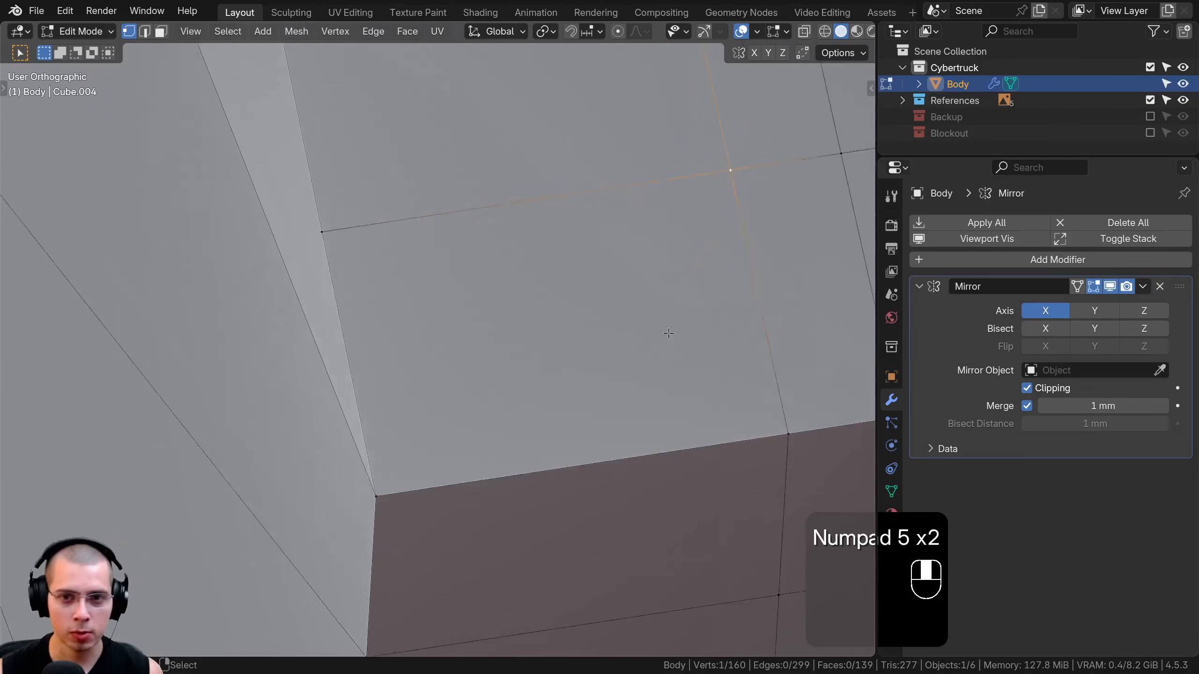
{"action": "middle_click_drag", "start_coordinate": [652, 227], "coordinate": [626, 246], "text": "shift"}
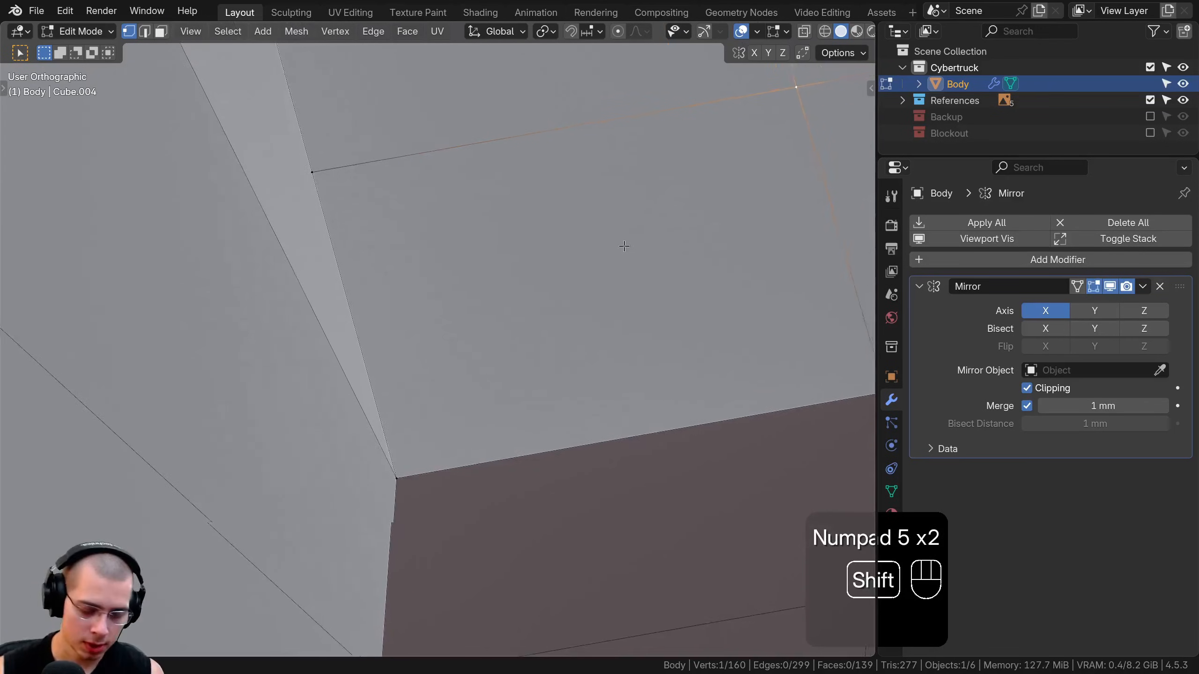
{"action": "scroll", "coordinate": [627, 246], "scroll_direction": "down", "scroll_amount": 1}
{"action": "key", "text": "k"}
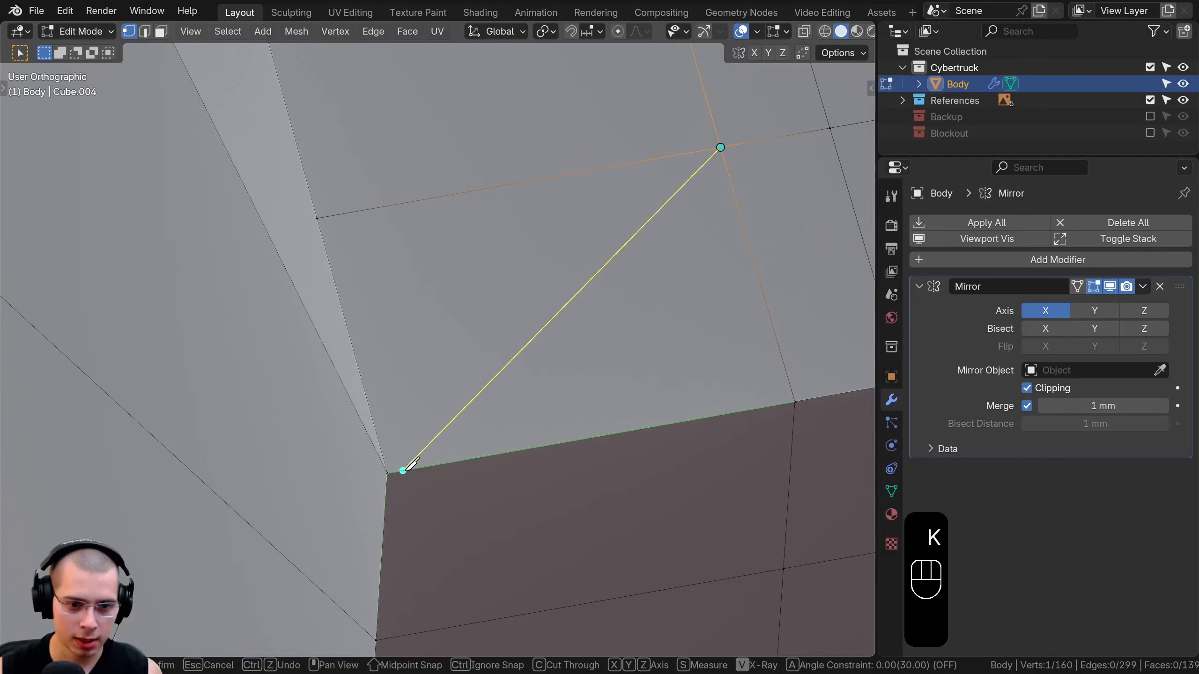
{"action": "left_click", "coordinate": [405, 470]}
{"action": "key", "text": "Return"}
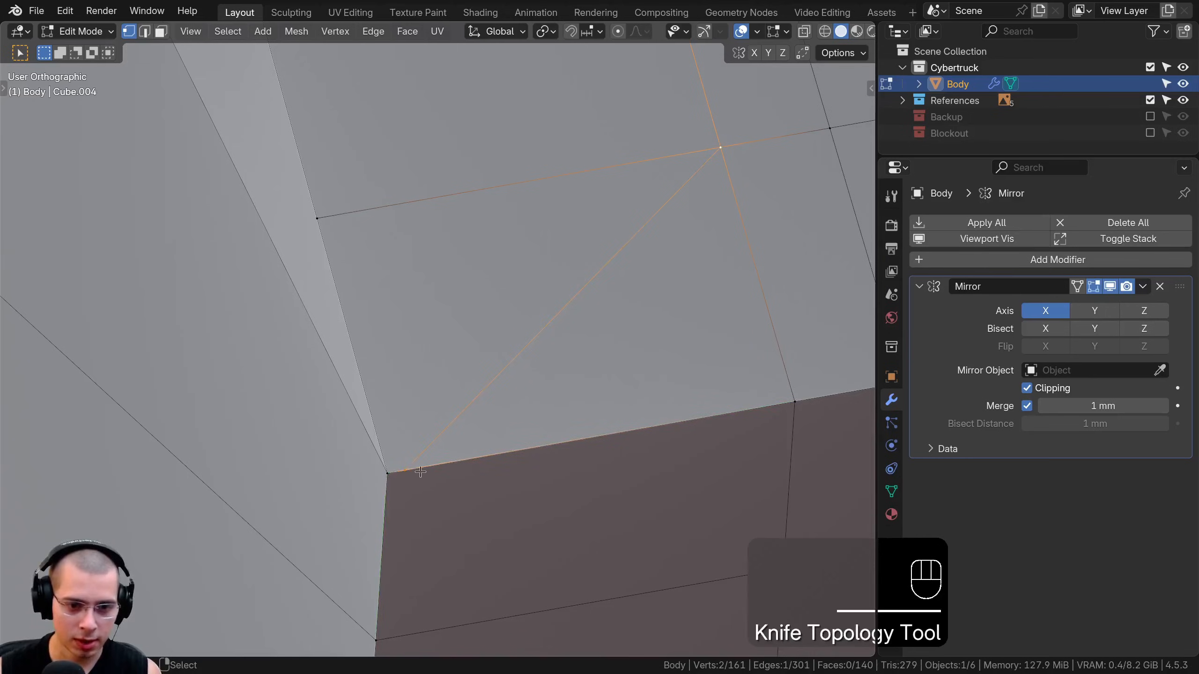
- Knife-cut a straight vertical line down the rear face from the new corner point to the body's bottom edge, constrained to Z in back view
{"action": "scroll", "coordinate": [405, 471], "scroll_direction": "down", "scroll_amount": 2}
{"action": "middle_click_drag", "start_coordinate": [274, 305], "coordinate": [313, 262], "text": "shift"}
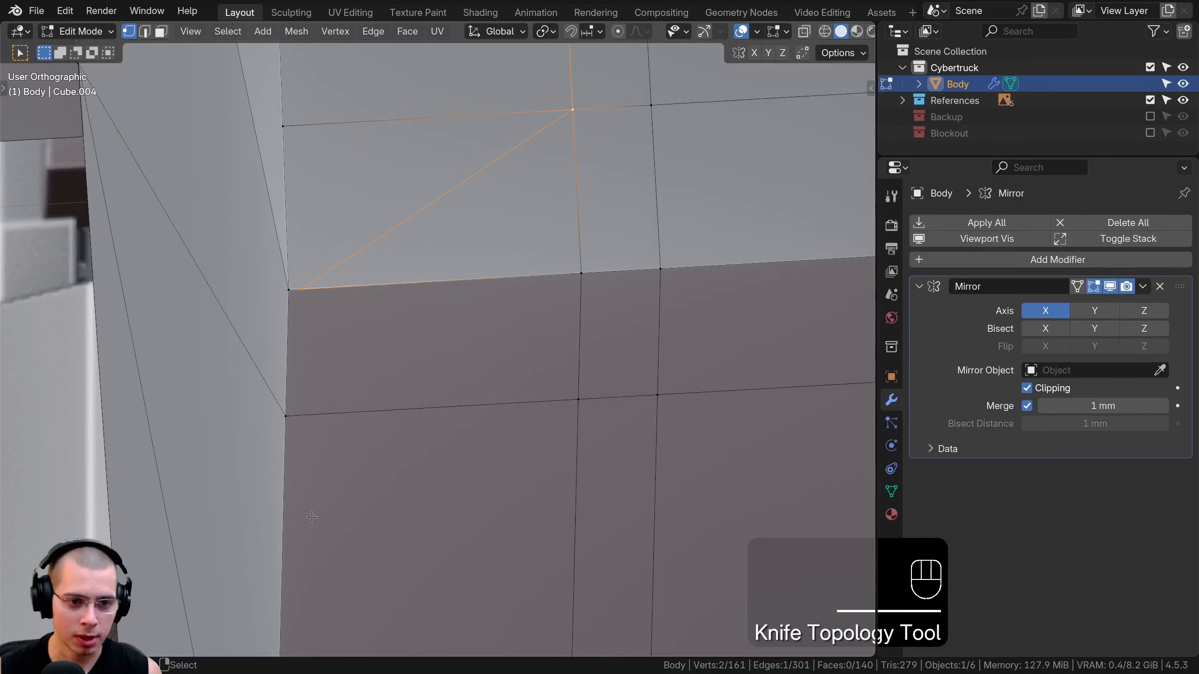
{"action": "middle_click_drag", "start_coordinate": [311, 517], "coordinate": [495, 332], "text": "shift"}
{"action": "key", "text": "ctrl+KP_1"}
{"action": "scroll", "coordinate": [428, 281], "scroll_direction": "up", "scroll_amount": 8}
{"action": "key", "text": "a"}
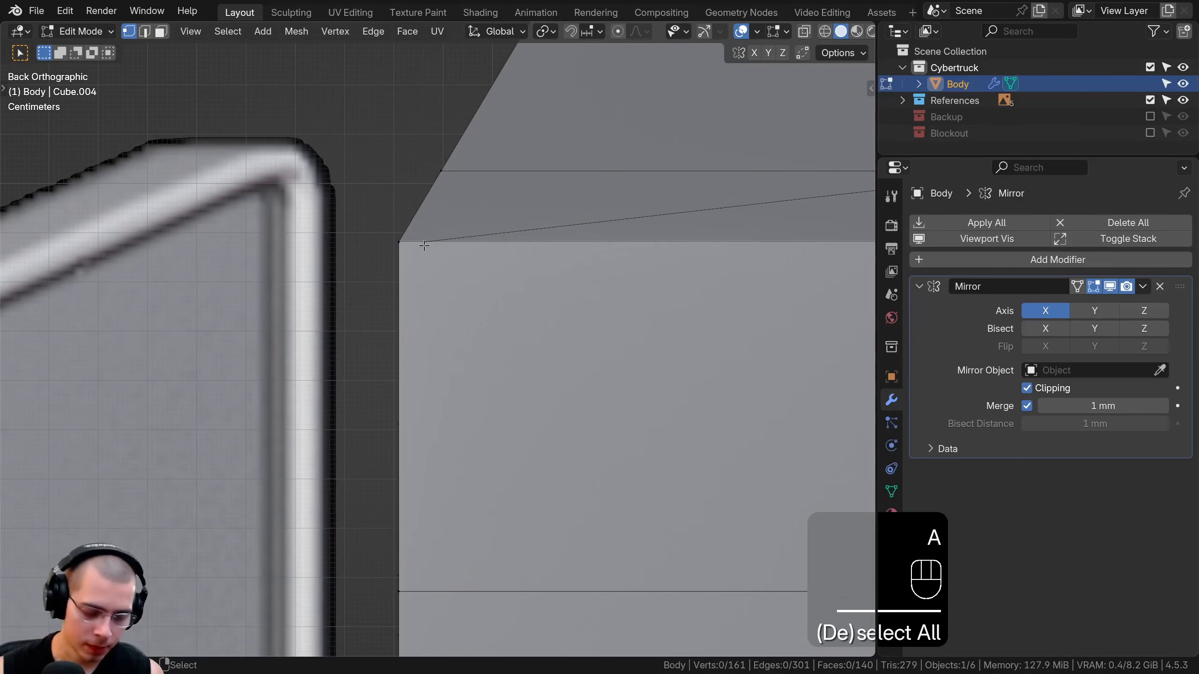
{"action": "key", "text": "k"}
{"action": "left_click", "coordinate": [424, 242]}
{"action": "scroll", "coordinate": [473, 378], "scroll_direction": "down", "scroll_amount": 4}
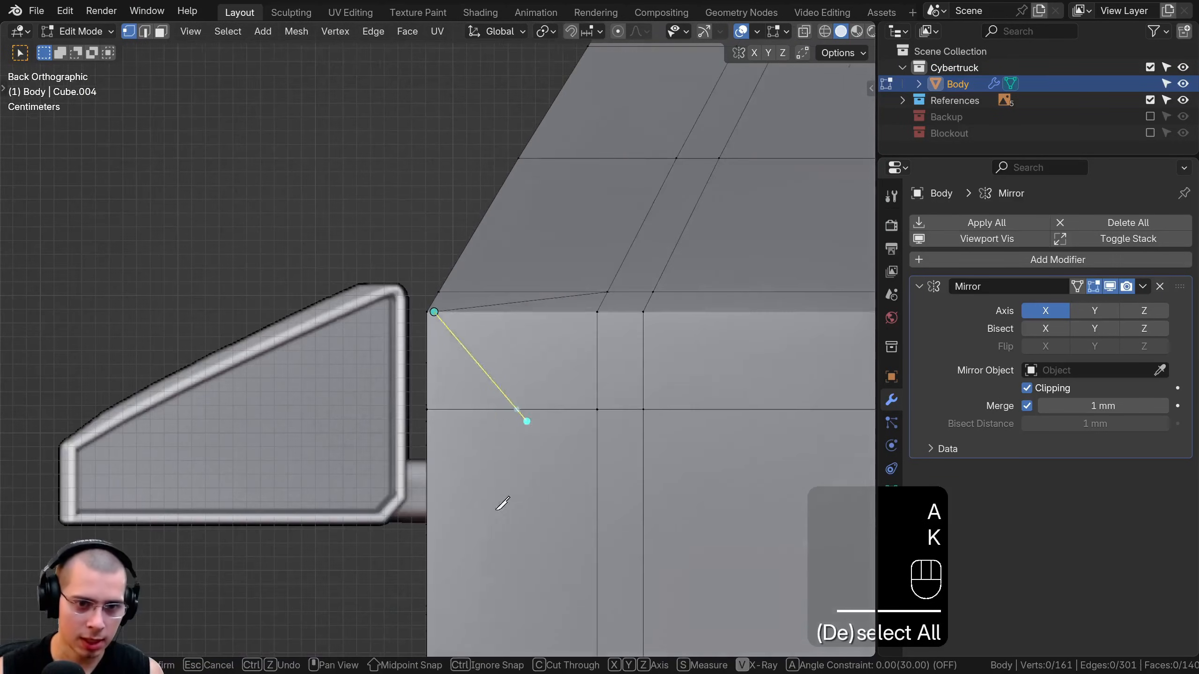
{"action": "middle_click_drag", "start_coordinate": [503, 501], "coordinate": [503, 361], "text": "shift"}
{"action": "left_click", "coordinate": [484, 376]}
{"action": "key", "text": "z"}
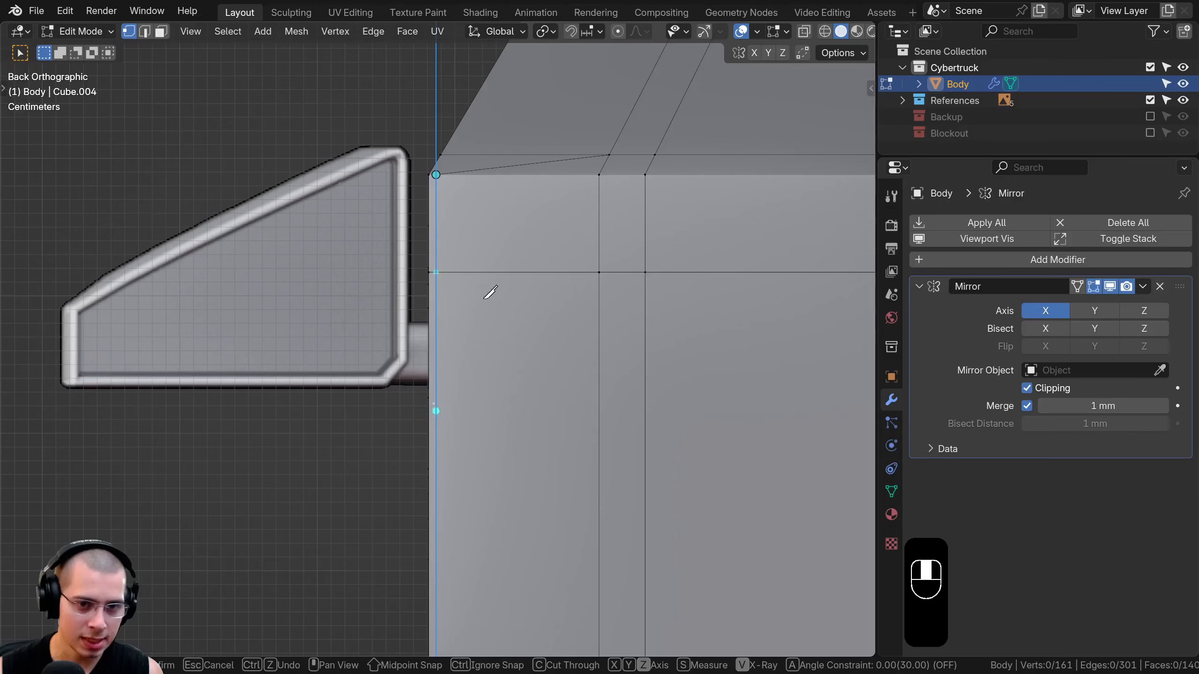
{"action": "scroll", "coordinate": [494, 513], "scroll_direction": "down", "scroll_amount": 5, "text": "shift"}
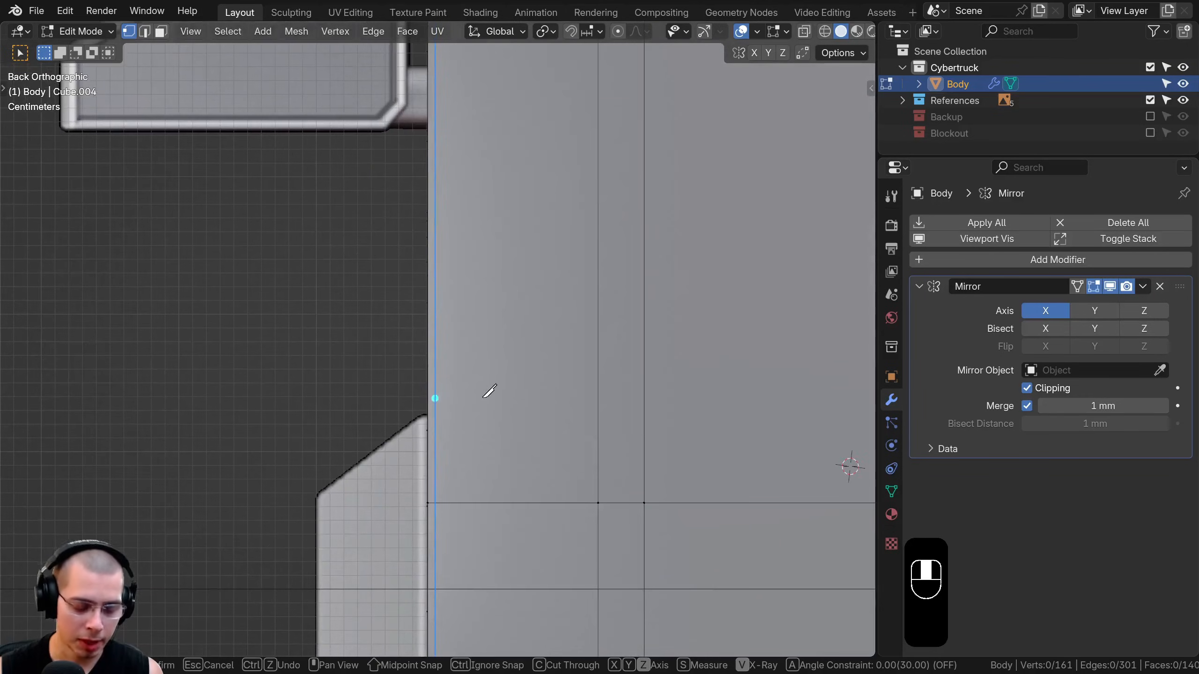
{"action": "scroll", "coordinate": [471, 587], "scroll_direction": "down", "scroll_amount": 3, "text": "shift"}
{"action": "scroll", "coordinate": [441, 562], "scroll_direction": "up", "scroll_amount": 3}
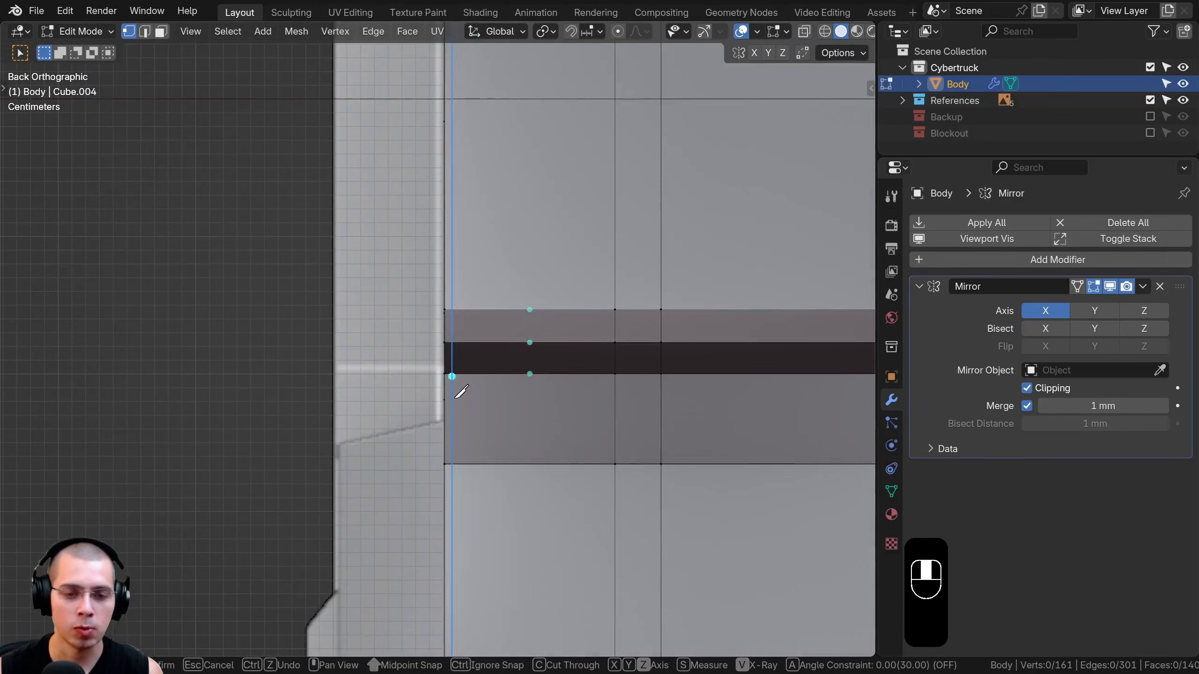
{"action": "scroll", "coordinate": [455, 388], "scroll_direction": "up", "scroll_amount": 3, "text": "shift"}
{"action": "scroll", "coordinate": [429, 420], "scroll_direction": "down", "scroll_amount": 1, "text": "shift"}
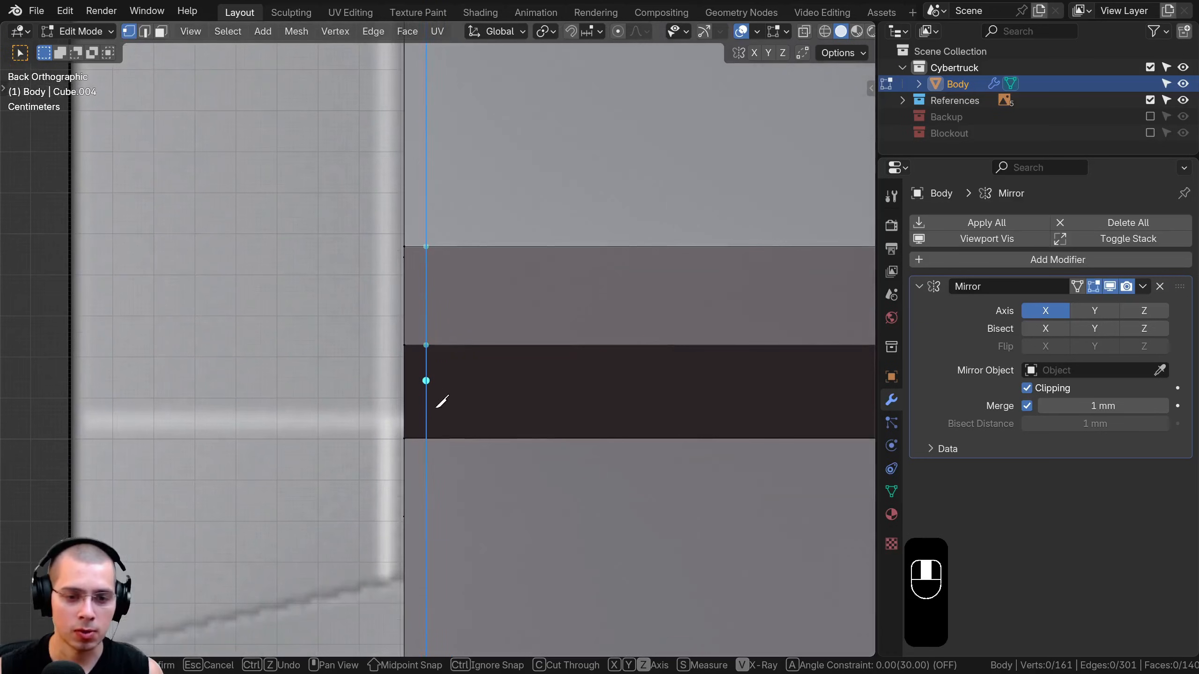
{"action": "key", "text": "z"}
{"action": "left_click", "coordinate": [426, 439]}
{"action": "key", "text": "Return"}
- Merge the thin strip face along the underside's outer edge with the adjoining bottom face into a single face
{"action": "middle_click_drag", "start_coordinate": [426, 438], "coordinate": [367, 388]}
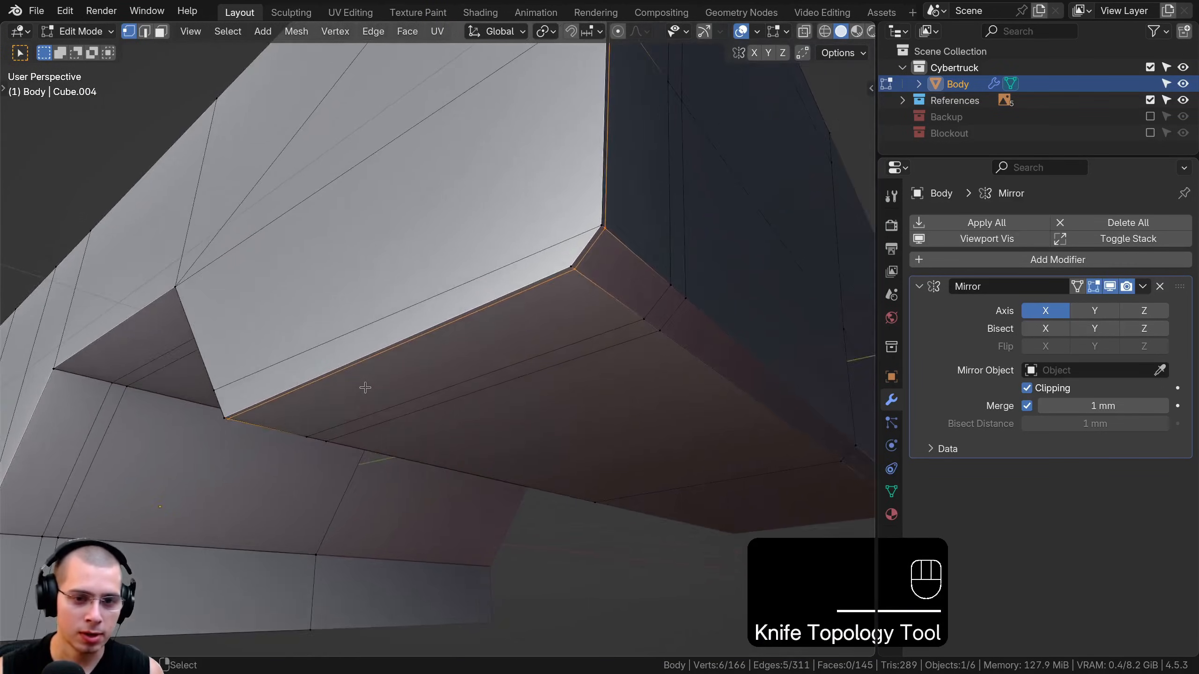
{"action": "middle_click_drag", "start_coordinate": [260, 395], "coordinate": [485, 271]}
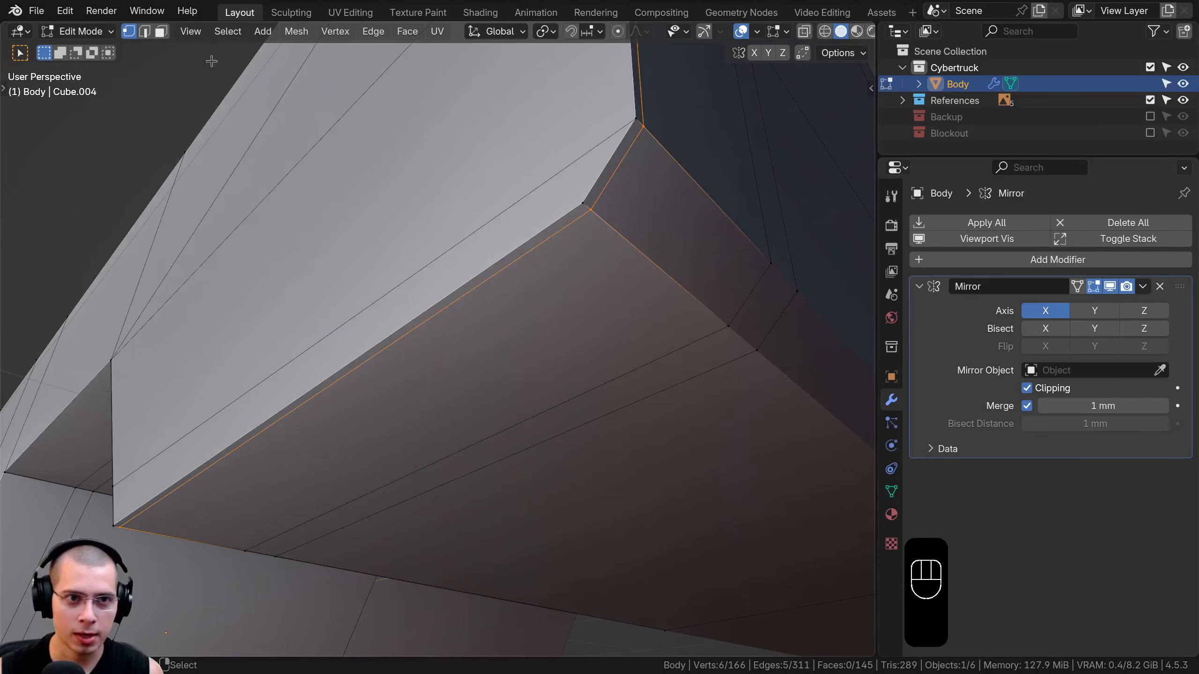
{"action": "left_click", "coordinate": [161, 32]}
{"action": "left_click", "coordinate": [556, 231]}
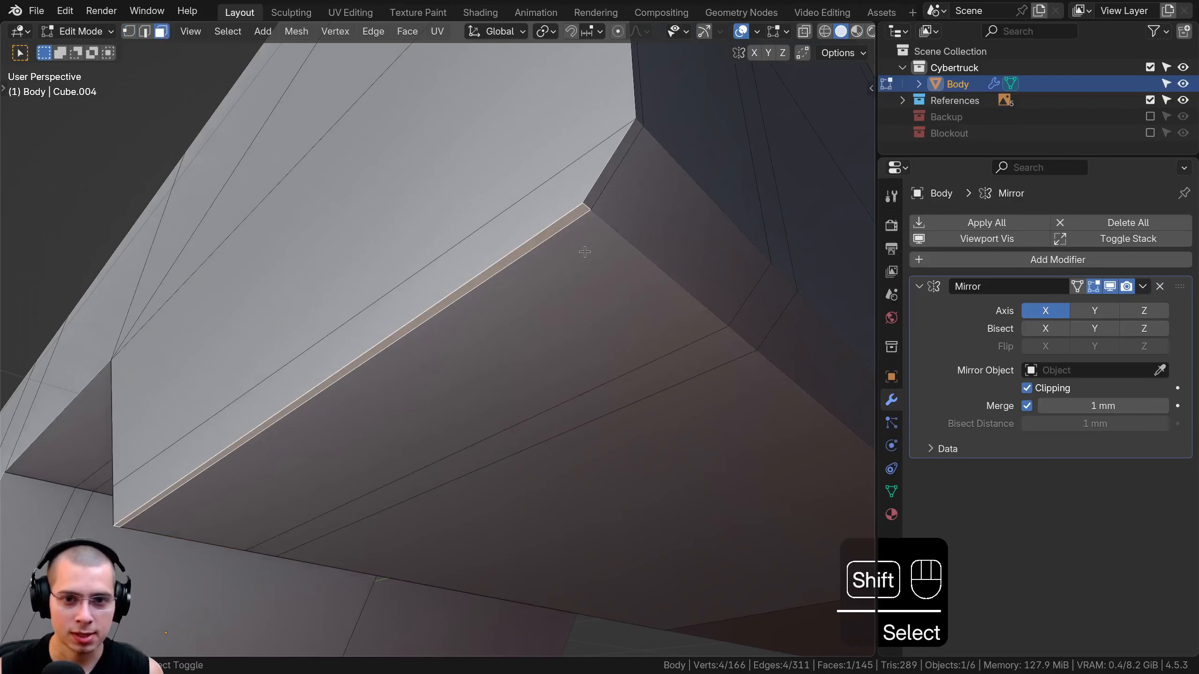
{"action": "left_click", "coordinate": [590, 242], "text": "shift"}
{"action": "key", "text": "f"}
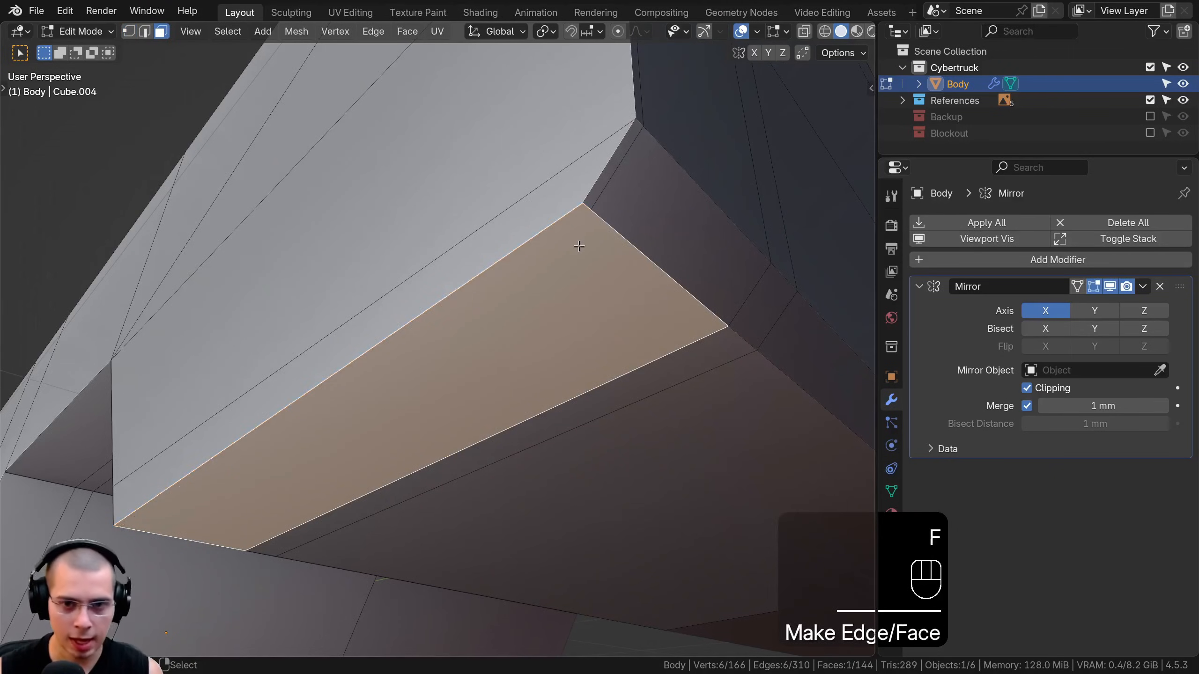
- Inspect the narrow strip of faces running up the body's rear corner by selecting them one after another
{"action": "middle_click_drag", "start_coordinate": [599, 204], "coordinate": [500, 333], "text": "shift"}
{"action": "left_click", "coordinate": [503, 338], "text": "alt"}
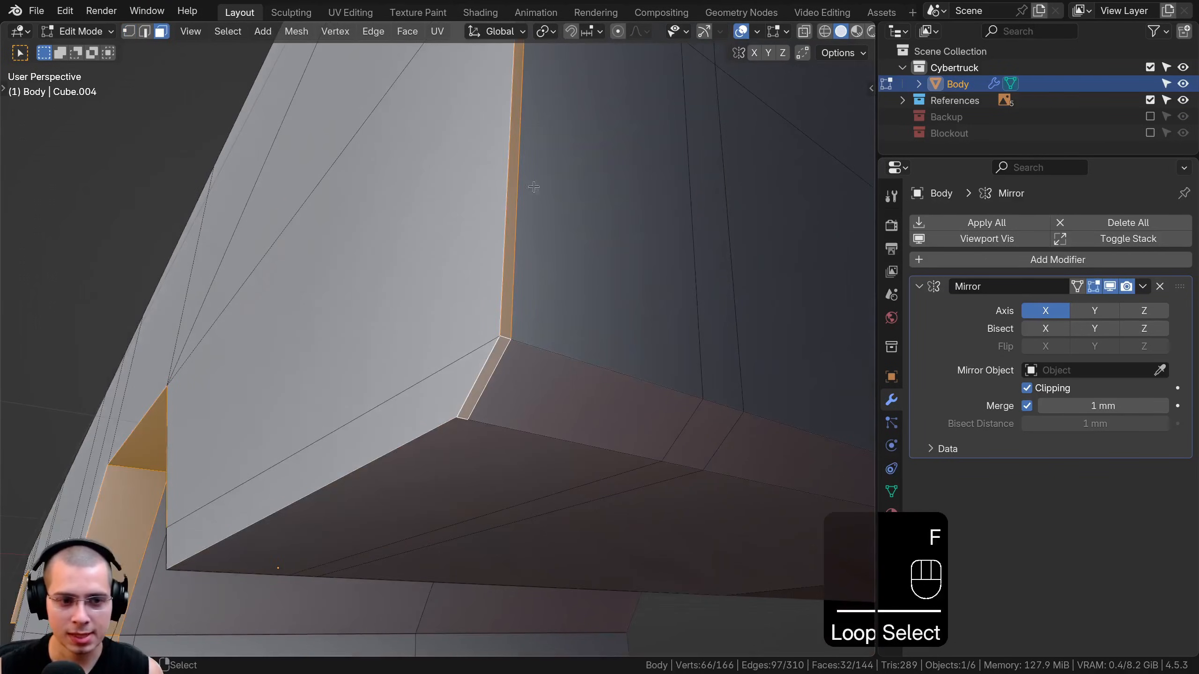
{"action": "middle_click_drag", "start_coordinate": [534, 186], "coordinate": [454, 265]}
{"action": "key", "text": "a"}
{"action": "left_click", "coordinate": [430, 350]}
{"action": "middle_click_drag", "start_coordinate": [430, 349], "coordinate": [437, 548], "text": "shift"}
{"action": "left_click", "coordinate": [437, 413], "text": "shift"}
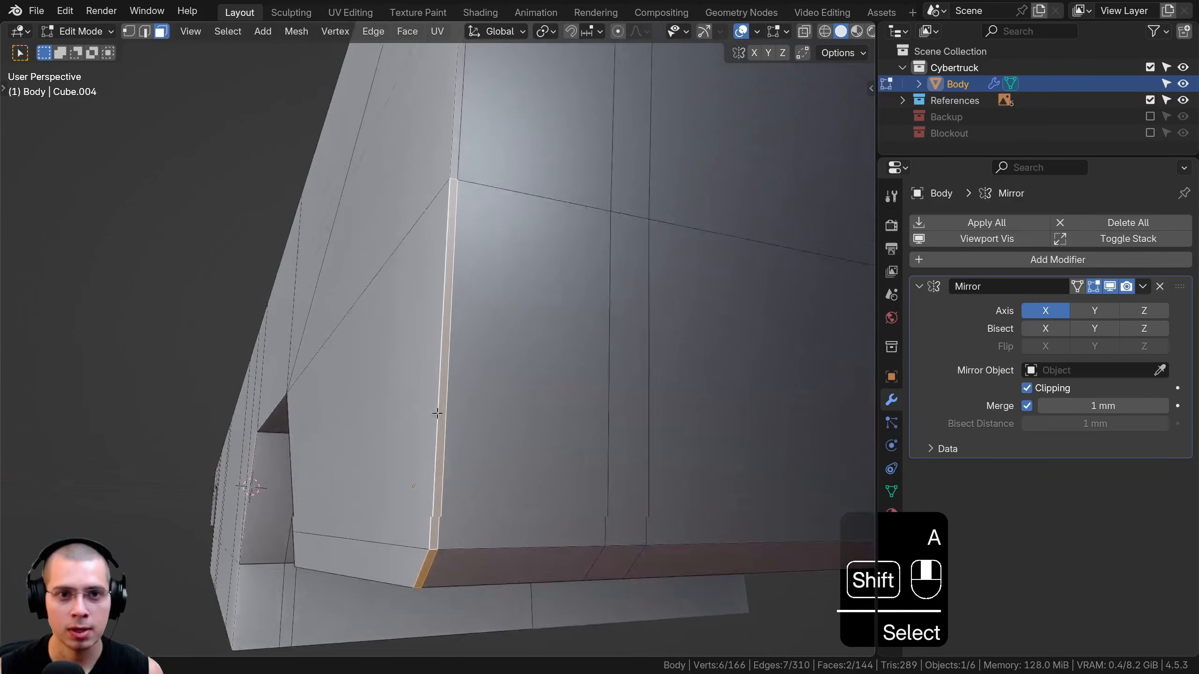
{"action": "middle_click_drag", "start_coordinate": [437, 413], "coordinate": [456, 114]}
{"action": "left_click", "coordinate": [434, 162], "text": "shift"}
{"action": "left_click", "coordinate": [457, 366], "text": "shift"}
{"action": "key", "text": "a"}
- Highlight all the faces of the rear panel inside the narrow corner strip to check the tailgate area
{"action": "left_click", "coordinate": [456, 115]}
{"action": "middle_click_drag", "start_coordinate": [393, 397], "coordinate": [468, 220]}
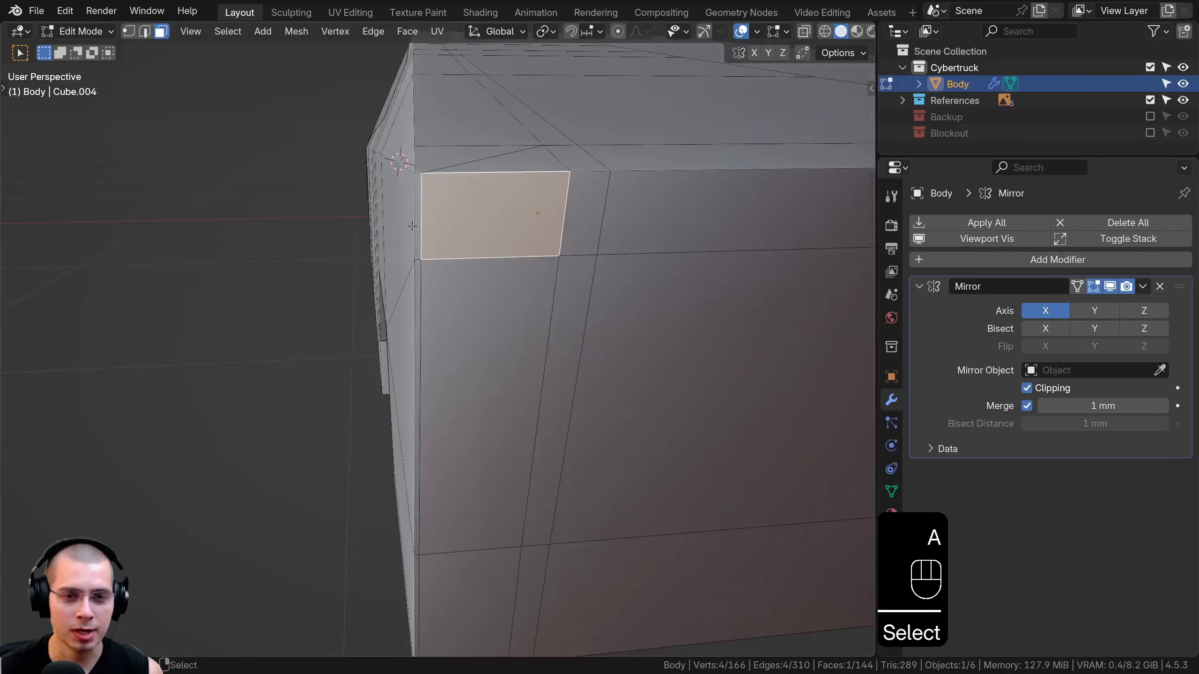
{"action": "key", "text": "b"}
{"action": "left_click_drag", "start_coordinate": [474, 232], "coordinate": [728, 657]}
{"action": "middle_click_drag", "start_coordinate": [728, 656], "coordinate": [599, 198]}
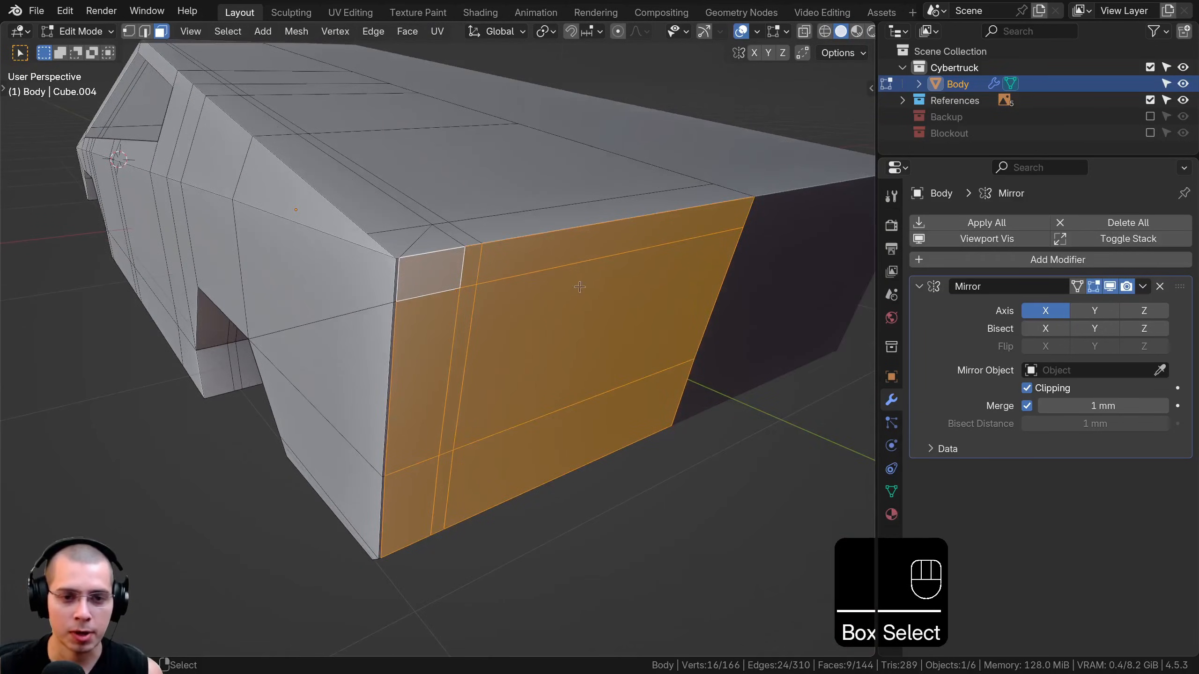
{"action": "middle_click_drag", "start_coordinate": [580, 287], "coordinate": [446, 257], "text": "shift"}
{"action": "key", "text": "a"}
- Delete the four faces forming the tailgate's top strip, on the bed cover's rear end and the rear panel's upper row
{"action": "scroll", "coordinate": [472, 265], "scroll_direction": "up", "scroll_amount": 4}
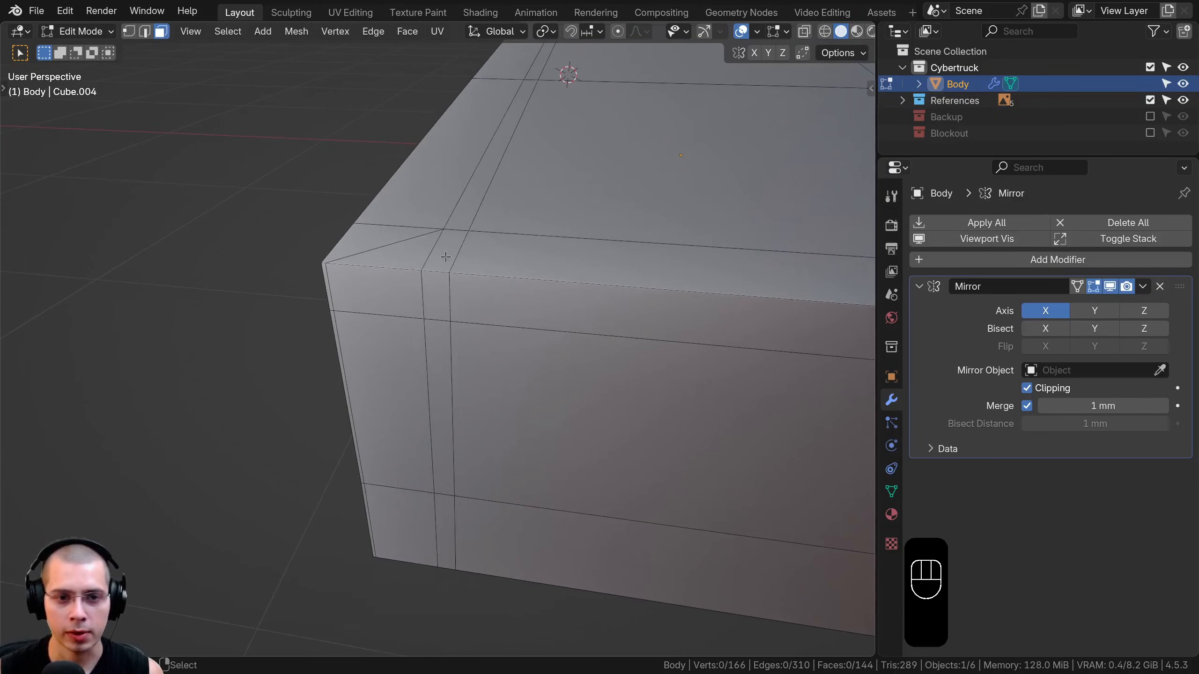
{"action": "left_click", "coordinate": [446, 256]}
{"action": "left_click", "coordinate": [444, 296], "text": "shift"}
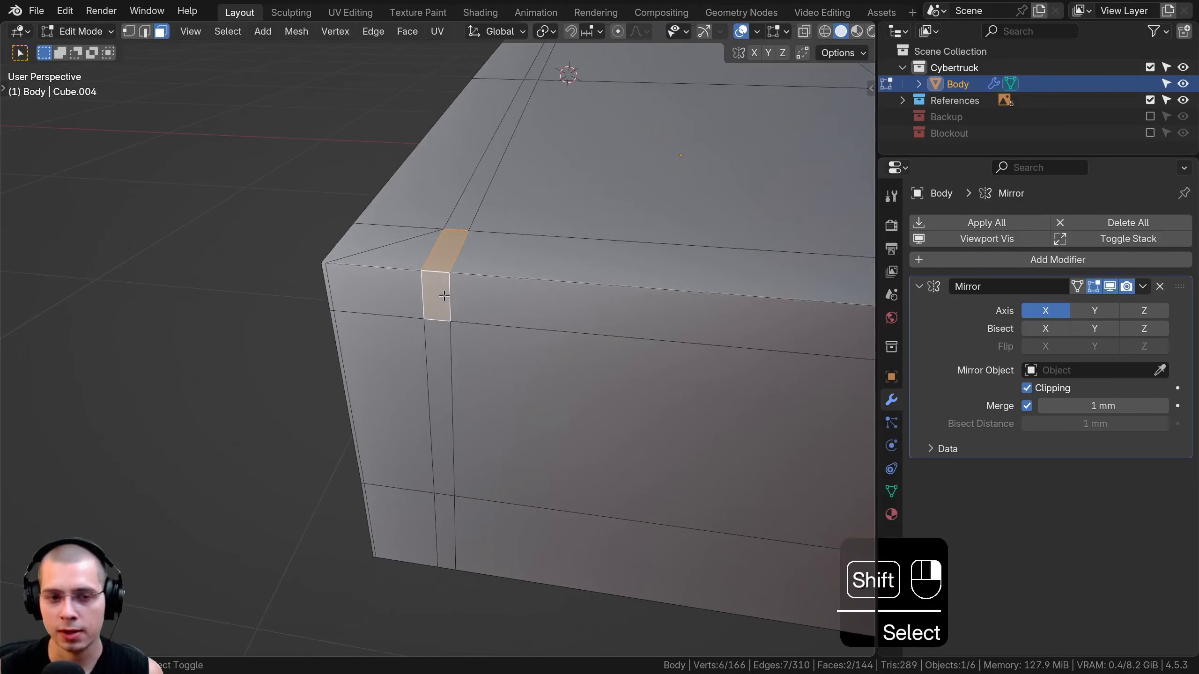
{"action": "right_click", "coordinate": [492, 299], "text": "shift"}
{"action": "right_click", "coordinate": [491, 263], "text": "shift"}
{"action": "mouse_move", "coordinate": [468, 267]}
{"action": "middle_mouse_down", "text": "shift"}
{"action": "mouse_move", "coordinate": [437, 258]}
{"action": "mouse_move", "coordinate": [472, 248]}
{"action": "middle_mouse_up", "text": "shift"}
{"action": "key", "text": "x"}
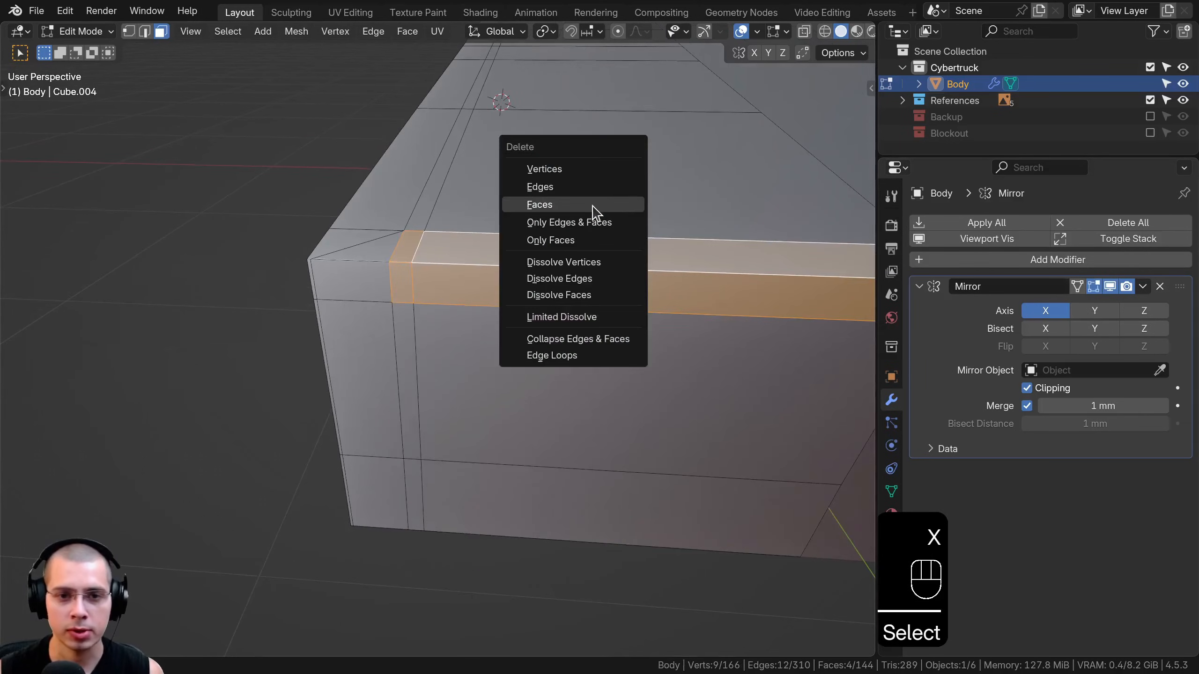
{"action": "left_click", "coordinate": [593, 206]}
- Delete the three faces in the rear panel's middle row, keeping the narrow strip at the corner
{"action": "middle_click_drag", "start_coordinate": [593, 207], "coordinate": [418, 355], "text": "shift"}
{"action": "left_click", "coordinate": [418, 356], "text": "shift"}
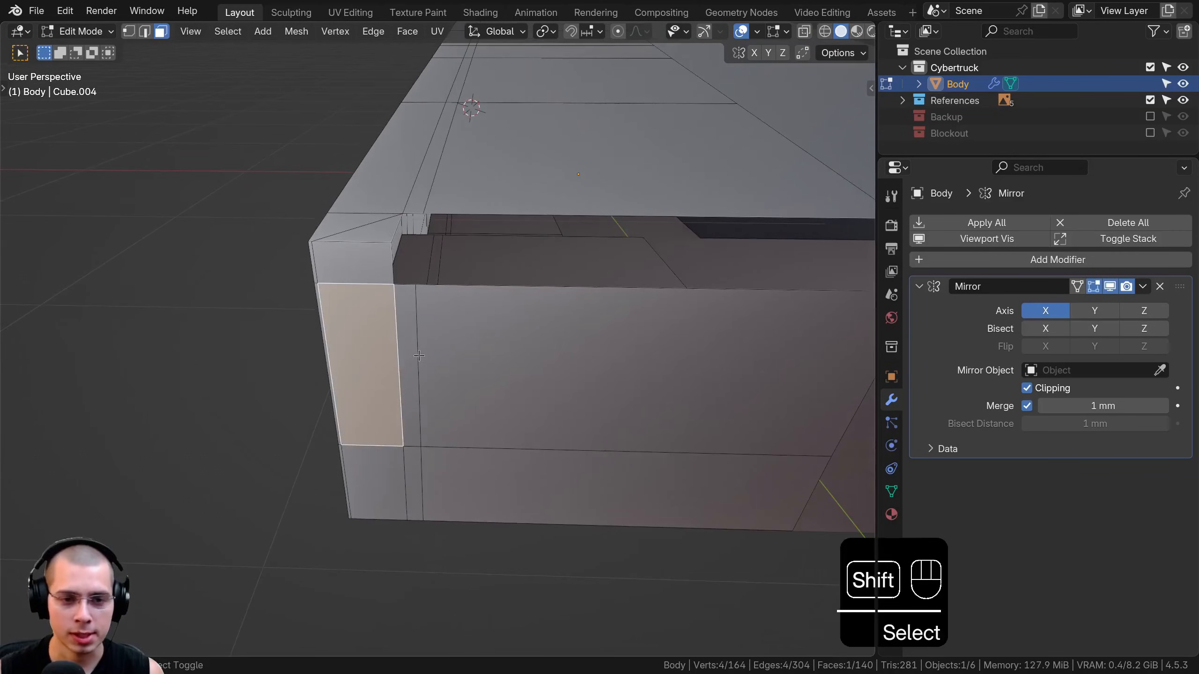
{"action": "left_click", "coordinate": [419, 355], "text": "shift"}
{"action": "left_click", "coordinate": [407, 352], "text": "shift"}
{"action": "key", "text": "x"}
{"action": "left_click", "coordinate": [444, 343]}
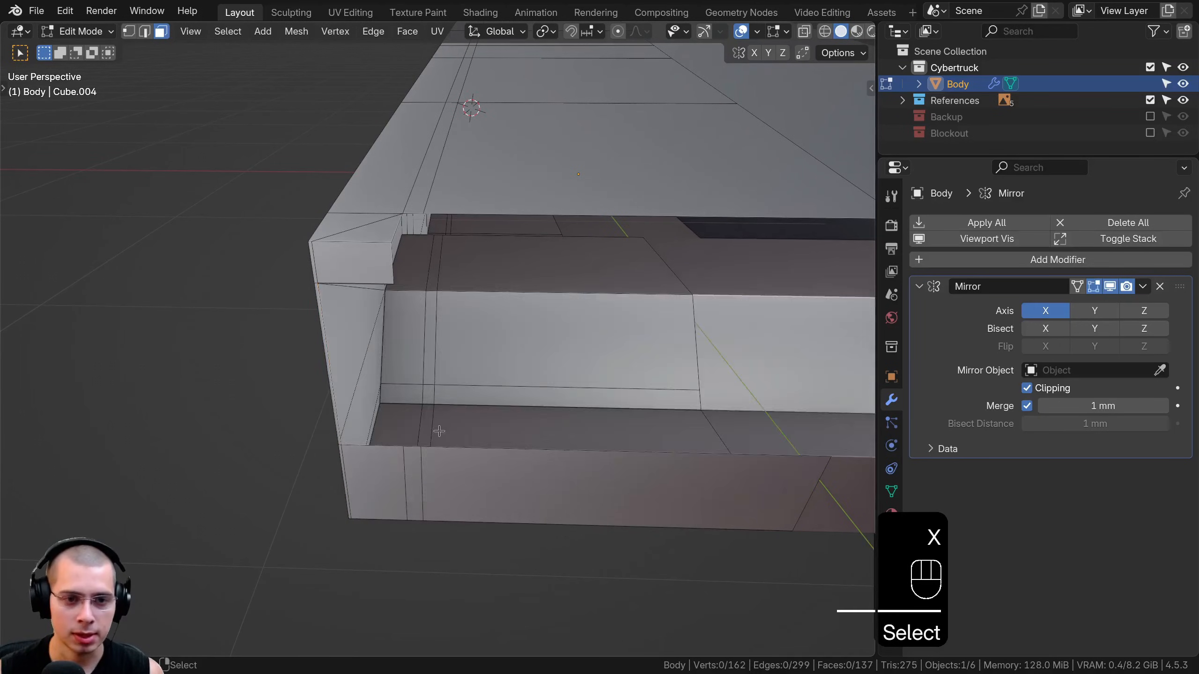
- Delete the three remaining faces in the rear panel's bottom row to open the back of the body
{"action": "middle_click_drag", "start_coordinate": [439, 431], "coordinate": [284, 189], "text": "shift"}
{"action": "left_click", "coordinate": [377, 401], "text": "shift"}
{"action": "left_click", "coordinate": [442, 415], "text": "shift"}
{"action": "key", "text": "x"}
{"action": "left_click", "coordinate": [442, 415]}
- Extrude the short bed cover edge between the two lengthwise seams downward about 74 mm in right view, using wireframe shading for alignment
{"action": "left_click", "coordinate": [128, 32]}
{"action": "key", "text": "a"}
{"action": "middle_click_drag", "start_coordinate": [414, 203], "coordinate": [380, 207], "text": "shift"}
{"action": "left_click", "coordinate": [402, 225]}
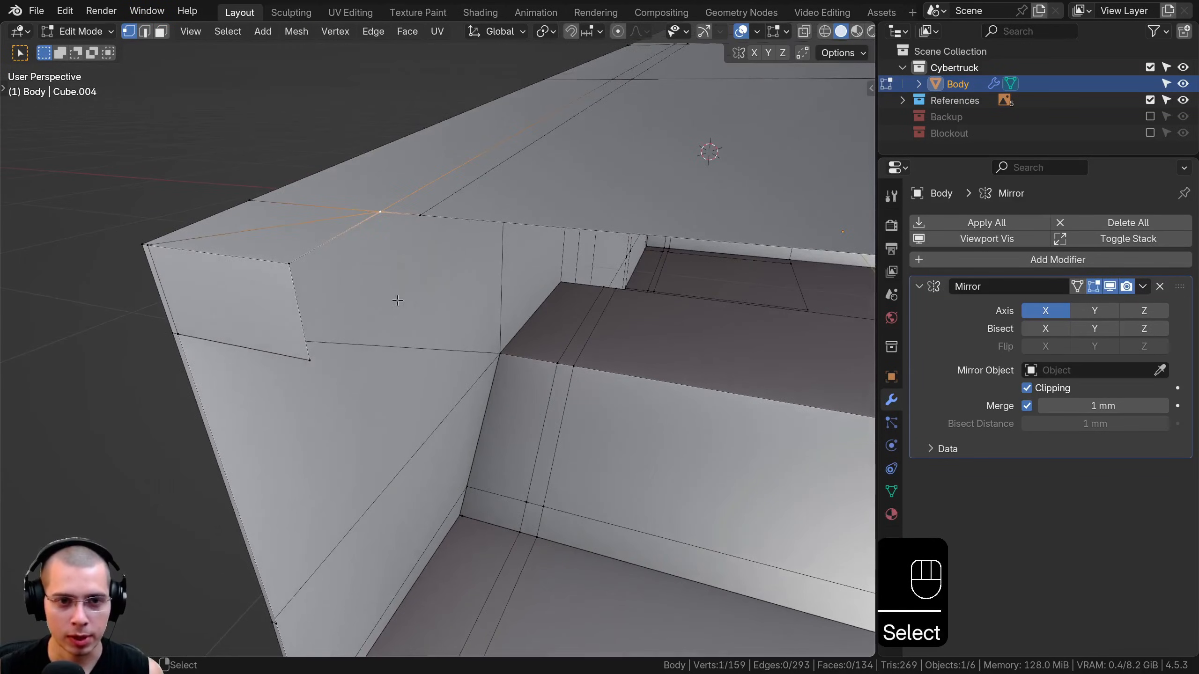
{"action": "left_click", "coordinate": [419, 217], "text": "shift"}
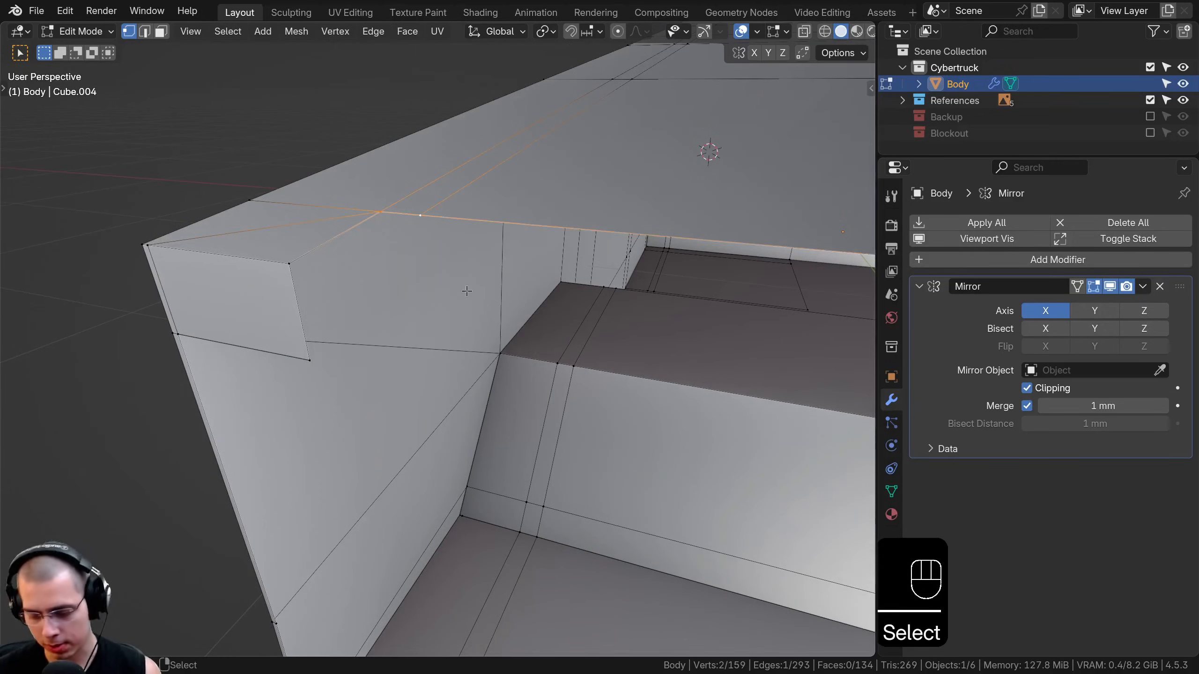
{"action": "key", "text": "KP_3"}
{"action": "key", "text": "z"}
{"action": "left_click", "coordinate": [559, 243]}
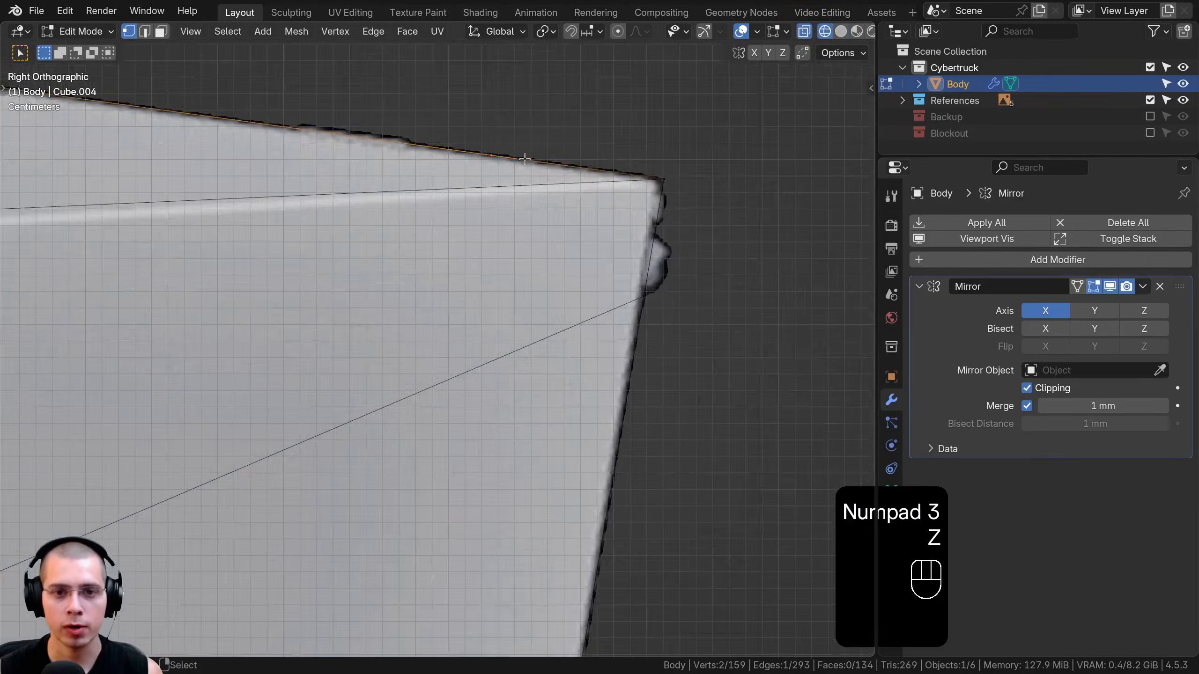
{"action": "key", "text": "e"}
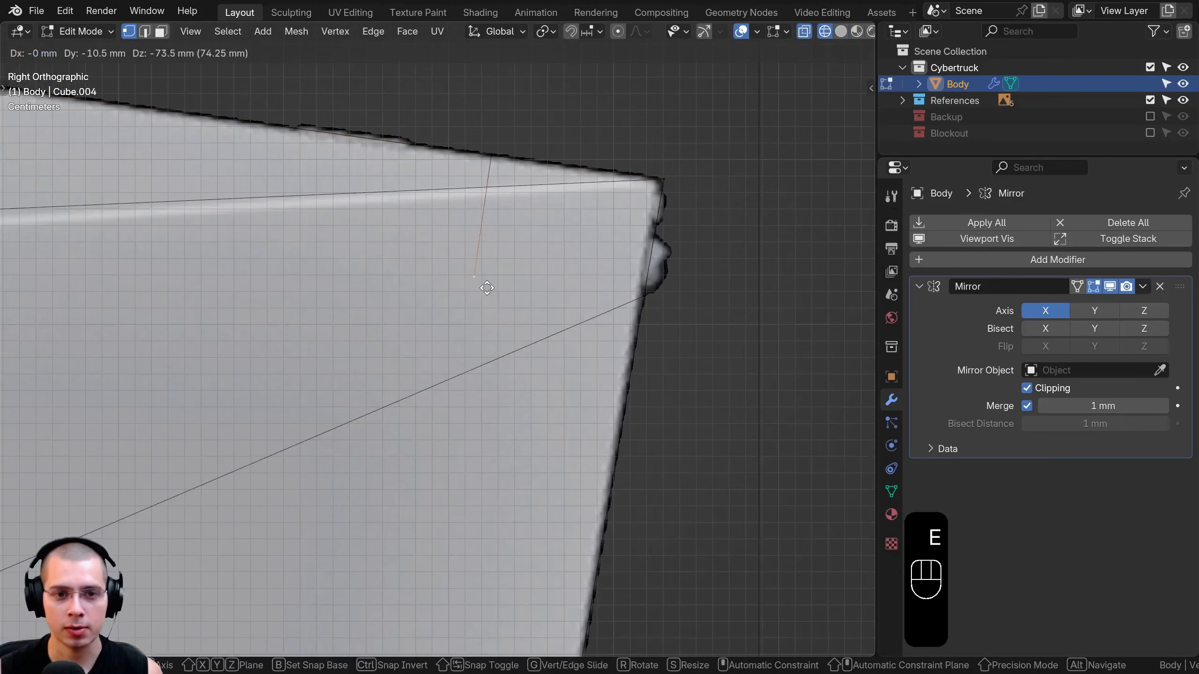
{"action": "left_click", "coordinate": [487, 288]}
{"action": "key", "text": "z"}
{"action": "left_click", "coordinate": [800, 286]}
- Fill the rear corner block's inner side face, joining the block to the outer edge of the extruded strip
{"action": "middle_click_drag", "start_coordinate": [797, 281], "coordinate": [583, 255]}
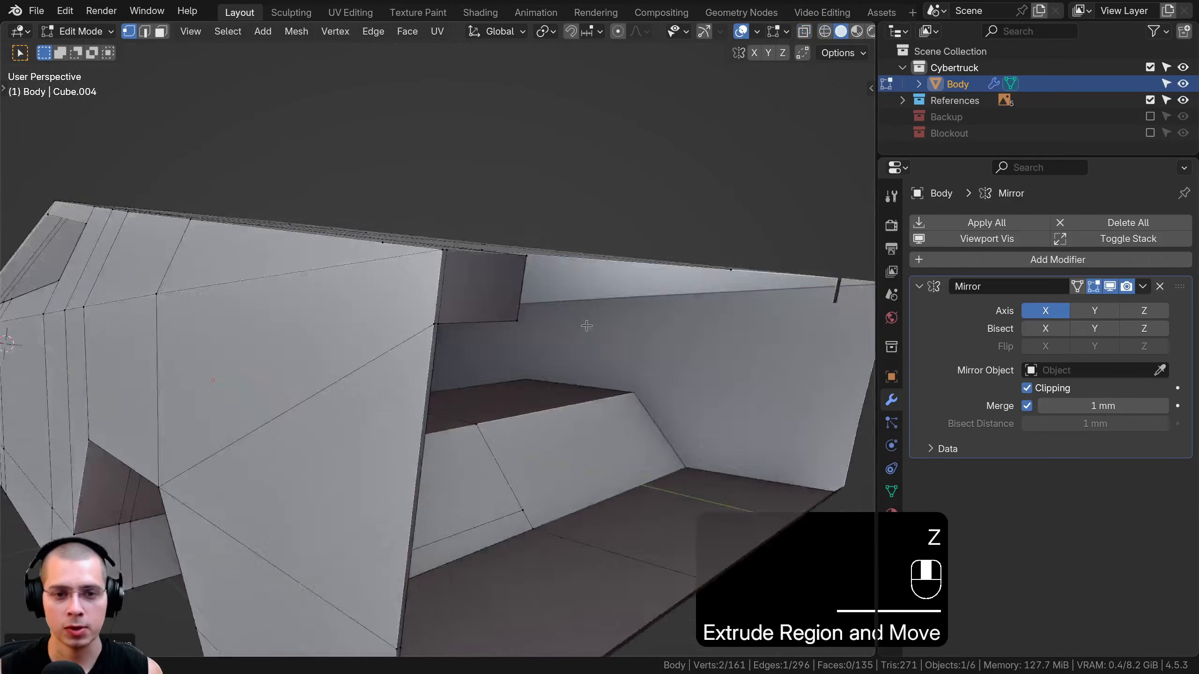
{"action": "scroll", "coordinate": [456, 327], "scroll_direction": "up", "scroll_amount": 3}
{"action": "middle_click_drag", "start_coordinate": [456, 327], "coordinate": [428, 339], "text": "shift"}
{"action": "left_click", "coordinate": [451, 322]}
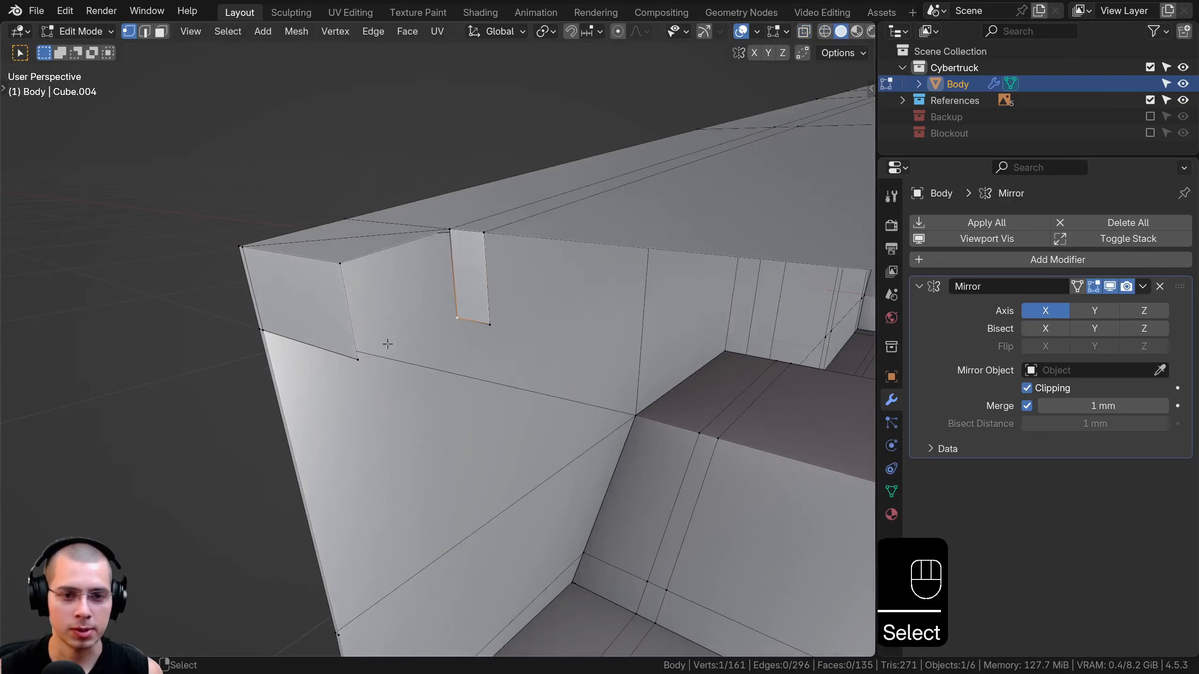
{"action": "left_click", "coordinate": [448, 225], "text": "shift"}
{"action": "middle_click_drag", "start_coordinate": [448, 225], "coordinate": [385, 312]}
{"action": "key", "text": "f"}
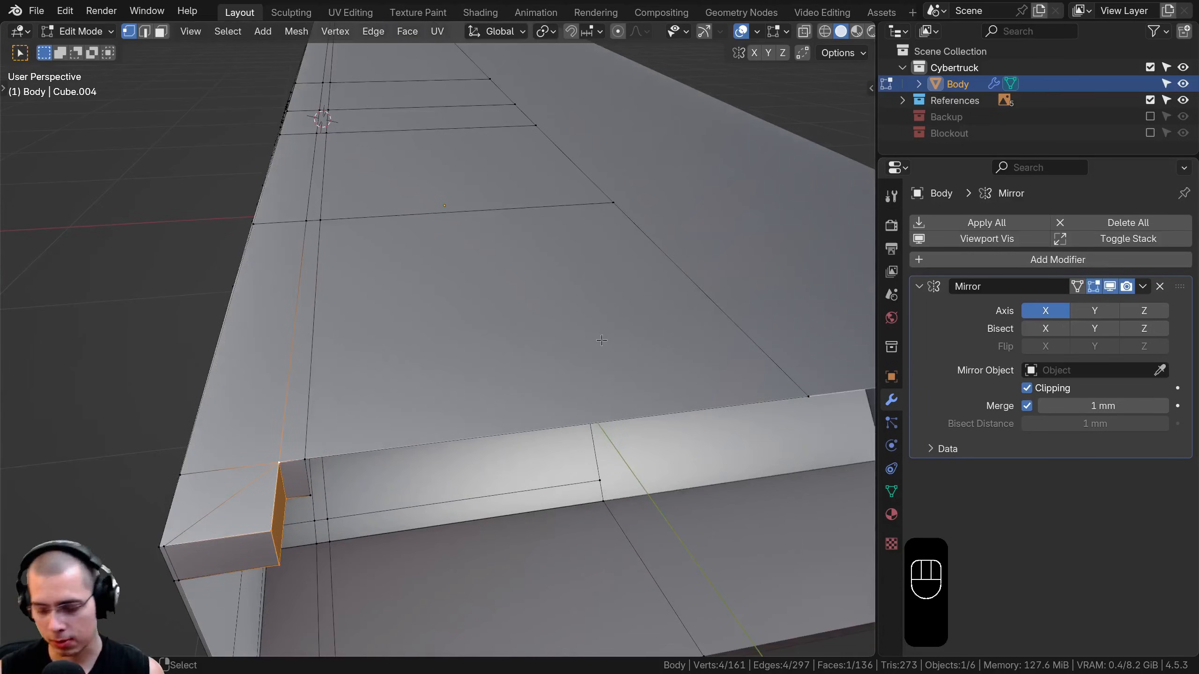
- Compare the bed cover's front cross edge with the panel line in the top-view reference using wireframe shading
{"action": "middle_click_drag", "start_coordinate": [601, 340], "coordinate": [585, 326]}
{"action": "key", "text": "KP_7"}
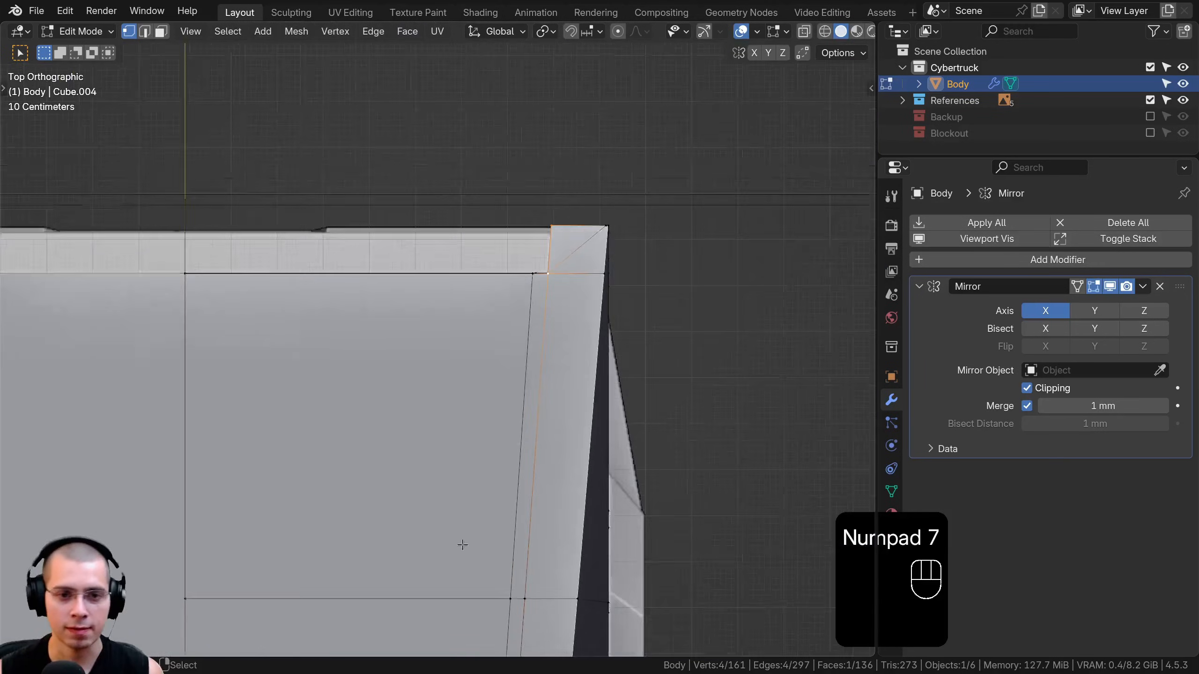
{"action": "middle_click_drag", "start_coordinate": [547, 246], "coordinate": [526, 229], "text": "shift"}
{"action": "key", "text": "z"}
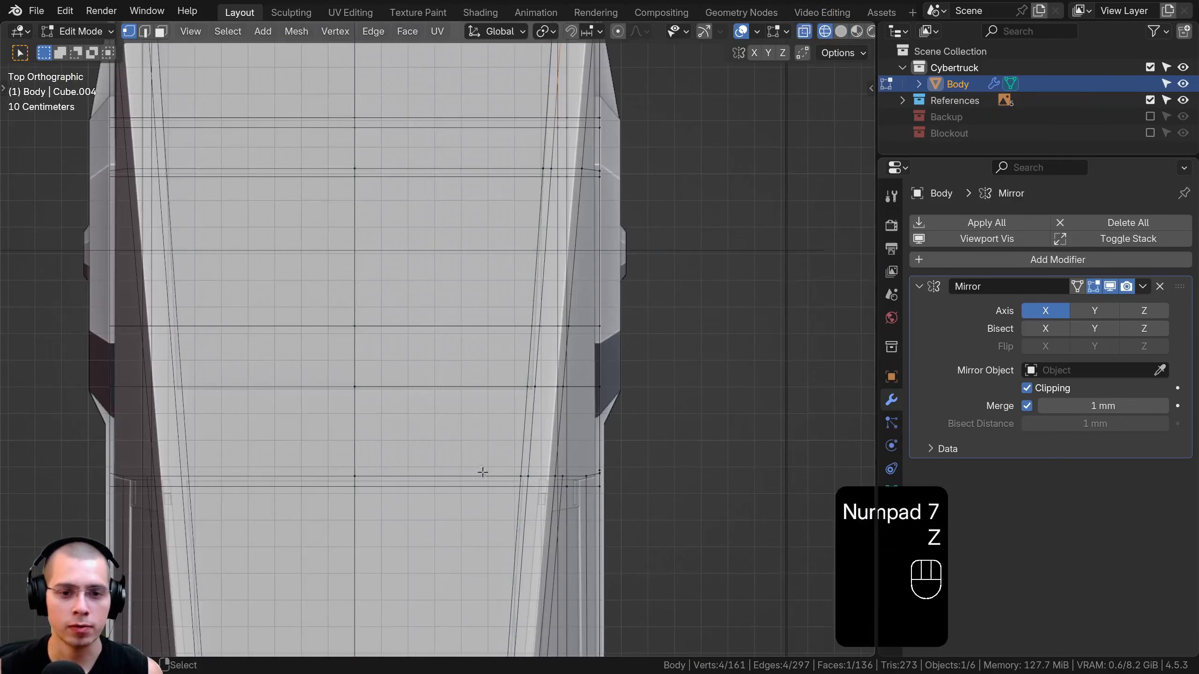
{"action": "middle_click_drag", "start_coordinate": [482, 472], "coordinate": [455, 396], "text": "shift"}
{"action": "scroll", "coordinate": [428, 260], "scroll_direction": "up", "scroll_amount": 3}
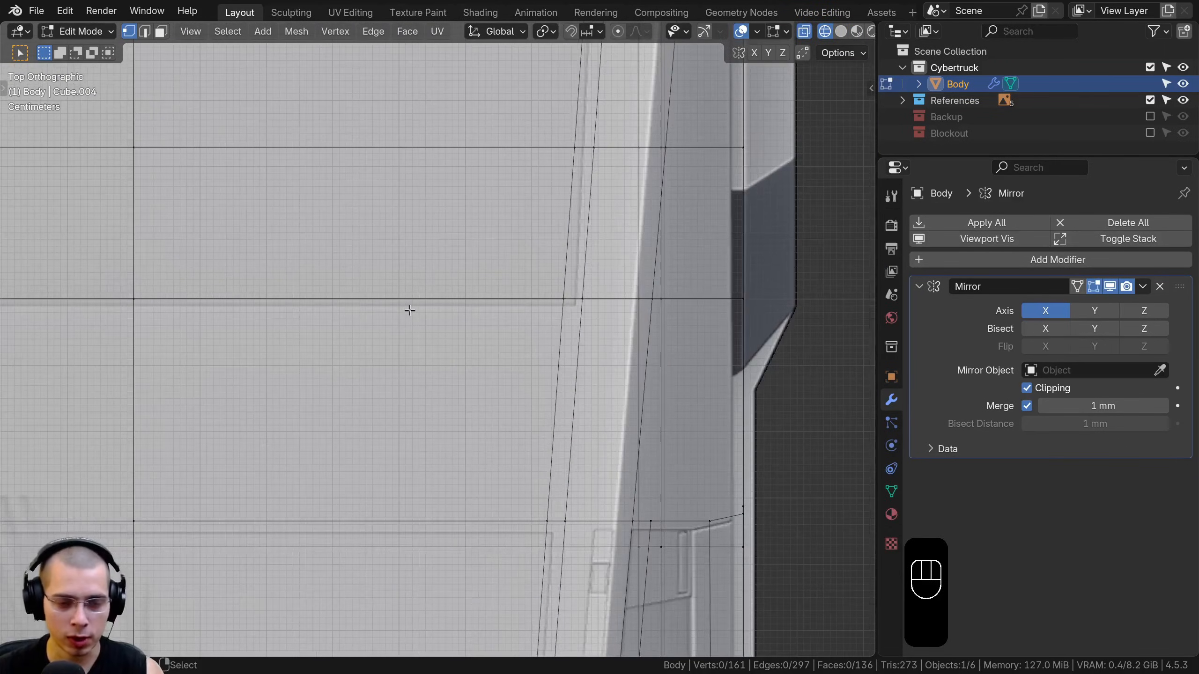
{"action": "left_click", "coordinate": [523, 299], "text": "alt"}
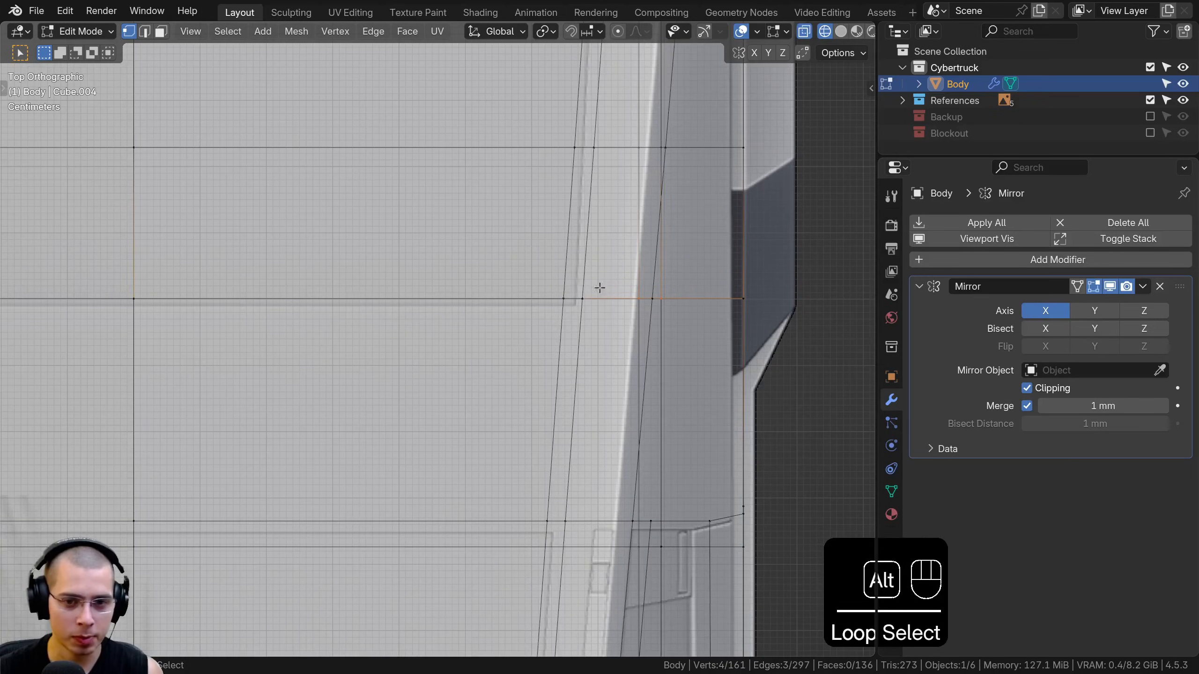
{"action": "scroll", "coordinate": [548, 316], "scroll_direction": "down", "scroll_amount": 4}
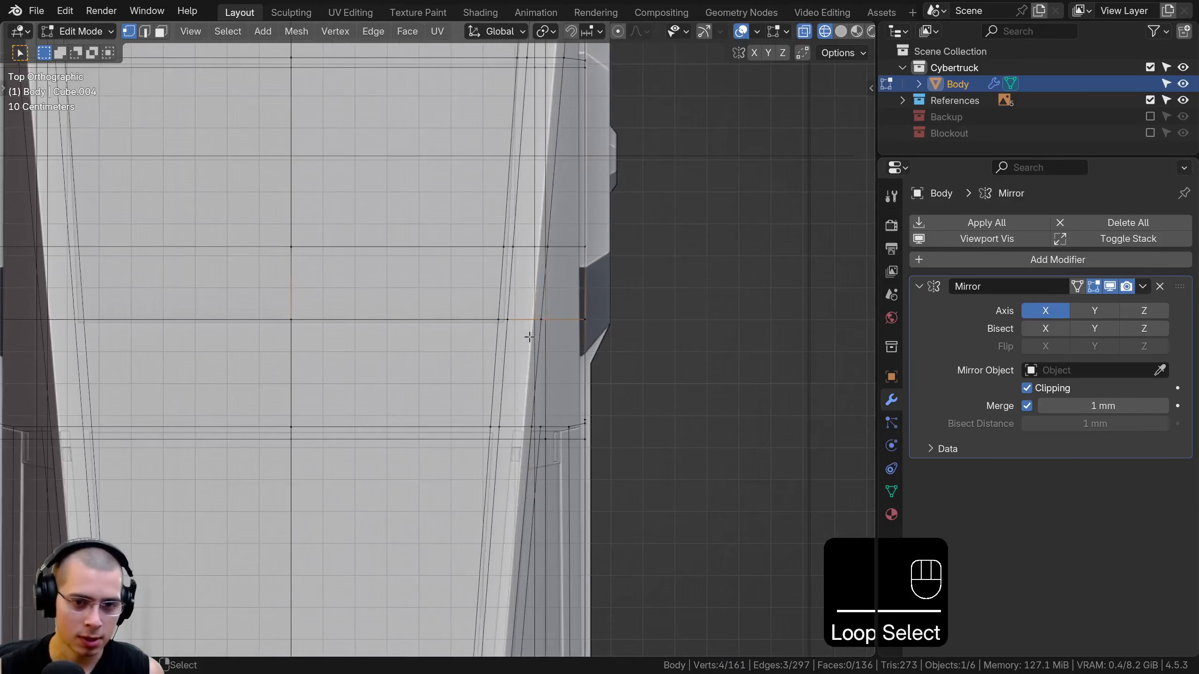
- Slide the bed cover's front cross edge slightly forward onto the reference panel line in top view, and restore solid shading
{"action": "key", "text": "z"}
{"action": "middle_click_drag", "start_coordinate": [763, 341], "coordinate": [472, 382]}
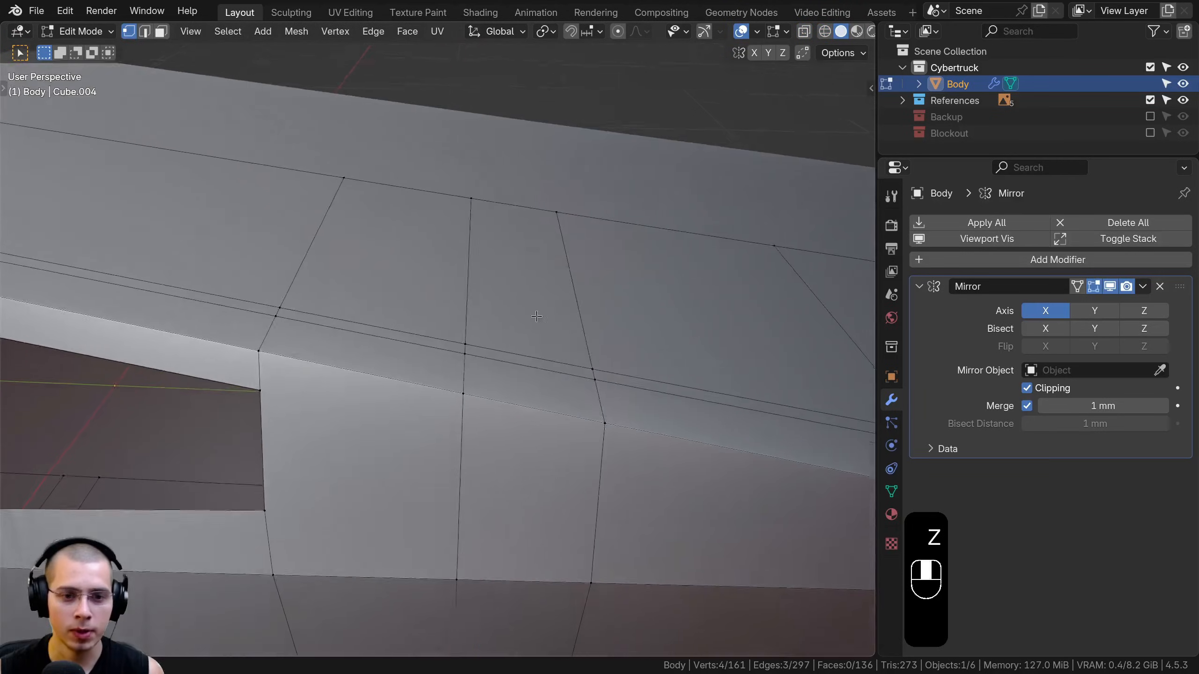
{"action": "left_click", "coordinate": [466, 385]}
{"action": "left_click", "coordinate": [467, 353], "text": "shift"}
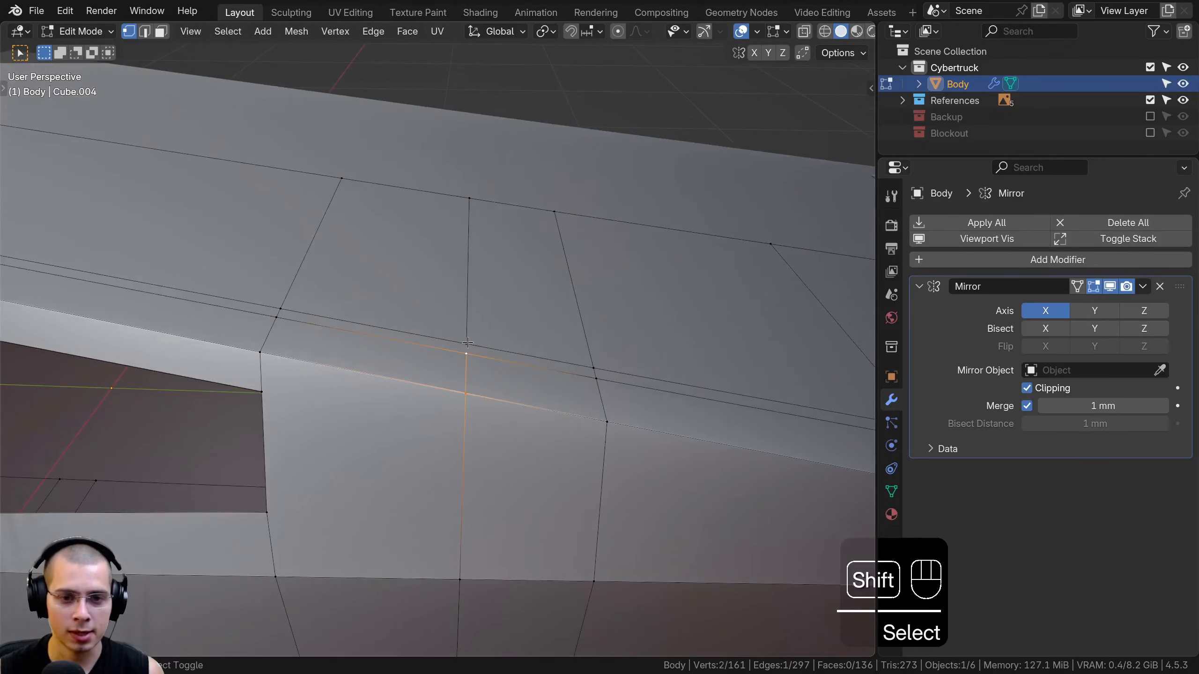
{"action": "left_click", "coordinate": [468, 209], "text": "shift"}
{"action": "key", "text": "KP_3"}
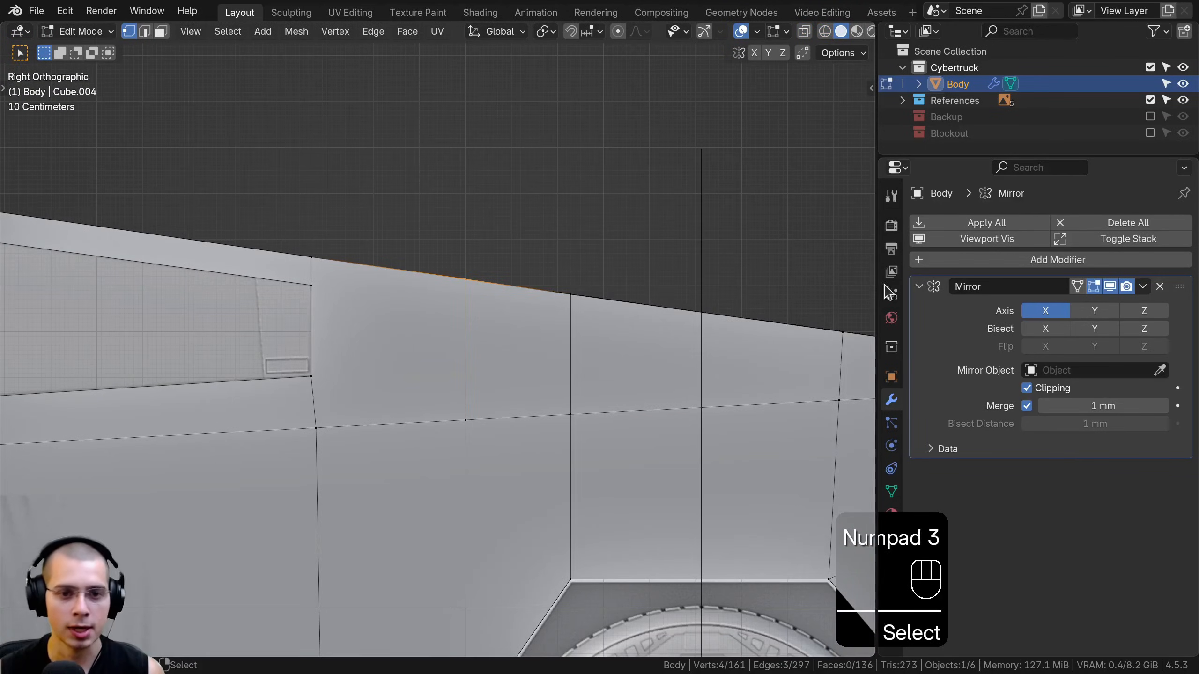
{"action": "key", "text": "z"}
{"action": "left_click", "coordinate": [468, 142]}
{"action": "middle_click_drag", "start_coordinate": [468, 142], "coordinate": [430, 326], "text": "shift"}
{"action": "scroll", "coordinate": [430, 326], "scroll_direction": "up", "scroll_amount": 4}
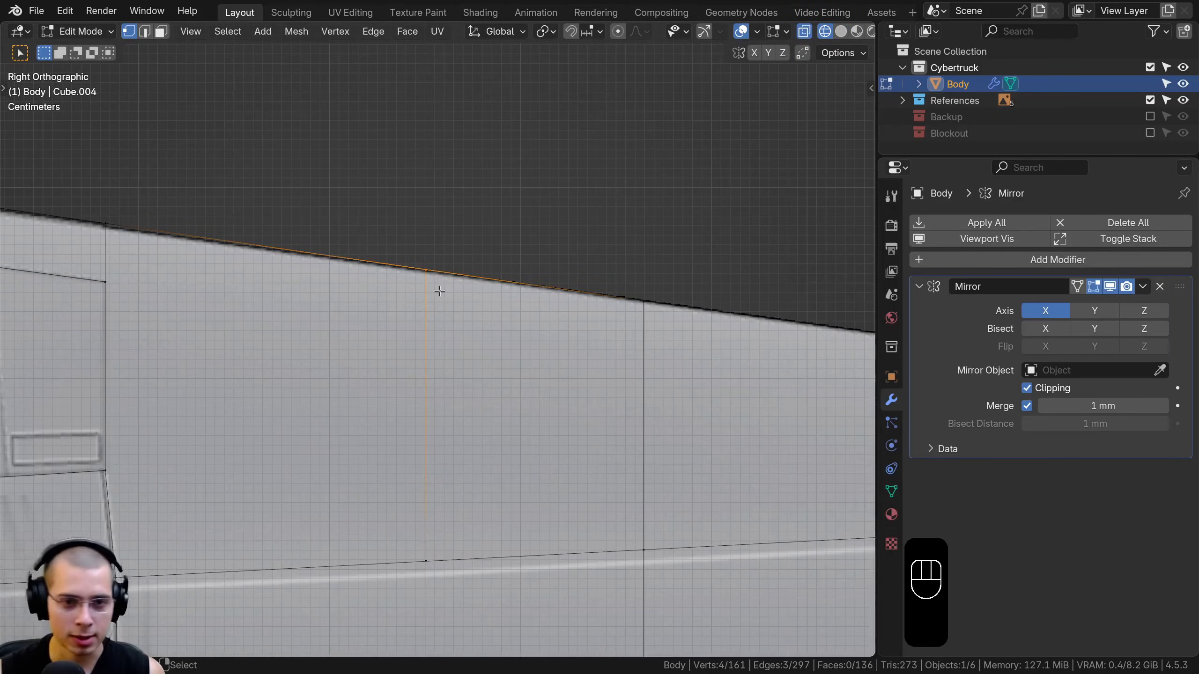
{"action": "key", "text": "KP_7"}
{"action": "middle_click_drag", "start_coordinate": [439, 289], "coordinate": [613, 224], "text": "shift"}
{"action": "key", "text": "g"}
{"action": "key", "text": "g"}
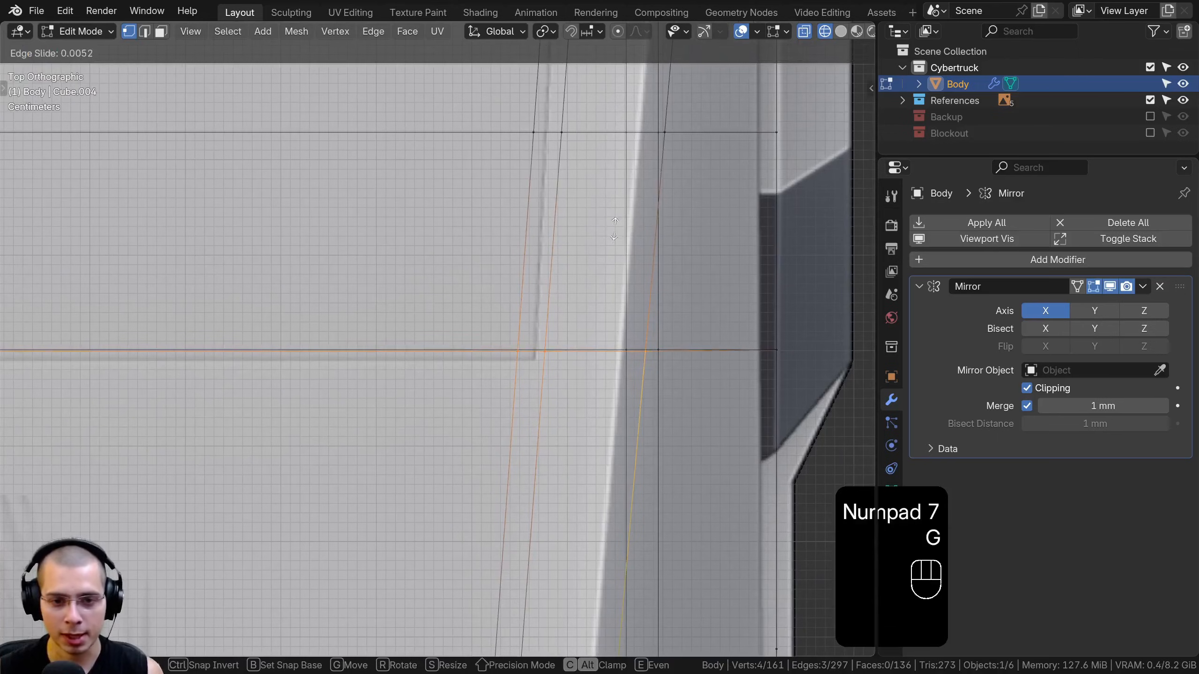
{"action": "left_click", "coordinate": [613, 237]}
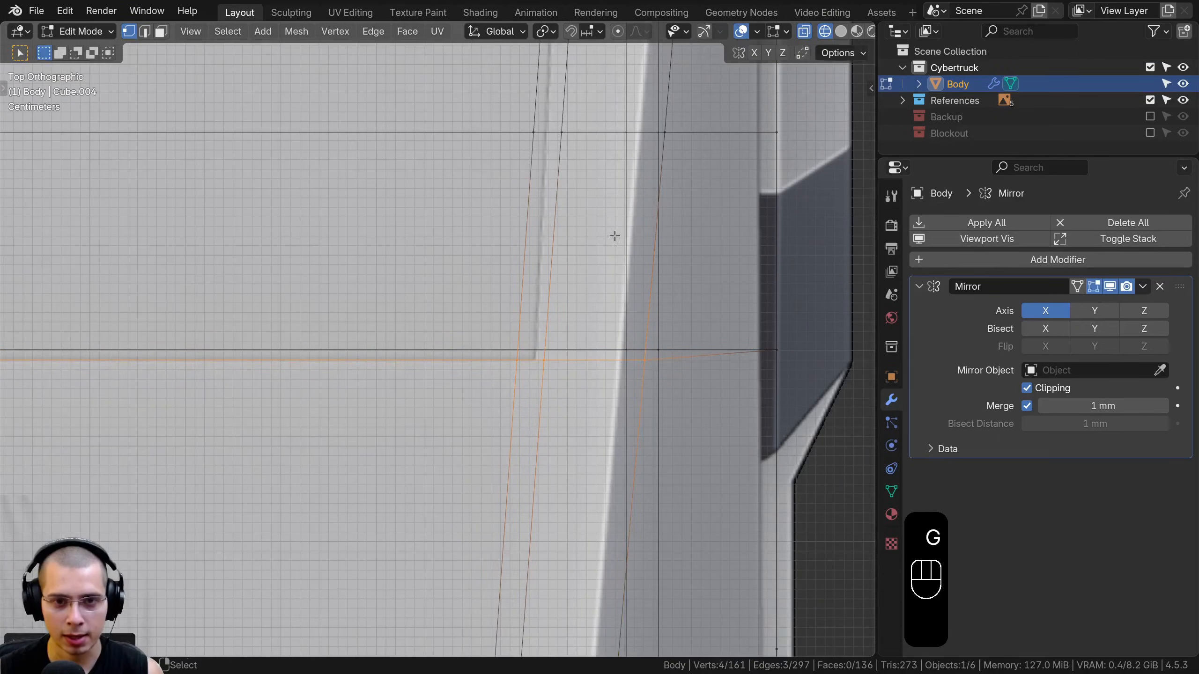
{"action": "scroll", "coordinate": [429, 248], "scroll_direction": "down", "scroll_amount": 3}
{"action": "key", "text": "z"}
{"action": "left_click", "coordinate": [660, 284]}
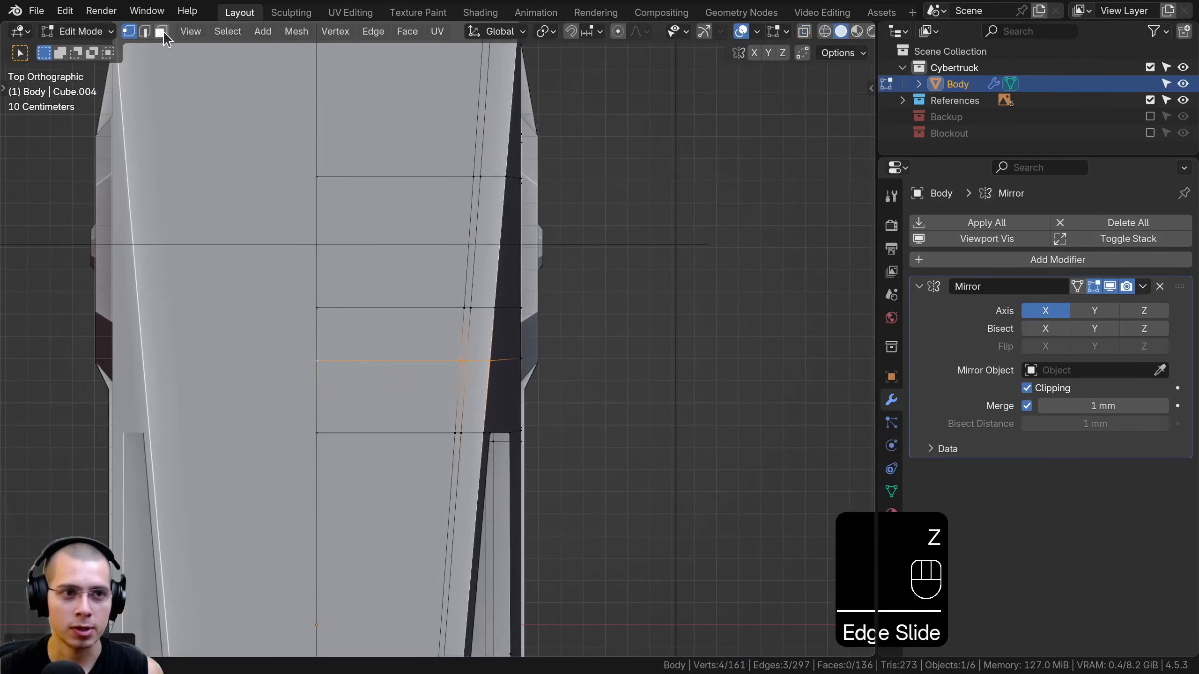
- Extrude the three bed cover faces between the centerline and inner seam, from the cross edge to the rear, about 71 mm inward
{"action": "left_click", "coordinate": [161, 31]}
{"action": "middle_click_drag", "start_coordinate": [359, 264], "coordinate": [420, 302]}
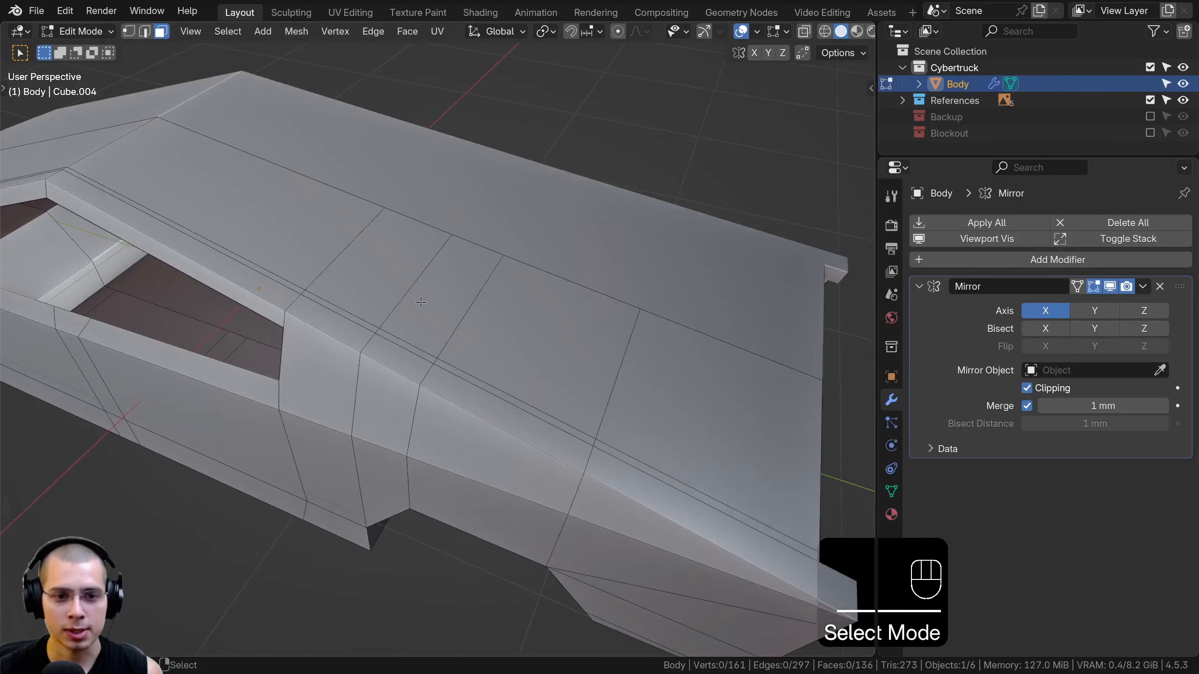
{"action": "key", "text": "KP_7"}
{"action": "key", "text": "z"}
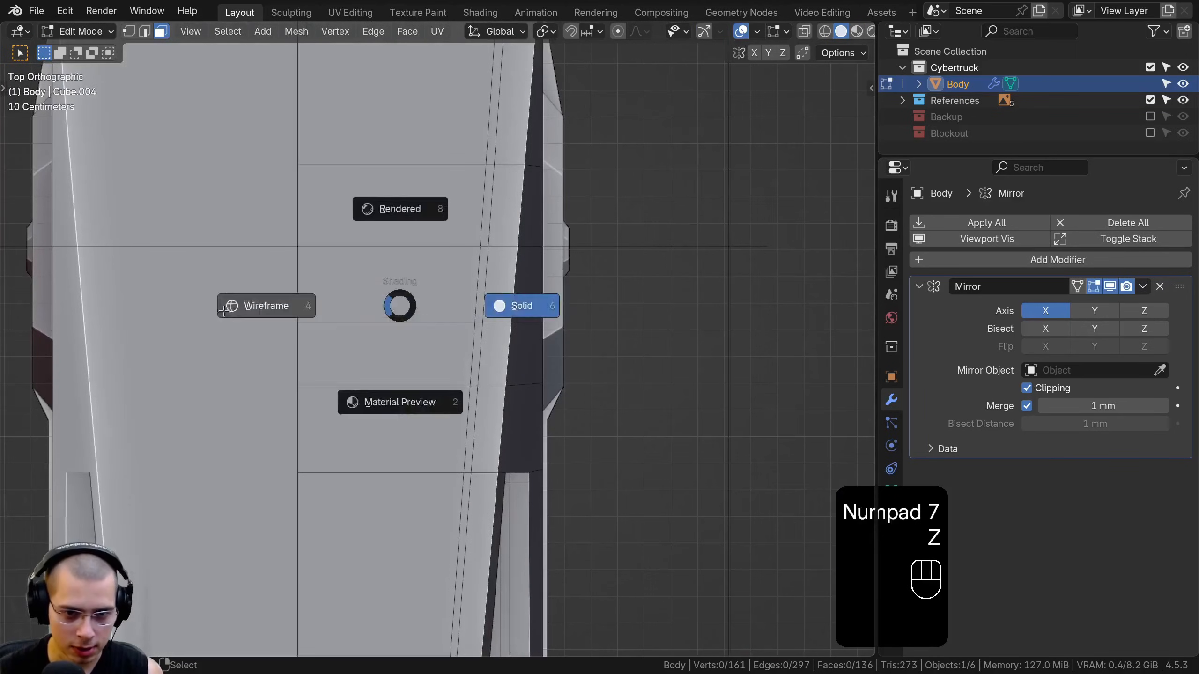
{"action": "left_click", "coordinate": [382, 347]}
{"action": "key", "text": "z"}
{"action": "left_click", "coordinate": [581, 348]}
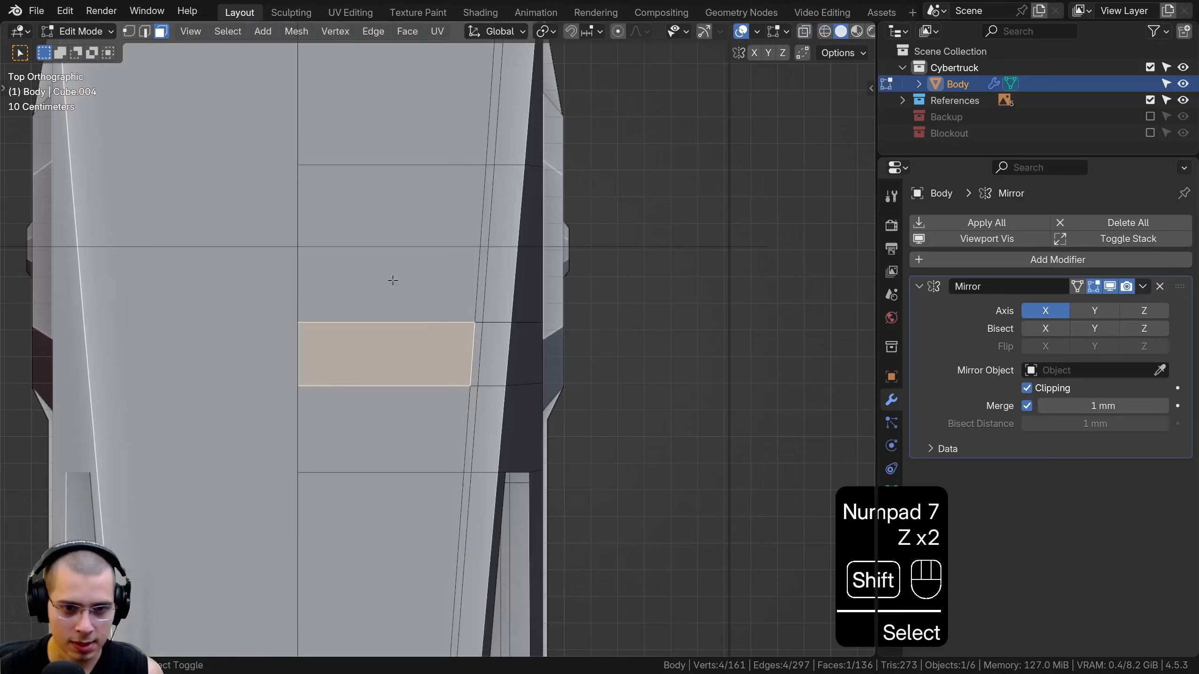
{"action": "left_click", "coordinate": [414, 191], "text": "shift"}
{"action": "left_click", "coordinate": [444, 99], "text": "shift"}
{"action": "middle_click_drag", "start_coordinate": [445, 99], "coordinate": [405, 360]}
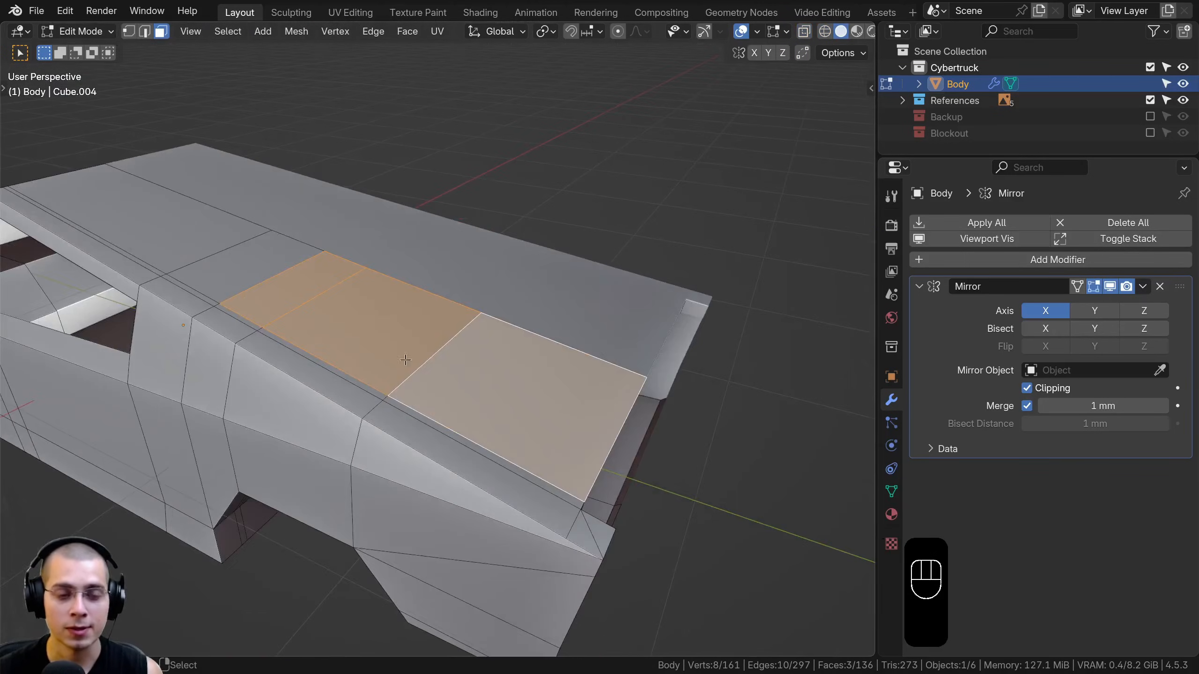
{"action": "middle_click_drag", "start_coordinate": [388, 316], "coordinate": [543, 250]}
{"action": "middle_click_drag", "start_coordinate": [566, 344], "coordinate": [521, 260]}
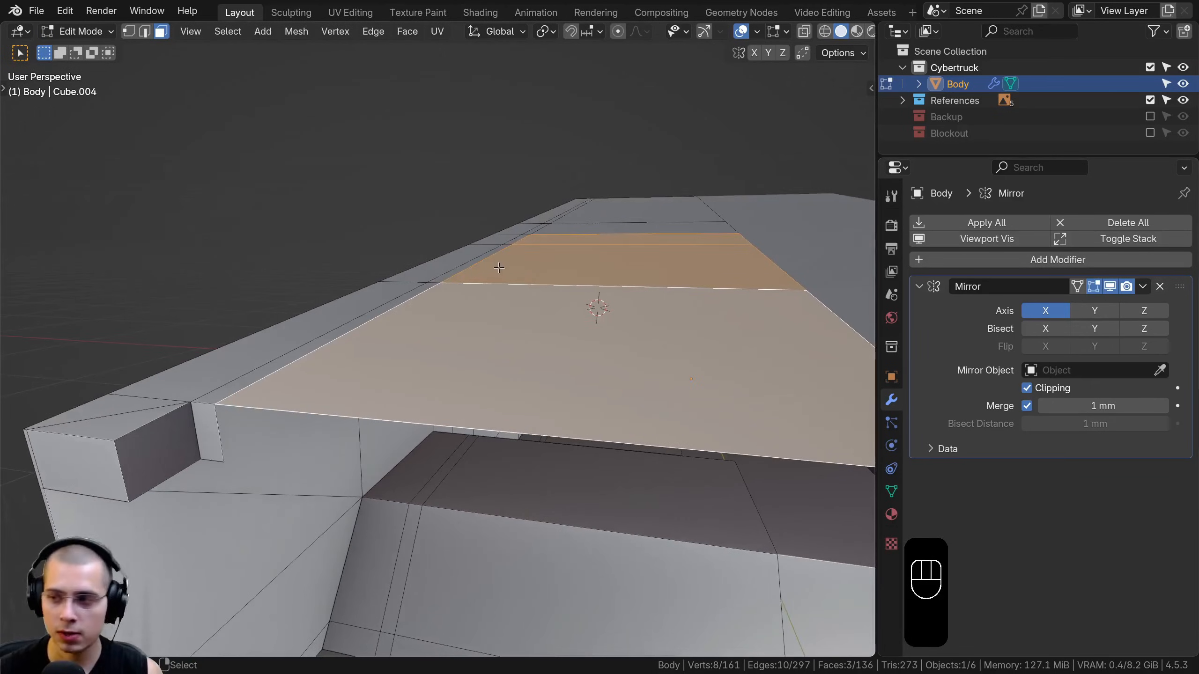
{"action": "key", "text": "e"}
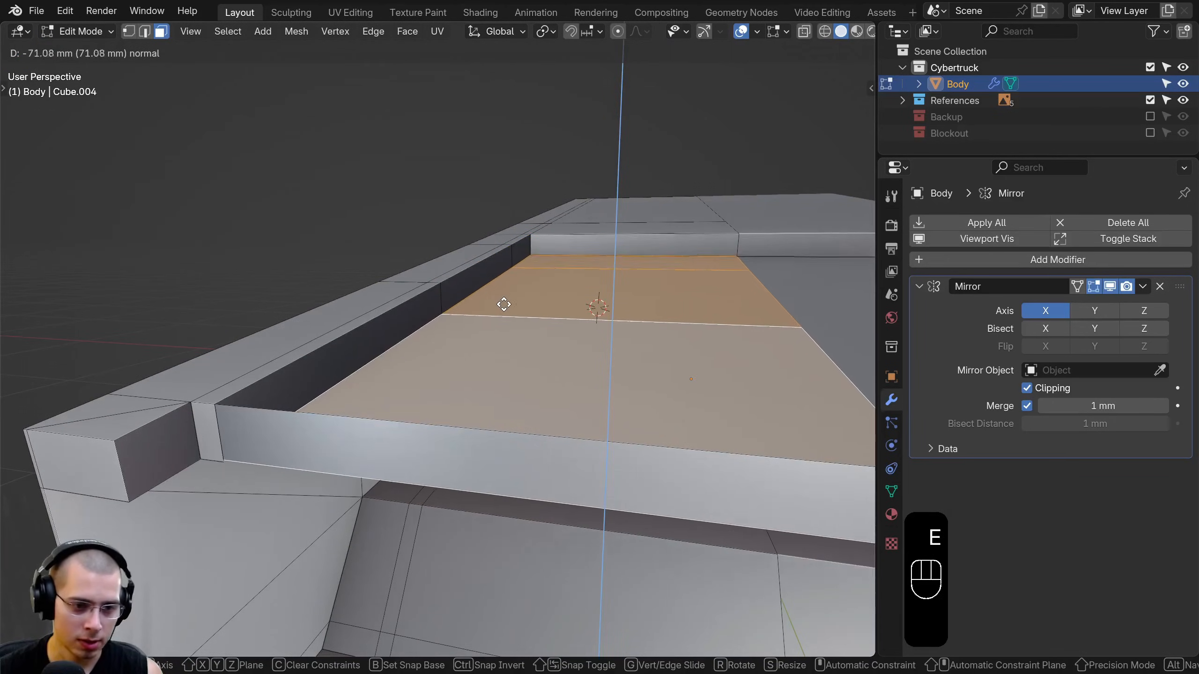
{"action": "left_click", "coordinate": [508, 314]}
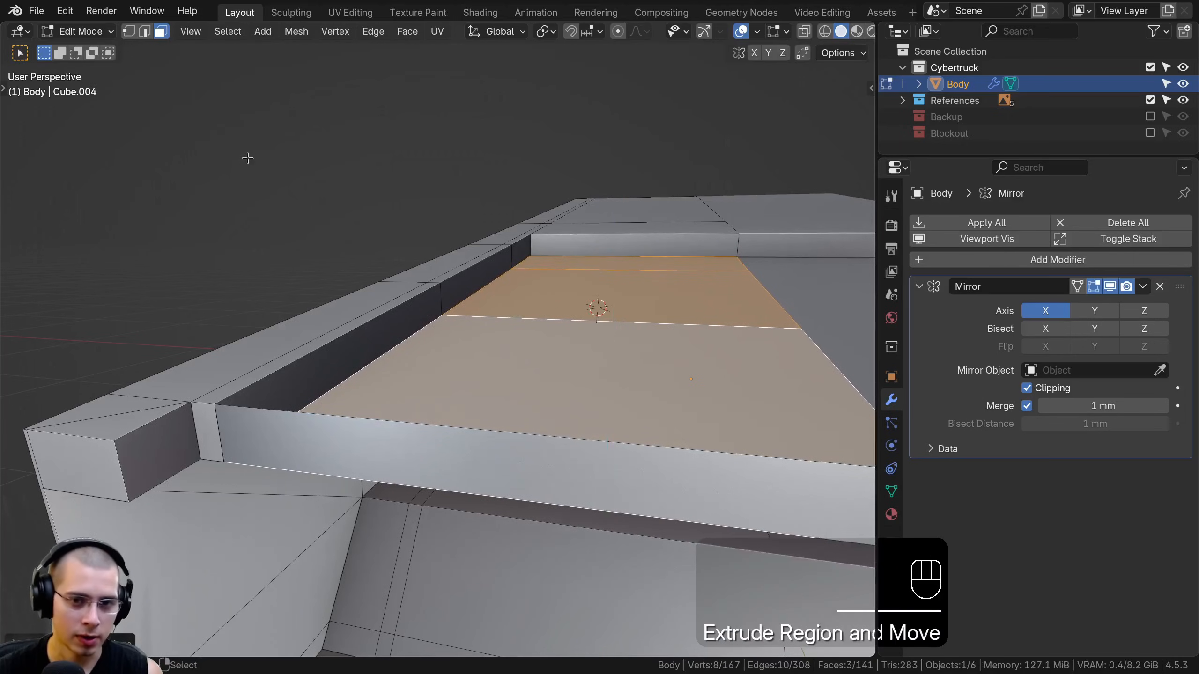
- Delete the vertical rear end face created under the recessed bed cover
{"action": "middle_click_drag", "start_coordinate": [559, 468], "coordinate": [310, 236]}
{"action": "left_click", "coordinate": [531, 326]}
{"action": "key", "text": "x"}
{"action": "left_click", "coordinate": [530, 326]}
- Merge the two nearly coincident vertices at center where the rear strip's lower inner corner meets the recessed bed cover
{"action": "scroll", "coordinate": [330, 222], "scroll_direction": "up", "scroll_amount": 3}
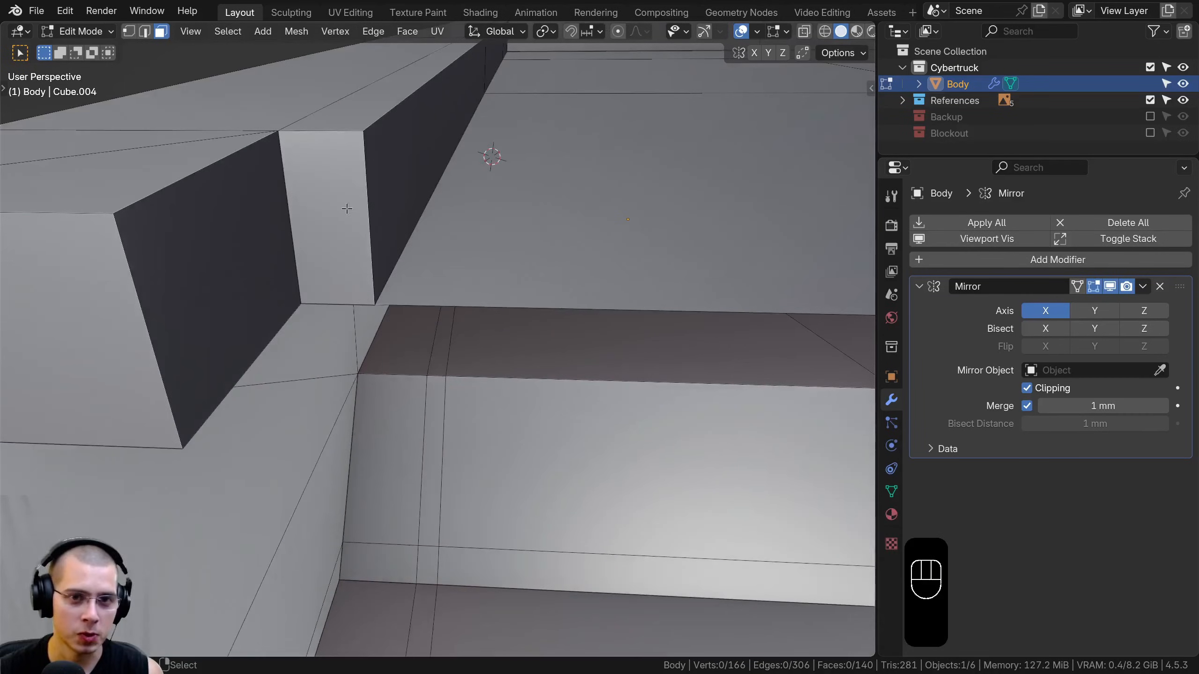
{"action": "key", "text": "1"}
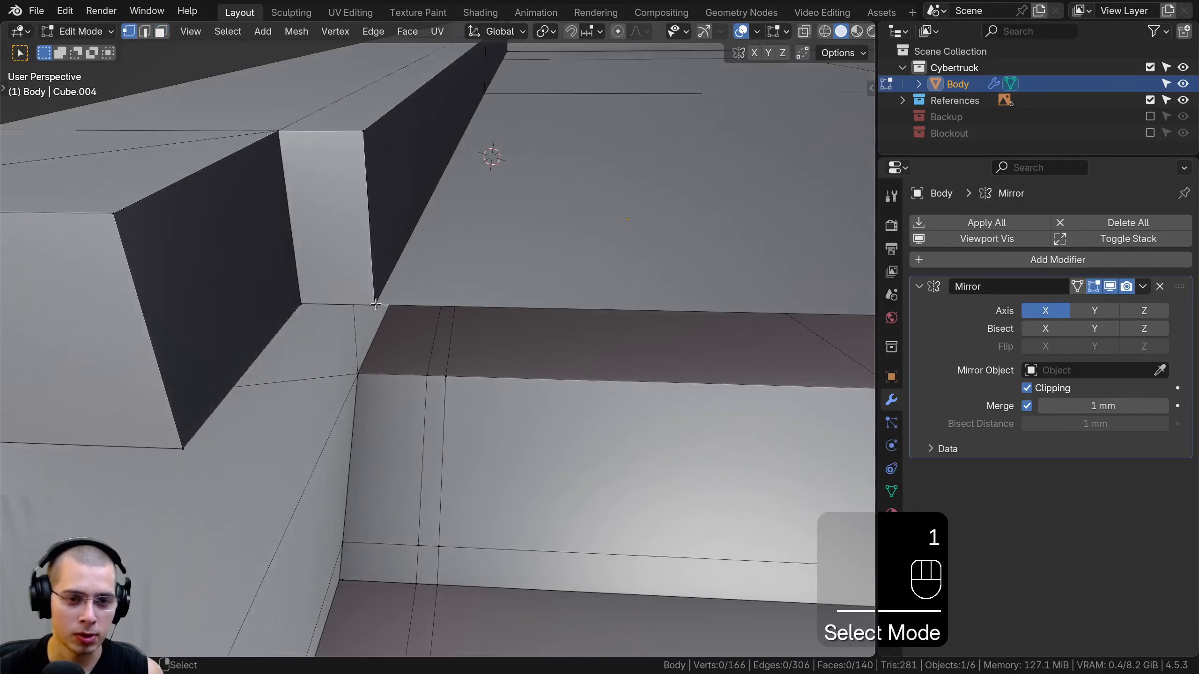
{"action": "left_click", "coordinate": [374, 304]}
{"action": "key", "text": "KP_5"}
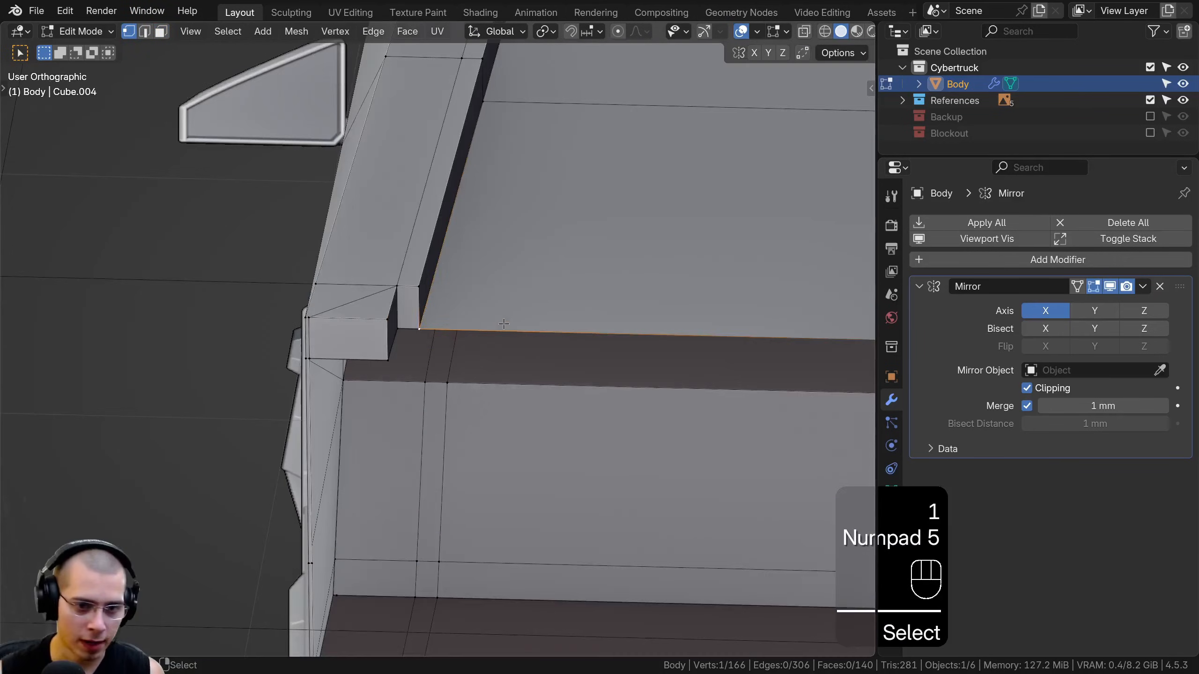
{"action": "scroll", "coordinate": [452, 353], "scroll_direction": "up", "scroll_amount": 4}
{"action": "key", "text": "m"}
{"action": "left_click", "coordinate": [445, 408]}
{"action": "key", "text": "ctrl+z"}
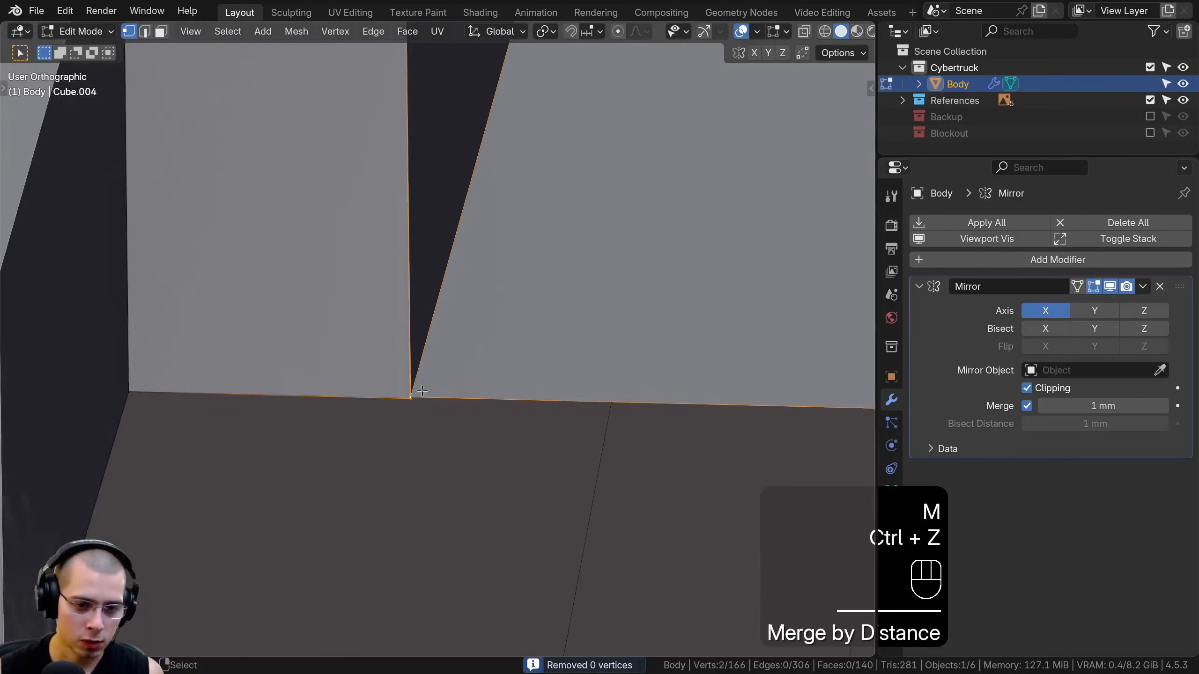
{"action": "key", "text": "a"}
{"action": "middle_click_drag", "start_coordinate": [445, 407], "coordinate": [467, 291], "text": "shift"}
{"action": "scroll", "coordinate": [495, 295], "scroll_direction": "up", "scroll_amount": 2}
{"action": "key", "text": "m"}
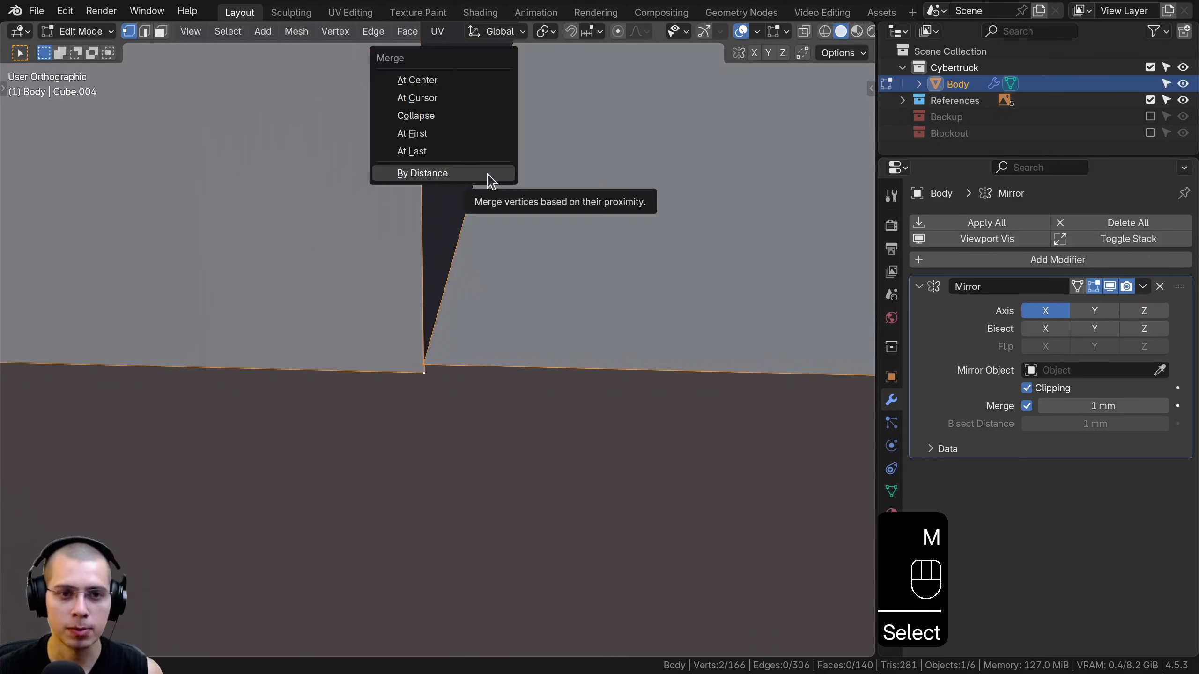
{"action": "left_click", "coordinate": [460, 80]}
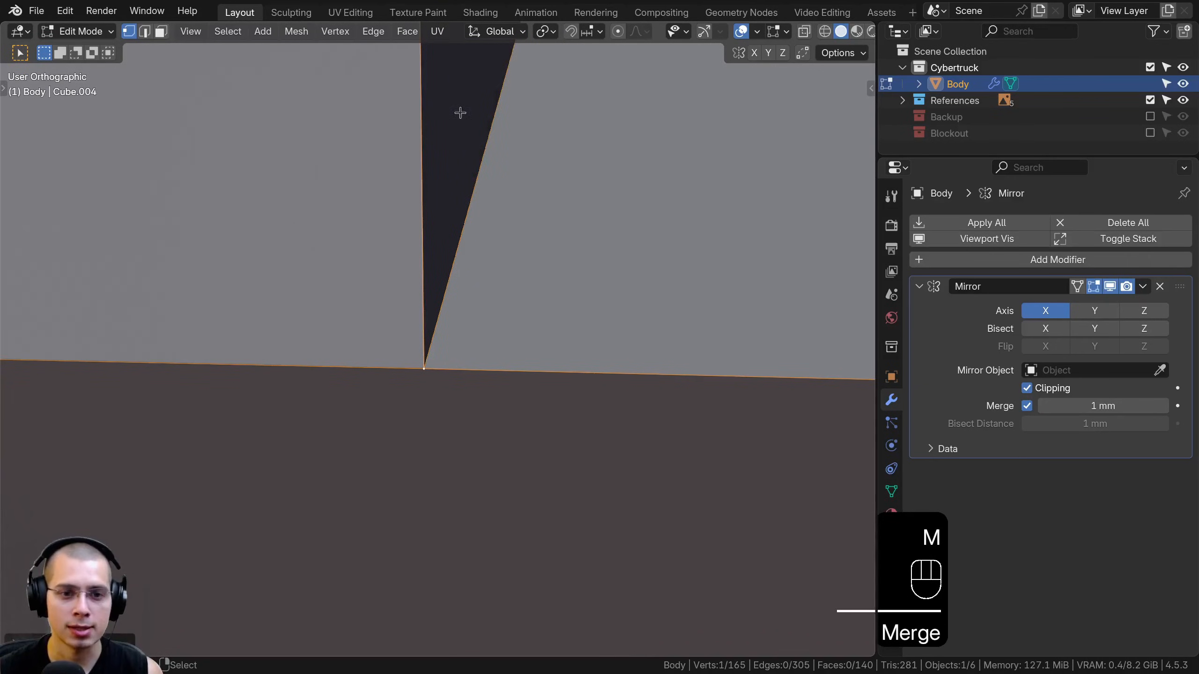
- Duplicate the rear corner block's inner side face and offset the copy about 101 mm along X toward the centerline
{"action": "scroll", "coordinate": [503, 272], "scroll_direction": "down", "scroll_amount": 4}
{"action": "middle_click_drag", "start_coordinate": [503, 271], "coordinate": [160, 126]}
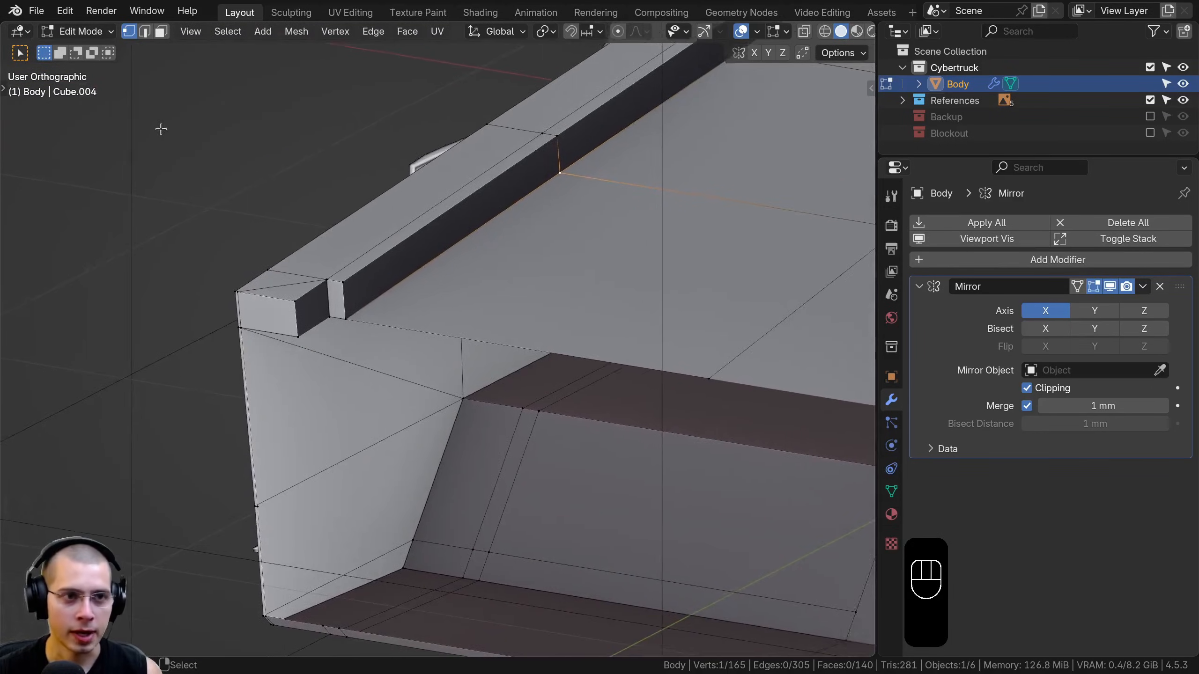
{"action": "left_click", "coordinate": [162, 31]}
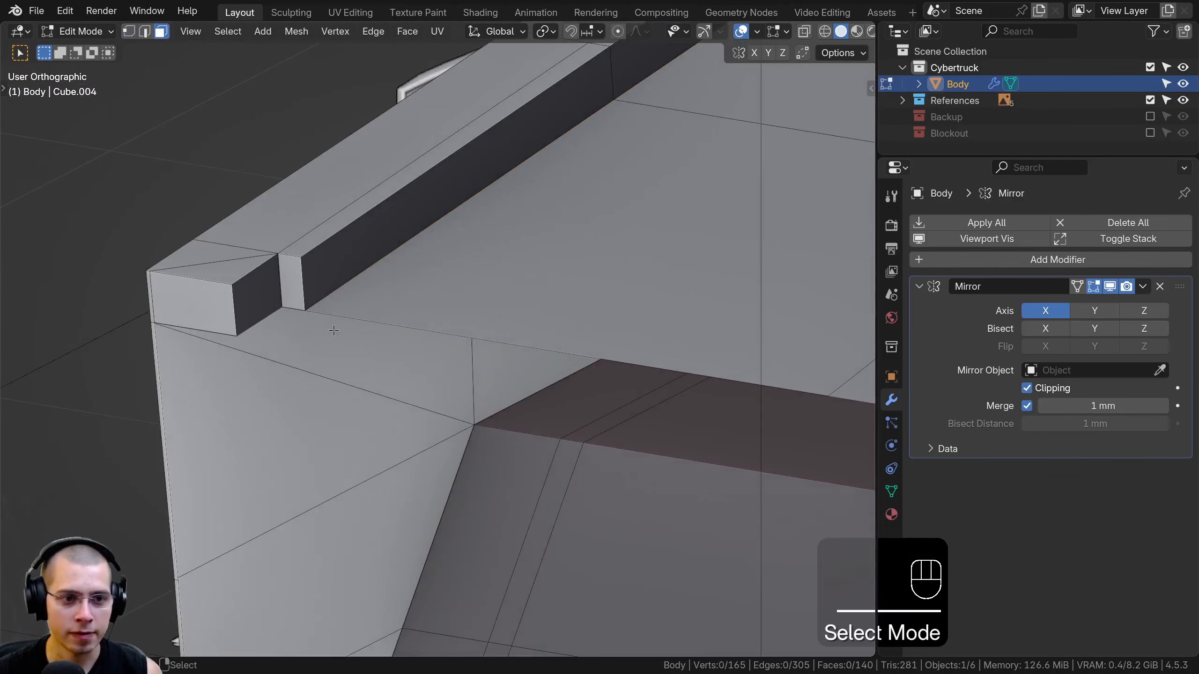
{"action": "left_click", "coordinate": [277, 287]}
{"action": "middle_click_drag", "start_coordinate": [277, 287], "coordinate": [436, 286]}
{"action": "key", "text": "shift+d"}
{"action": "key", "text": "x"}
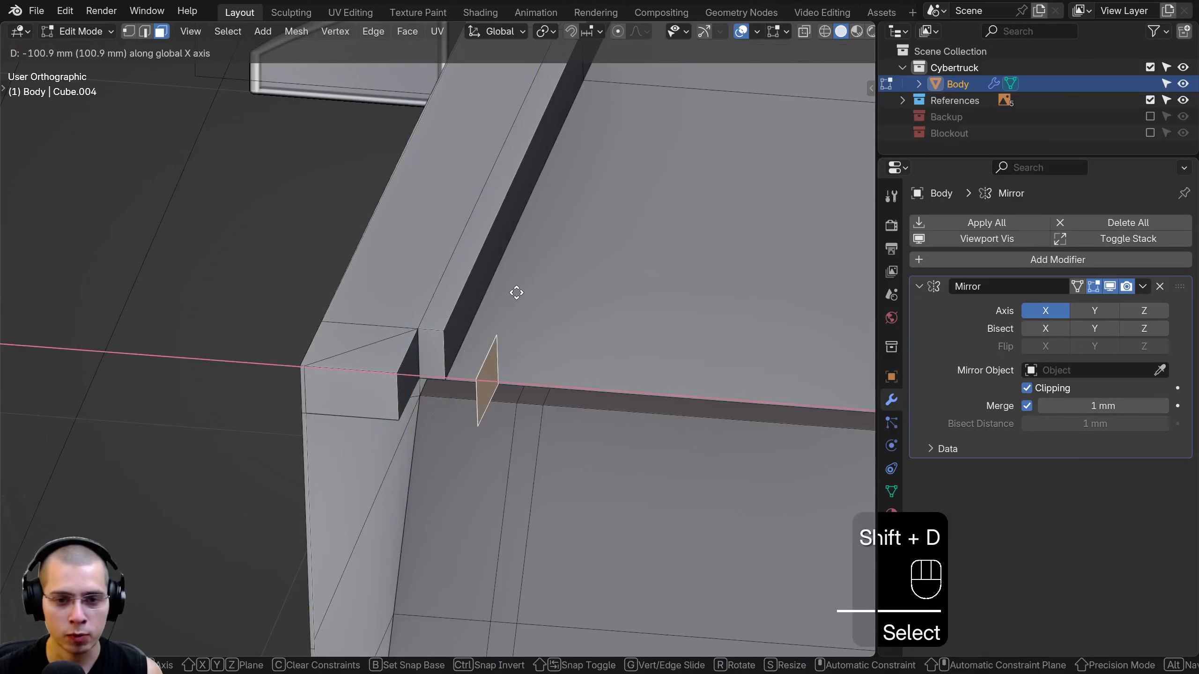
{"action": "left_click", "coordinate": [517, 293]}
- Separate the duplicated face into its own object and select that object in Object Mode
{"action": "middle_click_drag", "start_coordinate": [517, 293], "coordinate": [433, 255], "text": "shift"}
{"action": "key", "text": "p"}
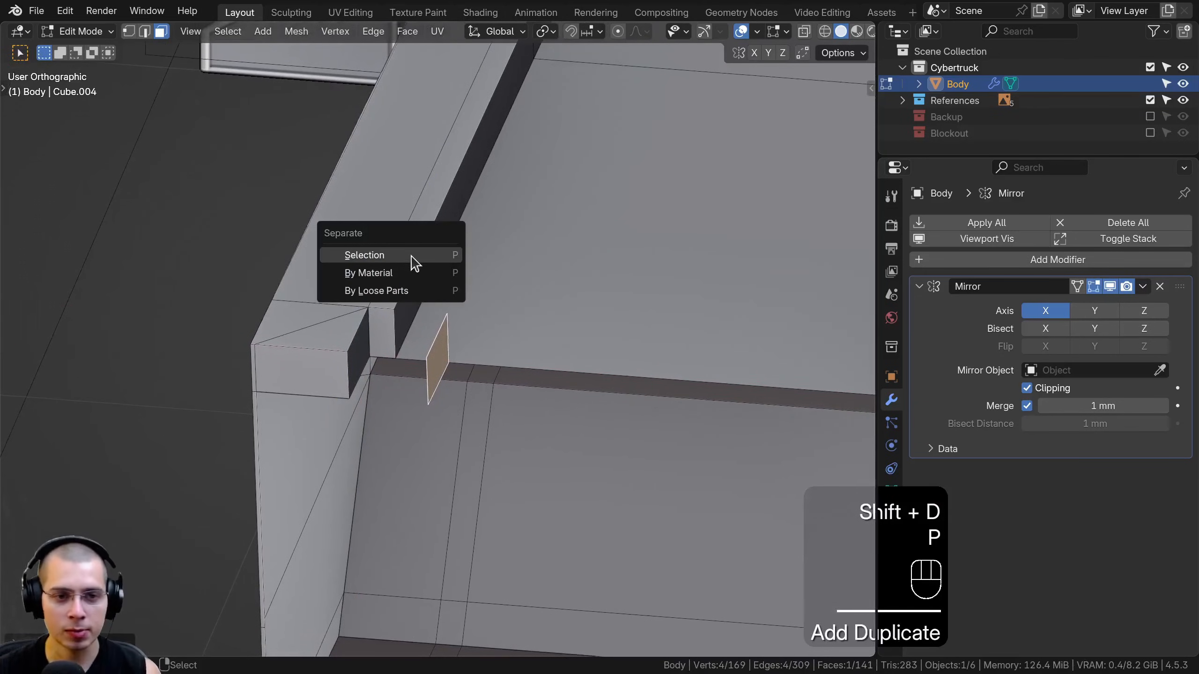
{"action": "left_click", "coordinate": [364, 255]}
{"action": "key", "text": "Tab"}
{"action": "left_click", "coordinate": [437, 352]}
{"action": "key", "text": "g"}
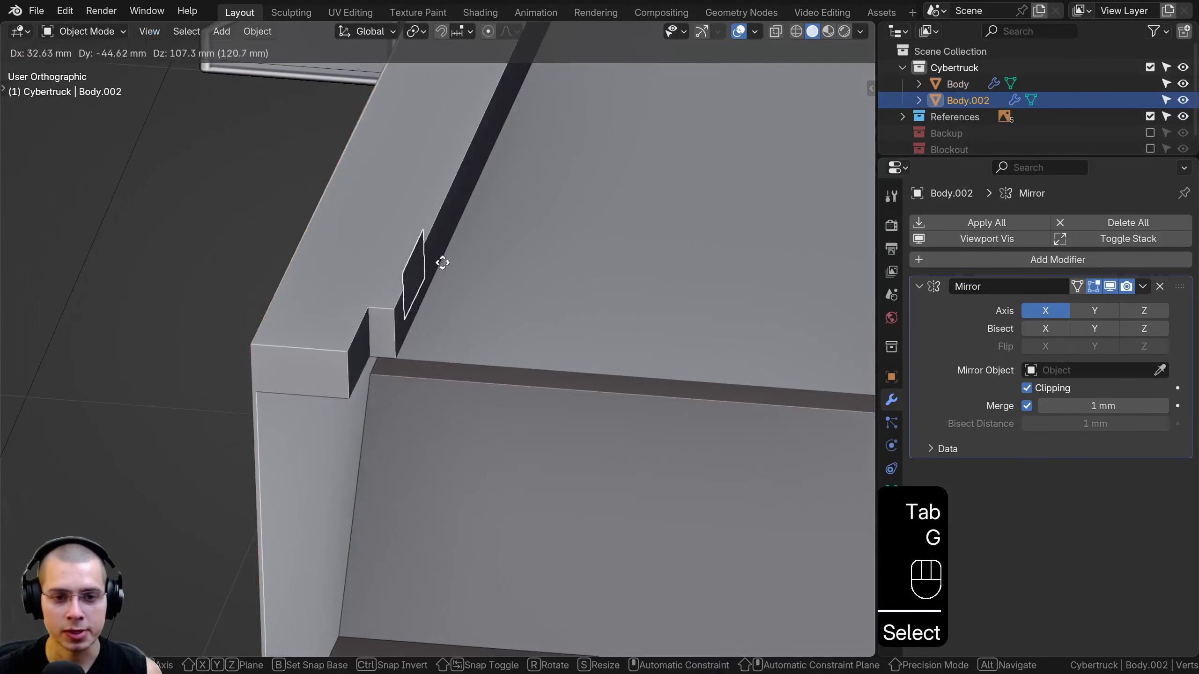
{"action": "right_click", "coordinate": [458, 250]}
- Move the separated face's whole mesh about 100.6 mm along X, back against the rear corner block's inner side
{"action": "key", "text": "Tab"}
{"action": "scroll", "coordinate": [480, 304], "scroll_direction": "down", "scroll_amount": 2}
{"action": "key", "text": "a"}
{"action": "scroll", "coordinate": [600, 306], "scroll_direction": "up", "scroll_amount": 4}
{"action": "middle_click_drag", "start_coordinate": [492, 300], "coordinate": [535, 319]}
{"action": "key", "text": "g"}
{"action": "key", "text": "x"}
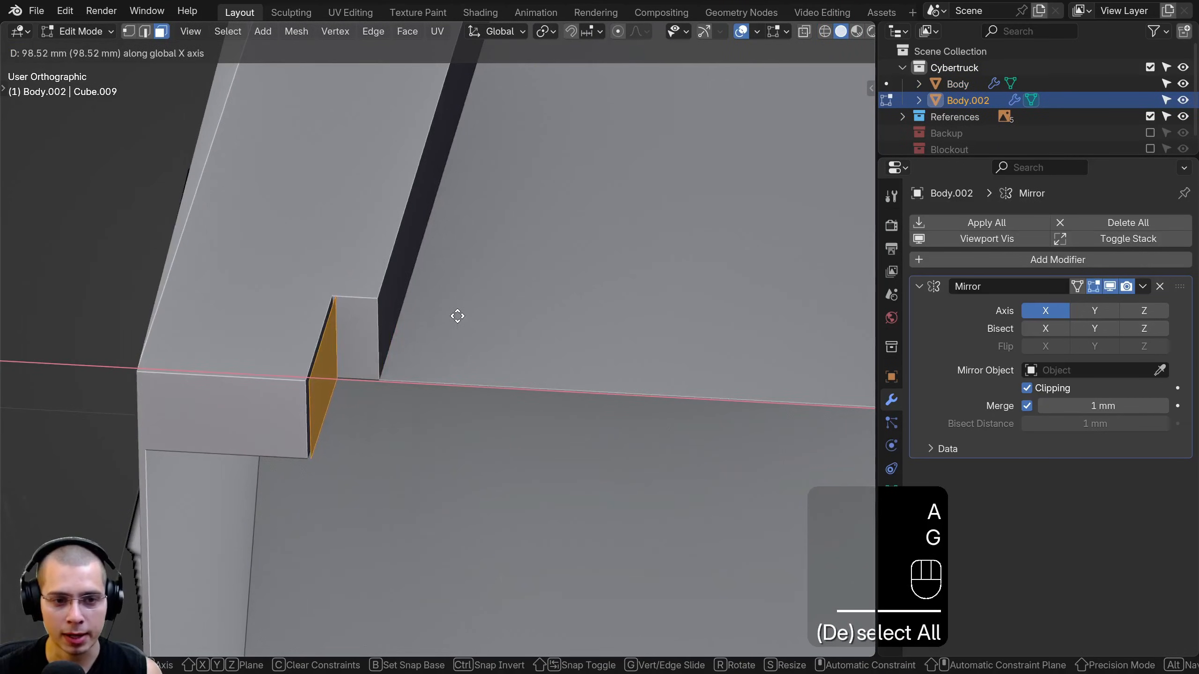
{"action": "key", "text": "shift"}
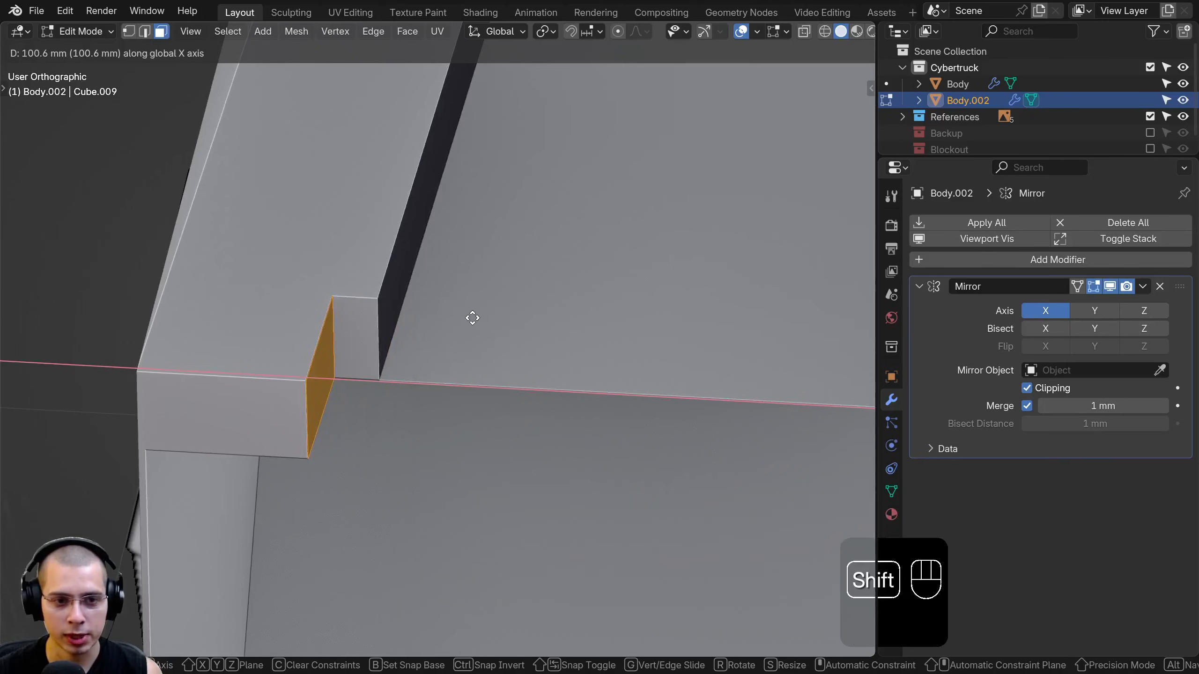
{"action": "left_click", "coordinate": [473, 318]}
- Extrude the face along X to the mirror centerline to form a bar spanning the bed's rear edge
{"action": "scroll", "coordinate": [407, 369], "scroll_direction": "down", "scroll_amount": 3}
{"action": "middle_click_drag", "start_coordinate": [463, 404], "coordinate": [496, 374]}
{"action": "middle_click_drag", "start_coordinate": [495, 349], "coordinate": [327, 327], "text": "shift"}
{"action": "scroll", "coordinate": [401, 336], "scroll_direction": "down", "scroll_amount": 1}
{"action": "scroll", "coordinate": [402, 335], "scroll_direction": "down", "scroll_amount": 2}
{"action": "key", "text": "e"}
{"action": "middle_click_drag", "start_coordinate": [416, 321], "coordinate": [604, 322]}
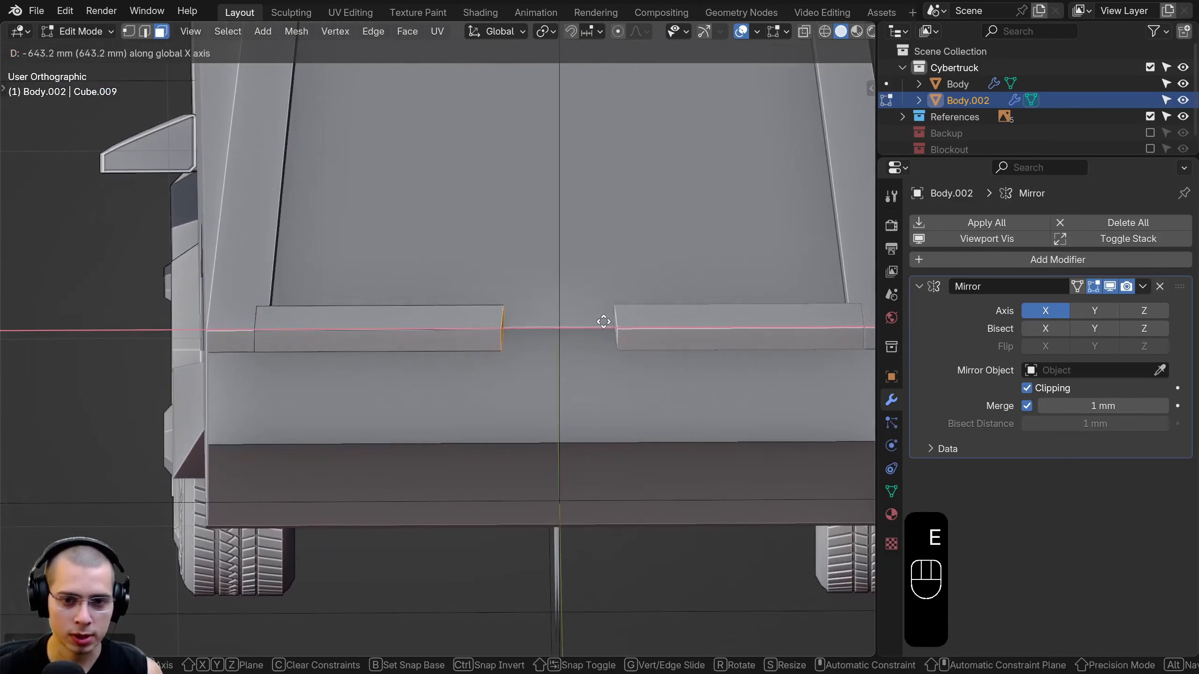
{"action": "left_click", "coordinate": [685, 328]}
- Delete the bar's internal end face at the mirror centerline
{"action": "middle_click_drag", "start_coordinate": [685, 328], "coordinate": [596, 326], "text": "shift"}
{"action": "middle_click_drag", "start_coordinate": [595, 326], "coordinate": [575, 263]}
{"action": "scroll", "coordinate": [575, 263], "scroll_direction": "up", "scroll_amount": 4}
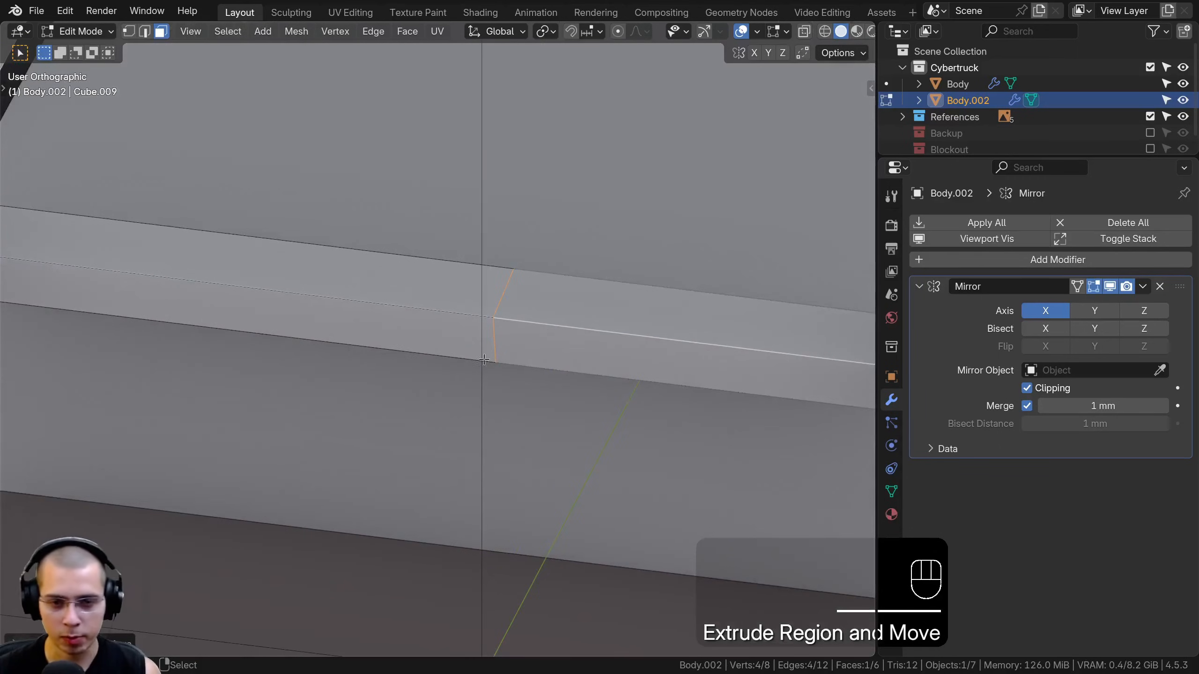
{"action": "key", "text": "x"}
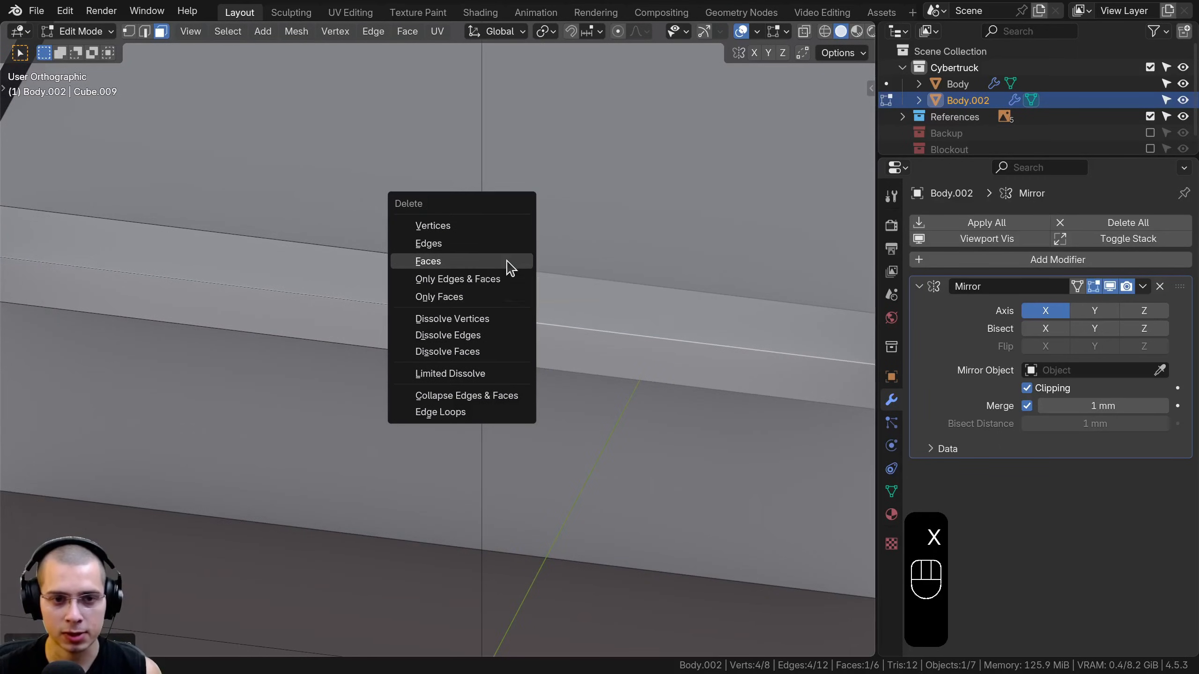
{"action": "left_click", "coordinate": [506, 261]}
- Try moving the finished rear bar as a separate piece in Object Mode, and save the file
{"action": "scroll", "coordinate": [496, 284], "scroll_direction": "down", "scroll_amount": 6}
{"action": "middle_click_drag", "start_coordinate": [468, 327], "coordinate": [530, 243]}
{"action": "key", "text": "Tab"}
{"action": "key", "text": "g"}
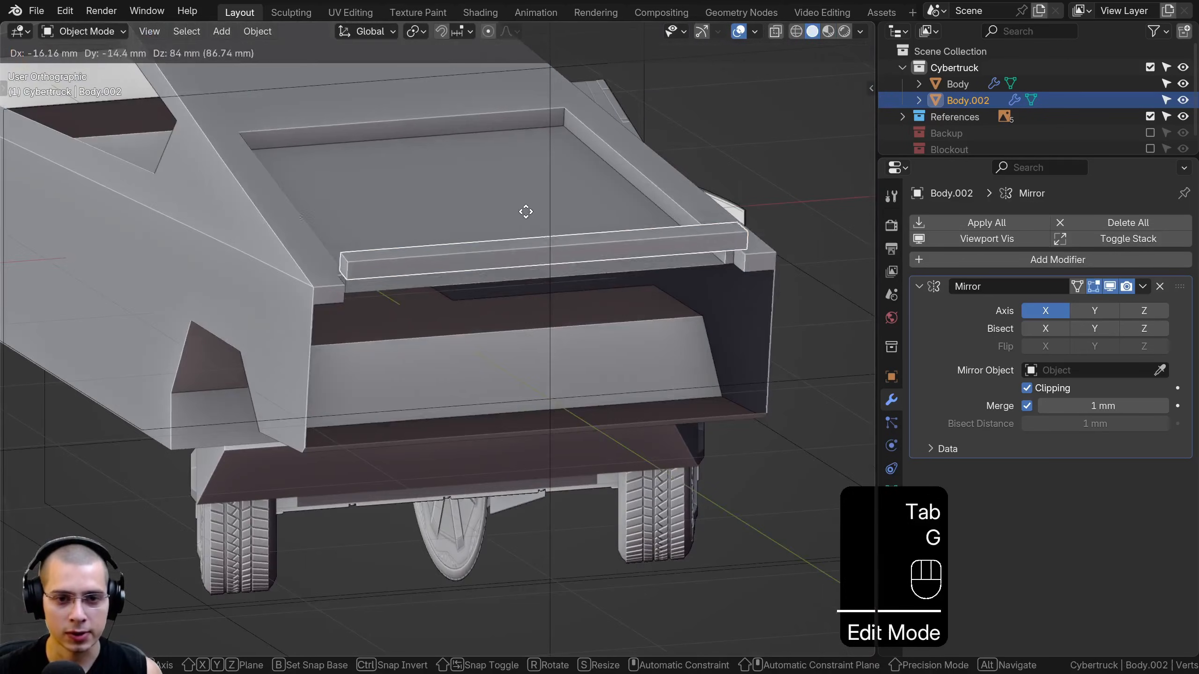
{"action": "left_click", "coordinate": [379, 278]}
{"action": "middle_click_drag", "start_coordinate": [380, 278], "coordinate": [467, 253]}
{"action": "key", "text": "ctrl+s"}
- Deselect everything, switch to perspective view, and examine the recessed bed area and rear opening from several angles
{"action": "key", "text": "a"}
{"action": "key", "text": "KP_5"}
{"action": "middle_click_drag", "start_coordinate": [468, 252], "coordinate": [476, 257], "text": "shift"}
{"action": "scroll", "coordinate": [463, 250], "scroll_direction": "up", "scroll_amount": 4}
{"action": "middle_click_drag", "start_coordinate": [341, 201], "coordinate": [351, 191], "text": "shift"}
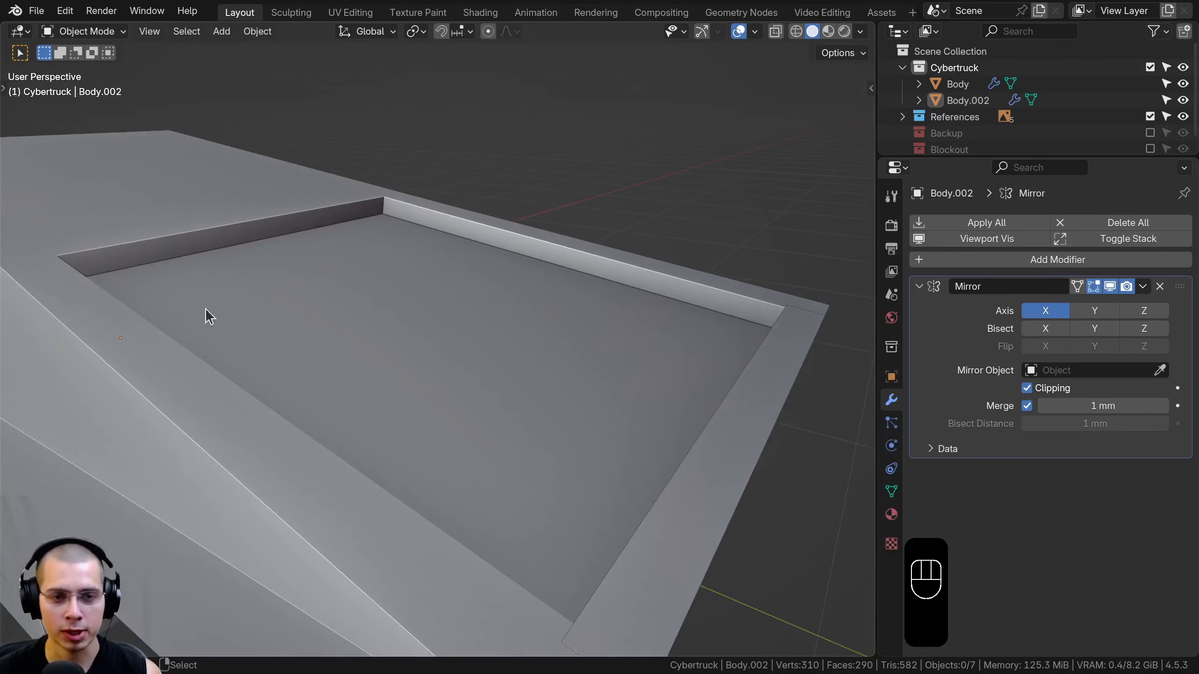
{"action": "scroll", "coordinate": [454, 278], "scroll_direction": "down", "scroll_amount": 3}
{"action": "middle_click_drag", "start_coordinate": [461, 283], "coordinate": [515, 262]}
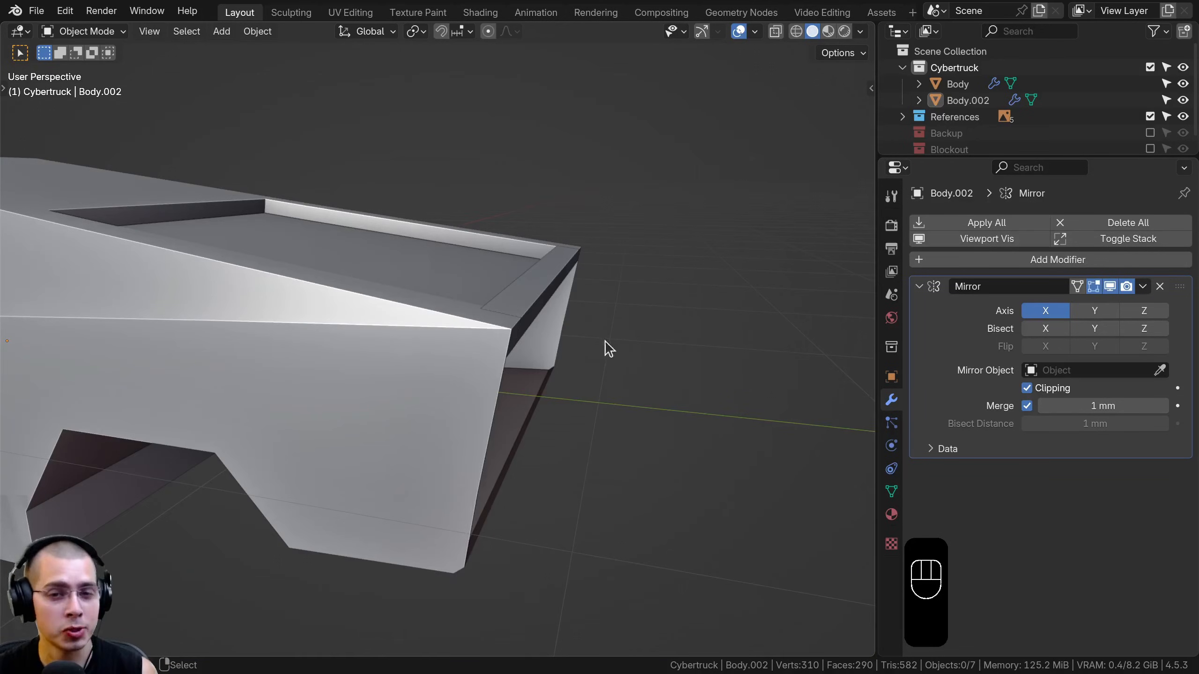
{"action": "middle_click_drag", "start_coordinate": [590, 349], "coordinate": [638, 350]}
{"action": "middle_click_drag", "start_coordinate": [638, 350], "coordinate": [713, 406], "text": "shift"}
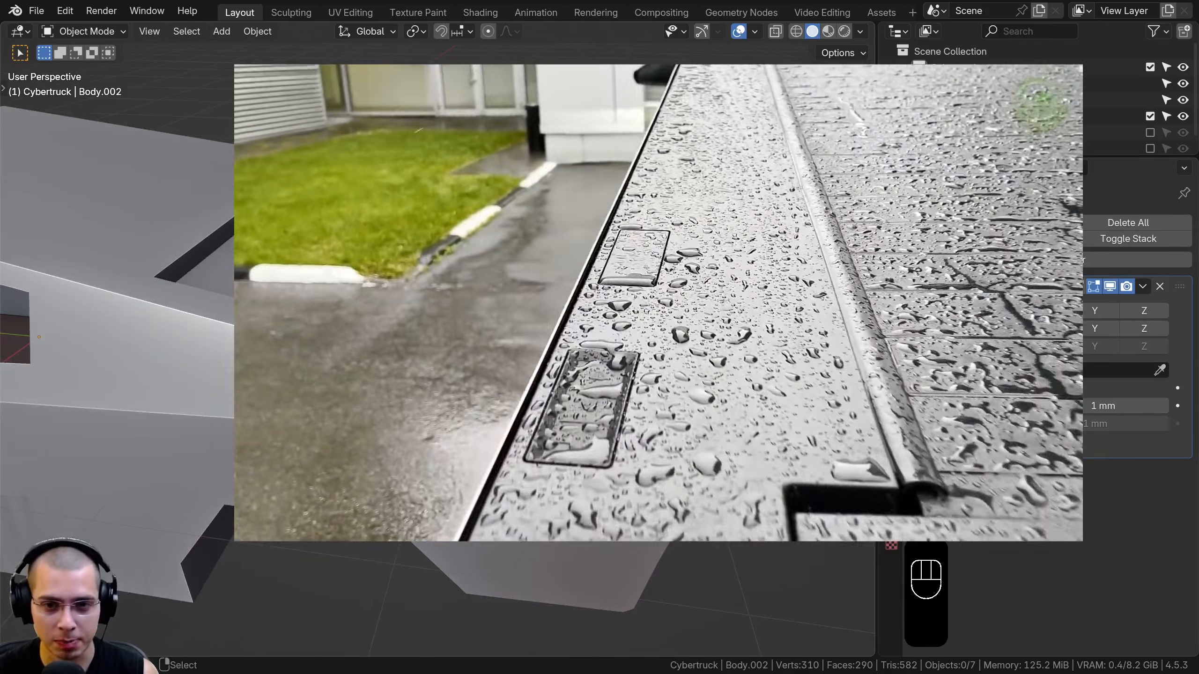
{"action": "scroll", "coordinate": [357, 174], "scroll_direction": "up", "scroll_amount": 2}
{"action": "middle_click_drag", "start_coordinate": [356, 174], "coordinate": [361, 159]}
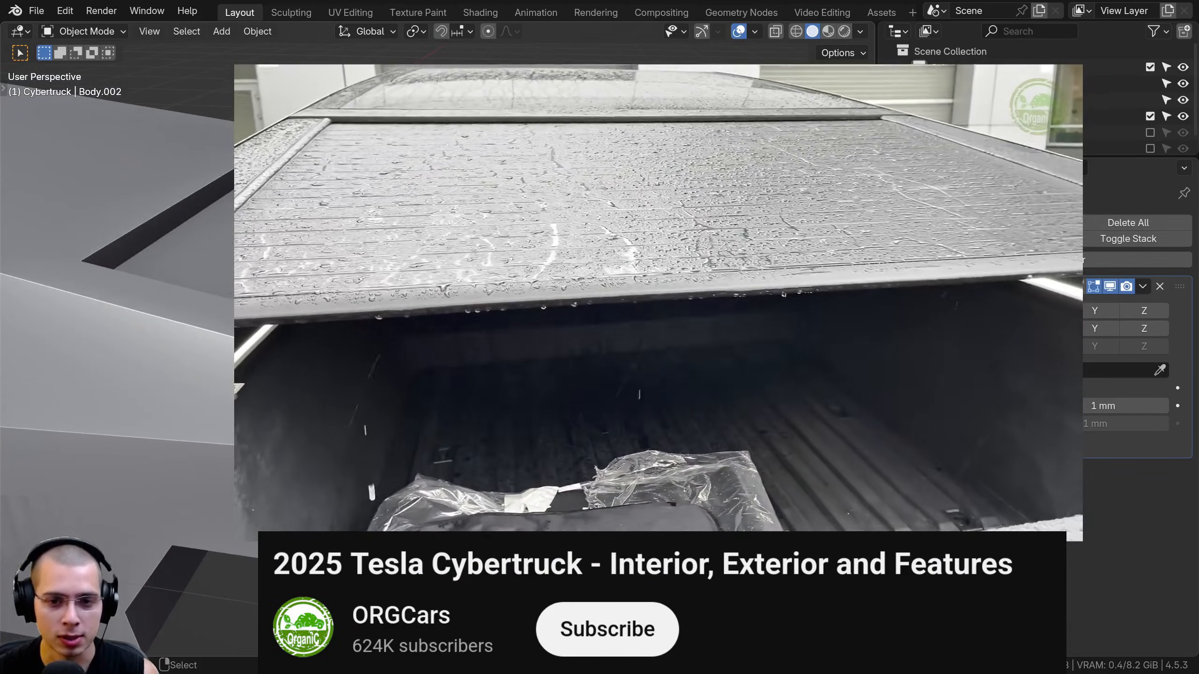
{"action": "middle_click_drag", "start_coordinate": [213, 163], "coordinate": [218, 180]}
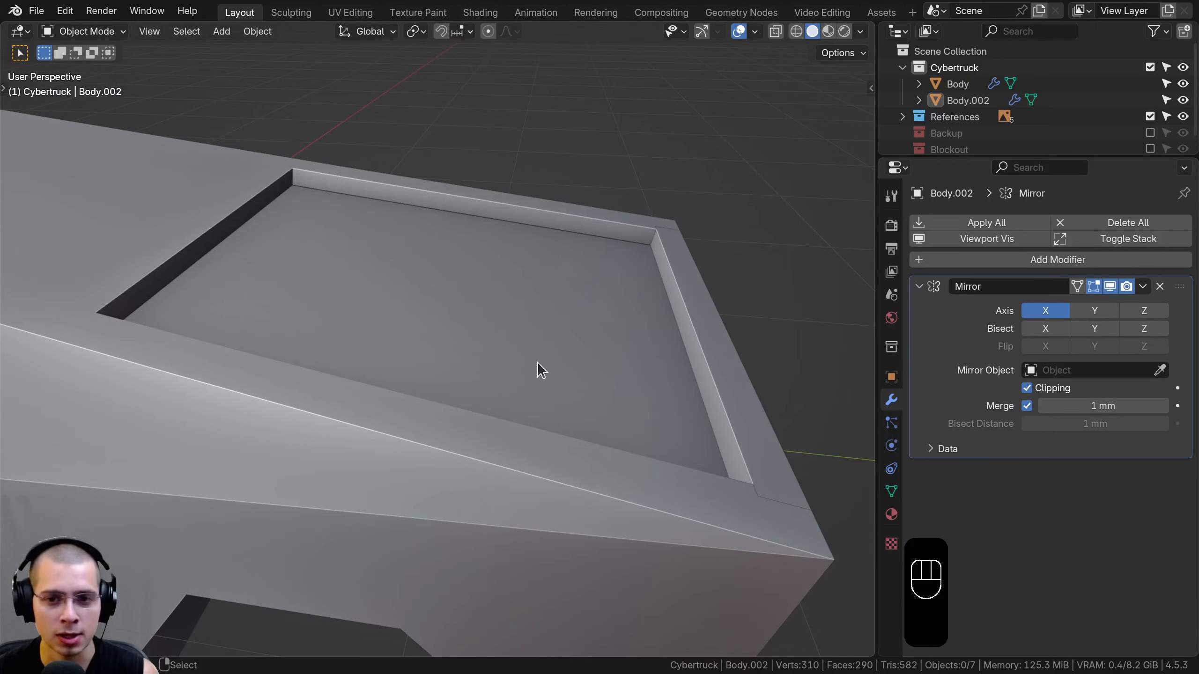
{"action": "middle_click_drag", "start_coordinate": [537, 363], "coordinate": [531, 319]}
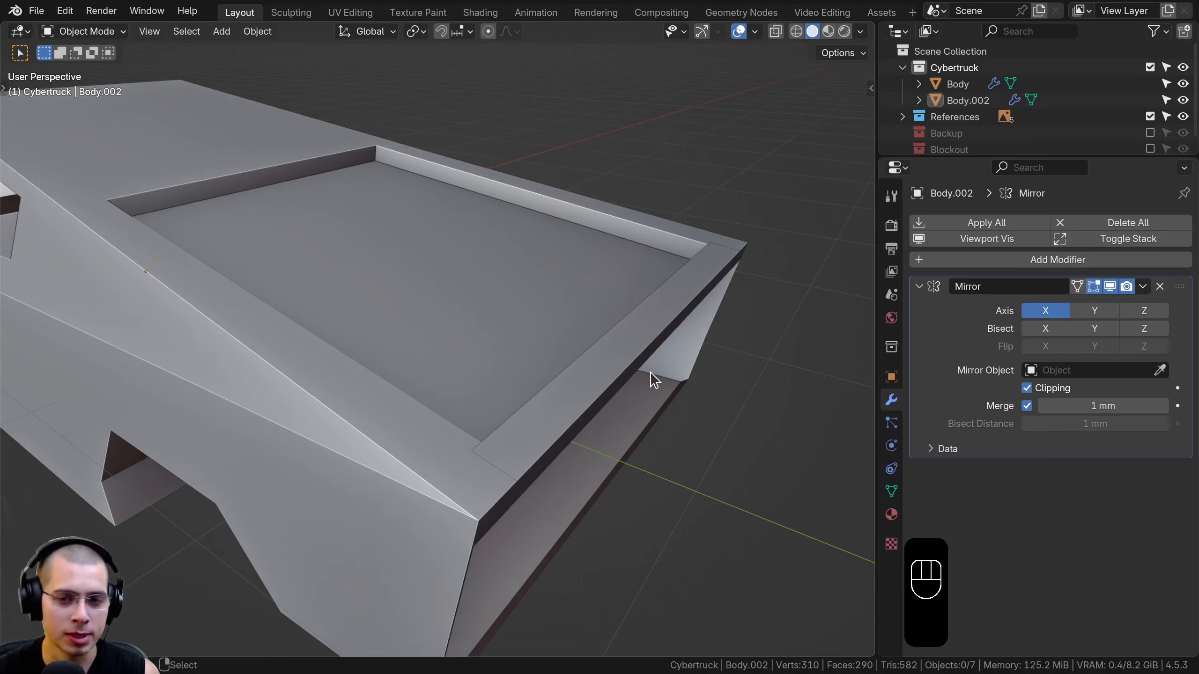
- In the Body mesh, select the bed recess's upper inner rim, including its front center vertex, and test-move the selection
{"action": "left_click", "coordinate": [472, 332], "text": "shift"}
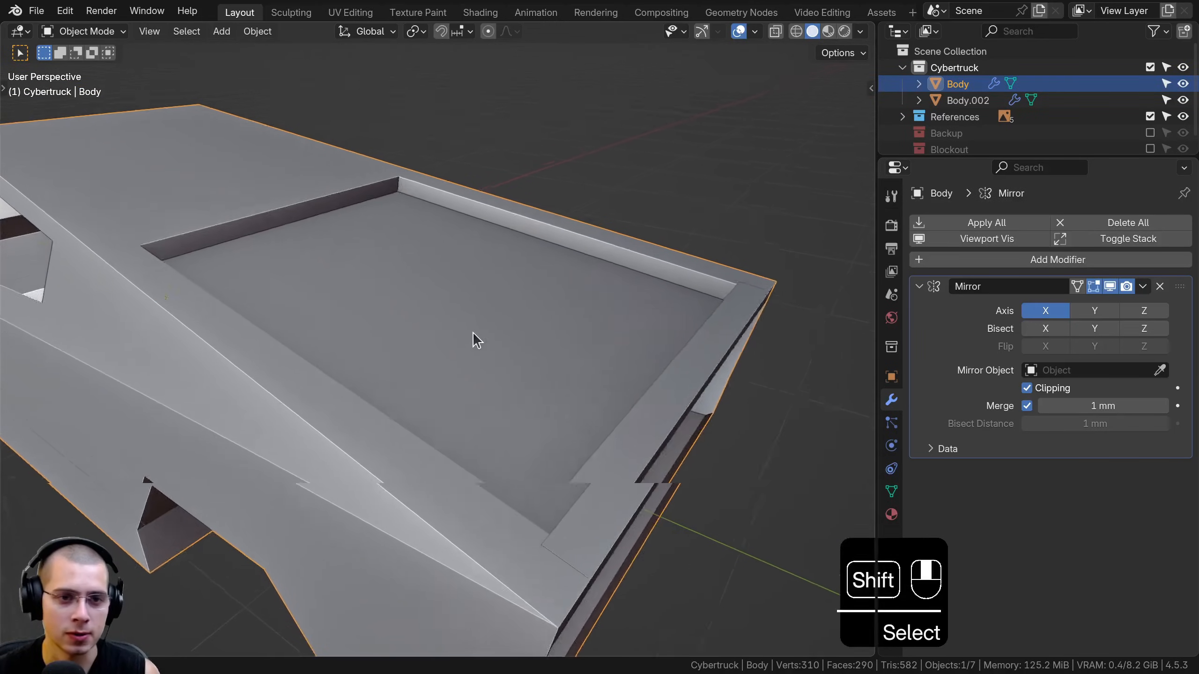
{"action": "key", "text": "Tab"}
{"action": "middle_click_drag", "start_coordinate": [472, 332], "coordinate": [410, 336]}
{"action": "left_click", "coordinate": [129, 32]}
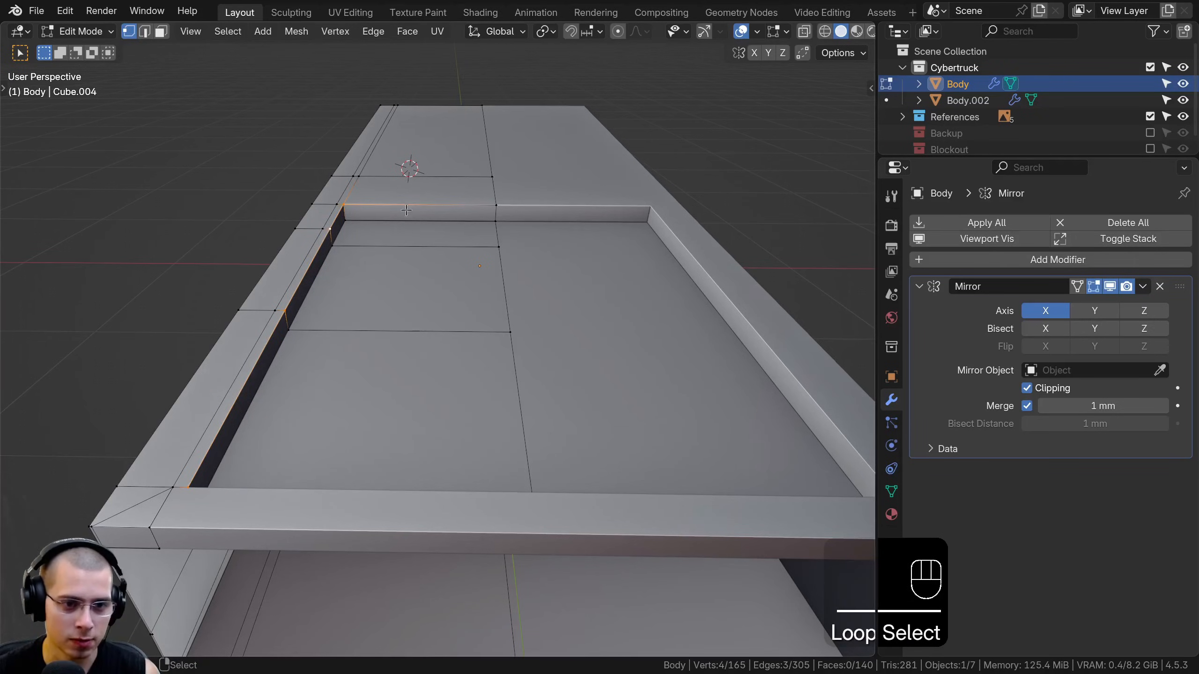
{"action": "middle_click_drag", "start_coordinate": [406, 210], "coordinate": [497, 215]}
{"action": "right_click", "coordinate": [504, 194], "text": "shift"}
{"action": "scroll", "coordinate": [502, 195], "scroll_direction": "down", "scroll_amount": 3}
{"action": "key", "text": "g"}
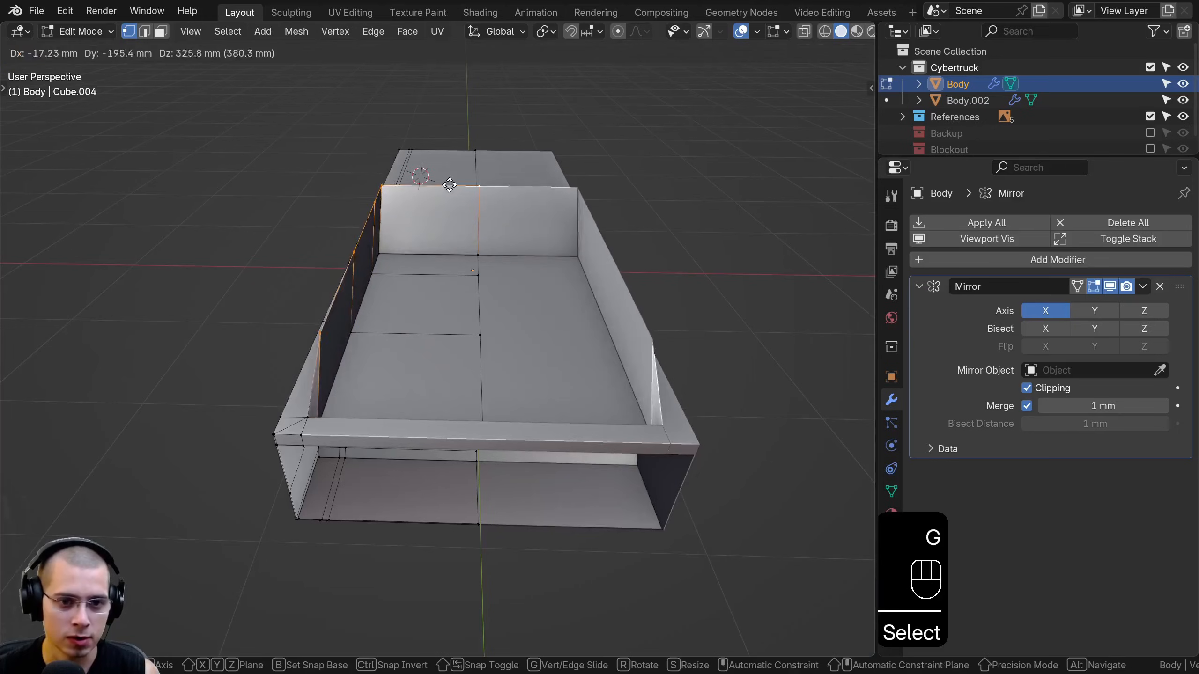
{"action": "right_click", "coordinate": [443, 200]}
- Duplicate the selected rim edges upward, separate the copy into its own object, and select it in Object Mode
{"action": "scroll", "coordinate": [443, 200], "scroll_direction": "up", "scroll_amount": 5}
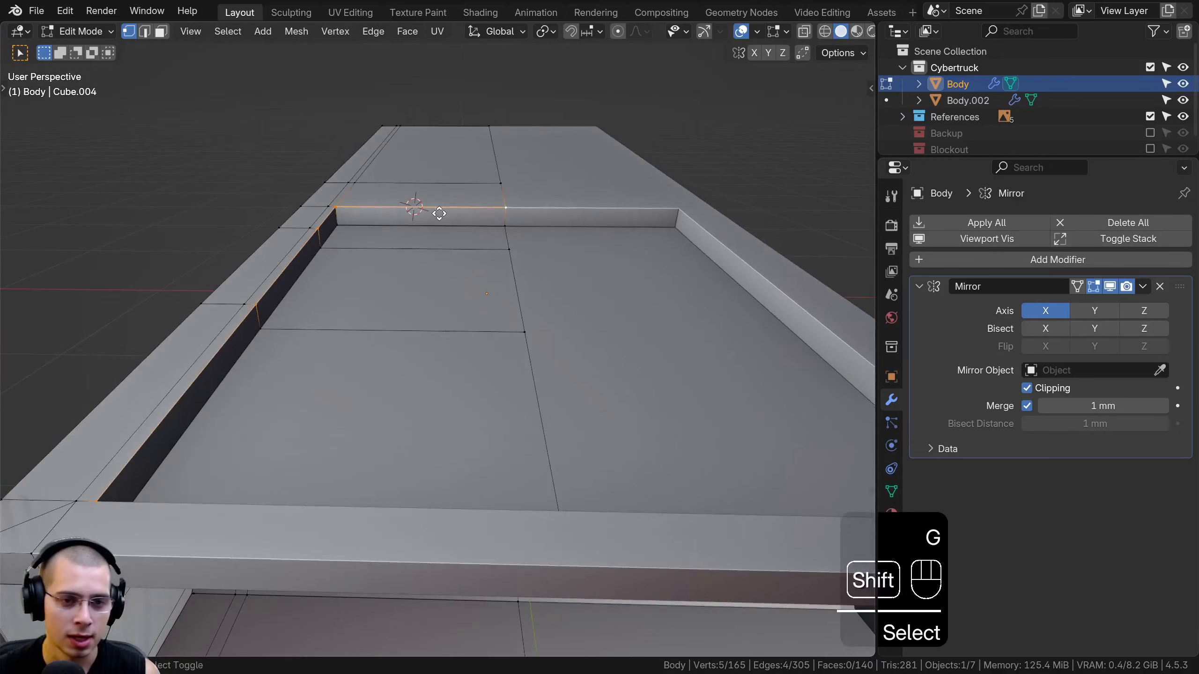
{"action": "key", "text": "shift+d"}
{"action": "left_click", "coordinate": [444, 175]}
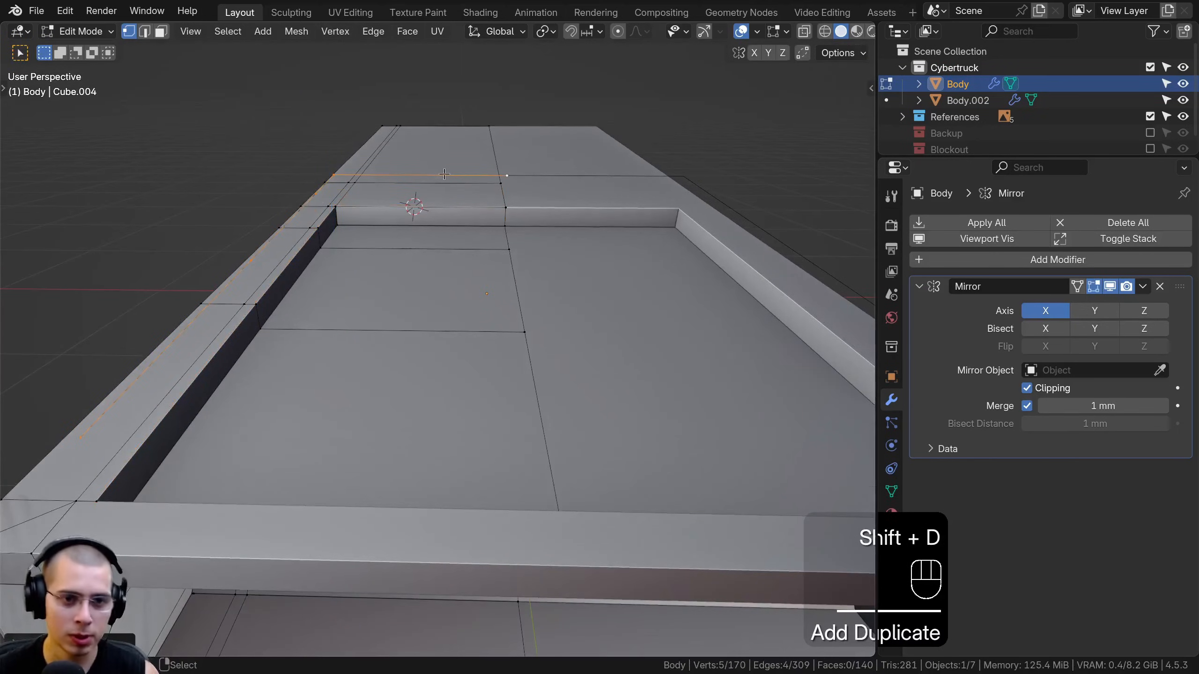
{"action": "key", "text": "p"}
{"action": "left_click", "coordinate": [441, 178]}
{"action": "middle_click_drag", "start_coordinate": [441, 179], "coordinate": [368, 182]}
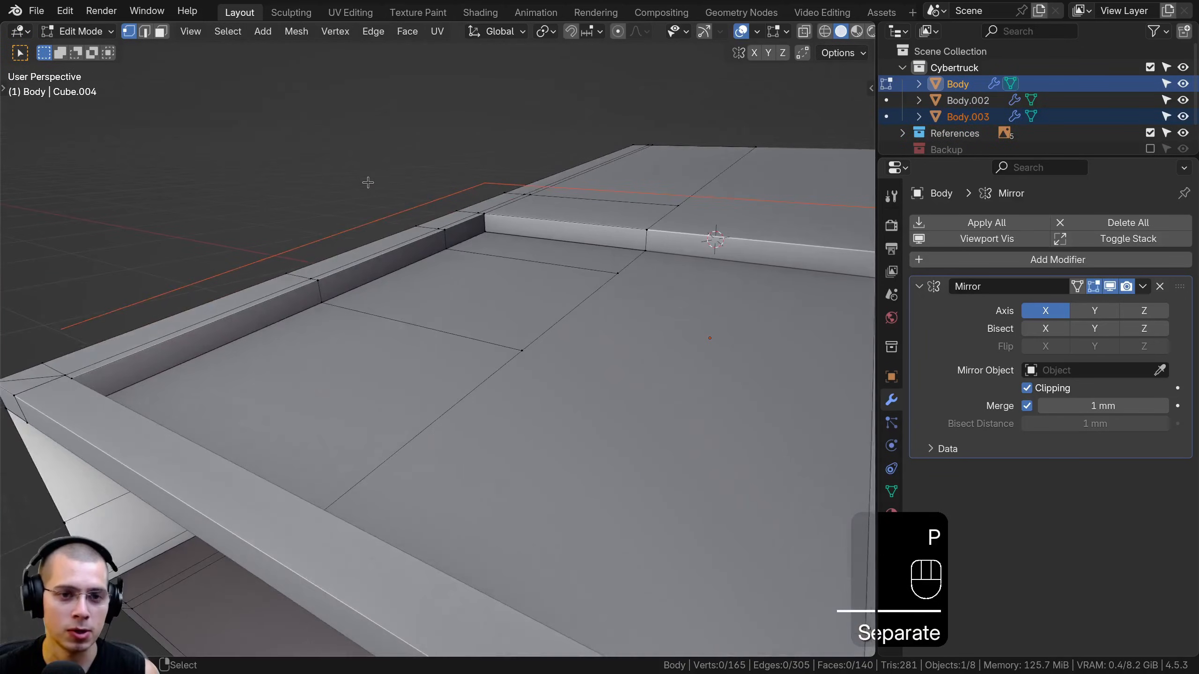
{"action": "key", "text": "Tab"}
{"action": "left_click", "coordinate": [369, 204]}
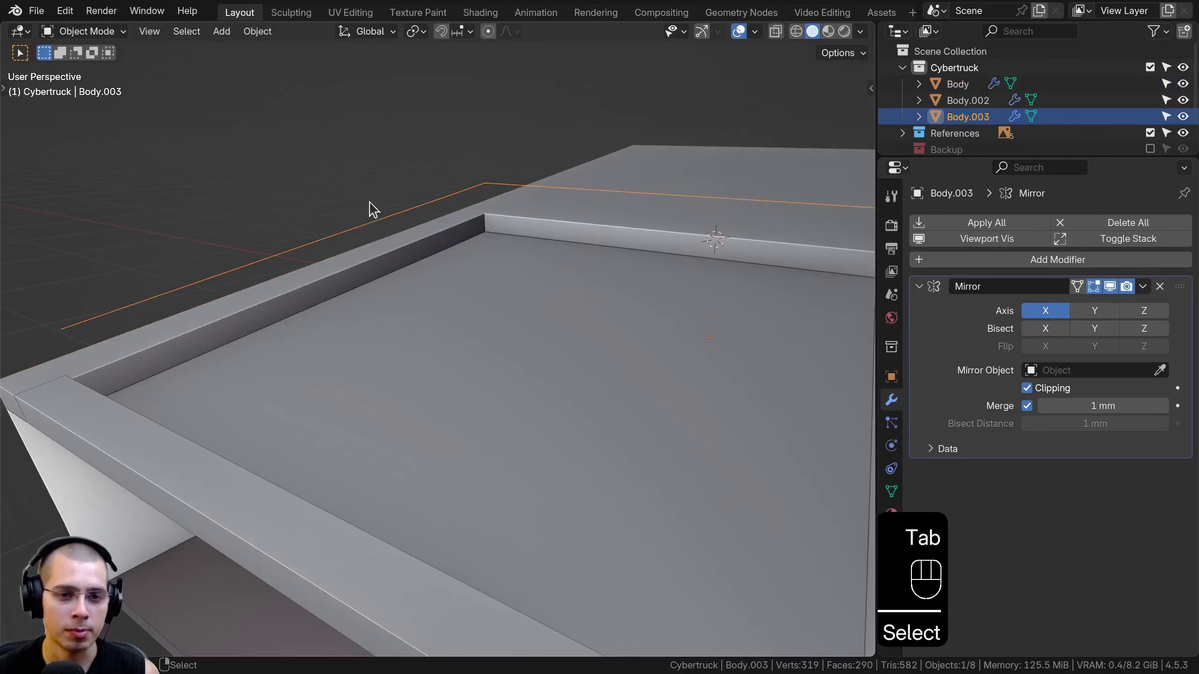
- Dissolve the two intermediate vertices along the separated rim outline's long side edge
{"action": "key", "text": "Tab"}
{"action": "middle_click_drag", "start_coordinate": [321, 232], "coordinate": [350, 223], "text": "shift"}
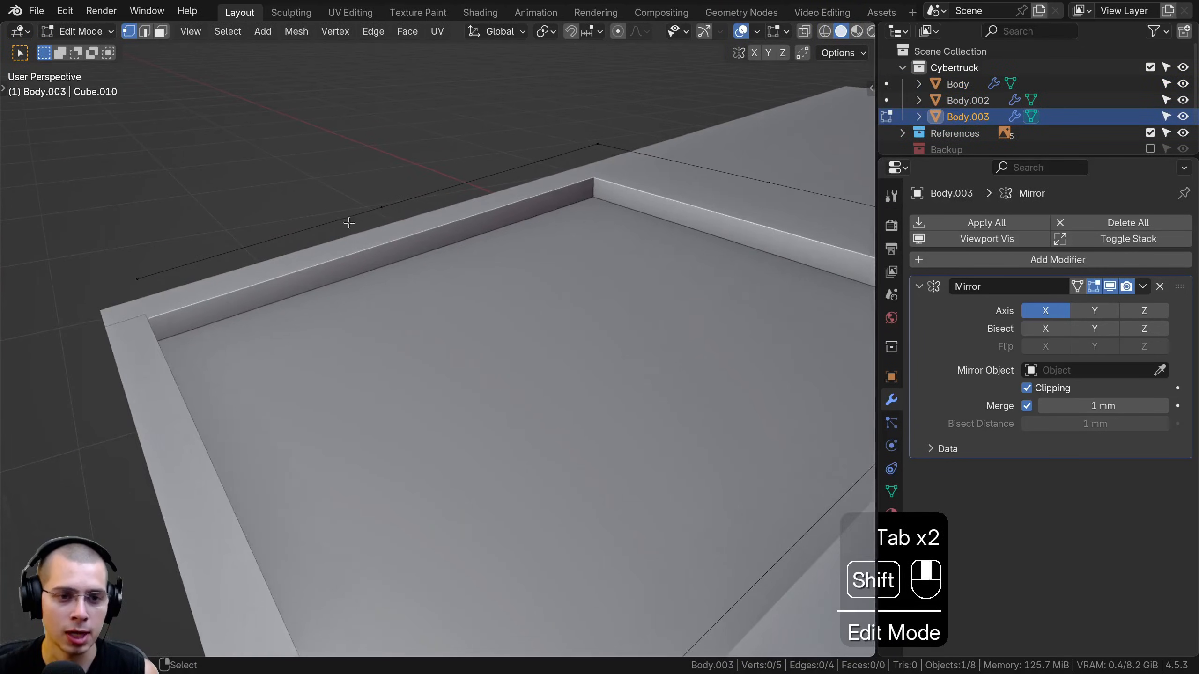
{"action": "left_click", "coordinate": [382, 207]}
{"action": "key", "text": "x"}
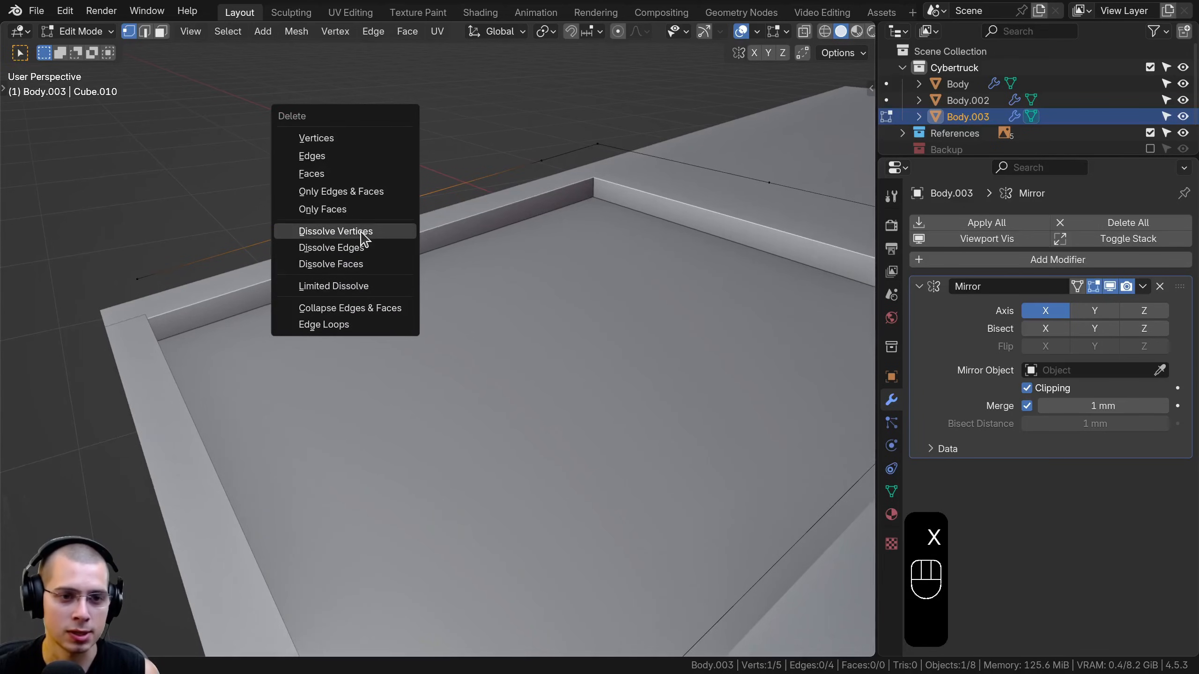
{"action": "left_click", "coordinate": [361, 231]}
{"action": "left_click", "coordinate": [534, 163]}
{"action": "key", "text": "x"}
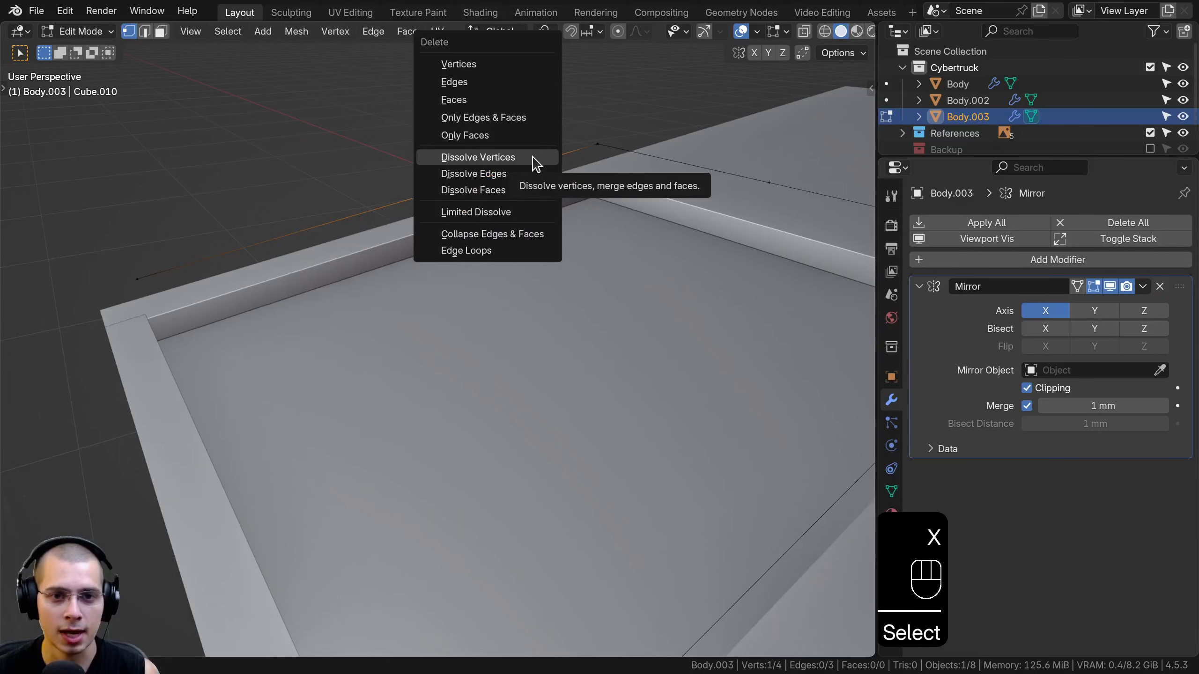
{"action": "left_click", "coordinate": [534, 162]}
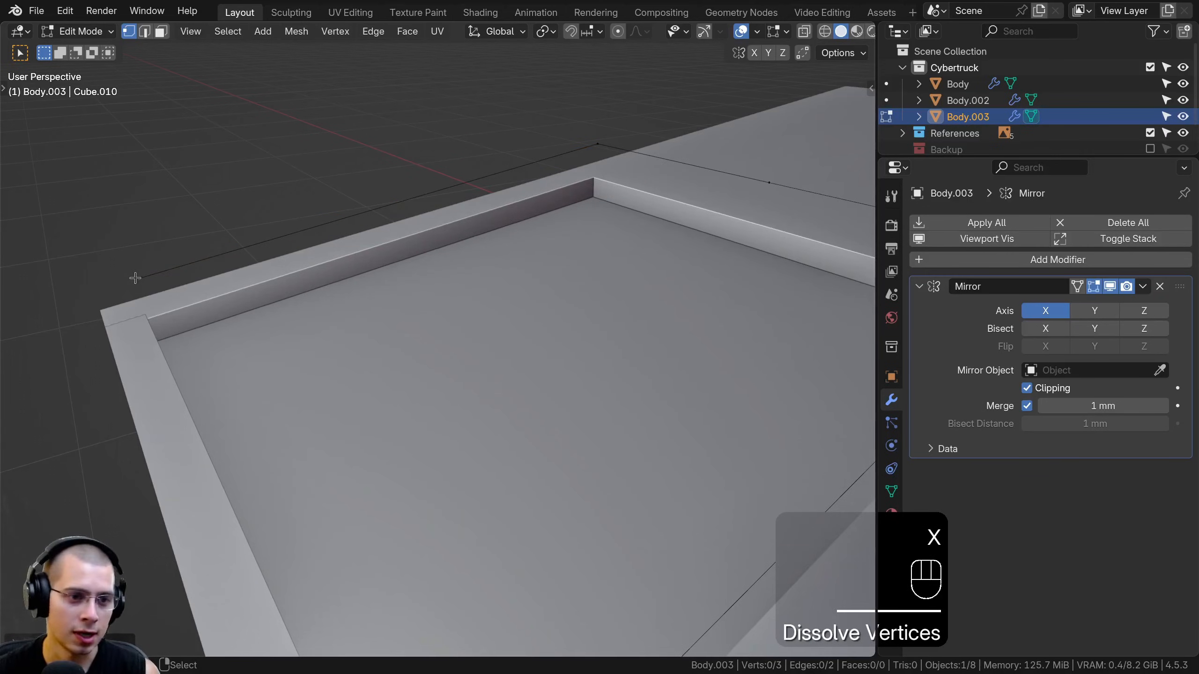
- Extrude the outline's rear end vertex along X to the mirror centerline
{"action": "scroll", "coordinate": [135, 279], "scroll_direction": "down", "scroll_amount": 5}
{"action": "middle_click_drag", "start_coordinate": [135, 278], "coordinate": [415, 436]}
{"action": "key", "text": "e"}
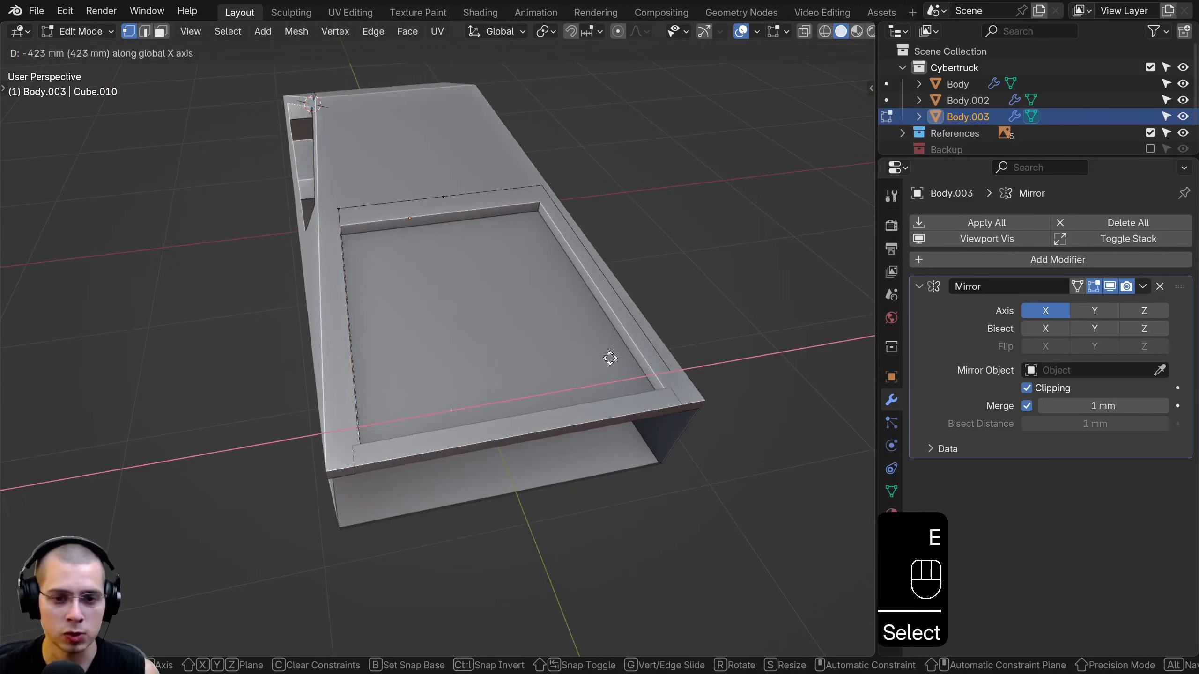
{"action": "left_click", "coordinate": [575, 448]}
- Lower the whole outline along Z to the top of the bed recess and fill it with a face
{"action": "key", "text": "a"}
{"action": "key", "text": "a"}
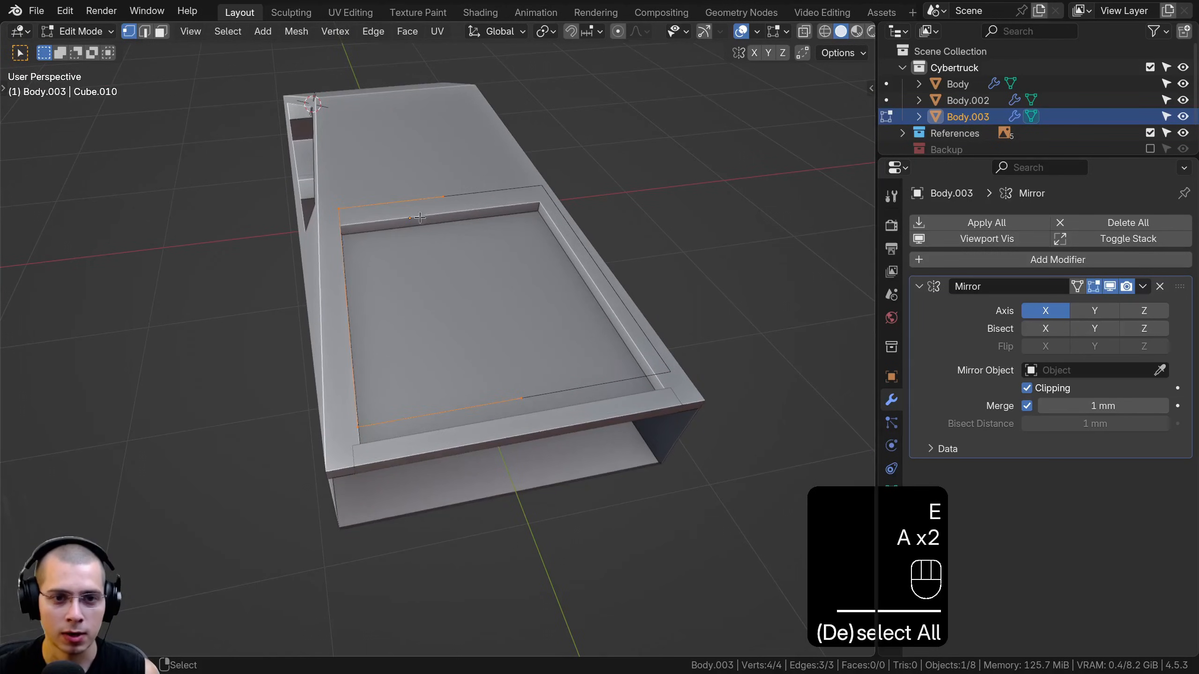
{"action": "middle_click_drag", "start_coordinate": [563, 316], "coordinate": [547, 195]}
{"action": "scroll", "coordinate": [547, 196], "scroll_direction": "up", "scroll_amount": 5}
{"action": "key", "text": "g"}
{"action": "key", "text": "z"}
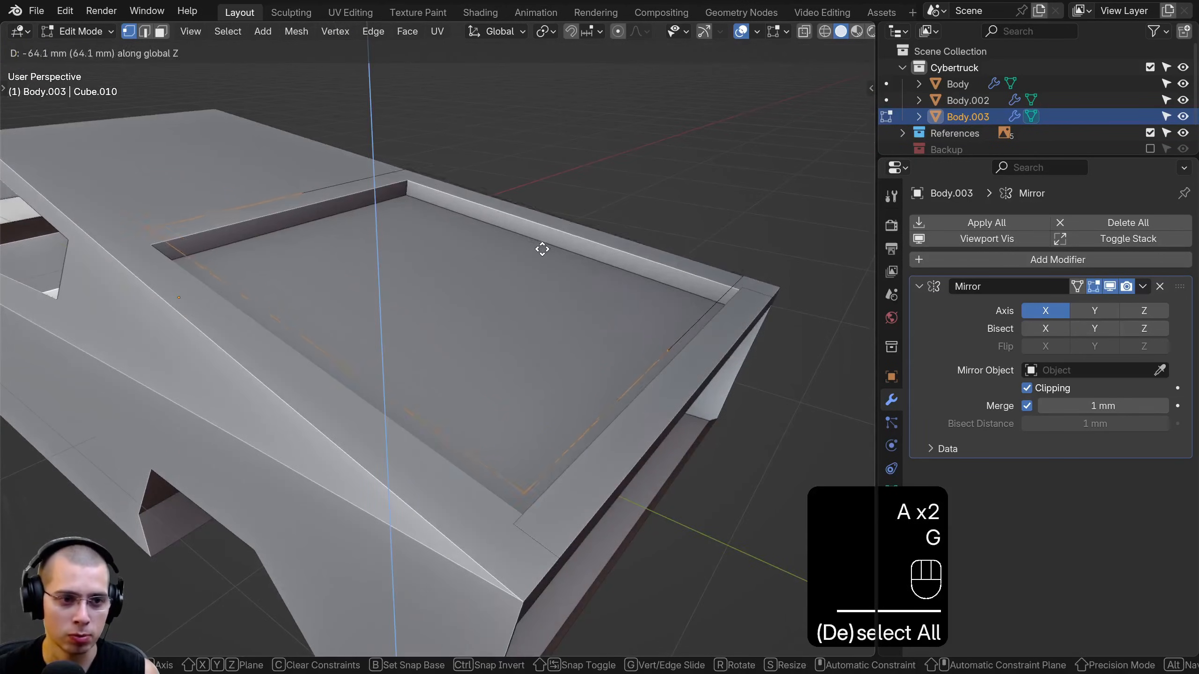
{"action": "left_click", "coordinate": [542, 255]}
{"action": "key", "text": "f"}
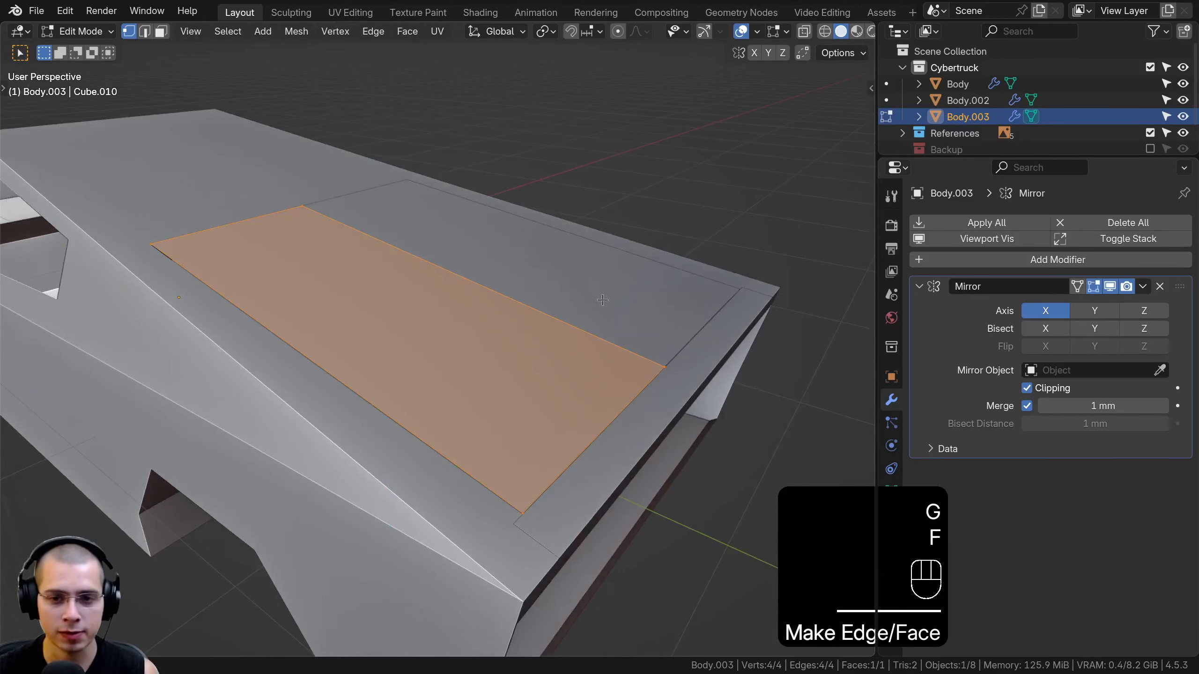
- Scale the bed cover face up slightly and lower it about 9.8 mm along Z into the recess
{"action": "key", "text": "s"}
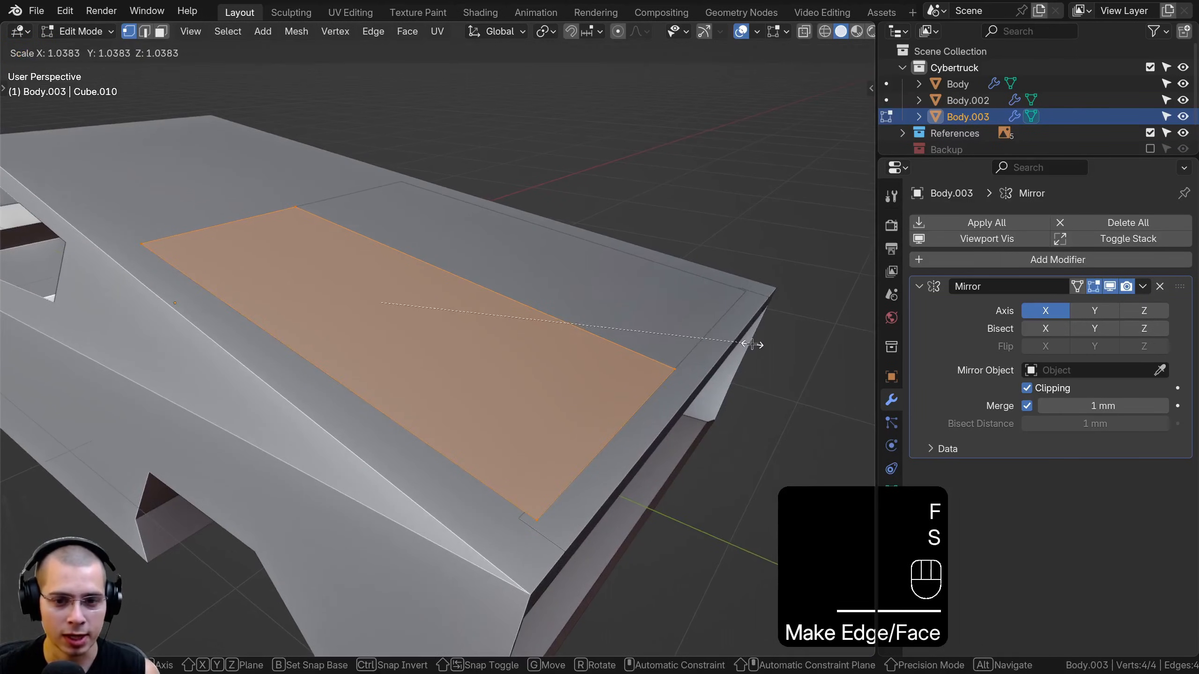
{"action": "left_click", "coordinate": [713, 304]}
{"action": "key", "text": "g"}
{"action": "key", "text": "z"}
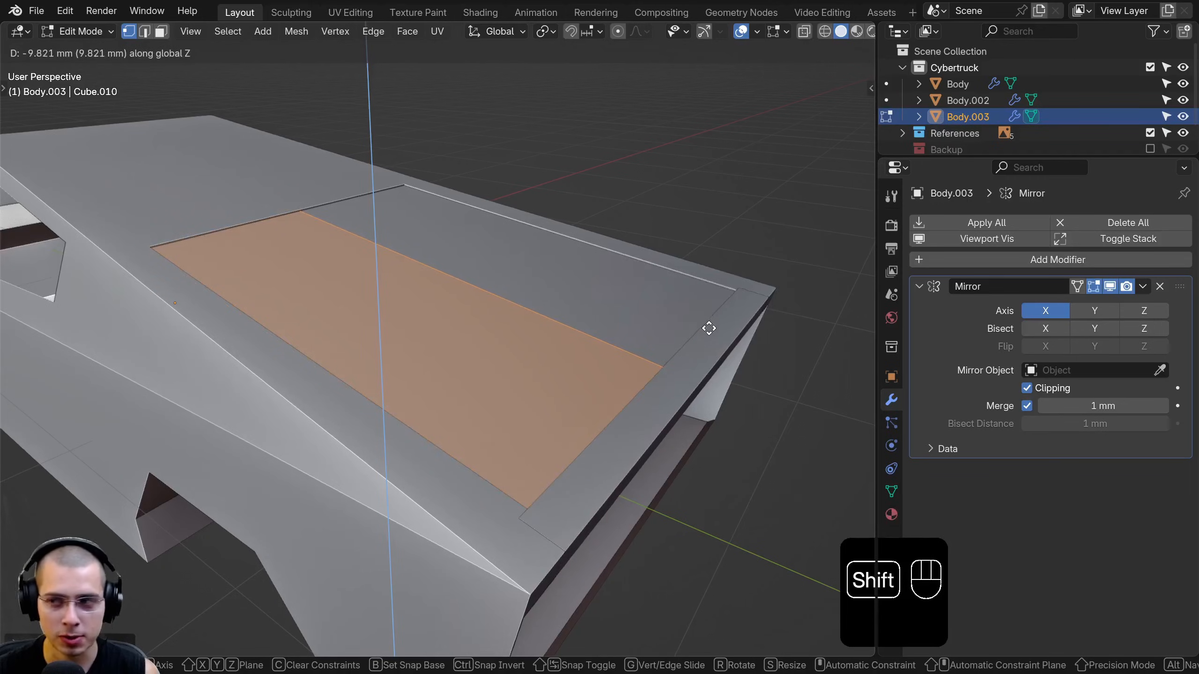
{"action": "left_click", "coordinate": [709, 328]}
{"action": "middle_click_drag", "start_coordinate": [709, 328], "coordinate": [611, 192]}
{"action": "key", "text": "Tab"}
{"action": "scroll", "coordinate": [307, 244], "scroll_direction": "up", "scroll_amount": 5}
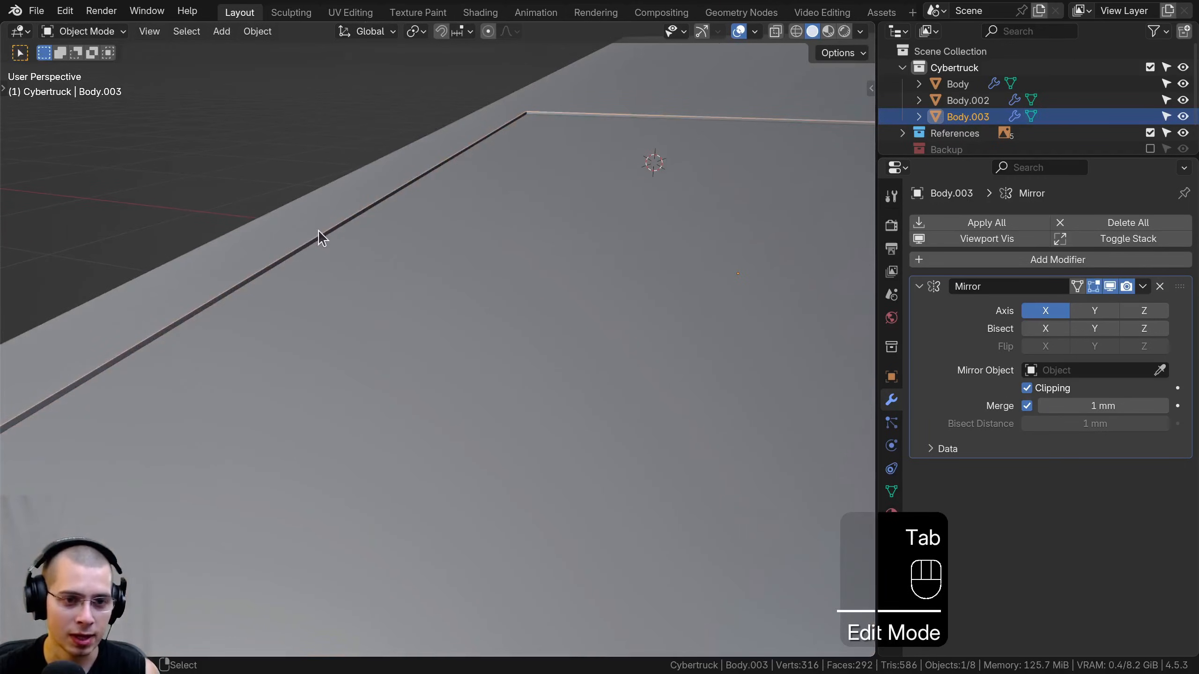
- Examine how the bed cover panel fits against the recess rim on all sides
{"action": "scroll", "coordinate": [321, 238], "scroll_direction": "down", "scroll_amount": 5}
{"action": "middle_click_drag", "start_coordinate": [588, 308], "coordinate": [565, 316]}
{"action": "key", "text": "a"}
{"action": "scroll", "coordinate": [565, 316], "scroll_direction": "up", "scroll_amount": 3}
{"action": "left_click", "coordinate": [559, 315]}
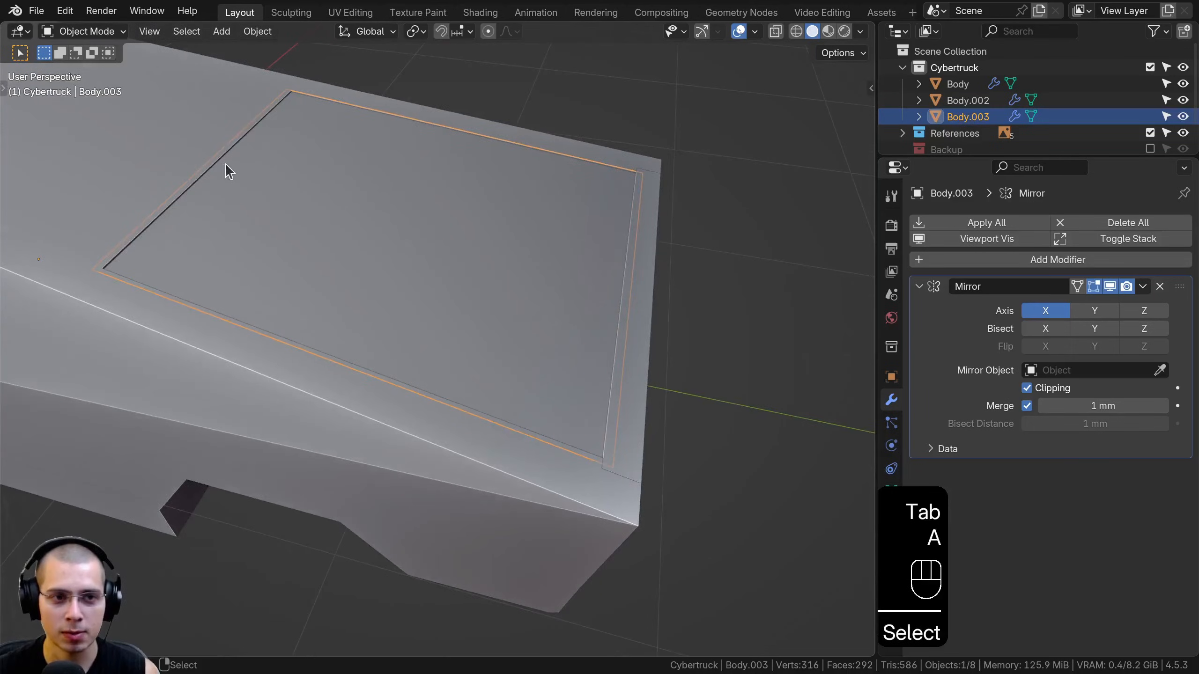
{"action": "scroll", "coordinate": [297, 165], "scroll_direction": "up", "scroll_amount": 2}
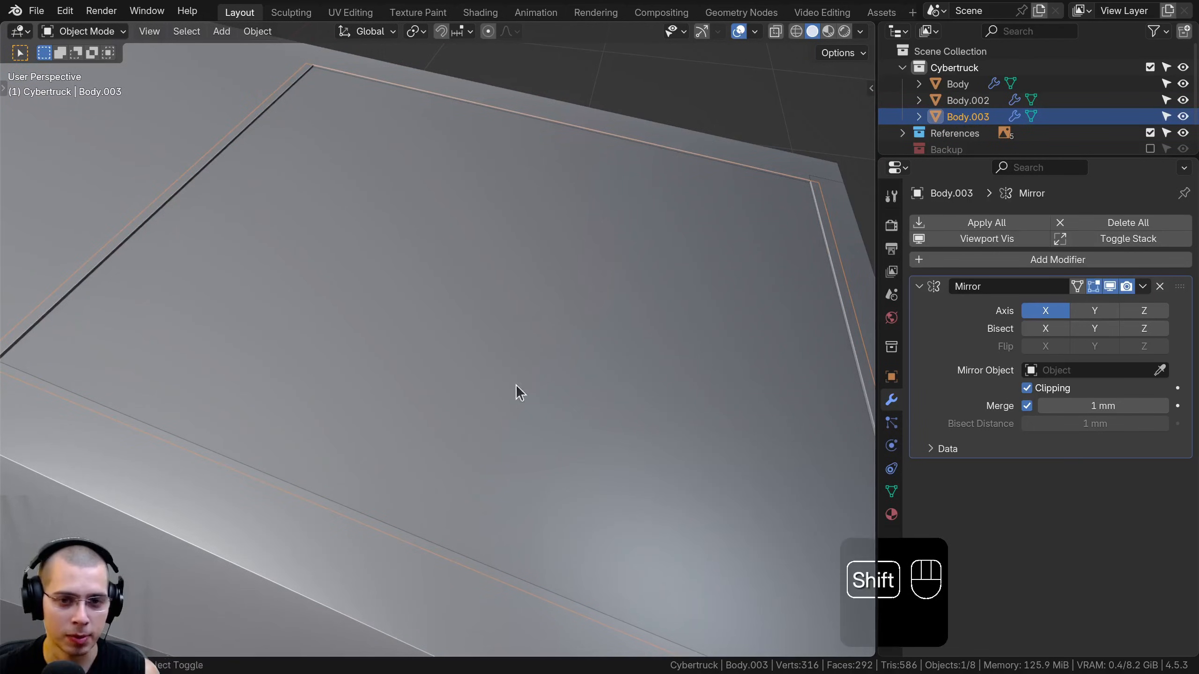
{"action": "middle_click_drag", "start_coordinate": [516, 384], "coordinate": [471, 224], "text": "shift"}
{"action": "scroll", "coordinate": [256, 195], "scroll_direction": "down", "scroll_amount": 5}
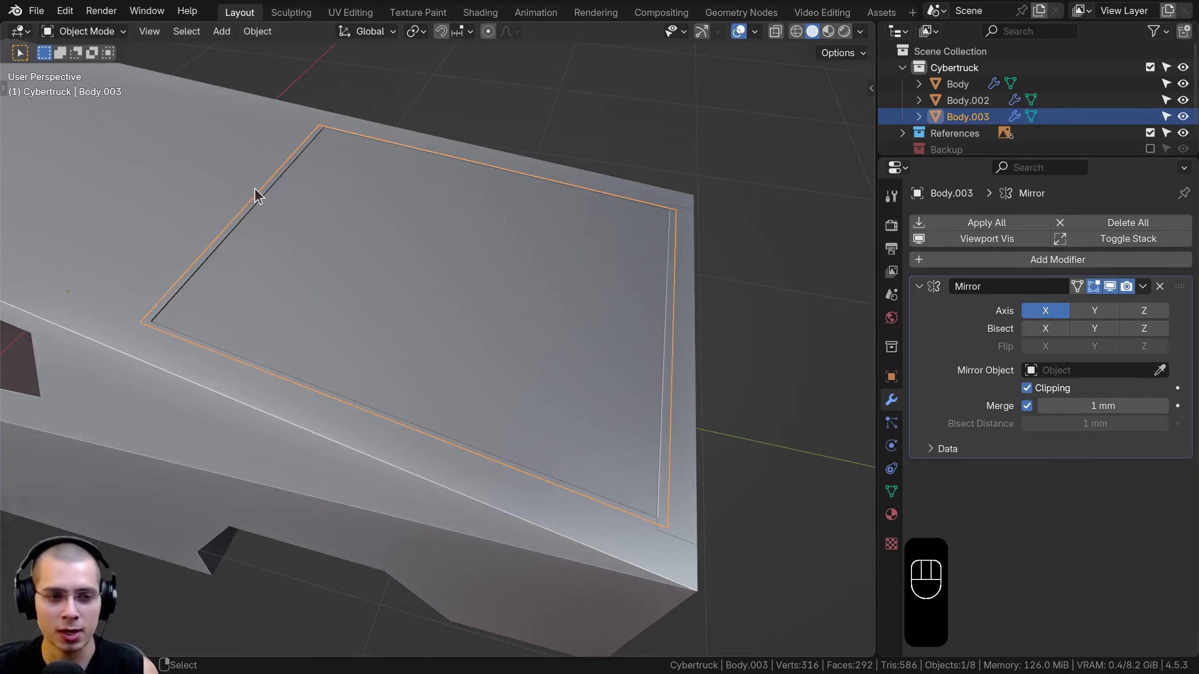
{"action": "middle_click_drag", "start_coordinate": [257, 195], "coordinate": [115, 333]}
{"action": "middle_click_drag", "start_coordinate": [186, 359], "coordinate": [160, 381], "text": "shift"}
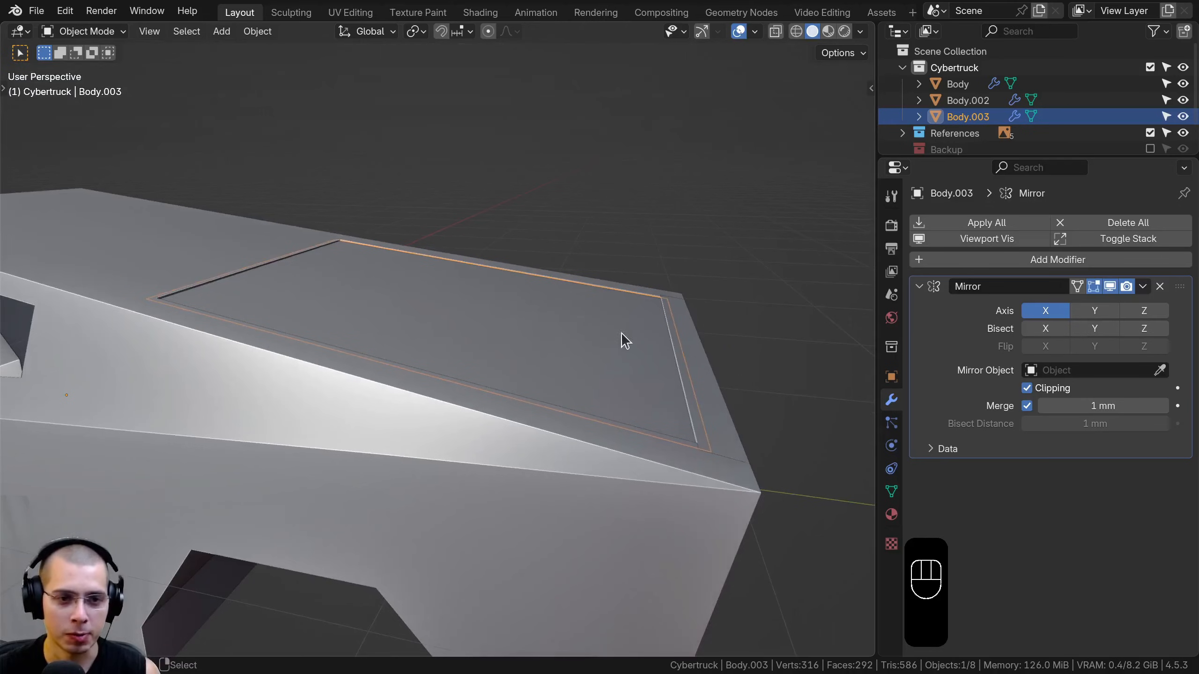
- Open the Body mesh for editing and select the edge loop around its rear opening
{"action": "scroll", "coordinate": [444, 387], "scroll_direction": "down", "scroll_amount": 4}
{"action": "key", "text": "a"}
{"action": "middle_click_drag", "start_coordinate": [444, 387], "coordinate": [225, 156]}
{"action": "scroll", "coordinate": [351, 385], "scroll_direction": "up", "scroll_amount": 4}
{"action": "left_click", "coordinate": [294, 129]}
{"action": "key", "text": "Tab"}
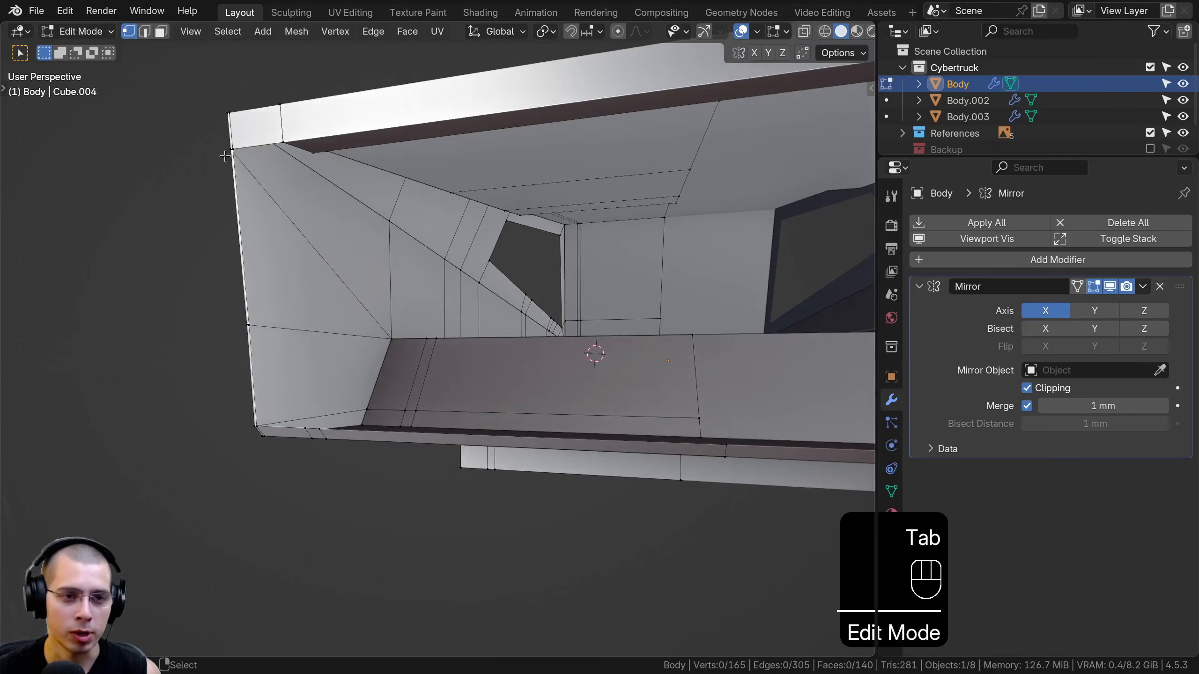
{"action": "left_click", "coordinate": [244, 255], "text": "alt"}
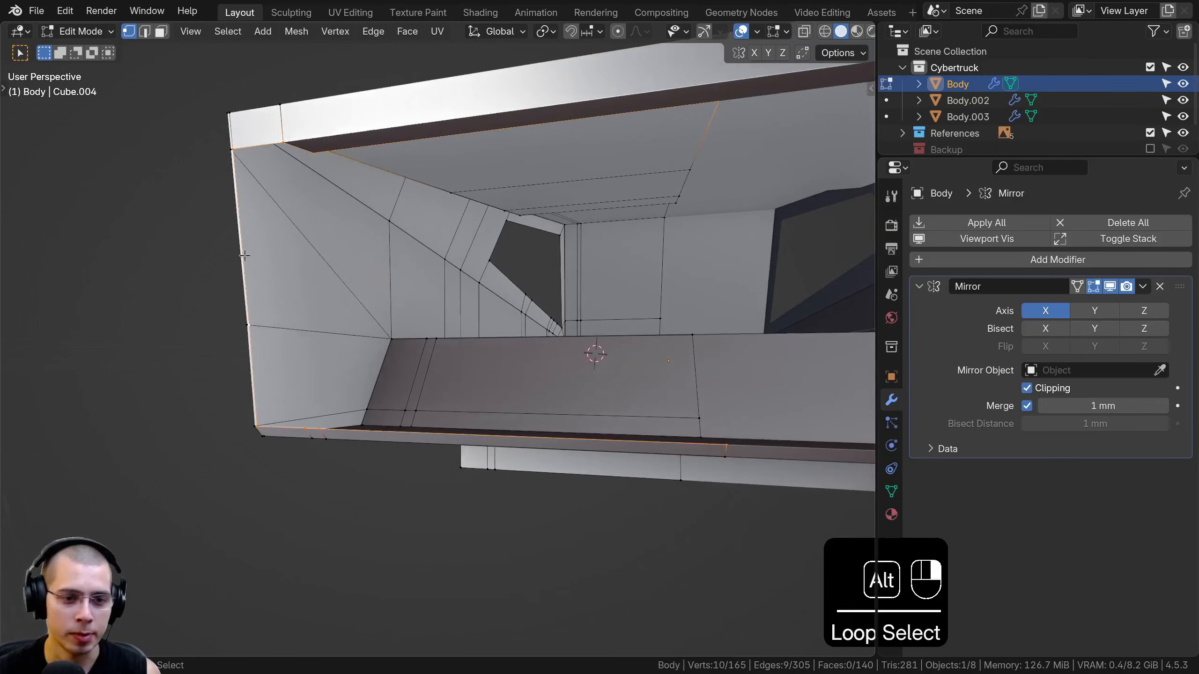
- Remove the upper bed recess vertices from the loop selection, keeping the side and bottom rim of the rear opening
{"action": "middle_click_drag", "start_coordinate": [244, 256], "coordinate": [550, 107]}
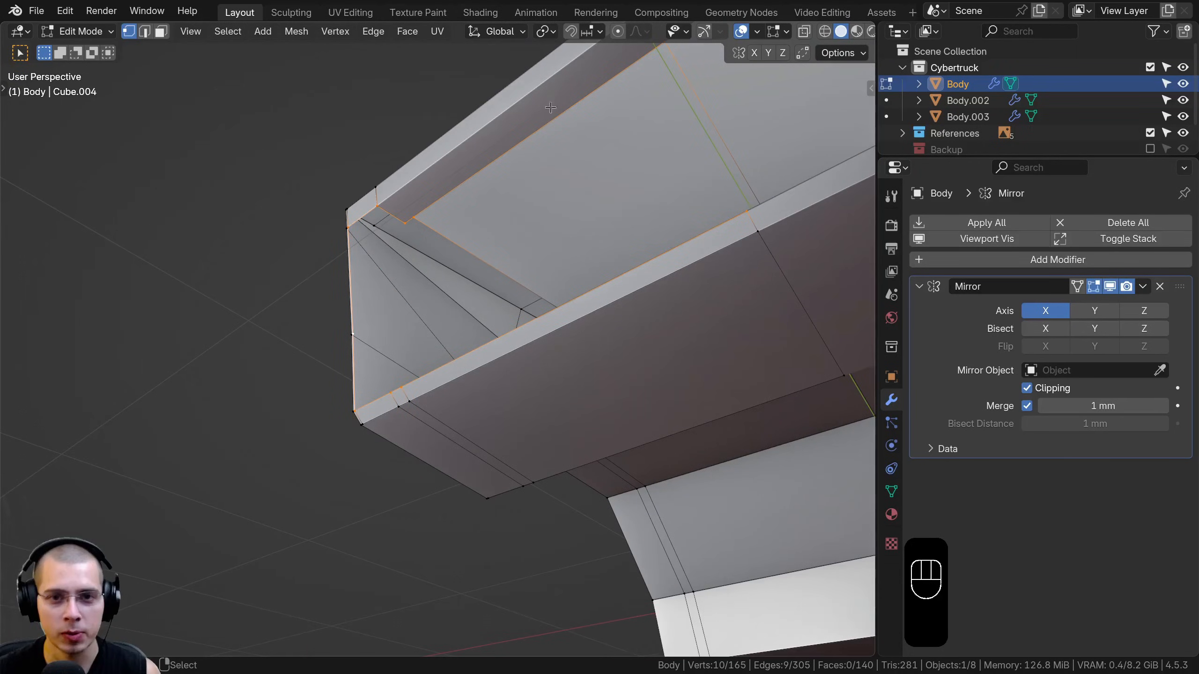
{"action": "middle_click_drag", "start_coordinate": [489, 171], "coordinate": [490, 219], "text": "shift"}
{"action": "key", "text": "z"}
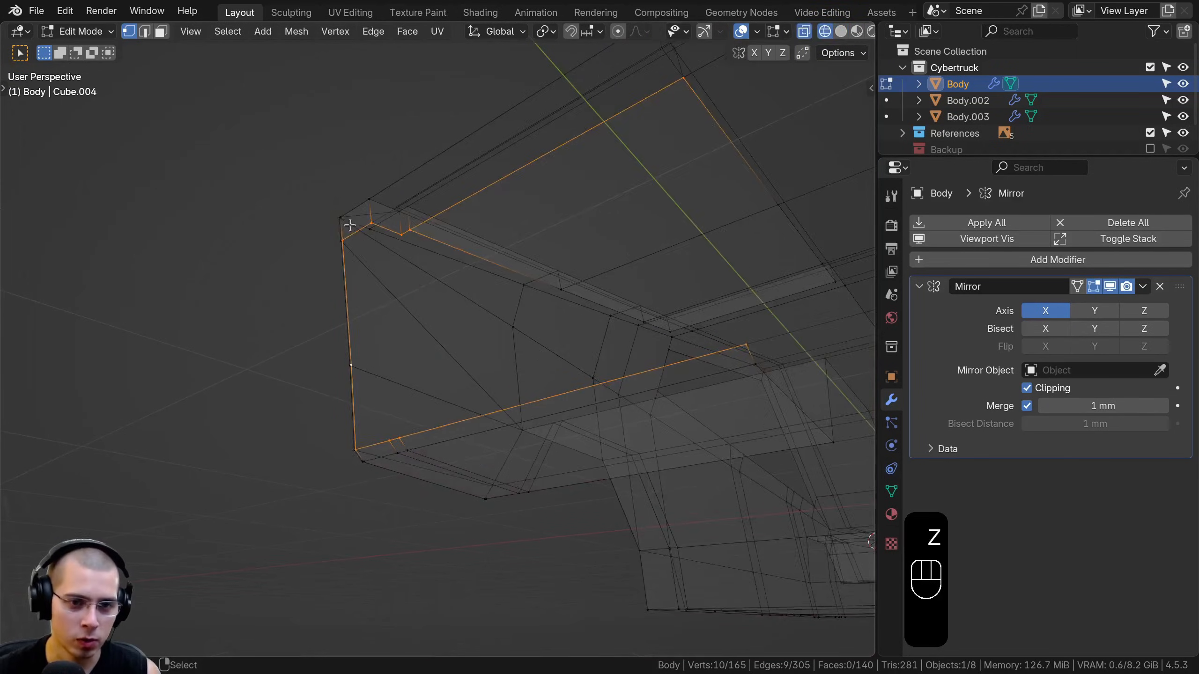
{"action": "key", "text": "b"}
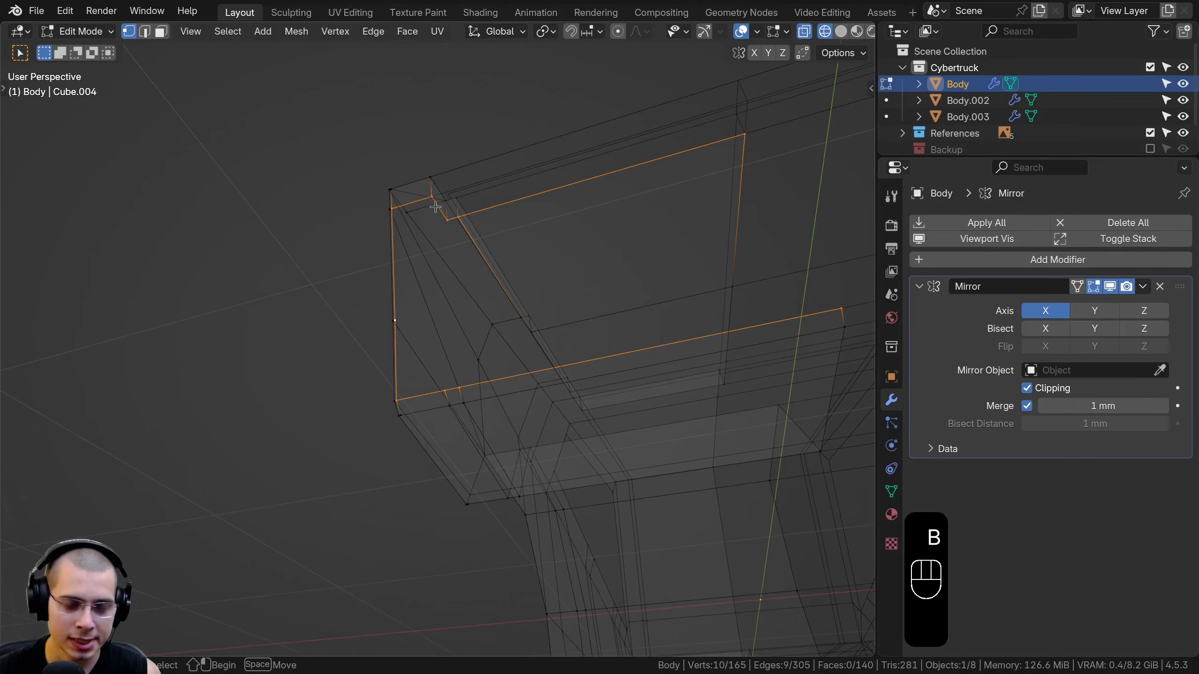
{"action": "middle_click_drag", "start_coordinate": [509, 244], "coordinate": [512, 246]}
{"action": "key", "text": "b"}
- Extrude the rear opening's selected side and bottom rim edges inward to form a flange
{"action": "middle_click_drag", "start_coordinate": [683, 98], "coordinate": [820, 196]}
{"action": "mouse_move", "coordinate": [409, 194]}
{"action": "middle_mouse_down", "text": "shift"}
{"action": "mouse_move", "coordinate": [389, 233]}
{"action": "mouse_move", "coordinate": [401, 282]}
{"action": "mouse_move", "coordinate": [434, 276]}
{"action": "middle_mouse_up", "text": "shift"}
{"action": "key", "text": "z"}
{"action": "key", "text": "e"}
{"action": "scroll", "coordinate": [425, 276], "scroll_direction": "up", "scroll_amount": 6}
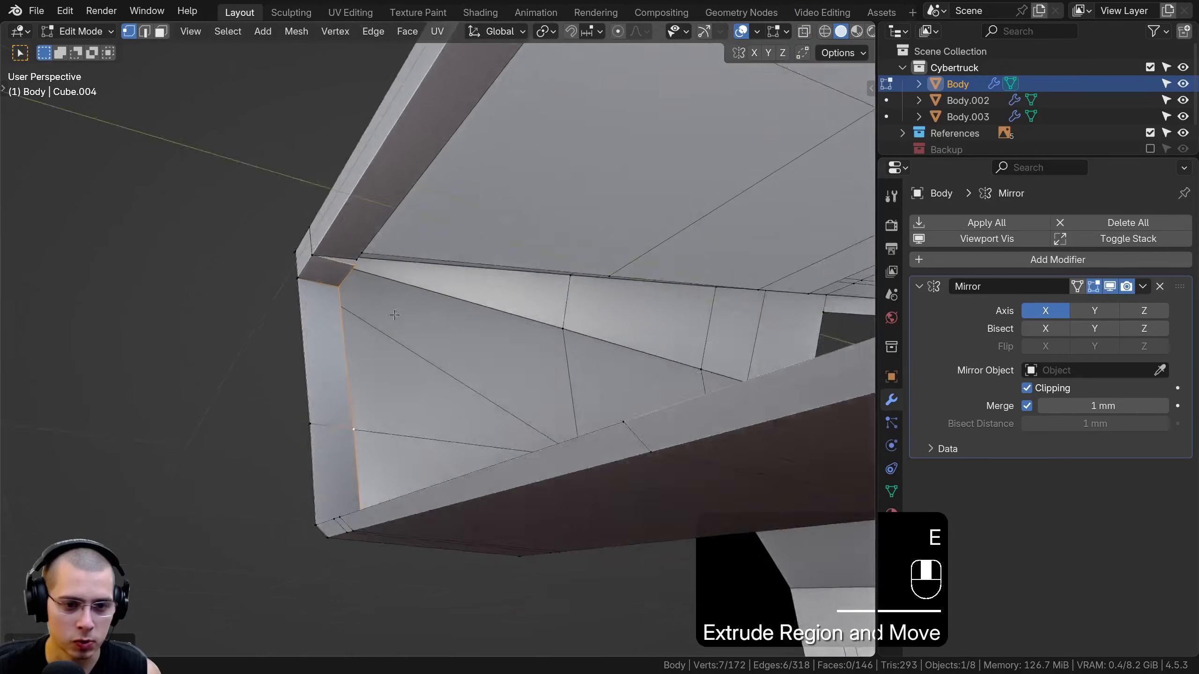
{"action": "key", "text": "g"}
{"action": "left_click", "coordinate": [407, 314]}
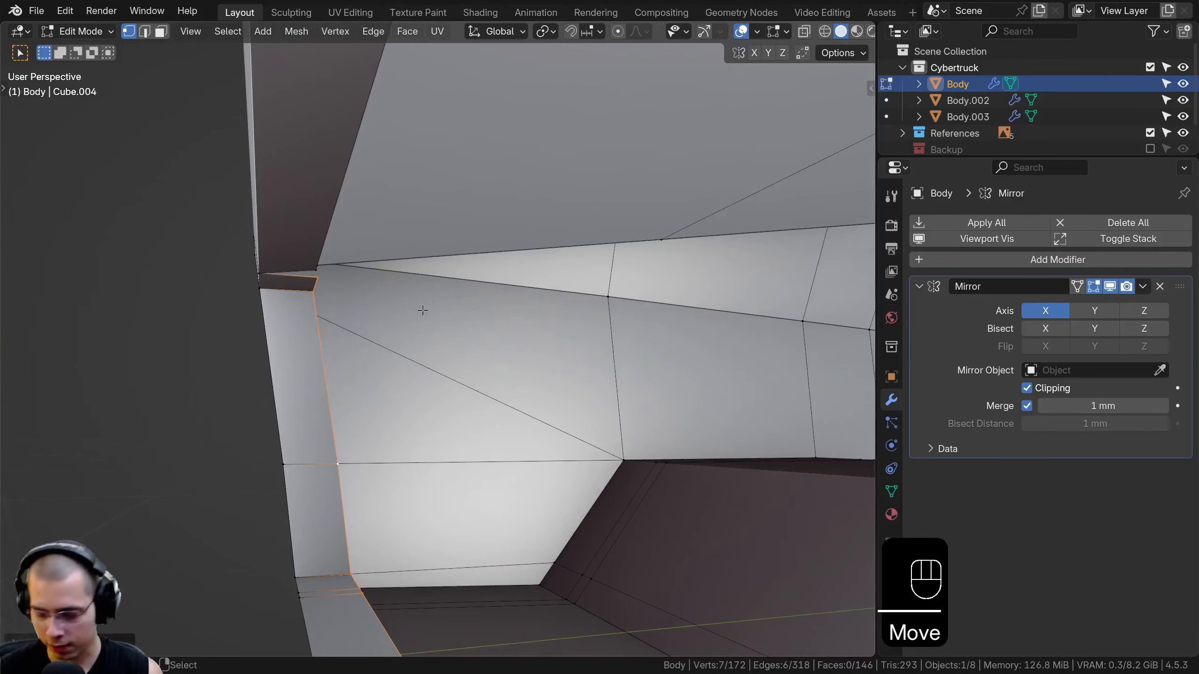
- Shift the flange's inner edges slightly, mostly upward, in the right side view so the flange runs square to the rear edge
{"action": "key", "text": "KP_3"}
{"action": "key", "text": "z"}
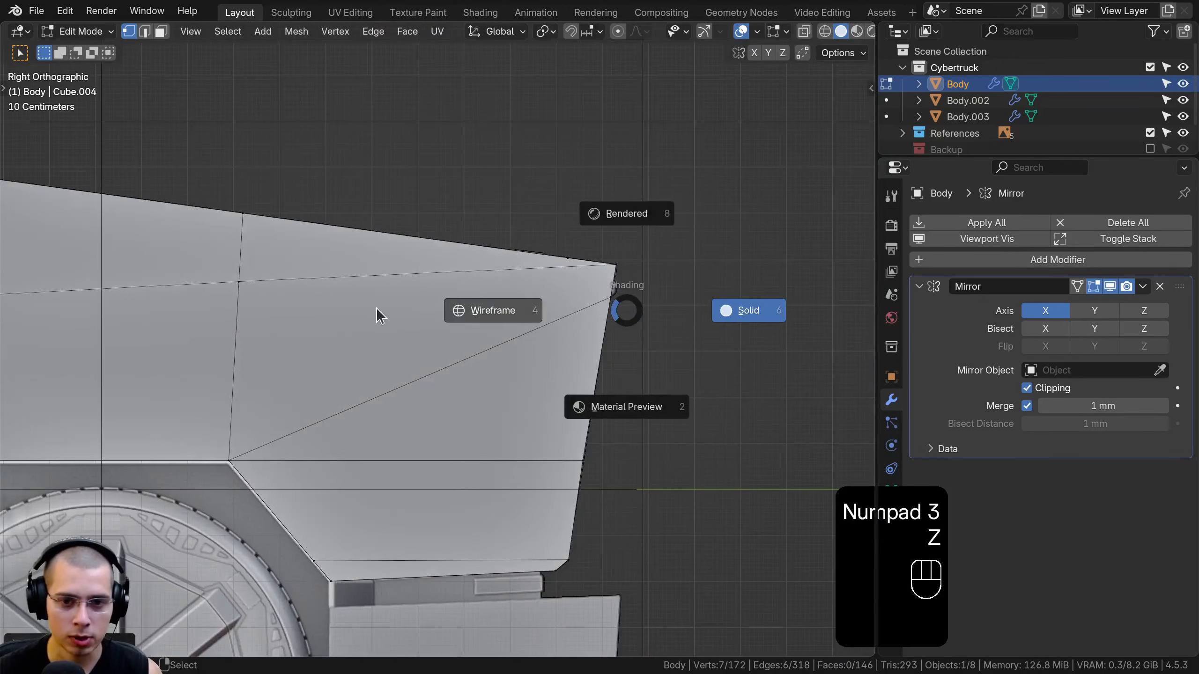
{"action": "left_click", "coordinate": [378, 313]}
{"action": "mouse_move", "coordinate": [378, 314]}
{"action": "middle_mouse_down", "text": "shift"}
{"action": "mouse_move", "coordinate": [362, 317]}
{"action": "mouse_move", "coordinate": [463, 276]}
{"action": "middle_mouse_up", "text": "shift"}
{"action": "scroll", "coordinate": [500, 239], "scroll_direction": "up", "scroll_amount": 4}
{"action": "key", "text": "g"}
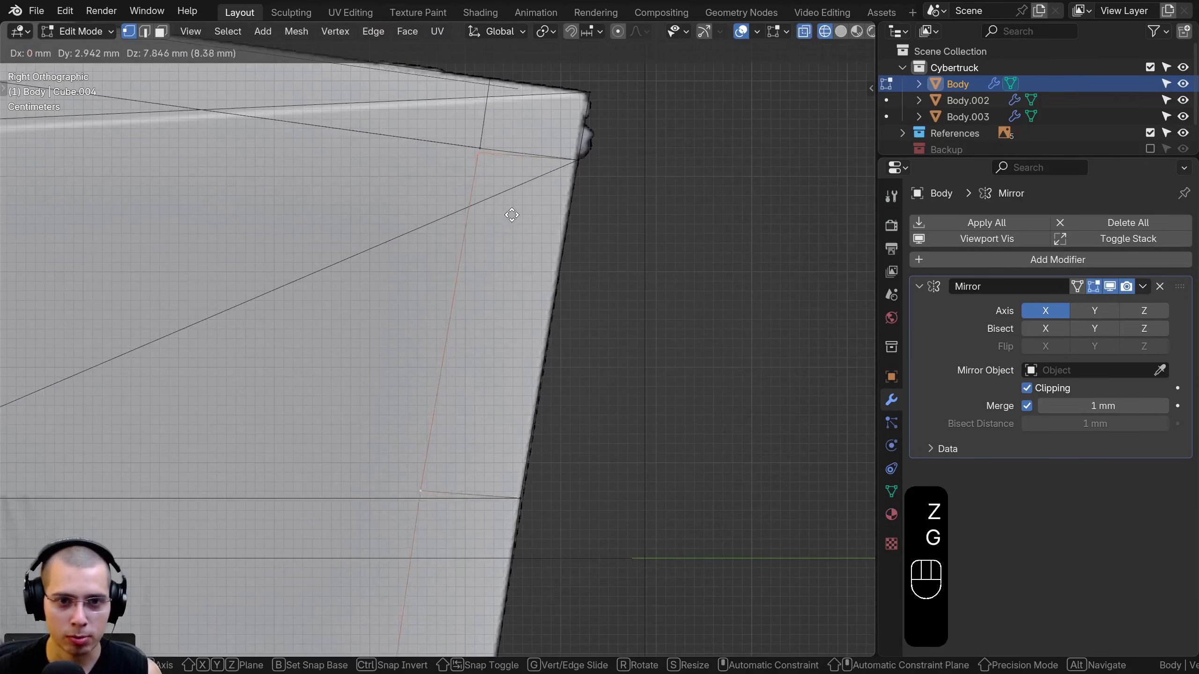
{"action": "left_click", "coordinate": [512, 206]}
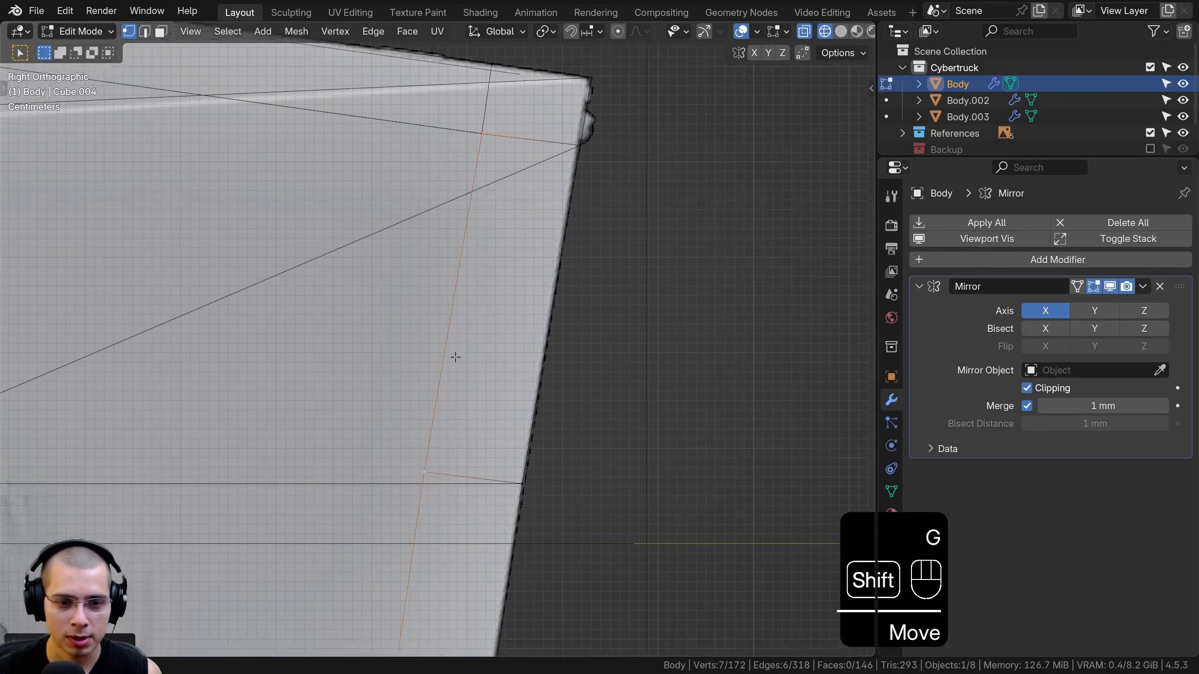
{"action": "scroll", "coordinate": [512, 441], "scroll_direction": "down", "scroll_amount": 6, "text": "shift"}
{"action": "key", "text": "z"}
{"action": "left_click", "coordinate": [691, 466]}
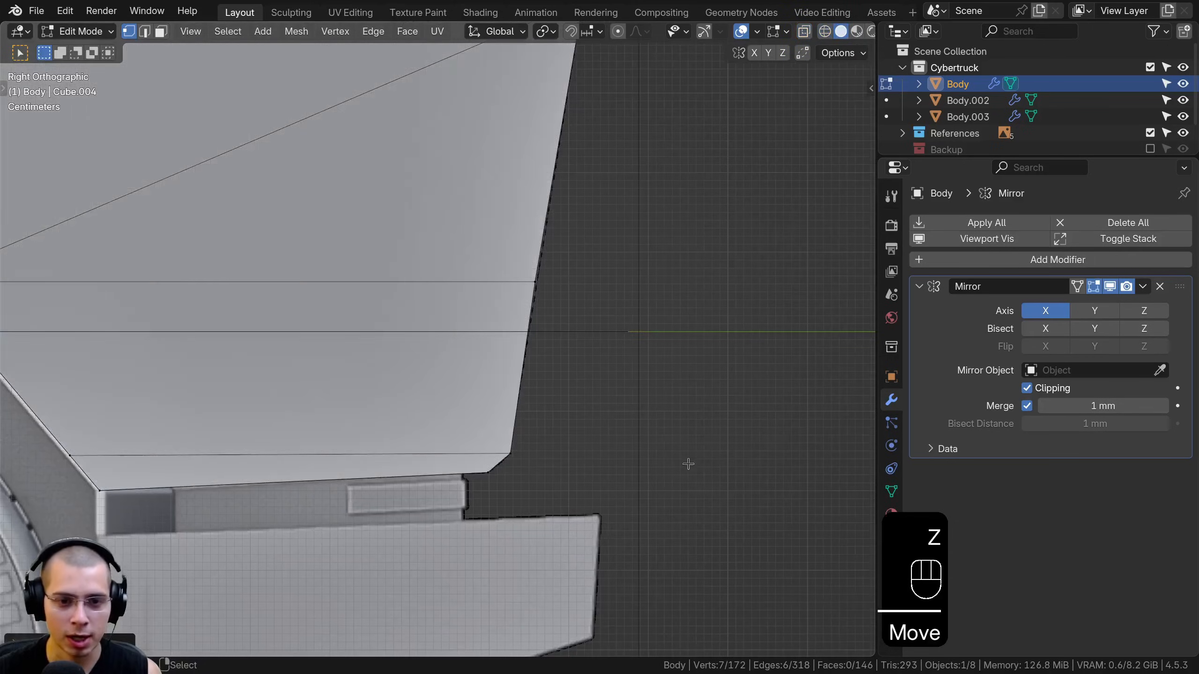
- Merge the flange's loose upper inner vertex with the adjacent body vertex using Merge At Last
{"action": "mouse_move", "coordinate": [691, 466]}
{"action": "middle_mouse_down"}
{"action": "mouse_move", "coordinate": [510, 468]}
{"action": "mouse_move", "coordinate": [417, 190]}
{"action": "mouse_move", "coordinate": [446, 241]}
{"action": "mouse_move", "coordinate": [519, 201]}
{"action": "mouse_move", "coordinate": [440, 175]}
{"action": "mouse_move", "coordinate": [500, 326]}
{"action": "middle_mouse_up"}
{"action": "scroll", "coordinate": [416, 190], "scroll_direction": "up", "scroll_amount": 3}
{"action": "scroll", "coordinate": [500, 326], "scroll_direction": "up", "scroll_amount": 2}
{"action": "key", "text": "g"}
{"action": "left_click", "coordinate": [505, 341]}
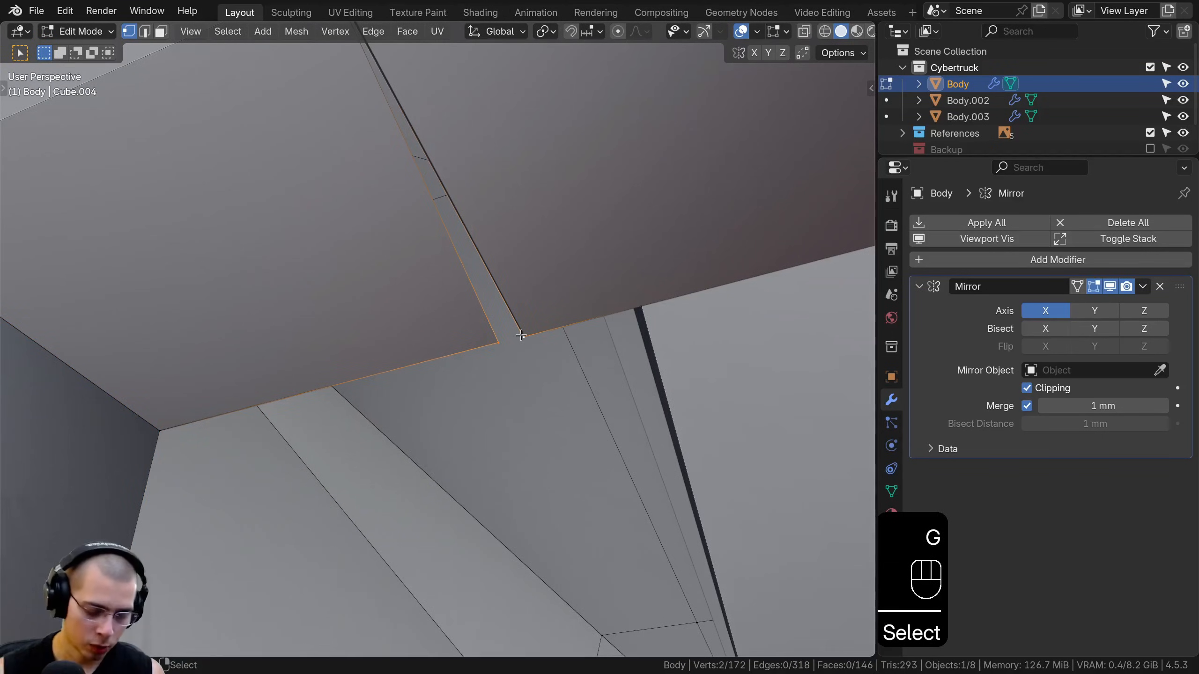
{"action": "key", "text": "m"}
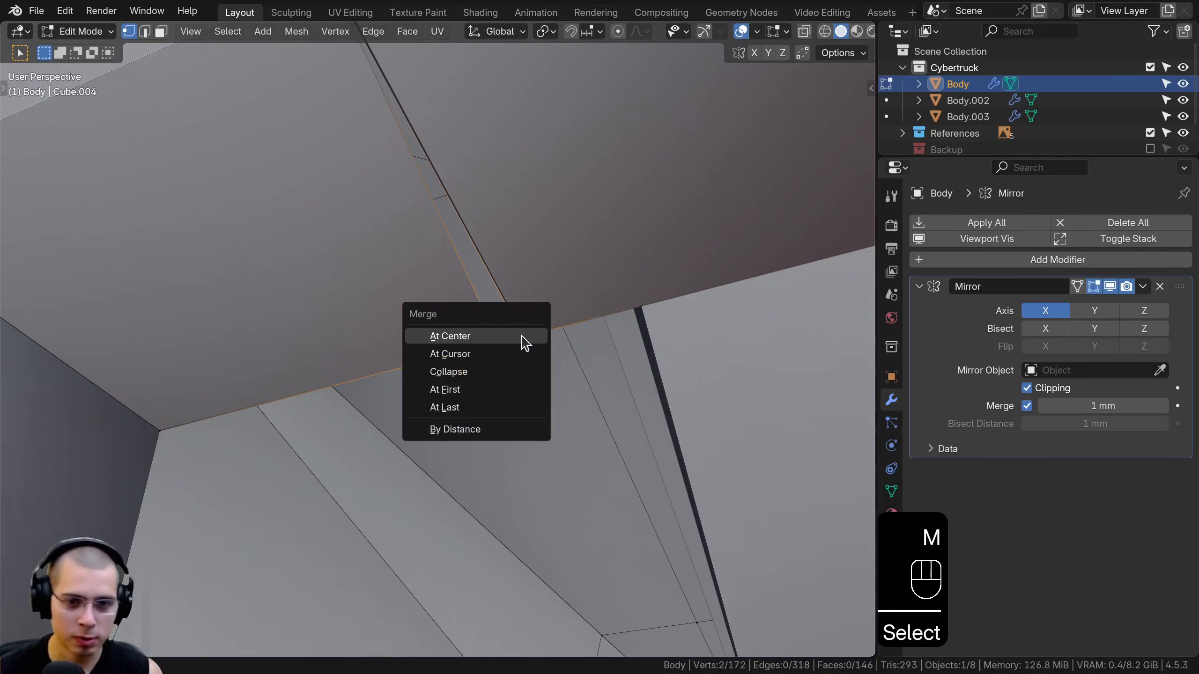
{"action": "left_click", "coordinate": [444, 408]}
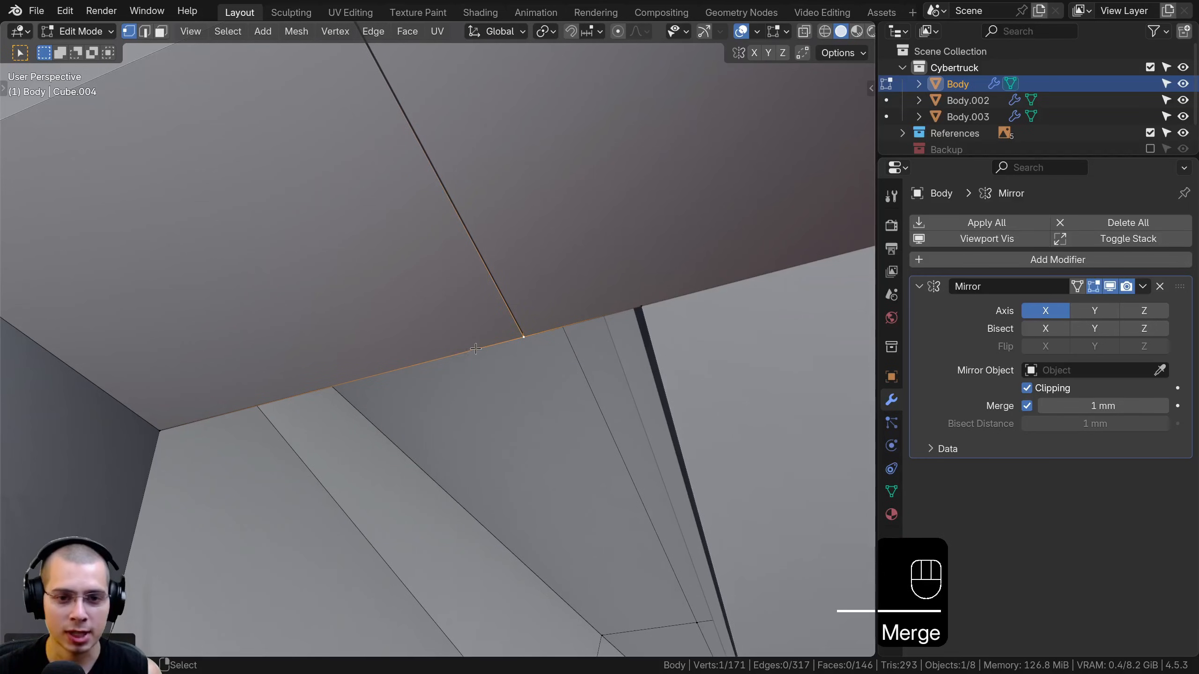
{"action": "scroll", "coordinate": [446, 346], "scroll_direction": "down", "scroll_amount": 3}
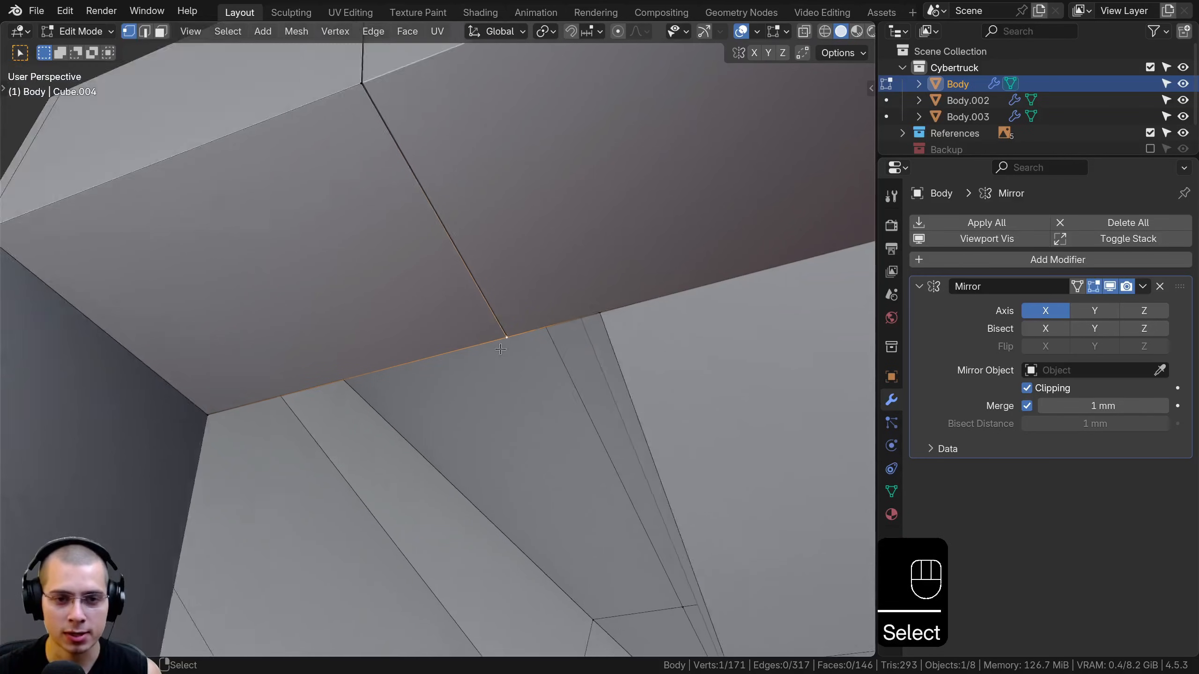
- Duplicate the rear opening's upper and lower outer corner vertices about 108 mm outward along X and connect the copies with an edge
{"action": "key", "text": "a"}
{"action": "middle_click_drag", "start_coordinate": [446, 345], "coordinate": [376, 171]}
{"action": "key", "text": "Tab"}
{"action": "key", "text": "Tab"}
{"action": "scroll", "coordinate": [476, 385], "scroll_direction": "down", "scroll_amount": 5}
{"action": "scroll", "coordinate": [286, 220], "scroll_direction": "up", "scroll_amount": 5}
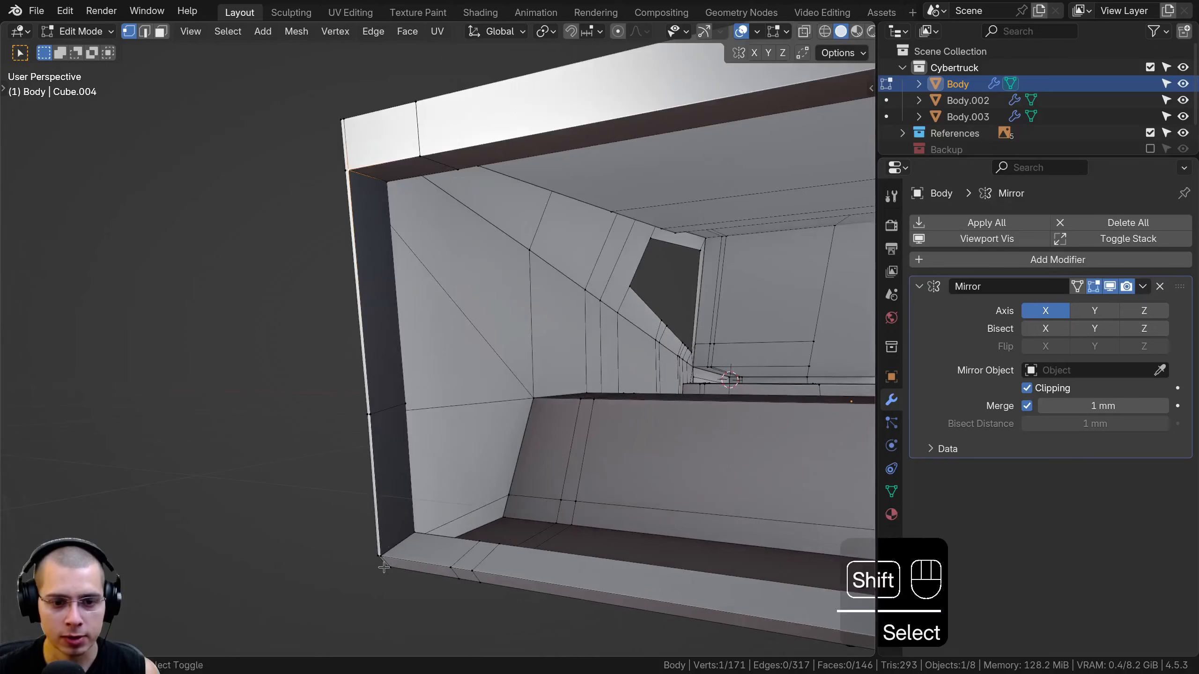
{"action": "middle_click_drag", "start_coordinate": [383, 567], "coordinate": [359, 255], "text": "shift"}
{"action": "key", "text": "shift+d"}
{"action": "key", "text": "x"}
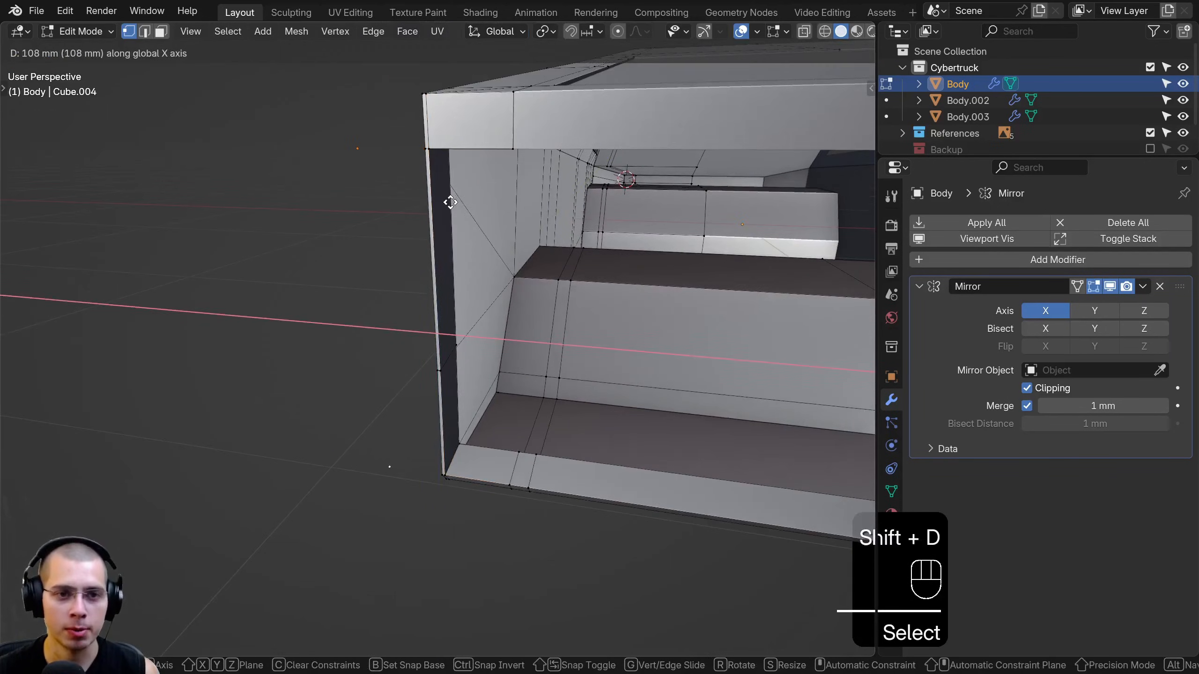
{"action": "left_click", "coordinate": [371, 149]}
{"action": "key", "text": "f"}
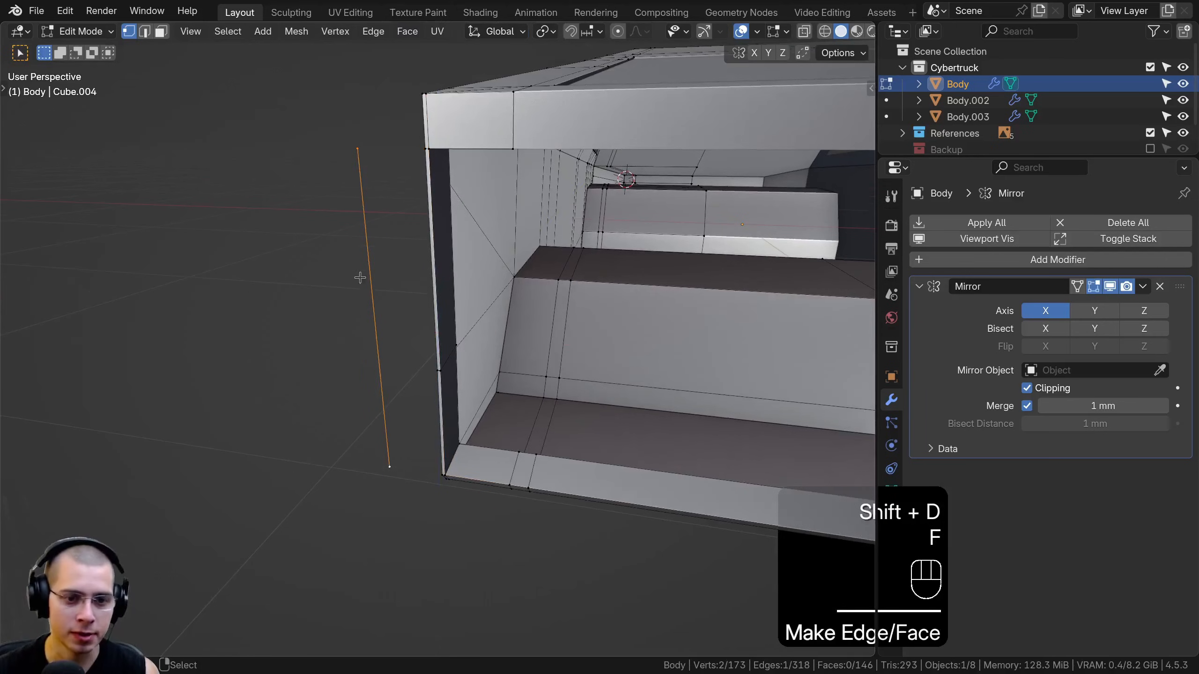
- Separate the duplicated edge into its own object and open that object for mesh editing
{"action": "middle_click_drag", "start_coordinate": [359, 278], "coordinate": [374, 222]}
{"action": "key", "text": "p"}
{"action": "left_click", "coordinate": [369, 219]}
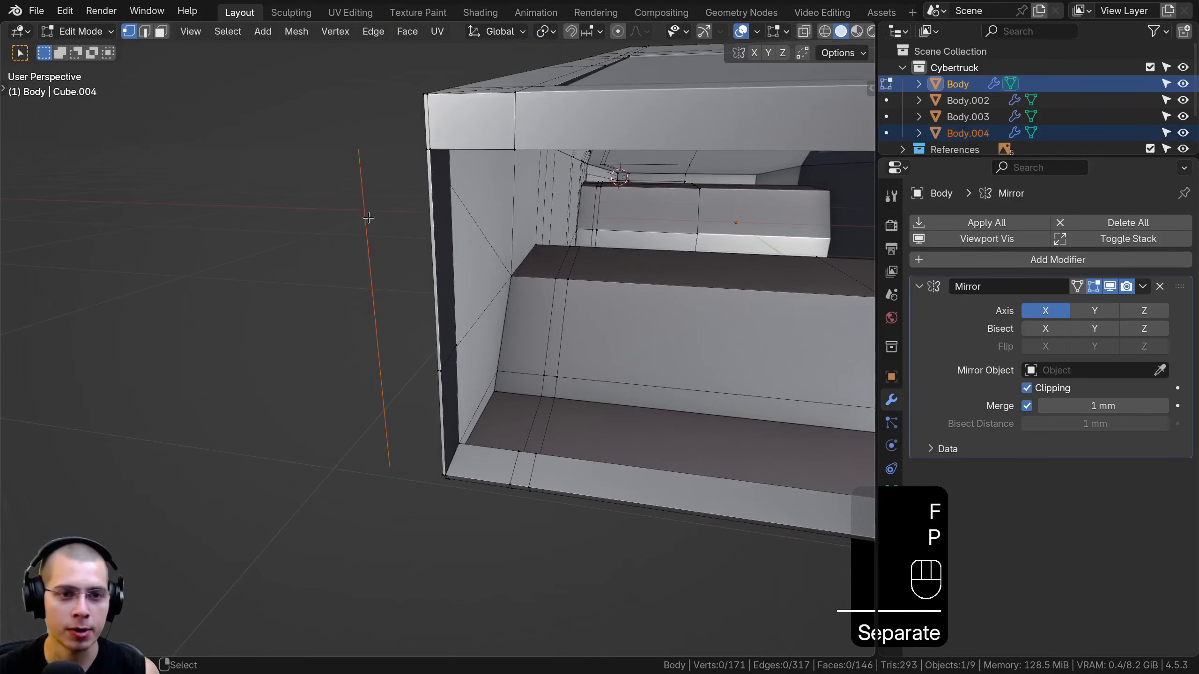
{"action": "key", "text": "Tab"}
{"action": "left_click", "coordinate": [379, 196]}
{"action": "key", "text": "Tab"}
- Move the separated edge about -108.5 mm along X to the opening's side and extrude it along X to the mirror centerline
{"action": "key", "text": "a"}
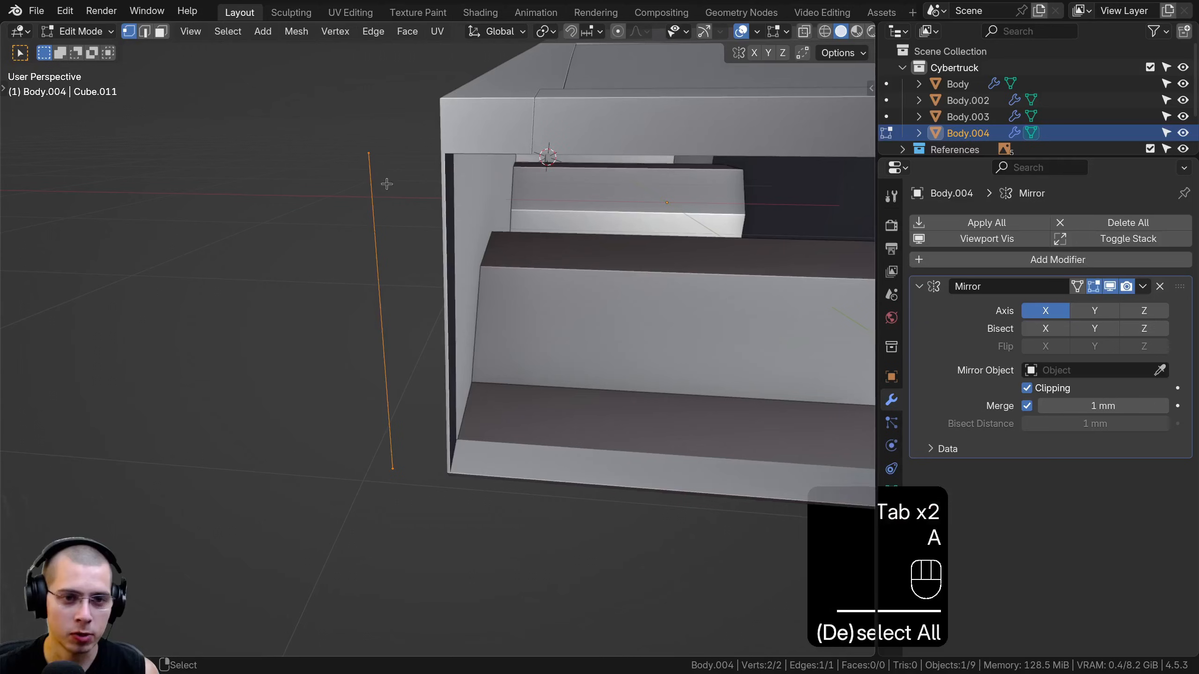
{"action": "key", "text": "g"}
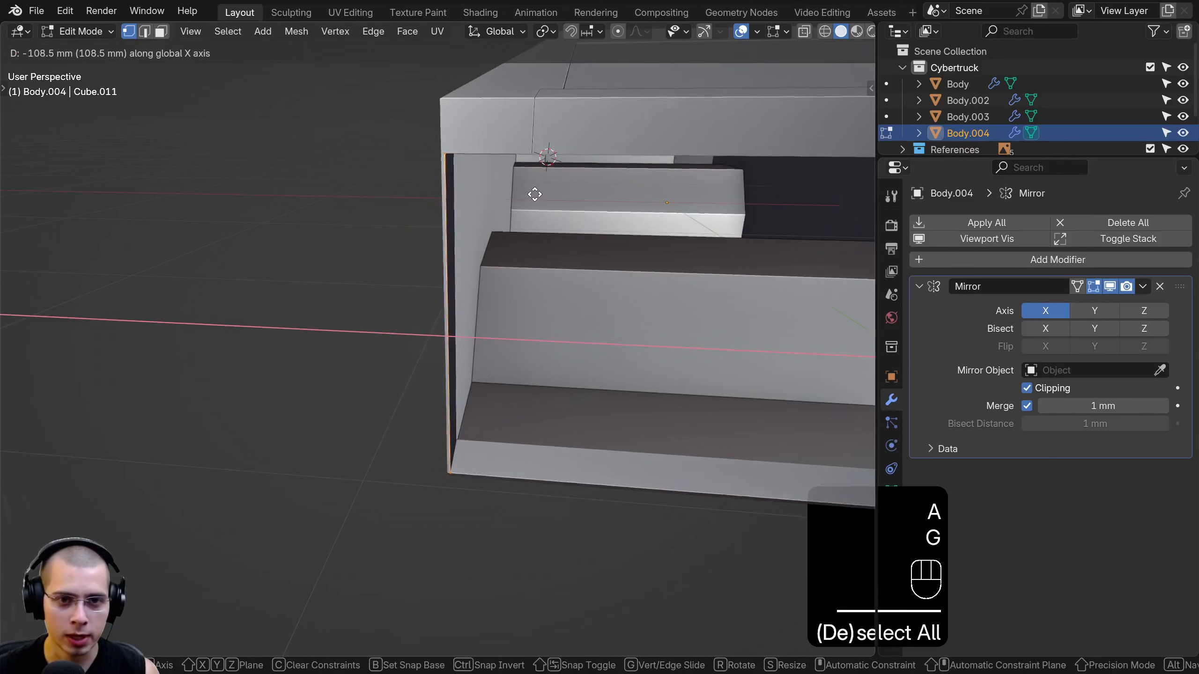
{"action": "left_click", "coordinate": [535, 194]}
{"action": "scroll", "coordinate": [539, 199], "scroll_direction": "down", "scroll_amount": 4}
{"action": "key", "text": "e"}
{"action": "key", "text": "x"}
{"action": "left_click", "coordinate": [23, 282]}
- Shift the tailgate face slightly rearward in the side view and extrude it about 41 mm inward along its normal
{"action": "mouse_move", "coordinate": [481, 284]}
{"action": "middle_mouse_down", "text": "shift"}
{"action": "mouse_move", "coordinate": [365, 289]}
{"action": "mouse_move", "coordinate": [491, 302]}
{"action": "mouse_move", "coordinate": [613, 283]}
{"action": "middle_mouse_up", "text": "shift"}
{"action": "key", "text": "a"}
{"action": "key", "text": "a"}
{"action": "key", "text": "KP_3"}
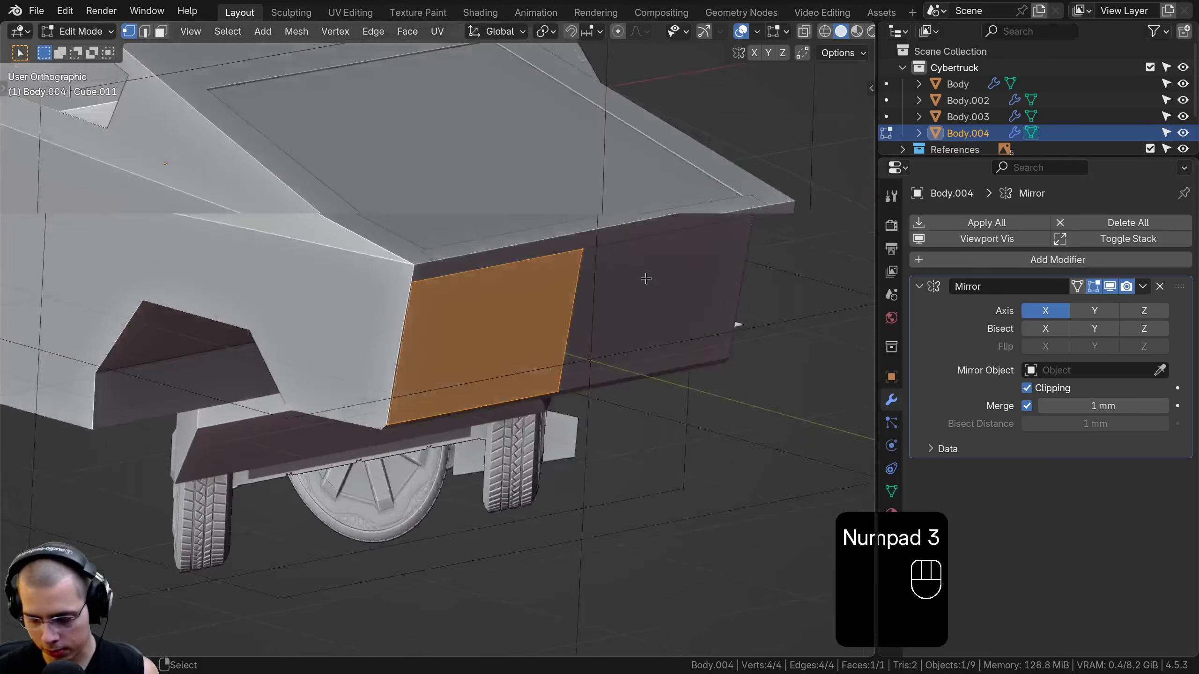
{"action": "key", "text": "z"}
{"action": "left_click", "coordinate": [395, 285]}
{"action": "scroll", "coordinate": [594, 319], "scroll_direction": "up", "scroll_amount": 3}
{"action": "key", "text": "g"}
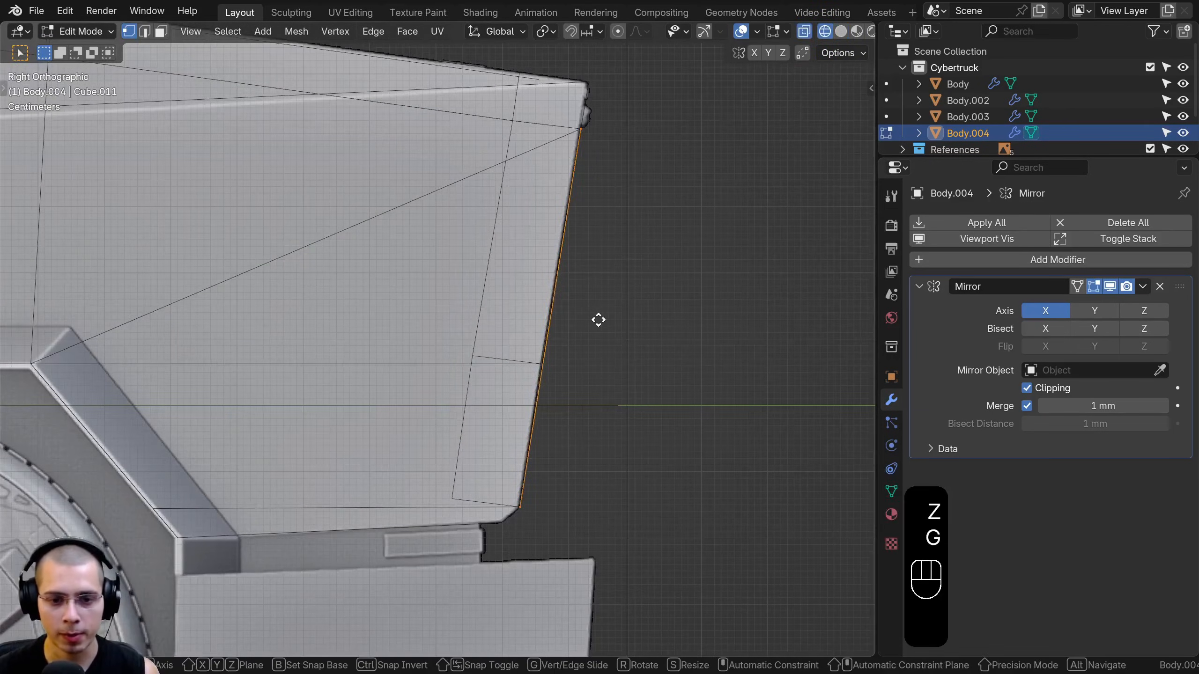
{"action": "key", "text": "e"}
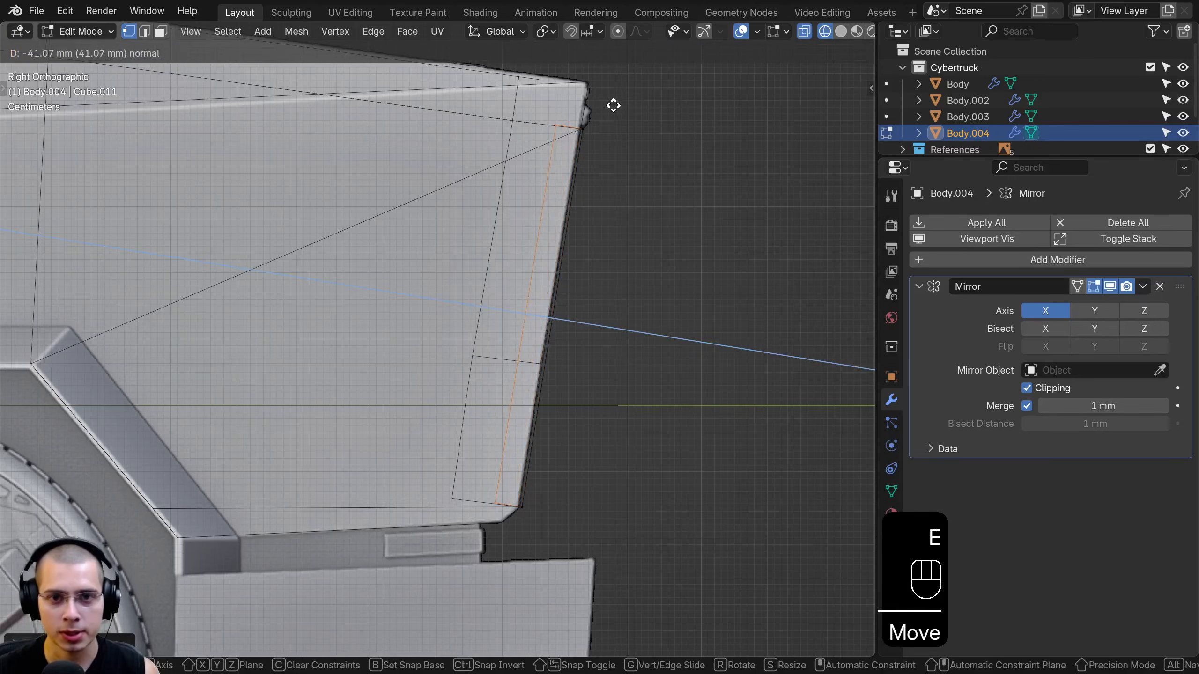
{"action": "left_click", "coordinate": [613, 105]}
- Bevel the tailgate panel's upper outer edge by about 9.5 mm with one segment
{"action": "scroll", "coordinate": [543, 281], "scroll_direction": "up", "scroll_amount": 4}
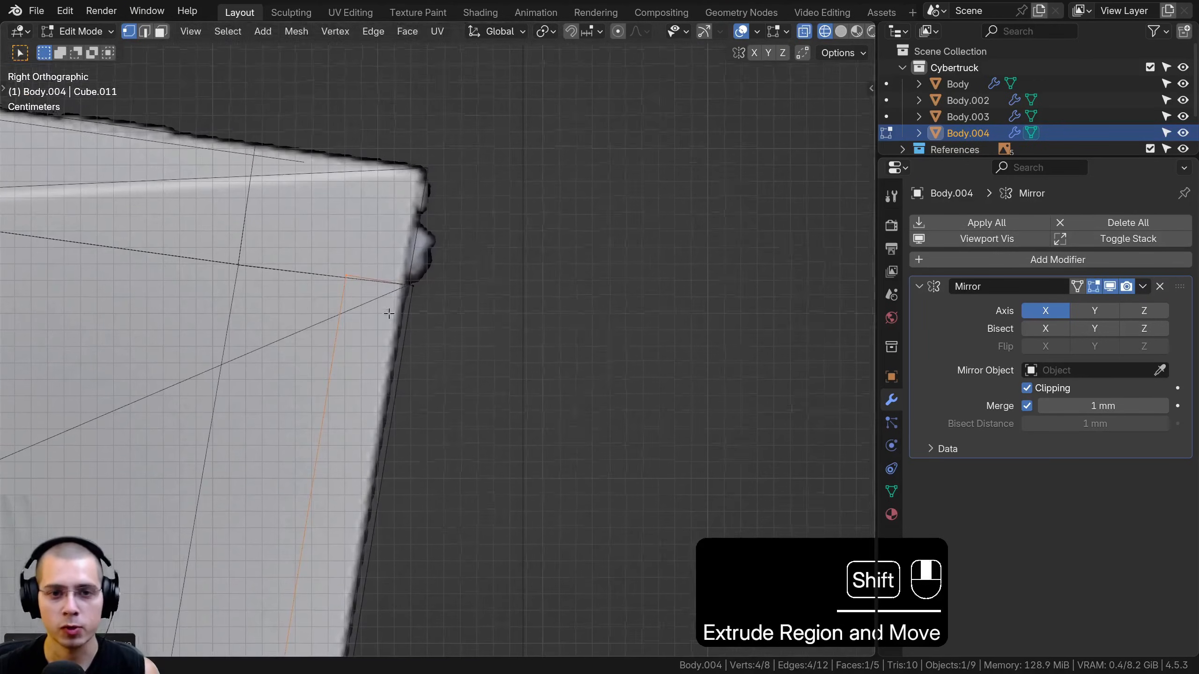
{"action": "middle_click_drag", "start_coordinate": [389, 313], "coordinate": [383, 328], "text": "shift"}
{"action": "scroll", "coordinate": [394, 310], "scroll_direction": "up", "scroll_amount": 4}
{"action": "key", "text": "a"}
{"action": "key", "text": "b"}
{"action": "left_click_drag", "start_coordinate": [335, 214], "coordinate": [425, 333]}
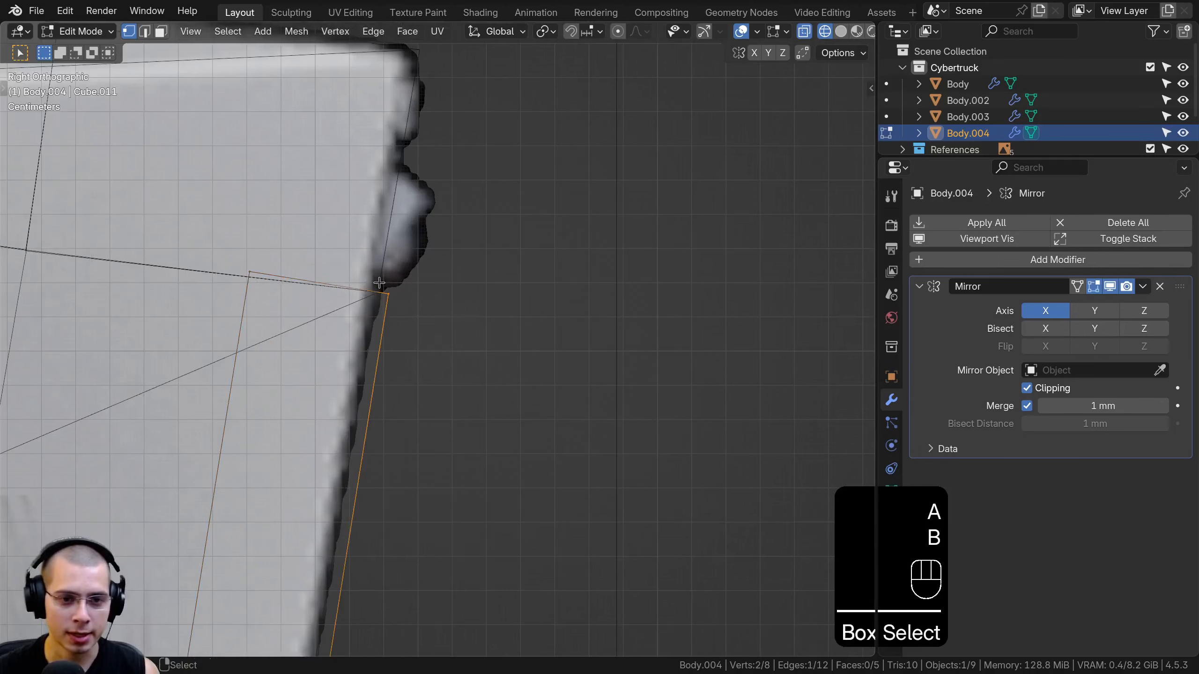
{"action": "scroll", "coordinate": [358, 291], "scroll_direction": "up", "scroll_amount": 3}
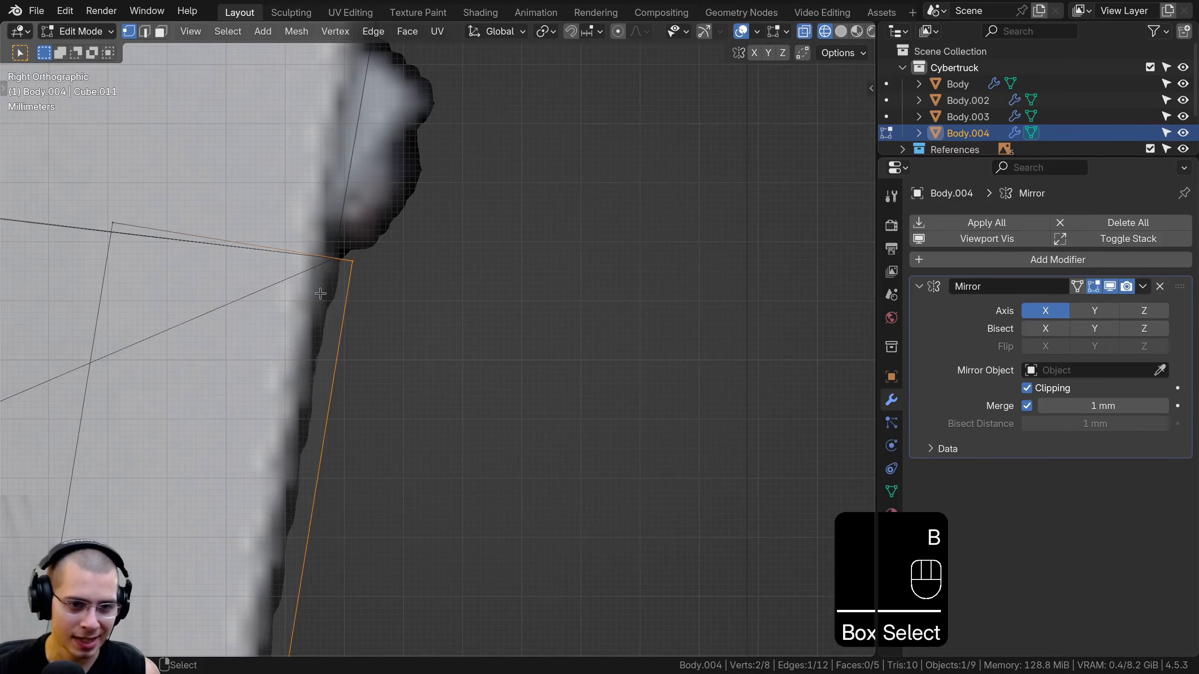
{"action": "key", "text": "ctrl+b"}
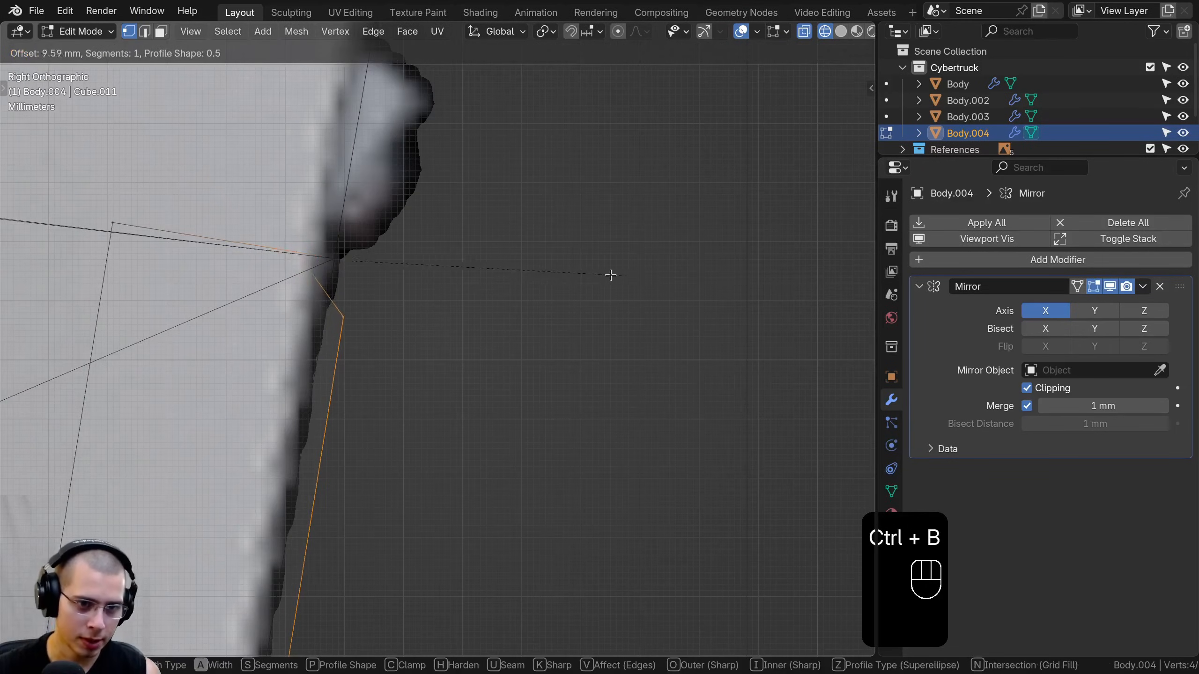
{"action": "left_click", "coordinate": [617, 280]}
- Examine how the beveled tailgate panel sits in the rear opening in solid shading
{"action": "key", "text": "z"}
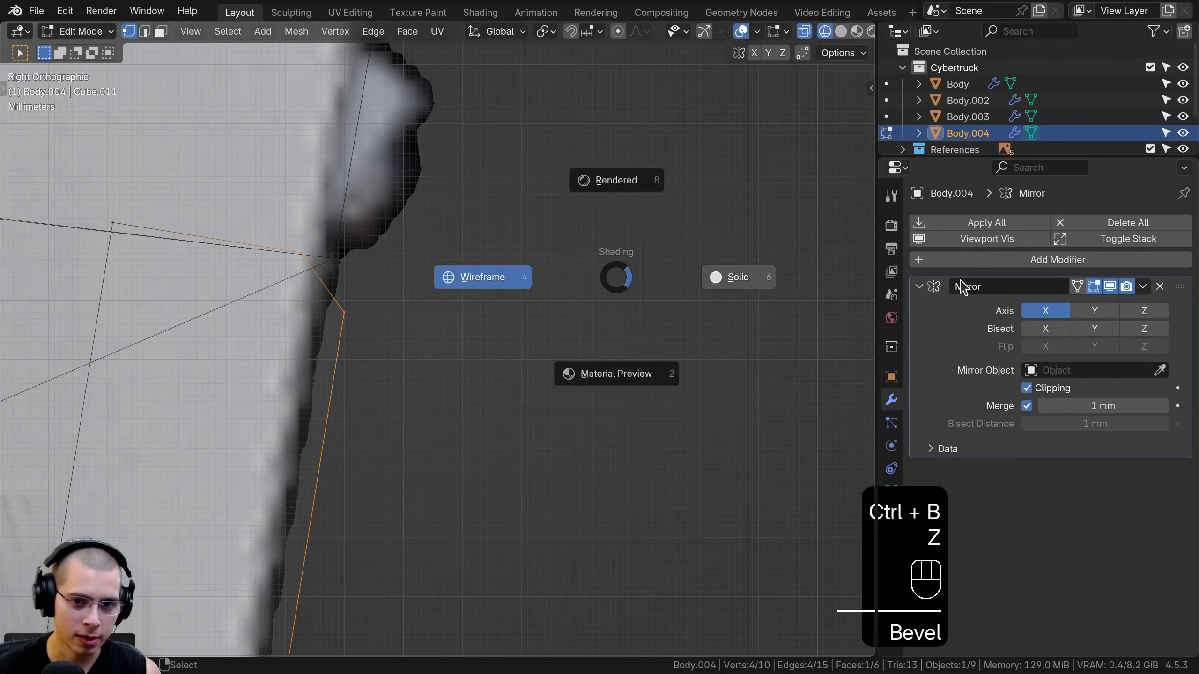
{"action": "key", "text": "a"}
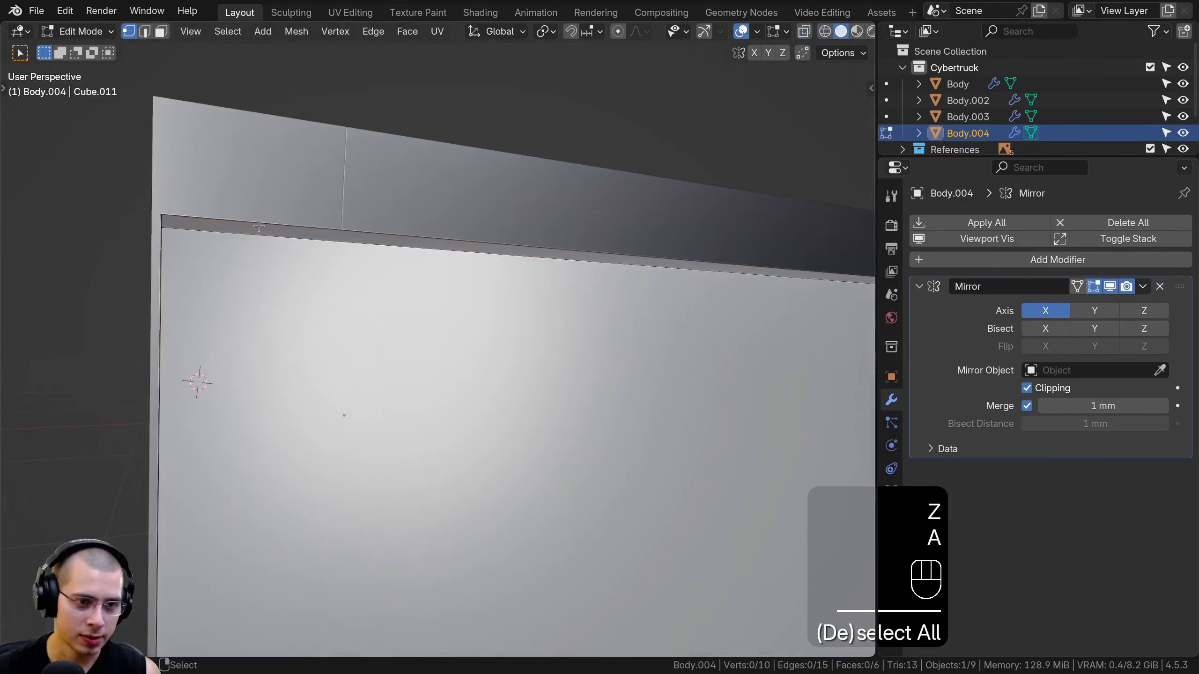
{"action": "key", "text": "a"}
{"action": "scroll", "coordinate": [304, 313], "scroll_direction": "down", "scroll_amount": 2}
{"action": "key", "text": "Tab"}
{"action": "middle_click_drag", "start_coordinate": [304, 313], "coordinate": [436, 161]}
{"action": "key", "text": "a"}
{"action": "left_click", "coordinate": [410, 356]}
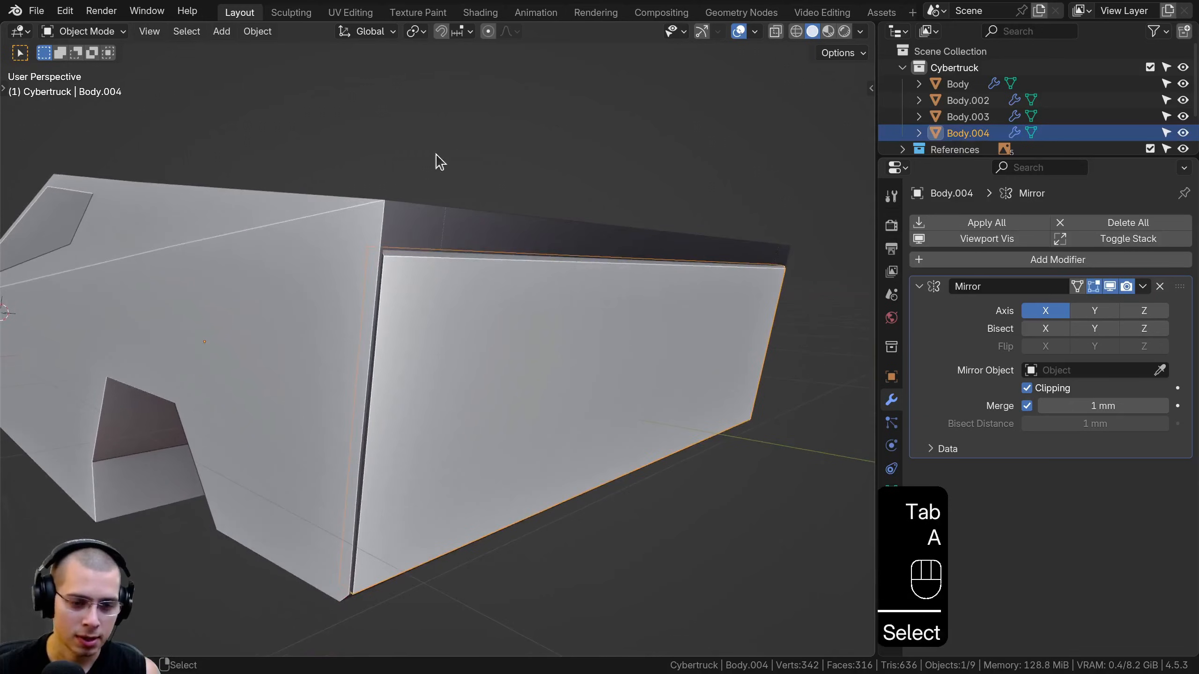
- Recalculate the normals of the whole tailgate panel and move the panel slightly inward along Y
{"action": "key", "text": "Tab"}
{"action": "key", "text": "a"}
{"action": "key", "text": "a"}
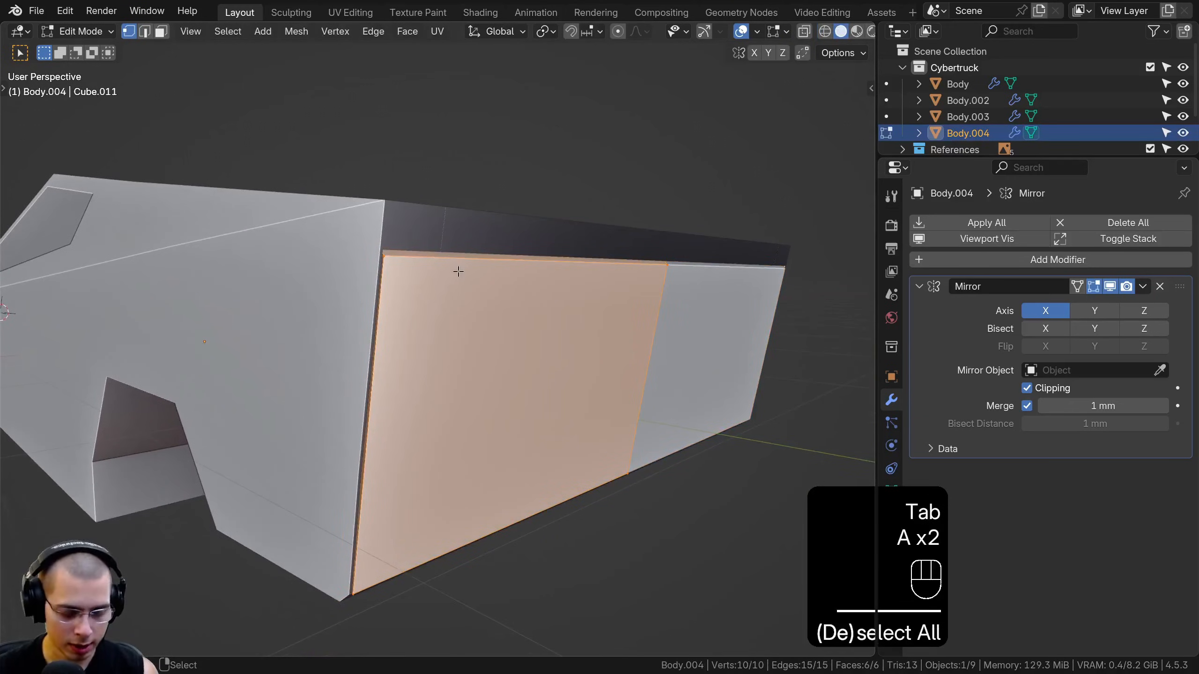
{"action": "key", "text": "shift+n"}
{"action": "middle_click_drag", "start_coordinate": [458, 271], "coordinate": [653, 397]}
{"action": "key", "text": "g"}
{"action": "middle_click", "coordinate": [653, 397]}
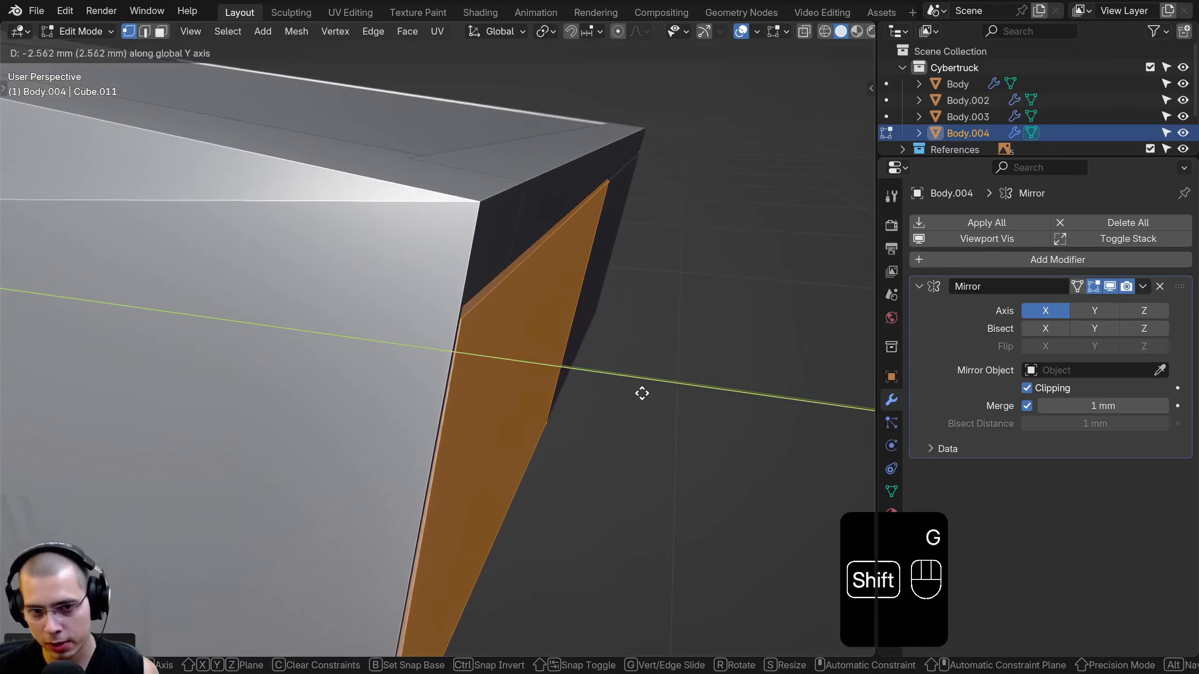
{"action": "left_click", "coordinate": [650, 400]}
- Examine how the tailgate panel meets the body around the rear opening and at its lower corner
{"action": "key", "text": "Tab"}
{"action": "scroll", "coordinate": [566, 385], "scroll_direction": "down", "scroll_amount": 4}
{"action": "middle_click_drag", "start_coordinate": [458, 370], "coordinate": [386, 326]}
{"action": "key", "text": "a"}
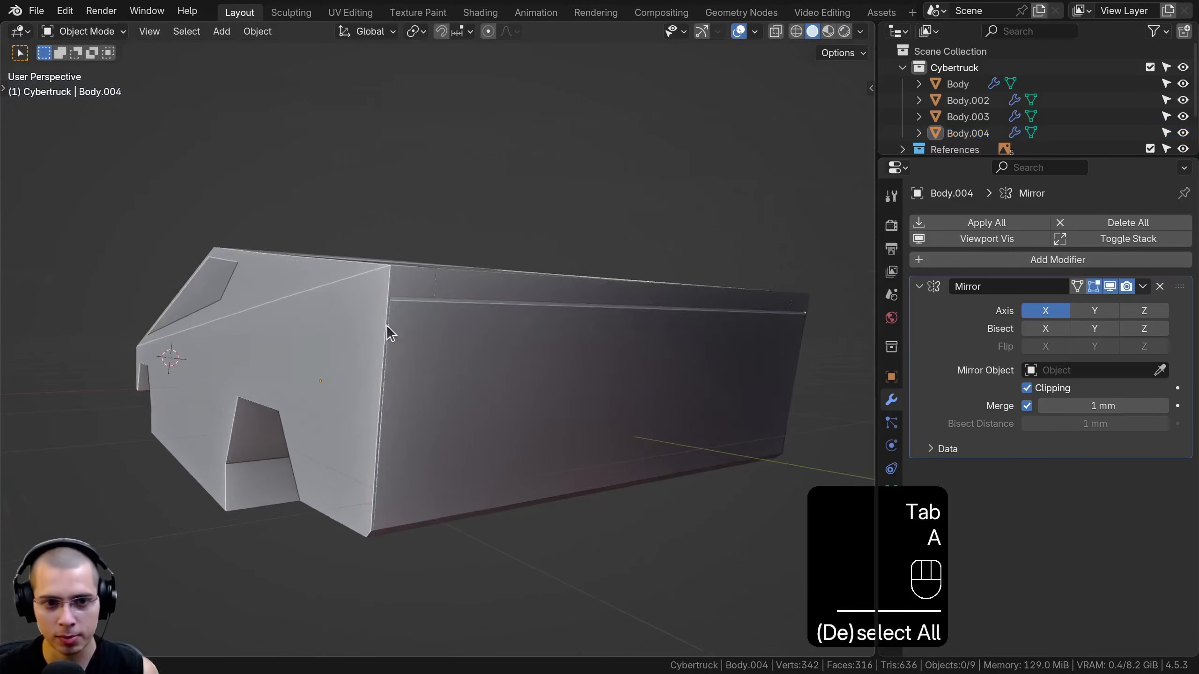
{"action": "left_click", "coordinate": [385, 397]}
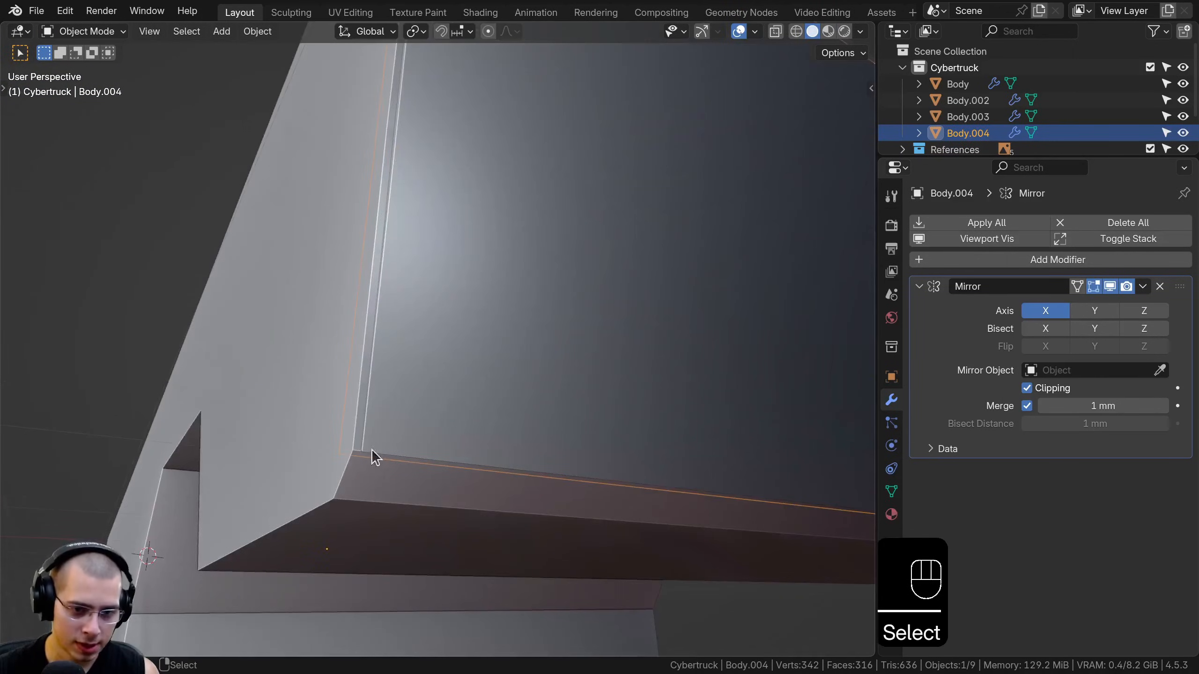
- Deselect everything and examine the whole truck body with its bed cover and tailgate from above
{"action": "scroll", "coordinate": [395, 454], "scroll_direction": "down", "scroll_amount": 4}
{"action": "middle_click_drag", "start_coordinate": [394, 454], "coordinate": [508, 424], "text": "shift"}
{"action": "key", "text": "a"}
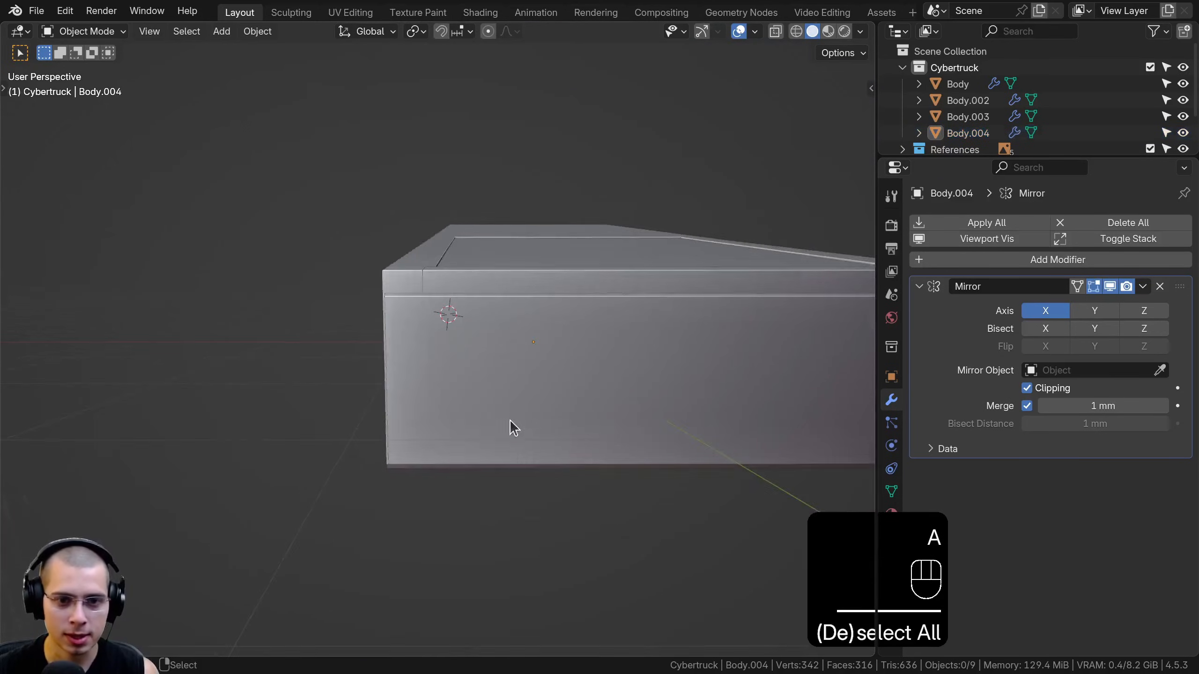
{"action": "scroll", "coordinate": [519, 425], "scroll_direction": "down", "scroll_amount": 3}
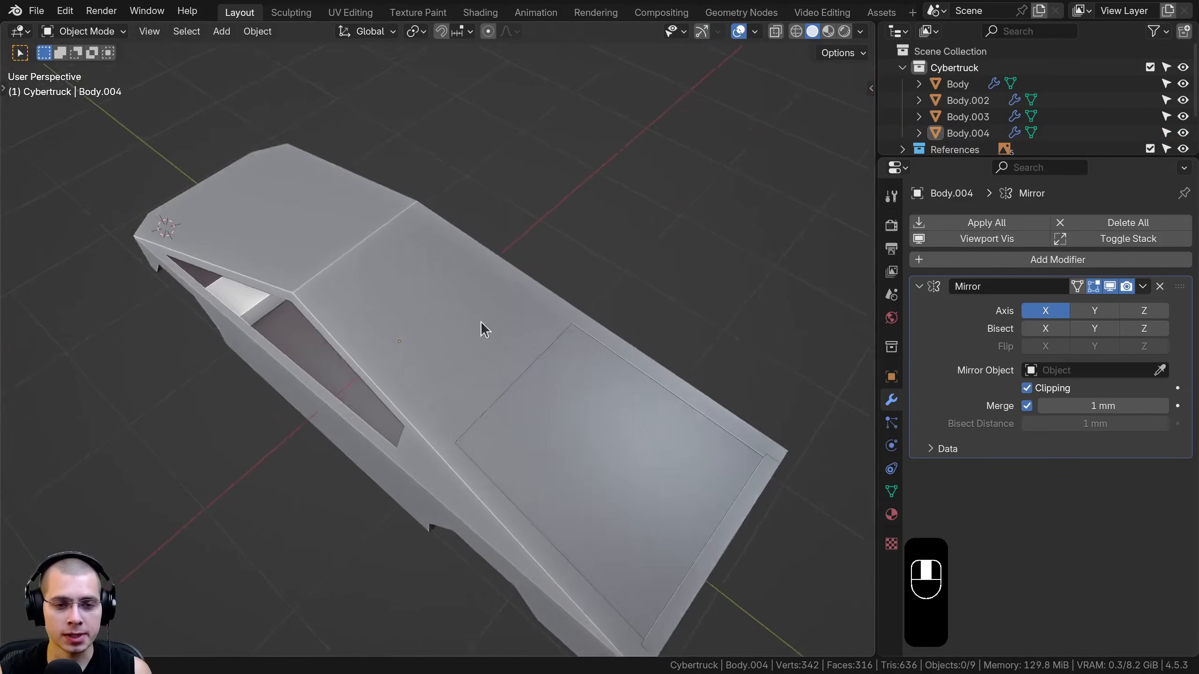
{"action": "middle_click_drag", "start_coordinate": [481, 327], "coordinate": [509, 293]}
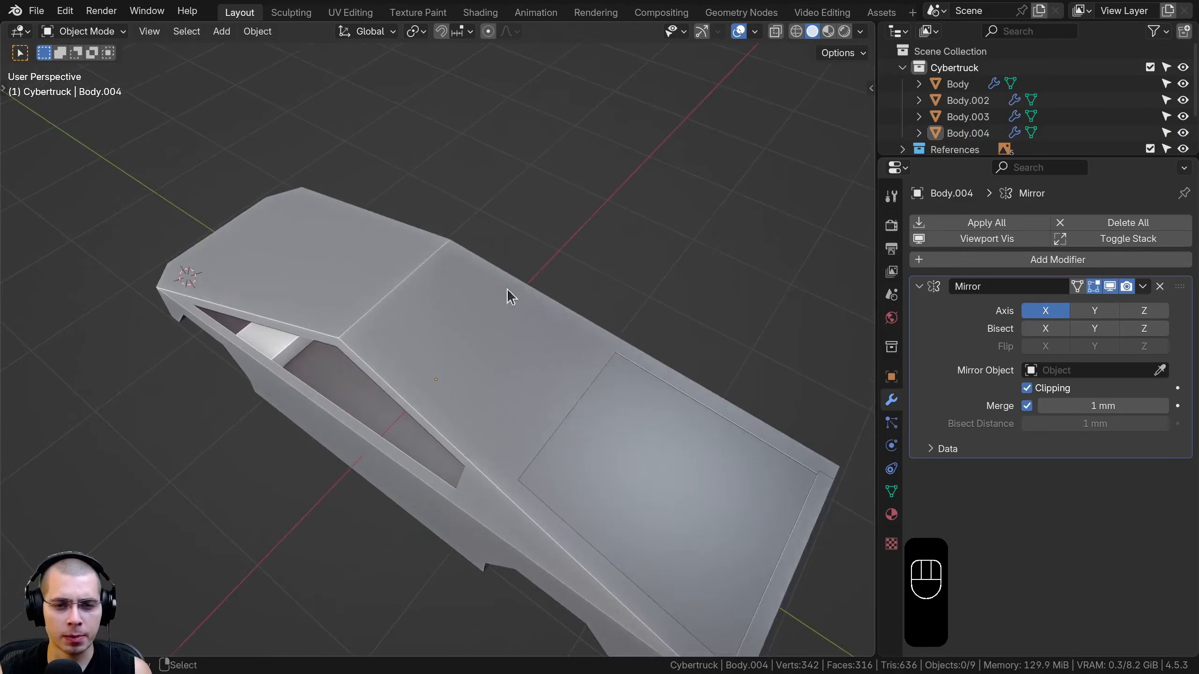
{"action": "scroll", "coordinate": [513, 293], "scroll_direction": "up", "scroll_amount": 2}
- Delete the Body mesh's roof face between the windshield peak and the bed cover to open the glass roof
{"action": "right_click", "coordinate": [372, 330]}
{"action": "middle_click_drag", "start_coordinate": [435, 380], "coordinate": [491, 390]}
{"action": "mouse_move", "coordinate": [491, 390]}
{"action": "middle_mouse_down", "text": "shift"}
{"action": "mouse_move", "coordinate": [512, 387]}
{"action": "mouse_move", "coordinate": [494, 331]}
{"action": "mouse_move", "coordinate": [388, 340]}
{"action": "middle_mouse_up", "text": "shift"}
{"action": "key", "text": "Tab"}
{"action": "key", "text": "KP_7"}
{"action": "key", "text": "z"}
{"action": "left_click", "coordinate": [442, 326]}
{"action": "scroll", "coordinate": [388, 340], "scroll_direction": "up", "scroll_amount": 5}
{"action": "scroll", "coordinate": [424, 292], "scroll_direction": "up", "scroll_amount": 1}
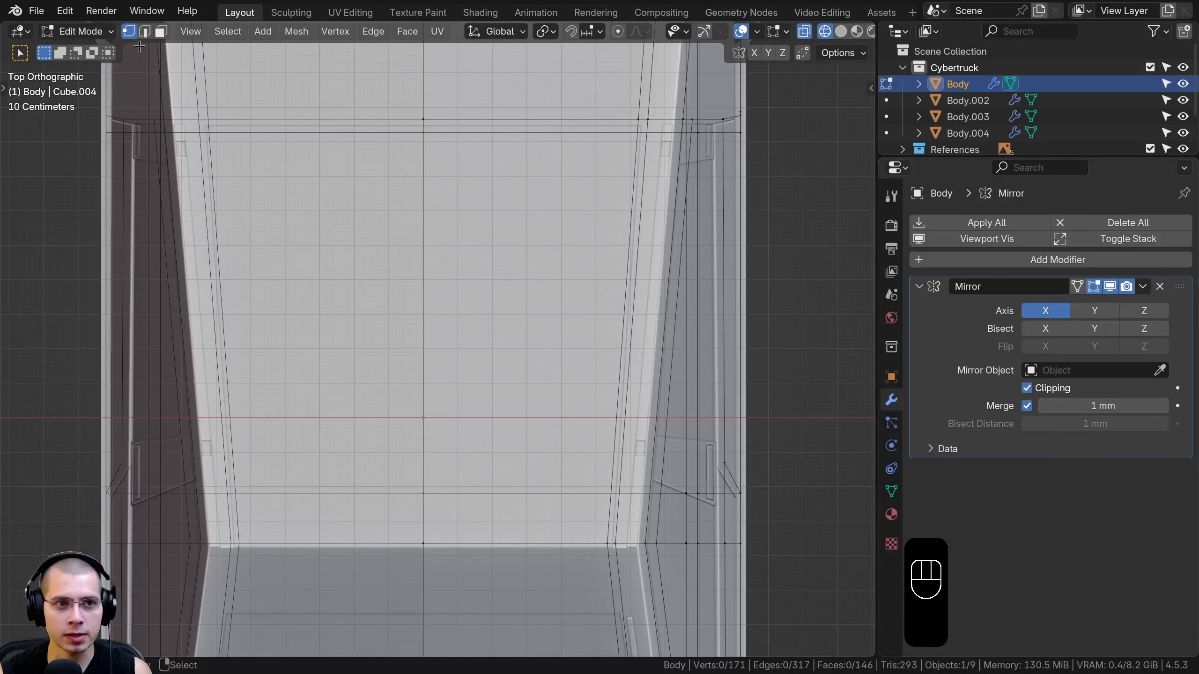
{"action": "left_click", "coordinate": [161, 31]}
{"action": "key", "text": "z"}
{"action": "left_click", "coordinate": [519, 313]}
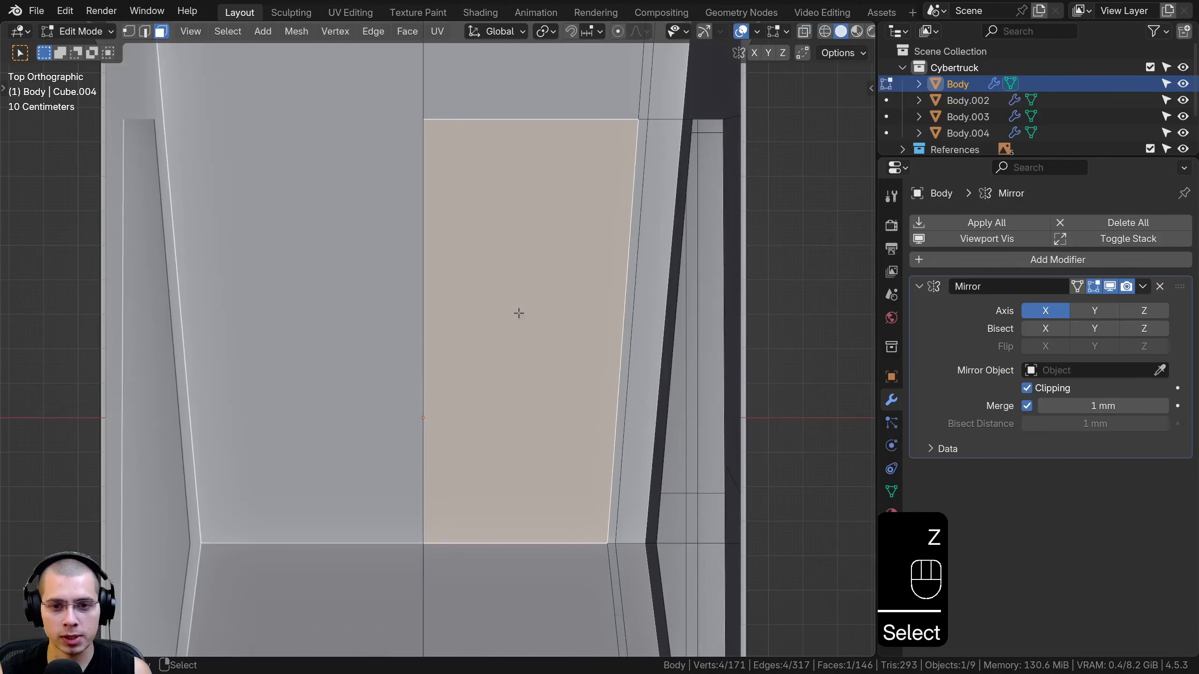
{"action": "key", "text": "x"}
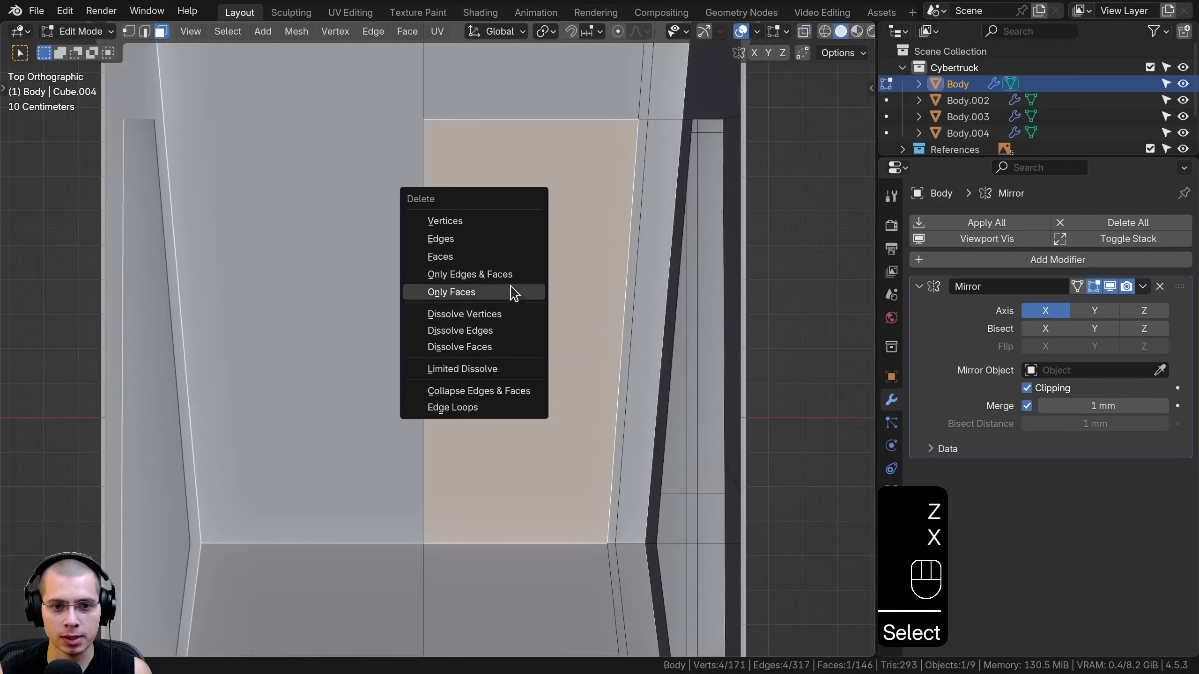
{"action": "left_click", "coordinate": [493, 257]}
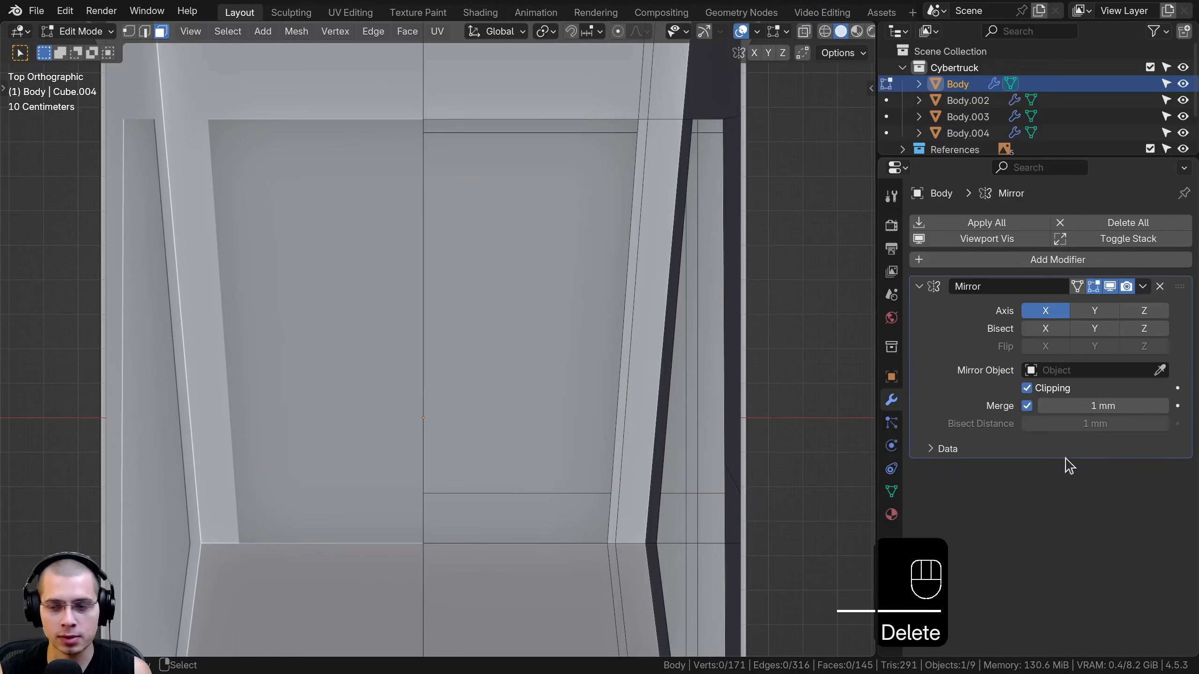
- Extrude the edge loop around the roof opening about 17.6 mm downward along Z to form a flange
{"action": "middle_click_drag", "start_coordinate": [472, 306], "coordinate": [490, 215]}
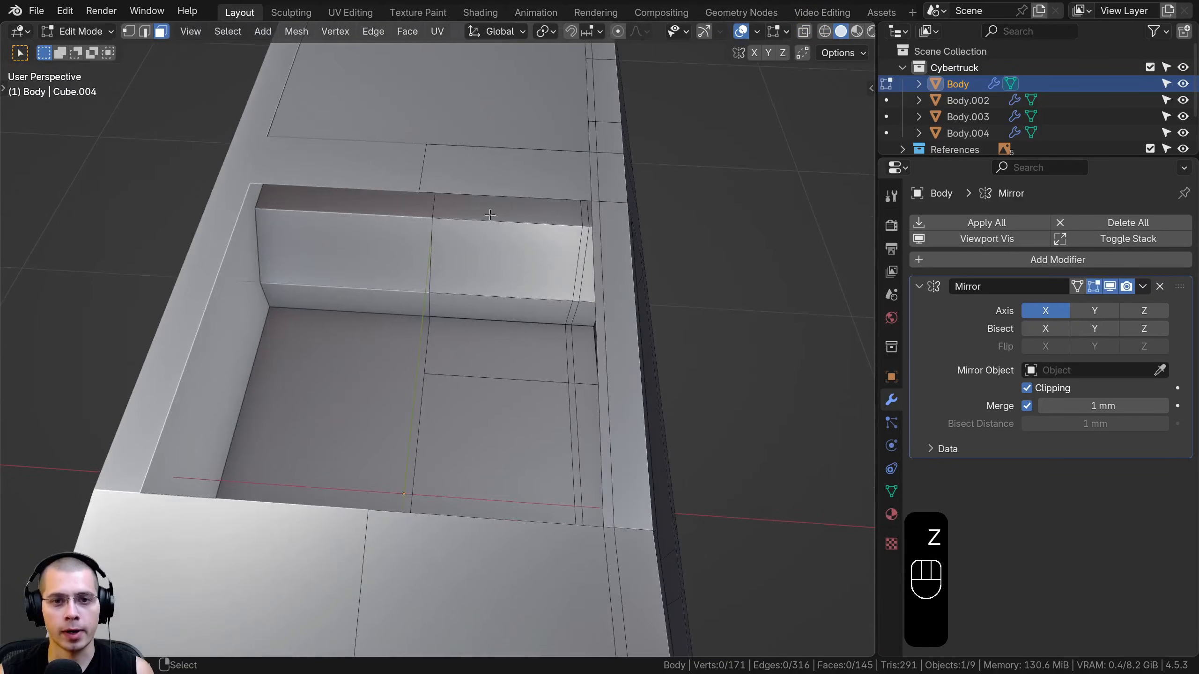
{"action": "left_click", "coordinate": [128, 32]}
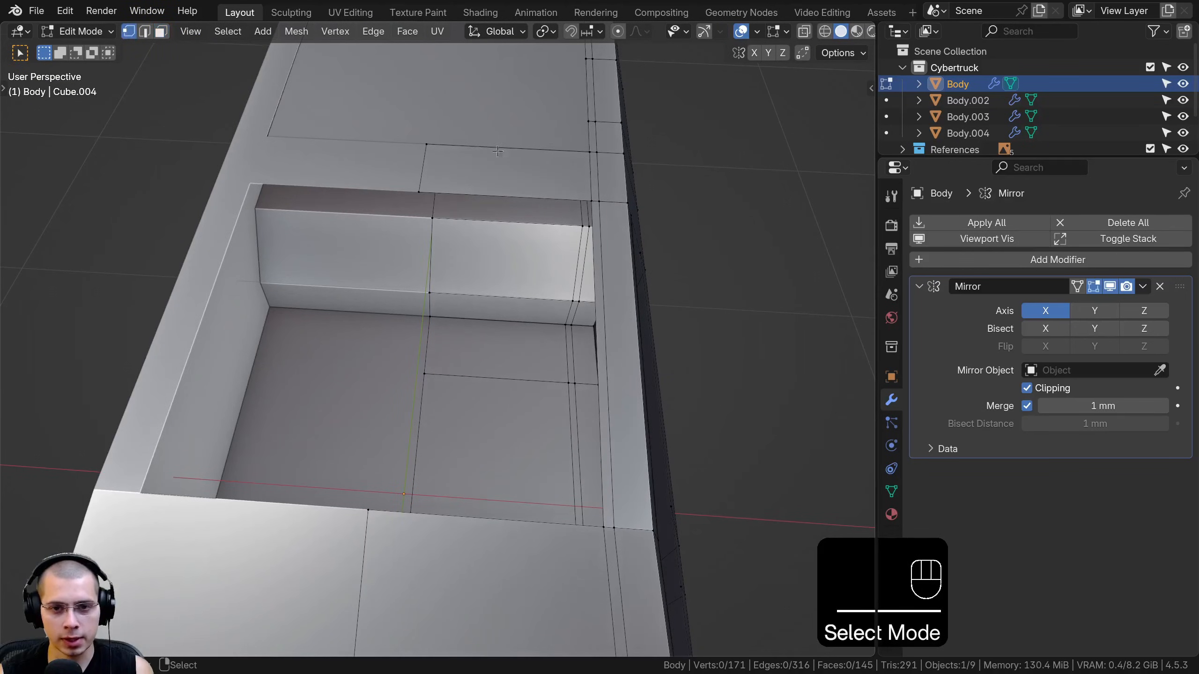
{"action": "left_click", "coordinate": [524, 197], "text": "alt"}
{"action": "middle_click_drag", "start_coordinate": [524, 197], "coordinate": [559, 121]}
{"action": "key", "text": "e"}
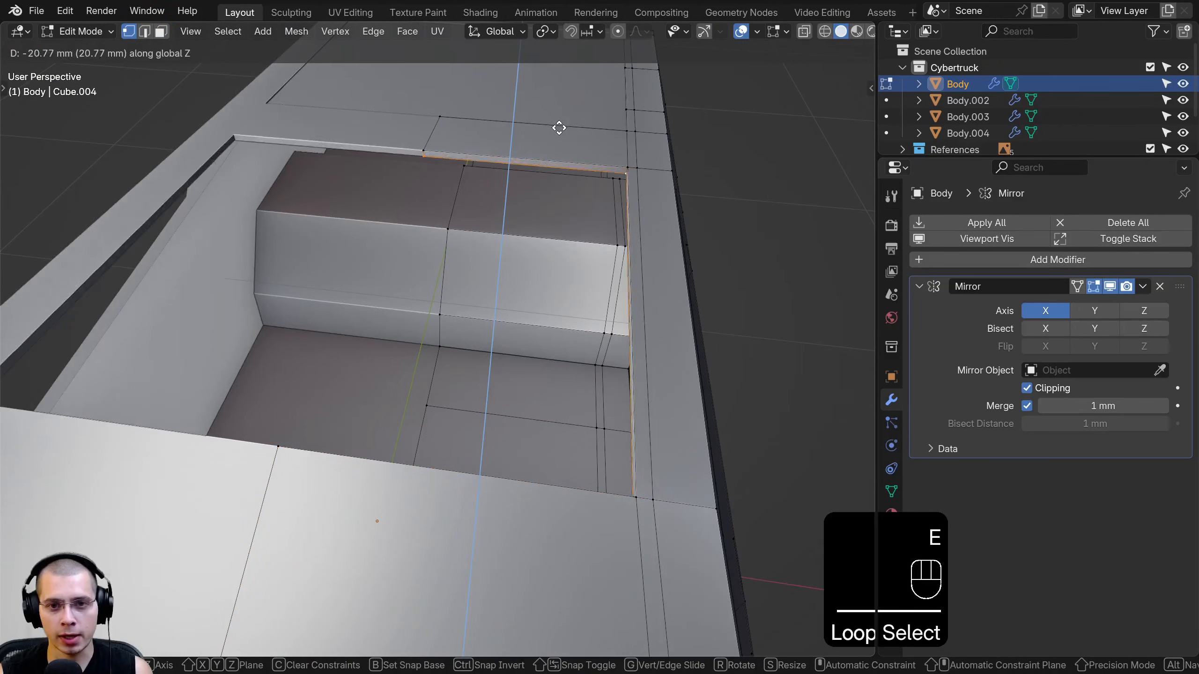
{"action": "key", "text": "shift"}
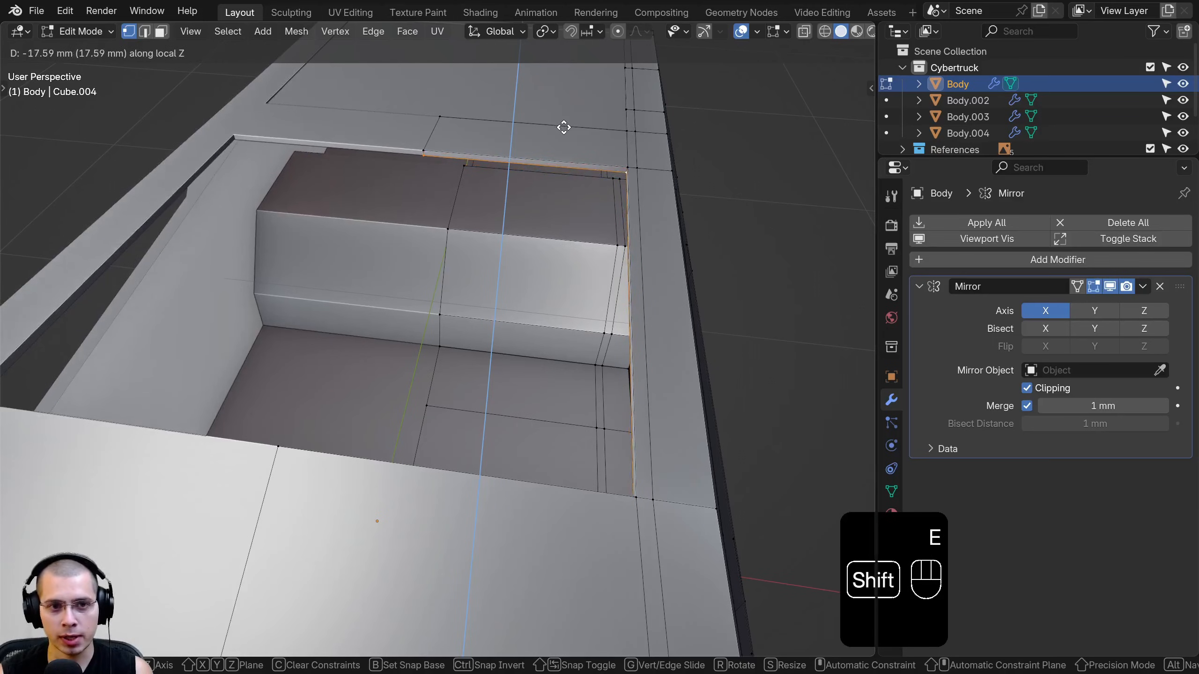
{"action": "left_click", "coordinate": [564, 127]}
{"action": "scroll", "coordinate": [564, 130], "scroll_direction": "down", "scroll_amount": 3}
{"action": "key", "text": "Tab"}
{"action": "mouse_move", "coordinate": [561, 189]}
{"action": "middle_mouse_down"}
{"action": "mouse_move", "coordinate": [510, 215]}
{"action": "mouse_move", "coordinate": [412, 197]}
{"action": "mouse_move", "coordinate": [473, 259]}
{"action": "mouse_move", "coordinate": [416, 268]}
{"action": "middle_mouse_up"}
- Add a loop cut across the body's windshield just ahead of the roof peak, matching the top reference image
{"action": "key", "text": "Tab"}
{"action": "key", "text": "KP_7"}
{"action": "key", "text": "z"}
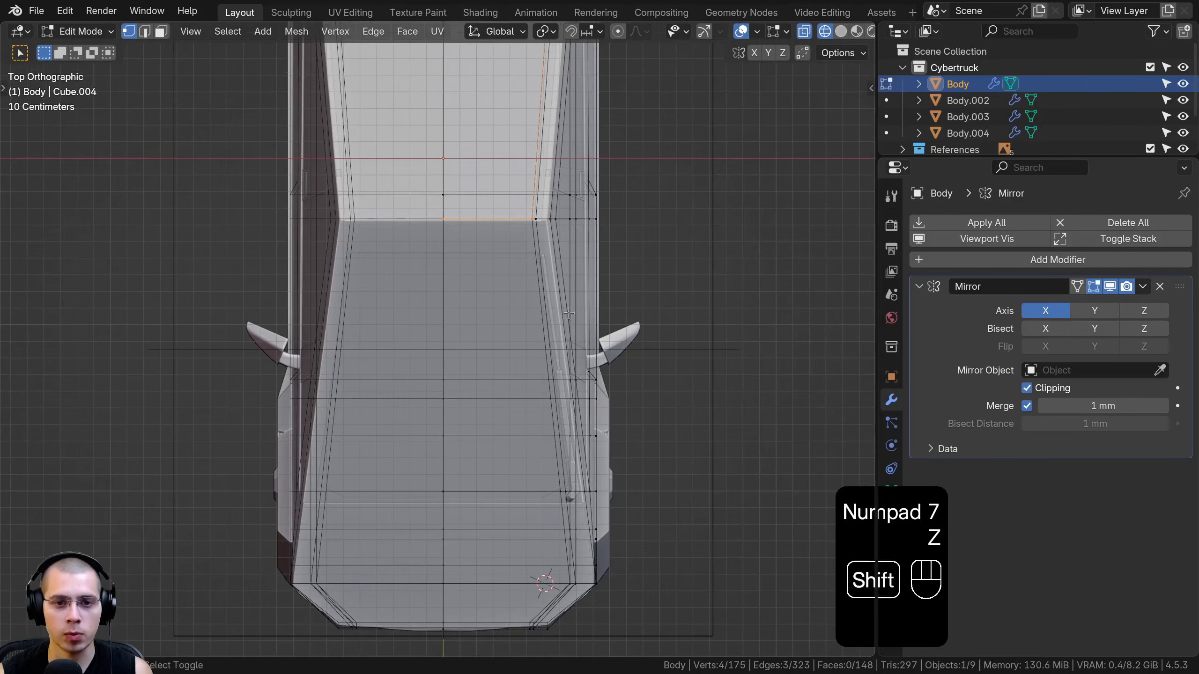
{"action": "middle_click_drag", "start_coordinate": [568, 313], "coordinate": [564, 329], "text": "shift"}
{"action": "scroll", "coordinate": [571, 377], "scroll_direction": "up", "scroll_amount": 2}
{"action": "key", "text": "ctrl+r"}
{"action": "left_click", "coordinate": [579, 408]}
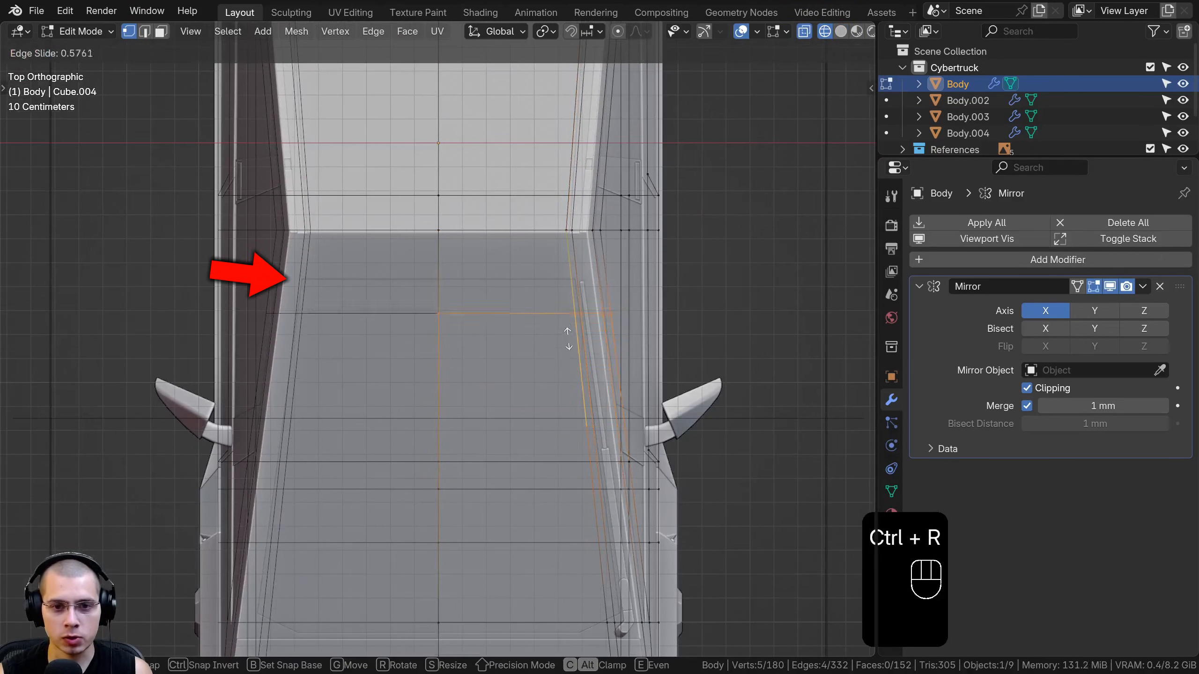
{"action": "left_click", "coordinate": [565, 306], "text": "shift"}
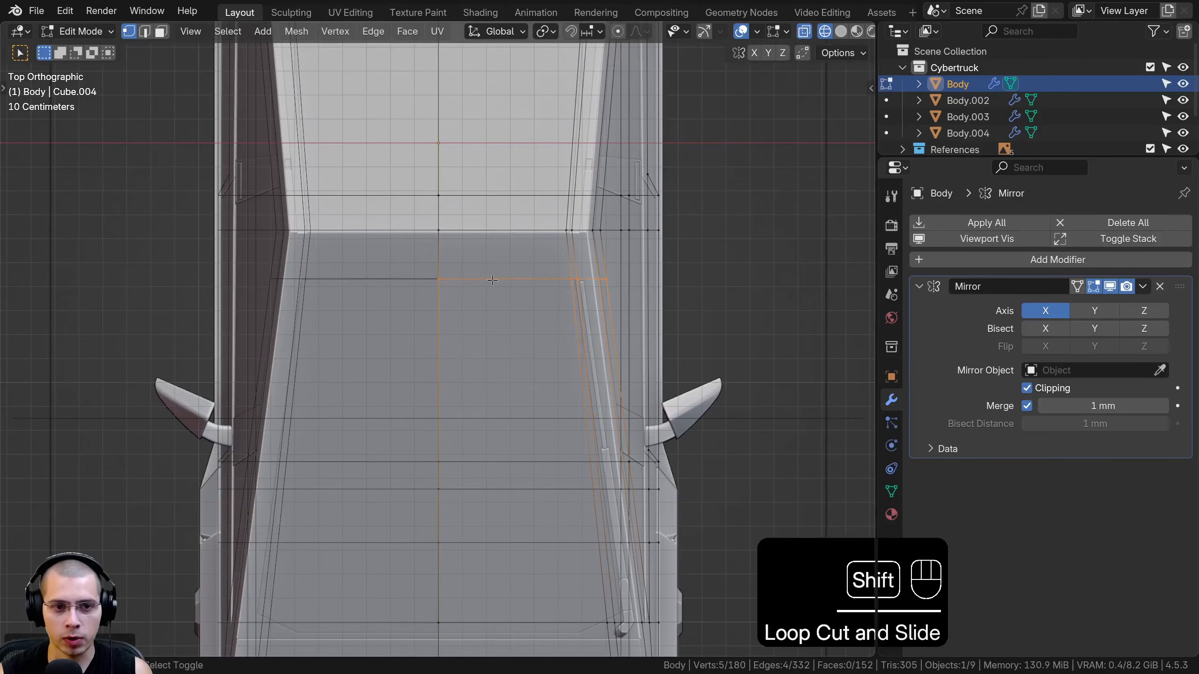
{"action": "scroll", "coordinate": [492, 250], "scroll_direction": "up", "scroll_amount": 3}
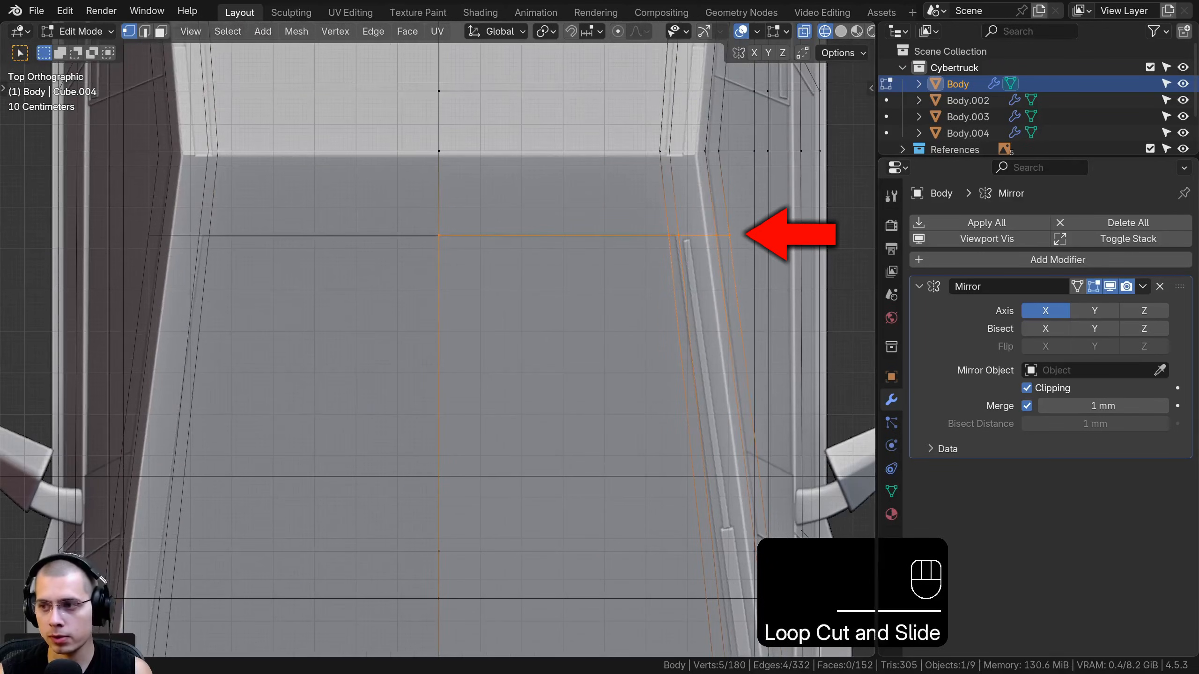
- Slide the pillar-line vertex near the windshield's lower corner outward along its cross edge to line up with the glass outline in the reference
{"action": "key", "text": "z"}
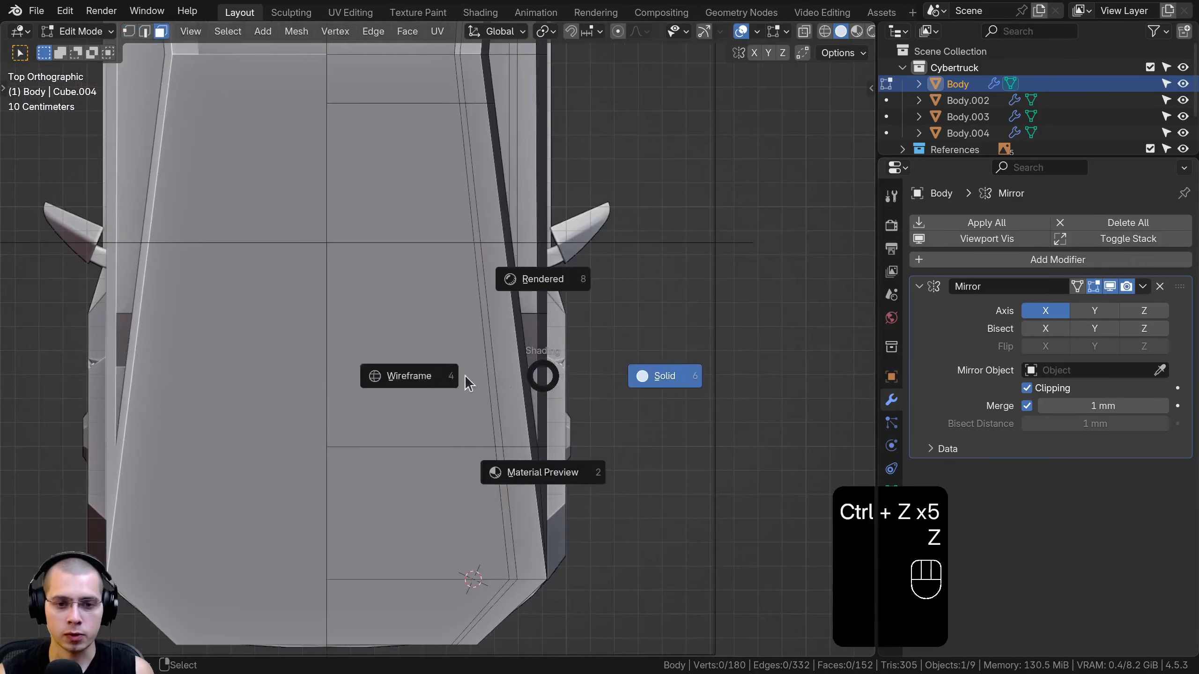
{"action": "middle_click_drag", "start_coordinate": [507, 456], "coordinate": [503, 403], "text": "shift"}
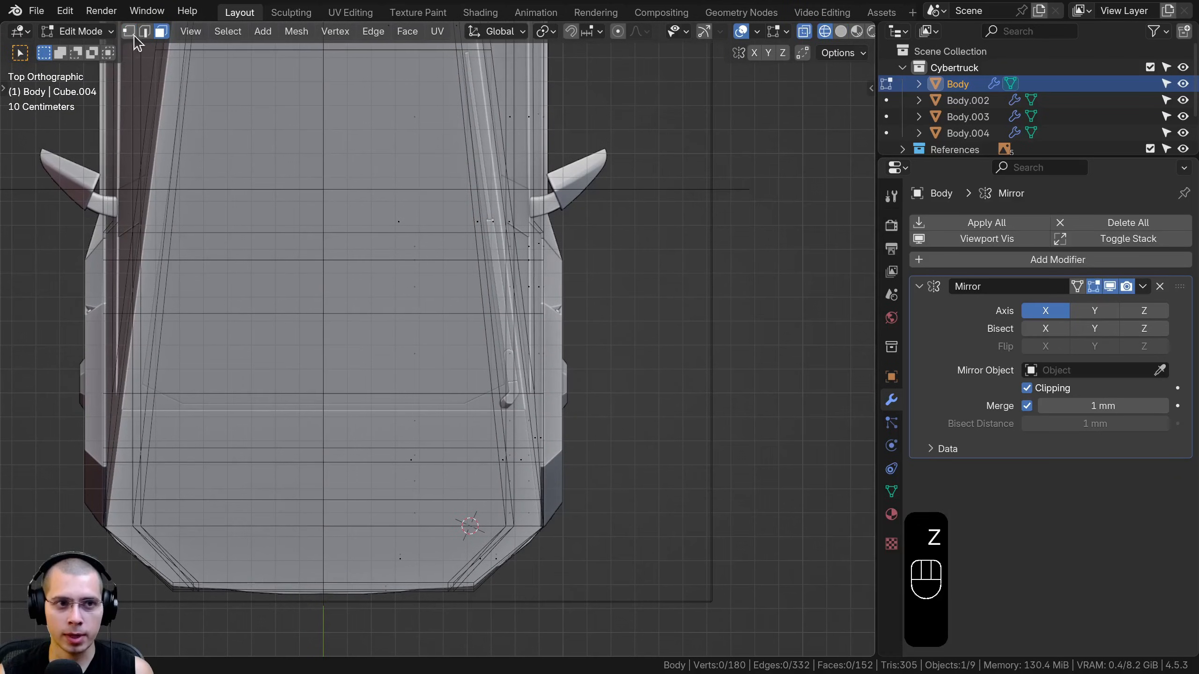
{"action": "left_click", "coordinate": [129, 32]}
{"action": "scroll", "coordinate": [482, 302], "scroll_direction": "up", "scroll_amount": 6}
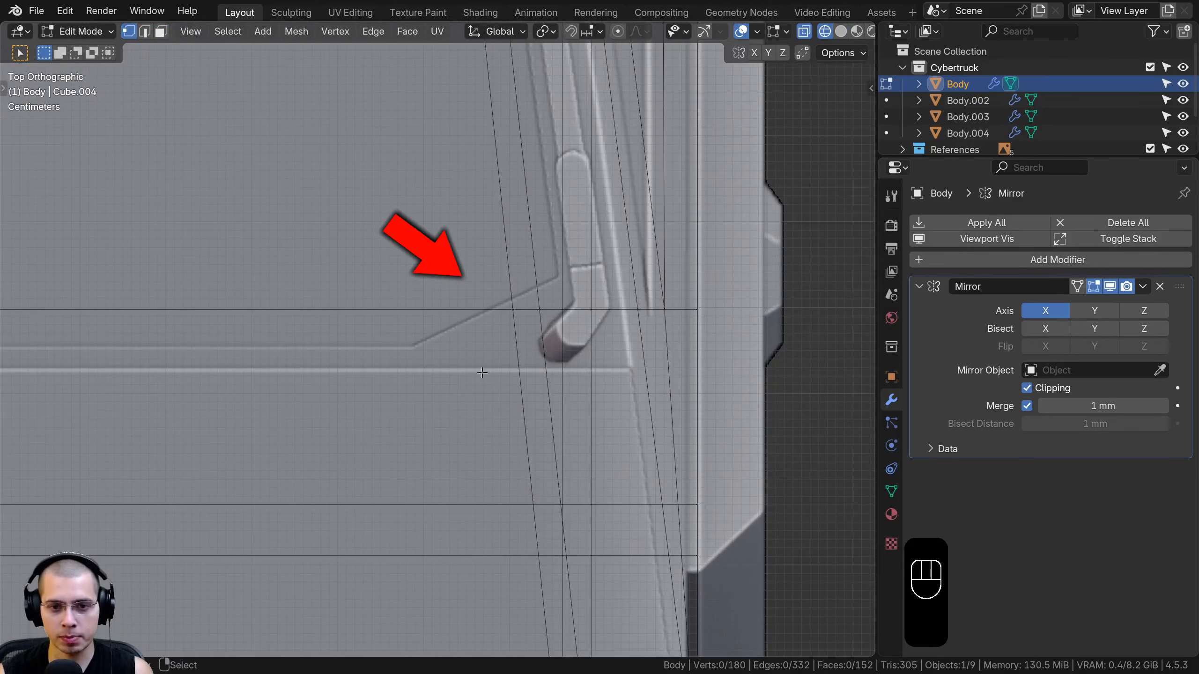
{"action": "scroll", "coordinate": [540, 368], "scroll_direction": "down", "scroll_amount": 2}
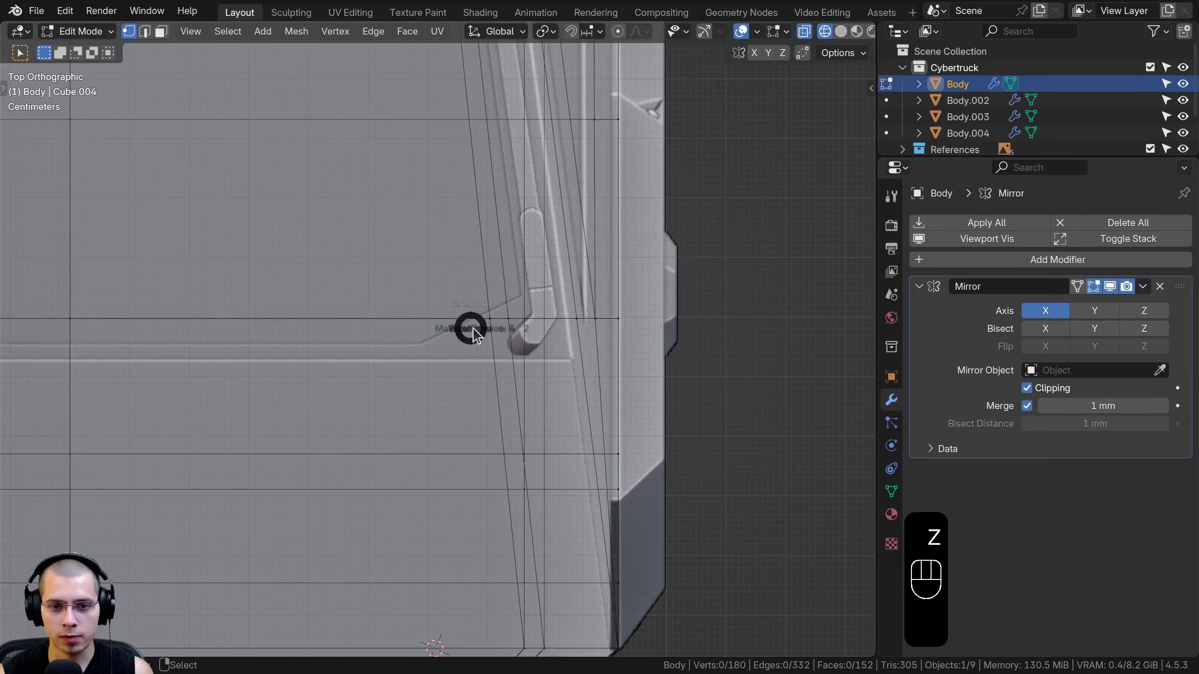
{"action": "left_click", "coordinate": [594, 327]}
{"action": "left_click", "coordinate": [510, 320]}
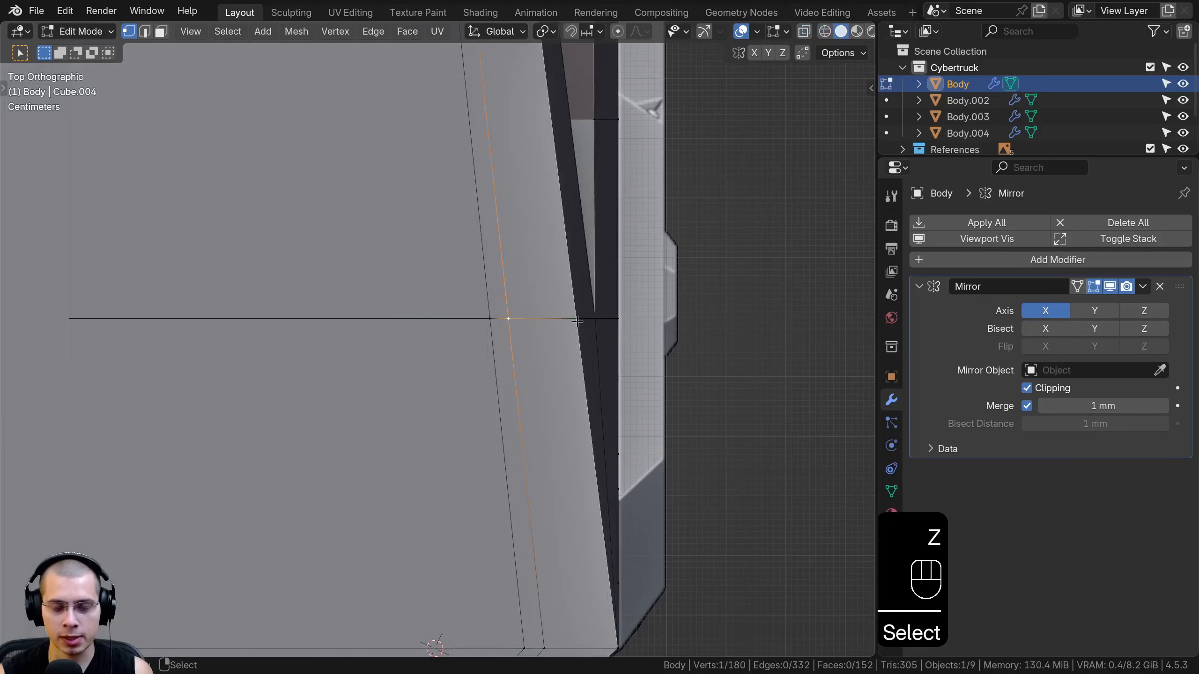
{"action": "key", "text": "z"}
{"action": "left_click", "coordinate": [491, 323]}
{"action": "middle_click_drag", "start_coordinate": [504, 291], "coordinate": [535, 337], "text": "shift"}
{"action": "scroll", "coordinate": [535, 338], "scroll_direction": "up", "scroll_amount": 2}
{"action": "key", "text": "g"}
{"action": "key", "text": "g"}
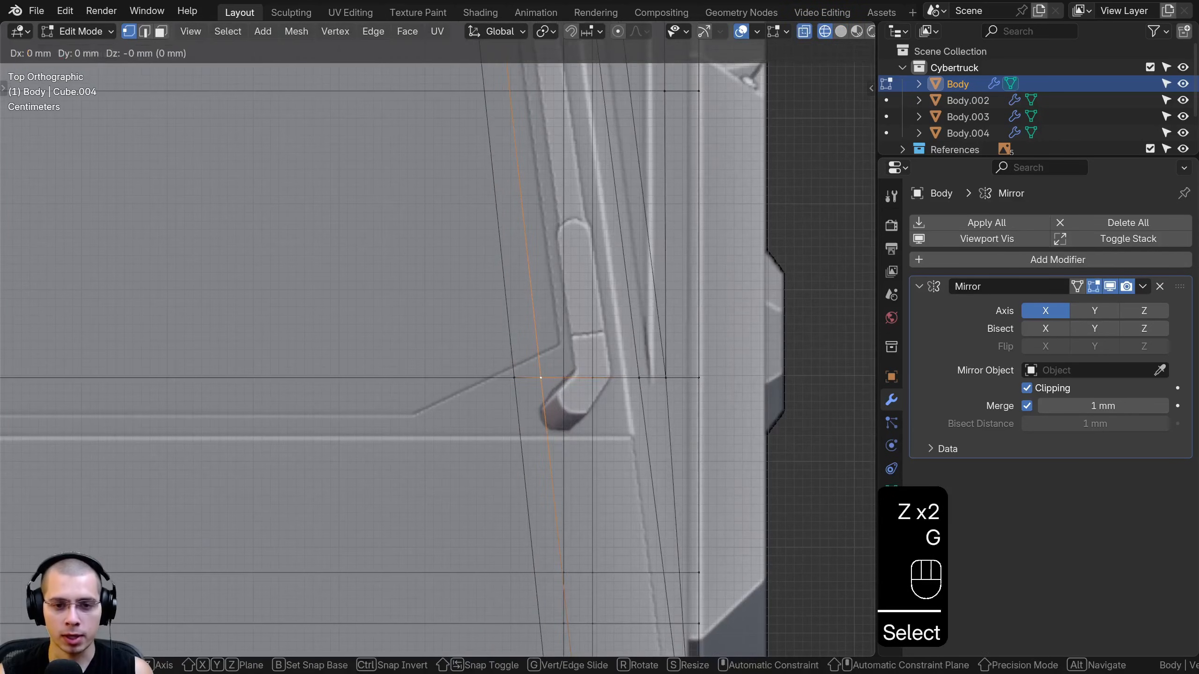
{"action": "left_click", "coordinate": [565, 344]}
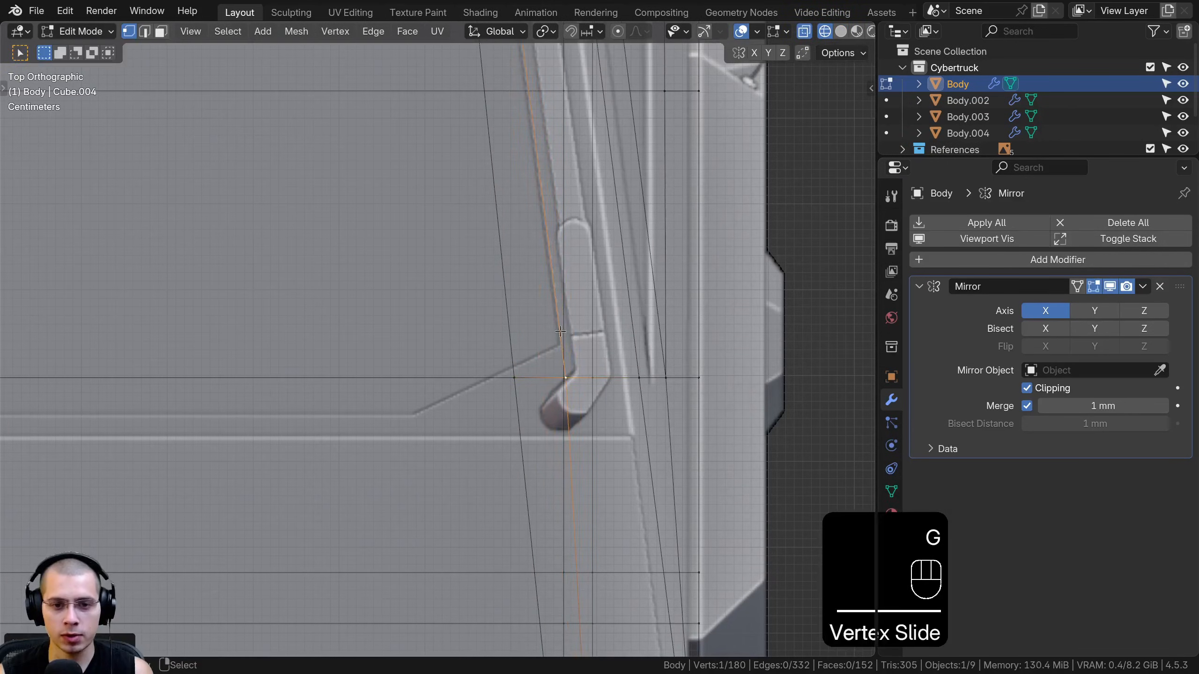
- Vertex-slide the vertex at the upper end of the windshield's side edge outline onto the matching line of the top reference image
{"action": "middle_click_drag", "start_coordinate": [565, 343], "coordinate": [455, 358], "text": "shift"}
{"action": "left_click", "coordinate": [454, 359]}
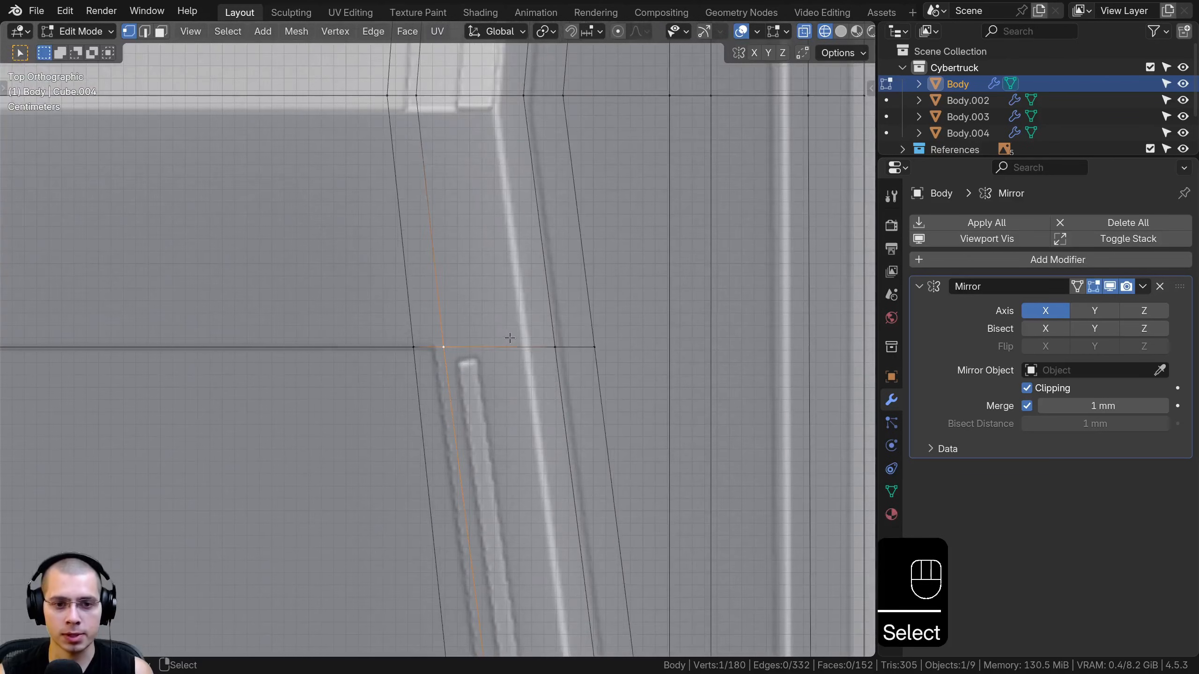
{"action": "key", "text": "g"}
{"action": "key", "text": "g"}
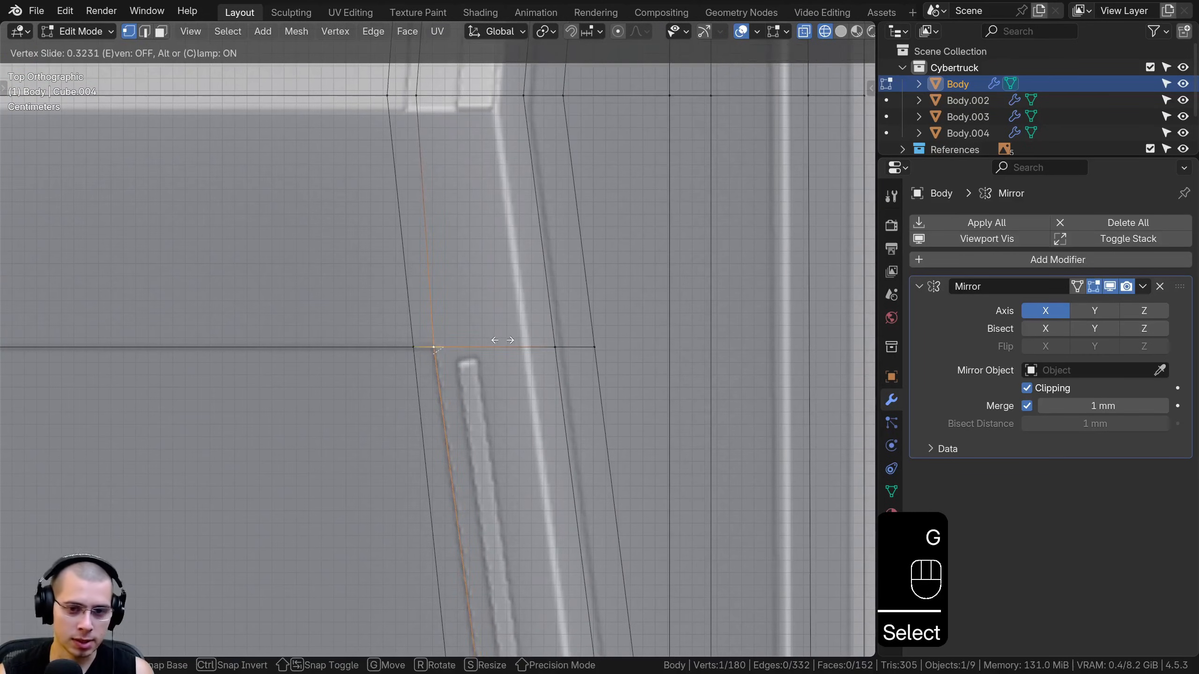
{"action": "left_click", "coordinate": [503, 340]}
{"action": "scroll", "coordinate": [502, 340], "scroll_direction": "down", "scroll_amount": 3}
{"action": "mouse_move", "coordinate": [503, 340]}
{"action": "middle_mouse_down", "text": "shift"}
{"action": "mouse_move", "coordinate": [495, 591]}
{"action": "mouse_move", "coordinate": [510, 302]}
{"action": "mouse_move", "coordinate": [479, 337]}
{"action": "middle_mouse_up", "text": "shift"}
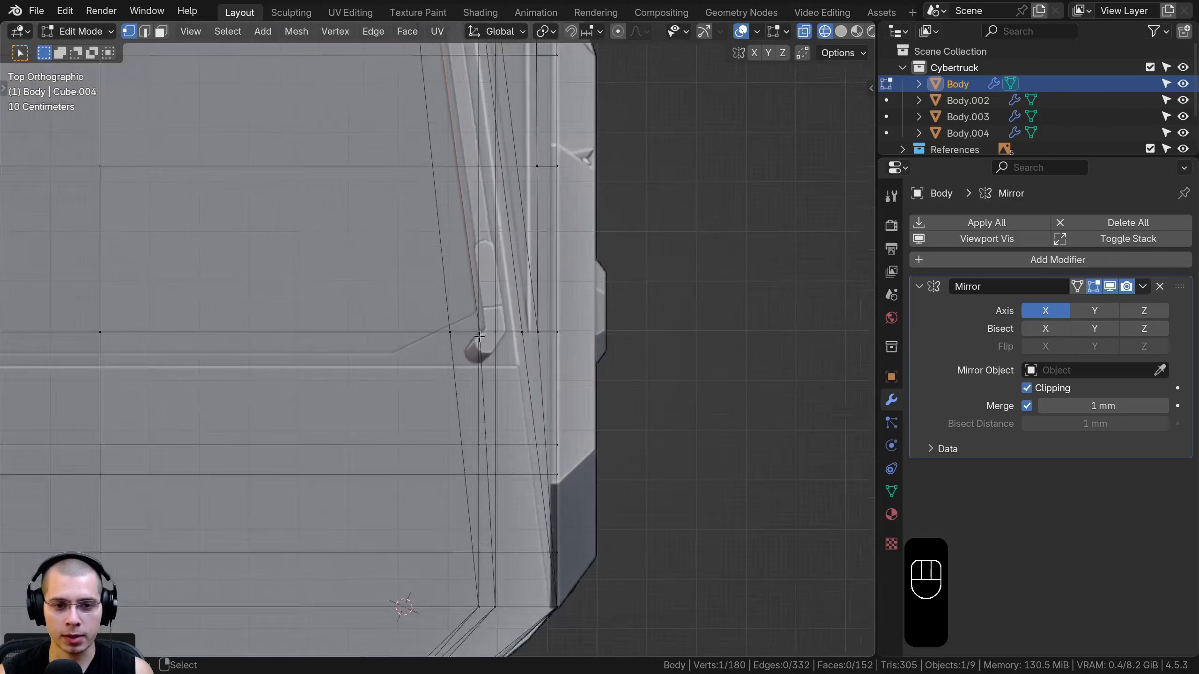
- Edge-slide the crosswise row of vertices at the windshield's base forward onto the windshield's lower line in the top reference
{"action": "scroll", "coordinate": [479, 337], "scroll_direction": "up", "scroll_amount": 2}
{"action": "key", "text": "z"}
{"action": "mouse_move", "coordinate": [707, 369]}
{"action": "middle_mouse_down"}
{"action": "mouse_move", "coordinate": [595, 321]}
{"action": "mouse_move", "coordinate": [107, 401]}
{"action": "mouse_move", "coordinate": [527, 333]}
{"action": "mouse_move", "coordinate": [511, 343]}
{"action": "middle_mouse_up"}
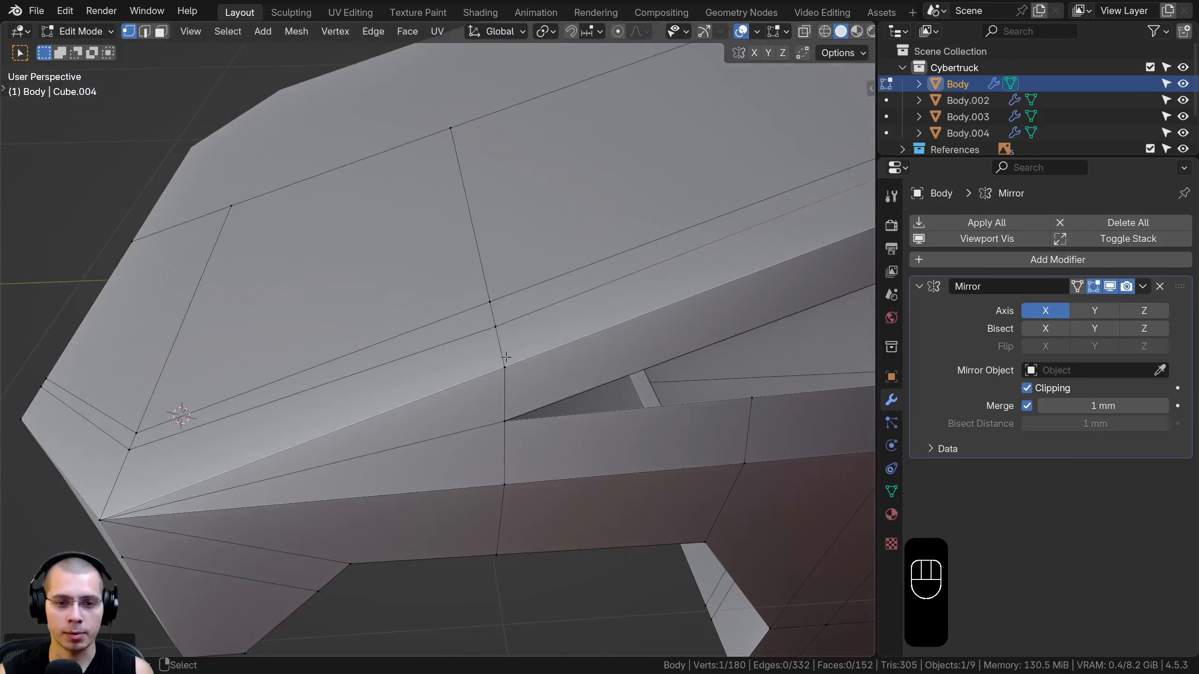
{"action": "left_click", "coordinate": [505, 357], "text": "shift"}
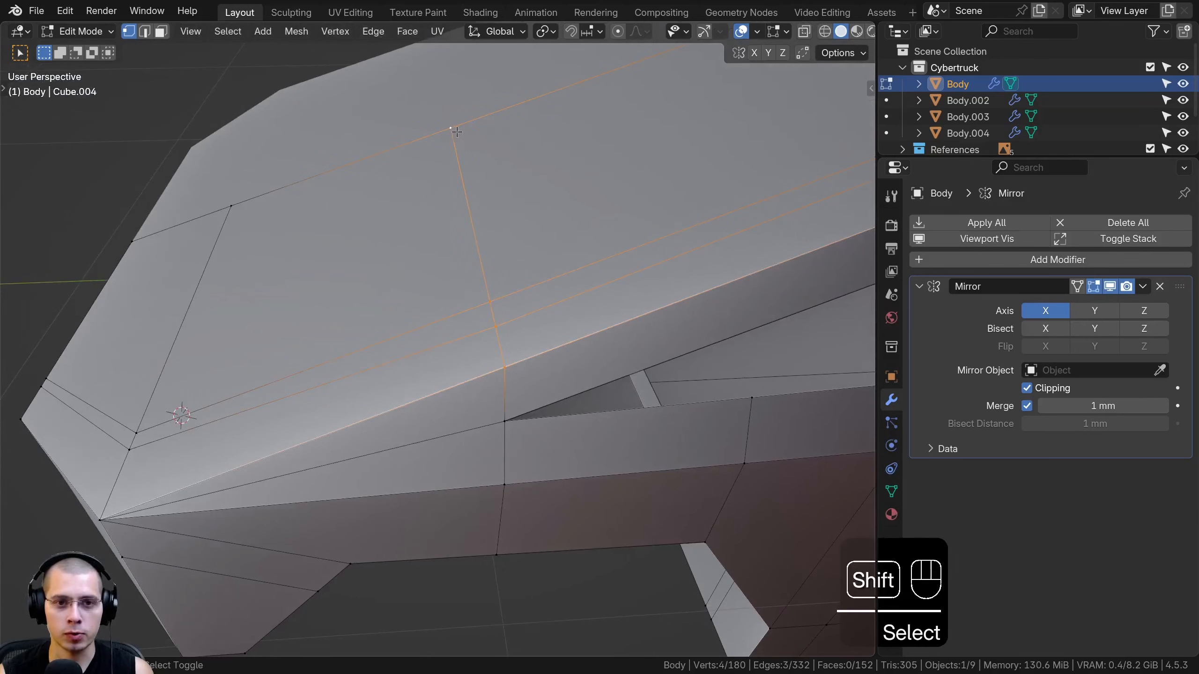
{"action": "key", "text": "KP_7"}
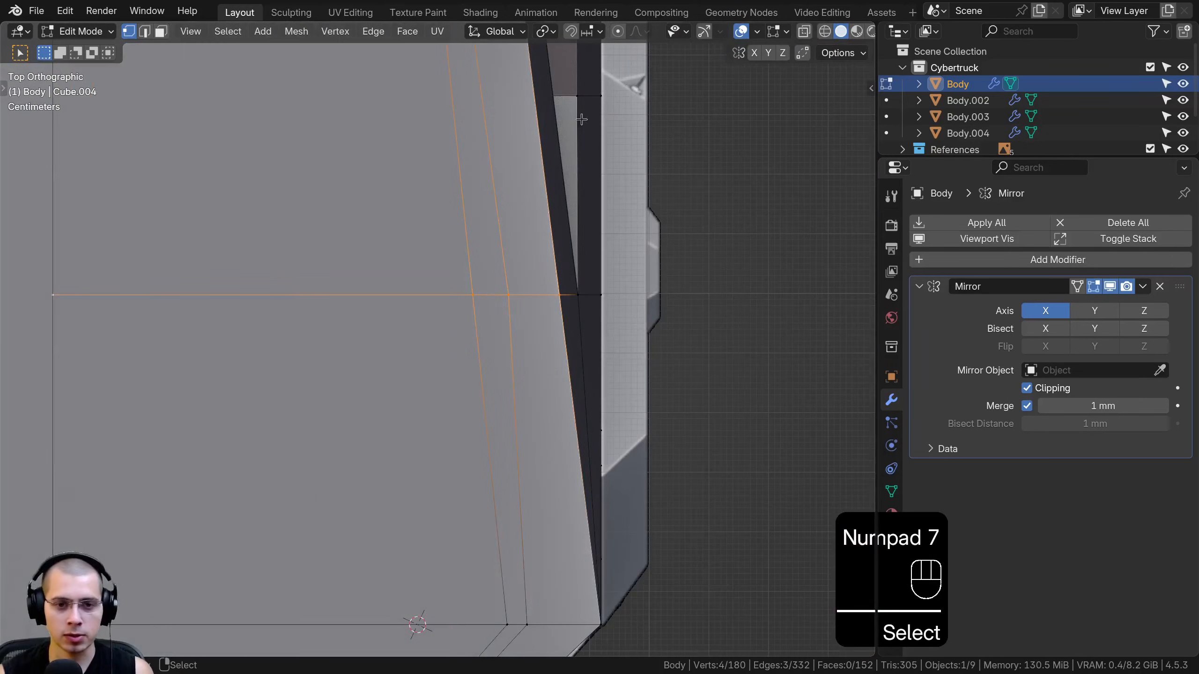
{"action": "key", "text": "z"}
{"action": "left_click", "coordinate": [326, 227]}
{"action": "scroll", "coordinate": [326, 227], "scroll_direction": "up", "scroll_amount": 3}
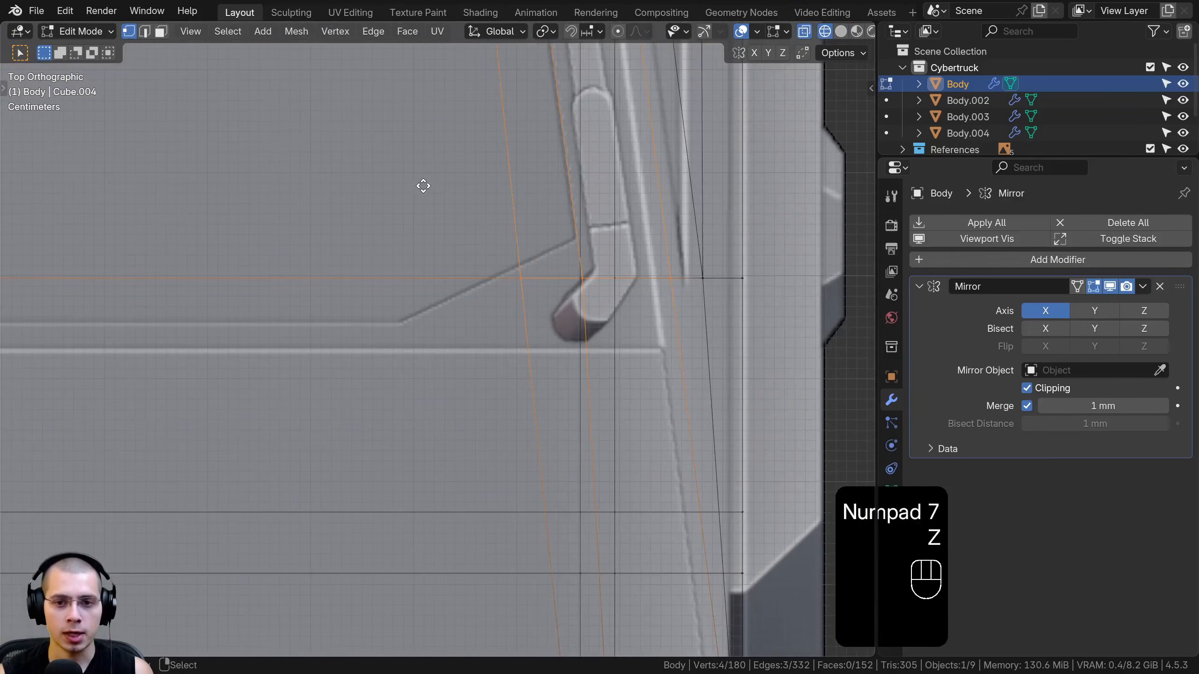
{"action": "key", "text": "g"}
{"action": "key", "text": "g"}
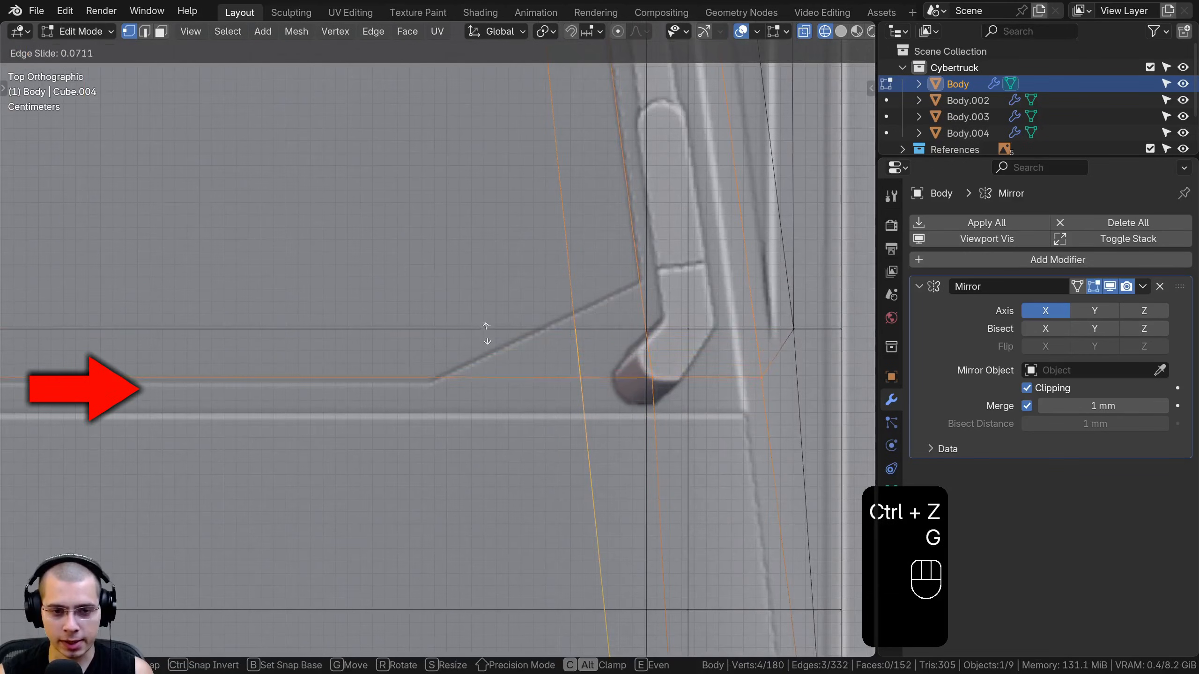
{"action": "left_click", "coordinate": [404, 382]}
{"action": "middle_click_drag", "start_coordinate": [428, 353], "coordinate": [429, 360], "text": "shift"}
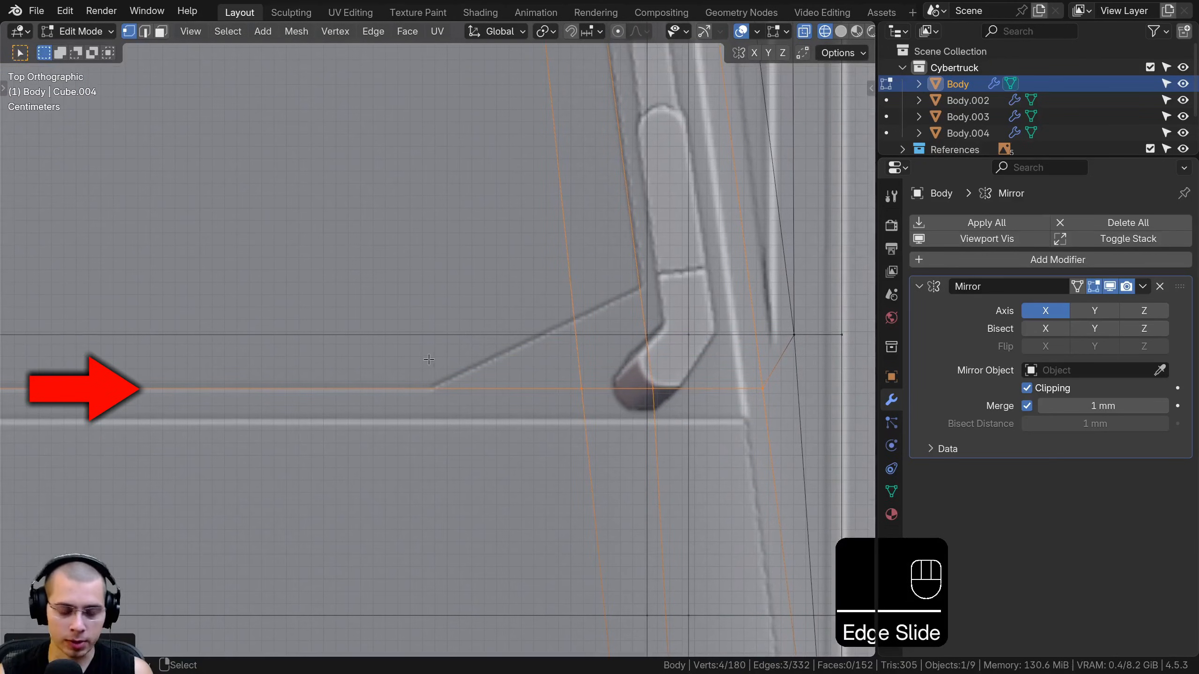
- Knife-cut a diagonal across the windshield's lower corner, from the base edge to the side edge, following the reference
{"action": "key", "text": "k"}
{"action": "left_click", "coordinate": [429, 387]}
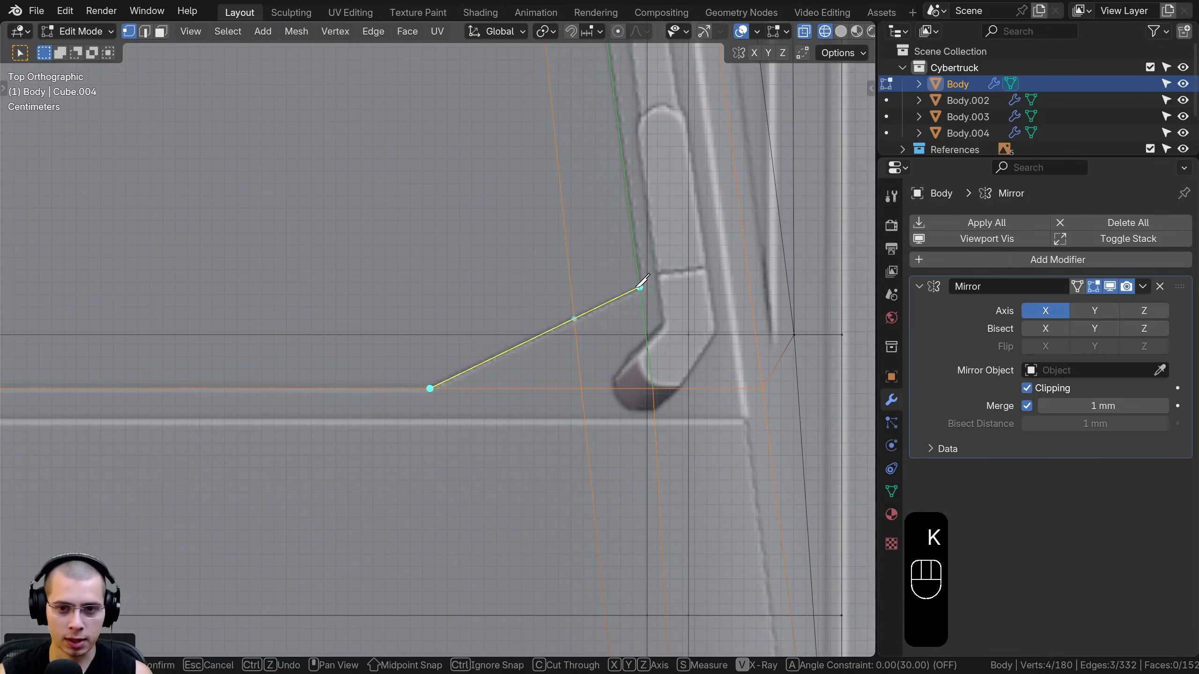
{"action": "key", "text": "Return"}
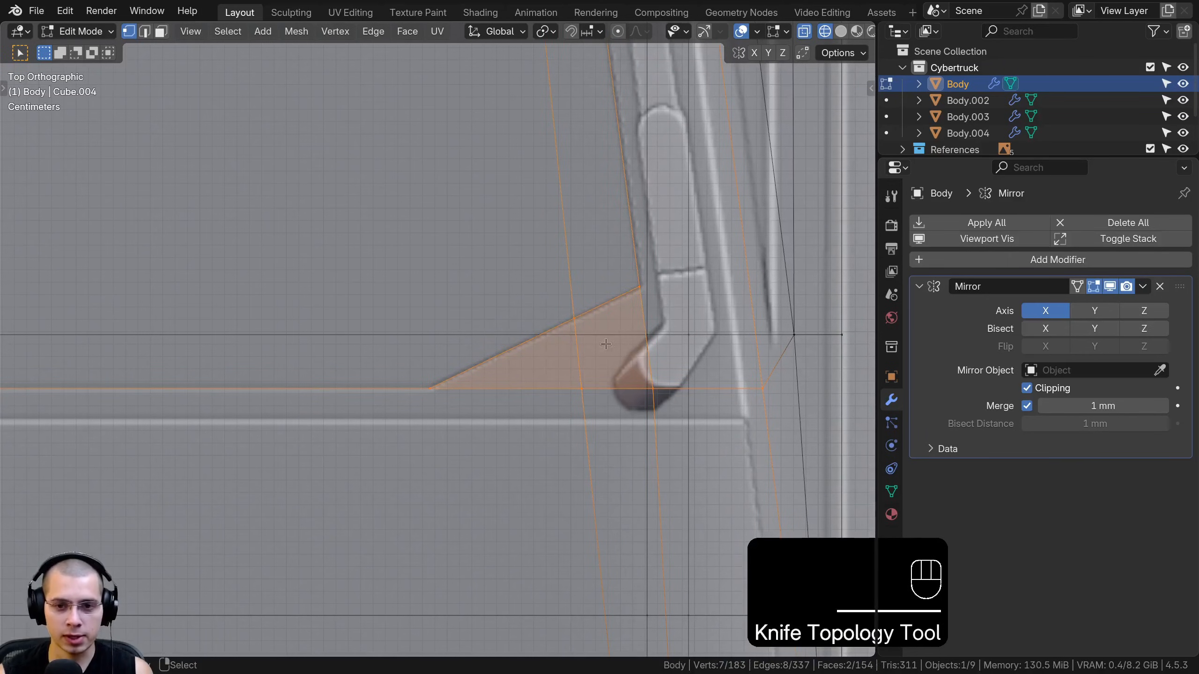
{"action": "scroll", "coordinate": [716, 160], "scroll_direction": "down", "scroll_amount": 3}
{"action": "key", "text": "z"}
{"action": "left_click", "coordinate": [692, 393]}
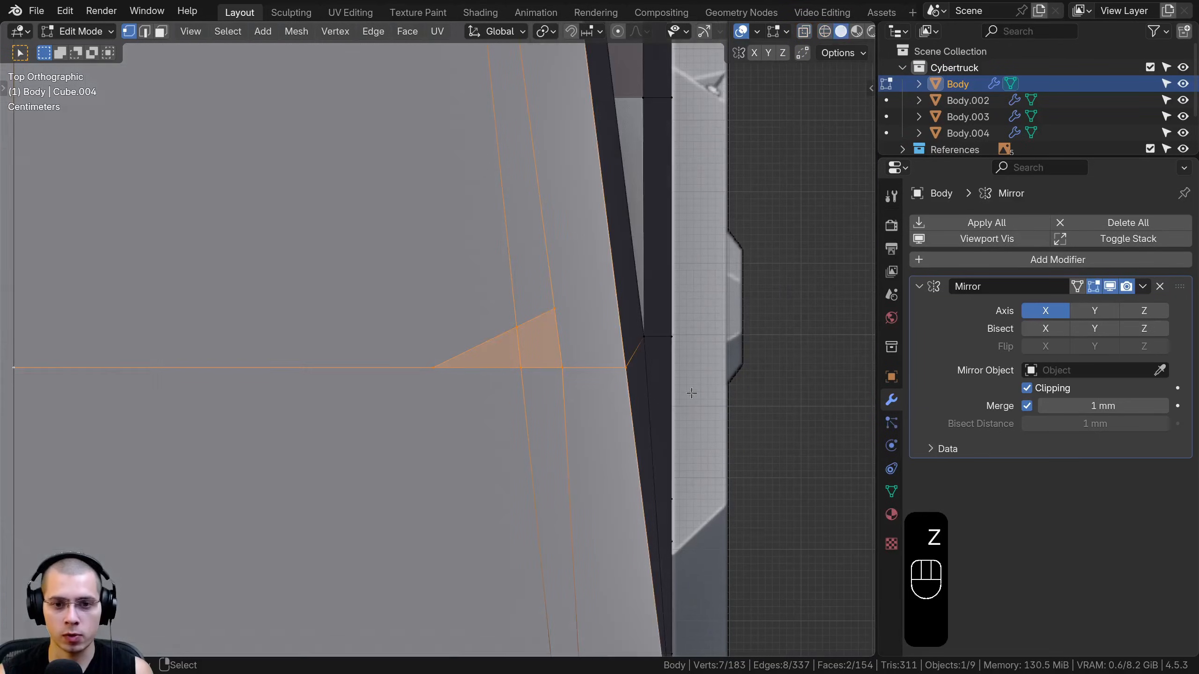
- Delete the windshield faces to open the windshield, keeping the triangular corner faces below the diagonal cut
{"action": "scroll", "coordinate": [501, 255], "scroll_direction": "down", "scroll_amount": 5}
{"action": "middle_click_drag", "start_coordinate": [500, 255], "coordinate": [200, 46]}
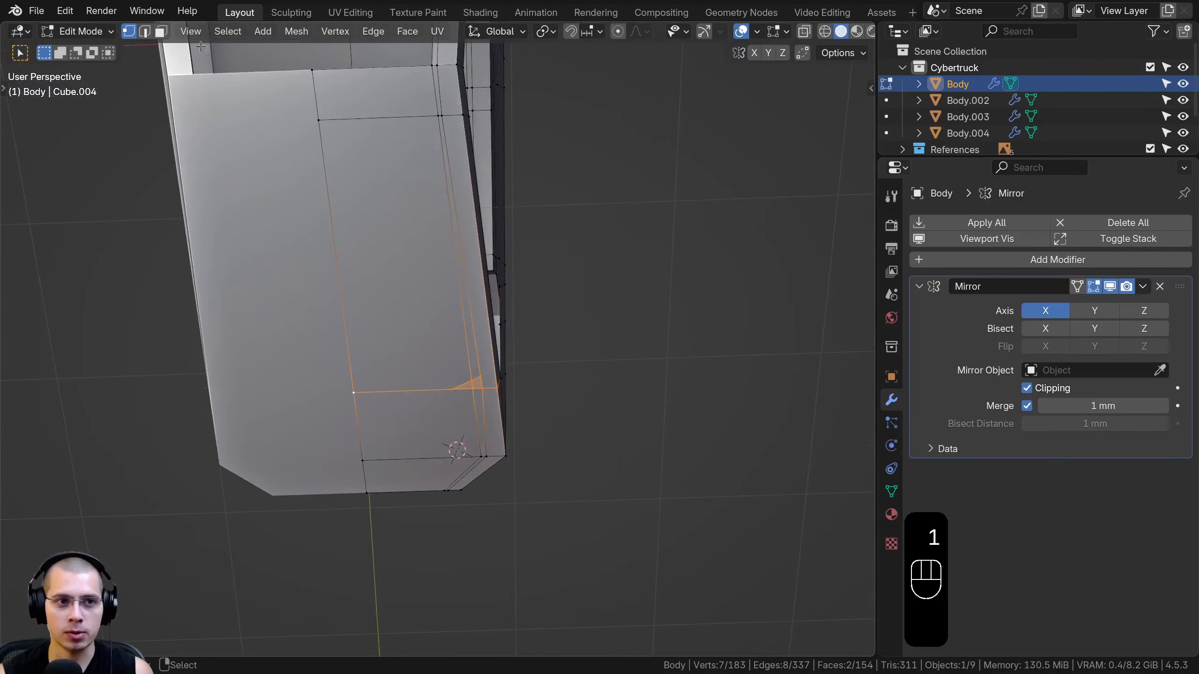
{"action": "left_click", "coordinate": [161, 32]}
{"action": "scroll", "coordinate": [456, 240], "scroll_direction": "up", "scroll_amount": 4}
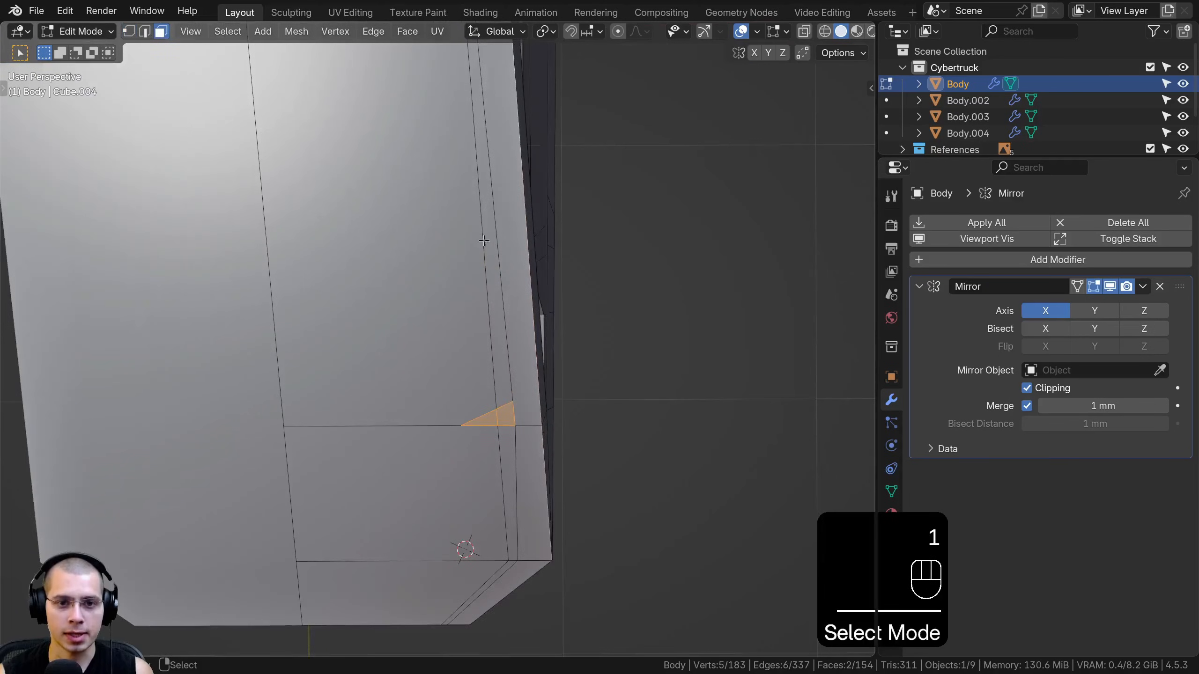
{"action": "left_click", "coordinate": [456, 239], "text": "shift"}
{"action": "key", "text": "x"}
{"action": "left_click", "coordinate": [456, 247]}
{"action": "scroll", "coordinate": [452, 212], "scroll_direction": "down", "scroll_amount": 4}
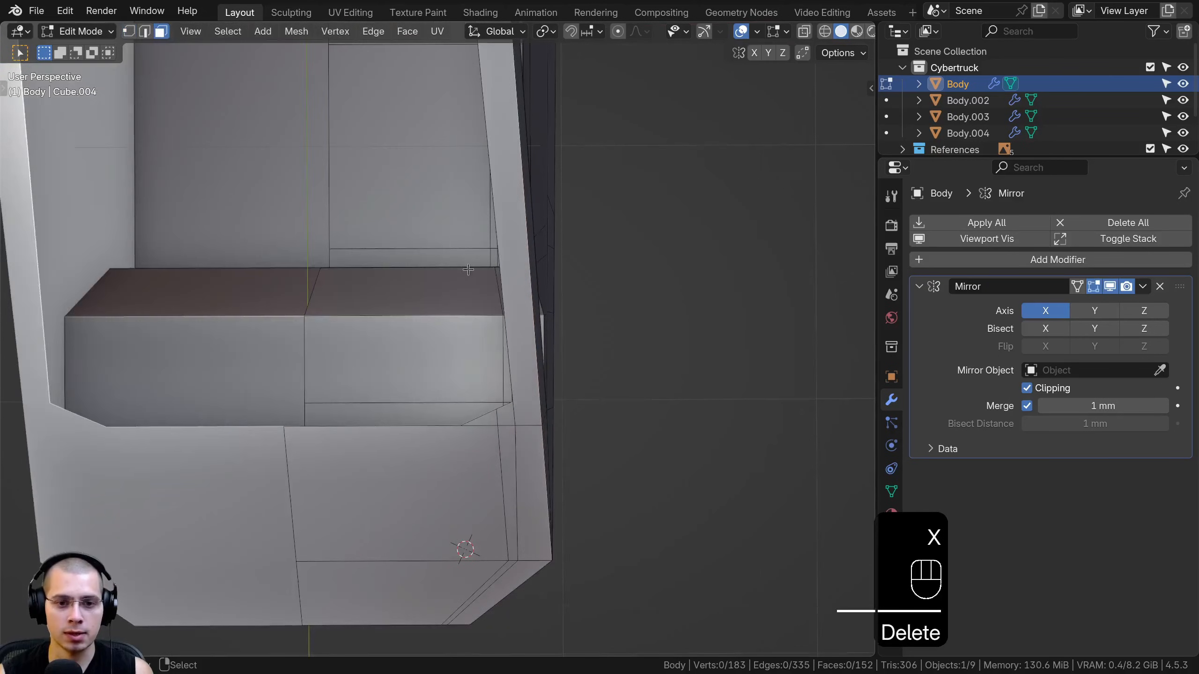
- Select the border vertices of the windshield opening and extrude them downward along the global Z axis
{"action": "scroll", "coordinate": [448, 182], "scroll_direction": "down", "scroll_amount": 4}
{"action": "middle_click_drag", "start_coordinate": [448, 181], "coordinate": [358, 188]}
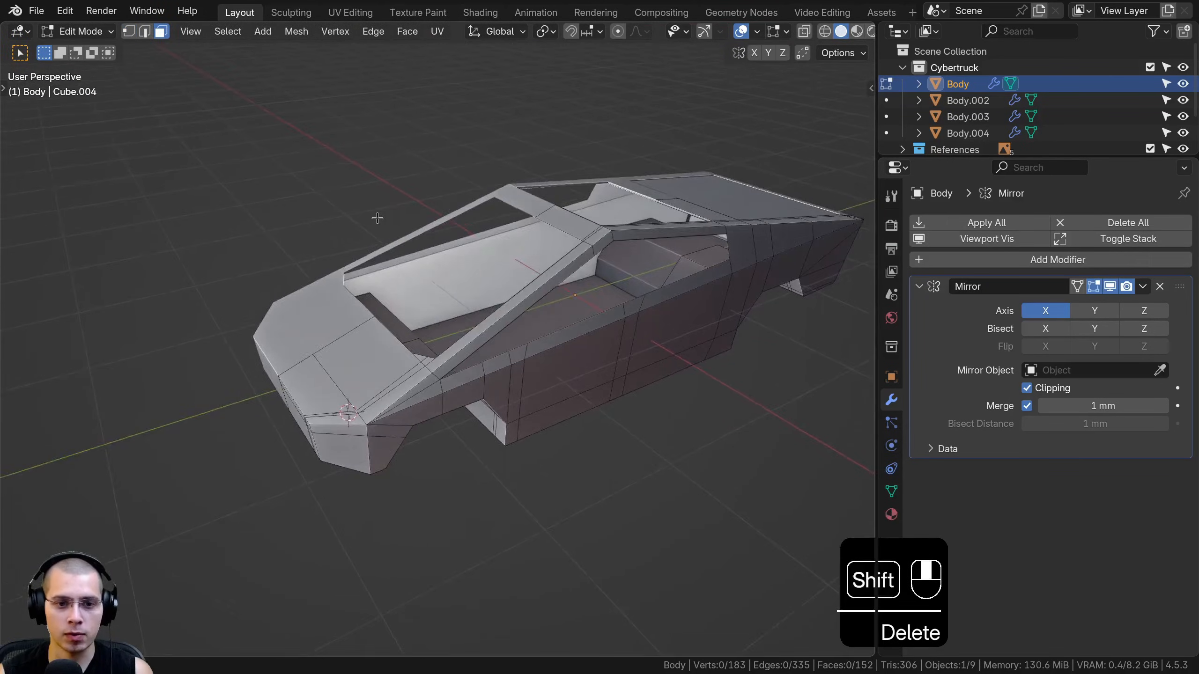
{"action": "scroll", "coordinate": [443, 226], "scroll_direction": "up", "scroll_amount": 4}
{"action": "key", "text": "Tab"}
{"action": "middle_click_drag", "start_coordinate": [443, 226], "coordinate": [421, 264], "text": "shift"}
{"action": "key", "text": "Tab"}
{"action": "scroll", "coordinate": [421, 263], "scroll_direction": "up", "scroll_amount": 5}
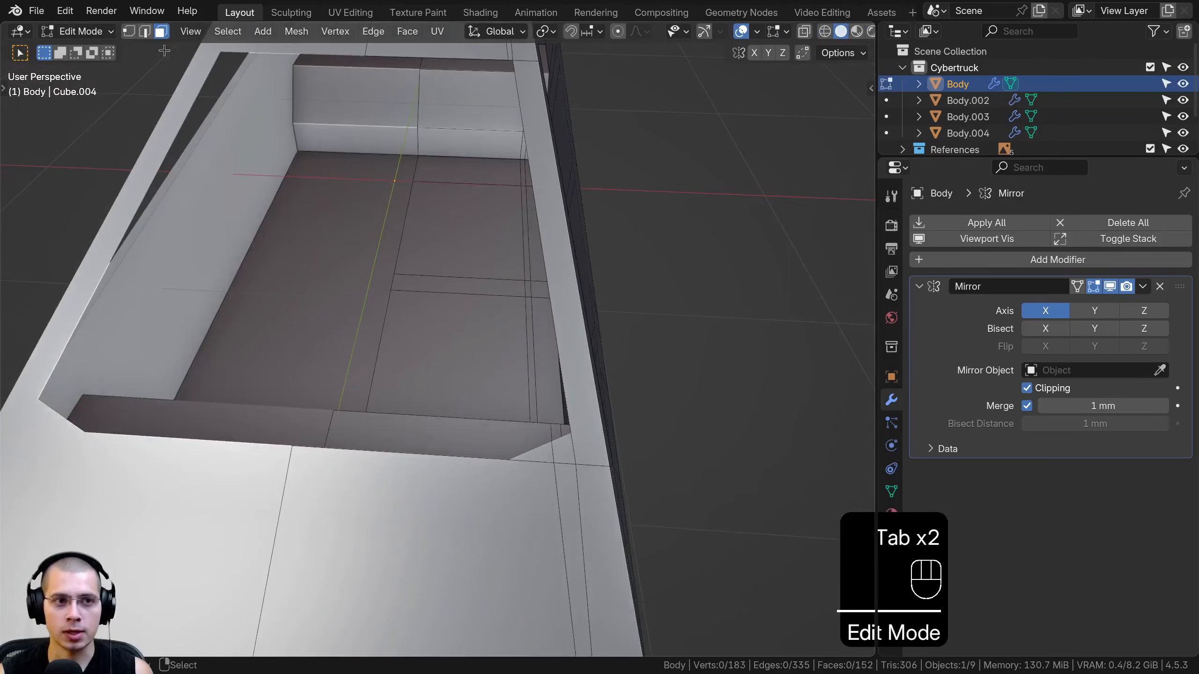
{"action": "left_click", "coordinate": [128, 31]}
{"action": "middle_click_drag", "start_coordinate": [331, 199], "coordinate": [397, 137]}
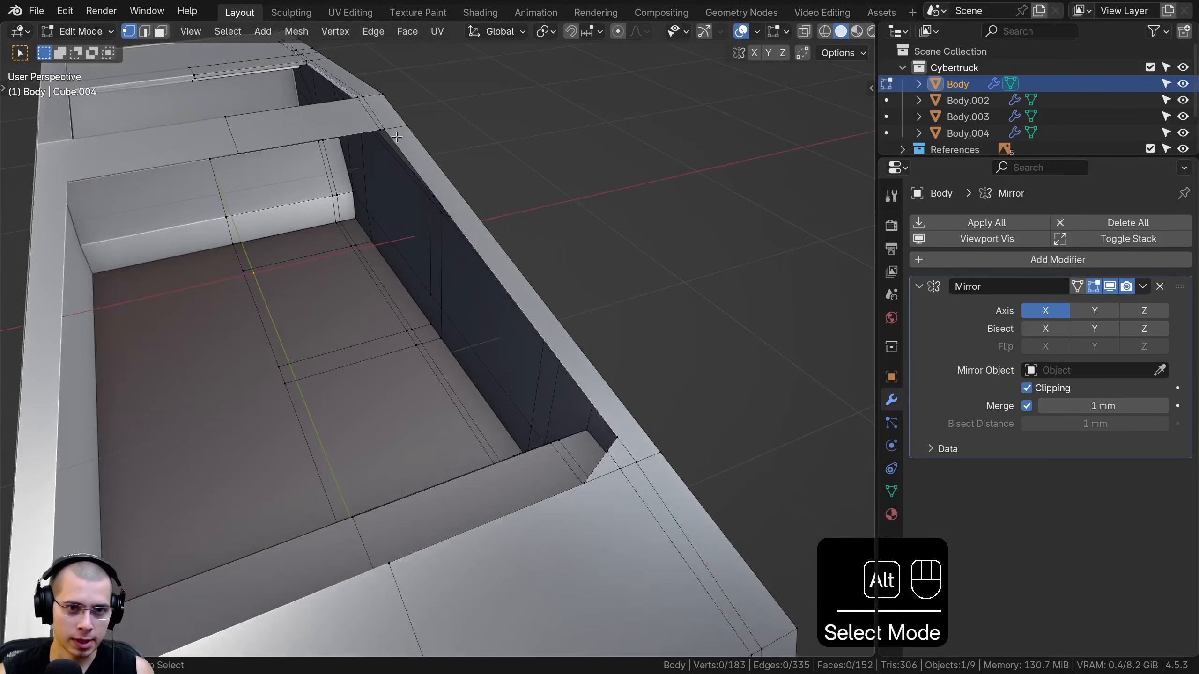
{"action": "middle_click_drag", "start_coordinate": [415, 178], "coordinate": [615, 155]}
{"action": "key", "text": "e"}
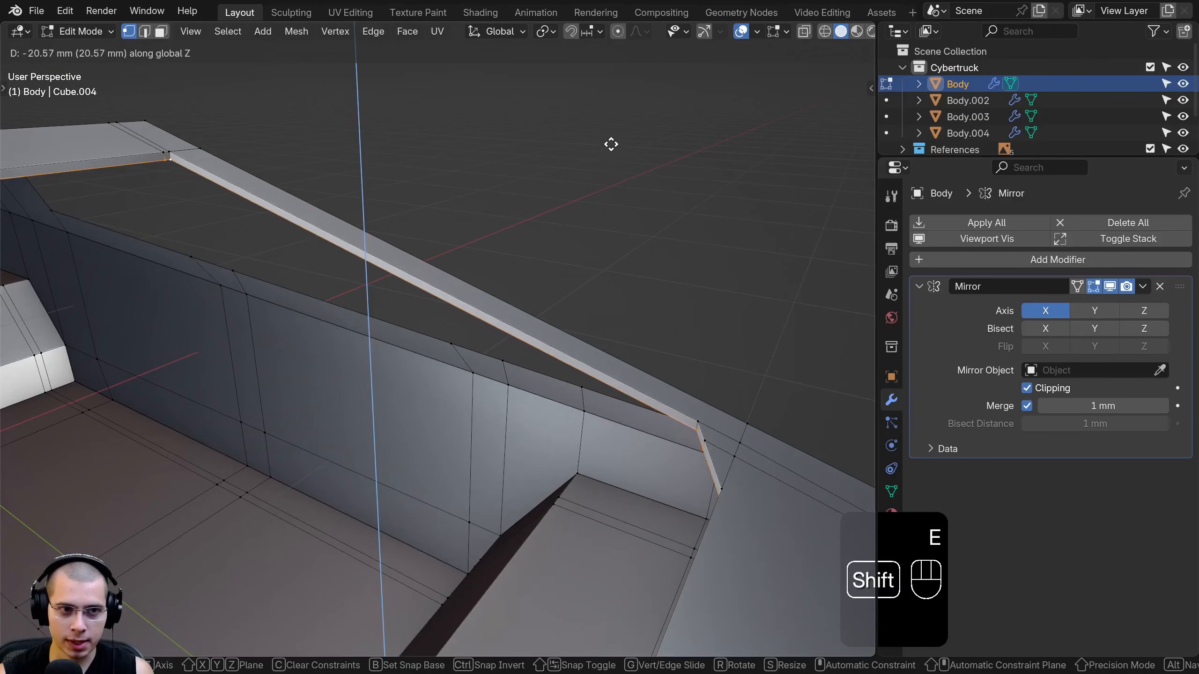
{"action": "key", "text": "g"}
{"action": "left_click", "coordinate": [617, 108]}
- Inspect the extruded windshield rim in Object Mode, then adjust its depth by moving the extruded edges along Z
{"action": "key", "text": "Tab"}
{"action": "middle_click_drag", "start_coordinate": [617, 109], "coordinate": [553, 401]}
{"action": "key", "text": "Tab"}
{"action": "key", "text": "g"}
{"action": "key", "text": "z"}
{"action": "left_click", "coordinate": [664, 158]}
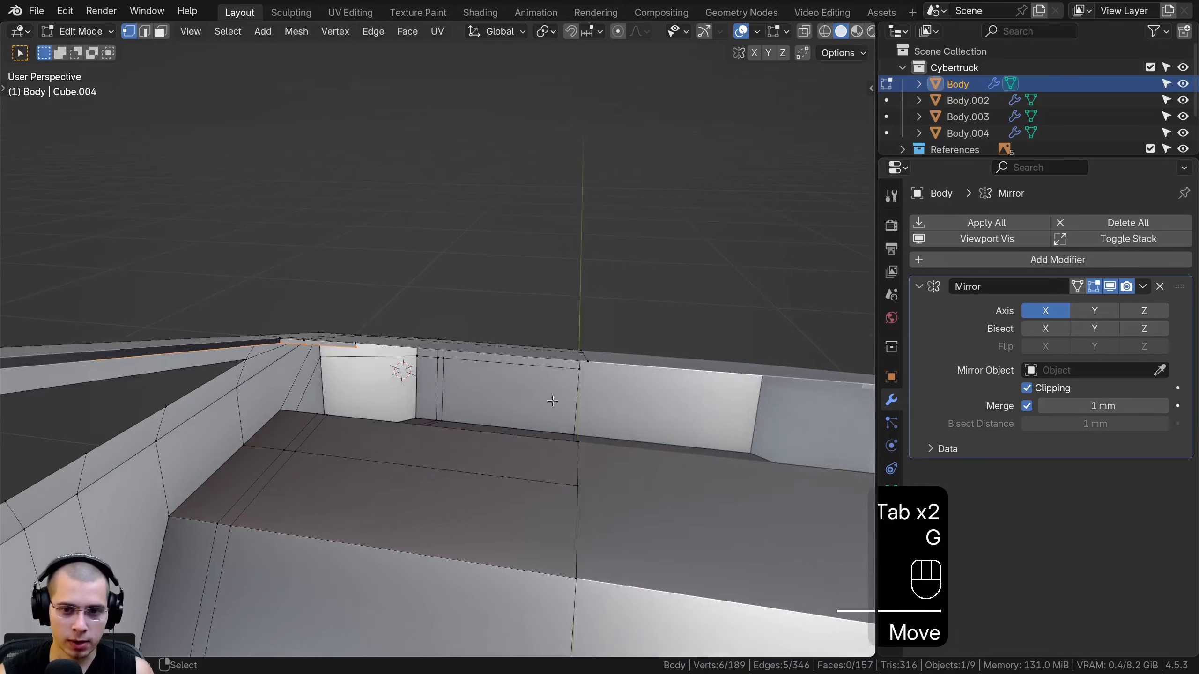
- Extrude the inner corner vertex of the windshield's lower rim along X to the body's centre line
{"action": "key", "text": "alt+a"}
{"action": "middle_click_drag", "start_coordinate": [429, 367], "coordinate": [413, 359]}
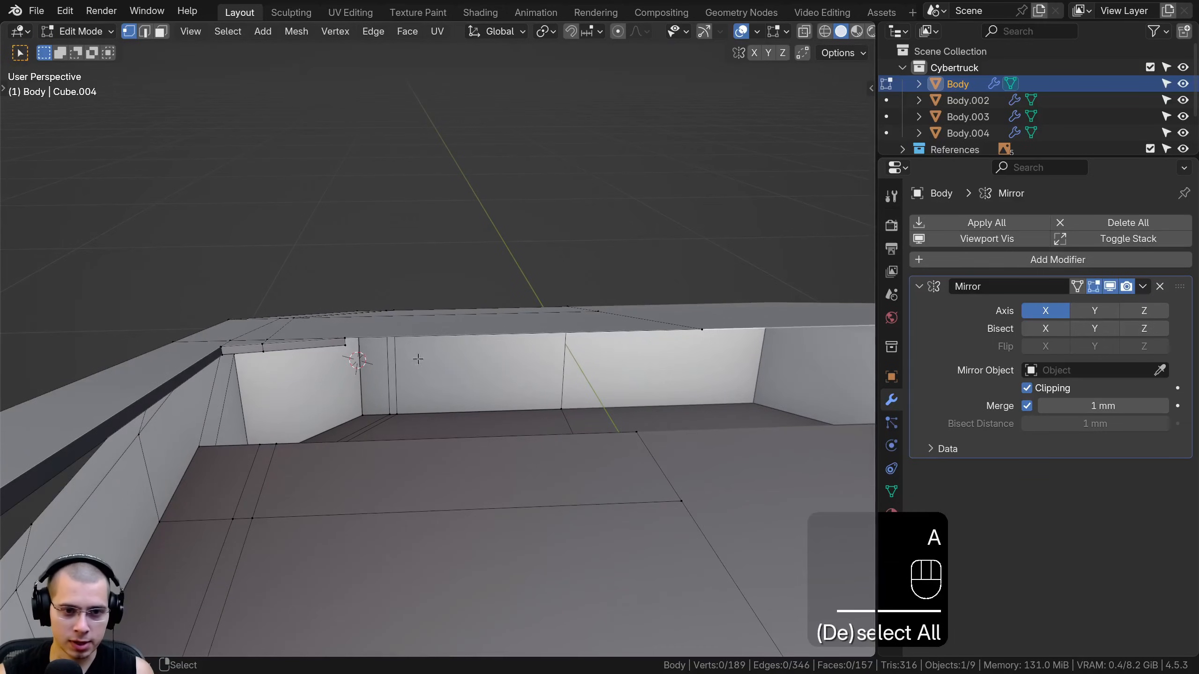
{"action": "left_click", "coordinate": [347, 343]}
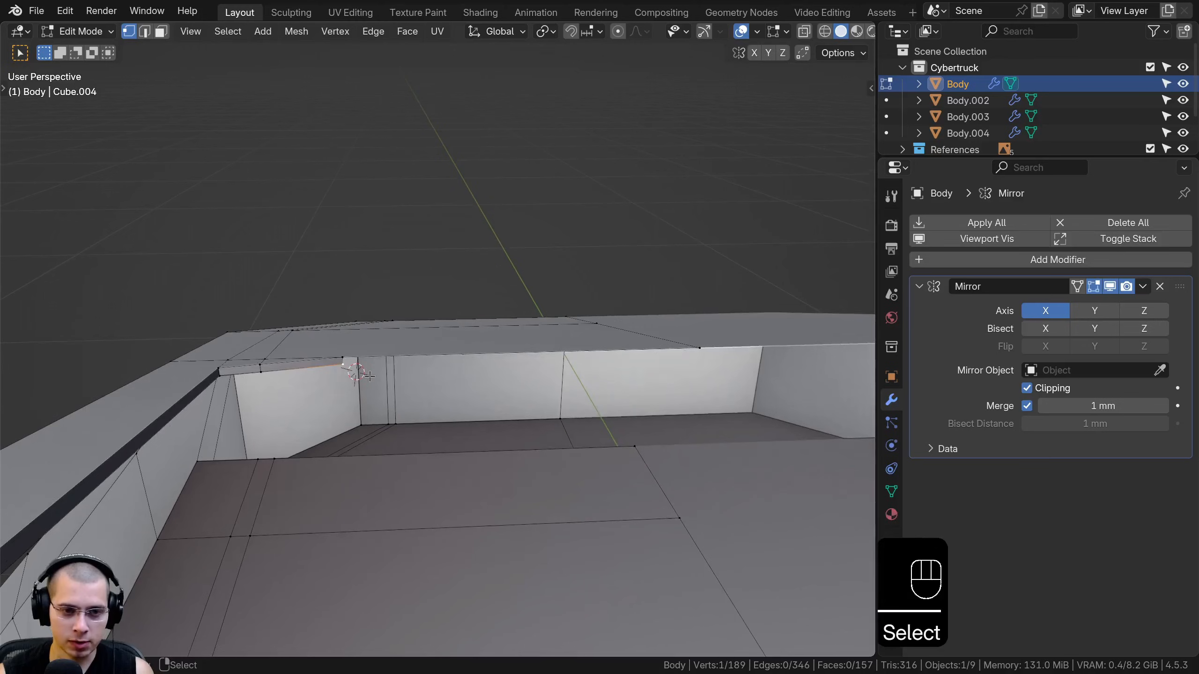
{"action": "key", "text": "e"}
{"action": "key", "text": "x"}
{"action": "left_click", "coordinate": [807, 383]}
- Fill a face between the windshield's lower edge and the new edge beneath it
{"action": "left_click", "coordinate": [698, 350], "text": "shift"}
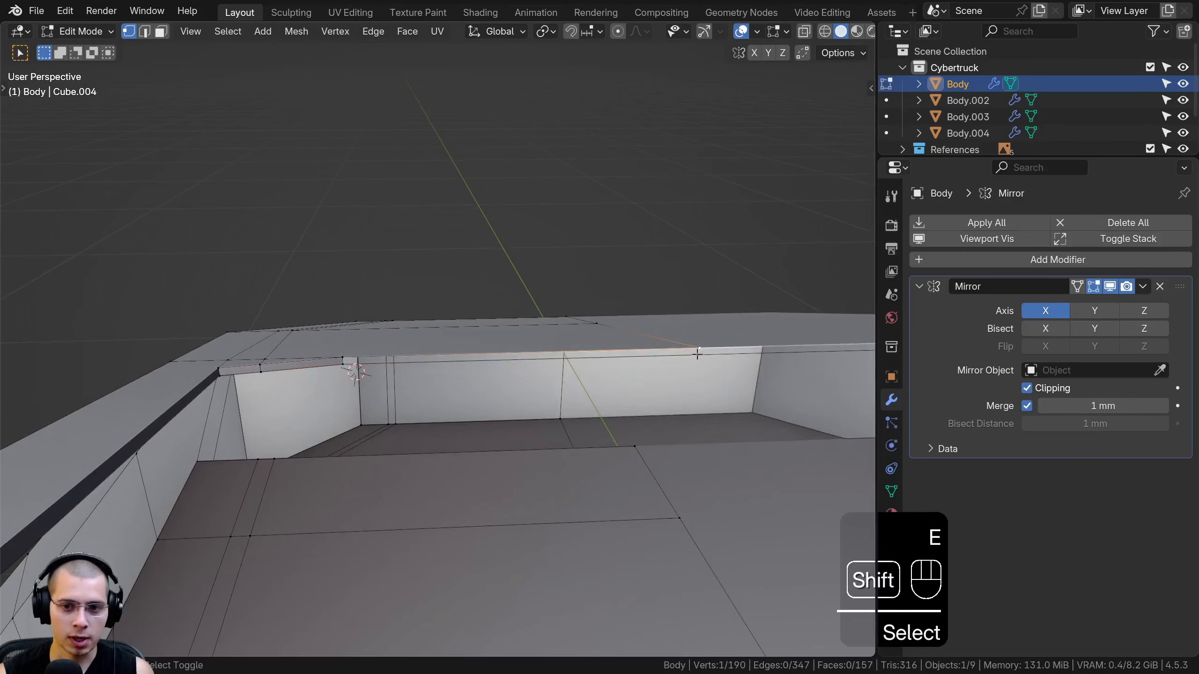
{"action": "left_click", "coordinate": [340, 355], "text": "shift"}
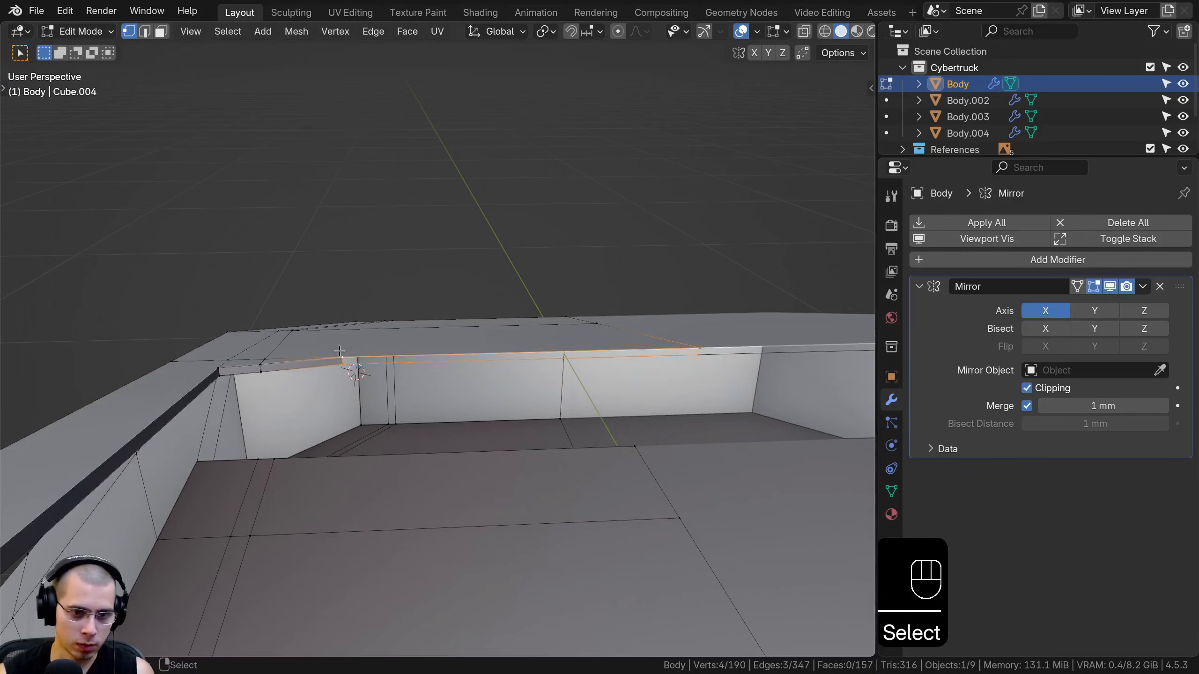
{"action": "key", "text": "f"}
- Select the edge loop around the side window opening and extrude it inward along the global X axis
{"action": "middle_click_drag", "start_coordinate": [339, 351], "coordinate": [494, 226]}
{"action": "scroll", "coordinate": [493, 225], "scroll_direction": "up", "scroll_amount": 3}
{"action": "left_click", "coordinate": [507, 201], "text": "alt"}
{"action": "scroll", "coordinate": [504, 211], "scroll_direction": "down", "scroll_amount": 3}
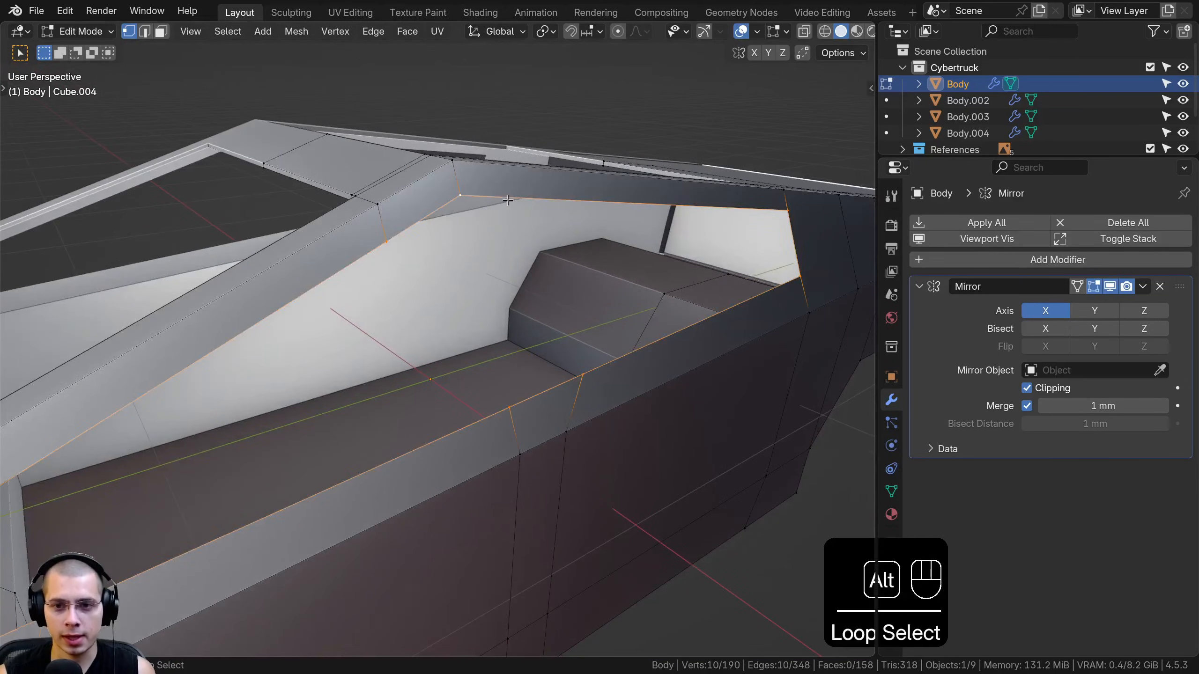
{"action": "middle_click_drag", "start_coordinate": [457, 308], "coordinate": [468, 358]}
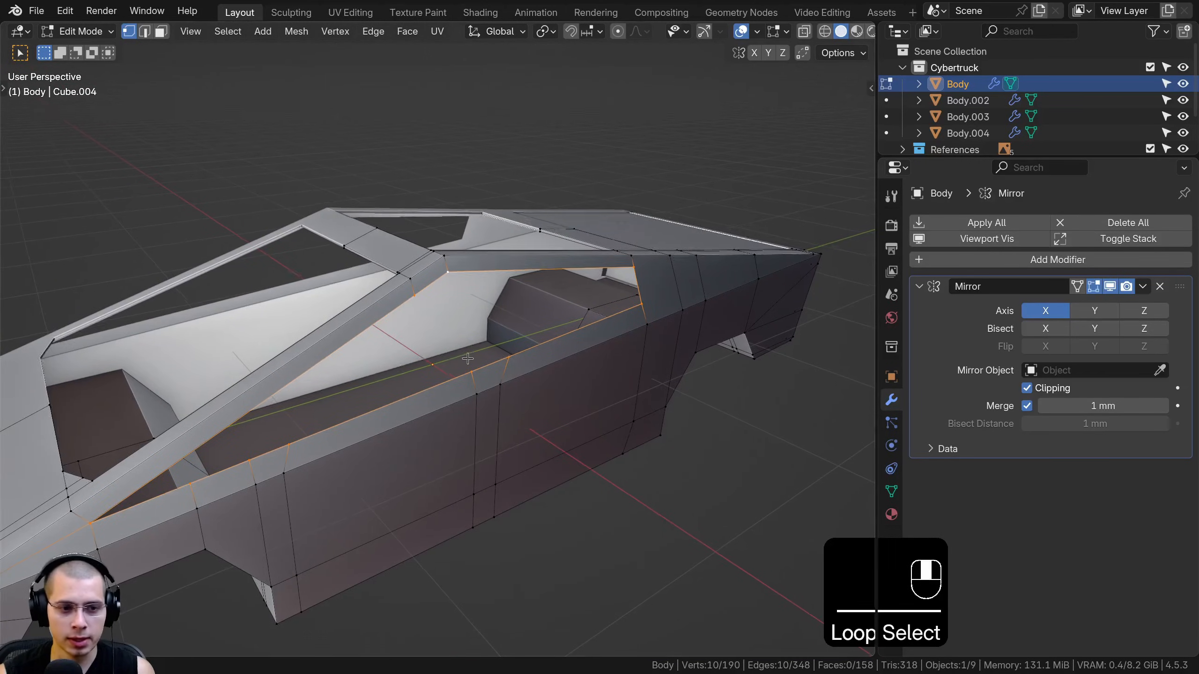
{"action": "key", "text": "KP_1"}
{"action": "scroll", "coordinate": [567, 246], "scroll_direction": "up", "scroll_amount": 6}
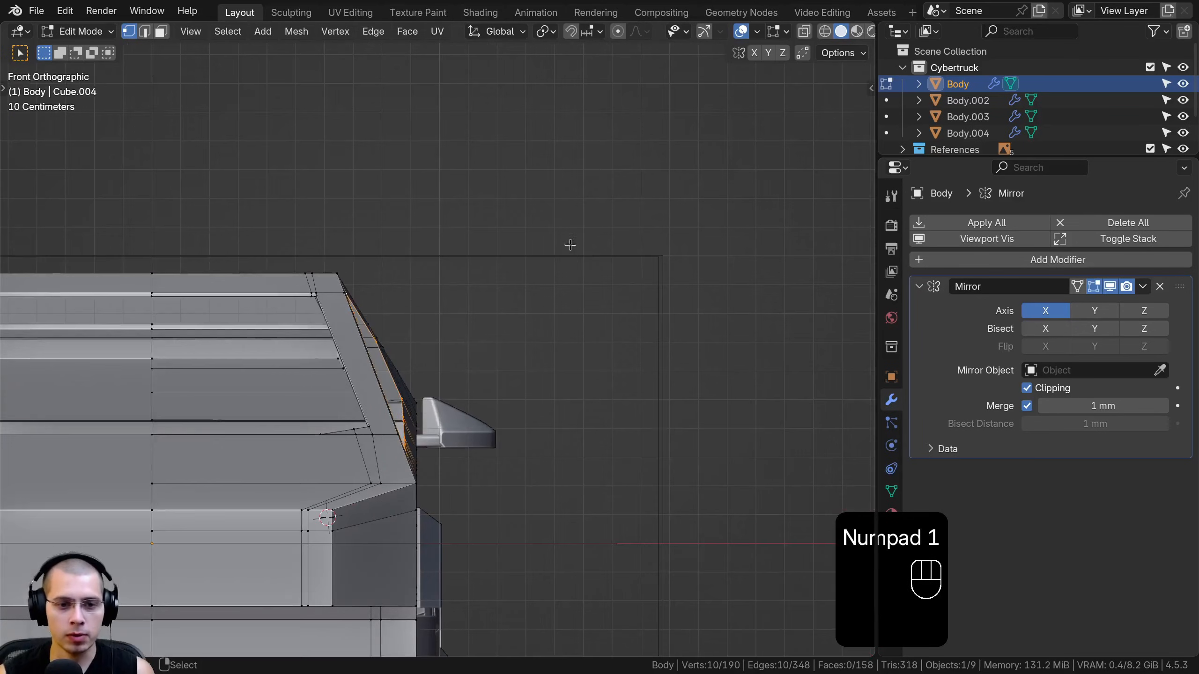
{"action": "key", "text": "e"}
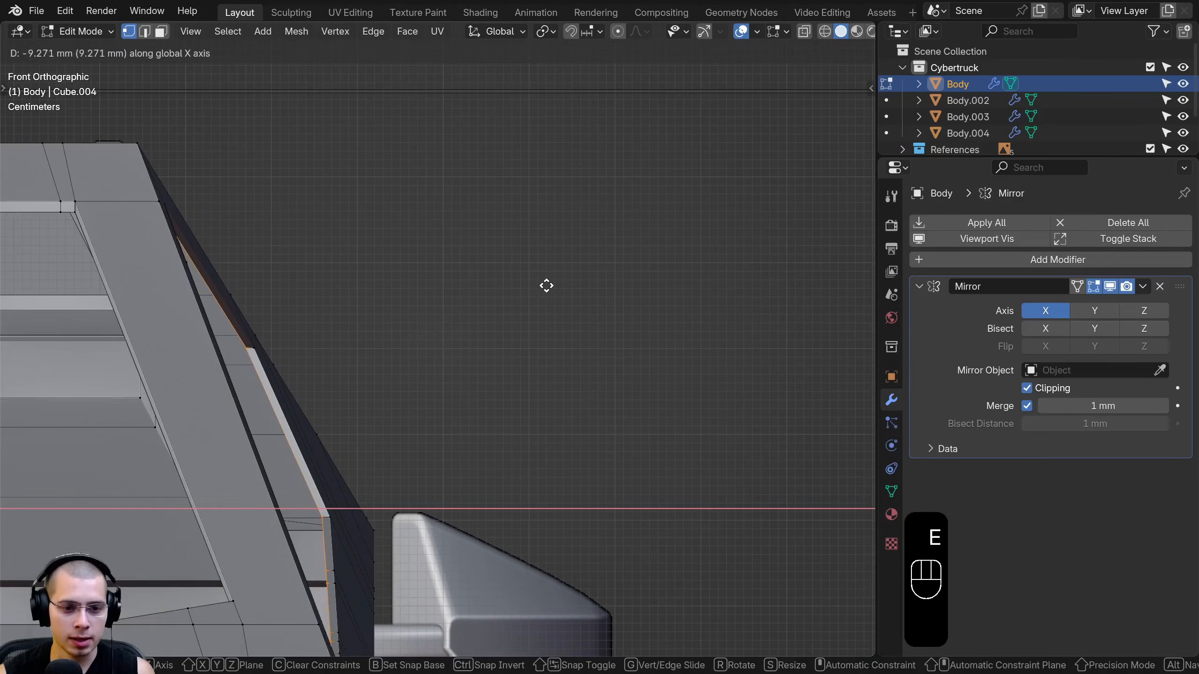
{"action": "left_click", "coordinate": [653, 289]}
{"action": "middle_click_drag", "start_coordinate": [653, 289], "coordinate": [315, 349]}
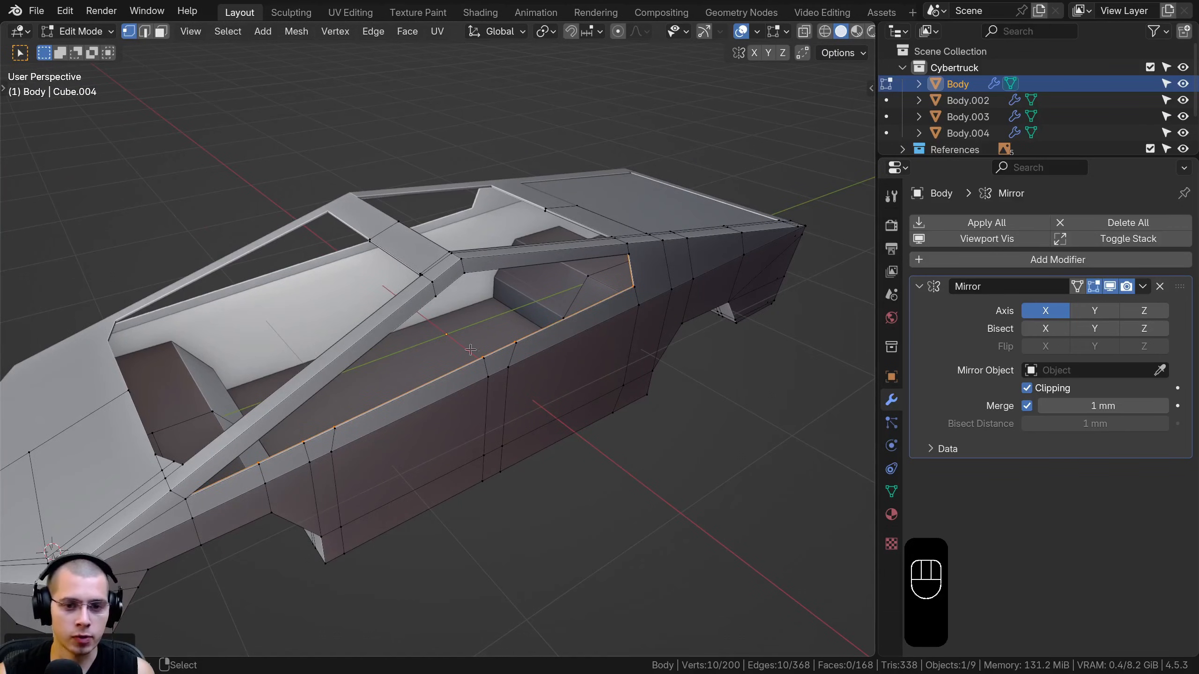
- Duplicate the edge loop around the side window opening in place and separate the copy into its own object
{"action": "middle_click_drag", "start_coordinate": [470, 349], "coordinate": [576, 353]}
{"action": "left_click", "coordinate": [496, 361], "text": "alt"}
{"action": "key", "text": "shift+d"}
{"action": "left_click", "coordinate": [575, 353]}
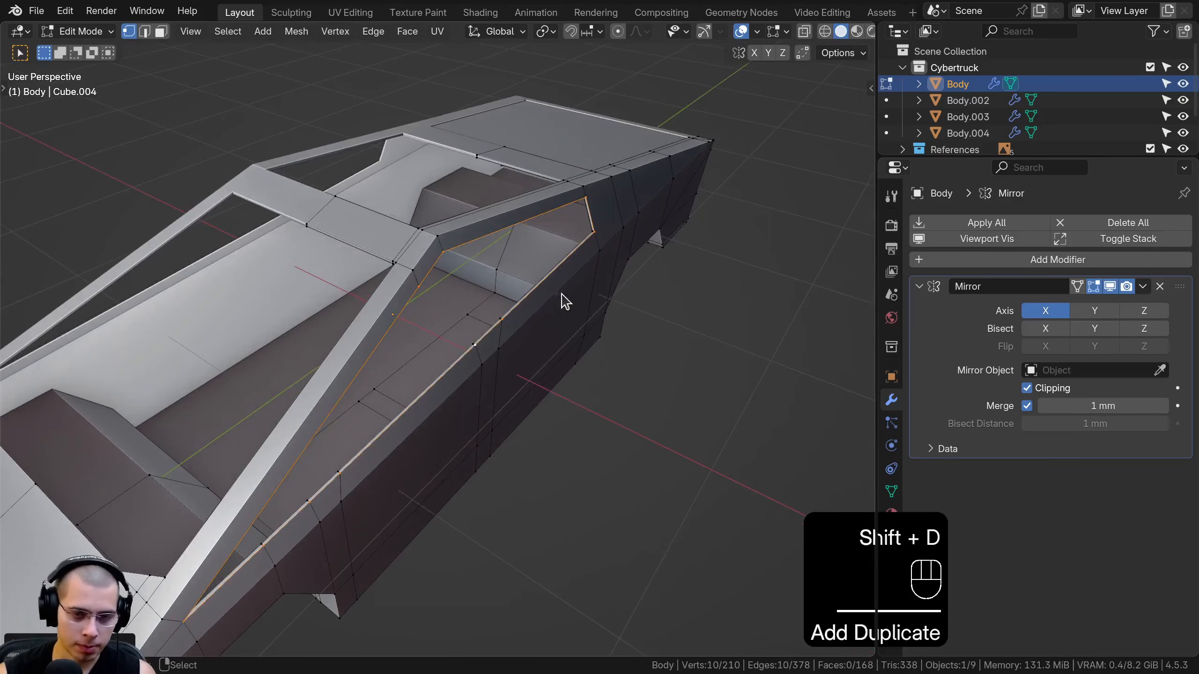
{"action": "key", "text": "p"}
{"action": "left_click", "coordinate": [542, 301]}
{"action": "middle_click_drag", "start_coordinate": [542, 300], "coordinate": [524, 279]}
- Select the separated side window outline object and open it for mesh editing
{"action": "key", "text": "Tab"}
{"action": "left_click", "coordinate": [471, 190]}
{"action": "key", "text": "g"}
{"action": "right_click", "coordinate": [495, 214]}
{"action": "key", "text": "Tab"}
- Fill the rear part of the side window with a face built from its rear vertical edge
{"action": "left_click", "coordinate": [822, 331]}
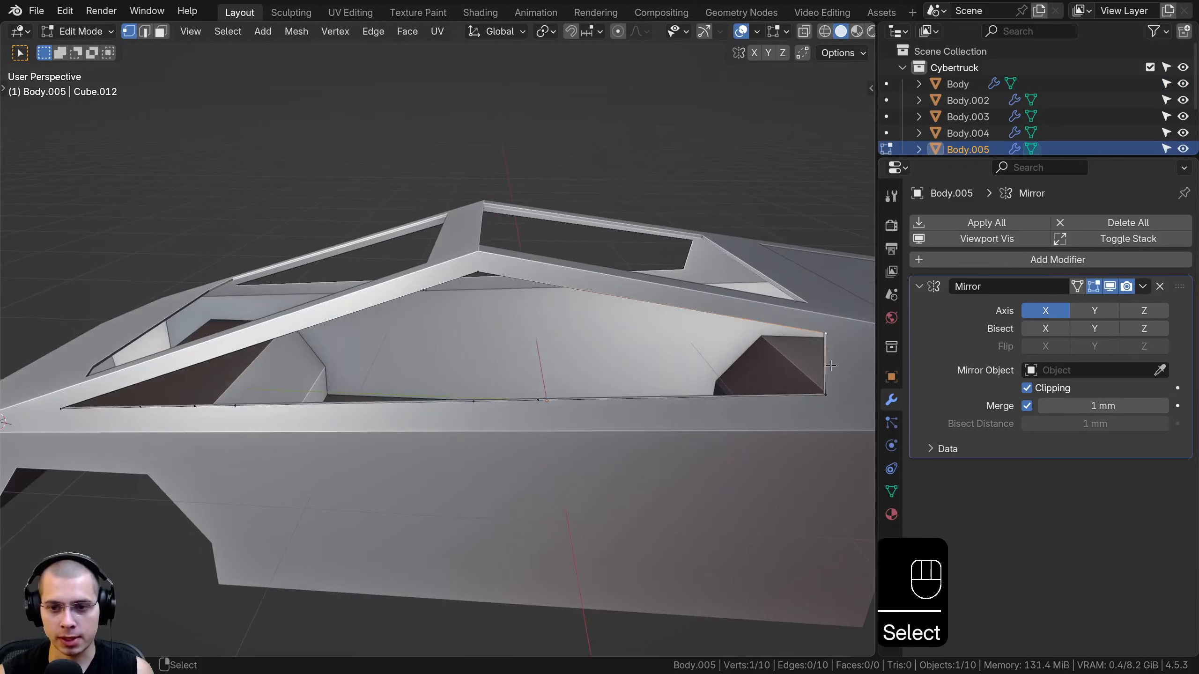
{"action": "left_click", "coordinate": [822, 391], "text": "shift"}
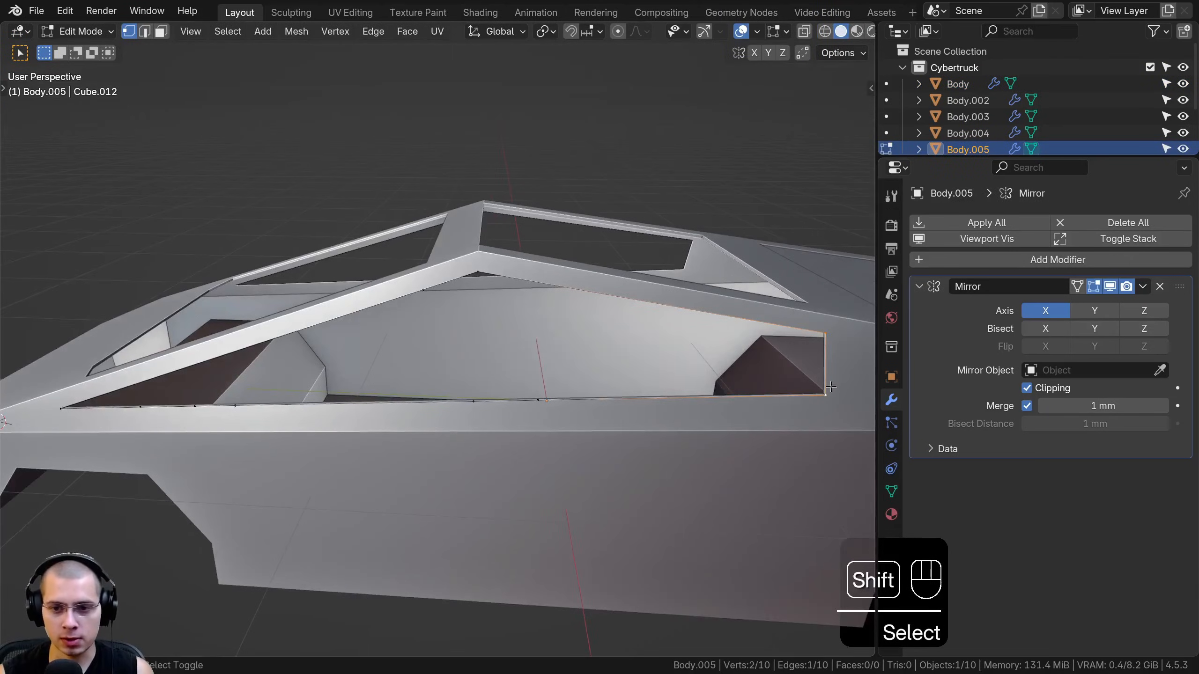
{"action": "key", "text": "g"}
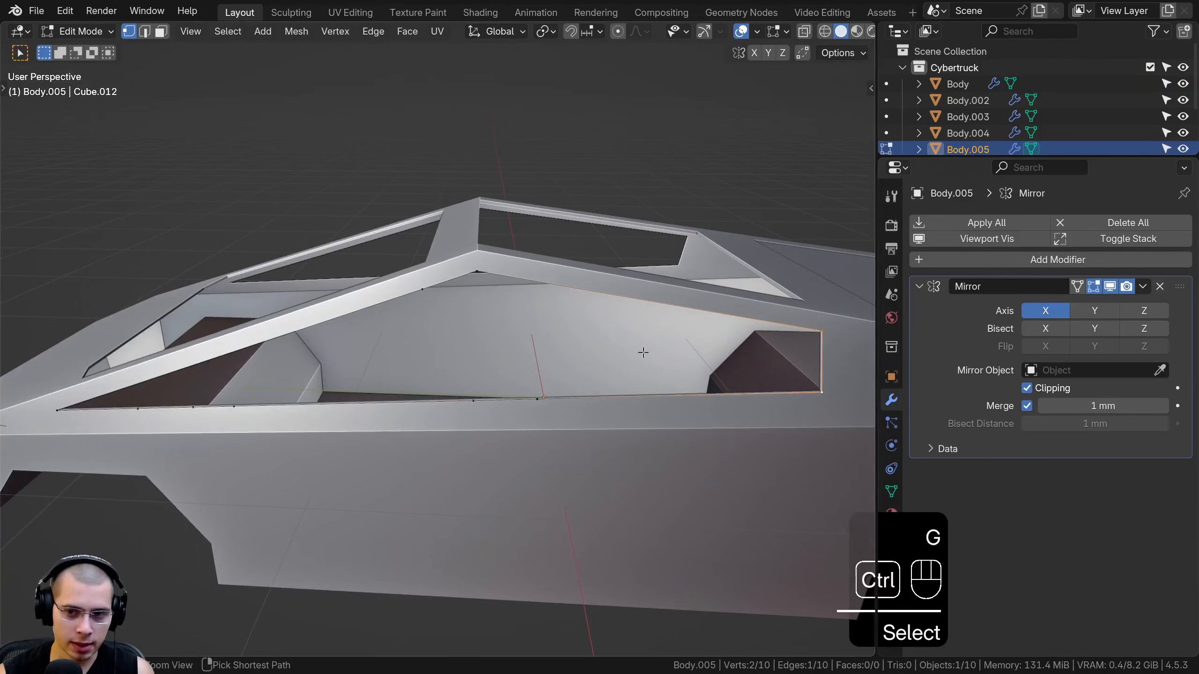
{"action": "key", "text": "ctrl+z"}
{"action": "left_click", "coordinate": [827, 362], "text": "shift"}
{"action": "key", "text": "f"}
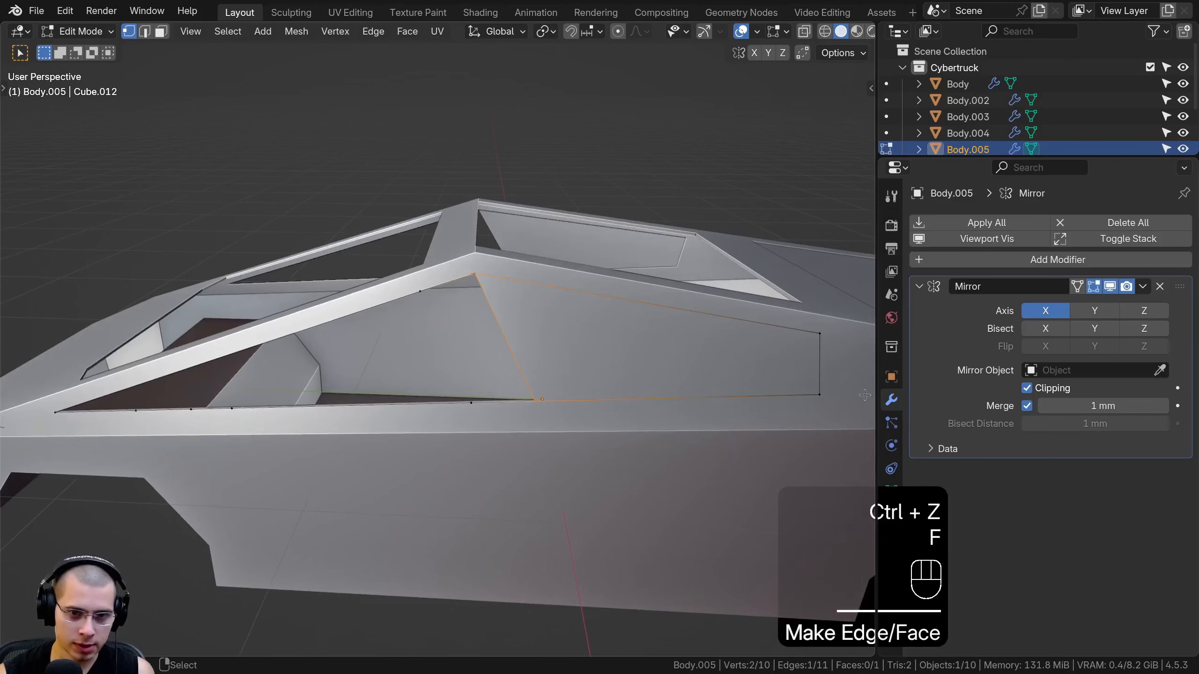
- Slide the rear window face's lower front vertex forward until its edge stands upright, and slide the spare upper-edge vertex to the peak corner
{"action": "left_click", "coordinate": [552, 397]}
{"action": "scroll", "coordinate": [552, 397], "scroll_direction": "up", "scroll_amount": 2}
{"action": "key", "text": "g"}
{"action": "key", "text": "g"}
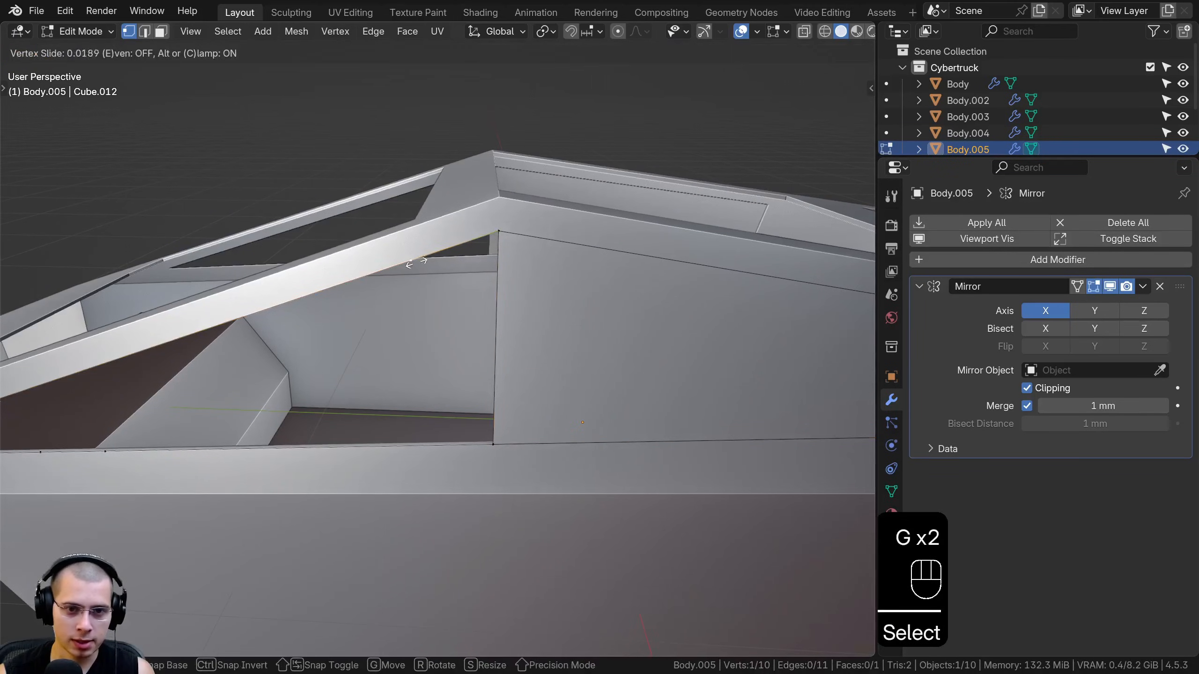
{"action": "left_click", "coordinate": [550, 208]}
- Slide the spare vertices on the side window's lower edge to its front corner, and select the one remaining mid-edge vertex
{"action": "middle_click_drag", "start_coordinate": [350, 384], "coordinate": [401, 385]}
{"action": "middle_click_drag", "start_coordinate": [401, 385], "coordinate": [503, 348], "text": "shift"}
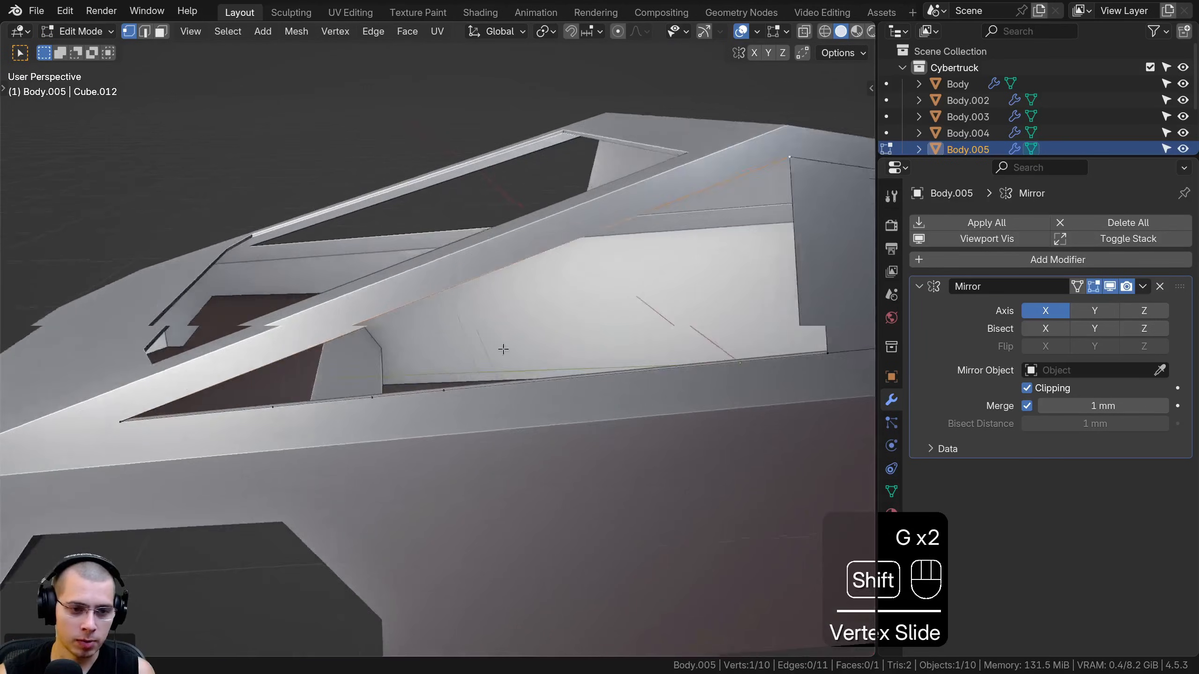
{"action": "scroll", "coordinate": [503, 348], "scroll_direction": "down", "scroll_amount": 1}
{"action": "left_click", "coordinate": [335, 392]}
{"action": "key", "text": "g"}
{"action": "key", "text": "g"}
{"action": "left_click", "coordinate": [275, 410]}
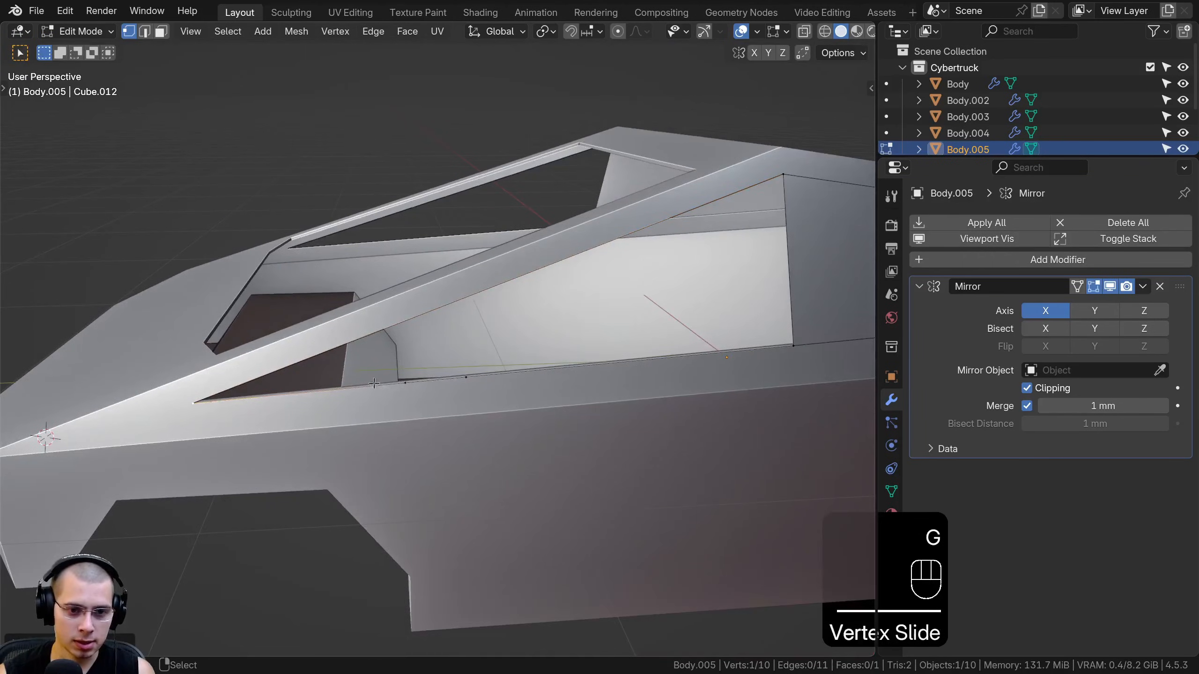
{"action": "key", "text": "g"}
{"action": "key", "text": "ctrl+z"}
{"action": "key", "text": "g"}
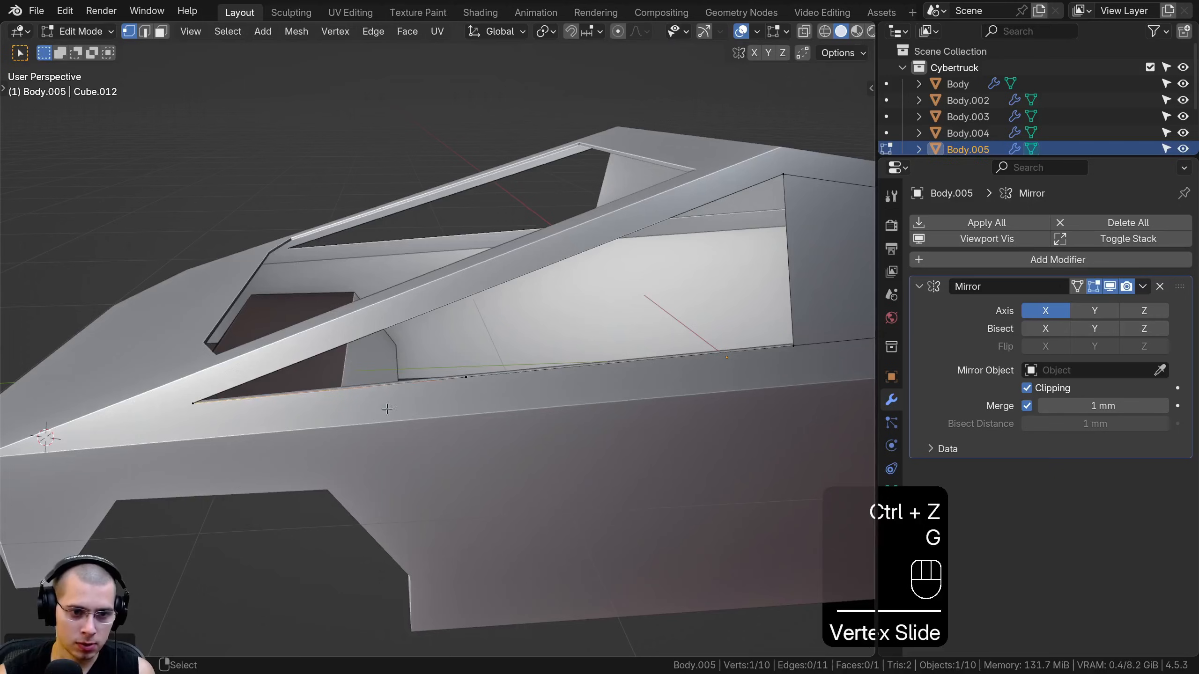
{"action": "middle_click_drag", "start_coordinate": [462, 376], "coordinate": [410, 378]}
{"action": "left_click", "coordinate": [378, 381]}
- Try to slide the remaining lower-edge vertex back to the upright edge, undo it, and try merging it at last
{"action": "key", "text": "g"}
{"action": "key", "text": "g"}
{"action": "left_click", "coordinate": [723, 380]}
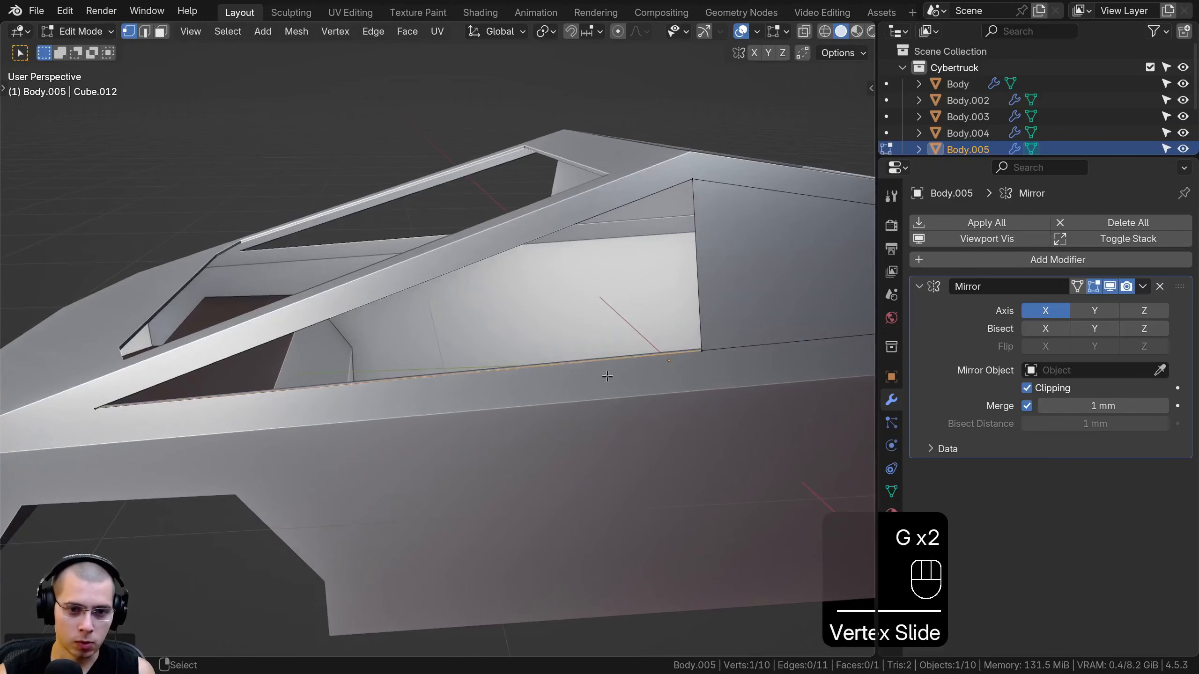
{"action": "key", "text": "ctrl+z"}
{"action": "key", "text": "m"}
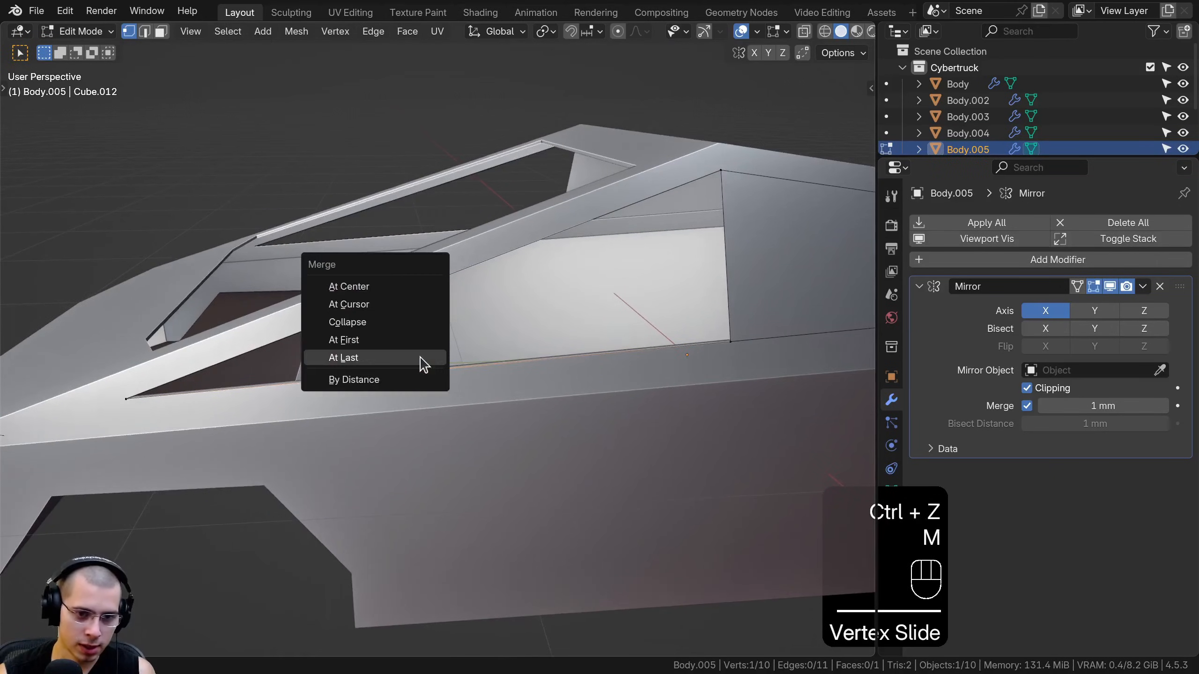
{"action": "left_click", "coordinate": [420, 359]}
- Dissolve the remaining spare vertex on the lower edge of the side window outline
{"action": "middle_click_drag", "start_coordinate": [514, 289], "coordinate": [369, 260]}
{"action": "key", "text": "x"}
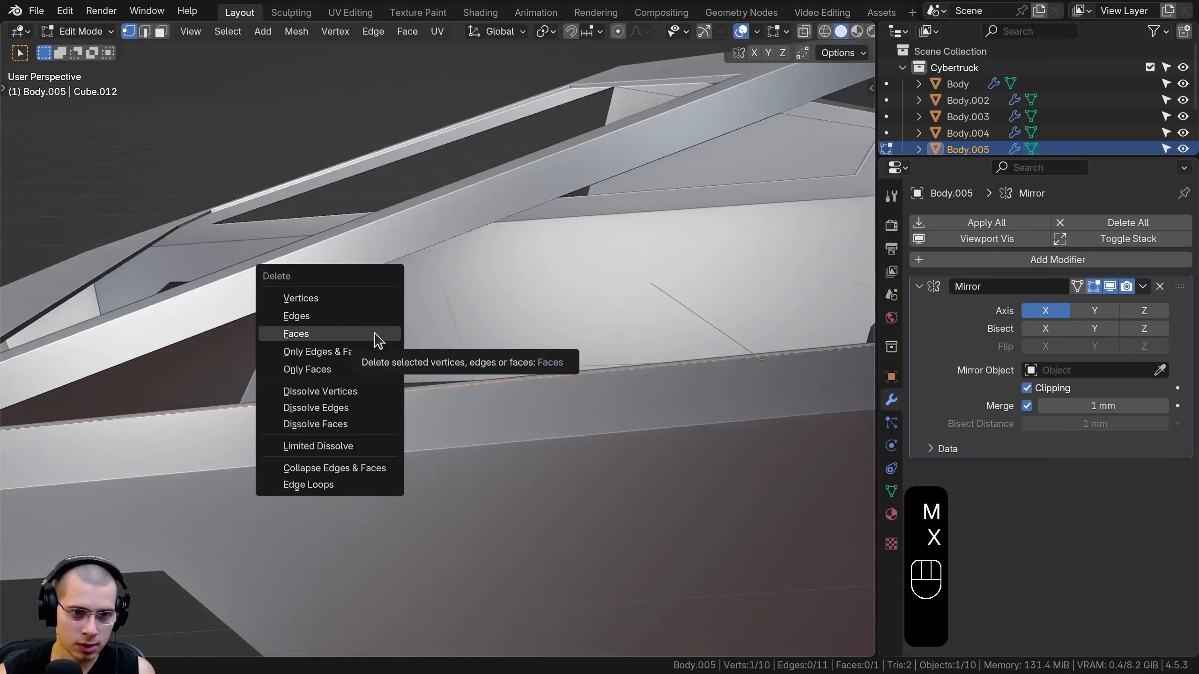
{"action": "left_click", "coordinate": [342, 391]}
{"action": "middle_click_drag", "start_coordinate": [343, 391], "coordinate": [616, 268]}
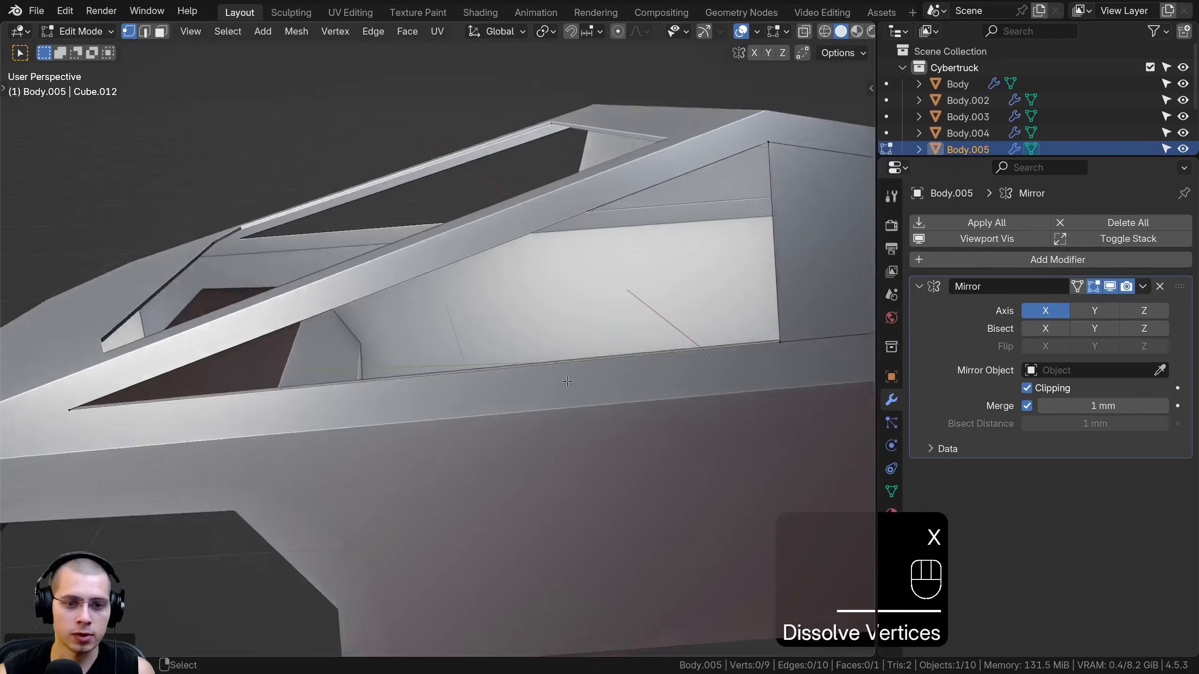
- Select the whole side window mesh and merge its overlapping vertices by distance
{"action": "key", "text": "a"}
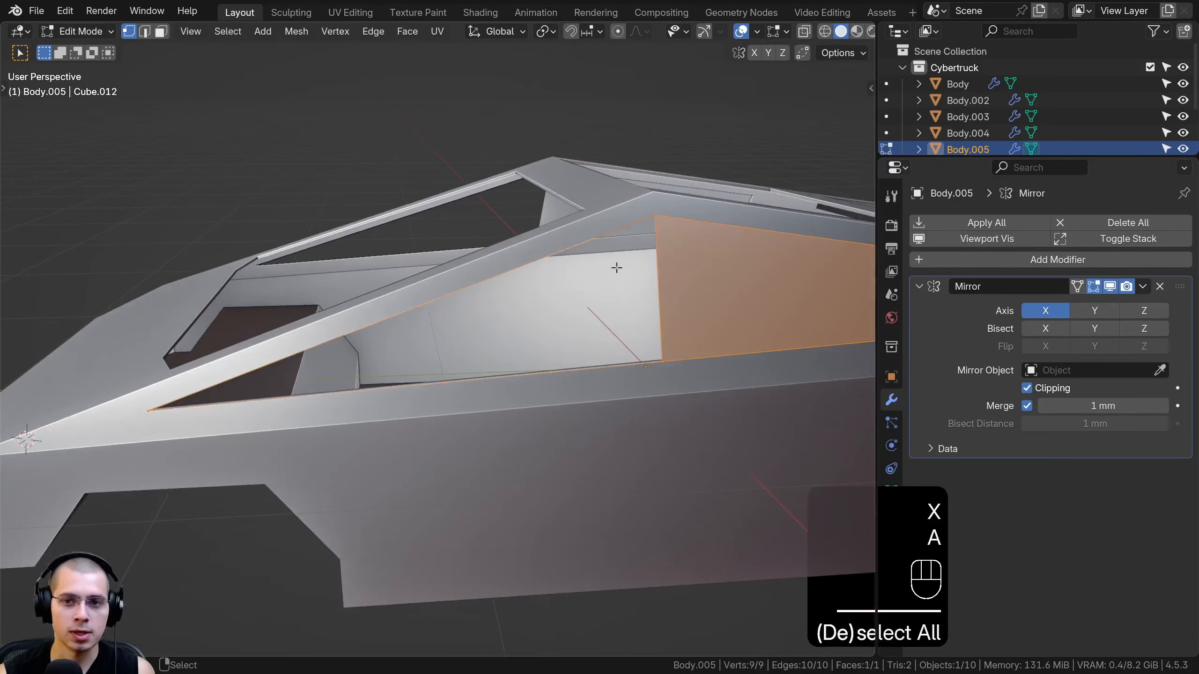
{"action": "key", "text": "m"}
{"action": "left_click", "coordinate": [589, 316]}
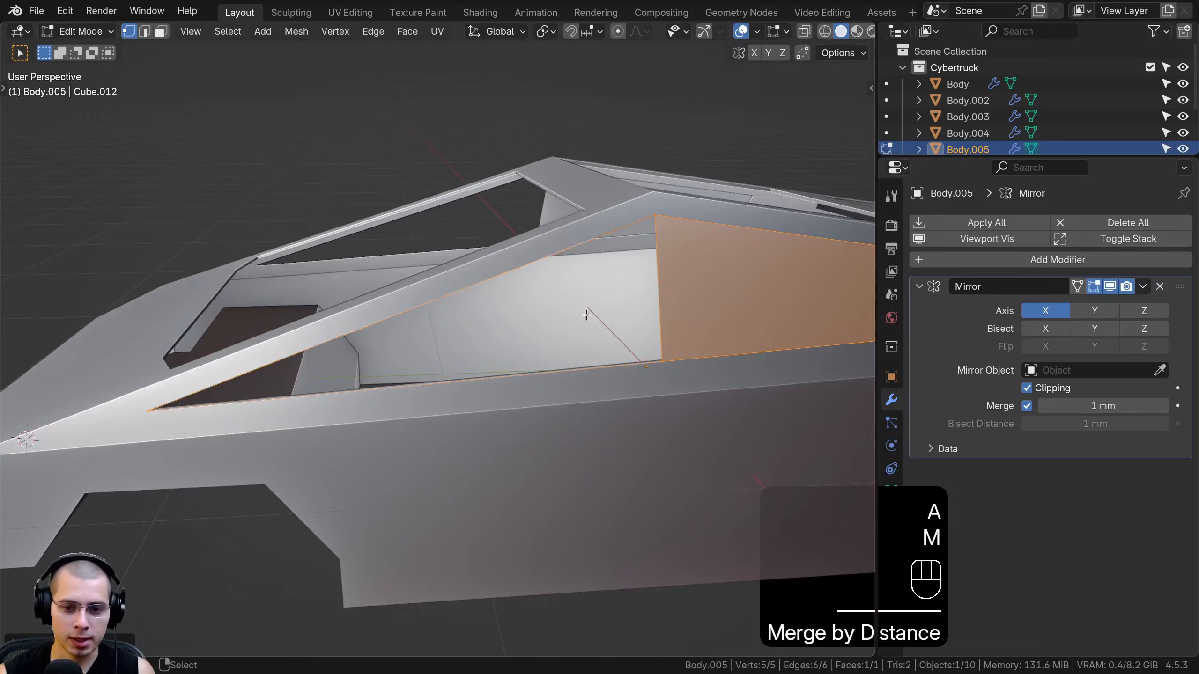
- Fill the front triangular part of the side window with a face between its three corner vertices, and leave mesh editing
{"action": "left_click", "coordinate": [663, 360]}
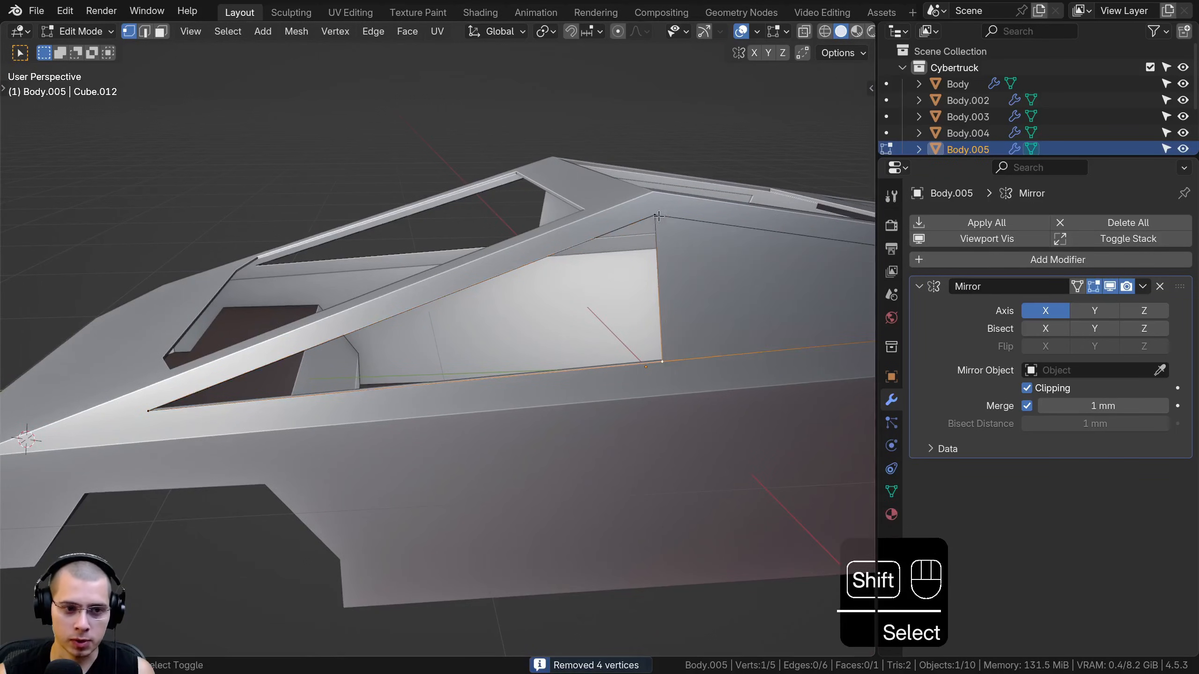
{"action": "key", "text": "z"}
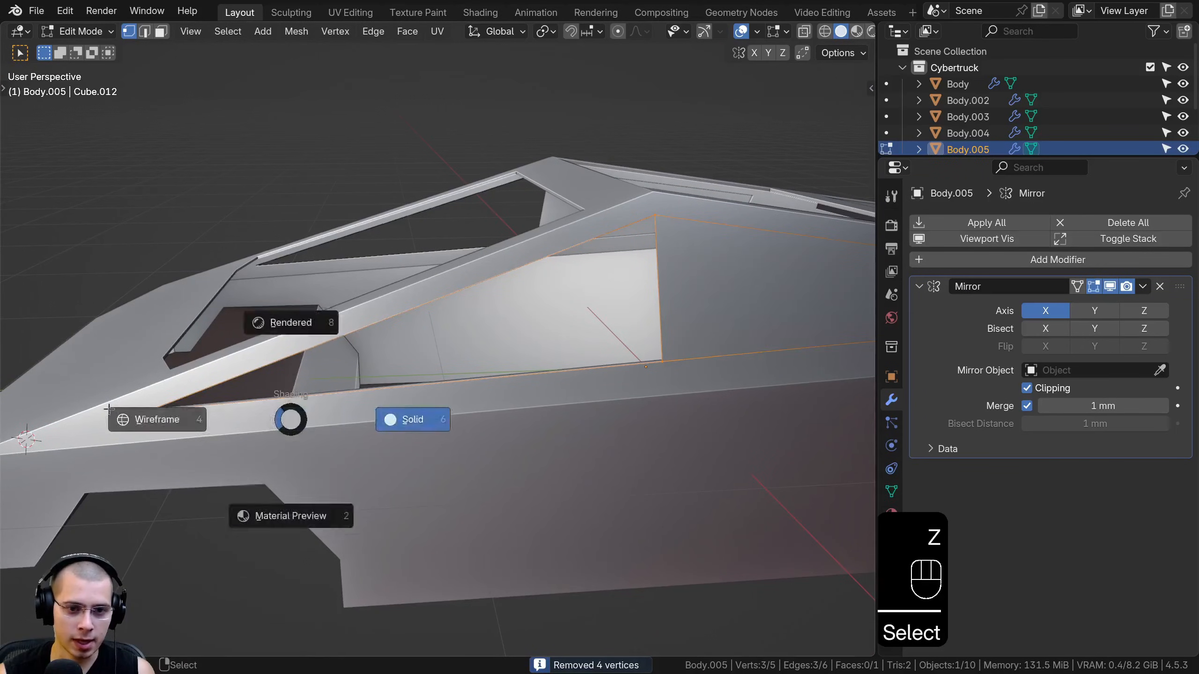
{"action": "left_click", "coordinate": [161, 415]}
{"action": "key", "text": "z"}
{"action": "left_click", "coordinate": [637, 361]}
{"action": "key", "text": "f"}
{"action": "middle_click_drag", "start_coordinate": [625, 336], "coordinate": [472, 336]}
{"action": "key", "text": "Tab"}
- Move the whole side window glass slightly inward along the global X axis and scale it up slightly to fit the opening
{"action": "middle_click_drag", "start_coordinate": [472, 336], "coordinate": [449, 284], "text": "shift"}
{"action": "scroll", "coordinate": [450, 284], "scroll_direction": "up", "scroll_amount": 2}
{"action": "key", "text": "Tab"}
{"action": "key", "text": "a"}
{"action": "key", "text": "a"}
{"action": "middle_click_drag", "start_coordinate": [509, 241], "coordinate": [595, 236]}
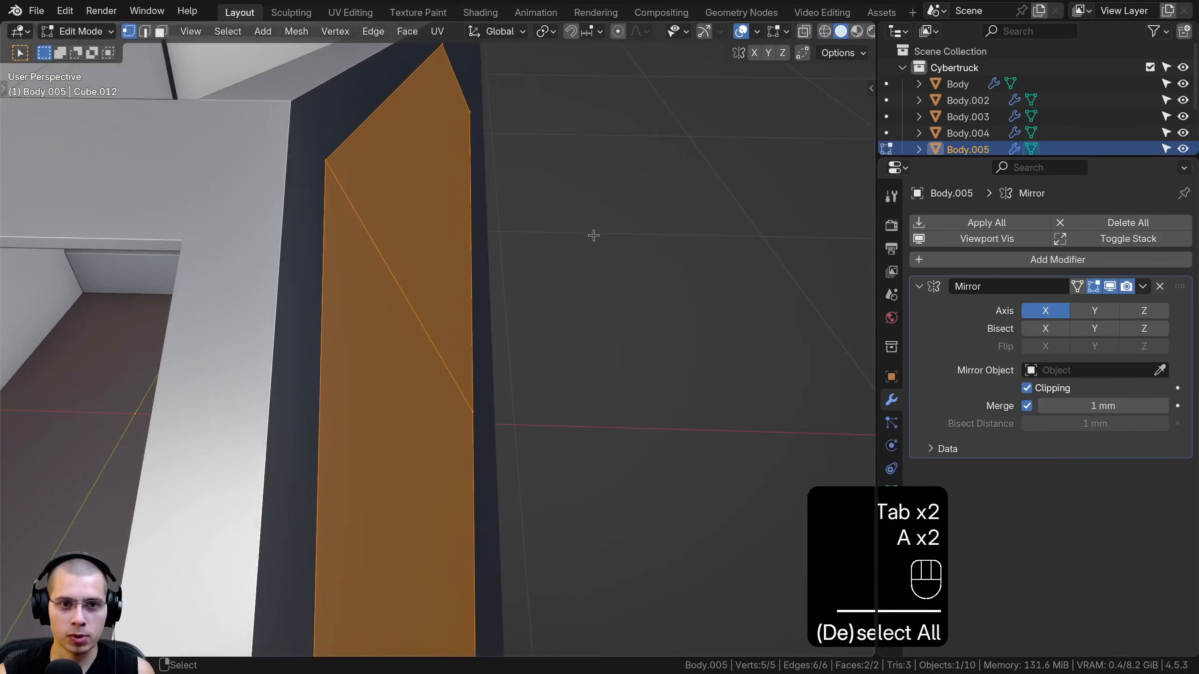
{"action": "key", "text": "g"}
{"action": "key", "text": "x"}
{"action": "key", "text": "s"}
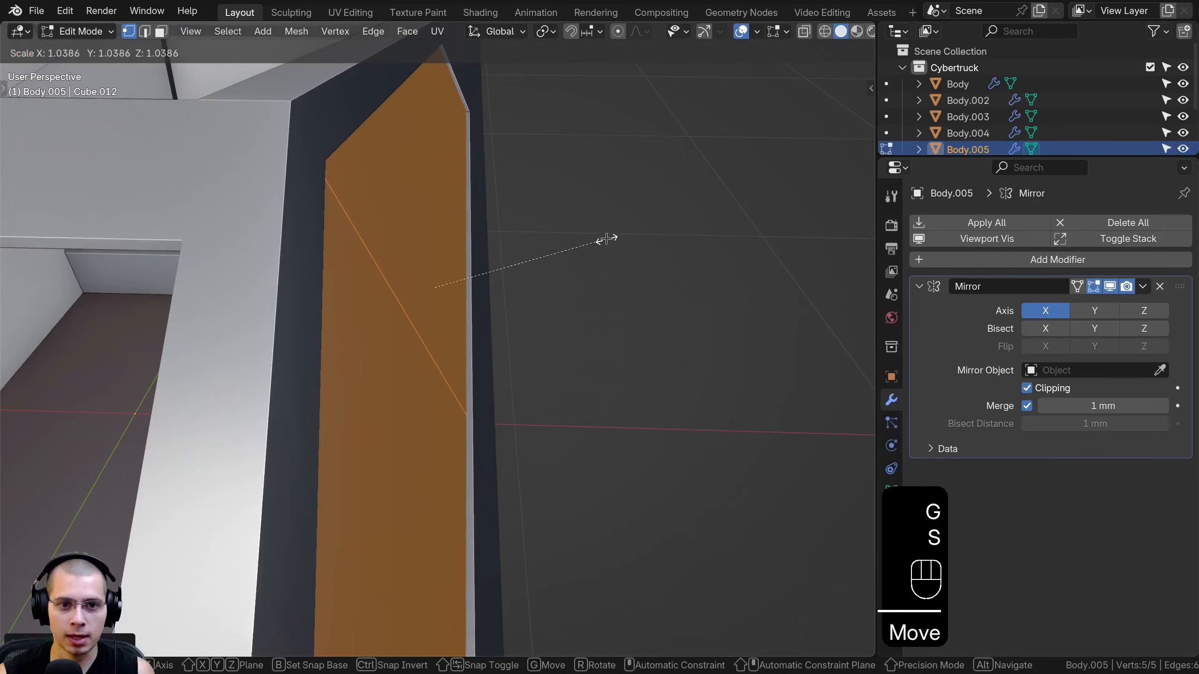
{"action": "key", "text": "g"}
{"action": "left_click", "coordinate": [572, 245]}
{"action": "key", "text": "Tab"}
- Open the main body for mesh editing and select the edge loop around the windshield opening
{"action": "scroll", "coordinate": [485, 314], "scroll_direction": "down", "scroll_amount": 2}
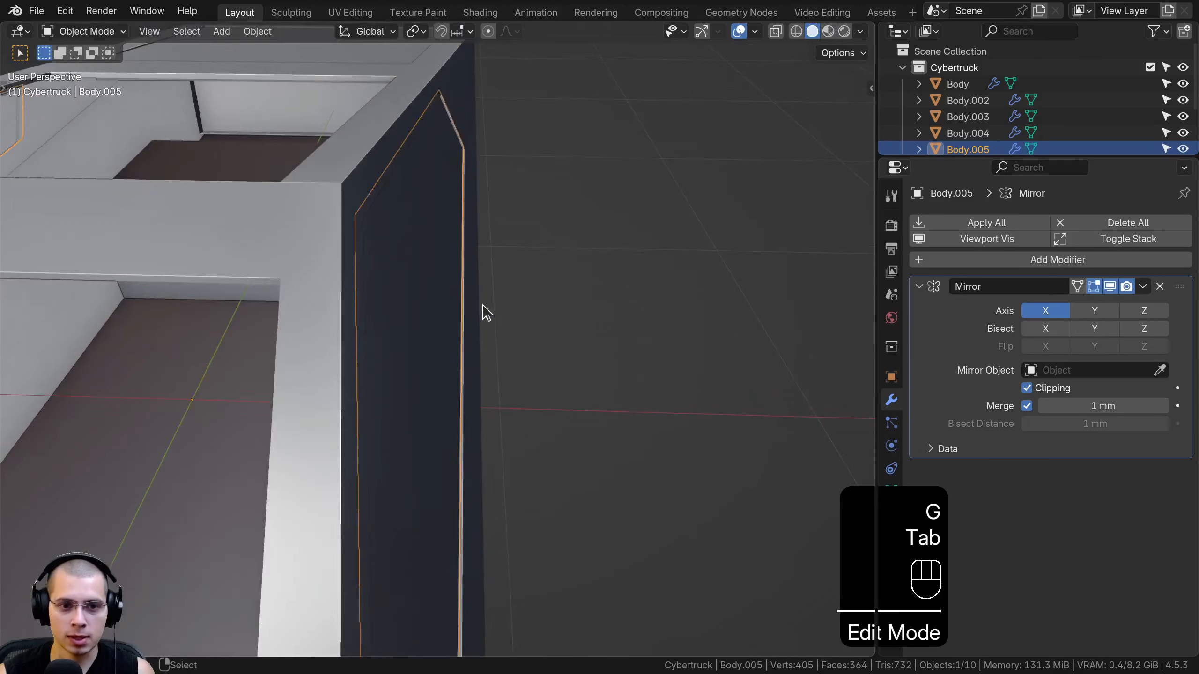
{"action": "middle_click_drag", "start_coordinate": [485, 313], "coordinate": [402, 265]}
{"action": "scroll", "coordinate": [402, 265], "scroll_direction": "down", "scroll_amount": 4}
{"action": "middle_click_drag", "start_coordinate": [463, 329], "coordinate": [473, 271]}
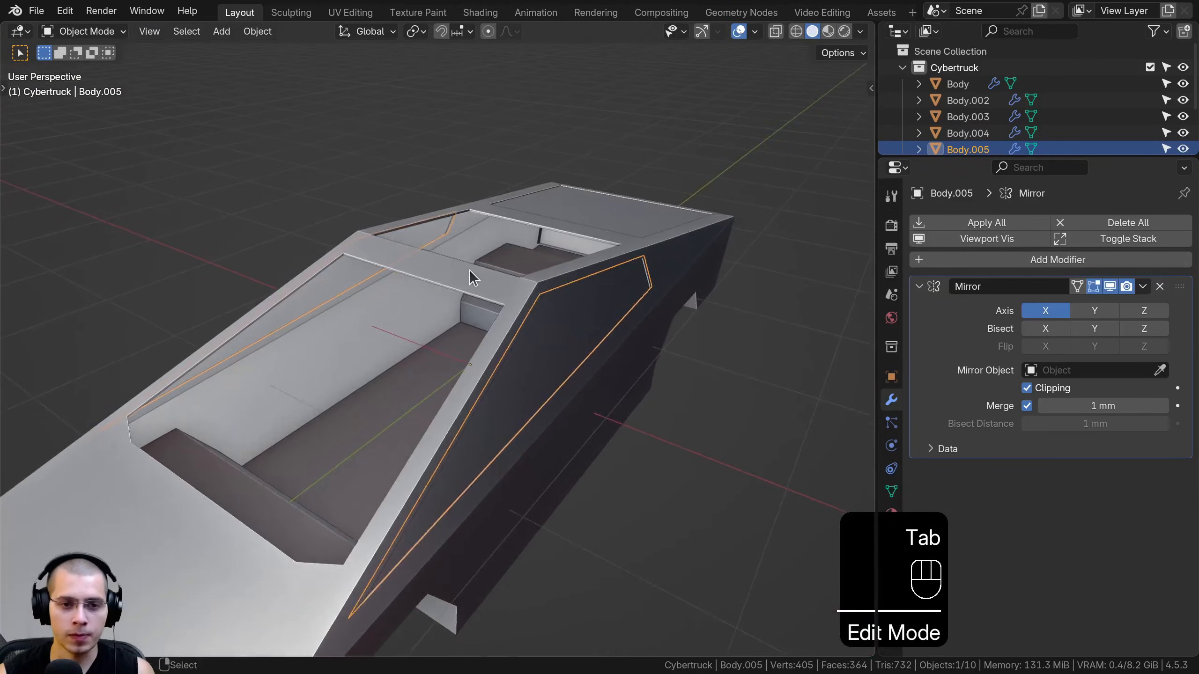
{"action": "left_click", "coordinate": [474, 270]}
{"action": "key", "text": "Tab"}
{"action": "scroll", "coordinate": [579, 235], "scroll_direction": "up", "scroll_amount": 5}
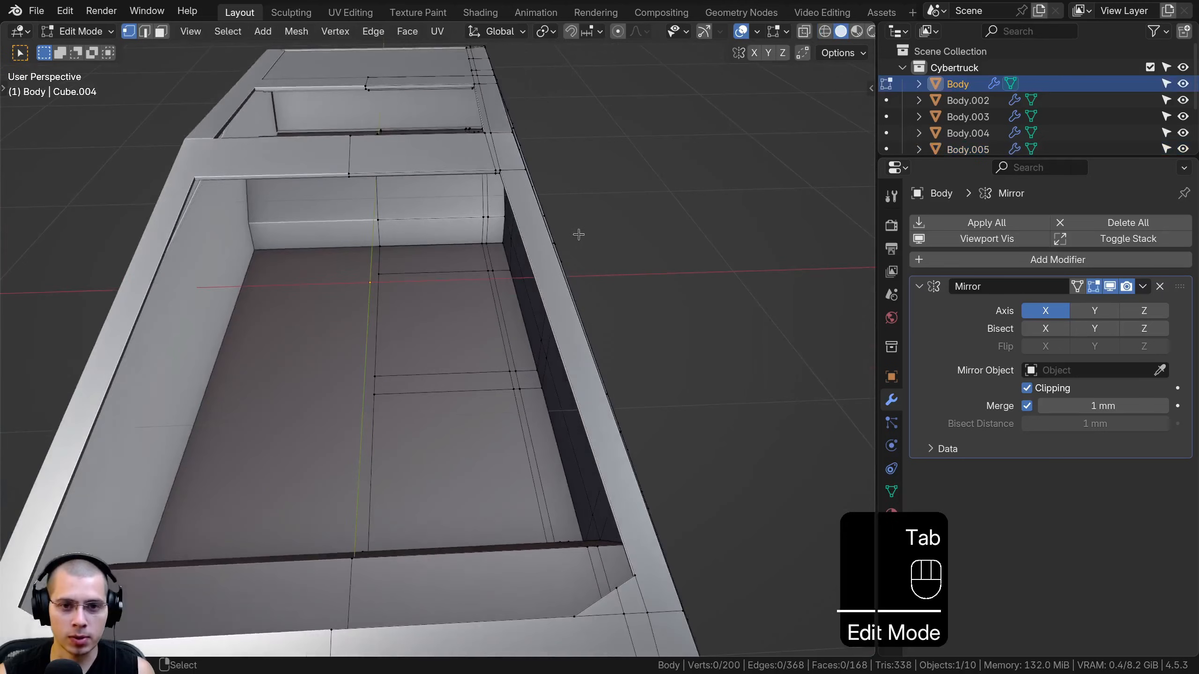
{"action": "left_click", "coordinate": [519, 217], "text": "alt"}
{"action": "middle_click_drag", "start_coordinate": [520, 217], "coordinate": [621, 203]}
{"action": "scroll", "coordinate": [621, 204], "scroll_direction": "up", "scroll_amount": 1}
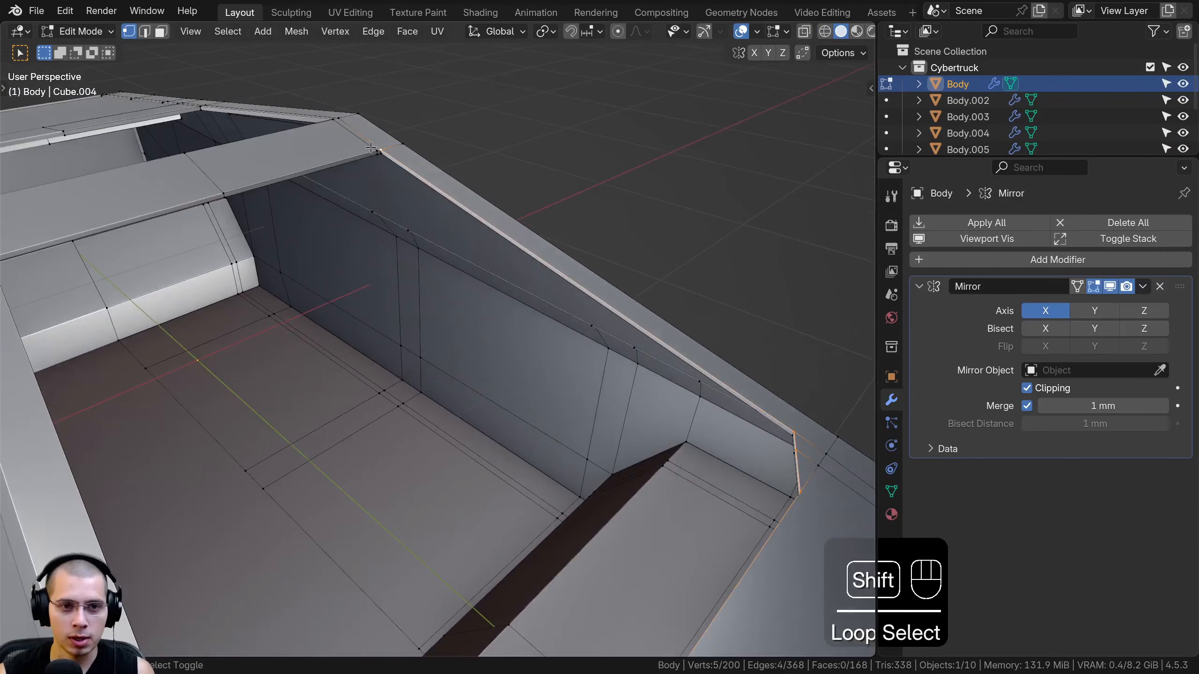
{"action": "middle_click_drag", "start_coordinate": [216, 187], "coordinate": [436, 204]}
- Duplicate the windshield opening's edge loop in place and separate the copy into its own object
{"action": "key", "text": "shift+d"}
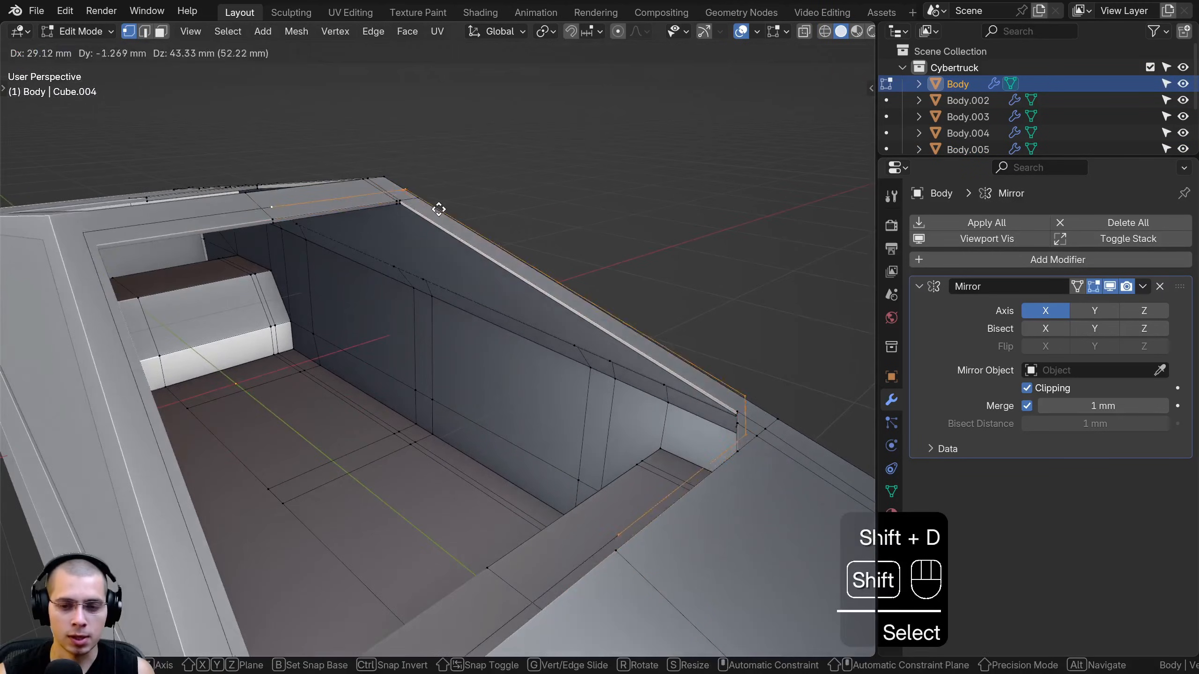
{"action": "right_click", "coordinate": [436, 205]}
{"action": "key", "text": "p"}
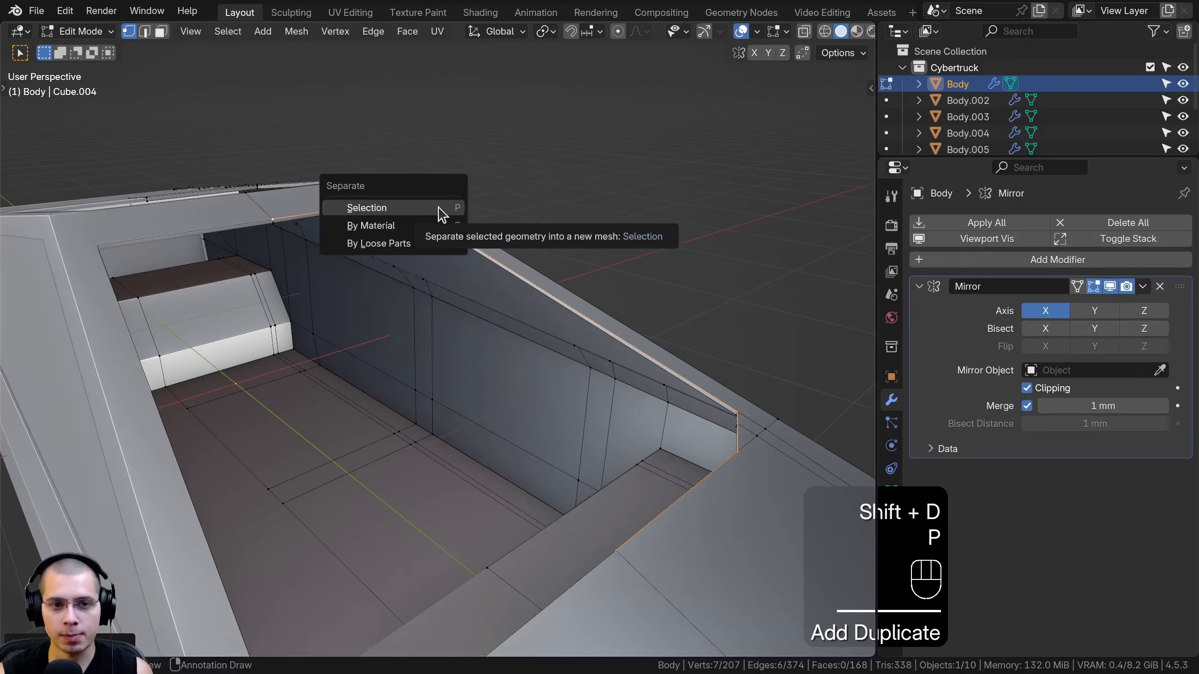
{"action": "left_click", "coordinate": [442, 212]}
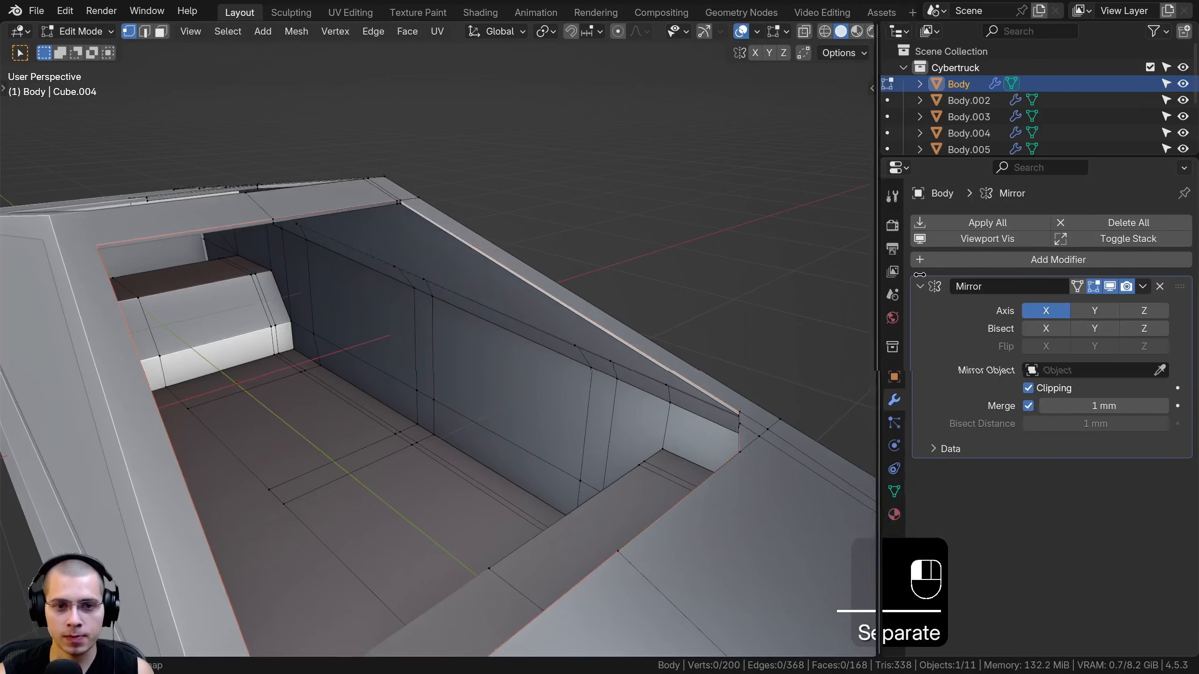
{"action": "key", "text": "Tab"}
- Select the separated windshield outline object and open it for mesh editing
{"action": "scroll", "coordinate": [426, 177], "scroll_direction": "up", "scroll_amount": 5}
{"action": "left_click", "coordinate": [386, 146]}
{"action": "left_click", "coordinate": [384, 144]}
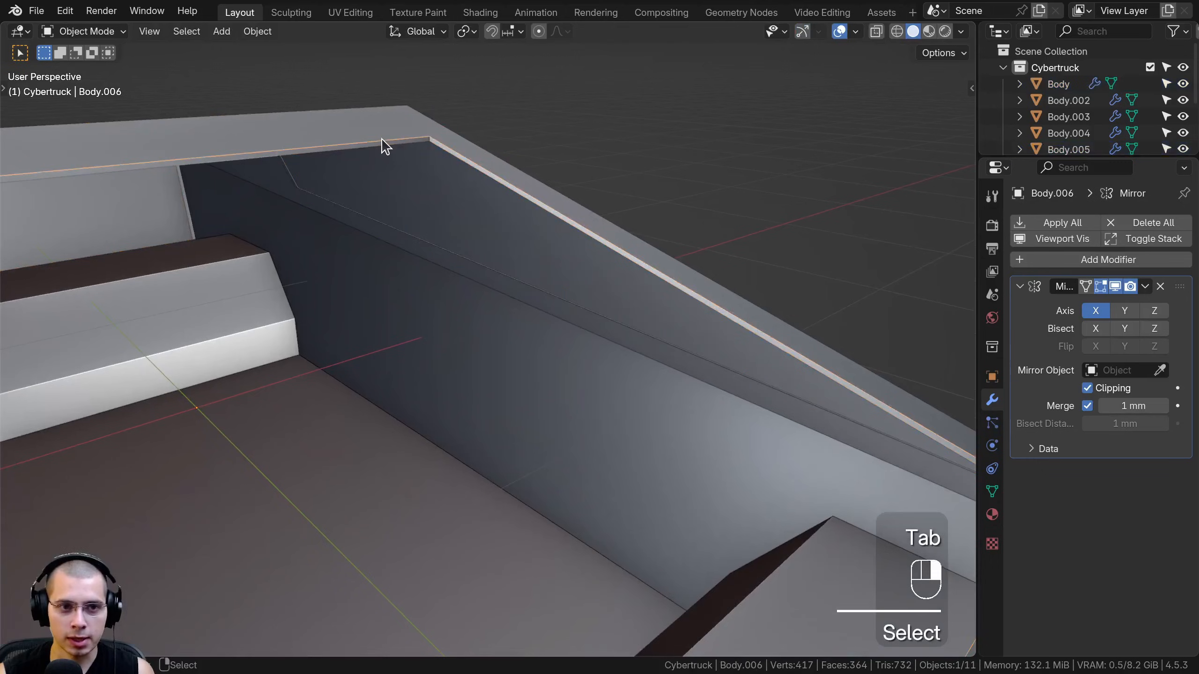
{"action": "scroll", "coordinate": [479, 187], "scroll_direction": "down", "scroll_amount": 4}
{"action": "key", "text": "Tab"}
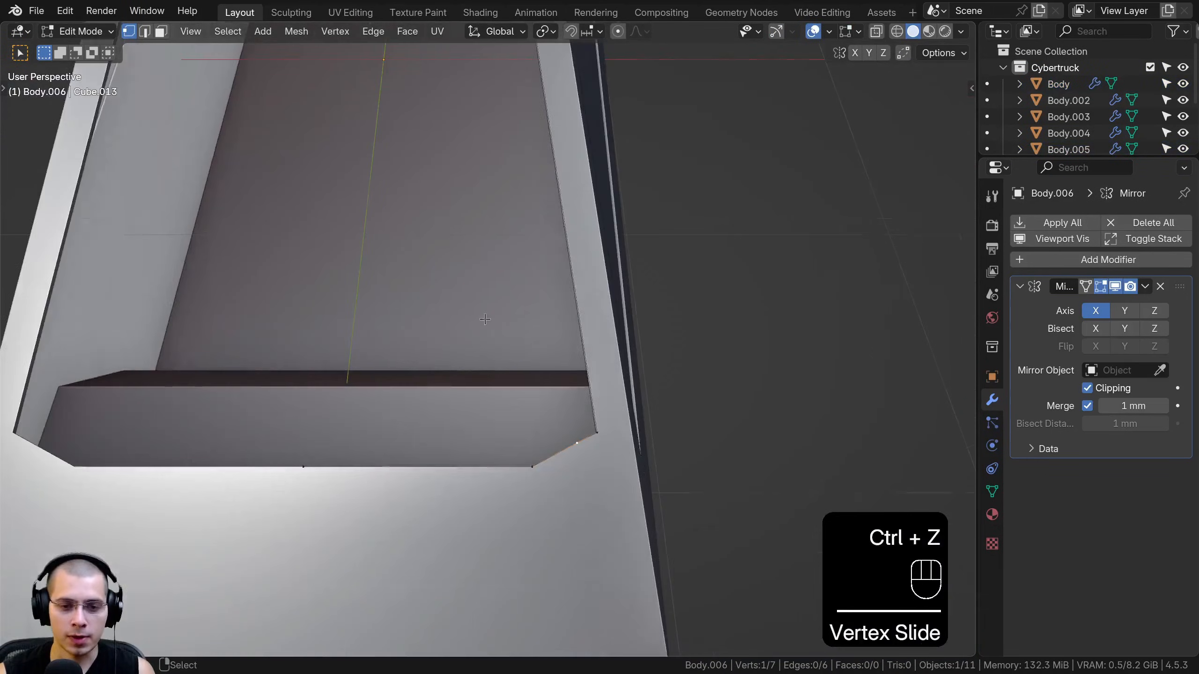
- Dissolve the spare vertices on the windshield outline's angled front corner and on its rear edge
{"action": "key", "text": "a"}
{"action": "key", "text": "a"}
{"action": "left_click", "coordinate": [592, 410]}
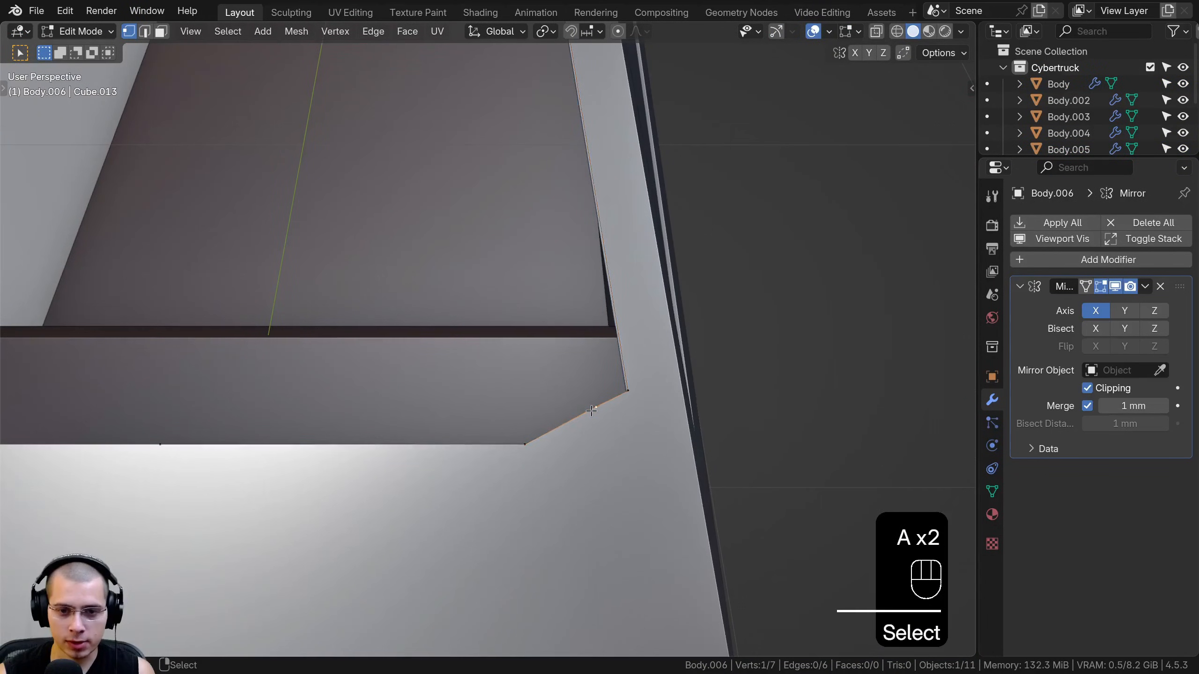
{"action": "key", "text": "x"}
{"action": "left_click", "coordinate": [537, 412]}
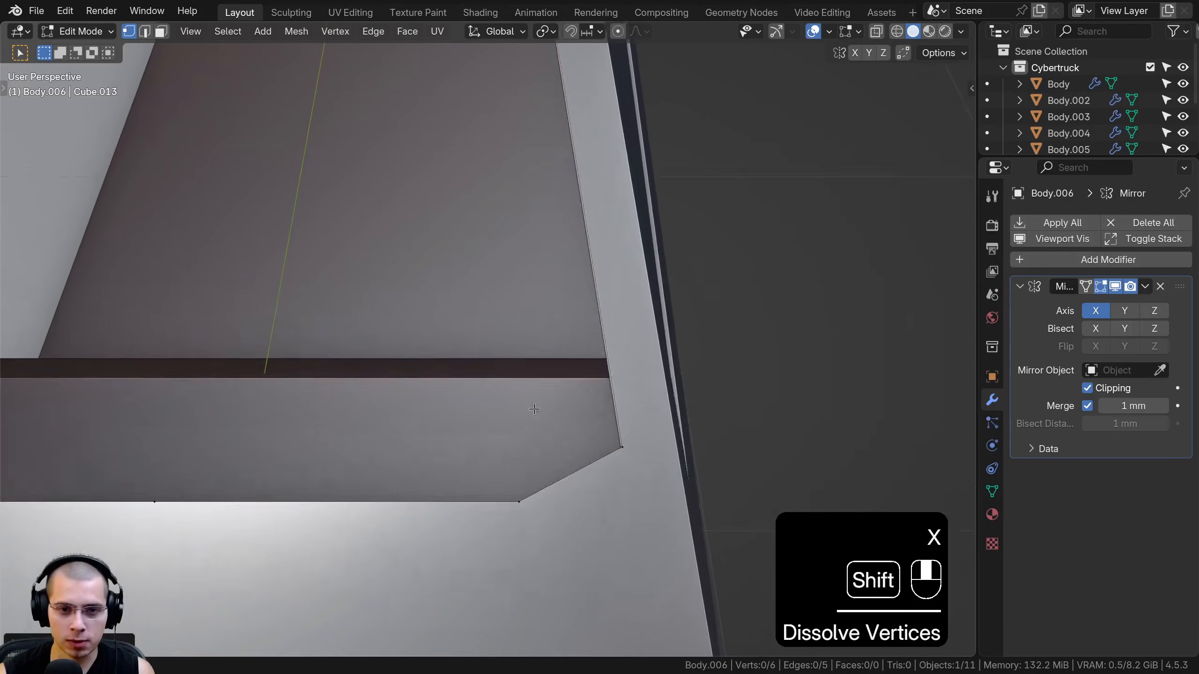
{"action": "middle_click_drag", "start_coordinate": [577, 417], "coordinate": [527, 155], "text": "shift"}
{"action": "left_click", "coordinate": [526, 155]}
{"action": "key", "text": "x"}
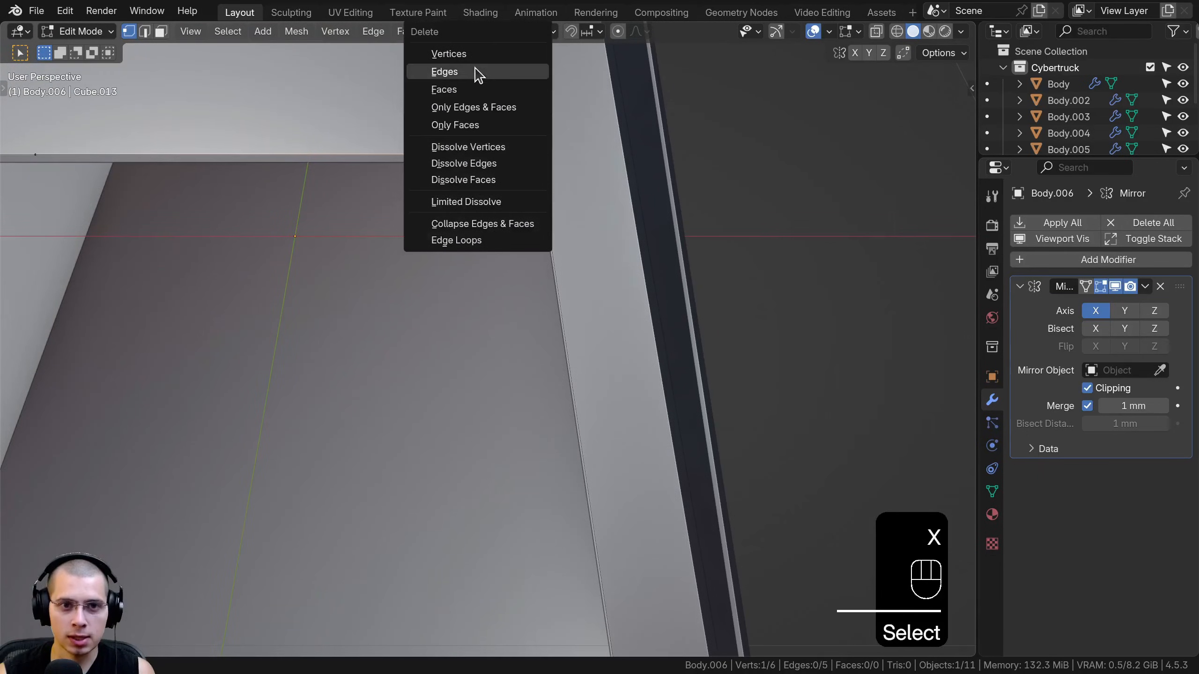
{"action": "left_click", "coordinate": [470, 147]}
- Select the entire windshield outline and fill it with a face
{"action": "scroll", "coordinate": [471, 148], "scroll_direction": "down", "scroll_amount": 5}
{"action": "key", "text": "a"}
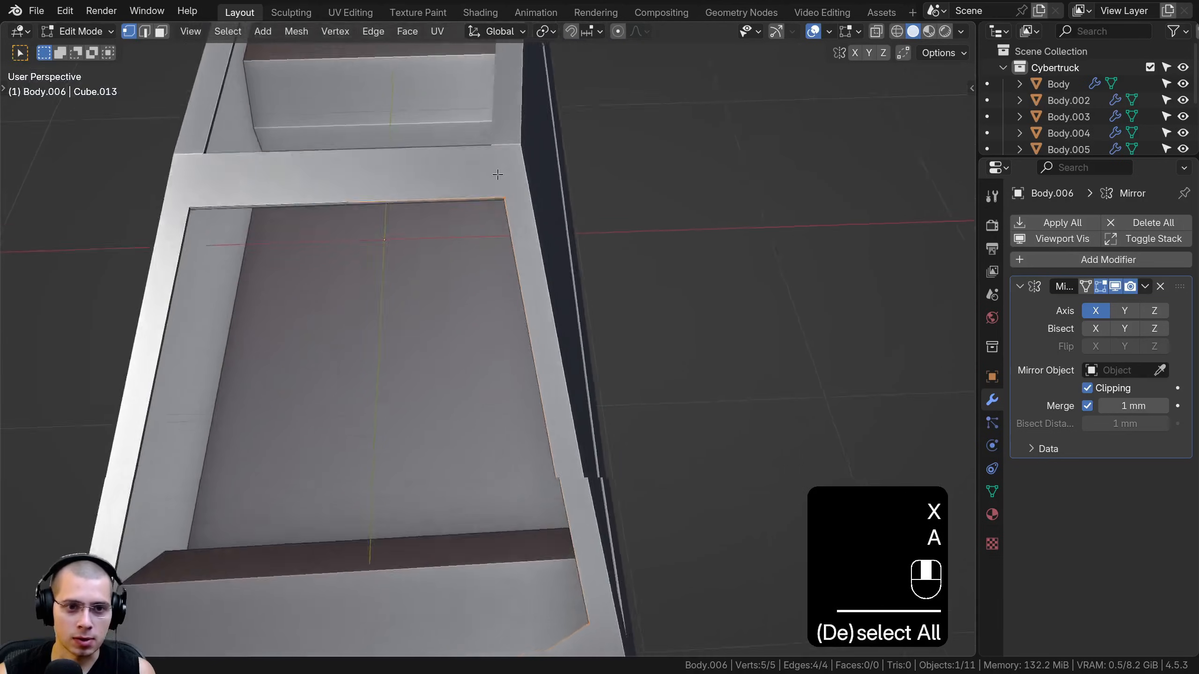
{"action": "left_click", "coordinate": [466, 205]}
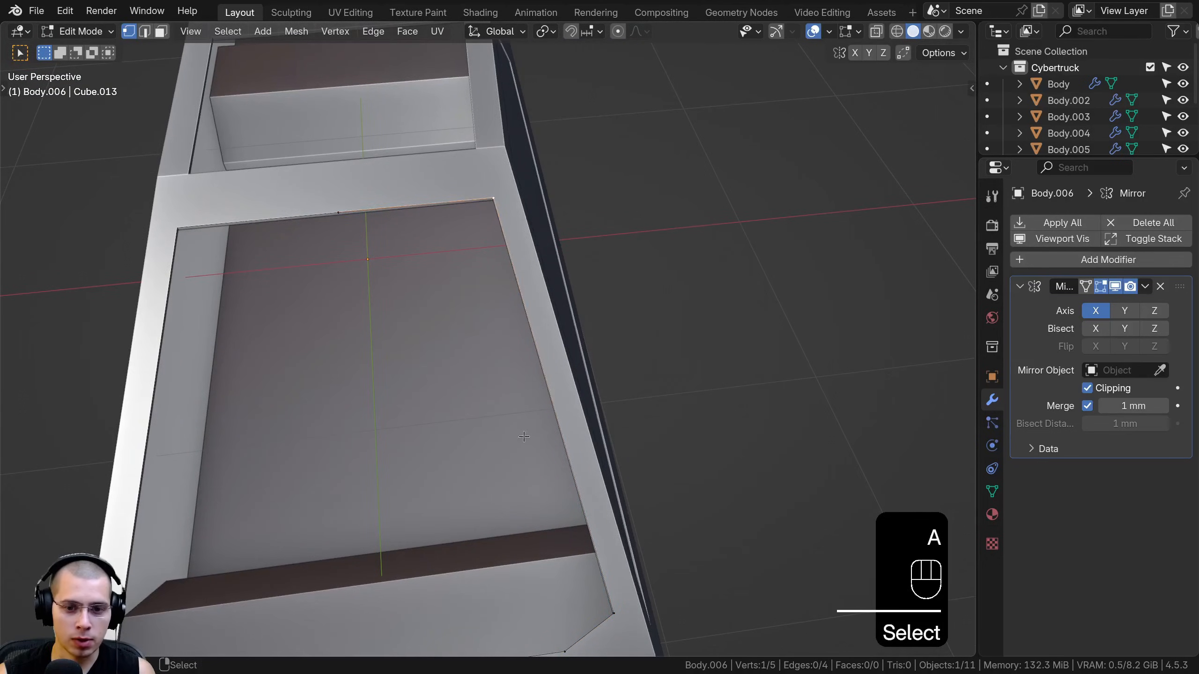
{"action": "middle_click_drag", "start_coordinate": [524, 437], "coordinate": [542, 302], "text": "shift"}
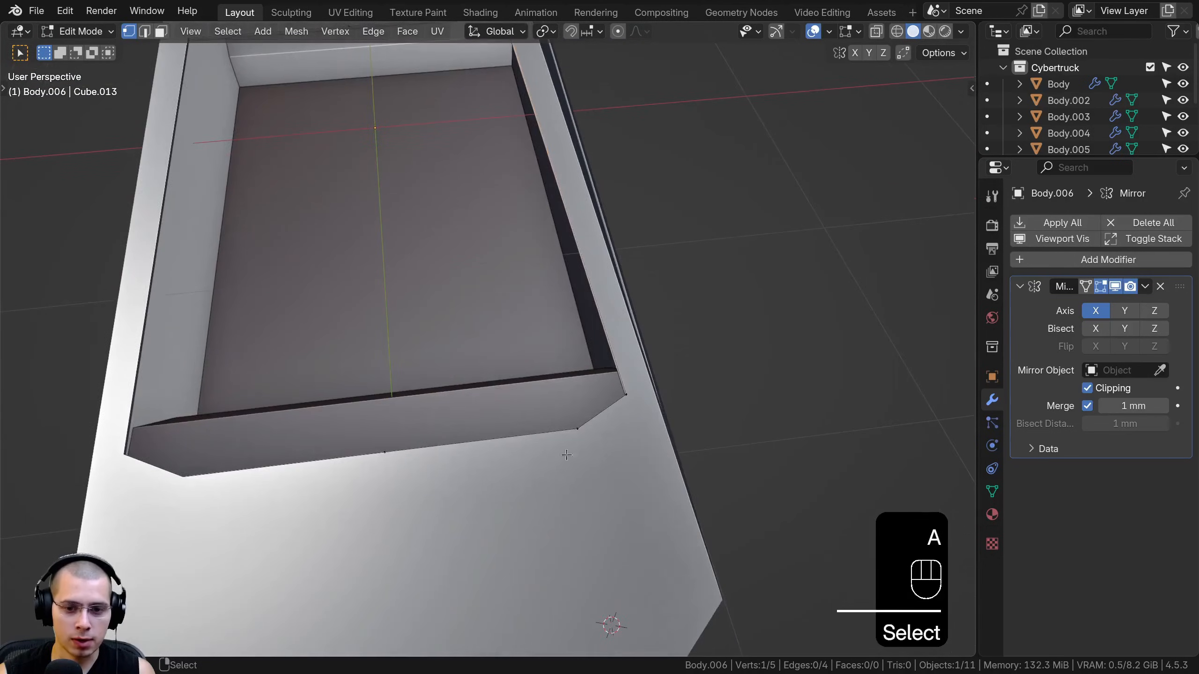
{"action": "key", "text": "a"}
{"action": "key", "text": "a"}
{"action": "key", "text": "f"}
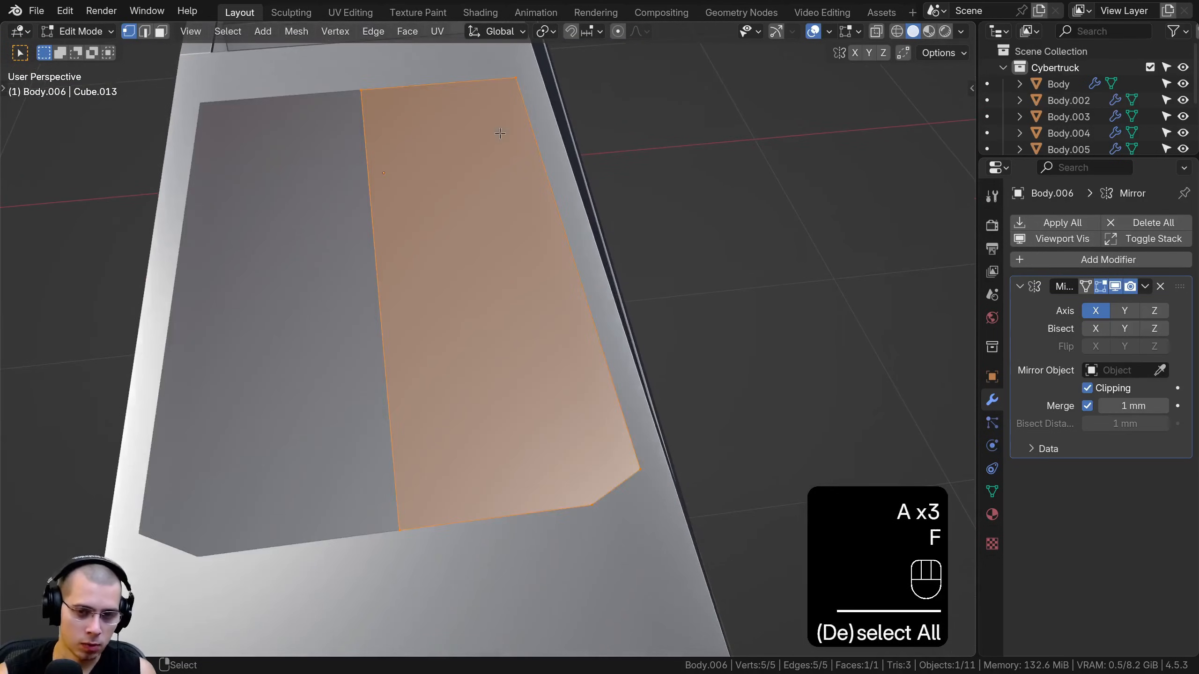
- Move the windshield glass down about 3.3 mm along the global Z axis and scale it slightly to fit the opening
{"action": "middle_click_drag", "start_coordinate": [499, 137], "coordinate": [650, 124]}
{"action": "key", "text": "g"}
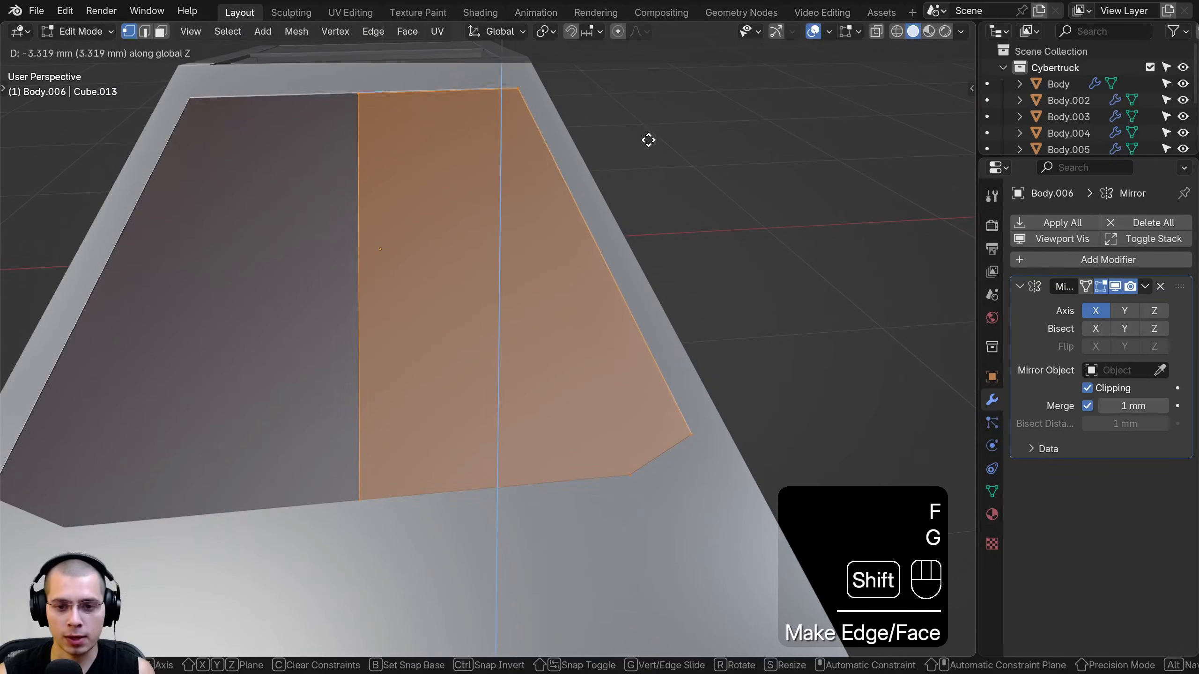
{"action": "left_click", "coordinate": [649, 140]}
{"action": "key", "text": "s"}
{"action": "left_click", "coordinate": [734, 130]}
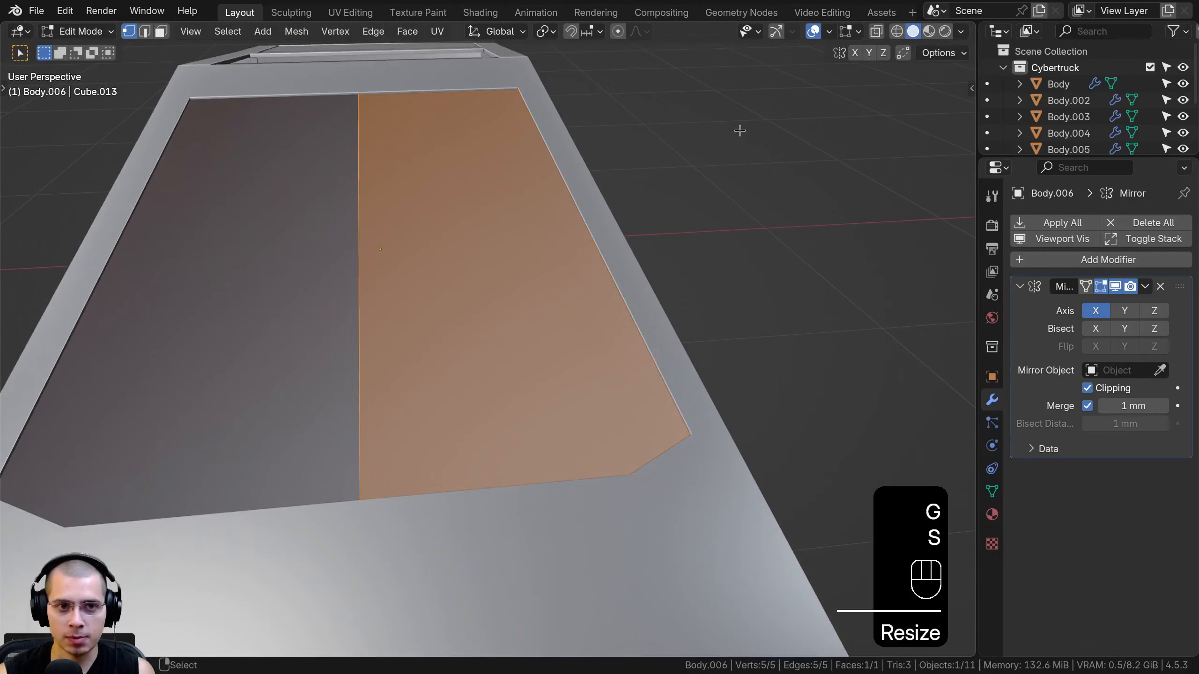
{"action": "key", "text": "g"}
{"action": "left_click", "coordinate": [738, 136]}
- Recalculate the windshield glass's normals and expand the settings of that operation
{"action": "middle_click_drag", "start_coordinate": [738, 136], "coordinate": [617, 164]}
{"action": "scroll", "coordinate": [719, 206], "scroll_direction": "down", "scroll_amount": 5}
{"action": "scroll", "coordinate": [720, 206], "scroll_direction": "up", "scroll_amount": 4}
{"action": "key", "text": "shift+n"}
{"action": "middle_click_drag", "start_coordinate": [469, 230], "coordinate": [203, 610]}
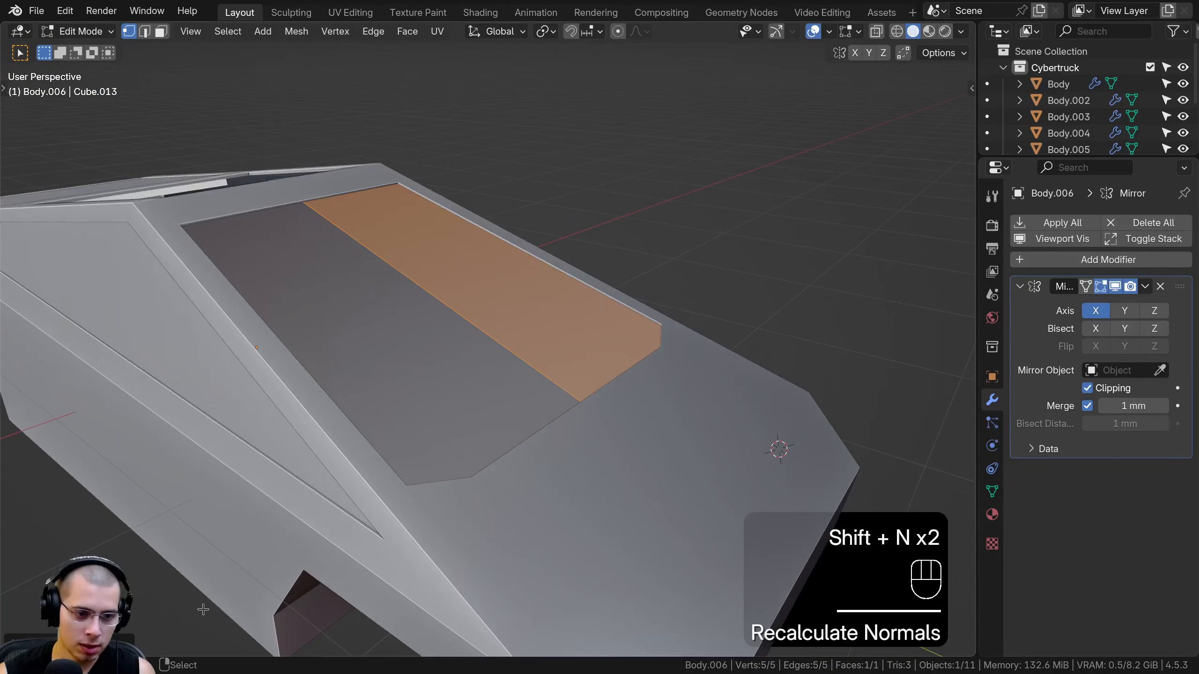
{"action": "left_click", "coordinate": [23, 642]}
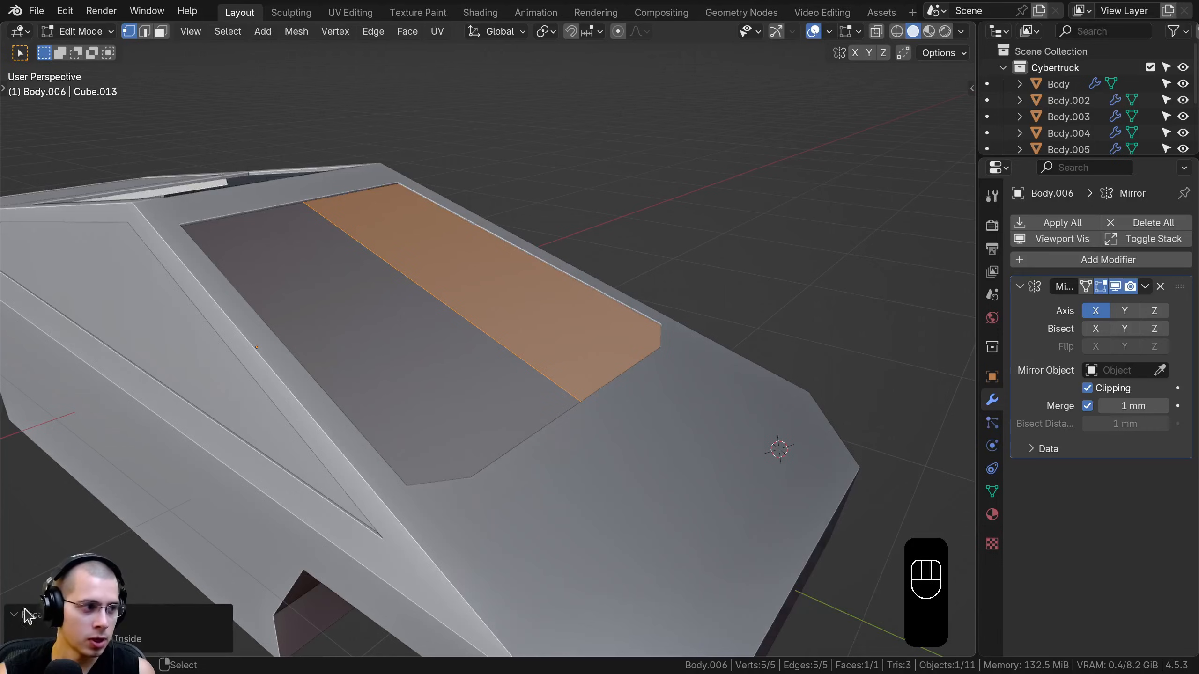
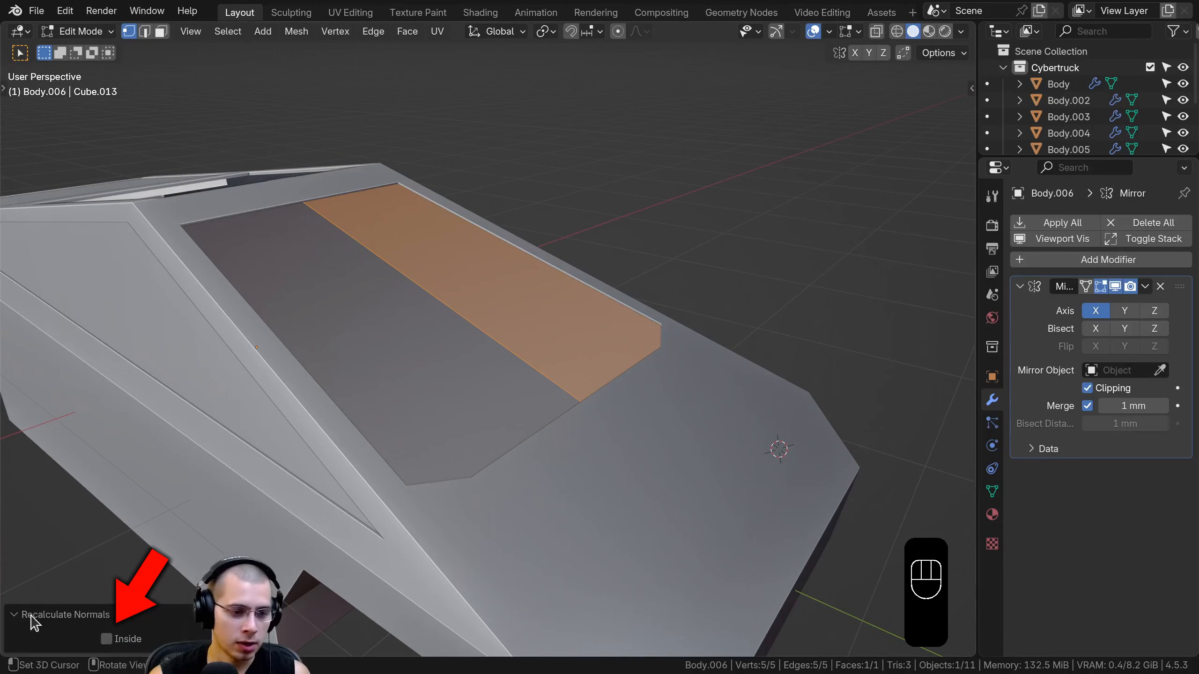
- Recalculate the windshield glass's normals with the Inside option enabled and return to Object Mode
{"action": "key", "text": "ctrl+n"}
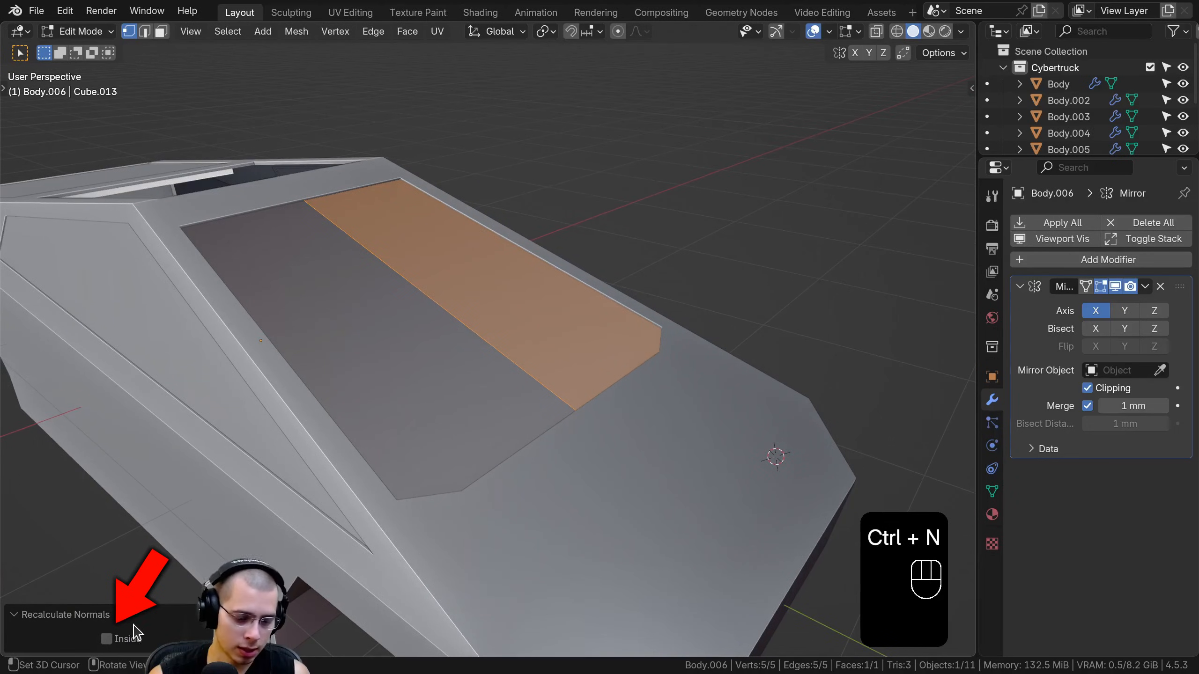
{"action": "key", "text": "shift+n"}
{"action": "left_click", "coordinate": [107, 639]}
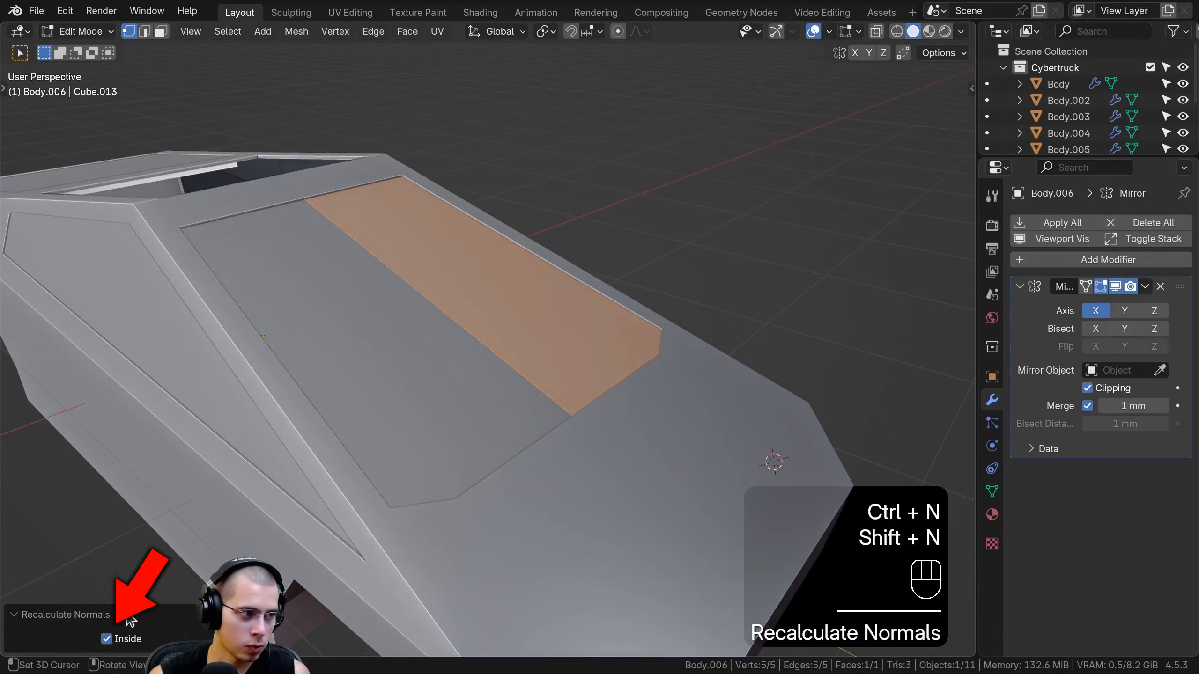
{"action": "middle_click_drag", "start_coordinate": [202, 500], "coordinate": [25, 511]}
{"action": "key", "text": "Tab"}
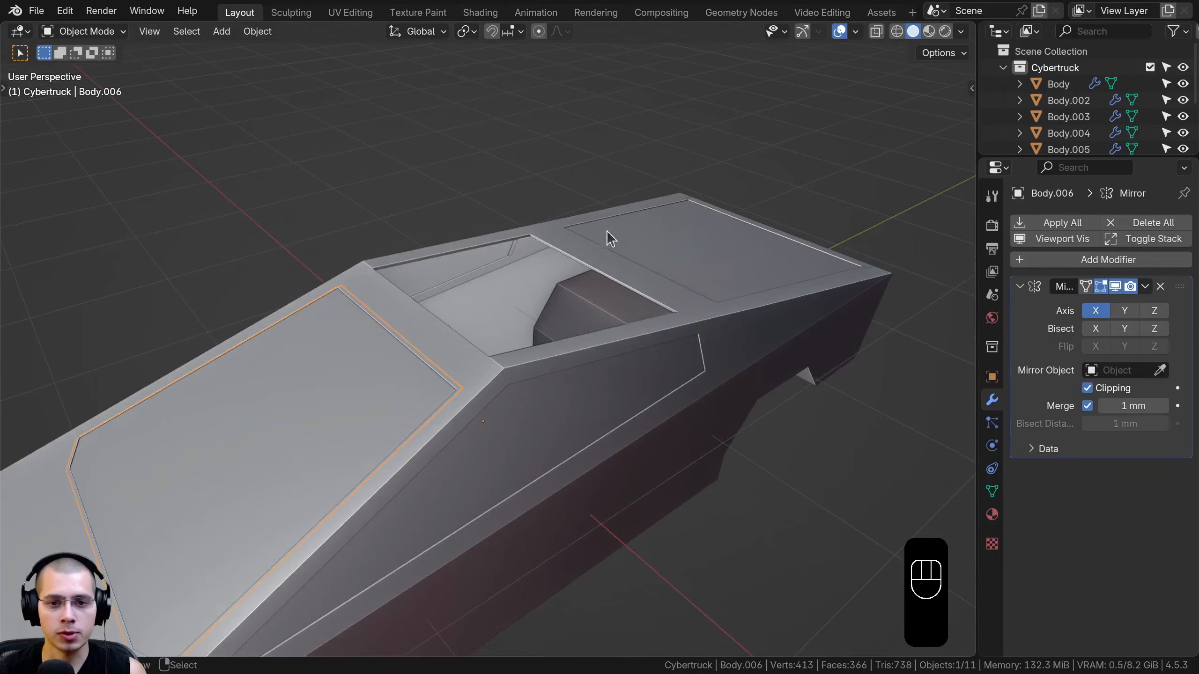
- Duplicate the body's roof opening border edges in place and separate the copy into its own object
{"action": "left_click", "coordinate": [599, 243]}
{"action": "scroll", "coordinate": [519, 265], "scroll_direction": "up", "scroll_amount": 3}
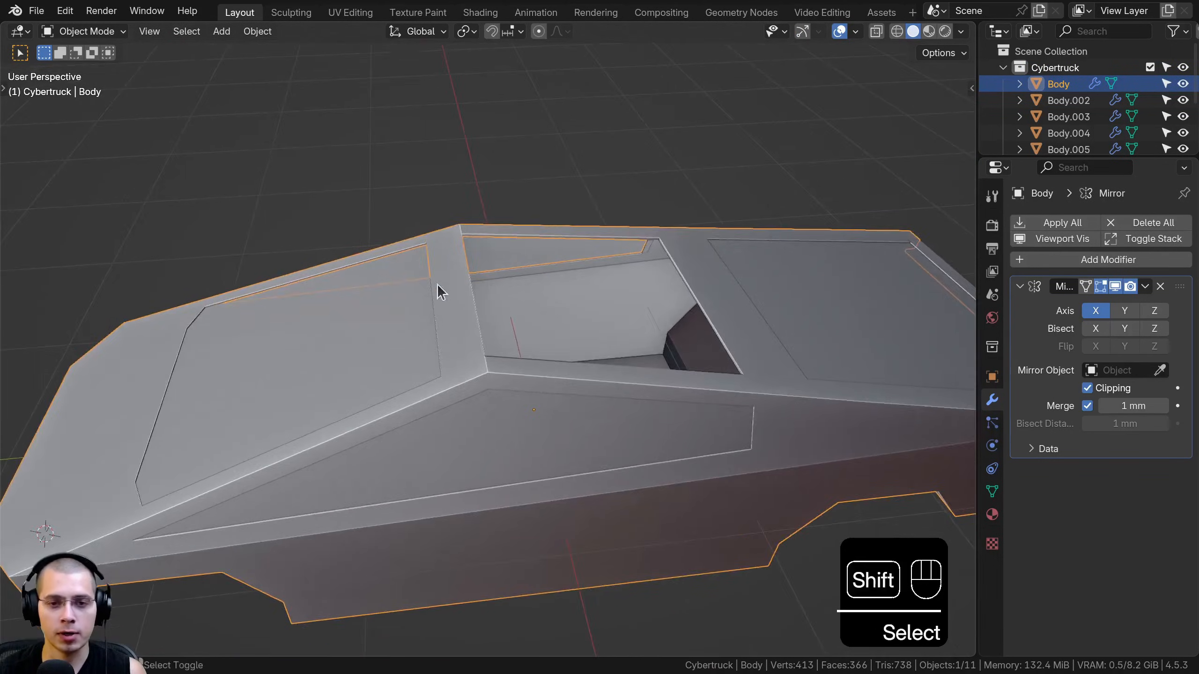
{"action": "scroll", "coordinate": [437, 284], "scroll_direction": "up", "scroll_amount": 3}
{"action": "key", "text": "Tab"}
{"action": "scroll", "coordinate": [732, 338], "scroll_direction": "up", "scroll_amount": 3}
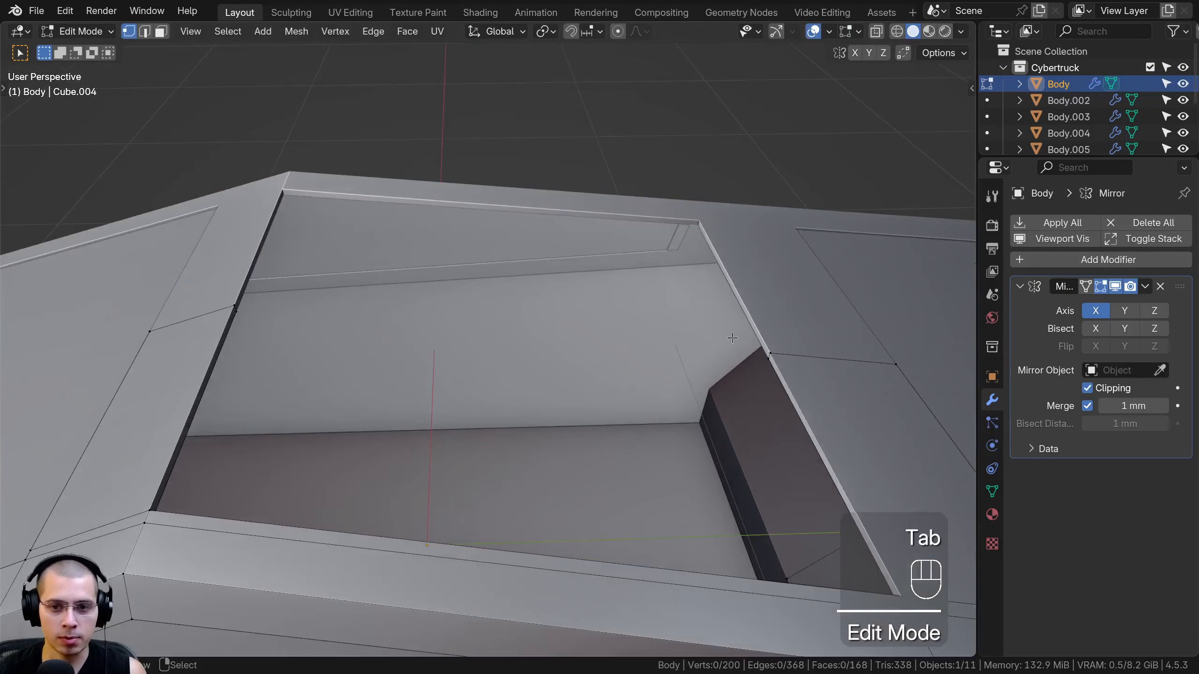
{"action": "middle_click_drag", "start_coordinate": [761, 374], "coordinate": [864, 378]}
{"action": "right_click", "coordinate": [547, 318], "text": "alt"}
{"action": "scroll", "coordinate": [614, 330], "scroll_direction": "down", "scroll_amount": 1, "text": "alt"}
{"action": "scroll", "coordinate": [712, 353], "scroll_direction": "down", "scroll_amount": 2}
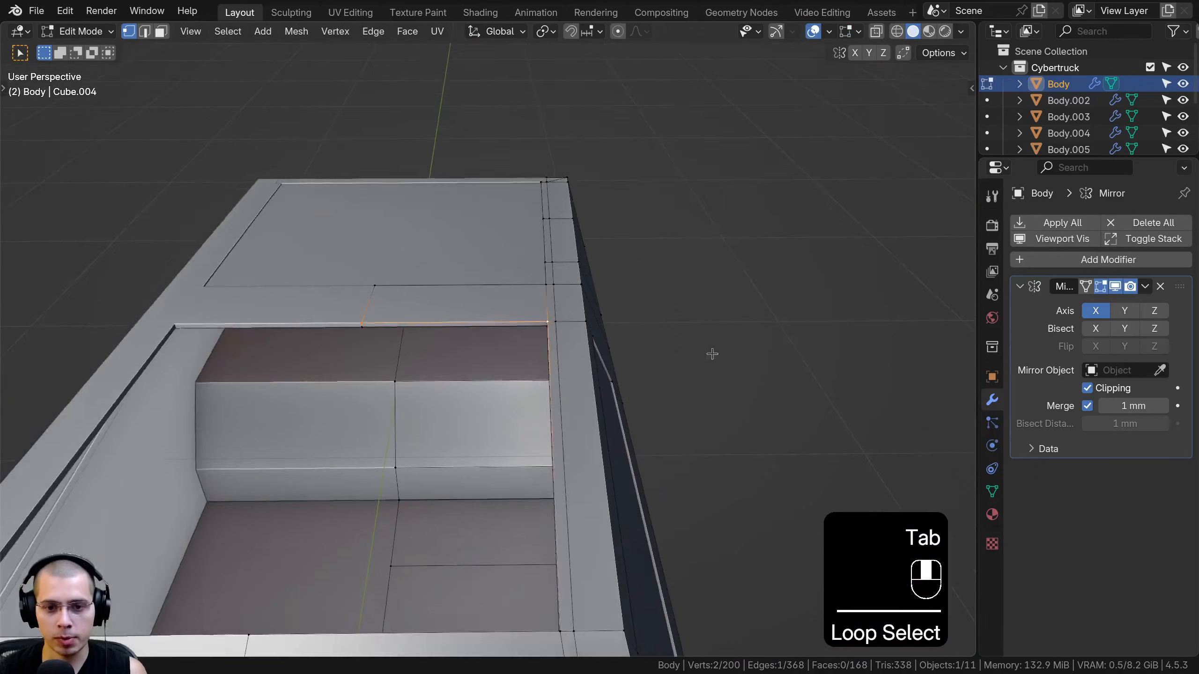
{"action": "middle_click_drag", "start_coordinate": [712, 353], "coordinate": [793, 292]}
{"action": "middle_click_drag", "start_coordinate": [756, 256], "coordinate": [656, 340], "text": "shift"}
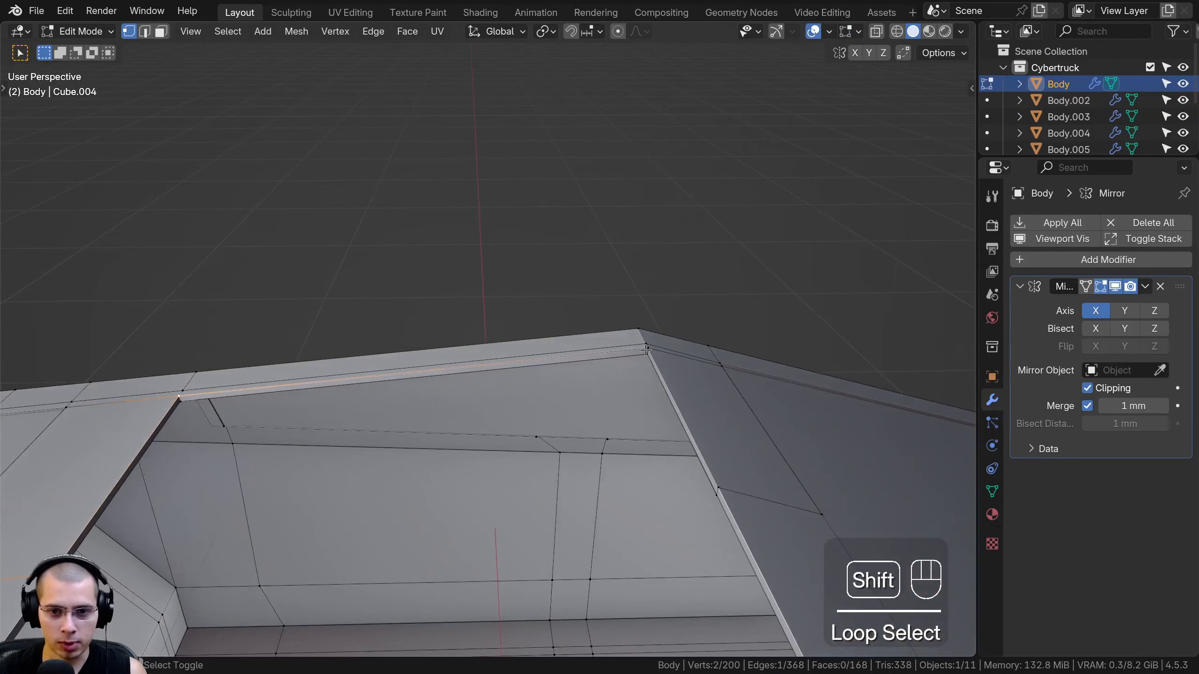
{"action": "left_click", "coordinate": [718, 482], "text": "shift"}
{"action": "middle_click_drag", "start_coordinate": [718, 482], "coordinate": [602, 228], "text": "shift"}
{"action": "key", "text": "shift+d"}
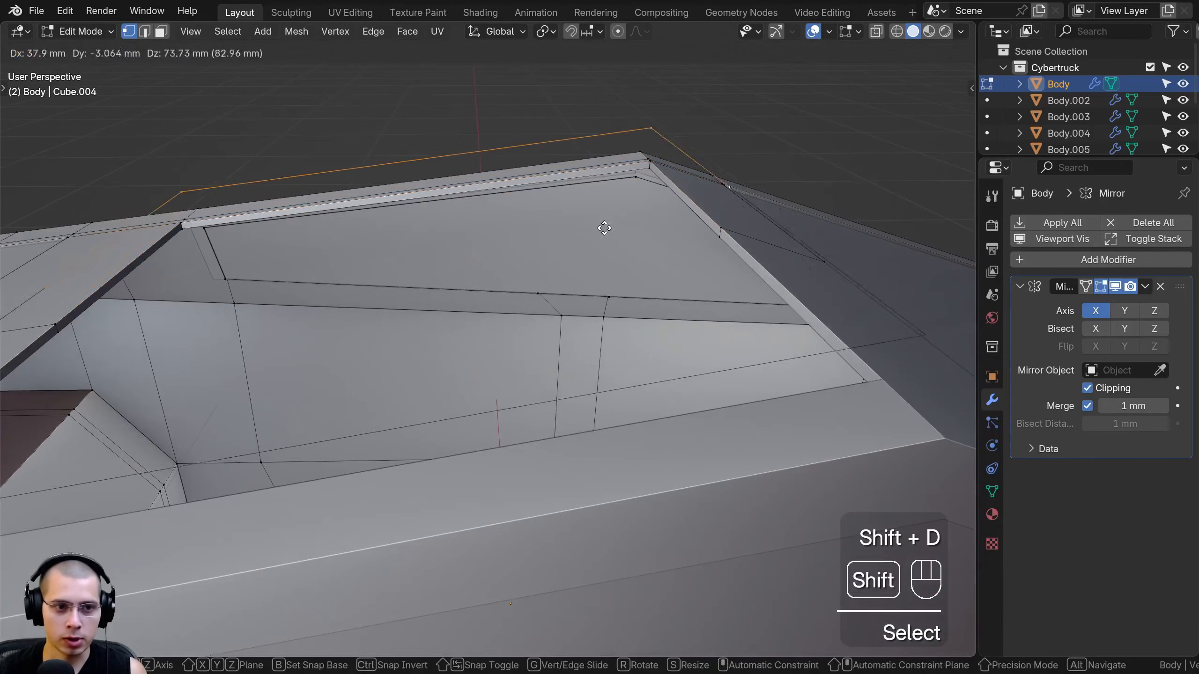
{"action": "right_click", "coordinate": [602, 228]}
{"action": "key", "text": "p"}
{"action": "left_click", "coordinate": [604, 230]}
{"action": "key", "text": "Tab"}
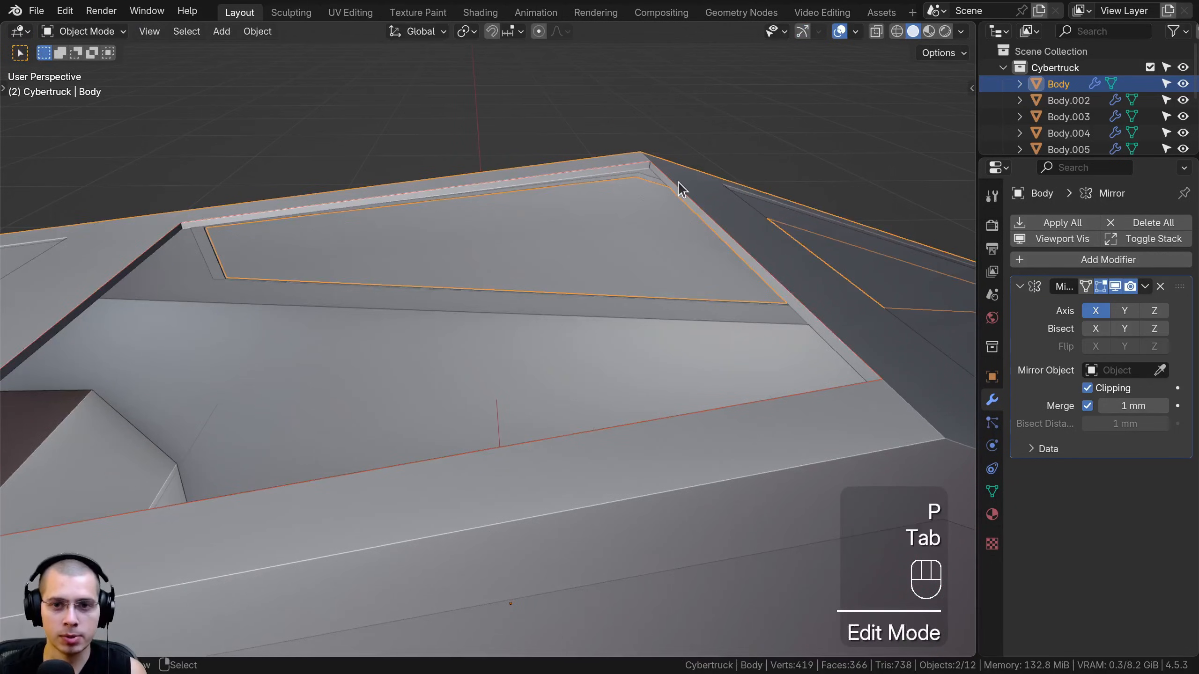
- Open the separated roof outline in Edit Mode, select all of it and fill it with a face
{"action": "left_click", "coordinate": [673, 183]}
{"action": "key", "text": "Tab"}
{"action": "key", "text": "a"}
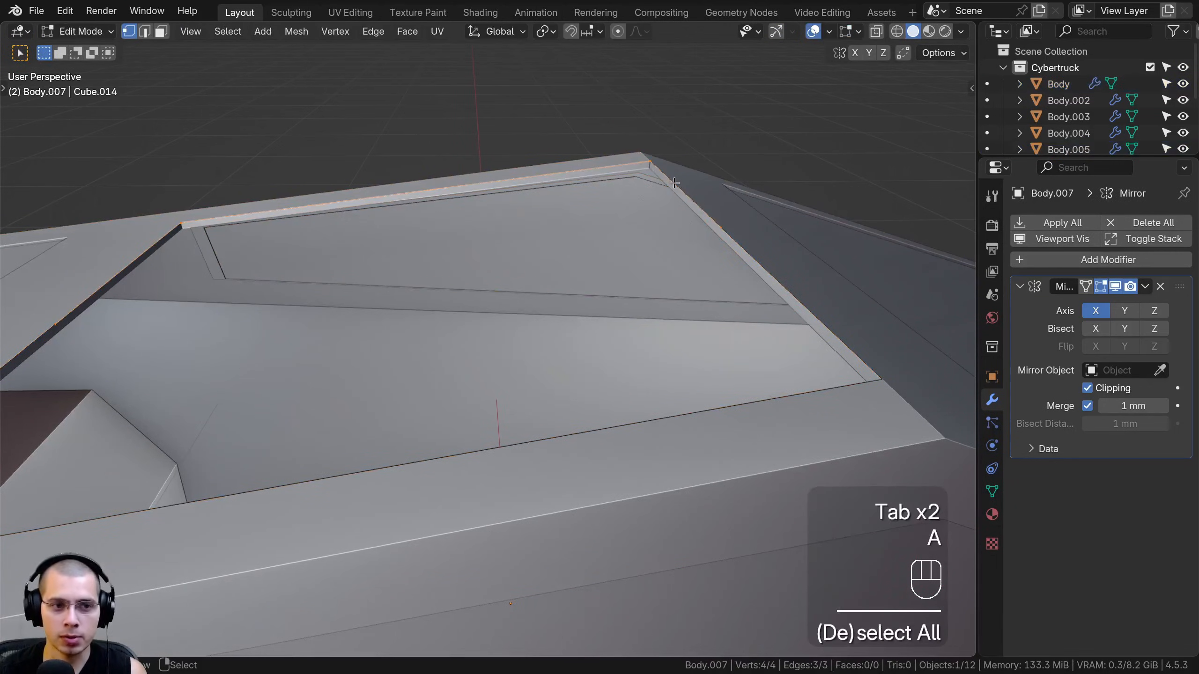
{"action": "middle_click_drag", "start_coordinate": [376, 143], "coordinate": [473, 160]}
{"action": "key", "text": "f"}
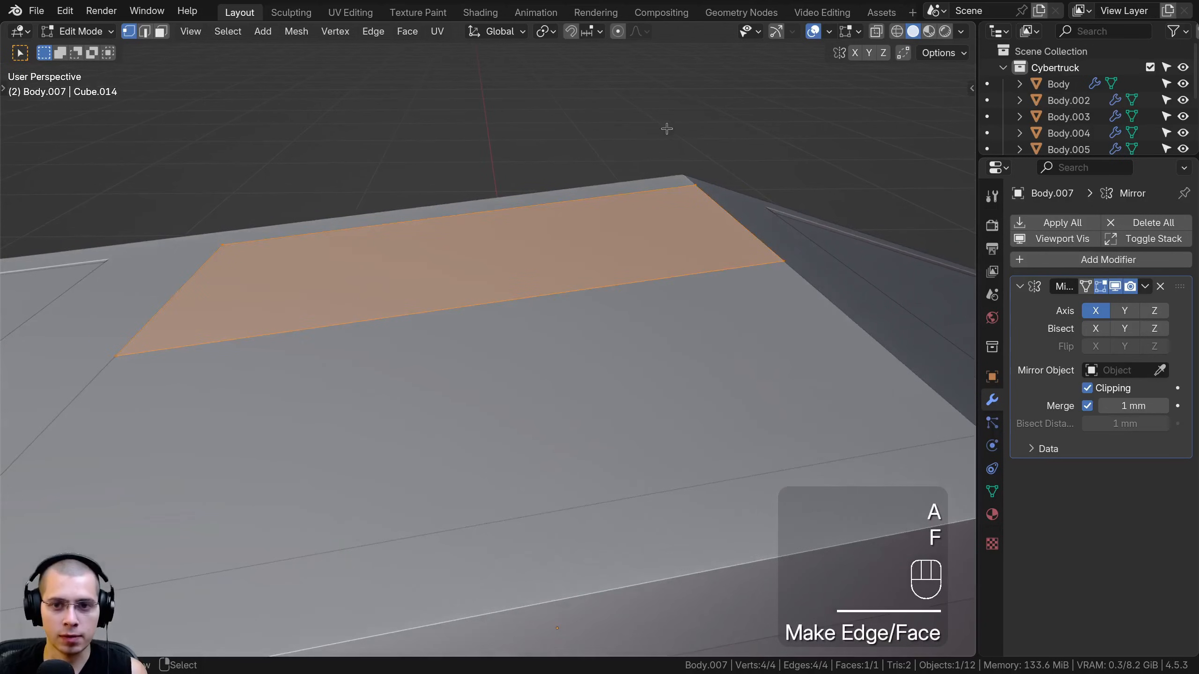
- Move the roof glass down about 11 mm along the global Z axis and scale it by about 1.007
{"action": "key", "text": "g"}
{"action": "middle_click_drag", "start_coordinate": [667, 129], "coordinate": [670, 158], "text": "shift"}
{"action": "left_click", "coordinate": [671, 174]}
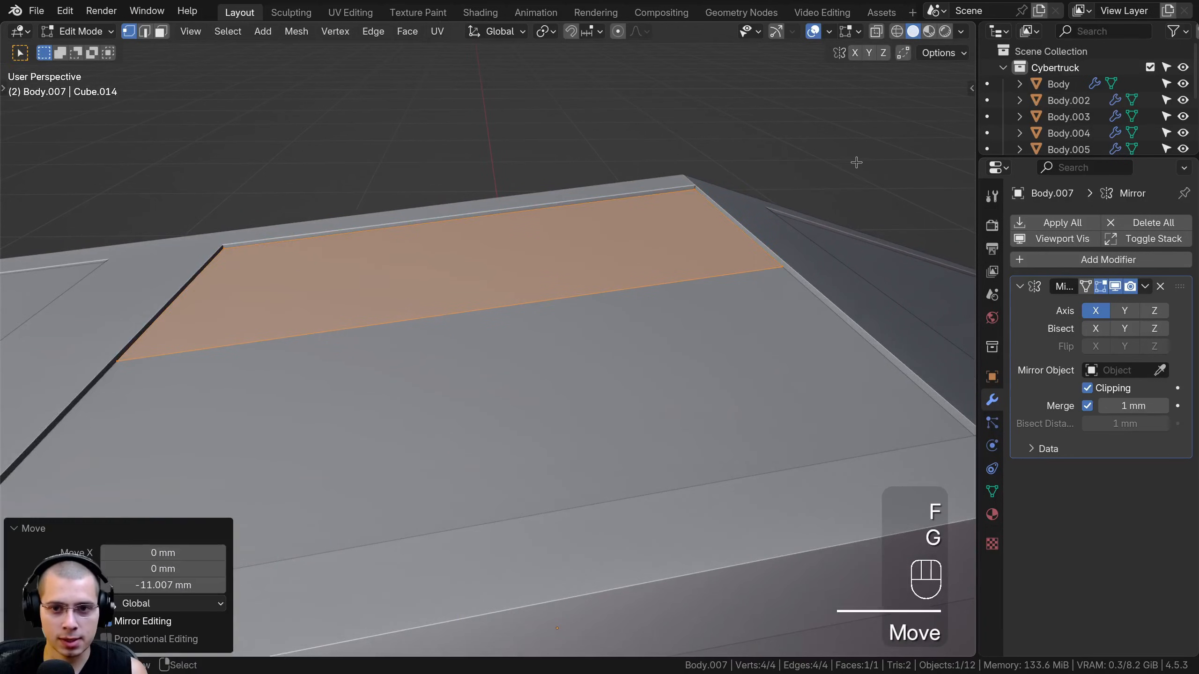
{"action": "key", "text": "s"}
{"action": "left_click", "coordinate": [843, 168]}
- Fine-tune the roof glass's position in its opening, return to Object Mode and deselect everything
{"action": "key", "text": "g"}
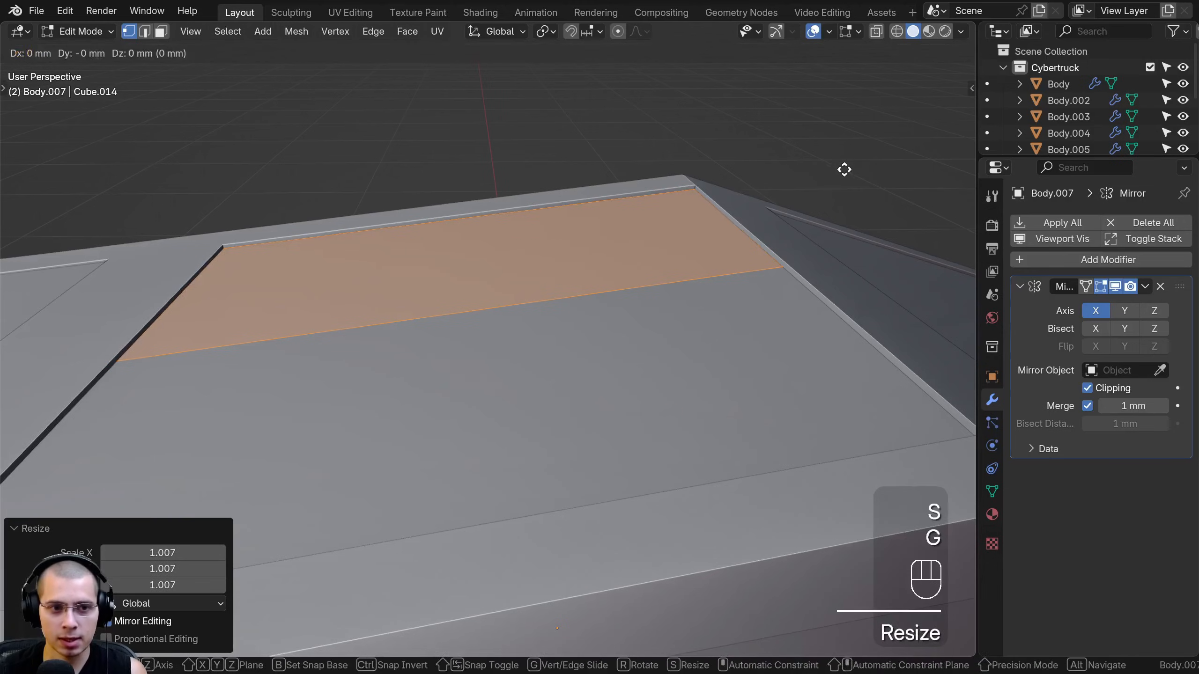
{"action": "middle_click_drag", "start_coordinate": [843, 168], "coordinate": [843, 165]}
{"action": "left_click", "coordinate": [843, 165]}
{"action": "middle_click_drag", "start_coordinate": [843, 165], "coordinate": [675, 189]}
{"action": "key", "text": "g"}
{"action": "middle_click_drag", "start_coordinate": [640, 230], "coordinate": [677, 279]}
{"action": "right_click", "coordinate": [635, 229]}
{"action": "key", "text": "z"}
{"action": "key", "text": "g"}
{"action": "left_click", "coordinate": [651, 257]}
{"action": "key", "text": "z"}
{"action": "key", "text": "Tab"}
{"action": "key", "text": "a"}
{"action": "scroll", "coordinate": [461, 351], "scroll_direction": "down", "scroll_amount": 6}
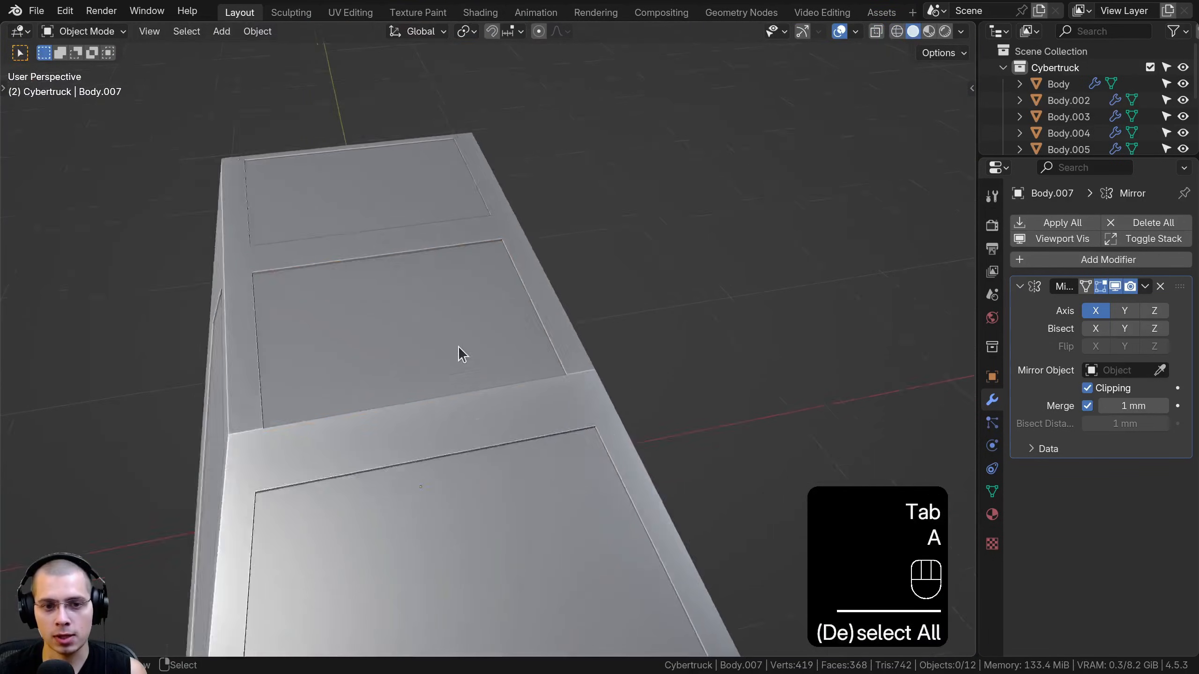
- Examine the separate glass pieces from several sides, selecting them on the body
{"action": "left_click", "coordinate": [503, 445]}
{"action": "middle_click_drag", "start_coordinate": [503, 444], "coordinate": [340, 415]}
{"action": "scroll", "coordinate": [393, 334], "scroll_direction": "up", "scroll_amount": 6}
{"action": "left_click", "coordinate": [390, 326], "text": "shift"}
{"action": "middle_click_drag", "start_coordinate": [614, 411], "coordinate": [490, 381]}
{"action": "left_click", "coordinate": [551, 329], "text": "shift"}
{"action": "middle_click_drag", "start_coordinate": [552, 328], "coordinate": [448, 434]}
{"action": "middle_click_drag", "start_coordinate": [450, 369], "coordinate": [668, 270], "text": "shift"}
{"action": "scroll", "coordinate": [669, 271], "scroll_direction": "up", "scroll_amount": 3}
- Open the Body in Edit Mode and show it as wireframe over the reference in right orthographic view
{"action": "left_click", "coordinate": [518, 259]}
{"action": "scroll", "coordinate": [459, 334], "scroll_direction": "down", "scroll_amount": 2}
{"action": "scroll", "coordinate": [458, 338], "scroll_direction": "down", "scroll_amount": 2}
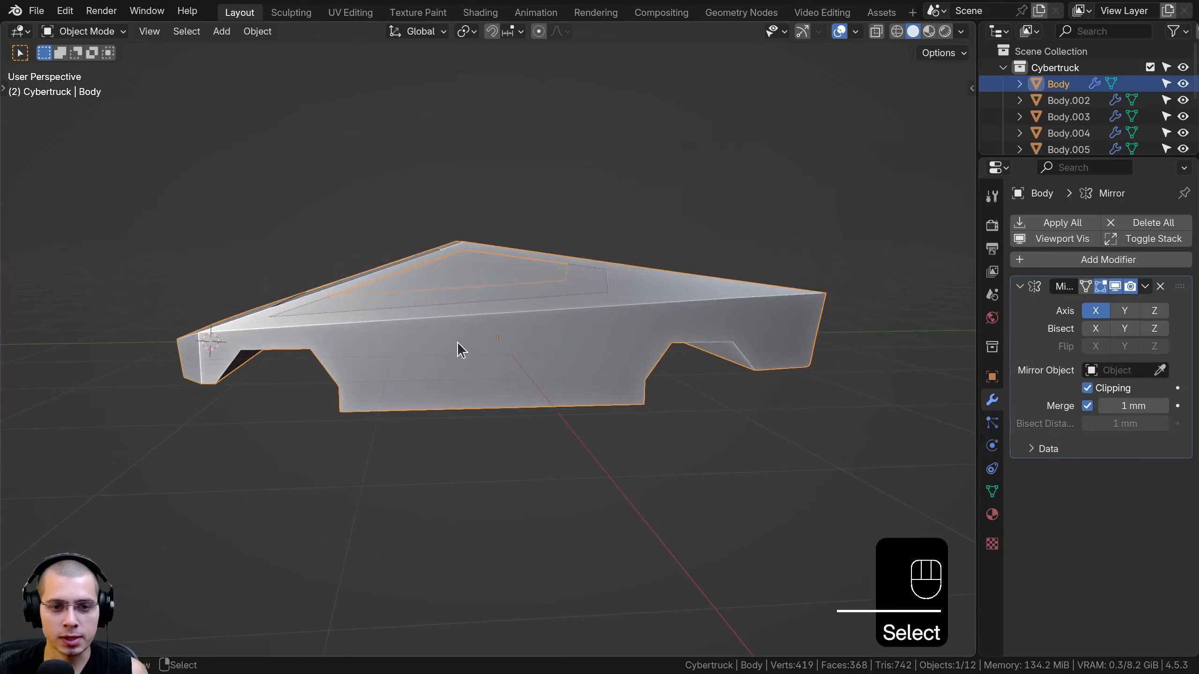
{"action": "key", "text": "Tab"}
{"action": "mouse_move", "coordinate": [457, 342]}
{"action": "middle_mouse_down"}
{"action": "mouse_move", "coordinate": [488, 361]}
{"action": "mouse_move", "coordinate": [416, 366]}
{"action": "mouse_move", "coordinate": [451, 358]}
{"action": "middle_mouse_up"}
{"action": "scroll", "coordinate": [488, 361], "scroll_direction": "up", "scroll_amount": 4}
{"action": "key", "text": "KP_Decimal"}
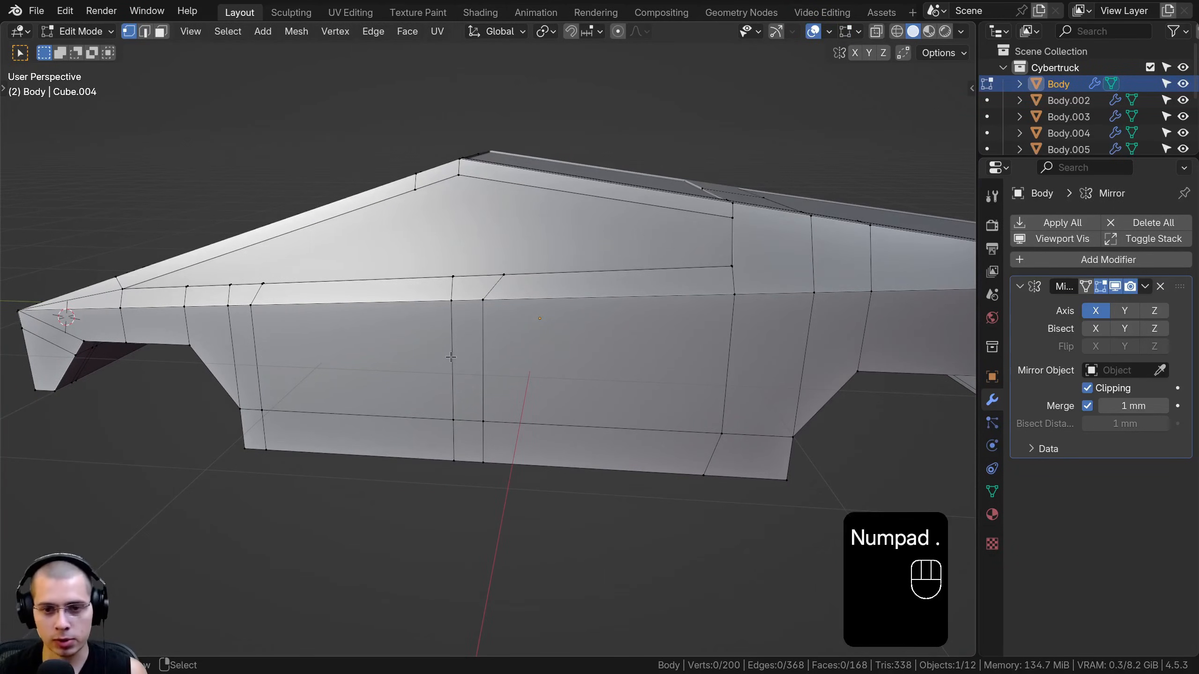
{"action": "key", "text": "KP_3"}
{"action": "key", "text": "shift+z"}
{"action": "scroll", "coordinate": [409, 265], "scroll_direction": "up", "scroll_amount": 5}
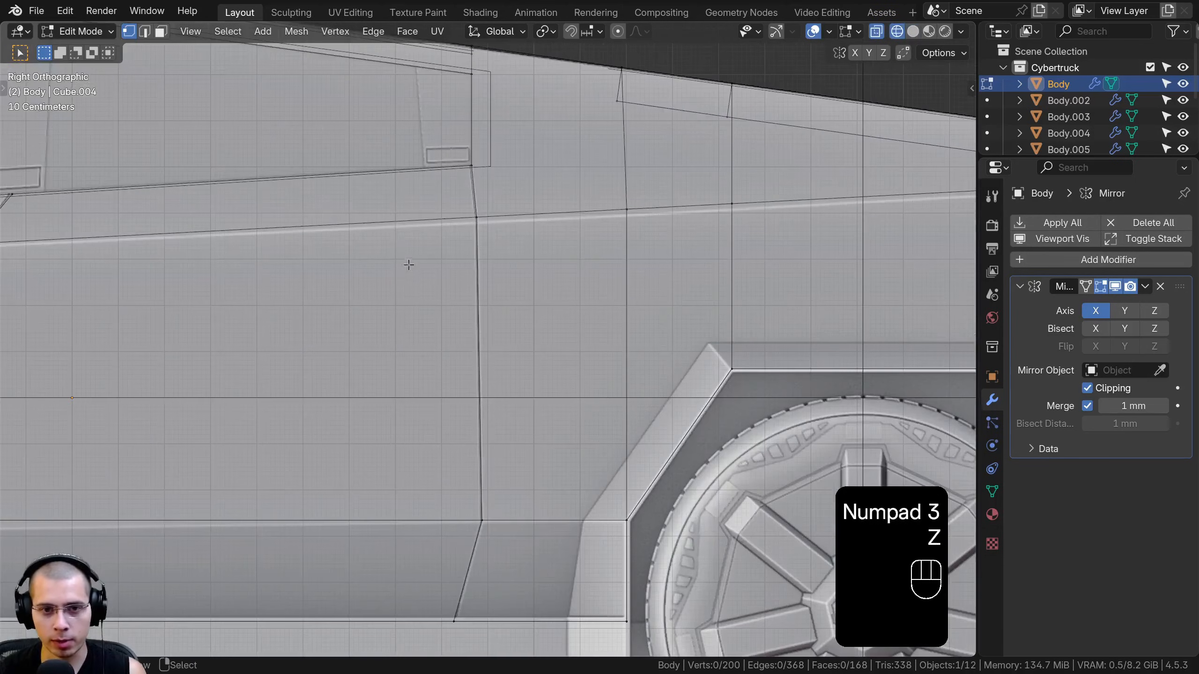
{"action": "scroll", "coordinate": [491, 287], "scroll_direction": "down", "scroll_amount": 4}
{"action": "mouse_move", "coordinate": [491, 286]}
{"action": "middle_mouse_down", "text": "shift"}
{"action": "mouse_move", "coordinate": [425, 283]}
{"action": "mouse_move", "coordinate": [472, 264]}
{"action": "mouse_move", "coordinate": [470, 281]}
{"action": "middle_mouse_up", "text": "shift"}
{"action": "scroll", "coordinate": [469, 245], "scroll_direction": "up", "scroll_amount": 1}
- Bevel the vertical edge loop just behind the front wheel arch with a width of about 2.1 mm and one segment
{"action": "left_click", "coordinate": [469, 258], "text": "alt"}
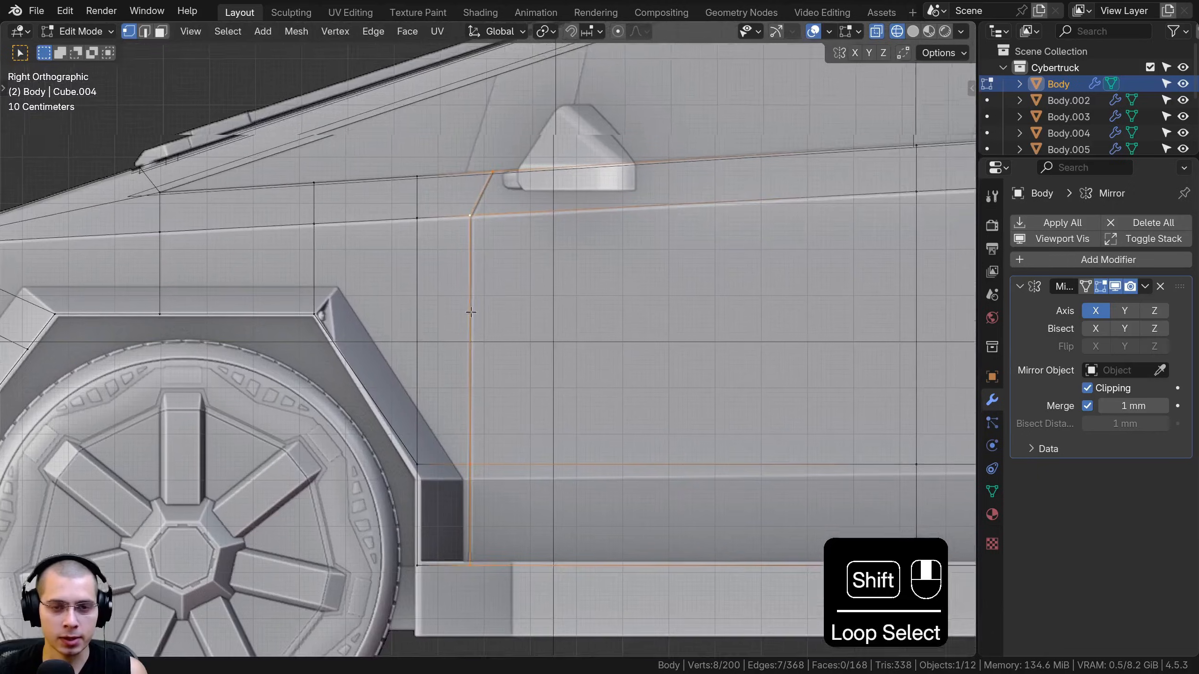
{"action": "scroll", "coordinate": [585, 330], "scroll_direction": "up", "scroll_amount": 4}
{"action": "scroll", "coordinate": [585, 330], "scroll_direction": "up", "scroll_amount": 2}
{"action": "key", "text": "ctrl+b"}
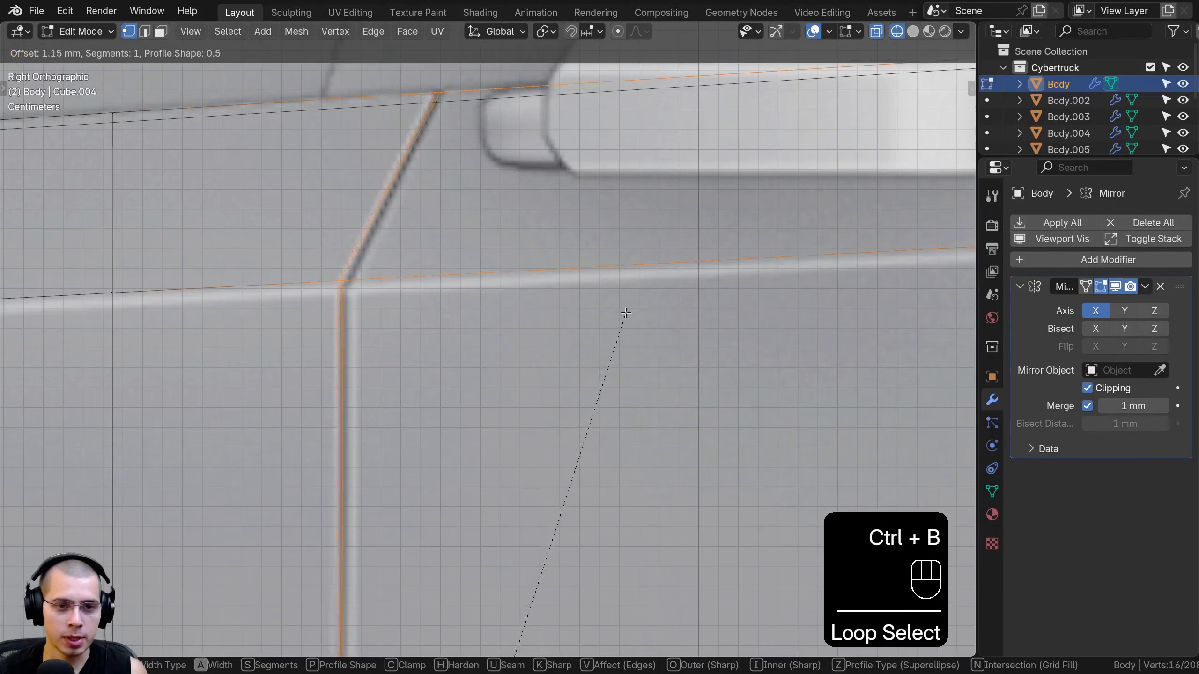
{"action": "left_click", "coordinate": [619, 350]}
- In solid shading, extrude the front door seam strip in place and shrink it inward about 4.3 mm along its normals
{"action": "key", "text": "z"}
{"action": "left_click", "coordinate": [476, 230]}
{"action": "key", "text": "KP_Decimal"}
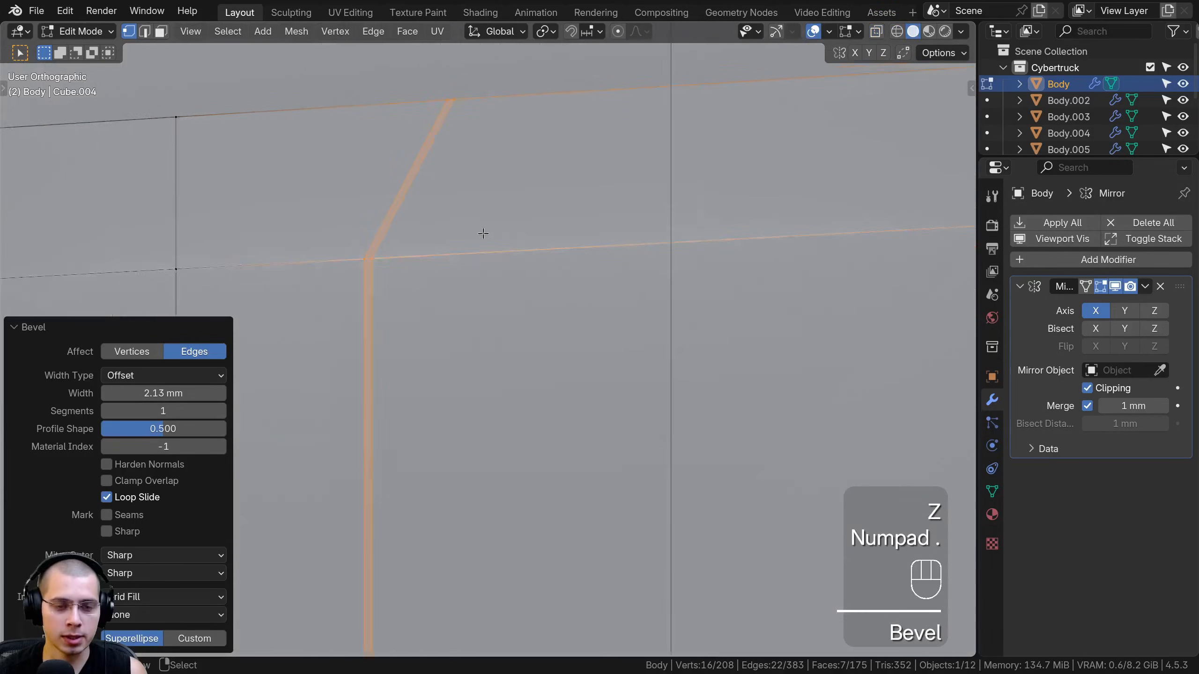
{"action": "middle_click_drag", "start_coordinate": [482, 233], "coordinate": [500, 297]}
{"action": "key", "text": "e"}
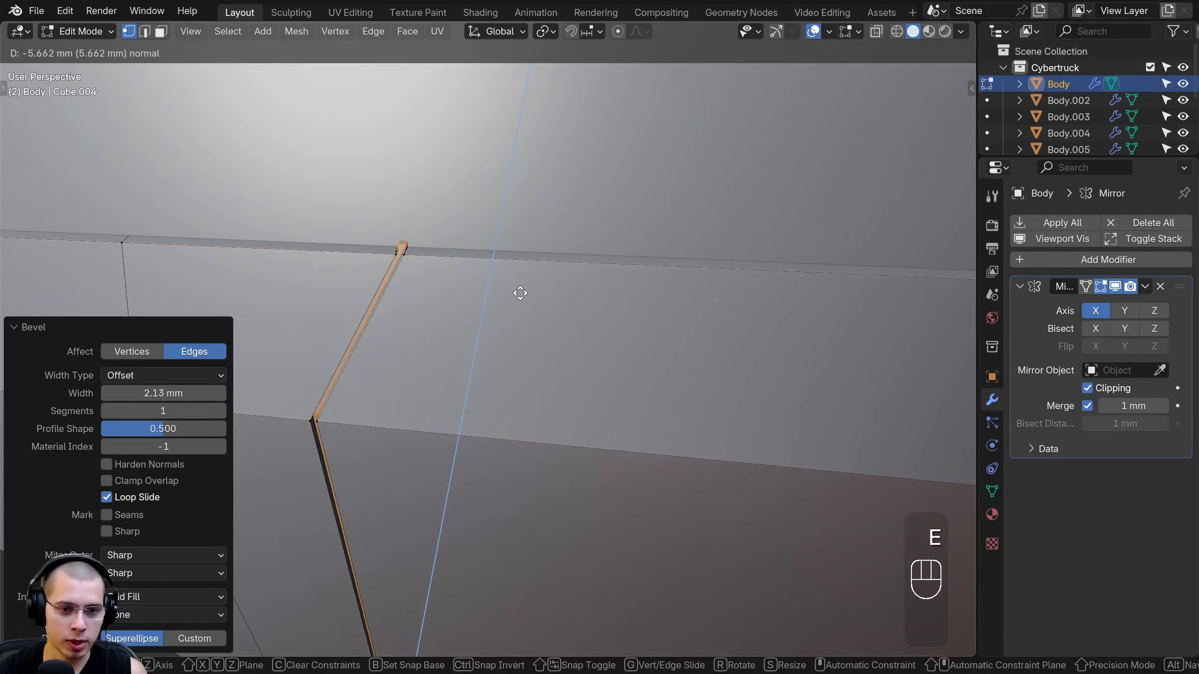
{"action": "right_click", "coordinate": [521, 294]}
{"action": "key", "text": "alt+s"}
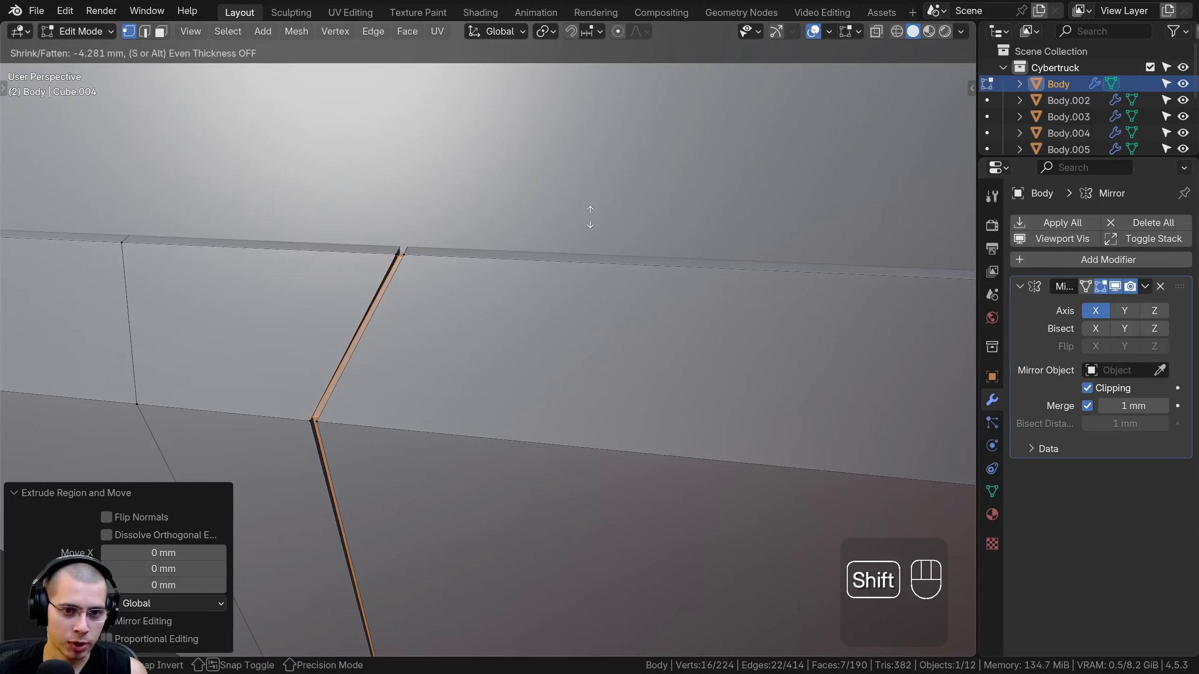
{"action": "left_click", "coordinate": [590, 217]}
{"action": "key", "text": "Tab"}
- Bevel the vertical edge loop between the front and rear doors with a width of about 2.9 mm
{"action": "scroll", "coordinate": [557, 255], "scroll_direction": "down", "scroll_amount": 5}
{"action": "middle_click_drag", "start_coordinate": [575, 265], "coordinate": [465, 306], "text": "shift"}
{"action": "key", "text": "Tab"}
{"action": "left_click", "coordinate": [458, 313], "text": "alt+shift"}
{"action": "scroll", "coordinate": [465, 307], "scroll_direction": "up", "scroll_amount": 6}
{"action": "key", "text": "ctrl+b"}
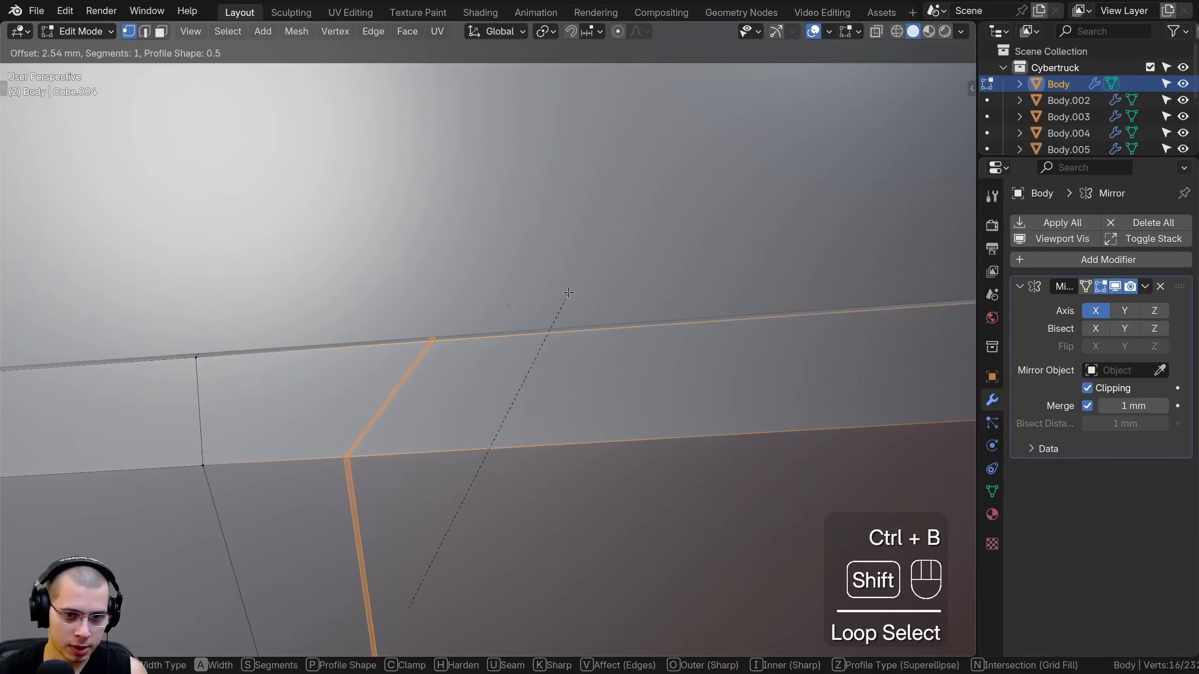
{"action": "left_click", "coordinate": [568, 292]}
- Extrude the middle door seam strip in place and shrink it inward about 3 mm along its normals
{"action": "key", "text": "e"}
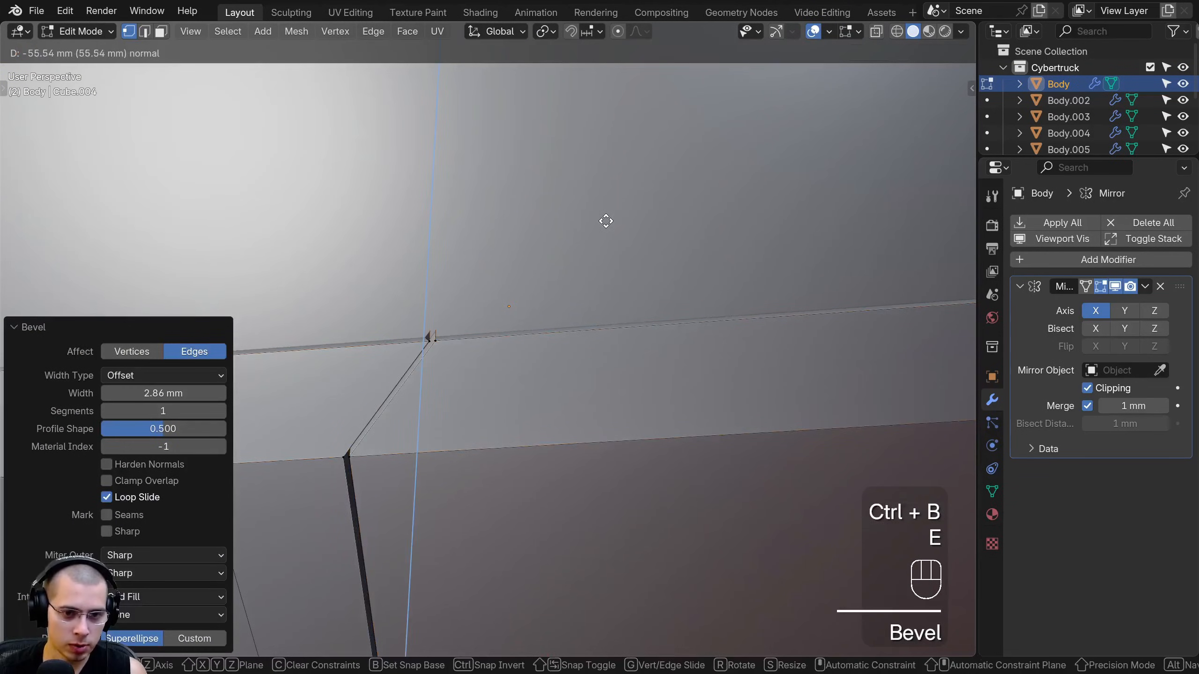
{"action": "right_click", "coordinate": [600, 234]}
{"action": "key", "text": "alt+s"}
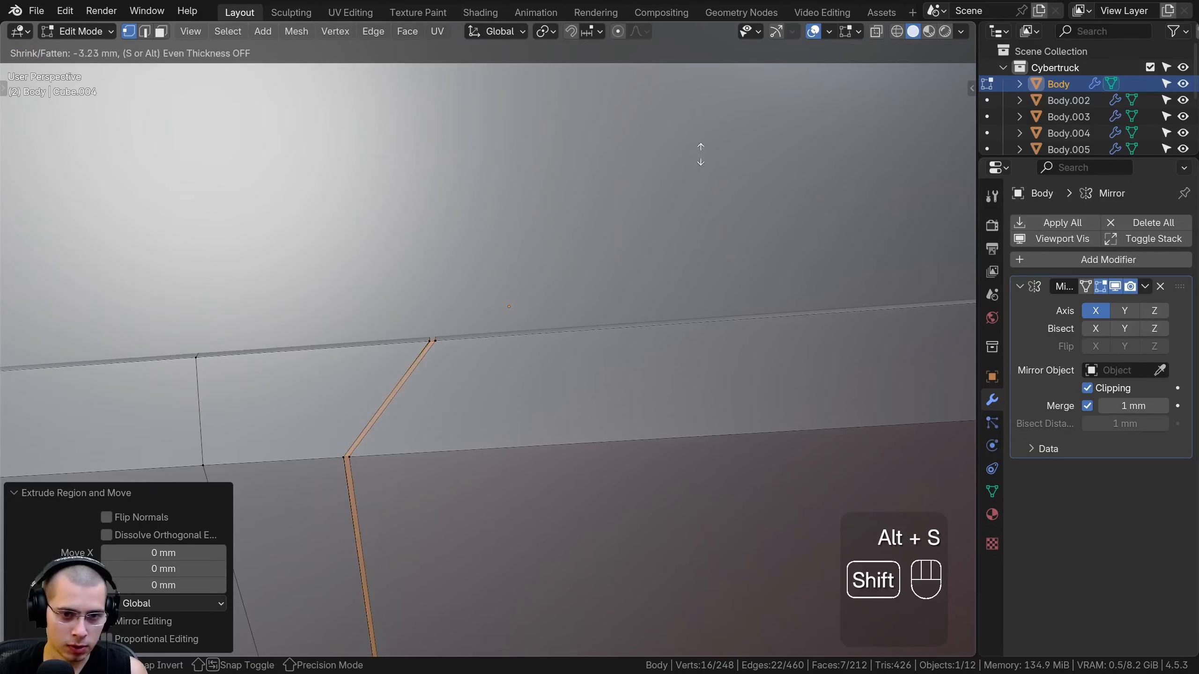
{"action": "left_click", "coordinate": [688, 176]}
{"action": "key", "text": "Tab"}
{"action": "scroll", "coordinate": [603, 393], "scroll_direction": "down", "scroll_amount": 8}
{"action": "middle_click_drag", "start_coordinate": [602, 394], "coordinate": [595, 361]}
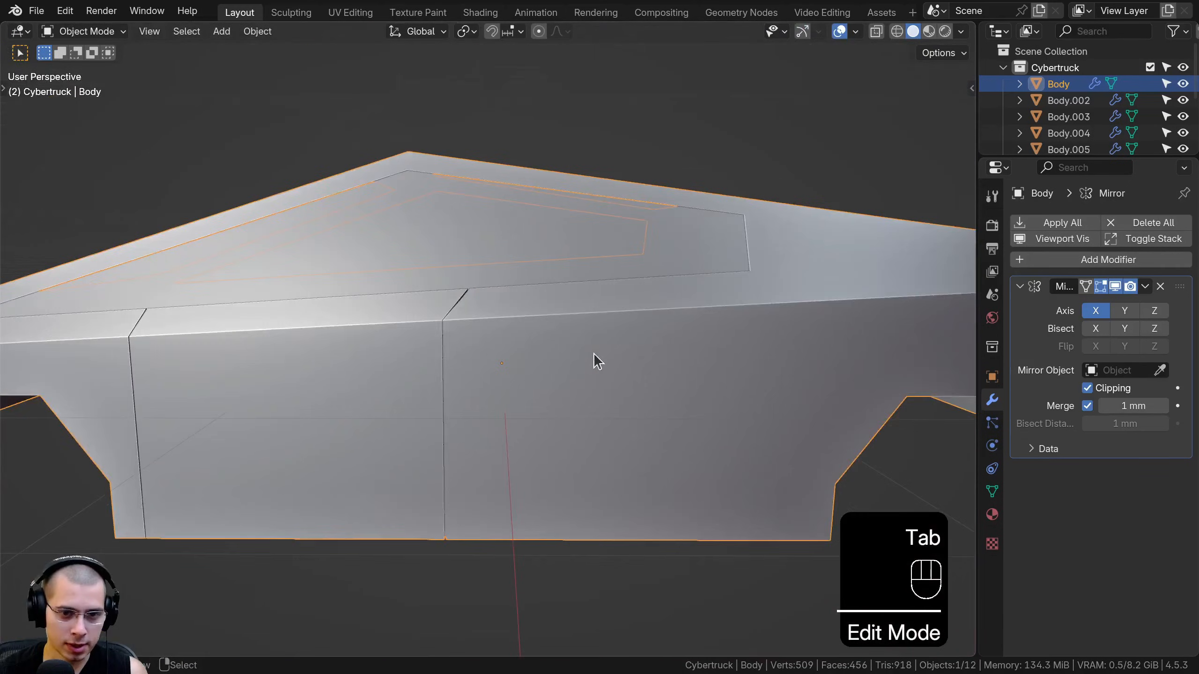
- Try to bevel the vertical edge loop at the side window's rear corner with a width of about 53 mm
{"action": "key", "text": "Tab"}
{"action": "scroll", "coordinate": [402, 347], "scroll_direction": "up", "scroll_amount": 5}
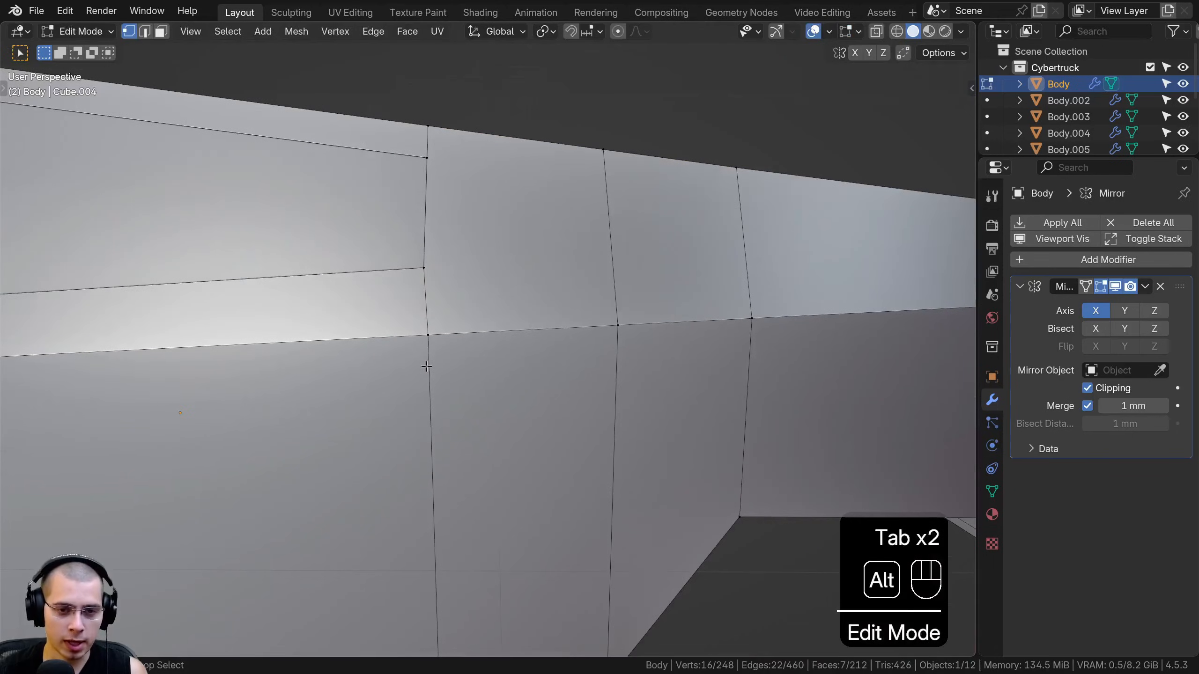
{"action": "left_click", "coordinate": [427, 366], "text": "alt"}
{"action": "scroll", "coordinate": [428, 357], "scroll_direction": "down", "scroll_amount": 5}
{"action": "middle_click_drag", "start_coordinate": [428, 358], "coordinate": [449, 341], "text": "shift"}
{"action": "scroll", "coordinate": [496, 359], "scroll_direction": "up", "scroll_amount": 8}
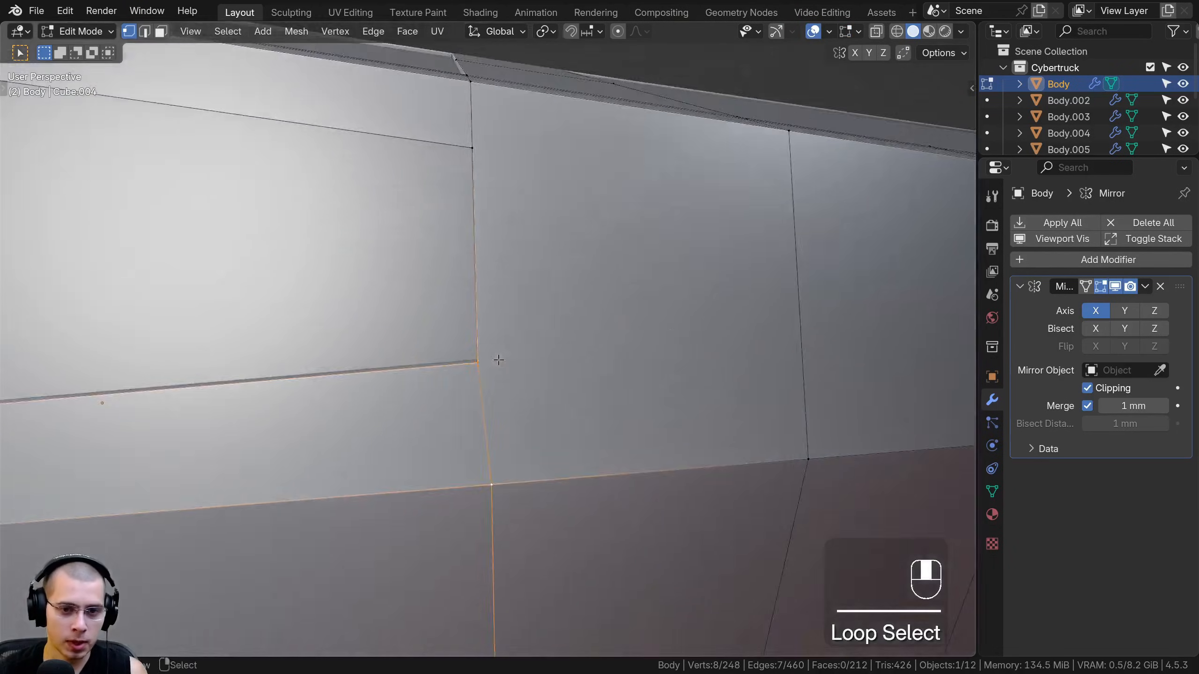
{"action": "key", "text": "ctrl+b"}
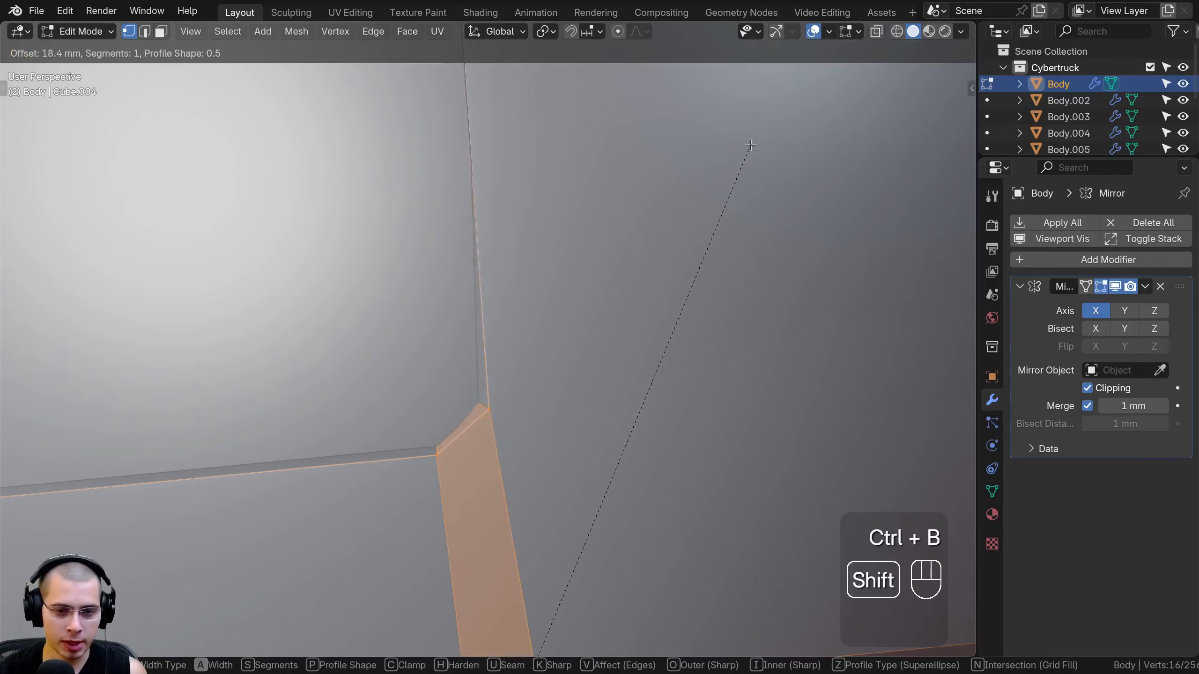
{"action": "left_click", "coordinate": [589, 228]}
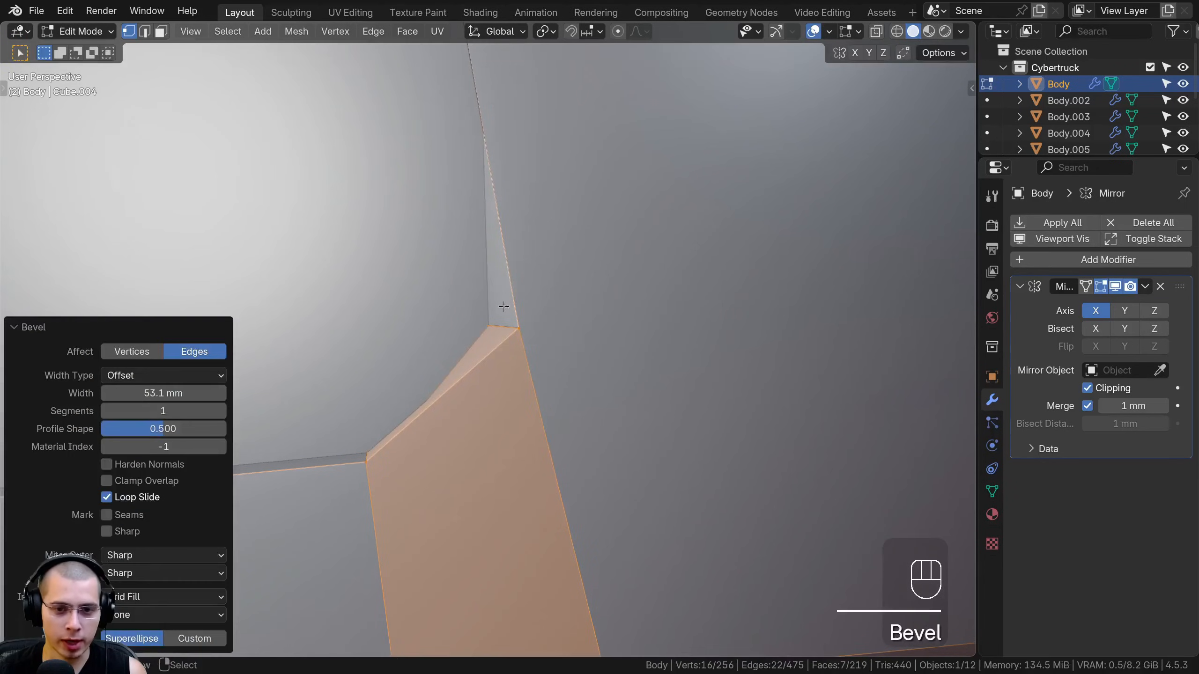
{"action": "scroll", "coordinate": [588, 228], "scroll_direction": "down", "scroll_amount": 5}
{"action": "middle_click_drag", "start_coordinate": [588, 227], "coordinate": [471, 347], "text": "shift"}
{"action": "key", "text": "ctrl+z"}
- Add one loop cut to the rear door area and slide it toward the window's rear corner, factor about 0.965
{"action": "scroll", "coordinate": [401, 255], "scroll_direction": "up", "scroll_amount": 4}
{"action": "key", "text": "ctrl+r"}
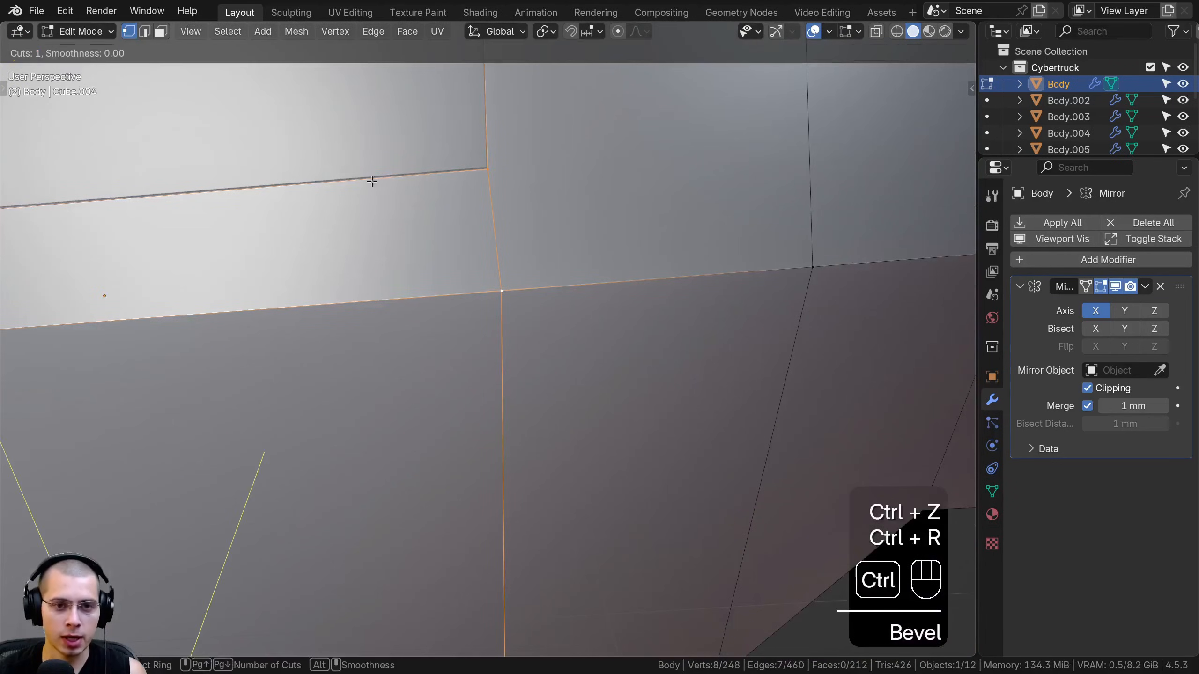
{"action": "right_click", "coordinate": [296, 182]}
{"action": "scroll", "coordinate": [288, 208], "scroll_direction": "down", "scroll_amount": 4}
{"action": "key", "text": "ctrl+r"}
{"action": "left_click", "coordinate": [266, 284]}
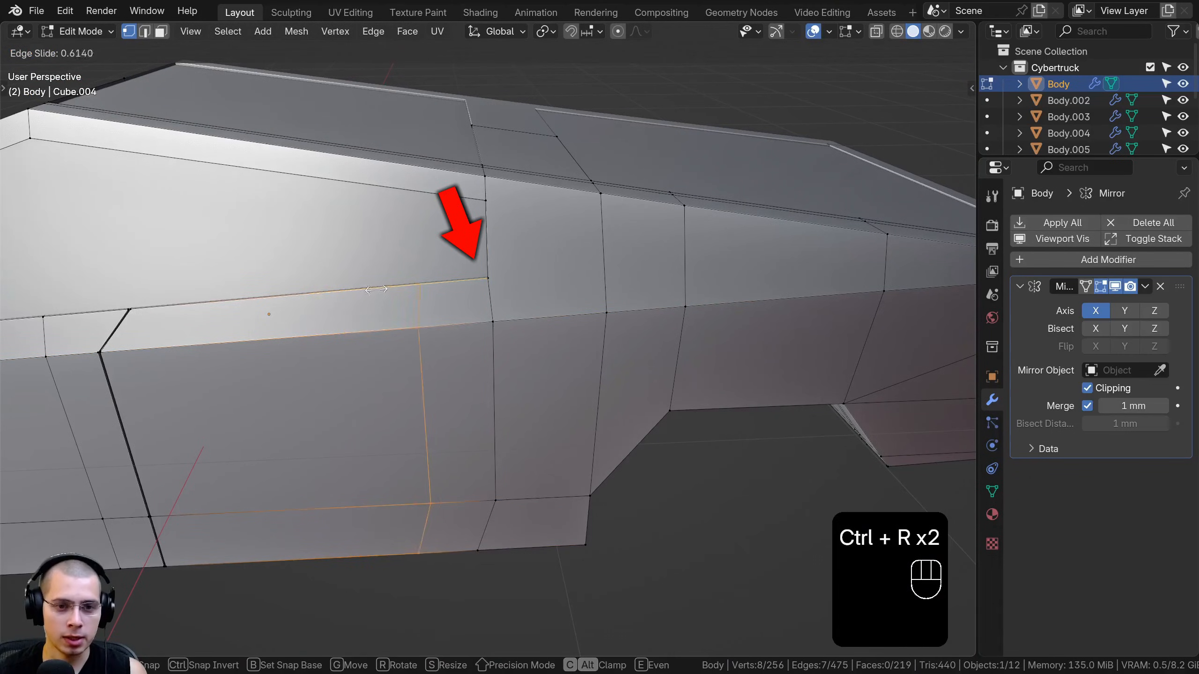
{"action": "left_click", "coordinate": [442, 291]}
- Edge-slide the new rear door loop closer to the existing loop at the window corner, factor about 0.864
{"action": "scroll", "coordinate": [472, 284], "scroll_direction": "up", "scroll_amount": 4}
{"action": "key", "text": "KP_5"}
{"action": "middle_click_drag", "start_coordinate": [480, 275], "coordinate": [383, 259], "text": "shift"}
{"action": "scroll", "coordinate": [455, 267], "scroll_direction": "up", "scroll_amount": 3}
{"action": "key", "text": "g"}
{"action": "key", "text": "g"}
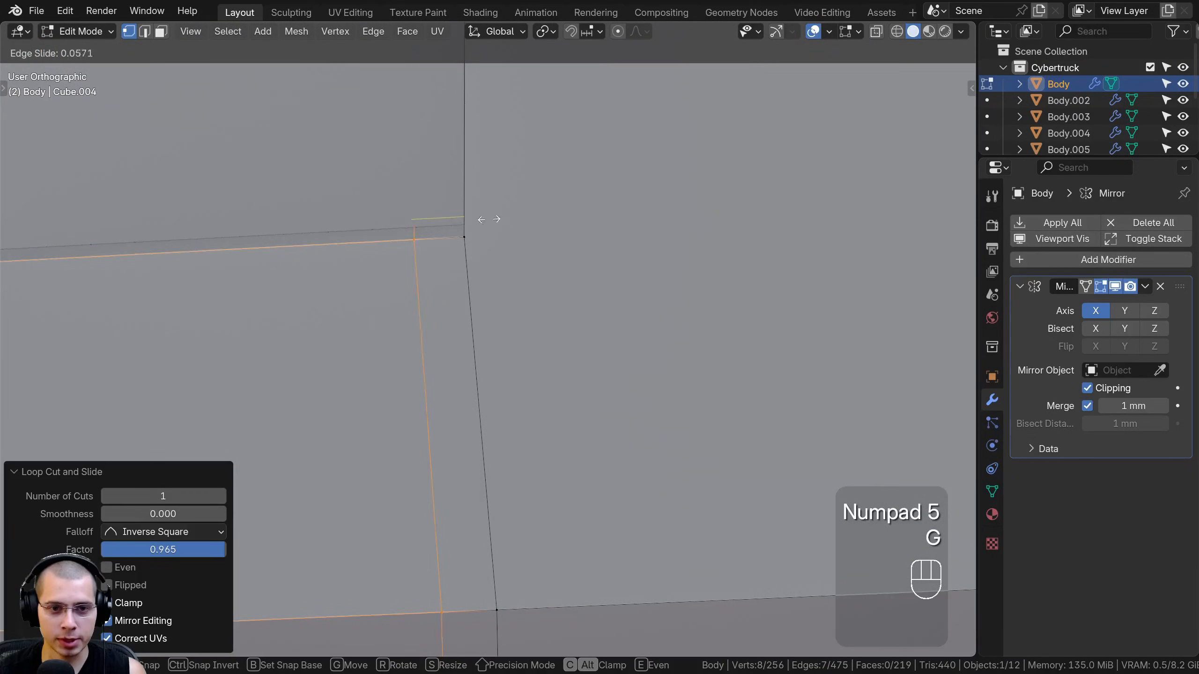
{"action": "left_click", "coordinate": [739, 105]}
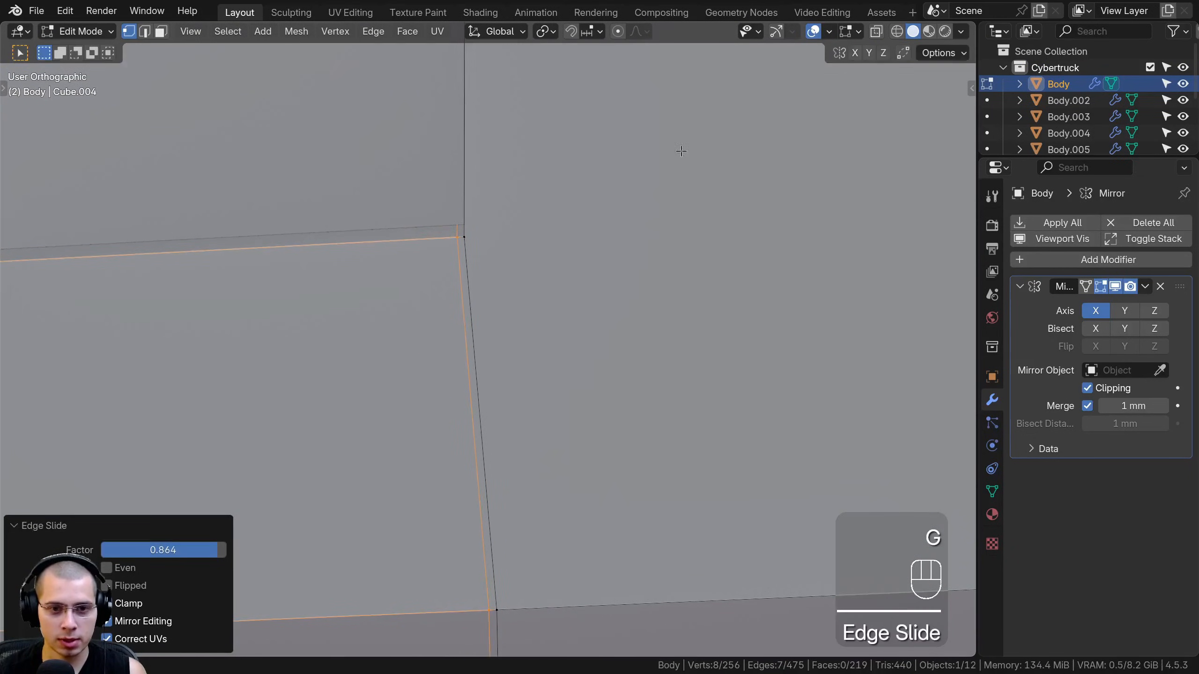
{"action": "scroll", "coordinate": [578, 246], "scroll_direction": "down", "scroll_amount": 4}
{"action": "scroll", "coordinate": [535, 268], "scroll_direction": "up", "scroll_amount": 4}
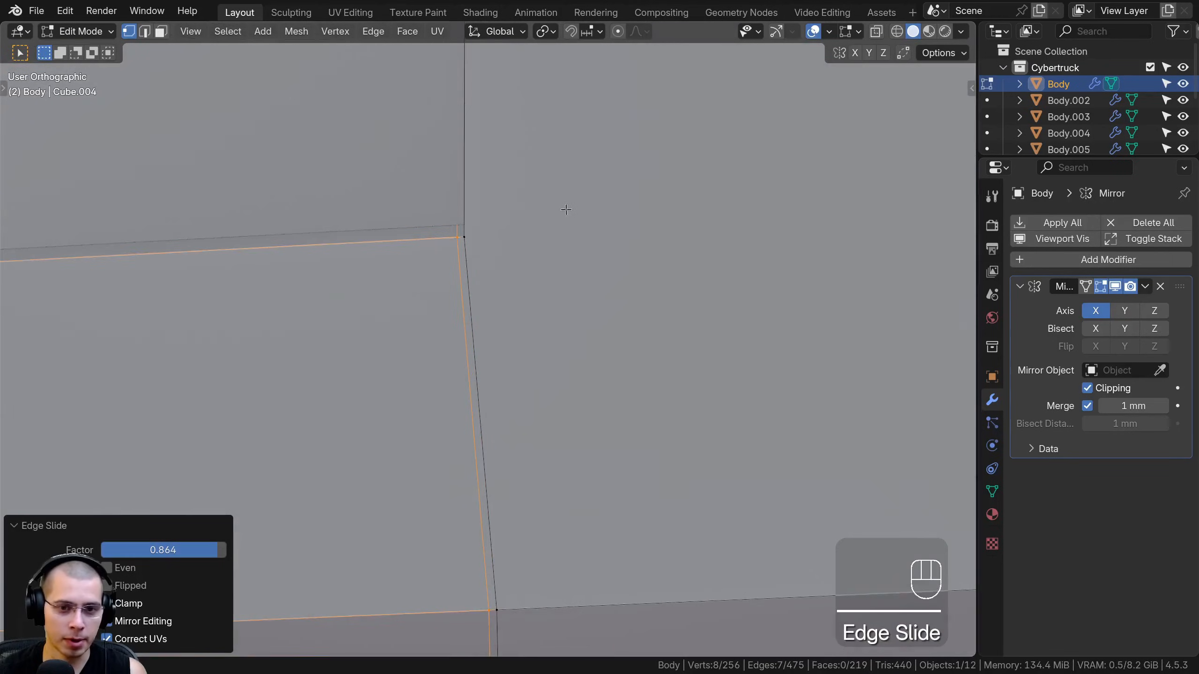
- Edge-slide the rear door loop once more to refine the seam width beside the window's rear corner
{"action": "key", "text": "g"}
{"action": "key", "text": "g"}
{"action": "left_click", "coordinate": [559, 212]}
- Extrude the rear door seam's face loop in place and shrink it inward about 3.5 mm along its normals
{"action": "left_click", "coordinate": [162, 31]}
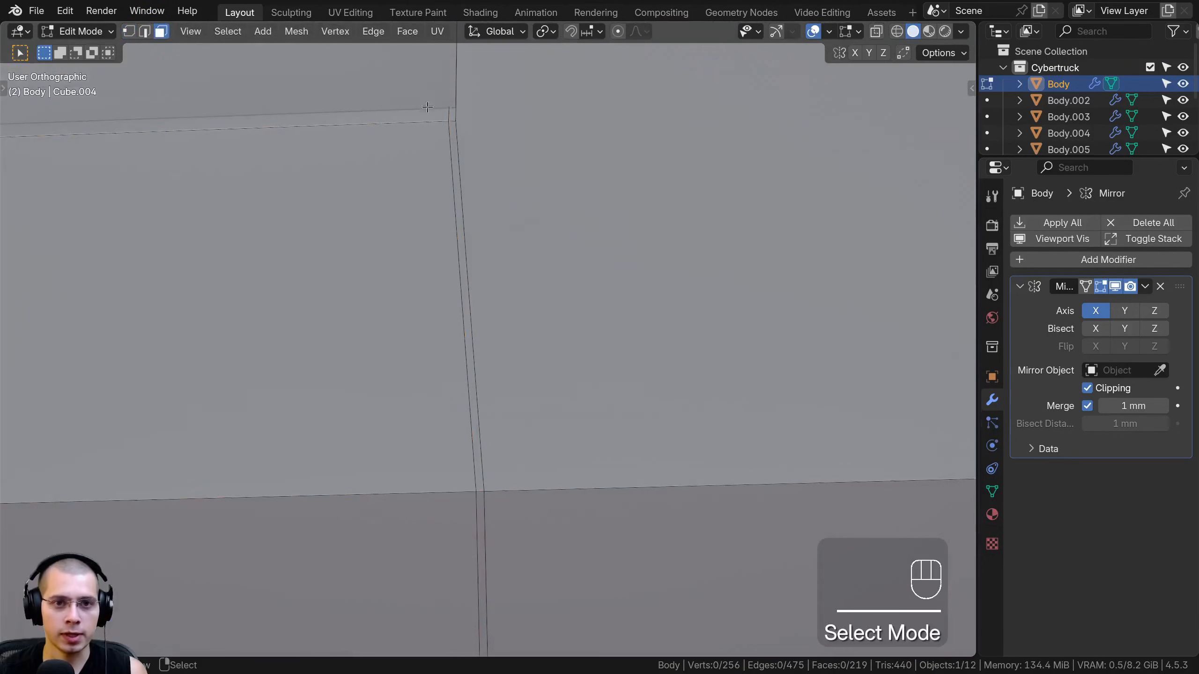
{"action": "left_click", "coordinate": [450, 118], "text": "alt"}
{"action": "key", "text": "e"}
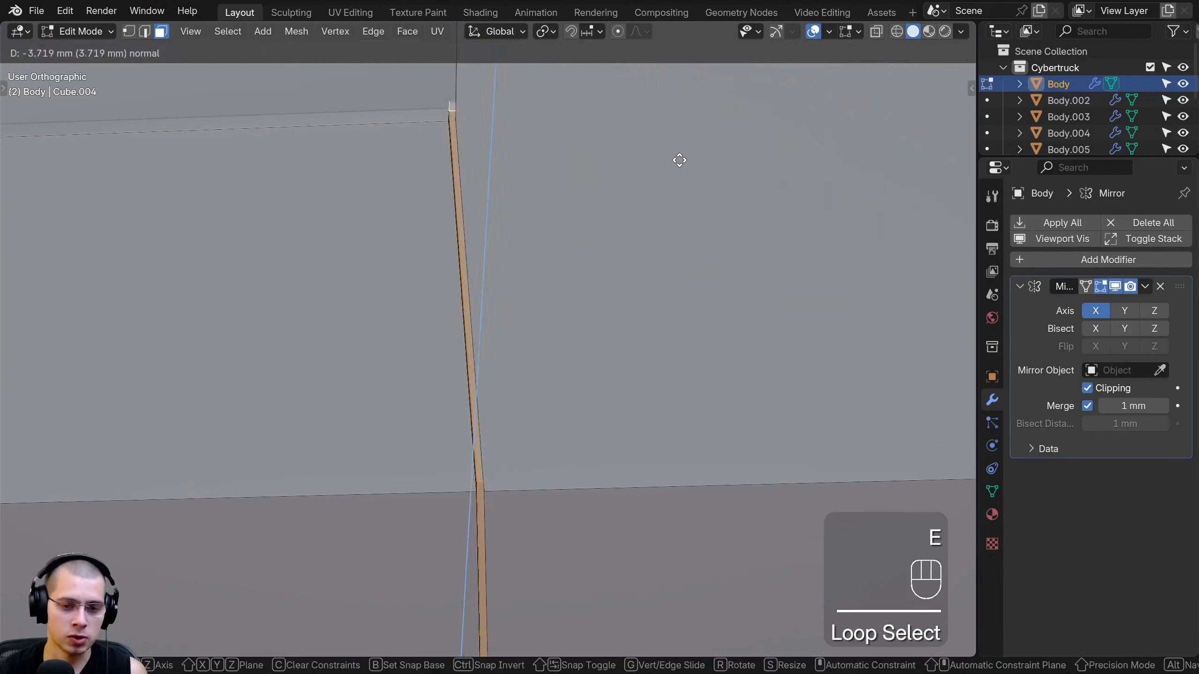
{"action": "right_click", "coordinate": [681, 154]}
{"action": "key", "text": "alt+s"}
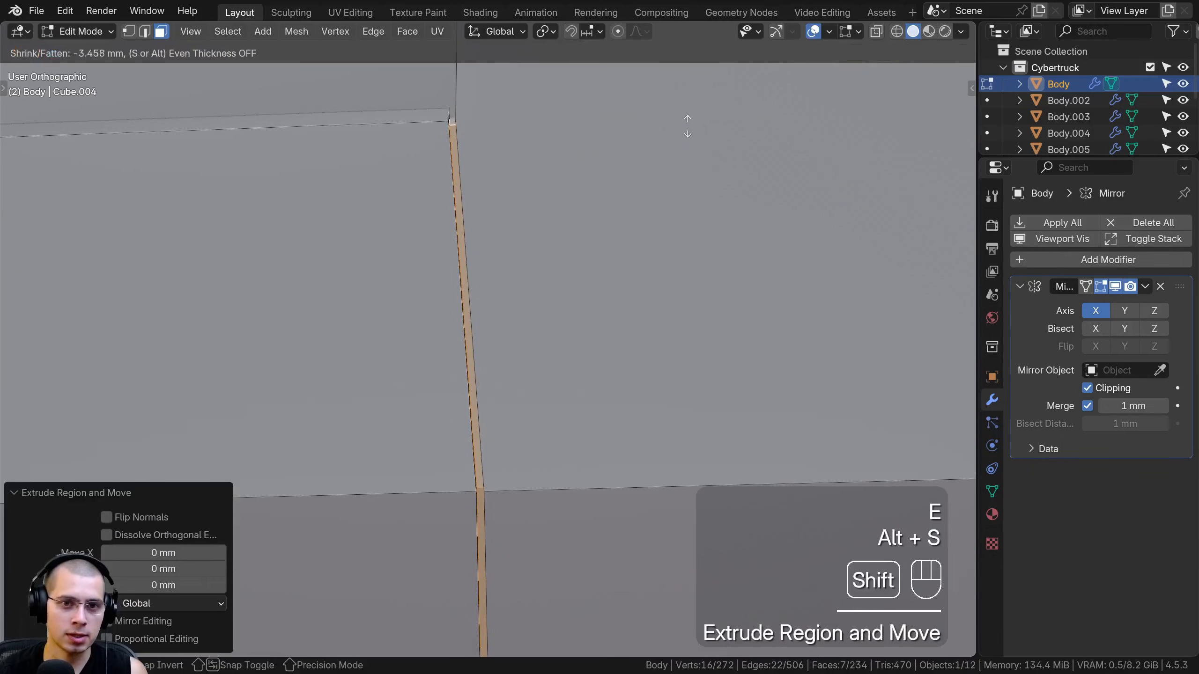
{"action": "left_click", "coordinate": [672, 142]}
{"action": "key", "text": "Tab"}
{"action": "middle_click_drag", "start_coordinate": [672, 172], "coordinate": [556, 269], "text": "shift"}
{"action": "scroll", "coordinate": [609, 245], "scroll_direction": "down", "scroll_amount": 6}
{"action": "key", "text": "KP_5"}
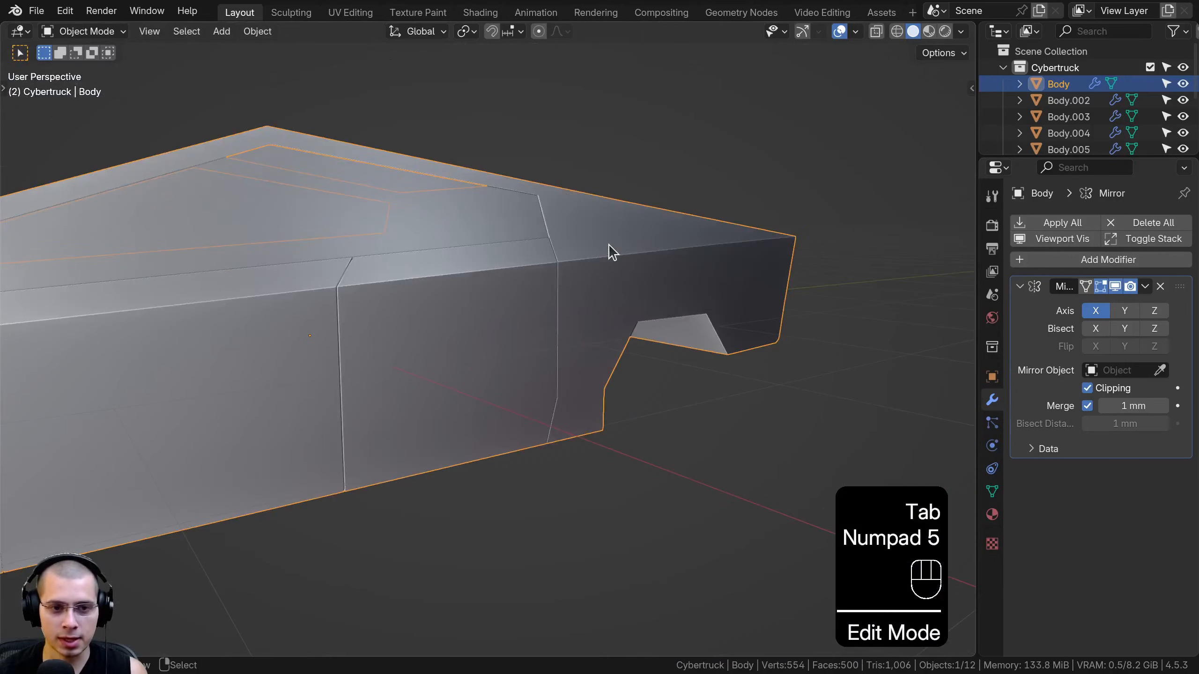
- Select the body faces that form the light strip along the upper edge of the front end and its angled corner
{"action": "middle_click_drag", "start_coordinate": [423, 329], "coordinate": [335, 383]}
{"action": "middle_click_drag", "start_coordinate": [541, 377], "coordinate": [565, 326]}
{"action": "key", "text": "Tab"}
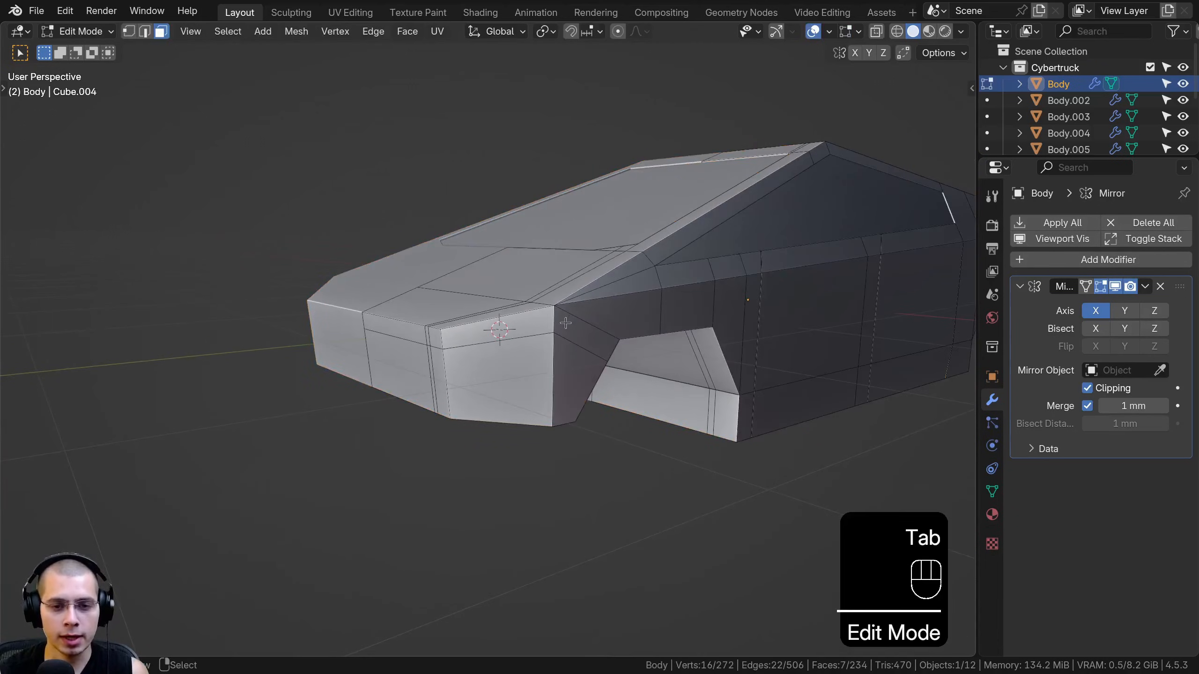
{"action": "scroll", "coordinate": [543, 333], "scroll_direction": "up", "scroll_amount": 2}
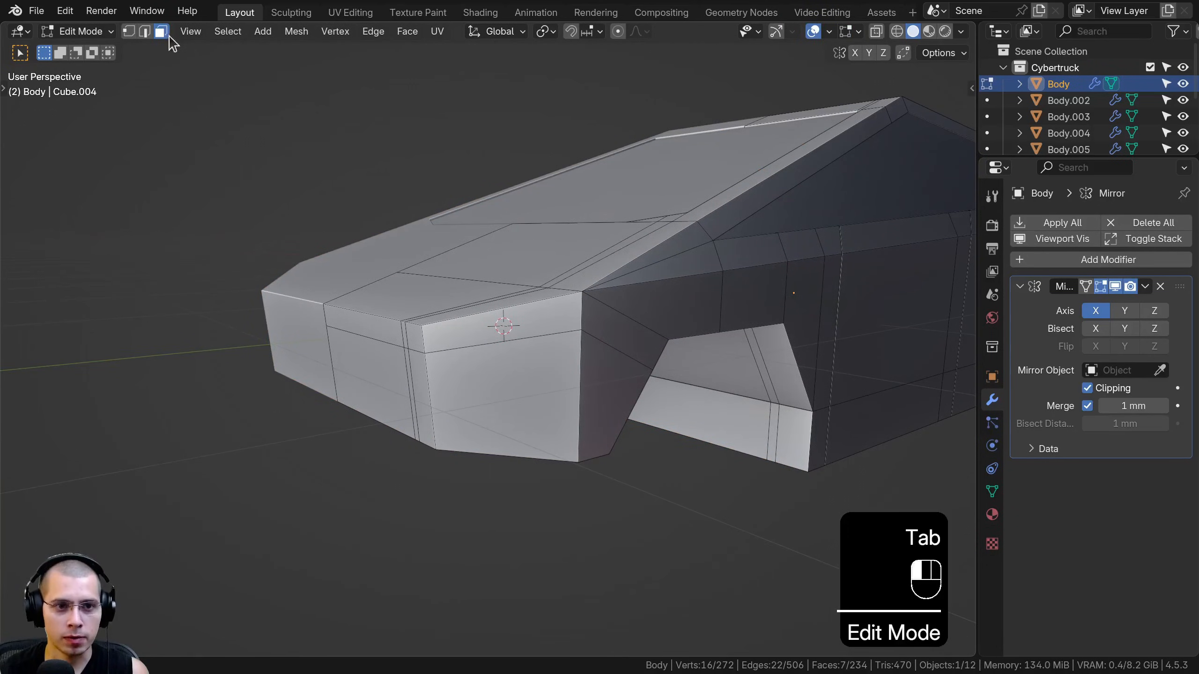
{"action": "scroll", "coordinate": [331, 326], "scroll_direction": "up", "scroll_amount": 2}
{"action": "left_click", "coordinate": [351, 324]}
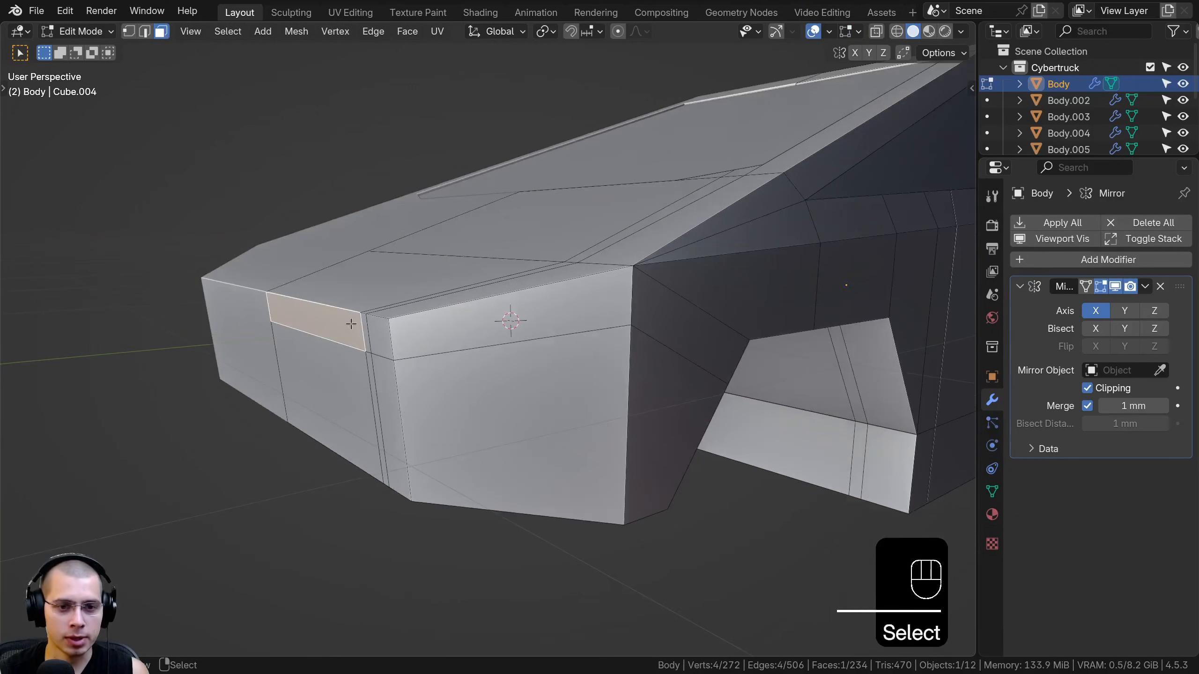
{"action": "left_click", "coordinate": [405, 324], "text": "shift"}
- Try to inset the front strip faces about 12.5 mm including the boundary, and recess them about 12.7 mm along their normals
{"action": "key", "text": "KP_3"}
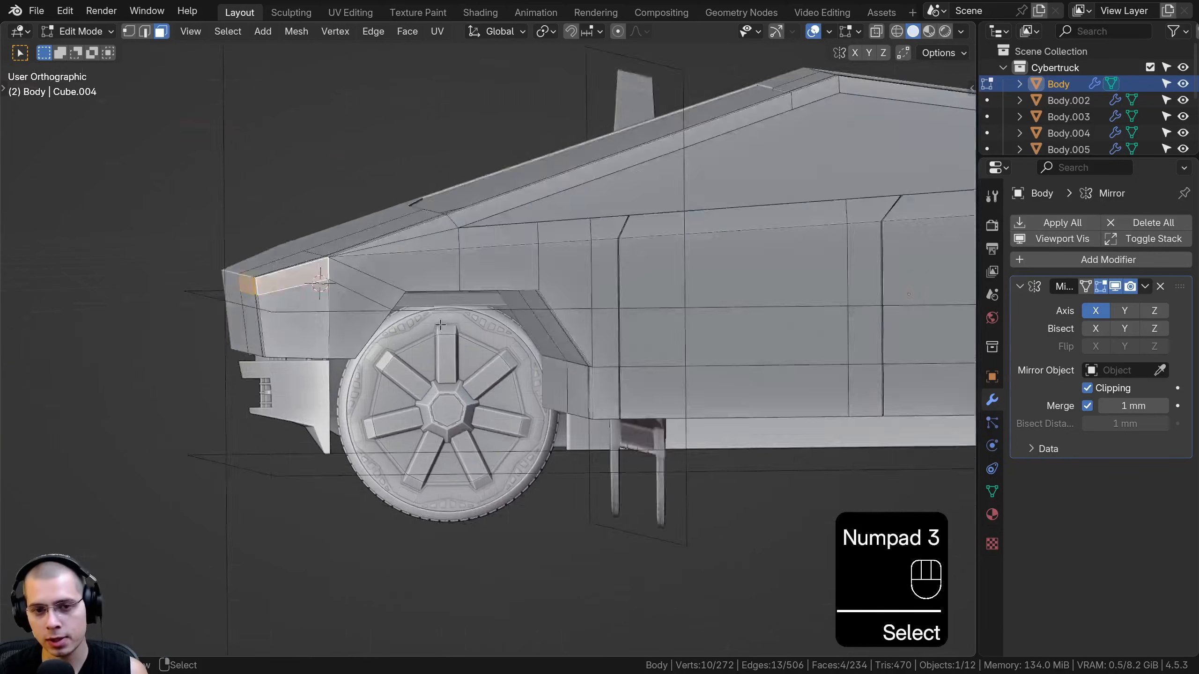
{"action": "key", "text": "z"}
{"action": "scroll", "coordinate": [549, 367], "scroll_direction": "up", "scroll_amount": 8}
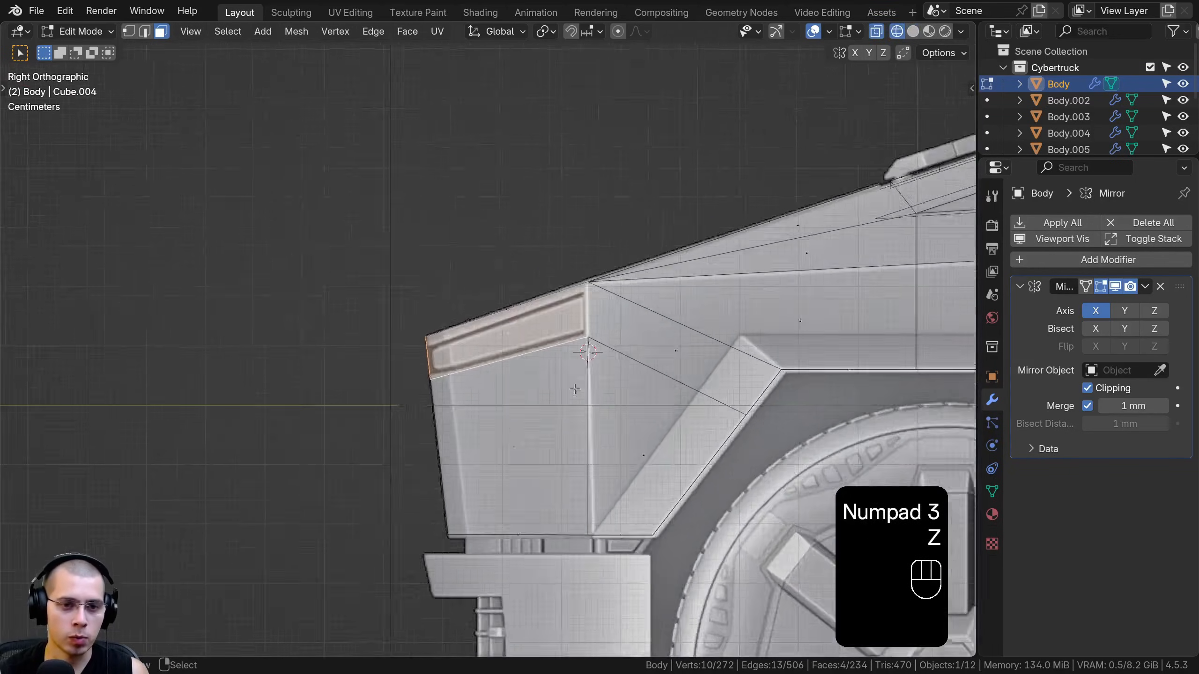
{"action": "scroll", "coordinate": [562, 380], "scroll_direction": "up", "scroll_amount": 1}
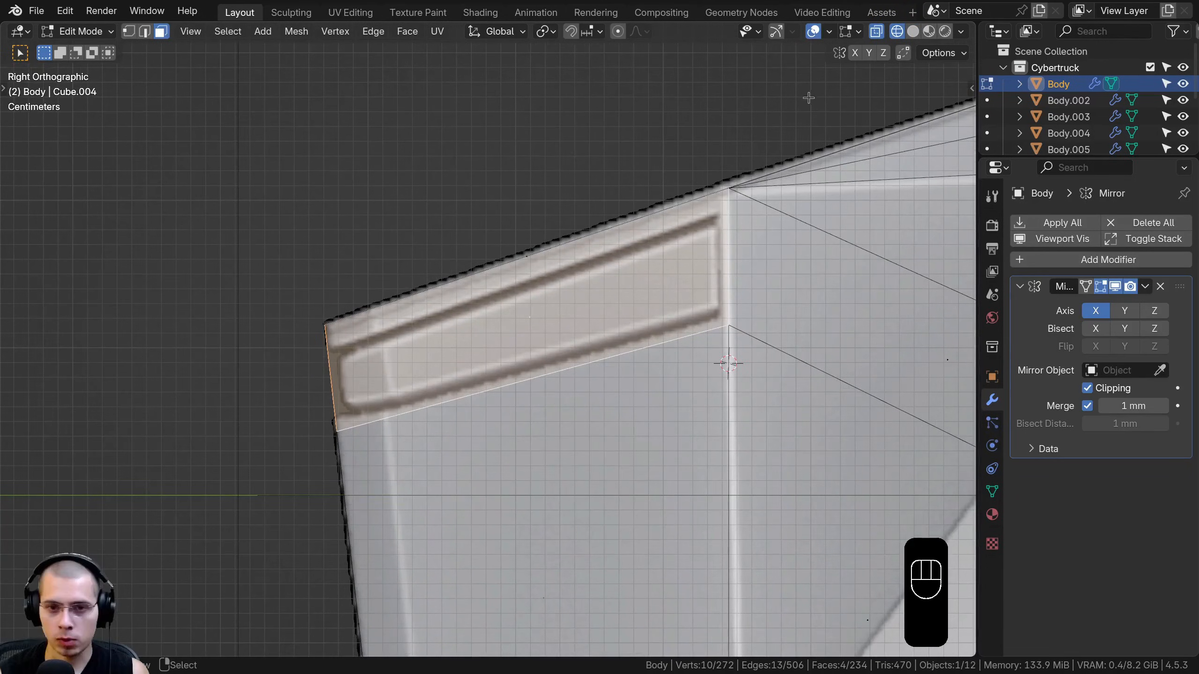
{"action": "key", "text": "i"}
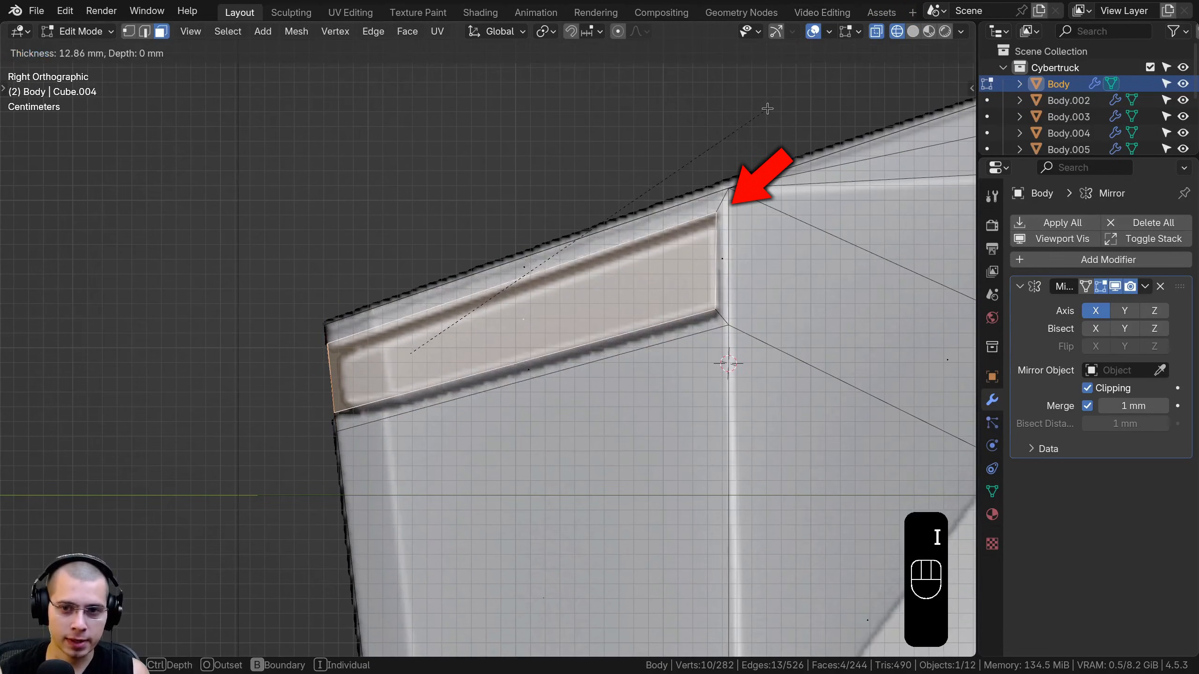
{"action": "left_click", "coordinate": [768, 109]}
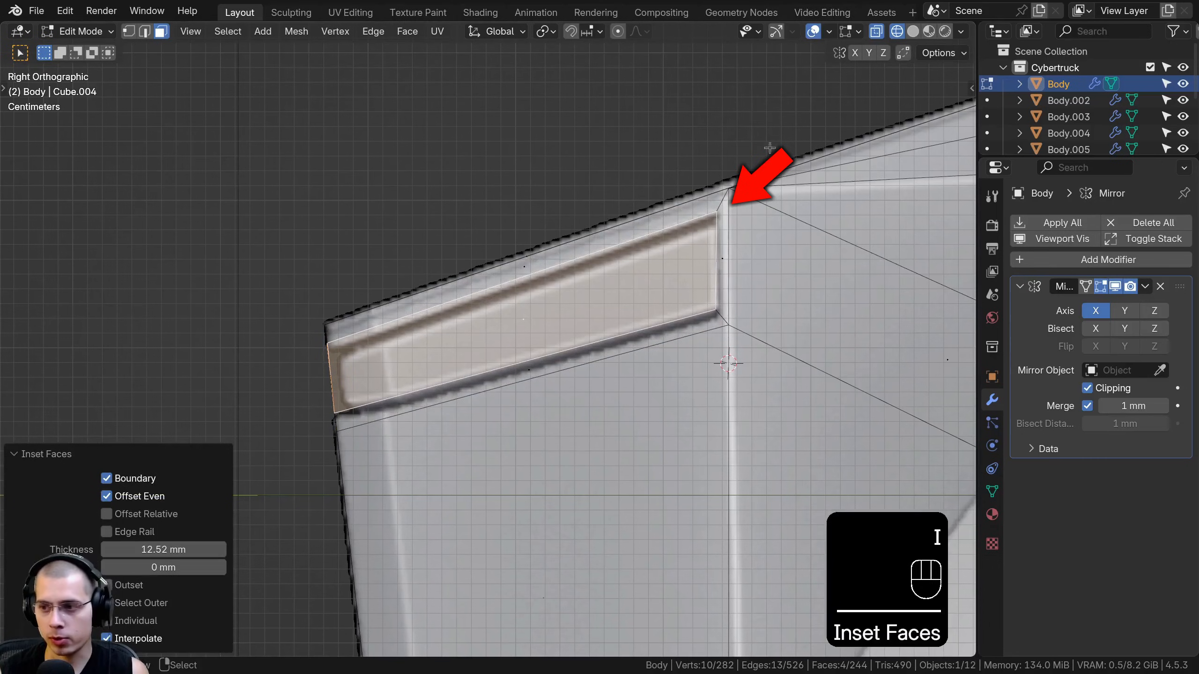
{"action": "key", "text": "e"}
{"action": "left_click", "coordinate": [806, 171]}
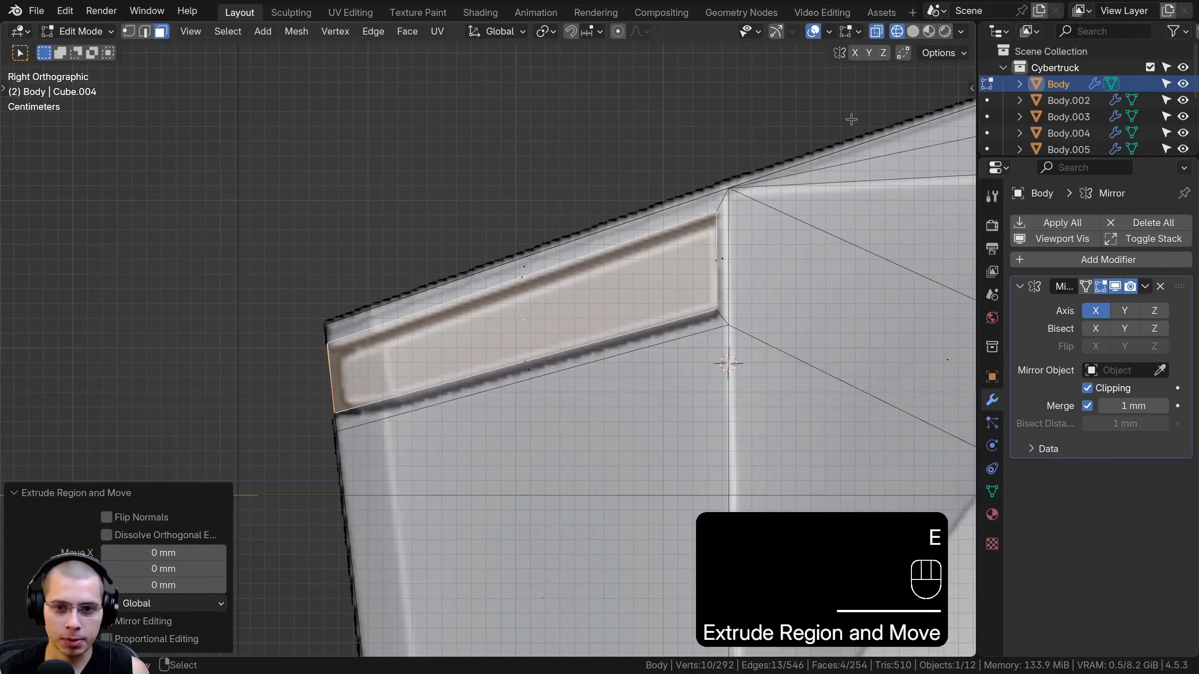
{"action": "key", "text": "alt+s"}
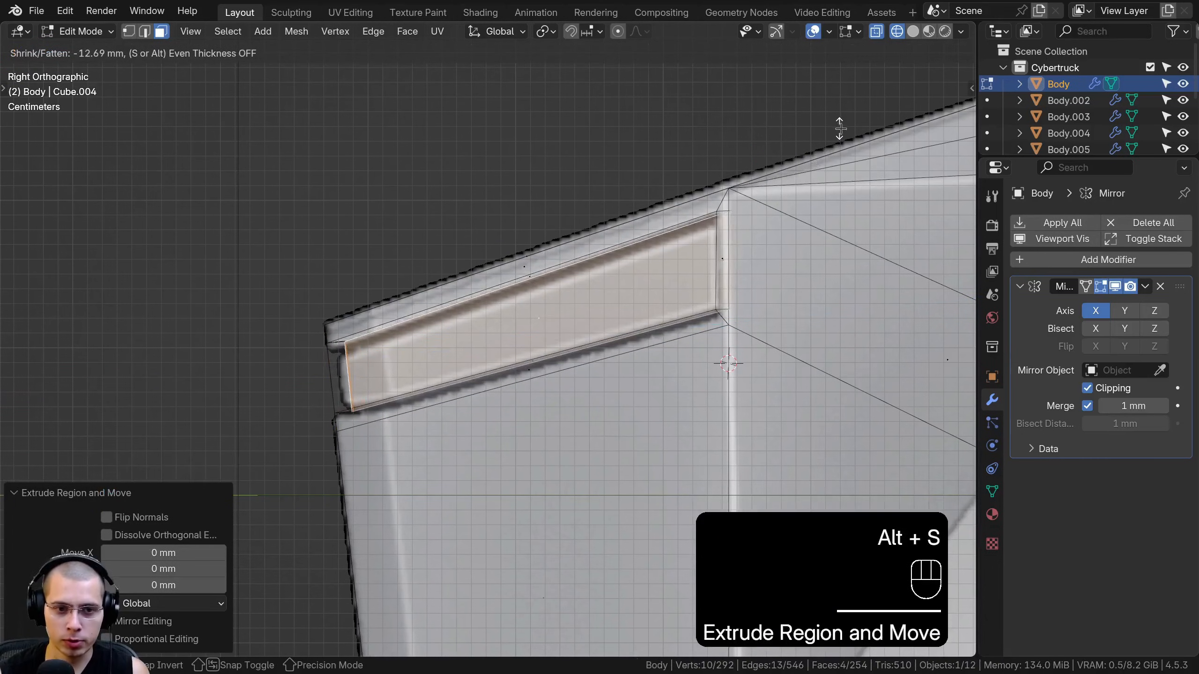
{"action": "left_click", "coordinate": [838, 127]}
- Inspect the recess at the mirror centerline and undo the front strip's shrink, extrusion and inset
{"action": "key", "text": "z"}
{"action": "key", "text": "KP_Decimal"}
{"action": "middle_click_drag", "start_coordinate": [693, 240], "coordinate": [656, 290]}
{"action": "scroll", "coordinate": [473, 351], "scroll_direction": "up", "scroll_amount": 2}
{"action": "middle_click_drag", "start_coordinate": [368, 338], "coordinate": [668, 355]}
{"action": "scroll", "coordinate": [371, 350], "scroll_direction": "up", "scroll_amount": 2}
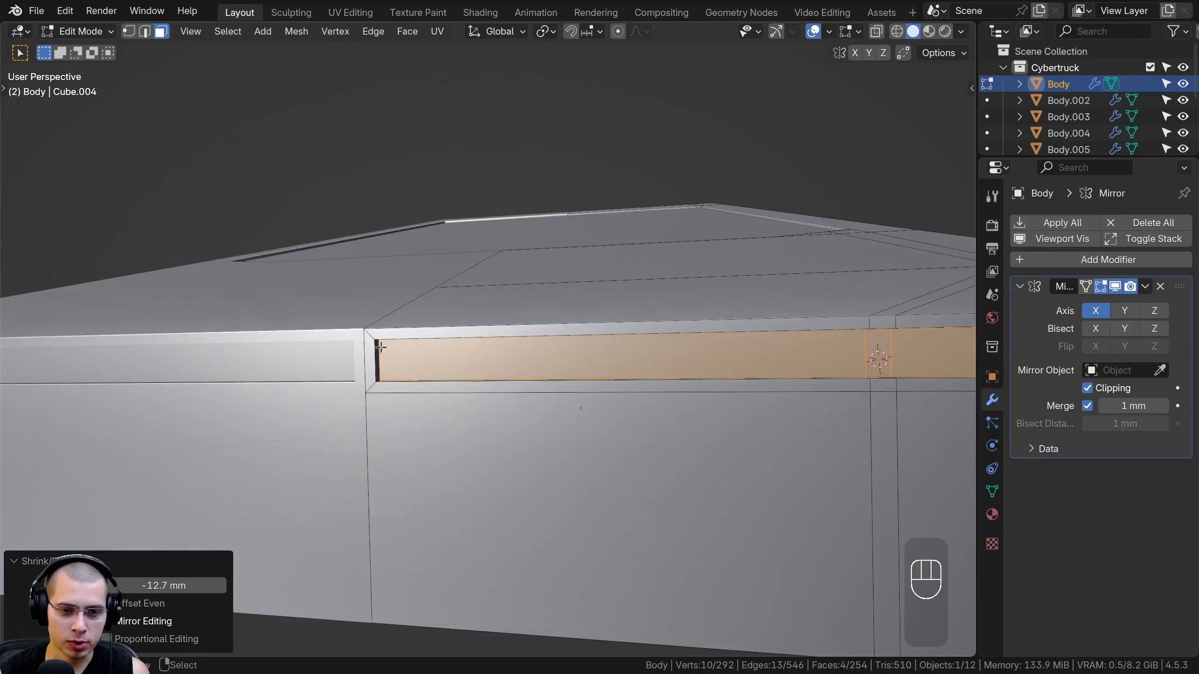
{"action": "key", "text": "ctrl+z"}
{"action": "key", "text": "ctrl+z"}
{"action": "key", "text": "ctrl+z"}
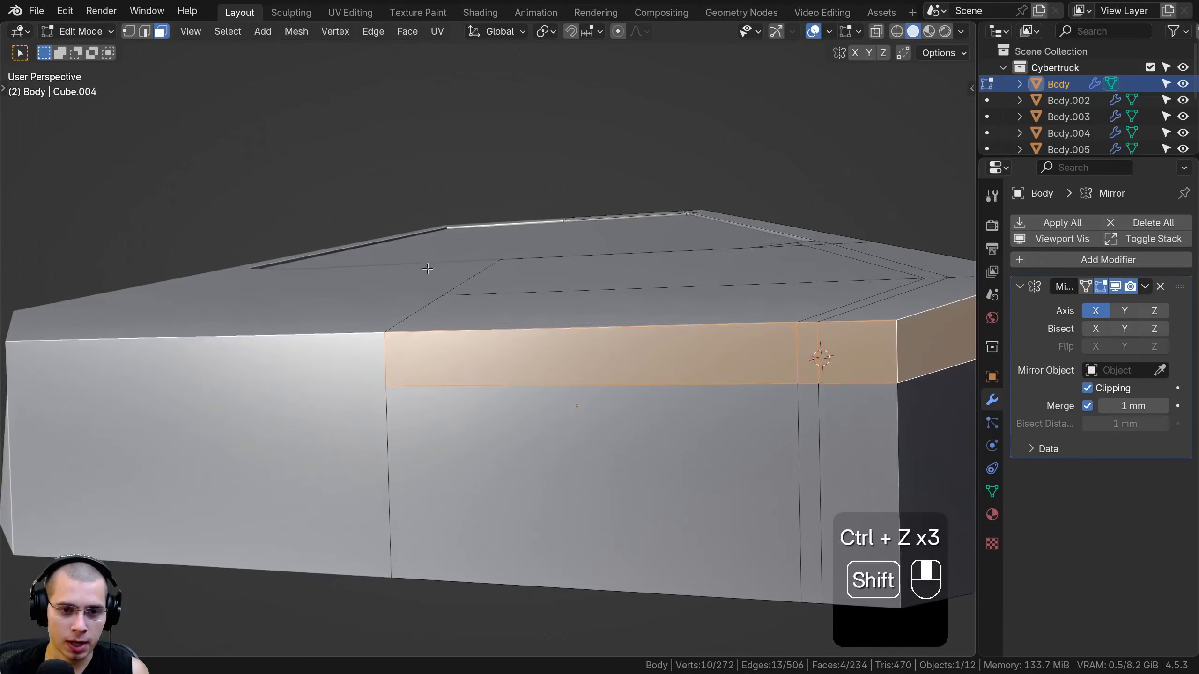
- Inset the front strip faces about 11.5 mm with the boundary excluded, and recess them about 17.2 mm along their normals
{"action": "scroll", "coordinate": [238, 171], "scroll_direction": "up", "scroll_amount": 1}
{"action": "key", "text": "i"}
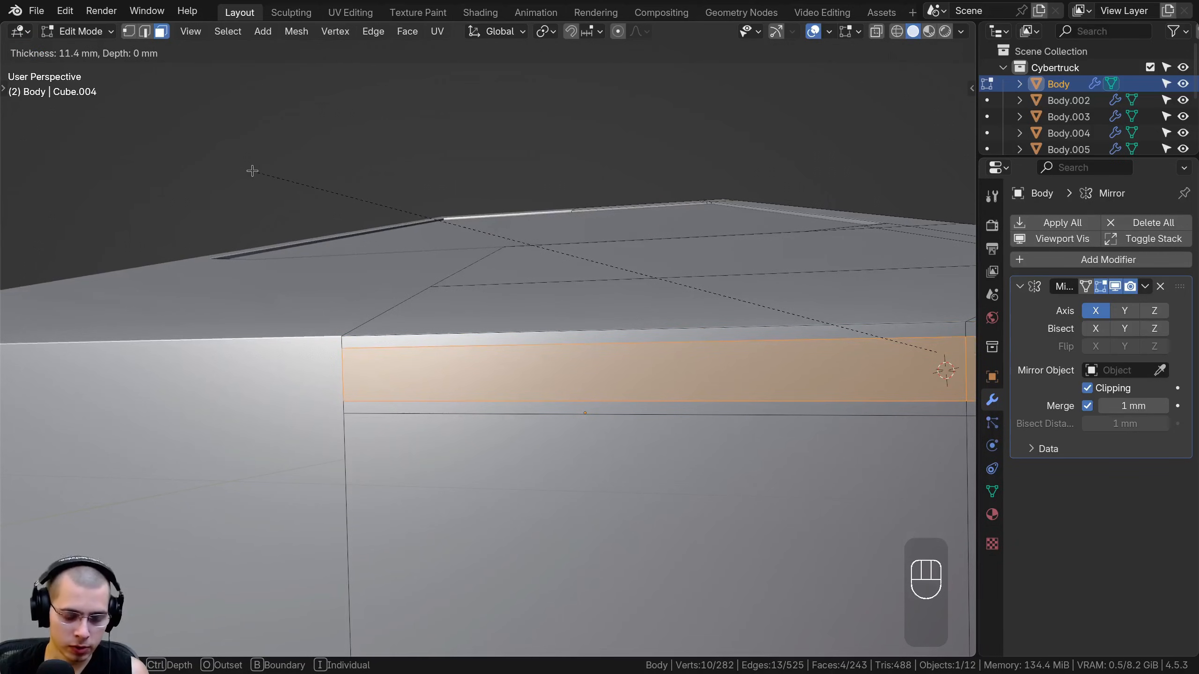
{"action": "key", "text": "shift"}
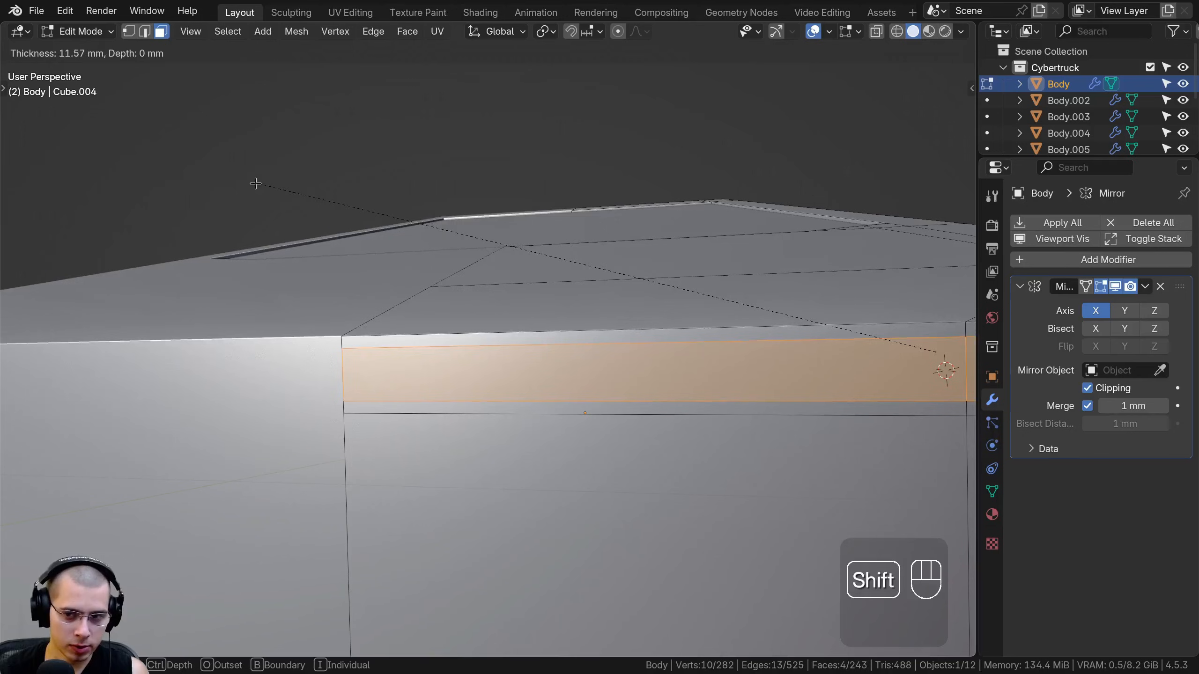
{"action": "left_click", "coordinate": [244, 167]}
{"action": "key", "text": "e"}
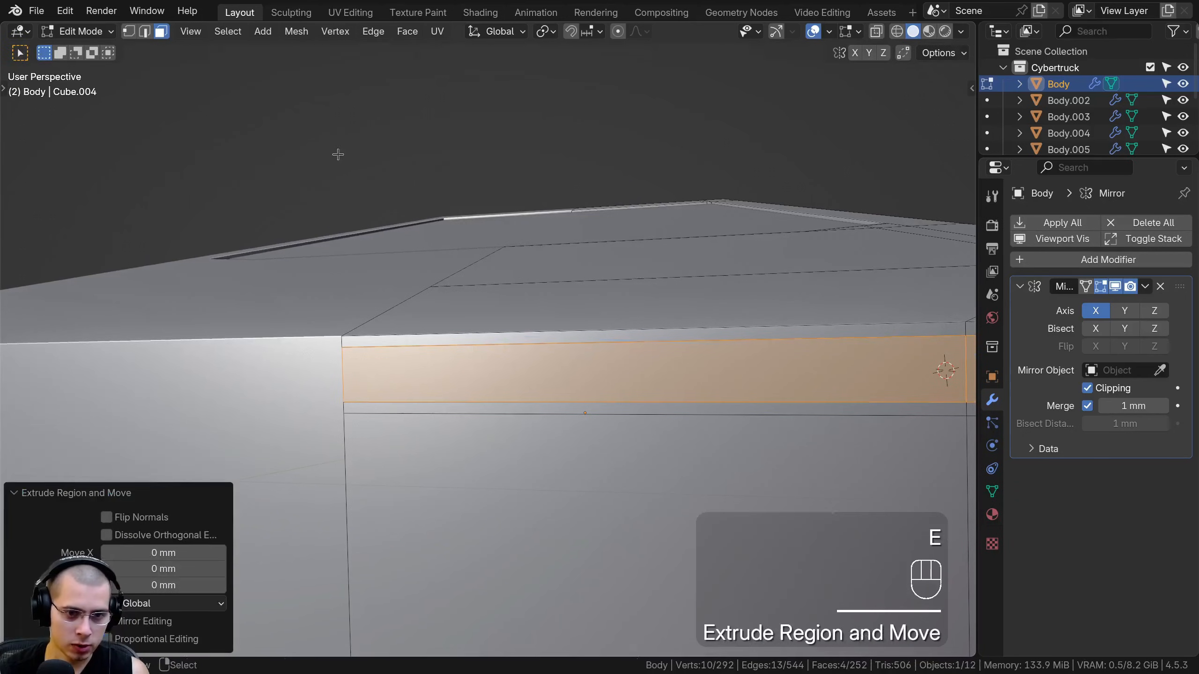
{"action": "key", "text": "alt+s"}
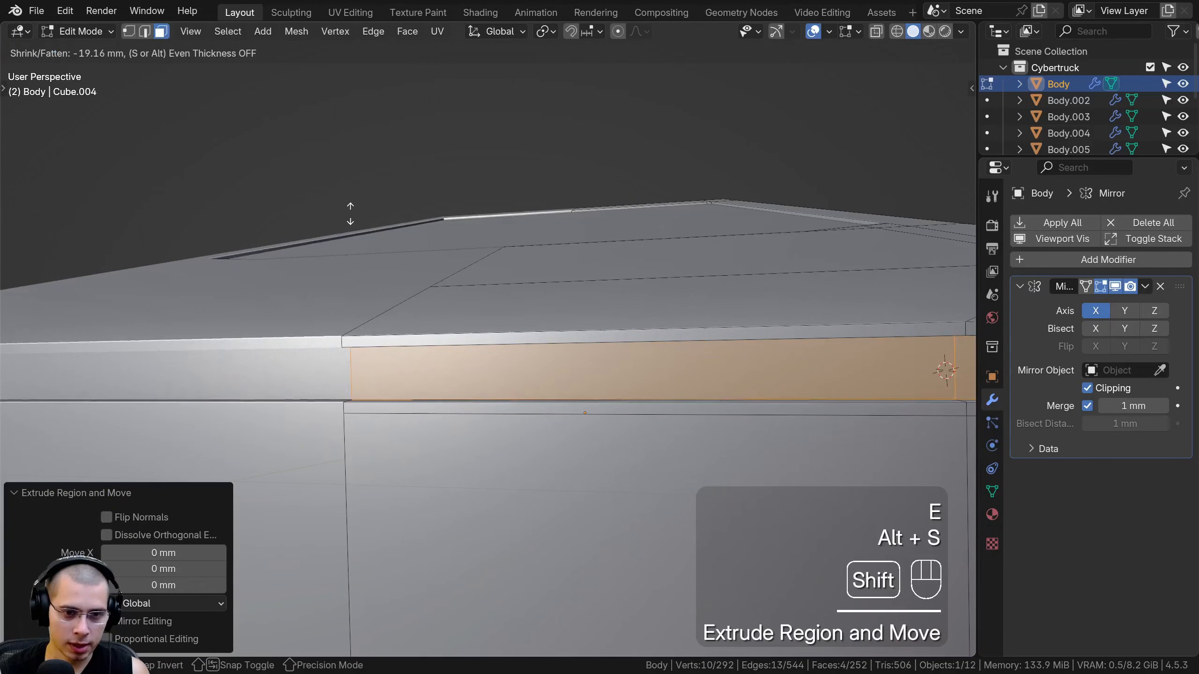
{"action": "left_click", "coordinate": [342, 199]}
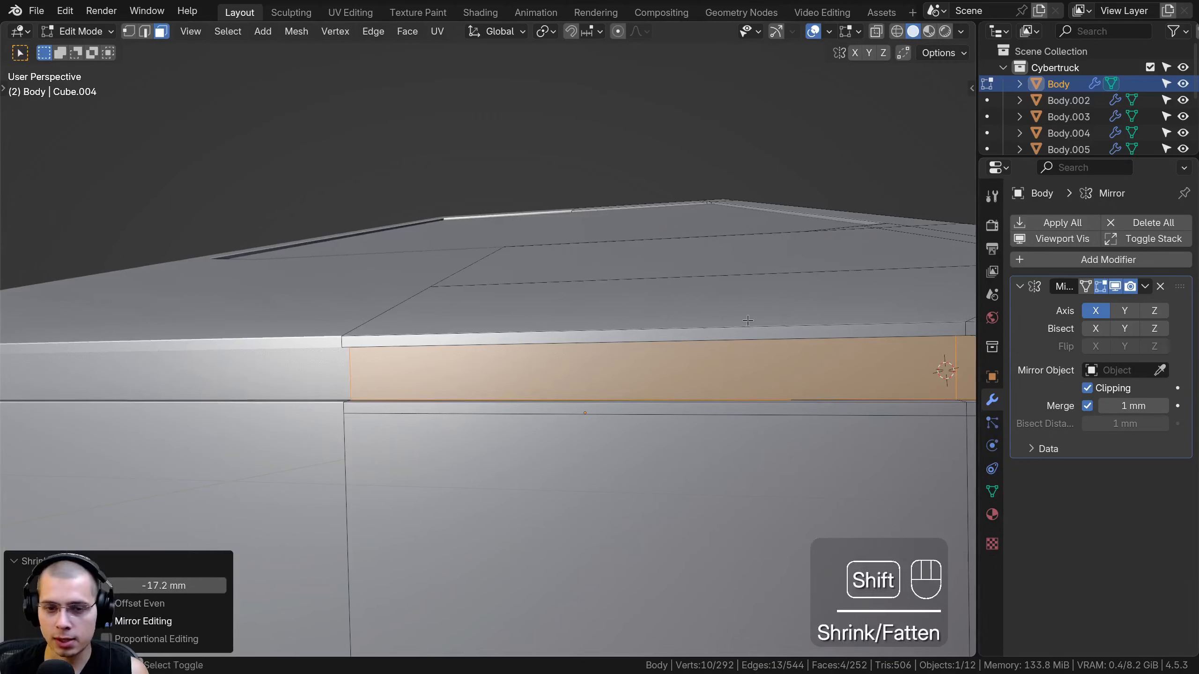
- Inset the recessed front strip faces about 4.7 mm with the boundary excluded
{"action": "middle_click_drag", "start_coordinate": [747, 320], "coordinate": [436, 225], "text": "shift"}
{"action": "key", "text": "i"}
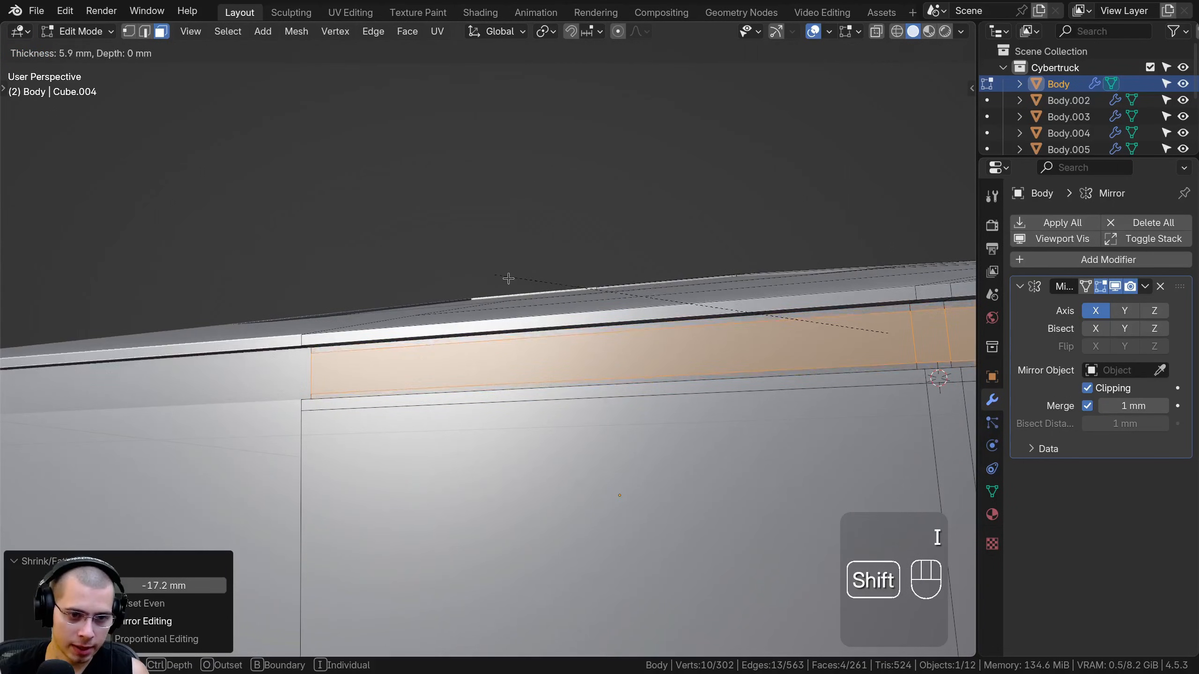
{"action": "left_click", "coordinate": [486, 259]}
- Extrude the inset light strip faces outward and shrink them back about 4.84 mm along their normals
{"action": "key", "text": "e"}
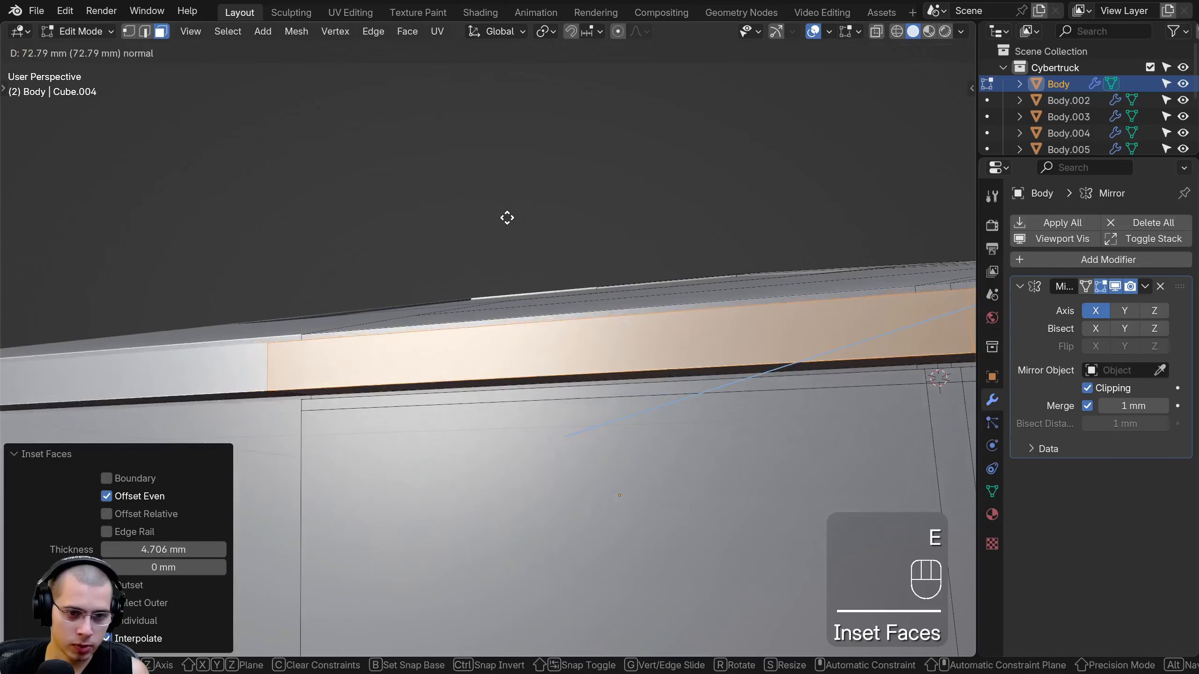
{"action": "left_click", "coordinate": [509, 247]}
{"action": "middle_click_drag", "start_coordinate": [509, 247], "coordinate": [873, 254]}
{"action": "key", "text": "alt+s"}
{"action": "left_click", "coordinate": [365, 293]}
{"action": "middle_click_drag", "start_coordinate": [476, 361], "coordinate": [362, 340]}
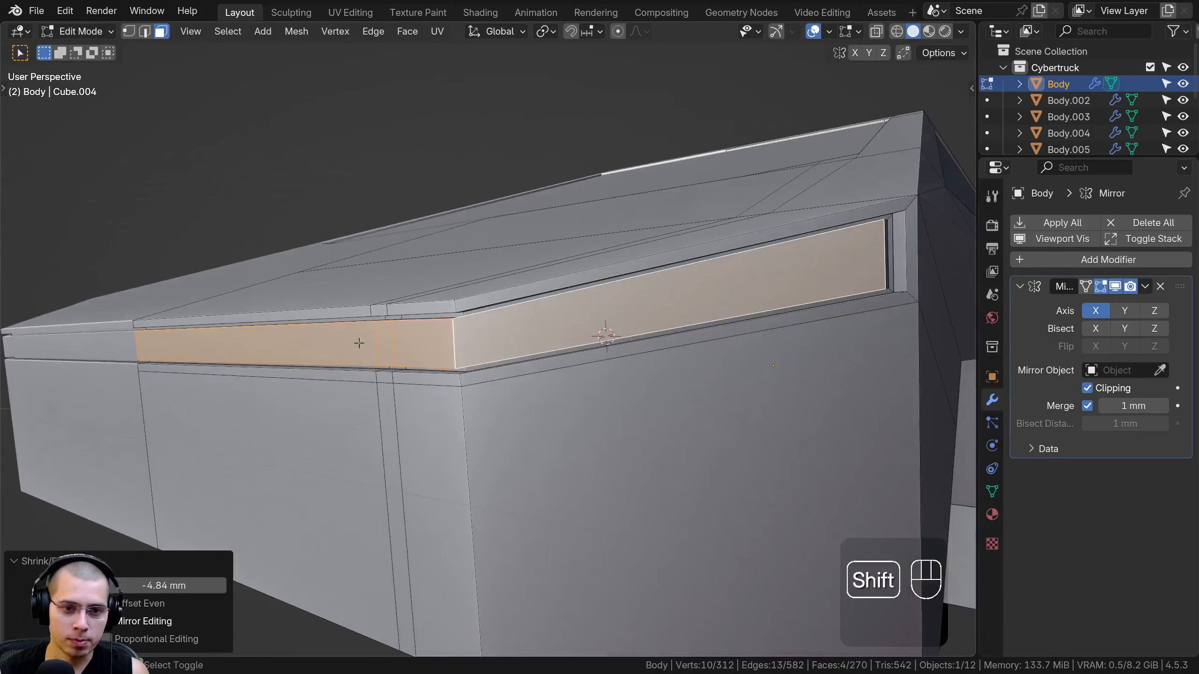
- Select the raised light strip's upper front edges and edge-slide them downward, factor about -0.24
{"action": "left_click", "coordinate": [140, 32]}
{"action": "left_click", "coordinate": [360, 325]}
{"action": "left_click", "coordinate": [385, 324], "text": "shift"}
{"action": "middle_click_drag", "start_coordinate": [385, 324], "coordinate": [429, 352]}
{"action": "left_click", "coordinate": [455, 347], "text": "shift"}
{"action": "mouse_move", "coordinate": [590, 336]}
{"action": "middle_mouse_down"}
{"action": "mouse_move", "coordinate": [502, 341]}
{"action": "mouse_move", "coordinate": [571, 336]}
{"action": "middle_mouse_up"}
{"action": "key", "text": "g"}
{"action": "key", "text": "g"}
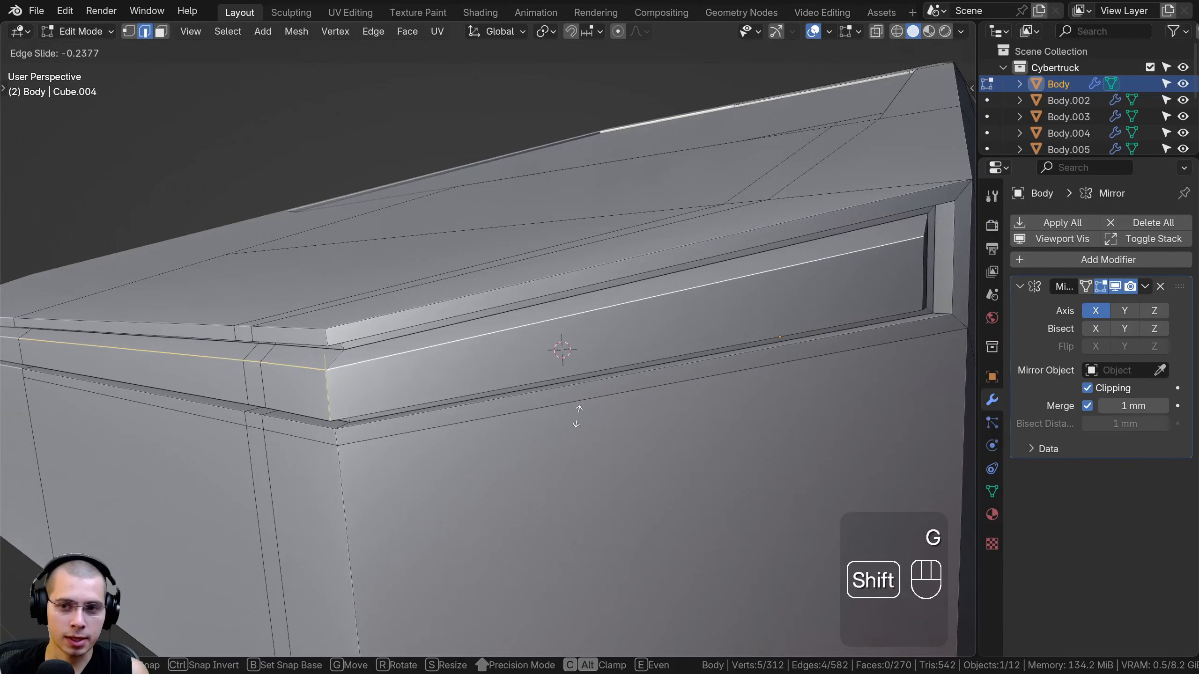
{"action": "left_click", "coordinate": [577, 416]}
- Select the raised light strip's lower front edges and edge-slide them to slope the strip's underside
{"action": "middle_click_drag", "start_coordinate": [577, 415], "coordinate": [703, 230]}
{"action": "left_click", "coordinate": [646, 248]}
{"action": "key", "text": "g"}
{"action": "key", "text": "g"}
{"action": "left_click", "coordinate": [644, 247]}
{"action": "middle_click_drag", "start_coordinate": [642, 327], "coordinate": [580, 271], "text": "shift"}
{"action": "left_click", "coordinate": [659, 306]}
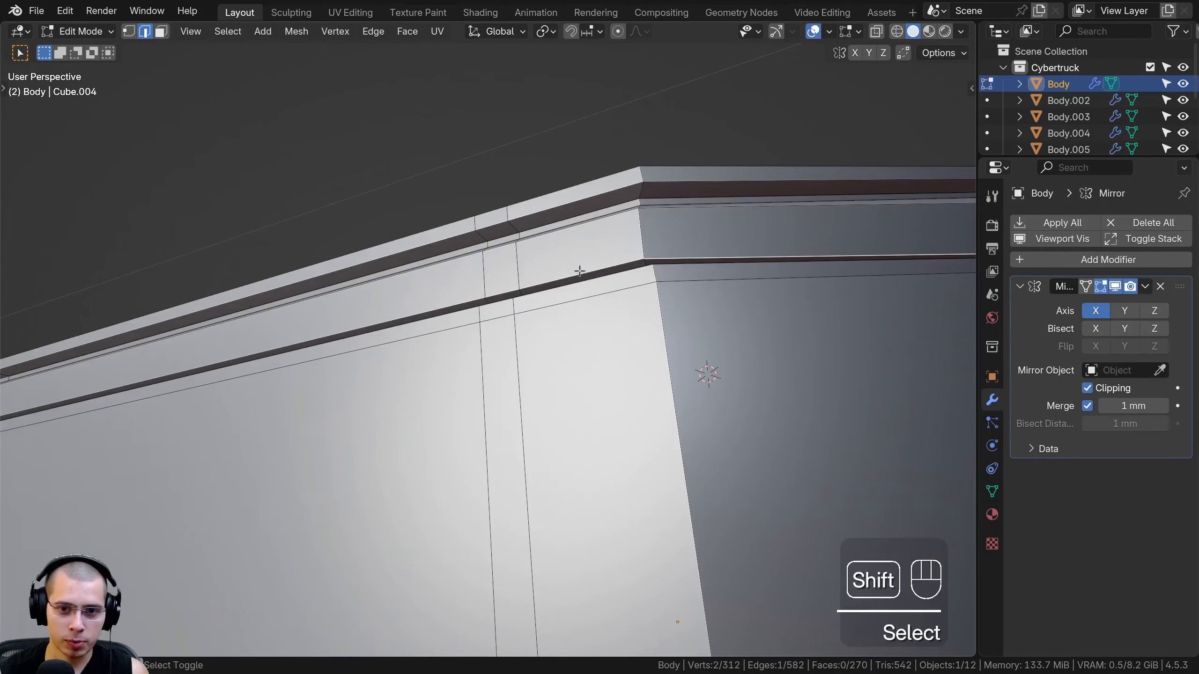
{"action": "middle_click_drag", "start_coordinate": [468, 302], "coordinate": [516, 322]}
{"action": "key", "text": "g"}
{"action": "key", "text": "g"}
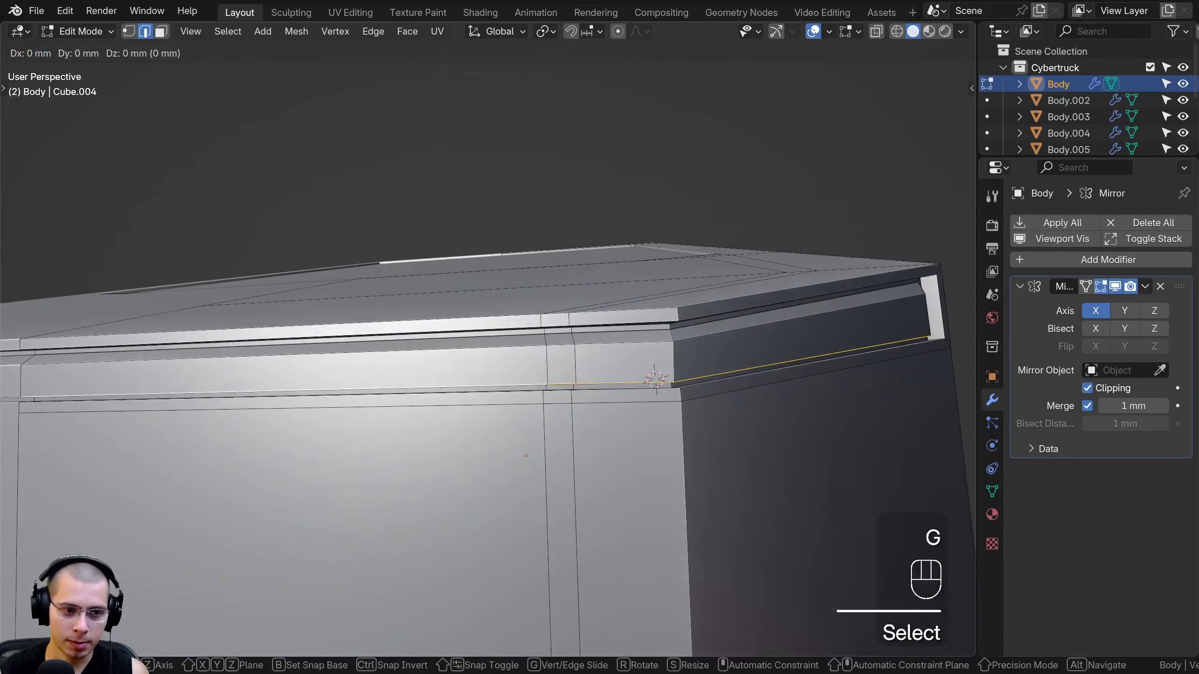
{"action": "left_click", "coordinate": [514, 321]}
- Compare the finished light strip with the front and right side reference images, in both wireframe and solid shading
{"action": "key", "text": "Tab"}
{"action": "scroll", "coordinate": [591, 364], "scroll_direction": "down", "scroll_amount": 5}
{"action": "middle_click_drag", "start_coordinate": [592, 364], "coordinate": [515, 417]}
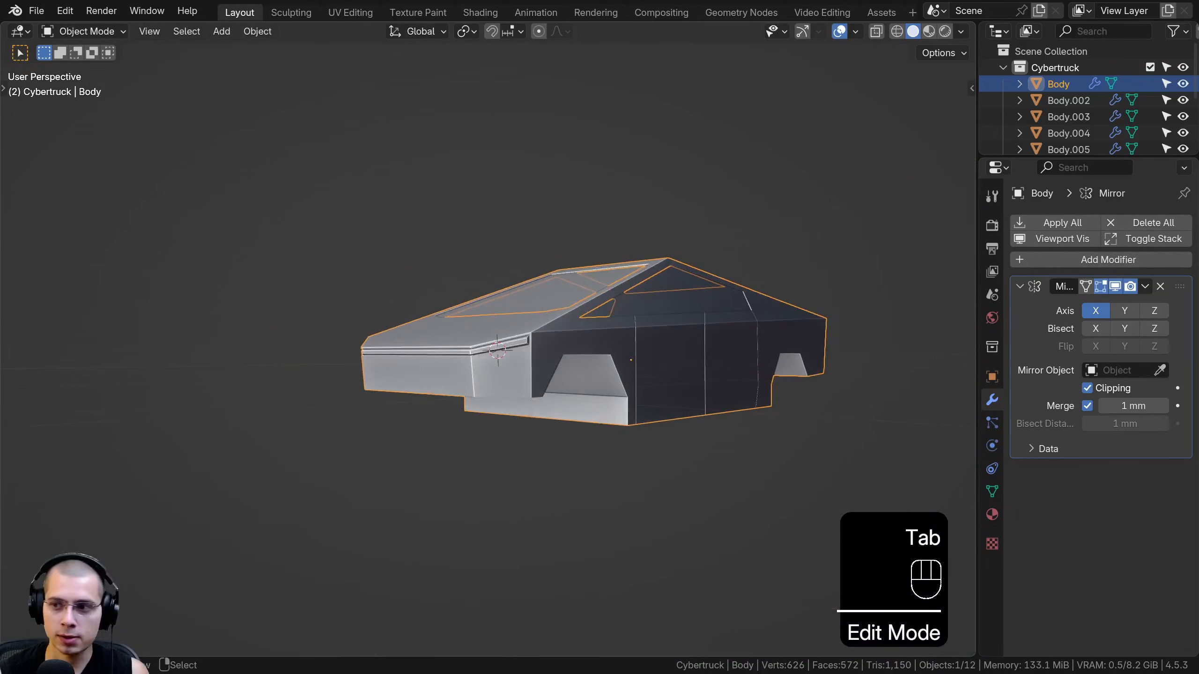
{"action": "middle_click_drag", "start_coordinate": [631, 176], "coordinate": [621, 169]}
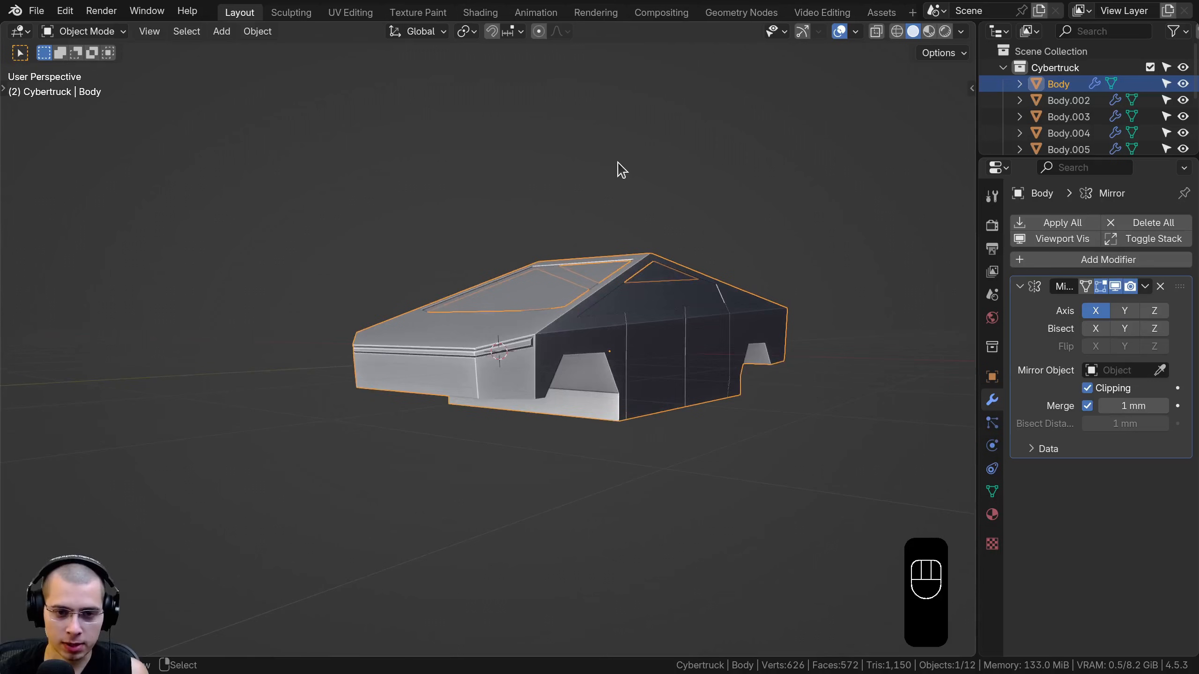
{"action": "key", "text": "KP_1"}
{"action": "scroll", "coordinate": [632, 281], "scroll_direction": "up", "scroll_amount": 10}
{"action": "key", "text": "z"}
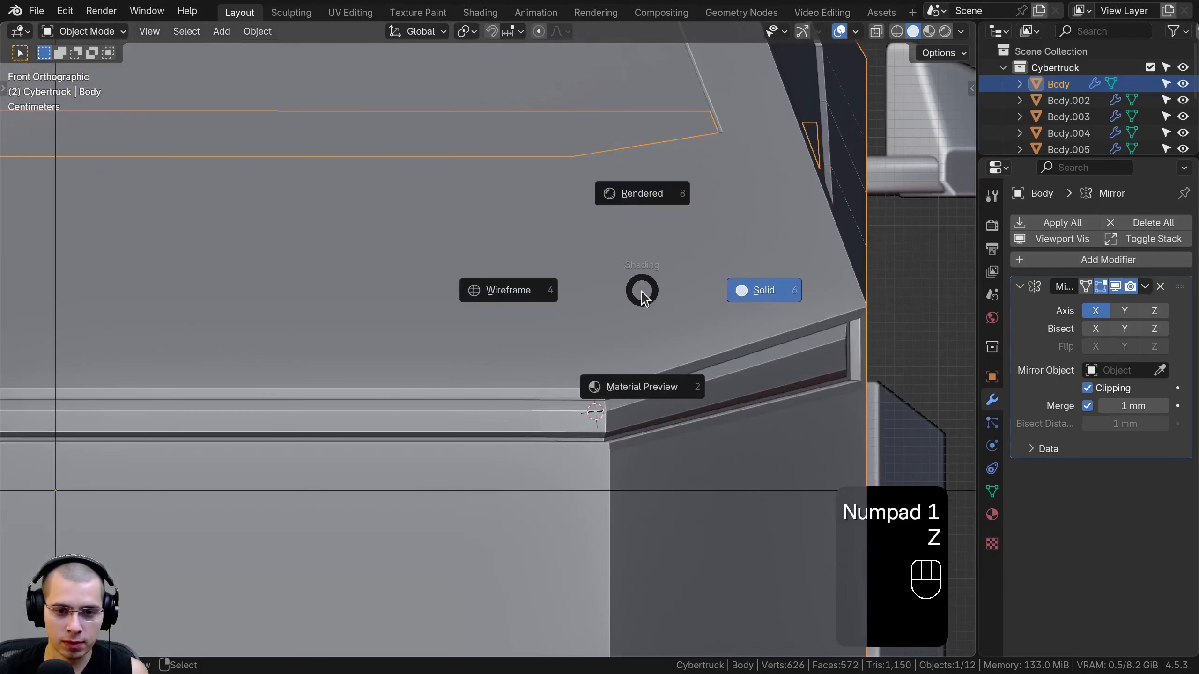
{"action": "left_click", "coordinate": [508, 302]}
{"action": "middle_click_drag", "start_coordinate": [415, 327], "coordinate": [401, 308], "text": "shift"}
{"action": "scroll", "coordinate": [397, 305], "scroll_direction": "up", "scroll_amount": 3}
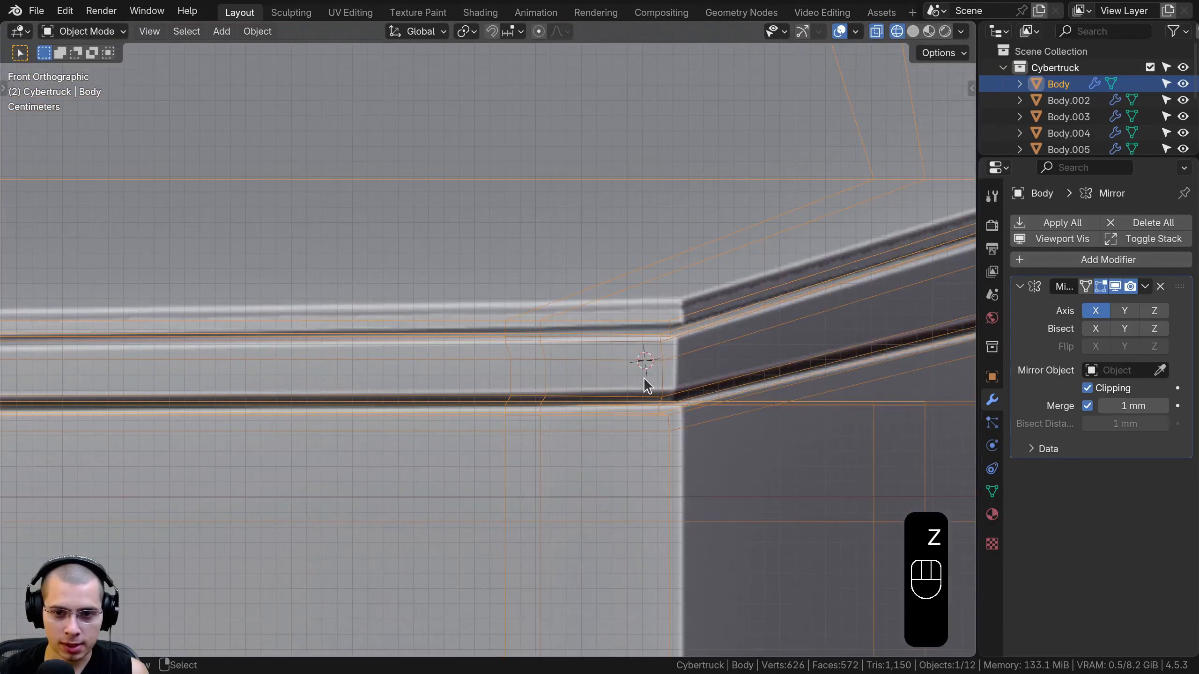
{"action": "scroll", "coordinate": [556, 378], "scroll_direction": "down", "scroll_amount": 2}
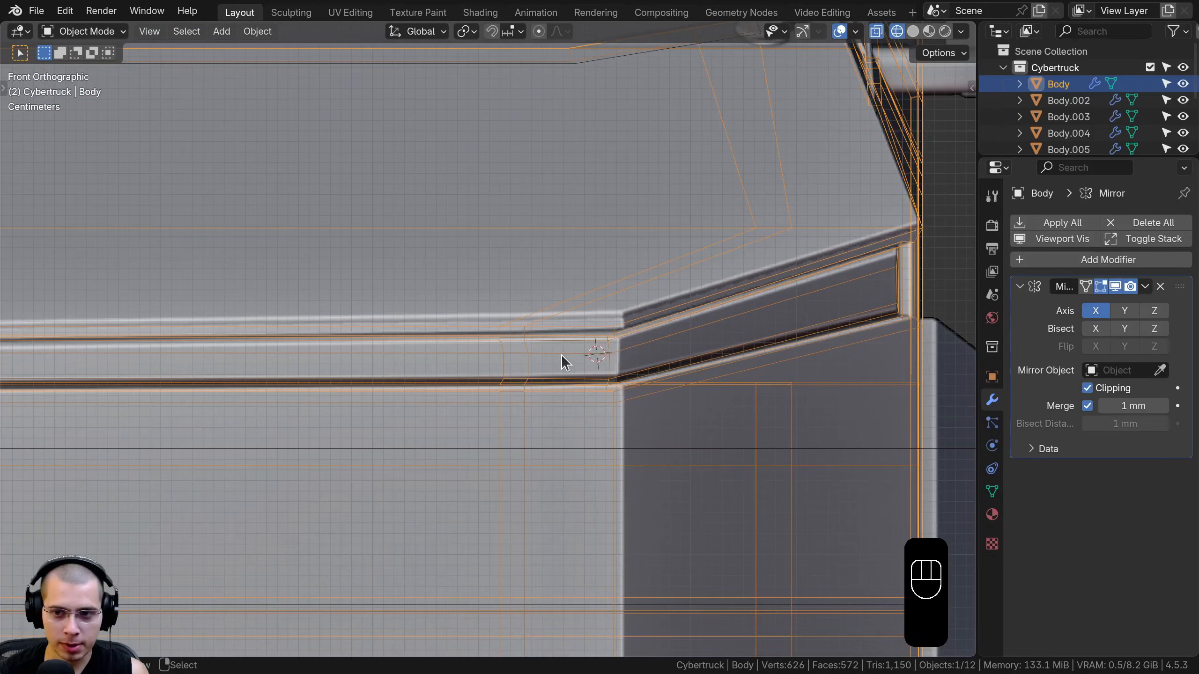
{"action": "key", "text": "z"}
{"action": "left_click", "coordinate": [733, 361]}
{"action": "key", "text": "KP_3"}
{"action": "key", "text": "z"}
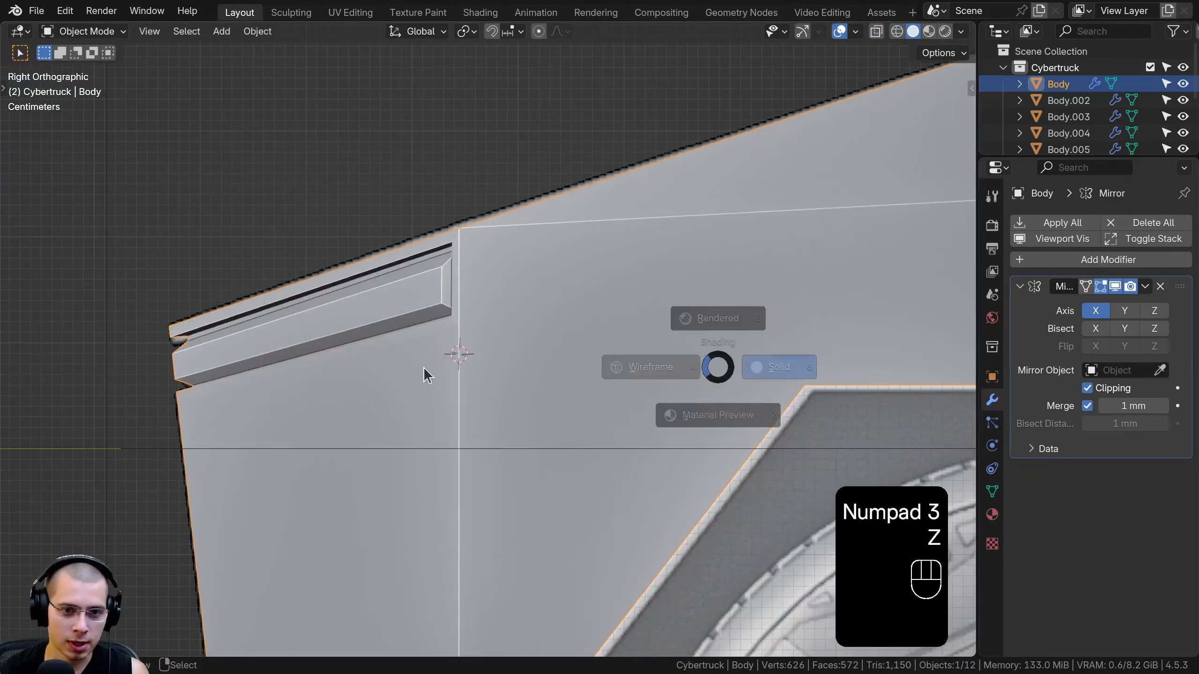
{"action": "middle_click_drag", "start_coordinate": [424, 367], "coordinate": [483, 369], "text": "shift"}
{"action": "scroll", "coordinate": [483, 369], "scroll_direction": "down", "scroll_amount": 3}
- Select the light strip recess's lower edges together with the adjoining front body vertices and move them down about 8 mm
{"action": "key", "text": "z"}
{"action": "key", "text": "Tab"}
{"action": "key", "text": "1"}
{"action": "key", "text": "z"}
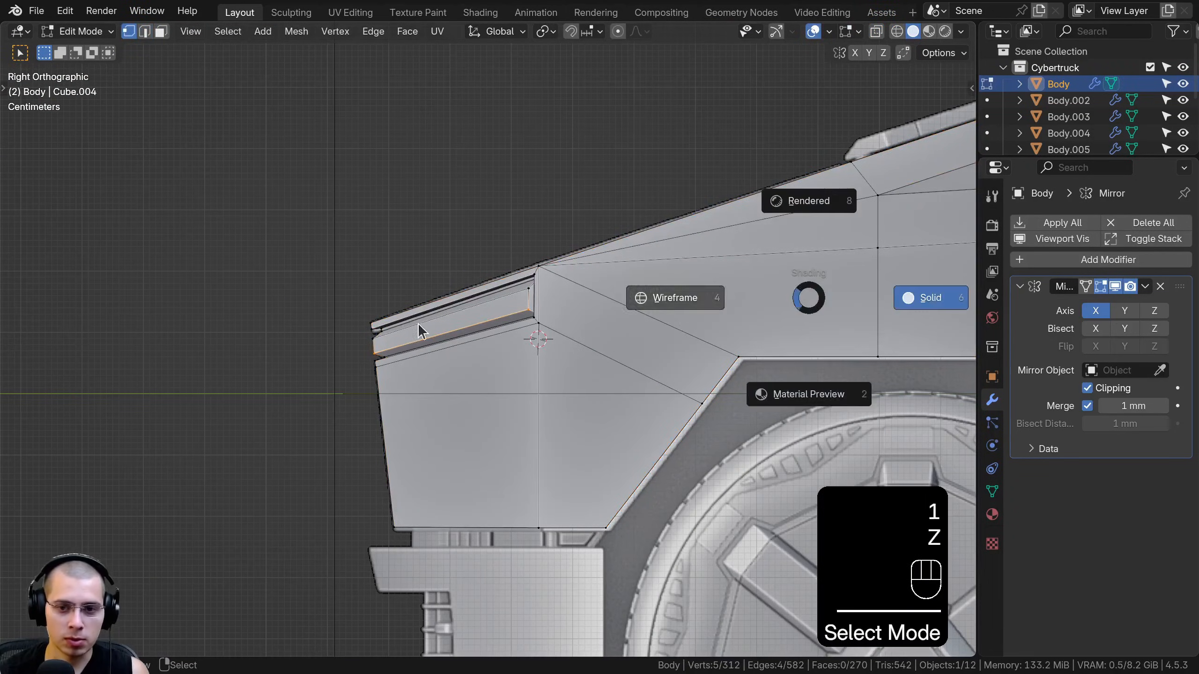
{"action": "left_click", "coordinate": [418, 323]}
{"action": "scroll", "coordinate": [418, 324], "scroll_direction": "up", "scroll_amount": 2}
{"action": "key", "text": "a"}
{"action": "key", "text": "b"}
{"action": "left_click_drag", "start_coordinate": [369, 404], "coordinate": [361, 394]}
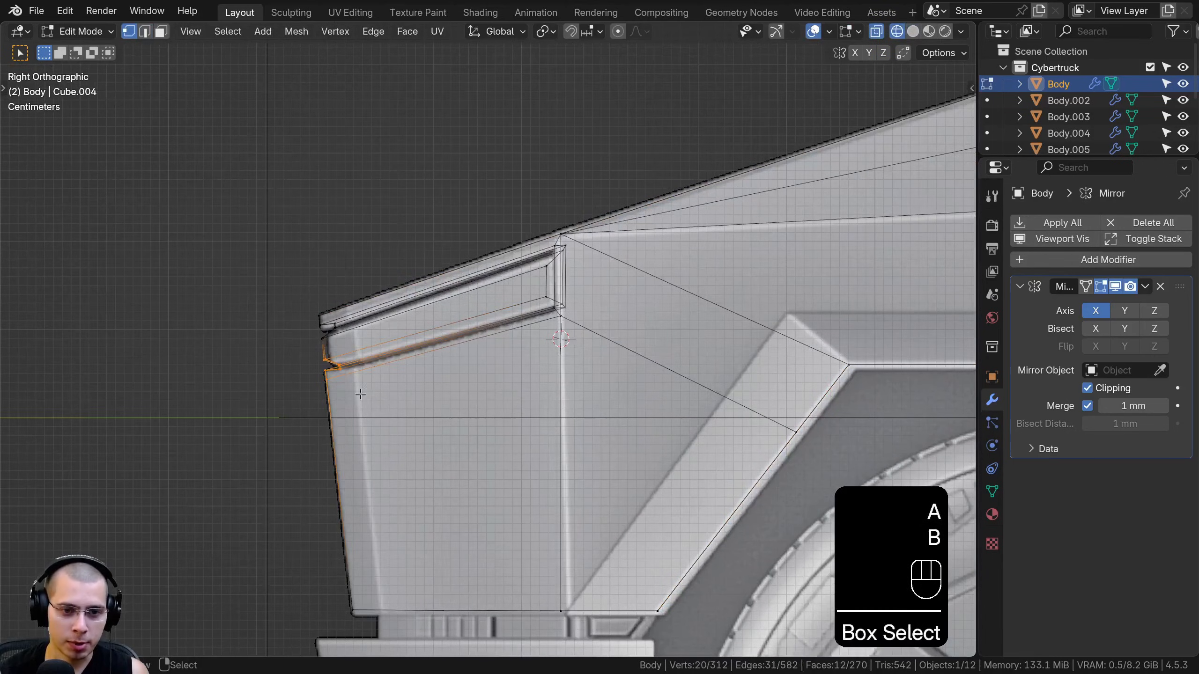
{"action": "key", "text": "z"}
{"action": "left_click", "coordinate": [416, 419]}
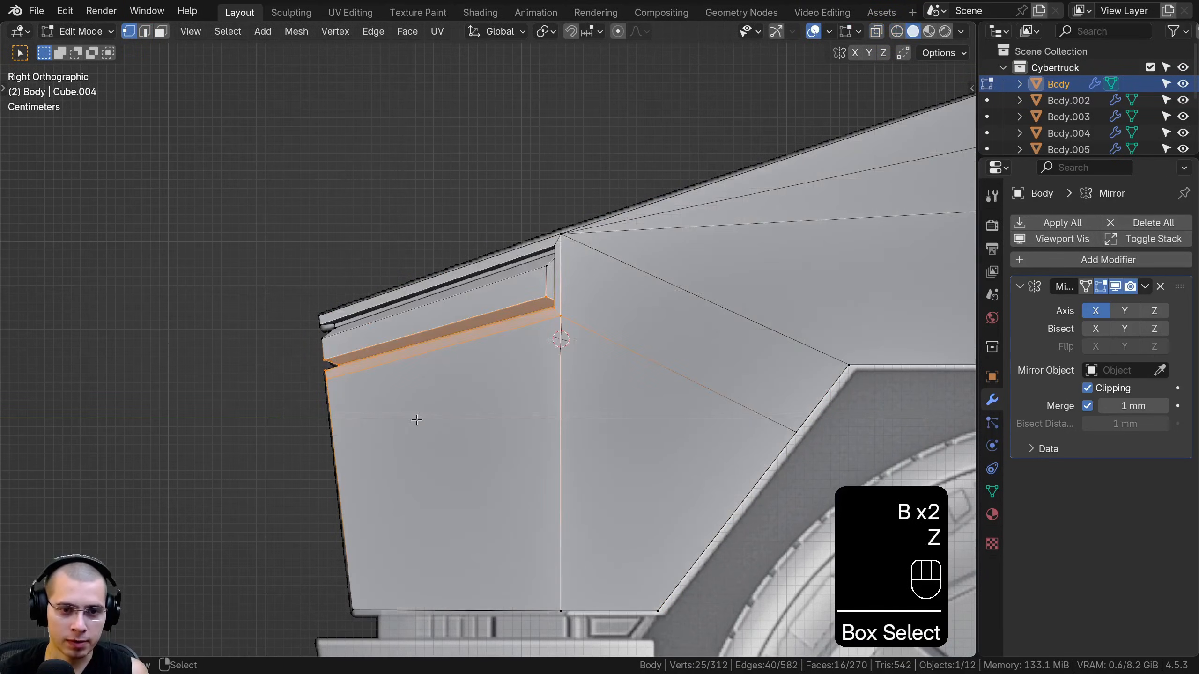
{"action": "scroll", "coordinate": [421, 383], "scroll_direction": "up", "scroll_amount": 2}
{"action": "key", "text": "g"}
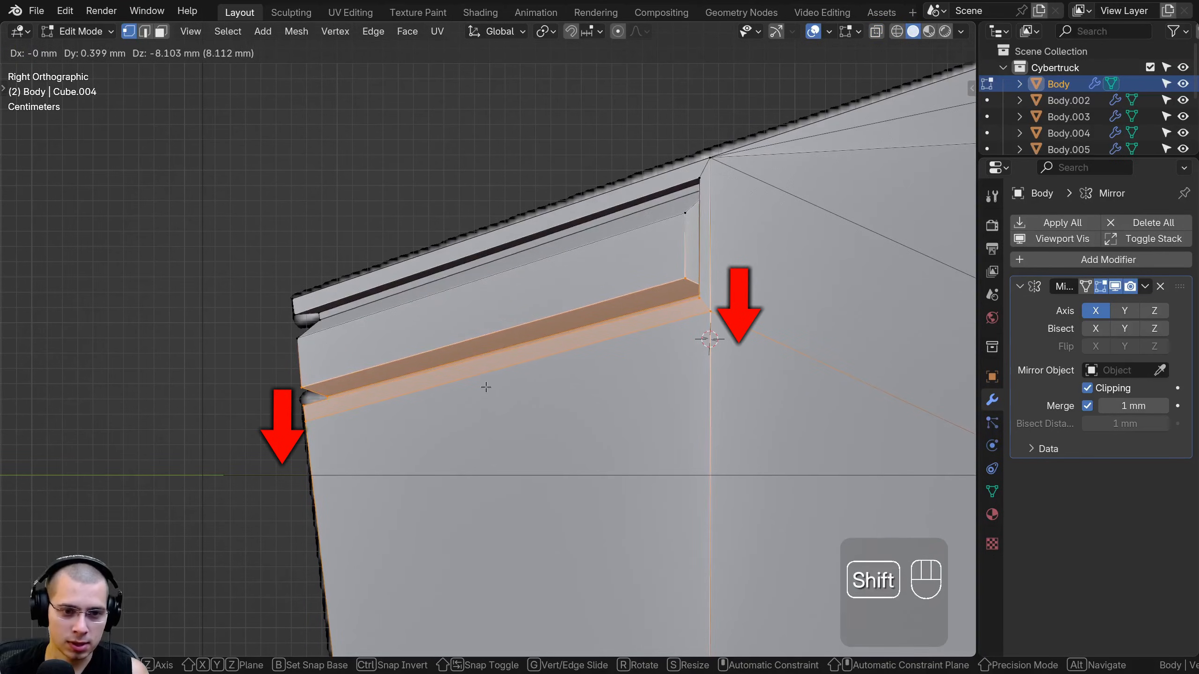
{"action": "key", "text": "z"}
{"action": "left_click", "coordinate": [486, 388]}
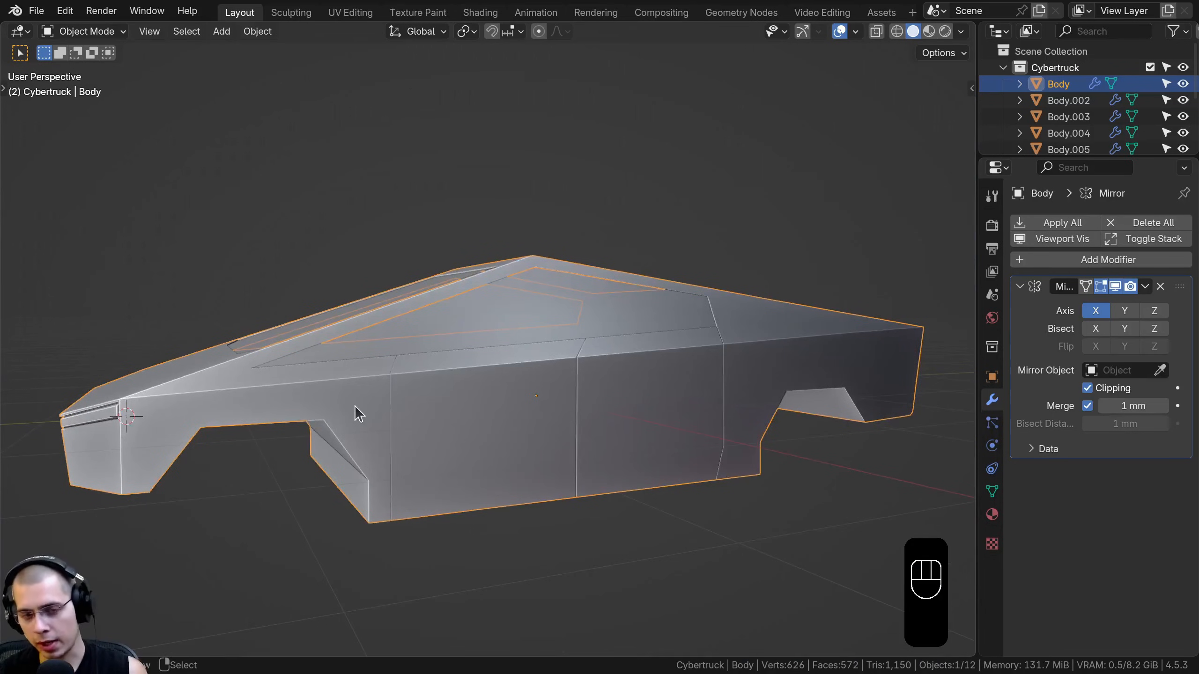
- Examine the side window's pillar lines against the right side reference in wireframe, from the front mirror to the rear window corner
{"action": "key", "text": "KP_3"}
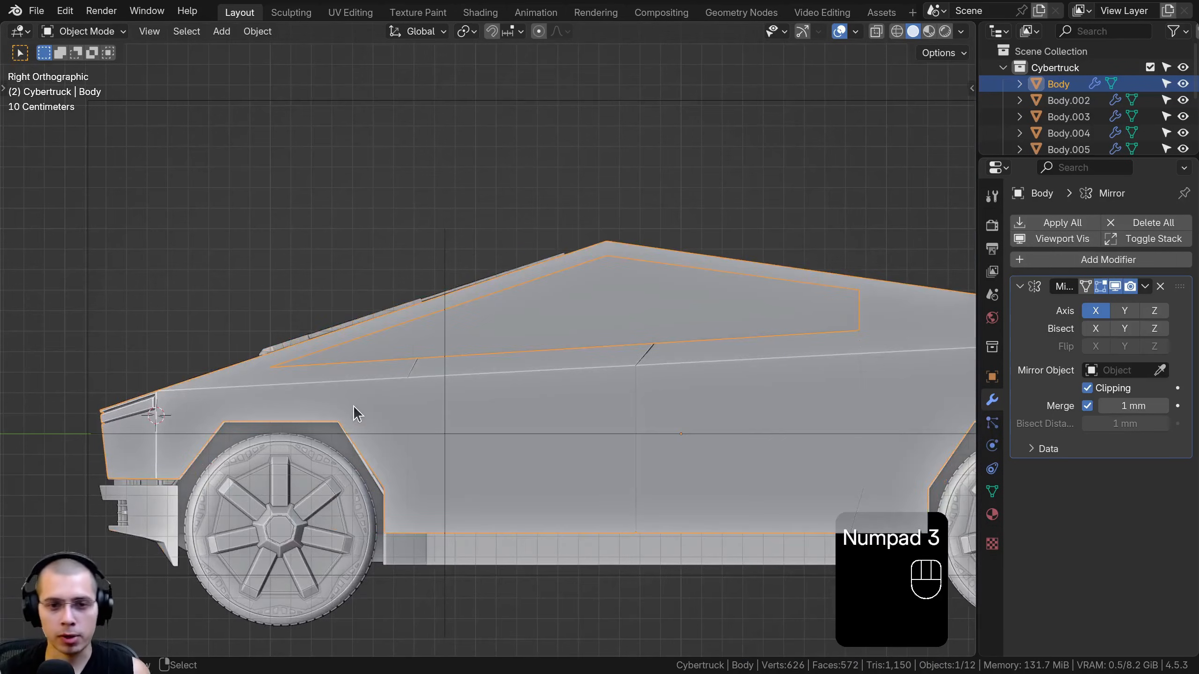
{"action": "middle_click_drag", "start_coordinate": [647, 284], "coordinate": [647, 248], "text": "shift"}
{"action": "key", "text": "z"}
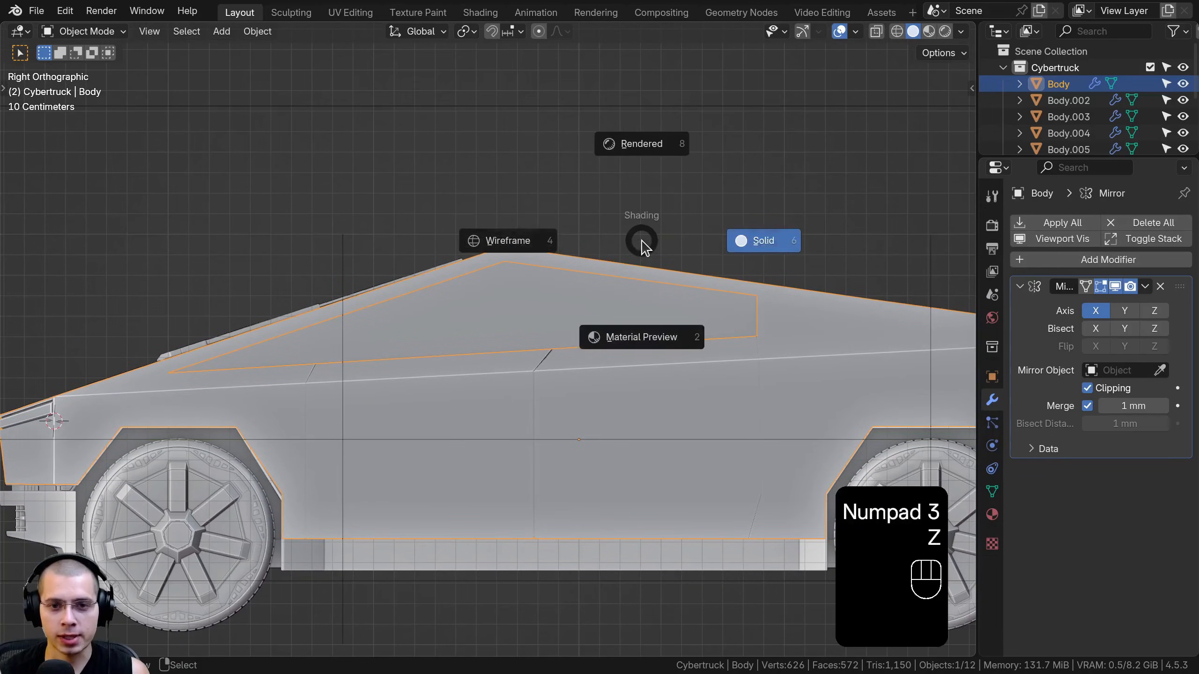
{"action": "left_click", "coordinate": [361, 248]}
{"action": "middle_click_drag", "start_coordinate": [361, 248], "coordinate": [463, 320], "text": "shift"}
{"action": "scroll", "coordinate": [599, 261], "scroll_direction": "up", "scroll_amount": 4}
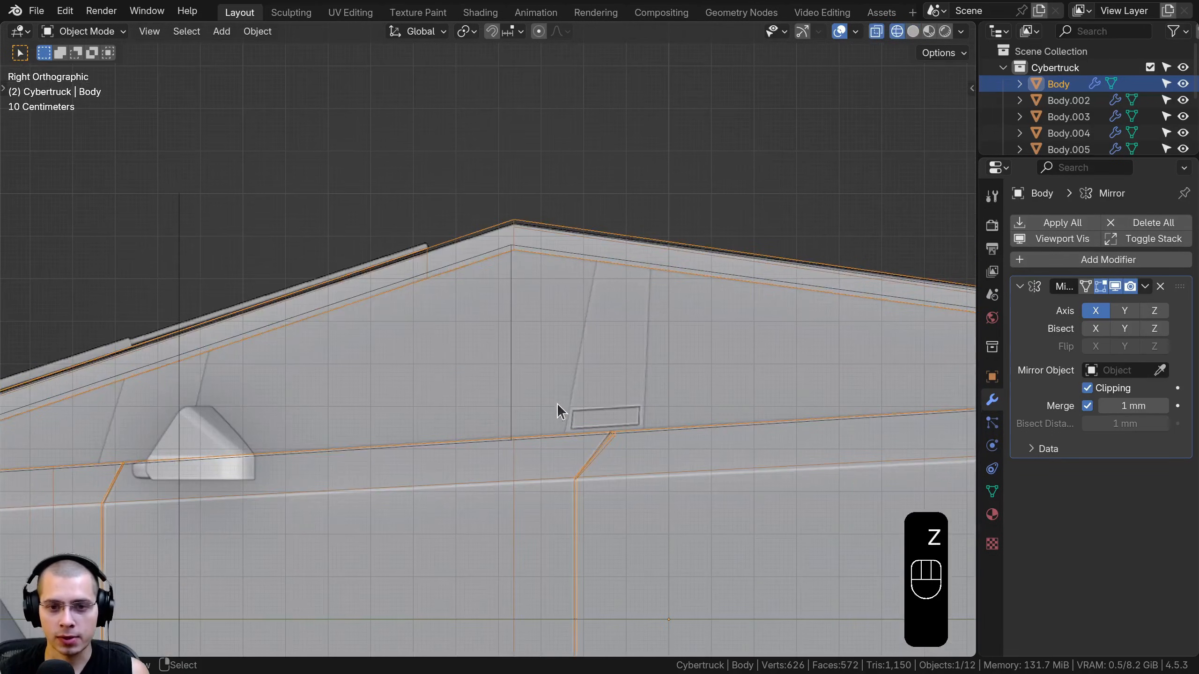
{"action": "middle_click_drag", "start_coordinate": [388, 378], "coordinate": [705, 330], "text": "shift"}
{"action": "scroll", "coordinate": [457, 292], "scroll_direction": "up", "scroll_amount": 1}
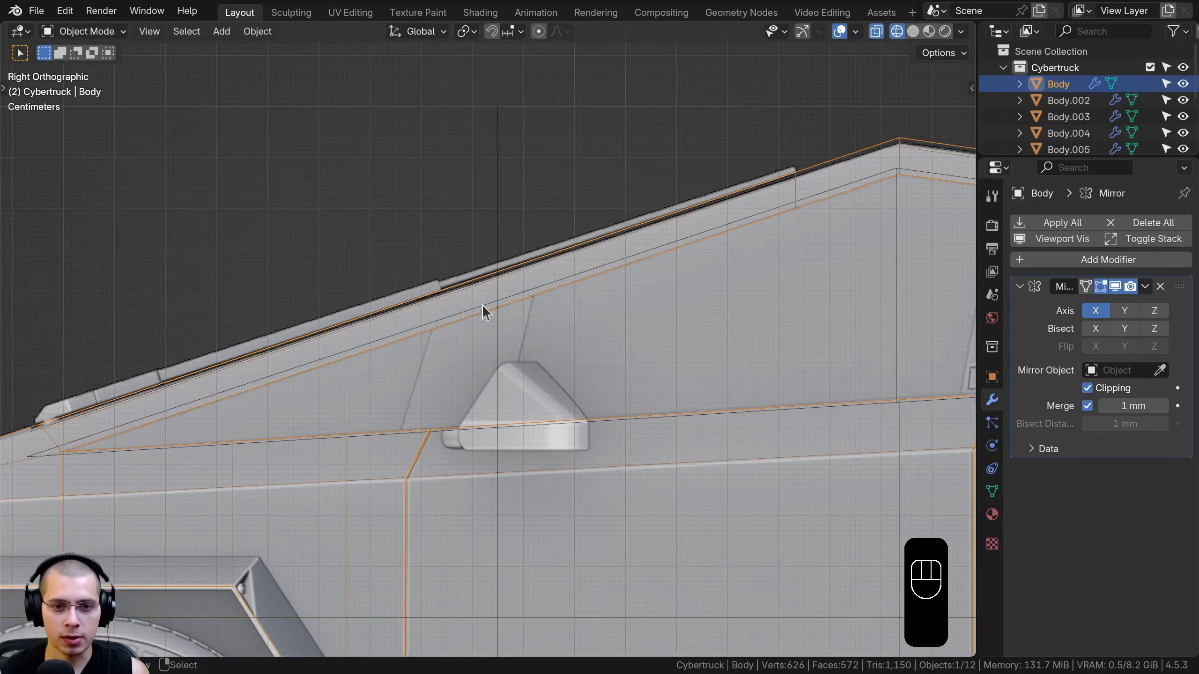
{"action": "scroll", "coordinate": [482, 304], "scroll_direction": "down", "scroll_amount": 3}
{"action": "middle_click_drag", "start_coordinate": [549, 321], "coordinate": [696, 329], "text": "shift"}
{"action": "scroll", "coordinate": [696, 330], "scroll_direction": "up", "scroll_amount": 2}
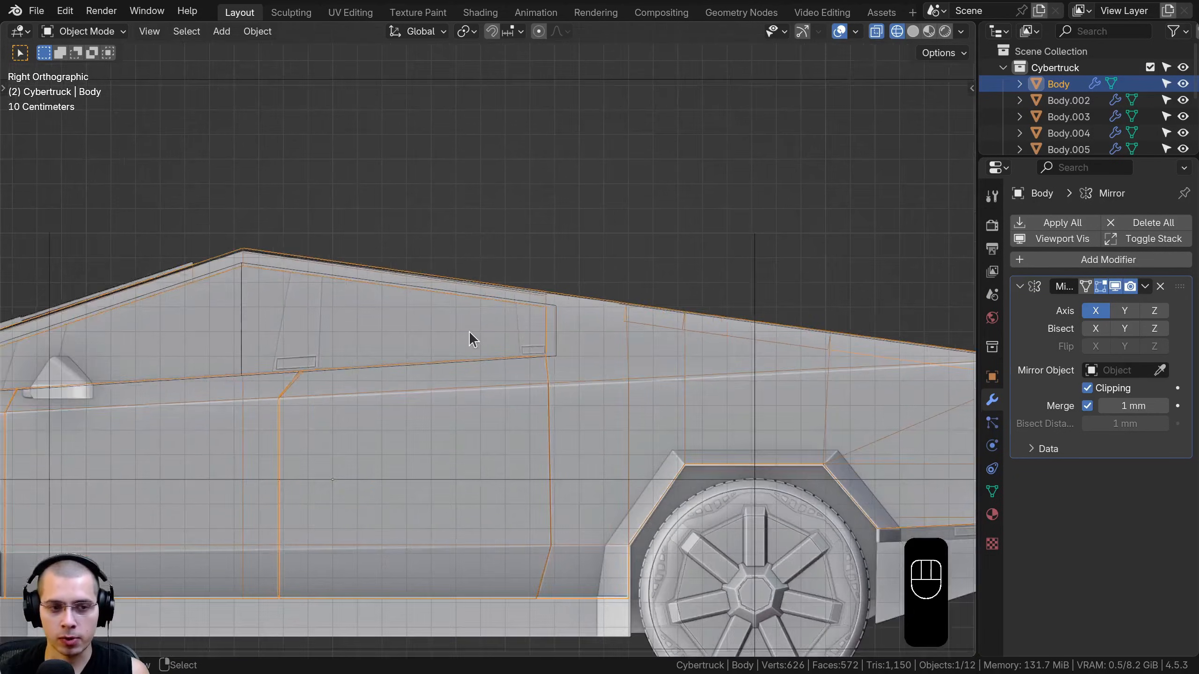
{"action": "scroll", "coordinate": [473, 339], "scroll_direction": "down", "scroll_amount": 3}
- Duplicate the side window glass panel in place and open the copy for mesh editing
{"action": "key", "text": "z"}
{"action": "left_click", "coordinate": [699, 312]}
{"action": "mouse_move", "coordinate": [698, 312]}
{"action": "middle_mouse_down"}
{"action": "mouse_move", "coordinate": [543, 366]}
{"action": "mouse_move", "coordinate": [449, 294]}
{"action": "mouse_move", "coordinate": [482, 396]}
{"action": "mouse_move", "coordinate": [495, 337]}
{"action": "middle_mouse_up"}
{"action": "left_click", "coordinate": [482, 396]}
{"action": "scroll", "coordinate": [622, 340], "scroll_direction": "up", "scroll_amount": 2}
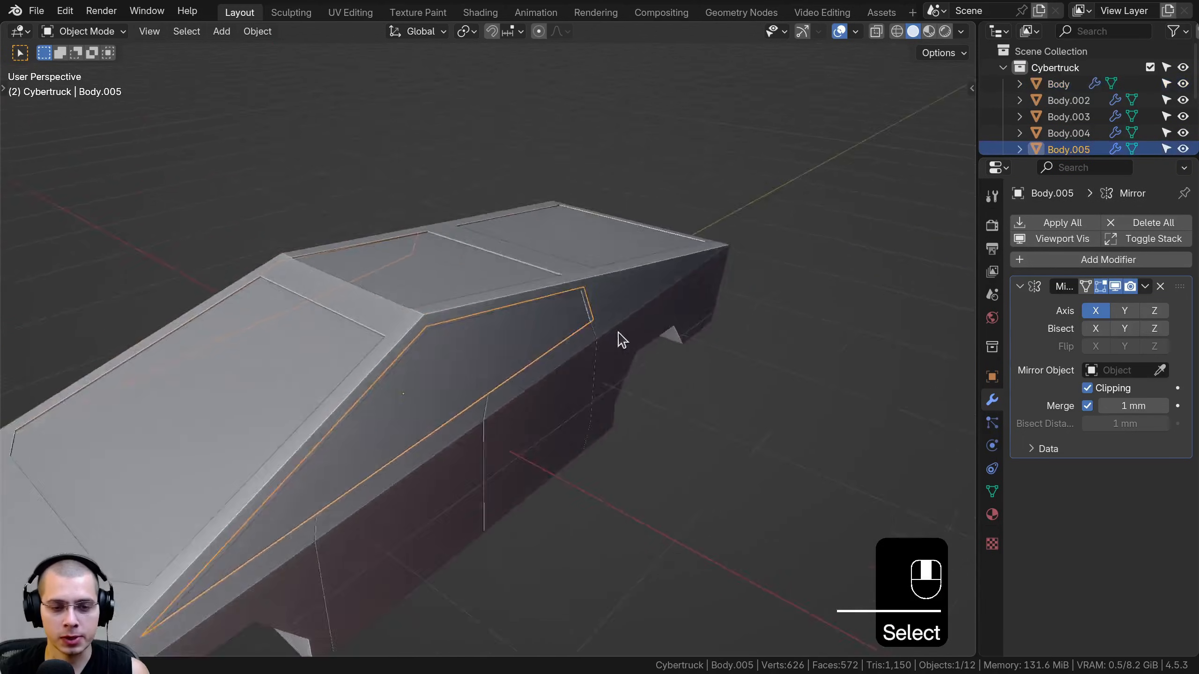
{"action": "middle_click_drag", "start_coordinate": [622, 339], "coordinate": [612, 343], "text": "shift"}
{"action": "key", "text": "shift+d"}
{"action": "right_click", "coordinate": [505, 314]}
{"action": "key", "text": "Tab"}
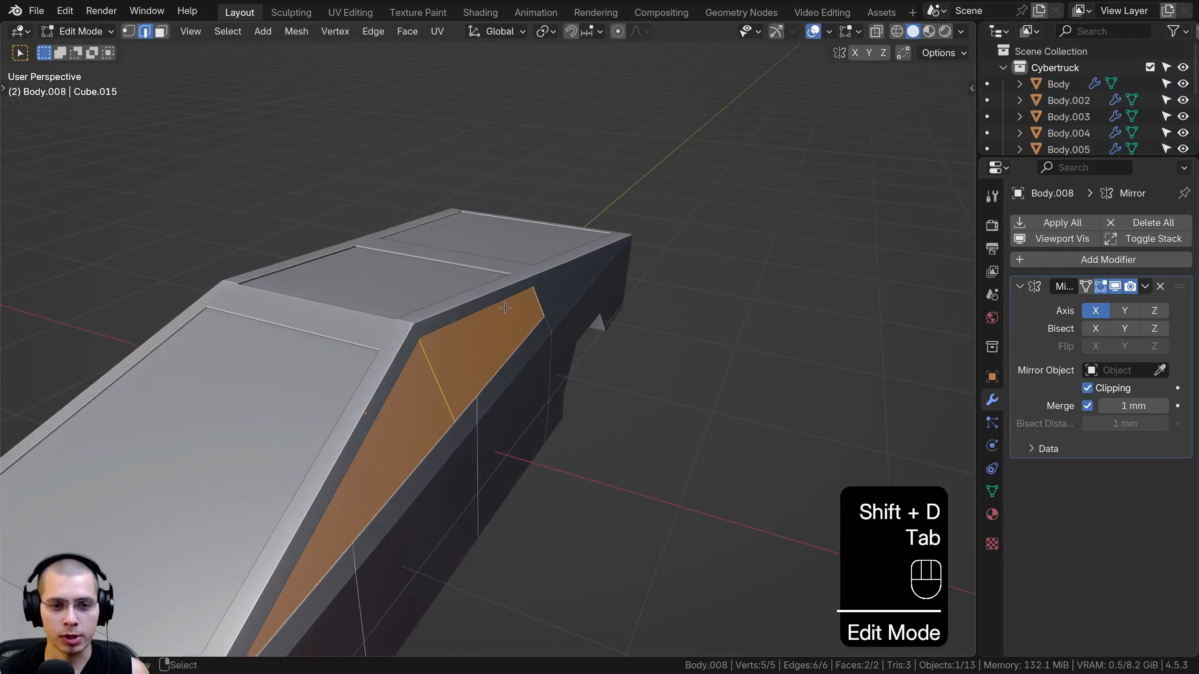
- Add two vertical loop cuts to the copied glass behind the roof peak at the middle pillar's upper corners, factors -0.486 and 0.224
{"action": "key", "text": "KP_3"}
{"action": "key", "text": "z"}
{"action": "left_click", "coordinate": [392, 307]}
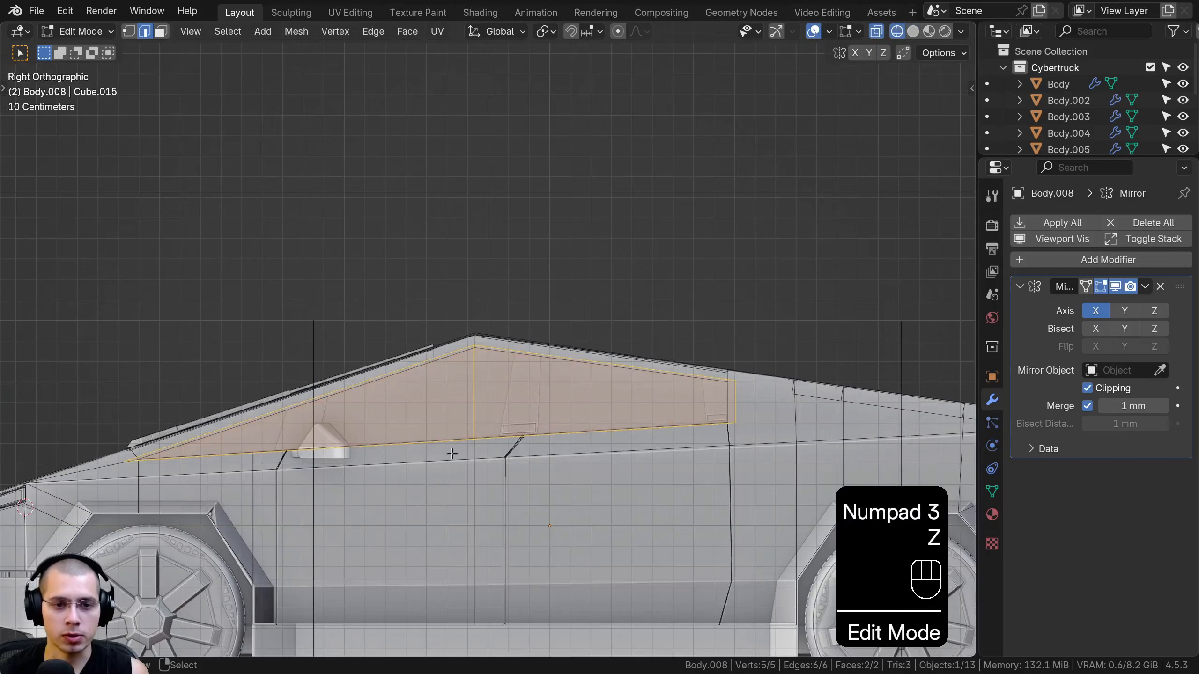
{"action": "scroll", "coordinate": [452, 453], "scroll_direction": "up", "scroll_amount": 7}
{"action": "key", "text": "ctrl+r"}
{"action": "left_click", "coordinate": [519, 203]}
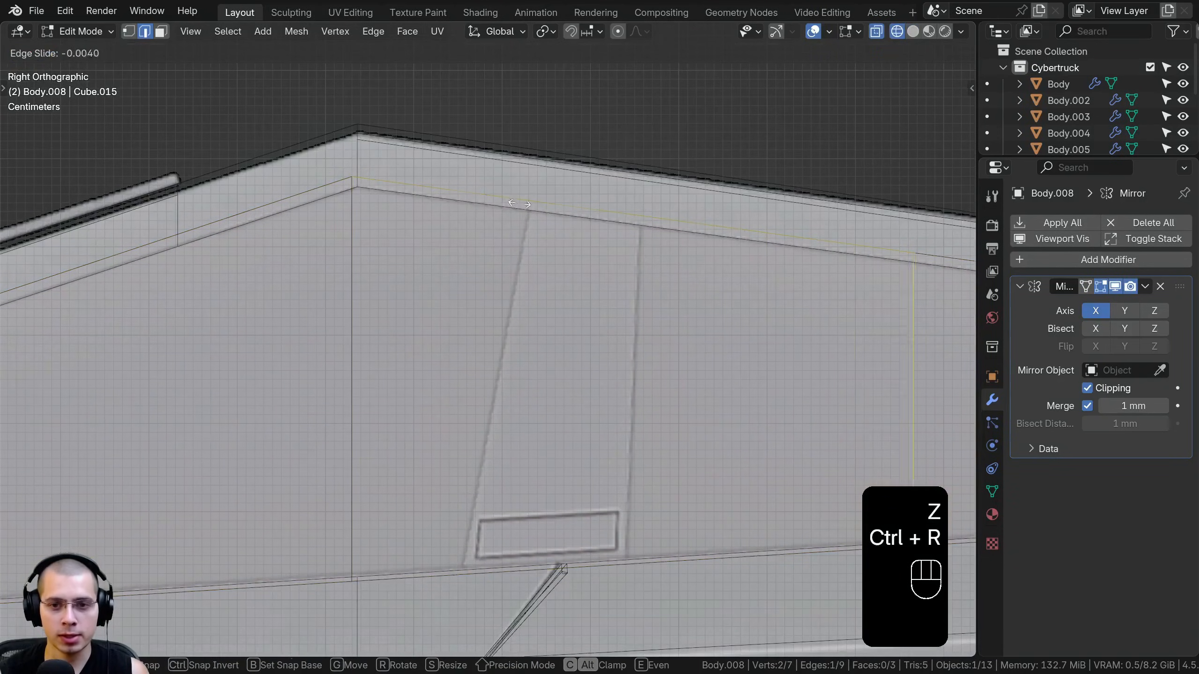
{"action": "left_click", "coordinate": [250, 216]}
{"action": "key", "text": "ctrl+r"}
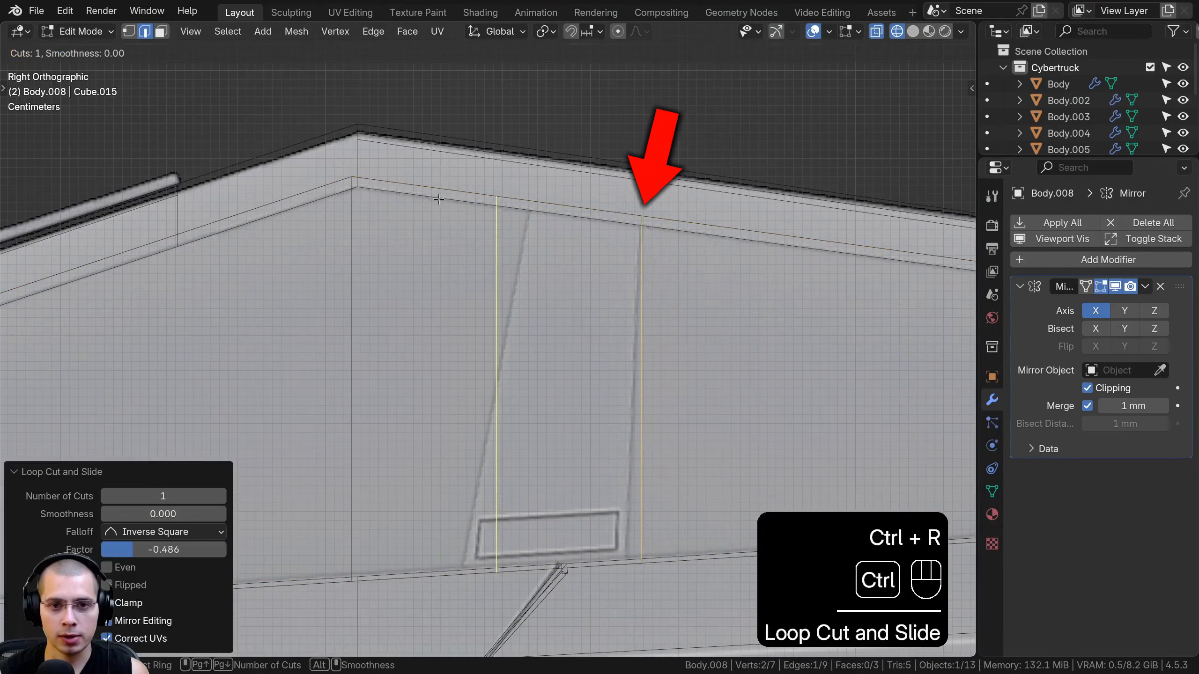
{"action": "left_click", "coordinate": [441, 199]}
{"action": "left_click", "coordinate": [471, 201]}
{"action": "key", "text": "ctrl+r"}
{"action": "middle_click_drag", "start_coordinate": [476, 195], "coordinate": [447, 261], "text": "shift"}
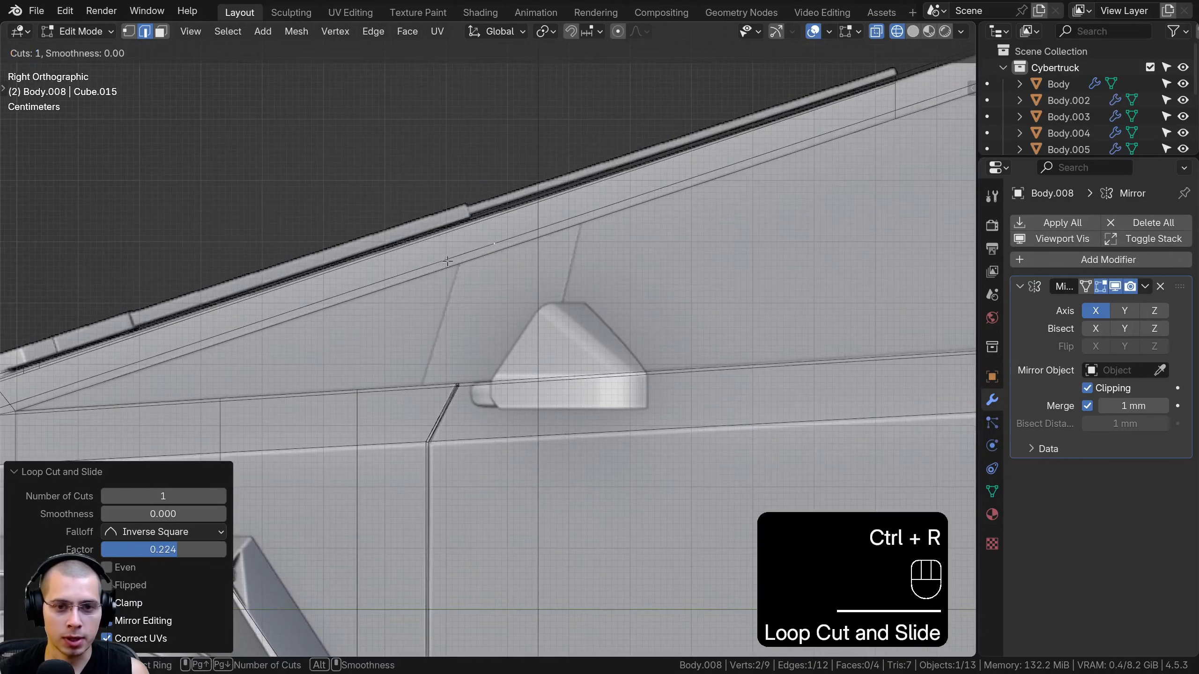
{"action": "right_click", "coordinate": [447, 260]}
{"action": "scroll", "coordinate": [448, 261], "scroll_direction": "down", "scroll_amount": 3}
{"action": "key", "text": "ctrl+r"}
{"action": "right_click", "coordinate": [448, 261]}
- Knife two slanted cuts across the copied glass along the front and rear edges of the reference's front pillar by the mirror
{"action": "middle_click_drag", "start_coordinate": [120, 383], "coordinate": [283, 379], "text": "shift"}
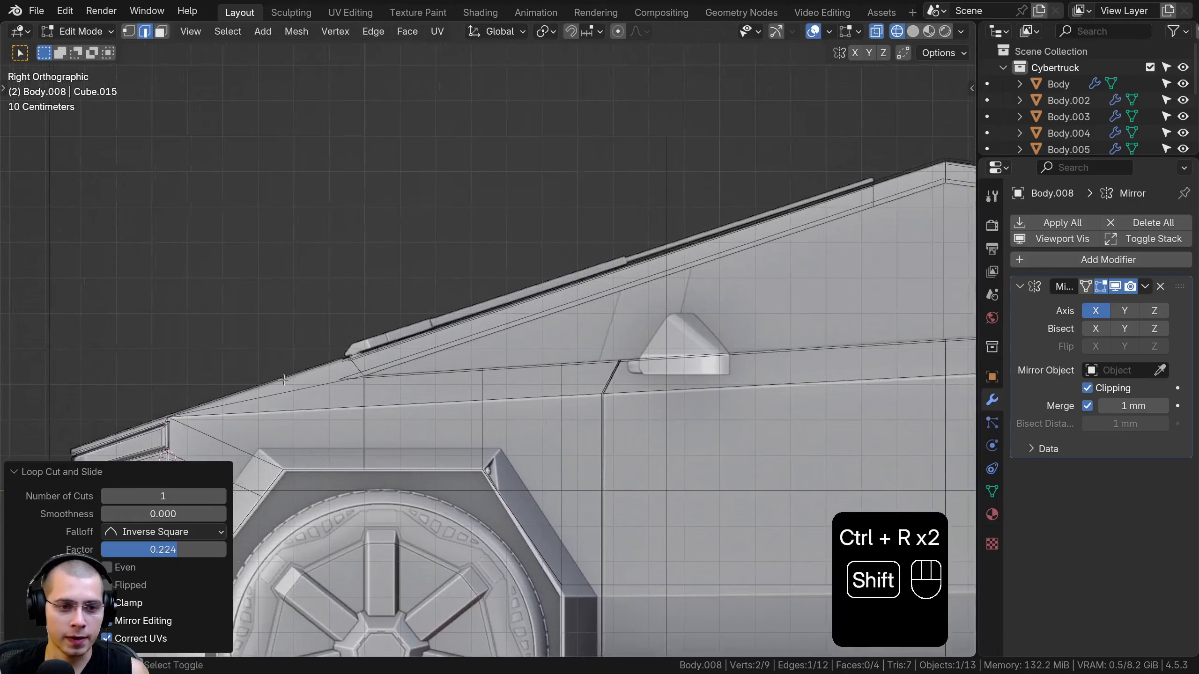
{"action": "scroll", "coordinate": [283, 379], "scroll_direction": "up", "scroll_amount": 1}
{"action": "middle_click_drag", "start_coordinate": [378, 373], "coordinate": [483, 326], "text": "shift"}
{"action": "scroll", "coordinate": [508, 327], "scroll_direction": "up", "scroll_amount": 1}
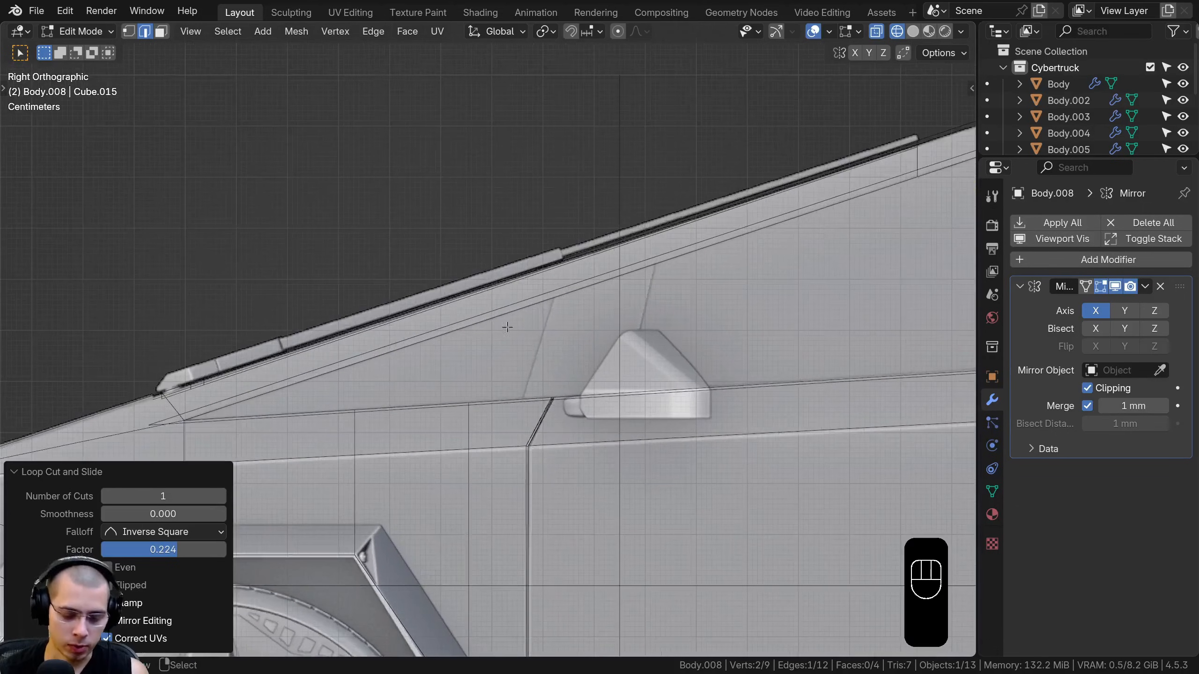
{"action": "scroll", "coordinate": [507, 327], "scroll_direction": "up", "scroll_amount": 2}
{"action": "key", "text": "k"}
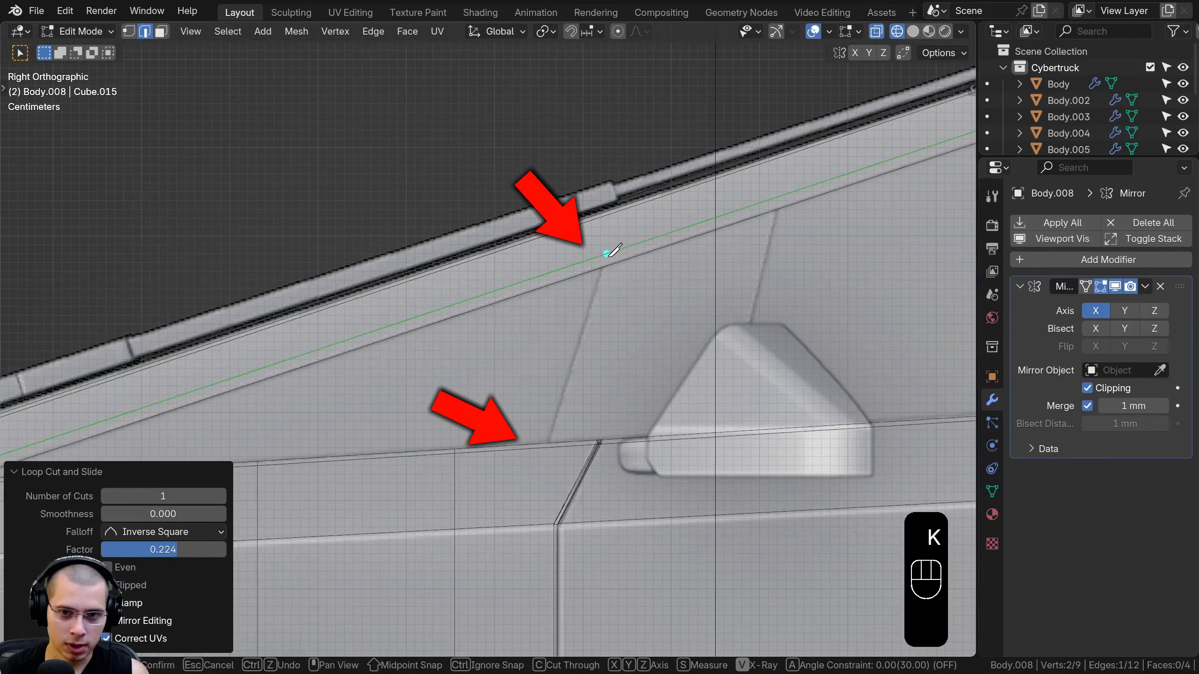
{"action": "double_click", "coordinate": [545, 447]}
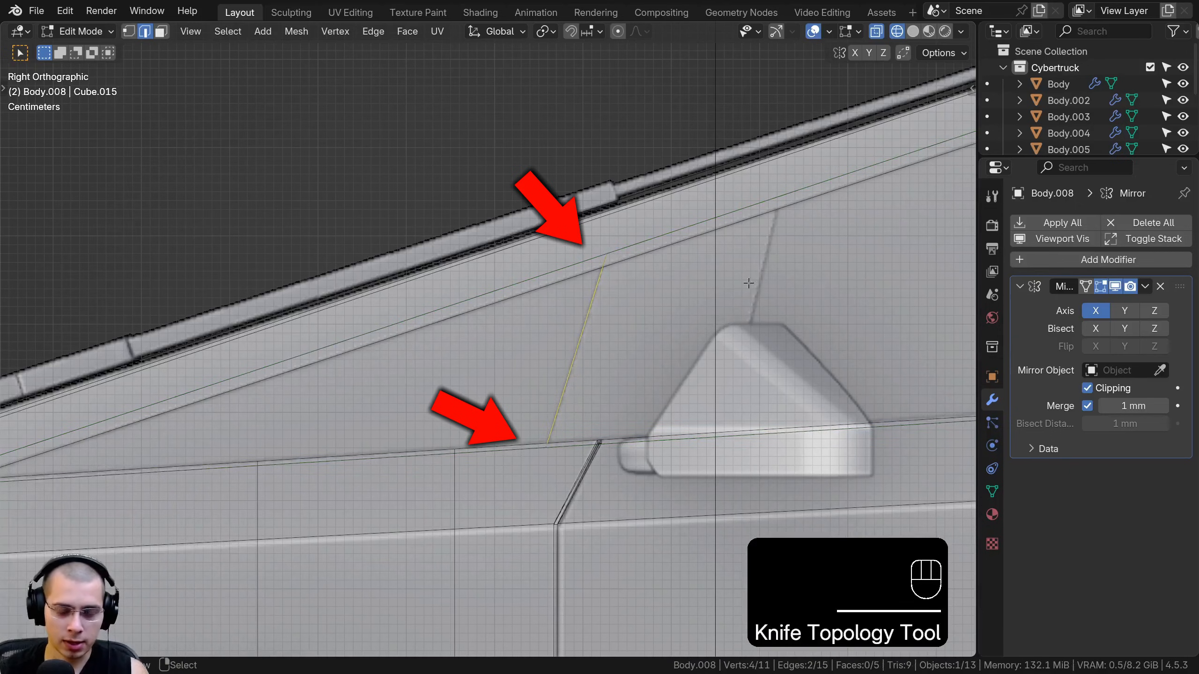
{"action": "middle_click_drag", "start_coordinate": [546, 447], "coordinate": [352, 440], "text": "shift"}
{"action": "key", "text": "k"}
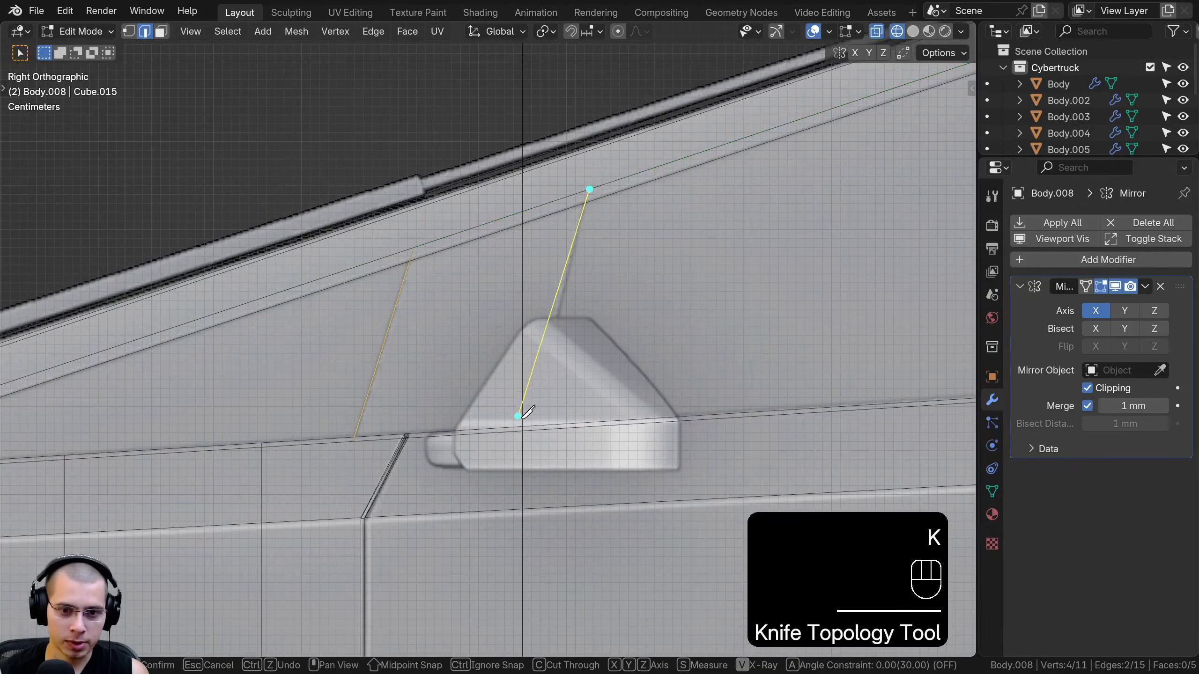
{"action": "double_click", "coordinate": [530, 430]}
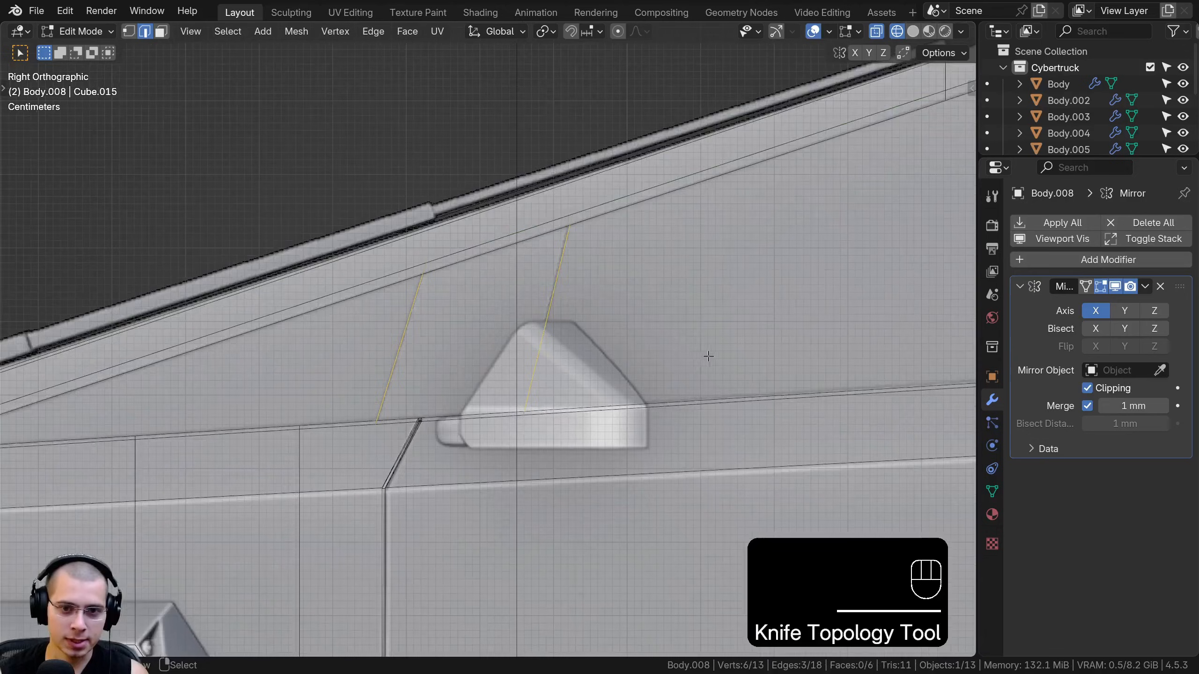
- Vertex-slide the lower ends of the two middle pillar cuts forward to match the reference slant, factors about 0.41 and 0.07
{"action": "middle_click_drag", "start_coordinate": [707, 356], "coordinate": [409, 160], "text": "shift"}
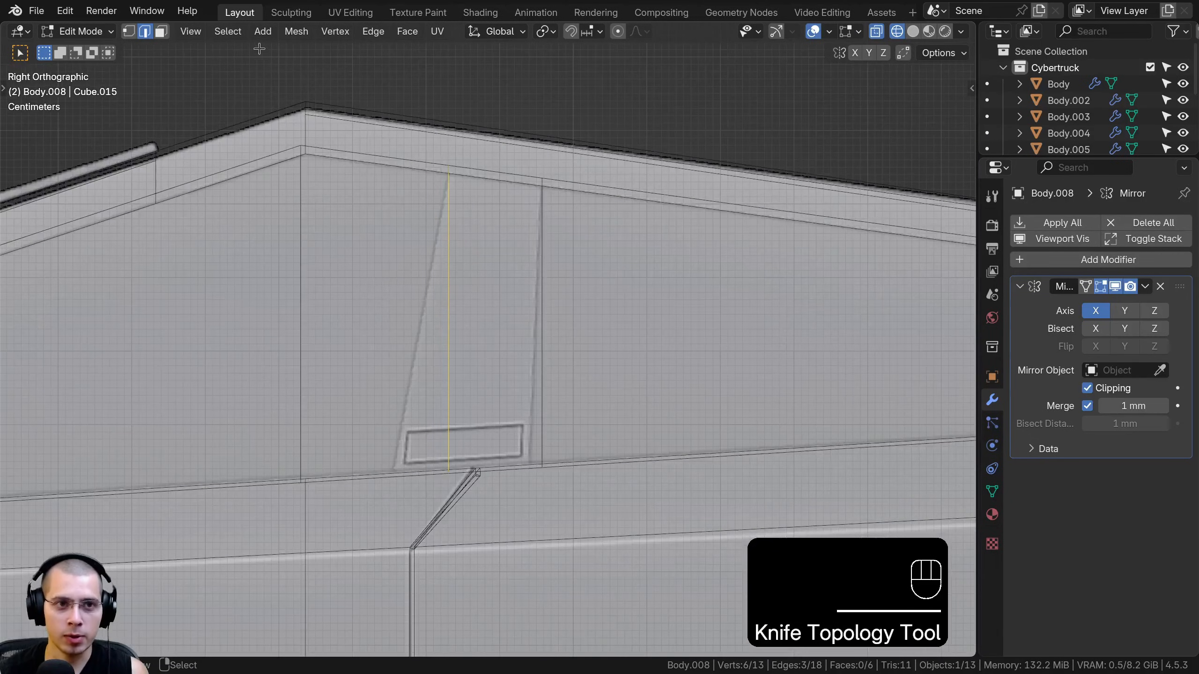
{"action": "left_click", "coordinate": [128, 32]}
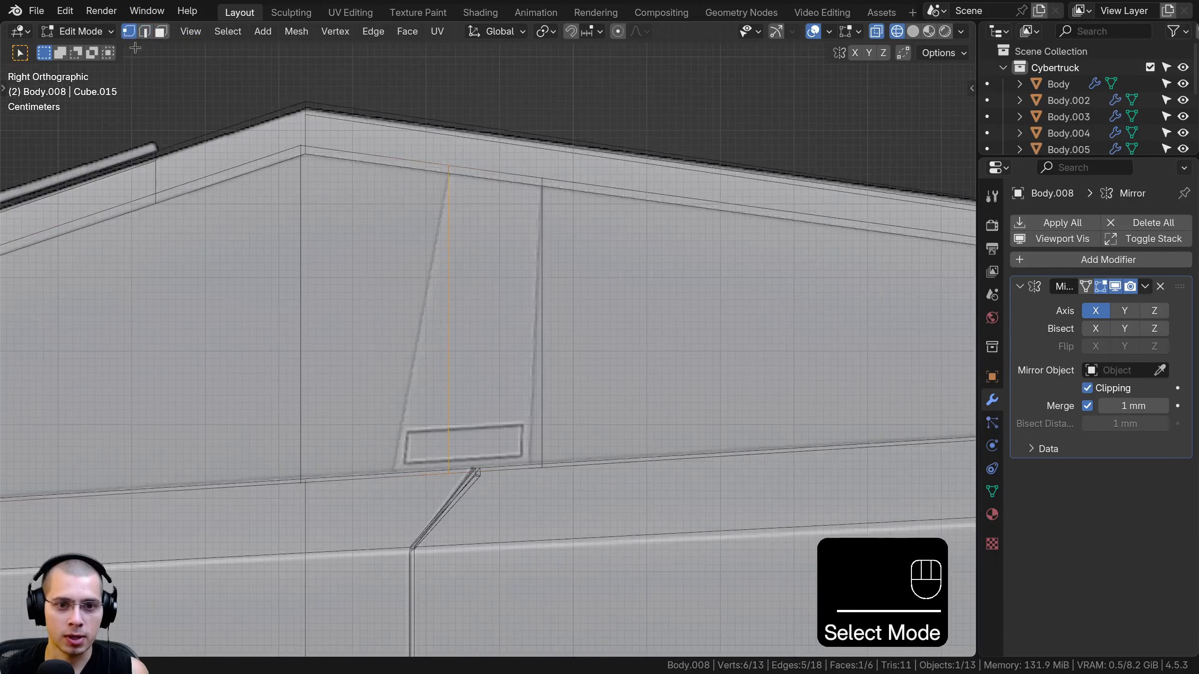
{"action": "left_click", "coordinate": [449, 474]}
{"action": "key", "text": "g"}
{"action": "key", "text": "g"}
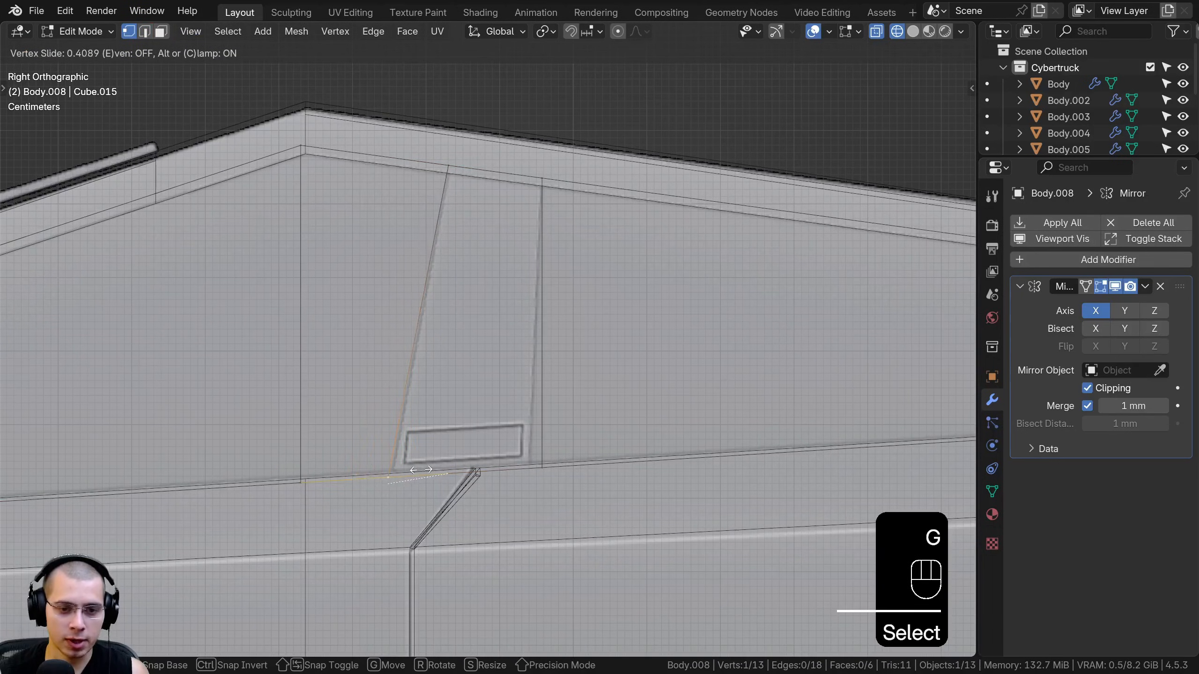
{"action": "left_click", "coordinate": [423, 471]}
{"action": "left_click", "coordinate": [528, 468]}
{"action": "key", "text": "g"}
{"action": "key", "text": "g"}
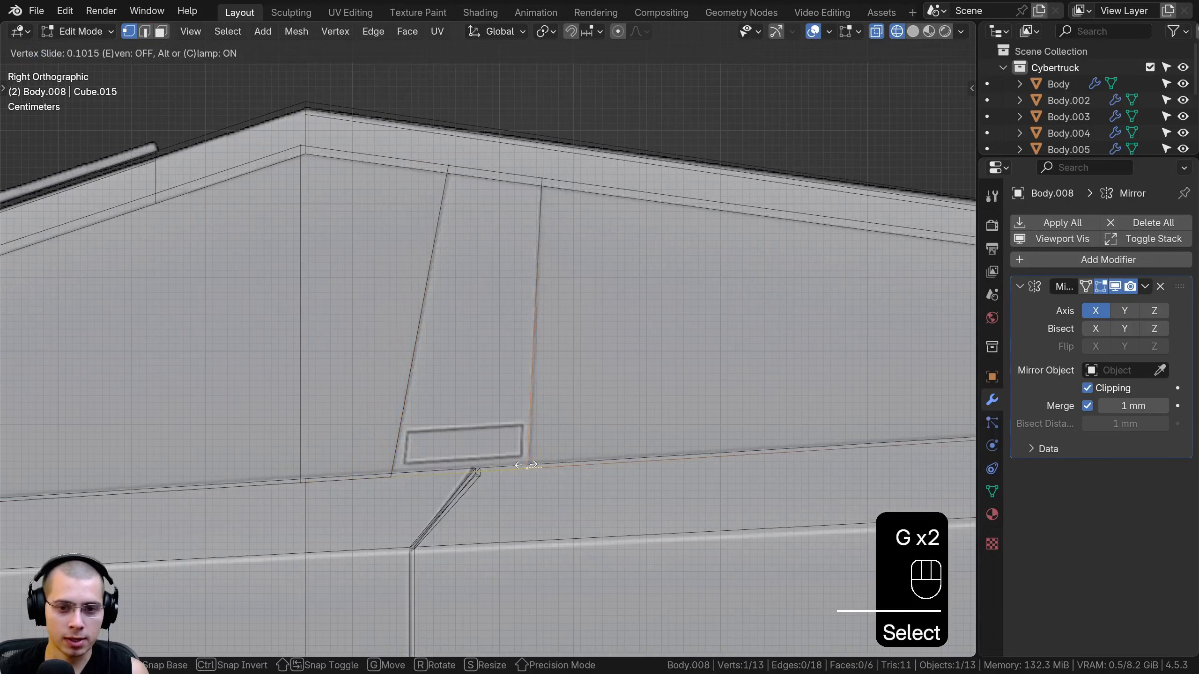
{"action": "left_click", "coordinate": [530, 466]}
- Knife a cut across the copied glass along the front edge of the reference's rear pillar
{"action": "middle_click_drag", "start_coordinate": [530, 466], "coordinate": [382, 200], "text": "shift"}
{"action": "key", "text": "k"}
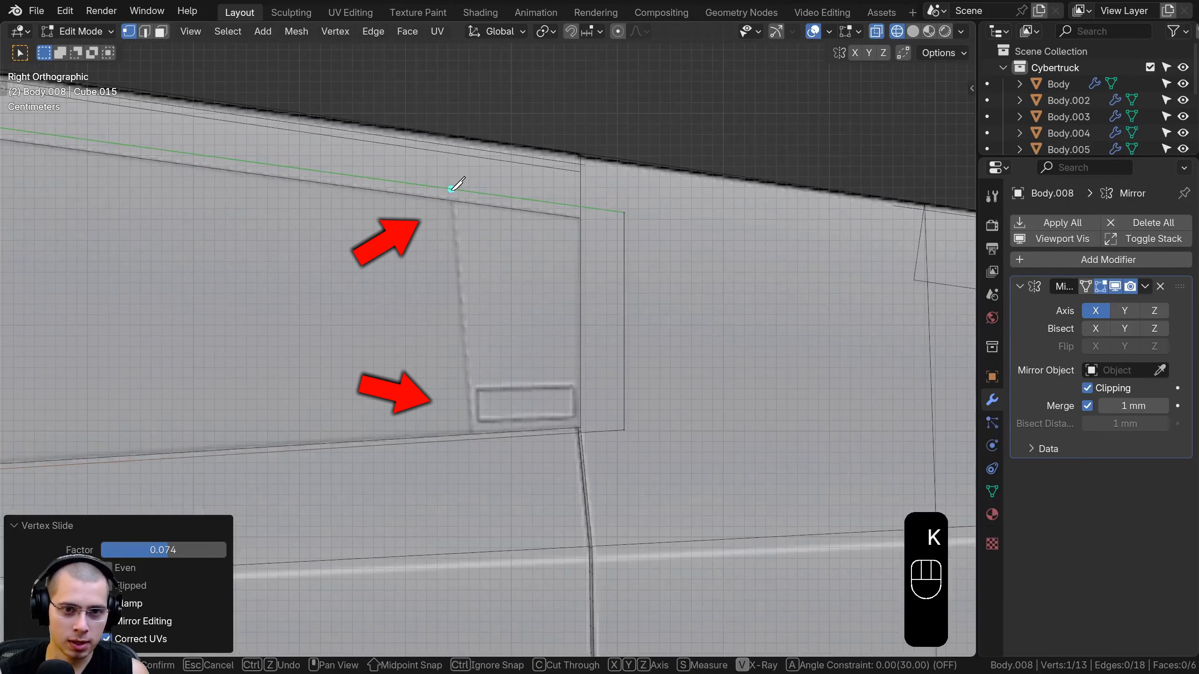
{"action": "left_click", "coordinate": [472, 439]}
{"action": "key", "text": "Return"}
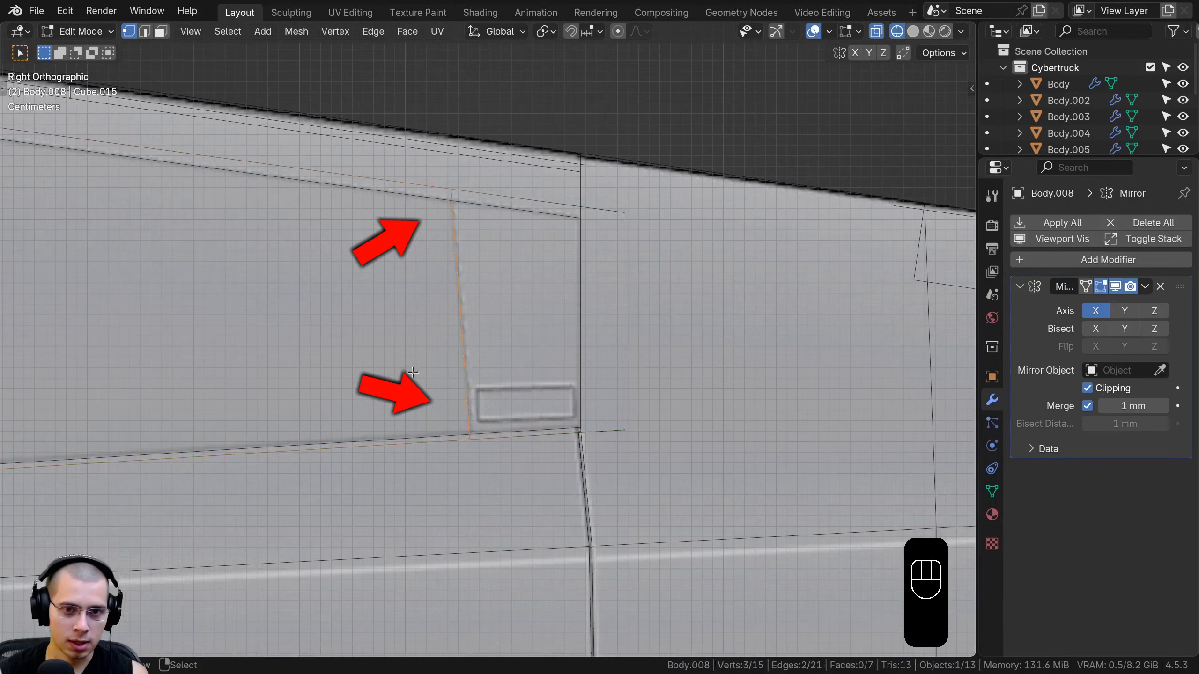
- Select the four glass faces between and ahead of the pillars and delete them, keeping only the three pillar faces
{"action": "scroll", "coordinate": [472, 439], "scroll_direction": "down", "scroll_amount": 5}
{"action": "key", "text": "shift+z"}
{"action": "left_click", "coordinate": [161, 31]}
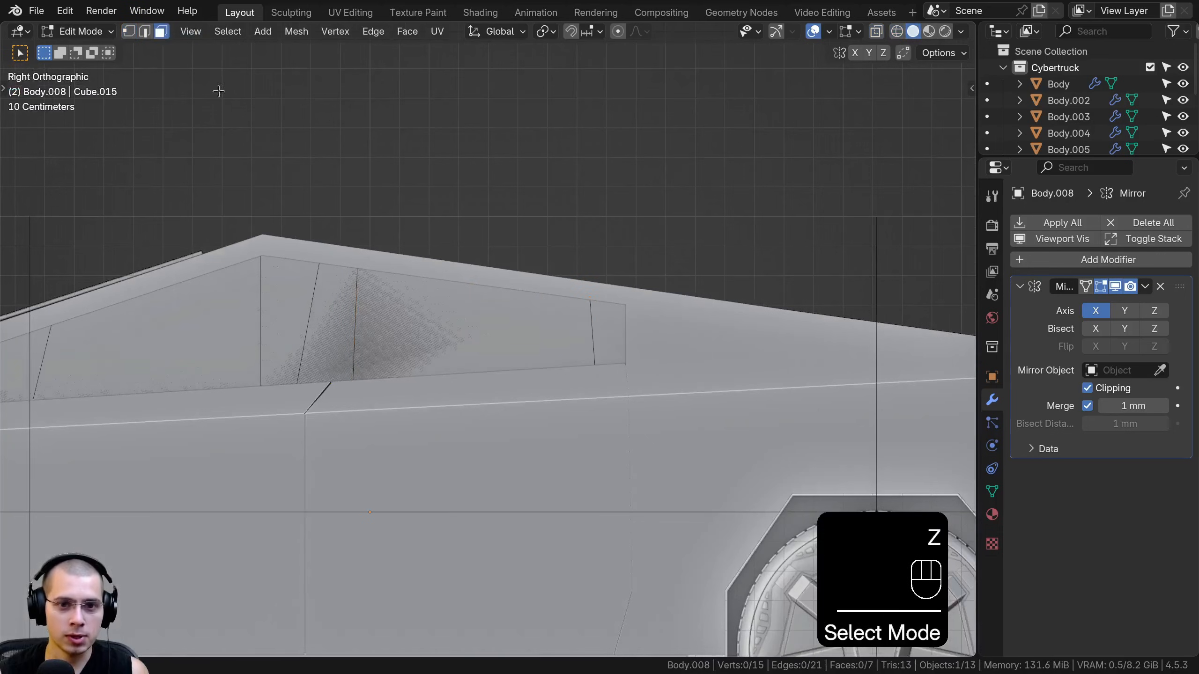
{"action": "left_click", "coordinate": [453, 322]}
{"action": "middle_click_drag", "start_coordinate": [76, 330], "coordinate": [329, 278], "text": "shift"}
{"action": "key", "text": "shift+z"}
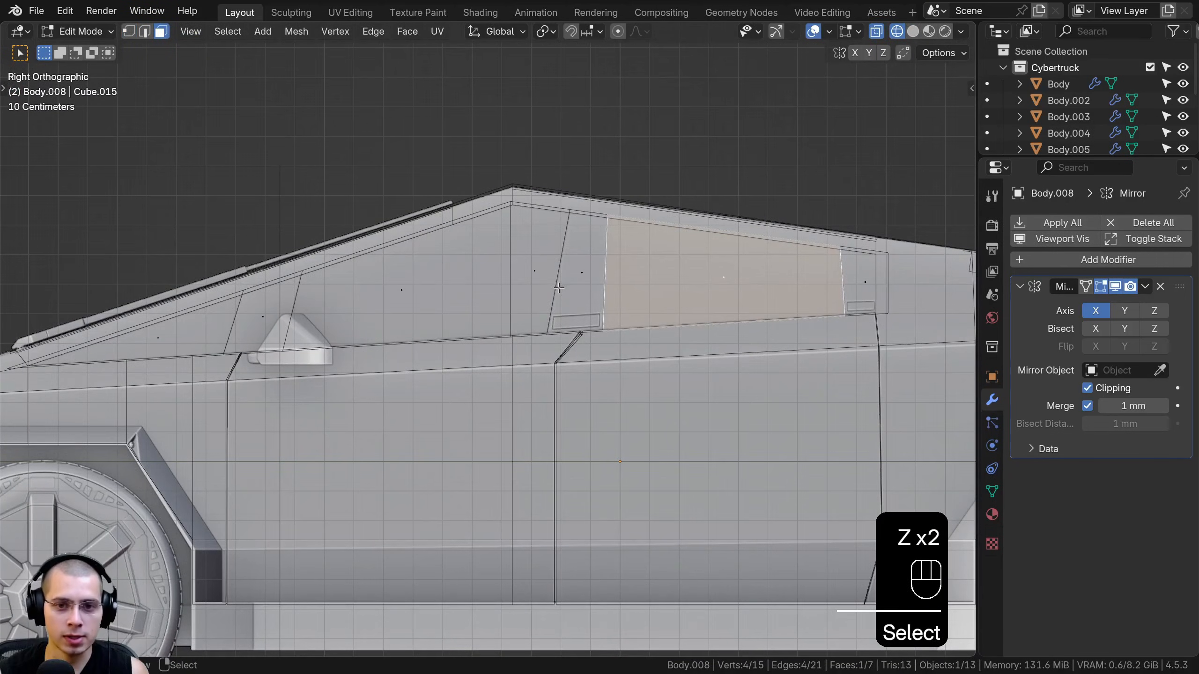
{"action": "key", "text": "shift+z"}
{"action": "left_click", "coordinate": [509, 259], "text": "shift"}
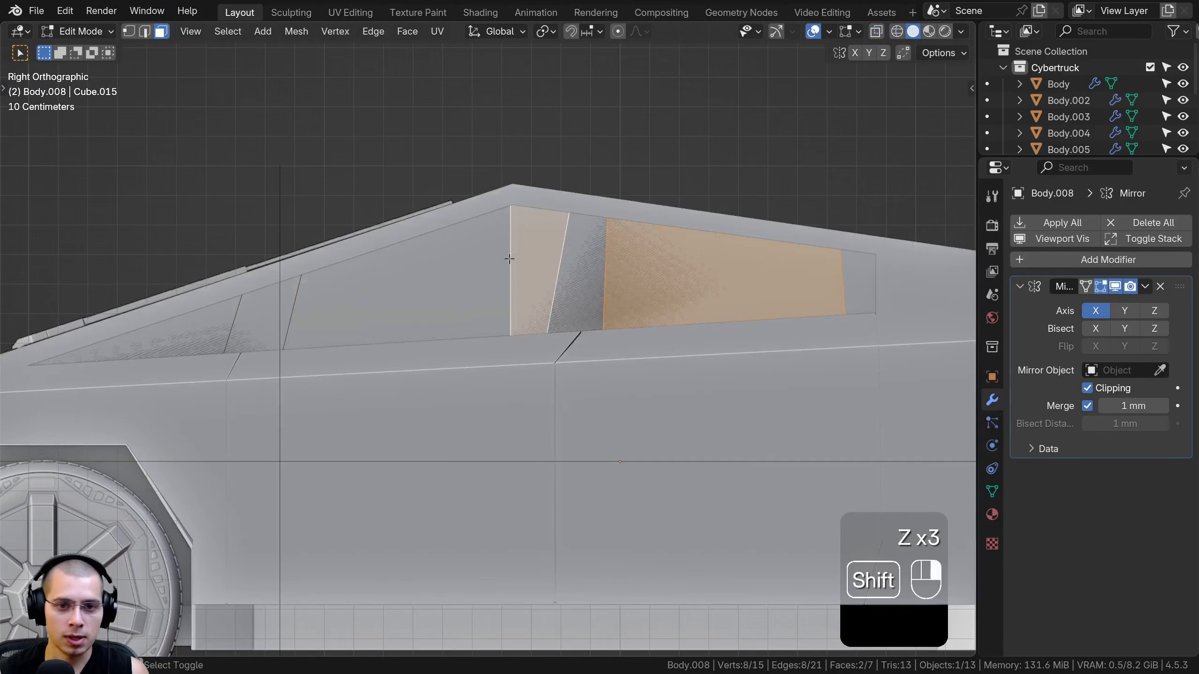
{"action": "right_click", "coordinate": [425, 267], "text": "shift"}
{"action": "middle_click_drag", "start_coordinate": [357, 275], "coordinate": [400, 272], "text": "shift"}
{"action": "key", "text": "z"}
{"action": "key", "text": "z"}
{"action": "right_click", "coordinate": [352, 315], "text": "shift"}
{"action": "scroll", "coordinate": [385, 286], "scroll_direction": "down", "scroll_amount": 3}
{"action": "key", "text": "x"}
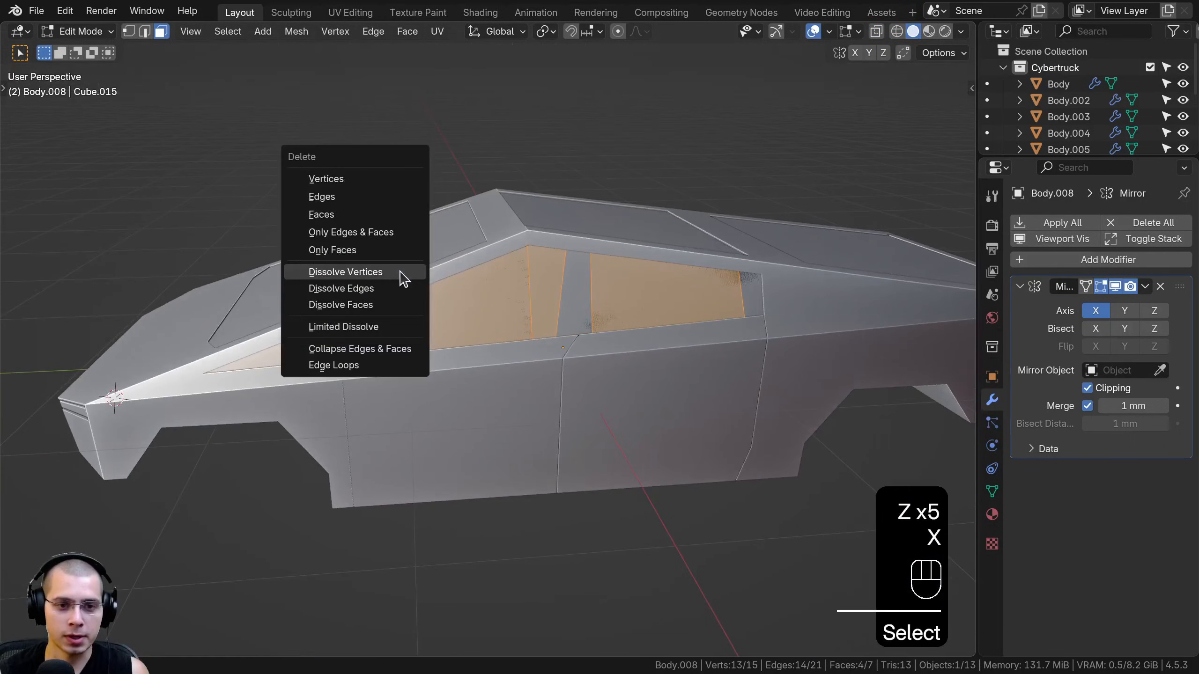
{"action": "left_click", "coordinate": [322, 214]}
- Leave mesh editing and examine the separated pillar panels on the side glass from several angles
{"action": "key", "text": "Tab"}
{"action": "scroll", "coordinate": [554, 316], "scroll_direction": "up", "scroll_amount": 5}
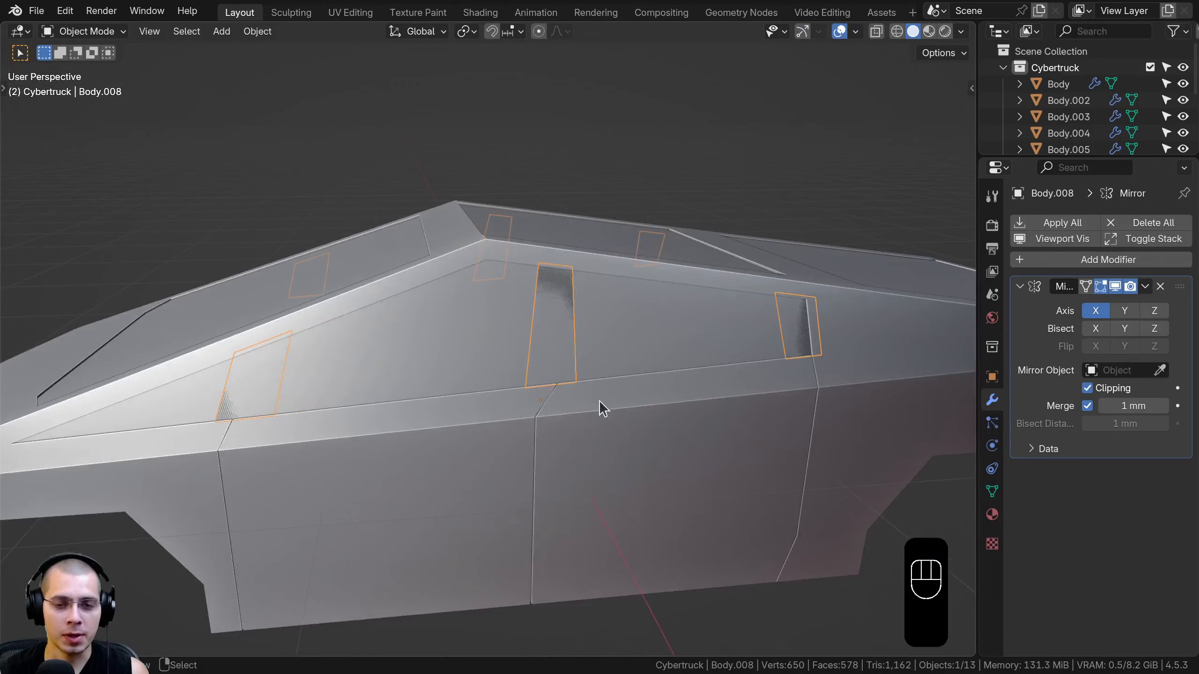
{"action": "middle_click_drag", "start_coordinate": [600, 401], "coordinate": [637, 303]}
{"action": "scroll", "coordinate": [564, 278], "scroll_direction": "up", "scroll_amount": 4}
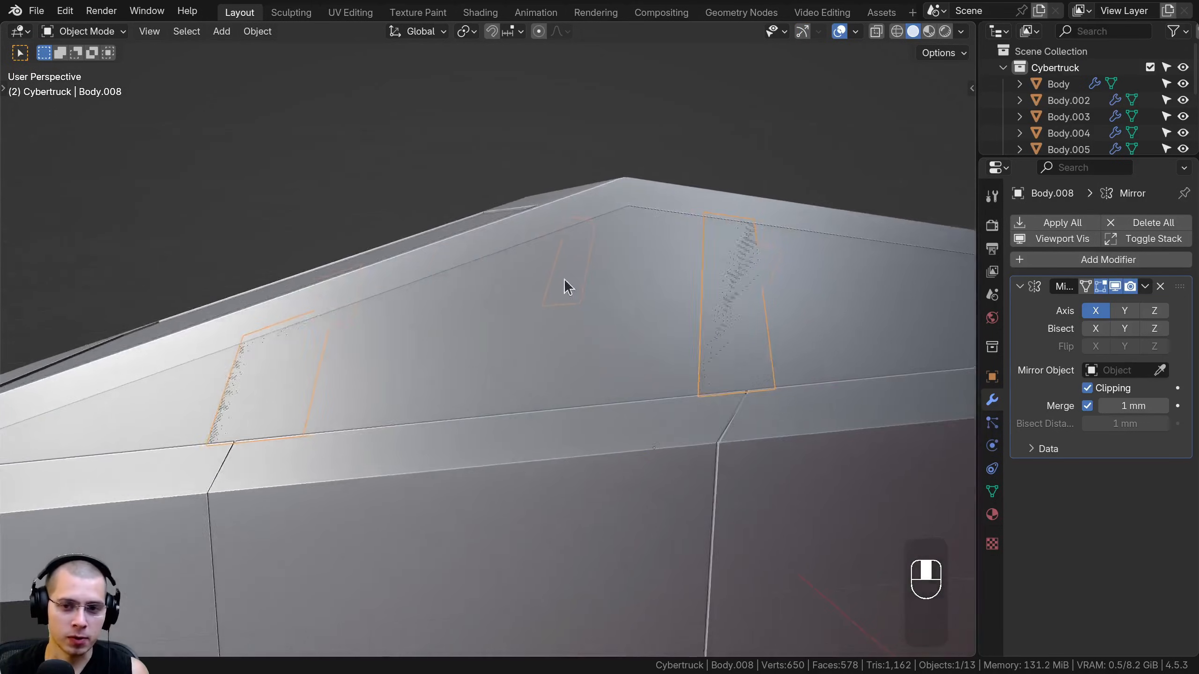
{"action": "middle_click_drag", "start_coordinate": [564, 280], "coordinate": [529, 320]}
{"action": "middle_click_drag", "start_coordinate": [583, 384], "coordinate": [481, 488], "text": "shift"}
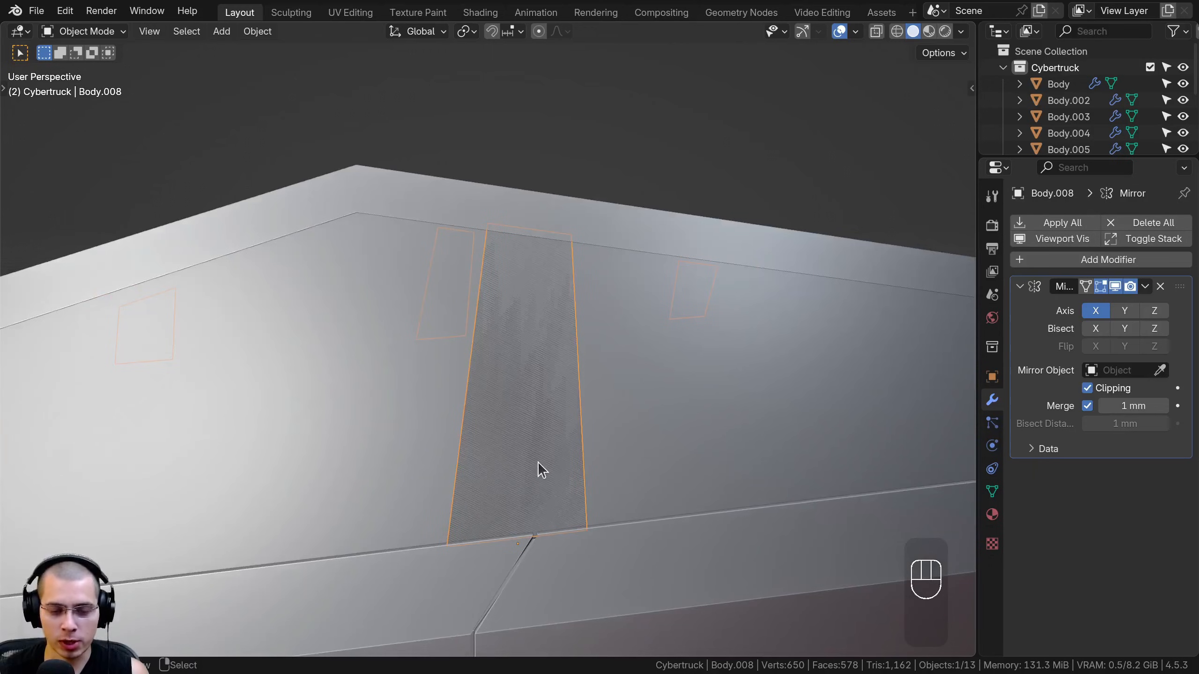
- Select all faces of the pillar panels in mesh editing and move them outward about 4.5 mm along X
{"action": "scroll", "coordinate": [539, 463], "scroll_direction": "down", "scroll_amount": 5}
{"action": "middle_click_drag", "start_coordinate": [539, 462], "coordinate": [795, 348], "text": "shift"}
{"action": "key", "text": "Tab"}
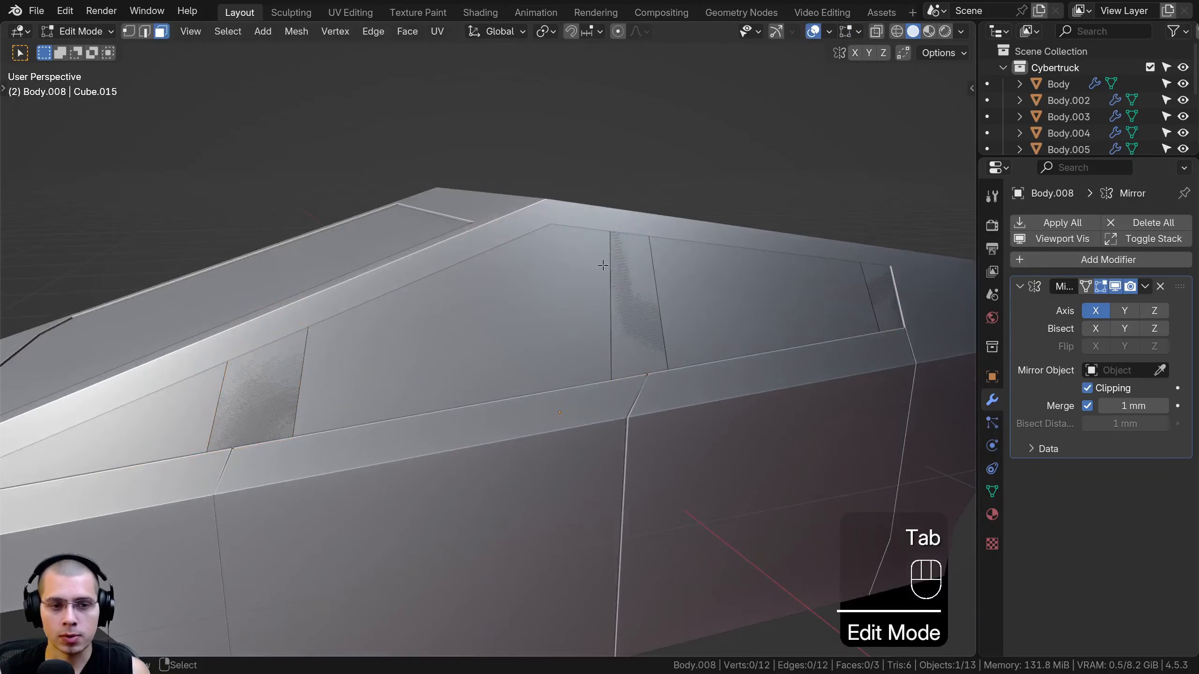
{"action": "middle_click_drag", "start_coordinate": [603, 265], "coordinate": [637, 313]}
{"action": "key", "text": "a"}
{"action": "key", "text": "g"}
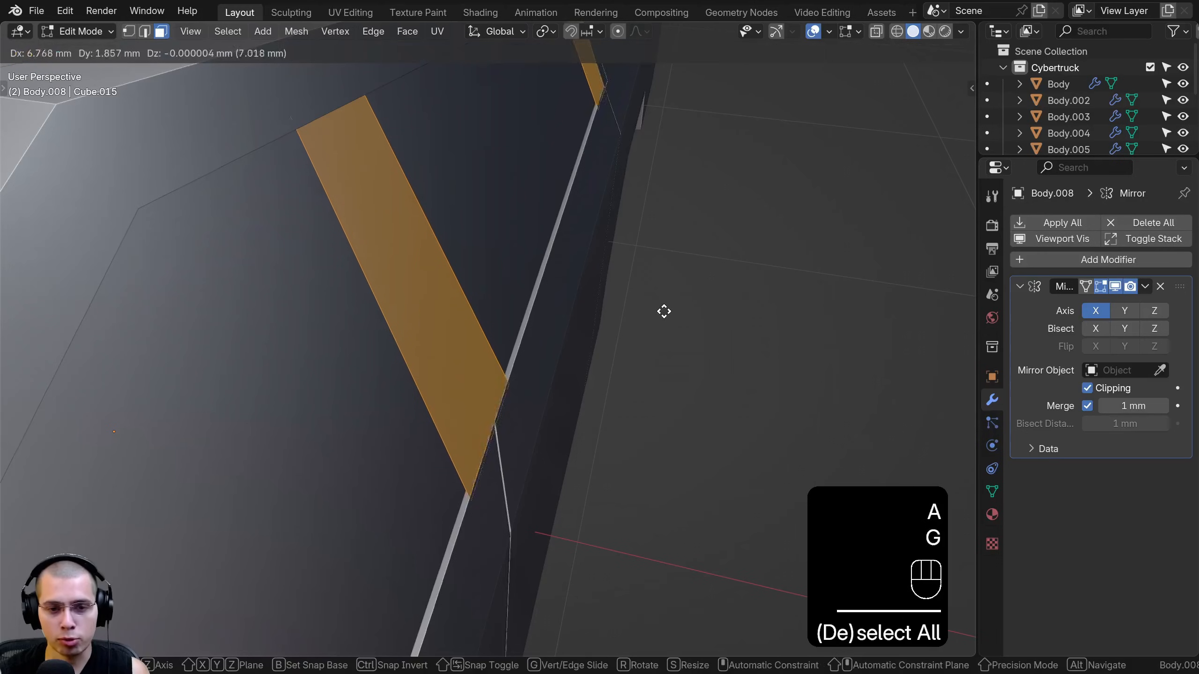
{"action": "key", "text": "x"}
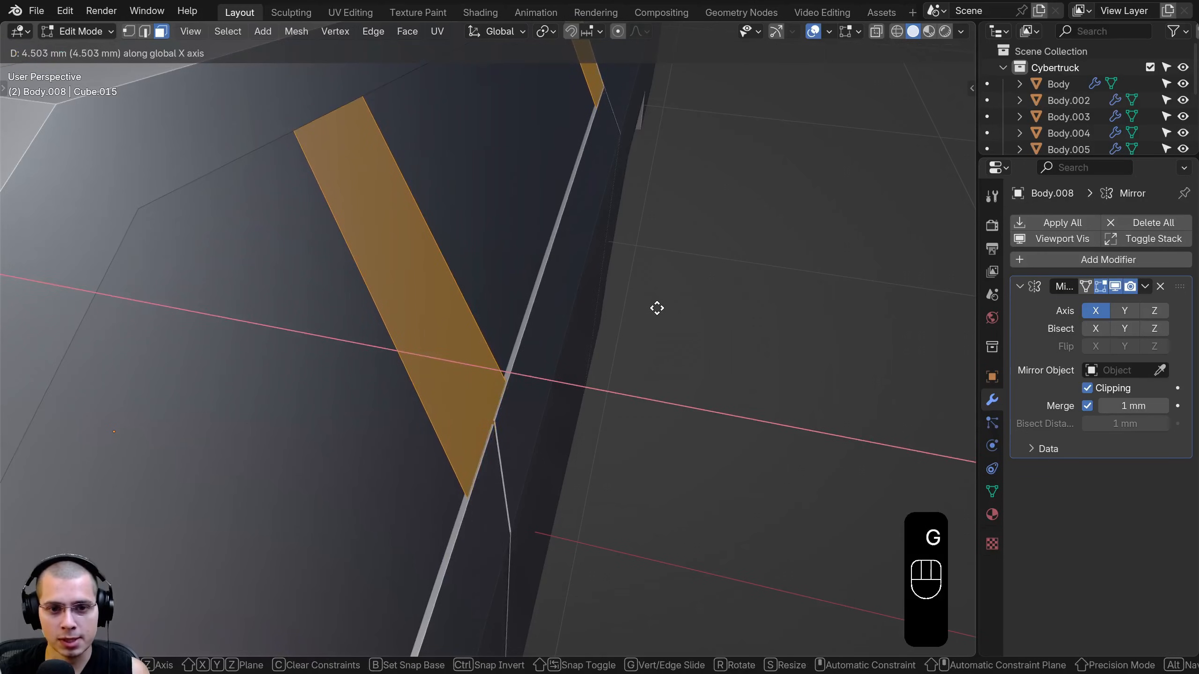
{"action": "left_click", "coordinate": [657, 308]}
- Extrude the pillar faces inward about 34 mm, recalculate the normals of the whole mesh, and leave mesh editing
{"action": "key", "text": "e"}
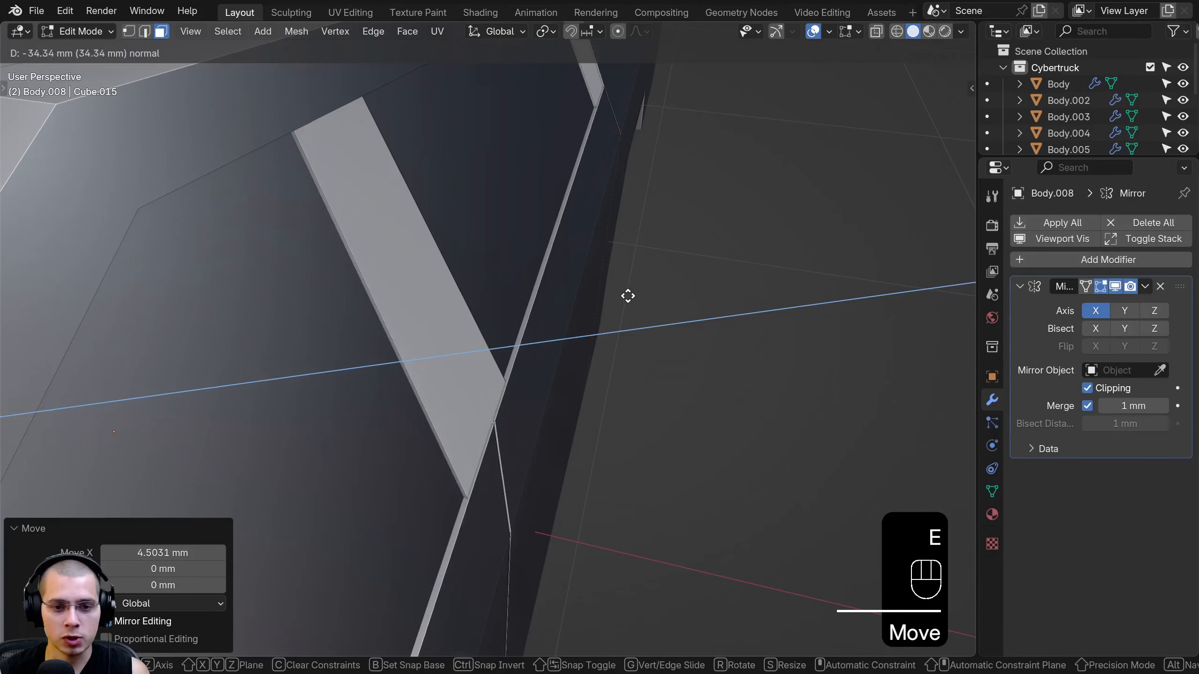
{"action": "left_click", "coordinate": [632, 296]}
{"action": "key", "text": "a"}
{"action": "key", "text": "a"}
{"action": "middle_click_drag", "start_coordinate": [632, 289], "coordinate": [405, 287]}
{"action": "key", "text": "shift+n"}
{"action": "scroll", "coordinate": [519, 287], "scroll_direction": "down", "scroll_amount": 5}
{"action": "key", "text": "Tab"}
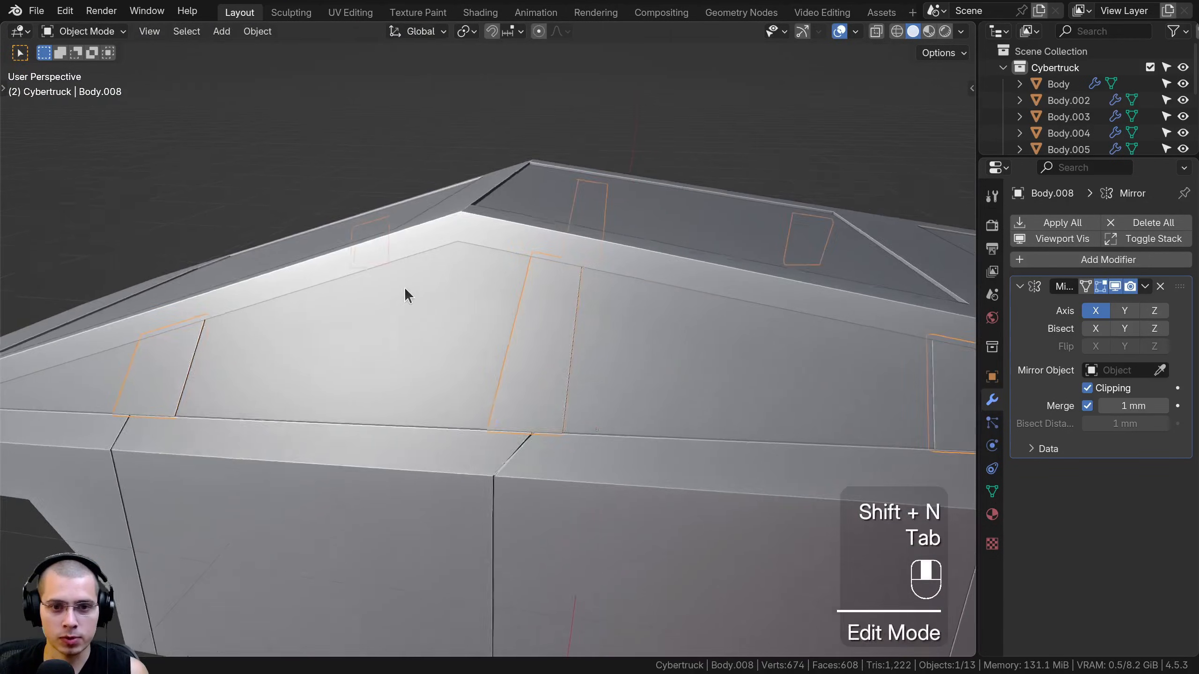
{"action": "key", "text": "a"}
- Examine the thickened pillar panels and the door seam below the middle pillar from several distances and angles
{"action": "scroll", "coordinate": [453, 356], "scroll_direction": "up", "scroll_amount": 2}
{"action": "middle_click_drag", "start_coordinate": [452, 356], "coordinate": [842, 381]}
{"action": "scroll", "coordinate": [440, 354], "scroll_direction": "up", "scroll_amount": 2}
{"action": "left_click", "coordinate": [443, 354]}
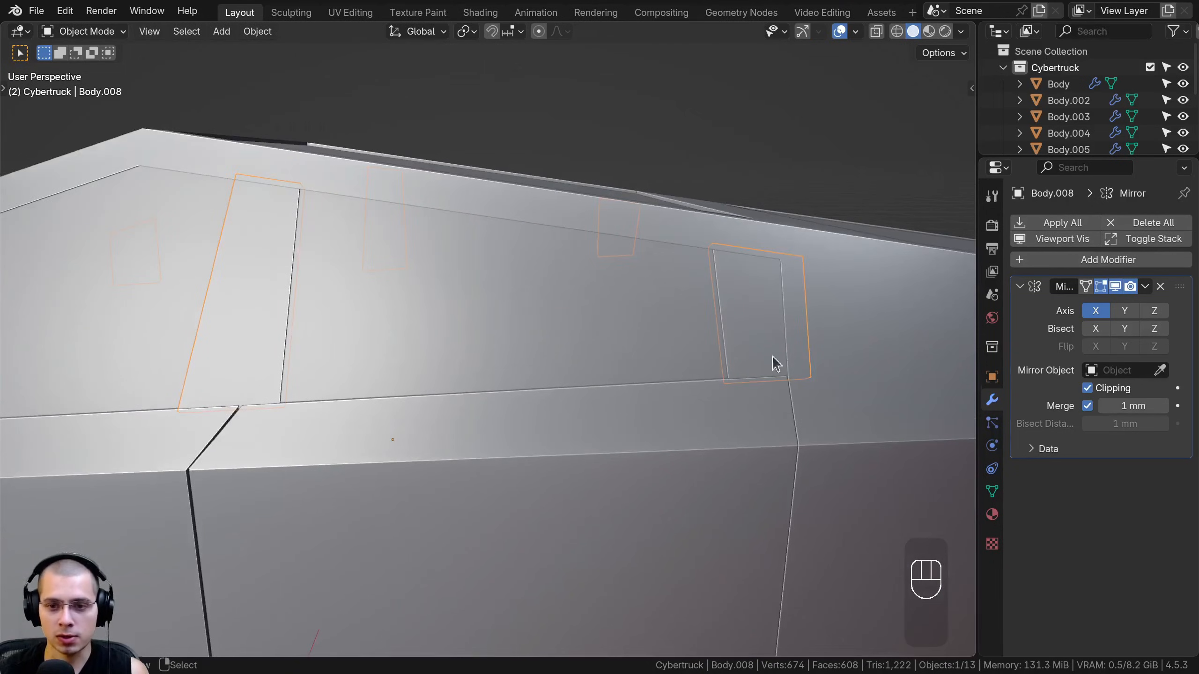
{"action": "middle_click_drag", "start_coordinate": [763, 375], "coordinate": [527, 300], "text": "shift"}
{"action": "scroll", "coordinate": [476, 318], "scroll_direction": "up", "scroll_amount": 2}
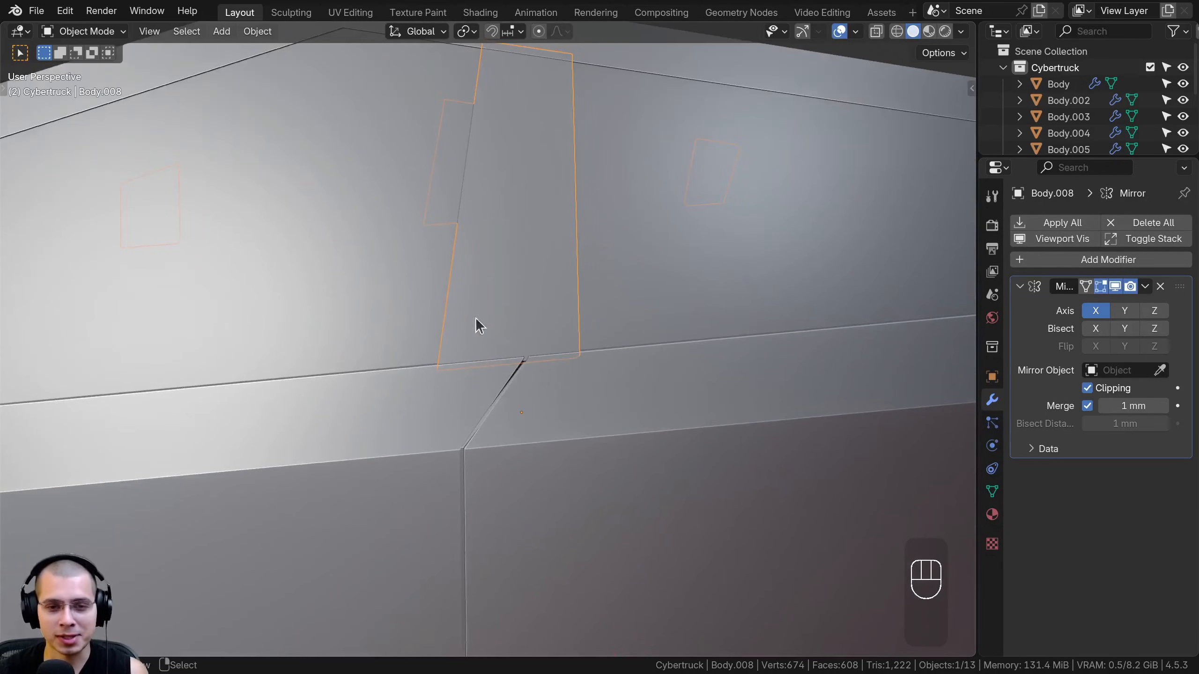
{"action": "scroll", "coordinate": [504, 347], "scroll_direction": "down", "scroll_amount": 3}
{"action": "middle_click_drag", "start_coordinate": [504, 348], "coordinate": [518, 312], "text": "shift"}
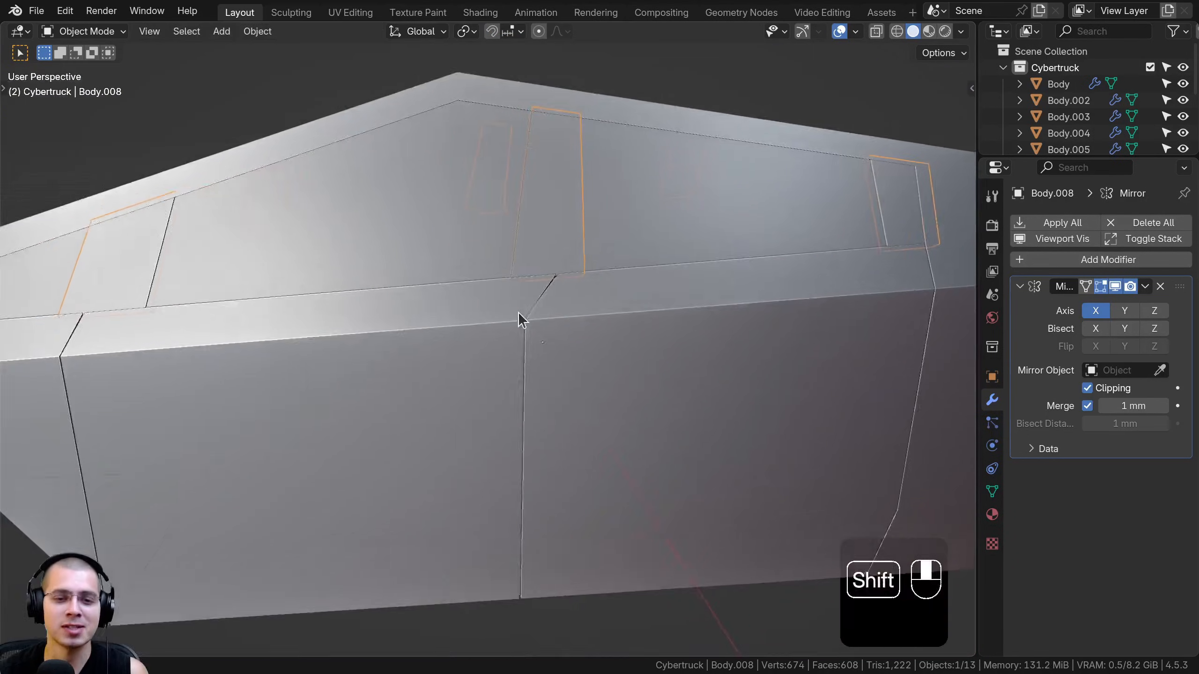
{"action": "scroll", "coordinate": [505, 383], "scroll_direction": "up", "scroll_amount": 3}
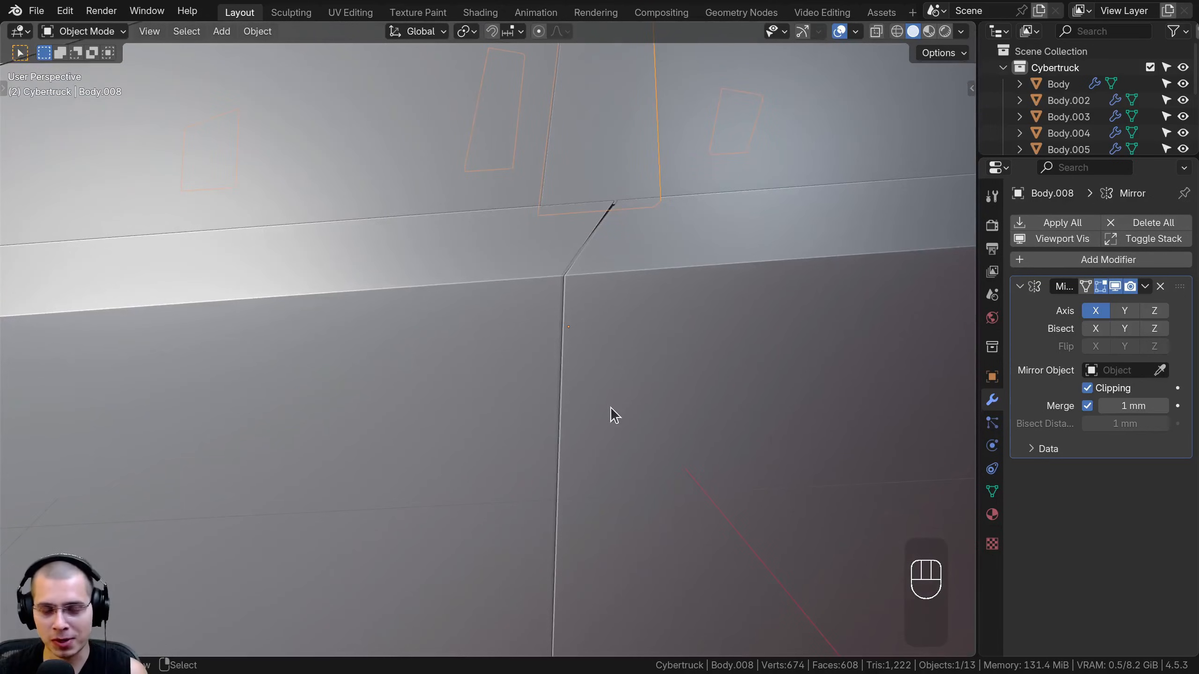
{"action": "scroll", "coordinate": [488, 436], "scroll_direction": "down", "scroll_amount": 4}
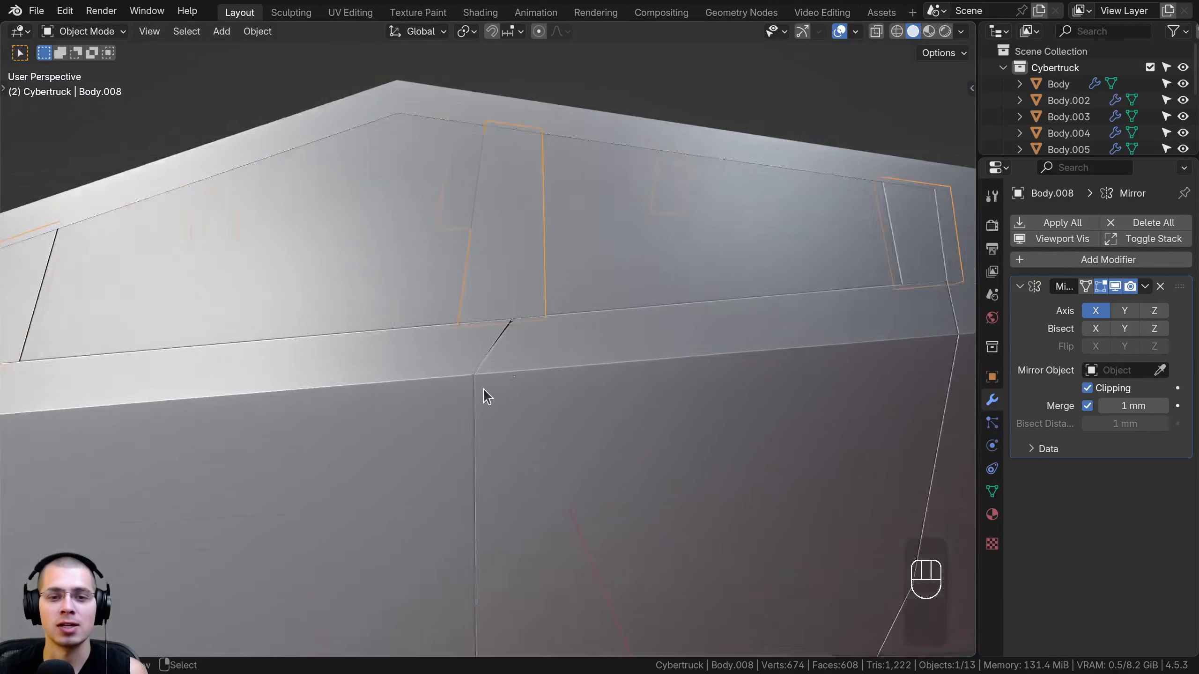
{"action": "scroll", "coordinate": [483, 388], "scroll_direction": "up", "scroll_amount": 4}
- In the right-side wireframe view, loop-cut the middle pillar along the upper edge of the reference's small rectangle, factor -0.678
{"action": "key", "text": "Tab"}
{"action": "scroll", "coordinate": [456, 401], "scroll_direction": "down", "scroll_amount": 3}
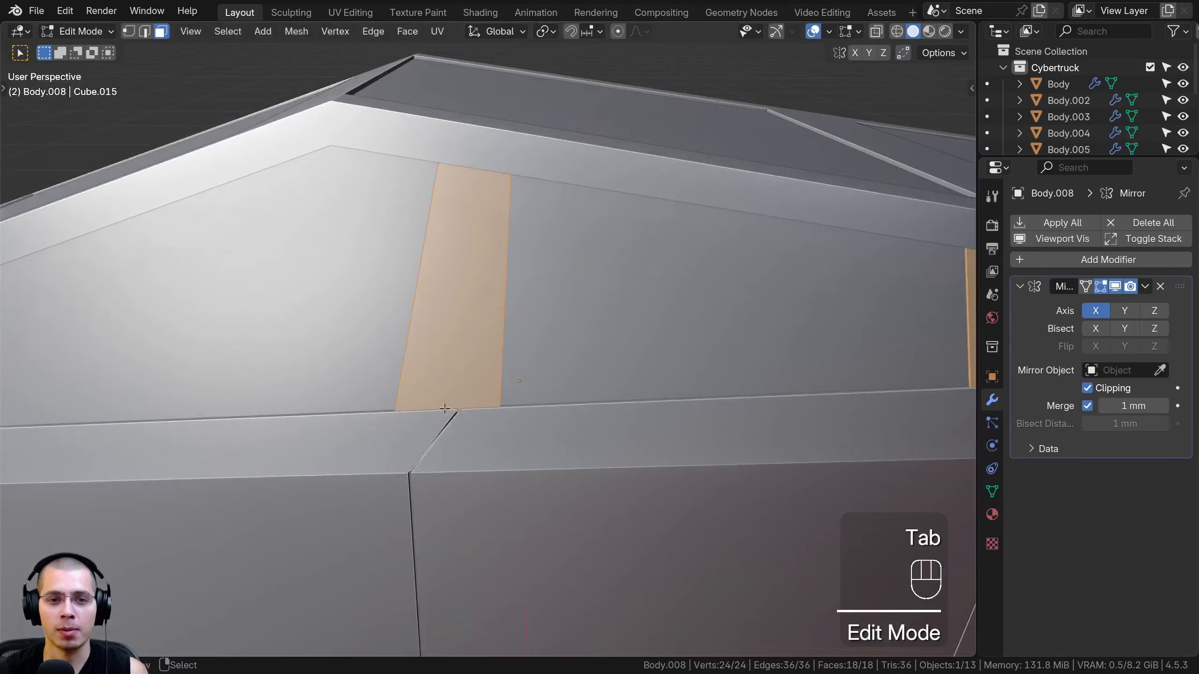
{"action": "key", "text": "KP_3"}
{"action": "key", "text": "z"}
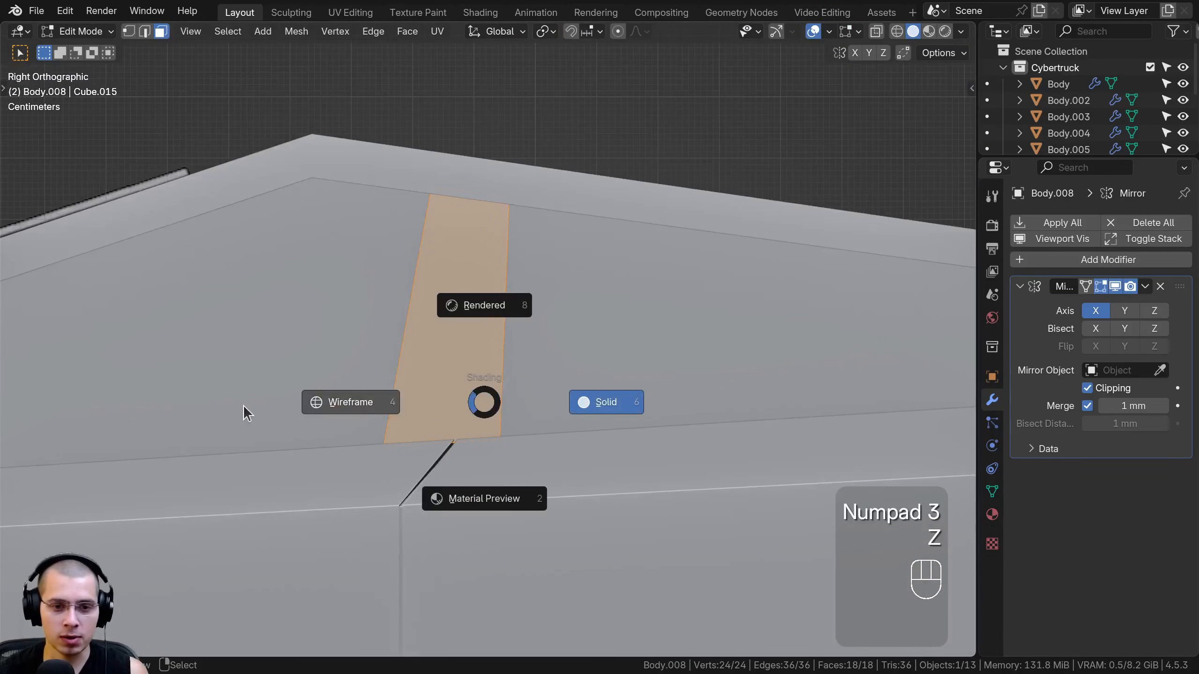
{"action": "left_click", "coordinate": [240, 409]}
{"action": "scroll", "coordinate": [302, 356], "scroll_direction": "up", "scroll_amount": 4}
{"action": "middle_click_drag", "start_coordinate": [417, 351], "coordinate": [558, 191], "text": "shift"}
{"action": "key", "text": "ctrl+r"}
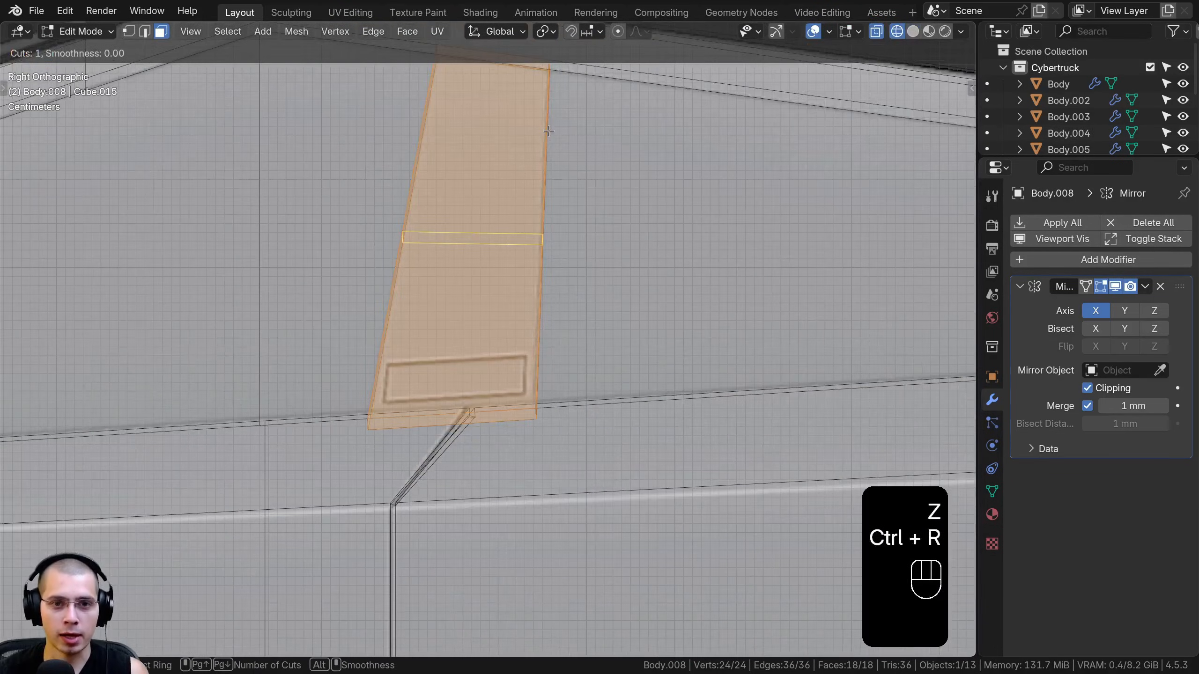
{"action": "left_click", "coordinate": [553, 188]}
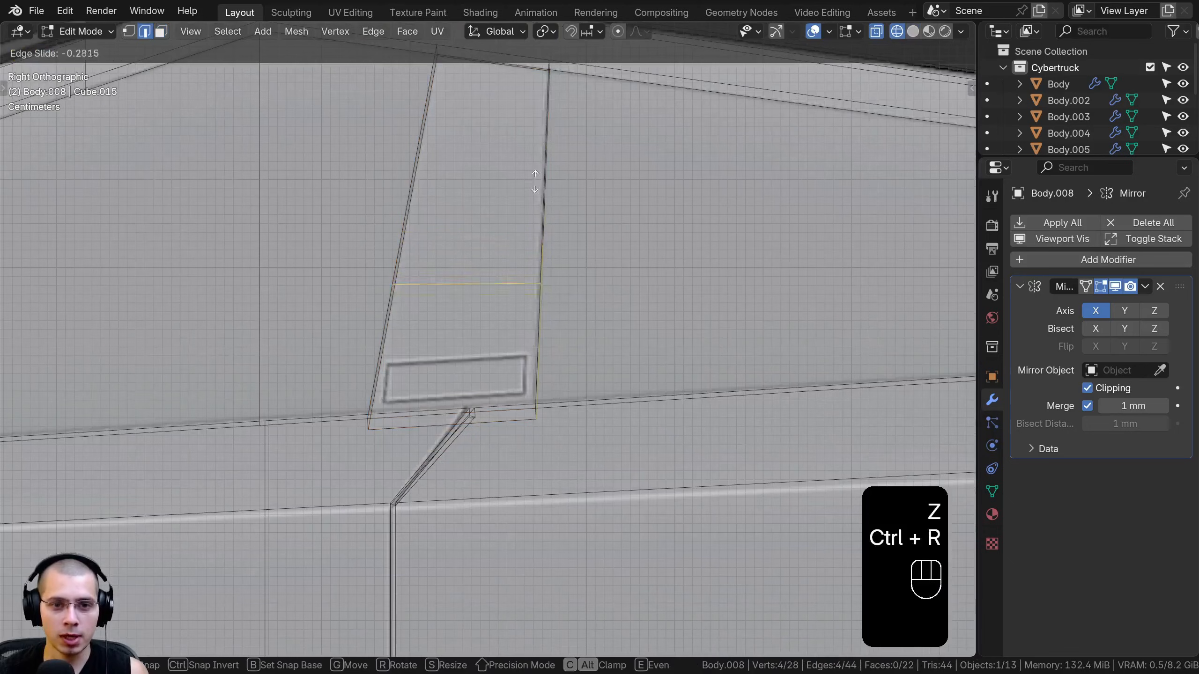
{"action": "left_click", "coordinate": [524, 249]}
- Add a second loop cut across the middle pillar along the lower edge of the reference rectangle, factor -0.508
{"action": "scroll", "coordinate": [595, 396], "scroll_direction": "up", "scroll_amount": 2}
{"action": "key", "text": "ctrl+r"}
{"action": "left_click", "coordinate": [574, 401]}
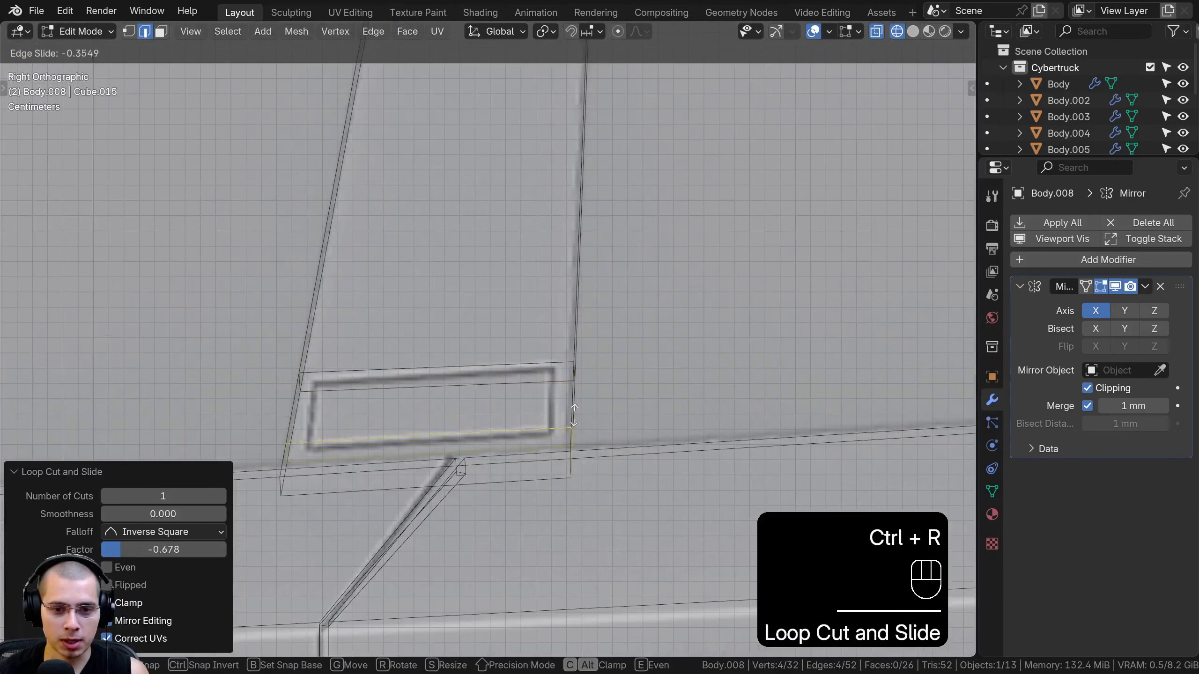
{"action": "left_click", "coordinate": [574, 423]}
{"action": "scroll", "coordinate": [443, 403], "scroll_direction": "down", "scroll_amount": 1}
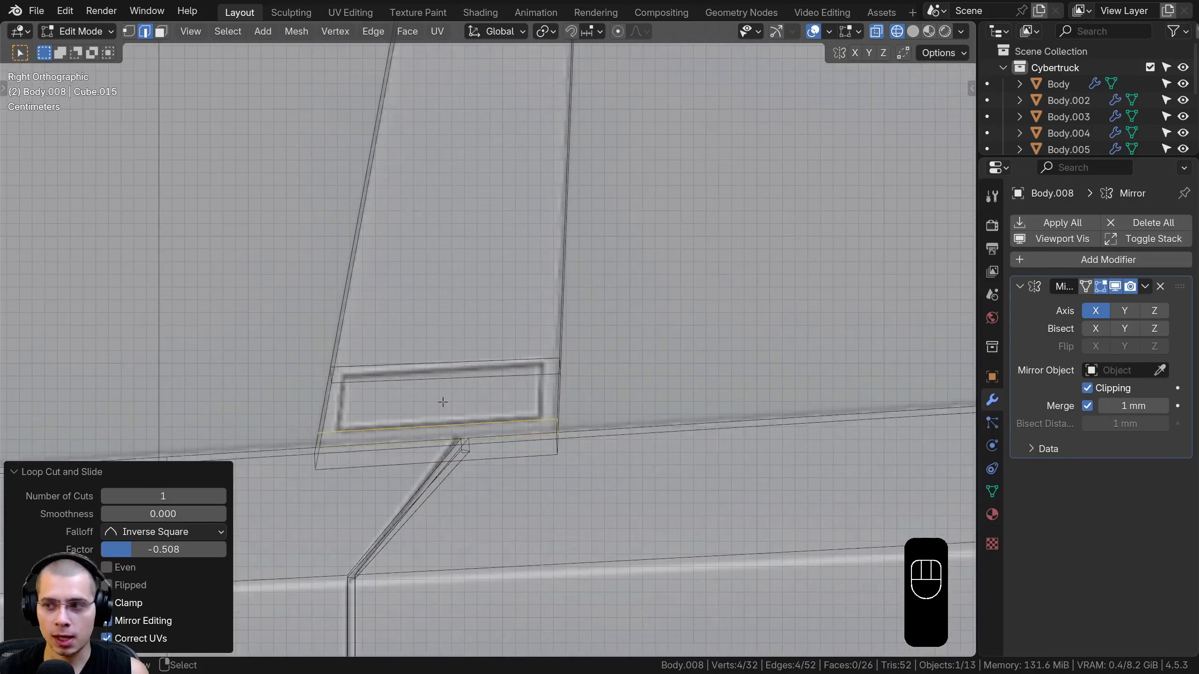
- Add two lengthwise loop cuts on the middle pillar along the rectangle's front and rear edges, factors -0.872 and 0.861
{"action": "key", "text": "ctrl+r"}
{"action": "left_click", "coordinate": [448, 361]}
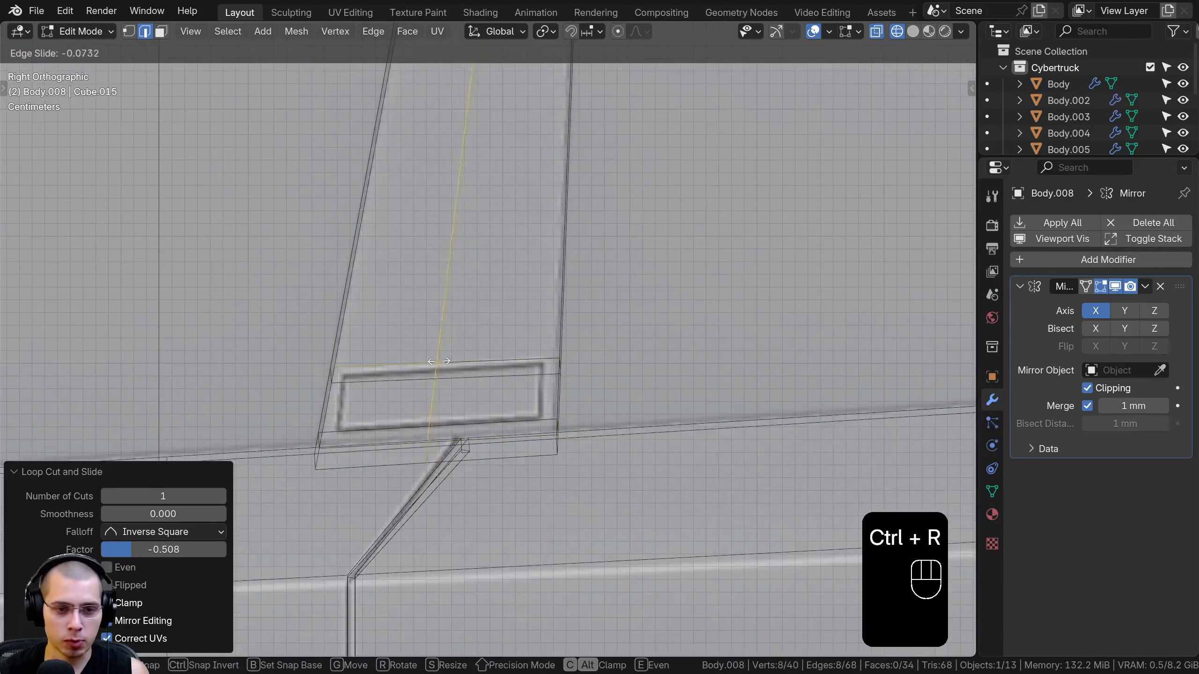
{"action": "left_click", "coordinate": [348, 362]}
{"action": "key", "text": "ctrl+r"}
{"action": "left_click", "coordinate": [455, 355]}
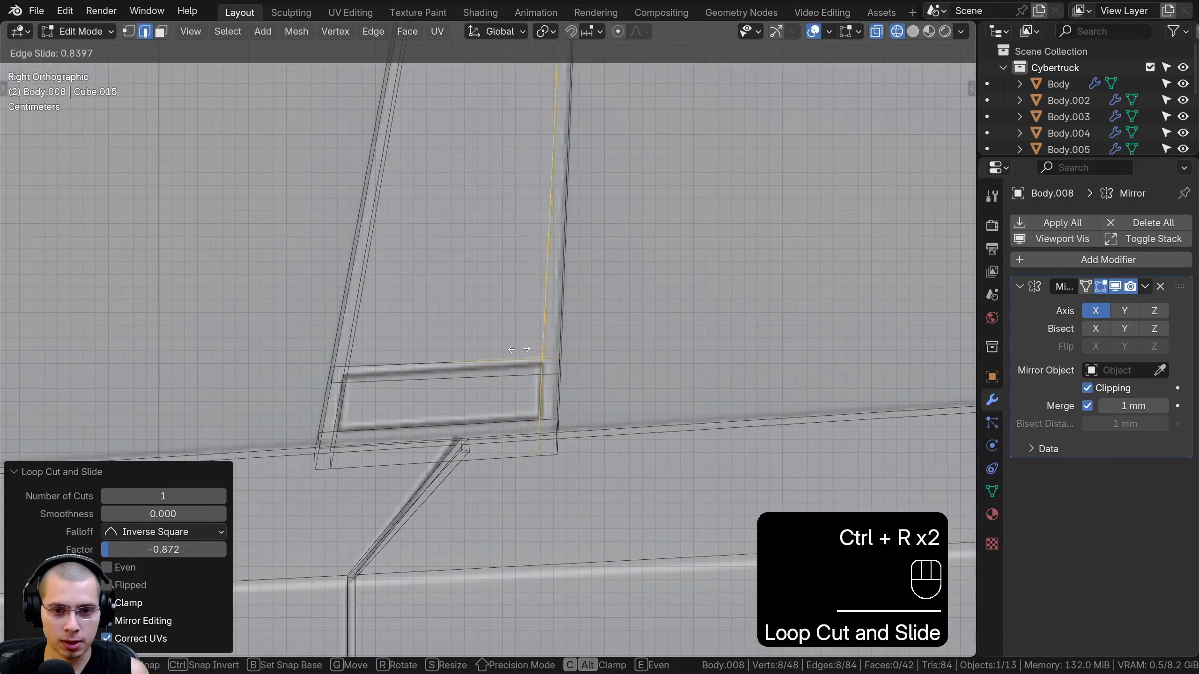
{"action": "left_click", "coordinate": [521, 350]}
- In solid shading, select the rectangular face at the middle pillar's base and inset it by 3.485 mm, then by 15.03 mm
{"action": "key", "text": "z"}
{"action": "left_click", "coordinate": [649, 317]}
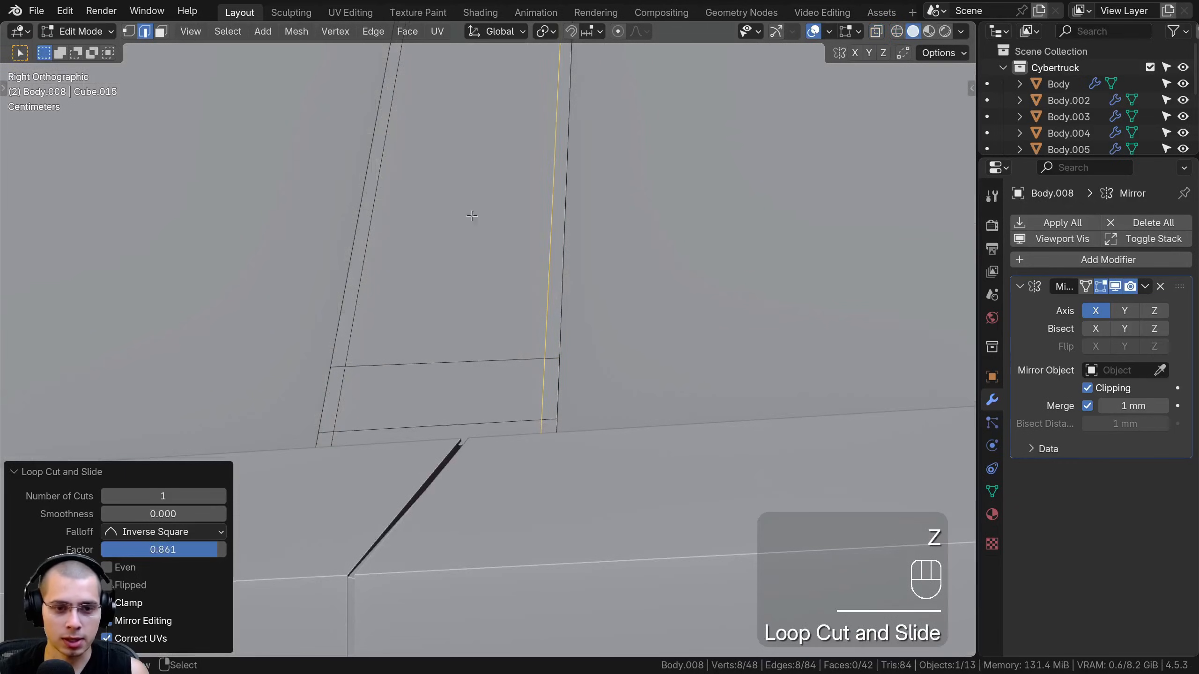
{"action": "left_click", "coordinate": [470, 383], "text": "shift"}
{"action": "middle_click_drag", "start_coordinate": [470, 382], "coordinate": [477, 328], "text": "shift"}
{"action": "key", "text": "i"}
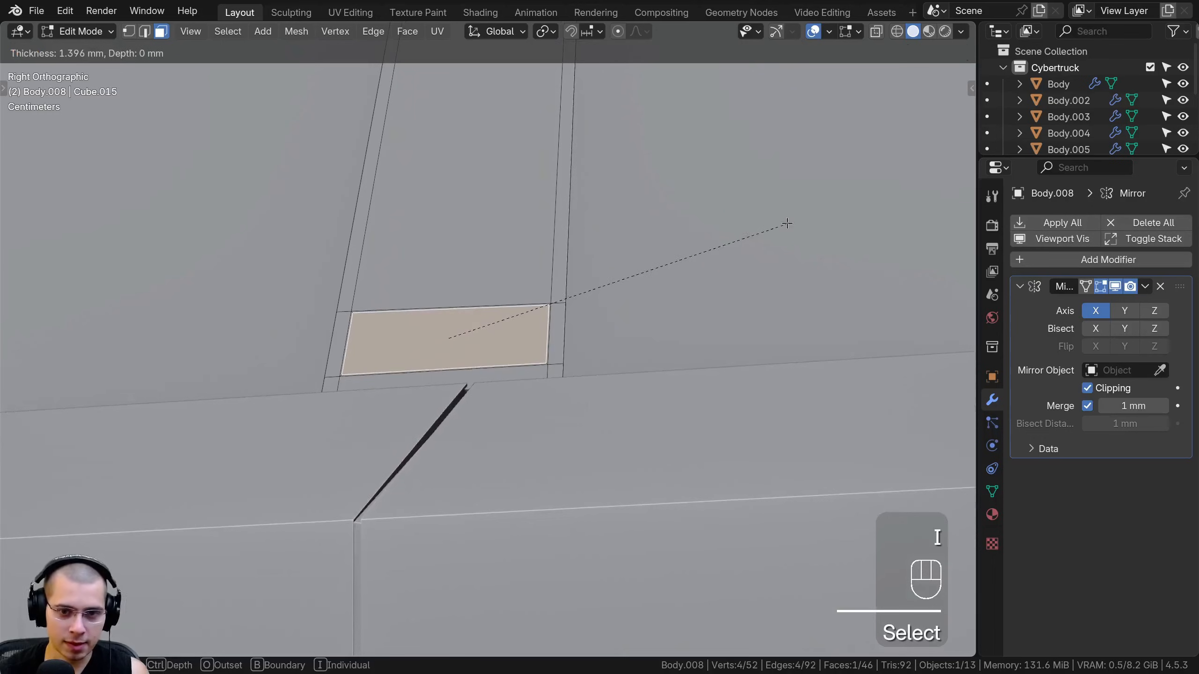
{"action": "left_click", "coordinate": [764, 225]}
{"action": "scroll", "coordinate": [760, 212], "scroll_direction": "up", "scroll_amount": 1}
{"action": "key", "text": "i"}
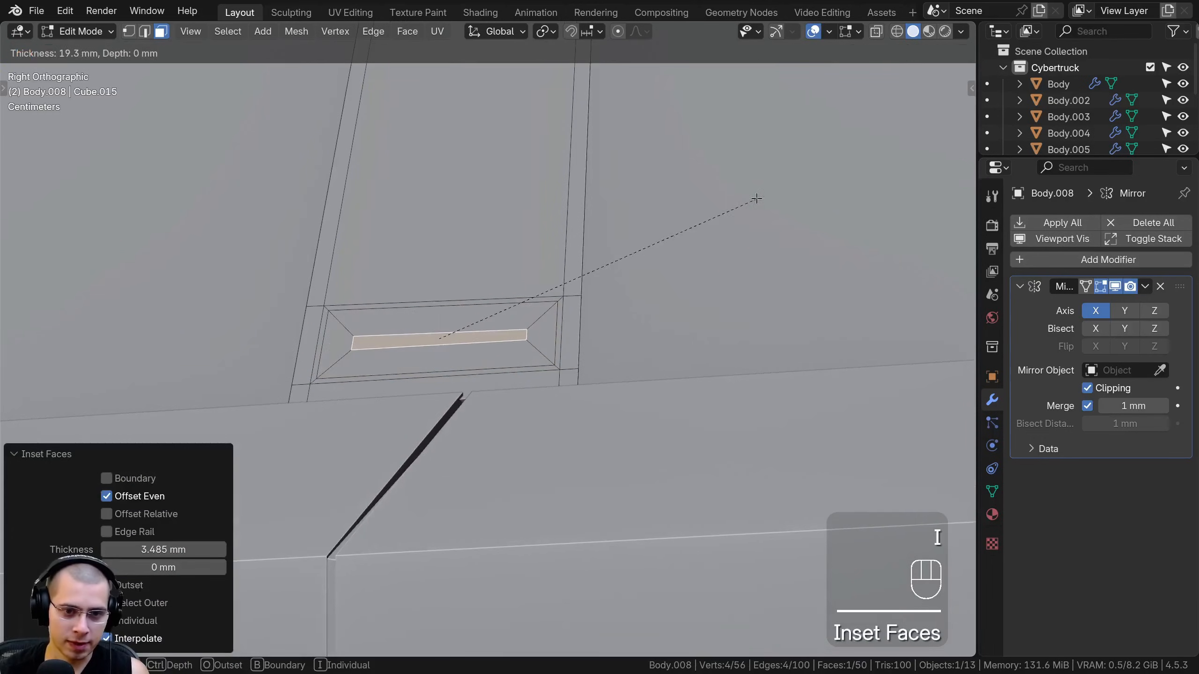
{"action": "left_click", "coordinate": [763, 196]}
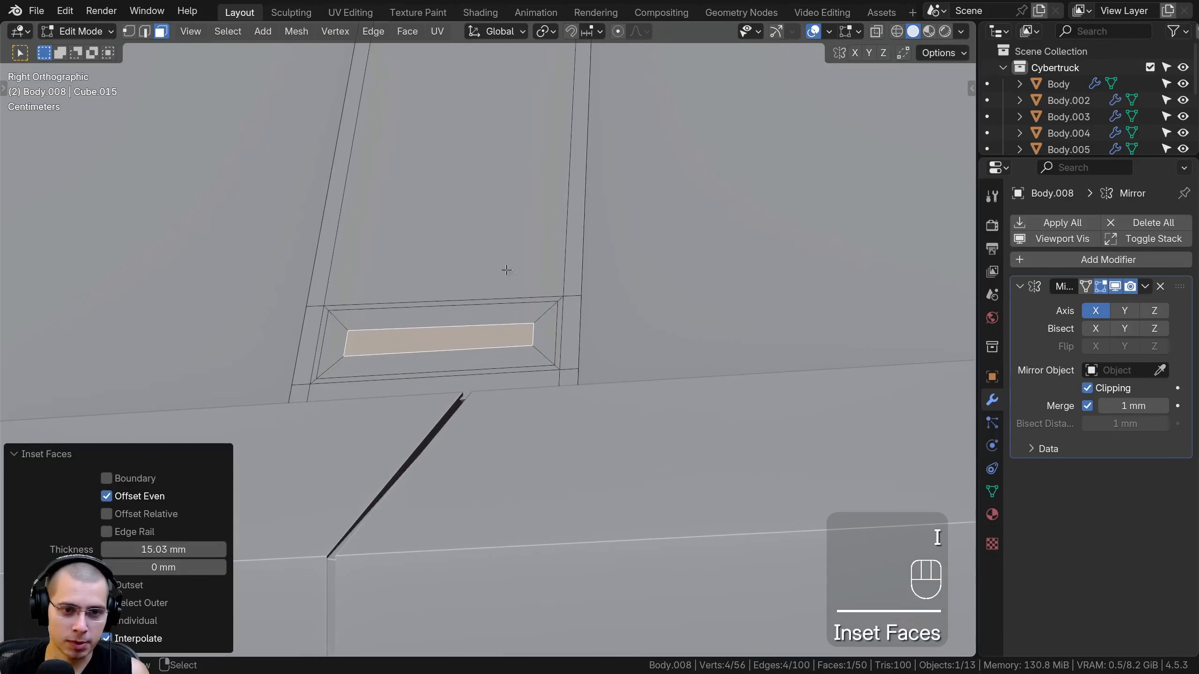
- Scale the two short end edges of the innermost inset face one at a time, the front edge by 0.925
{"action": "left_click", "coordinate": [142, 33]}
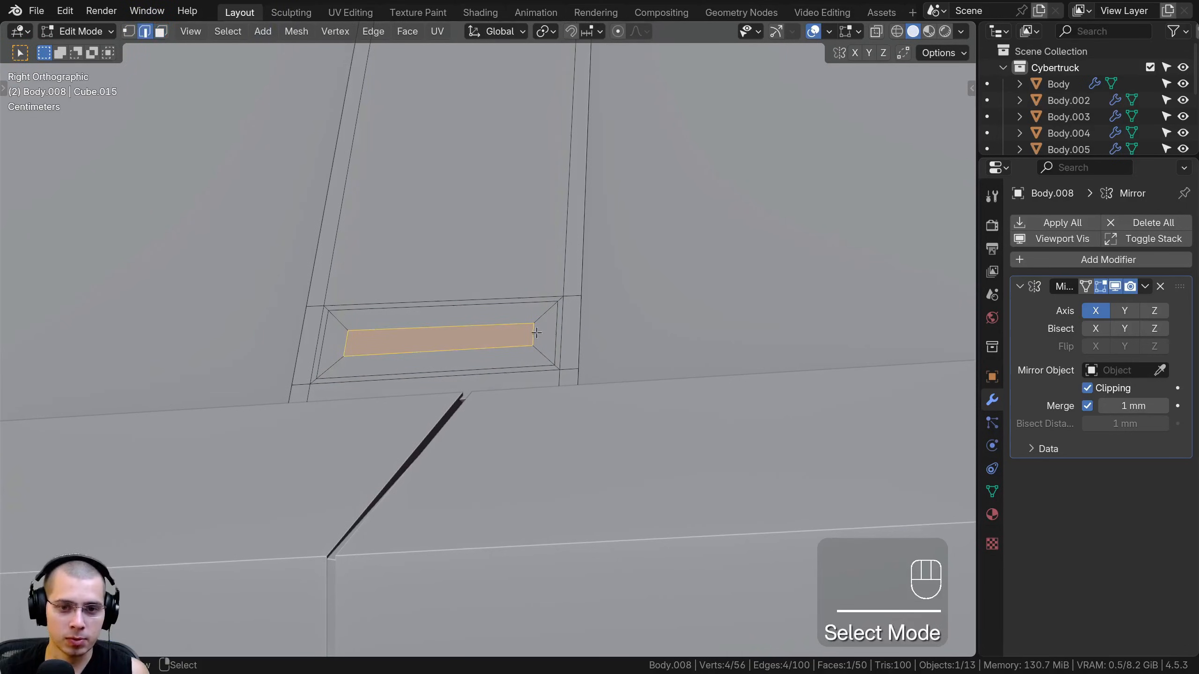
{"action": "left_click", "coordinate": [536, 332]}
{"action": "key", "text": "s"}
{"action": "left_click", "coordinate": [410, 370]}
{"action": "left_click", "coordinate": [352, 346]}
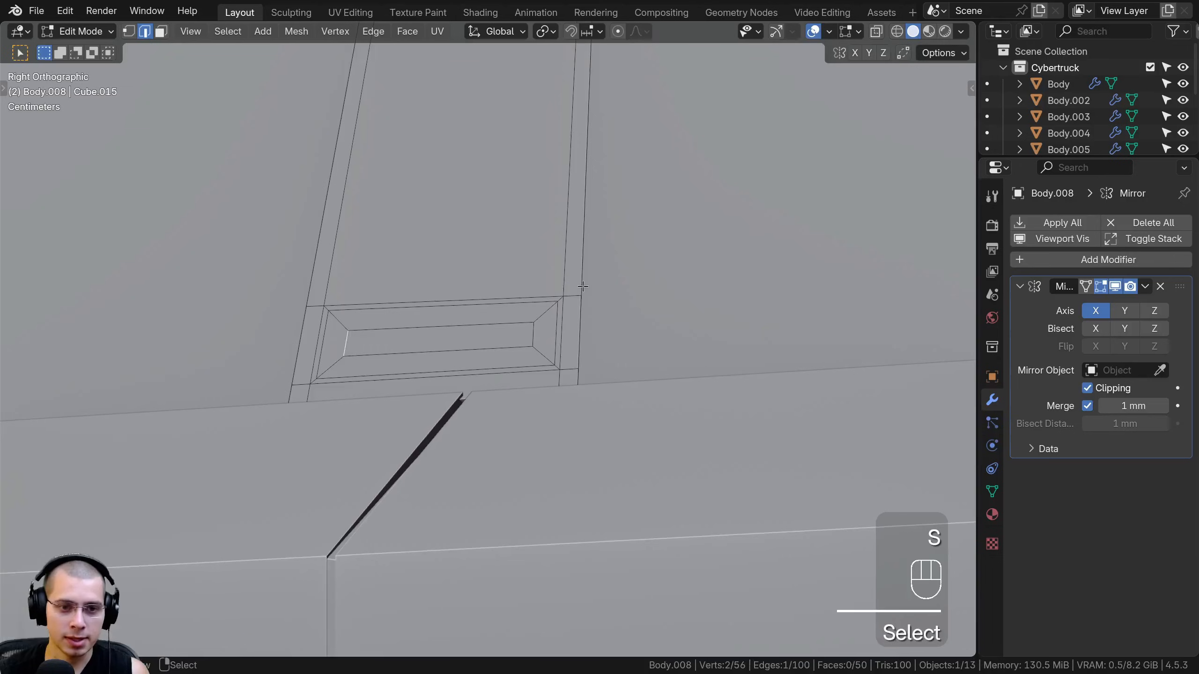
{"action": "key", "text": "s"}
{"action": "left_click", "coordinate": [564, 289]}
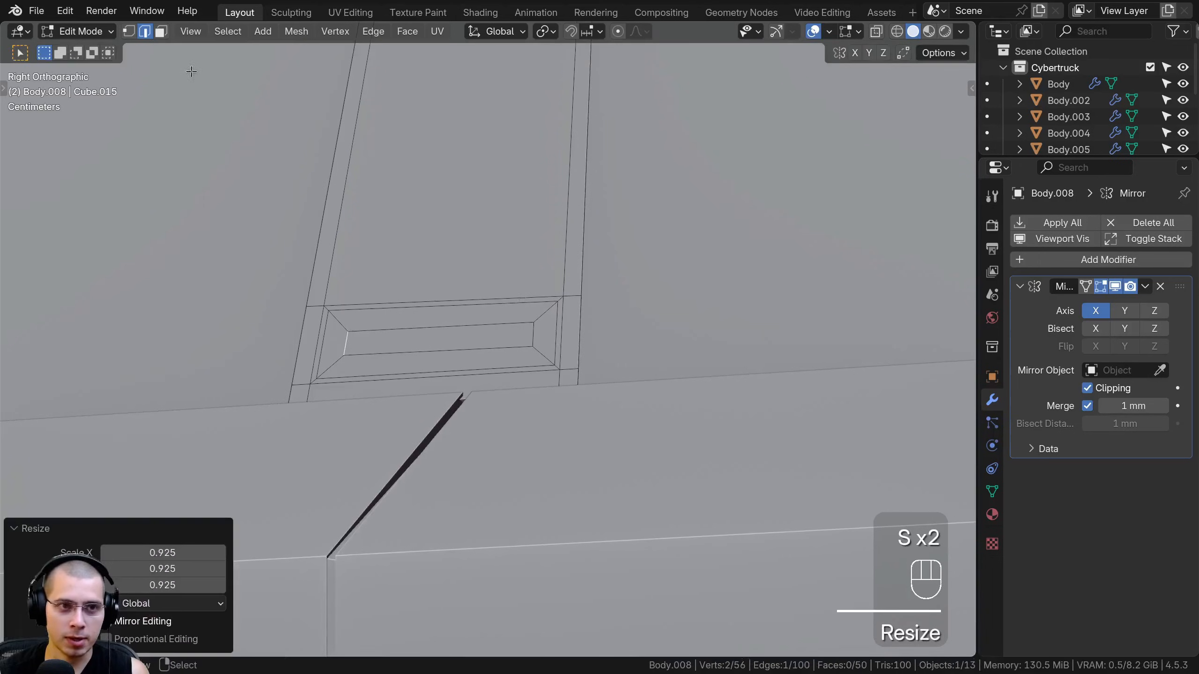
- Edge-slide the front end of the innermost face toward its centre, factor about -0.40, checking it against the wireframe
{"action": "left_click", "coordinate": [129, 34]}
{"action": "left_click", "coordinate": [349, 355]}
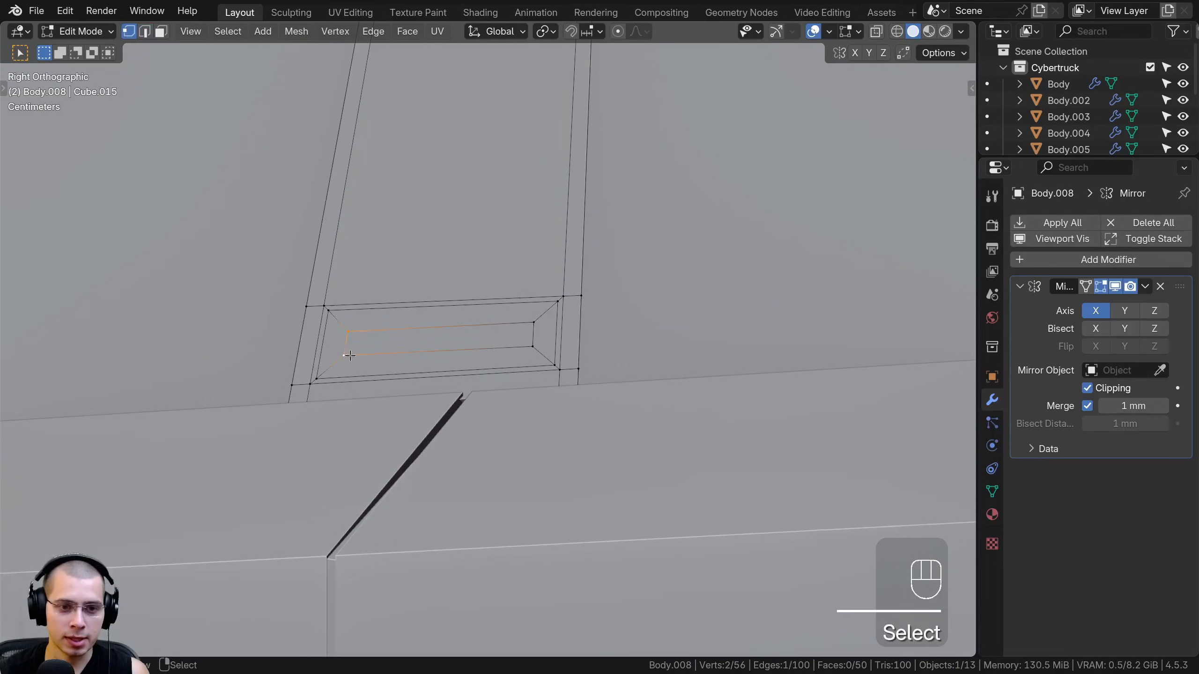
{"action": "key", "text": "g"}
{"action": "key", "text": "g"}
{"action": "left_click", "coordinate": [419, 348]}
{"action": "key", "text": "z"}
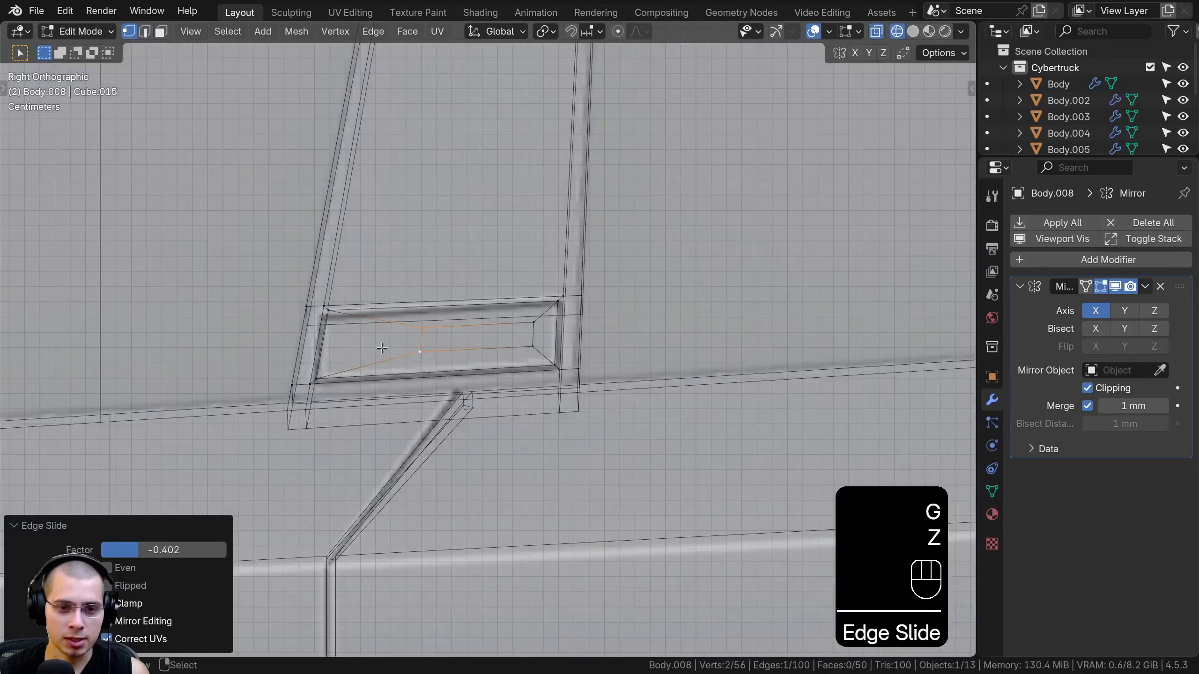
{"action": "key", "text": "g"}
{"action": "key", "text": "g"}
- Select the rear end vertices of the innermost face and edge-slide them toward its centre, factor about -0.61
{"action": "left_click", "coordinate": [384, 352], "text": "shift"}
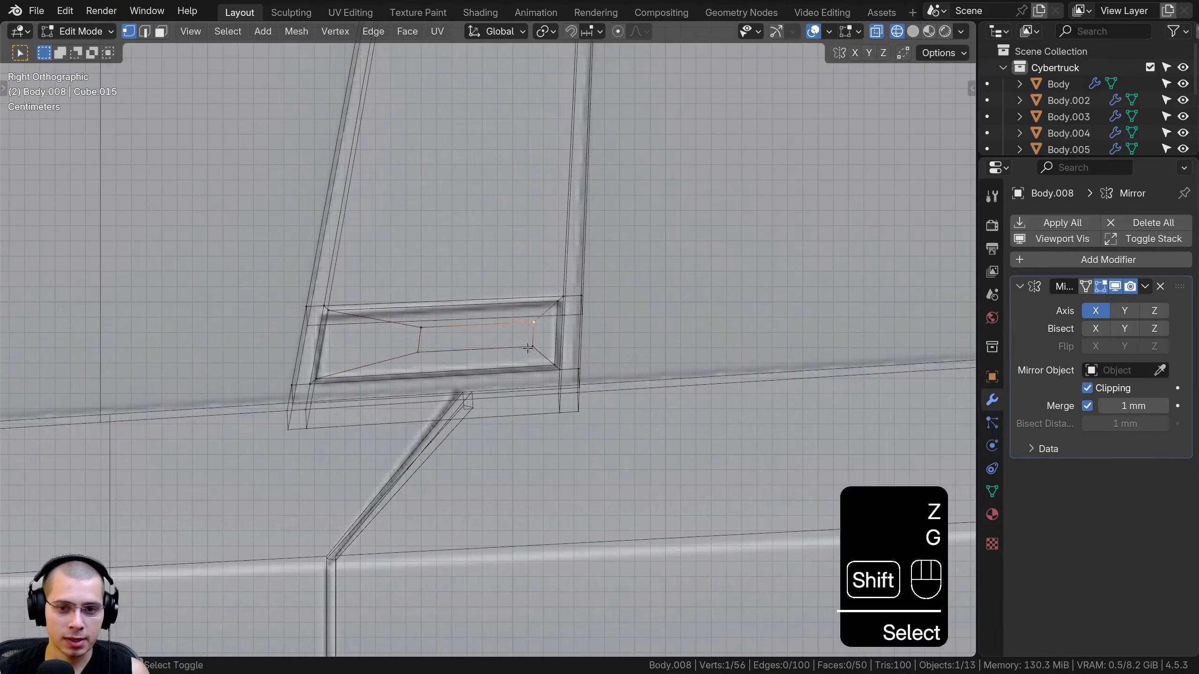
{"action": "key", "text": "z"}
{"action": "left_click", "coordinate": [892, 313]}
{"action": "key", "text": "g"}
{"action": "key", "text": "g"}
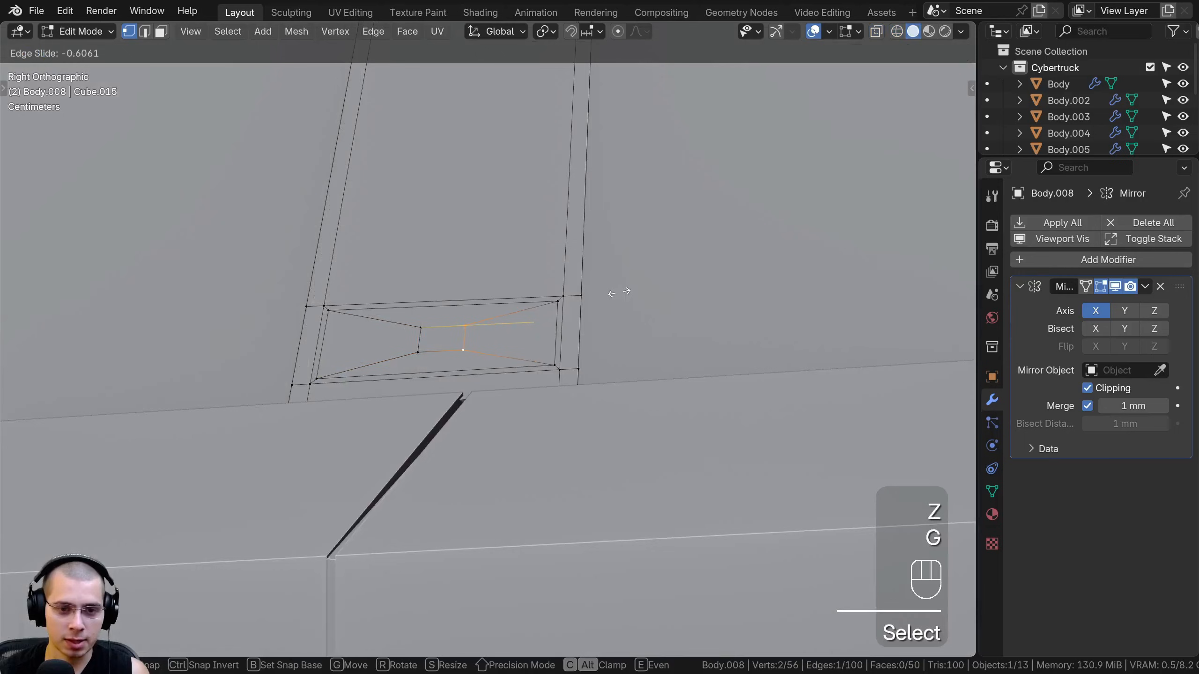
{"action": "left_click", "coordinate": [621, 293]}
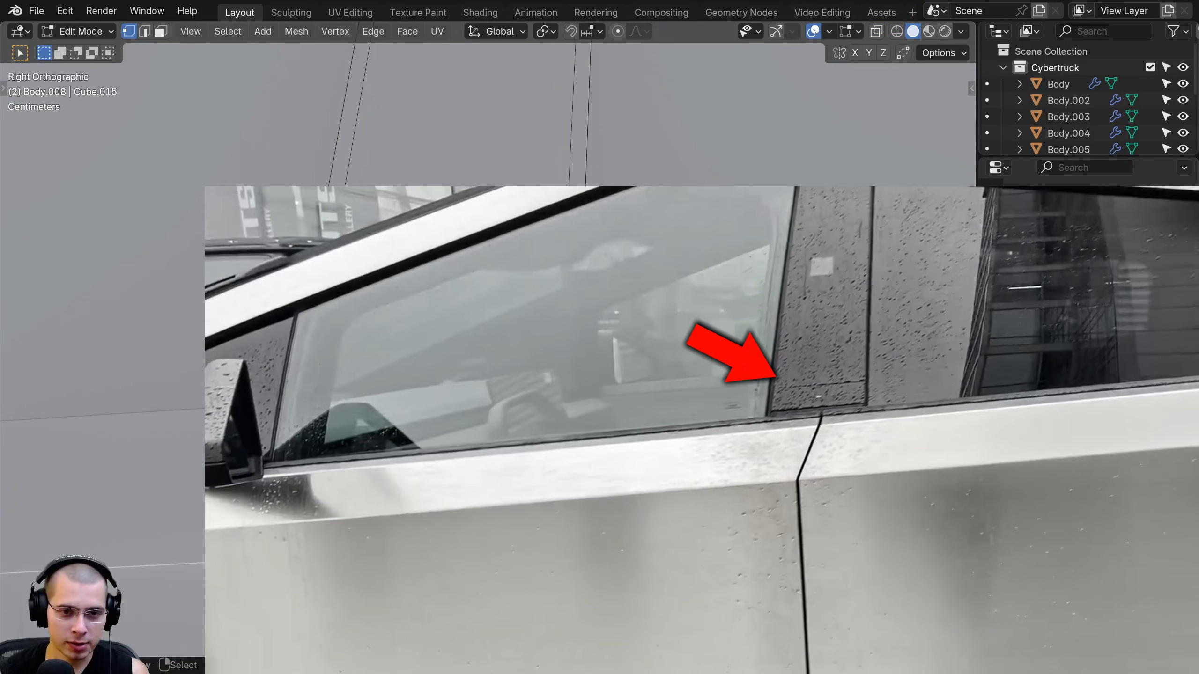
- Rotate and nudge the rear and front edges of the small inner face into a neat rectangle, then clear the selection
{"action": "key", "text": "r"}
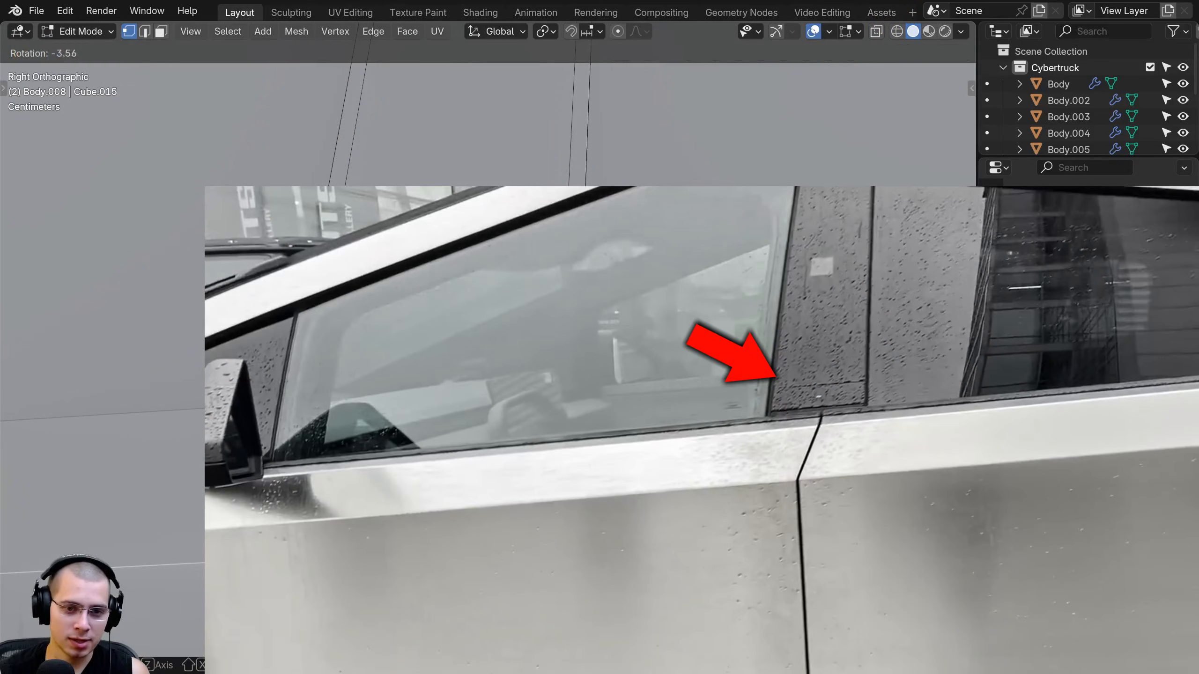
{"action": "left_click", "coordinate": [543, 340]}
{"action": "key", "text": "g"}
{"action": "left_click", "coordinate": [520, 340]}
{"action": "right_click", "coordinate": [421, 327]}
{"action": "right_click", "coordinate": [419, 352], "text": "shift"}
{"action": "key", "text": "r"}
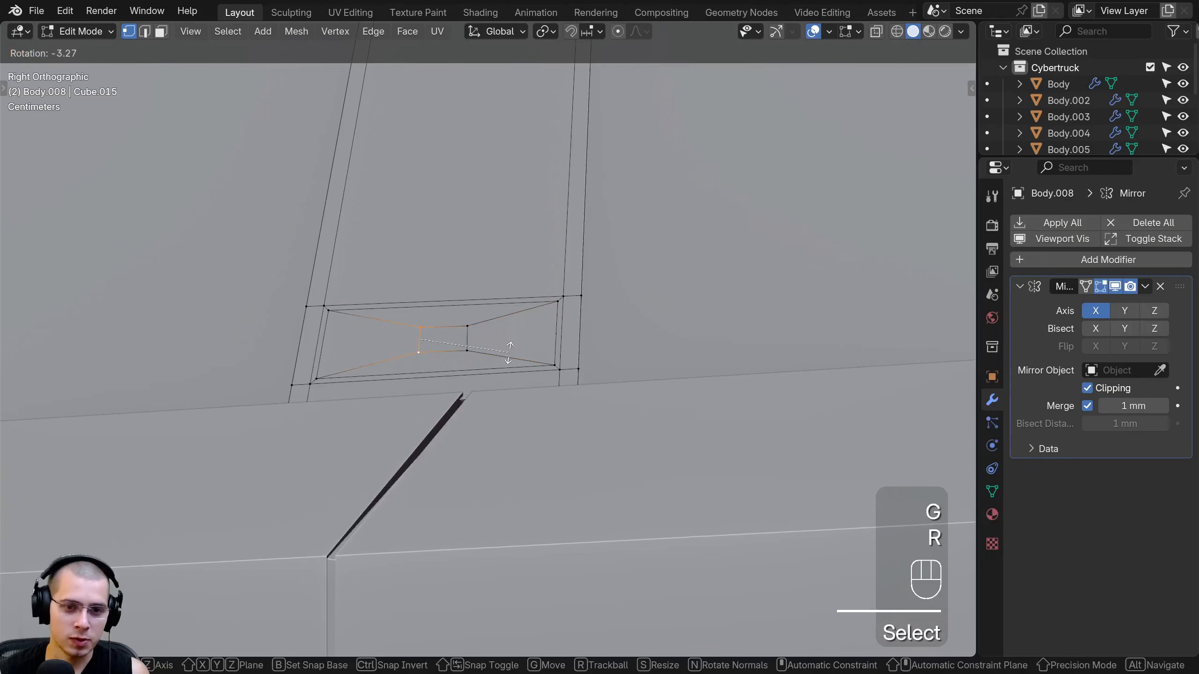
{"action": "left_click", "coordinate": [508, 348]}
{"action": "key", "text": "g"}
{"action": "left_click", "coordinate": [500, 359]}
{"action": "scroll", "coordinate": [458, 368], "scroll_direction": "down", "scroll_amount": 3}
{"action": "scroll", "coordinate": [457, 368], "scroll_direction": "up", "scroll_amount": 2}
{"action": "key", "text": "alt+a"}
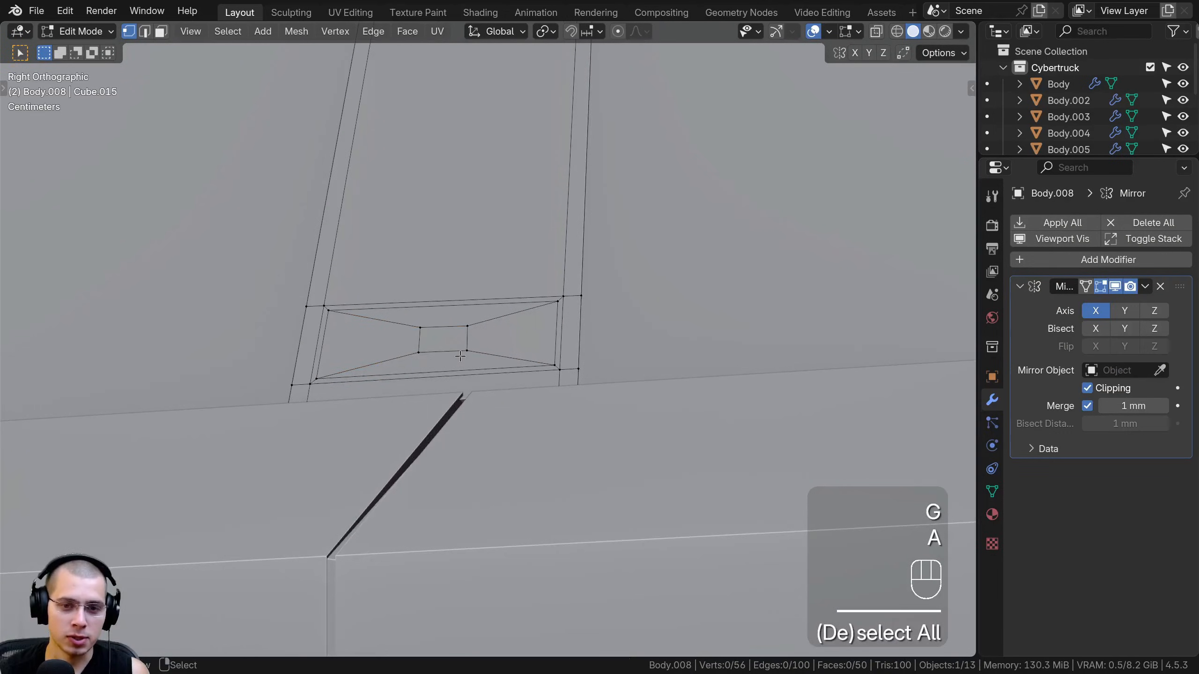
- Extrude the narrow face loop around the middle pillar's lower rectangle about 3.8 mm inward to form a seam
{"action": "left_click", "coordinate": [161, 33]}
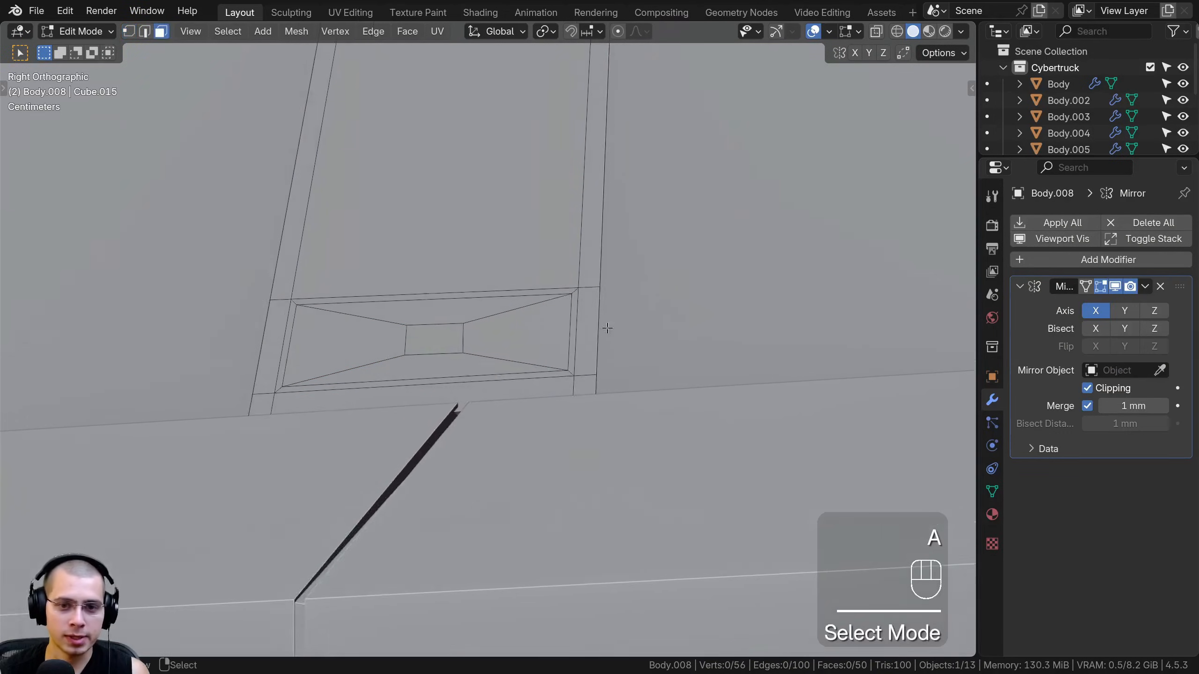
{"action": "scroll", "coordinate": [608, 261], "scroll_direction": "up", "scroll_amount": 3}
{"action": "left_click", "coordinate": [611, 270], "text": "alt"}
{"action": "key", "text": "KP_Decimal"}
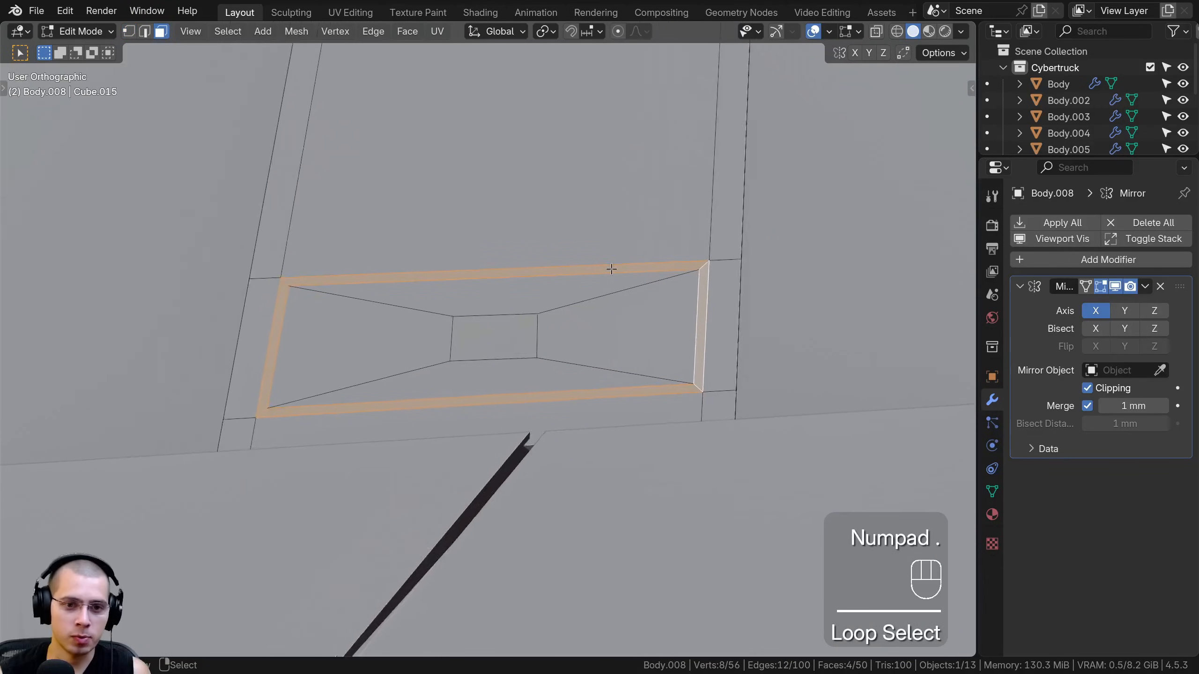
{"action": "middle_click_drag", "start_coordinate": [610, 268], "coordinate": [771, 201]}
{"action": "key", "text": "e"}
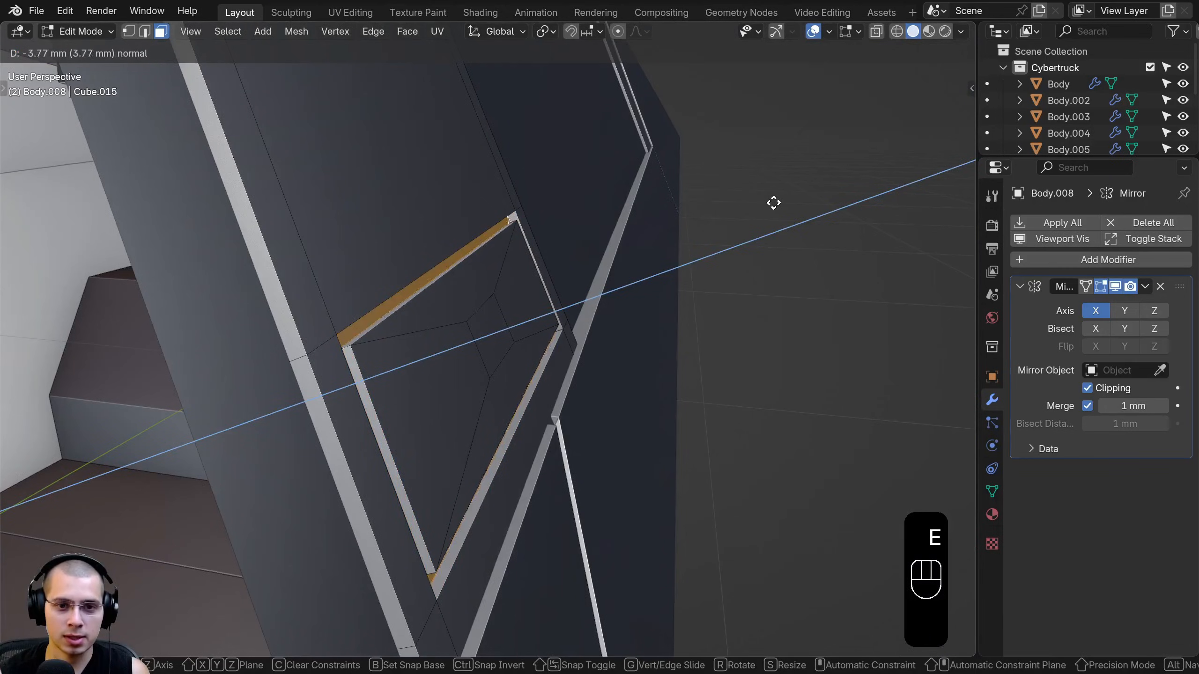
{"action": "left_click", "coordinate": [773, 204]}
{"action": "key", "text": "Tab"}
{"action": "middle_click_drag", "start_coordinate": [773, 203], "coordinate": [482, 275]}
{"action": "scroll", "coordinate": [481, 275], "scroll_direction": "down", "scroll_amount": 6}
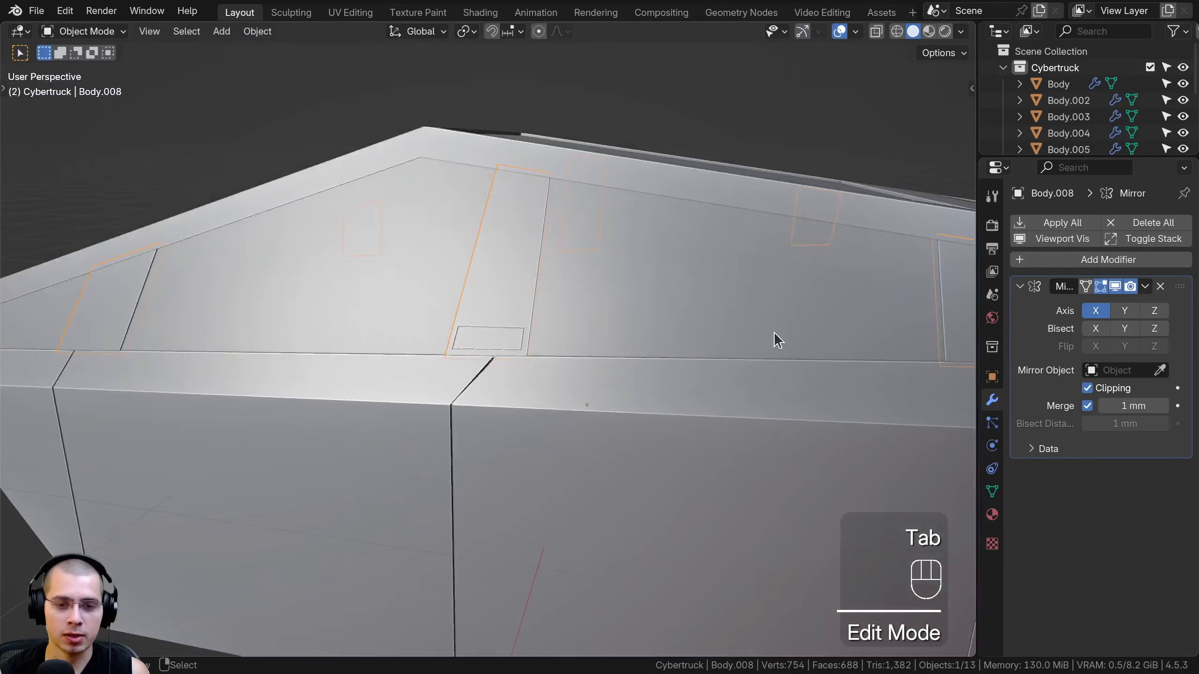
- Add two vertical loop cuts to the rear pillar trim at the reference rectangle's ends, factors about 0.354 and -0.802
{"action": "middle_click_drag", "start_coordinate": [776, 339], "coordinate": [481, 321], "text": "shift"}
{"action": "scroll", "coordinate": [482, 320], "scroll_direction": "up", "scroll_amount": 5}
{"action": "key", "text": "Tab"}
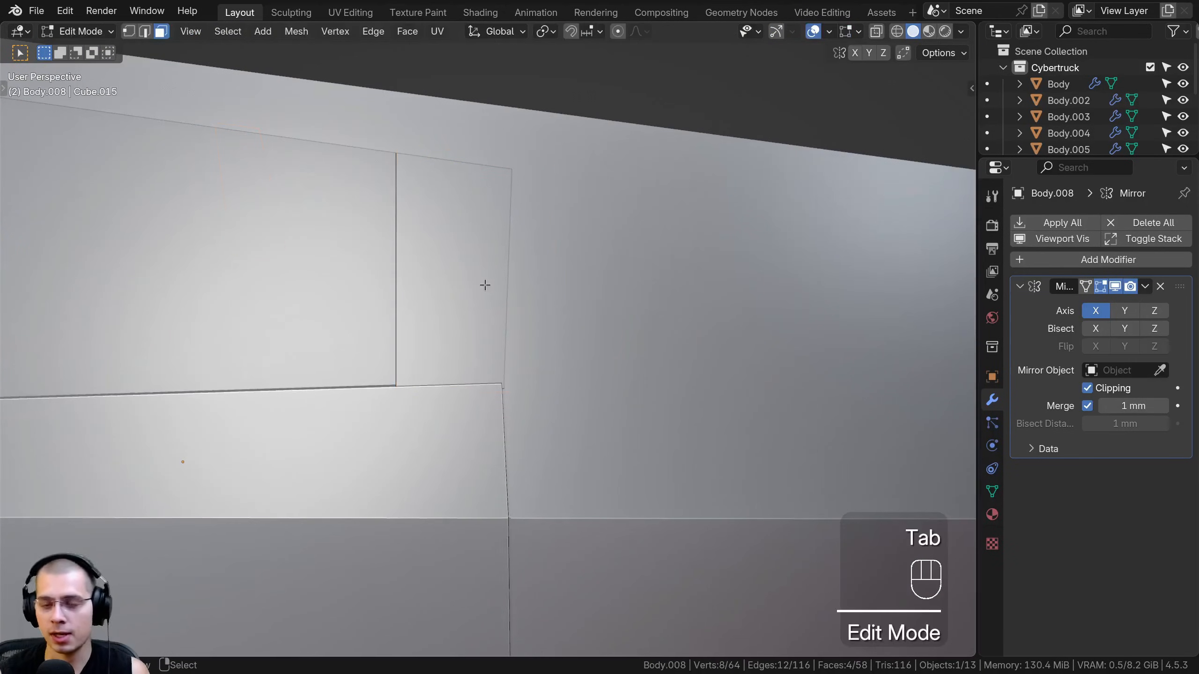
{"action": "key", "text": "KP_1"}
{"action": "key", "text": "KP_3"}
{"action": "key", "text": "shift+z"}
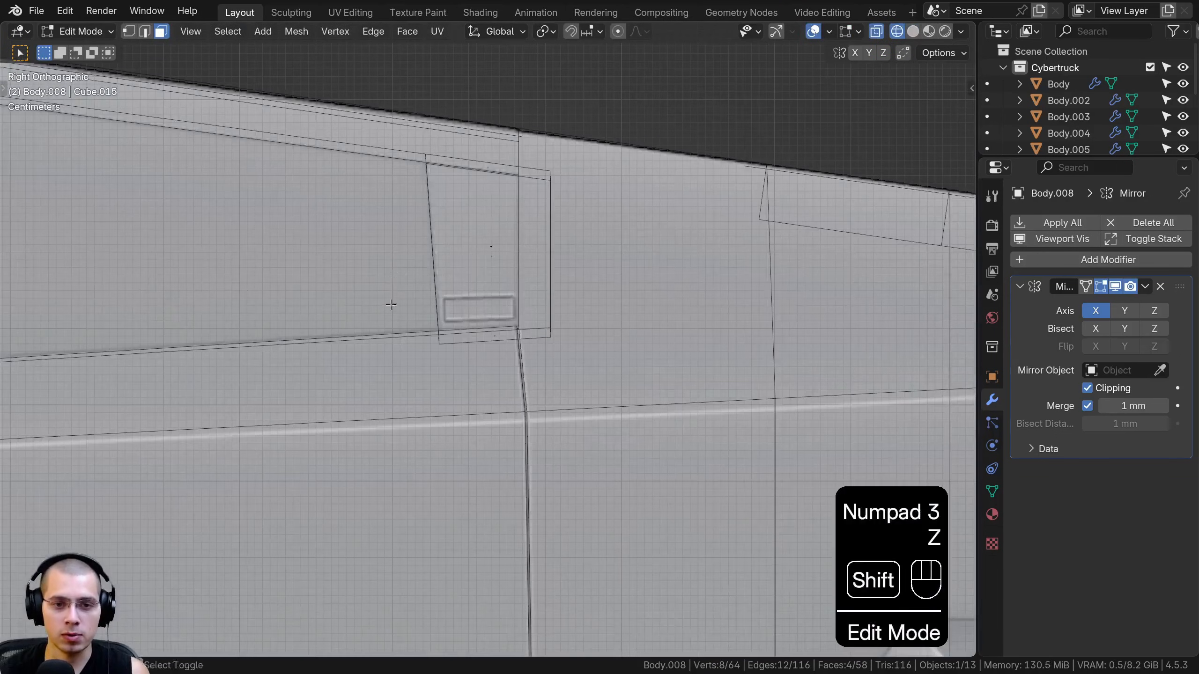
{"action": "middle_click_drag", "start_coordinate": [467, 127], "coordinate": [468, 195], "text": "shift"}
{"action": "key", "text": "ctrl+r"}
{"action": "left_click", "coordinate": [472, 188]}
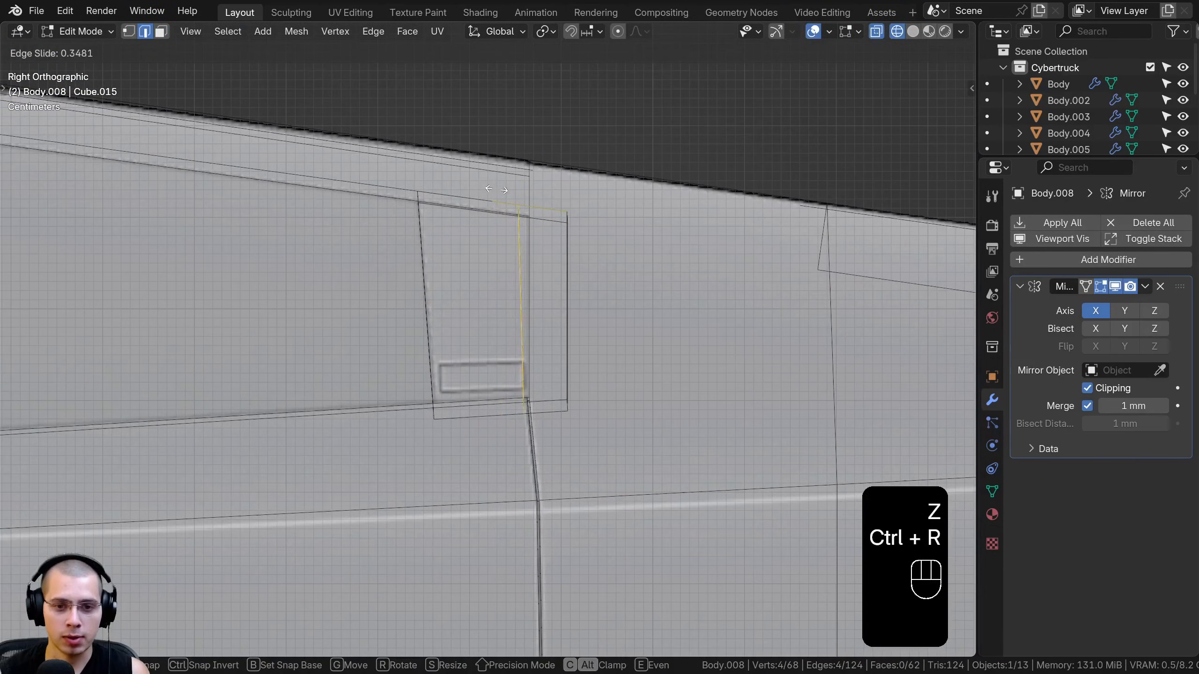
{"action": "left_click", "coordinate": [495, 189]}
{"action": "key", "text": "ctrl+r"}
{"action": "left_click", "coordinate": [495, 195]}
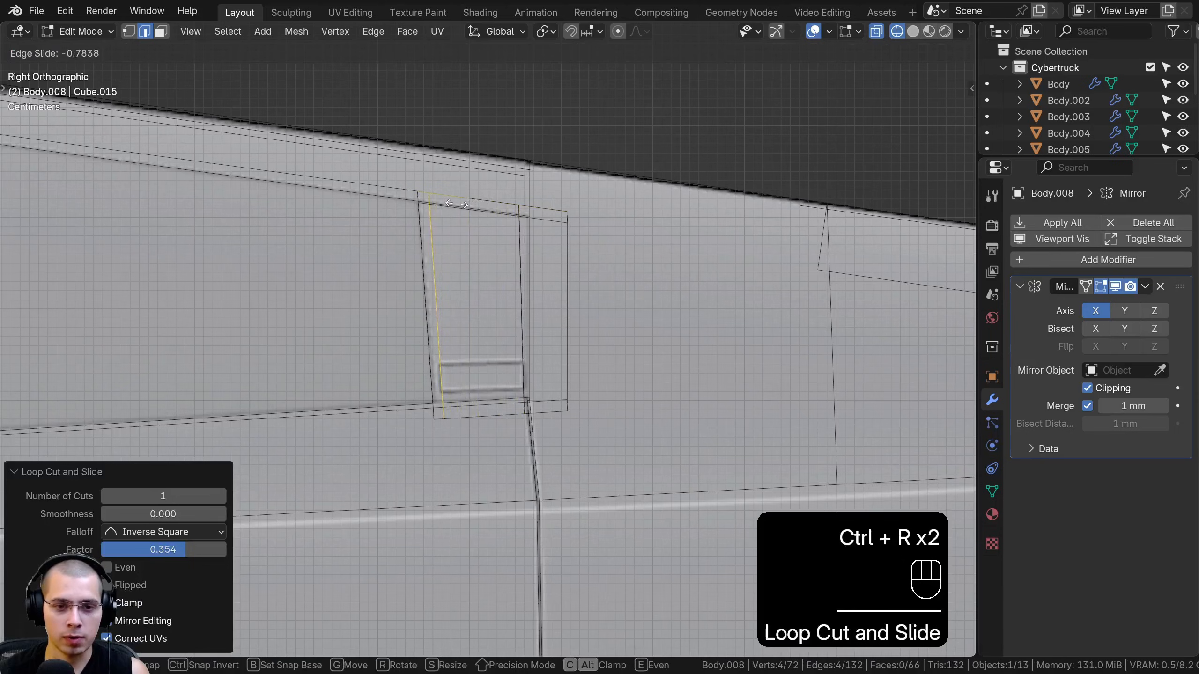
{"action": "left_click", "coordinate": [456, 204]}
- Add two horizontal loop cuts to the rear pillar trim at the rectangle's upper and lower edges, the lower at factor about -0.450
{"action": "scroll", "coordinate": [448, 236], "scroll_direction": "up", "scroll_amount": 2}
{"action": "key", "text": "ctrl+r"}
{"action": "left_click", "coordinate": [379, 310]}
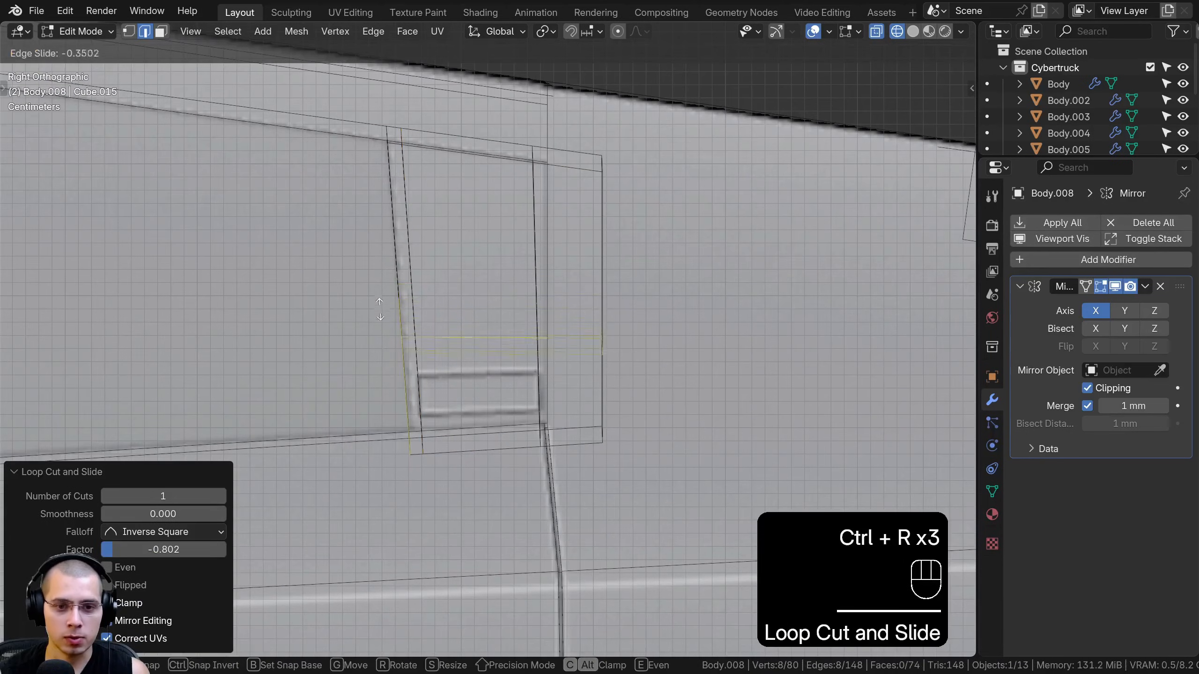
{"action": "left_click", "coordinate": [380, 342]}
{"action": "key", "text": "ctrl+r"}
{"action": "left_click", "coordinate": [422, 408]}
{"action": "left_click", "coordinate": [419, 430]}
{"action": "key", "text": "z"}
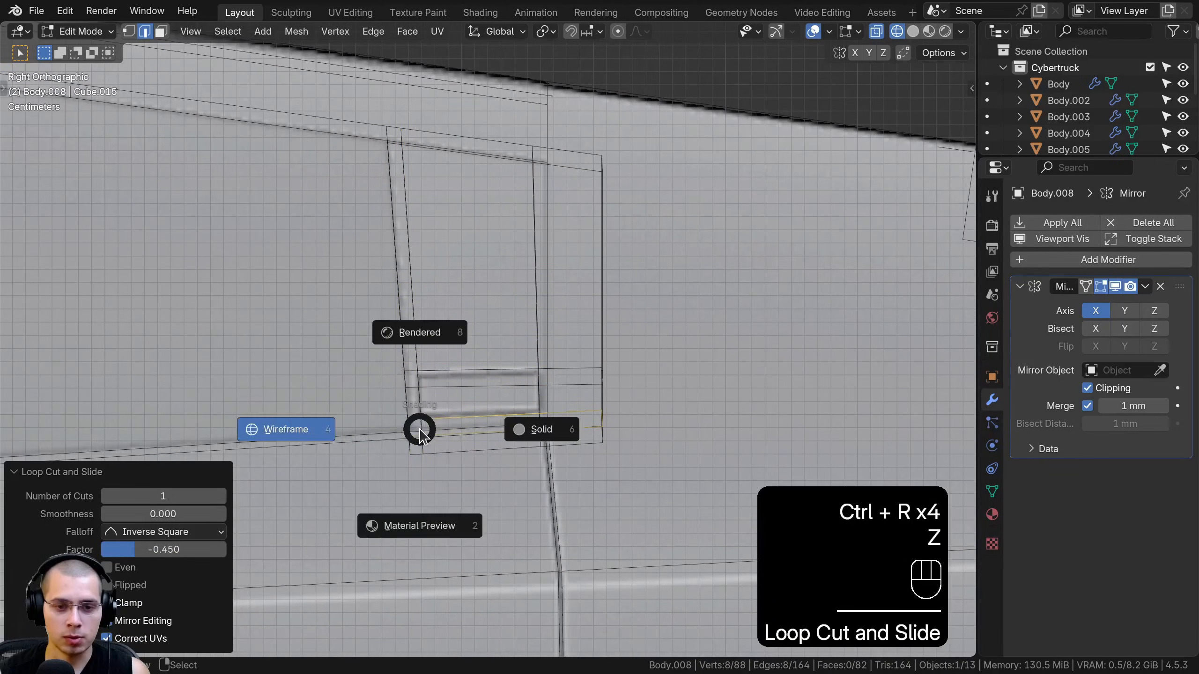
{"action": "left_click", "coordinate": [645, 435]}
{"action": "middle_click_drag", "start_coordinate": [610, 404], "coordinate": [609, 379], "text": "shift"}
{"action": "scroll", "coordinate": [609, 379], "scroll_direction": "up", "scroll_amount": 3}
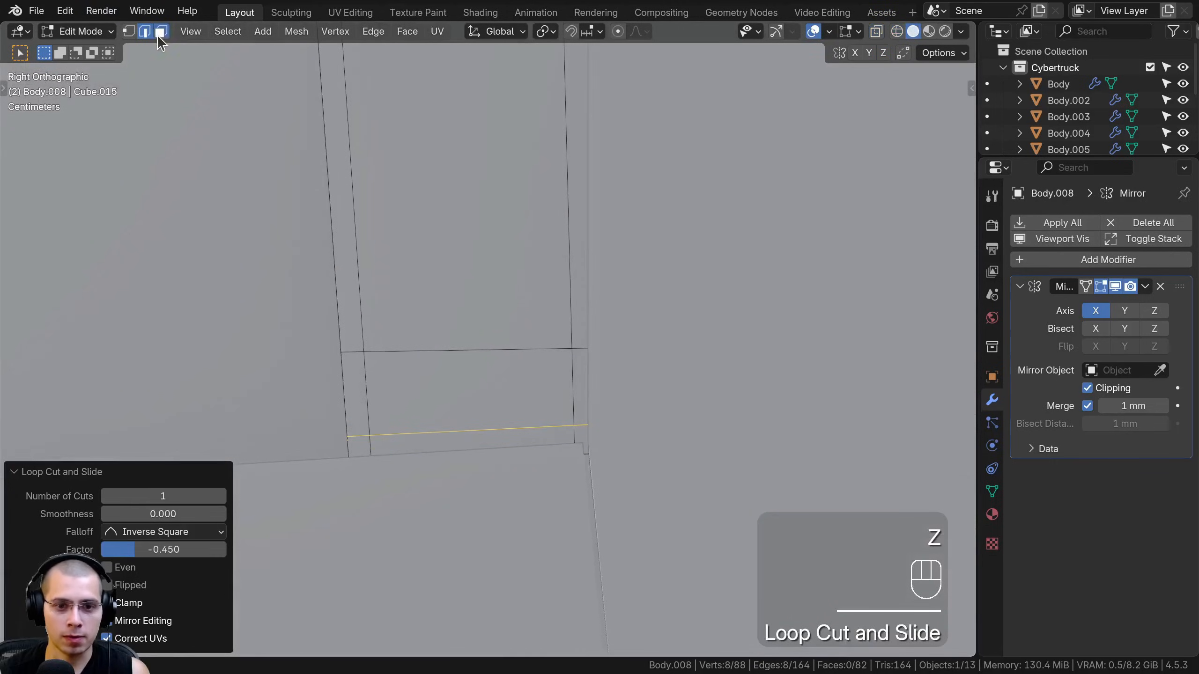
- Inset the rear pillar's rectangular face twice, first by about 2.8 mm and again by about 11.2 mm
{"action": "left_click", "coordinate": [161, 32]}
{"action": "left_click", "coordinate": [458, 396]}
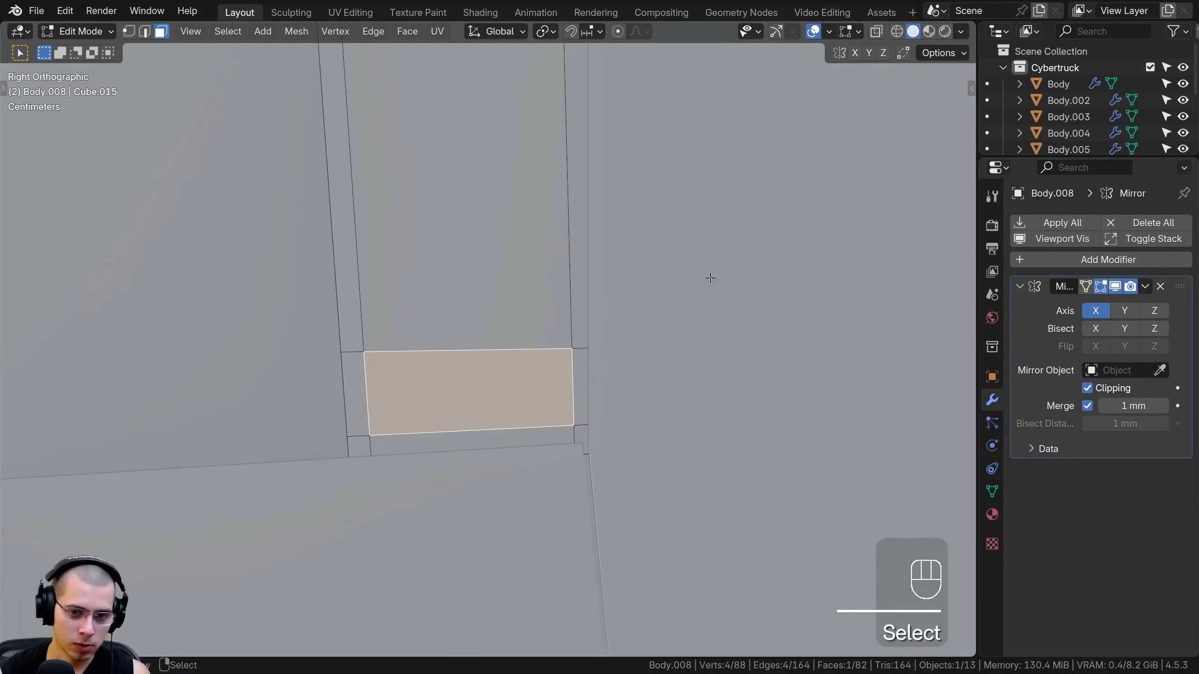
{"action": "scroll", "coordinate": [710, 278], "scroll_direction": "up", "scroll_amount": 1}
{"action": "key", "text": "i"}
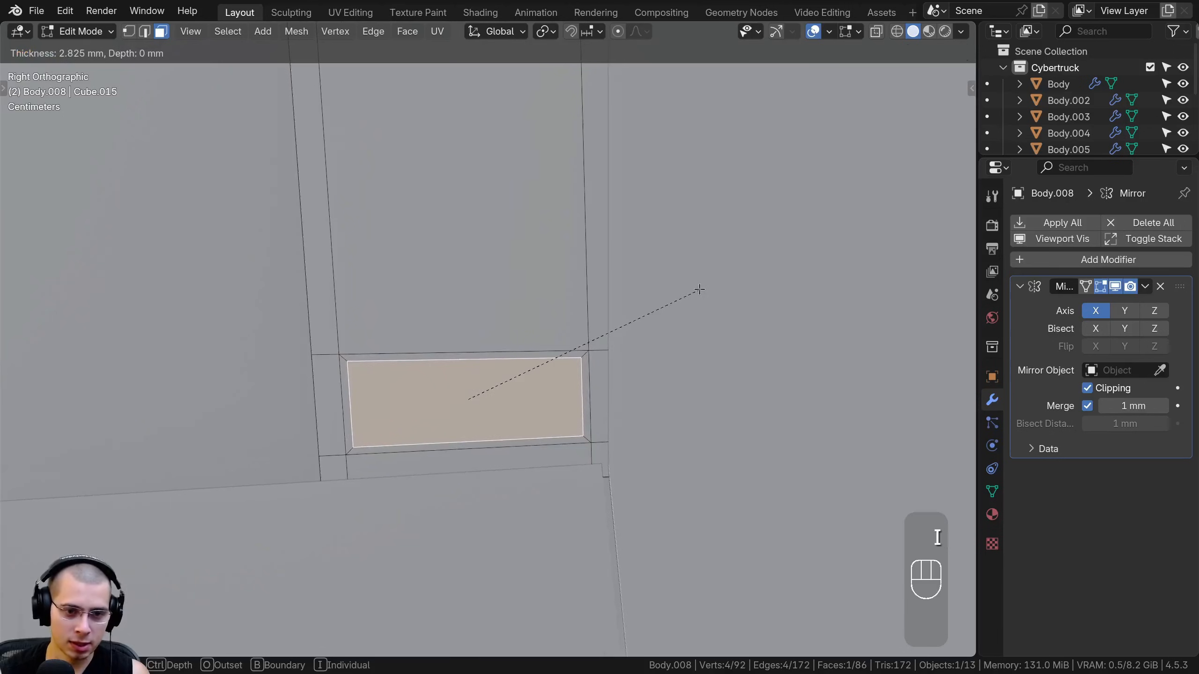
{"action": "left_click", "coordinate": [700, 289]}
{"action": "key", "text": "i"}
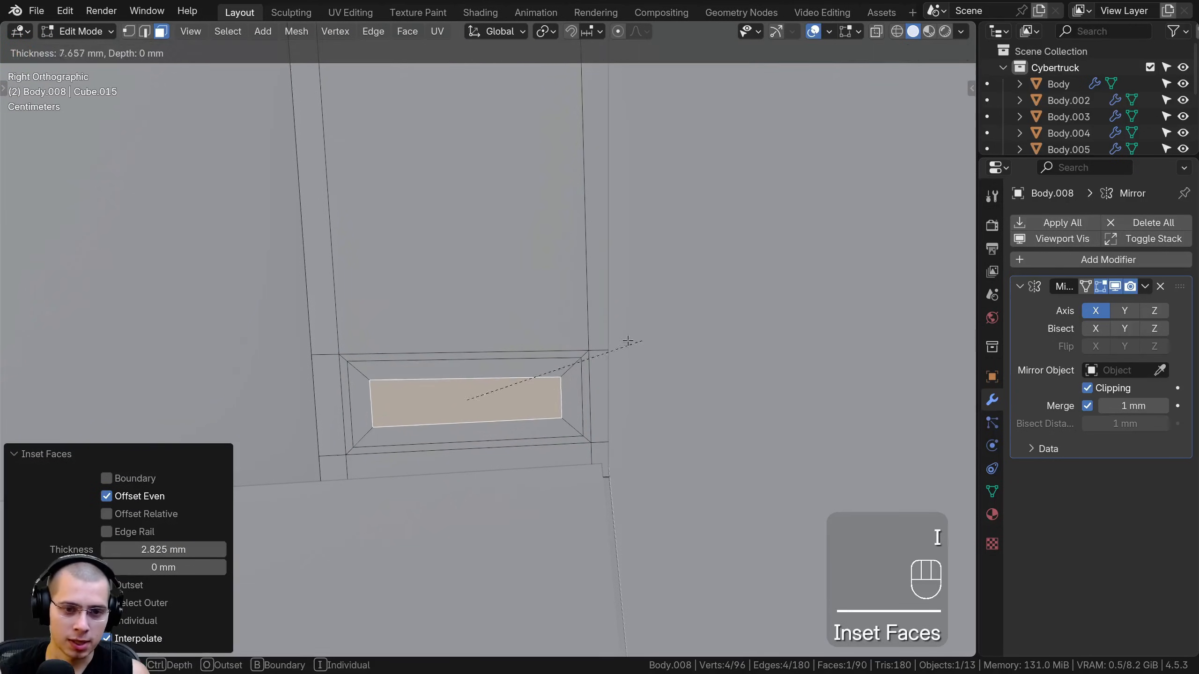
{"action": "left_click", "coordinate": [600, 324]}
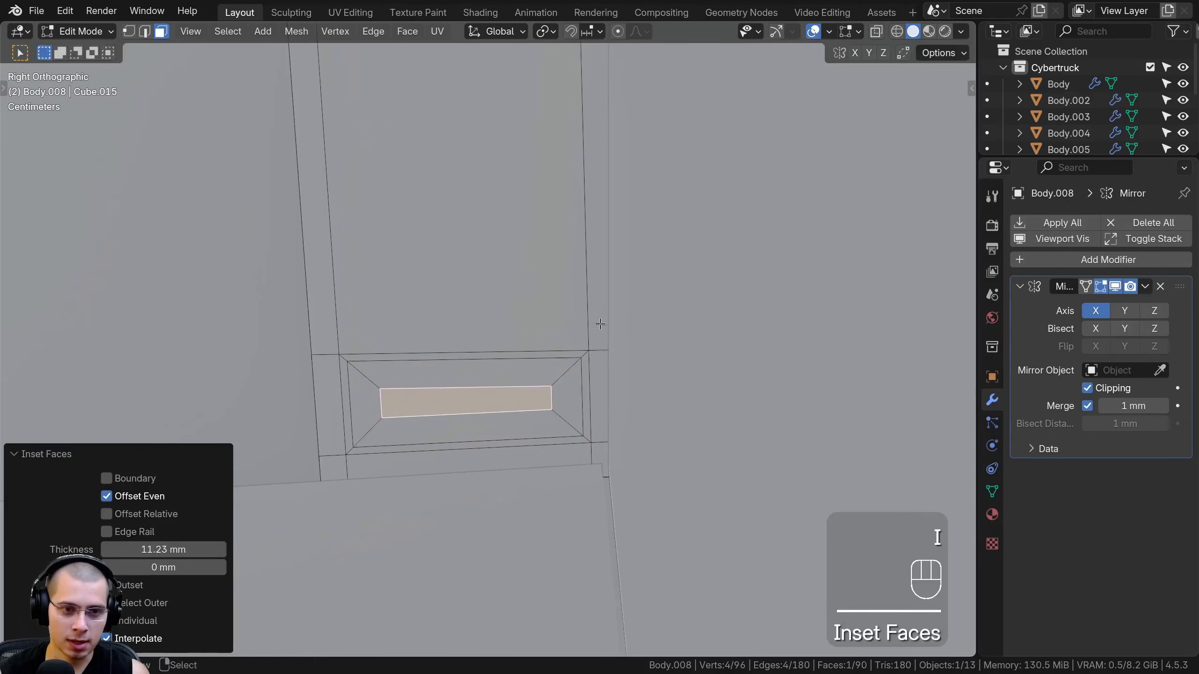
- Edge-slide both short ends of the innermost face toward its centre, front factor about -0.334 and rear factor about -0.569
{"action": "left_click", "coordinate": [129, 32]}
{"action": "left_click", "coordinate": [380, 391]}
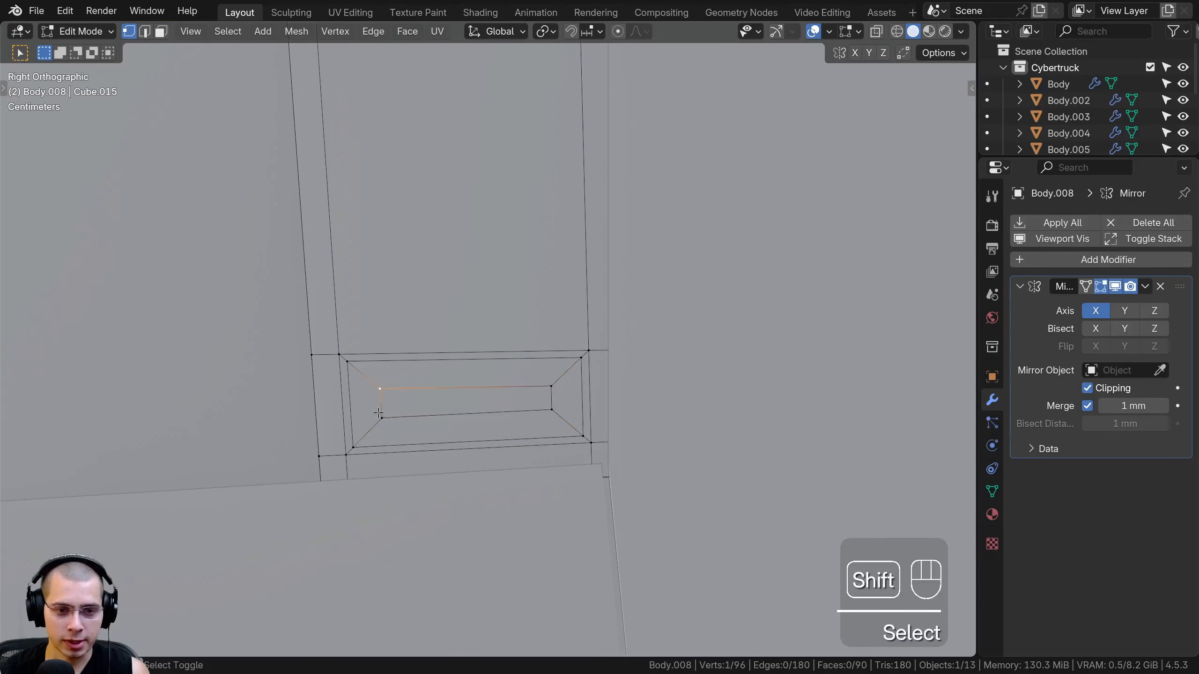
{"action": "left_click", "coordinate": [381, 415], "text": "shift"}
{"action": "key", "text": "g"}
{"action": "key", "text": "g"}
{"action": "left_click", "coordinate": [484, 415]}
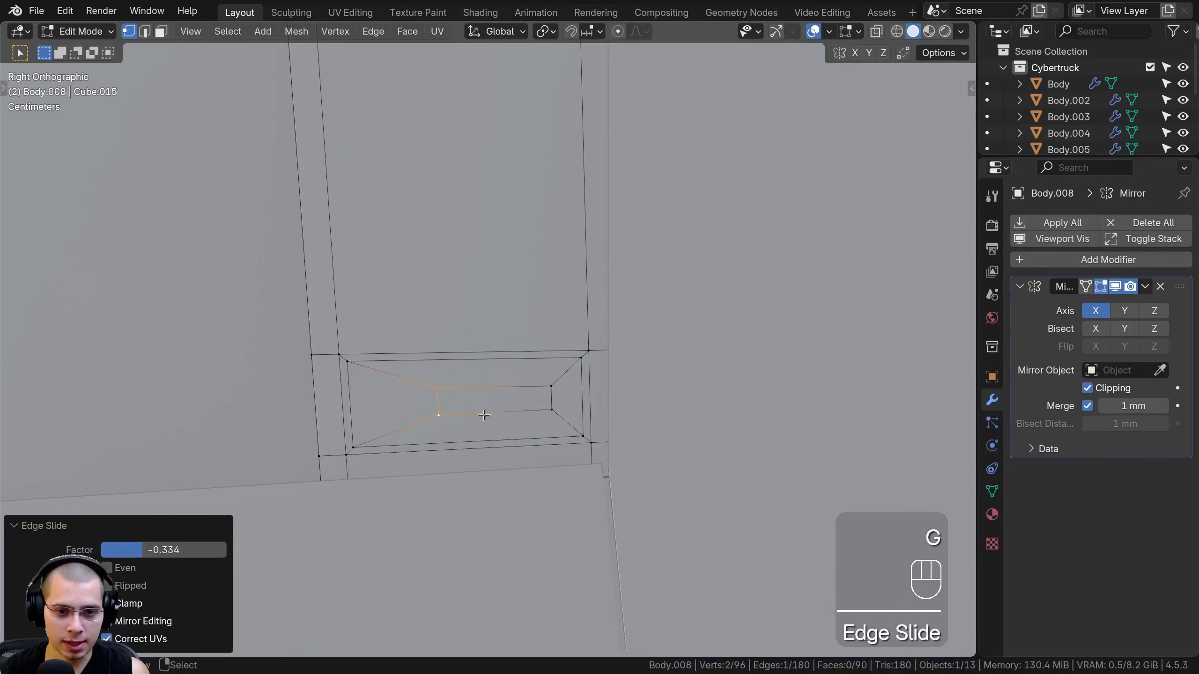
{"action": "left_click", "coordinate": [551, 387]}
{"action": "left_click", "coordinate": [551, 409], "text": "shift"}
{"action": "key", "text": "g"}
{"action": "key", "text": "g"}
{"action": "left_click", "coordinate": [511, 411]}
- Scale the rear end edge of the innermost face up slightly to even out its shape
{"action": "scroll", "coordinate": [511, 411], "scroll_direction": "up", "scroll_amount": 3}
{"action": "key", "text": "s"}
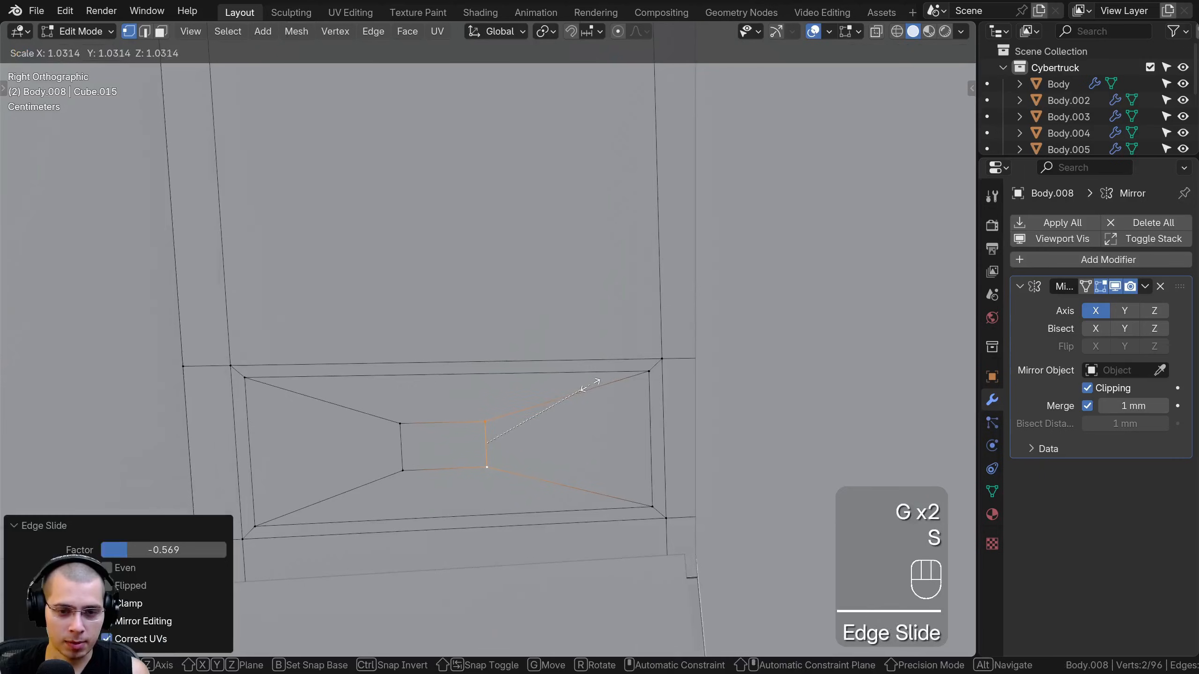
{"action": "left_click", "coordinate": [554, 410]}
{"action": "left_click", "coordinate": [400, 423]}
{"action": "left_click", "coordinate": [402, 471], "text": "shift"}
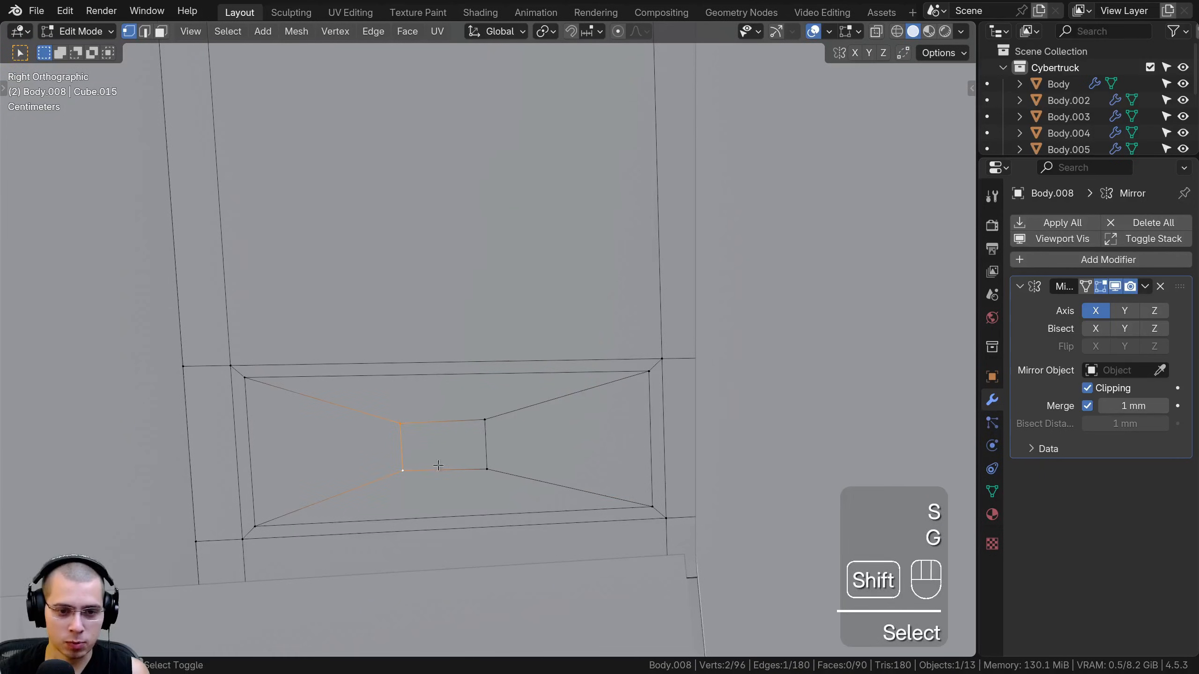
{"action": "scroll", "coordinate": [459, 471], "scroll_direction": "down", "scroll_amount": 2}
- Extrude the narrow face loop around the rear pillar's rectangle about 6 mm inward, then leave mesh editing and deselect everything
{"action": "key", "text": "3"}
{"action": "middle_click_drag", "start_coordinate": [408, 344], "coordinate": [394, 290], "text": "shift"}
{"action": "scroll", "coordinate": [481, 281], "scroll_direction": "up", "scroll_amount": 2}
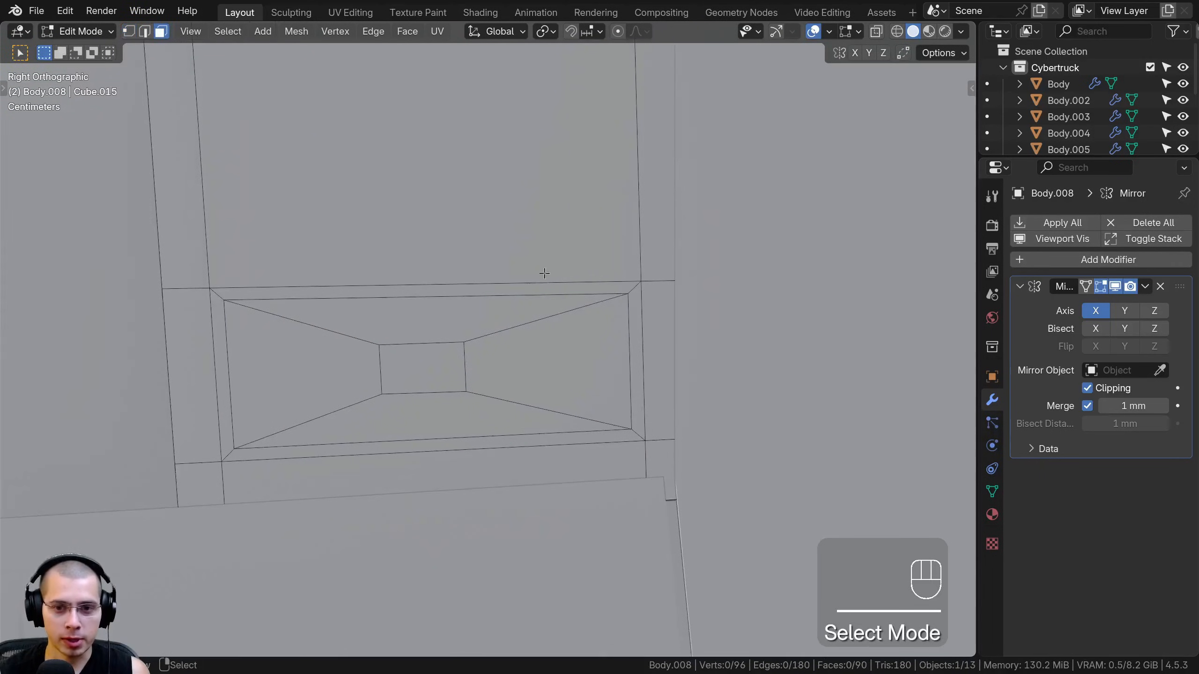
{"action": "left_click", "coordinate": [632, 290], "text": "alt"}
{"action": "key", "text": "KP_Decimal"}
{"action": "middle_click_drag", "start_coordinate": [638, 295], "coordinate": [661, 353]}
{"action": "key", "text": "e"}
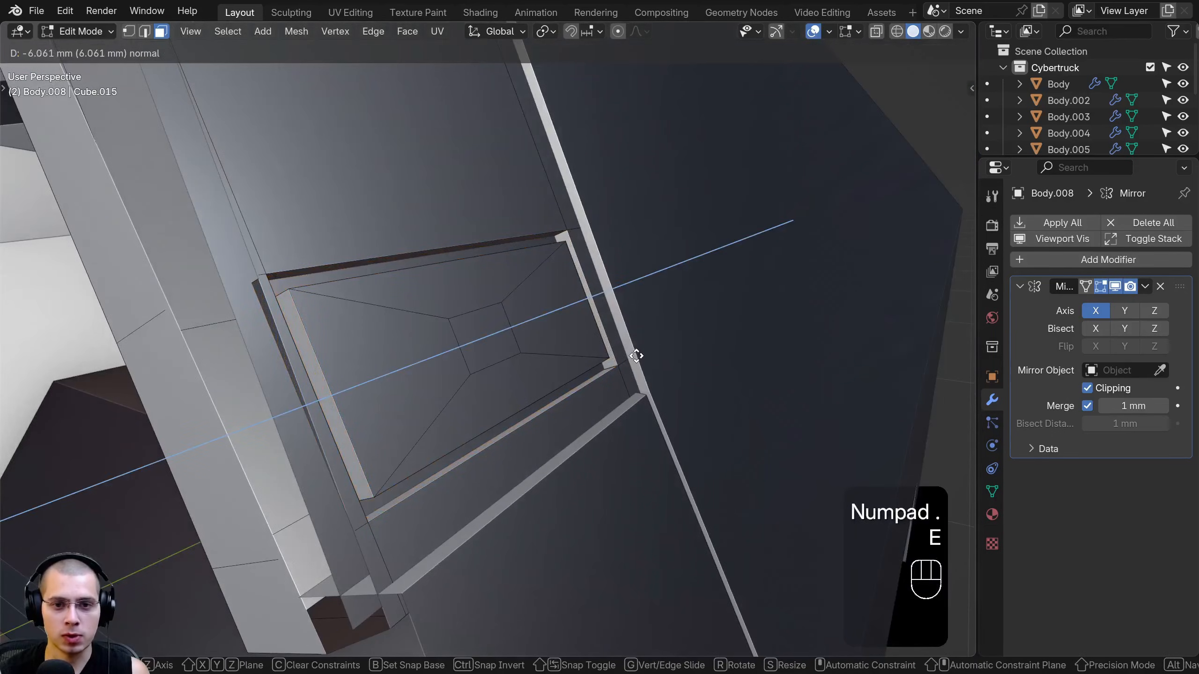
{"action": "left_click", "coordinate": [642, 355]}
{"action": "scroll", "coordinate": [637, 369], "scroll_direction": "down", "scroll_amount": 4}
{"action": "key", "text": "Tab"}
{"action": "middle_click_drag", "start_coordinate": [637, 370], "coordinate": [448, 345]}
{"action": "scroll", "coordinate": [468, 361], "scroll_direction": "down", "scroll_amount": 6}
{"action": "middle_click_drag", "start_coordinate": [448, 345], "coordinate": [276, 356], "text": "shift"}
{"action": "key", "text": "a"}
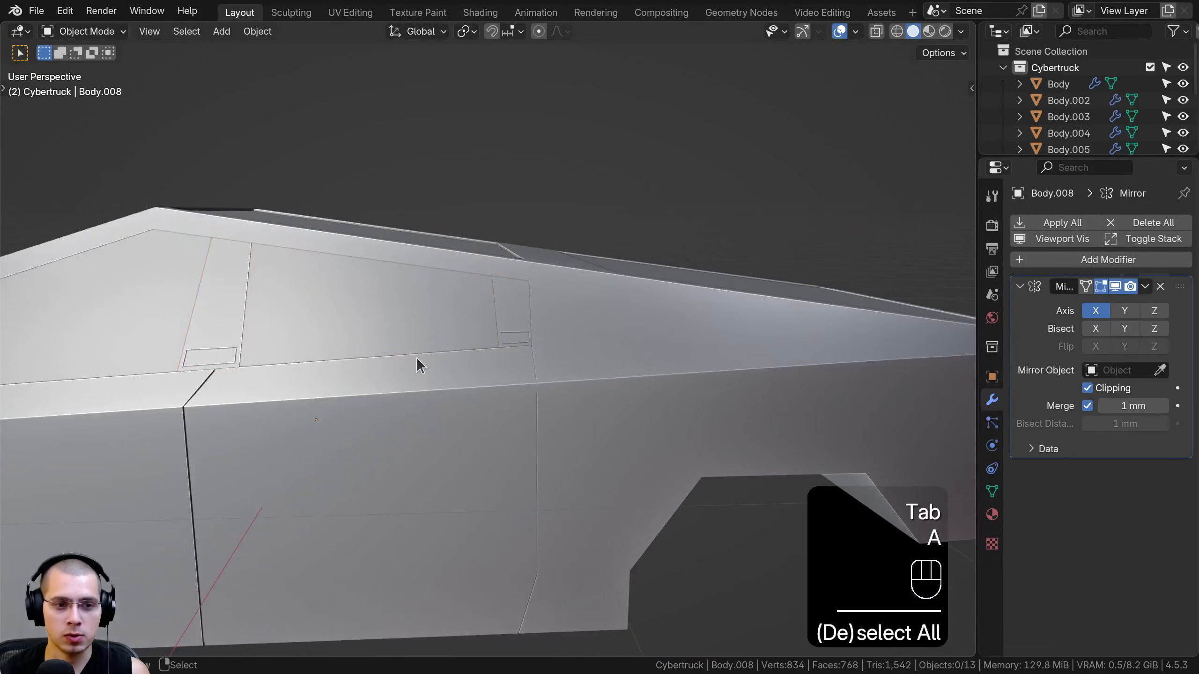
- Examine the roof's side strips against the top-view reference in wireframe
{"action": "scroll", "coordinate": [472, 364], "scroll_direction": "down", "scroll_amount": 4}
{"action": "middle_click_drag", "start_coordinate": [517, 370], "coordinate": [554, 361], "text": "shift"}
{"action": "key", "text": "KP_7"}
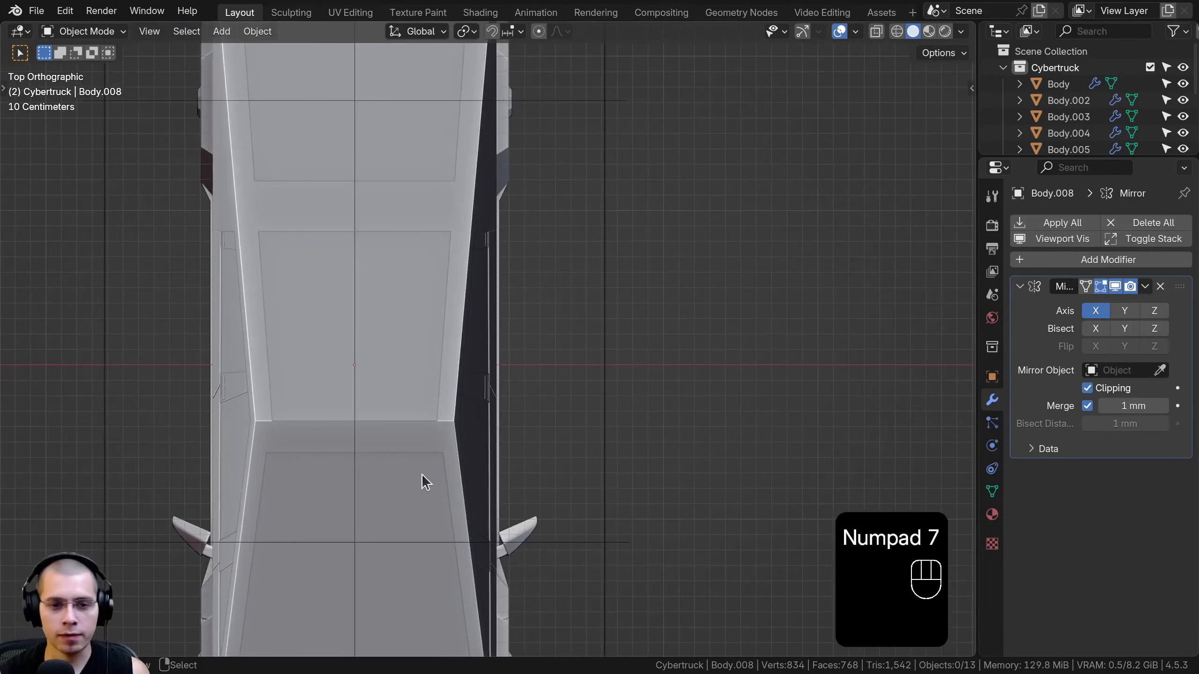
{"action": "key", "text": "z"}
{"action": "left_click", "coordinate": [321, 474]}
{"action": "scroll", "coordinate": [486, 364], "scroll_direction": "up", "scroll_amount": 4}
{"action": "middle_click_drag", "start_coordinate": [364, 411], "coordinate": [469, 393], "text": "shift"}
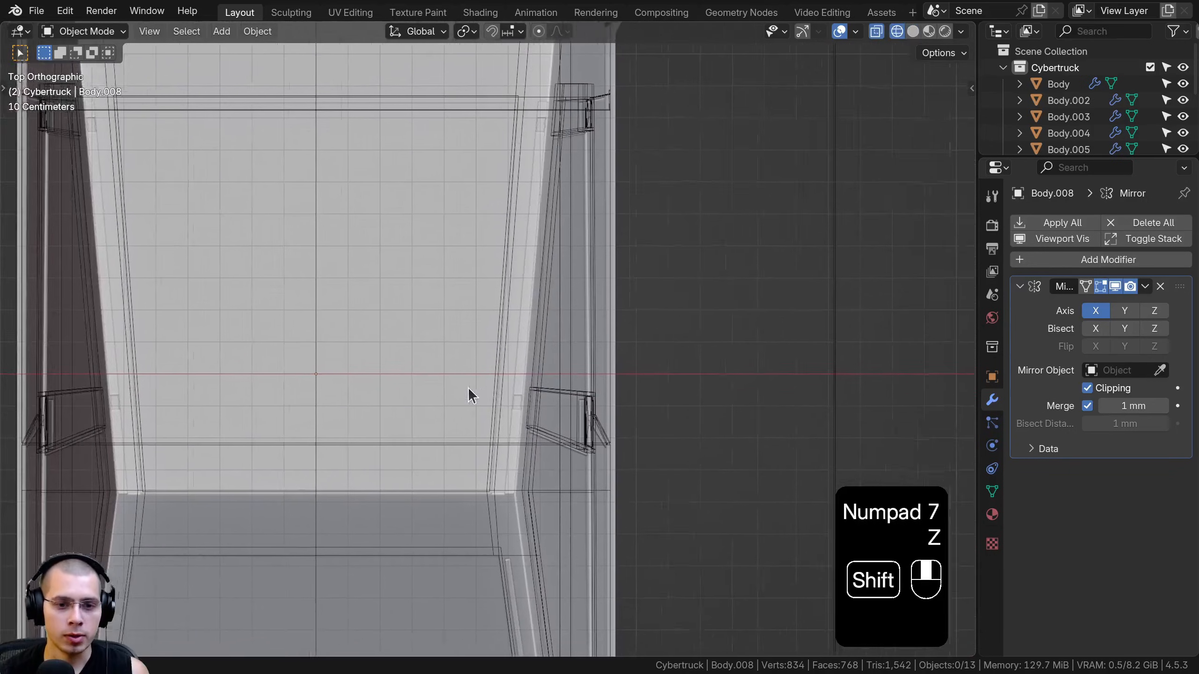
{"action": "scroll", "coordinate": [510, 386], "scroll_direction": "up", "scroll_amount": 5}
{"action": "middle_click_drag", "start_coordinate": [553, 378], "coordinate": [535, 234], "text": "shift"}
{"action": "scroll", "coordinate": [549, 339], "scroll_direction": "up", "scroll_amount": 3}
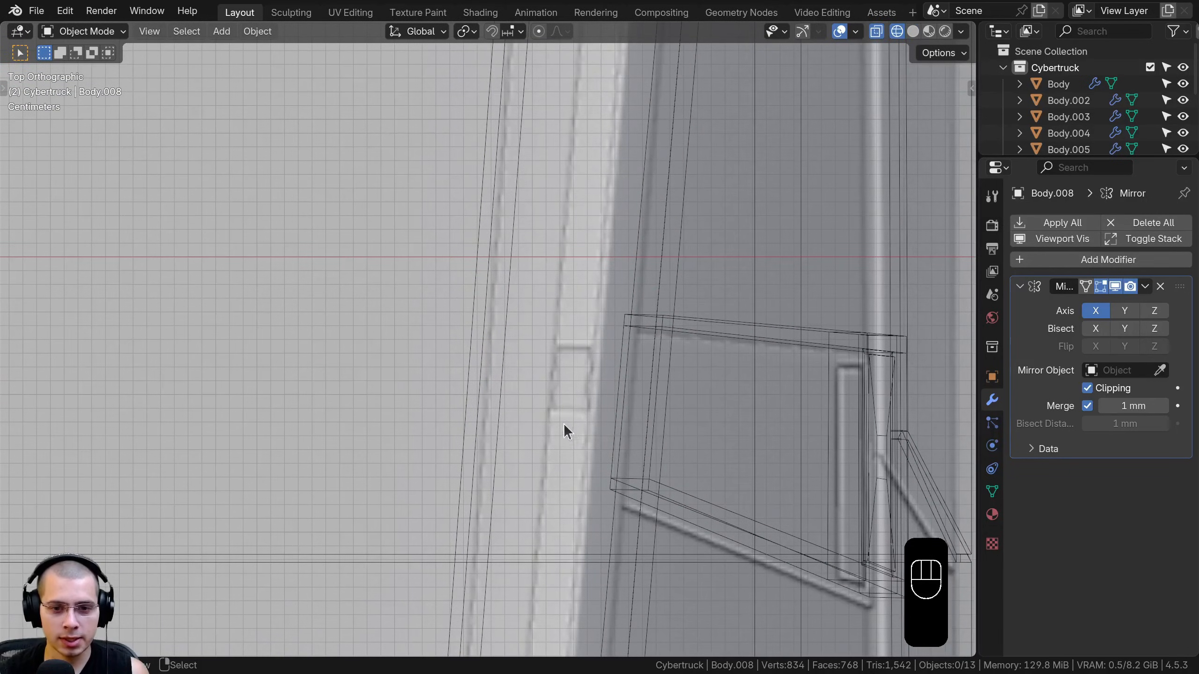
{"action": "scroll", "coordinate": [559, 325], "scroll_direction": "down", "scroll_amount": 5}
{"action": "key", "text": "z"}
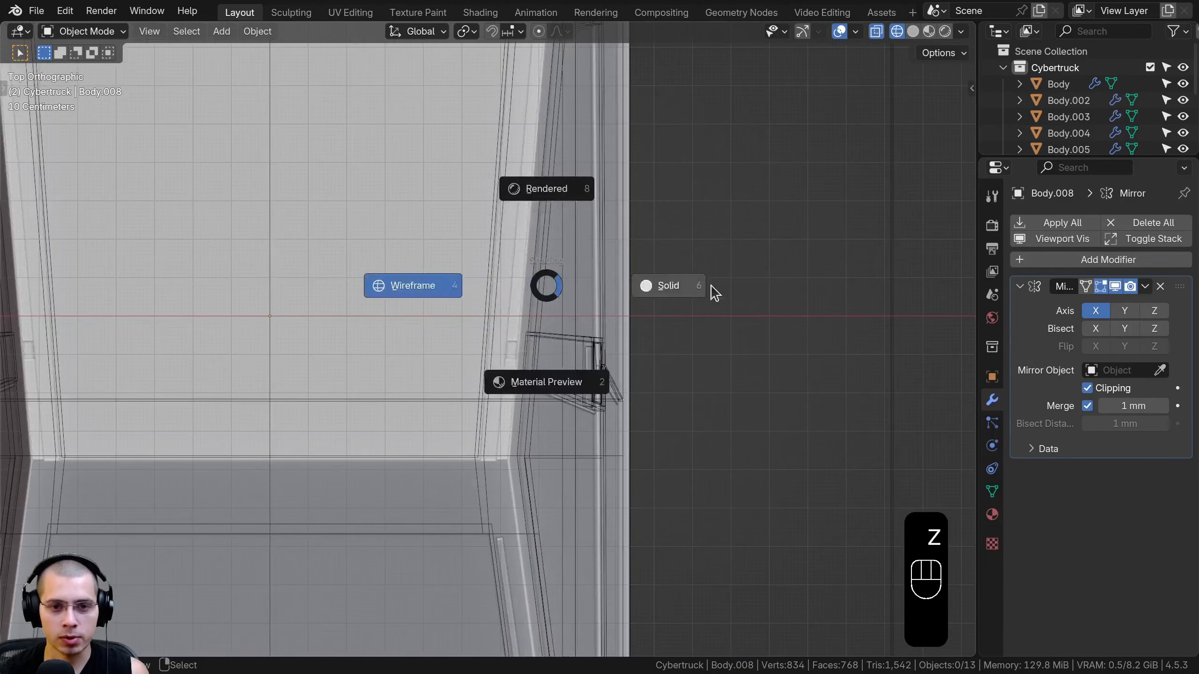
{"action": "left_click", "coordinate": [710, 289]}
- Open the main body mesh and select the long roof strip face behind the peak, checking it against the top-view reference
{"action": "left_click", "coordinate": [508, 213]}
{"action": "key", "text": "Tab"}
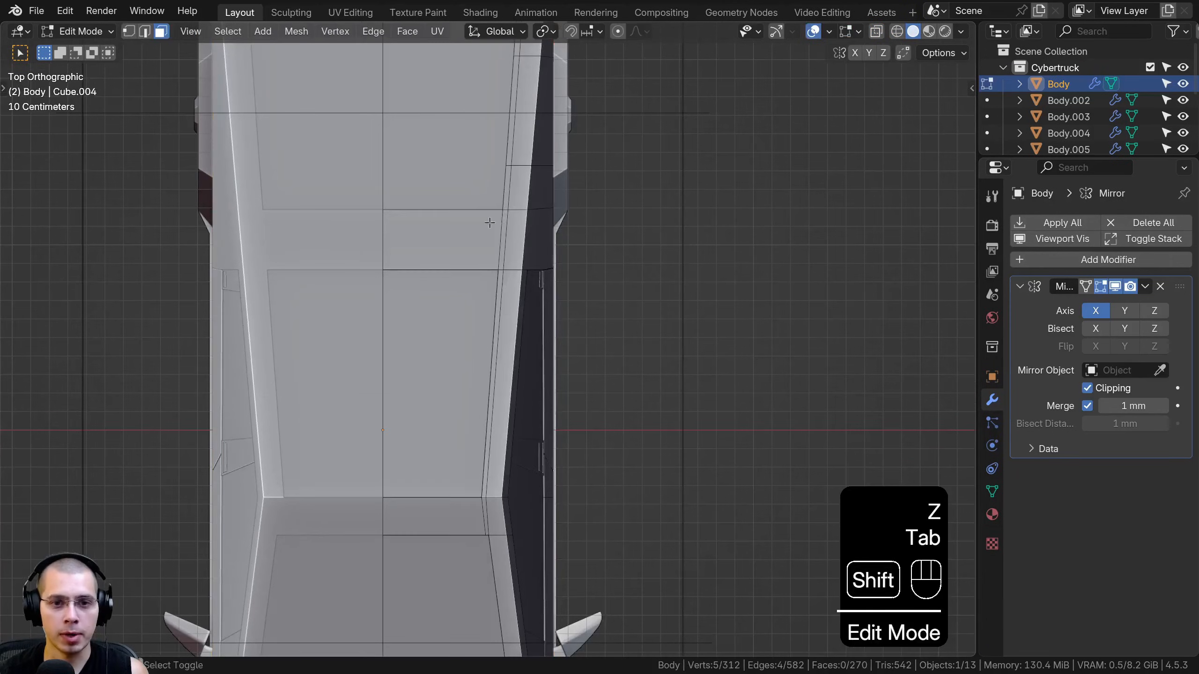
{"action": "middle_click_drag", "start_coordinate": [489, 225], "coordinate": [530, 293], "text": "shift"}
{"action": "scroll", "coordinate": [538, 304], "scroll_direction": "up", "scroll_amount": 2}
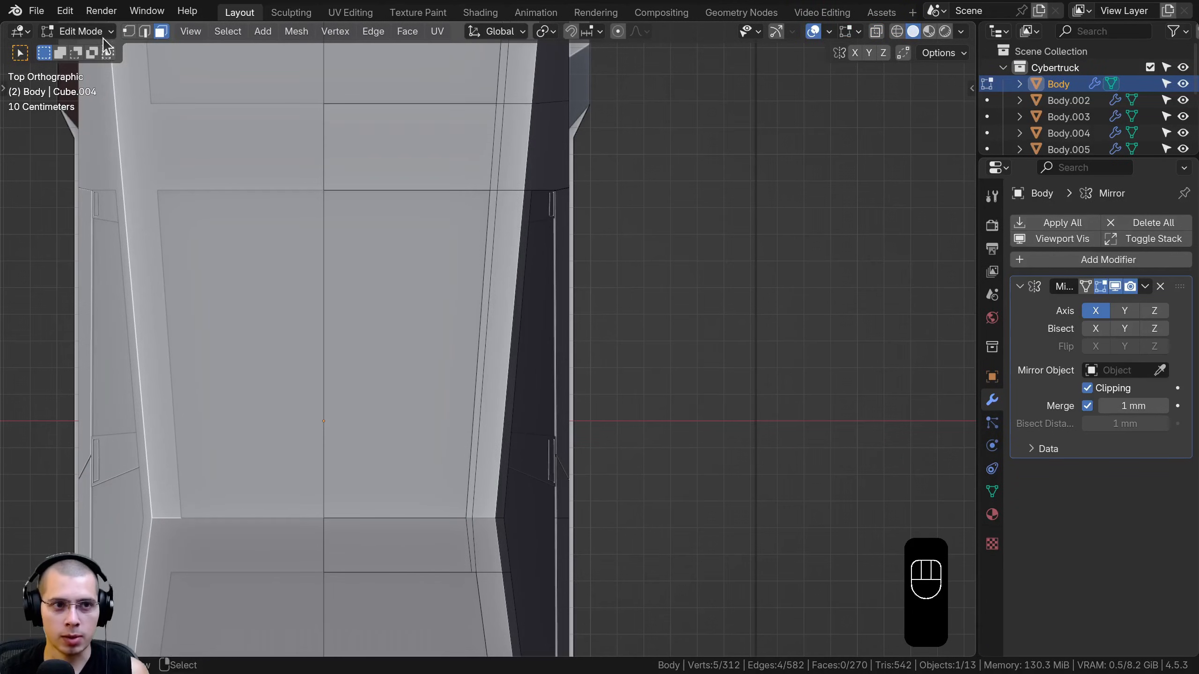
{"action": "left_click", "coordinate": [499, 203]}
{"action": "key", "text": "z"}
{"action": "left_click", "coordinate": [343, 283]}
{"action": "middle_click_drag", "start_coordinate": [343, 278], "coordinate": [353, 229], "text": "shift"}
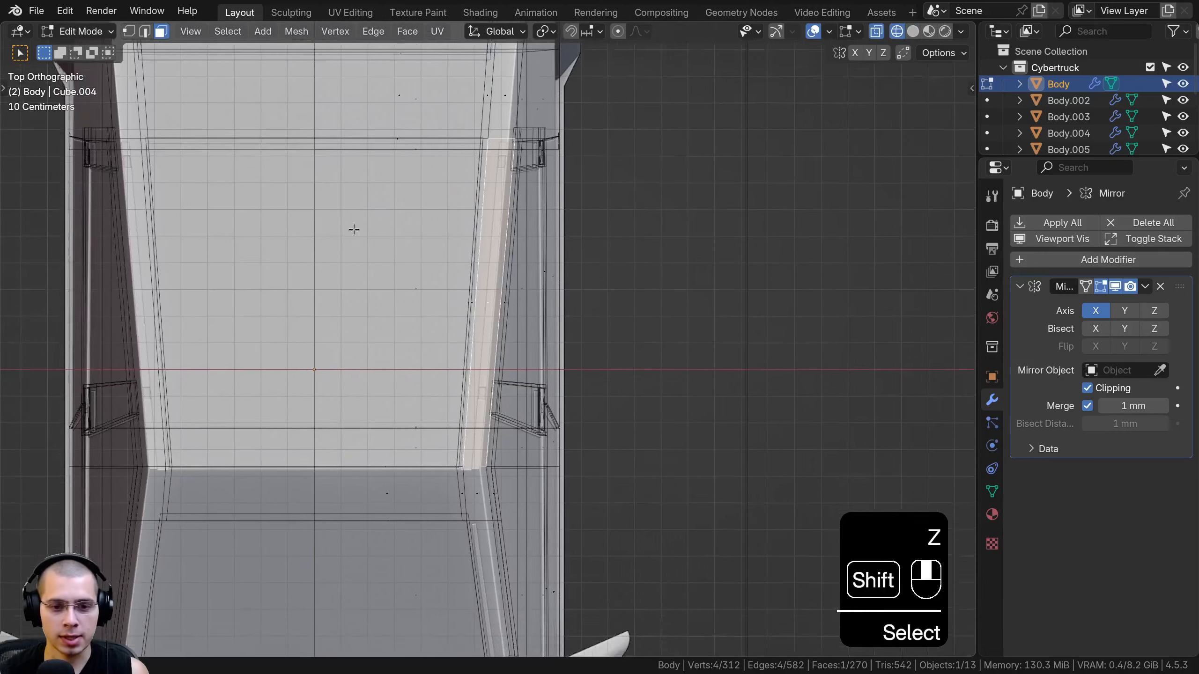
{"action": "scroll", "coordinate": [484, 329], "scroll_direction": "up", "scroll_amount": 1}
{"action": "key", "text": "z"}
{"action": "left_click", "coordinate": [566, 169]}
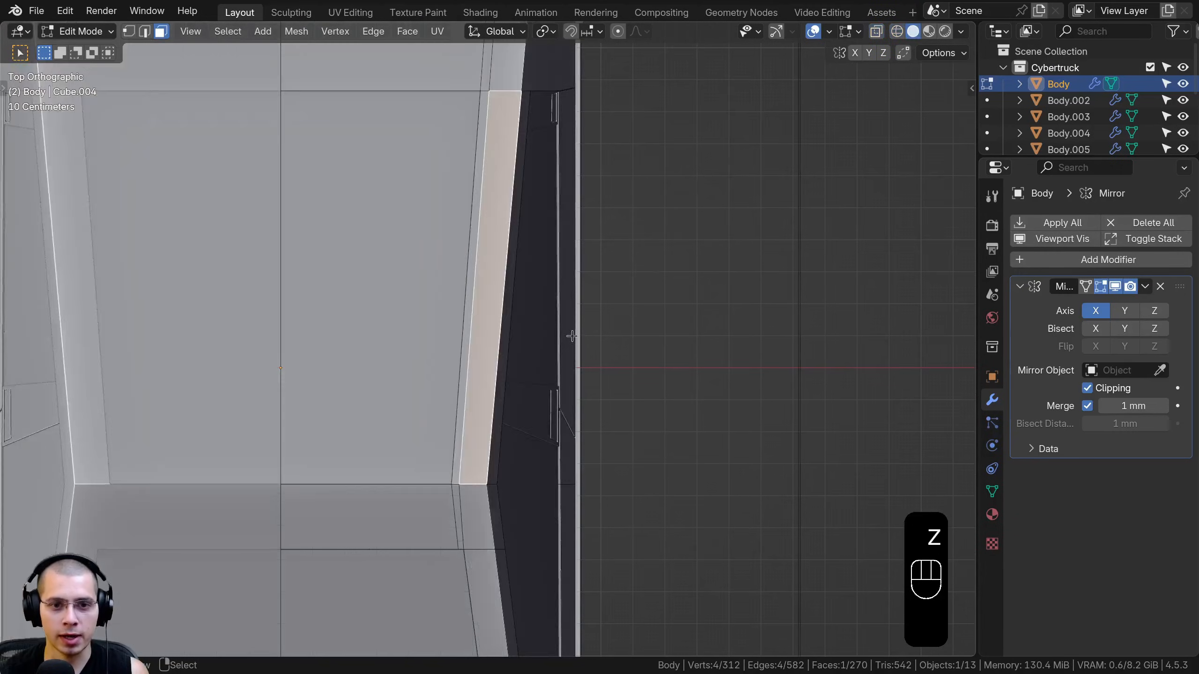
- Duplicate the roof strip face, raise the copy about 4.9 mm along Z, and separate it into its own object
{"action": "middle_click_drag", "start_coordinate": [556, 264], "coordinate": [480, 187]}
{"action": "key", "text": "shift+d"}
{"action": "middle_click", "coordinate": [481, 185]}
{"action": "left_click", "coordinate": [481, 185]}
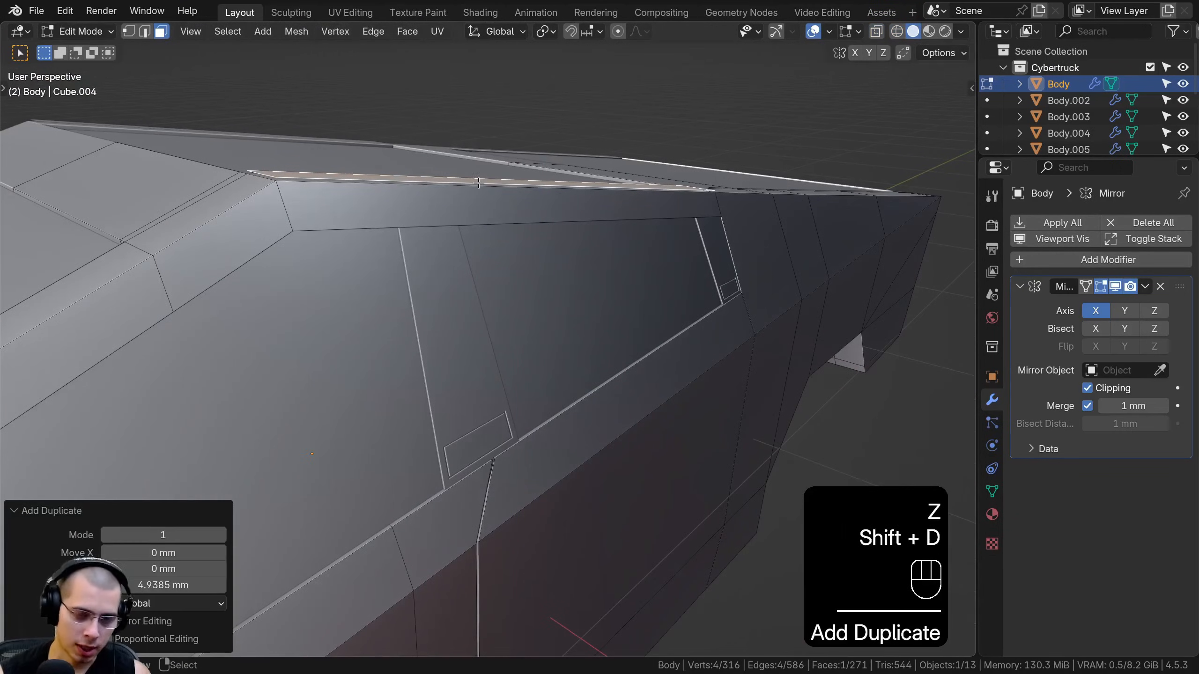
{"action": "key", "text": "p"}
{"action": "left_click", "coordinate": [481, 187]}
{"action": "key", "text": "Tab"}
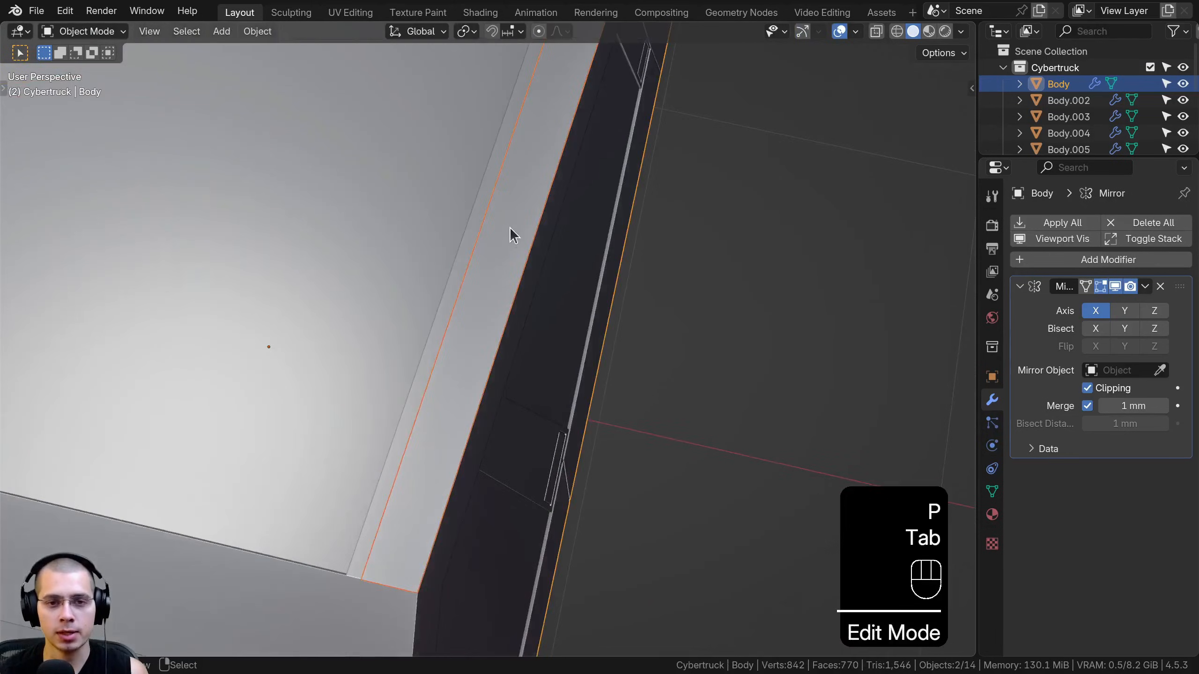
- Open the separated roof strip's mesh and slide its inner long edge outward to the top-view reference outline in wireframe
{"action": "left_click", "coordinate": [519, 215]}
{"action": "key", "text": "Tab"}
{"action": "key", "text": "KP_7"}
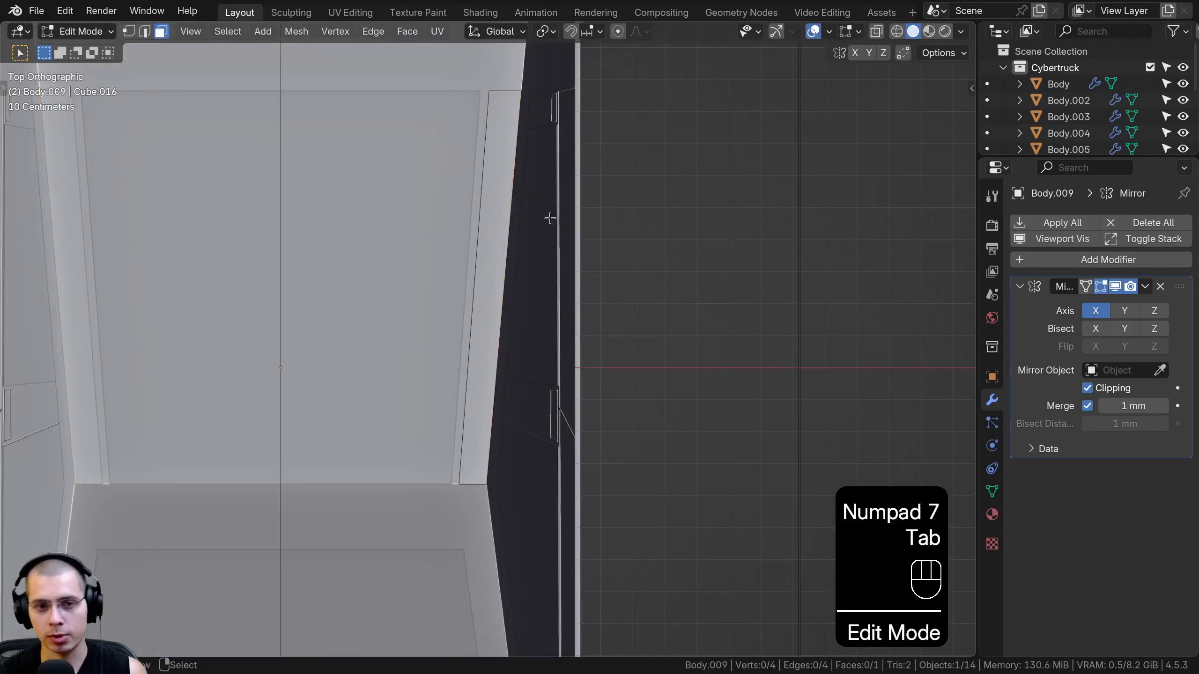
{"action": "left_click", "coordinate": [127, 32]}
{"action": "left_click", "coordinate": [494, 103]}
{"action": "left_click", "coordinate": [458, 482], "text": "shift"}
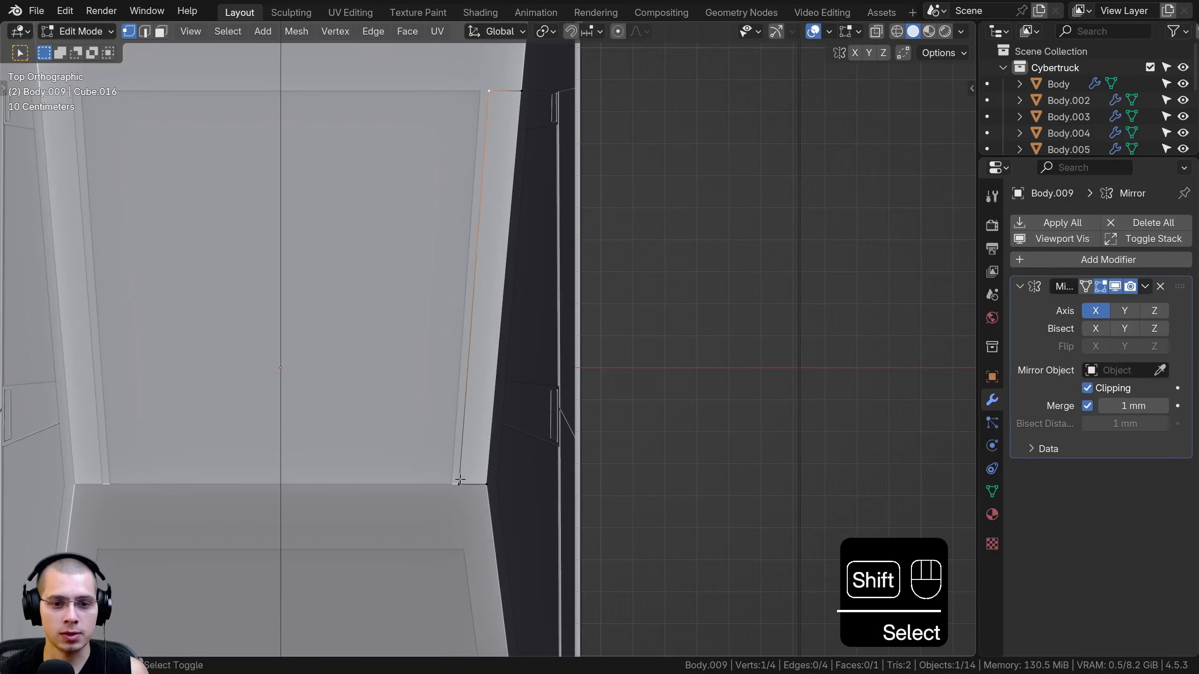
{"action": "key", "text": "z"}
{"action": "scroll", "coordinate": [439, 374], "scroll_direction": "up", "scroll_amount": 3}
{"action": "key", "text": "g"}
{"action": "key", "text": "g"}
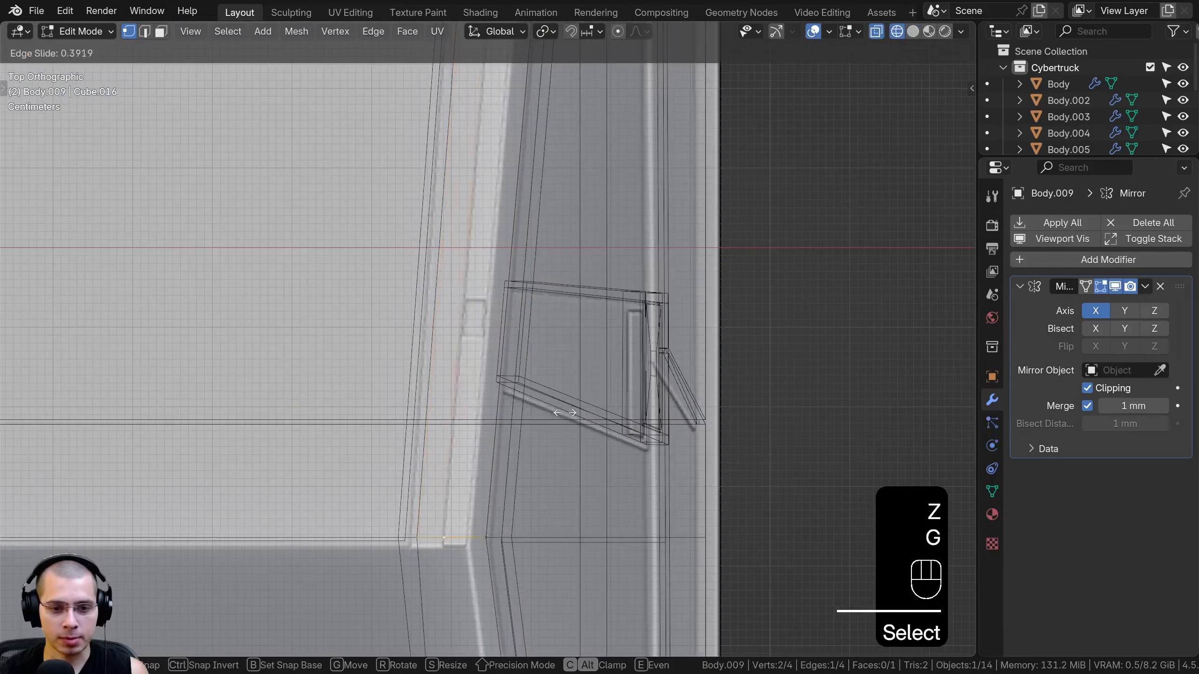
{"action": "left_click", "coordinate": [542, 411]}
- Slide the strip's two rear-end vertices to the reference outline, the inner one outward and the outer one inward by a factor of about 0.44
{"action": "middle_click_drag", "start_coordinate": [542, 411], "coordinate": [400, 188], "text": "shift"}
{"action": "scroll", "coordinate": [395, 137], "scroll_direction": "down", "scroll_amount": 2}
{"action": "scroll", "coordinate": [401, 189], "scroll_direction": "up", "scroll_amount": 2}
{"action": "left_click", "coordinate": [404, 162]}
{"action": "key", "text": "g"}
{"action": "key", "text": "g"}
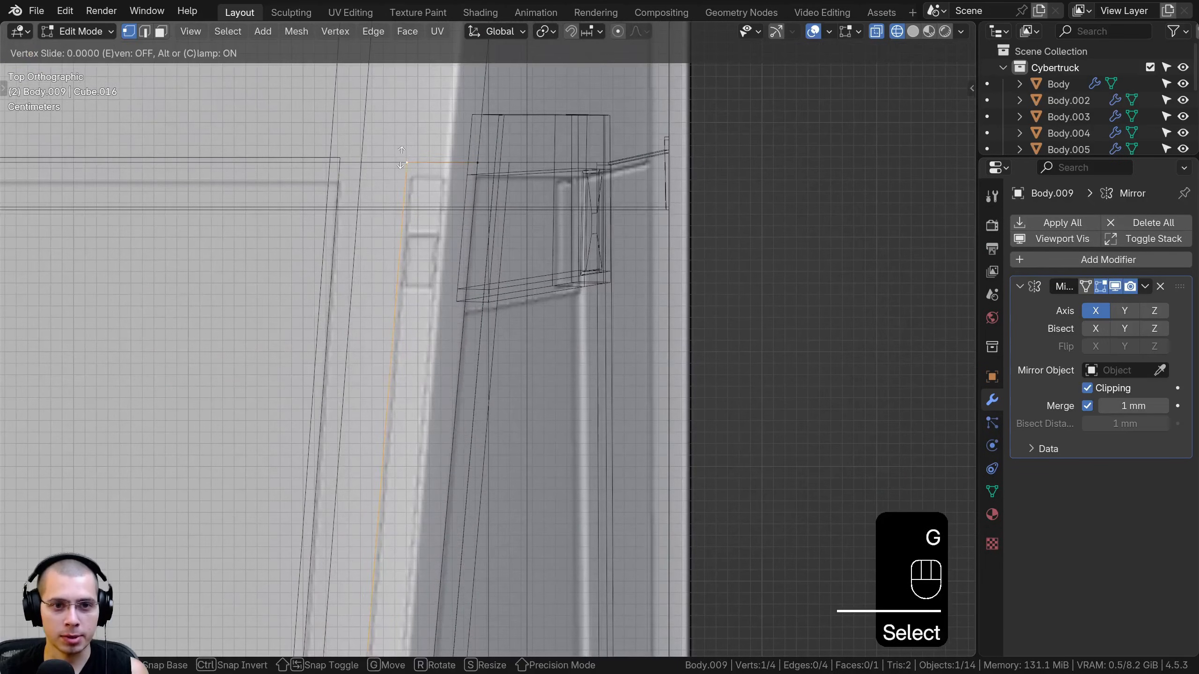
{"action": "left_click", "coordinate": [463, 161]}
{"action": "left_click", "coordinate": [465, 161]}
{"action": "key", "text": "g"}
{"action": "key", "text": "g"}
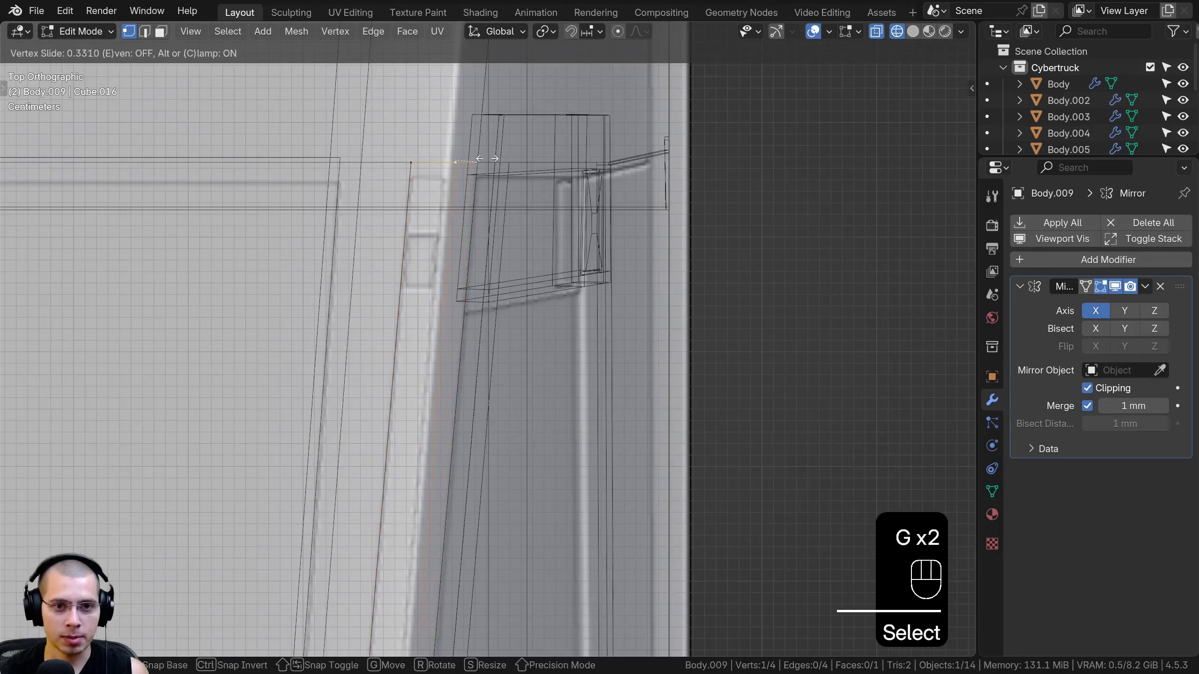
{"action": "left_click", "coordinate": [477, 157]}
- Slide the outer vertex at the strip's peak end inward, and move that end edge about -2.1 mm in X and -11.1 mm in Y
{"action": "middle_click_drag", "start_coordinate": [477, 156], "coordinate": [543, 331], "text": "shift"}
{"action": "scroll", "coordinate": [566, 441], "scroll_direction": "up", "scroll_amount": 4}
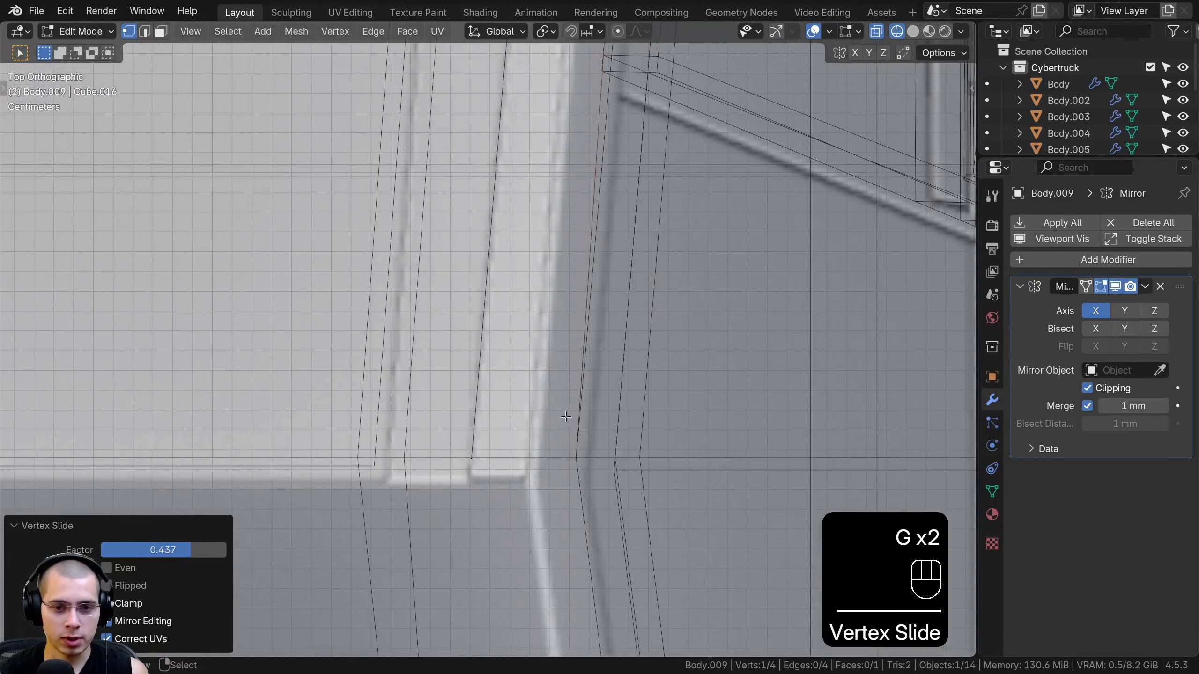
{"action": "left_click", "coordinate": [554, 448]}
{"action": "key", "text": "g"}
{"action": "key", "text": "g"}
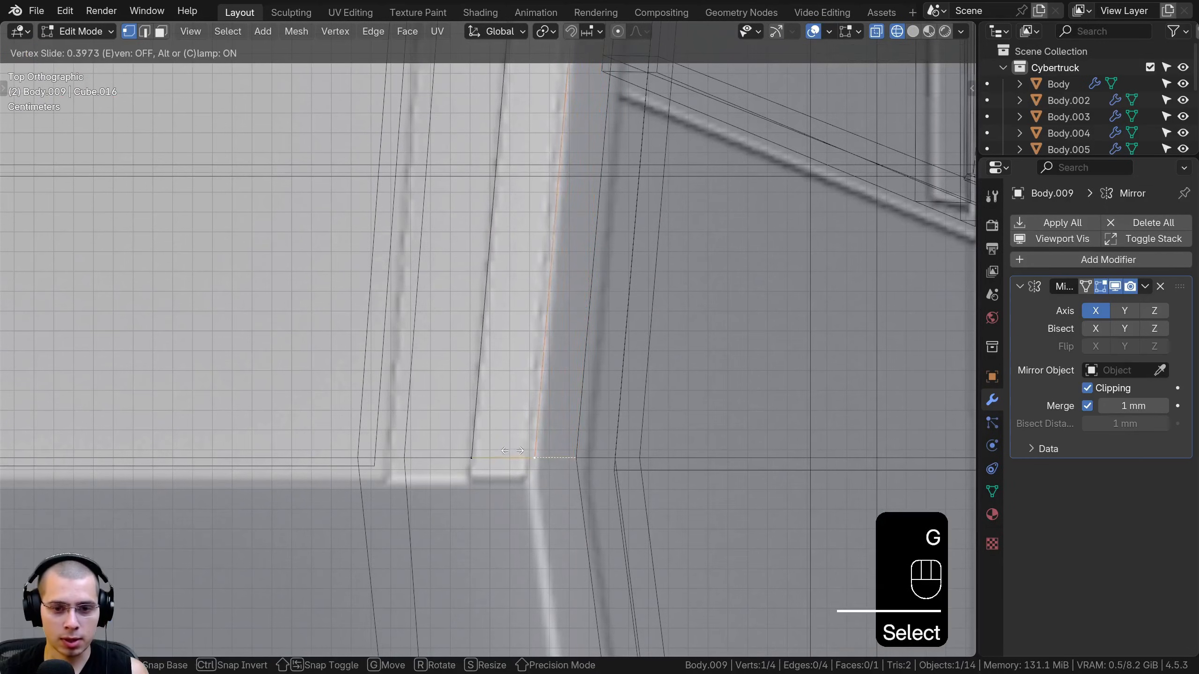
{"action": "left_click", "coordinate": [512, 451]}
{"action": "left_click_drag", "start_coordinate": [542, 439], "coordinate": [468, 477]}
{"action": "key", "text": "g"}
{"action": "key", "text": "g"}
{"action": "left_click", "coordinate": [477, 500]}
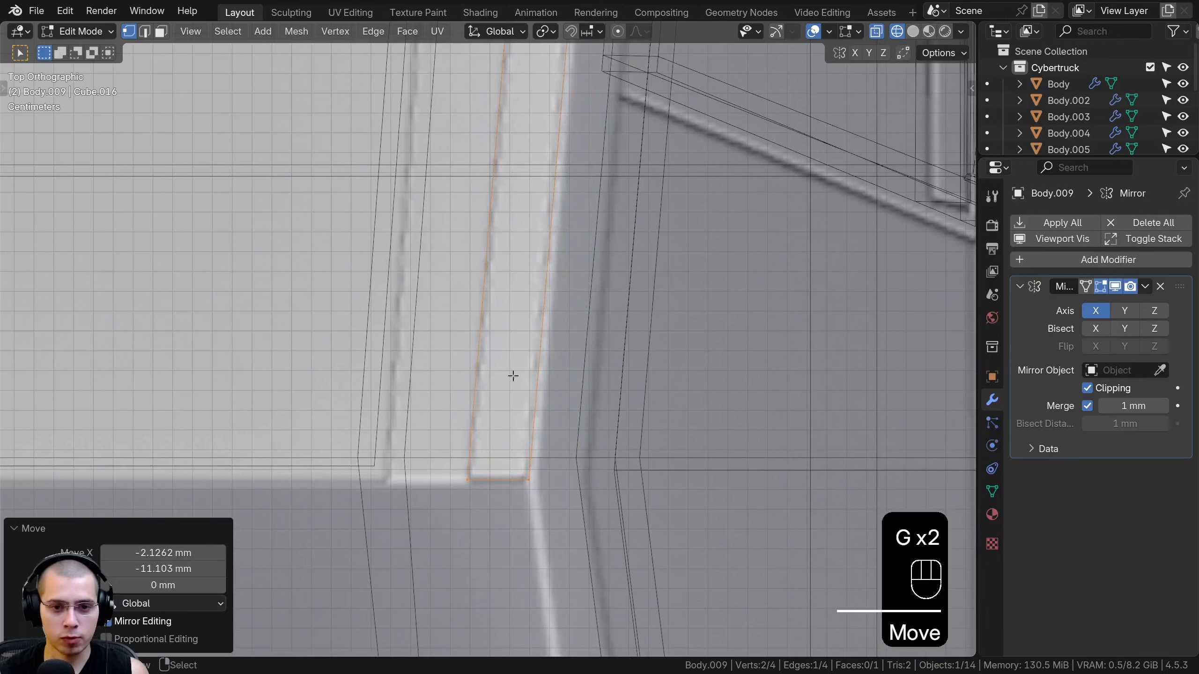
- Move the strip's rear end edge about -1.1 mm in X and -11.9 mm in Y to meet the reference
{"action": "middle_click_drag", "start_coordinate": [508, 375], "coordinate": [509, 307], "text": "shift"}
{"action": "scroll", "coordinate": [439, 331], "scroll_direction": "up", "scroll_amount": 4}
{"action": "left_click_drag", "start_coordinate": [402, 371], "coordinate": [482, 433]}
{"action": "key", "text": "g"}
{"action": "key", "text": "g"}
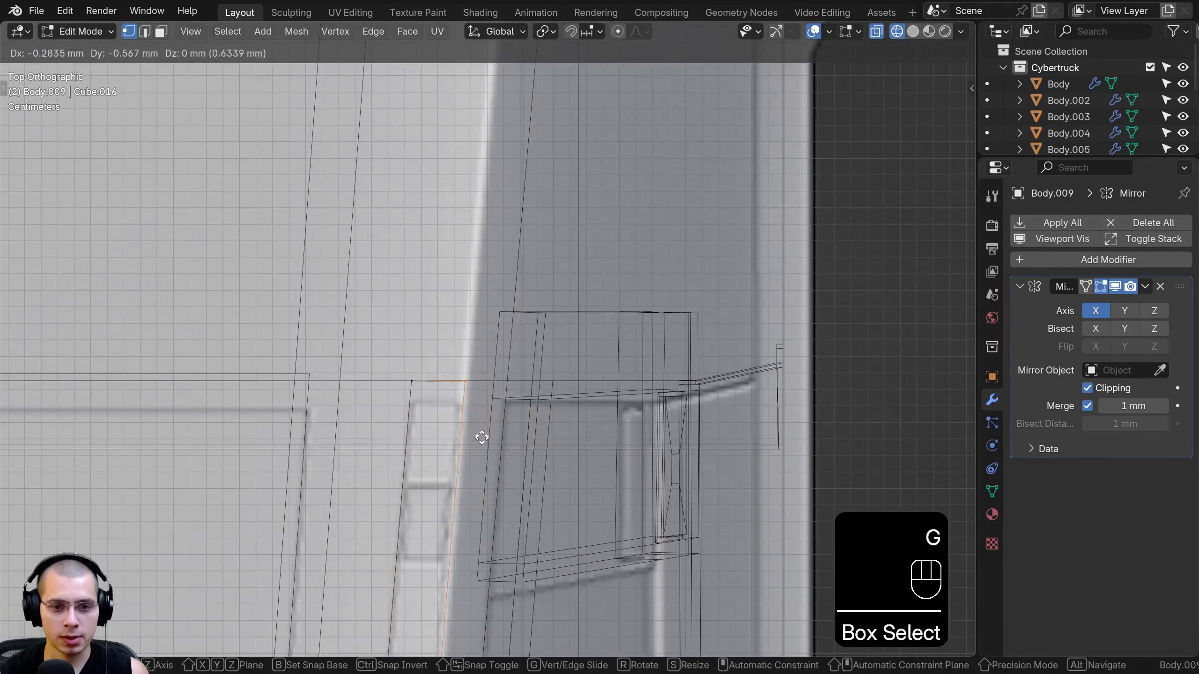
{"action": "left_click", "coordinate": [321, 474]}
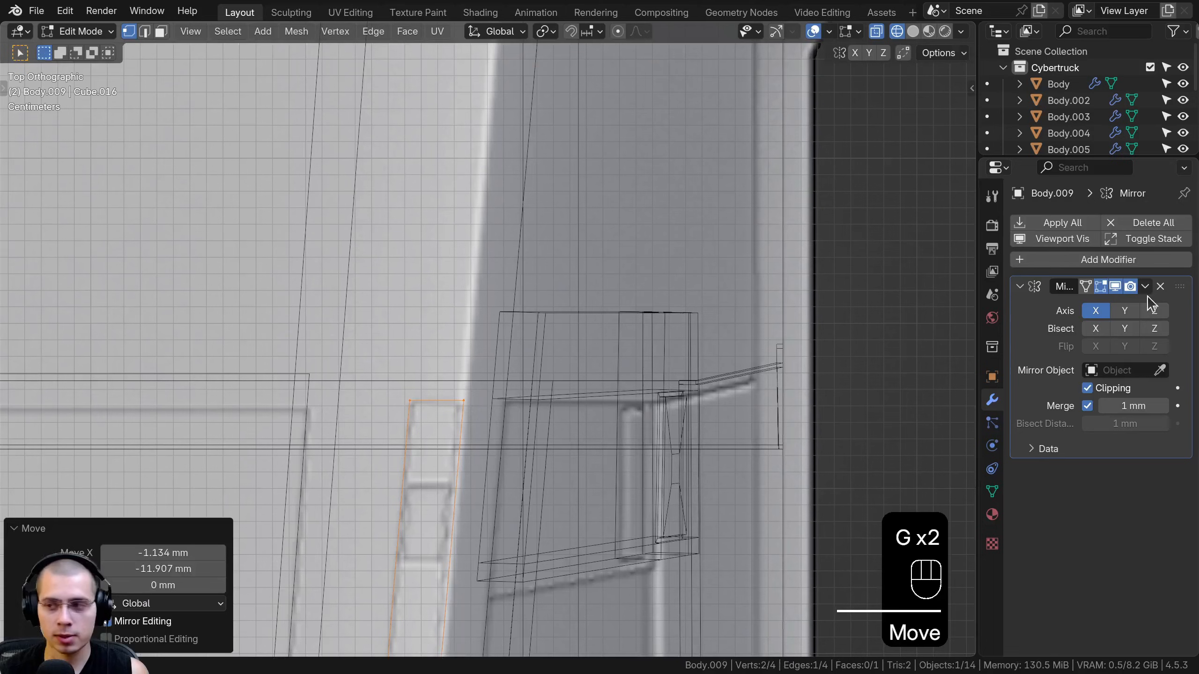
- Add two loop cuts across the strip at the rear reference rectangle, slid by factors of about 0.922 and 0.911
{"action": "scroll", "coordinate": [390, 454], "scroll_direction": "down", "scroll_amount": 5, "text": "shift"}
{"action": "key", "text": "ctrl+r"}
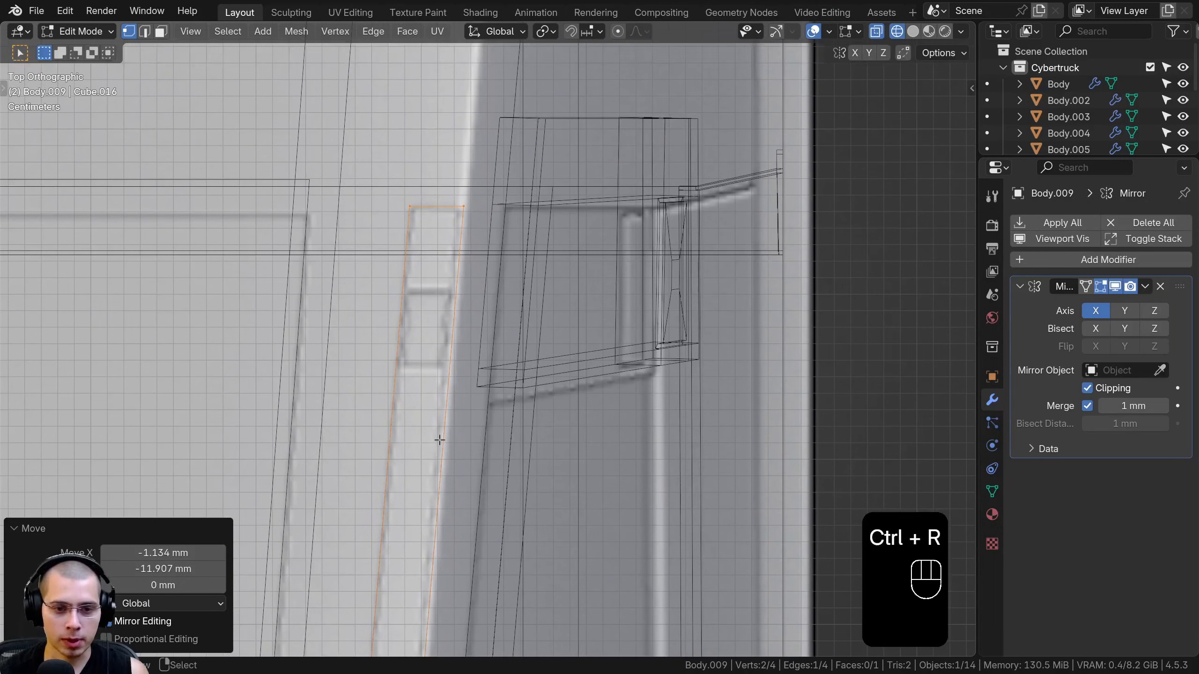
{"action": "scroll", "coordinate": [436, 452], "scroll_direction": "down", "scroll_amount": 3}
{"action": "key", "text": "ctrl+r"}
{"action": "left_click", "coordinate": [465, 476]}
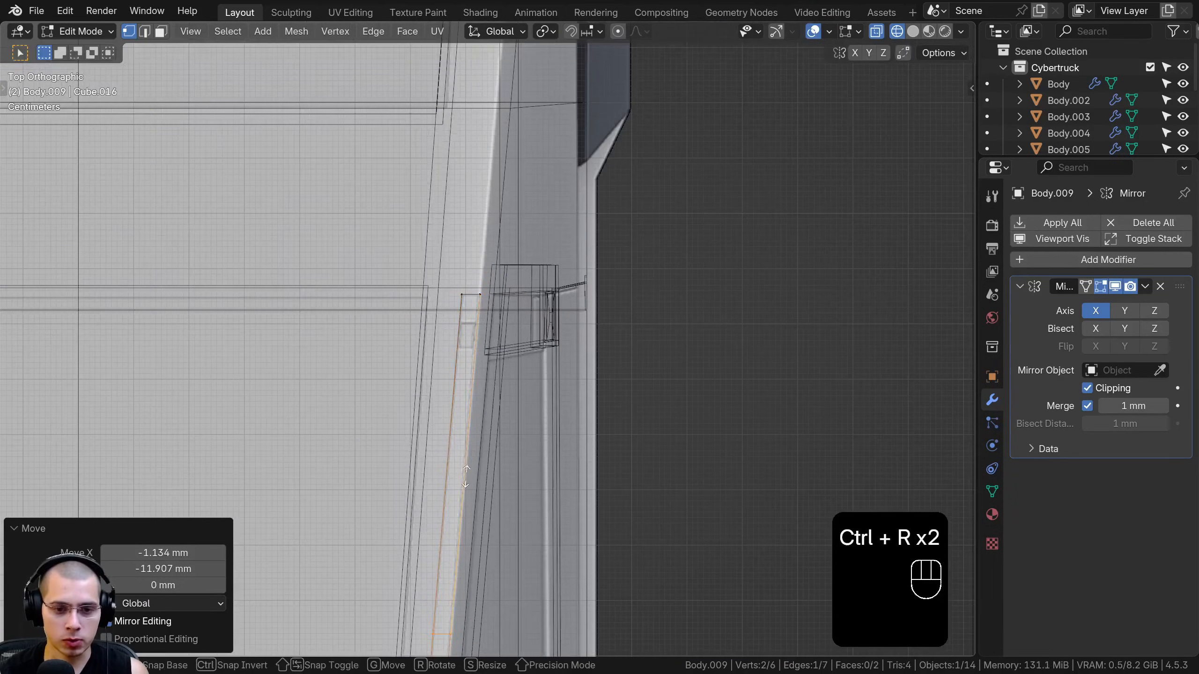
{"action": "left_click", "coordinate": [509, 165]}
{"action": "key", "text": "ctrl+r"}
{"action": "left_click", "coordinate": [493, 262]}
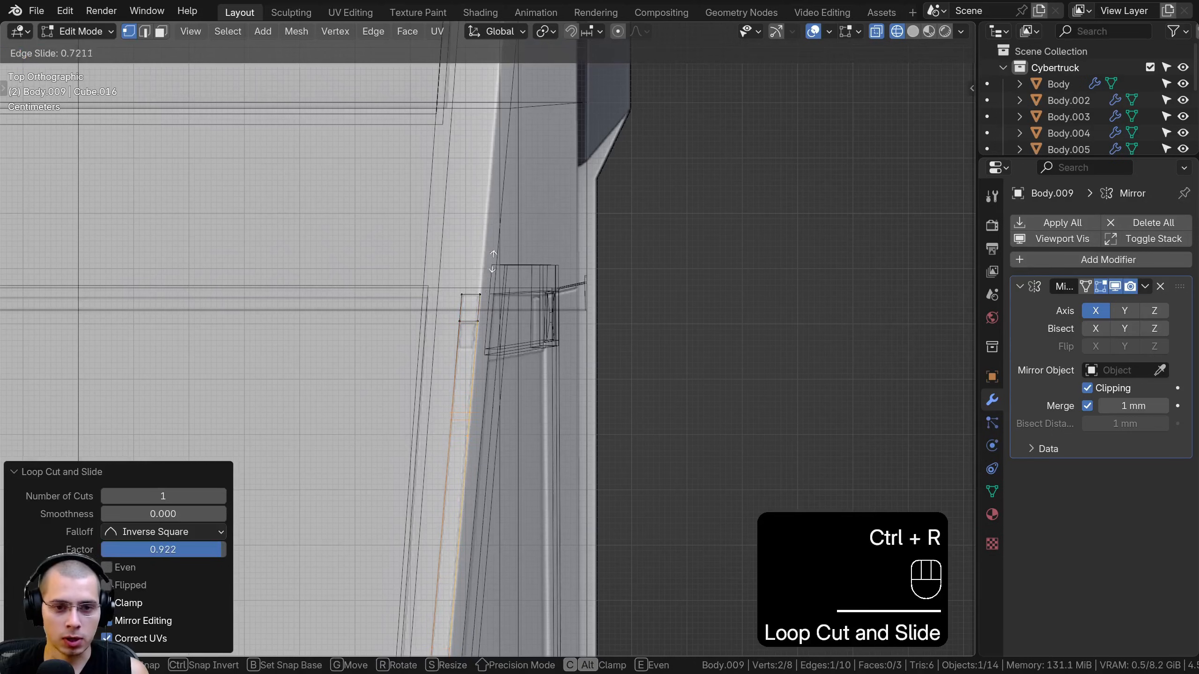
{"action": "left_click", "coordinate": [500, 202]}
- Add two loop cuts bounding the reference rectangle nearer the peak, slid by factors of about -0.441 and 0.649
{"action": "middle_click_drag", "start_coordinate": [500, 202], "coordinate": [448, 307], "text": "shift"}
{"action": "scroll", "coordinate": [430, 352], "scroll_direction": "up", "scroll_amount": 2}
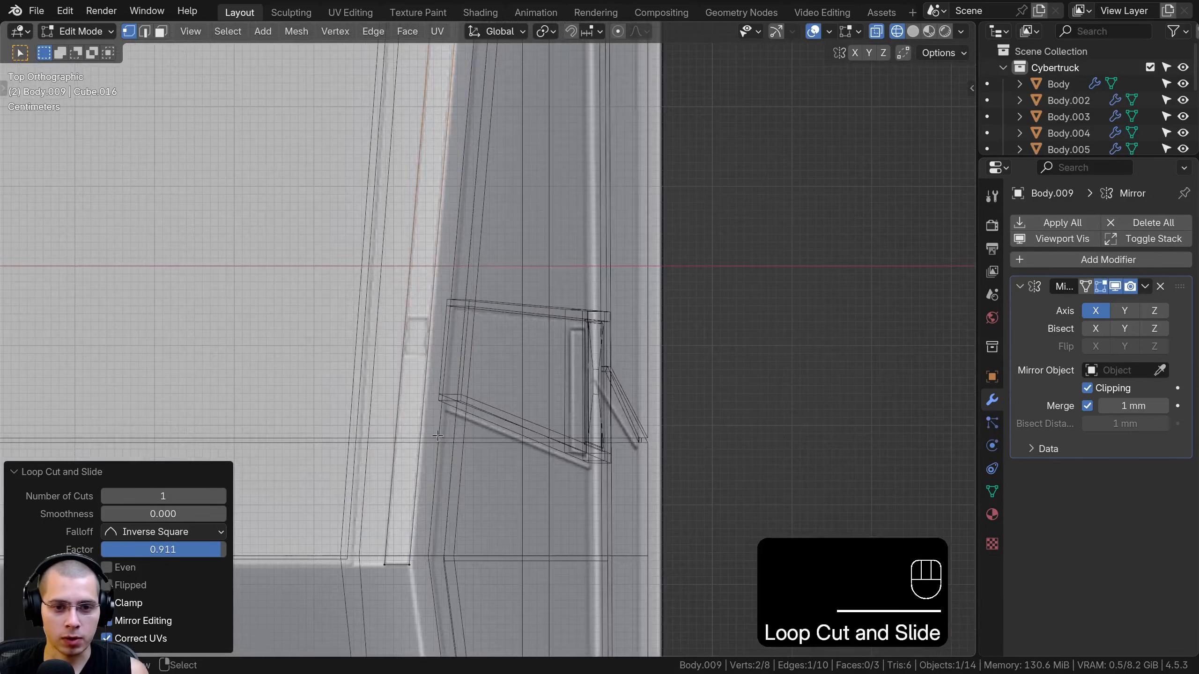
{"action": "key", "text": "ctrl+r"}
{"action": "left_click", "coordinate": [430, 352]}
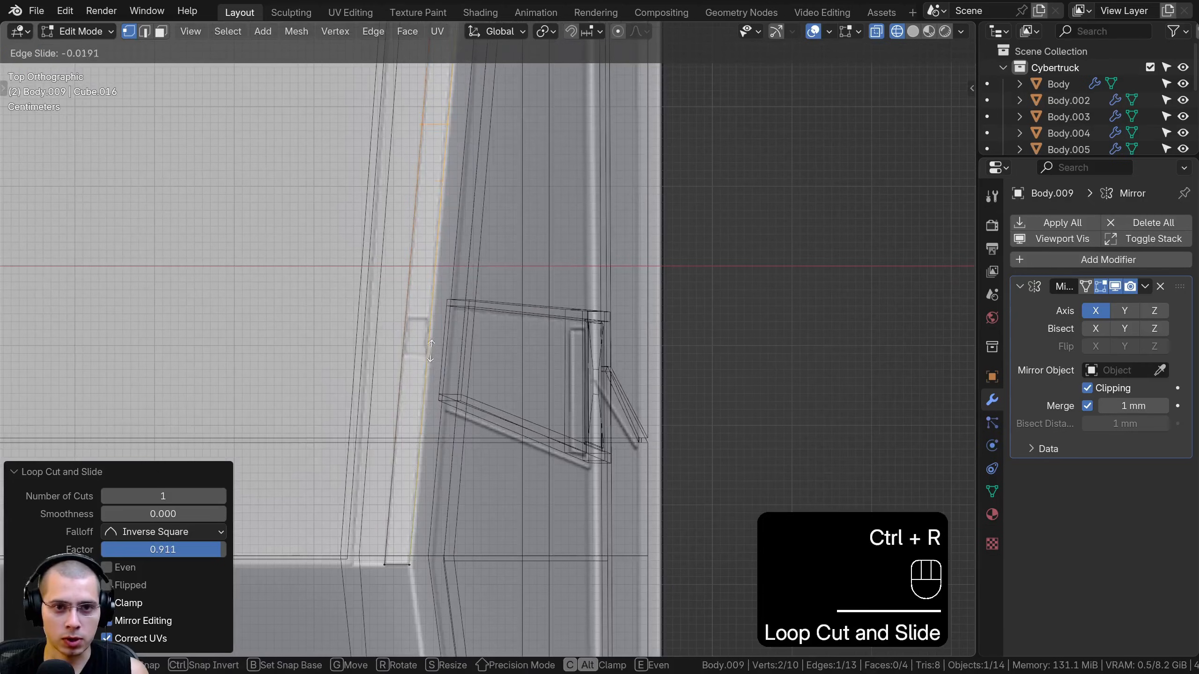
{"action": "left_click", "coordinate": [412, 532]}
{"action": "key", "text": "ctrl+r"}
{"action": "left_click", "coordinate": [412, 517]}
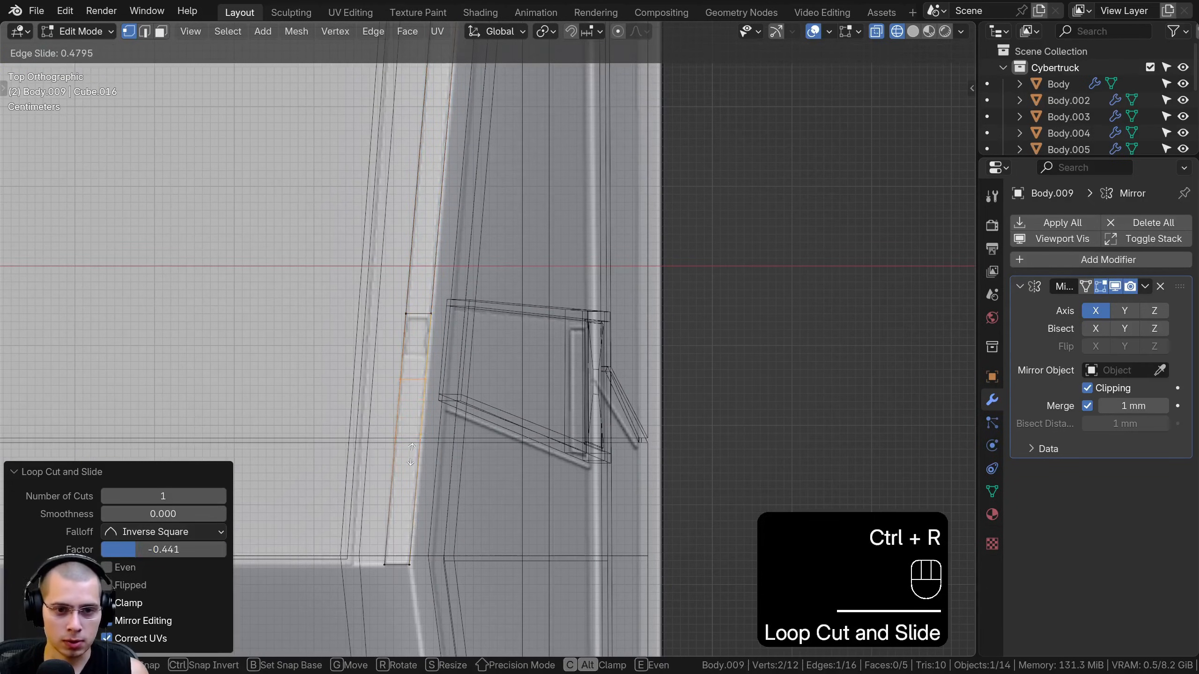
{"action": "left_click", "coordinate": [412, 434]}
{"action": "scroll", "coordinate": [388, 332], "scroll_direction": "up", "scroll_amount": 3}
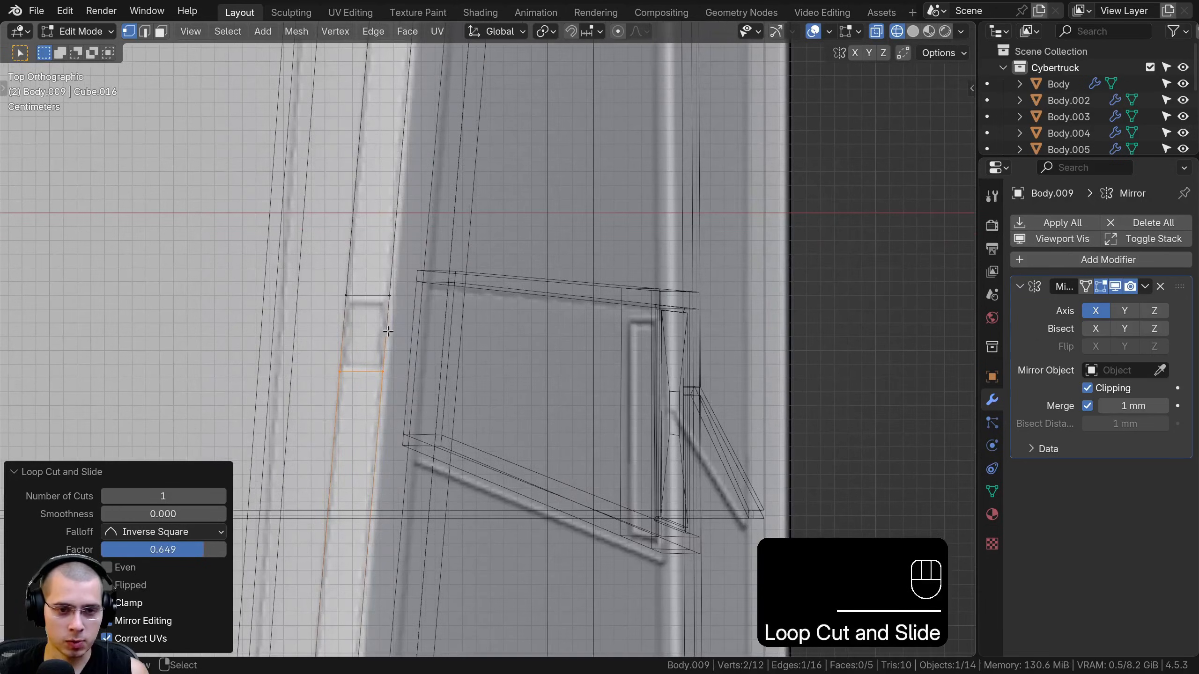
- Select the two small rectangle faces on the strip and inset them by about 2.3 mm on all sides
{"action": "left_click", "coordinate": [161, 32]}
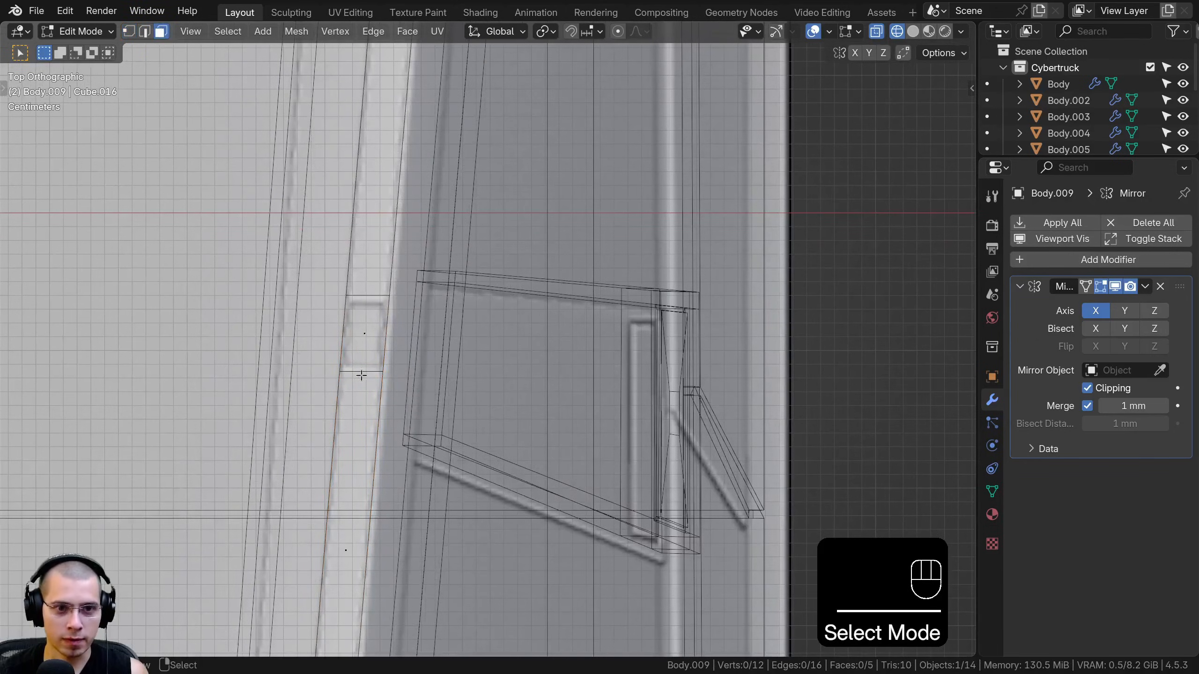
{"action": "left_click", "coordinate": [373, 323]}
{"action": "middle_click_drag", "start_coordinate": [373, 324], "coordinate": [660, 230], "text": "shift"}
{"action": "left_click", "coordinate": [452, 163], "text": "shift"}
{"action": "scroll", "coordinate": [660, 230], "scroll_direction": "up", "scroll_amount": 2}
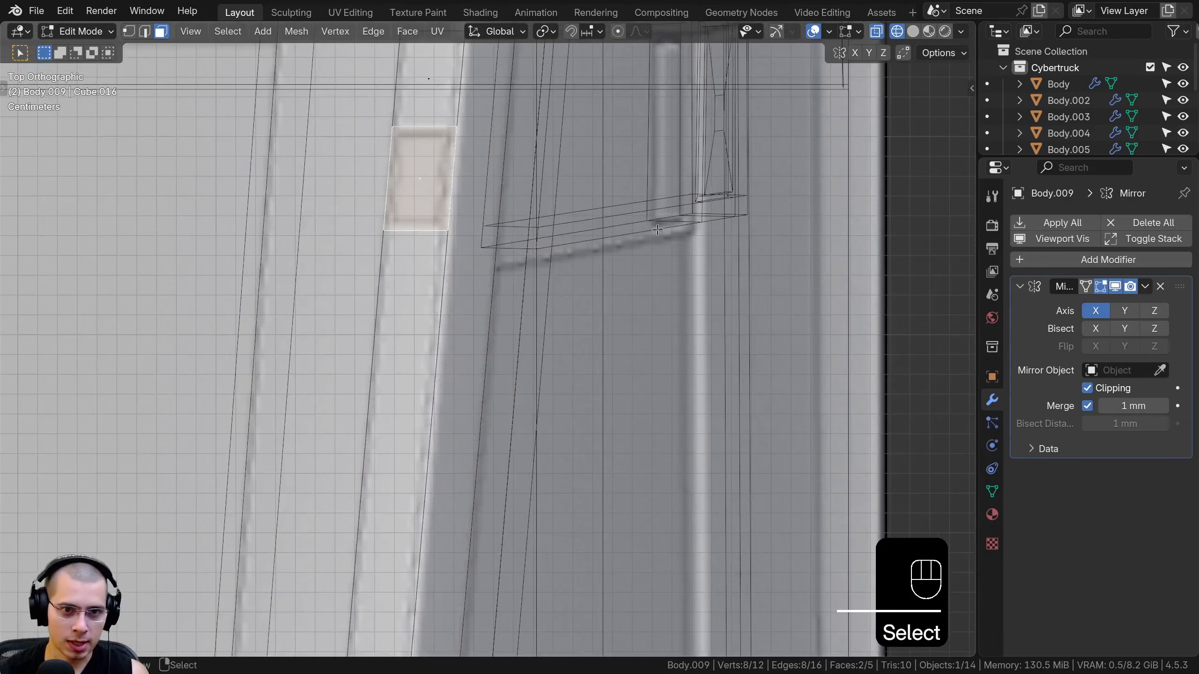
{"action": "key", "text": "i"}
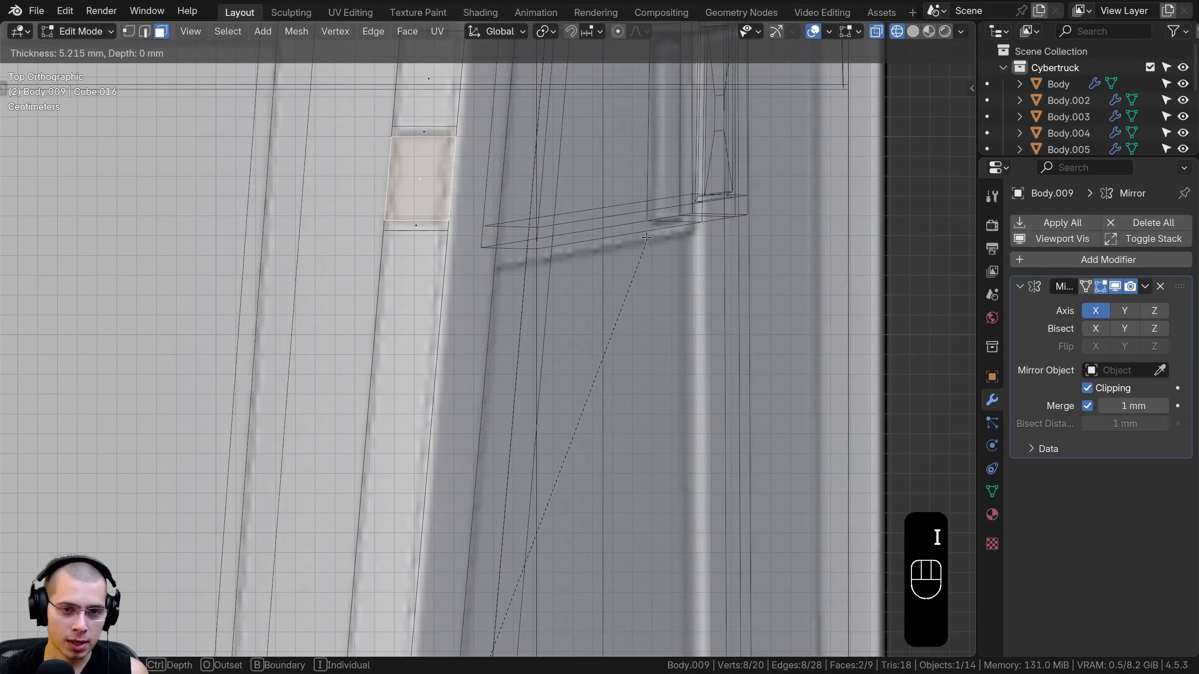
{"action": "key", "text": "ctrl+z"}
{"action": "key", "text": "i"}
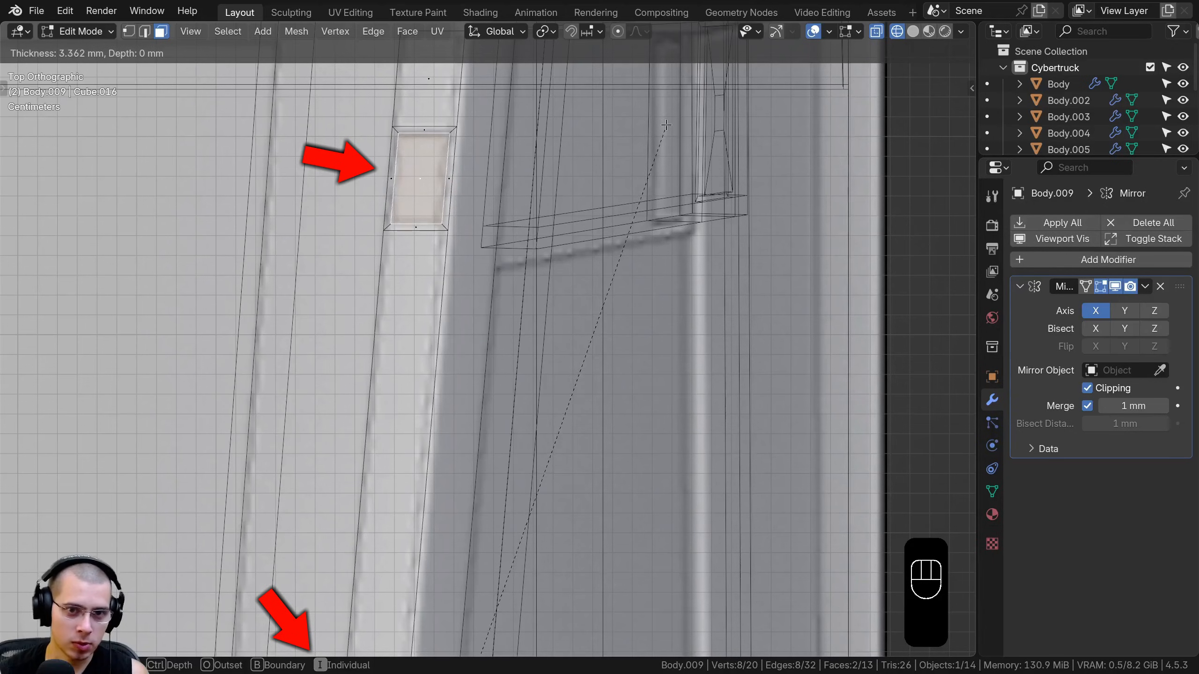
{"action": "key", "text": "shift"}
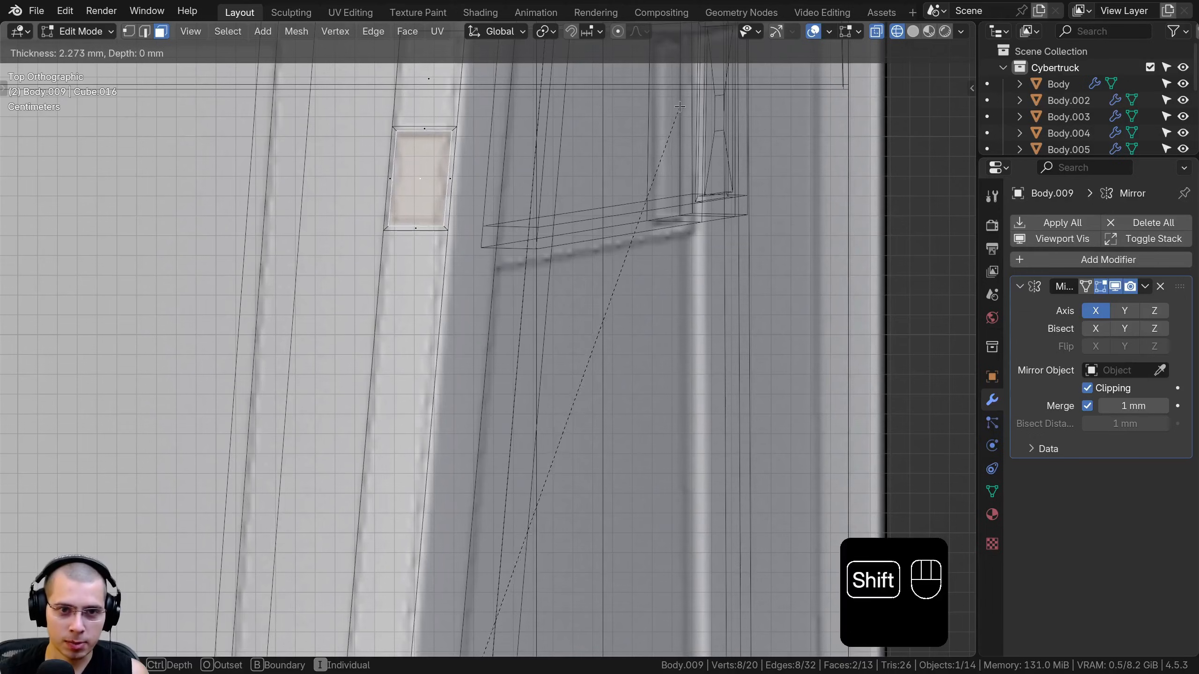
{"action": "left_click", "coordinate": [680, 106]}
- Select the strip's entire mesh and raise it about 1.6 mm along Z above the roof
{"action": "key", "text": "z"}
{"action": "middle_click_drag", "start_coordinate": [566, 222], "coordinate": [533, 212]}
{"action": "key", "text": "a"}
{"action": "key", "text": "a"}
{"action": "key", "text": "g"}
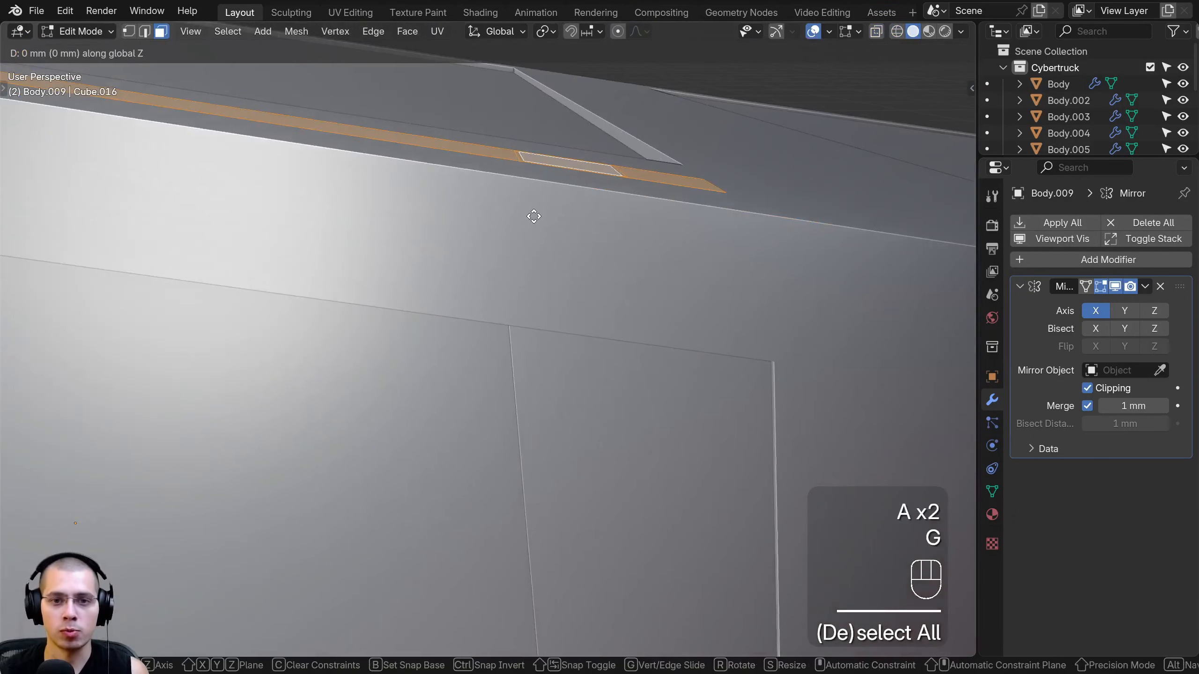
{"action": "key", "text": "shift"}
{"action": "left_click", "coordinate": [532, 152]}
- Extrude the whole strip about 8 mm downward along Z and recalculate all of its normals to face outside
{"action": "key", "text": "e"}
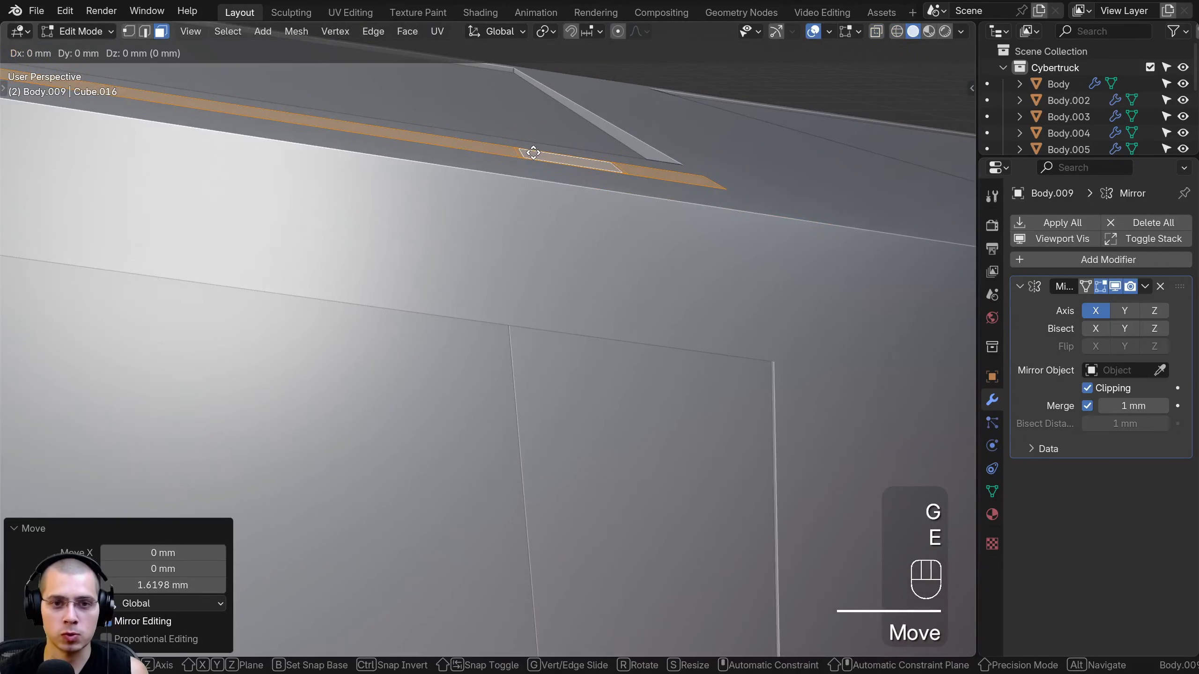
{"action": "key", "text": "z"}
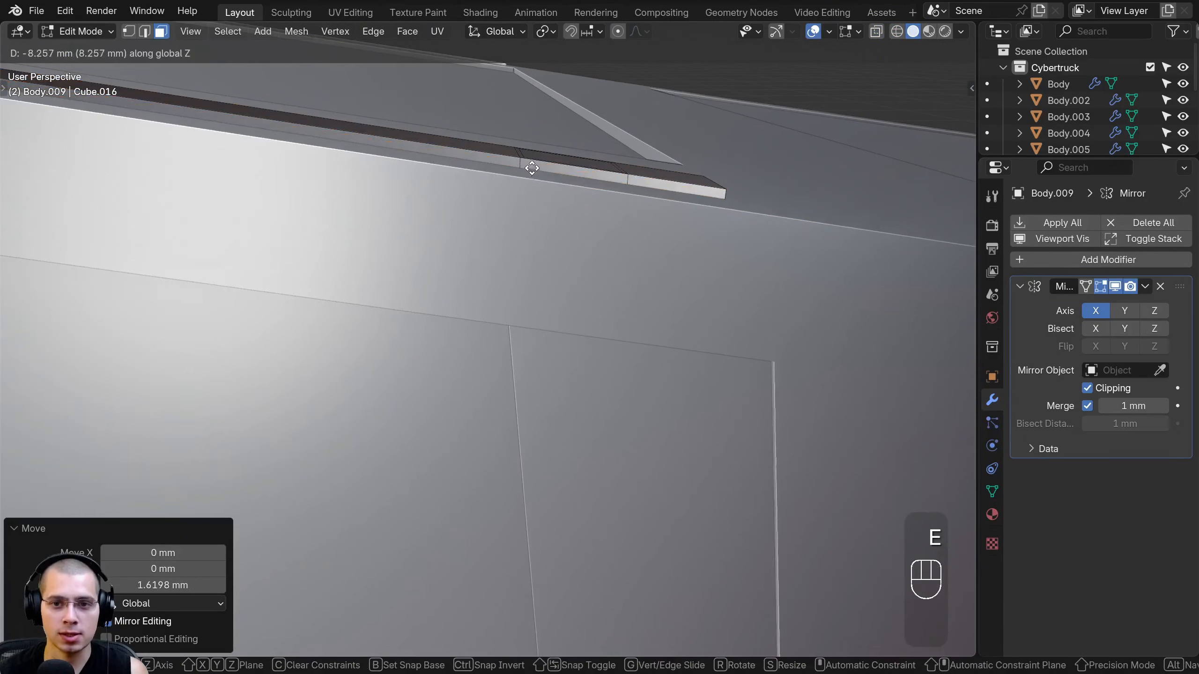
{"action": "left_click", "coordinate": [530, 165]}
{"action": "middle_click_drag", "start_coordinate": [530, 165], "coordinate": [517, 246]}
{"action": "key", "text": "a"}
{"action": "key", "text": "a"}
{"action": "key", "text": "shift+n"}
- Extrude the strip's two inset rectangle faces about 2.8 mm inward, then leave mesh editing and deselect everything
{"action": "left_click", "coordinate": [300, 311]}
{"action": "left_click", "coordinate": [388, 286], "text": "shift"}
{"action": "key", "text": "KP_Decimal"}
{"action": "key", "text": "e"}
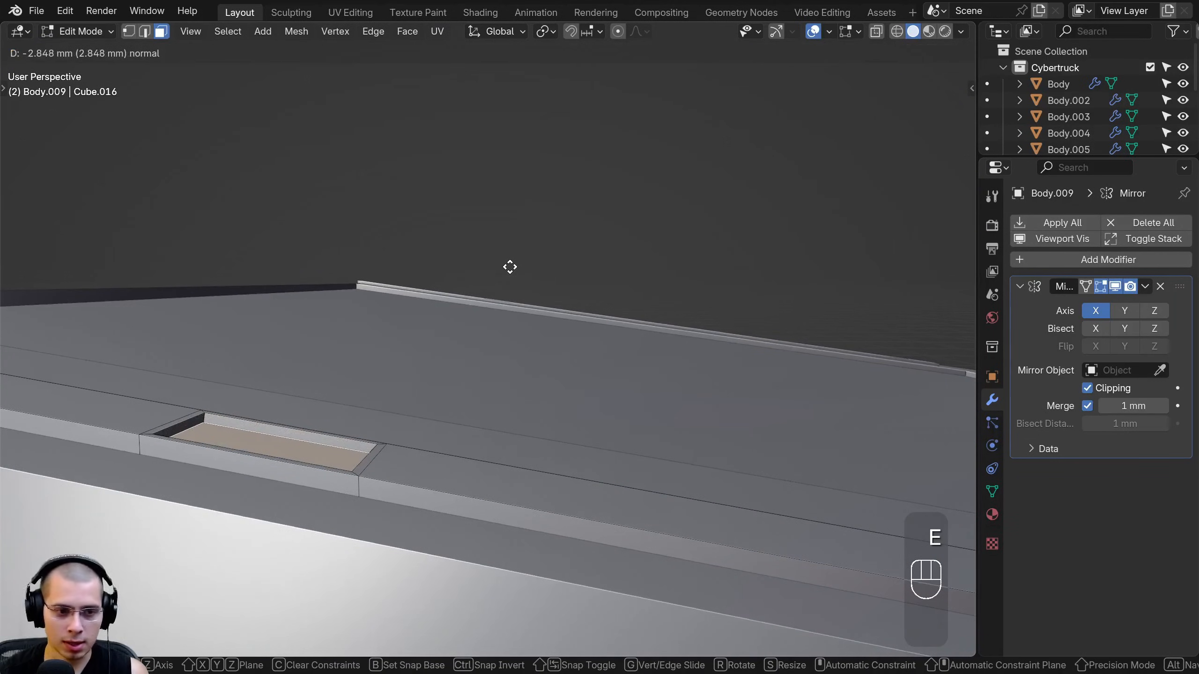
{"action": "left_click", "coordinate": [510, 267]}
{"action": "key", "text": "Tab"}
{"action": "middle_click_drag", "start_coordinate": [510, 267], "coordinate": [441, 407]}
{"action": "key", "text": "a"}
- Slide the strip's overhanging end face at the roof peak back along the strip to meet the peak edge
{"action": "scroll", "coordinate": [509, 384], "scroll_direction": "up", "scroll_amount": 6}
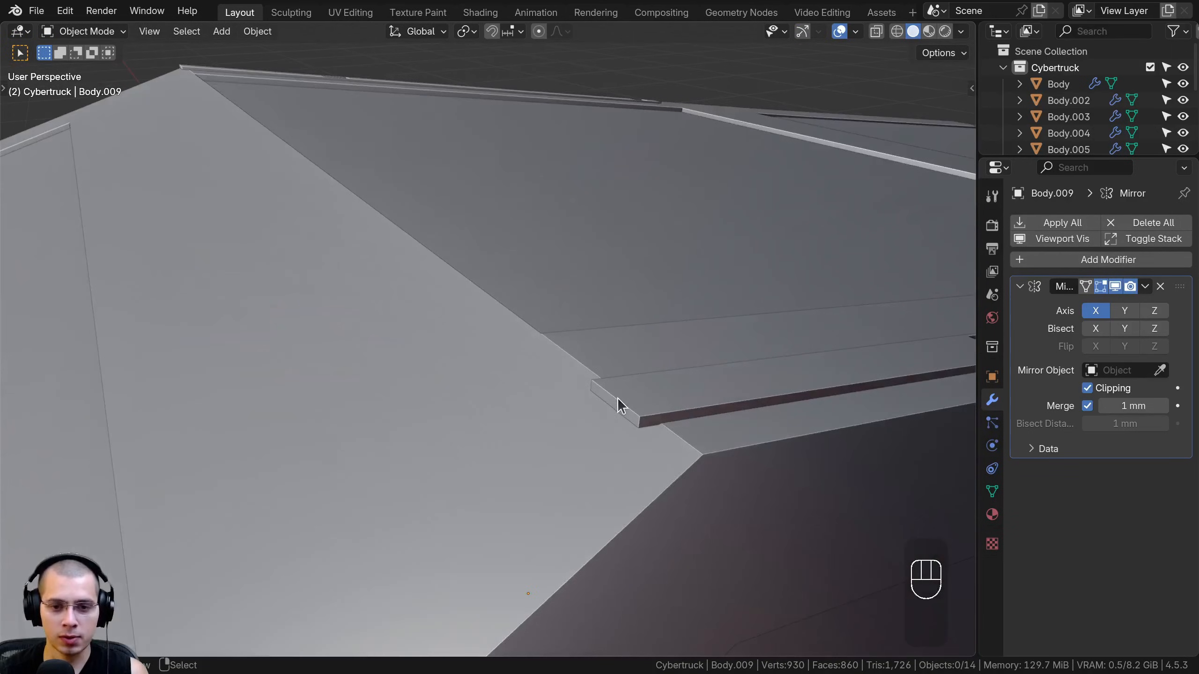
{"action": "left_click", "coordinate": [618, 405]}
{"action": "middle_click_drag", "start_coordinate": [618, 404], "coordinate": [484, 348], "text": "shift"}
{"action": "key", "text": "Tab"}
{"action": "scroll", "coordinate": [379, 319], "scroll_direction": "up", "scroll_amount": 2}
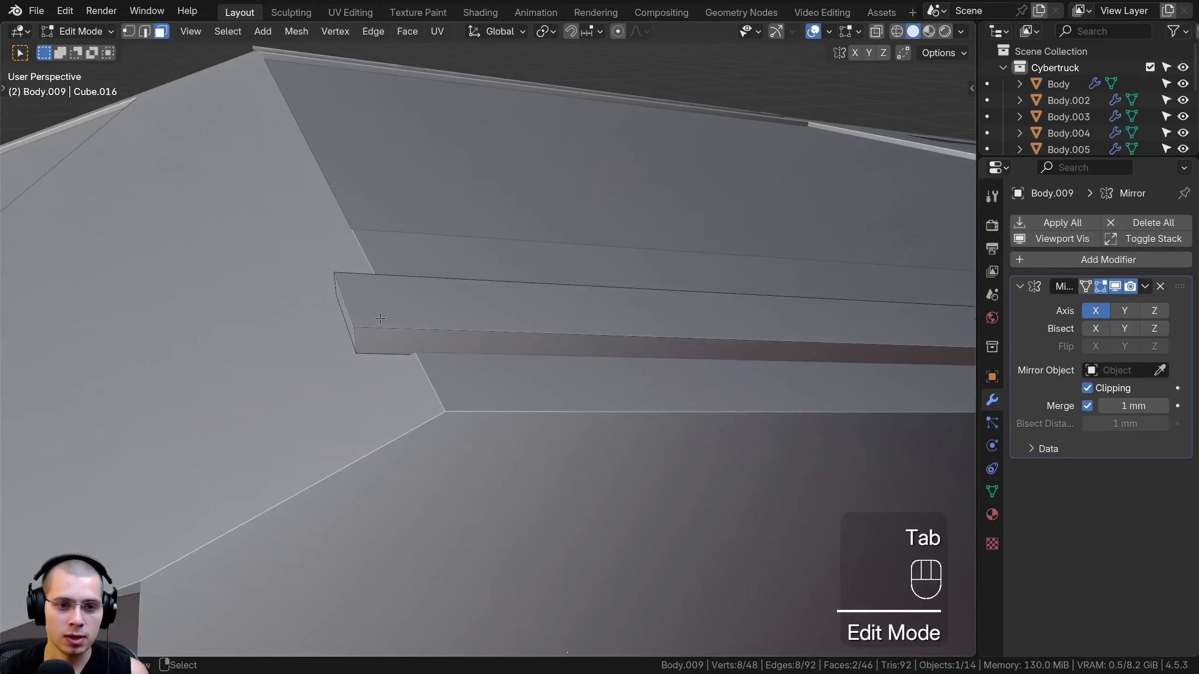
{"action": "middle_click_drag", "start_coordinate": [183, 65], "coordinate": [399, 258]}
{"action": "left_click", "coordinate": [399, 258]}
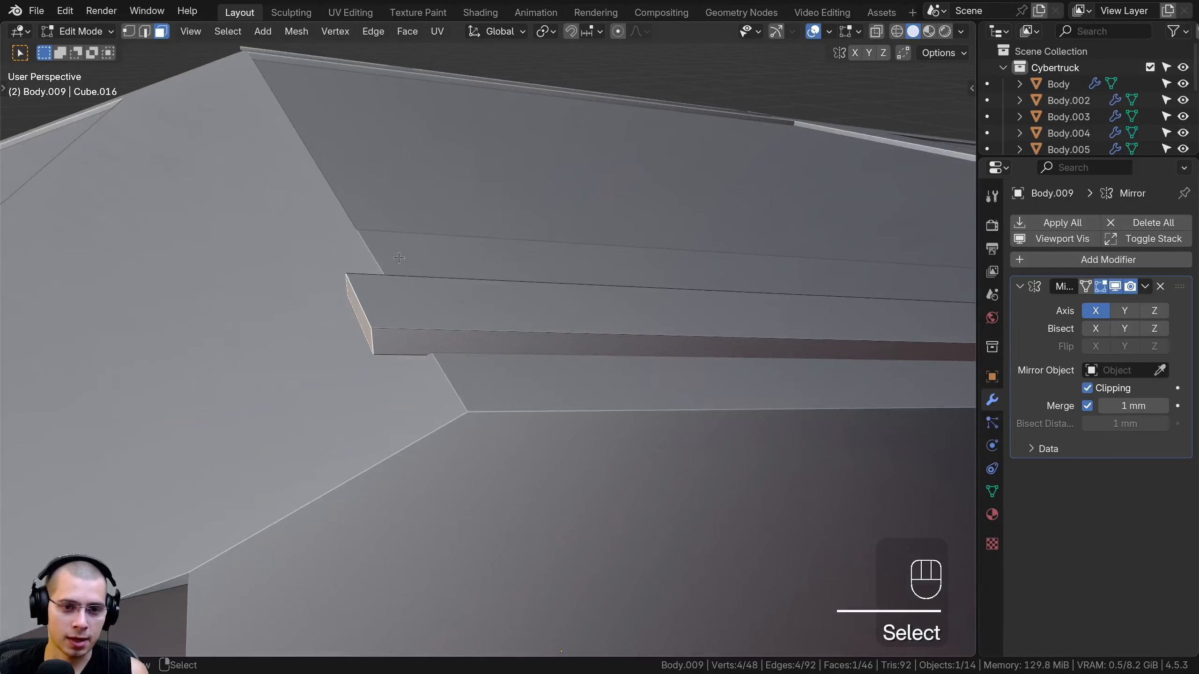
{"action": "key", "text": "g"}
{"action": "key", "text": "g"}
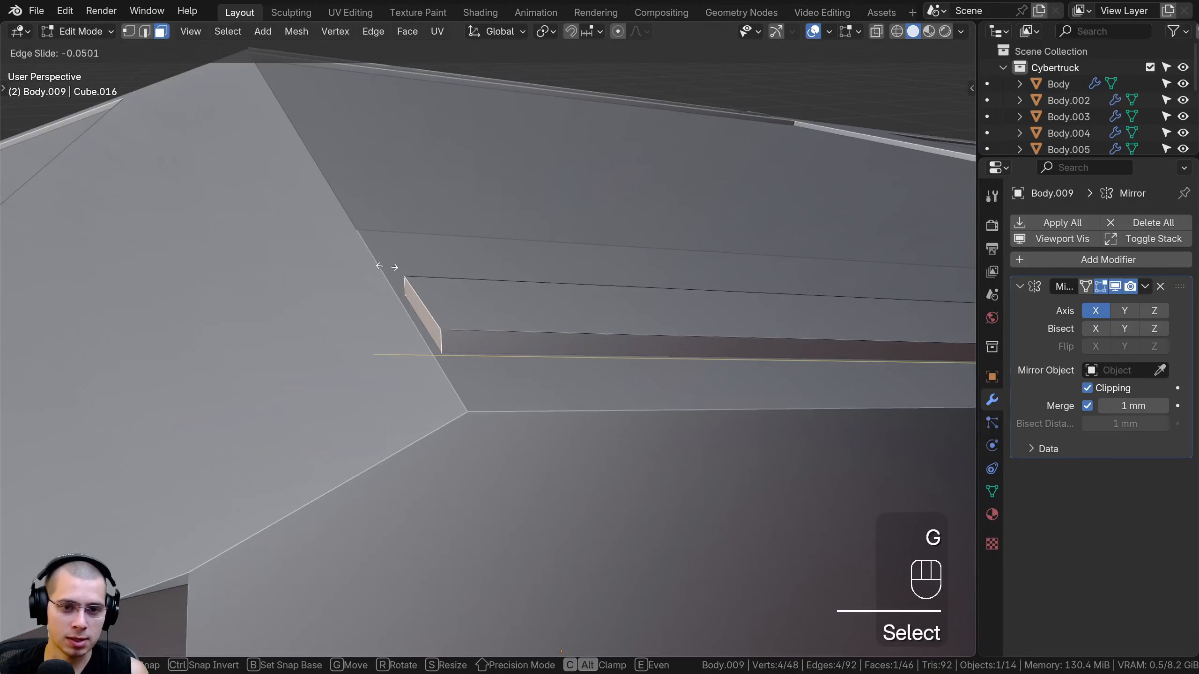
{"action": "left_click", "coordinate": [388, 269]}
{"action": "key", "text": "Tab"}
- Move the strip's entire mesh about 18 mm outward along X toward the roof's side edge, then leave mesh editing
{"action": "middle_click_drag", "start_coordinate": [484, 335], "coordinate": [262, 389]}
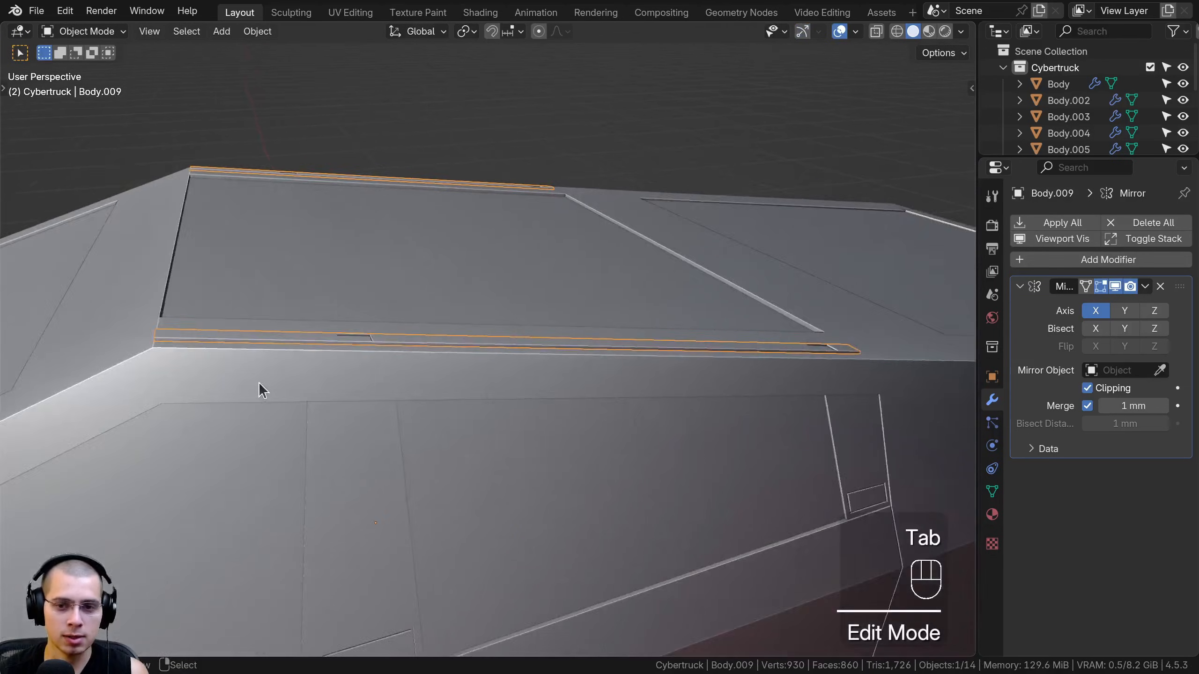
{"action": "left_click", "coordinate": [805, 366]}
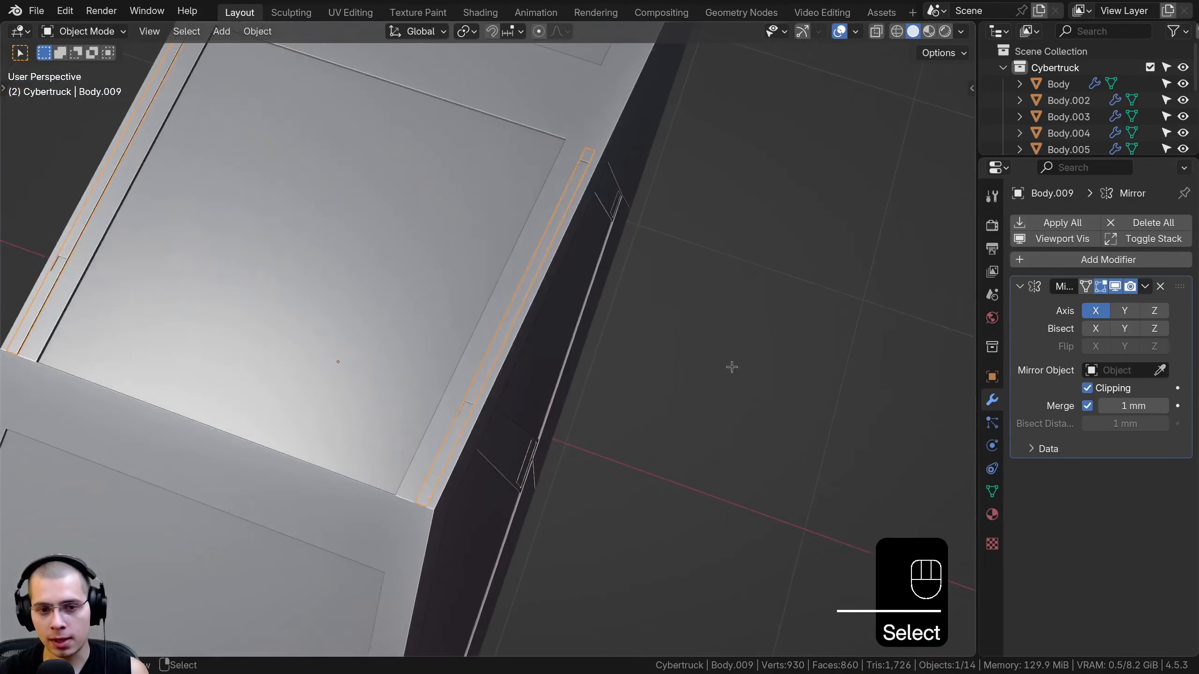
{"action": "key", "text": "Tab"}
{"action": "middle_click_drag", "start_coordinate": [632, 355], "coordinate": [615, 273]}
{"action": "key", "text": "a"}
{"action": "key", "text": "a"}
{"action": "key", "text": "g"}
{"action": "key", "text": "x"}
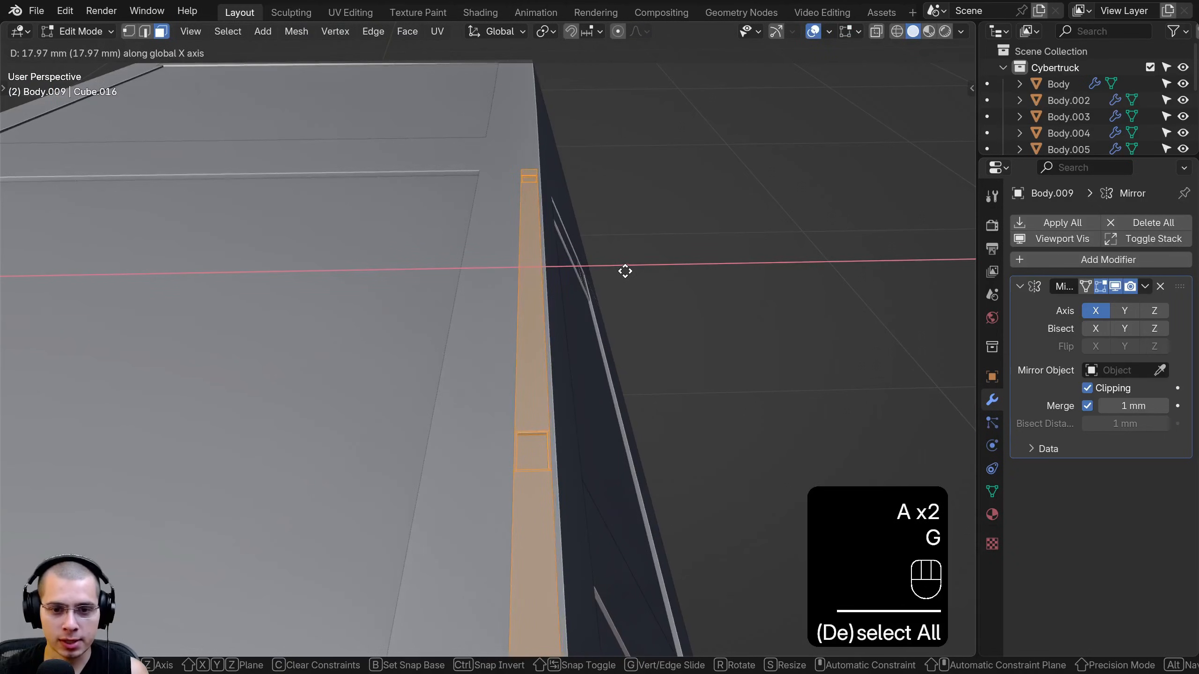
{"action": "left_click", "coordinate": [624, 271]}
{"action": "key", "text": "Tab"}
{"action": "scroll", "coordinate": [558, 338], "scroll_direction": "down", "scroll_amount": 10}
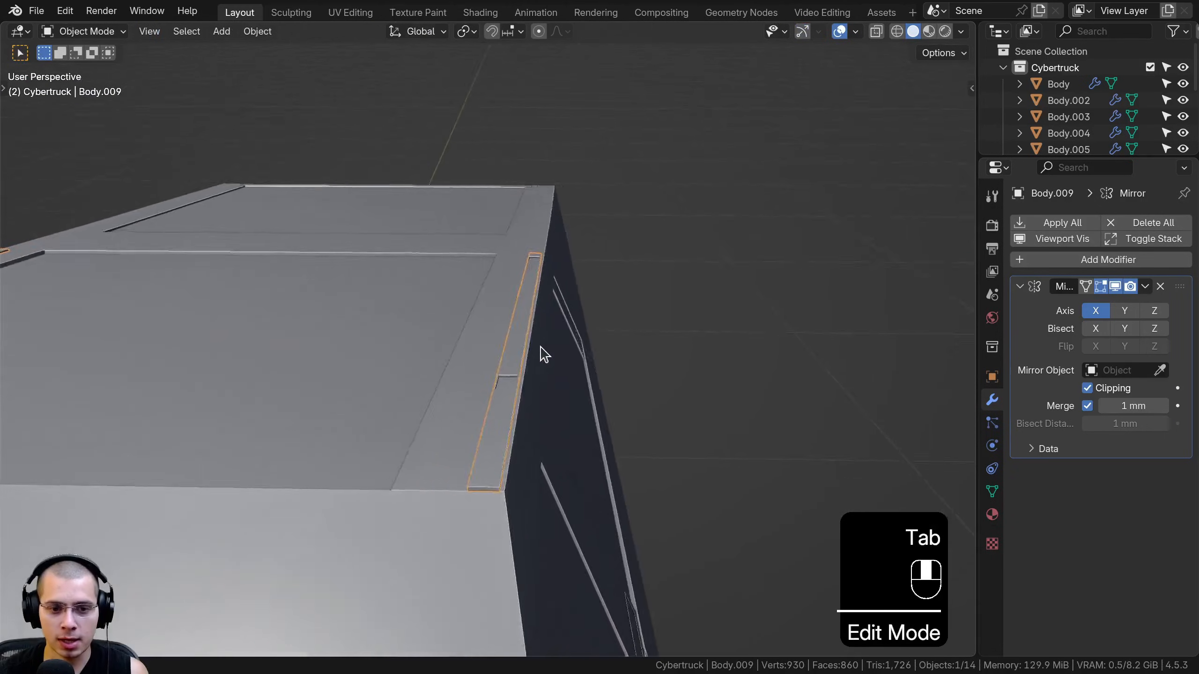
{"action": "key", "text": "a"}
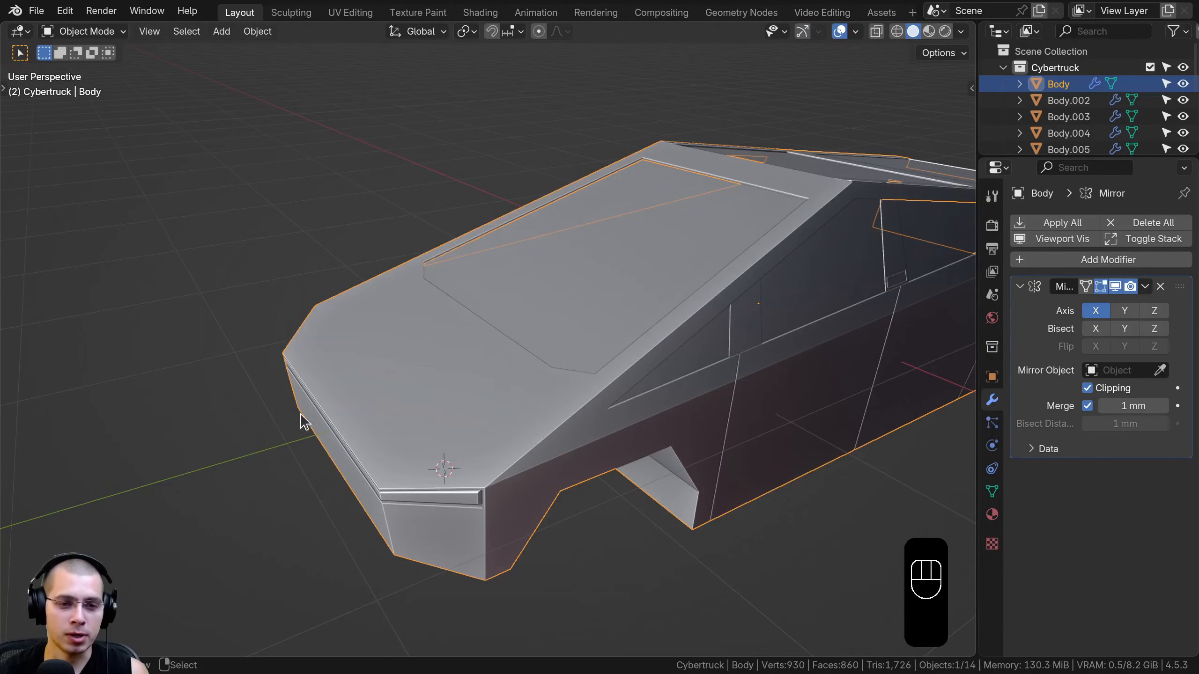
- Duplicate the six hood faces in front of the windshield in place and separate the copy into its own object
{"action": "middle_click_drag", "start_coordinate": [349, 315], "coordinate": [327, 240]}
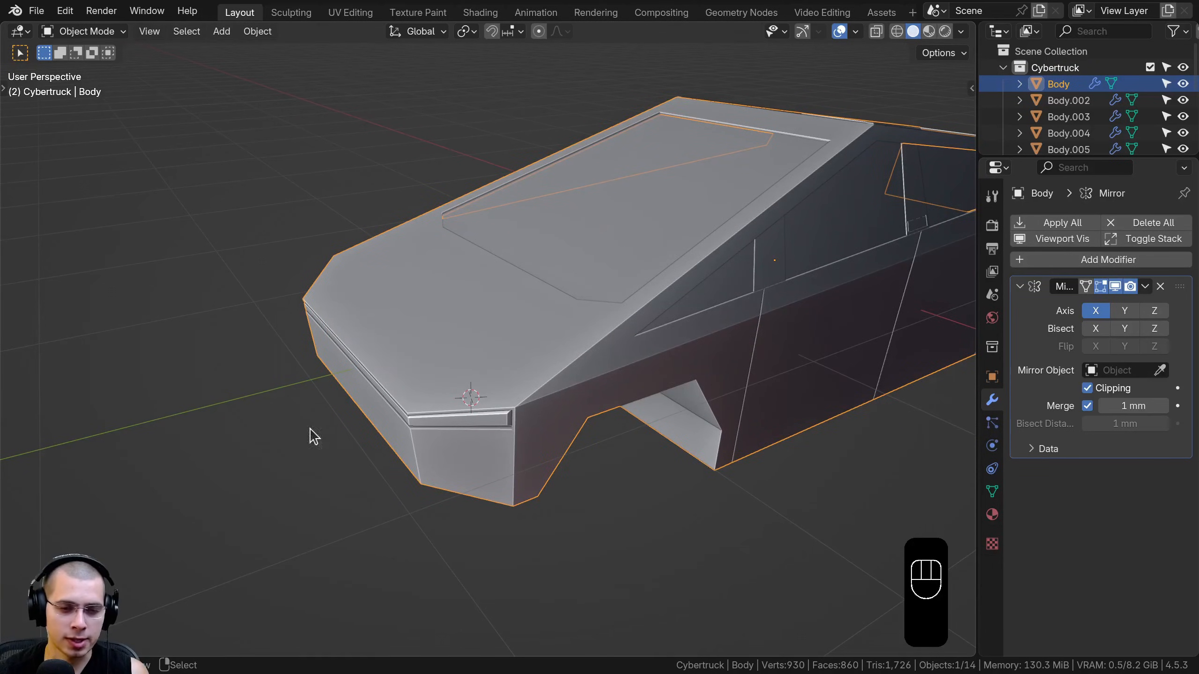
{"action": "middle_click_drag", "start_coordinate": [728, 361], "coordinate": [486, 362], "text": "shift"}
{"action": "middle_click_drag", "start_coordinate": [477, 361], "coordinate": [401, 232]}
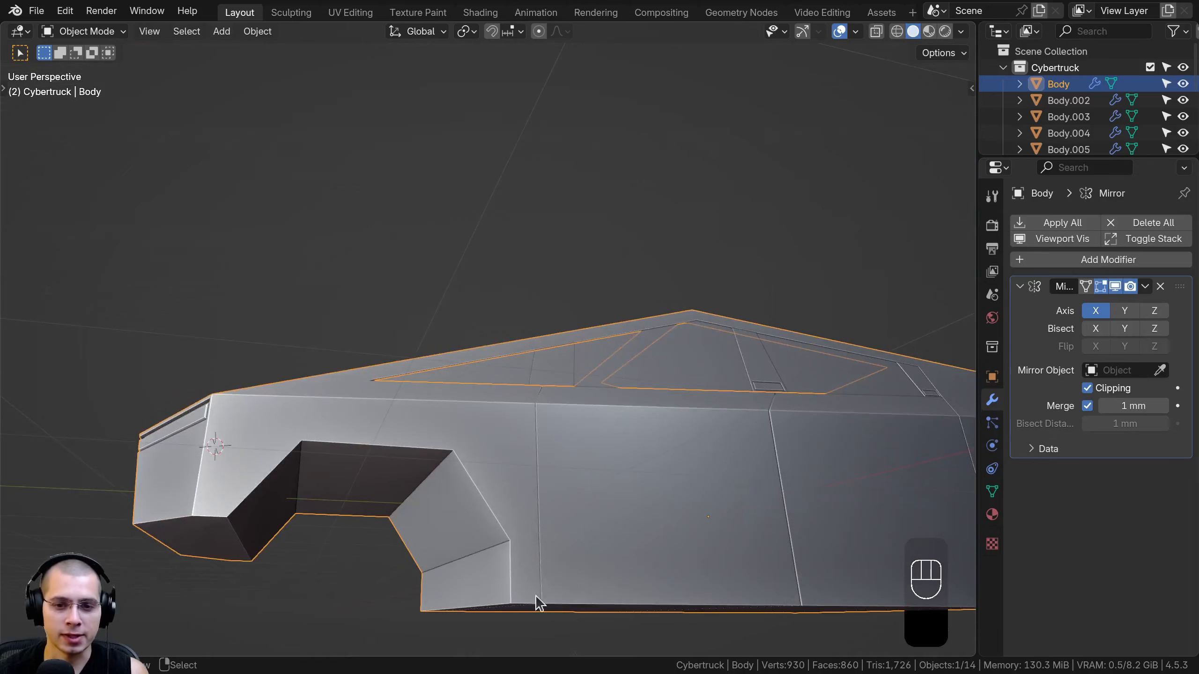
{"action": "middle_click_drag", "start_coordinate": [311, 352], "coordinate": [459, 239]}
{"action": "mouse_move", "coordinate": [459, 408]}
{"action": "middle_mouse_down"}
{"action": "mouse_move", "coordinate": [496, 424]}
{"action": "mouse_move", "coordinate": [458, 416]}
{"action": "middle_mouse_up"}
{"action": "key", "text": "Tab"}
{"action": "scroll", "coordinate": [451, 404], "scroll_direction": "down", "scroll_amount": 2}
{"action": "scroll", "coordinate": [411, 311], "scroll_direction": "up", "scroll_amount": 1}
{"action": "middle_click_drag", "start_coordinate": [411, 311], "coordinate": [489, 325]}
{"action": "middle_click_drag", "start_coordinate": [489, 325], "coordinate": [516, 351], "text": "shift"}
{"action": "middle_click_drag", "start_coordinate": [613, 293], "coordinate": [643, 280], "text": "shift"}
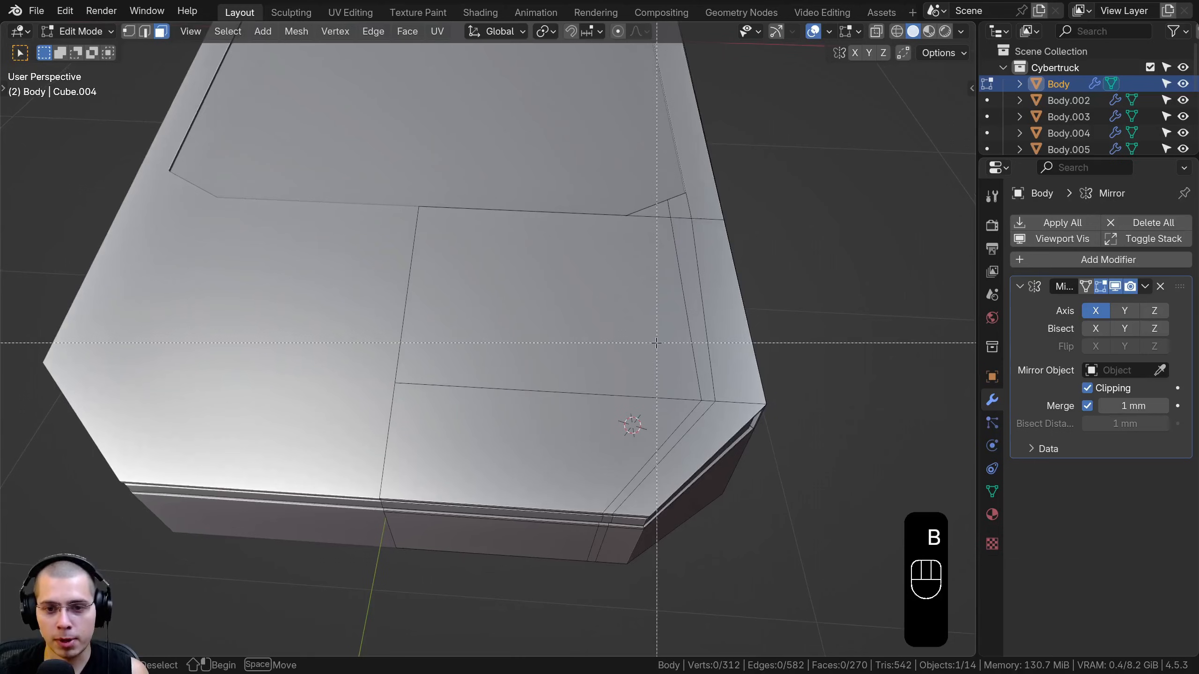
{"action": "left_click_drag", "start_coordinate": [736, 417], "coordinate": [736, 416]}
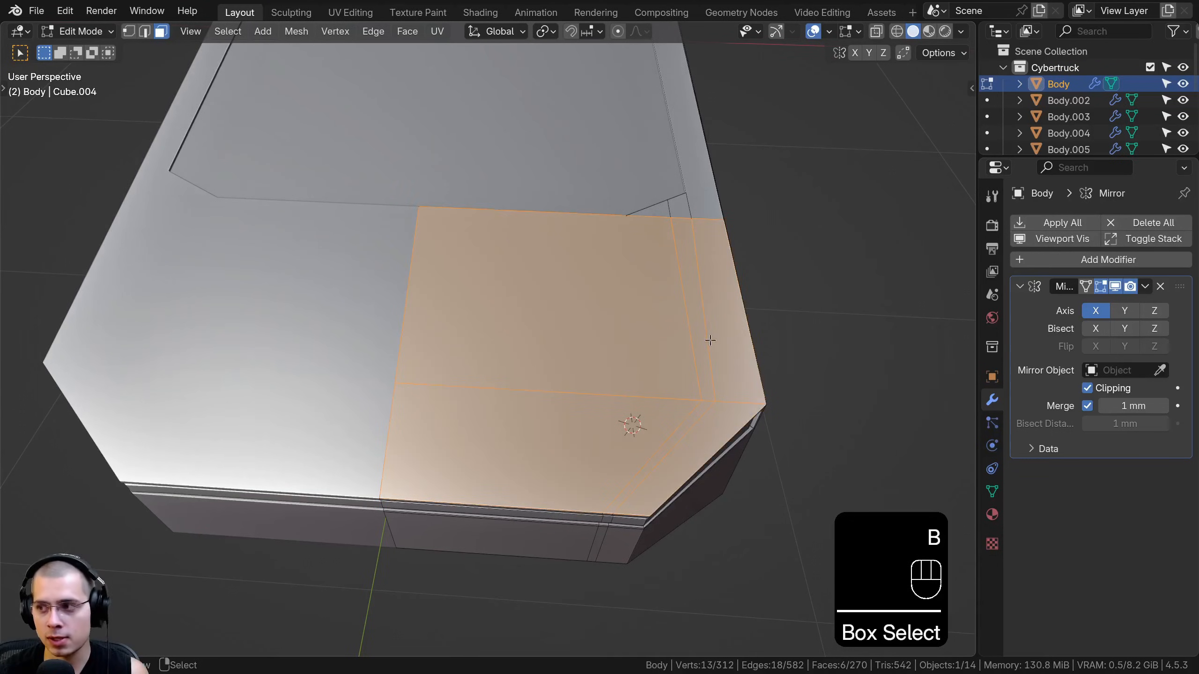
{"action": "middle_click_drag", "start_coordinate": [711, 340], "coordinate": [546, 217]}
{"action": "key", "text": "shift+d"}
{"action": "key", "text": "z"}
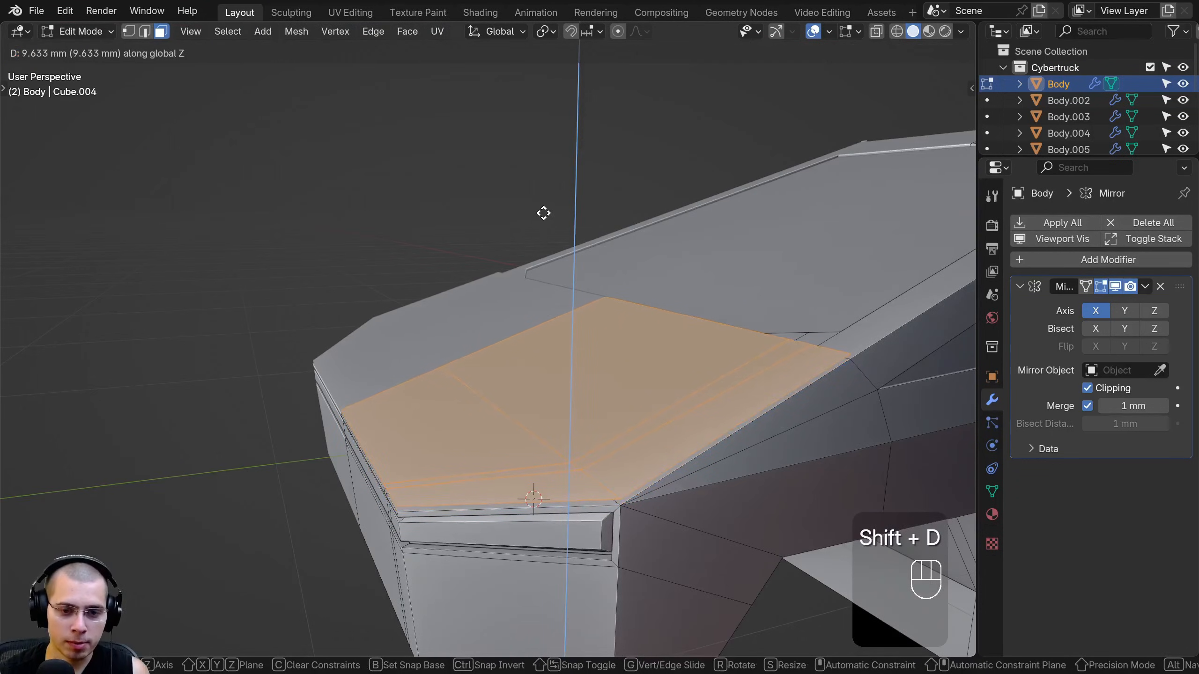
{"action": "right_click", "coordinate": [544, 213]}
{"action": "key", "text": "p"}
{"action": "left_click", "coordinate": [544, 214]}
{"action": "key", "text": "Tab"}
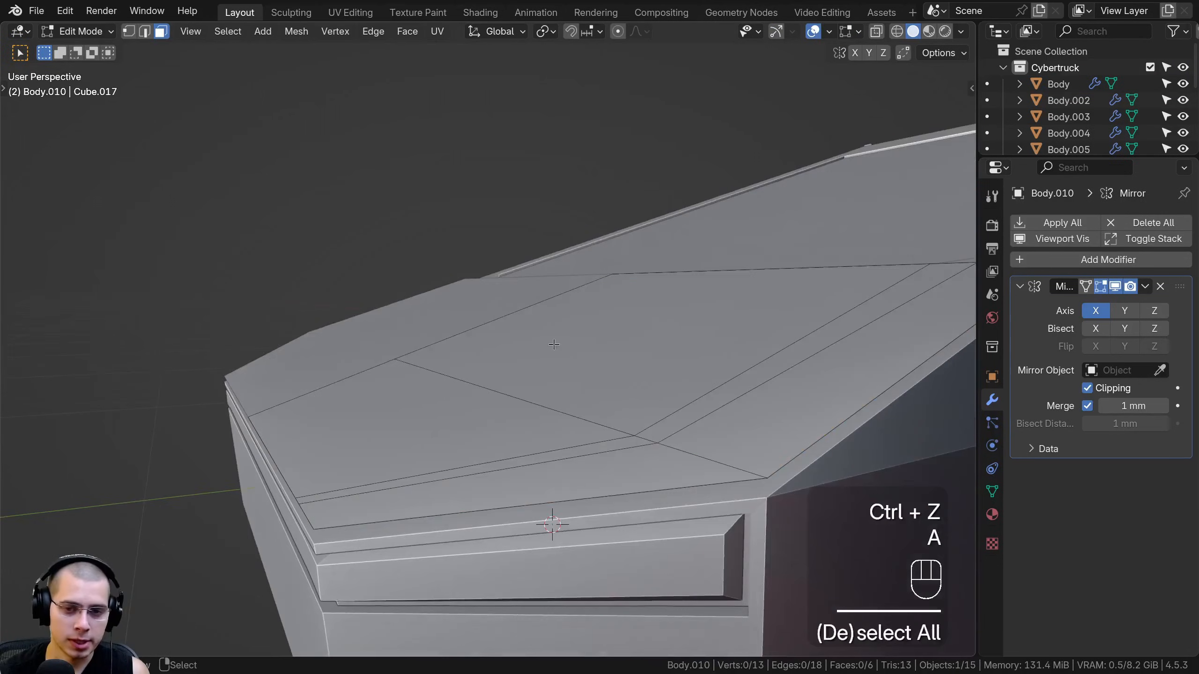
- Extrude all faces of the separated hood panel upward into a thin plate and recalculate its normals to face outside
{"action": "key", "text": "a"}
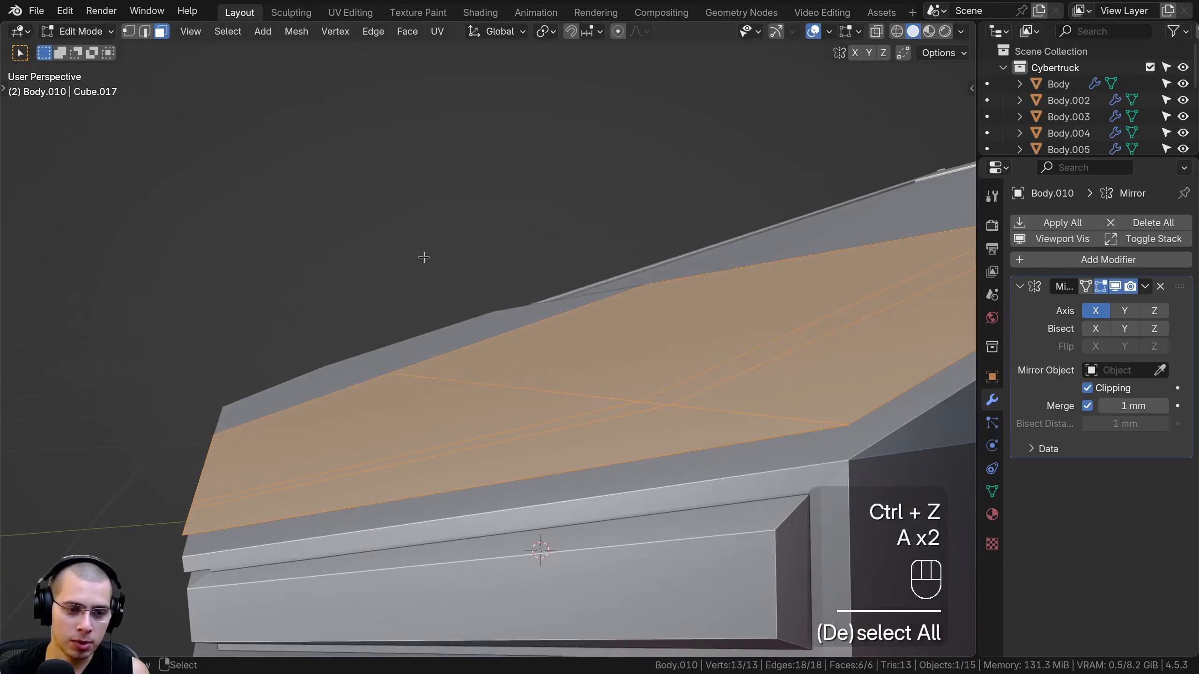
{"action": "key", "text": "e"}
{"action": "left_click", "coordinate": [441, 246]}
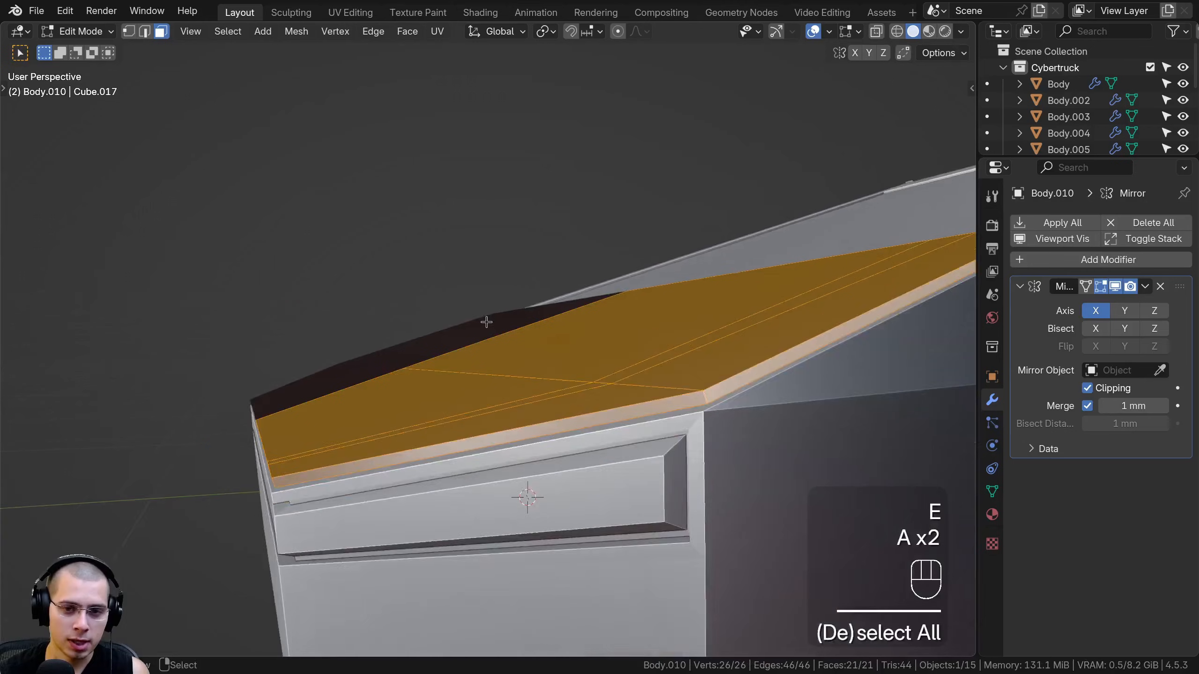
{"action": "middle_click_drag", "start_coordinate": [486, 322], "coordinate": [489, 314]}
{"action": "key", "text": "shift+n"}
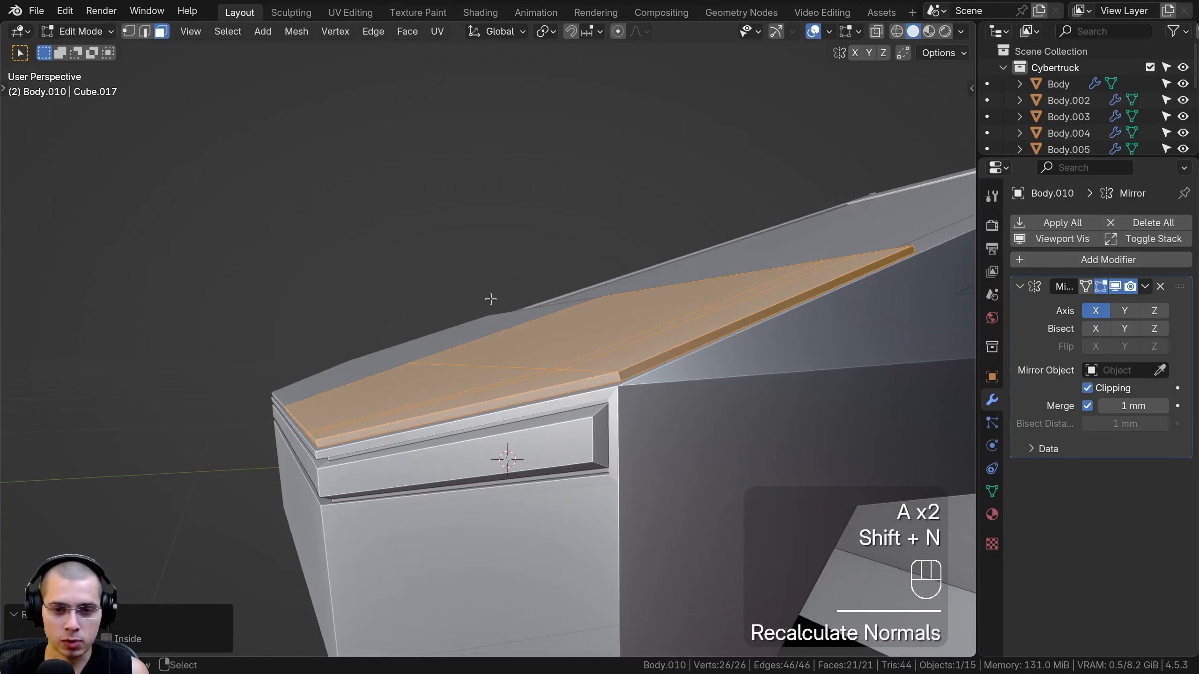
- Move the whole hood panel a few millimetres down in the wireframe side view to follow the reference's hood line
{"action": "key", "text": "KP_3"}
{"action": "key", "text": "z"}
{"action": "left_click", "coordinate": [416, 326]}
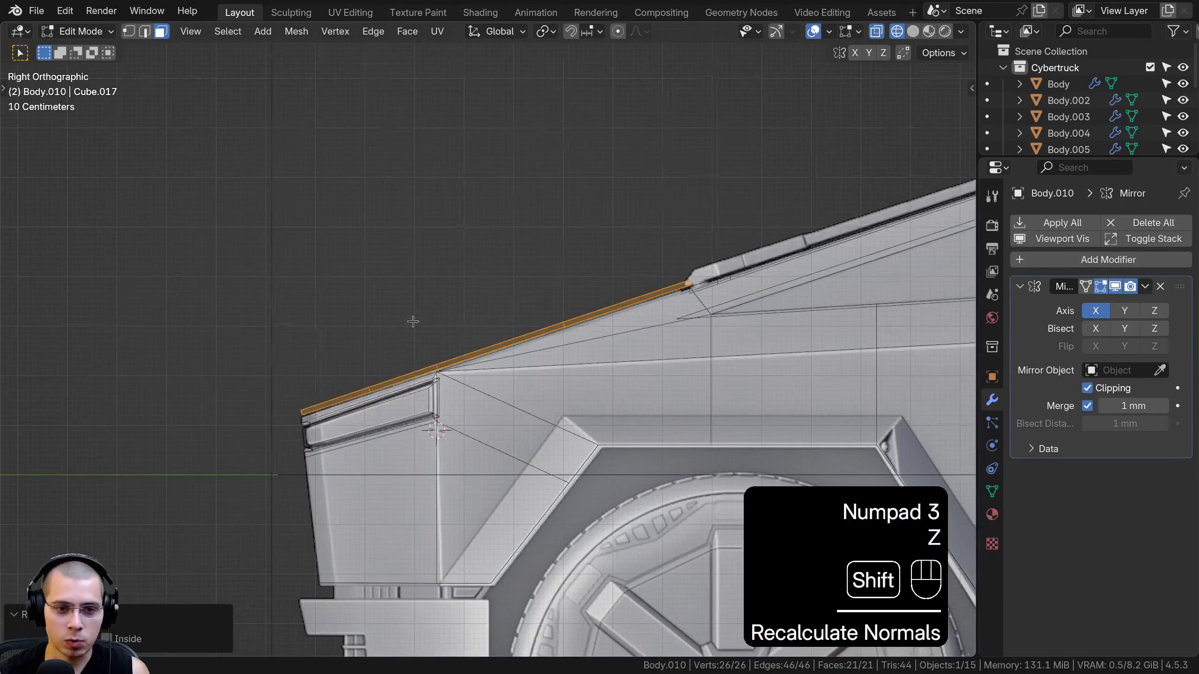
{"action": "middle_click_drag", "start_coordinate": [413, 321], "coordinate": [402, 268], "text": "shift"}
{"action": "scroll", "coordinate": [401, 268], "scroll_direction": "up", "scroll_amount": 4}
{"action": "key", "text": "g"}
{"action": "key", "text": "shift"}
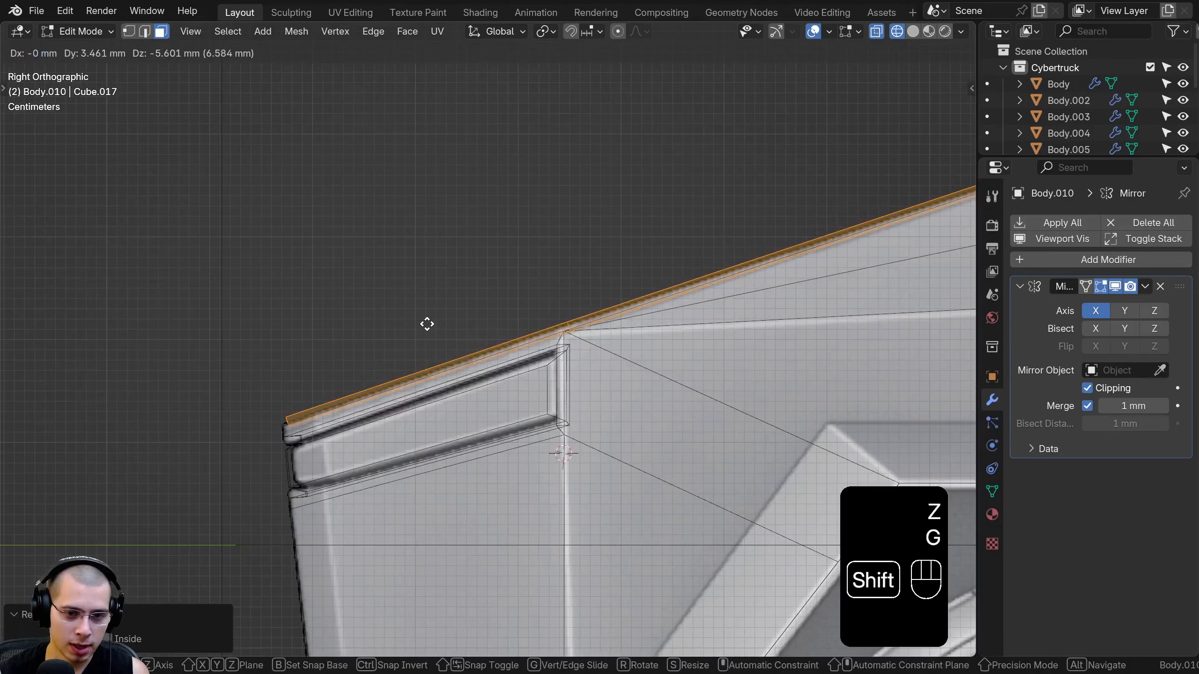
{"action": "left_click", "coordinate": [423, 316]}
- Dissolve the extra short edge on the hood panel's rear side, where the windshield's lower corner begins
{"action": "scroll", "coordinate": [472, 359], "scroll_direction": "down", "scroll_amount": 3}
{"action": "middle_click_drag", "start_coordinate": [488, 368], "coordinate": [449, 383], "text": "shift"}
{"action": "key", "text": "KP_7"}
{"action": "middle_click_drag", "start_coordinate": [455, 354], "coordinate": [438, 361], "text": "shift"}
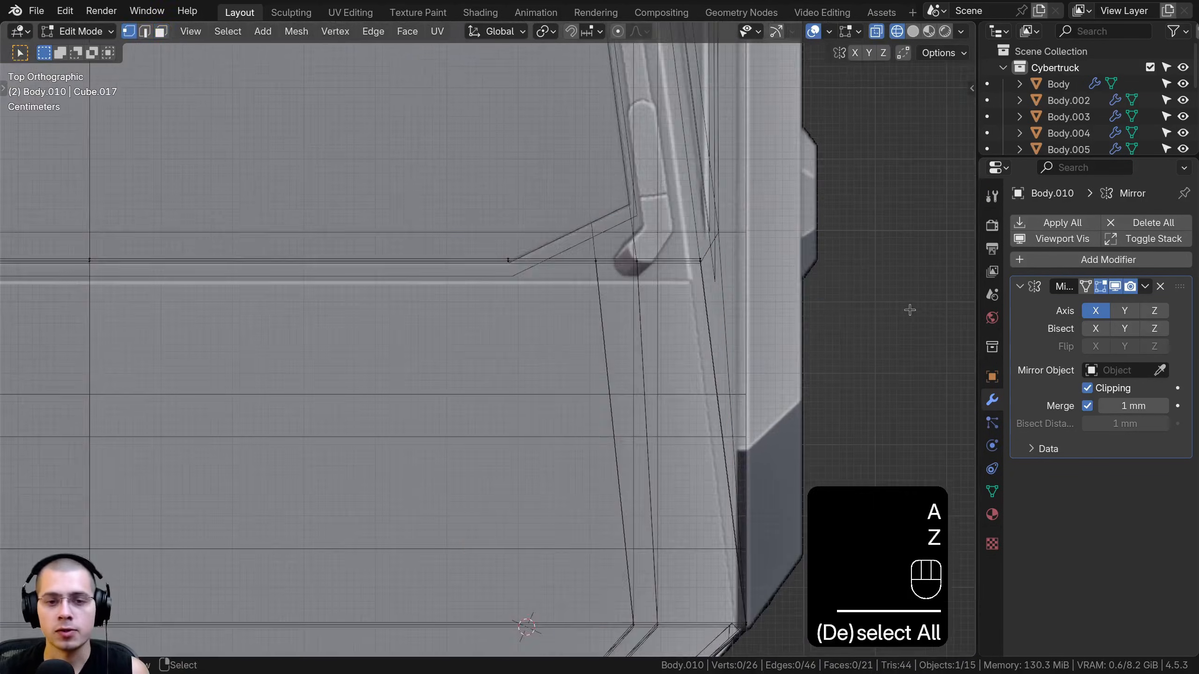
{"action": "key", "text": "z"}
{"action": "middle_click_drag", "start_coordinate": [458, 315], "coordinate": [427, 347], "text": "shift"}
{"action": "scroll", "coordinate": [425, 340], "scroll_direction": "up", "scroll_amount": 4}
{"action": "key", "text": "a"}
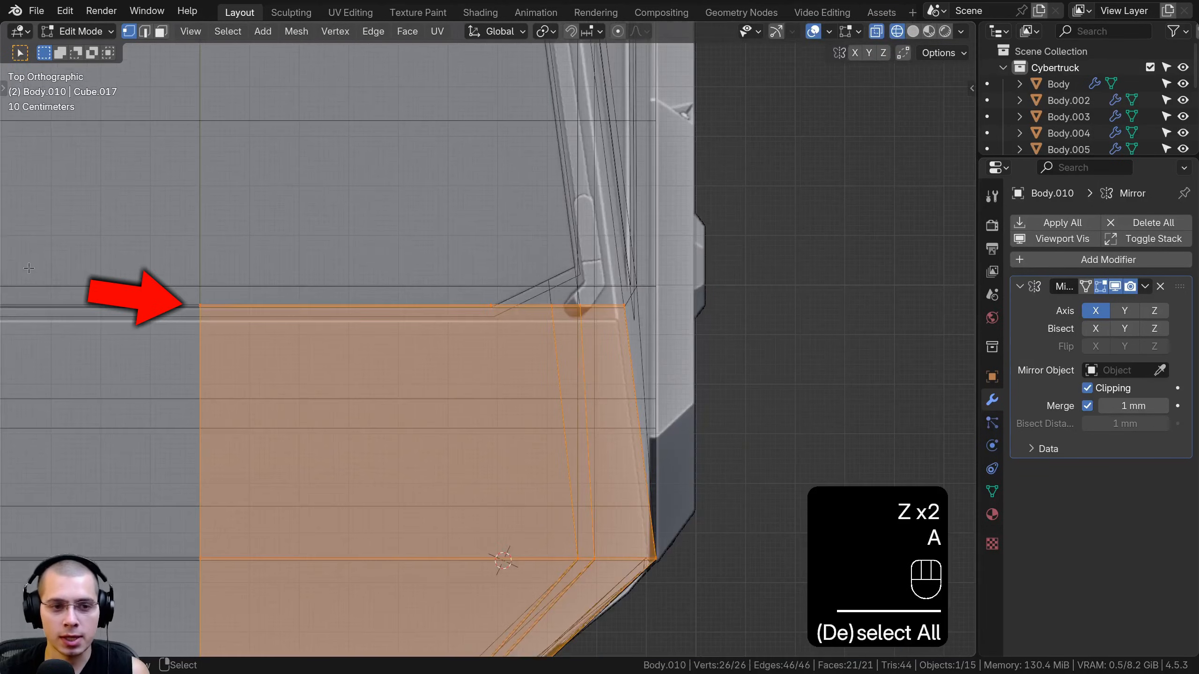
{"action": "key", "text": "a"}
{"action": "left_click_drag", "start_coordinate": [185, 290], "coordinate": [642, 326]}
{"action": "scroll", "coordinate": [491, 310], "scroll_direction": "up", "scroll_amount": 7}
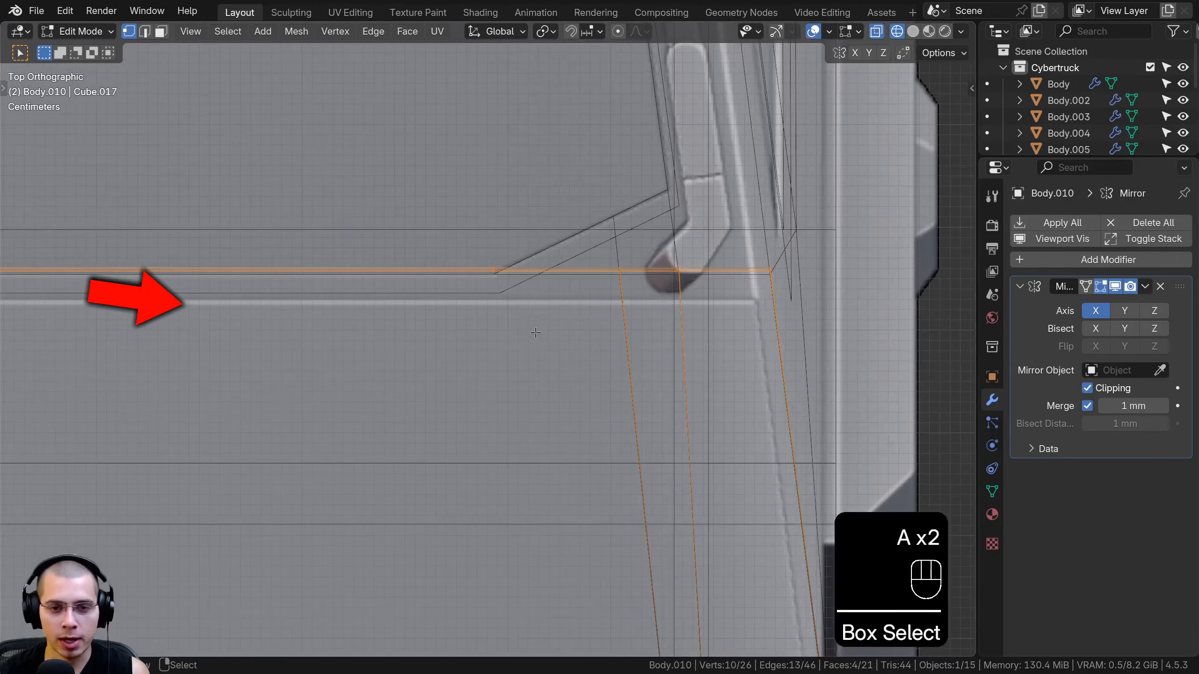
{"action": "key", "text": "a"}
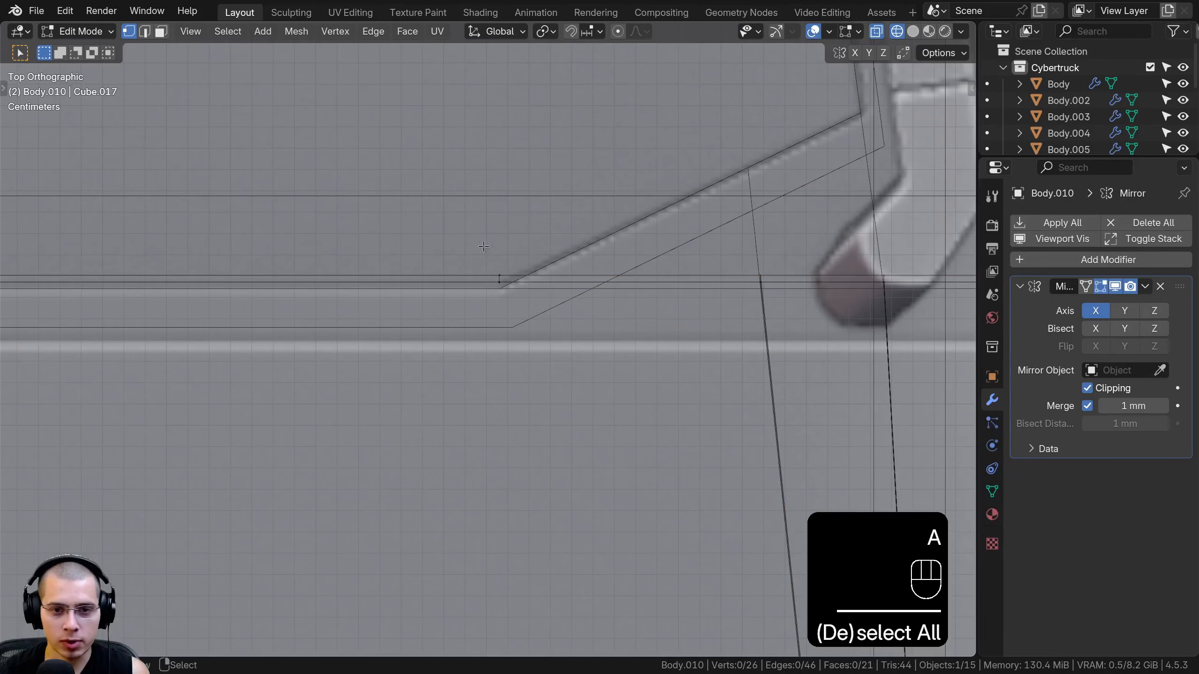
{"action": "left_click_drag", "start_coordinate": [493, 286], "coordinate": [511, 273]}
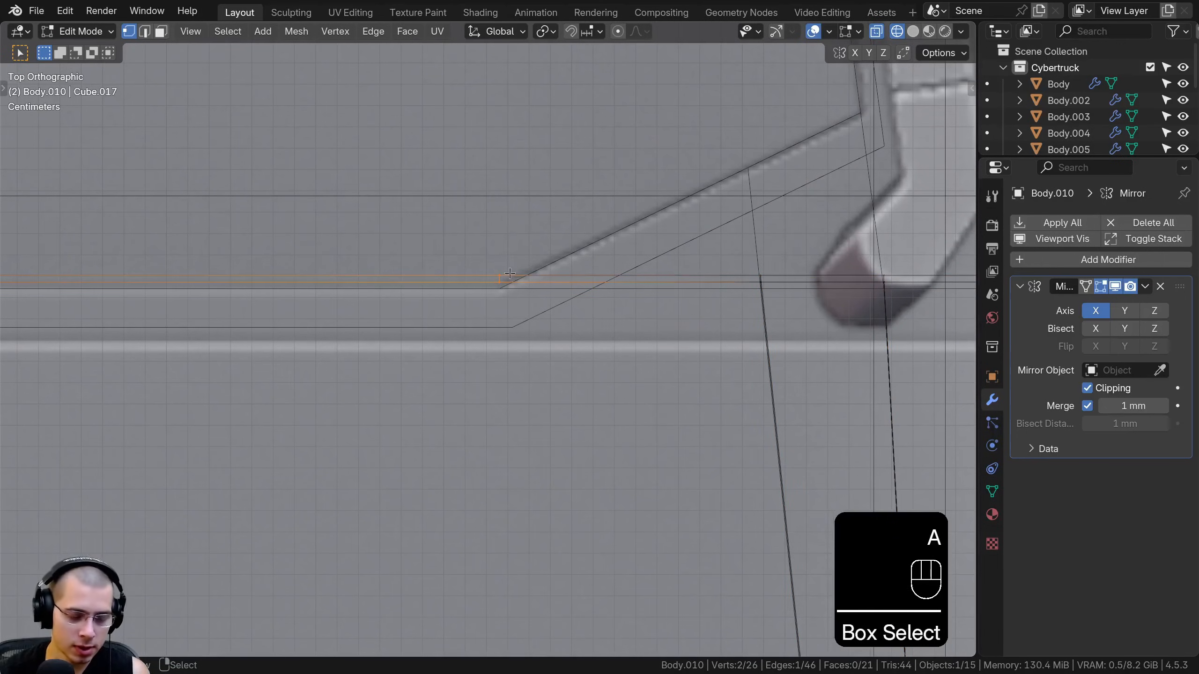
{"action": "key", "text": "x"}
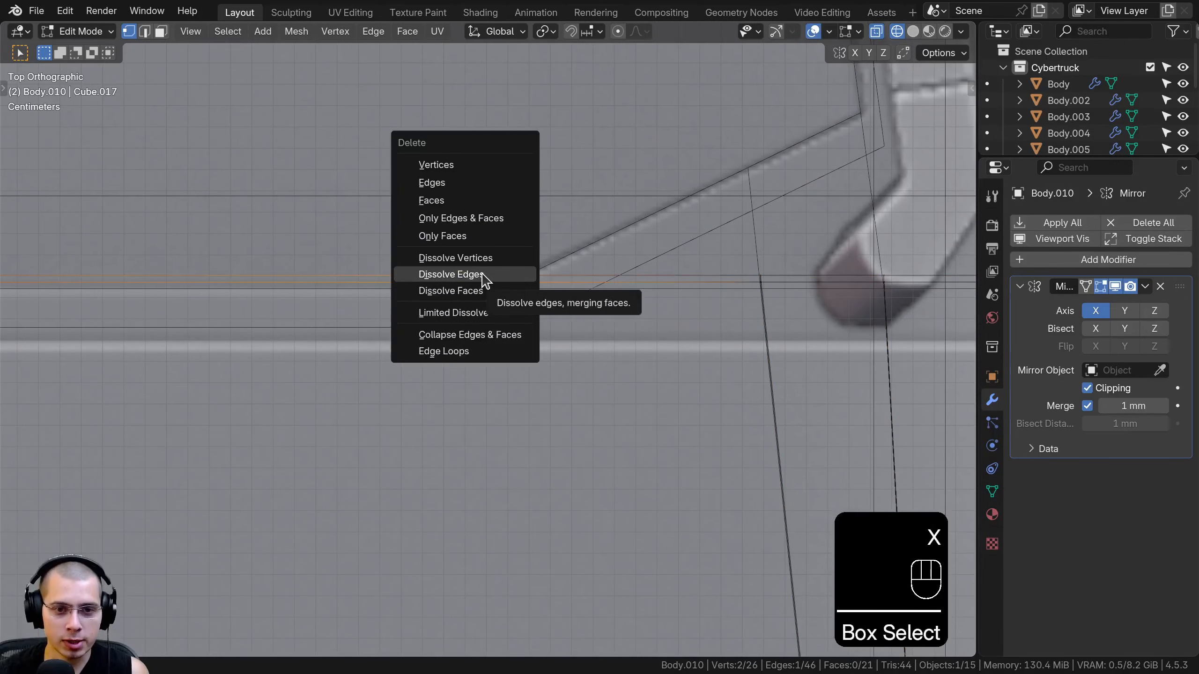
{"action": "left_click", "coordinate": [484, 281]}
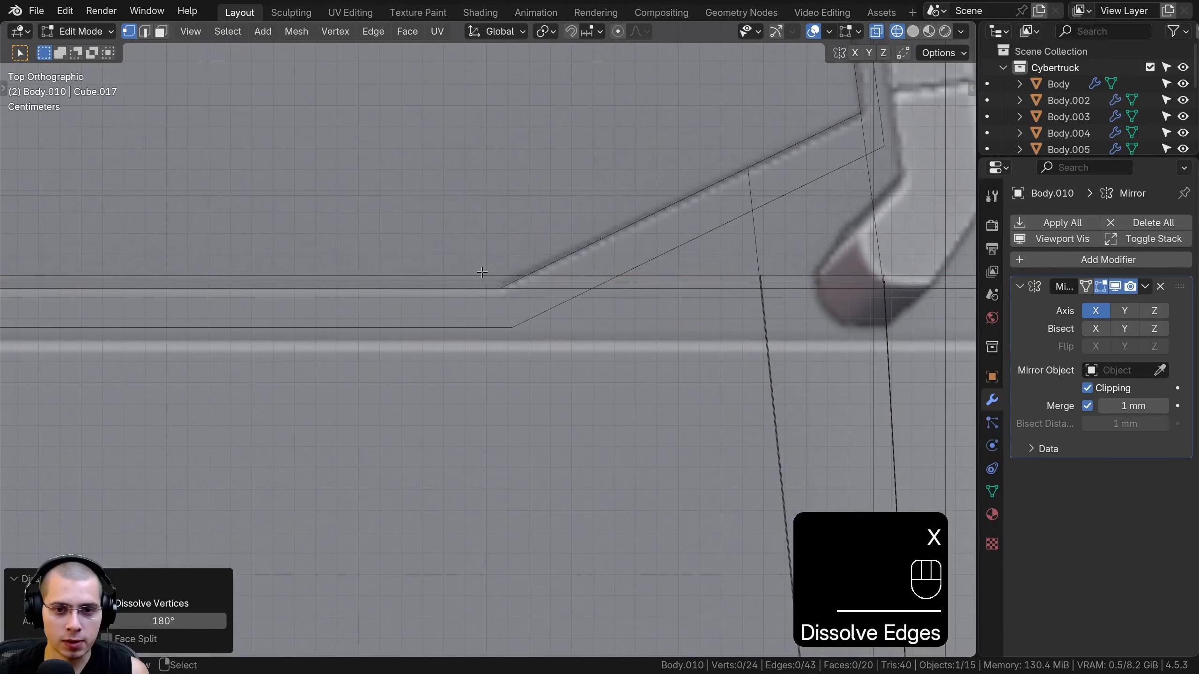
- Move all of the hood panel's rear-edge vertices about 27 mm forward and 8 mm down to match the side reference
{"action": "scroll", "coordinate": [461, 371], "scroll_direction": "down", "scroll_amount": 3}
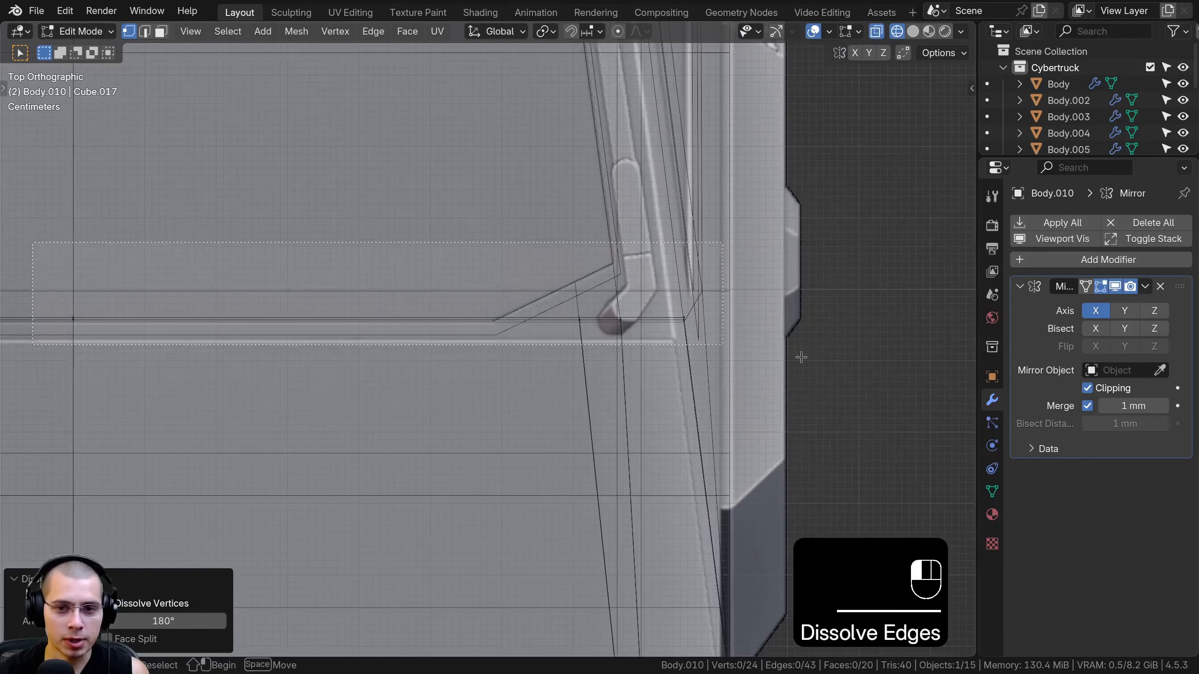
{"action": "left_click_drag", "start_coordinate": [801, 358], "coordinate": [824, 361]}
{"action": "scroll", "coordinate": [824, 361], "scroll_direction": "up", "scroll_amount": 3}
{"action": "key", "text": "g"}
{"action": "key", "text": "g"}
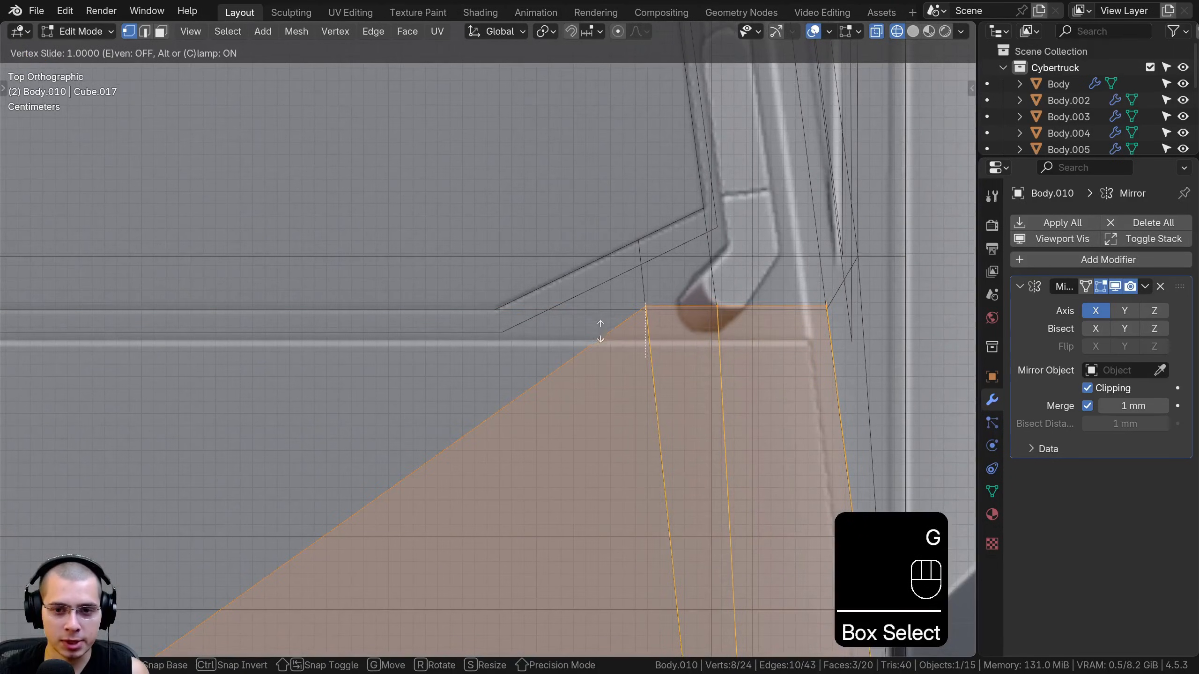
{"action": "left_click", "coordinate": [702, 303]}
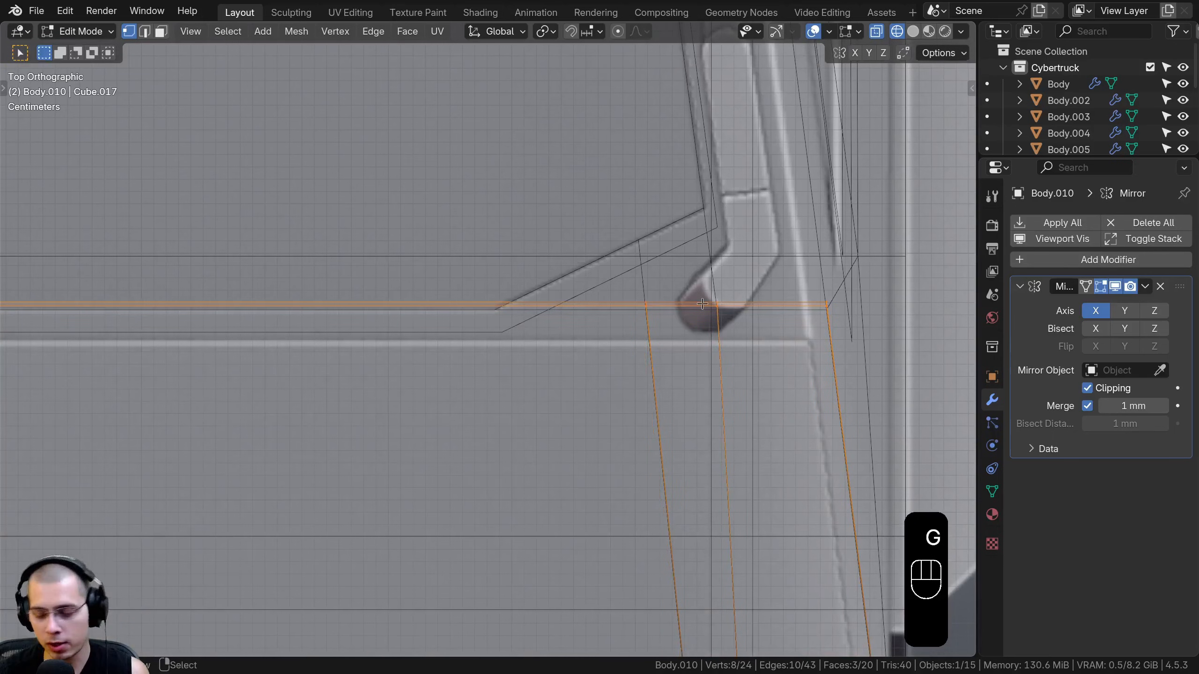
{"action": "key", "text": "KP_3"}
{"action": "scroll", "coordinate": [702, 304], "scroll_direction": "up", "scroll_amount": 4}
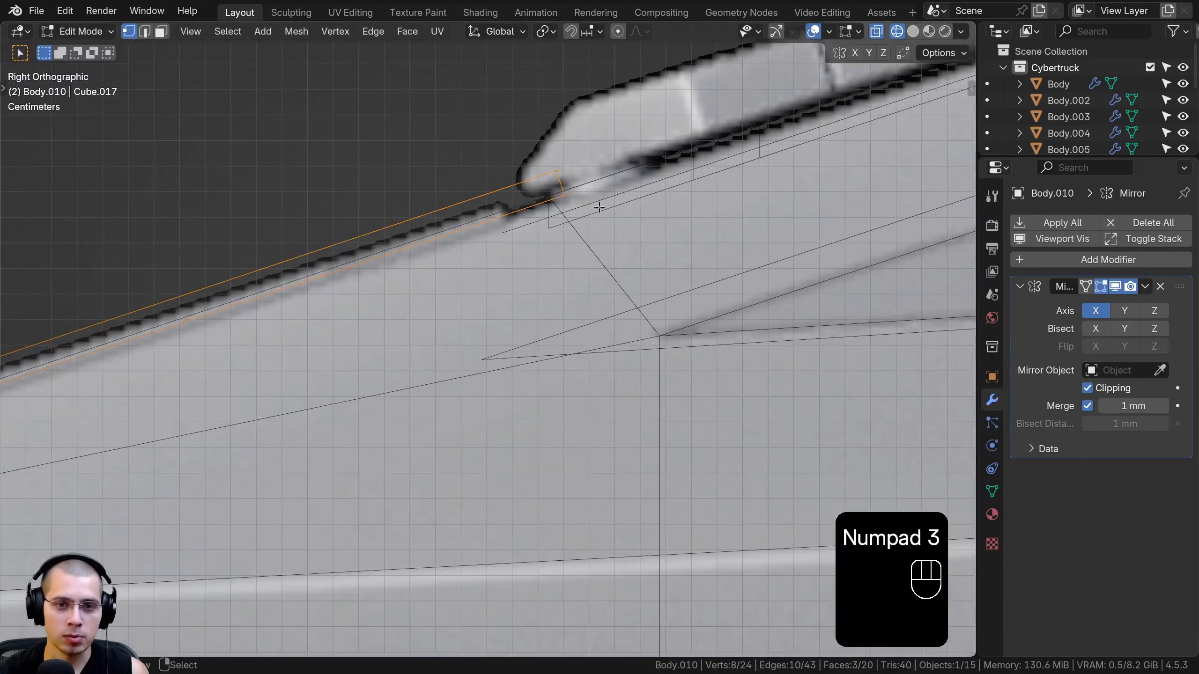
{"action": "key", "text": "g"}
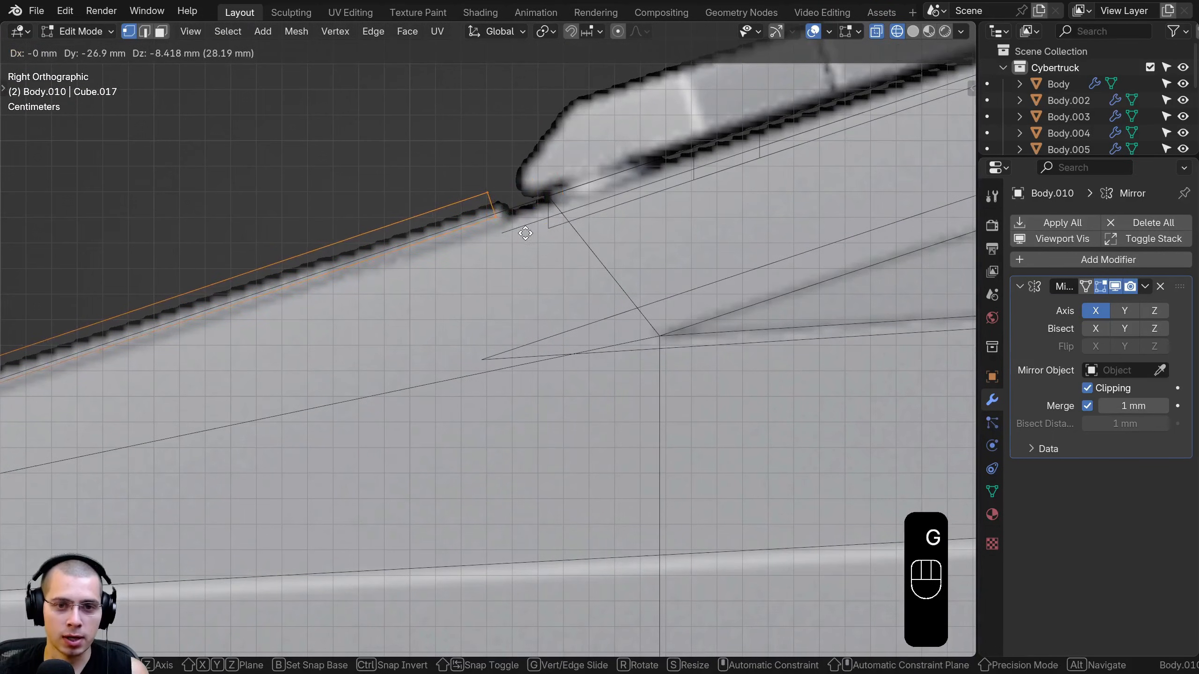
{"action": "left_click", "coordinate": [527, 232]}
- Adjust the hood panel's side corner vertices in solid view, then leave mesh editing and deselect everything
{"action": "key", "text": "KP_7"}
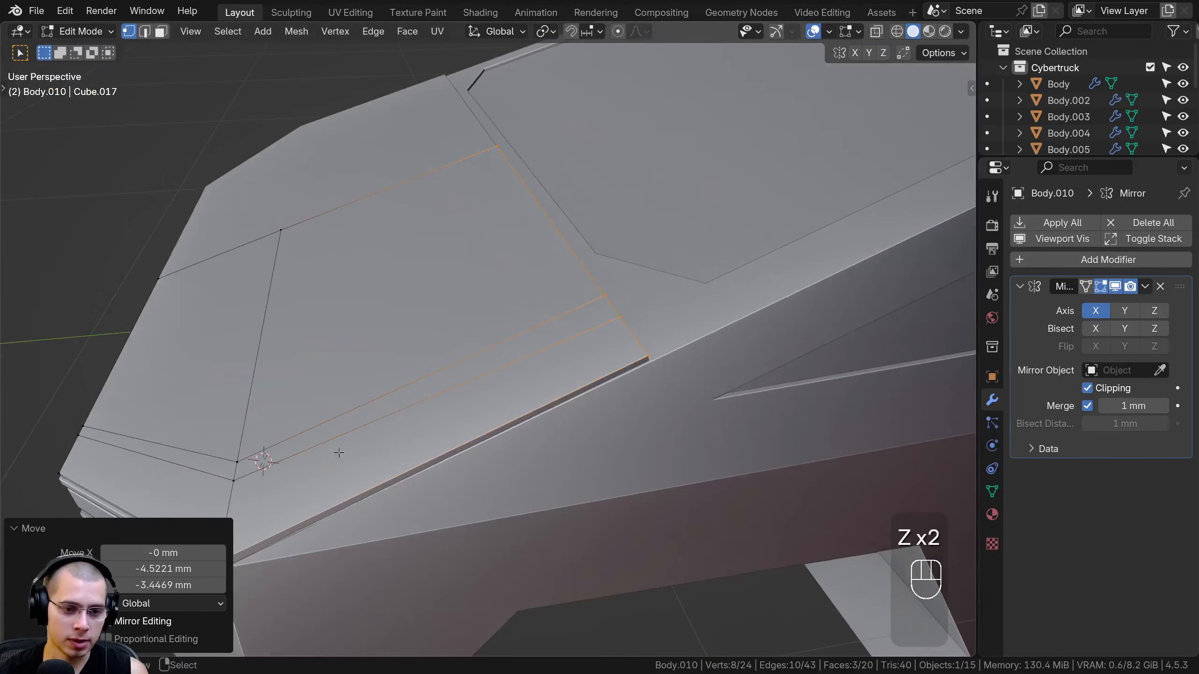
{"action": "middle_click_drag", "start_coordinate": [338, 452], "coordinate": [299, 410]}
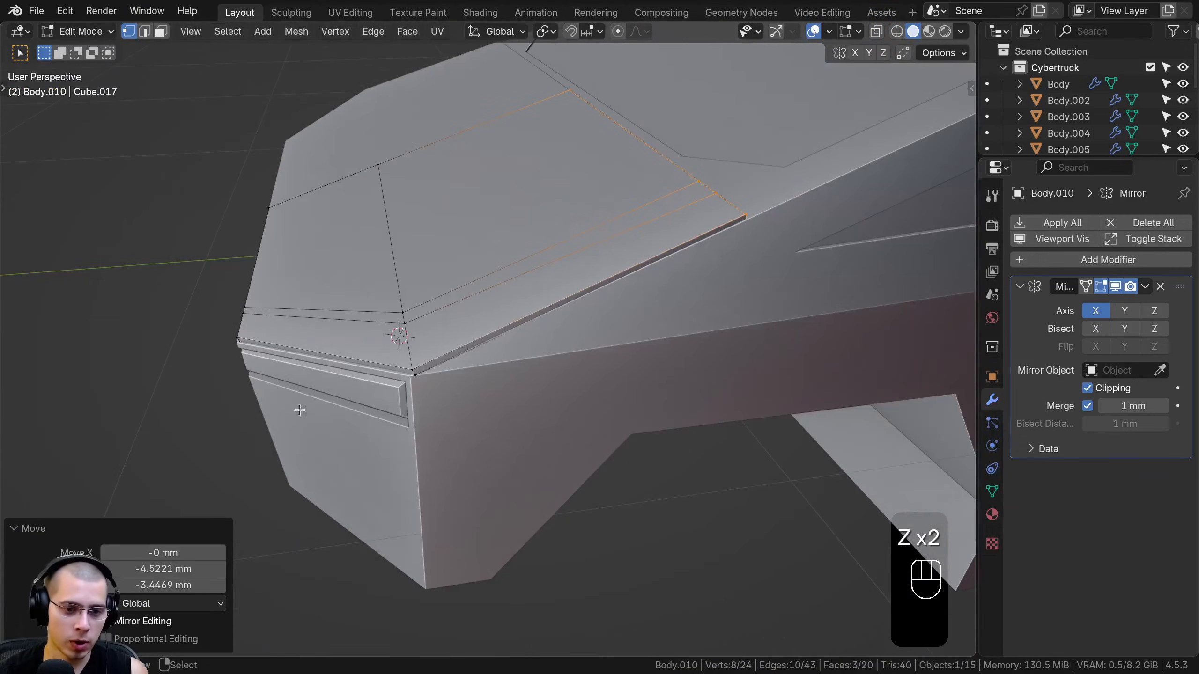
{"action": "scroll", "coordinate": [330, 331], "scroll_direction": "down", "scroll_amount": 2}
{"action": "middle_click_drag", "start_coordinate": [331, 331], "coordinate": [406, 288]}
{"action": "scroll", "coordinate": [538, 315], "scroll_direction": "up", "scroll_amount": 4}
{"action": "left_click", "coordinate": [538, 315], "text": "shift"}
{"action": "key", "text": "g"}
{"action": "left_click", "coordinate": [639, 363]}
{"action": "key", "text": "Tab"}
{"action": "key", "text": "a"}
{"action": "scroll", "coordinate": [524, 271], "scroll_direction": "down", "scroll_amount": 4}
{"action": "right_click", "coordinate": [428, 271]}
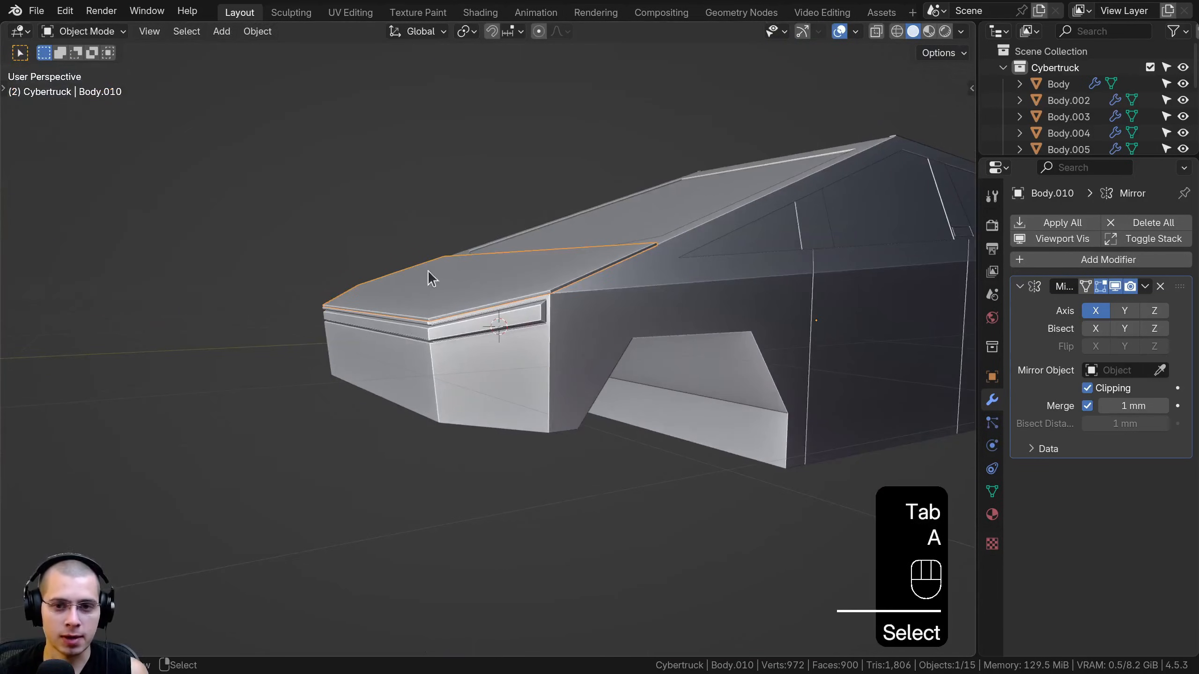
{"action": "key", "text": "a"}
- Save the current model file
{"action": "scroll", "coordinate": [601, 283], "scroll_direction": "up", "scroll_amount": 3}
{"action": "middle_click_drag", "start_coordinate": [601, 283], "coordinate": [476, 296]}
{"action": "key", "text": "ctrl+s"}
{"action": "key", "text": "ctrl+s"}
- Add a Solidify modifier with a 5 mm thickness to the windshield panel
{"action": "scroll", "coordinate": [376, 414], "scroll_direction": "down", "scroll_amount": 4}
{"action": "scroll", "coordinate": [618, 175], "scroll_direction": "up", "scroll_amount": 5}
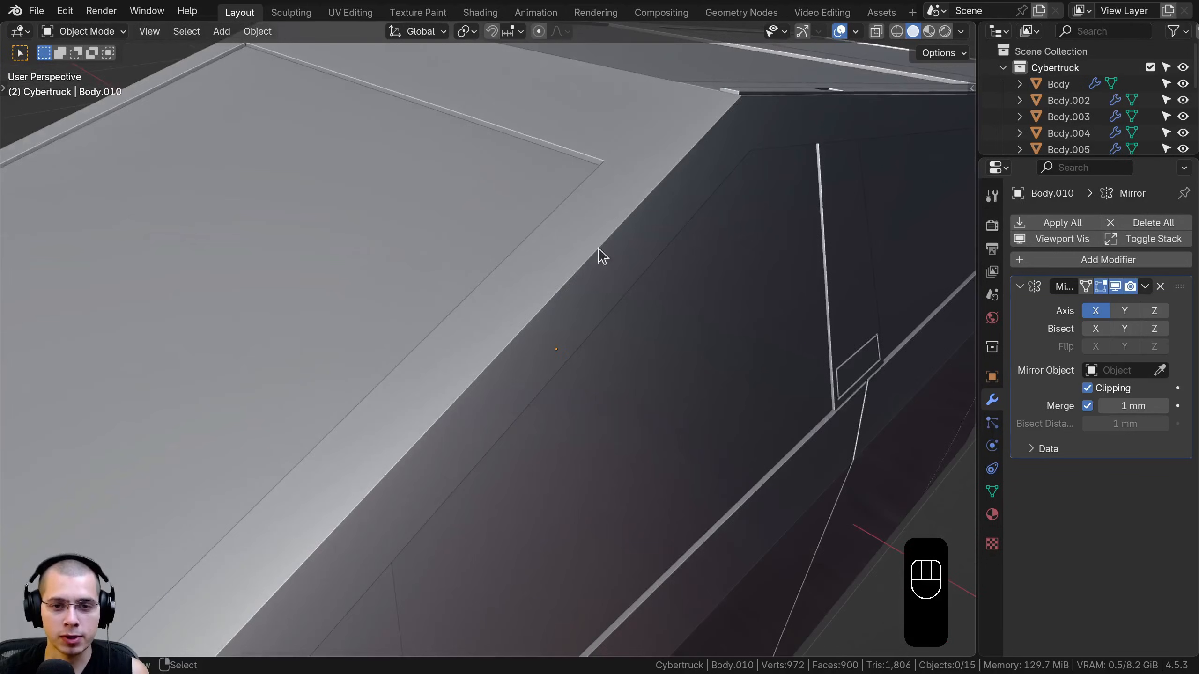
{"action": "middle_click_drag", "start_coordinate": [591, 247], "coordinate": [631, 208]}
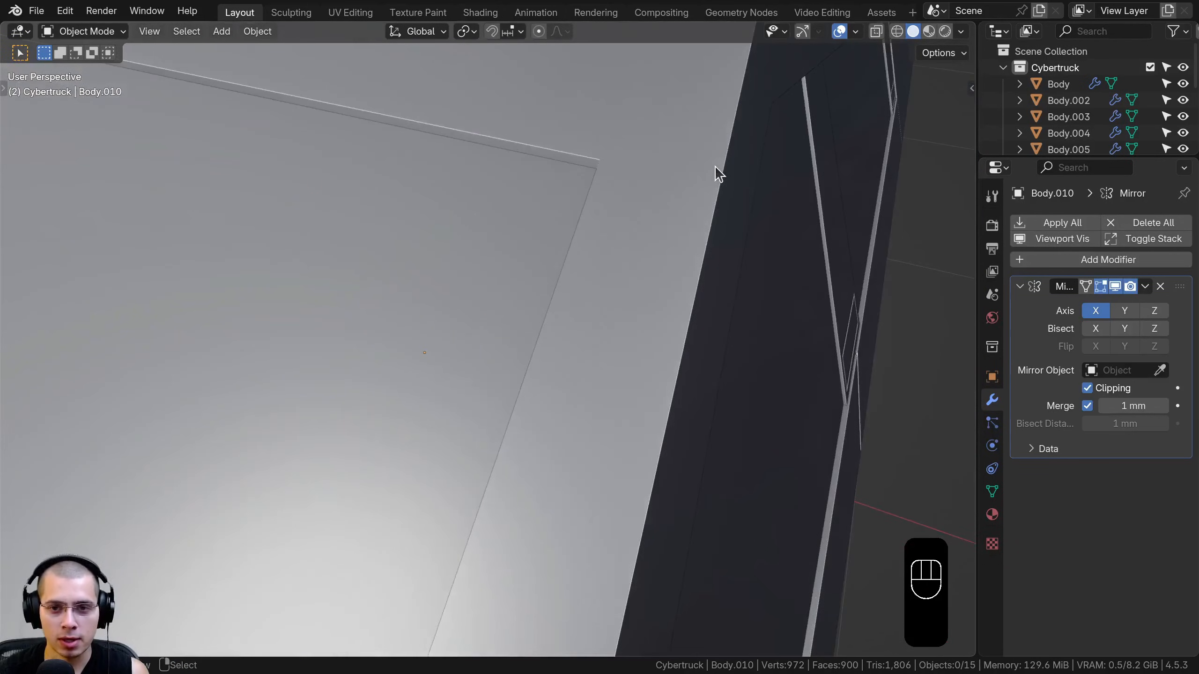
{"action": "scroll", "coordinate": [726, 208], "scroll_direction": "down", "scroll_amount": 6}
{"action": "middle_click_drag", "start_coordinate": [469, 425], "coordinate": [339, 304]}
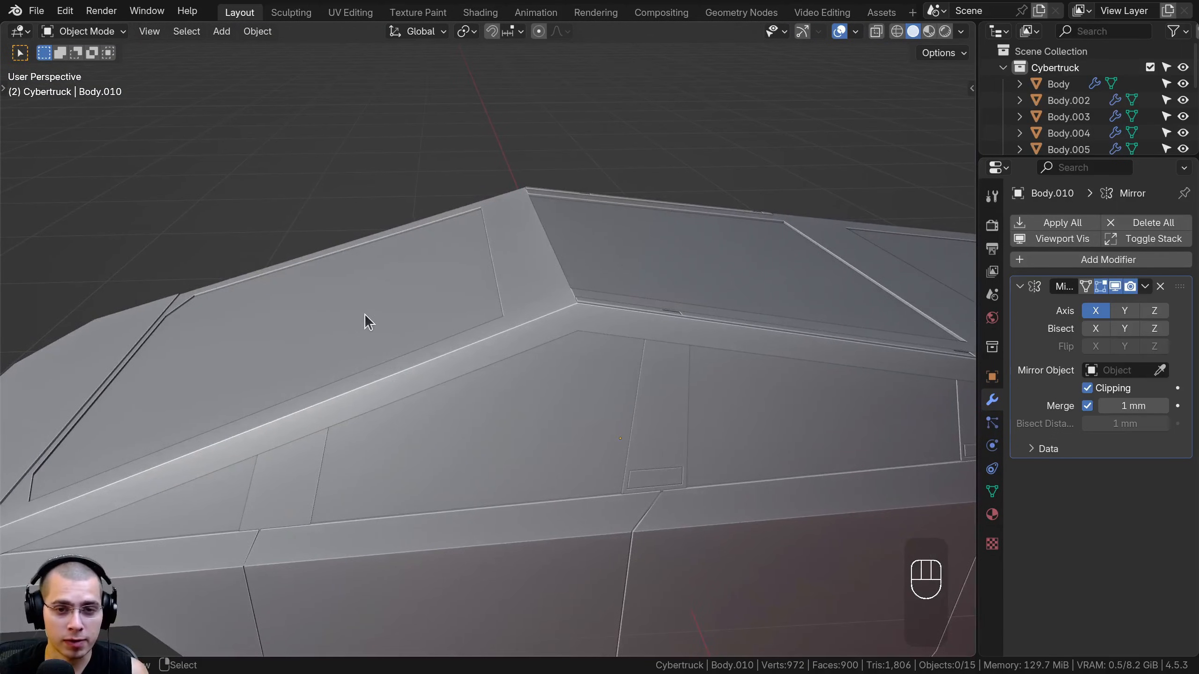
{"action": "middle_click_drag", "start_coordinate": [431, 322], "coordinate": [425, 217], "text": "shift"}
{"action": "left_click", "coordinate": [411, 212]}
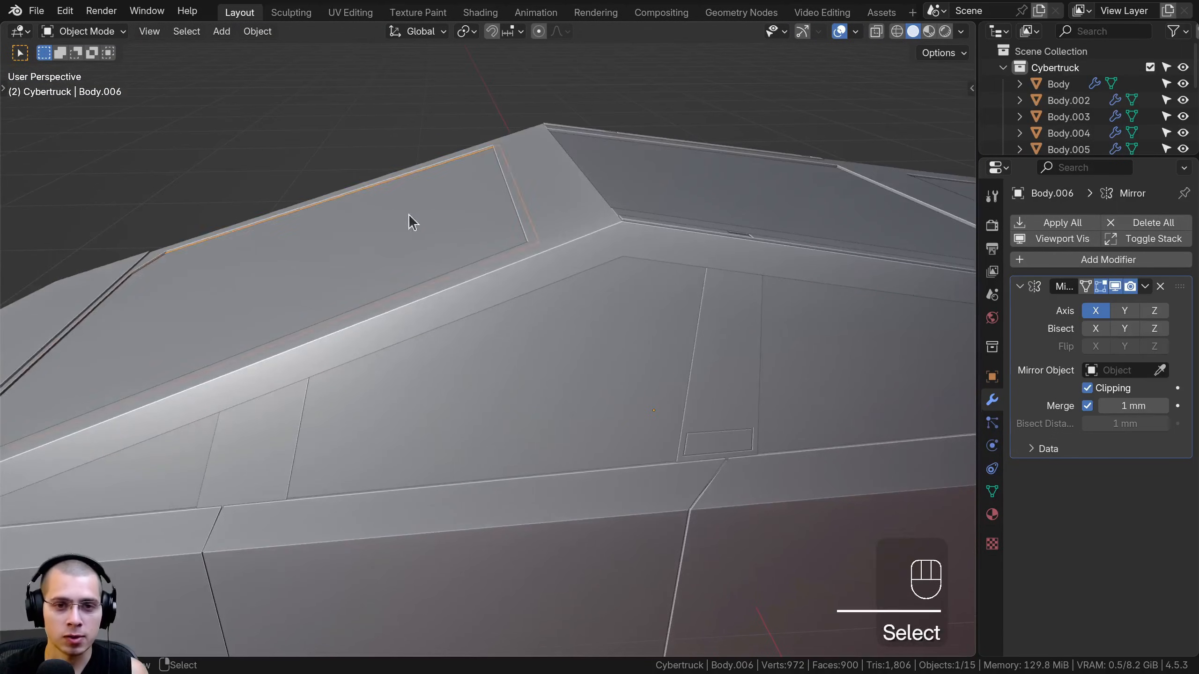
{"action": "left_click", "coordinate": [1116, 265]}
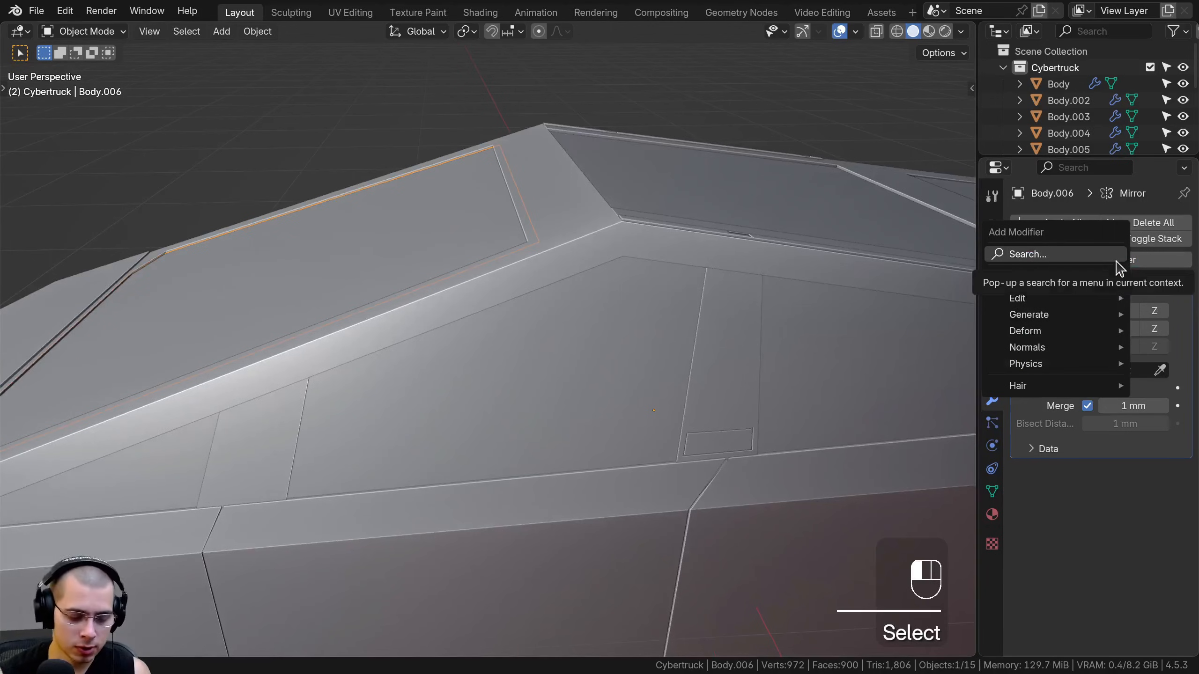
{"action": "type", "text": "so"}
{"action": "left_click", "coordinate": [870, 297]}
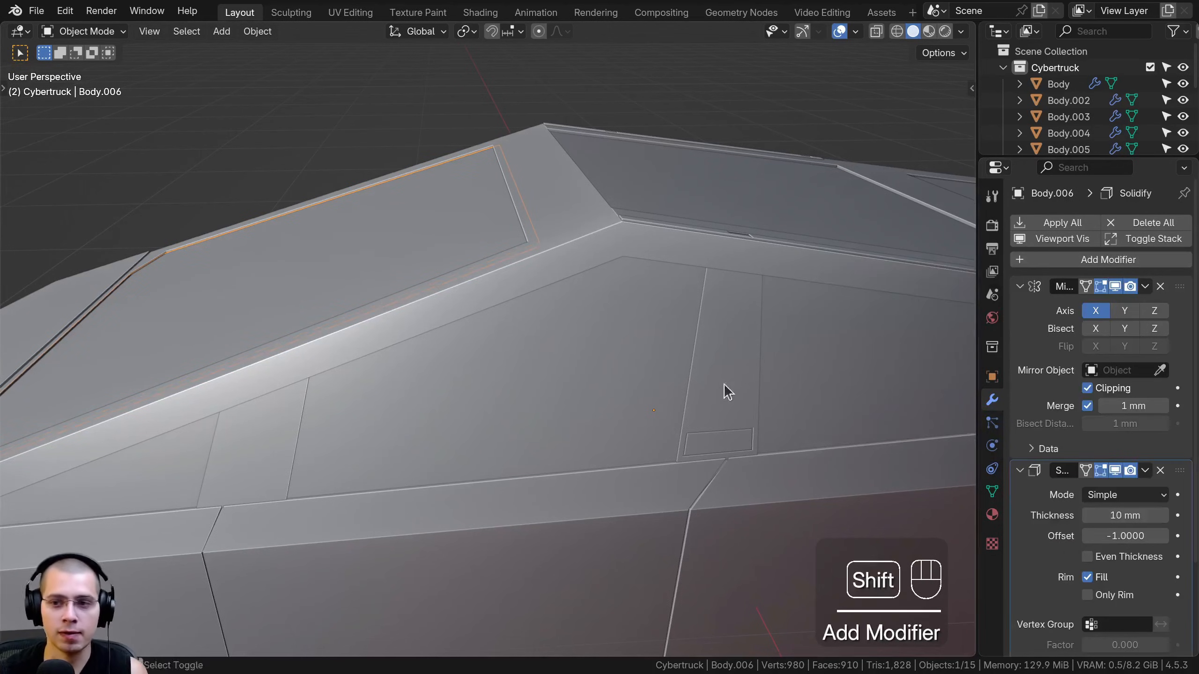
{"action": "middle_click_drag", "start_coordinate": [723, 385], "coordinate": [935, 380], "text": "shift"}
{"action": "left_click_drag", "start_coordinate": [975, 370], "coordinate": [892, 371]}
{"action": "scroll", "coordinate": [1067, 472], "scroll_direction": "down", "scroll_amount": 5}
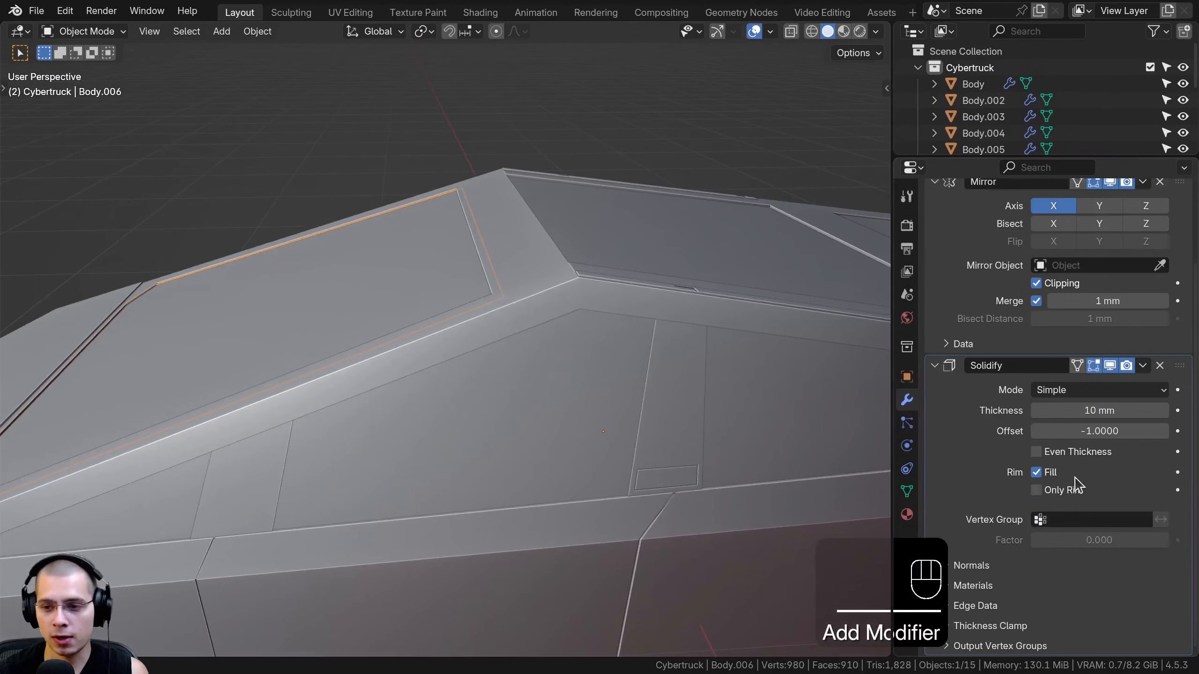
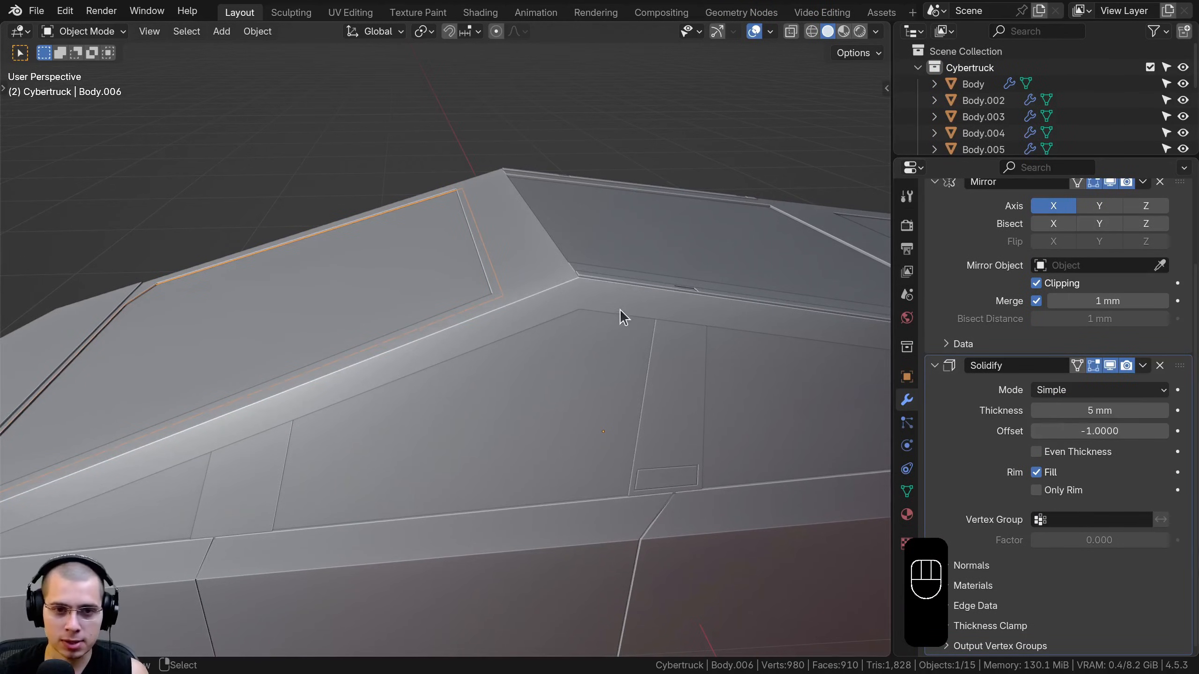
- Inspect the windshield panel's thickness against the body in a side wireframe view and in solid view
{"action": "key", "text": "z"}
{"action": "key", "text": "KP_3"}
{"action": "middle_click_drag", "start_coordinate": [310, 260], "coordinate": [516, 393], "text": "shift"}
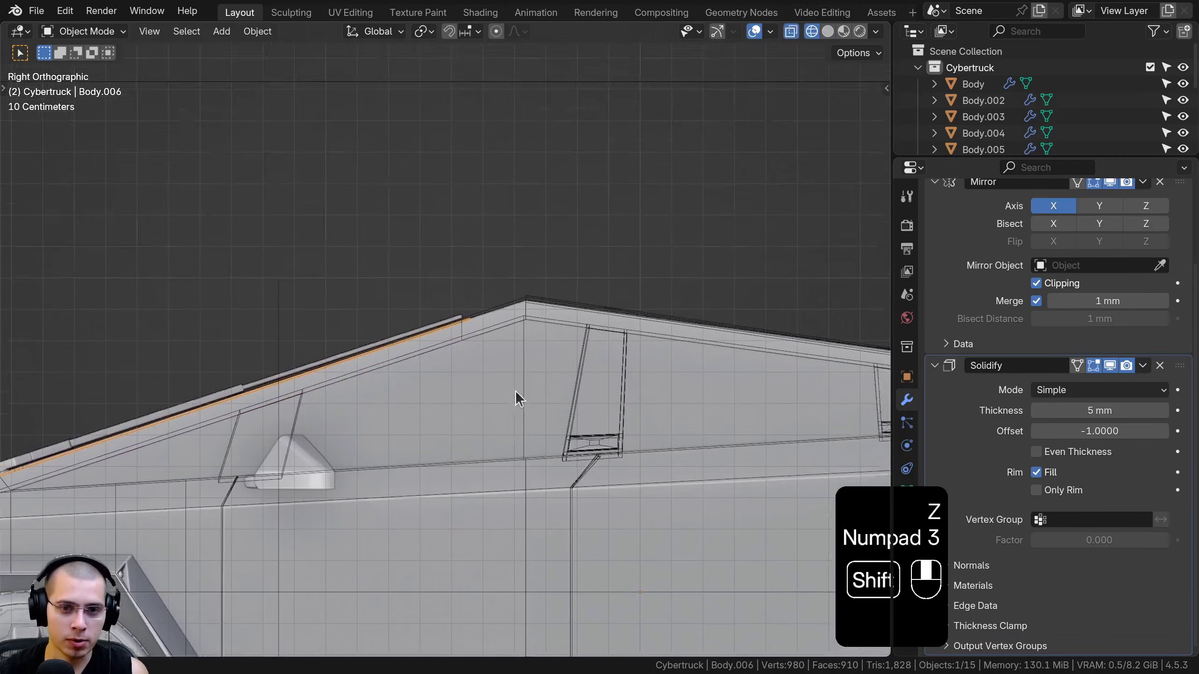
{"action": "scroll", "coordinate": [461, 324], "scroll_direction": "up", "scroll_amount": 4}
{"action": "key", "text": "z"}
{"action": "mouse_move", "coordinate": [456, 320]}
{"action": "middle_mouse_down"}
{"action": "mouse_move", "coordinate": [454, 433]}
{"action": "mouse_move", "coordinate": [399, 461]}
{"action": "mouse_move", "coordinate": [508, 375]}
{"action": "middle_mouse_up"}
{"action": "scroll", "coordinate": [508, 375], "scroll_direction": "down", "scroll_amount": 4}
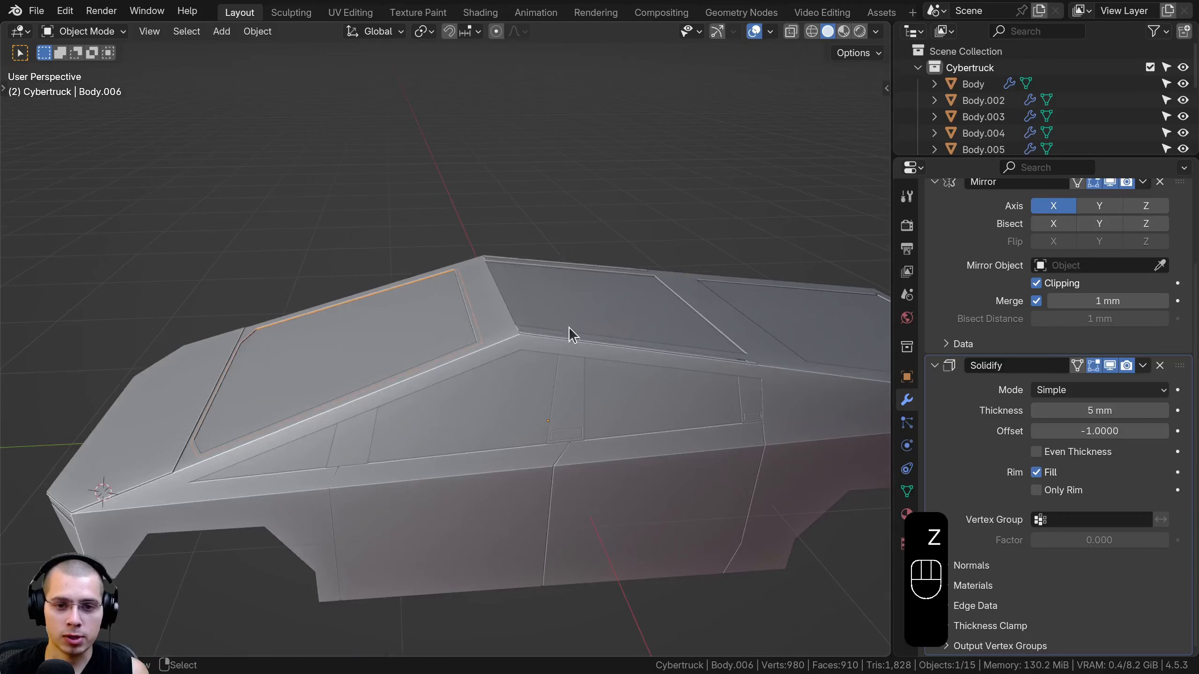
- Copy the windshield's Solidify modifier to the roof glass and side window panels, then deselect everything
{"action": "left_click", "coordinate": [584, 296]}
{"action": "left_click", "coordinate": [529, 377], "text": "shift"}
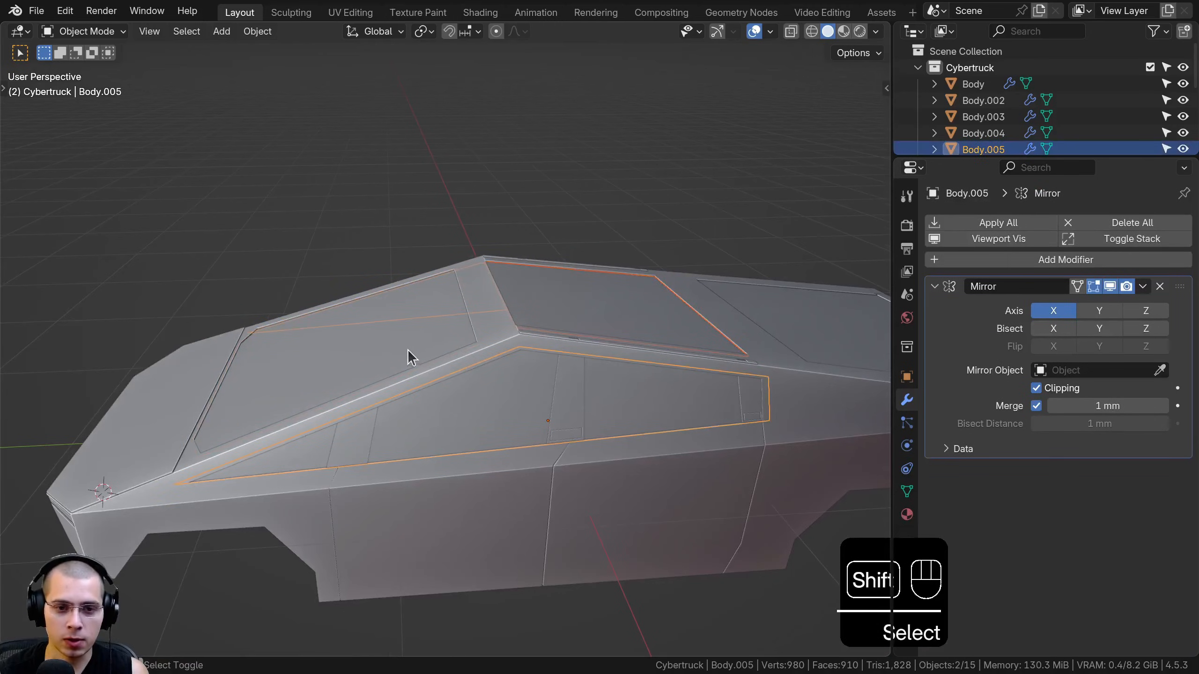
{"action": "middle_click_drag", "start_coordinate": [397, 330], "coordinate": [395, 327]}
{"action": "scroll", "coordinate": [391, 348], "scroll_direction": "up", "scroll_amount": 3}
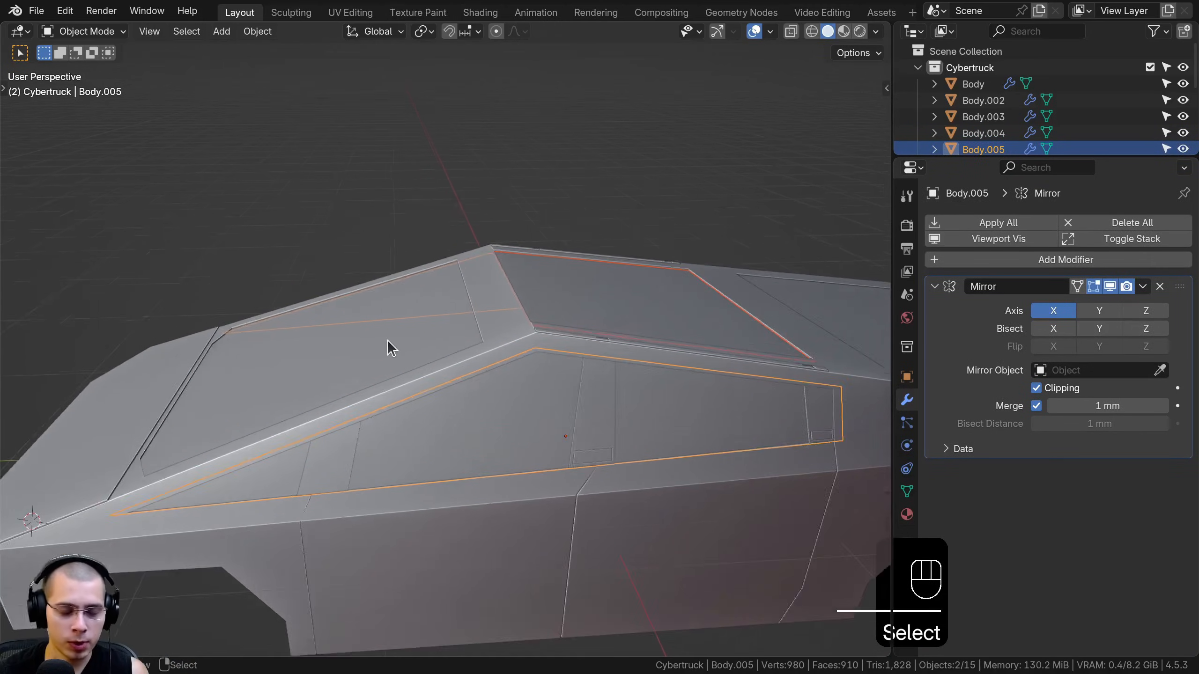
{"action": "left_click", "coordinate": [195, 370], "text": "shift"}
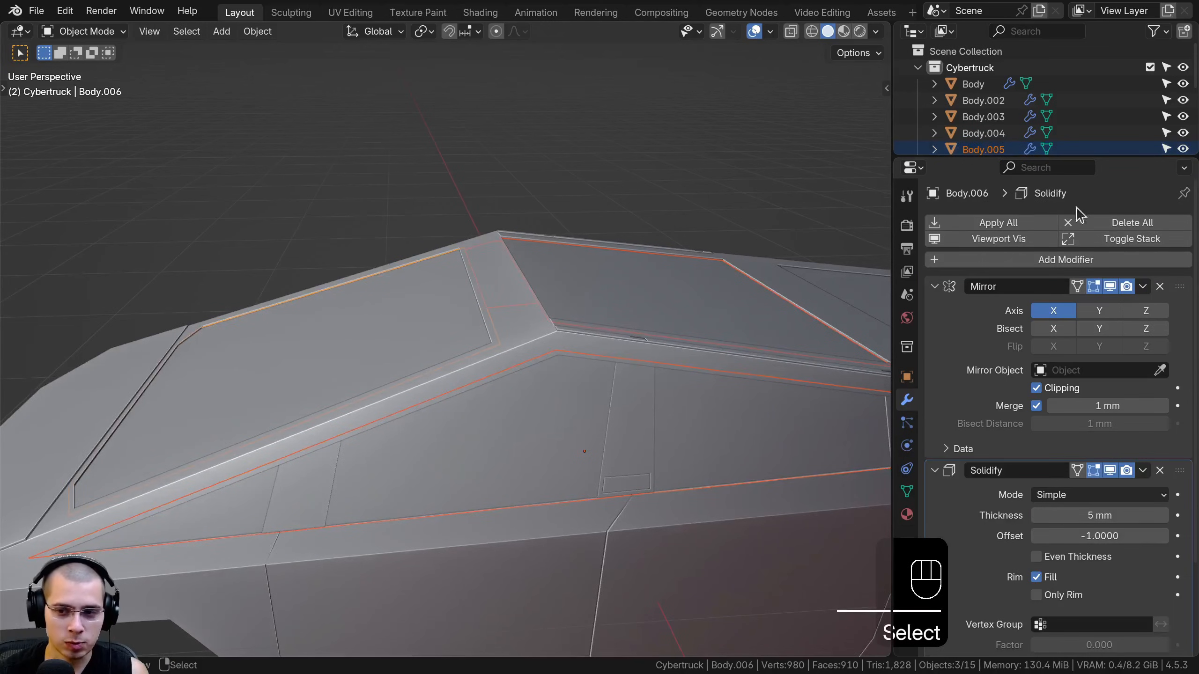
{"action": "scroll", "coordinate": [1103, 400], "scroll_direction": "down", "scroll_amount": 5}
{"action": "scroll", "coordinate": [1110, 409], "scroll_direction": "down", "scroll_amount": 1}
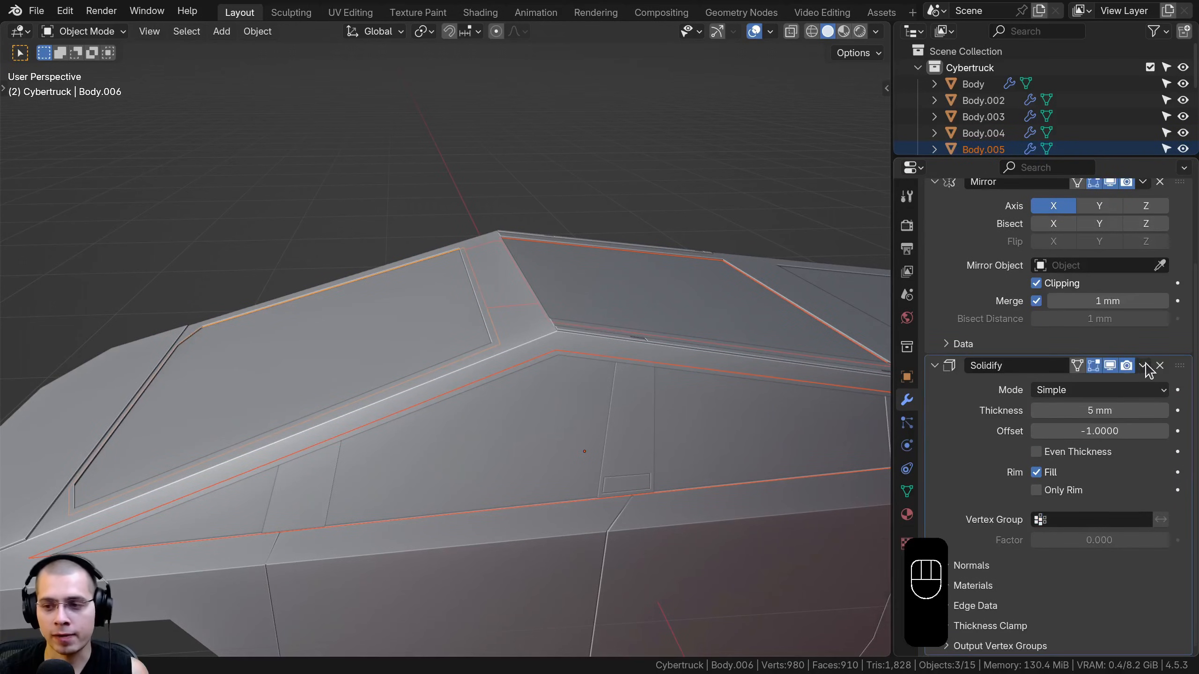
{"action": "left_click", "coordinate": [1143, 367]}
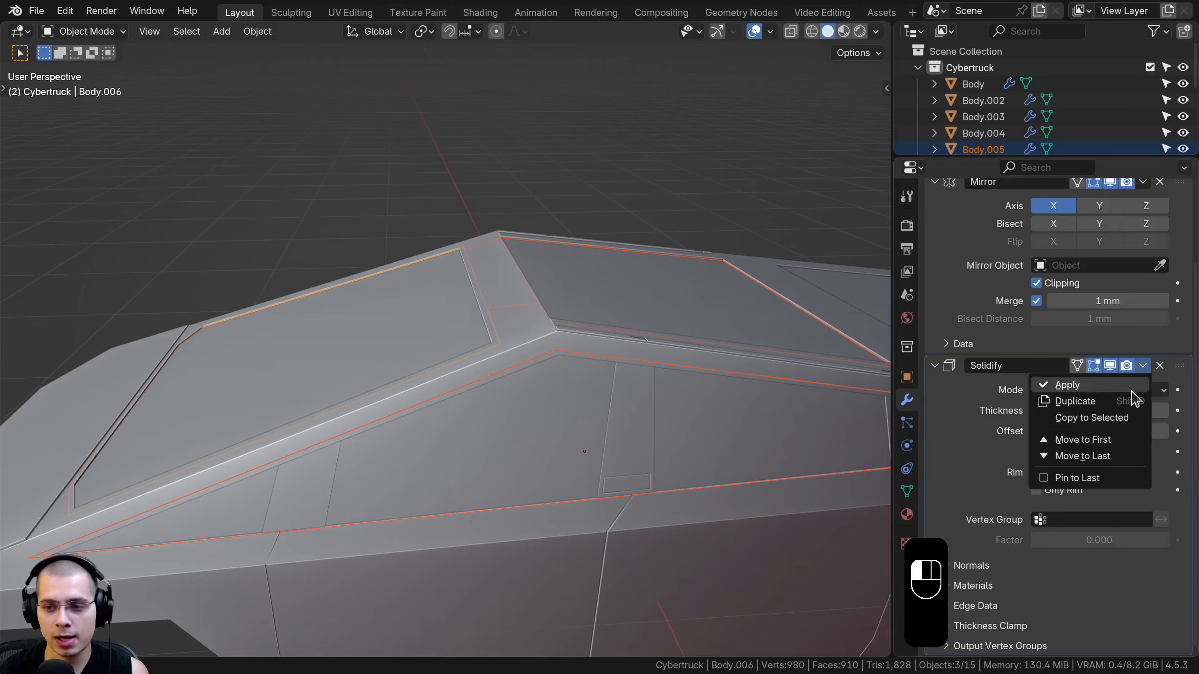
{"action": "left_click", "coordinate": [1086, 417]}
{"action": "key", "text": "a"}
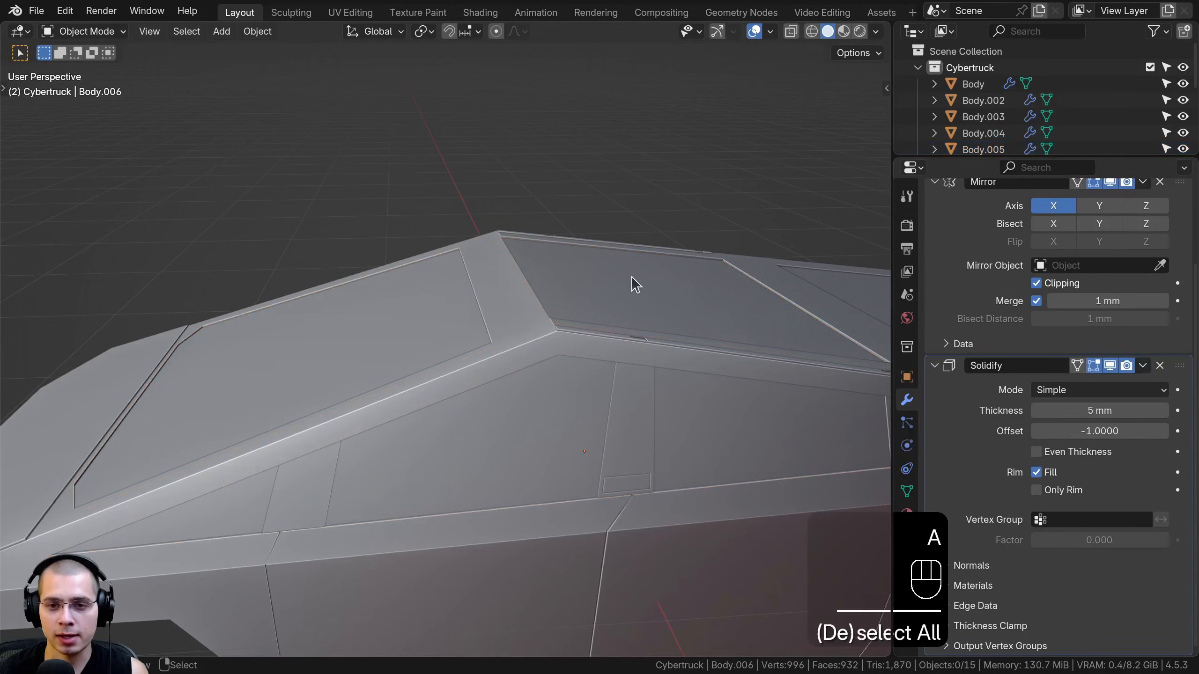
- Check the side window and roof glass panels individually and save the model file
{"action": "left_click", "coordinate": [545, 435]}
{"action": "left_click", "coordinate": [624, 286]}
{"action": "middle_click_drag", "start_coordinate": [624, 287], "coordinate": [542, 244], "text": "shift"}
{"action": "key", "text": "ctrl+s"}
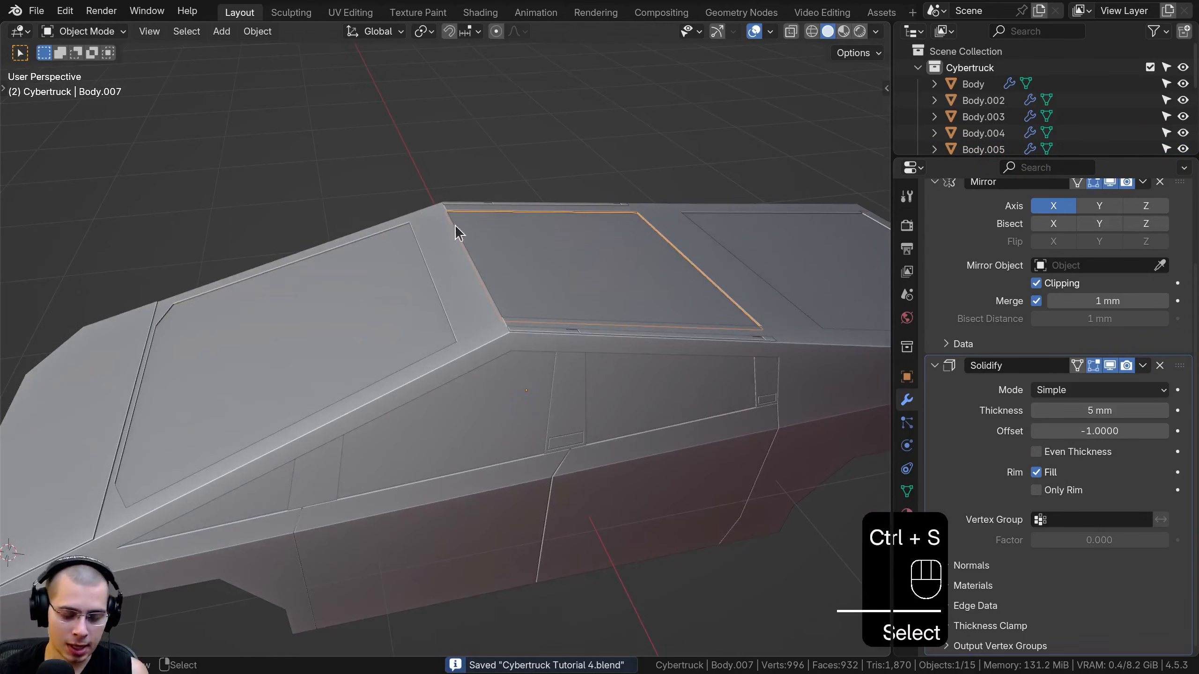
- Hide the roof glass, windshield and side window panels, and save the file
{"action": "key", "text": "h"}
{"action": "left_click", "coordinate": [311, 272]}
{"action": "key", "text": "h"}
{"action": "left_click", "coordinate": [454, 407]}
{"action": "key", "text": "h"}
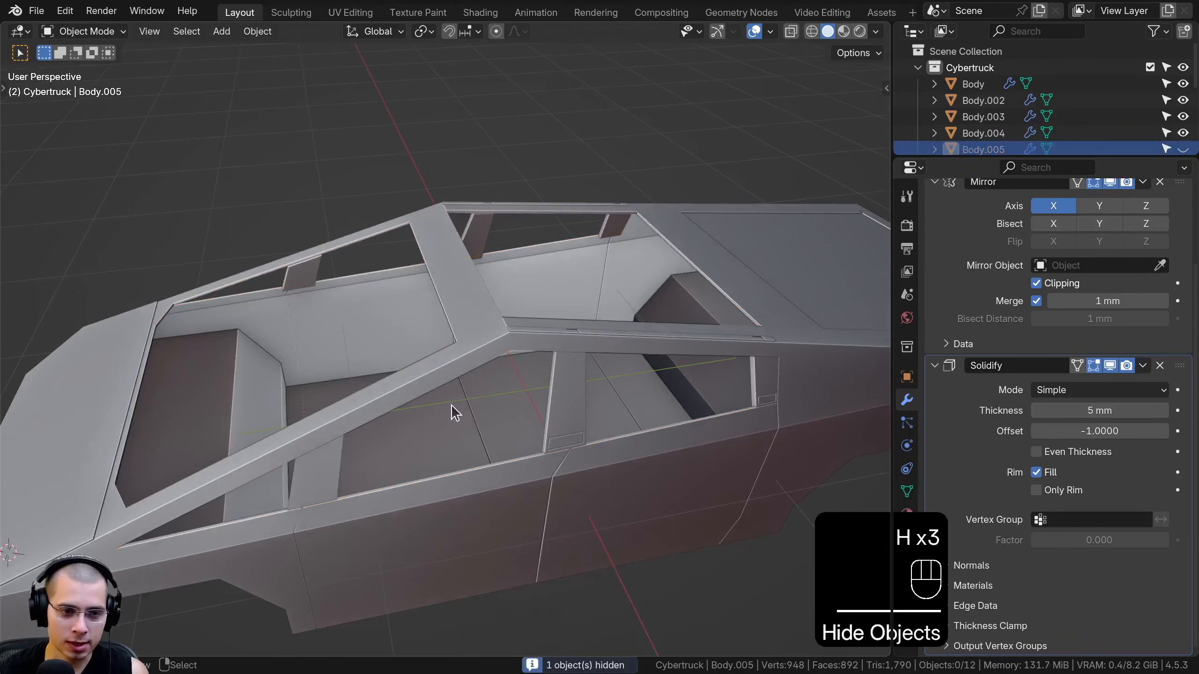
{"action": "middle_click_drag", "start_coordinate": [453, 405], "coordinate": [519, 382]}
{"action": "key", "text": "ctrl+s"}
{"action": "key", "text": "a"}
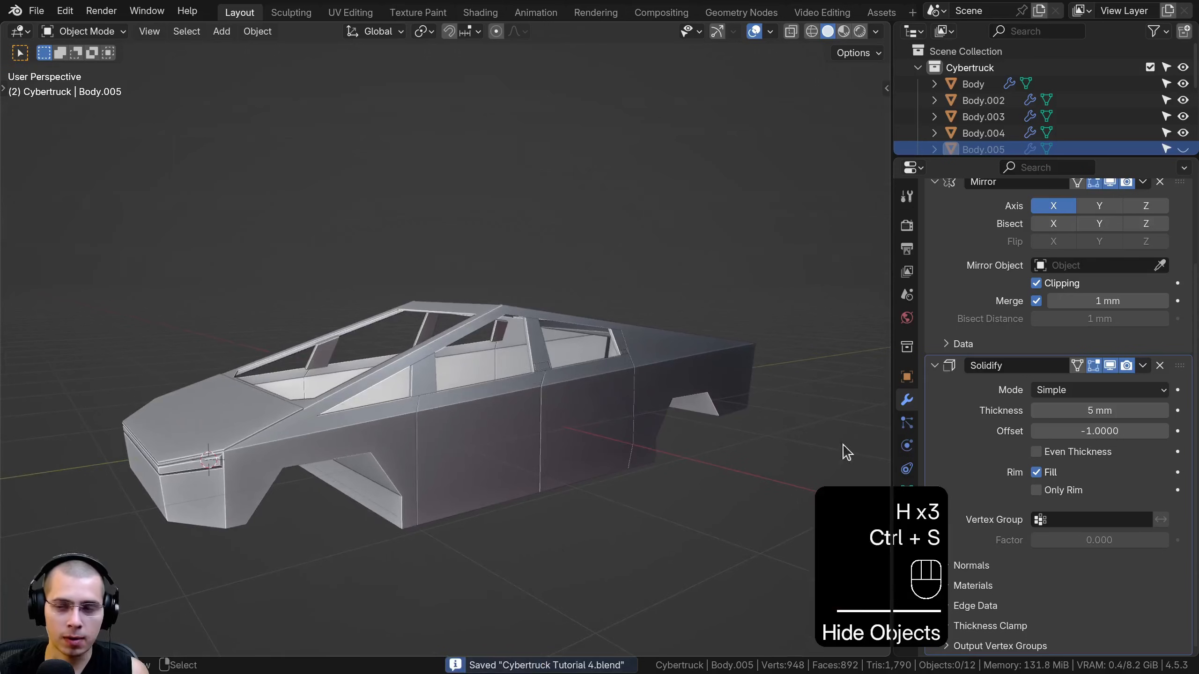
- Select the main truck body and add a Bevel modifier to it
{"action": "left_click", "coordinate": [519, 383]}
{"action": "key", "text": "g"}
{"action": "right_click", "coordinate": [437, 285]}
{"action": "scroll", "coordinate": [436, 284], "scroll_direction": "up", "scroll_amount": 2}
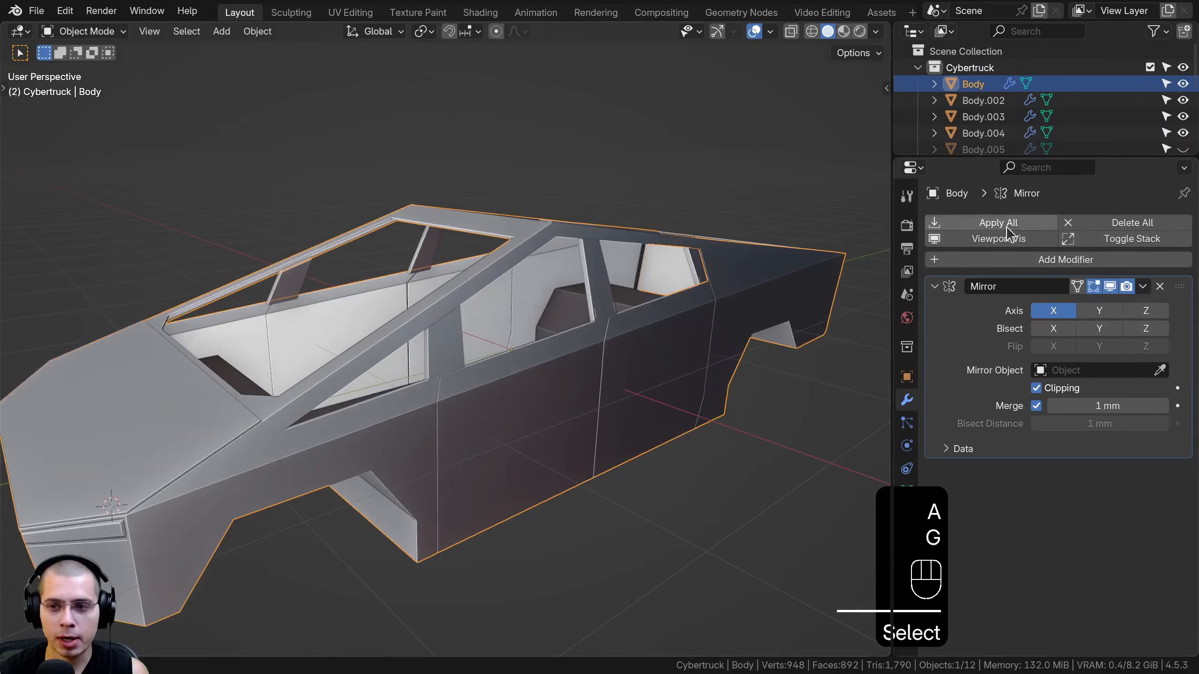
{"action": "left_click", "coordinate": [1004, 258]}
{"action": "type", "text": "be"}
{"action": "left_click", "coordinate": [880, 291]}
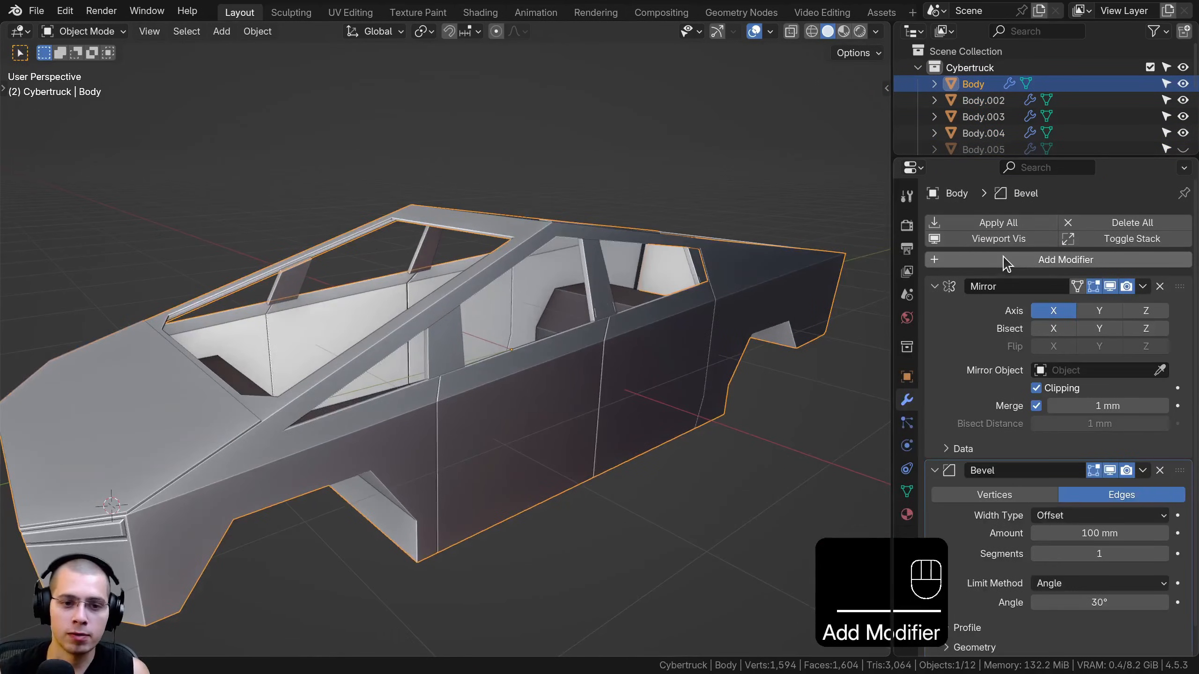
- Try a 3 mm amount for the body's bevel while viewing the door seam up close
{"action": "scroll", "coordinate": [589, 340], "scroll_direction": "up", "scroll_amount": 5}
{"action": "middle_click_drag", "start_coordinate": [588, 340], "coordinate": [607, 315], "text": "shift"}
{"action": "scroll", "coordinate": [607, 316], "scroll_direction": "up", "scroll_amount": 4}
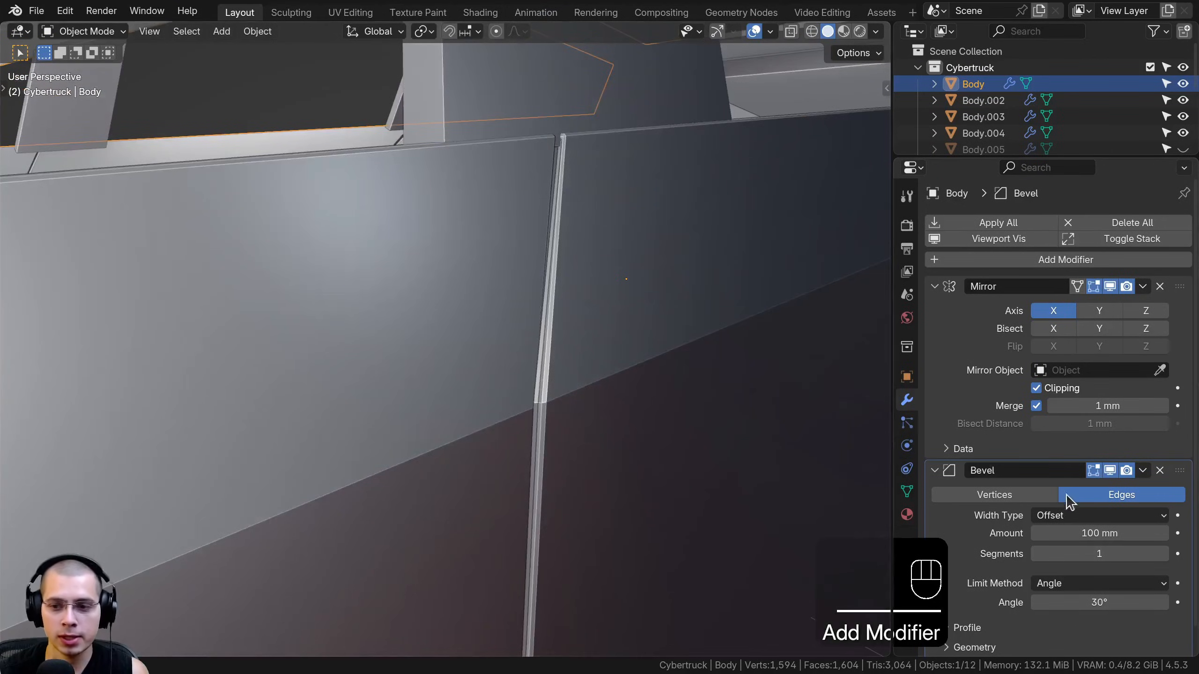
{"action": "mouse_move", "coordinate": [1100, 533]}
{"action": "left_mouse_down", "text": "shift"}
{"action": "mouse_move", "coordinate": [1114, 533]}
{"action": "mouse_move", "coordinate": [1081, 533]}
{"action": "left_mouse_up", "text": "shift"}
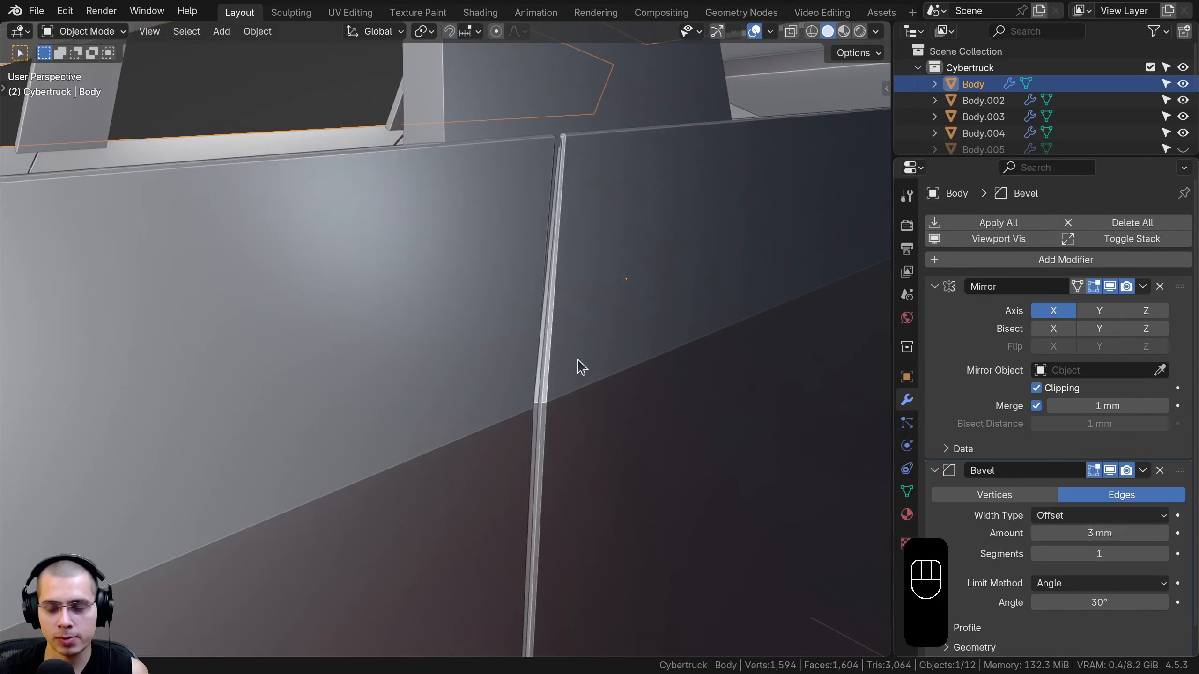
- Set the body's bevel amount to 1 mm with 2 segments, checking the corner of the door seam
{"action": "key", "text": "KP_5"}
{"action": "scroll", "coordinate": [404, 404], "scroll_direction": "up", "scroll_amount": 5}
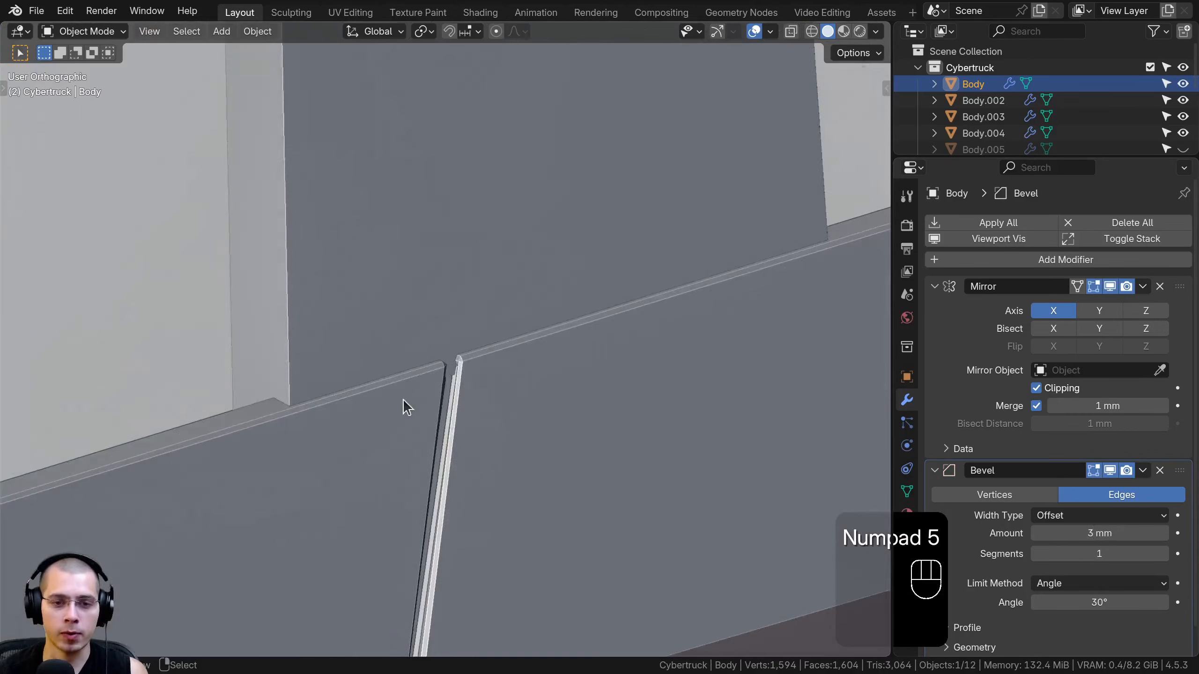
{"action": "middle_click_drag", "start_coordinate": [404, 404], "coordinate": [443, 363]}
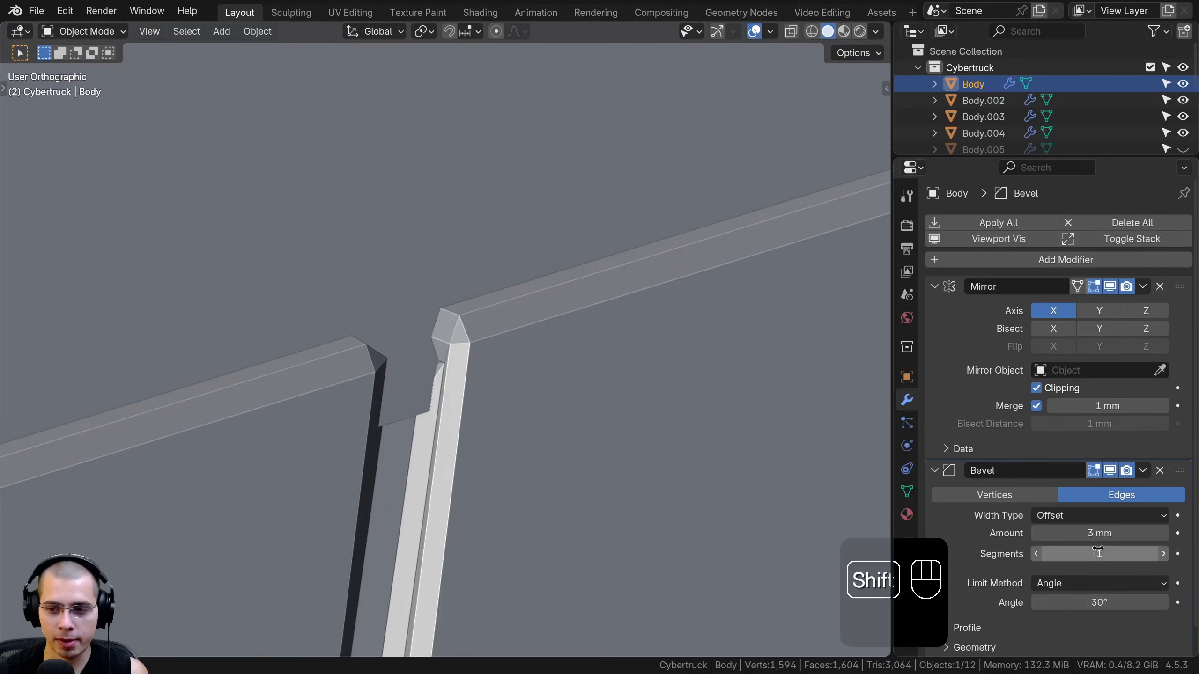
{"action": "left_click_drag", "start_coordinate": [1099, 533], "coordinate": [1063, 533], "text": "shift"}
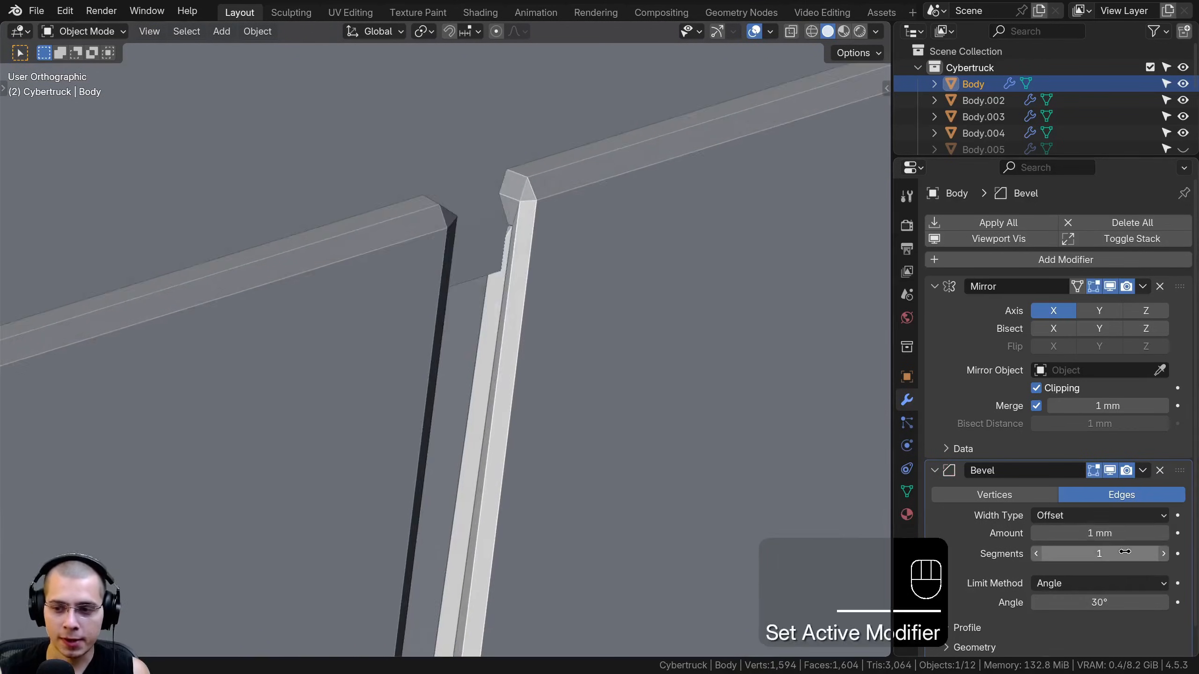
{"action": "left_click", "coordinate": [1163, 554]}
{"action": "scroll", "coordinate": [524, 295], "scroll_direction": "down", "scroll_amount": 3}
{"action": "scroll", "coordinate": [523, 295], "scroll_direction": "down", "scroll_amount": 3}
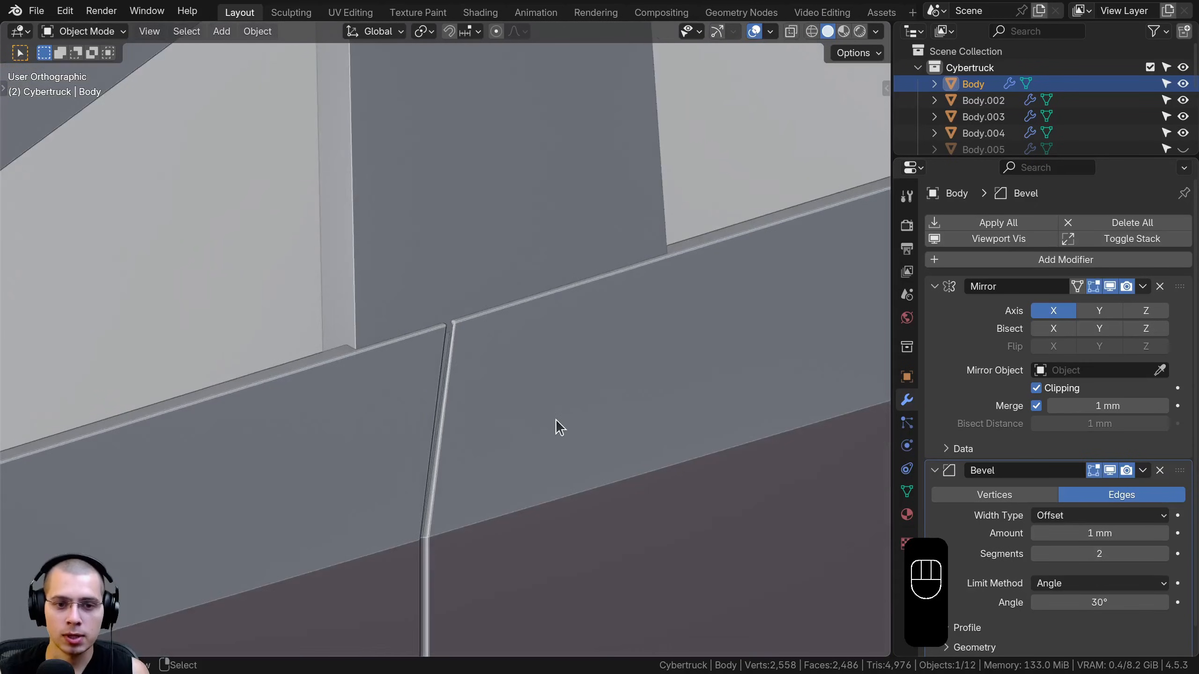
- Apply smooth shading to the truck body
{"action": "left_click", "coordinate": [536, 352]}
{"action": "scroll", "coordinate": [528, 348], "scroll_direction": "down", "scroll_amount": 5}
{"action": "scroll", "coordinate": [519, 290], "scroll_direction": "up", "scroll_amount": 6}
{"action": "key", "text": "w"}
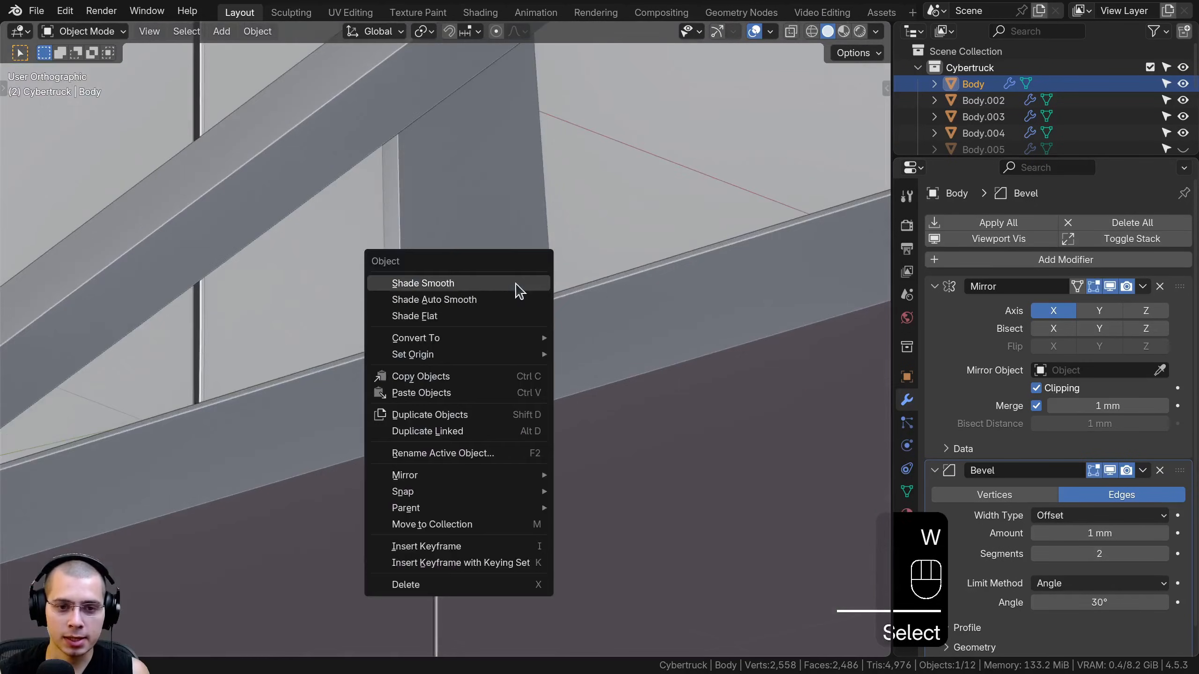
{"action": "left_click", "coordinate": [474, 285]}
{"action": "scroll", "coordinate": [480, 333], "scroll_direction": "down", "scroll_amount": 4}
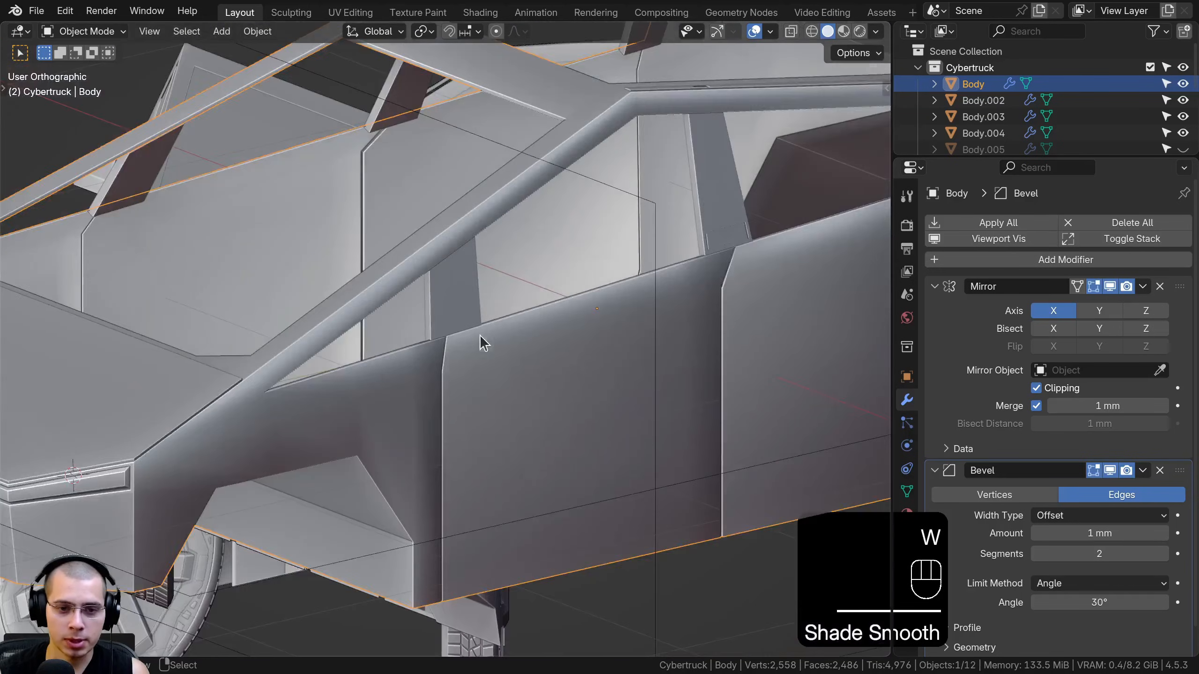
- Add a Weighted Normal modifier to the truck body
{"action": "scroll", "coordinate": [484, 331], "scroll_direction": "up", "scroll_amount": 5}
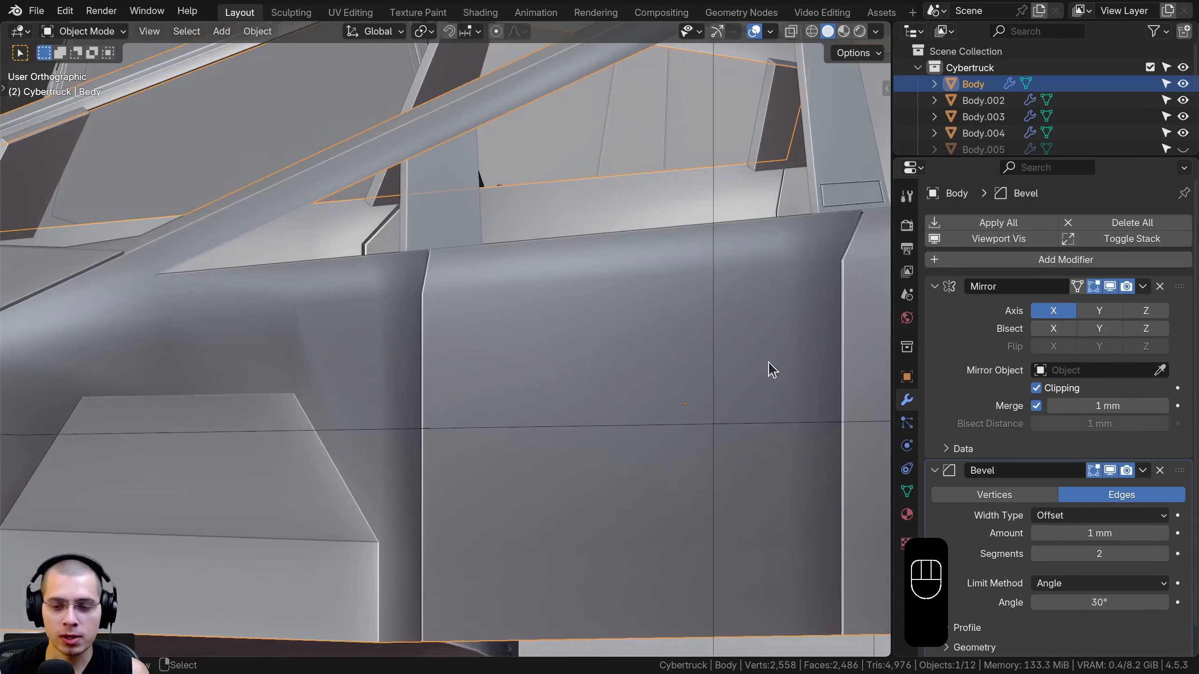
{"action": "left_click", "coordinate": [947, 260]}
{"action": "type", "text": "wiehg"}
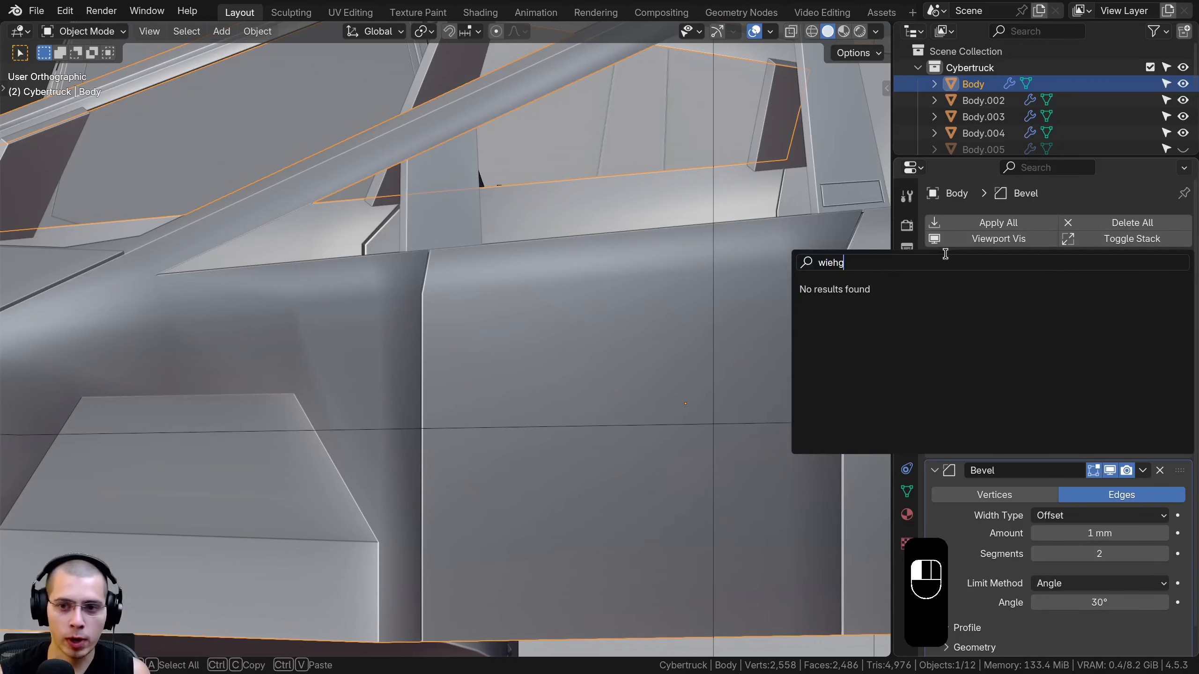
{"action": "key", "text": "ctrl+a"}
{"action": "type", "text": "wie"}
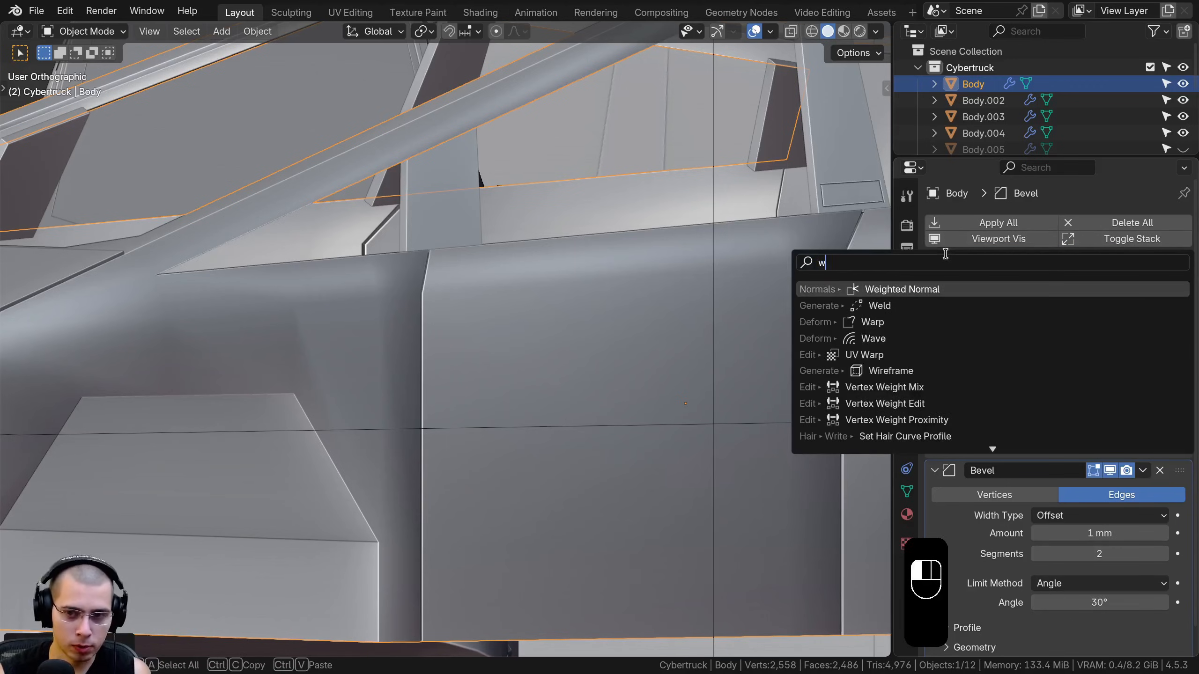
{"action": "key", "text": "BackSpace"}
{"action": "key", "text": "BackSpace"}
{"action": "type", "text": "ei"}
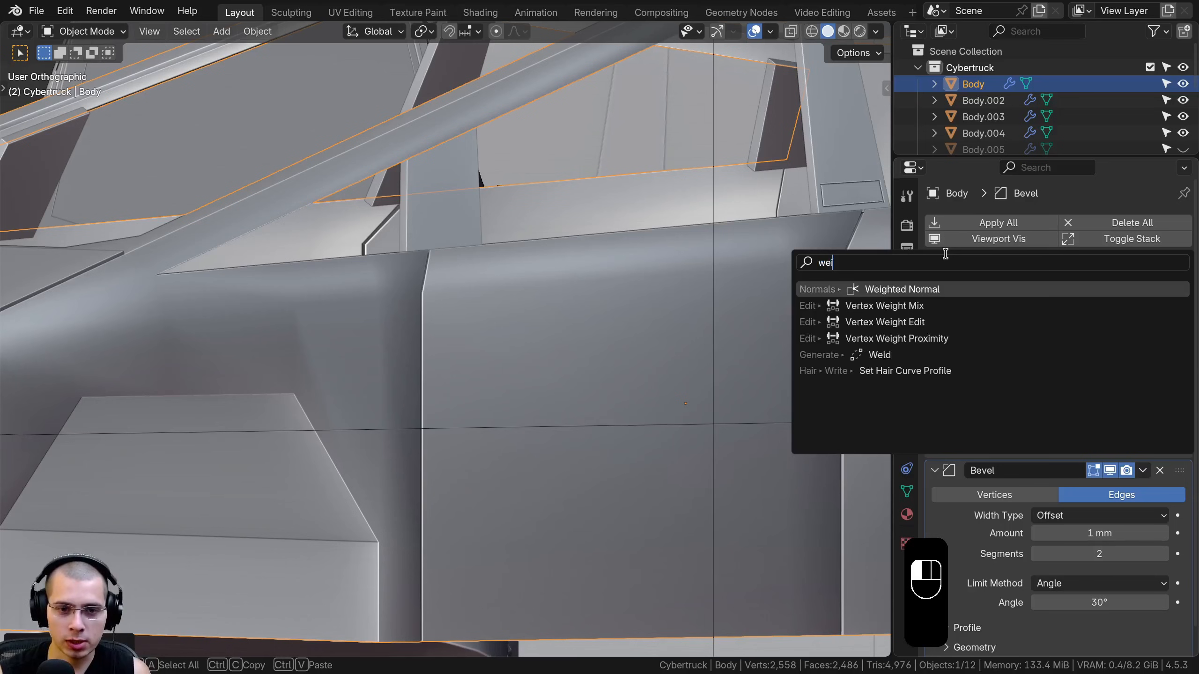
{"action": "key", "text": "Return"}
- Examine the body's shading and the shallow fold along the top of the doors, including its mesh edges and front profile
{"action": "scroll", "coordinate": [266, 294], "scroll_direction": "down", "scroll_amount": 5}
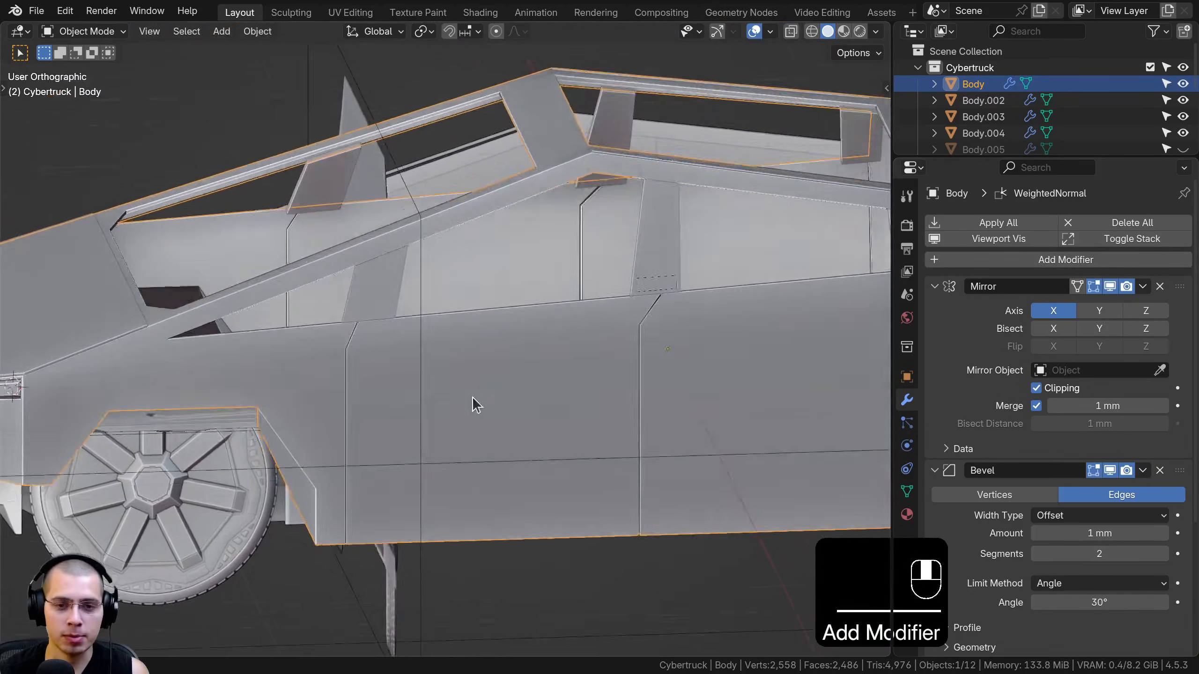
{"action": "scroll", "coordinate": [472, 397], "scroll_direction": "down", "scroll_amount": 3}
{"action": "middle_click_drag", "start_coordinate": [549, 399], "coordinate": [503, 359]}
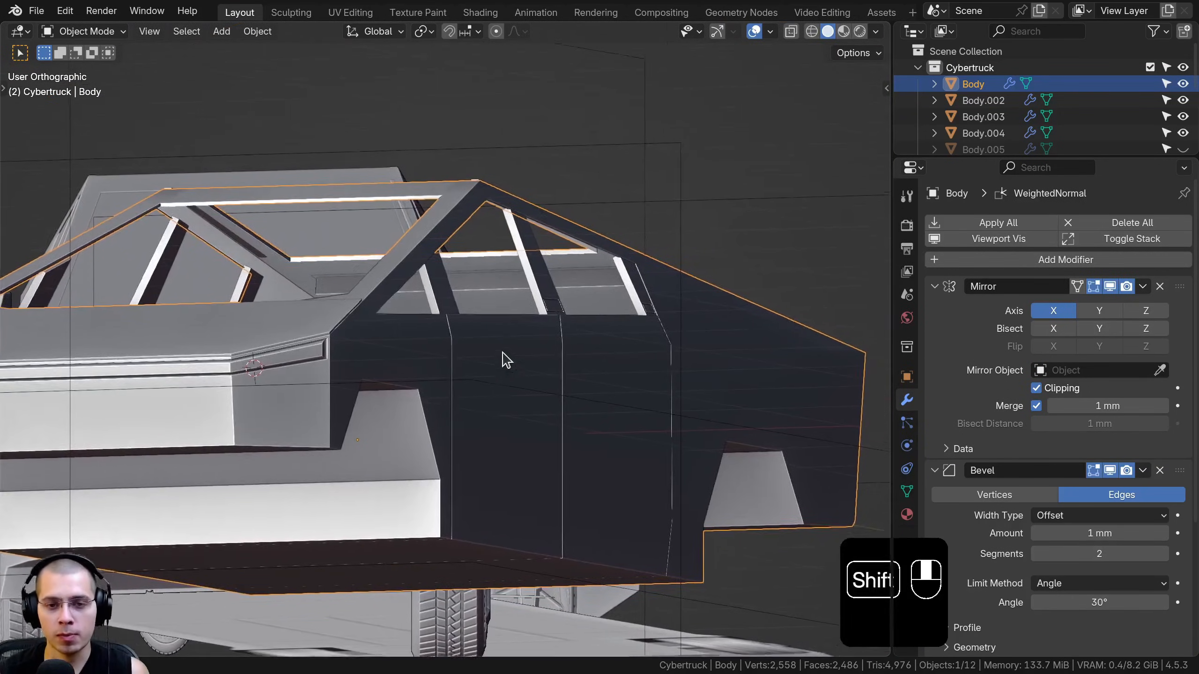
{"action": "scroll", "coordinate": [503, 359], "scroll_direction": "up", "scroll_amount": 6}
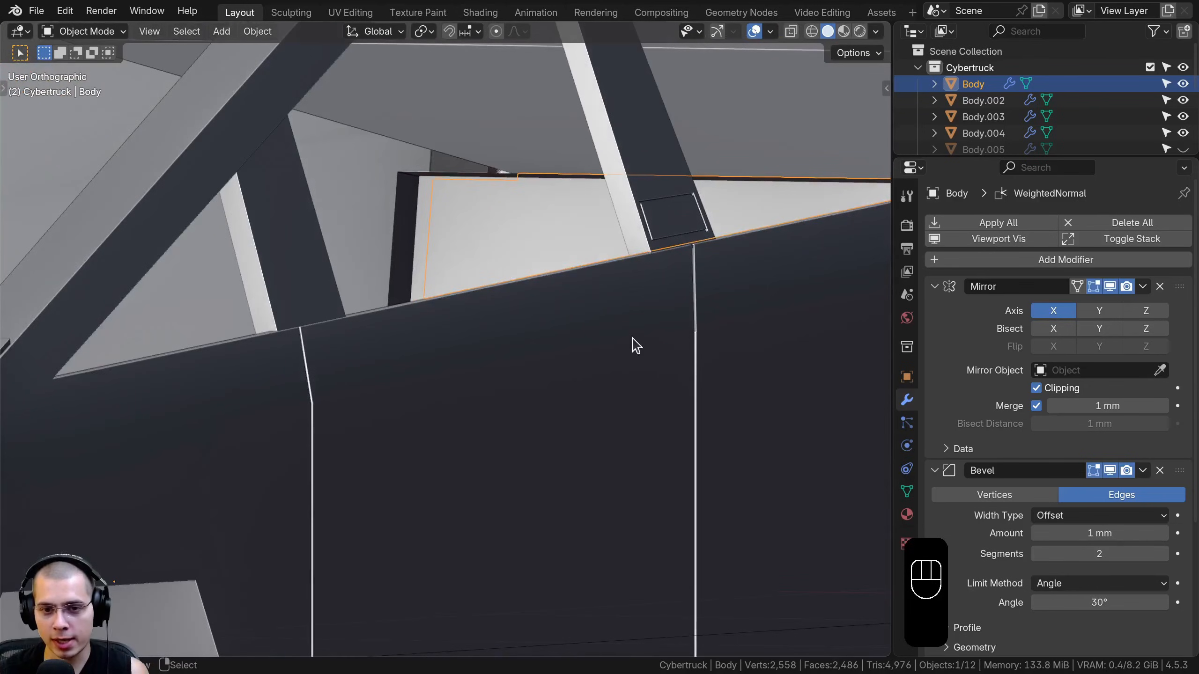
{"action": "middle_click_drag", "start_coordinate": [635, 346], "coordinate": [569, 335]}
{"action": "key", "text": "Tab"}
{"action": "key", "text": "a"}
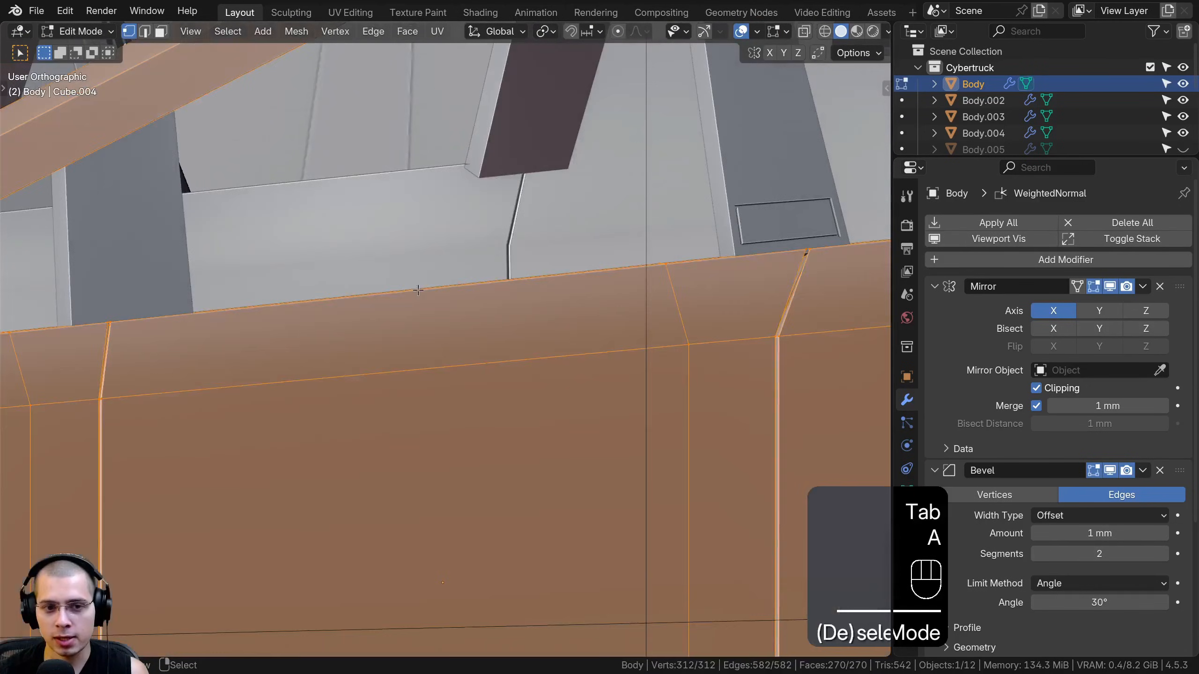
{"action": "key", "text": "a"}
{"action": "key", "text": "KP_1"}
{"action": "scroll", "coordinate": [662, 381], "scroll_direction": "up", "scroll_amount": 3}
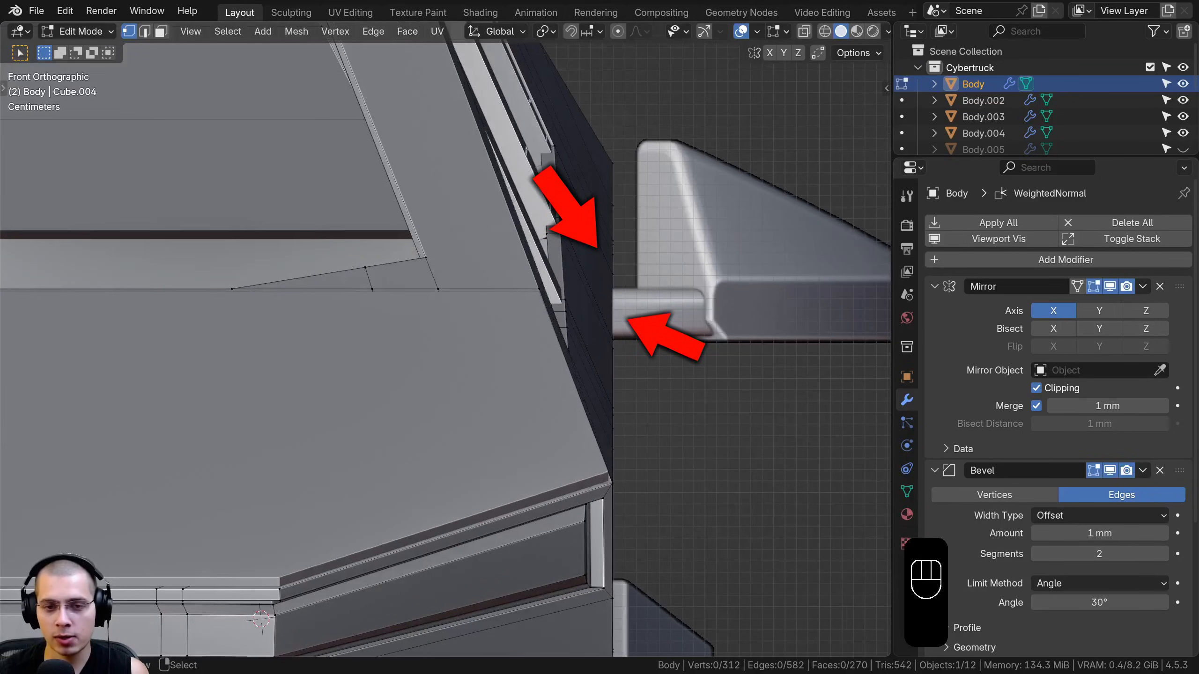
{"action": "key", "text": "z"}
{"action": "mouse_move", "coordinate": [736, 248]}
{"action": "middle_mouse_down"}
{"action": "mouse_move", "coordinate": [717, 421]}
{"action": "mouse_move", "coordinate": [514, 319]}
{"action": "mouse_move", "coordinate": [406, 317]}
{"action": "middle_mouse_up"}
{"action": "key", "text": "Tab"}
{"action": "middle_click_drag", "start_coordinate": [375, 420], "coordinate": [684, 331]}
- Lower the body bevel's angle limit to 0° and examine the fold along the doors
{"action": "scroll", "coordinate": [1085, 498], "scroll_direction": "down", "scroll_amount": 5}
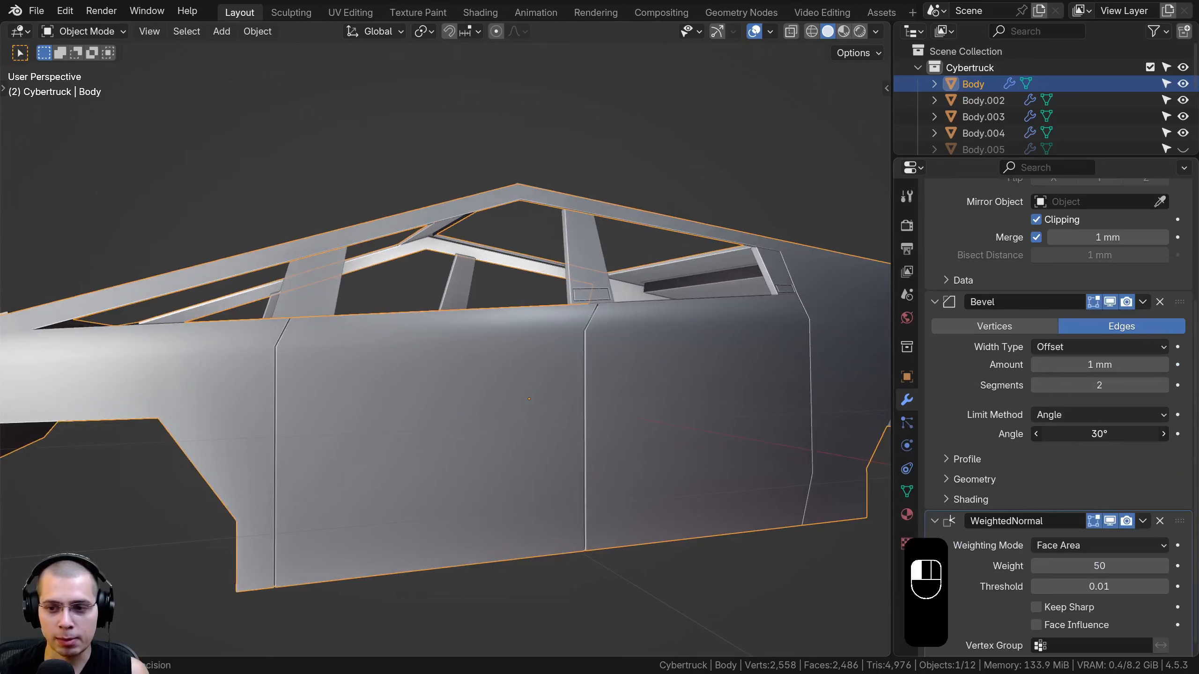
{"action": "left_click_drag", "start_coordinate": [1099, 433], "coordinate": [1039, 434]}
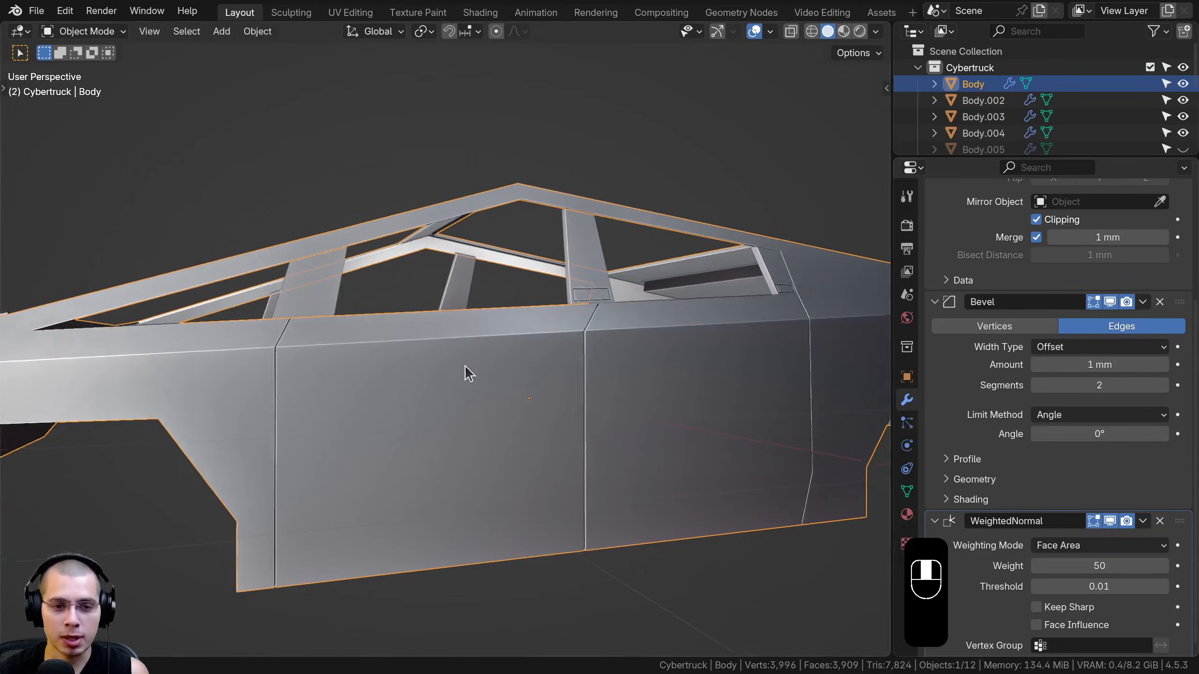
{"action": "scroll", "coordinate": [465, 366], "scroll_direction": "up", "scroll_amount": 4}
{"action": "scroll", "coordinate": [326, 371], "scroll_direction": "down", "scroll_amount": 5}
{"action": "mouse_move", "coordinate": [326, 371]}
{"action": "middle_mouse_down", "text": "shift"}
{"action": "mouse_move", "coordinate": [607, 373]}
{"action": "mouse_move", "coordinate": [591, 375]}
{"action": "mouse_move", "coordinate": [749, 357]}
{"action": "mouse_move", "coordinate": [632, 353]}
{"action": "mouse_move", "coordinate": [609, 335]}
{"action": "middle_mouse_up", "text": "shift"}
{"action": "scroll", "coordinate": [653, 364], "scroll_direction": "up", "scroll_amount": 4}
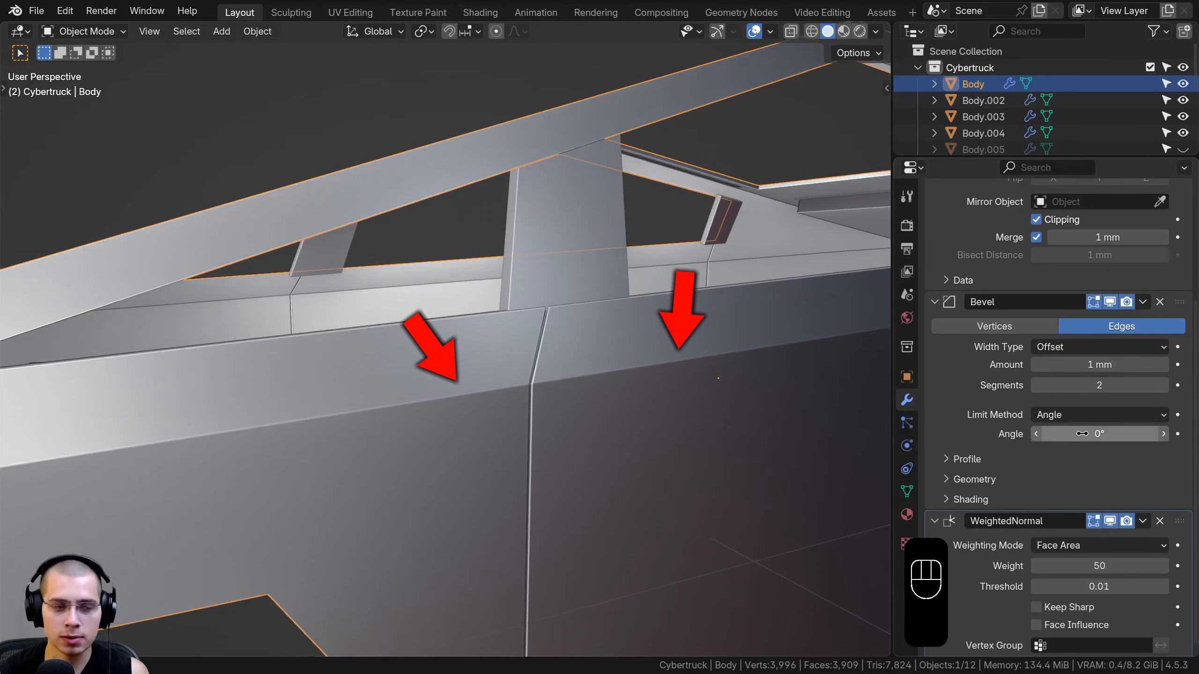
- Set the body bevel's angle limit to 10°
{"action": "left_click", "coordinate": [1141, 432]}
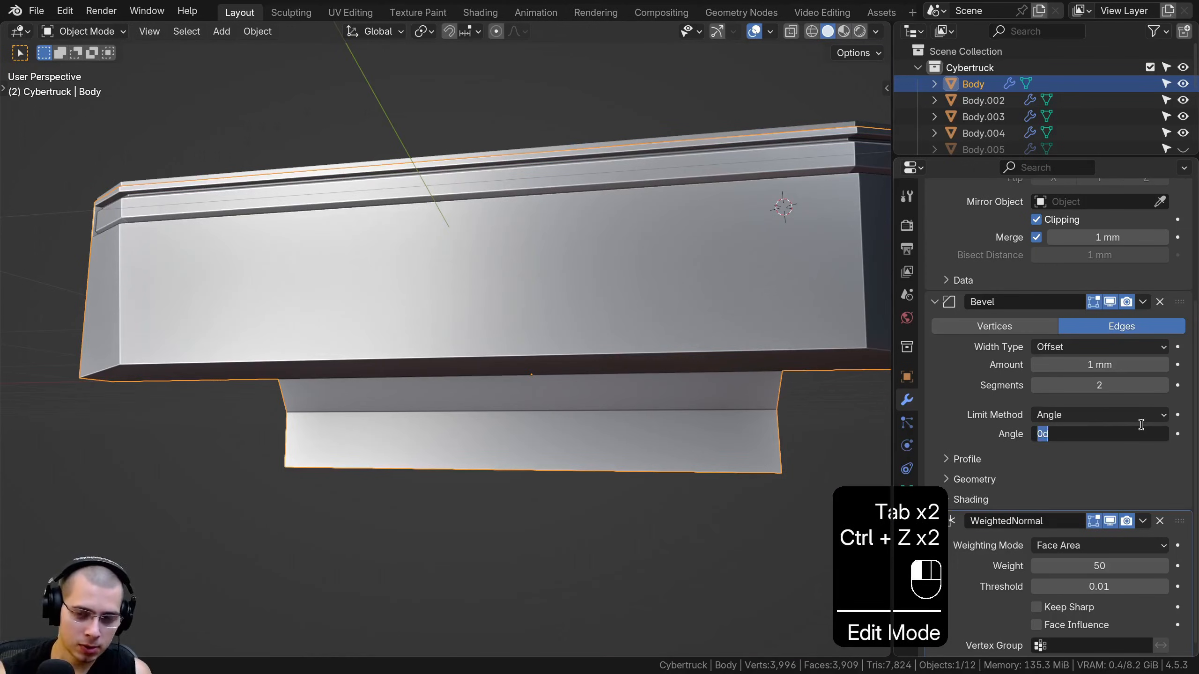
{"action": "type", "text": "10"}
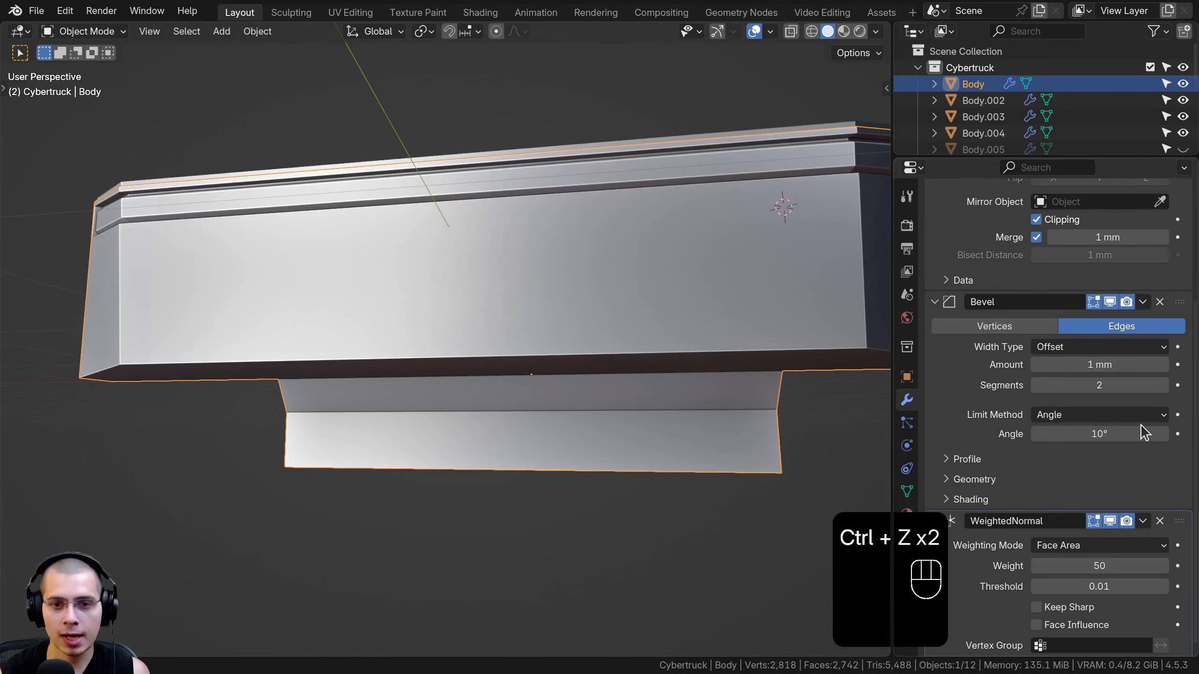
- Unhide all the hidden window and trim parts of the truck and clear the selection
{"action": "scroll", "coordinate": [685, 392], "scroll_direction": "down", "scroll_amount": 6}
{"action": "scroll", "coordinate": [452, 373], "scroll_direction": "up", "scroll_amount": 7}
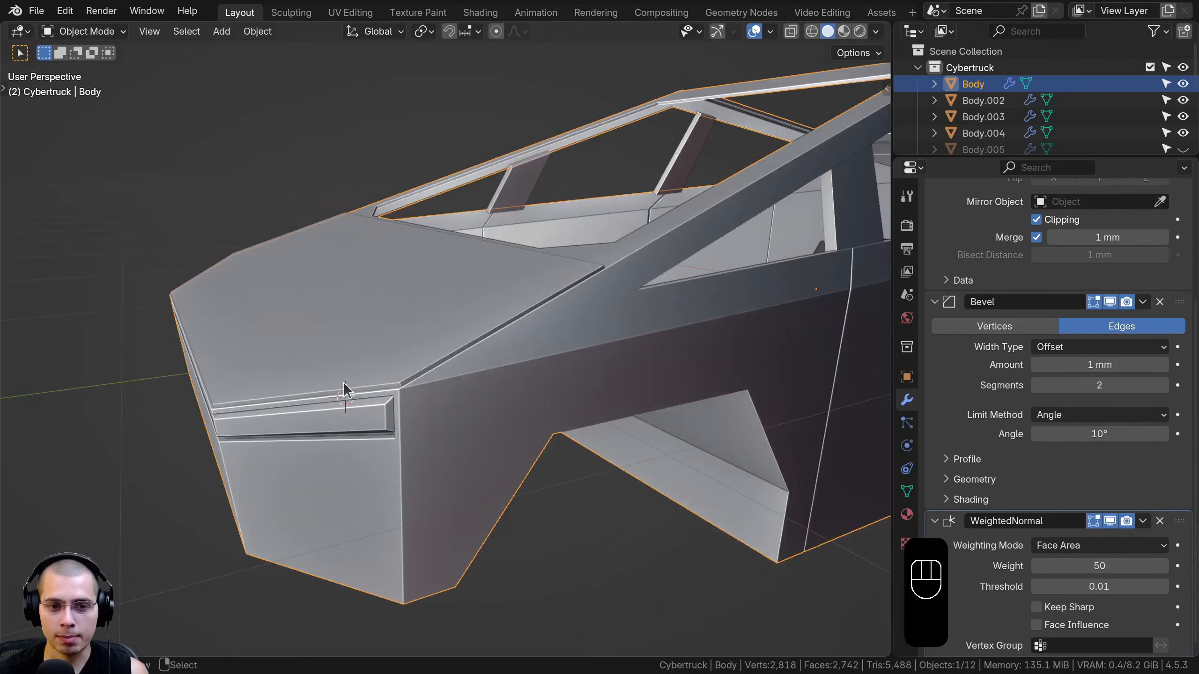
{"action": "scroll", "coordinate": [425, 392], "scroll_direction": "down", "scroll_amount": 5}
{"action": "middle_click_drag", "start_coordinate": [422, 348], "coordinate": [373, 465], "text": "shift"}
{"action": "key", "text": "alt+h"}
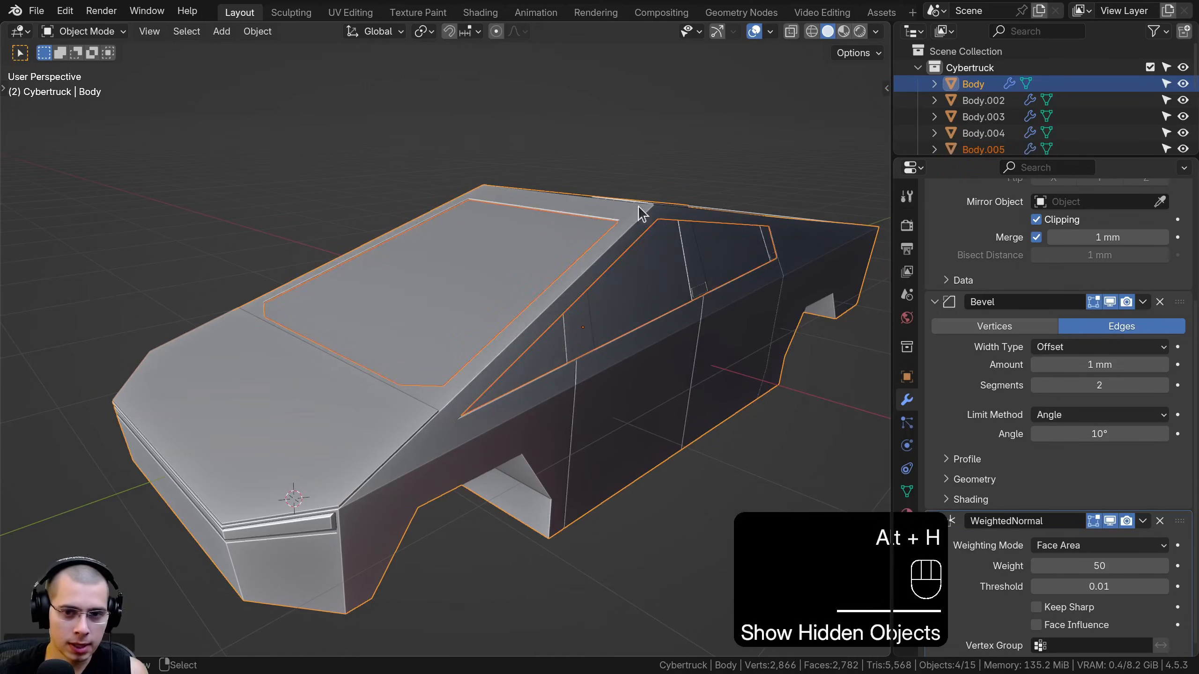
{"action": "key", "text": "alt+a"}
{"action": "middle_click_drag", "start_coordinate": [704, 378], "coordinate": [543, 388], "text": "shift"}
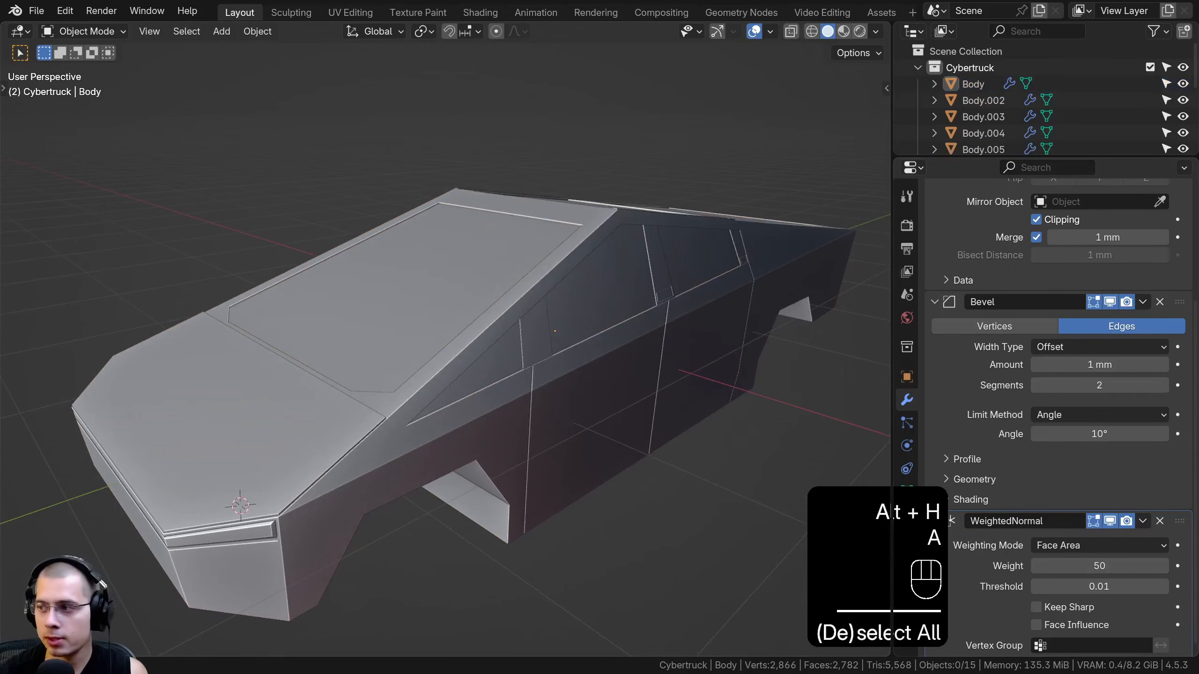
- Hide the main truck body so only the separate panels remain in view
{"action": "left_click", "coordinate": [596, 463]}
{"action": "scroll", "coordinate": [579, 331], "scroll_direction": "down", "scroll_amount": 1}
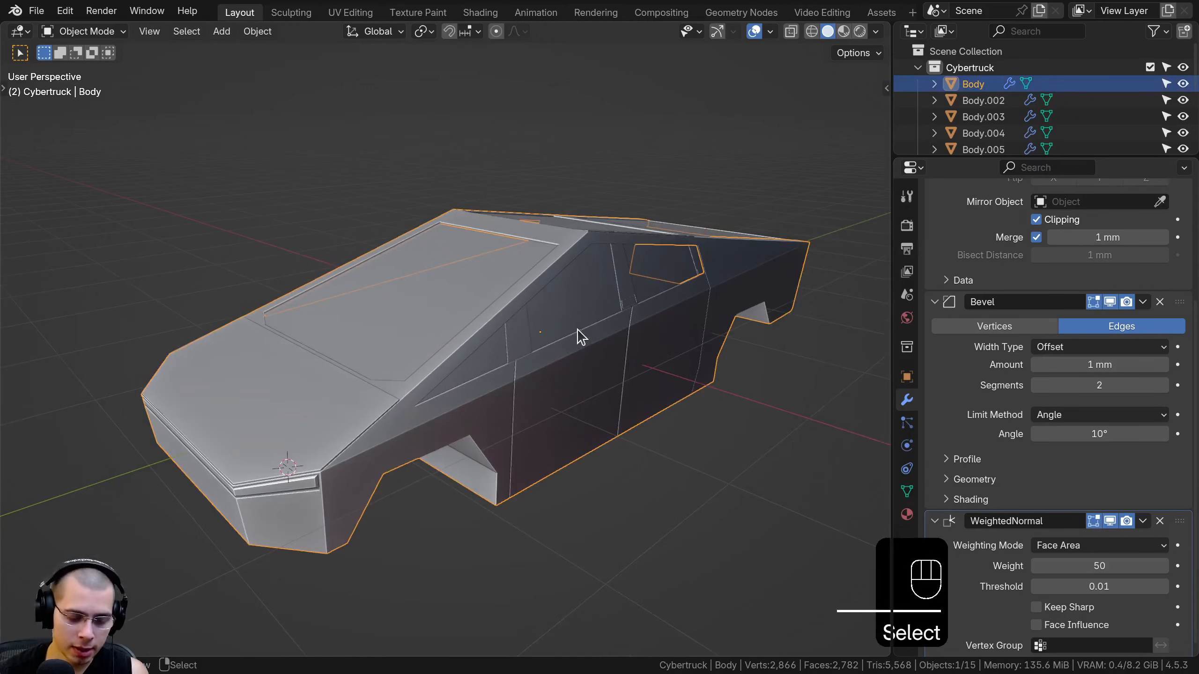
{"action": "key", "text": "h"}
- Add a Bevel modifier to the hood panel
{"action": "middle_click_drag", "start_coordinate": [572, 332], "coordinate": [399, 403], "text": "shift"}
{"action": "scroll", "coordinate": [425, 369], "scroll_direction": "up", "scroll_amount": 2}
{"action": "left_click", "coordinate": [410, 347]}
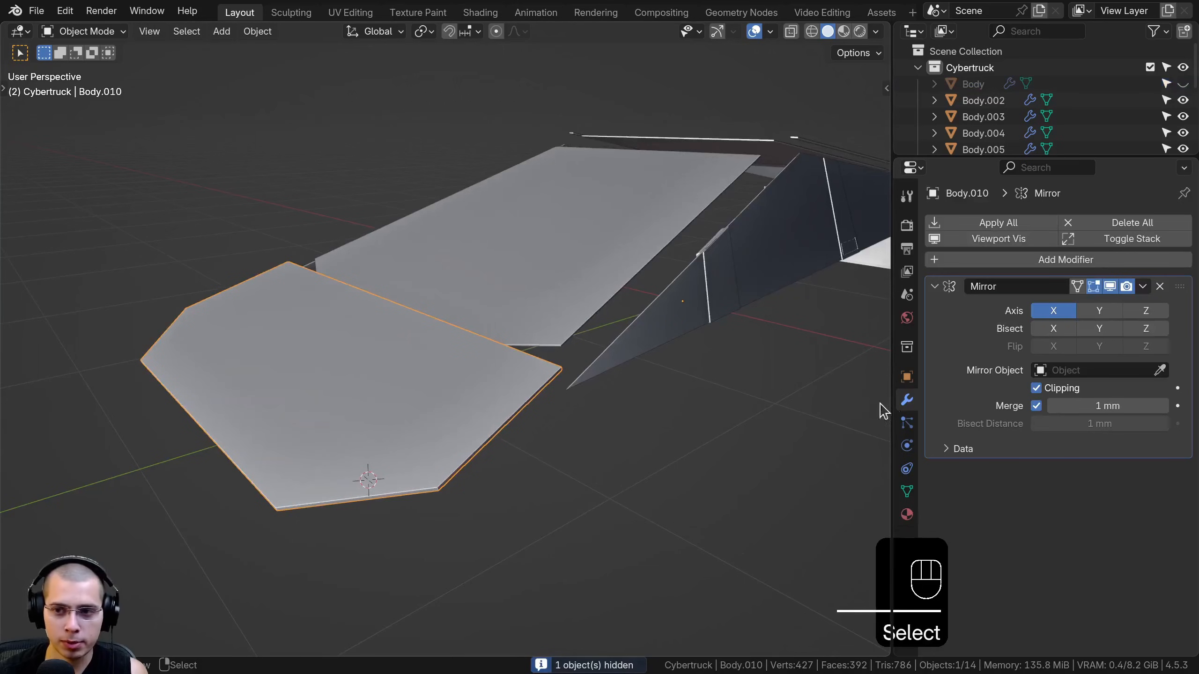
{"action": "left_click", "coordinate": [976, 263]}
{"action": "type", "text": "b"}
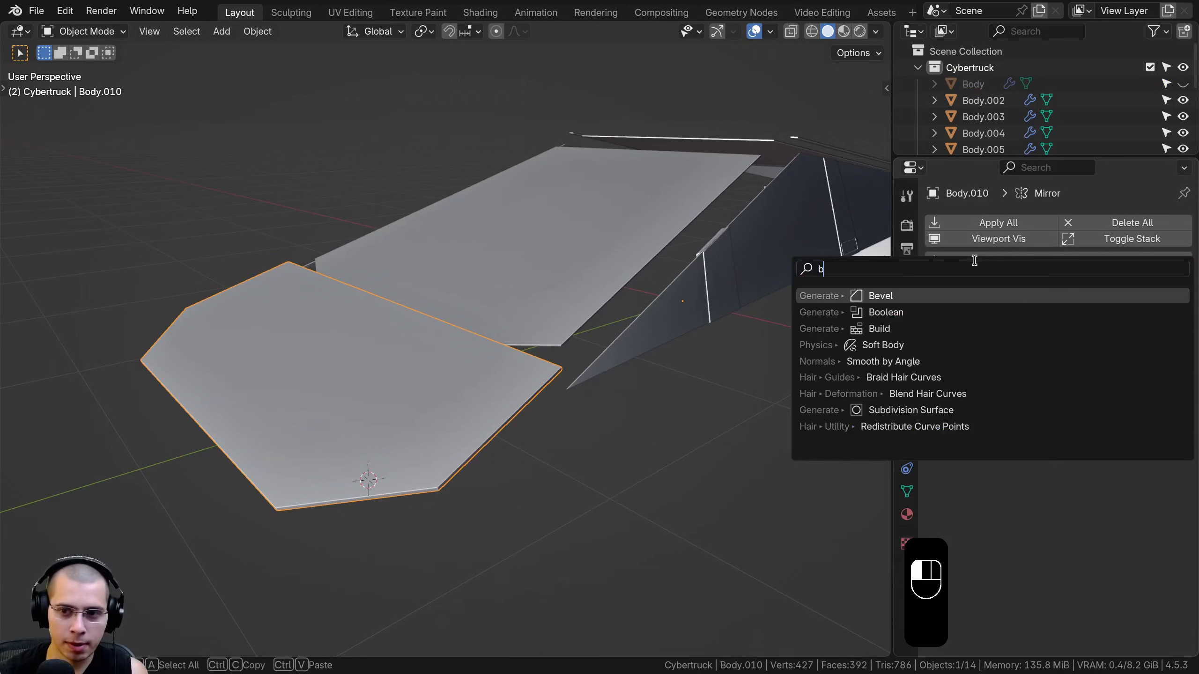
{"action": "key", "text": "Return"}
- Try smaller bevel amounts, such as 2 mm and 1, on the hood while viewing its rear corner
{"action": "scroll", "coordinate": [521, 390], "scroll_direction": "up", "scroll_amount": 2}
{"action": "key", "text": "KP_5"}
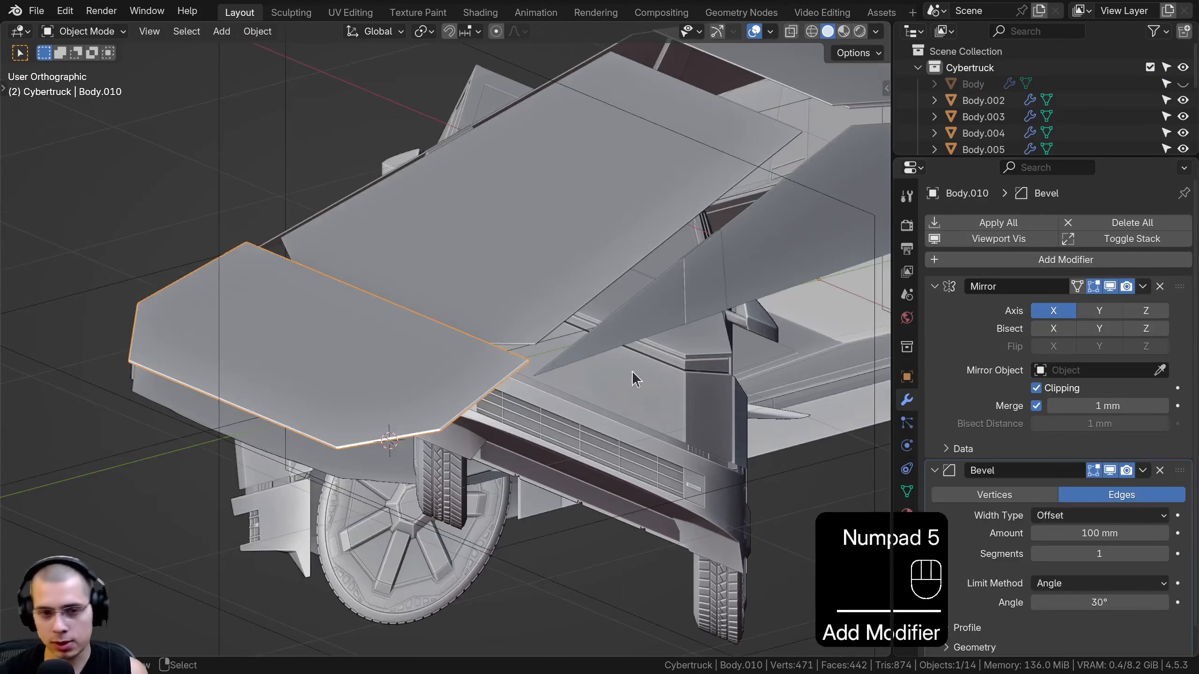
{"action": "middle_click_drag", "start_coordinate": [446, 332], "coordinate": [431, 324], "text": "shift"}
{"action": "scroll", "coordinate": [567, 289], "scroll_direction": "up", "scroll_amount": 5}
{"action": "middle_click_drag", "start_coordinate": [614, 265], "coordinate": [477, 371], "text": "shift"}
{"action": "scroll", "coordinate": [614, 354], "scroll_direction": "up", "scroll_amount": 2}
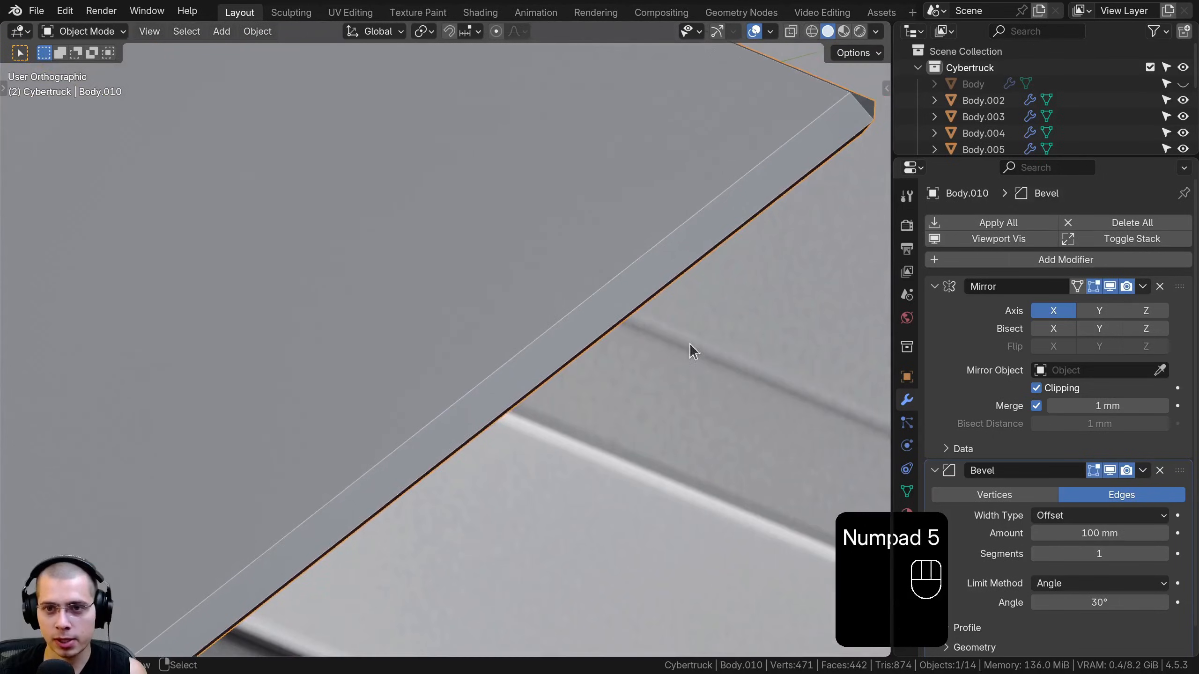
{"action": "middle_click_drag", "start_coordinate": [840, 127], "coordinate": [458, 328], "text": "shift"}
{"action": "scroll", "coordinate": [533, 291], "scroll_direction": "up", "scroll_amount": 1}
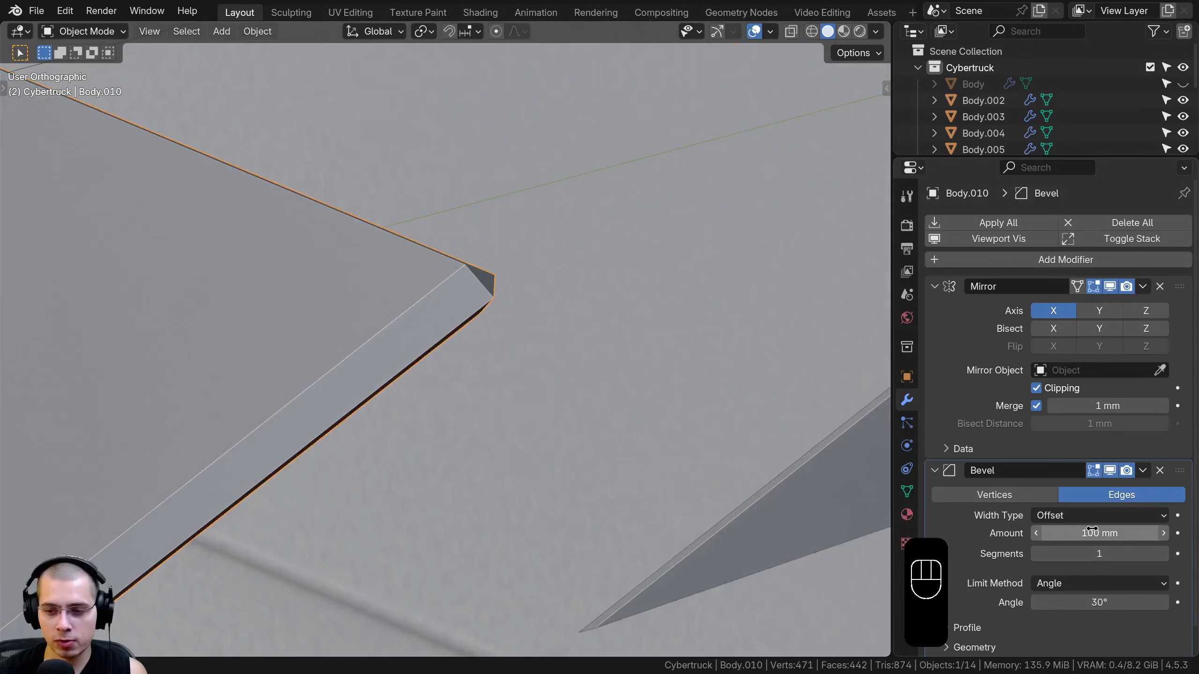
{"action": "left_click_drag", "start_coordinate": [1099, 533], "coordinate": [1065, 533], "text": "shift"}
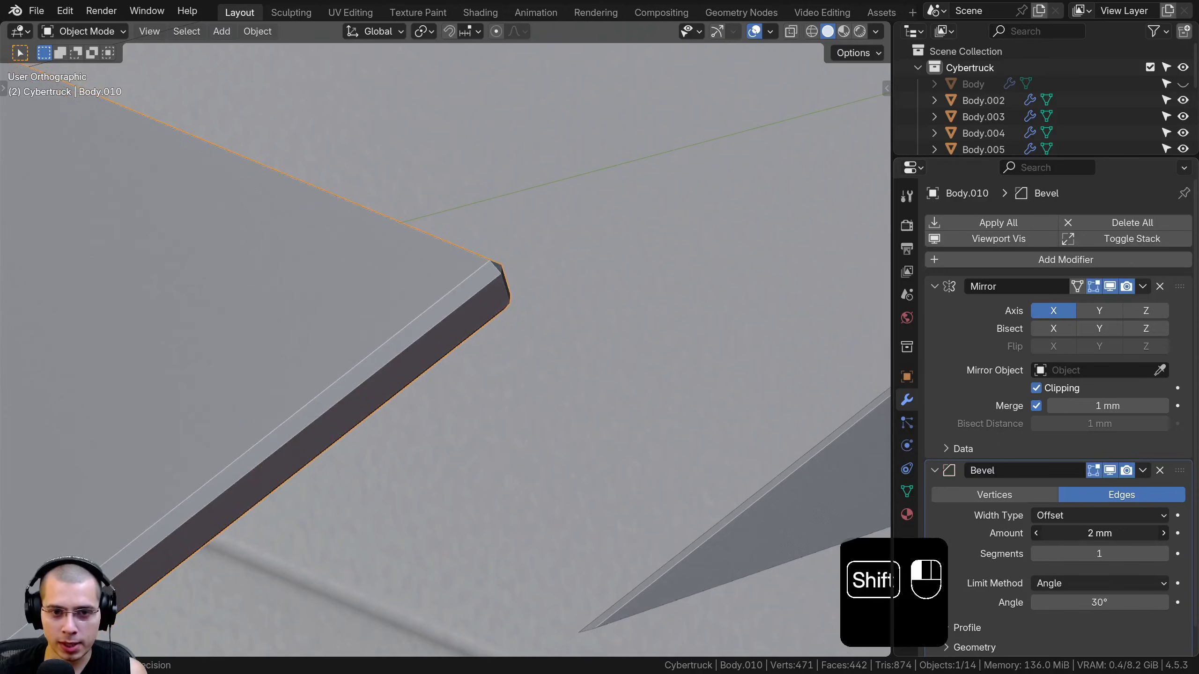
{"action": "type", "text": "1"}
{"action": "key", "text": "Return"}
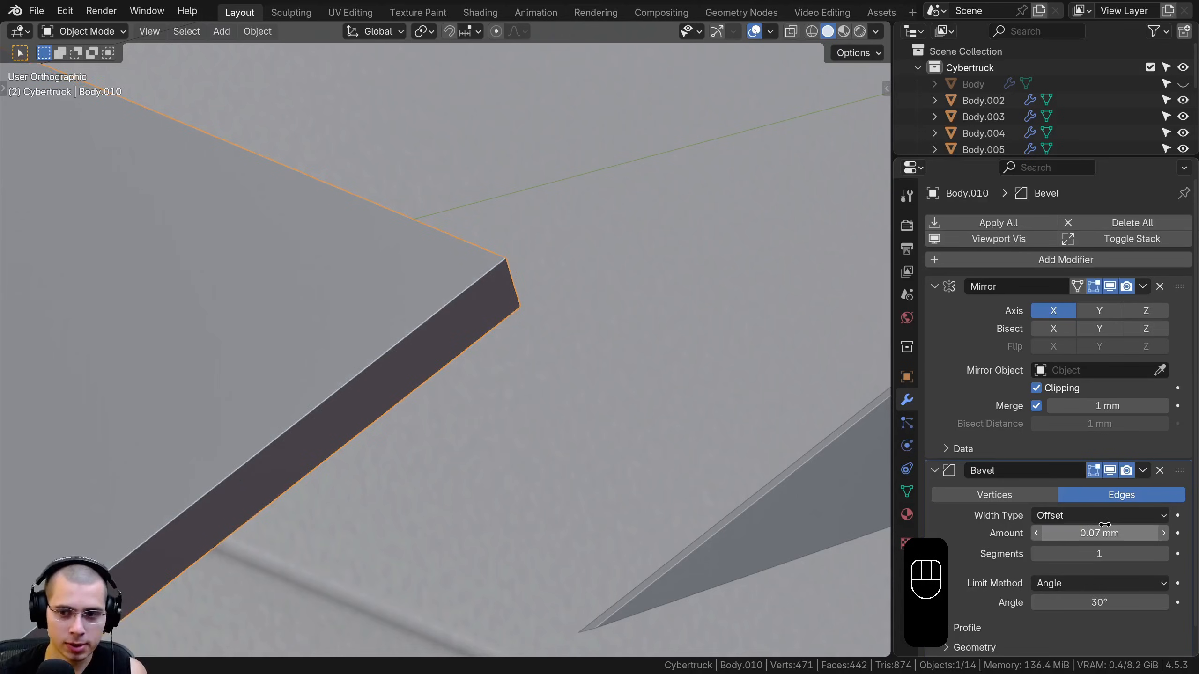
- Set the hood's bevel amount to 0.7 mm with 2 segments
{"action": "key", "text": "BackSpace"}
{"action": "key", "text": "BackSpace"}
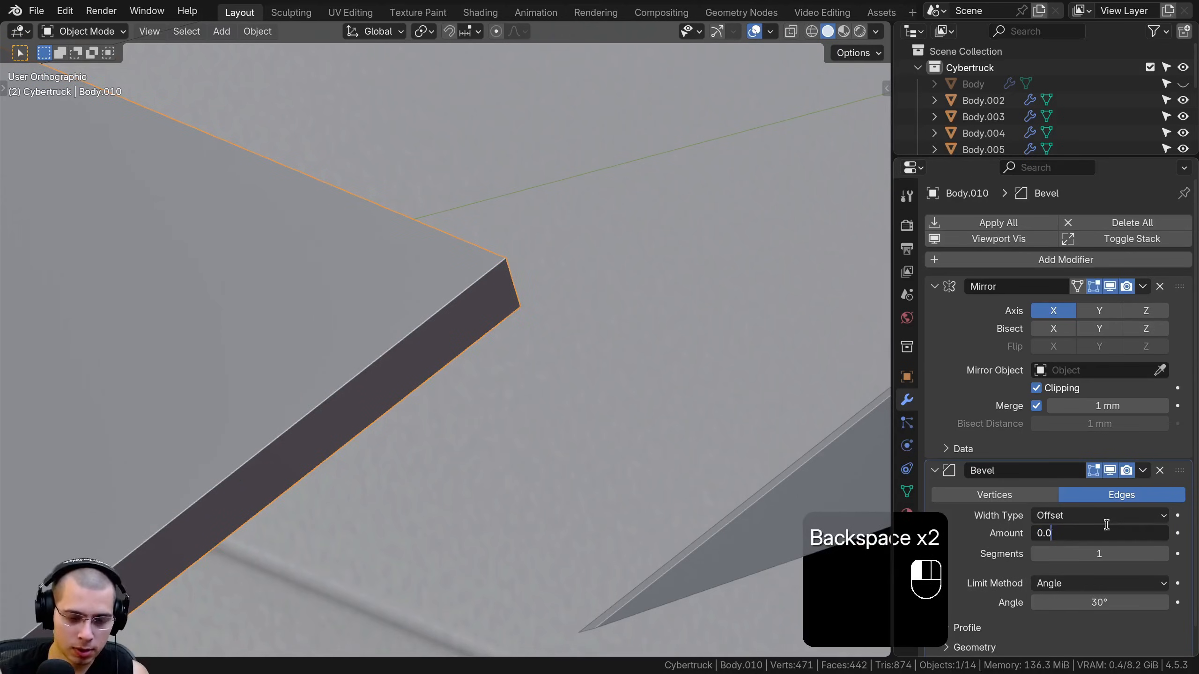
{"action": "key", "text": "BackSpace"}
{"action": "type", "text": "7"}
{"action": "key", "text": "Return"}
{"action": "scroll", "coordinate": [615, 375], "scroll_direction": "up", "scroll_amount": 3}
{"action": "middle_click_drag", "start_coordinate": [624, 410], "coordinate": [639, 371], "text": "shift"}
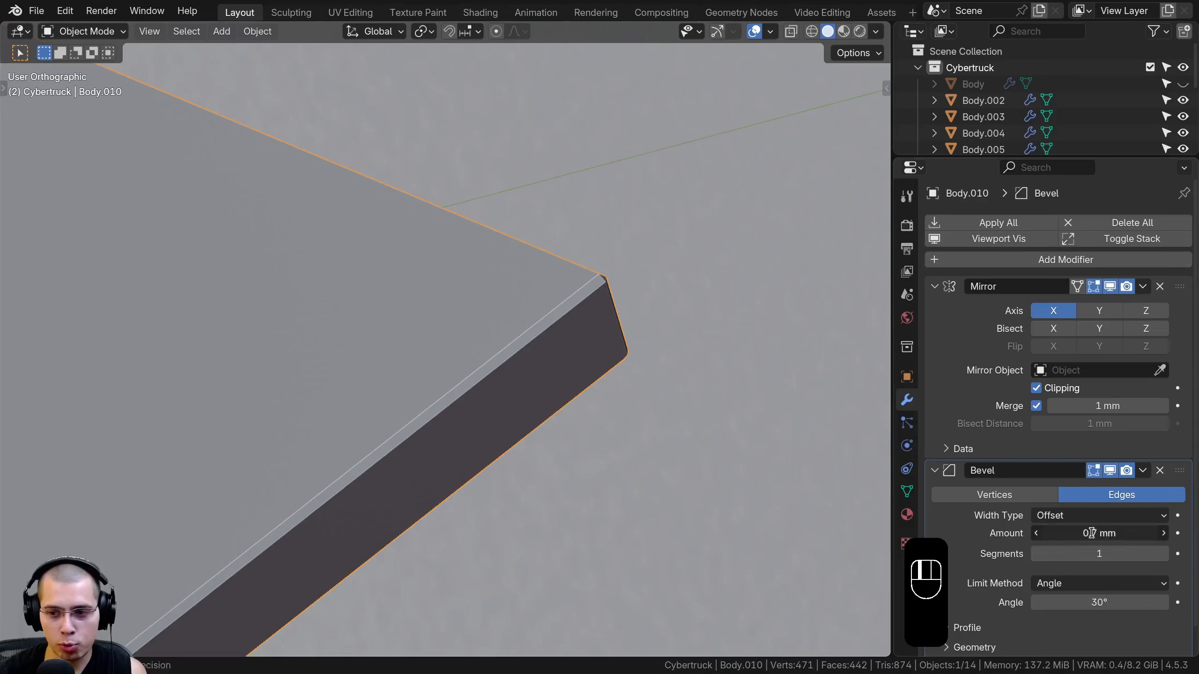
{"action": "middle_click_drag", "start_coordinate": [611, 272], "coordinate": [434, 375], "text": "shift"}
{"action": "scroll", "coordinate": [433, 375], "scroll_direction": "up", "scroll_amount": 4}
{"action": "middle_click_drag", "start_coordinate": [488, 439], "coordinate": [582, 389], "text": "shift"}
{"action": "left_click", "coordinate": [1164, 553]}
{"action": "scroll", "coordinate": [503, 310], "scroll_direction": "down", "scroll_amount": 3}
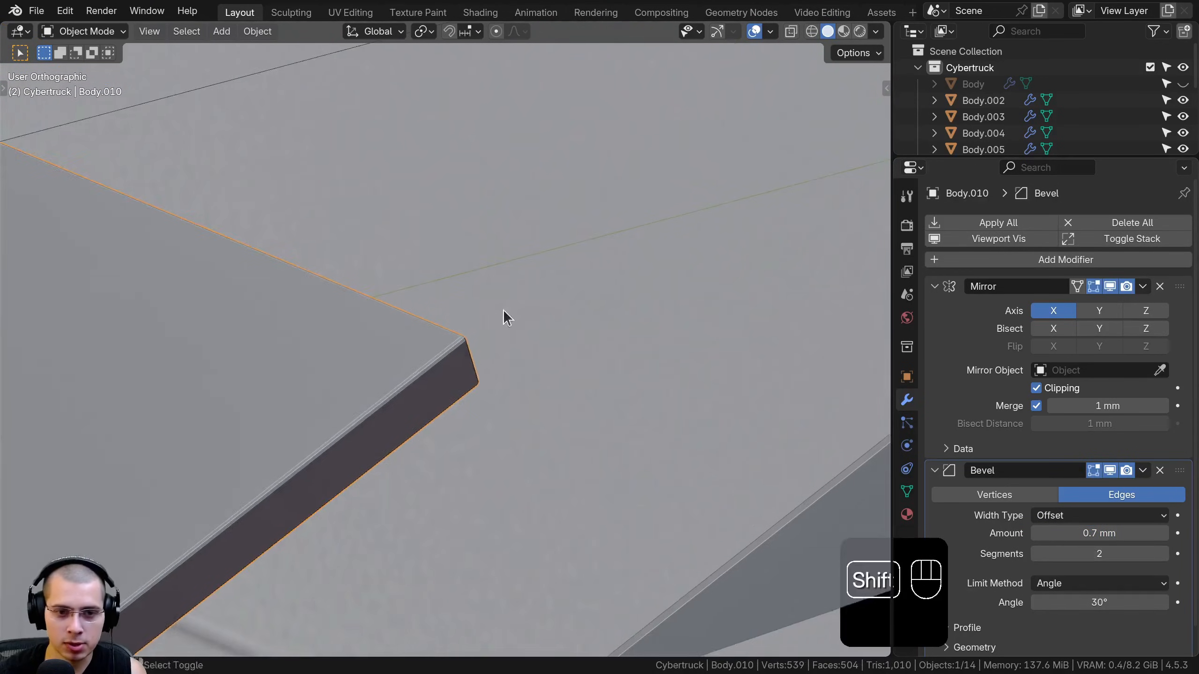
- Apply Shade Smooth to the hood panel
{"action": "middle_click_drag", "start_coordinate": [503, 310], "coordinate": [379, 217], "text": "shift"}
{"action": "key", "text": "w"}
{"action": "left_click", "coordinate": [379, 218]}
{"action": "middle_click_drag", "start_coordinate": [544, 311], "coordinate": [617, 304], "text": "shift"}
{"action": "scroll", "coordinate": [618, 304], "scroll_direction": "down", "scroll_amount": 5}
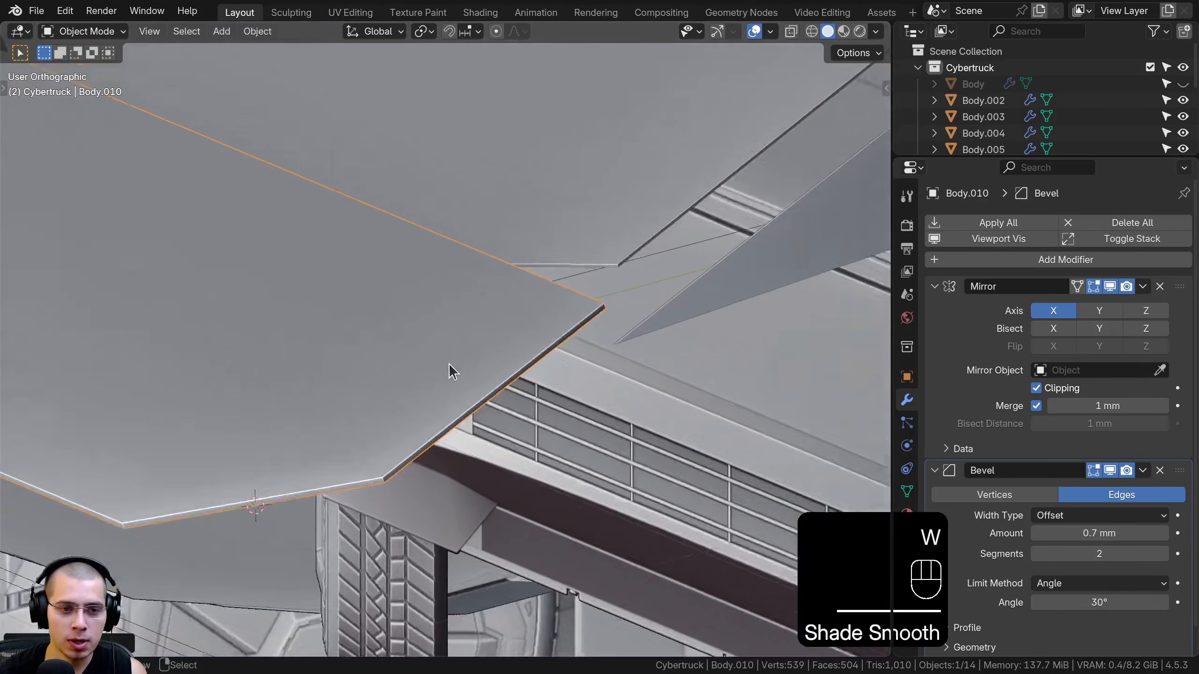
- Return to perspective view and add a Weighted Normal modifier to the hood
{"action": "middle_click_drag", "start_coordinate": [448, 363], "coordinate": [549, 335]}
{"action": "key", "text": "KP_5"}
{"action": "scroll", "coordinate": [474, 299], "scroll_direction": "down", "scroll_amount": 4}
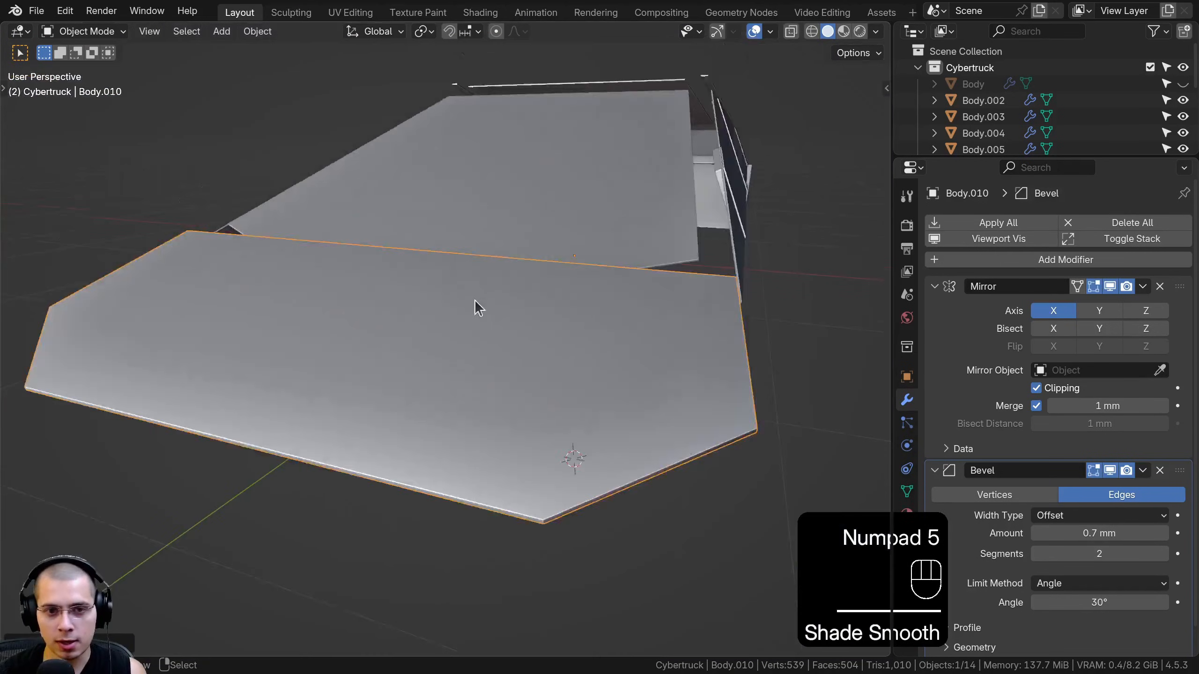
{"action": "middle_click_drag", "start_coordinate": [474, 299], "coordinate": [585, 396]}
{"action": "scroll", "coordinate": [583, 406], "scroll_direction": "up", "scroll_amount": 6}
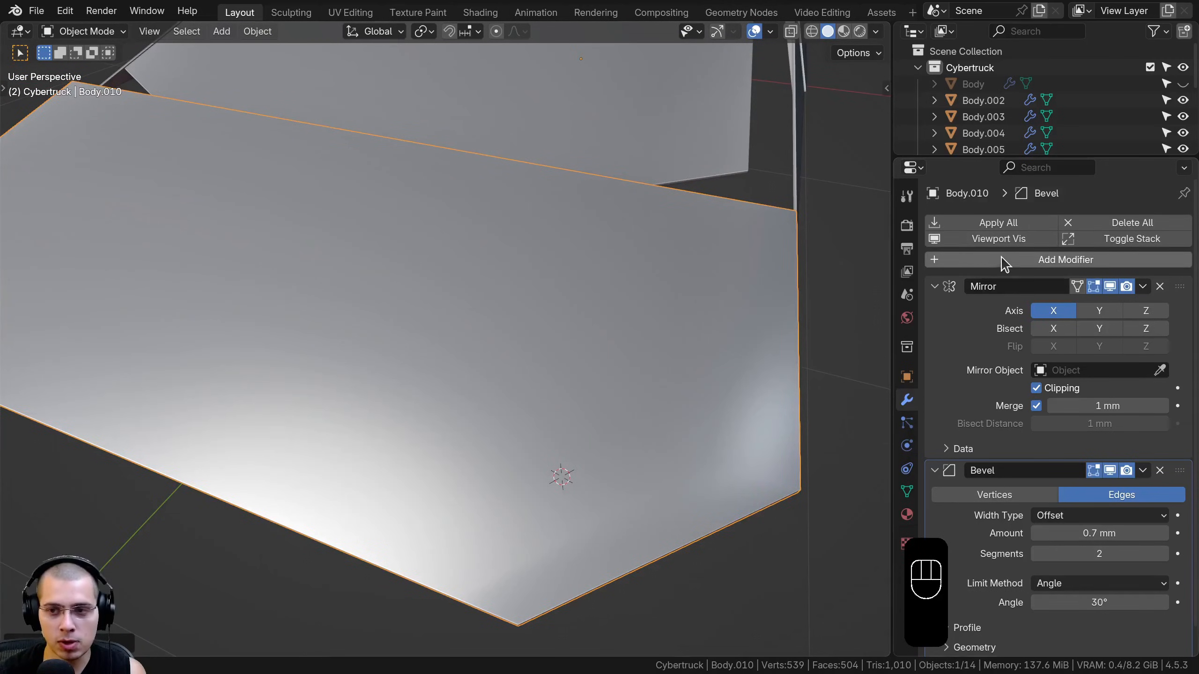
{"action": "left_click", "coordinate": [1005, 261]}
{"action": "type", "text": "wei"}
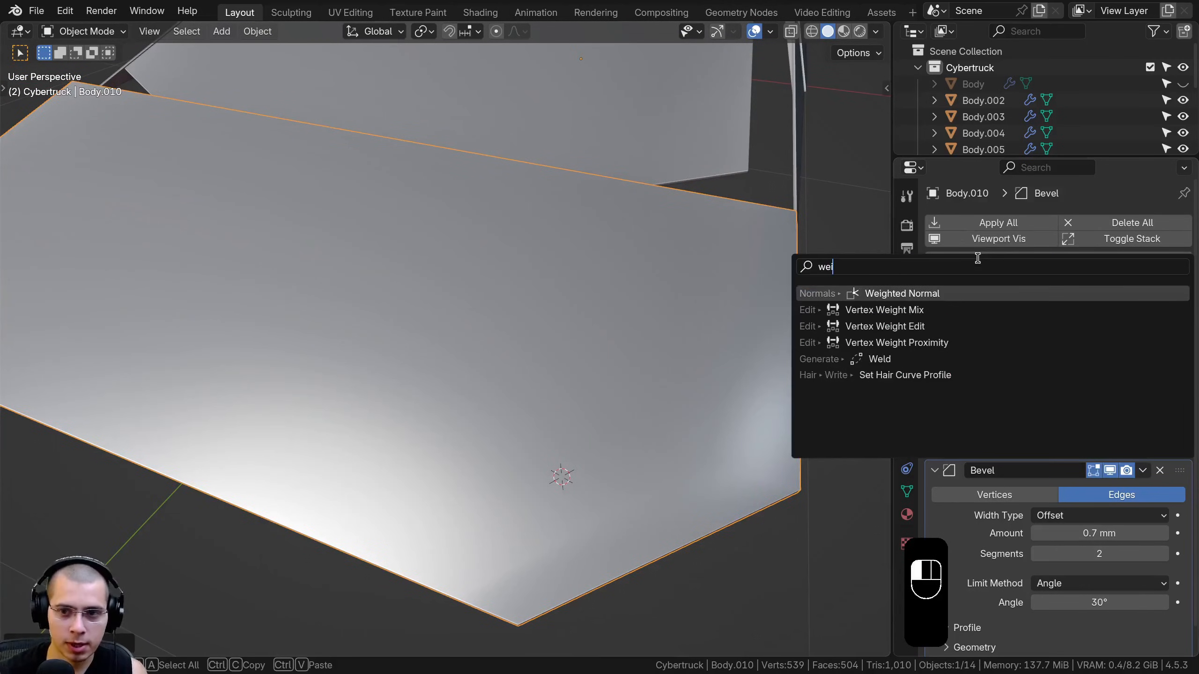
{"action": "key", "text": "Return"}
{"action": "scroll", "coordinate": [388, 380], "scroll_direction": "down", "scroll_amount": 4}
{"action": "middle_click_drag", "start_coordinate": [388, 380], "coordinate": [489, 425]}
{"action": "middle_click_drag", "start_coordinate": [694, 379], "coordinate": [491, 474]}
{"action": "middle_click_drag", "start_coordinate": [824, 408], "coordinate": [832, 387]}
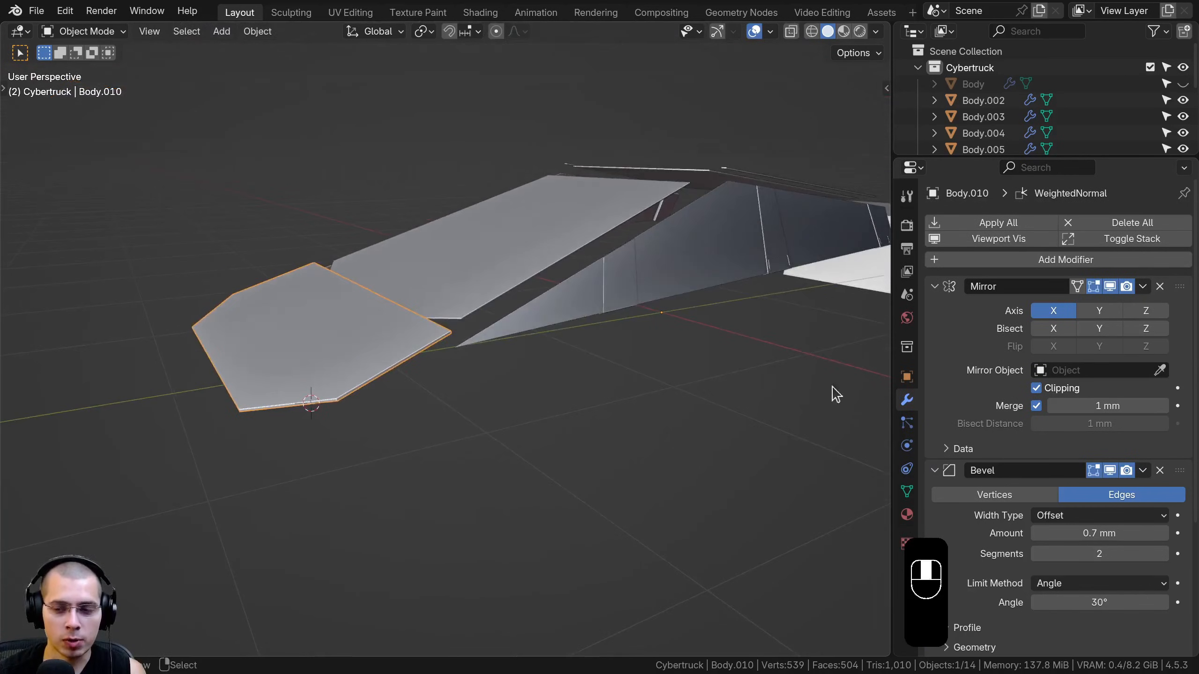
- Select all the other panels with the hood as the active object and copy its Bevel modifier to them
{"action": "scroll", "coordinate": [973, 442], "scroll_direction": "down", "scroll_amount": 5}
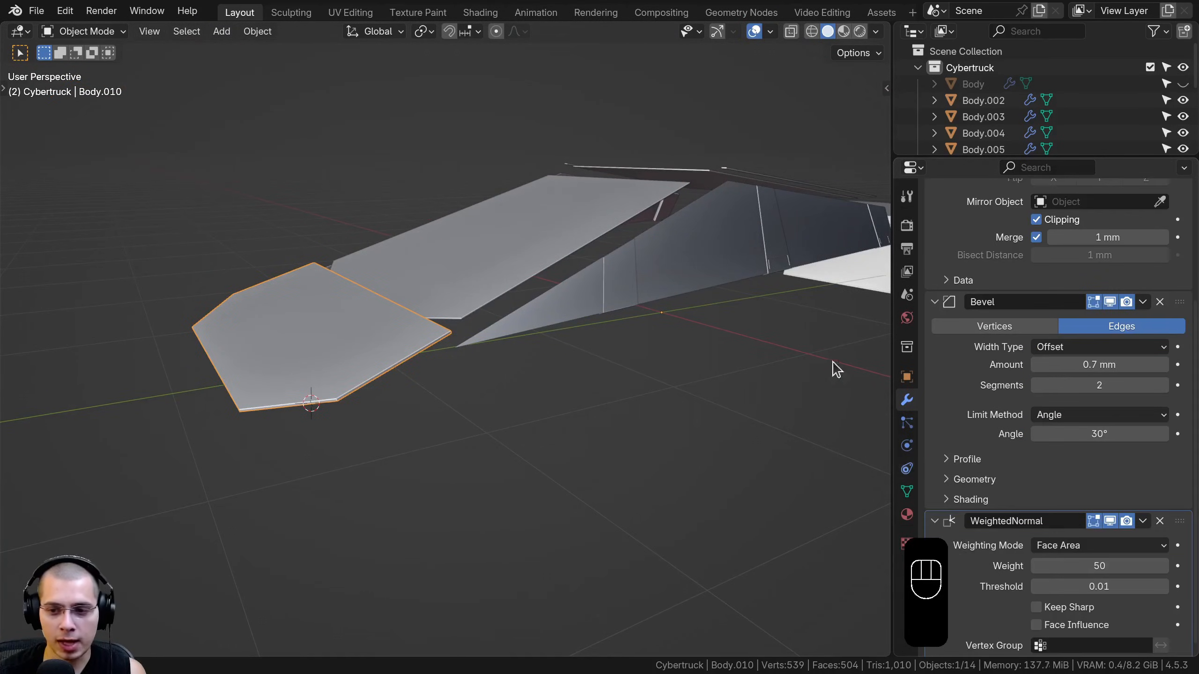
{"action": "scroll", "coordinate": [923, 378], "scroll_direction": "up", "scroll_amount": 1}
{"action": "middle_click_drag", "start_coordinate": [581, 213], "coordinate": [420, 313], "text": "shift"}
{"action": "scroll", "coordinate": [340, 383], "scroll_direction": "down", "scroll_amount": 4}
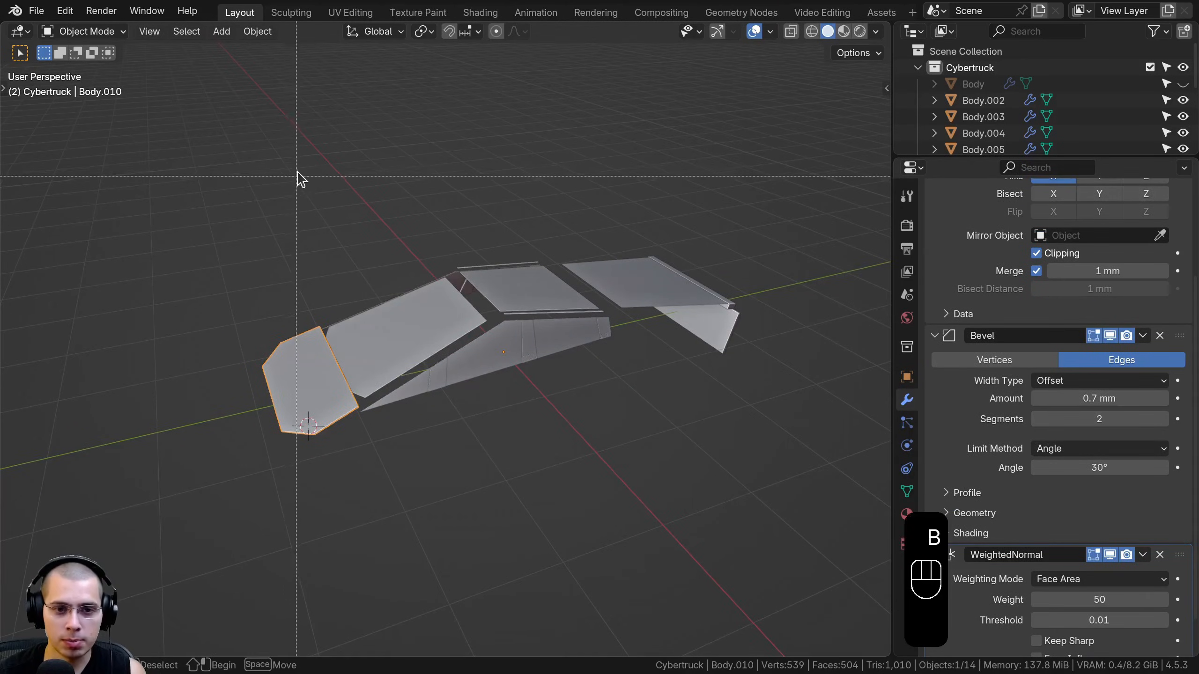
{"action": "left_click_drag", "start_coordinate": [296, 176], "coordinate": [819, 408]}
{"action": "middle_click_drag", "start_coordinate": [771, 394], "coordinate": [561, 394]}
{"action": "left_click", "coordinate": [561, 394], "text": "shift"}
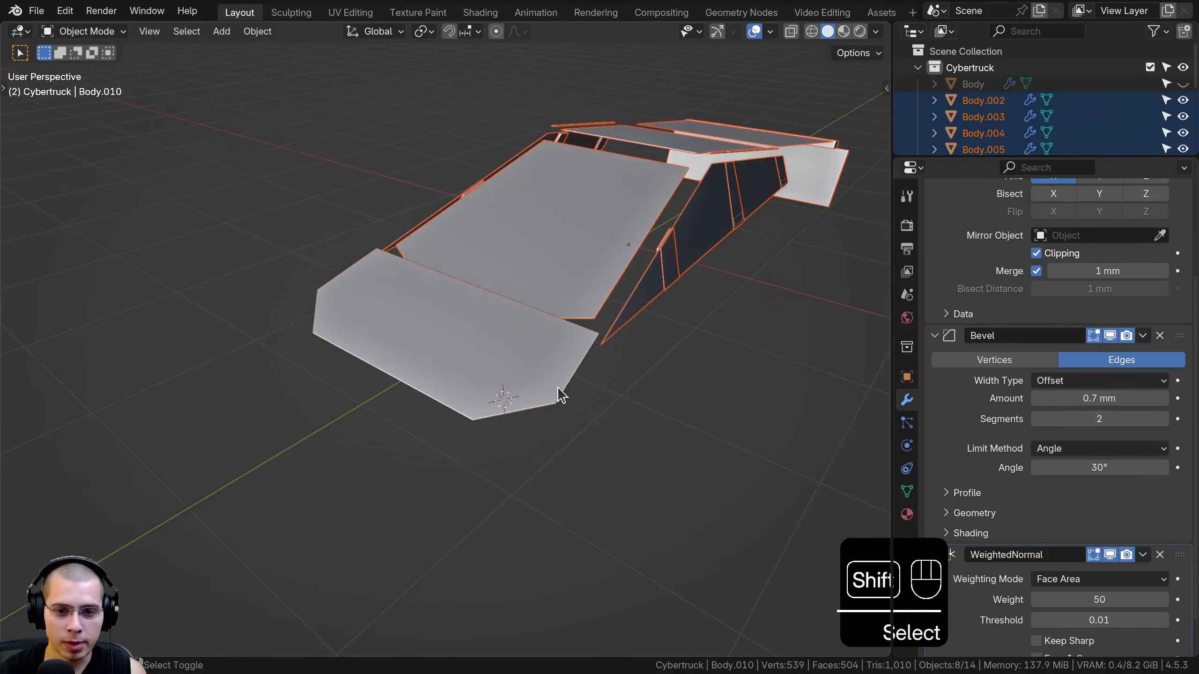
{"action": "scroll", "coordinate": [1130, 335], "scroll_direction": "down", "scroll_amount": 2}
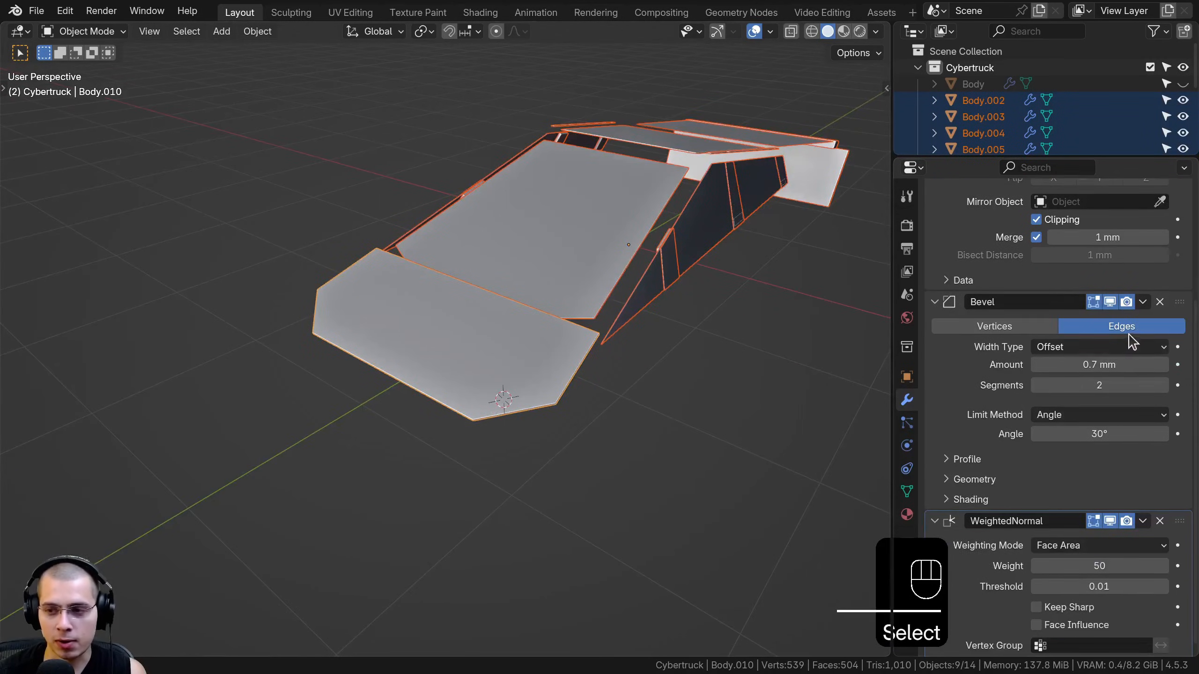
{"action": "left_click", "coordinate": [1142, 303]}
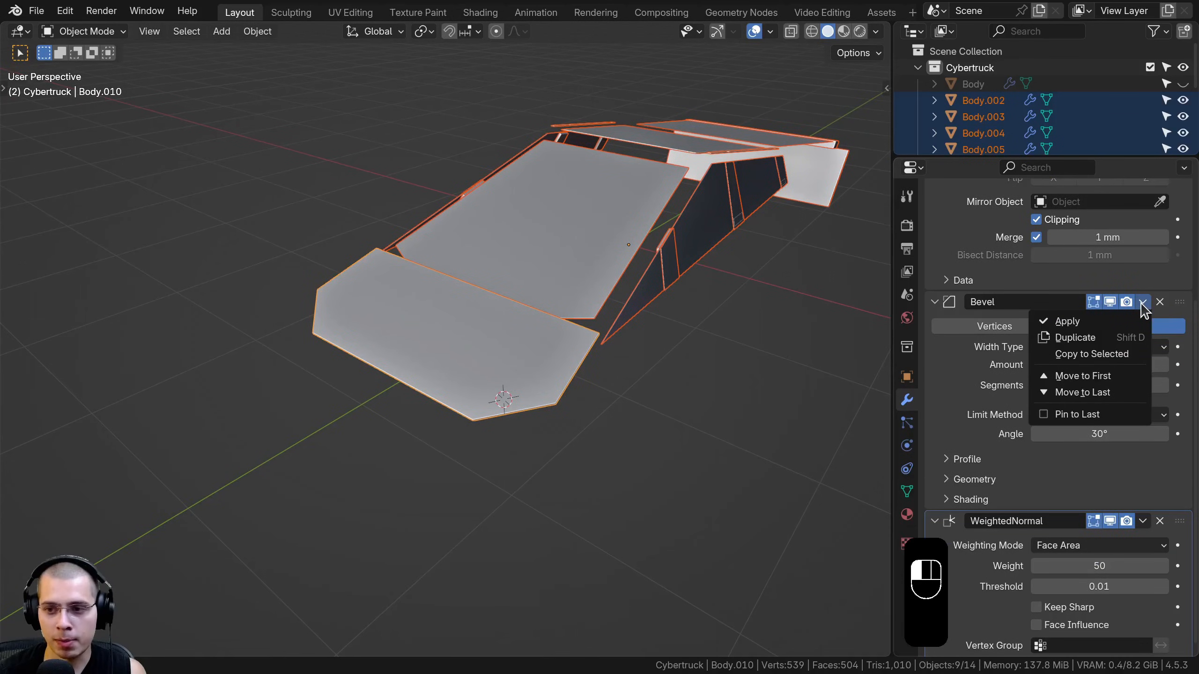
{"action": "left_click", "coordinate": [1105, 355]}
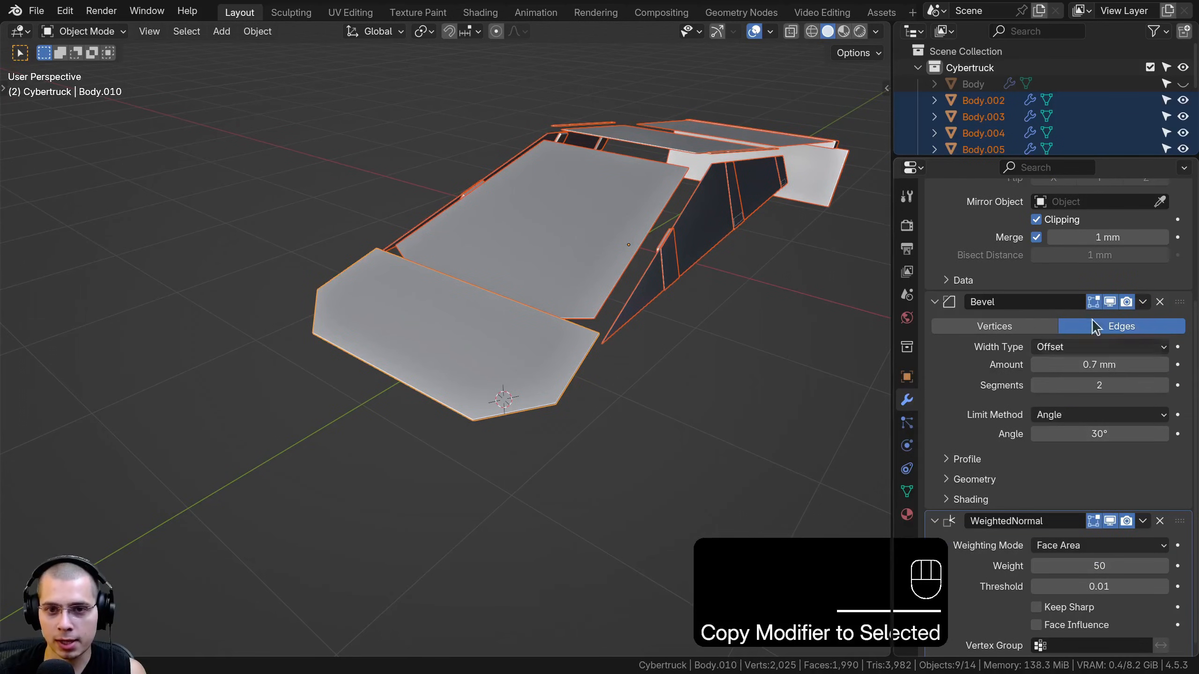
- Copy the hood's Weighted Normal modifier to the other selected panels
{"action": "middle_click_drag", "start_coordinate": [741, 232], "coordinate": [637, 337], "text": "shift"}
{"action": "scroll", "coordinate": [642, 338], "scroll_direction": "up", "scroll_amount": 2}
{"action": "scroll", "coordinate": [1084, 395], "scroll_direction": "down", "scroll_amount": 1}
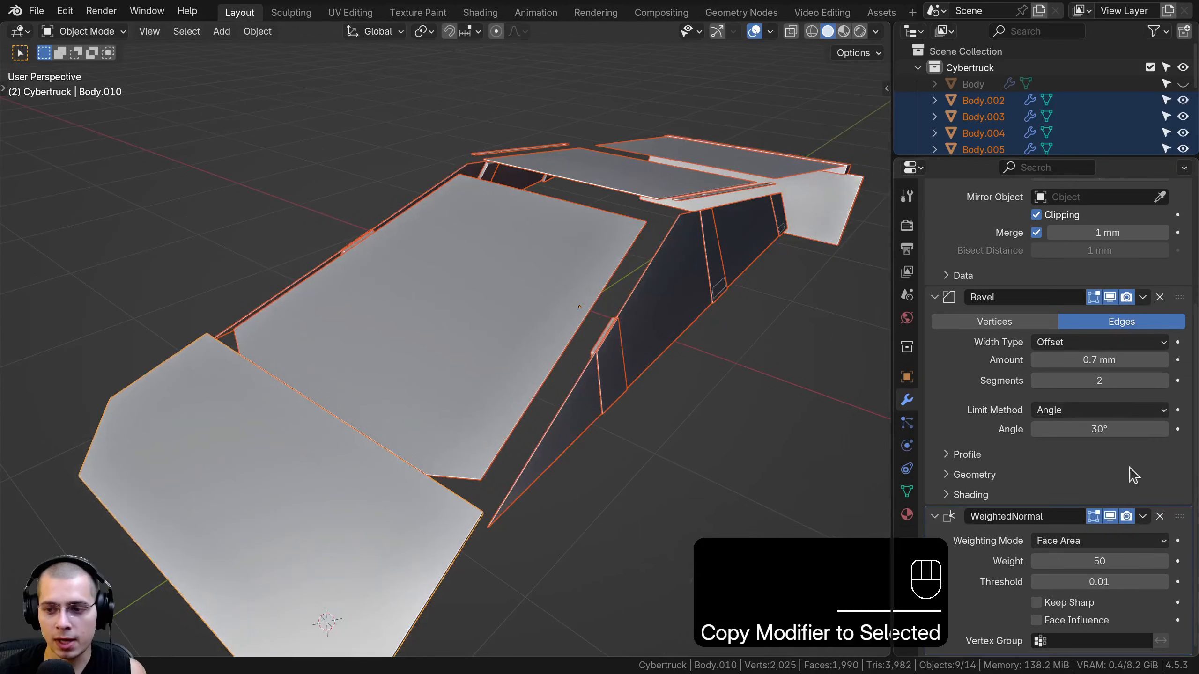
{"action": "left_click", "coordinate": [1144, 517]}
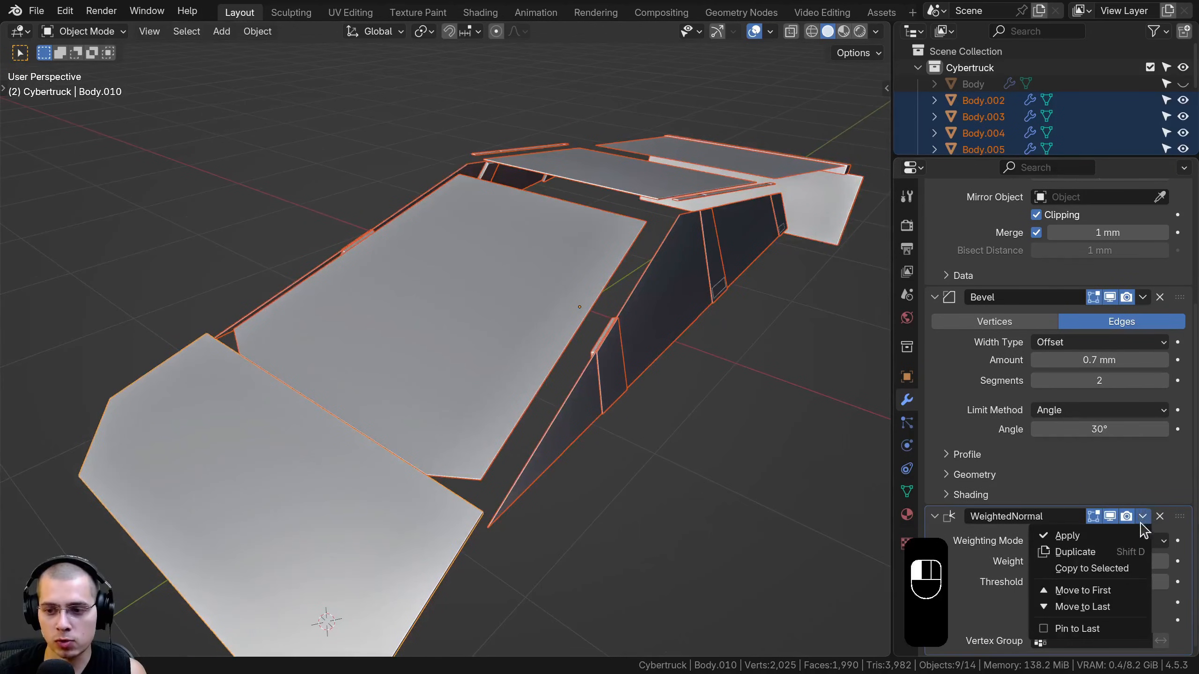
{"action": "left_click", "coordinate": [1090, 569]}
- Review the side window's modifier stack in collapsed form to check the modifier order
{"action": "middle_click_drag", "start_coordinate": [738, 459], "coordinate": [506, 297]}
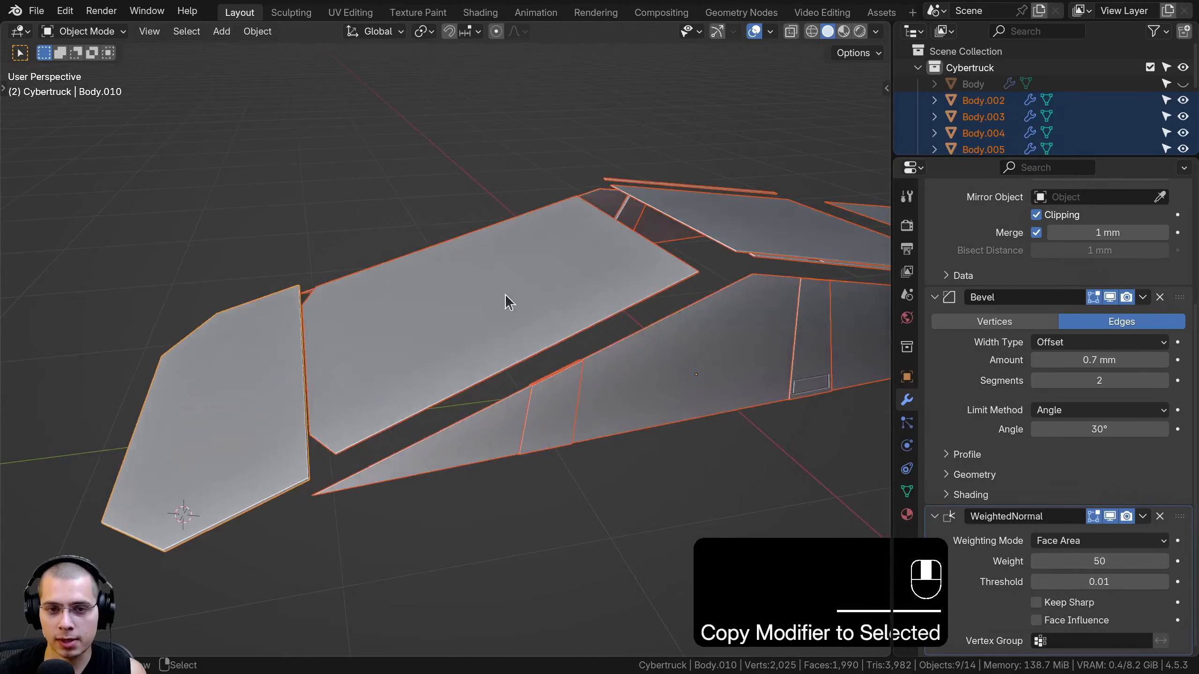
{"action": "left_click", "coordinate": [717, 364]}
{"action": "scroll", "coordinate": [948, 245], "scroll_direction": "up", "scroll_amount": 5}
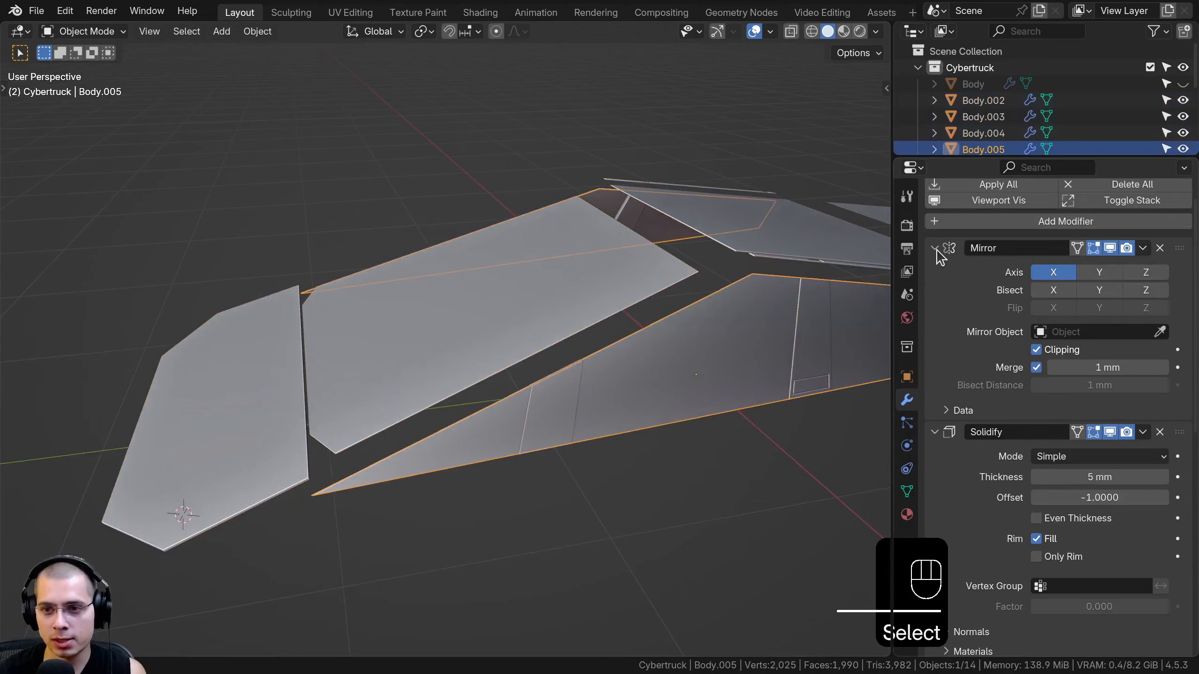
{"action": "left_click", "coordinate": [935, 248]}
{"action": "left_click", "coordinate": [992, 268]}
{"action": "left_click", "coordinate": [935, 268], "text": "ctrl"}
{"action": "middle_click_drag", "start_coordinate": [774, 265], "coordinate": [694, 250]}
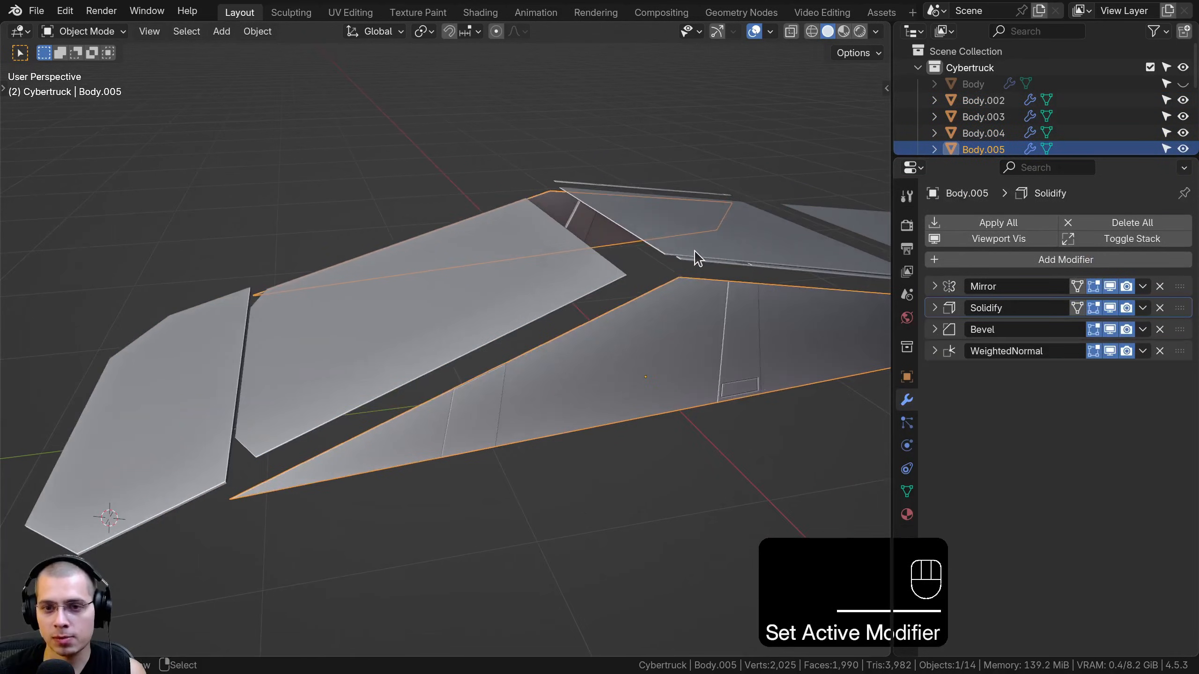
{"action": "left_click", "coordinate": [695, 251]}
{"action": "left_click", "coordinate": [935, 286]}
- Examine the bevels, shading and modifiers on the remaining trim, roof and rear panels
{"action": "middle_click_drag", "start_coordinate": [736, 333], "coordinate": [597, 330], "text": "shift"}
{"action": "middle_click_drag", "start_coordinate": [755, 387], "coordinate": [361, 302]}
{"action": "left_click", "coordinate": [535, 388]}
{"action": "scroll", "coordinate": [482, 343], "scroll_direction": "down", "scroll_amount": 5}
{"action": "mouse_move", "coordinate": [482, 343]}
{"action": "middle_mouse_down"}
{"action": "mouse_move", "coordinate": [492, 316]}
{"action": "mouse_move", "coordinate": [492, 343]}
{"action": "mouse_move", "coordinate": [285, 396]}
{"action": "mouse_move", "coordinate": [719, 420]}
{"action": "mouse_move", "coordinate": [420, 469]}
{"action": "mouse_move", "coordinate": [500, 343]}
{"action": "middle_mouse_up"}
{"action": "scroll", "coordinate": [315, 406], "scroll_direction": "up", "scroll_amount": 3}
{"action": "left_click", "coordinate": [316, 370]}
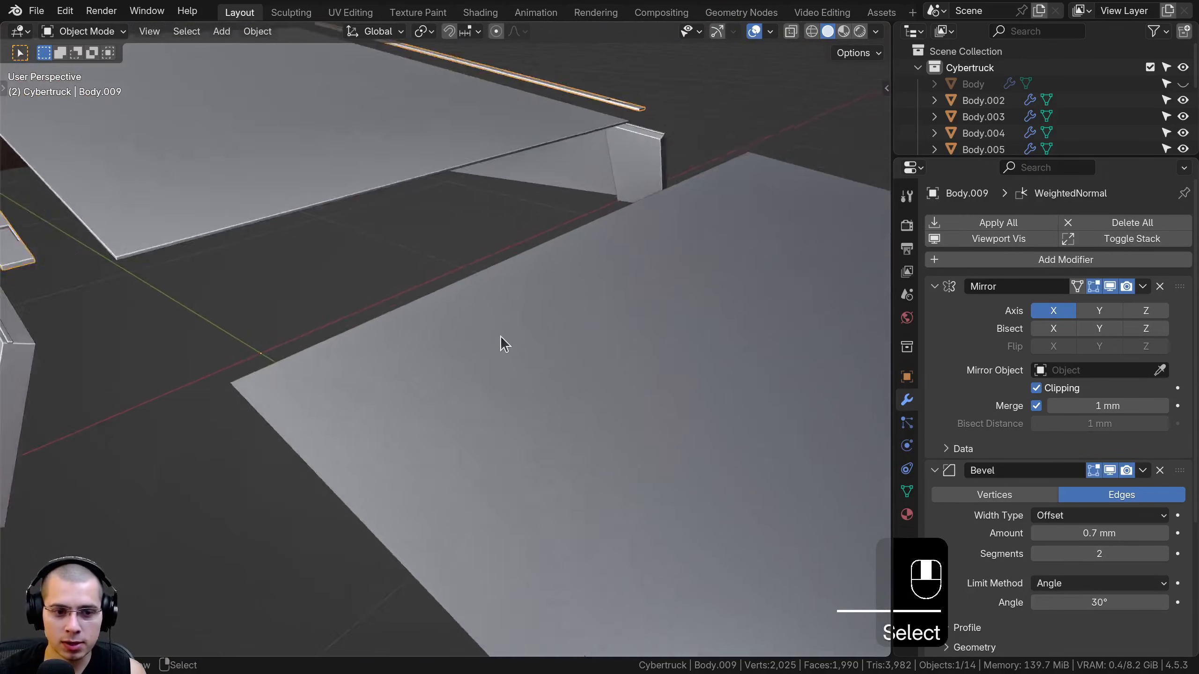
{"action": "left_click", "coordinate": [468, 356]}
{"action": "scroll", "coordinate": [479, 355], "scroll_direction": "down", "scroll_amount": 3}
{"action": "left_click", "coordinate": [479, 355]}
{"action": "key", "text": "KP_Decimal"}
- Unhide the truck body and clear the selection
{"action": "key", "text": "a"}
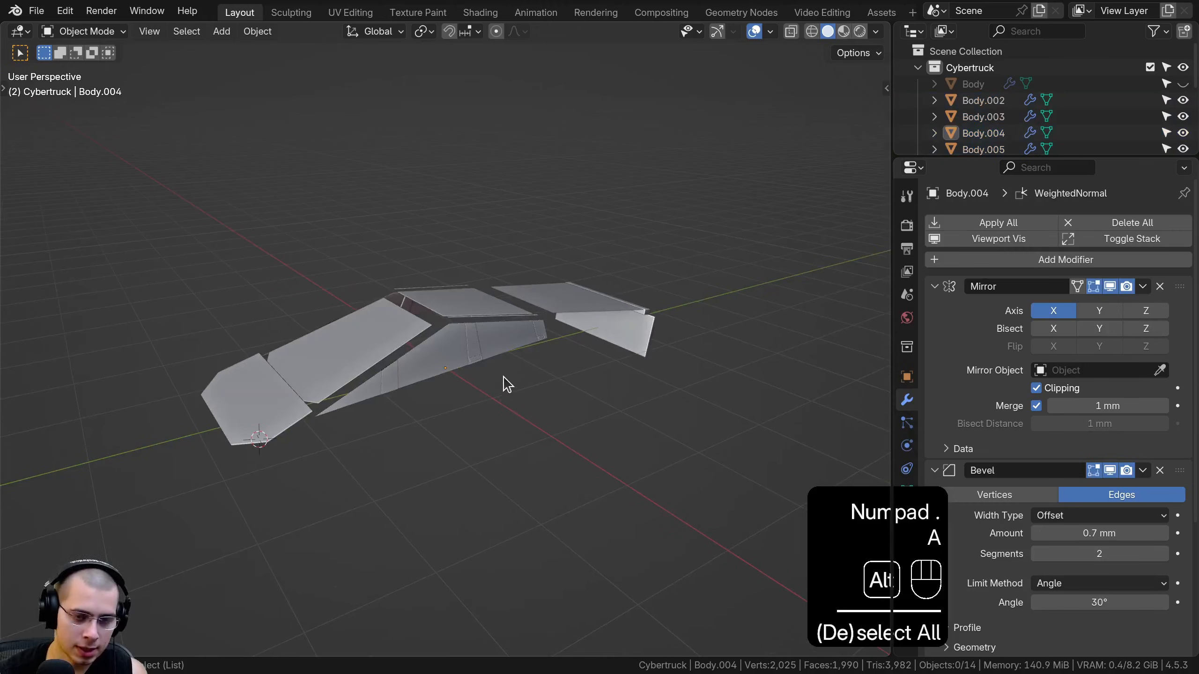
{"action": "key", "text": "alt+h"}
{"action": "key", "text": "a"}
{"action": "middle_click_drag", "start_coordinate": [477, 368], "coordinate": [371, 274], "text": "shift"}
{"action": "scroll", "coordinate": [591, 341], "scroll_direction": "up", "scroll_amount": 2}
- Open the truck body for mesh editing and examine its lower side panel around the wheel arch and door seams
{"action": "left_click", "coordinate": [380, 287]}
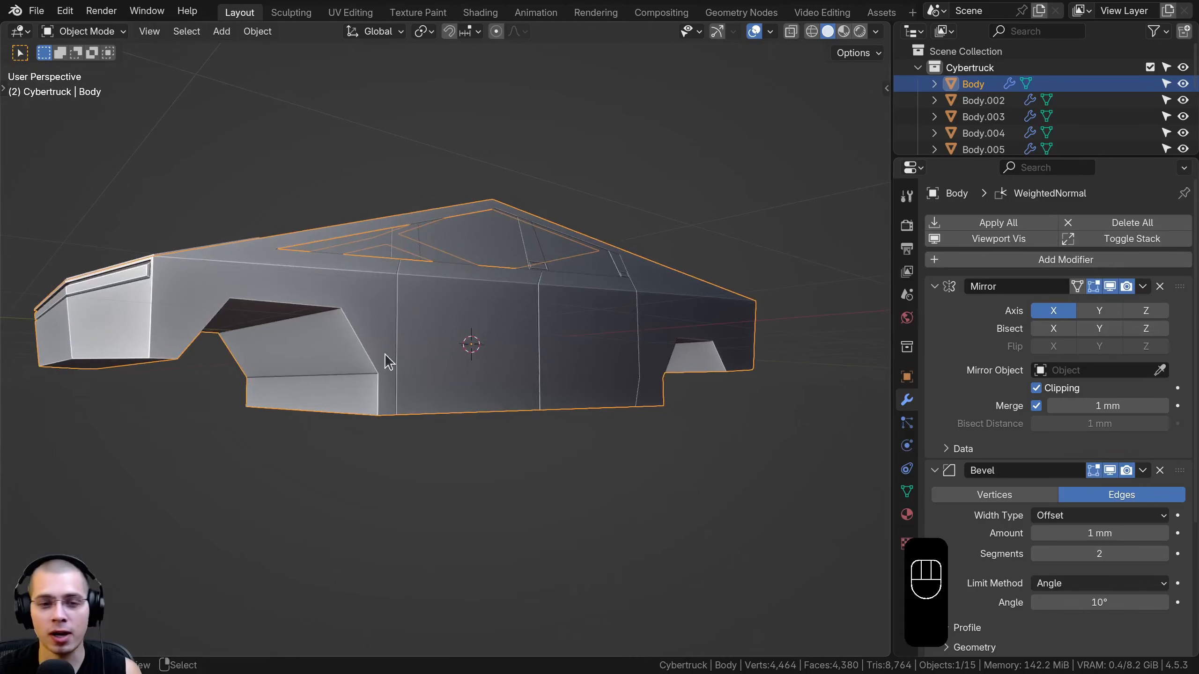
{"action": "key", "text": "Tab"}
{"action": "scroll", "coordinate": [356, 427], "scroll_direction": "up", "scroll_amount": 6}
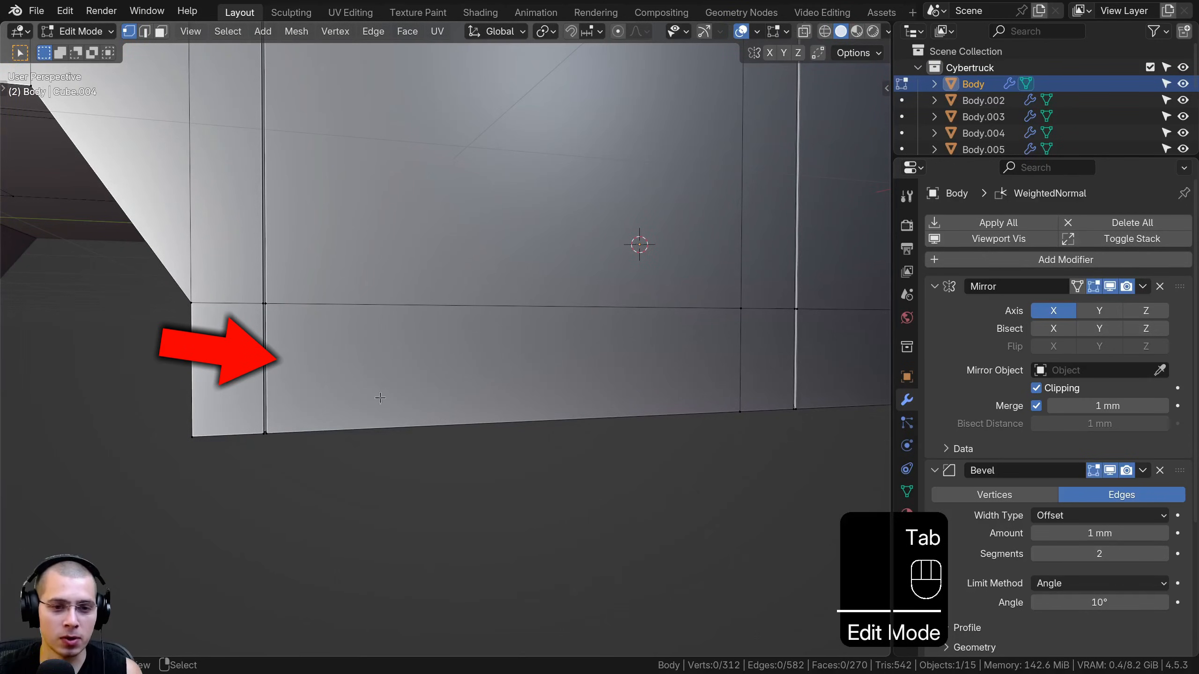
{"action": "scroll", "coordinate": [379, 398], "scroll_direction": "down", "scroll_amount": 1}
{"action": "middle_click_drag", "start_coordinate": [430, 398], "coordinate": [666, 94]}
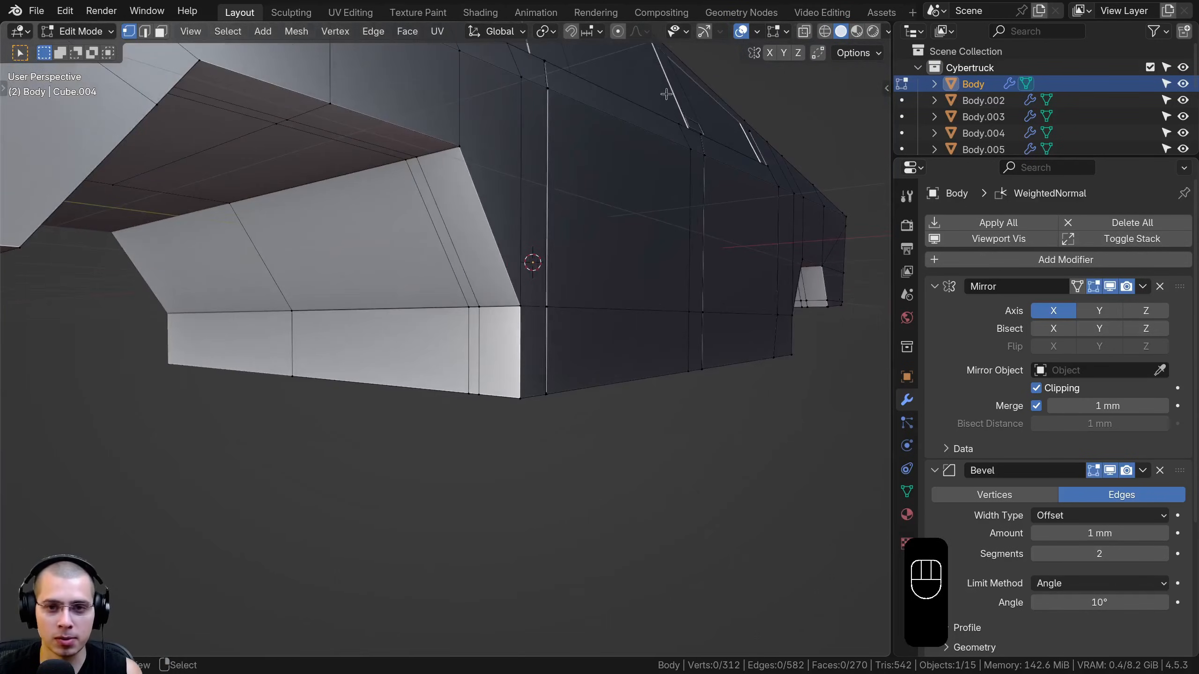
{"action": "middle_click_drag", "start_coordinate": [687, 270], "coordinate": [661, 321], "text": "shift"}
{"action": "scroll", "coordinate": [487, 224], "scroll_direction": "up", "scroll_amount": 2}
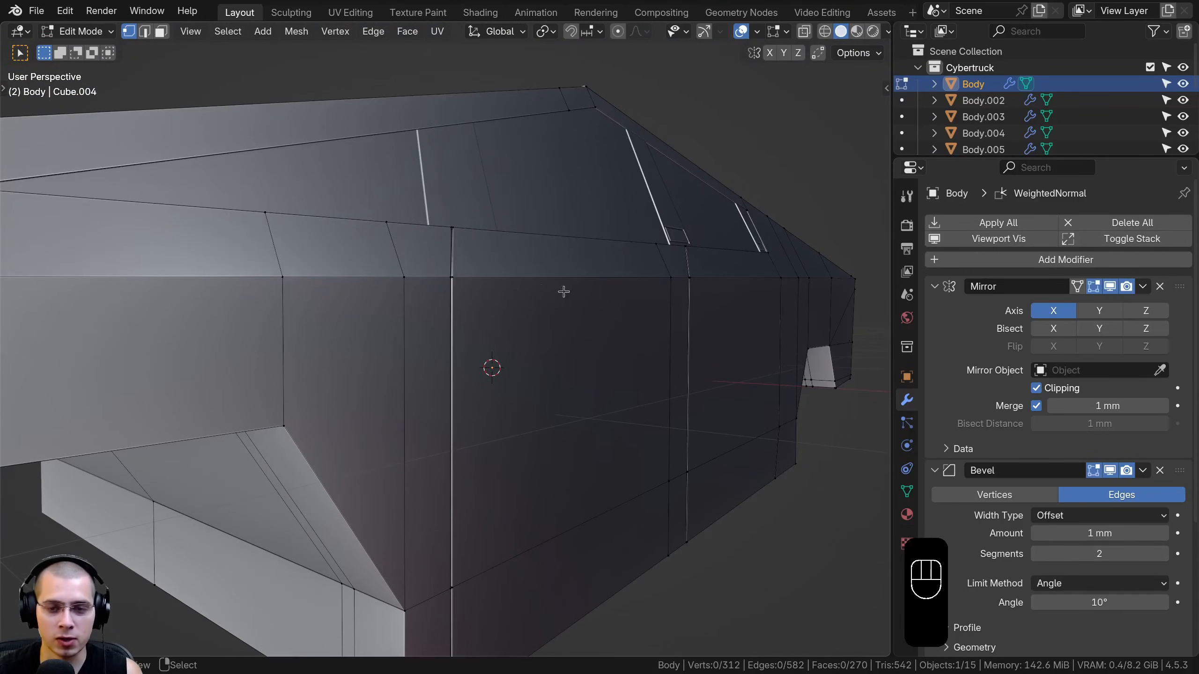
{"action": "middle_click_drag", "start_coordinate": [563, 292], "coordinate": [622, 345], "text": "shift"}
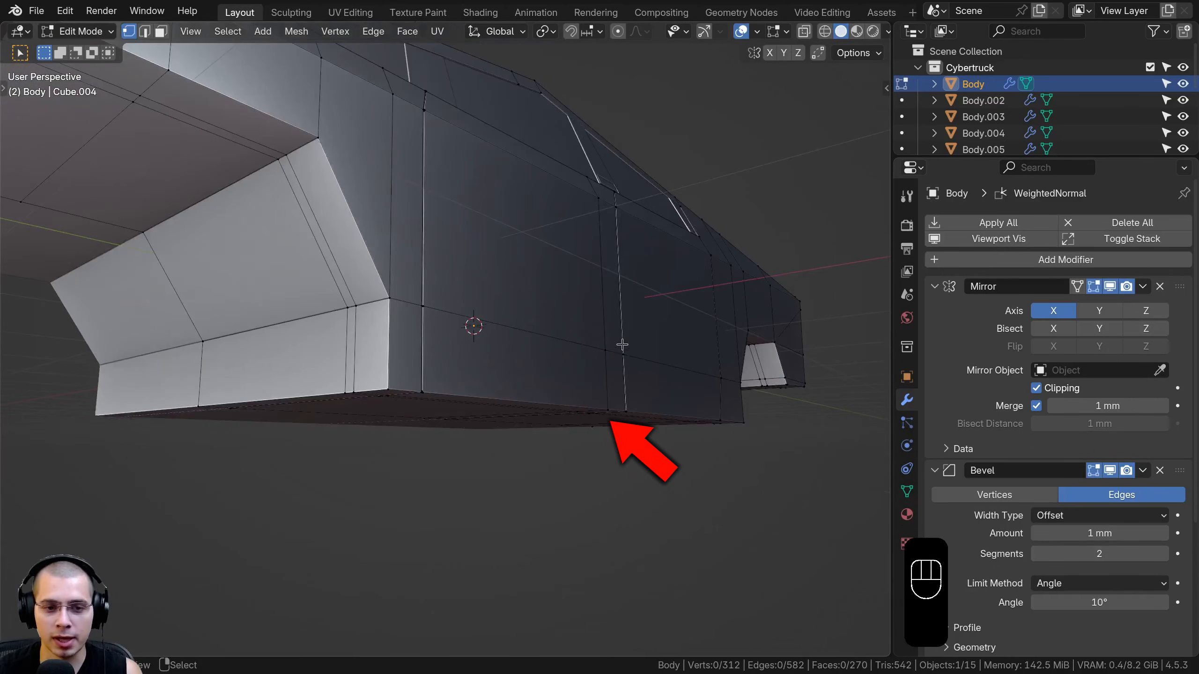
- Select all vertices along the body's bottom edge in front wireframe view and move them inward along X about 58 mm
{"action": "key", "text": "KP_1"}
{"action": "key", "text": "shift+z"}
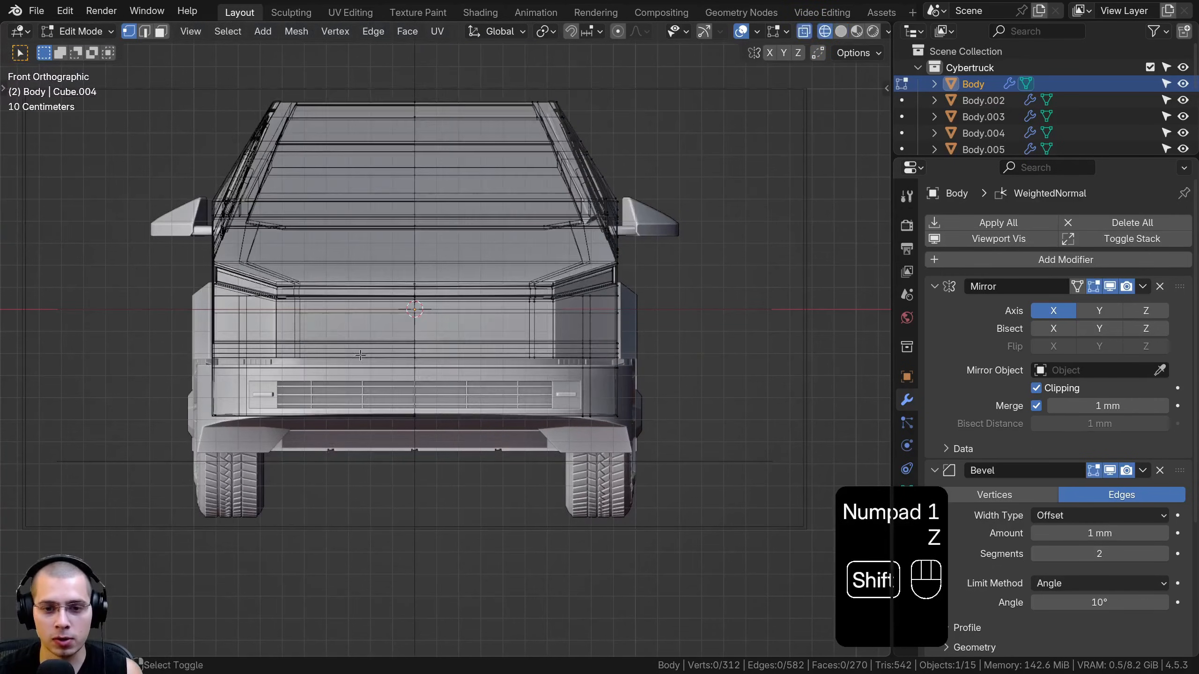
{"action": "scroll", "coordinate": [595, 382], "scroll_direction": "up", "scroll_amount": 3}
{"action": "key", "text": "b"}
{"action": "left_click_drag", "start_coordinate": [59, 502], "coordinate": [35, 510]}
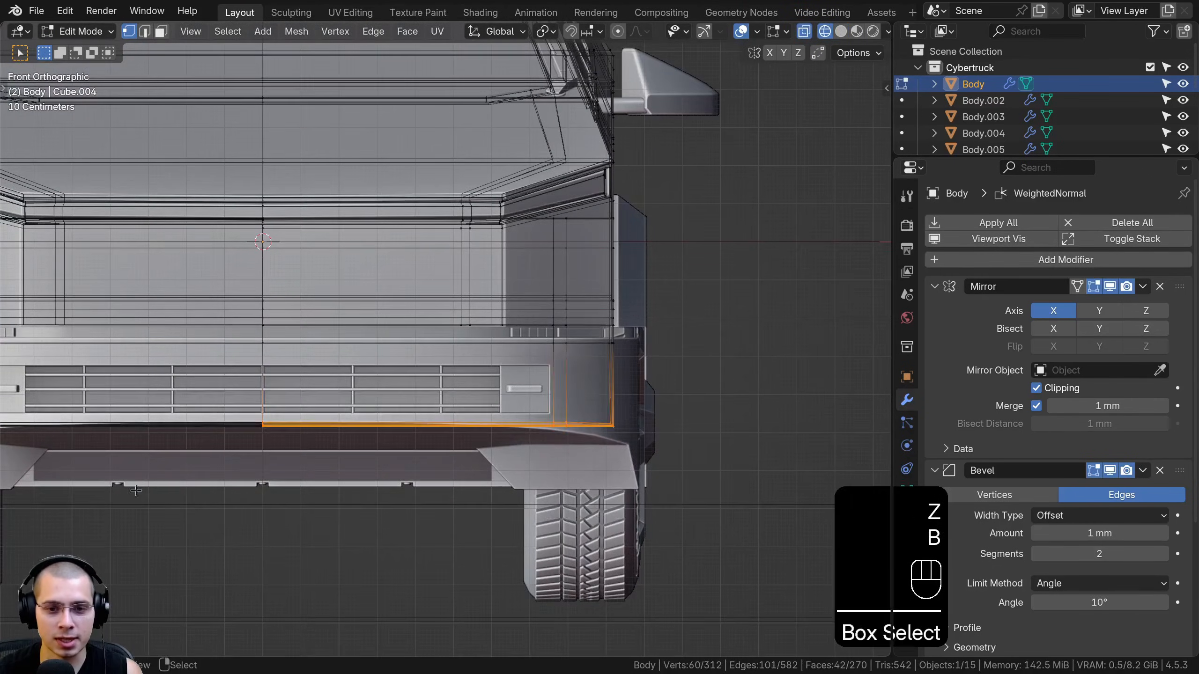
{"action": "scroll", "coordinate": [779, 340], "scroll_direction": "up", "scroll_amount": 4}
{"action": "key", "text": "g"}
{"action": "key", "text": "x"}
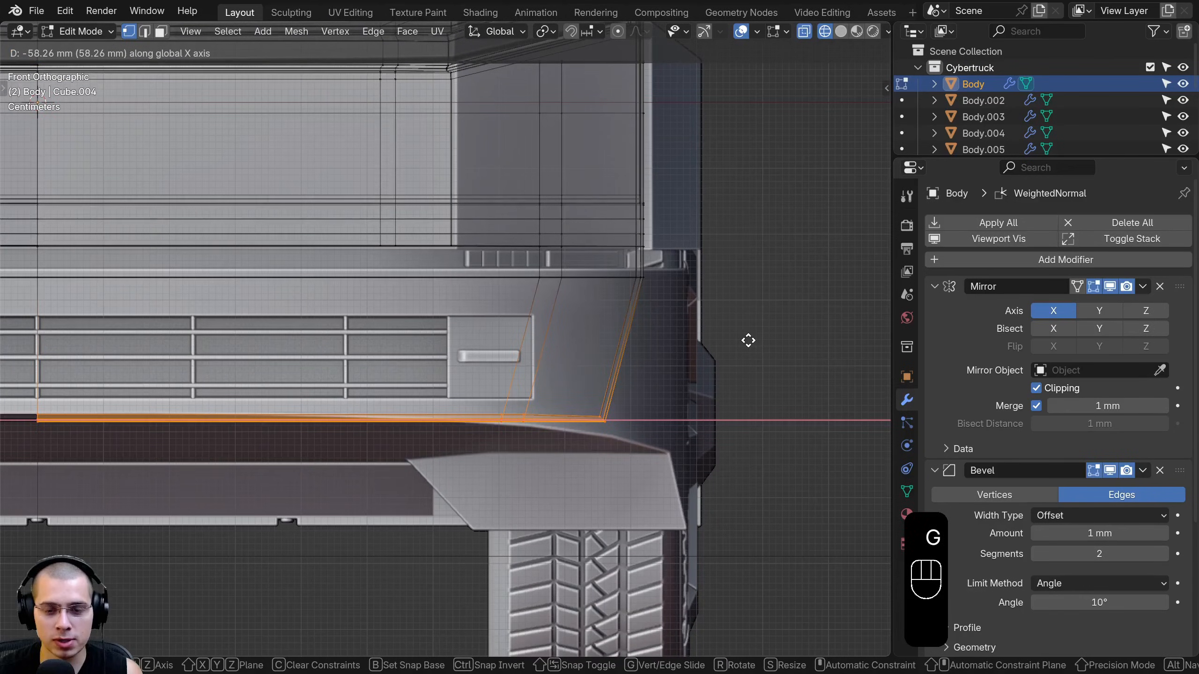
{"action": "left_click", "coordinate": [745, 340]}
{"action": "scroll", "coordinate": [746, 340], "scroll_direction": "down", "scroll_amount": 5}
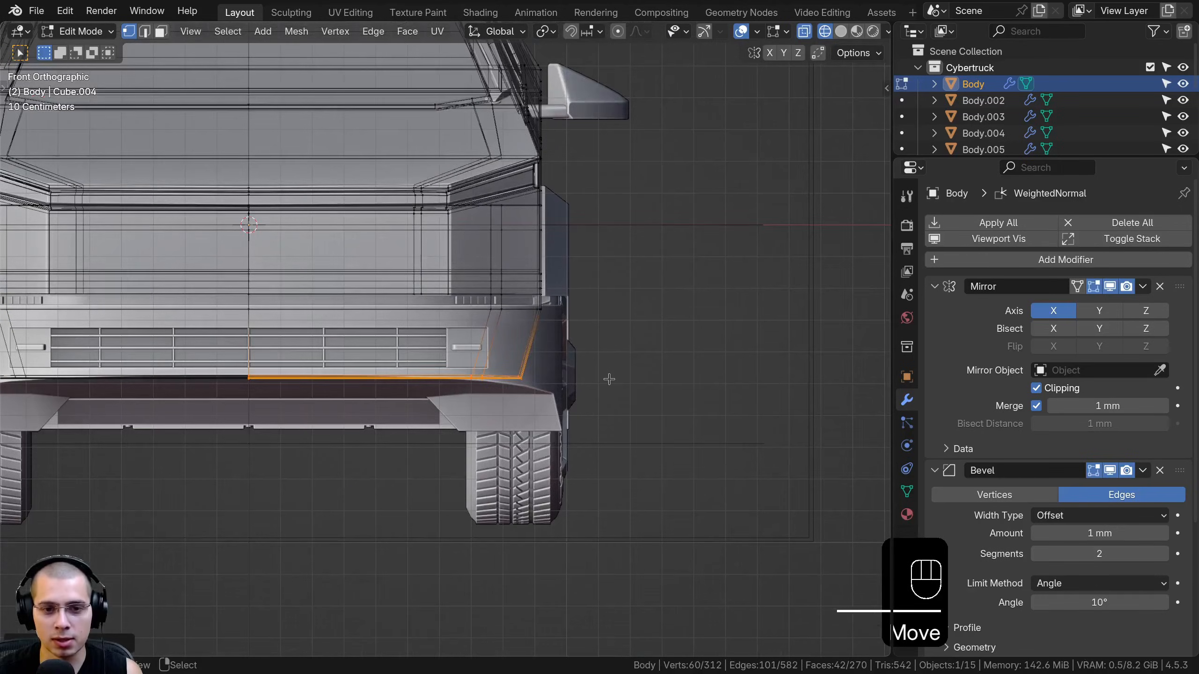
- Check the tapered lower side in solid shading, finish editing the body mesh and clear the selection
{"action": "middle_click_drag", "start_coordinate": [610, 375], "coordinate": [549, 254]}
{"action": "key", "text": "shift+z"}
{"action": "scroll", "coordinate": [458, 212], "scroll_direction": "up", "scroll_amount": 3}
{"action": "middle_click_drag", "start_coordinate": [459, 213], "coordinate": [953, 334]}
{"action": "key", "text": "g"}
{"action": "left_click", "coordinate": [549, 304]}
{"action": "key", "text": "Tab"}
{"action": "key", "text": "a"}
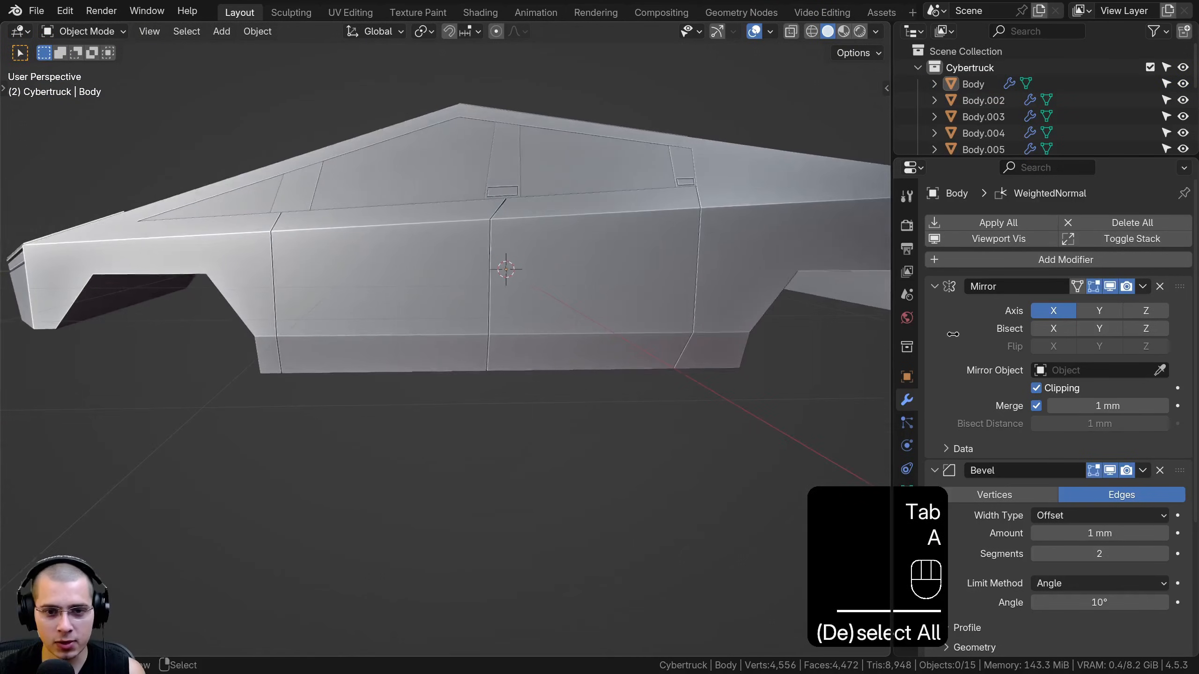
- Save the Cybertruck project file
{"action": "middle_click_drag", "start_coordinate": [567, 388], "coordinate": [637, 369]}
{"action": "key", "text": "ctrl+s"}
{"action": "key", "text": "ctrl+s"}
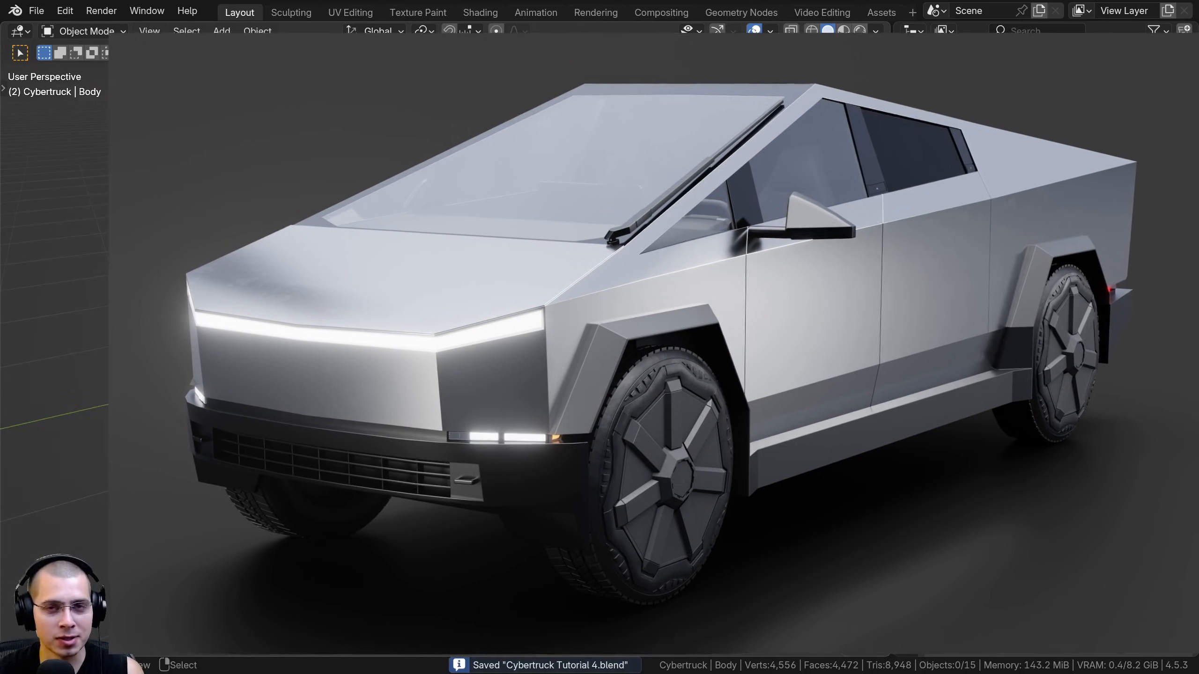
{"action": "middle_click_drag", "start_coordinate": [637, 370], "coordinate": [638, 363]}
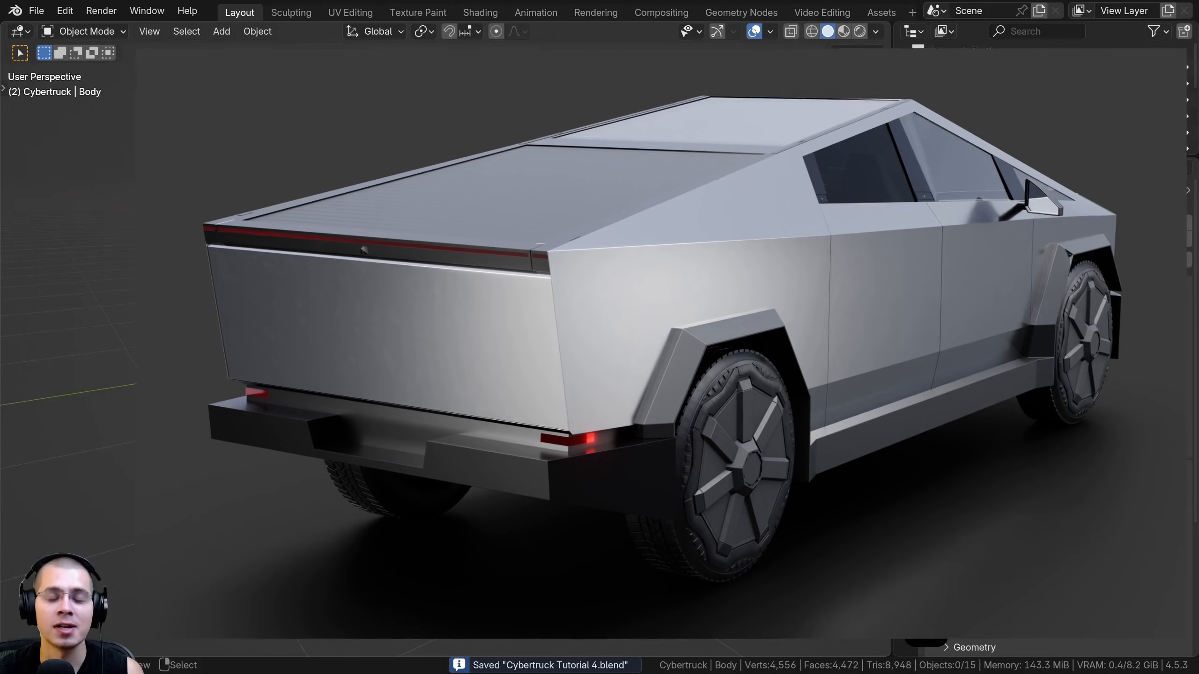
{"action": "middle_click_drag", "start_coordinate": [638, 364], "coordinate": [622, 363]}
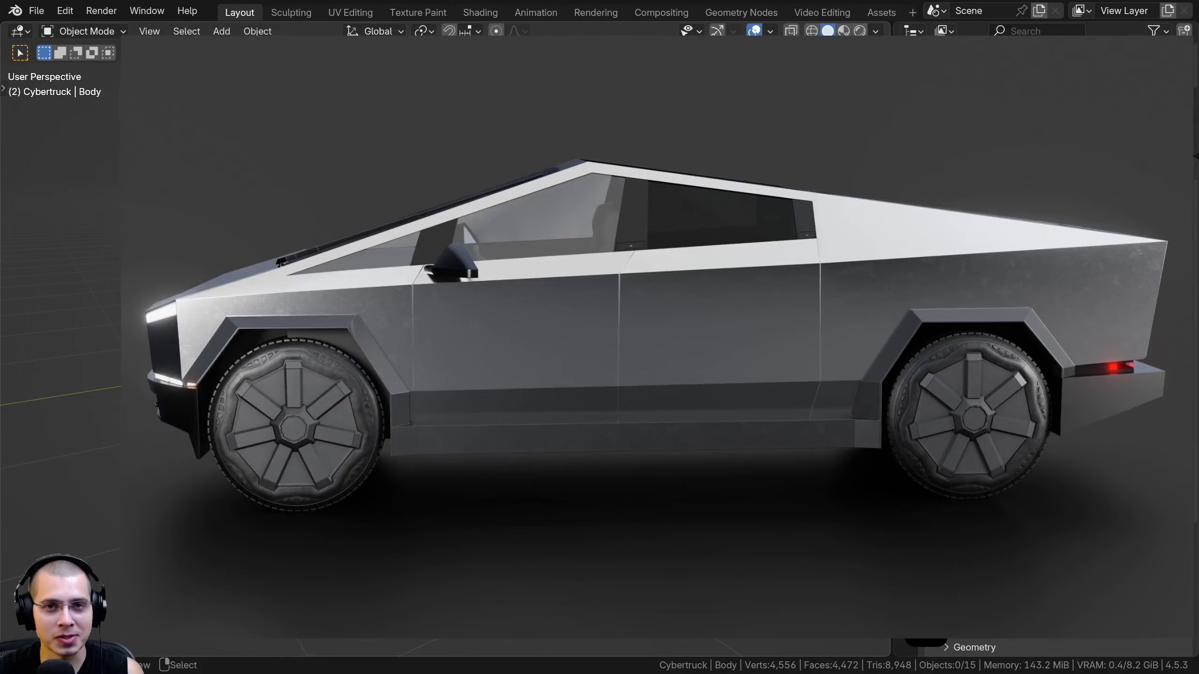